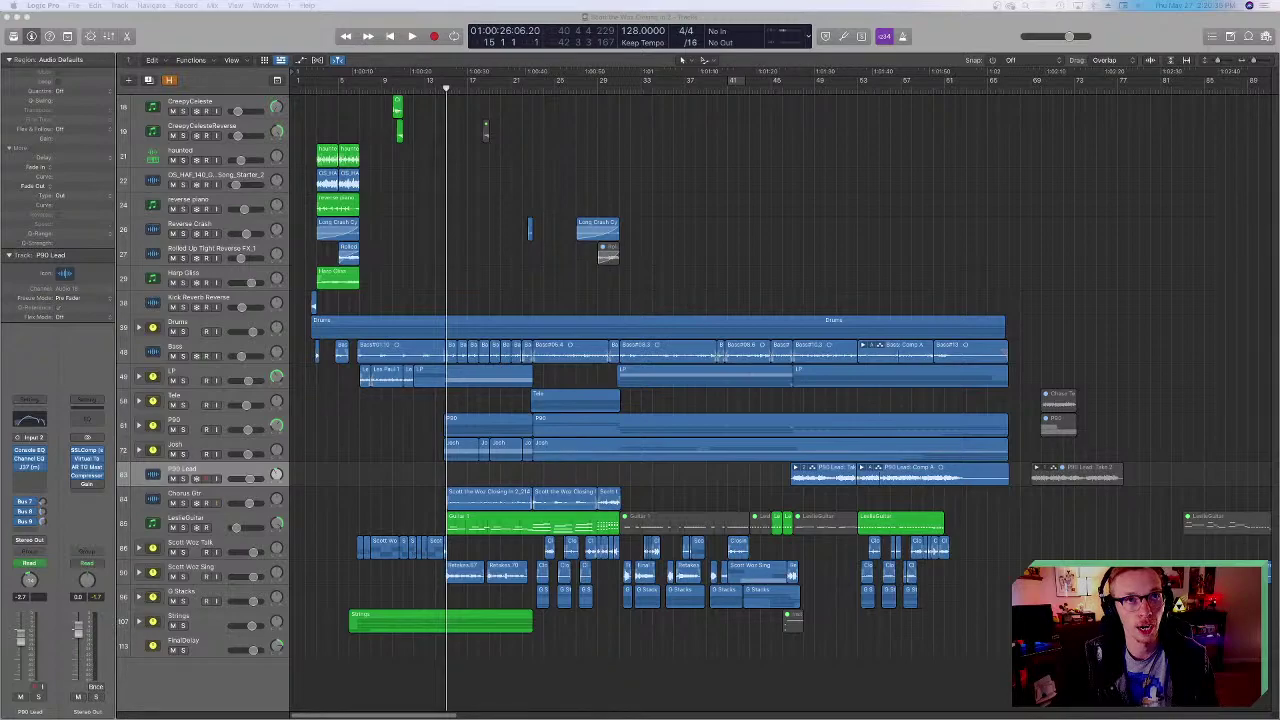
- Open the Scott the Woz - Closing In 1 project, closing the current project
{"action": "key", "text": "super+n"}
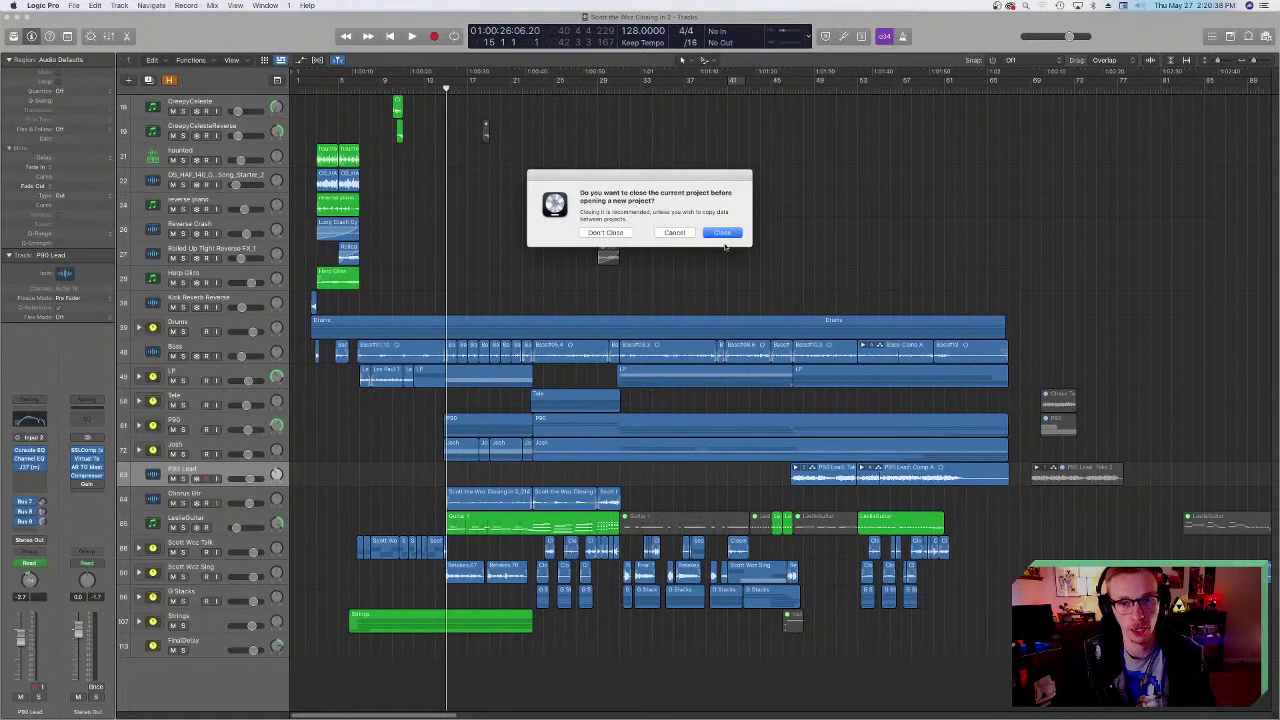
{"action": "left_click", "coordinate": [722, 232]}
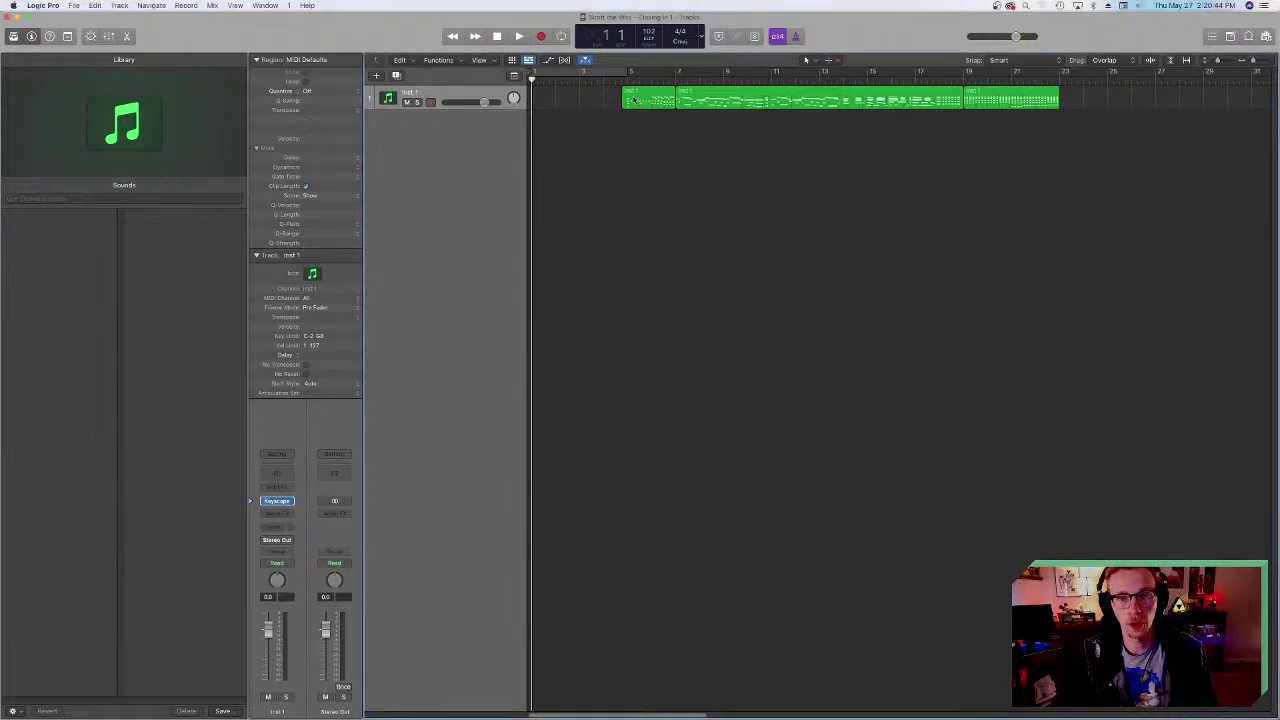
- Play the Inst 1 piano sketch from the start of its first region, just before bar 5
{"action": "left_click", "coordinate": [624, 80]}
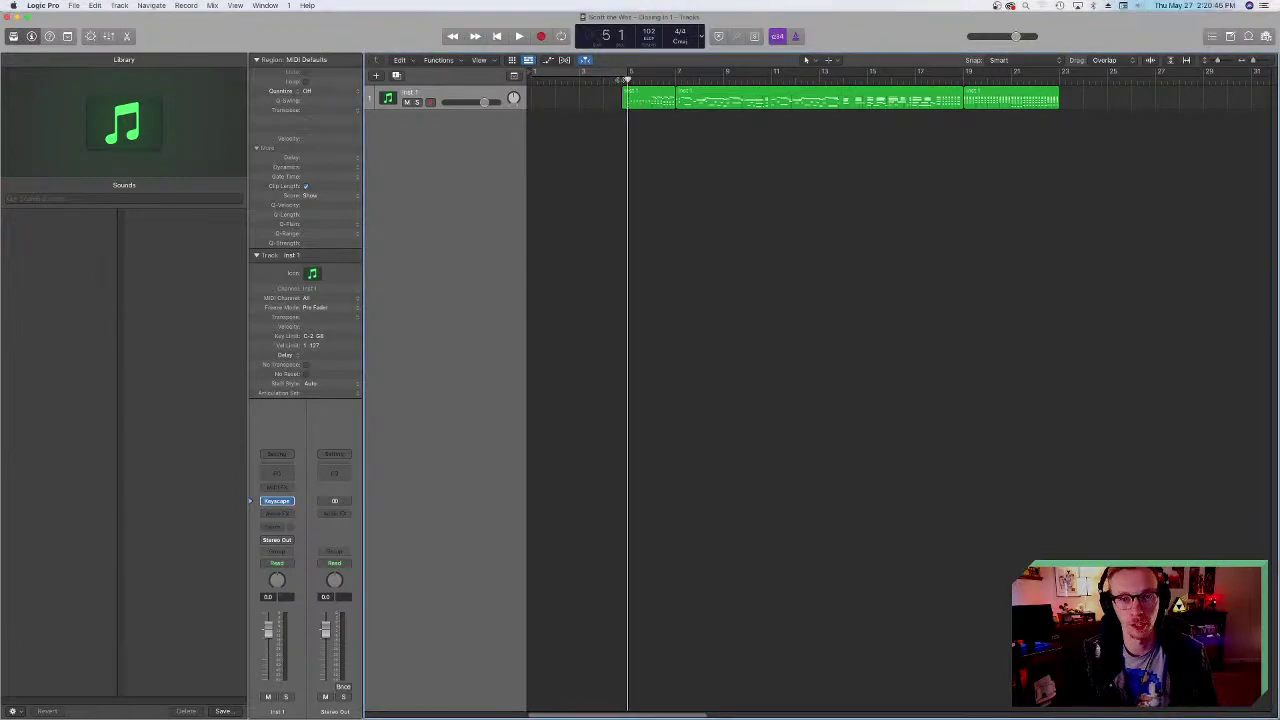
{"action": "left_click", "coordinate": [621, 80]}
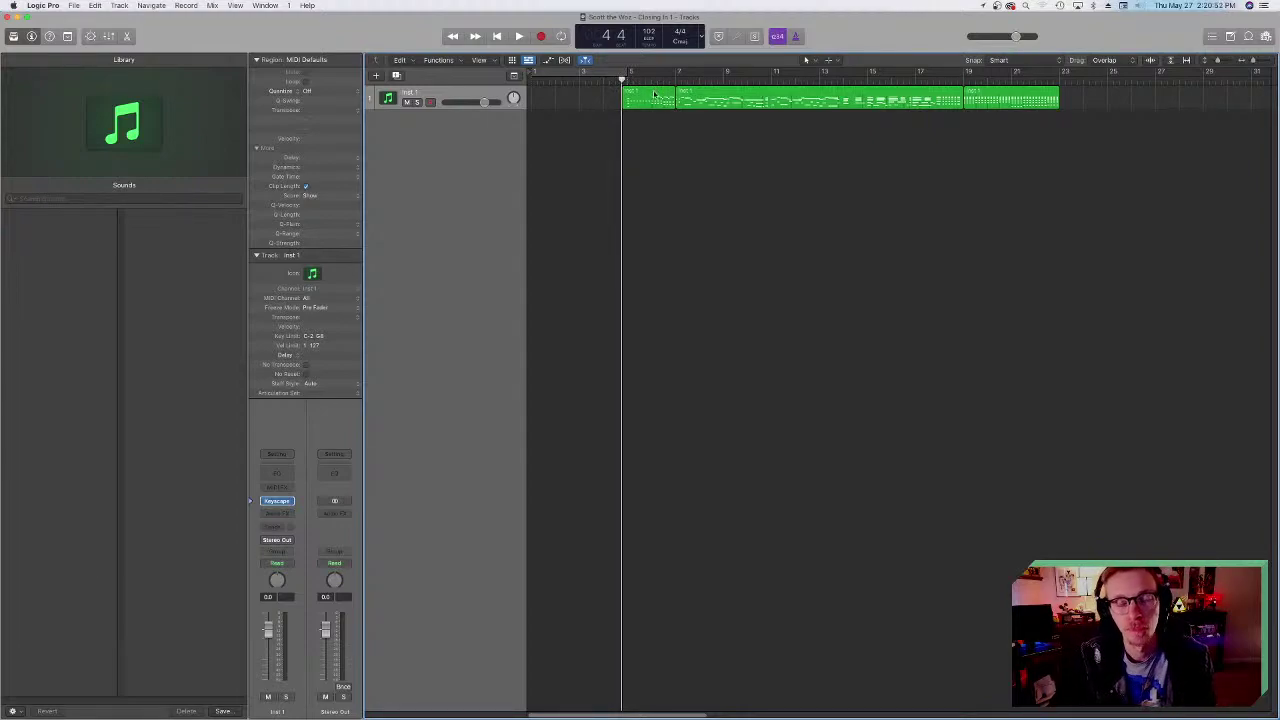
{"action": "mouse_move", "coordinate": [728, 698]}
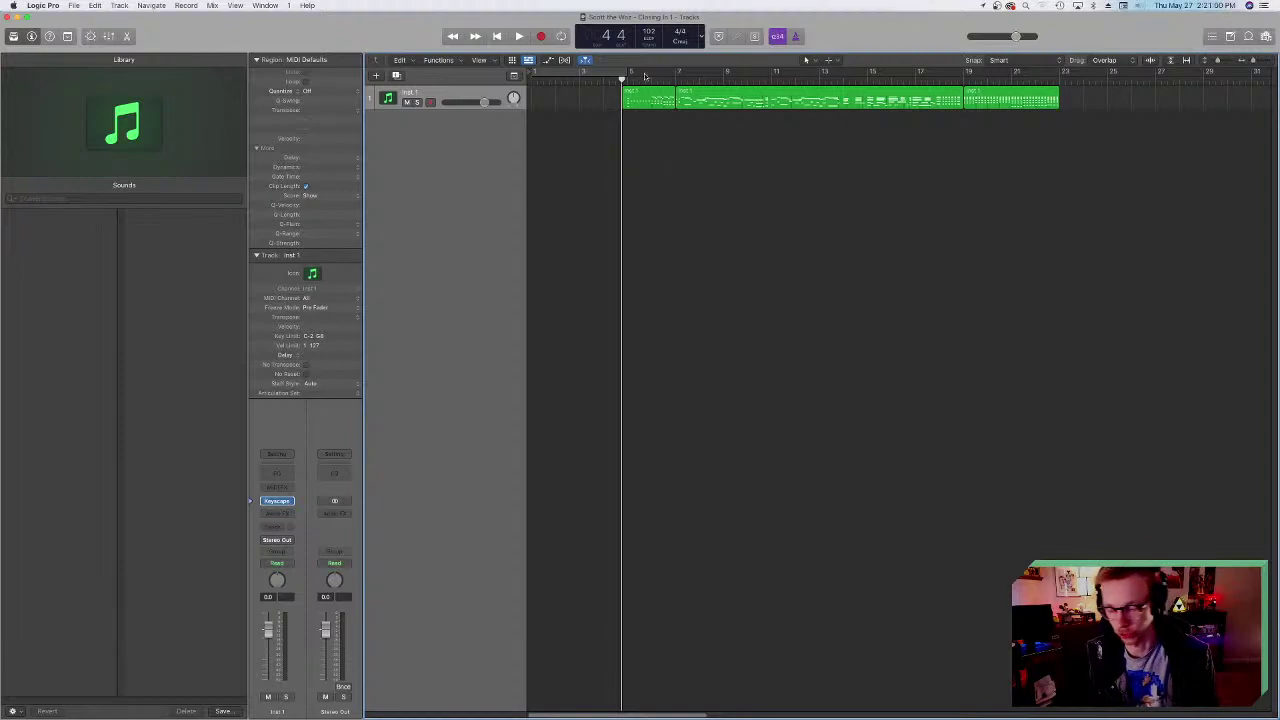
{"action": "key", "text": "space"}
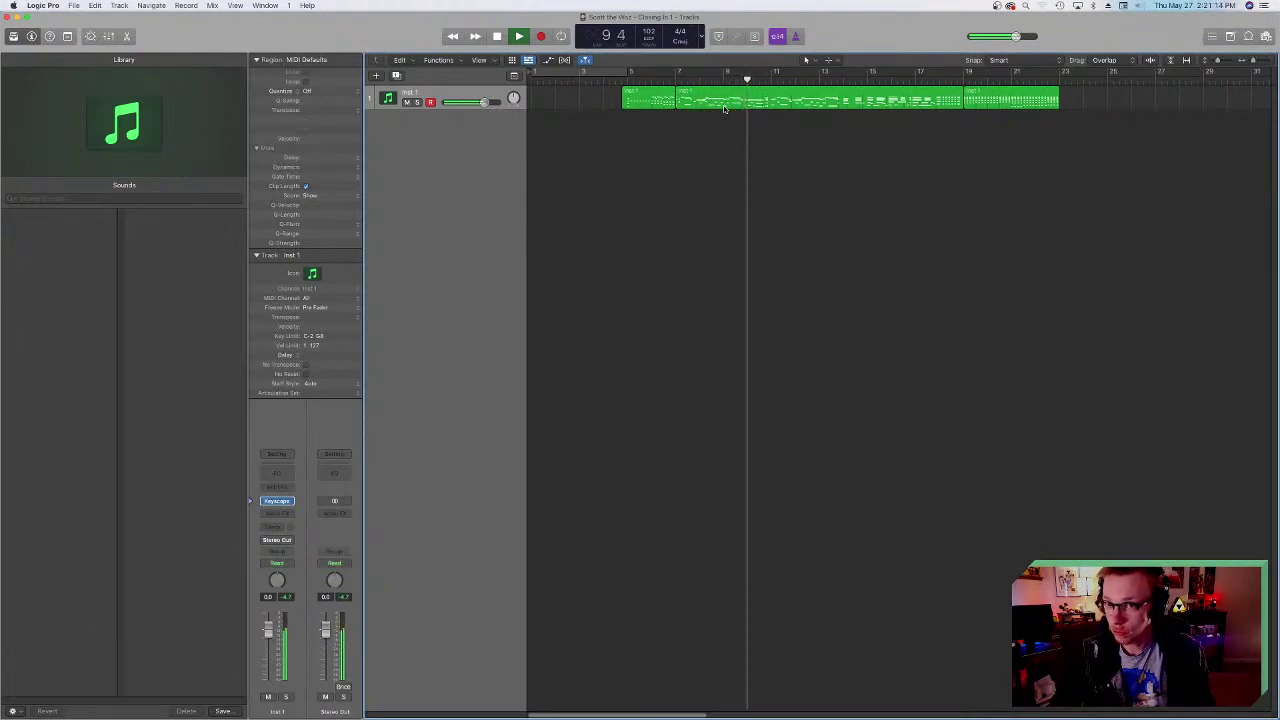
{"action": "key", "text": "space"}
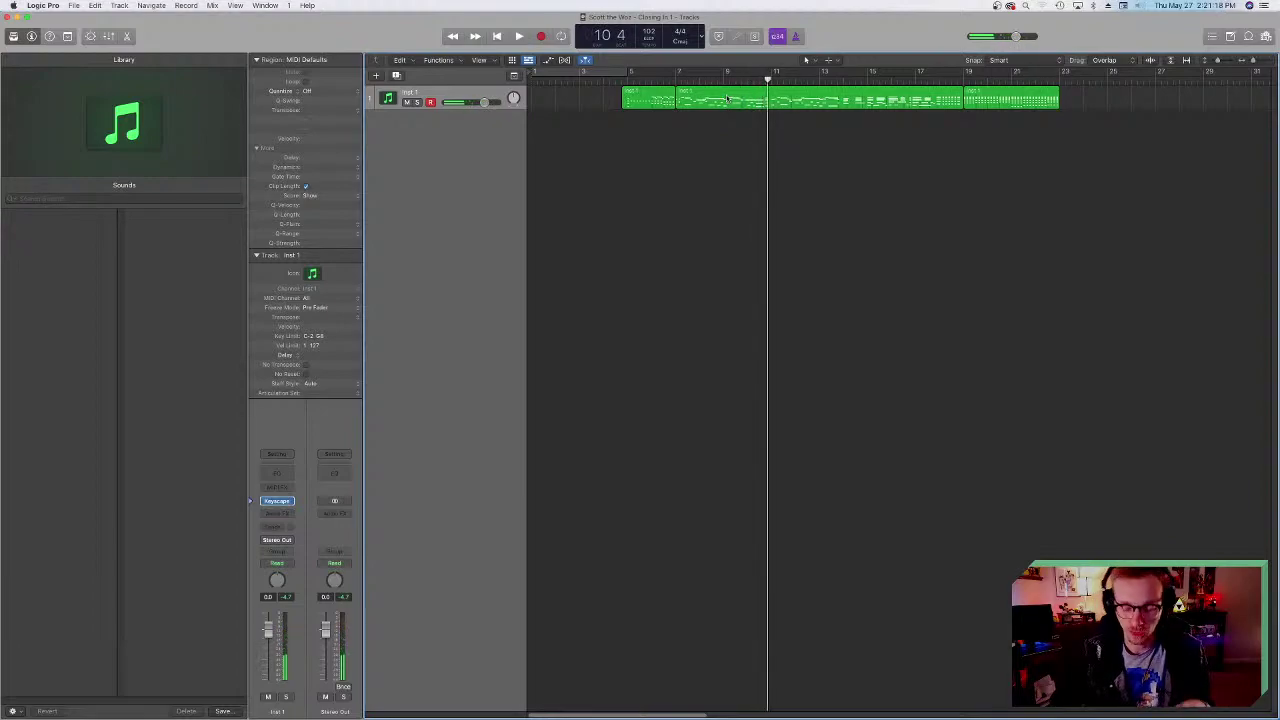
- Play the second, longest Inst 1 region from its start at bar 7
{"action": "left_click", "coordinate": [747, 79]}
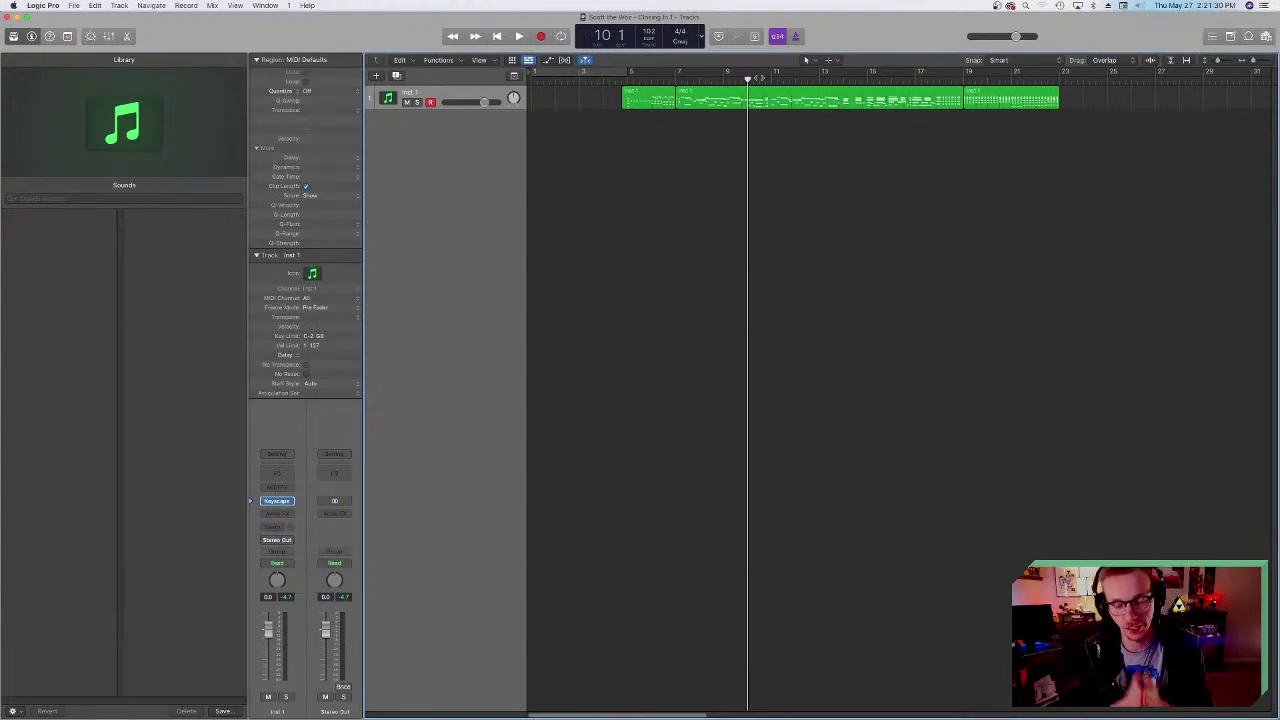
{"action": "left_click", "coordinate": [677, 78]}
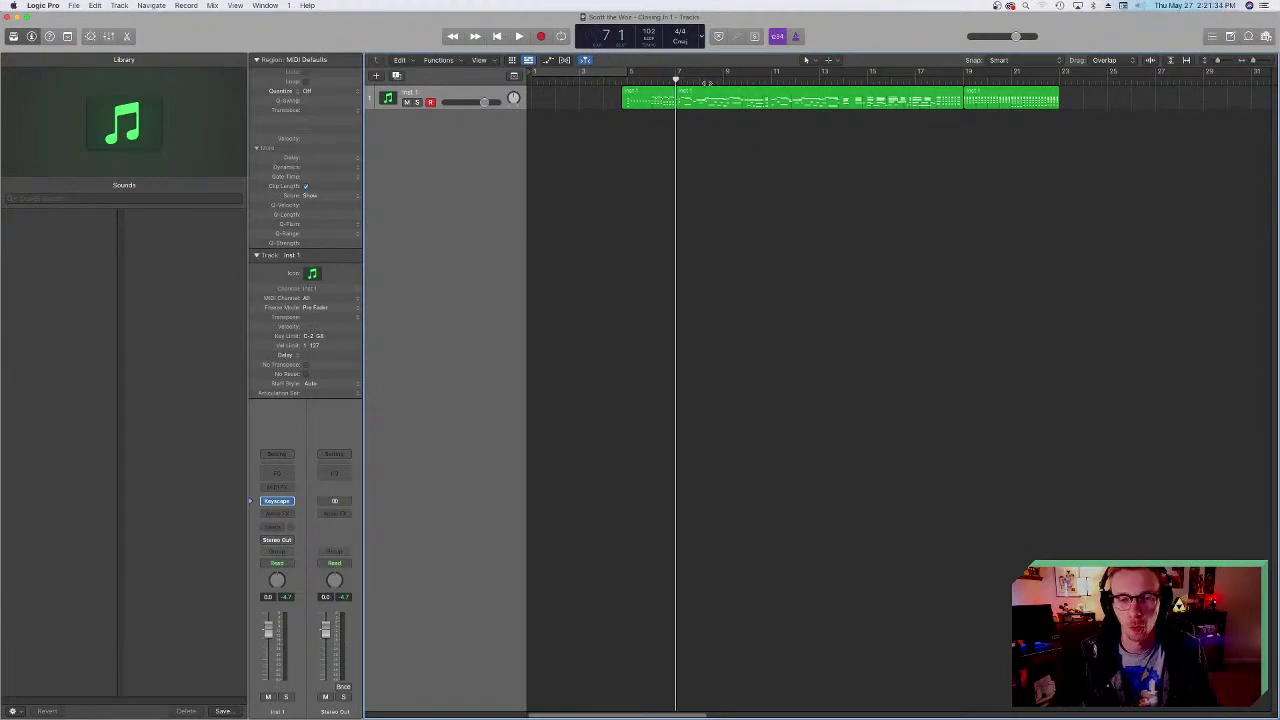
{"action": "key", "text": "space"}
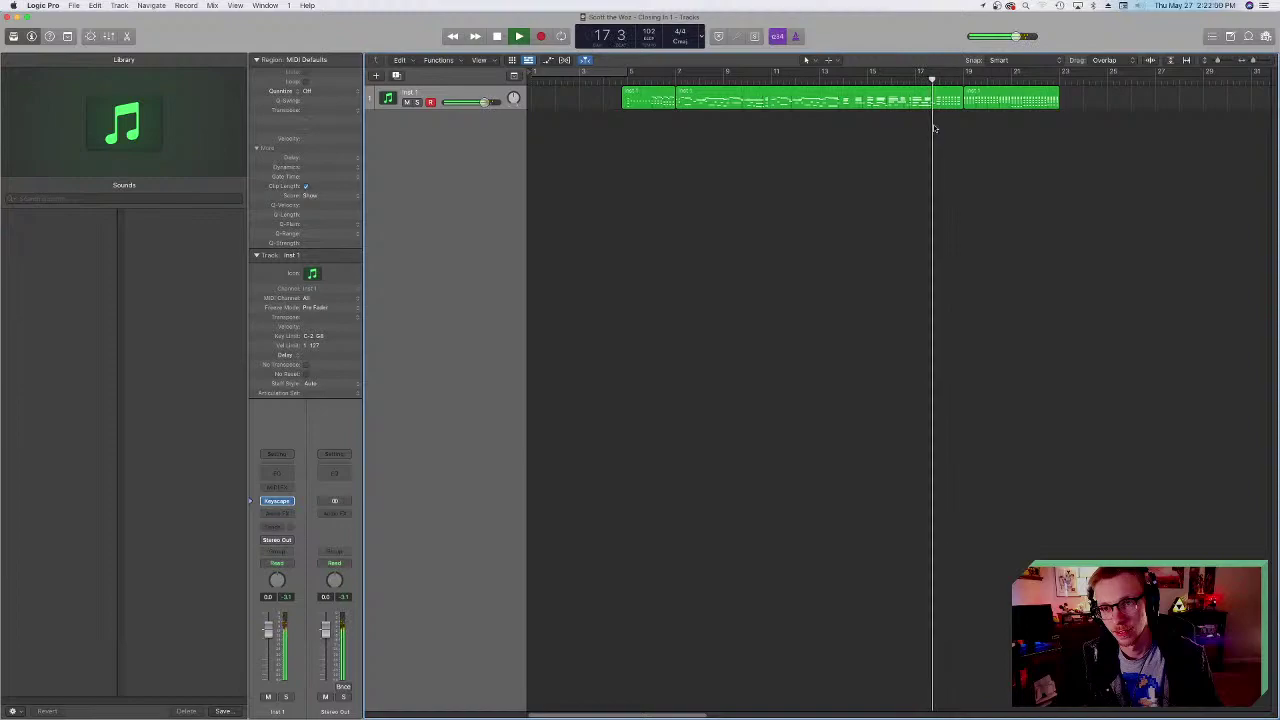
{"action": "key", "text": "space"}
- Listen to the transition into the last Inst 1 region from bar 18, and replay that region from bar 19
{"action": "left_click", "coordinate": [966, 77]}
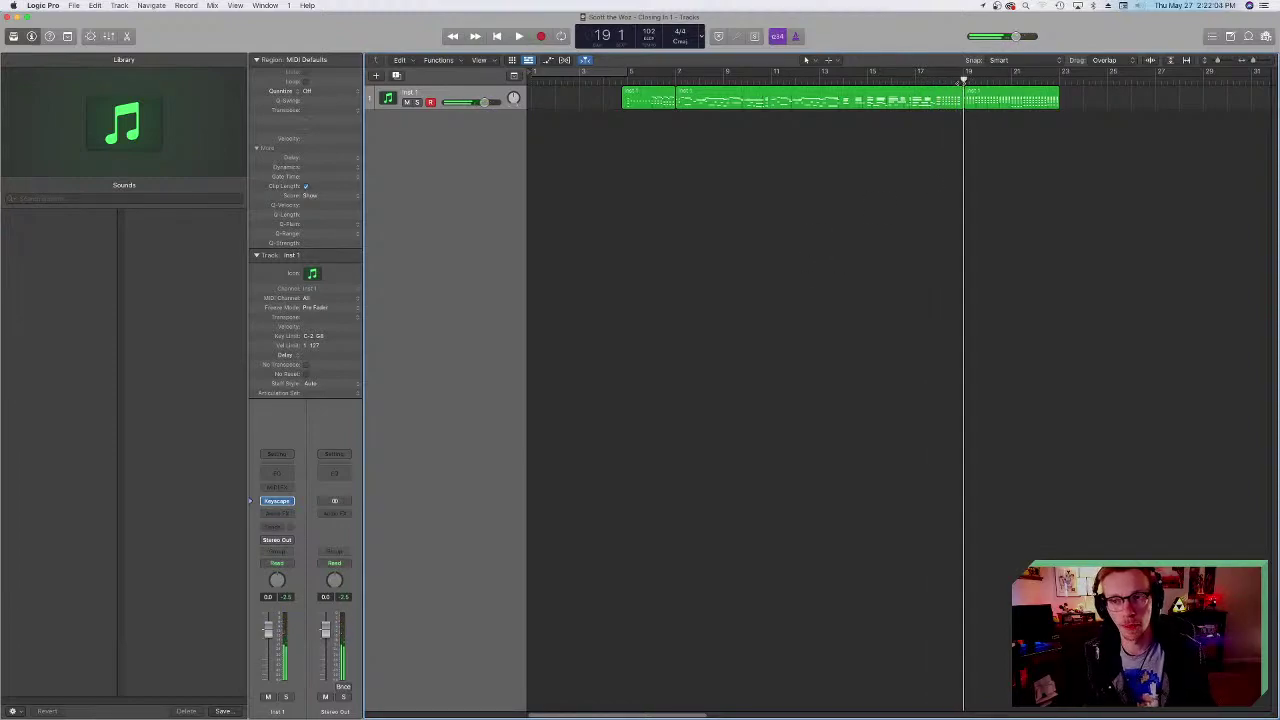
{"action": "left_click", "coordinate": [955, 80]}
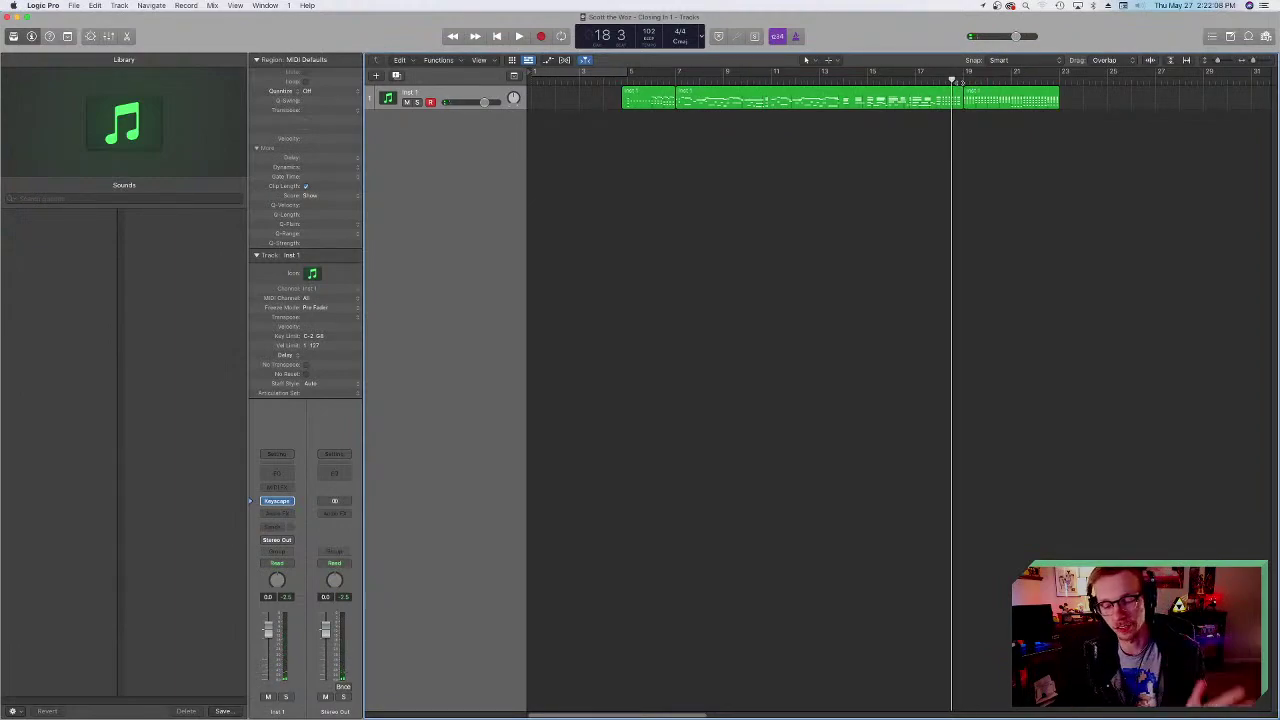
{"action": "key", "text": "space"}
{"action": "key", "text": "space"}
{"action": "key", "text": "space"}
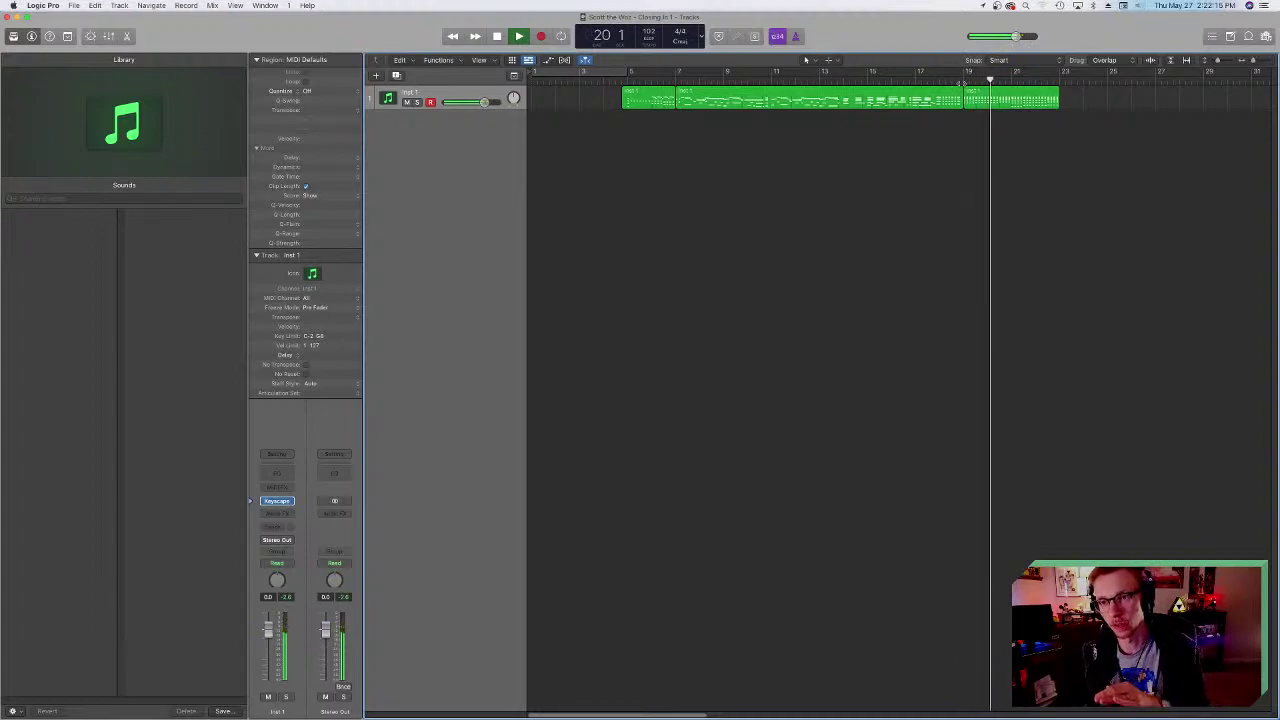
{"action": "key", "text": "space"}
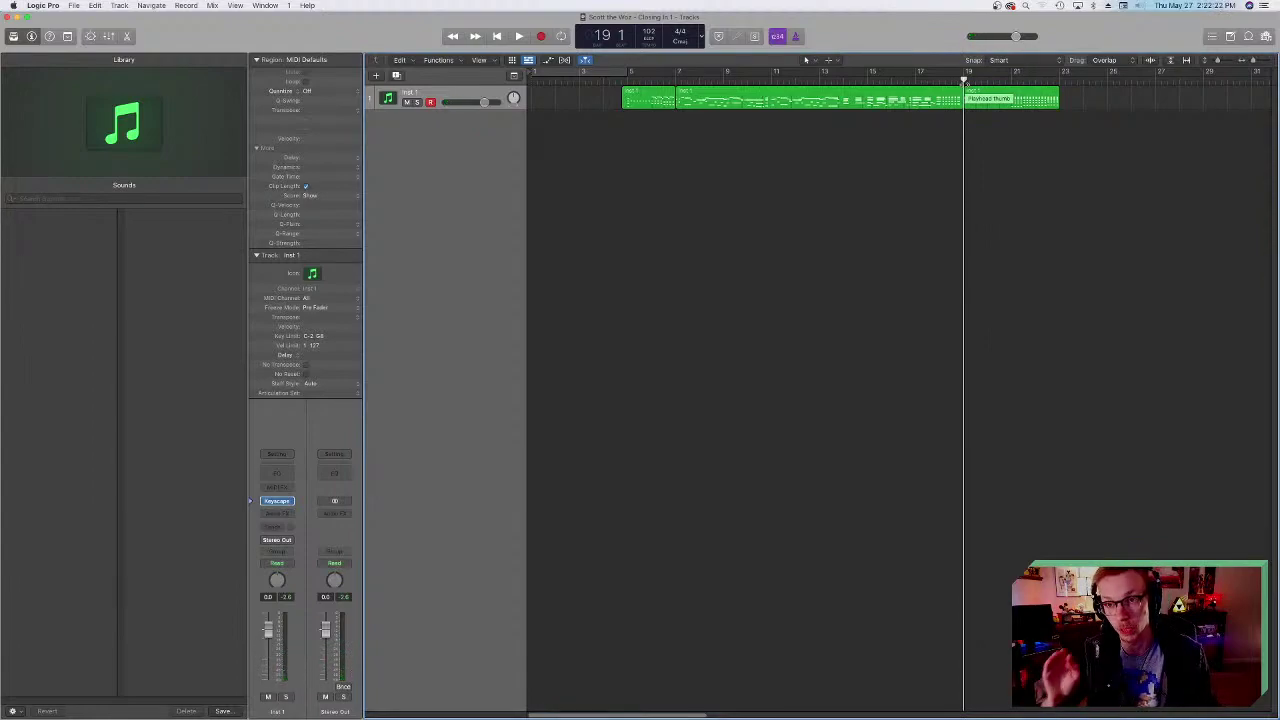
{"action": "key", "text": "space"}
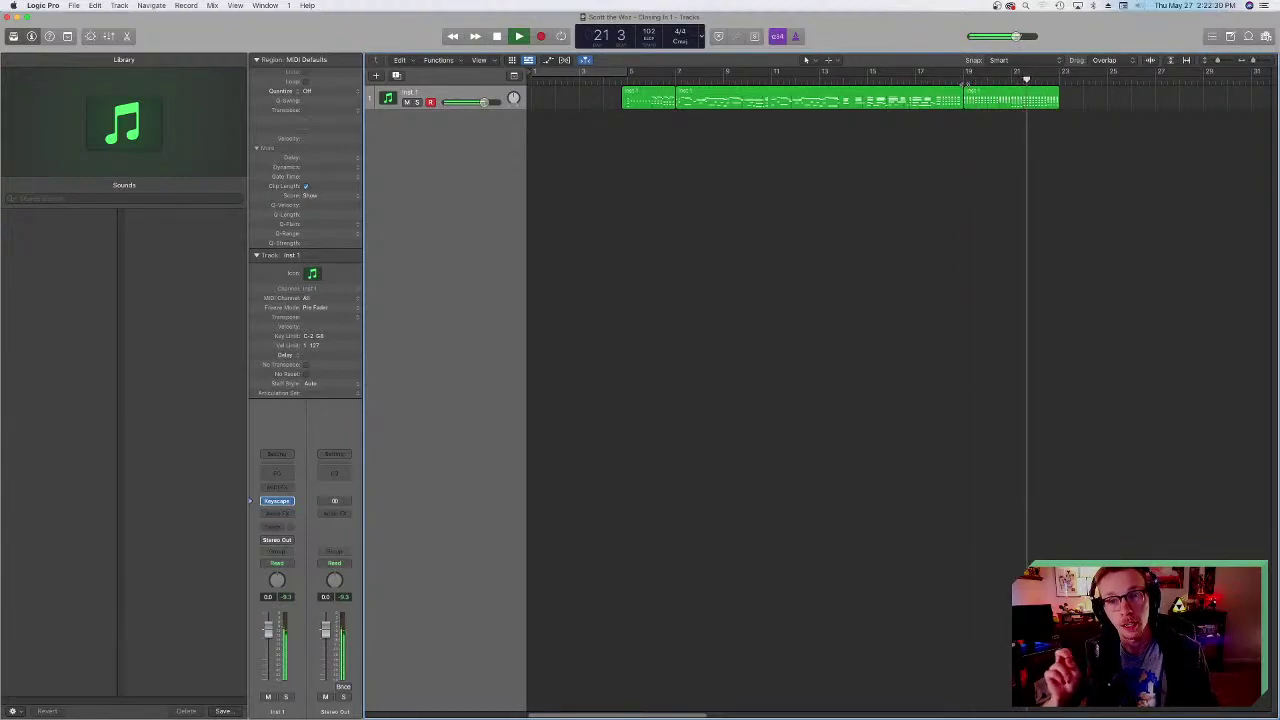
{"action": "key", "text": "space"}
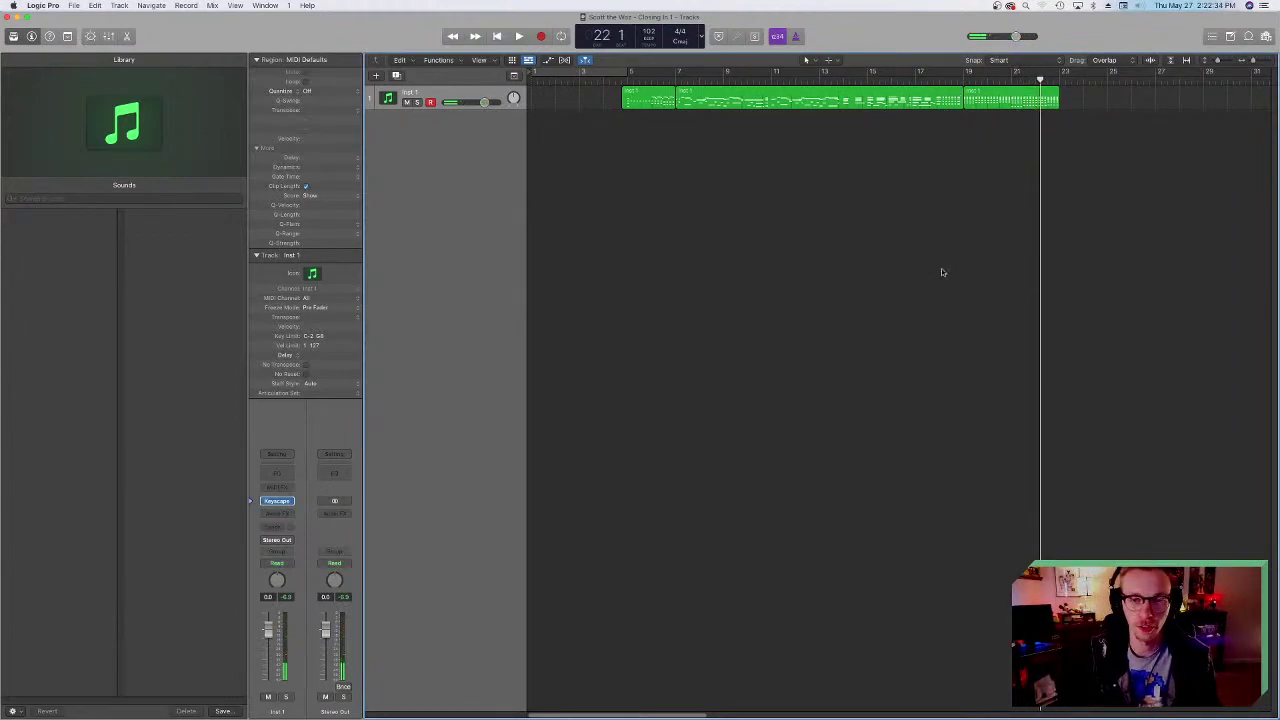
- Play the sketch from about two bars before the last region through to its end
{"action": "key", "text": "comma"}
{"action": "key", "text": "comma"}
{"action": "key", "text": "comma"}
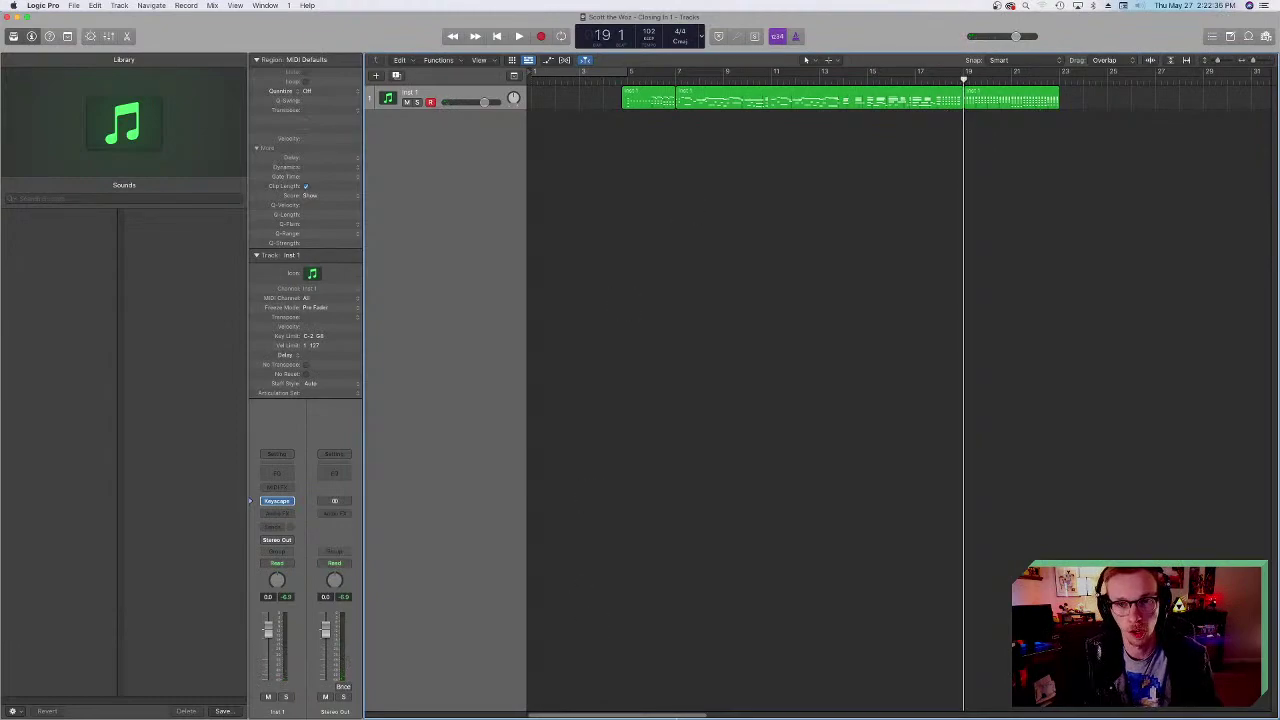
{"action": "left_click", "coordinate": [906, 80]}
{"action": "key", "text": "space"}
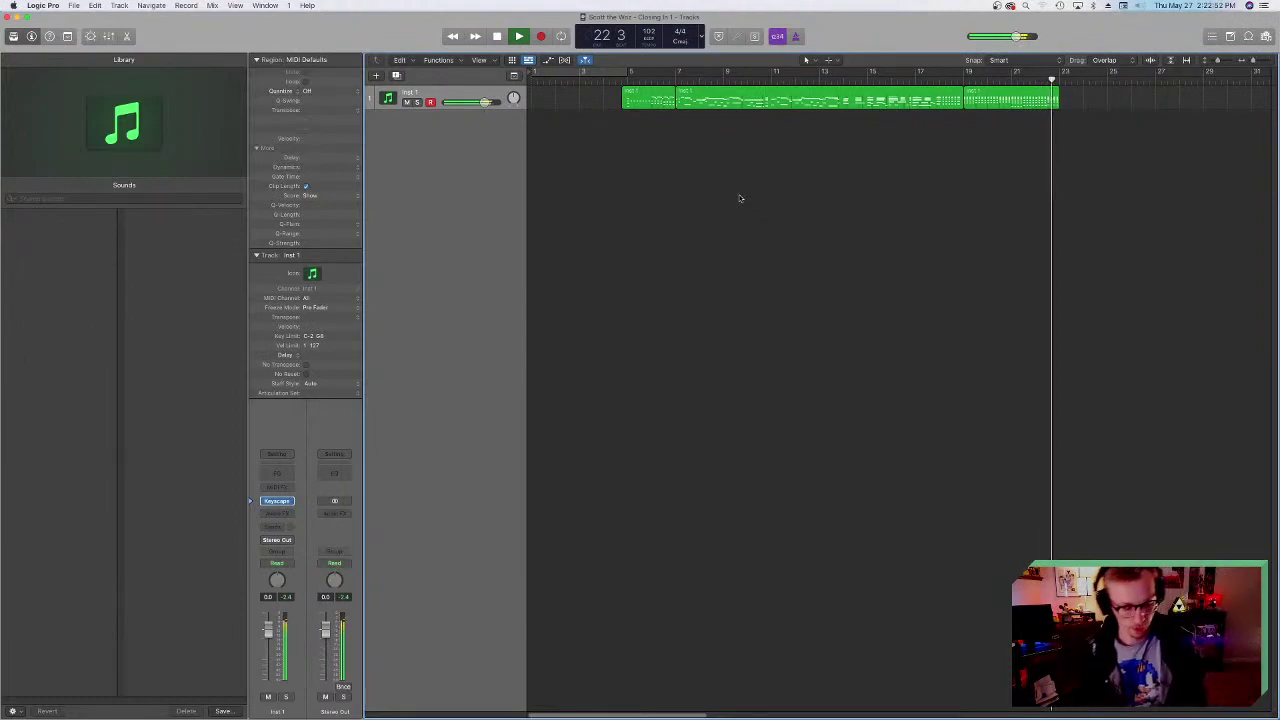
{"action": "key", "text": "space"}
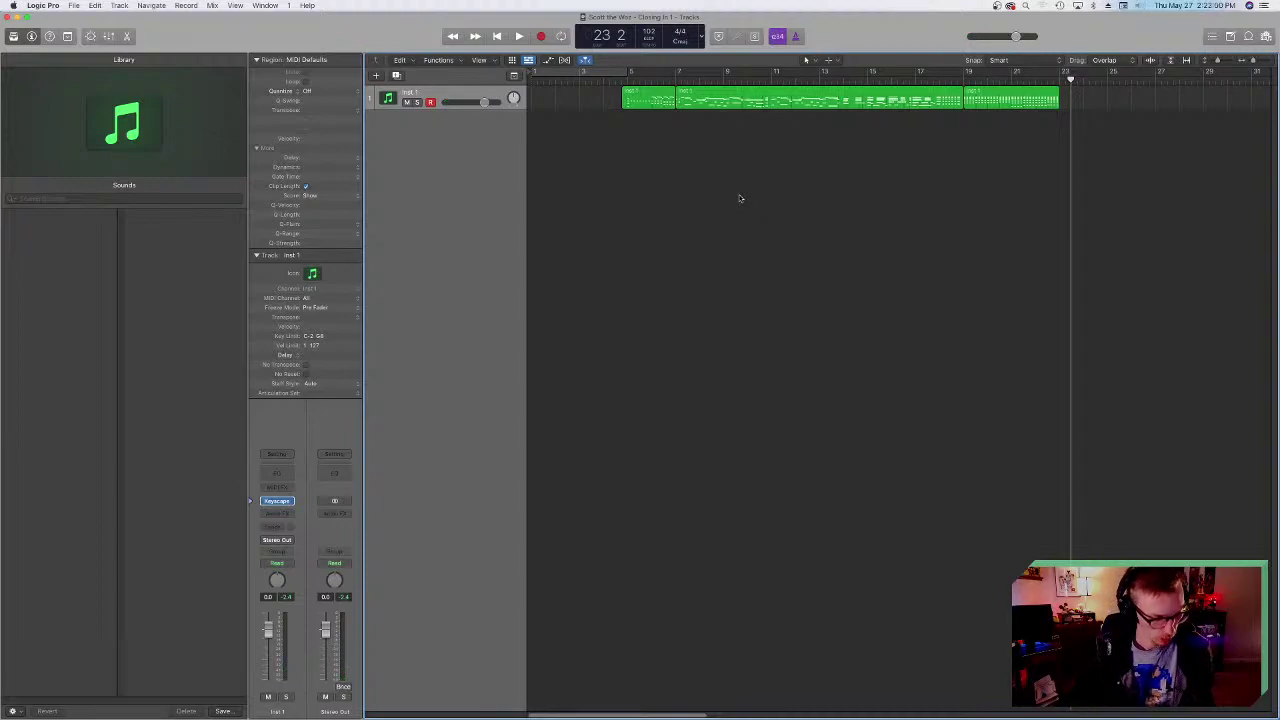
- Return the playhead to bar 5 and switch to the Scott the Woz Closing In 2 project, closing the current one
{"action": "left_click_drag", "start_coordinate": [631, 80], "coordinate": [622, 80]}
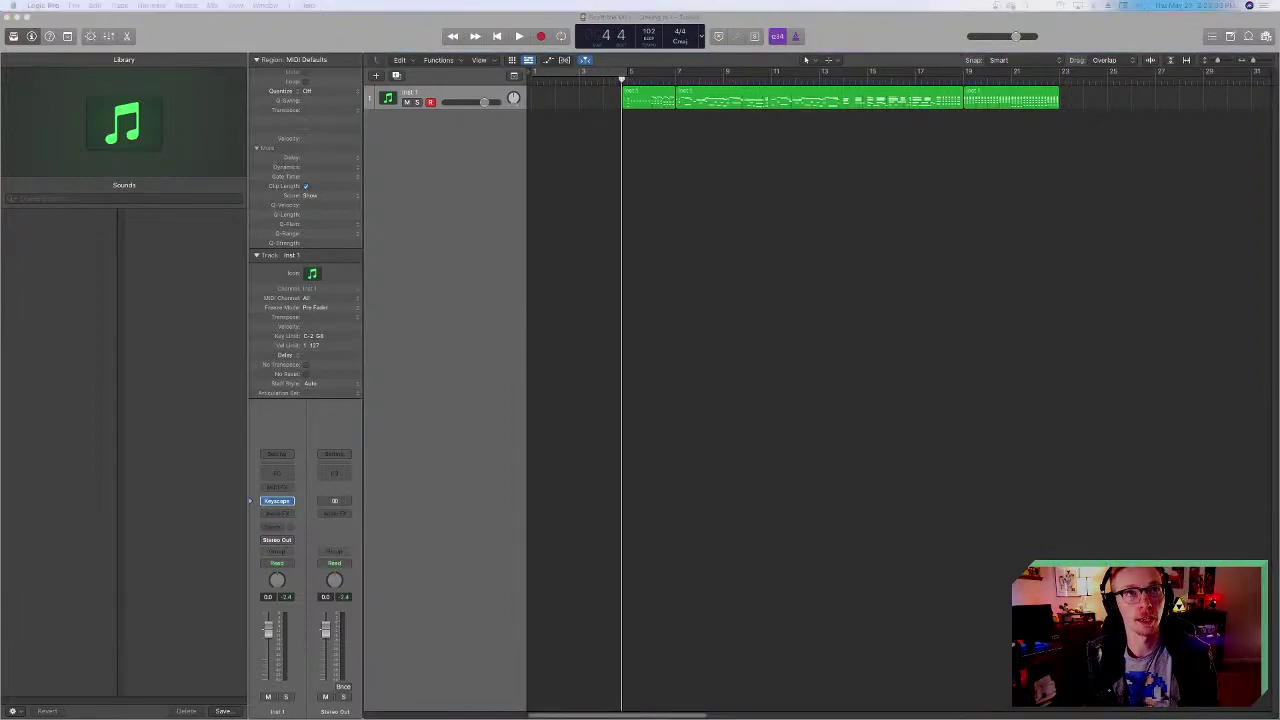
{"action": "left_click", "coordinate": [733, 384]}
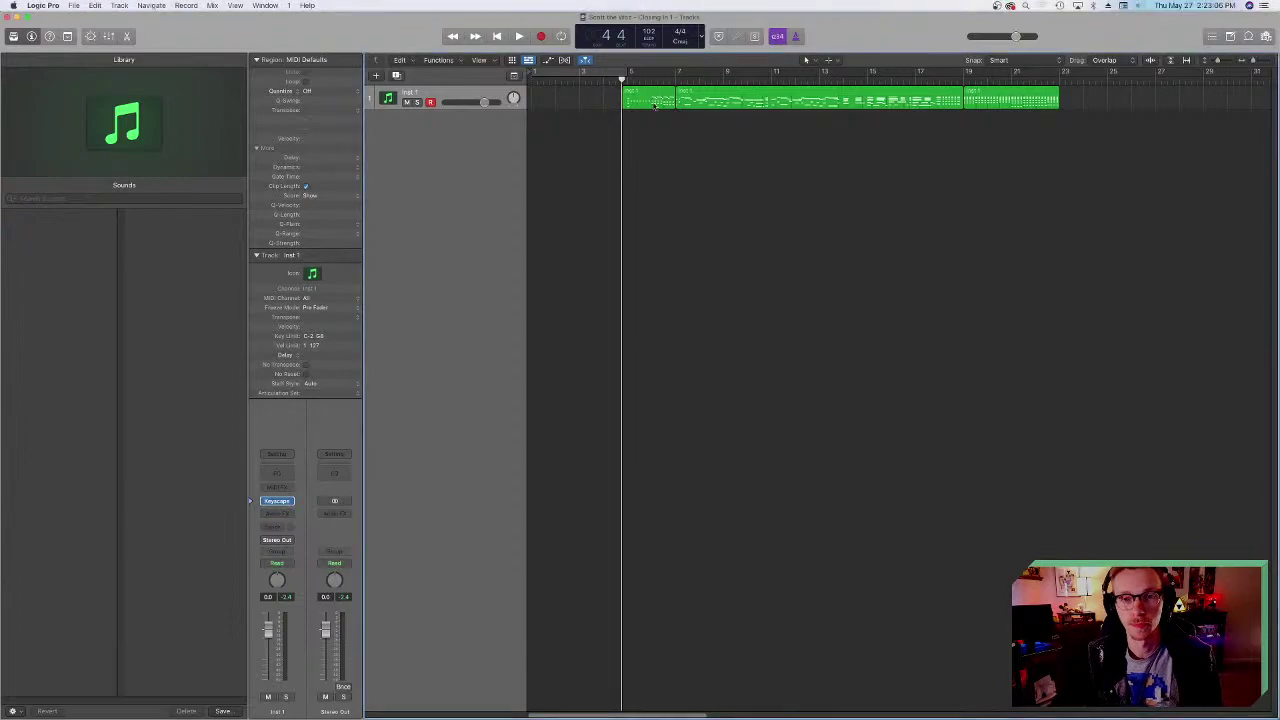
{"action": "left_click", "coordinate": [630, 80]}
{"action": "right_click", "coordinate": [597, 707]}
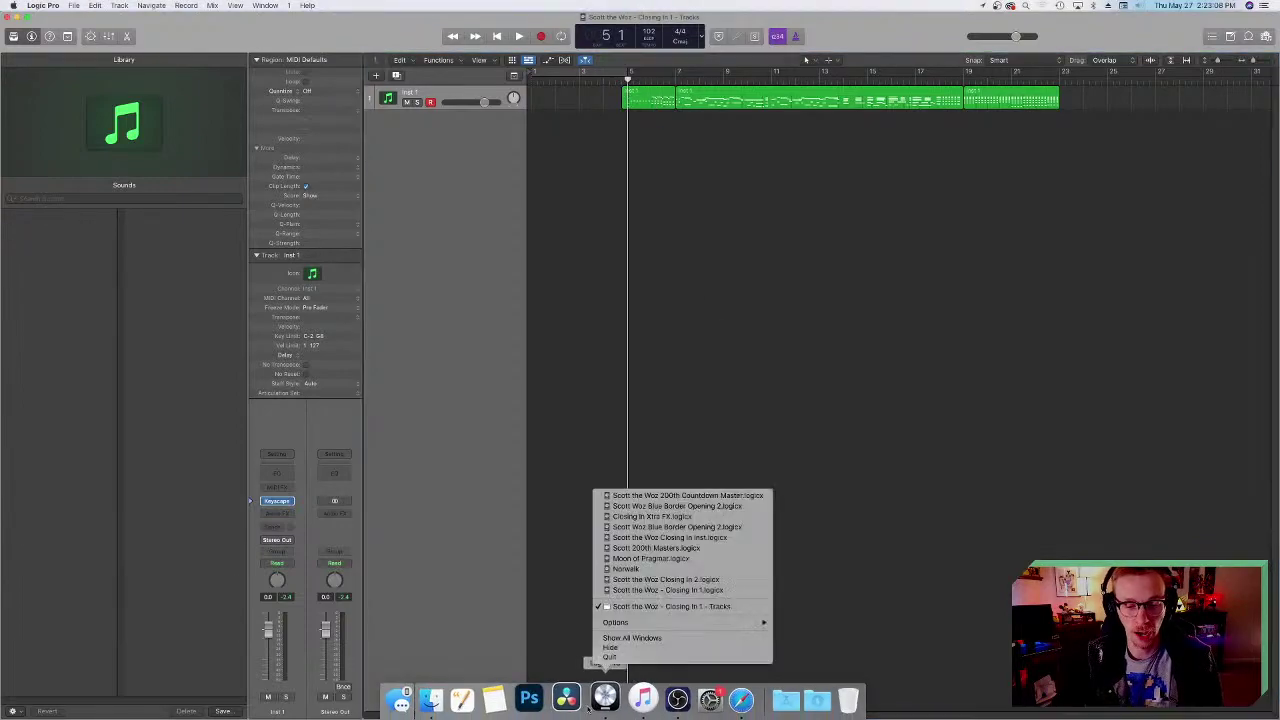
{"action": "left_click", "coordinate": [631, 580]}
{"action": "left_click", "coordinate": [722, 234]}
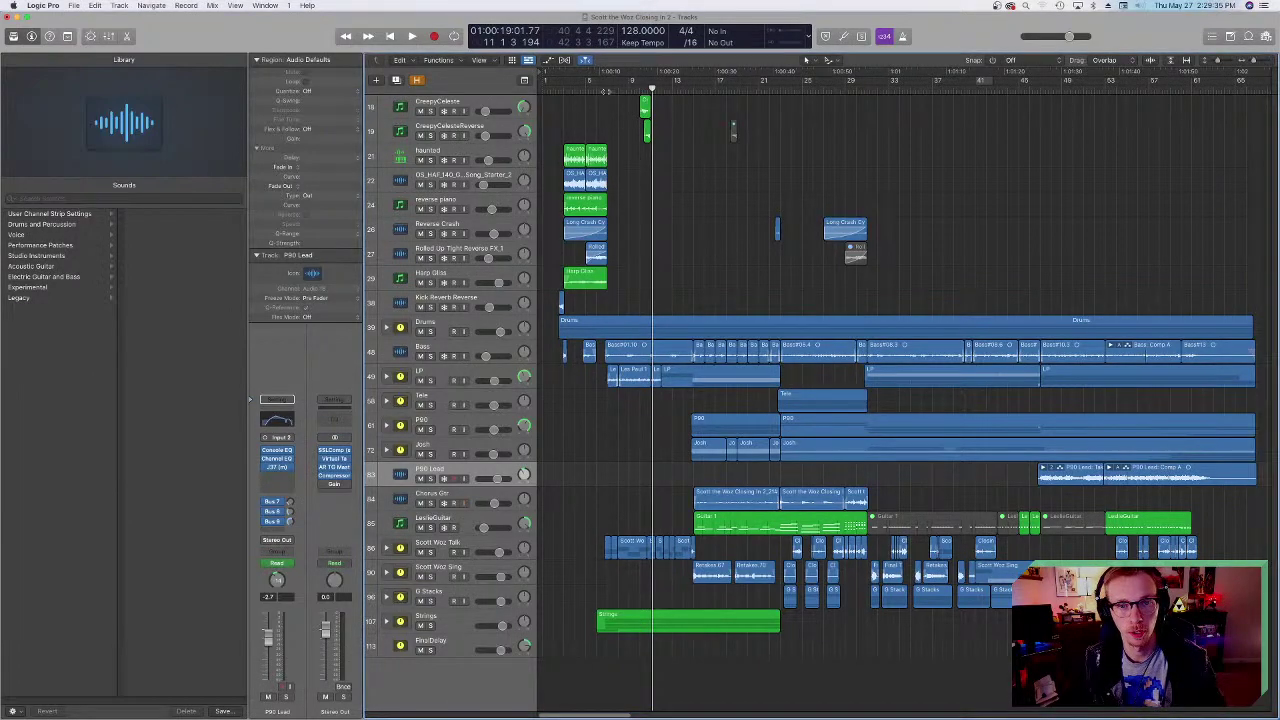
- Place the playhead at bar 3, where the intro regions start, and select the haunted track
{"action": "left_click", "coordinate": [606, 88]}
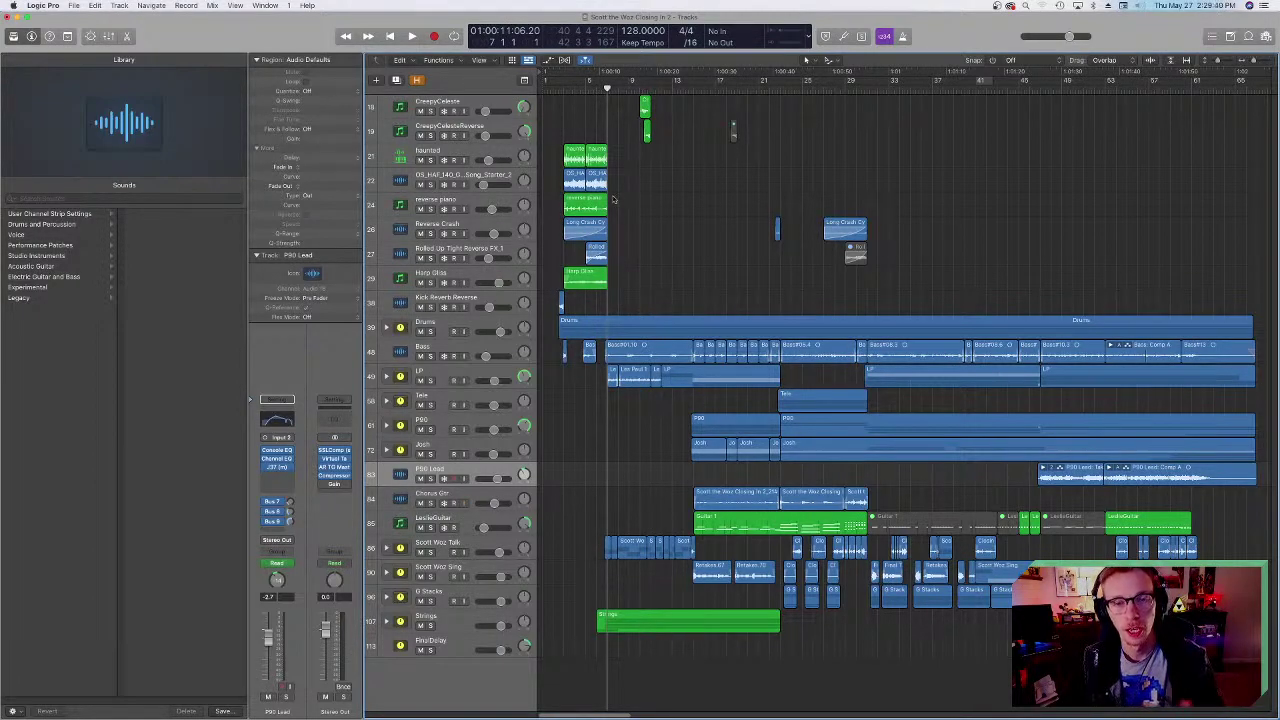
{"action": "left_click", "coordinate": [563, 88]}
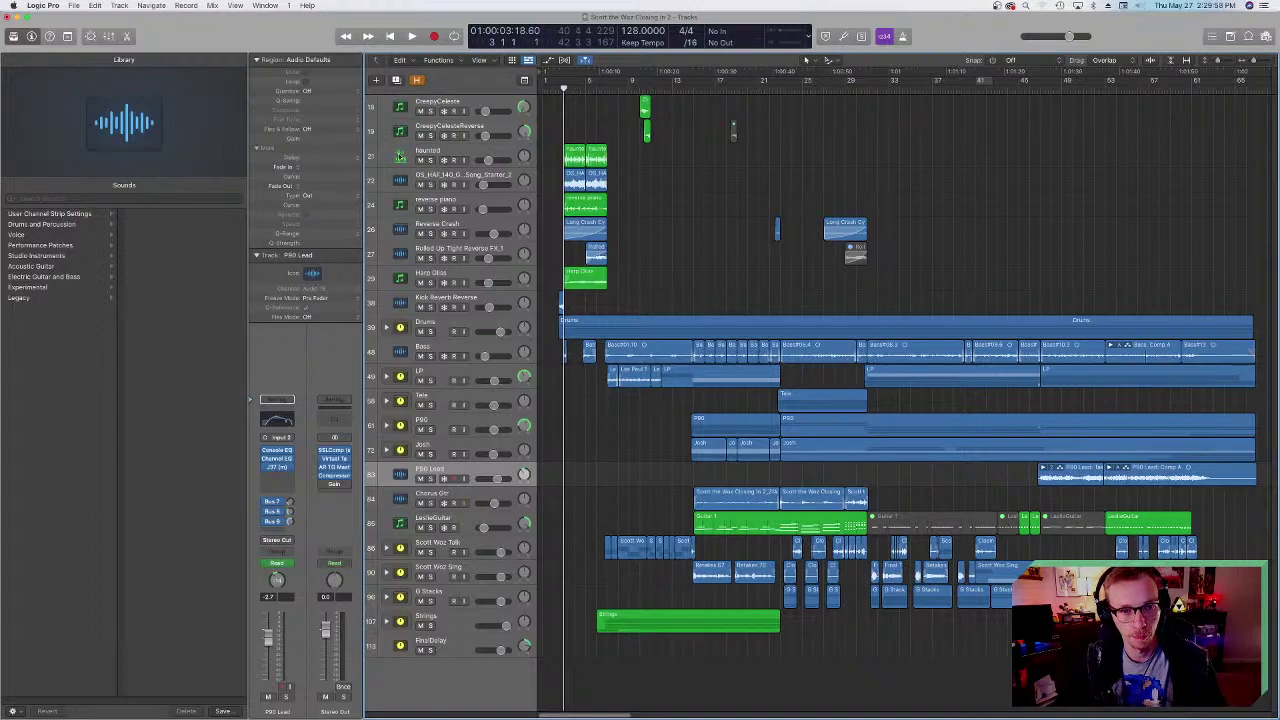
{"action": "left_click", "coordinate": [399, 156]}
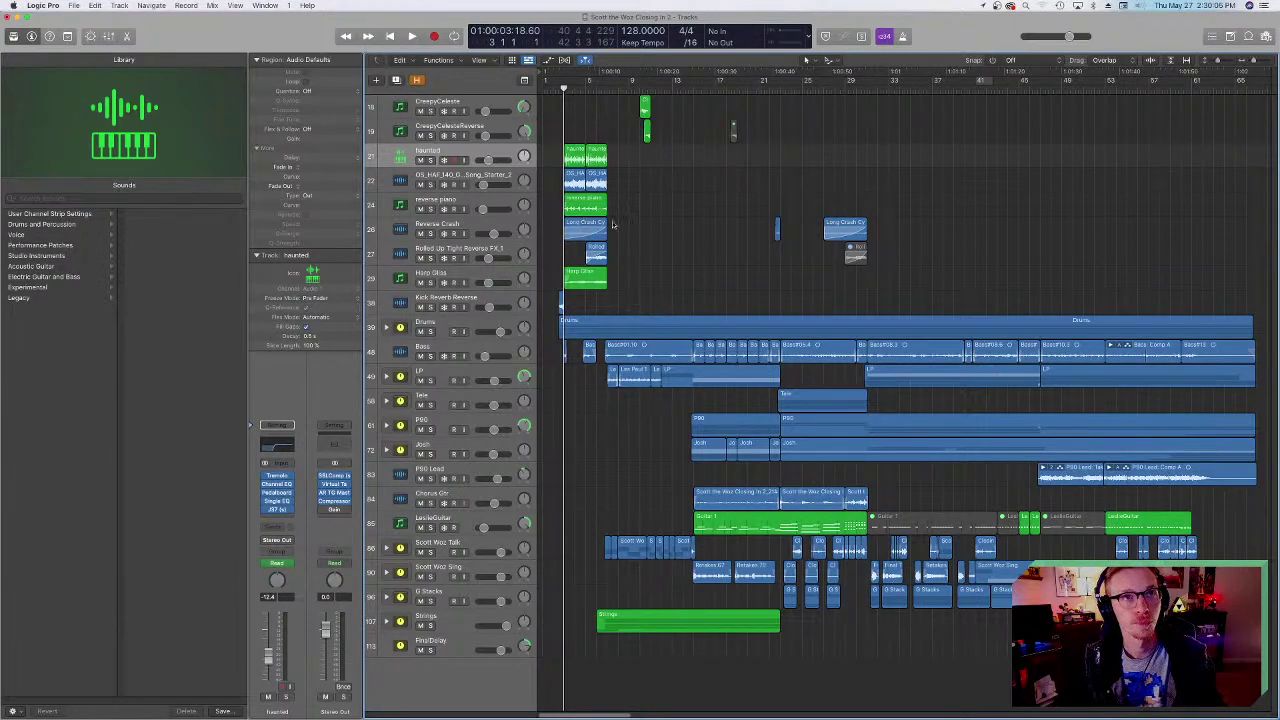
{"action": "left_click", "coordinate": [444, 151]}
{"action": "left_click", "coordinate": [660, 168]}
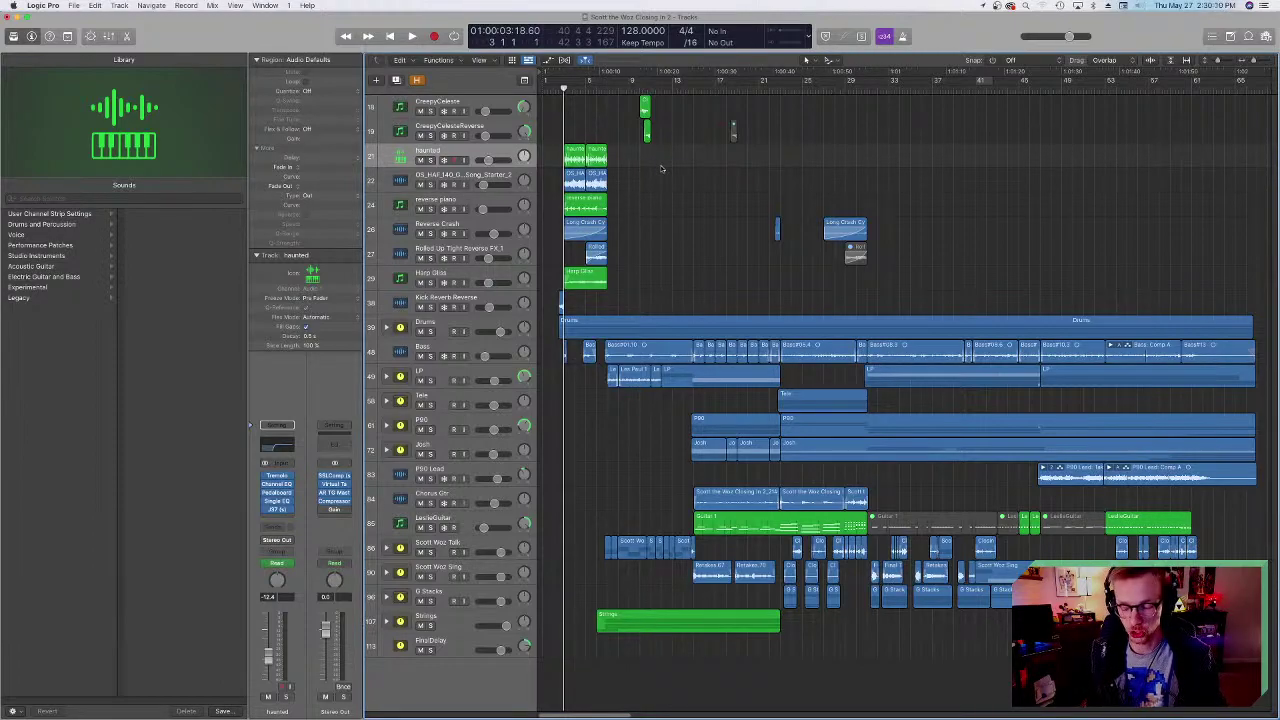
{"action": "key", "text": "super+Right"}
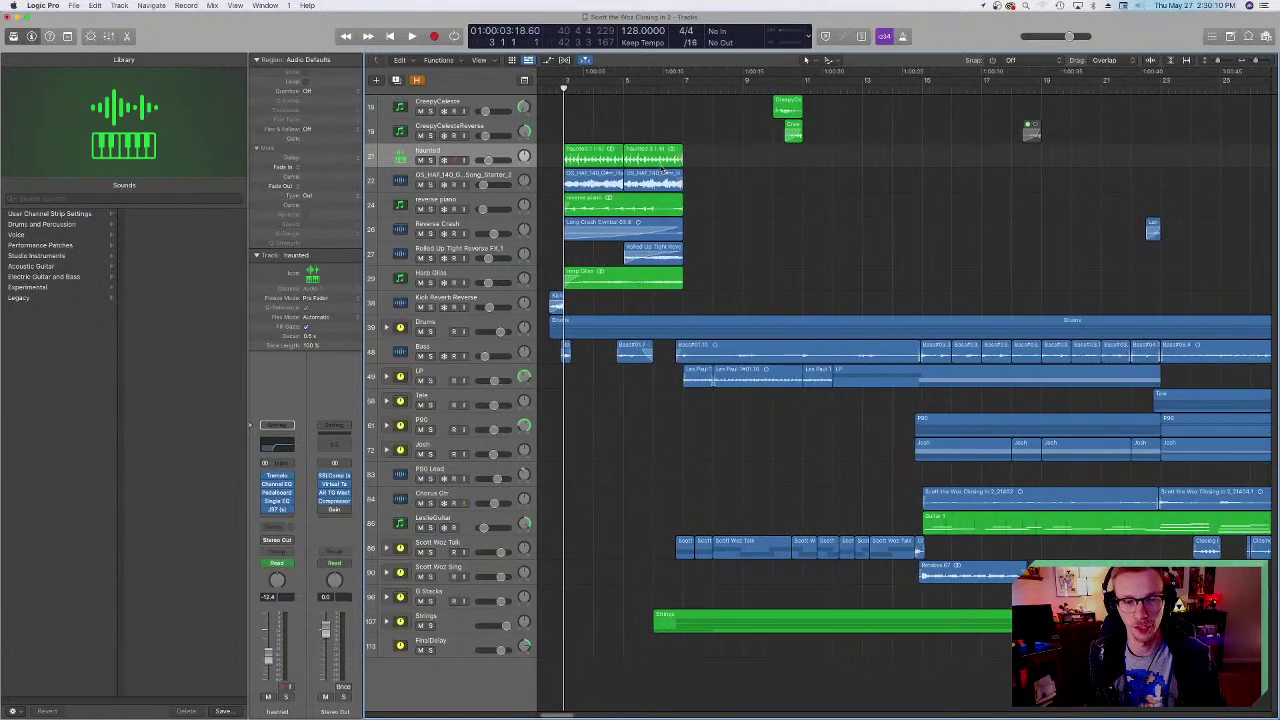
- Highlight the layered intro regions on the haunted through Harp Gliss tracks
{"action": "left_click", "coordinate": [406, 161]}
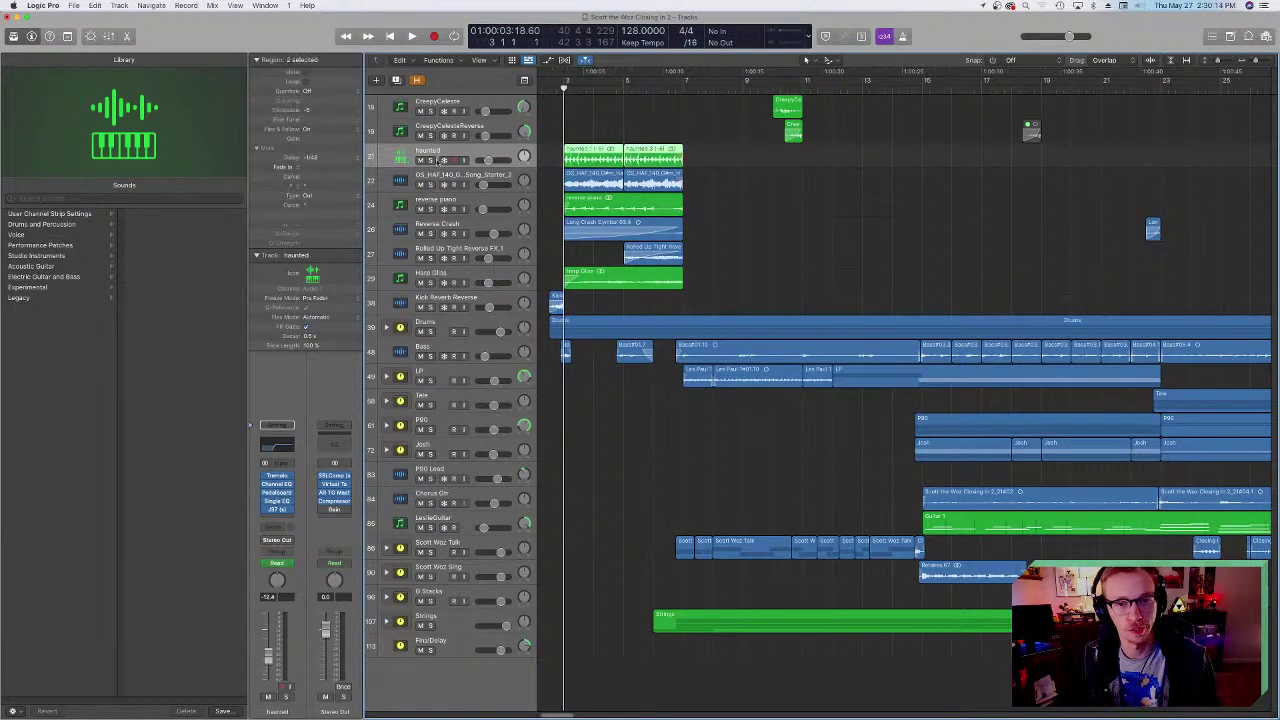
{"action": "left_click_drag", "start_coordinate": [584, 134], "coordinate": [665, 185]}
{"action": "left_click", "coordinate": [742, 256]}
{"action": "left_click", "coordinate": [600, 278]}
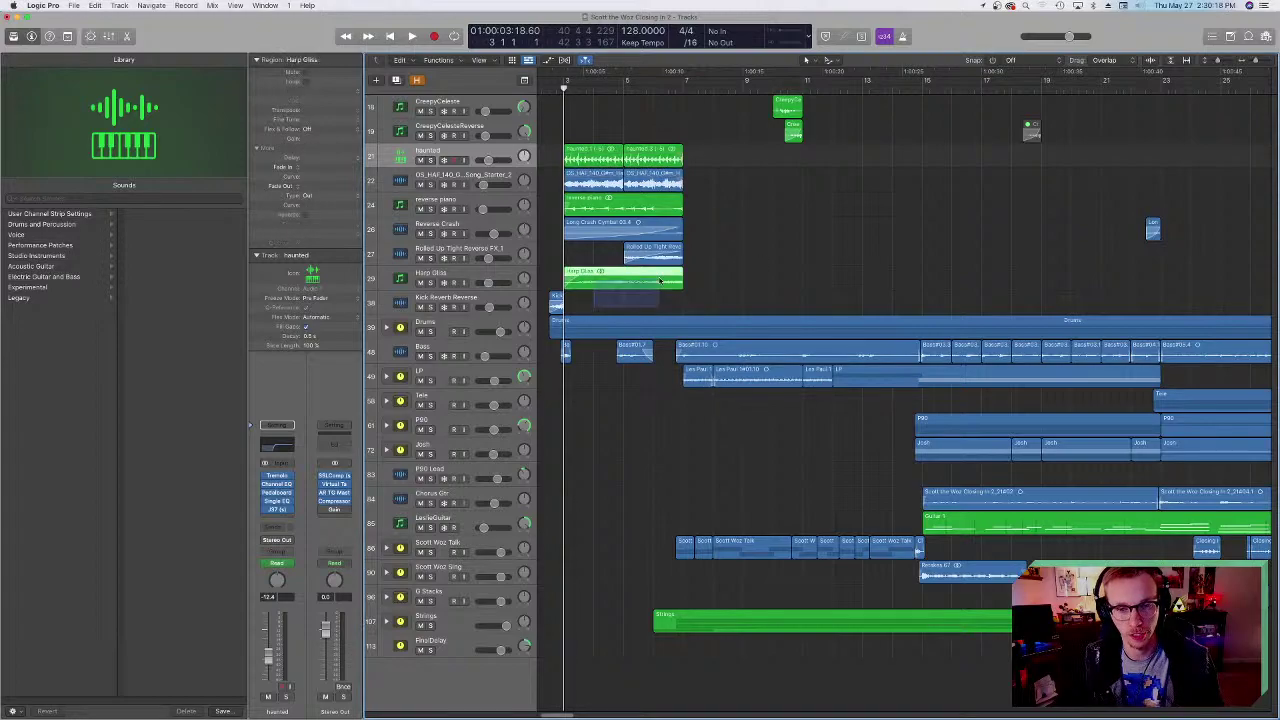
{"action": "left_click", "coordinate": [612, 247]}
- Play the full arrangement's intro section from bar 3
{"action": "left_click", "coordinate": [655, 89]}
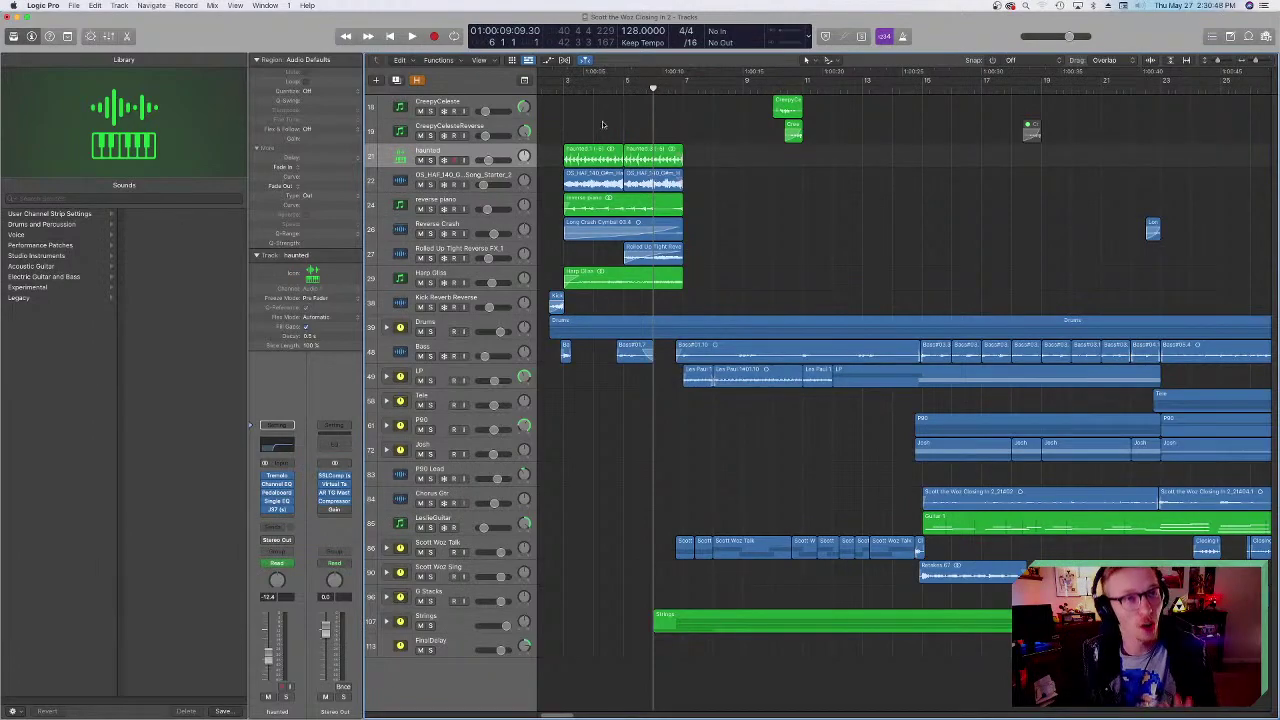
{"action": "left_click", "coordinate": [564, 90]}
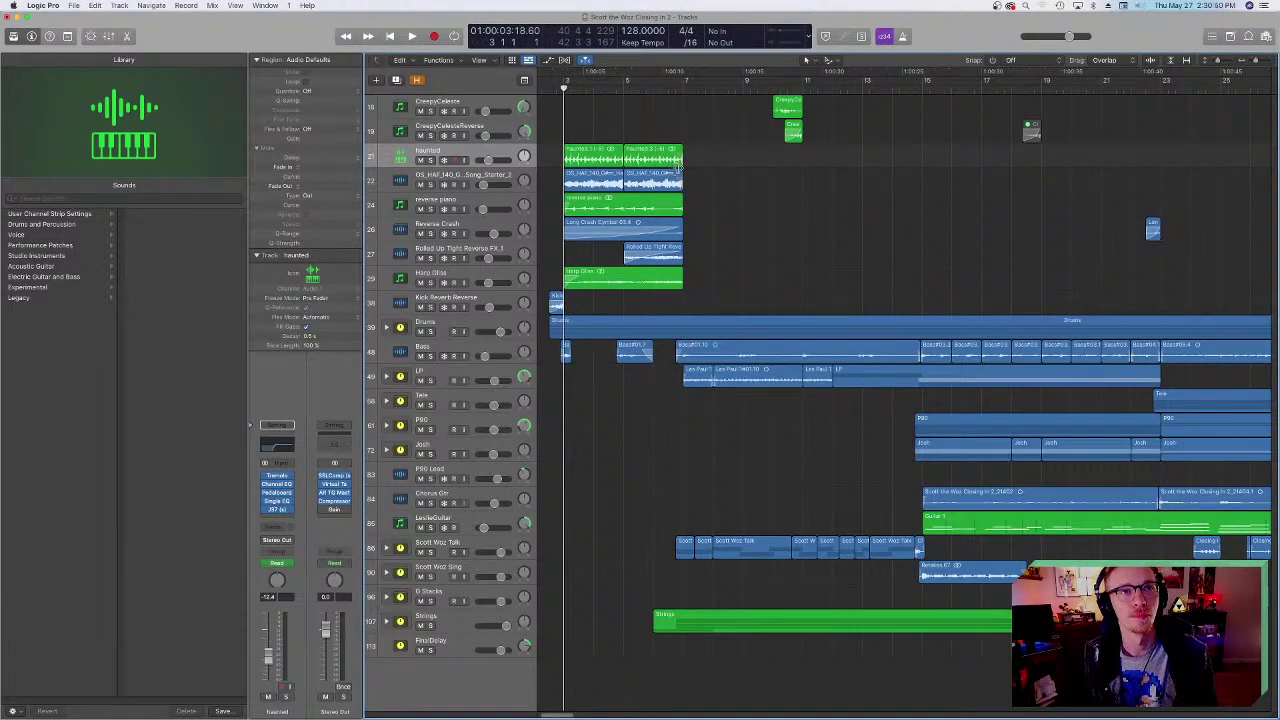
{"action": "key", "text": "space"}
{"action": "key", "text": "space"}
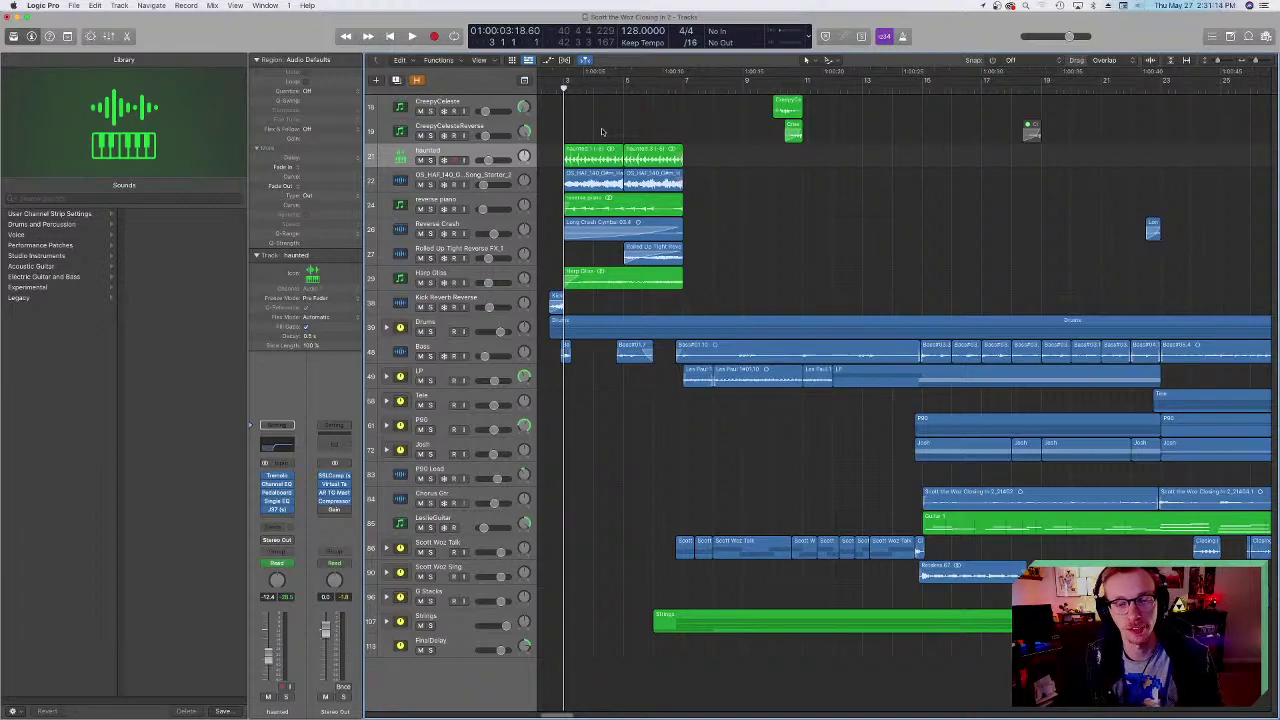
- Solo the haunted track with its two intro regions selected
{"action": "left_click", "coordinate": [472, 148]}
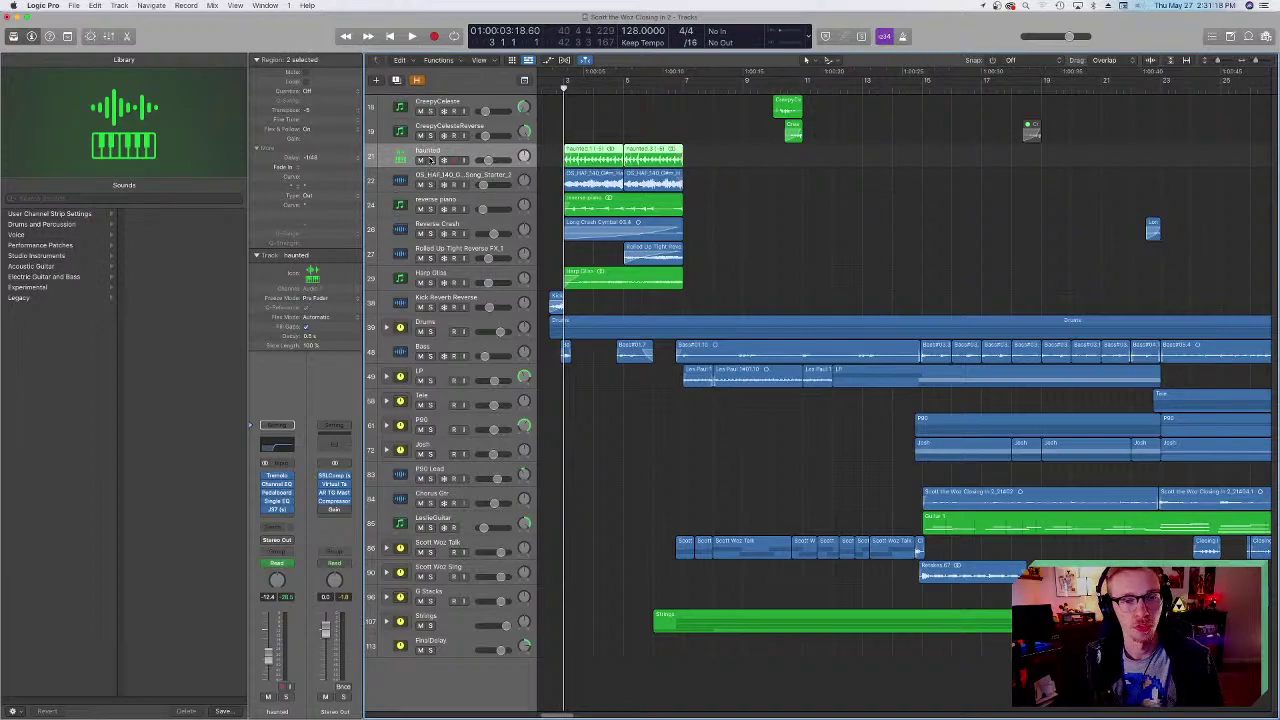
{"action": "left_click", "coordinate": [431, 160]}
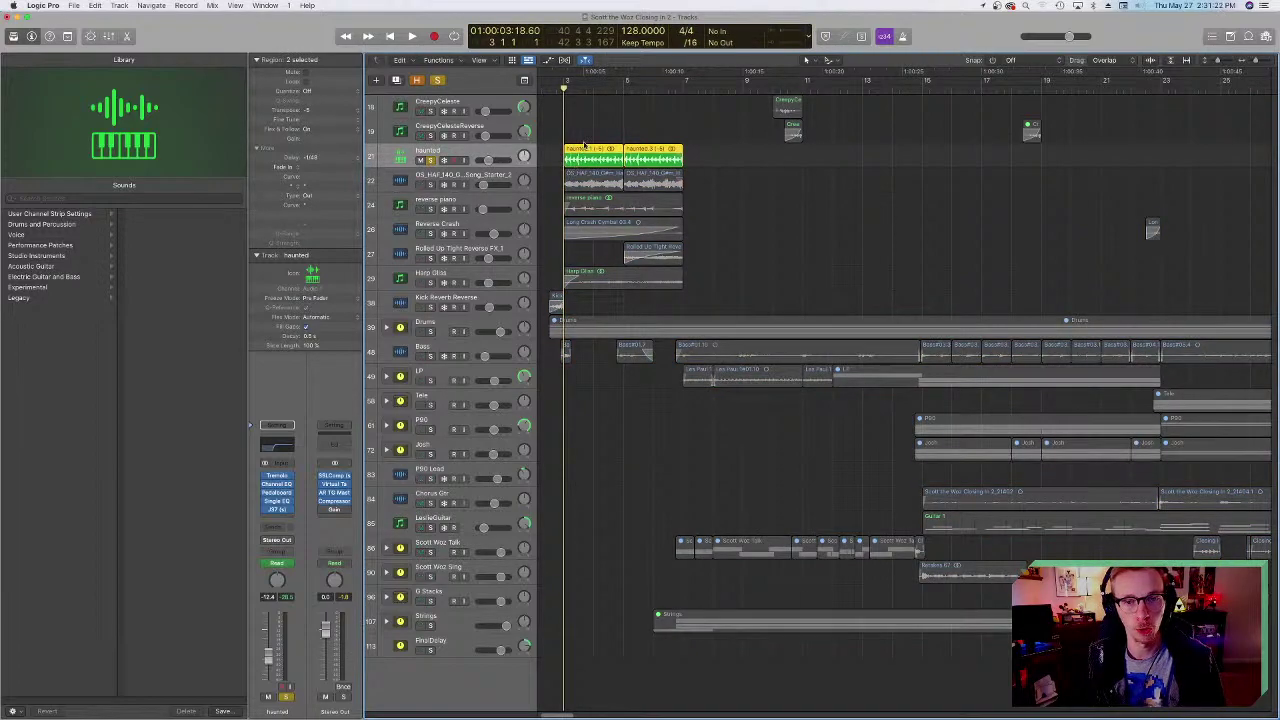
- Play the first haunted region soloed from bar 3, stopping just before bar 5
{"action": "left_click_drag", "start_coordinate": [620, 140], "coordinate": [646, 154]}
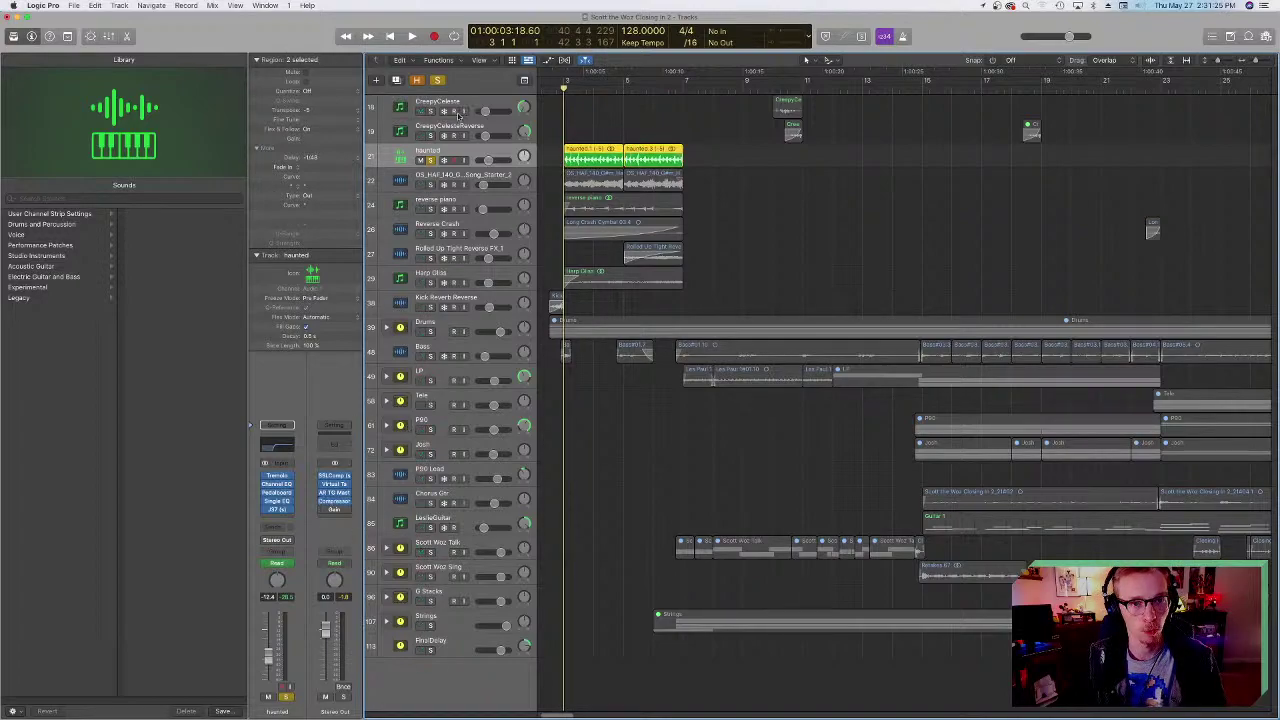
{"action": "left_click", "coordinate": [597, 160]}
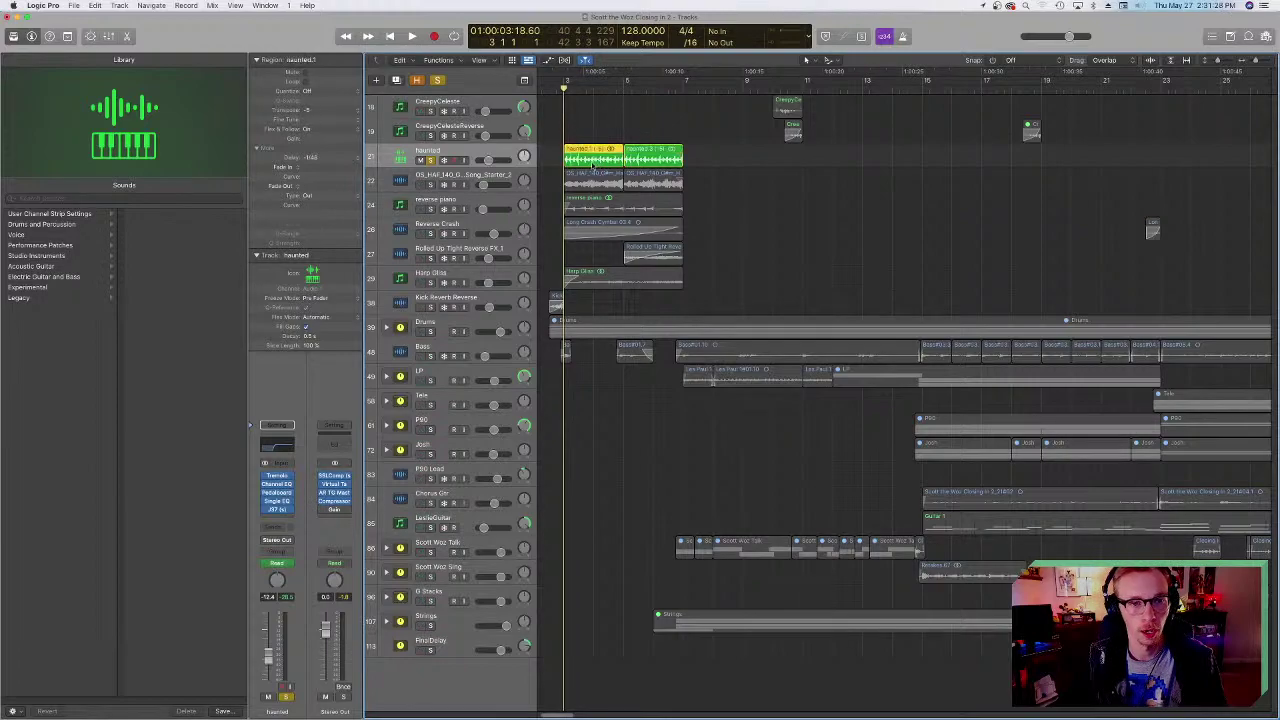
{"action": "left_click", "coordinate": [567, 140]}
{"action": "key", "text": "space"}
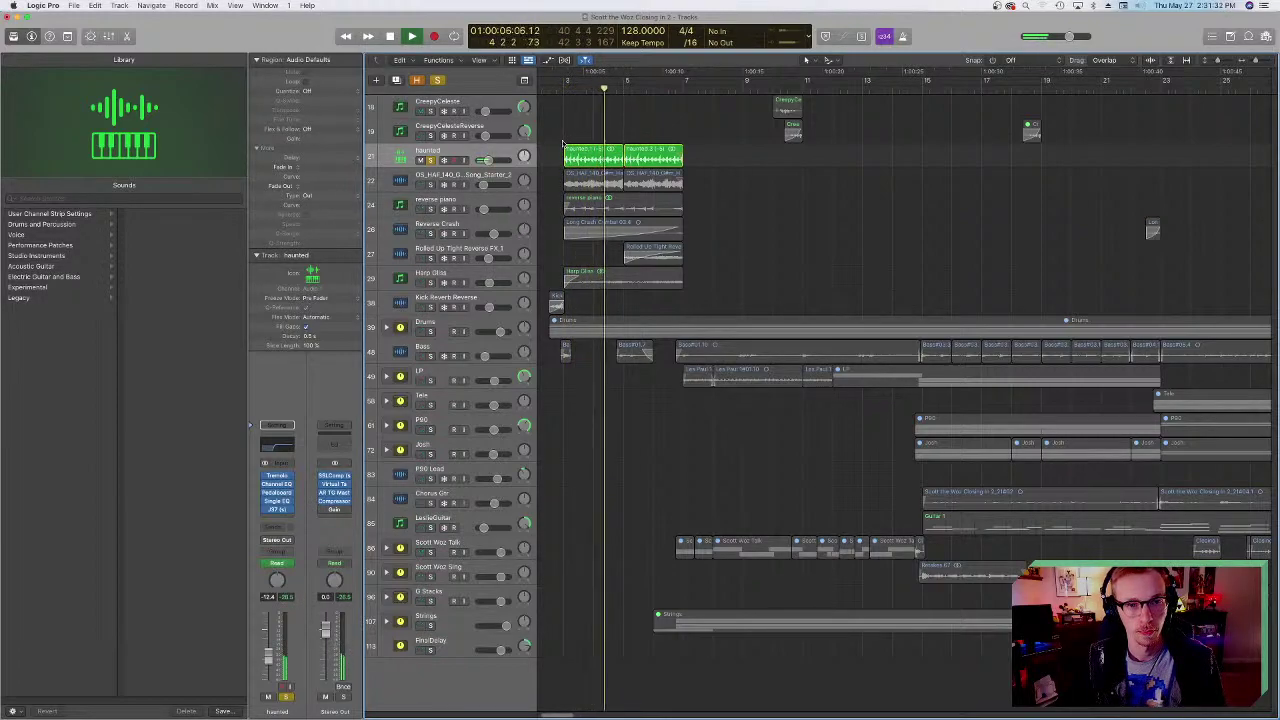
{"action": "key", "text": "space"}
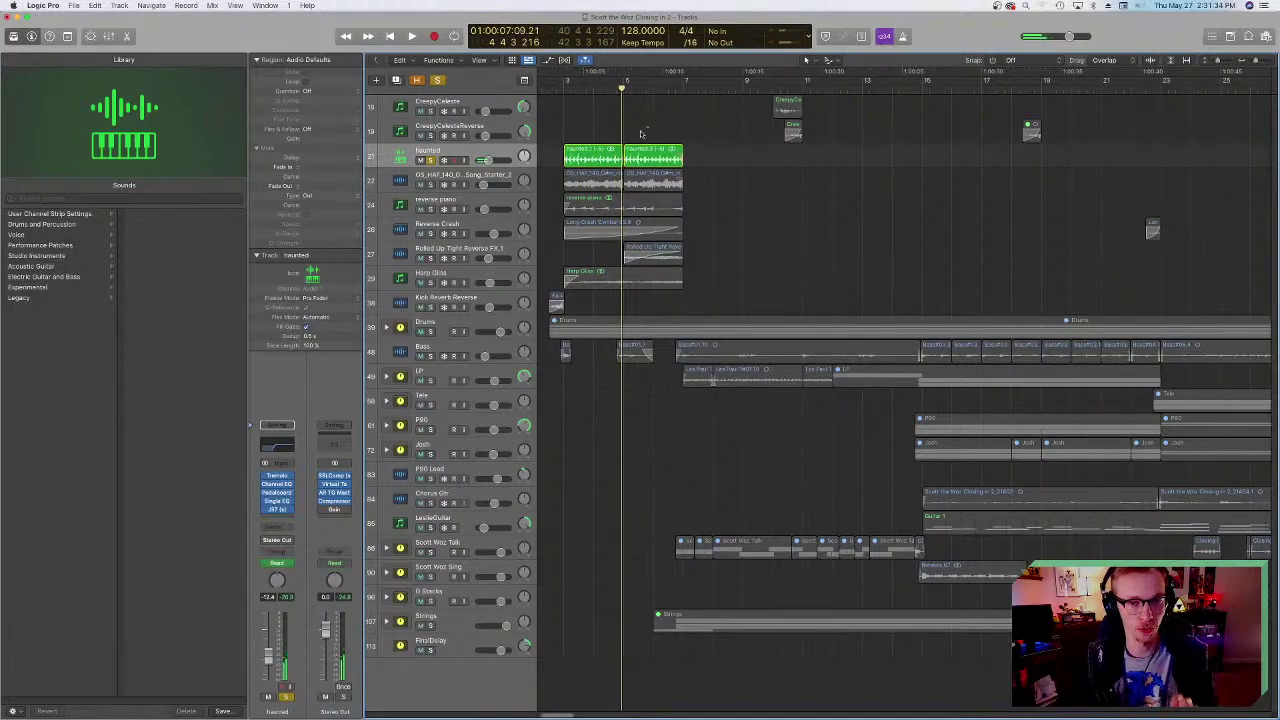
- Select the second haunted region and play it soloed from bar 5 until just before bar 7
{"action": "left_click", "coordinate": [622, 90]}
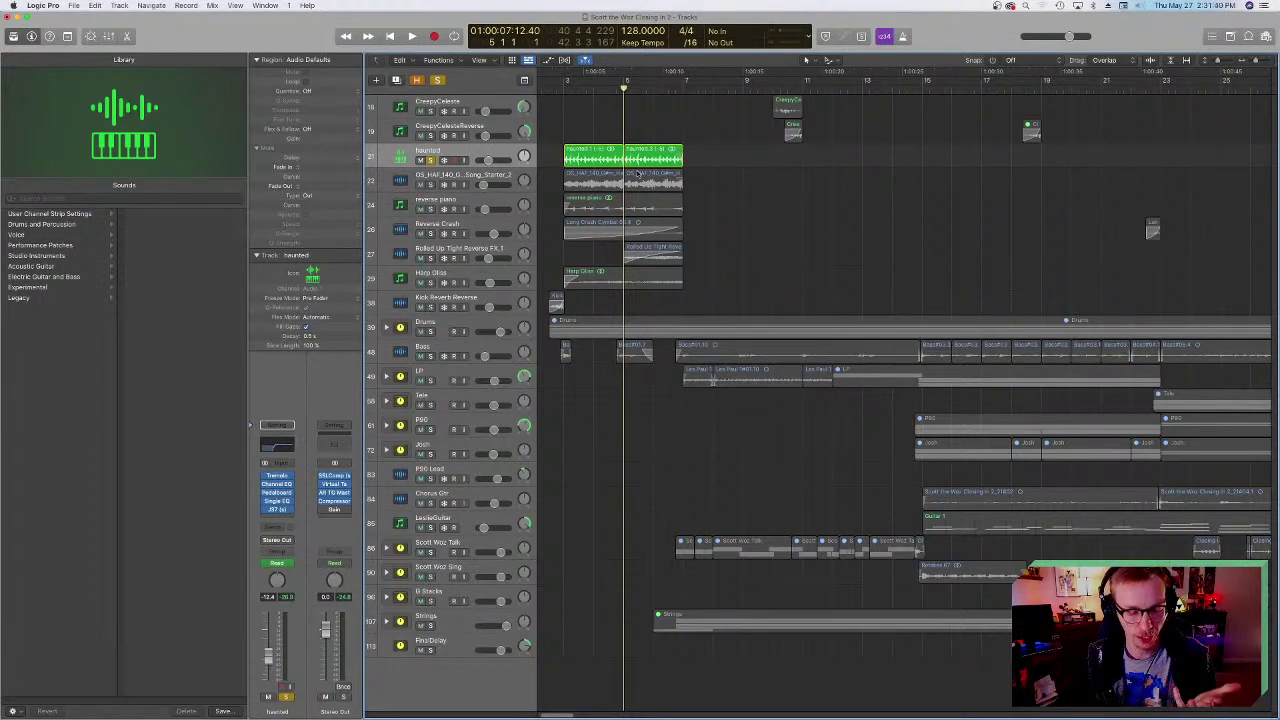
{"action": "left_click", "coordinate": [562, 89]}
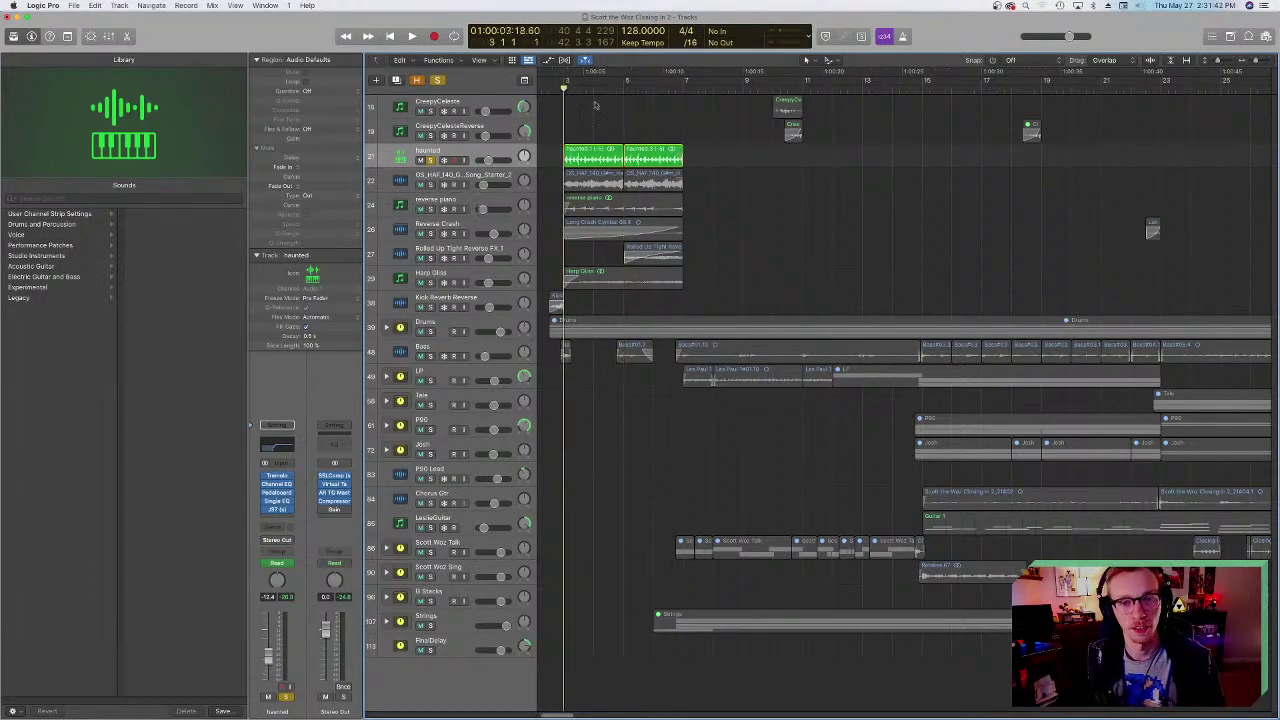
{"action": "left_click", "coordinate": [622, 89]}
{"action": "left_click", "coordinate": [637, 160]}
{"action": "key", "text": "space"}
{"action": "key", "text": "space"}
{"action": "left_click", "coordinate": [622, 89]}
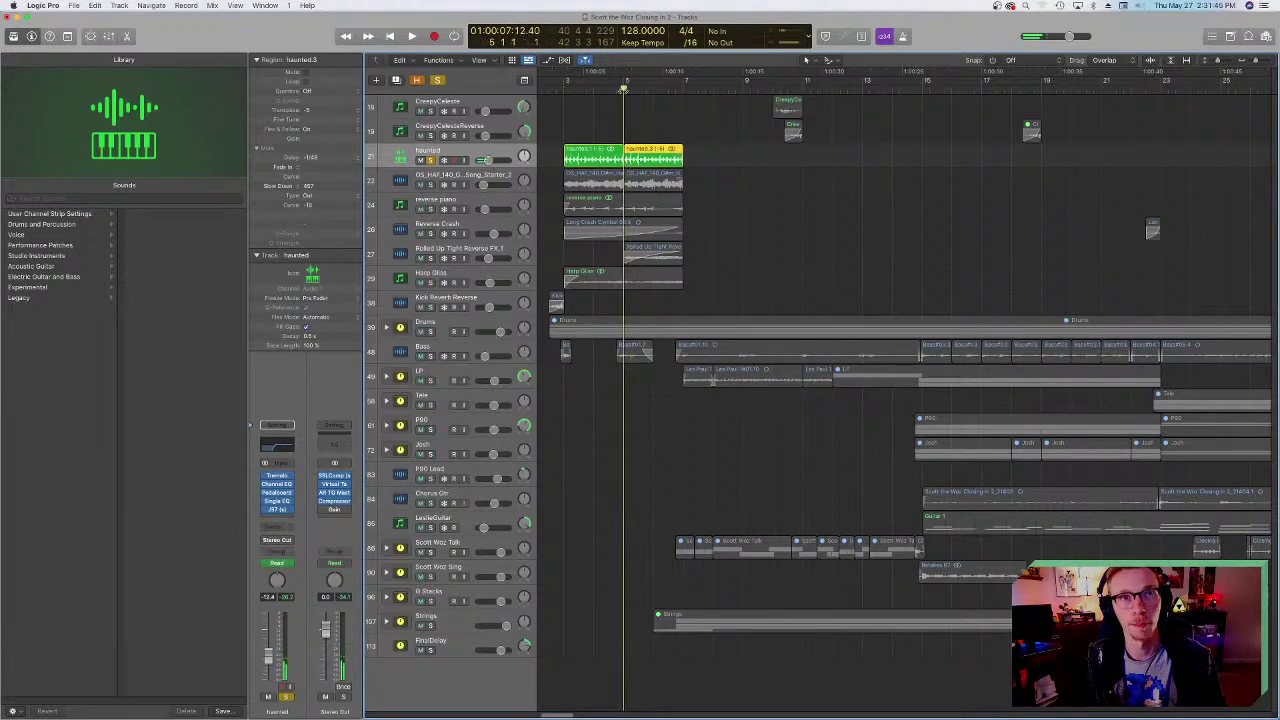
{"action": "key", "text": "space"}
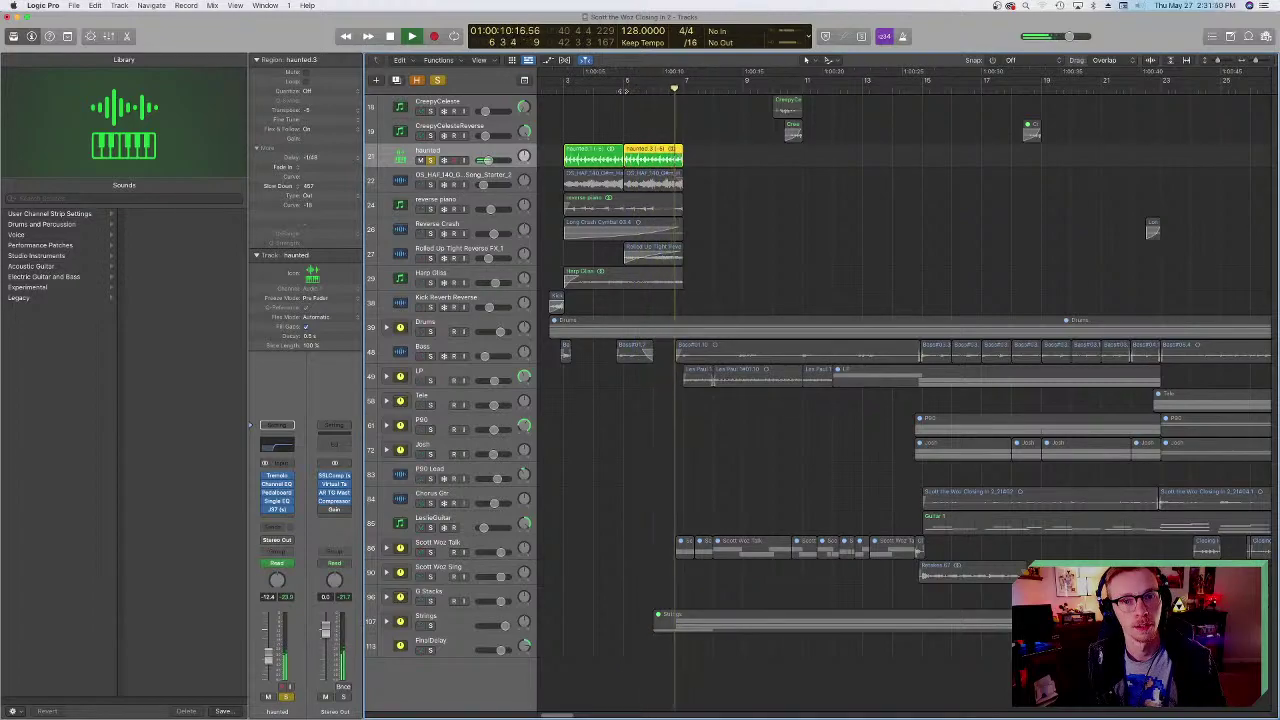
{"action": "key", "text": "space"}
- Solo the OS_HAF_140 Song_Starter_2 track instead of haunted, play its regions from bar 3, and clear the solo
{"action": "key", "text": "Return"}
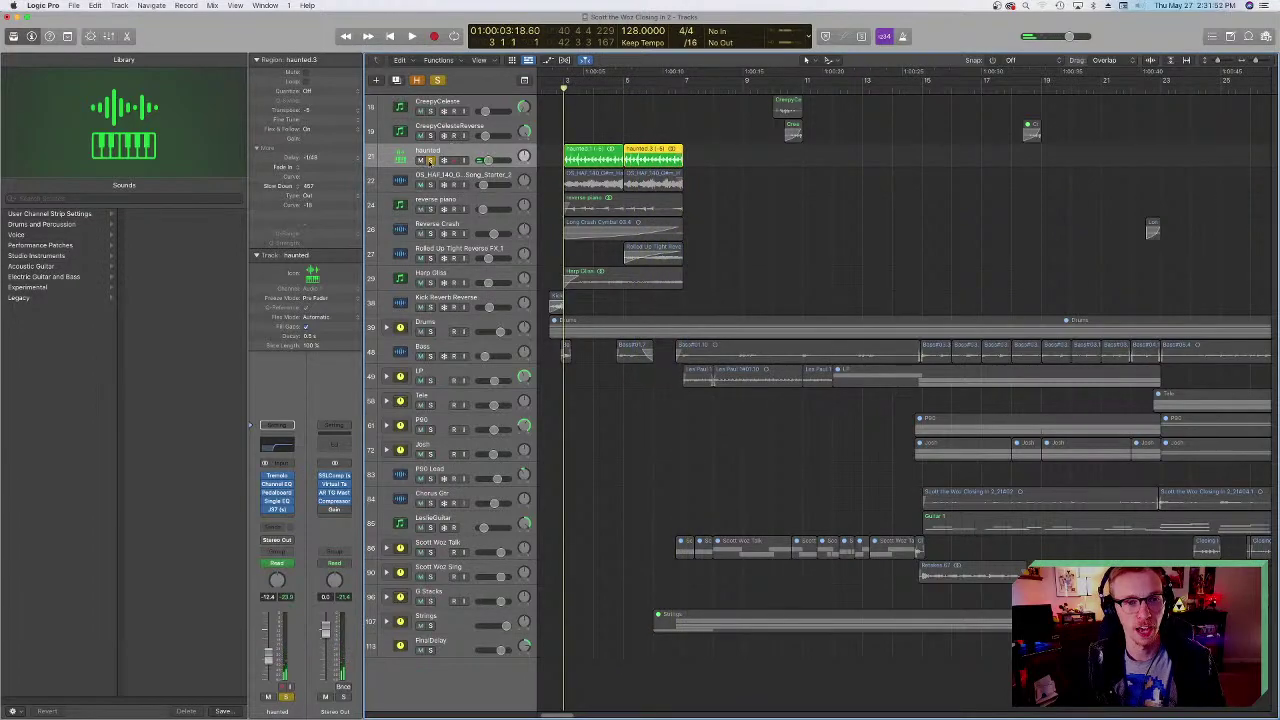
{"action": "left_click", "coordinate": [428, 161]}
{"action": "left_click", "coordinate": [418, 175]}
{"action": "left_click", "coordinate": [431, 185]}
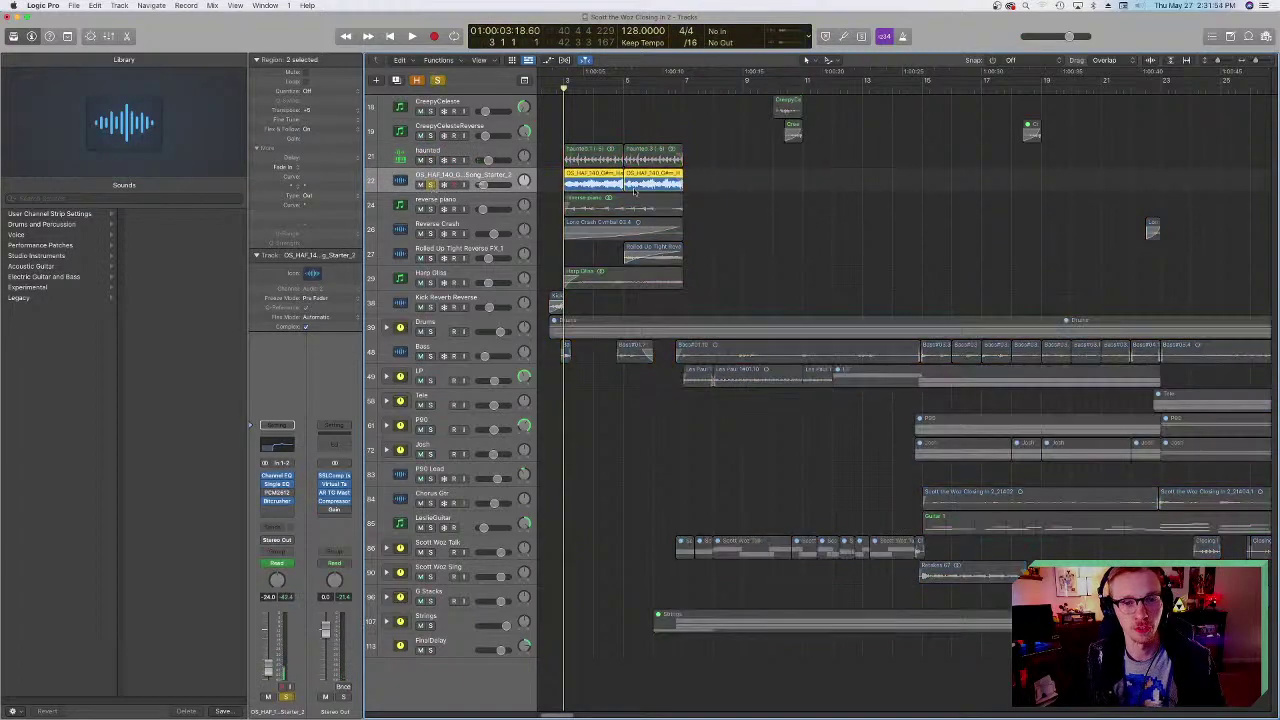
{"action": "key", "text": "space"}
{"action": "key", "text": "space"}
{"action": "key", "text": "space"}
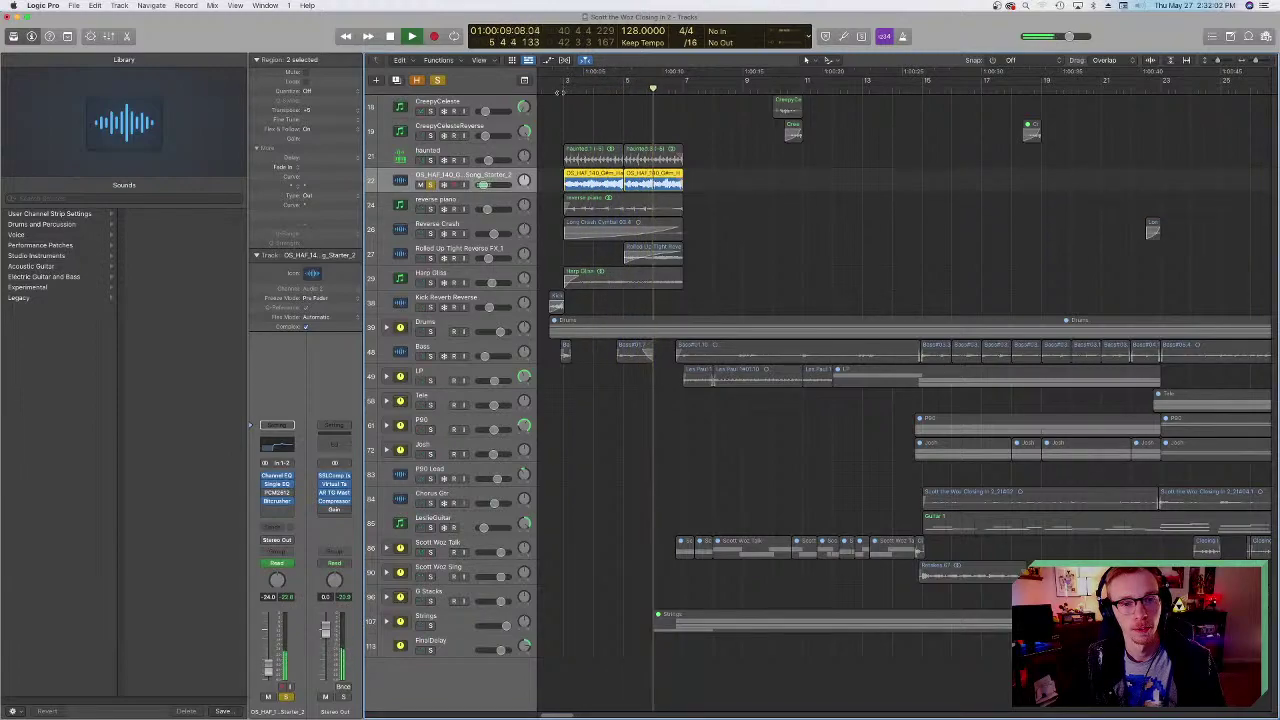
{"action": "key", "text": "space"}
{"action": "left_click", "coordinate": [429, 185]}
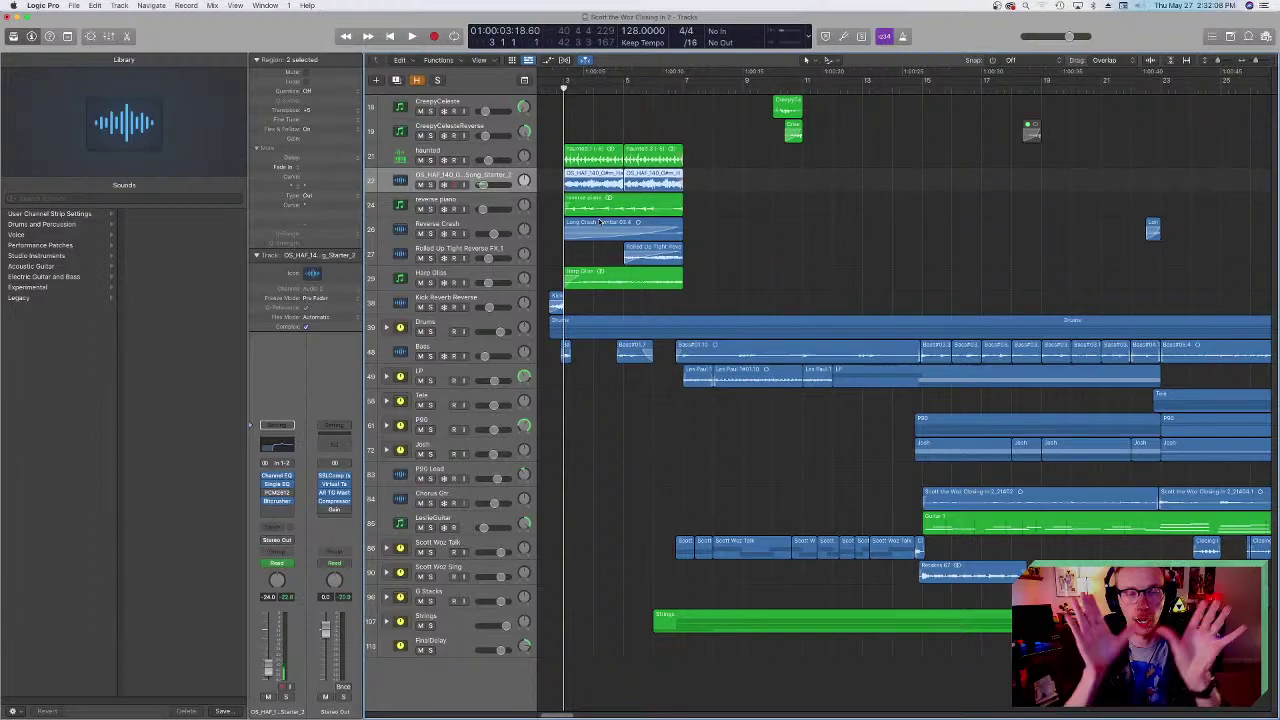
- Solo the haunted track, replay it briefly from bar 3, and inspect its J37 tape plug-in settings before closing the plug-in
{"action": "left_click", "coordinate": [412, 152]}
{"action": "left_click", "coordinate": [431, 160]}
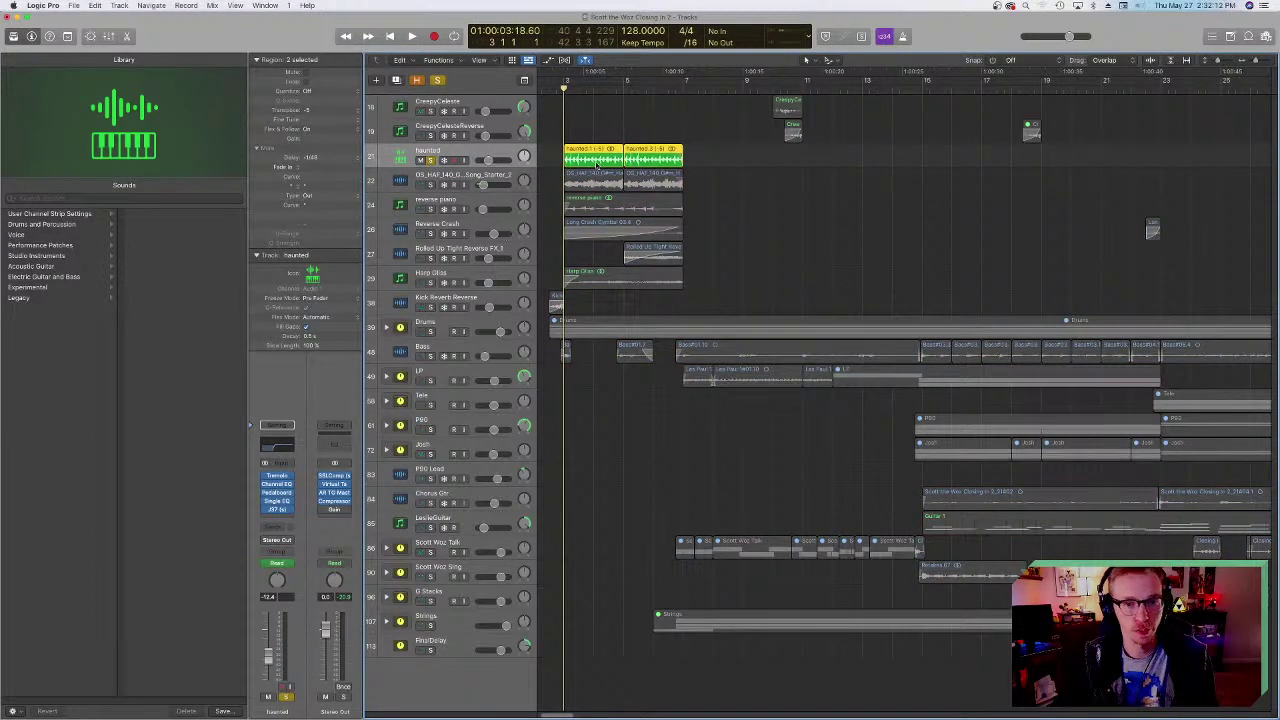
{"action": "key", "text": "space"}
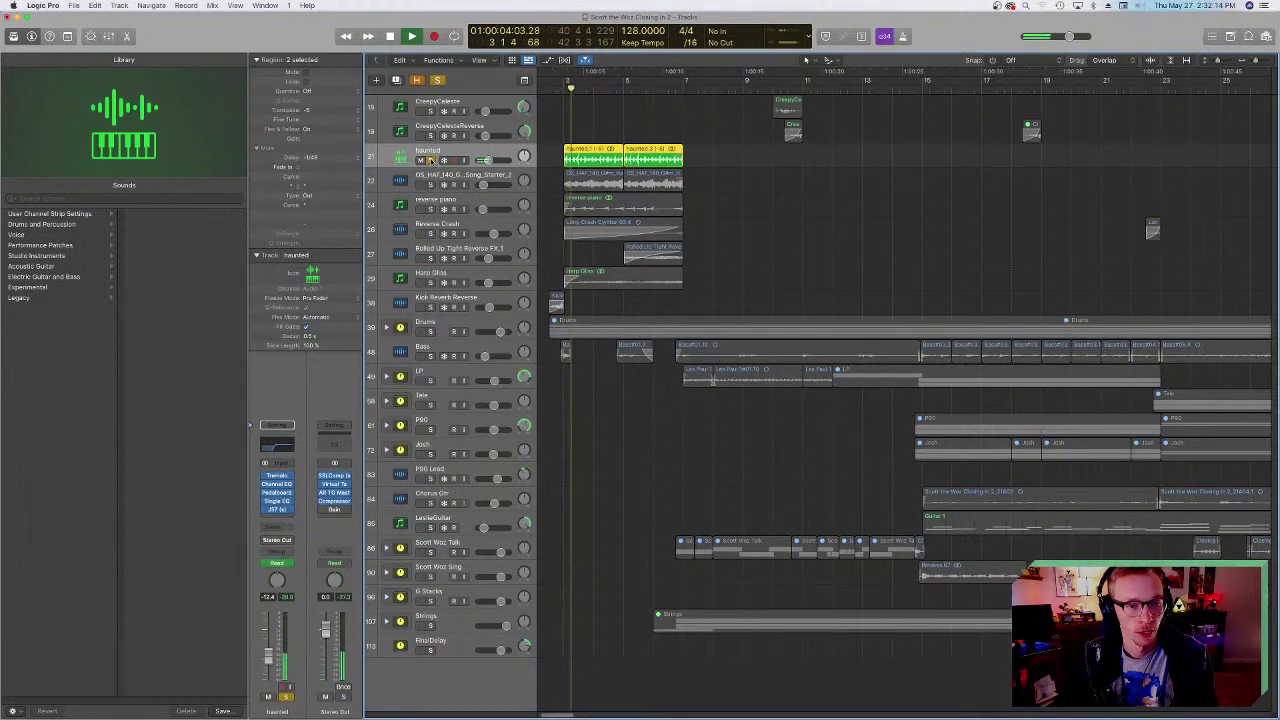
{"action": "key", "text": "space"}
{"action": "left_click", "coordinate": [277, 509]}
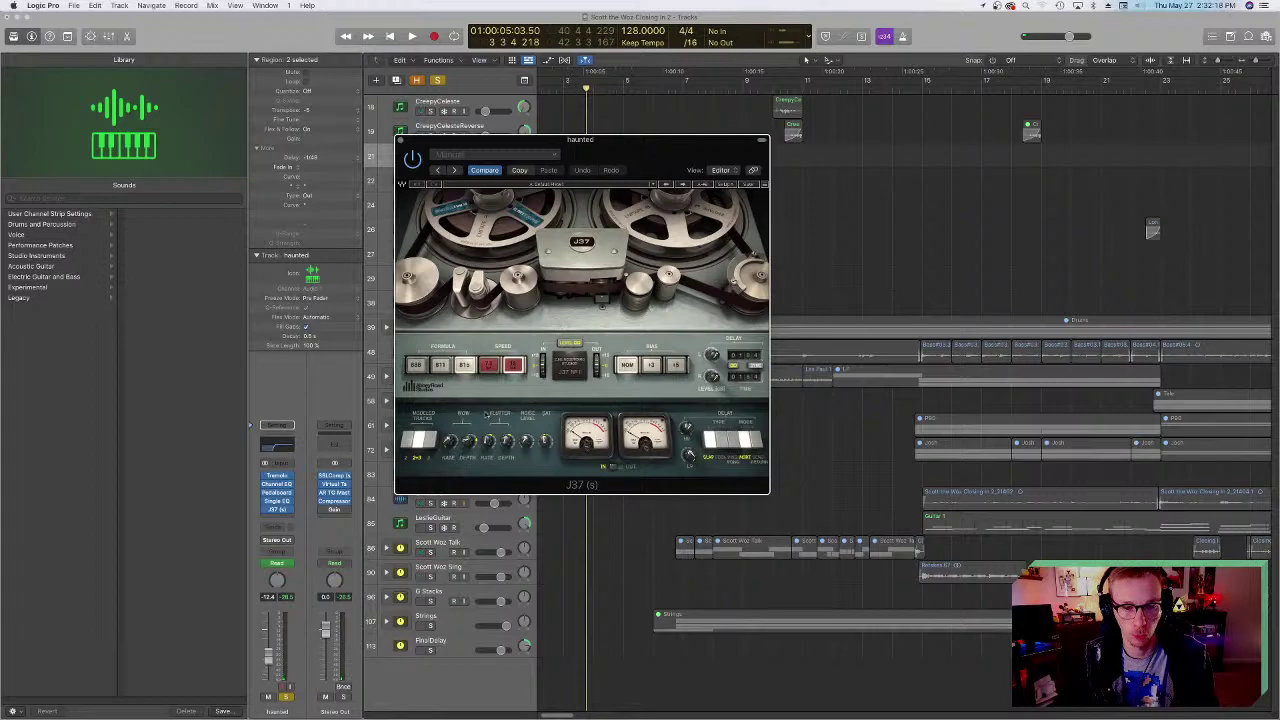
{"action": "left_click", "coordinate": [400, 141]}
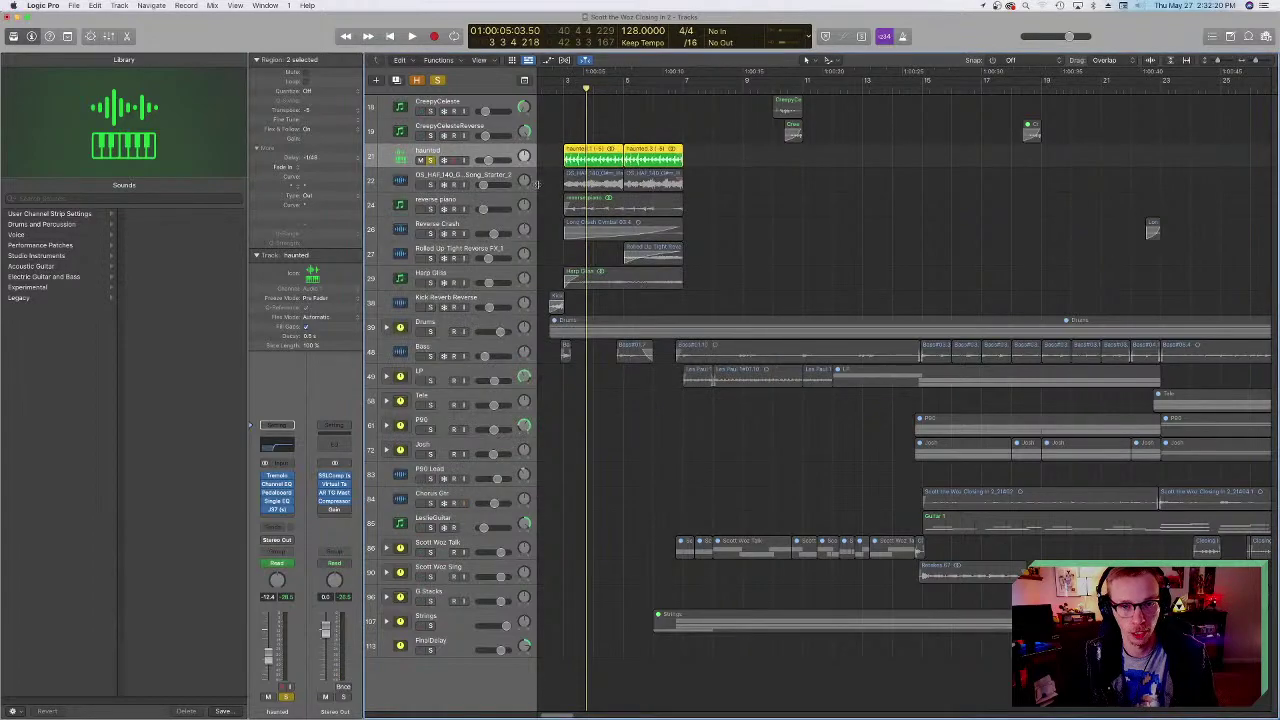
- Return the playhead to bar 3, clear the haunted track's solo, and save the project
{"action": "left_click", "coordinate": [562, 87]}
{"action": "left_click", "coordinate": [431, 160]}
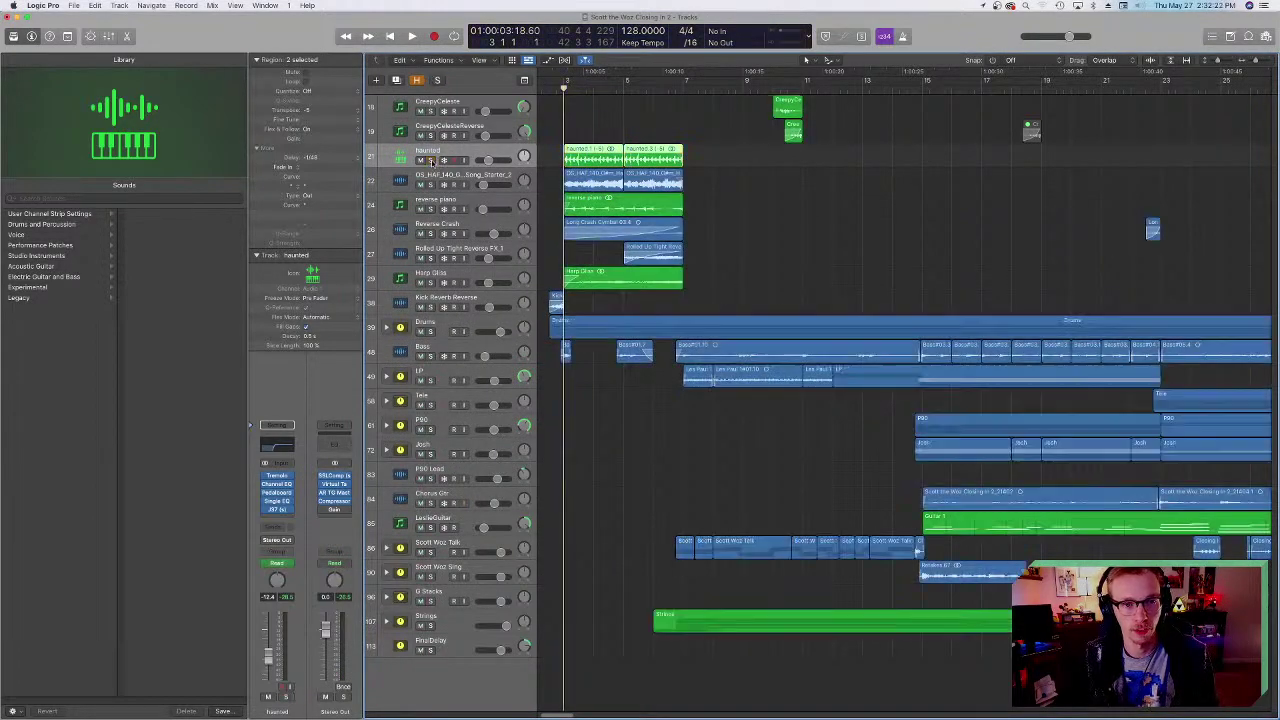
{"action": "key", "text": "super+s"}
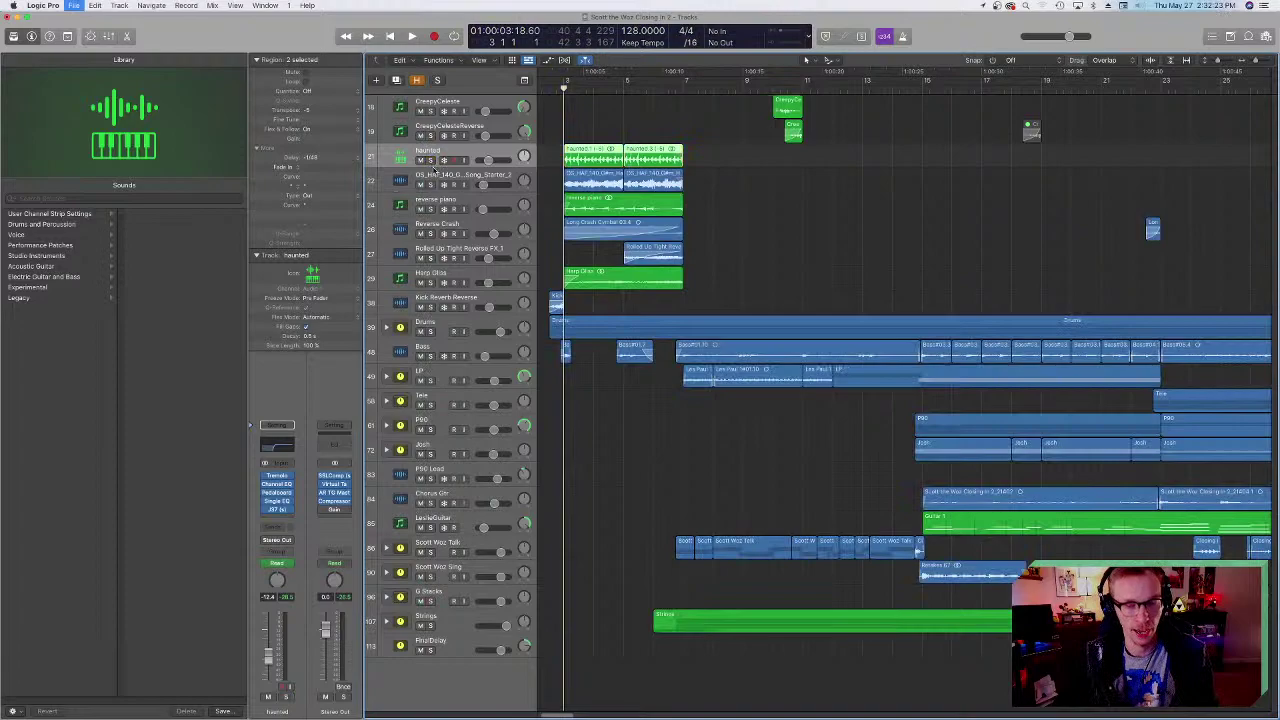
- Solo the reverse piano track, play its region from bar 3, and return the playhead to bar 3
{"action": "left_click", "coordinate": [402, 210]}
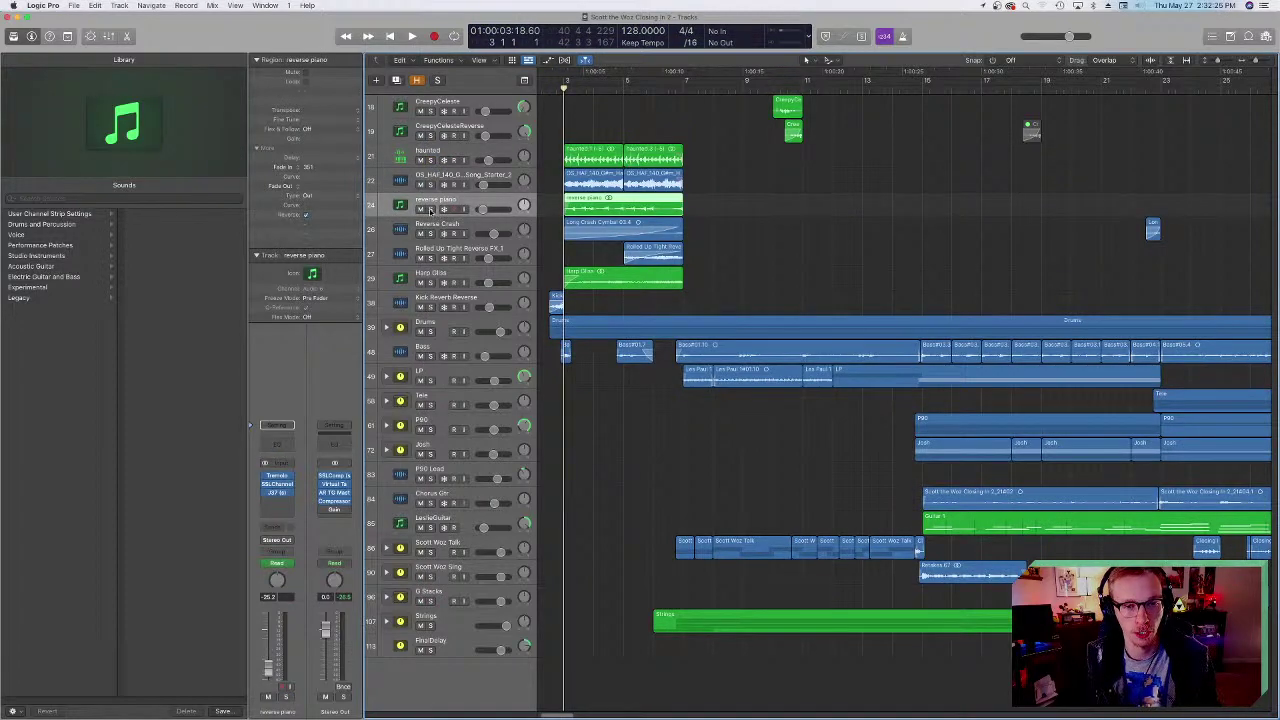
{"action": "left_click", "coordinate": [431, 209]}
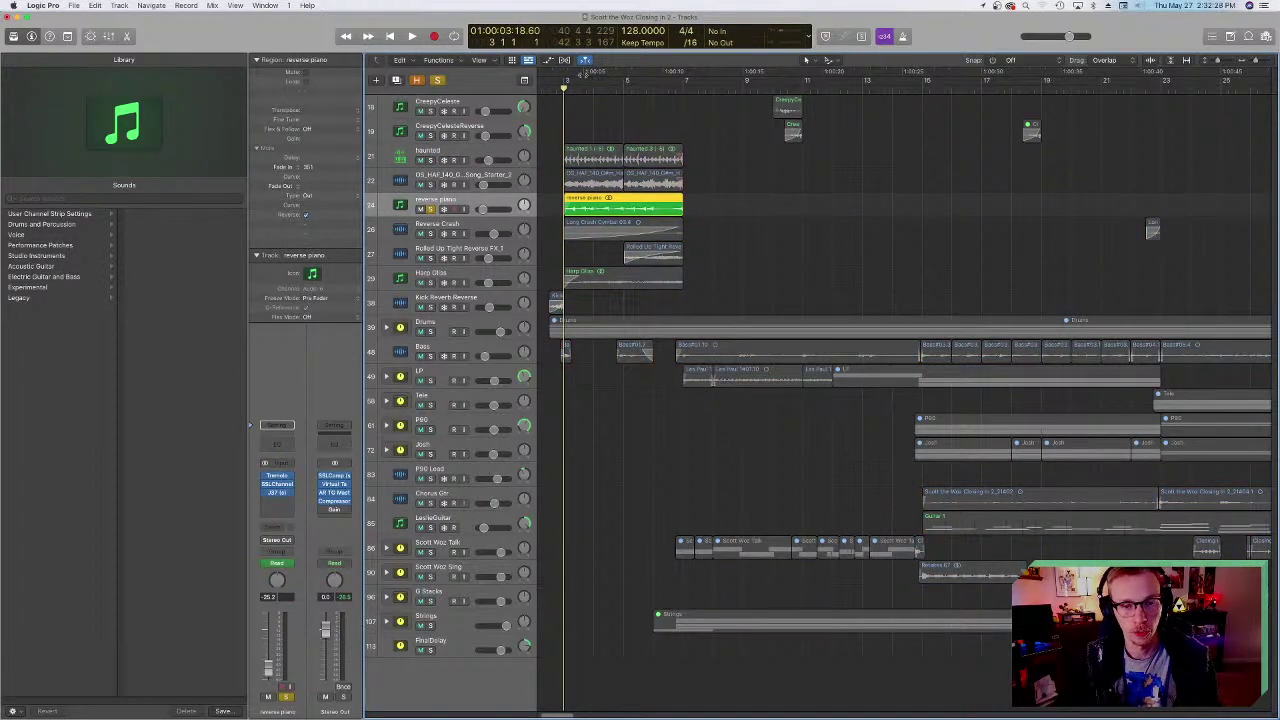
{"action": "key", "text": "space"}
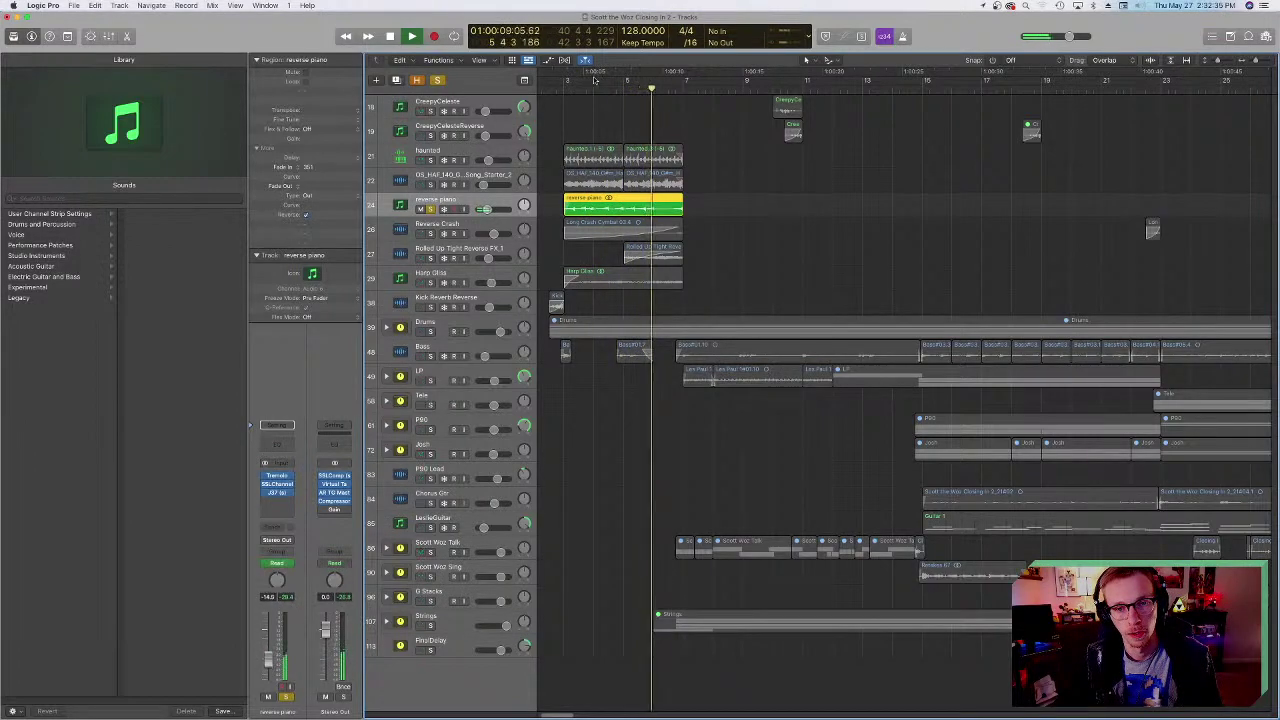
{"action": "key", "text": "space"}
{"action": "left_click", "coordinate": [565, 82]}
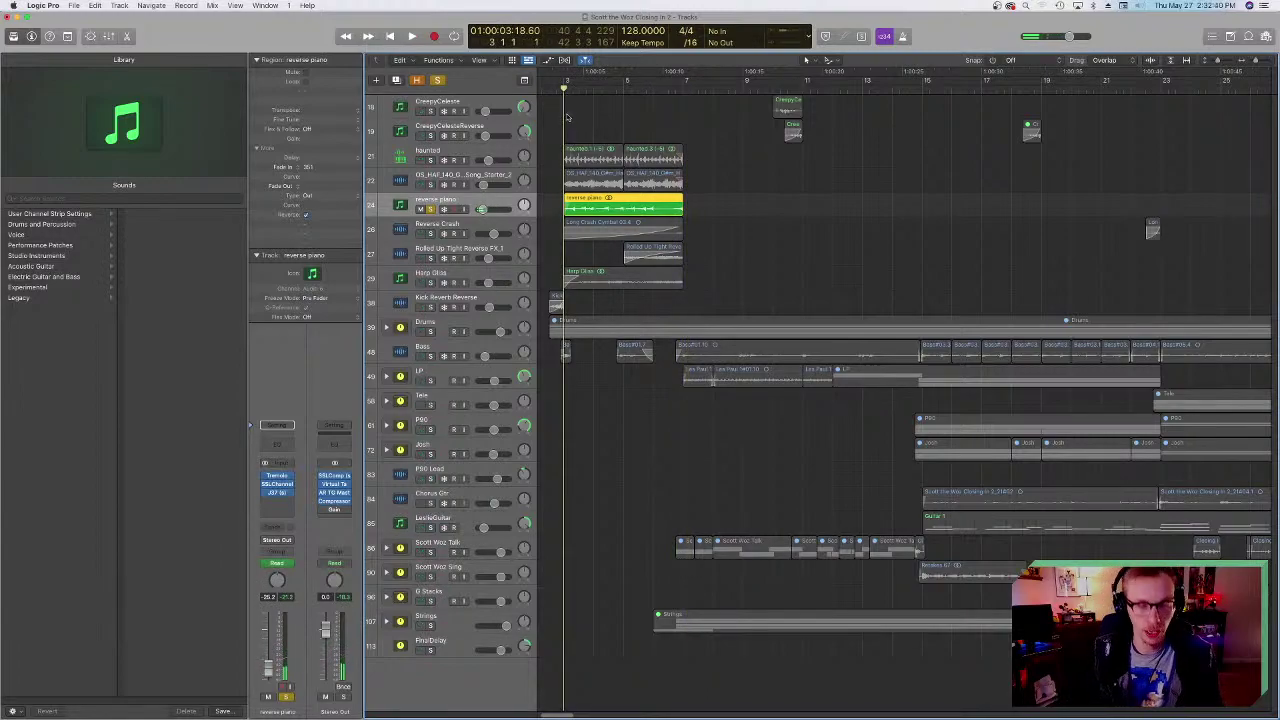
- Reveal the hidden tracks and locate the Inst 17 and Inst 17_bip tracks around reverse piano
{"action": "scroll", "coordinate": [568, 186], "scroll_direction": "up", "scroll_amount": 5}
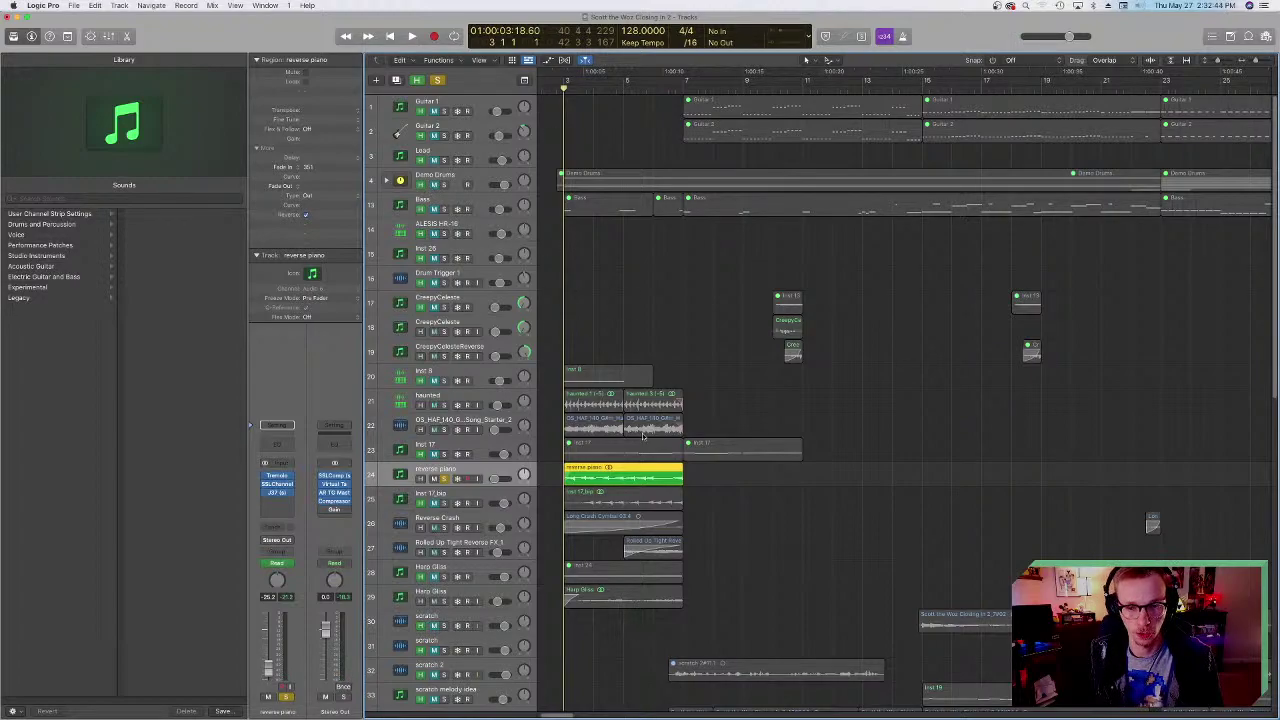
{"action": "scroll", "coordinate": [646, 437], "scroll_direction": "down", "scroll_amount": 2}
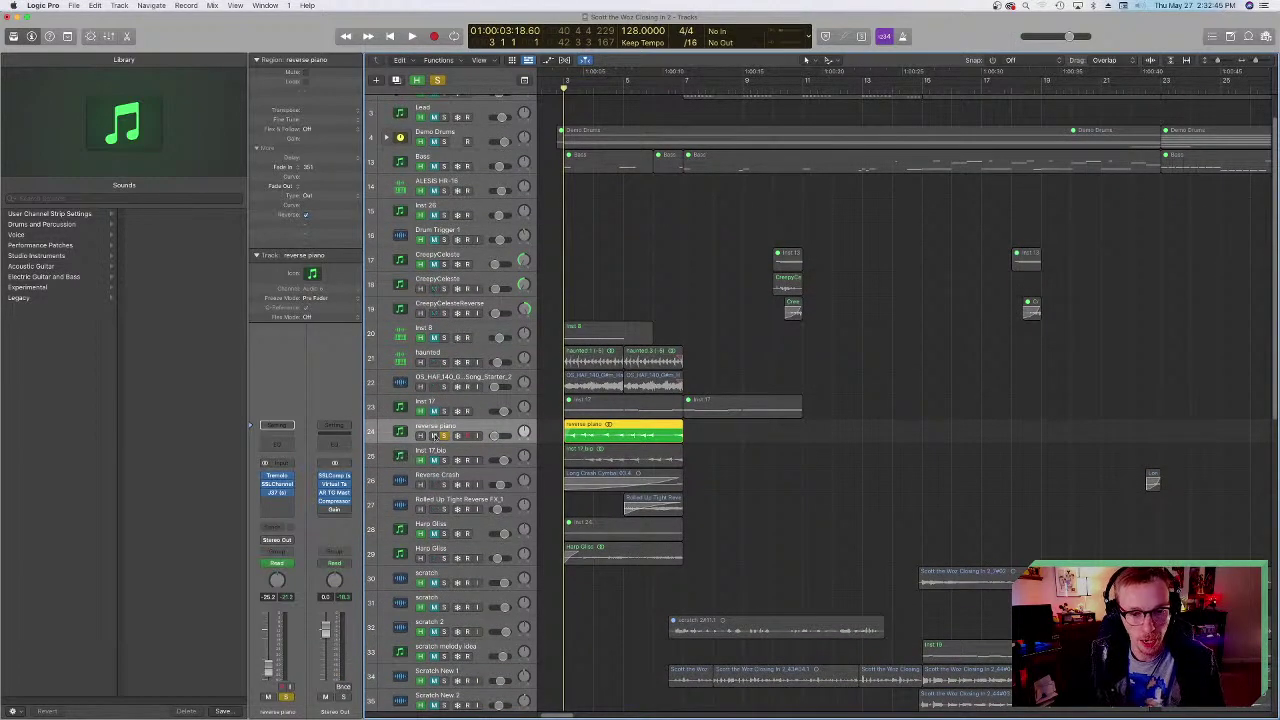
{"action": "left_click", "coordinate": [698, 440]}
{"action": "left_click", "coordinate": [656, 438]}
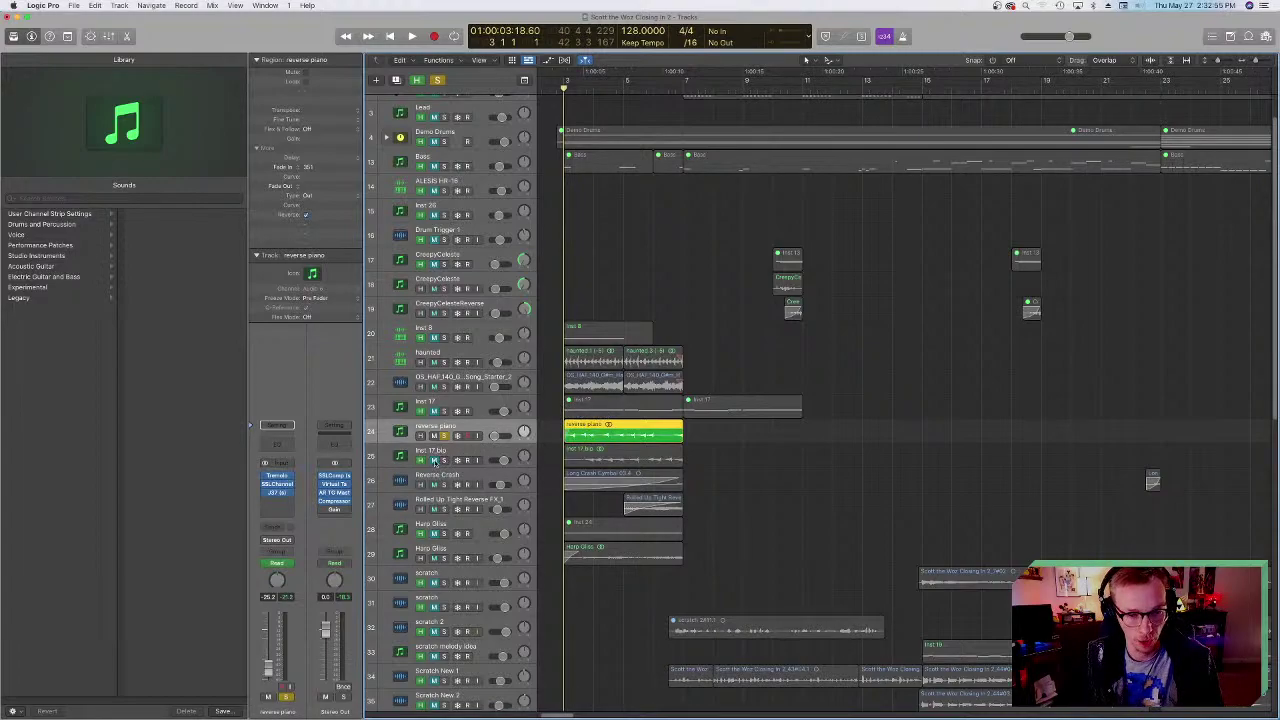
- Solo the Inst 17_bip track in place of reverse piano and play its region from bar 3
{"action": "left_click", "coordinate": [444, 459]}
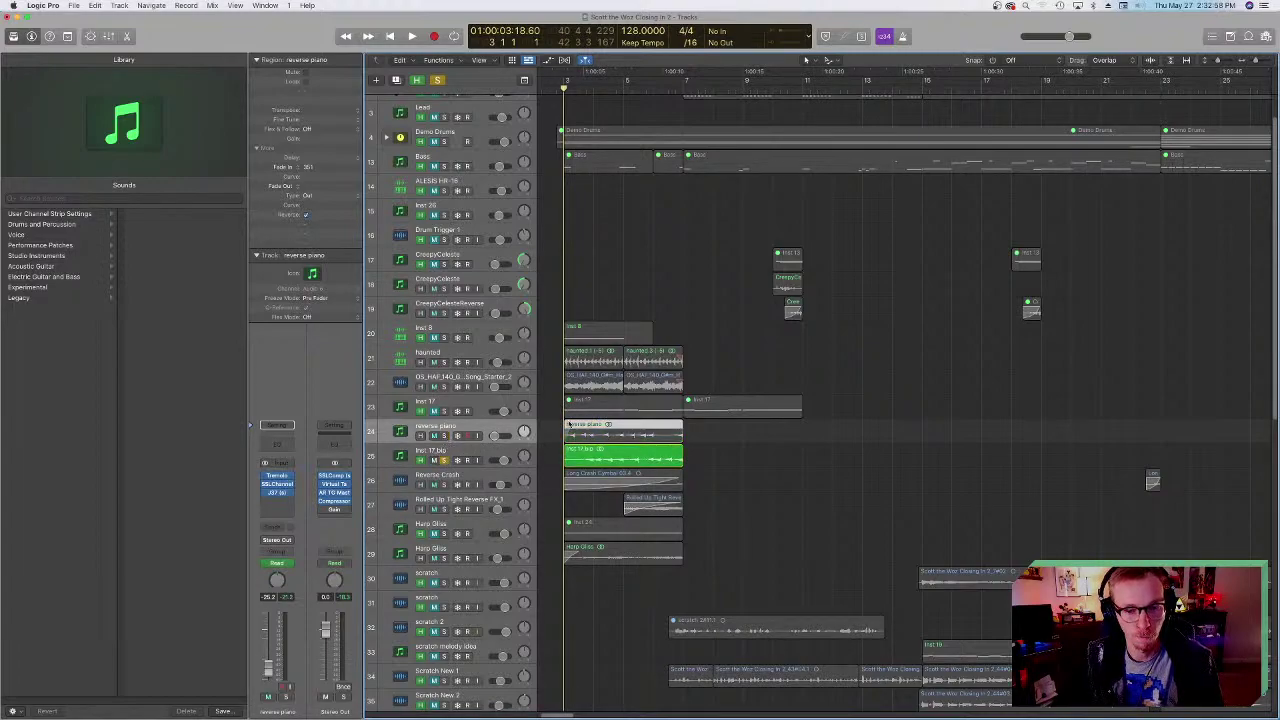
{"action": "key", "text": "space"}
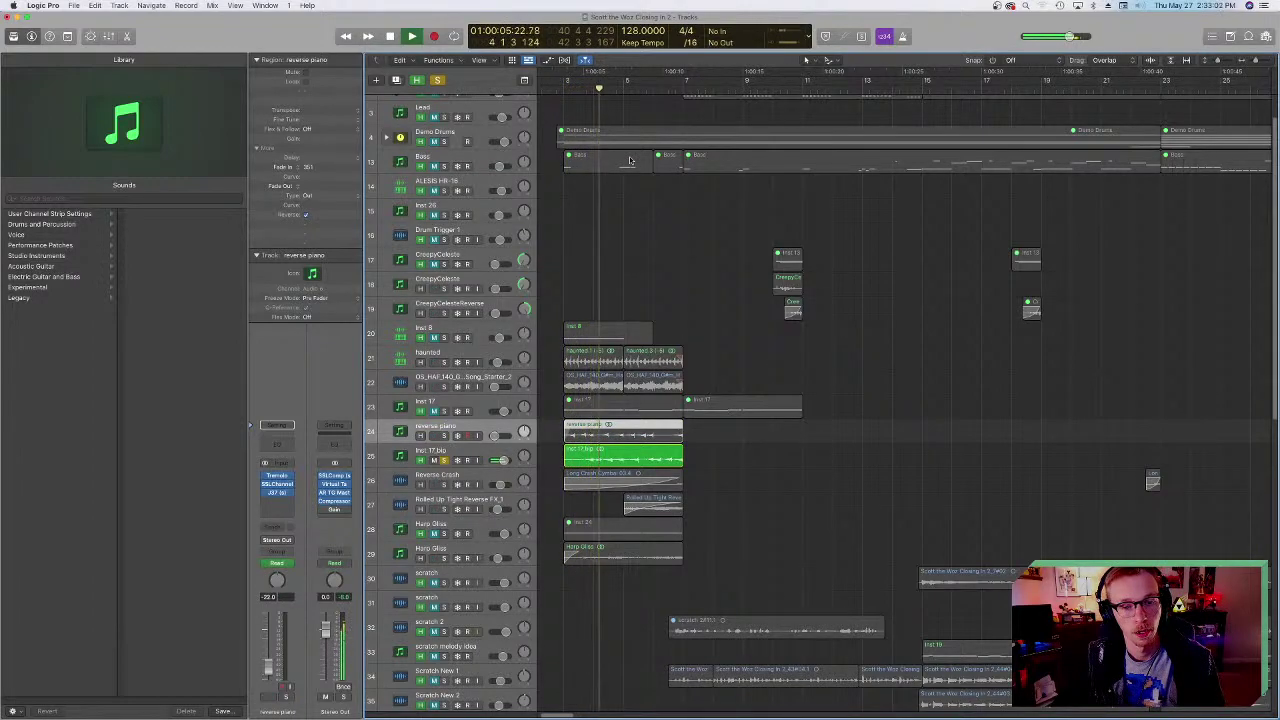
{"action": "mouse_move", "coordinate": [498, 461]}
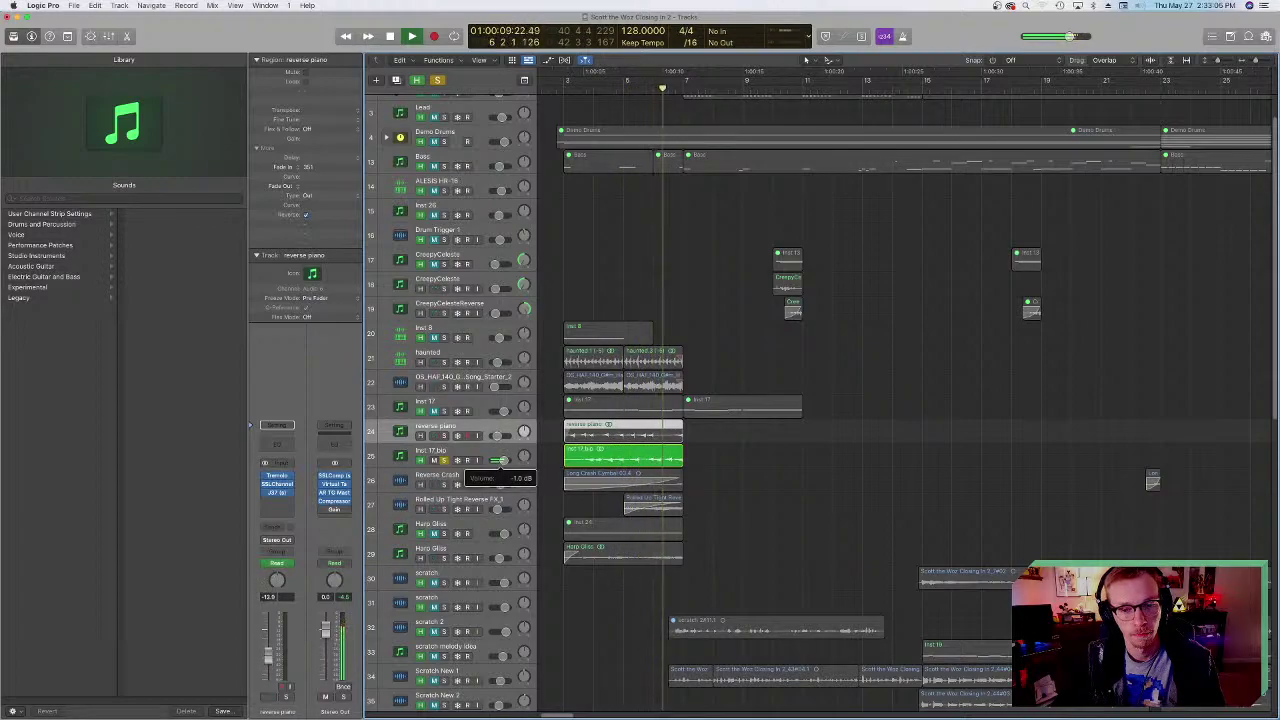
{"action": "key", "text": "space"}
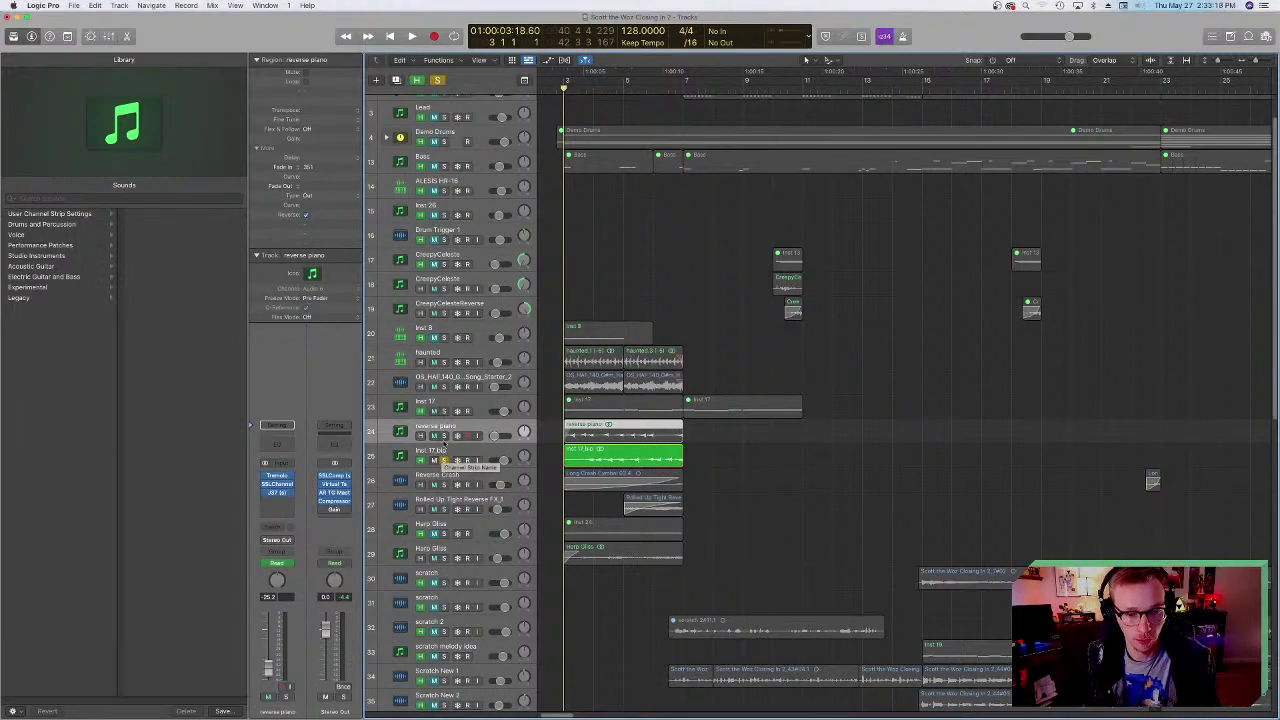
- Solo the Inst 17 track in place of Inst 17_bip and play its first MIDI region from bar 3
{"action": "left_click", "coordinate": [444, 411]}
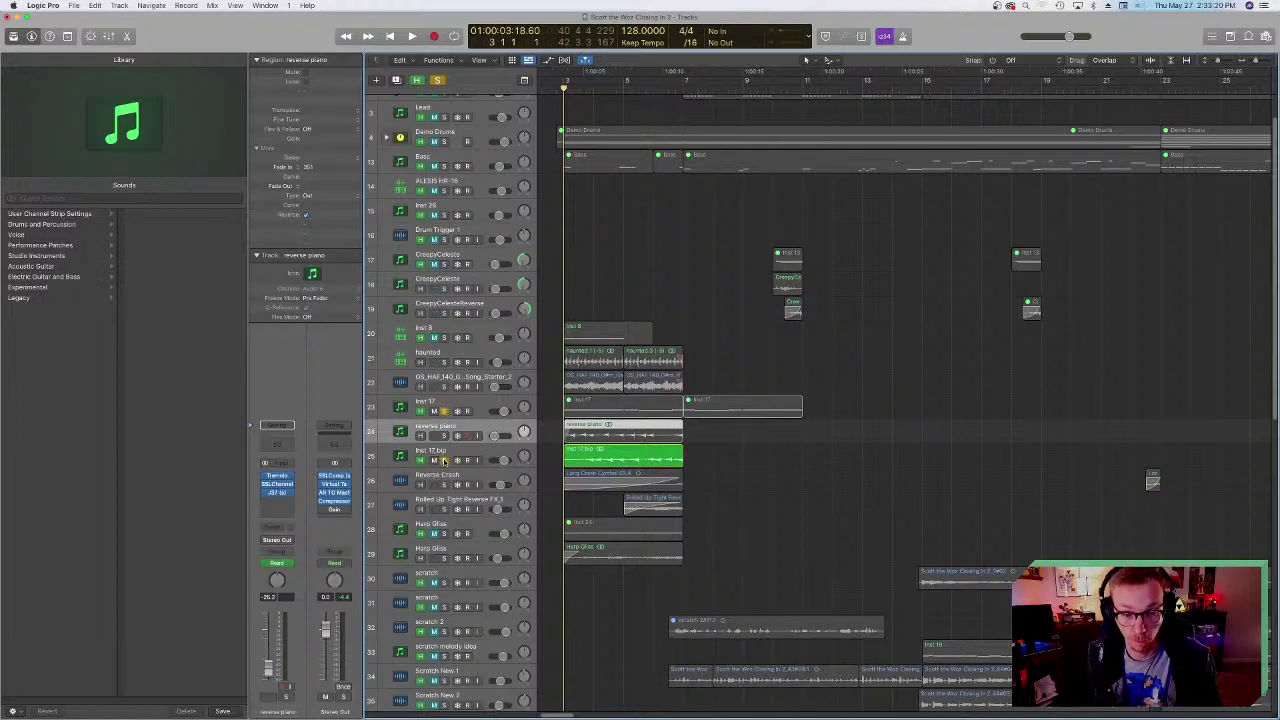
{"action": "left_click", "coordinate": [444, 459]}
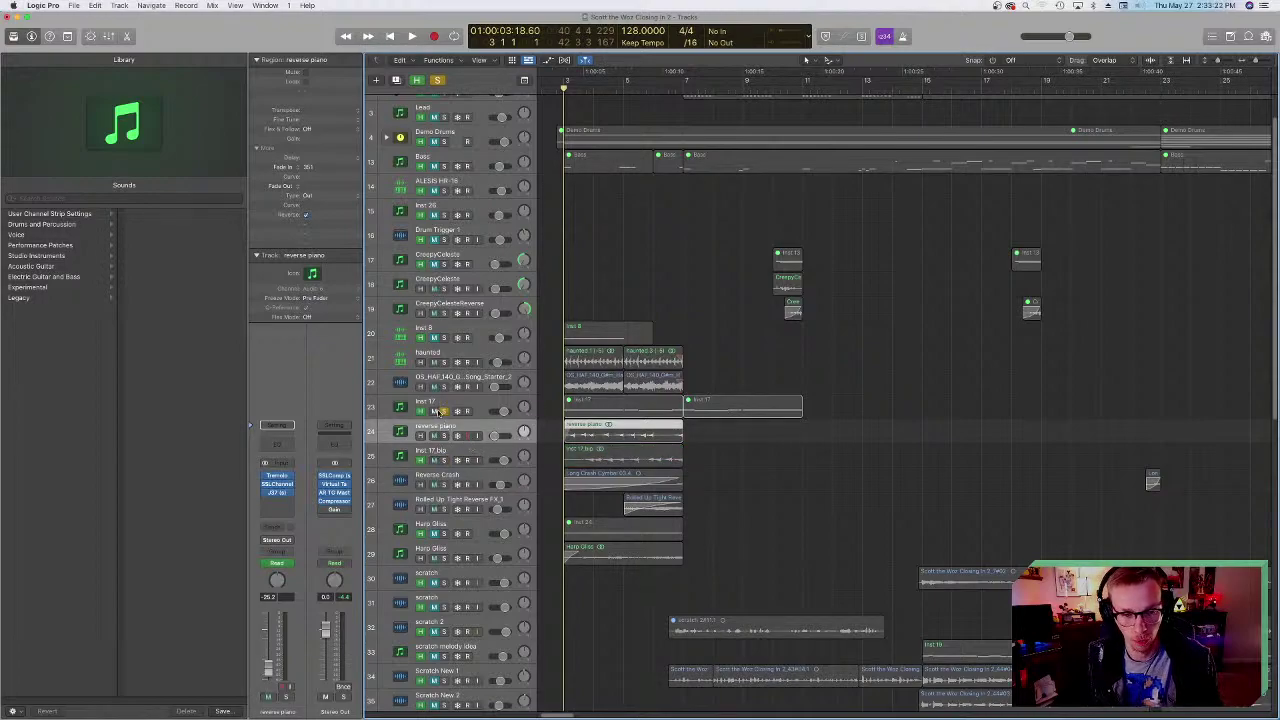
{"action": "left_click", "coordinate": [600, 408]}
{"action": "key", "text": "space"}
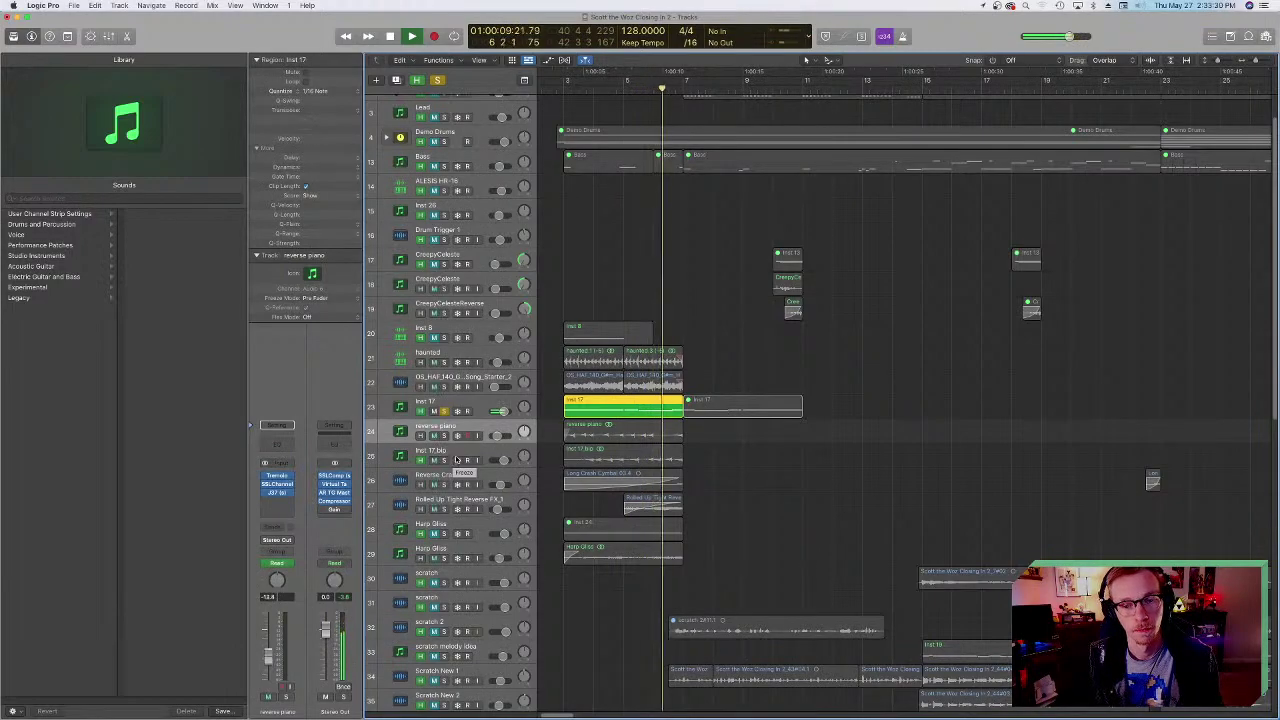
{"action": "key", "text": "space"}
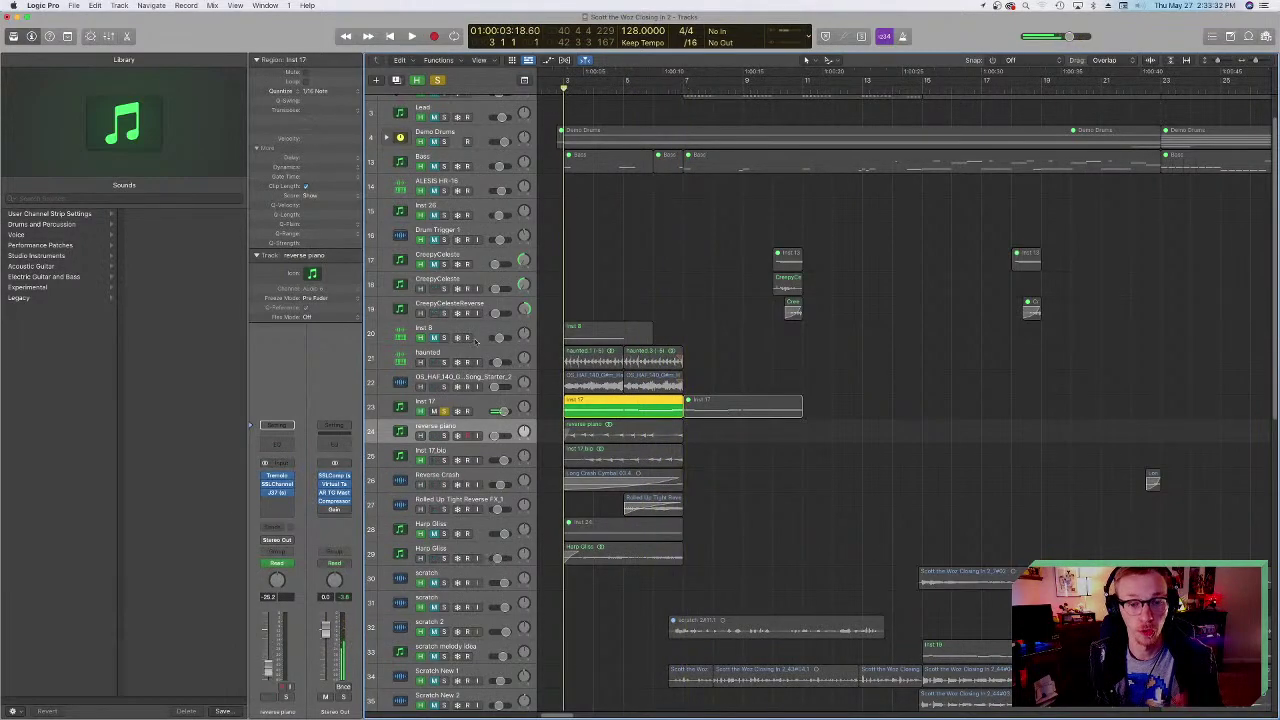
- Clear the solo on the Inst 17 track and toggle its mute
{"action": "left_click", "coordinate": [444, 411]}
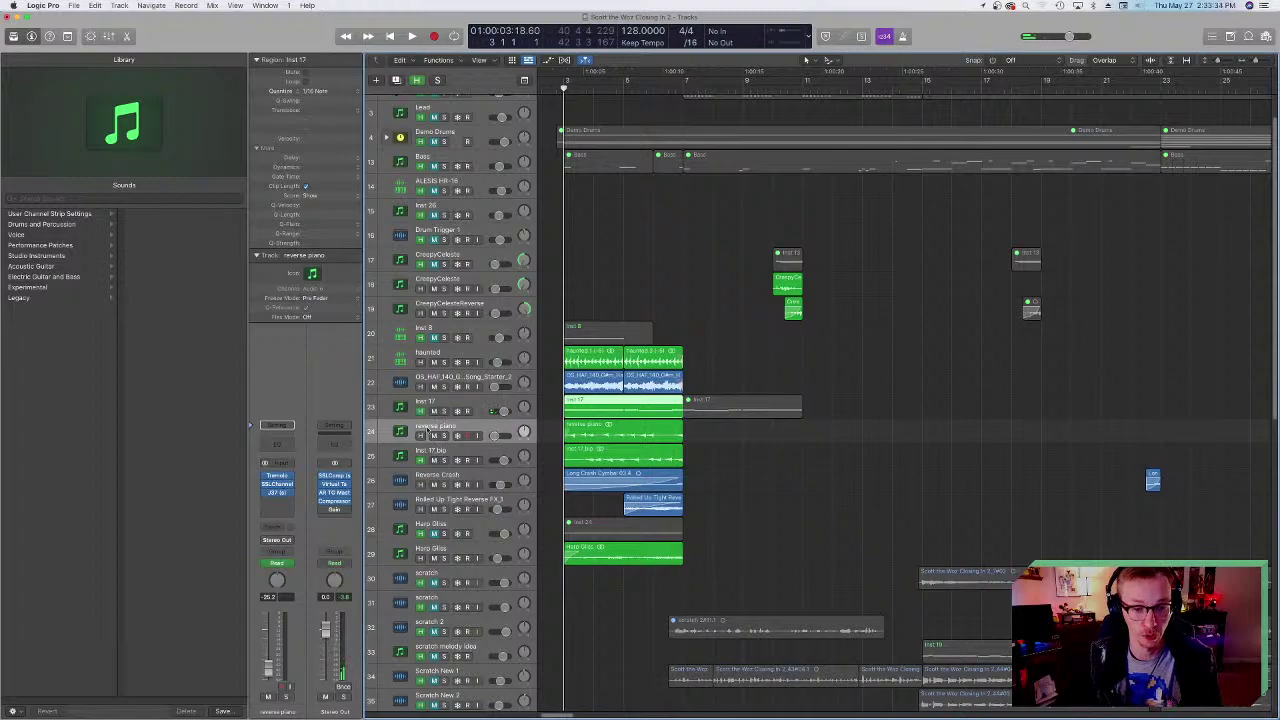
{"action": "left_click", "coordinate": [433, 411]}
{"action": "left_click", "coordinate": [433, 411]}
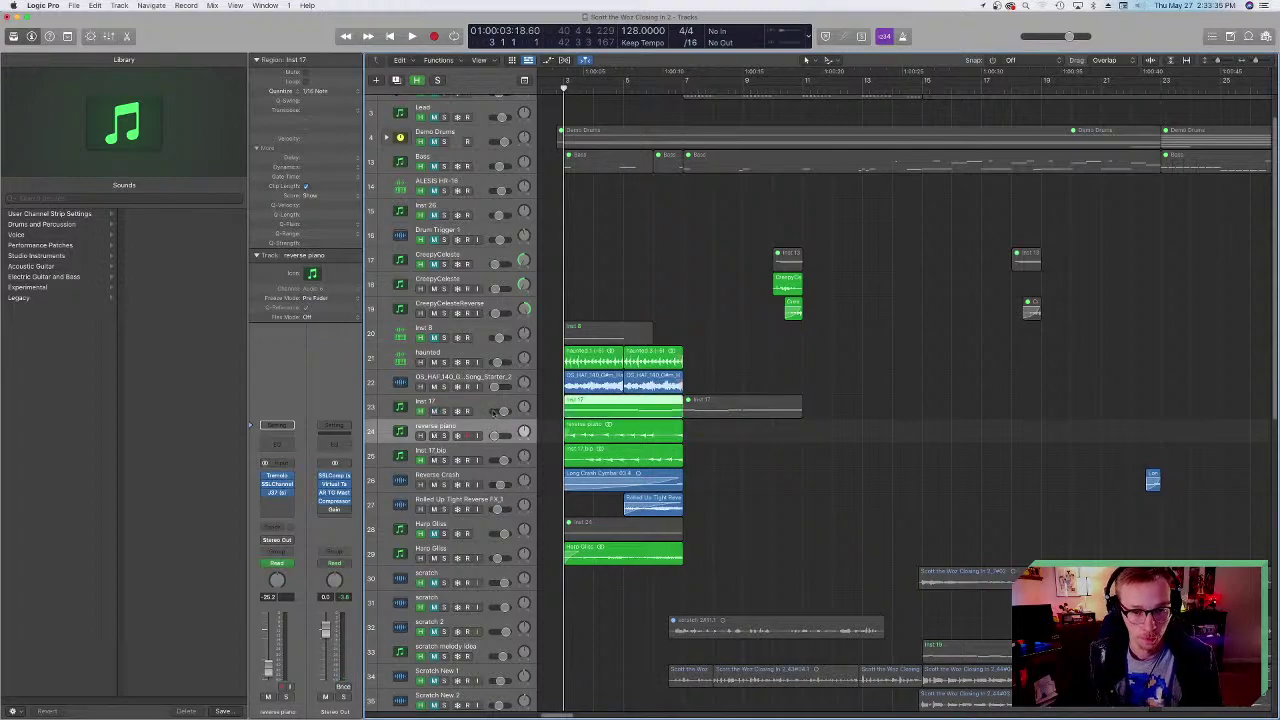
- Mute the Inst 17 region and solo the reverse piano track to play it from bar 3, clearing the solo at the end
{"action": "key", "text": "m"}
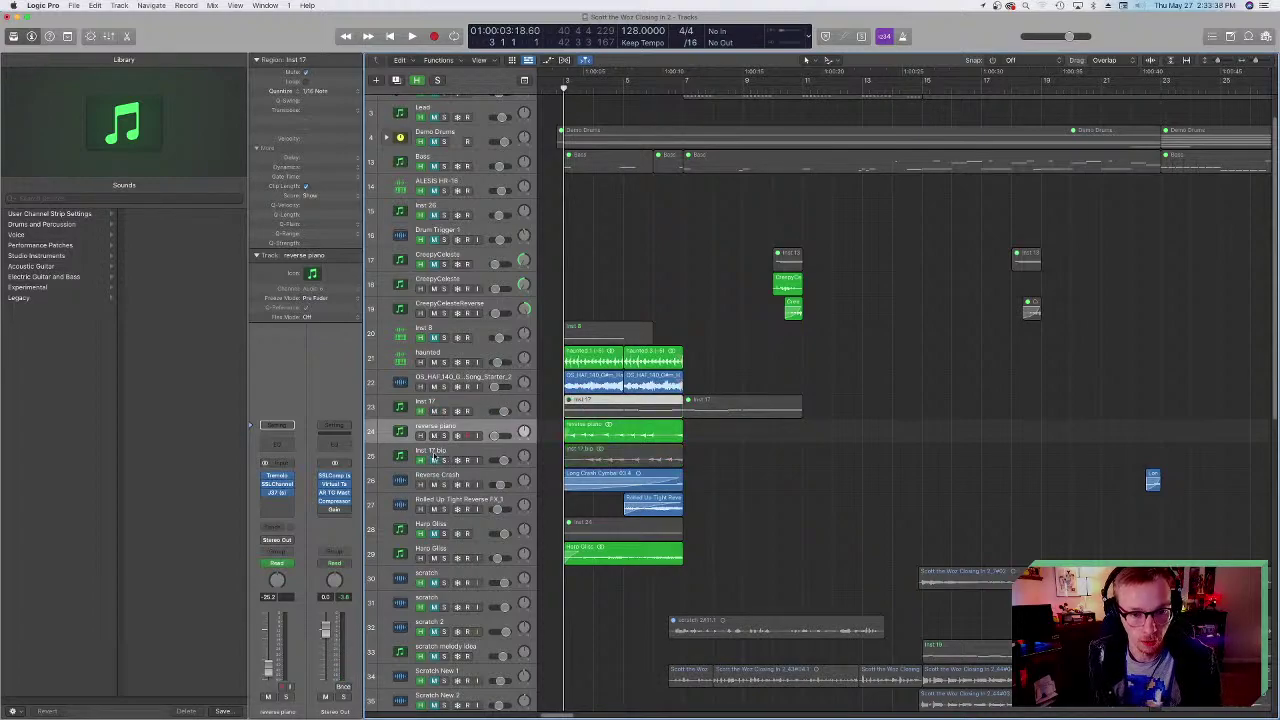
{"action": "left_click", "coordinate": [446, 435]}
{"action": "key", "text": "space"}
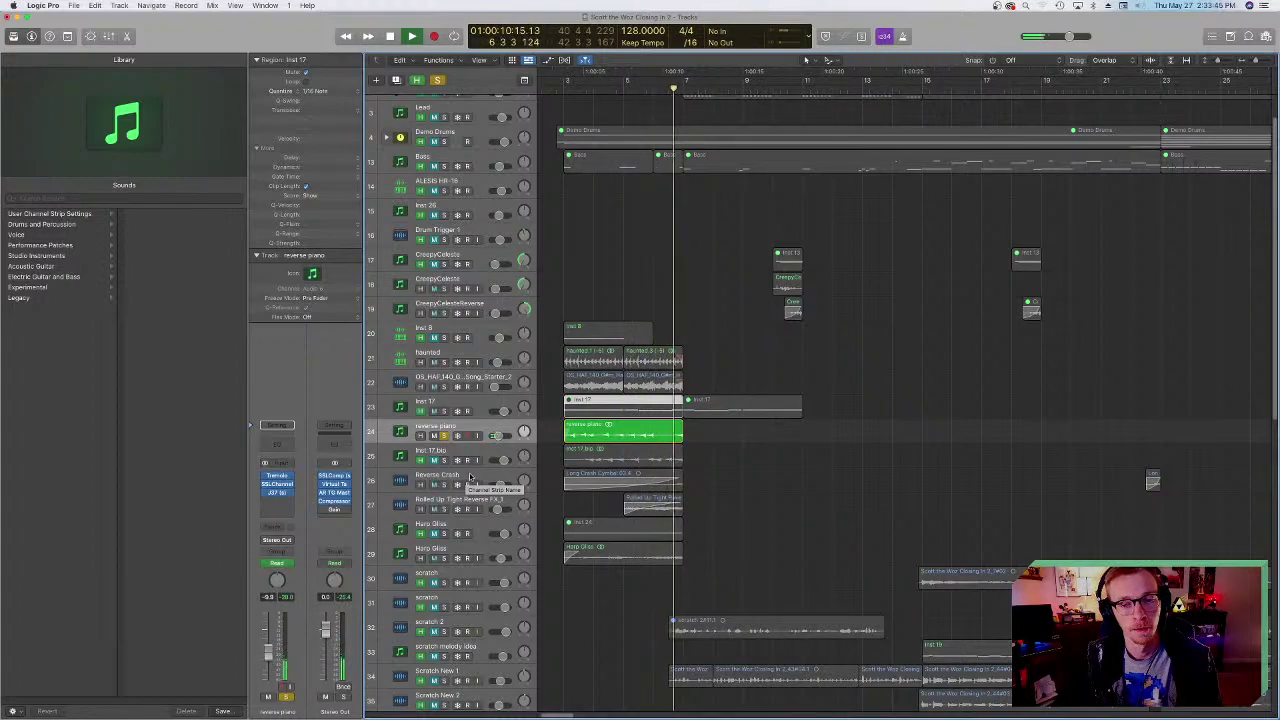
{"action": "key", "text": "space"}
{"action": "left_click", "coordinate": [564, 88]}
{"action": "left_click", "coordinate": [445, 436]}
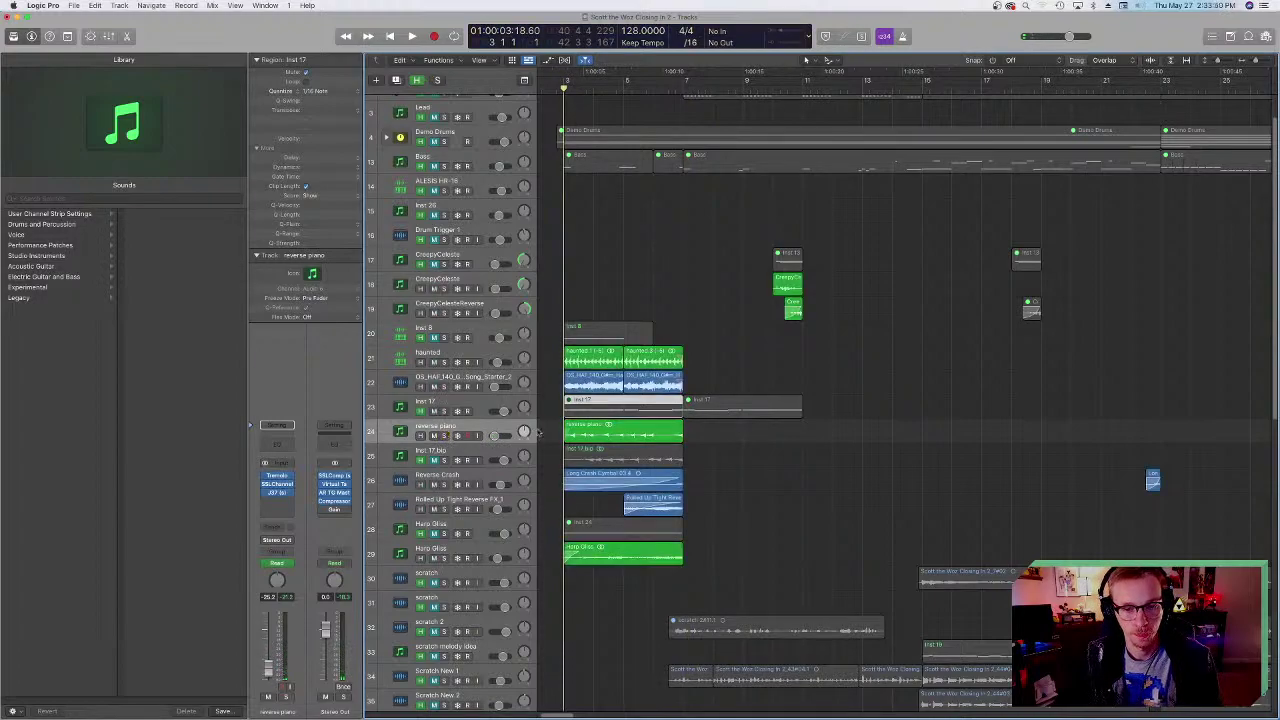
- Conceal the hidden tracks again and deselect the reverse piano region
{"action": "left_click", "coordinate": [759, 459]}
{"action": "key", "text": "h"}
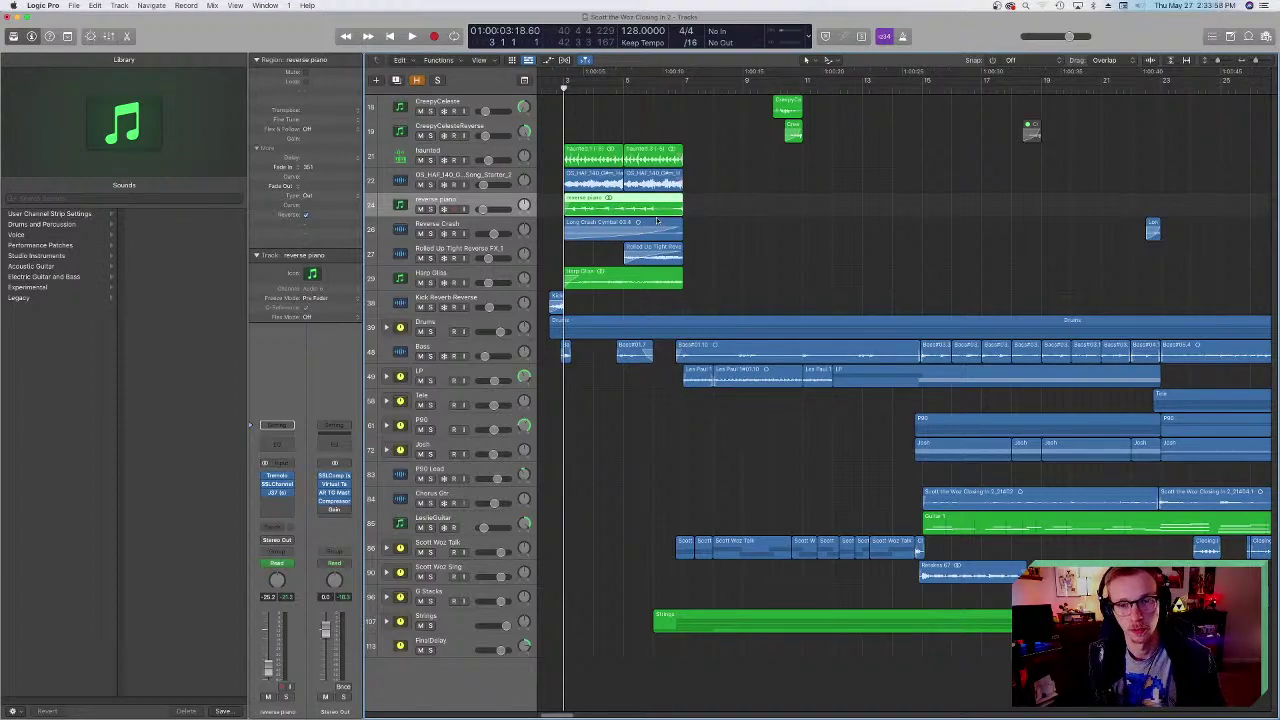
{"action": "left_click", "coordinate": [700, 219]}
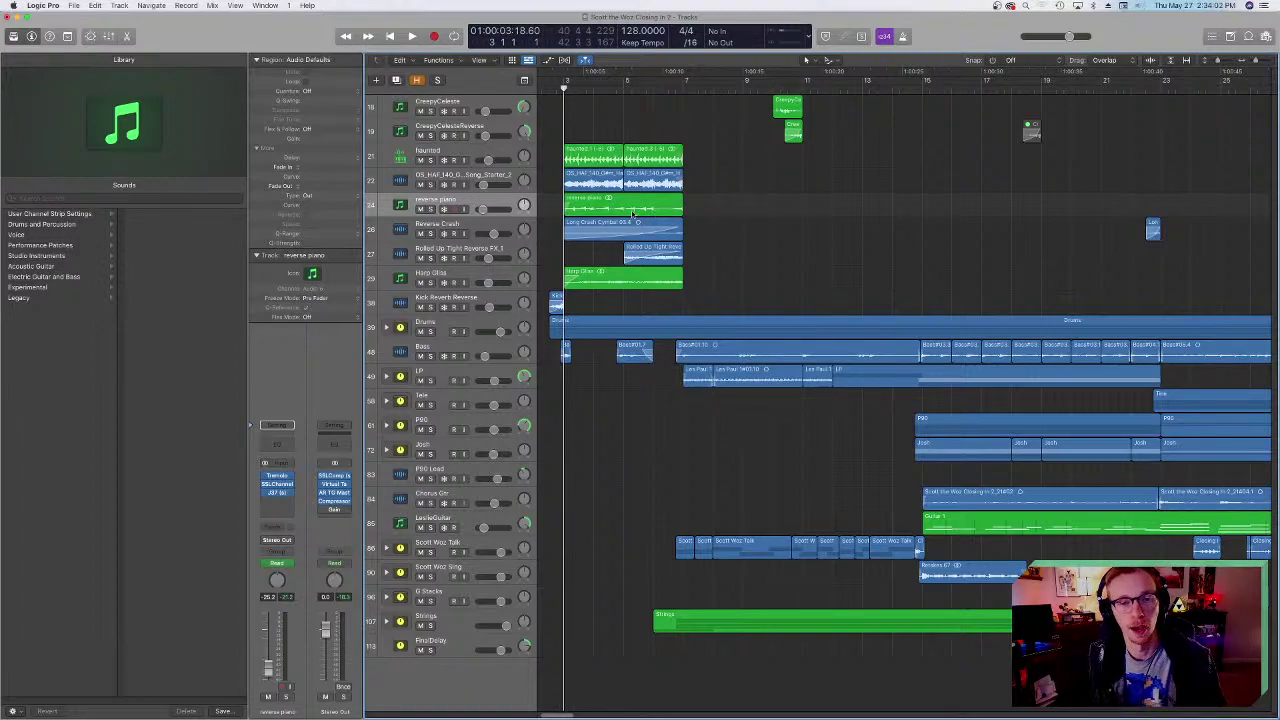
- Solo the Reverse Crash track, play the swell from around bar 6, and clear its solo
{"action": "left_click", "coordinate": [414, 230]}
{"action": "key", "text": "s"}
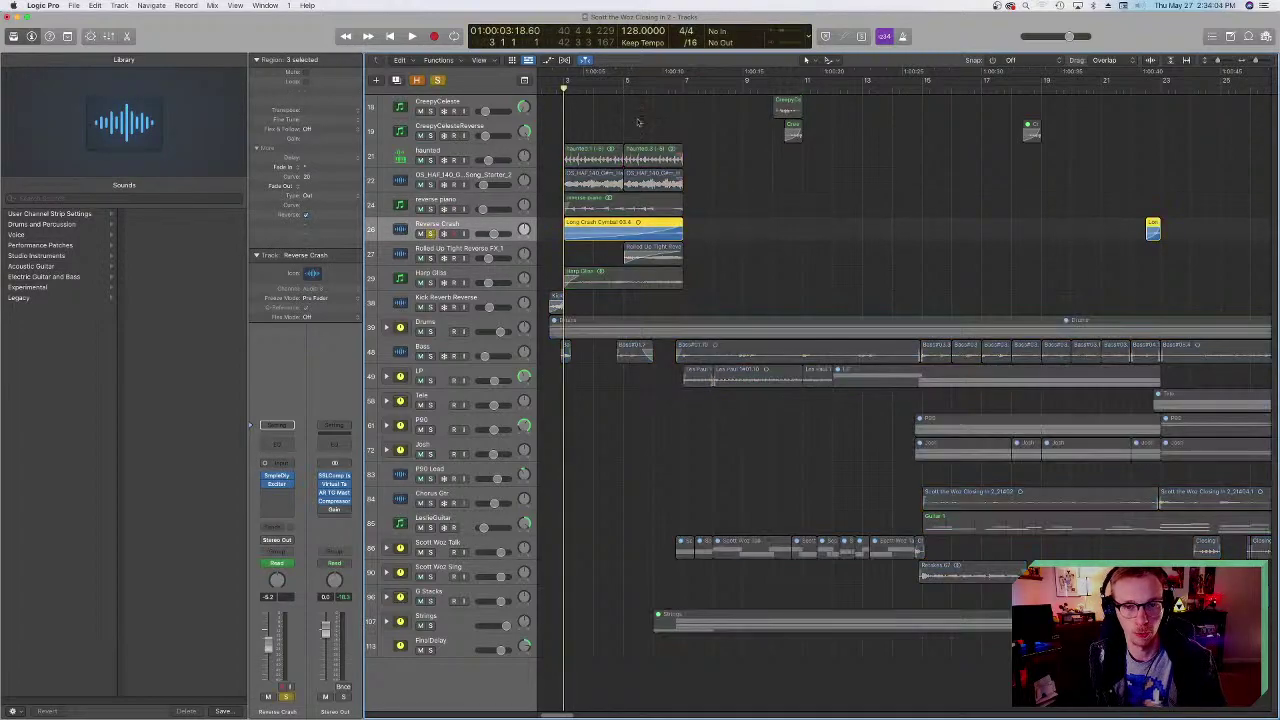
{"action": "left_click", "coordinate": [665, 91]}
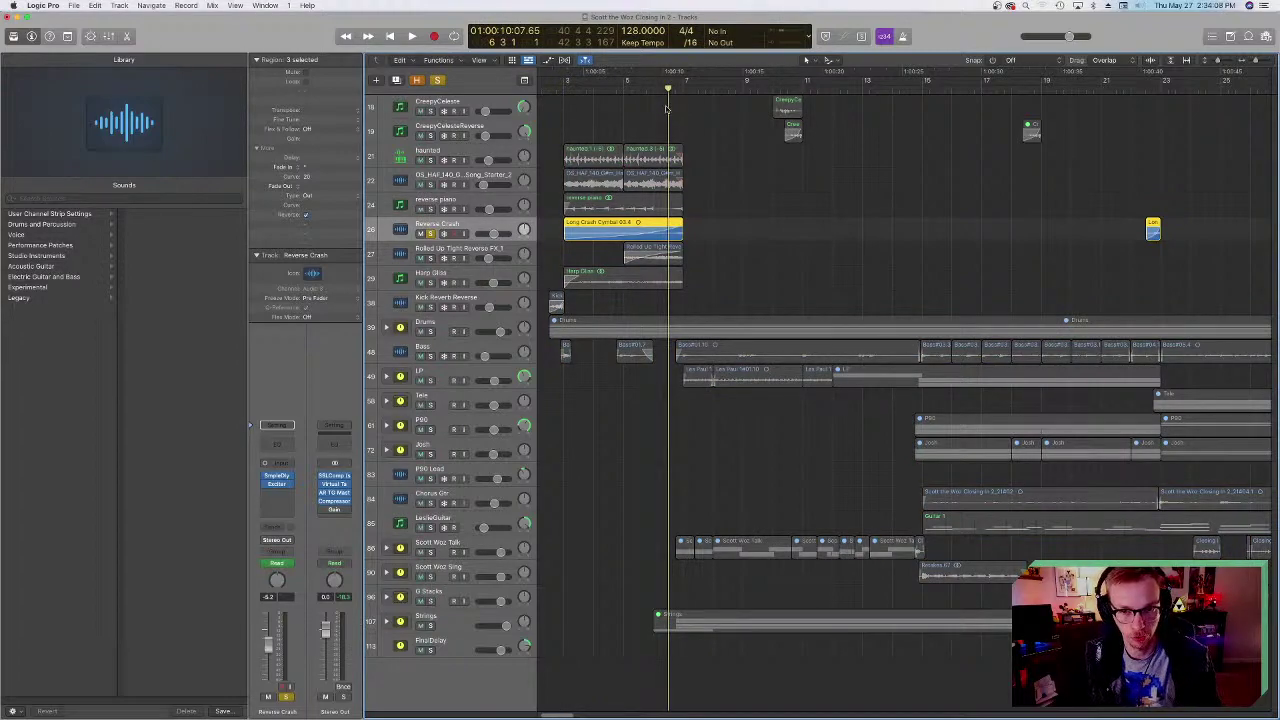
{"action": "left_click", "coordinate": [653, 92]}
{"action": "key", "text": "space"}
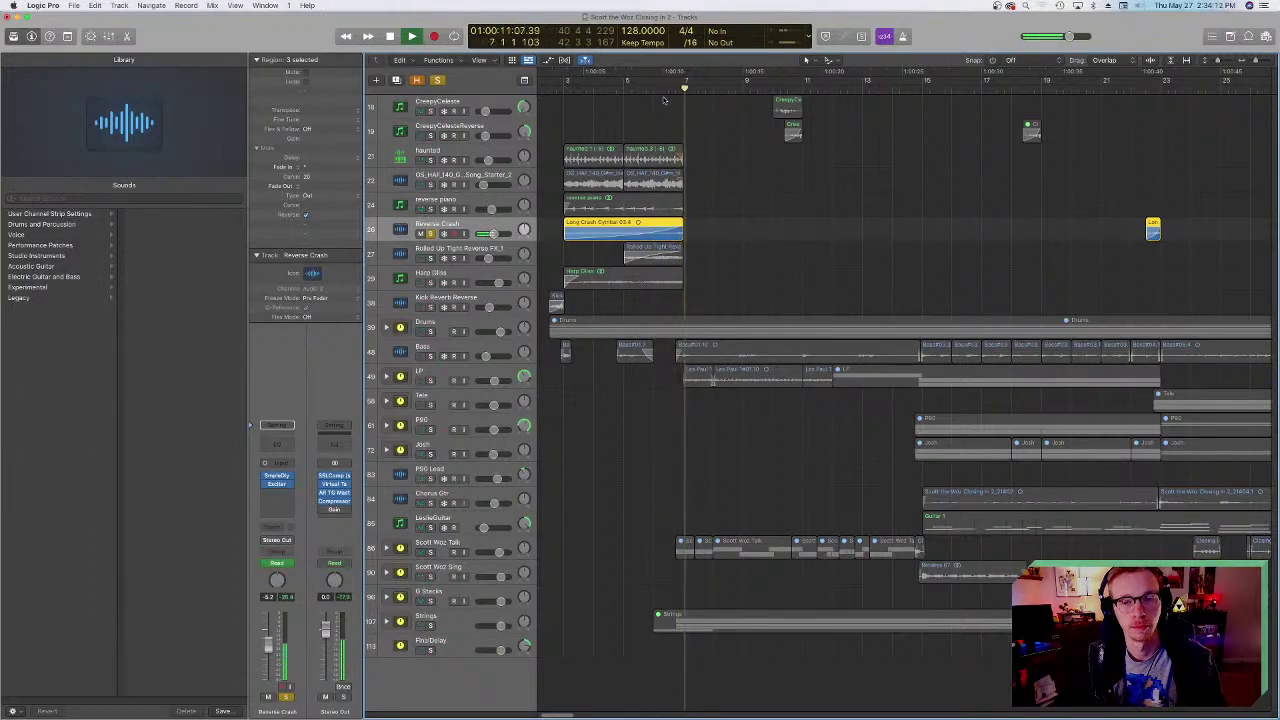
{"action": "key", "text": "space"}
{"action": "left_click", "coordinate": [650, 93]}
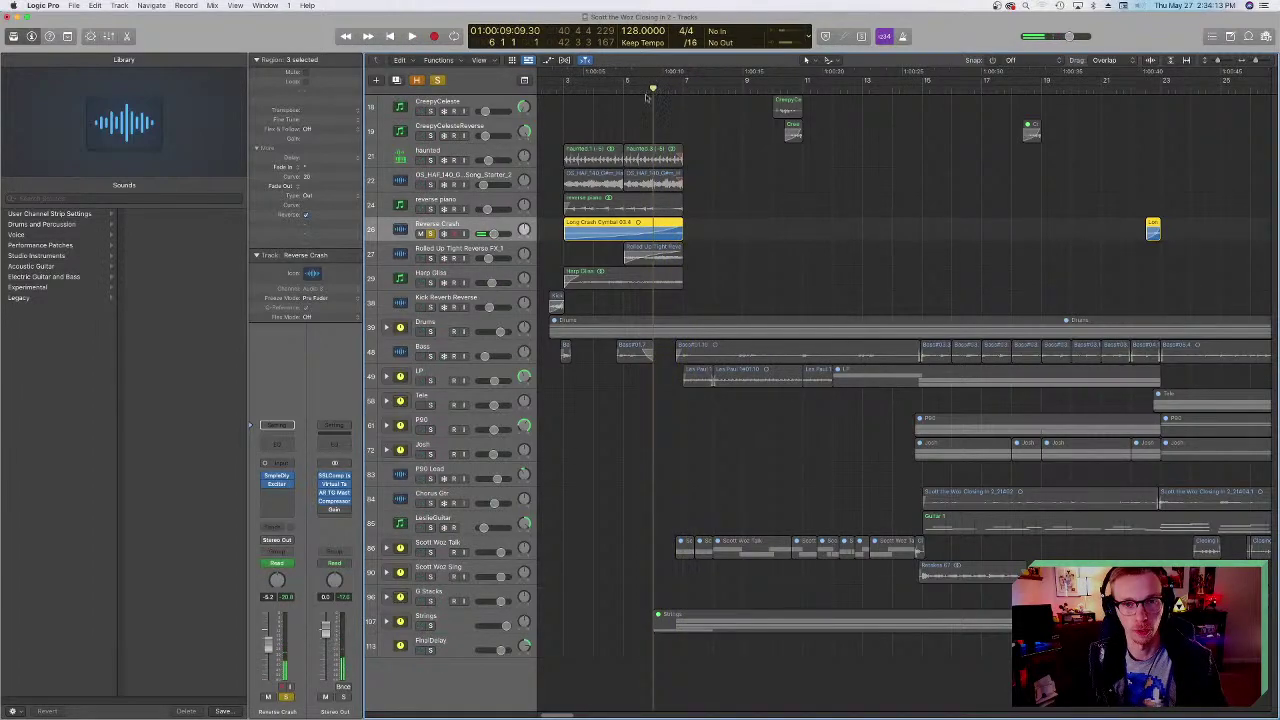
{"action": "left_click", "coordinate": [429, 233]}
- Solo the Rolled Up Tight Reverse FX_1 track and play its region from bar 5
{"action": "left_click", "coordinate": [437, 257]}
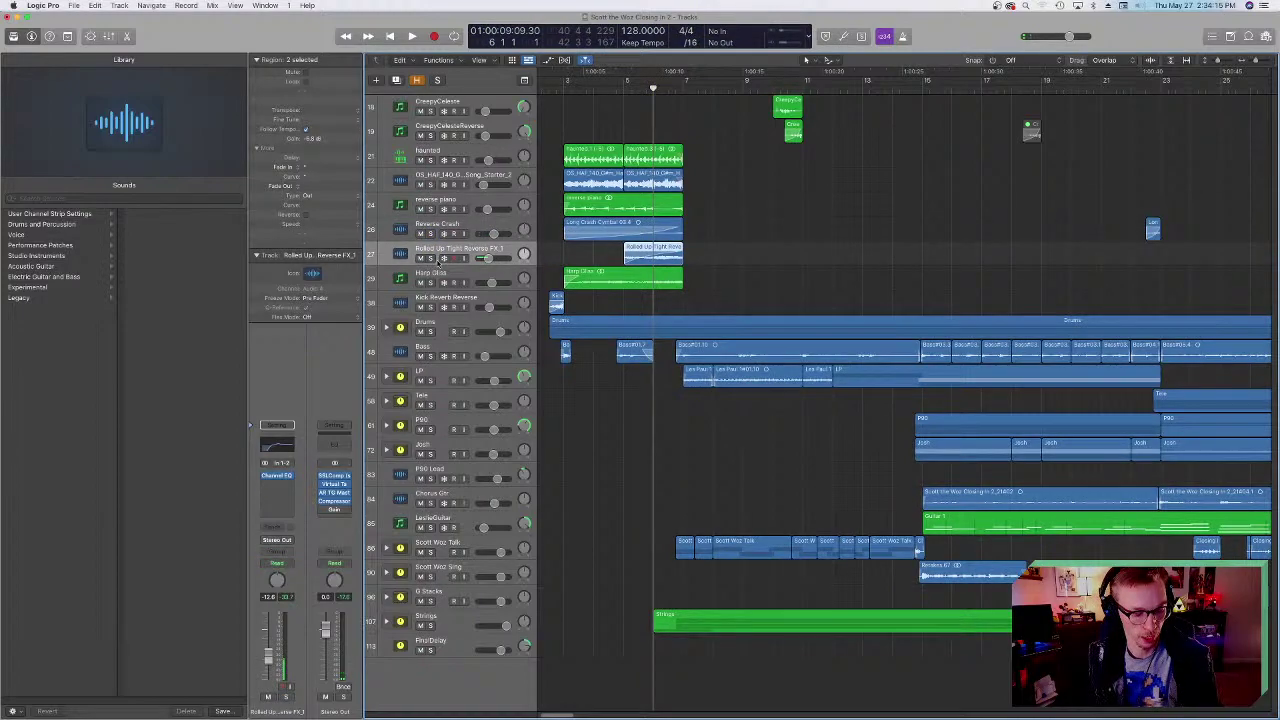
{"action": "left_click", "coordinate": [431, 258]}
{"action": "key", "text": "comma"}
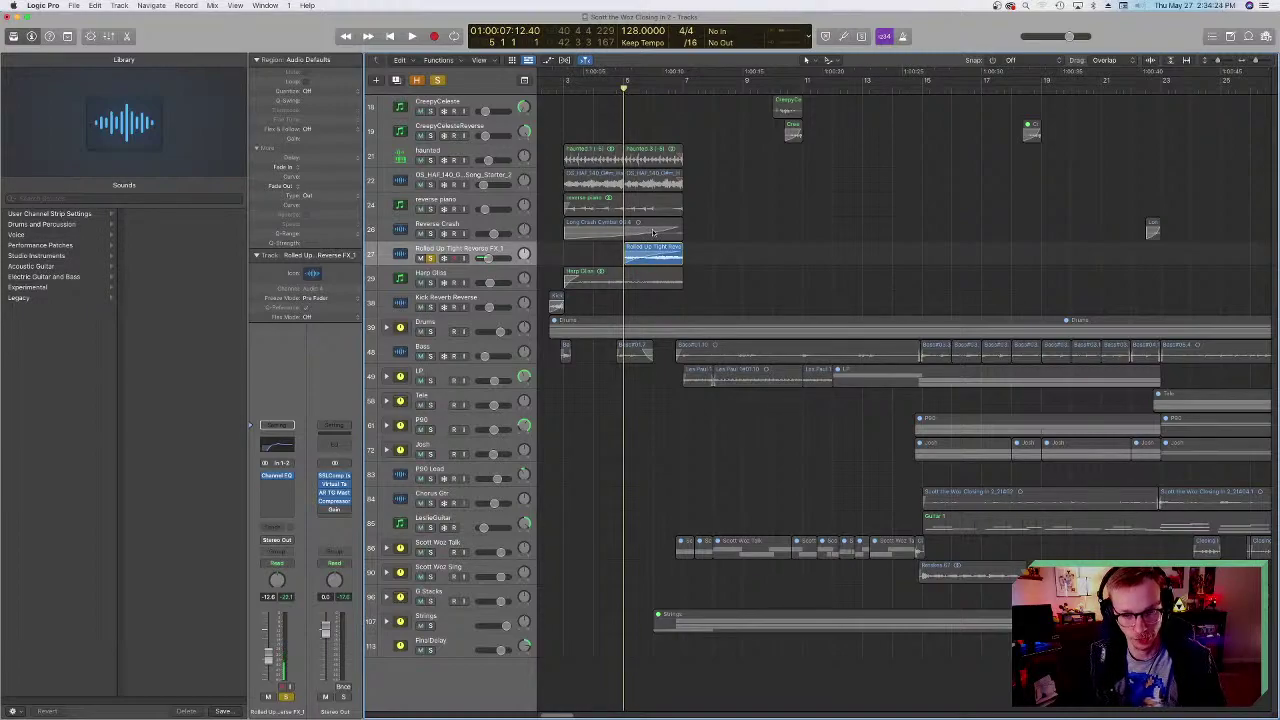
{"action": "key", "text": "space"}
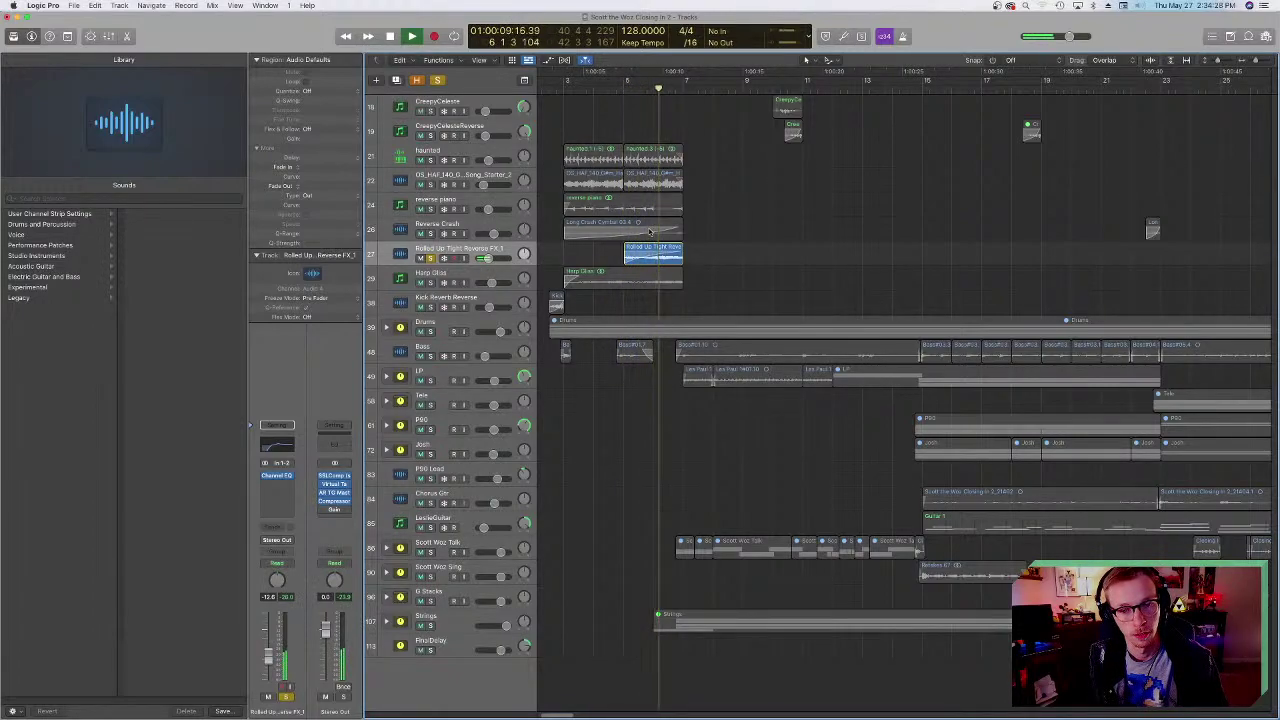
{"action": "key", "text": "space"}
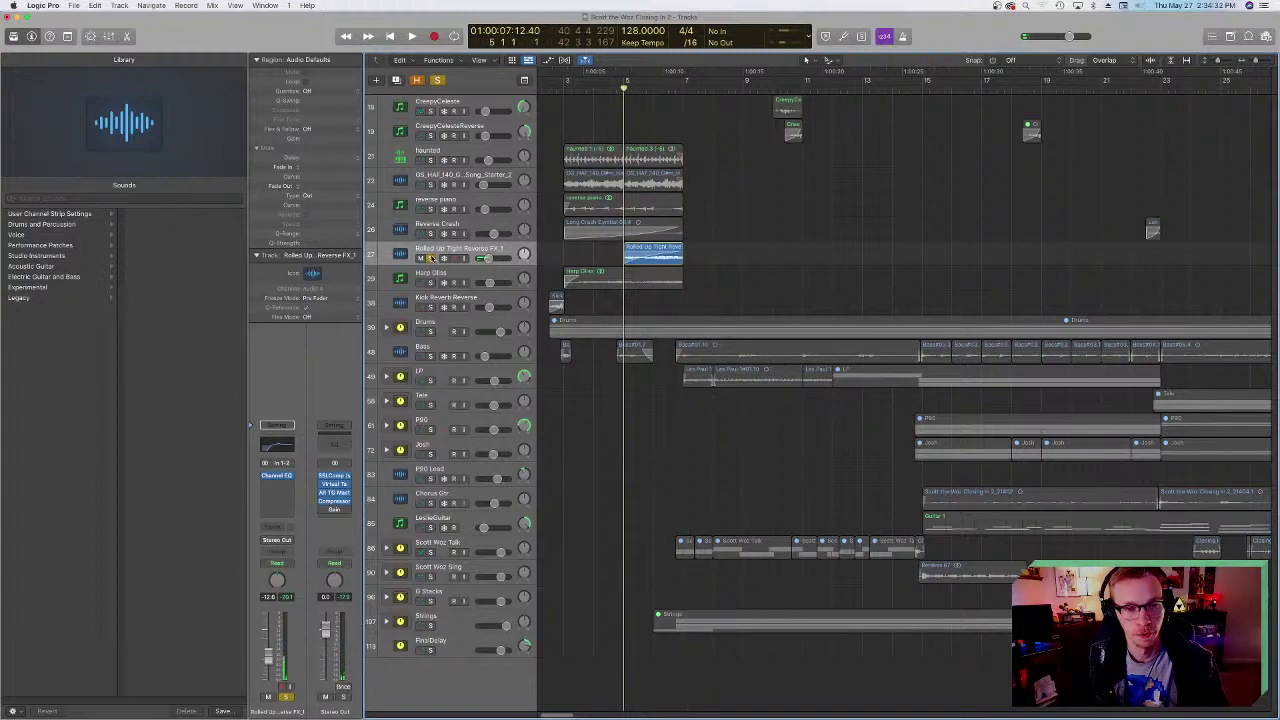
- Switch the solo to Harp Gliss, return to bar 3, and inspect the Kontakt instrument on its hidden source track
{"action": "left_click", "coordinate": [481, 280]}
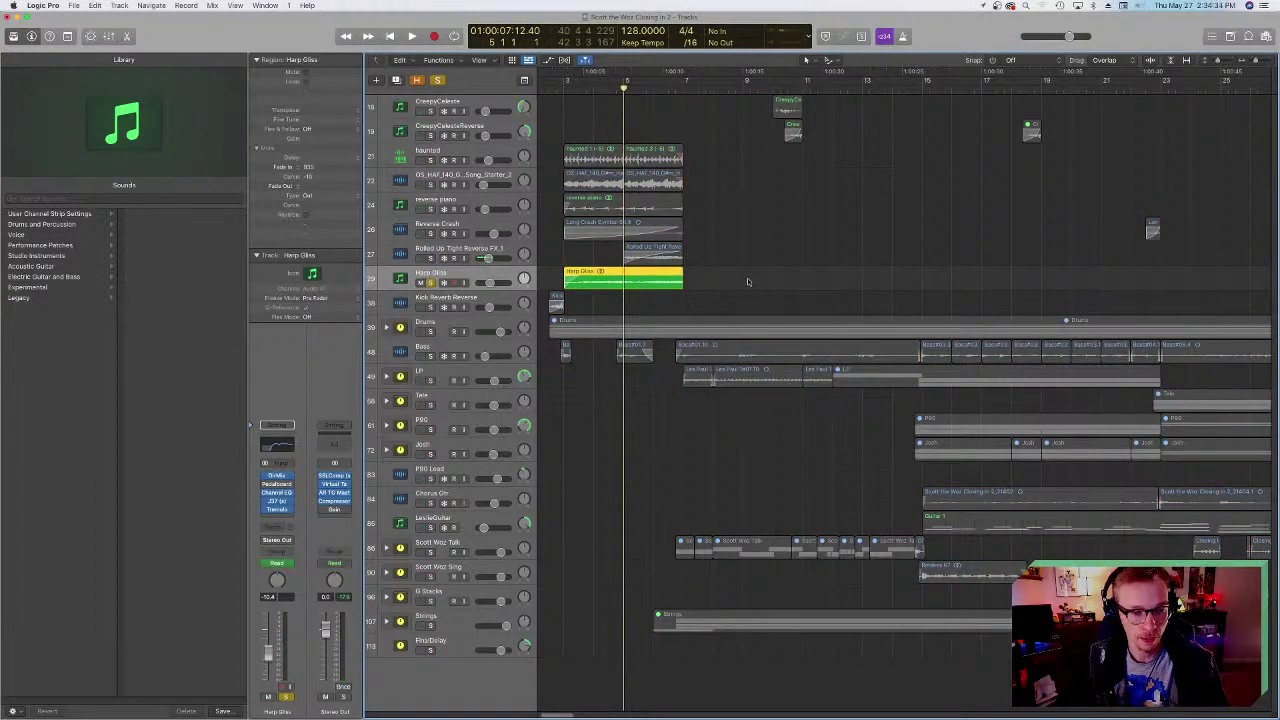
{"action": "key", "text": "Return"}
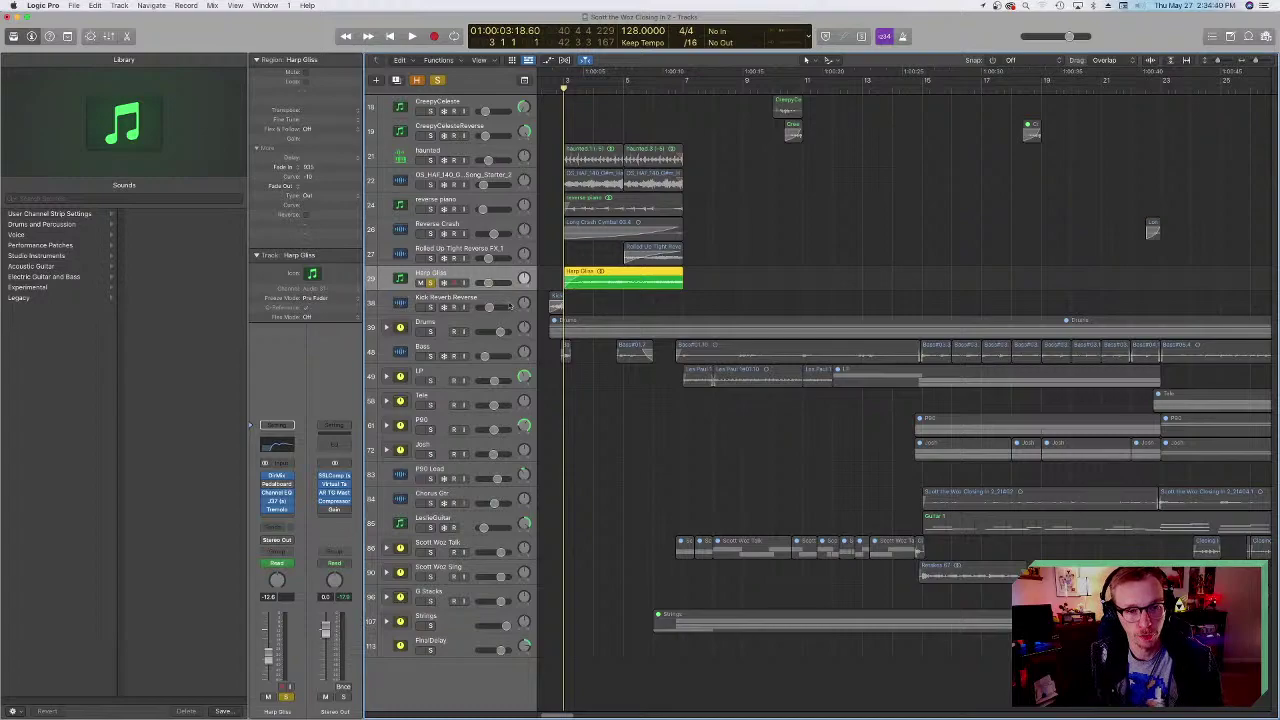
{"action": "key", "text": "h"}
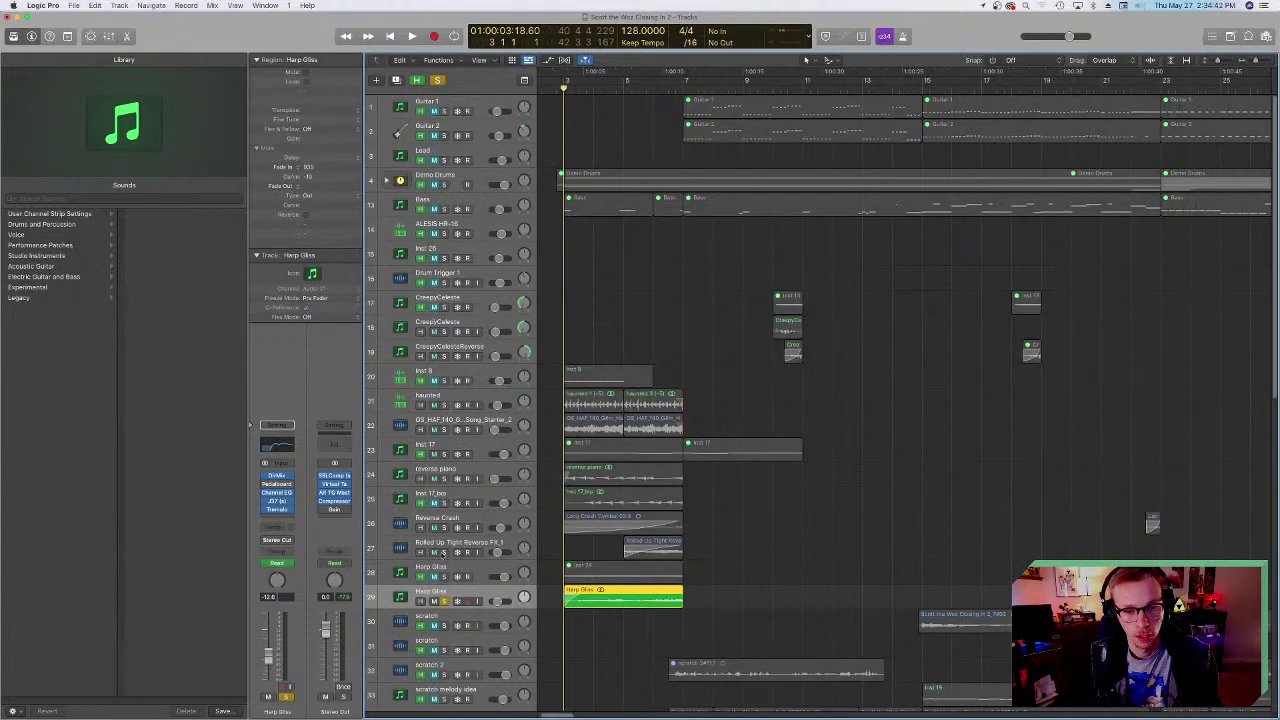
{"action": "left_click", "coordinate": [420, 578]}
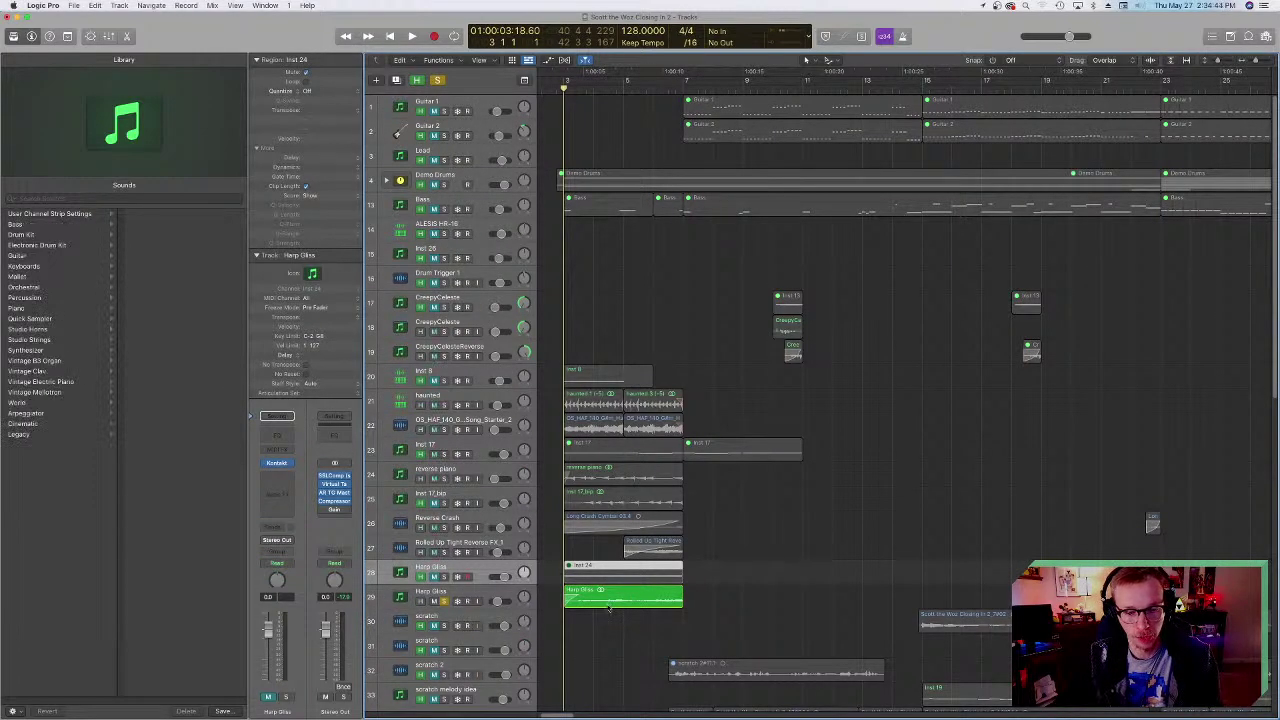
{"action": "left_click", "coordinate": [278, 462]}
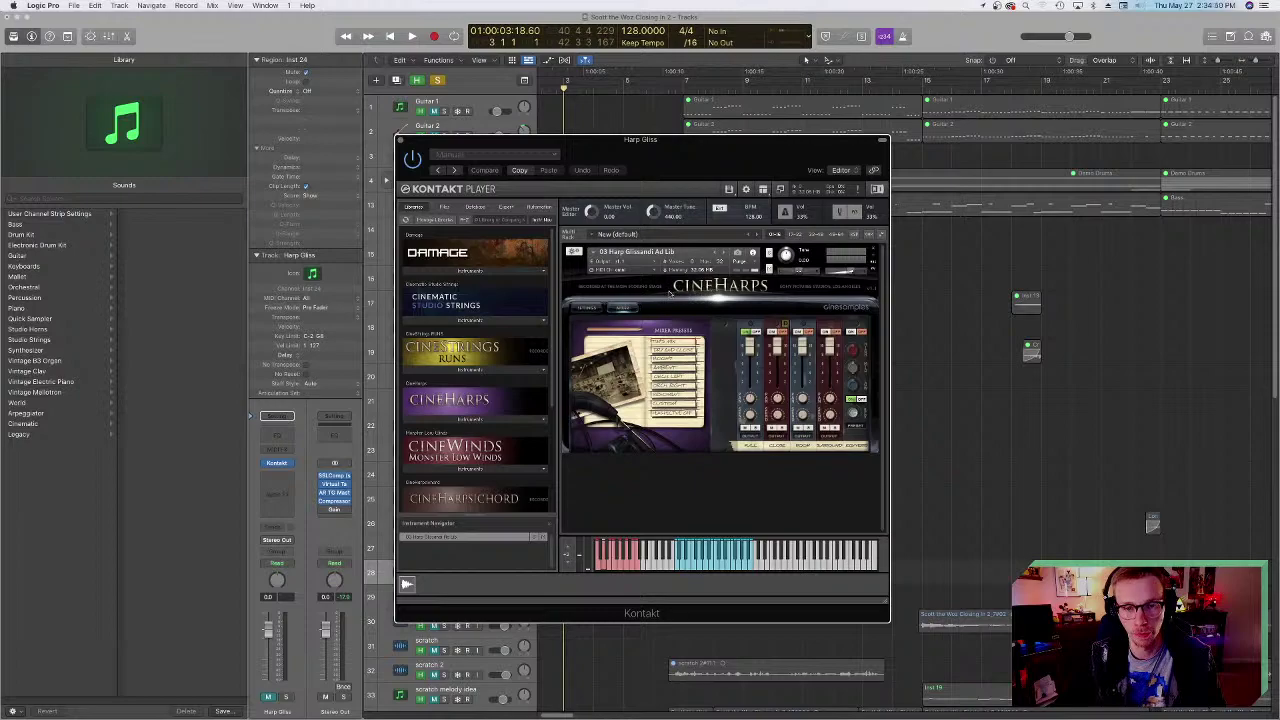
{"action": "left_click", "coordinate": [400, 141]}
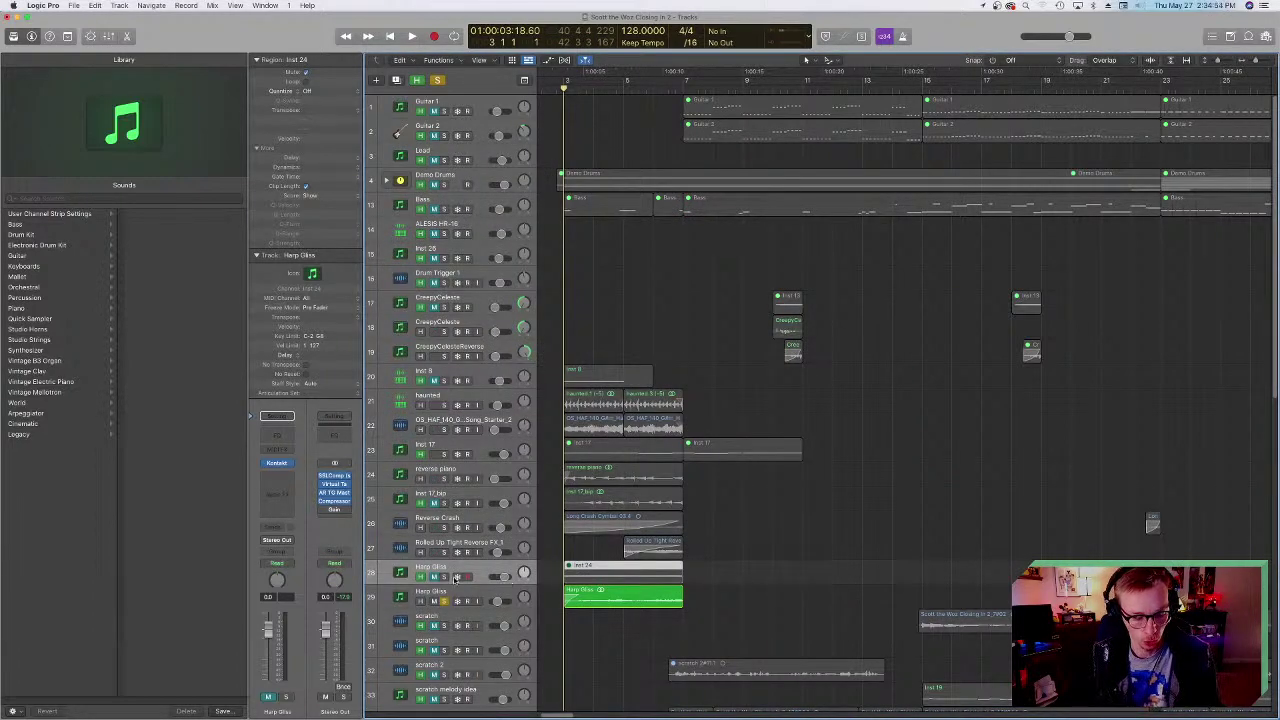
- Conceal the hidden tracks and play the soloed Harp Gliss region from bar 3 to about bar 6
{"action": "left_click", "coordinate": [660, 585]}
{"action": "scroll", "coordinate": [640, 460], "scroll_direction": "down", "scroll_amount": 5}
{"action": "key", "text": "space"}
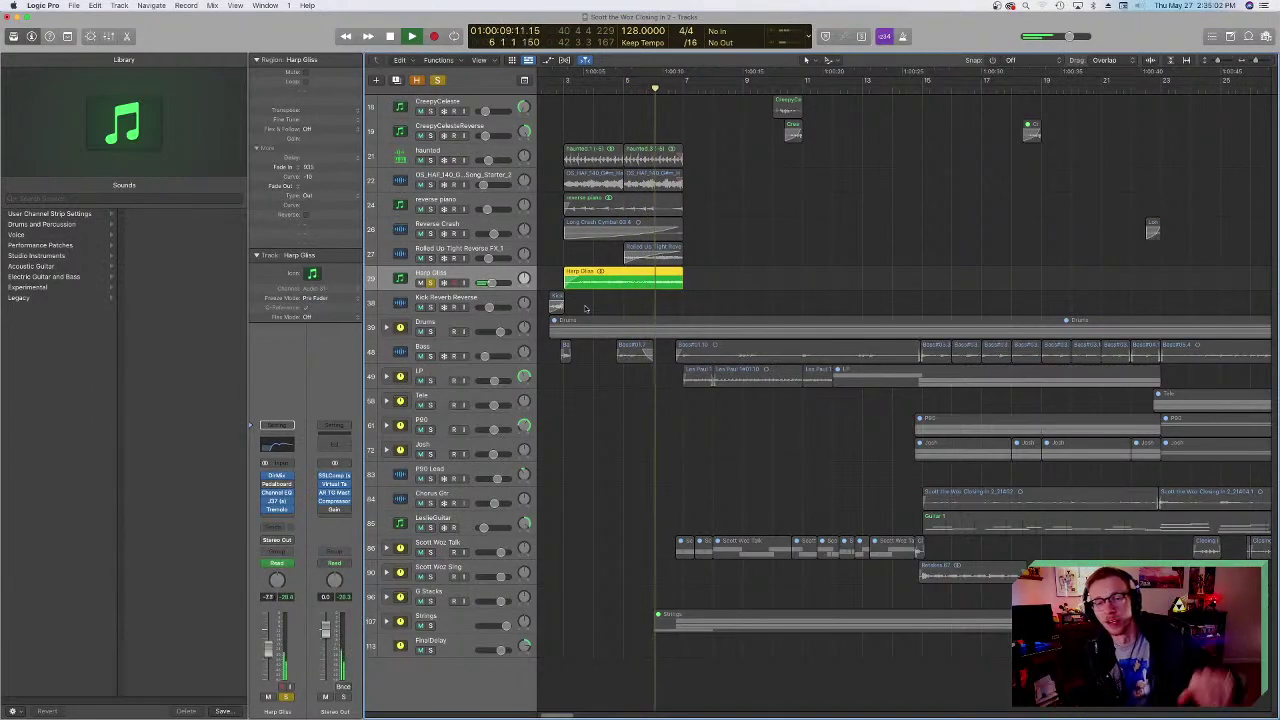
{"action": "key", "text": "space"}
{"action": "left_click", "coordinate": [660, 80]}
- Inspect the J37 tape plug-in on Harp Gliss, play the rest of its region, and clear the solo
{"action": "left_click", "coordinate": [277, 501]}
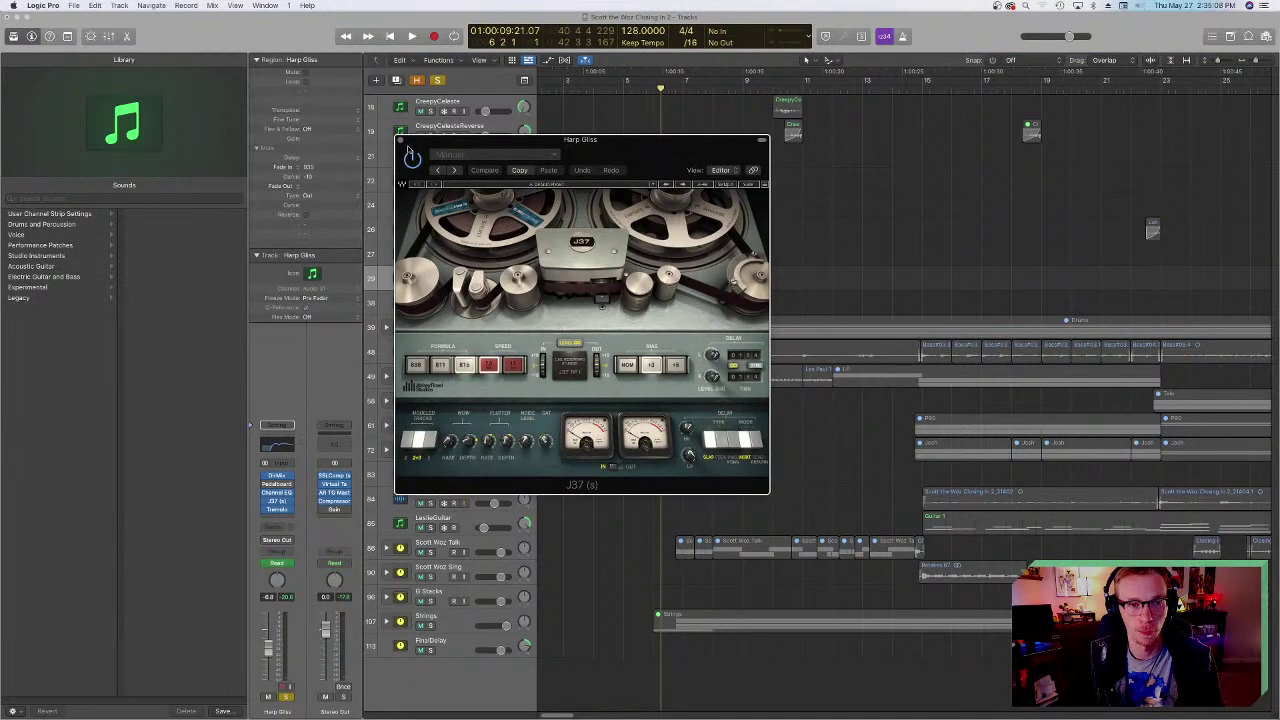
{"action": "left_click", "coordinate": [399, 139]}
{"action": "key", "text": "space"}
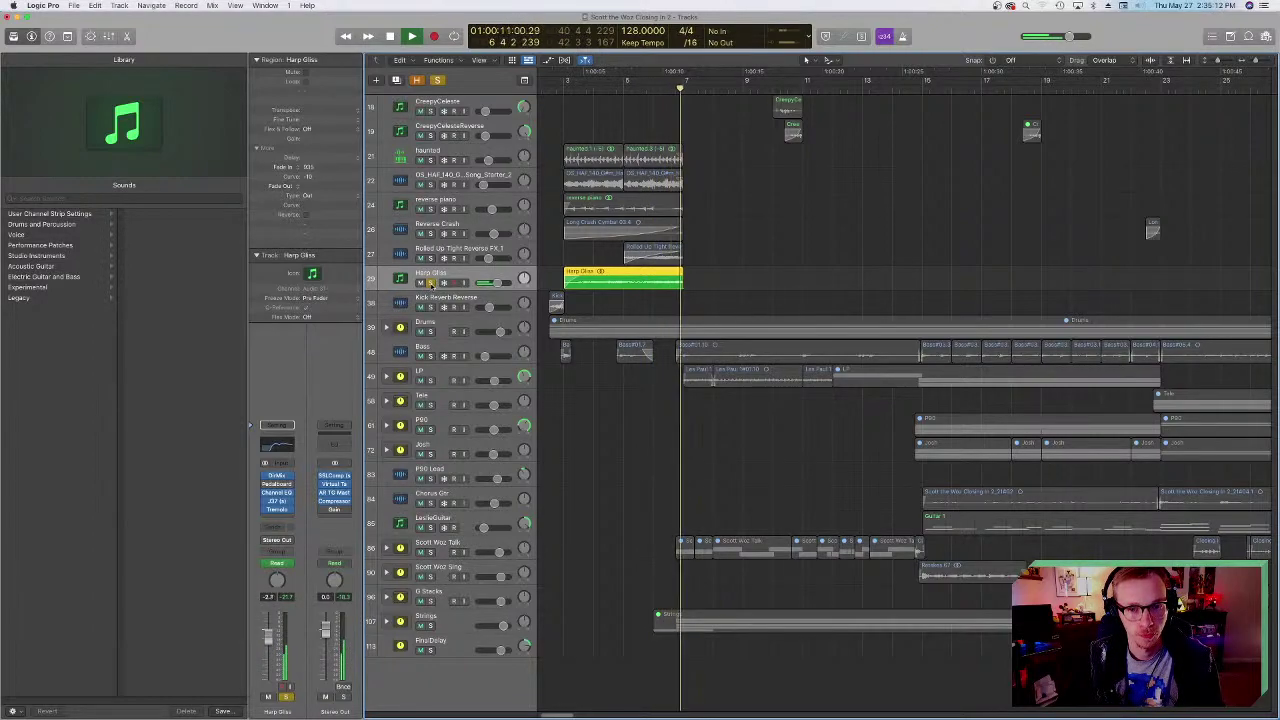
{"action": "key", "text": "space"}
{"action": "left_click", "coordinate": [430, 283]}
- Save the project and place the playhead at bar 7
{"action": "key", "text": "super+s"}
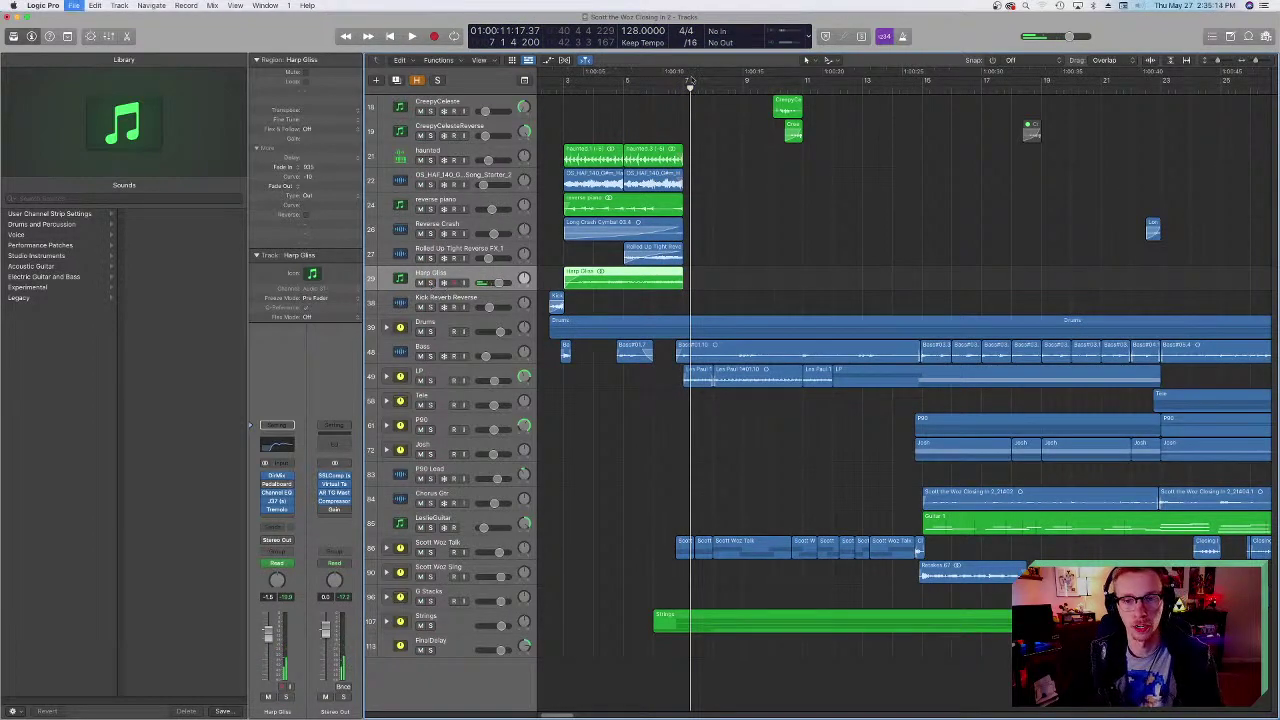
{"action": "left_click_drag", "start_coordinate": [689, 89], "coordinate": [683, 89]}
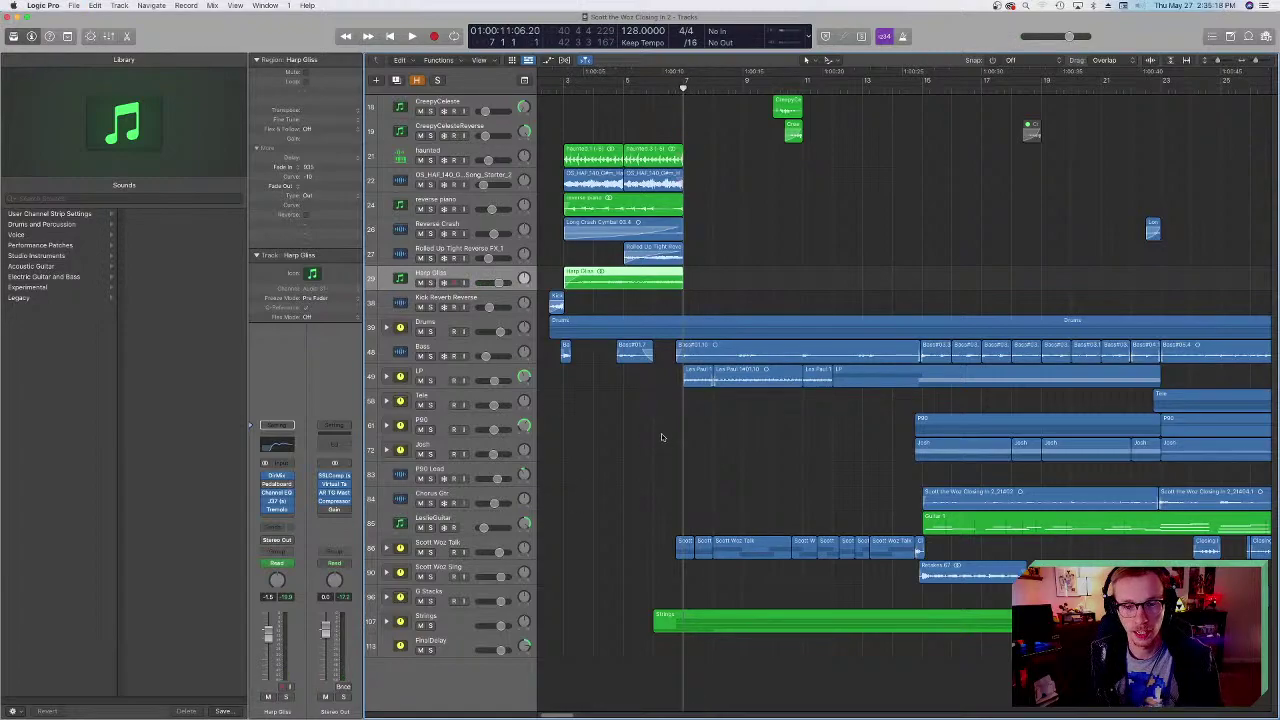
- Look over the arrangement from the intro through the sections after bar 7
{"action": "scroll", "coordinate": [661, 437], "scroll_direction": "right", "scroll_amount": 5}
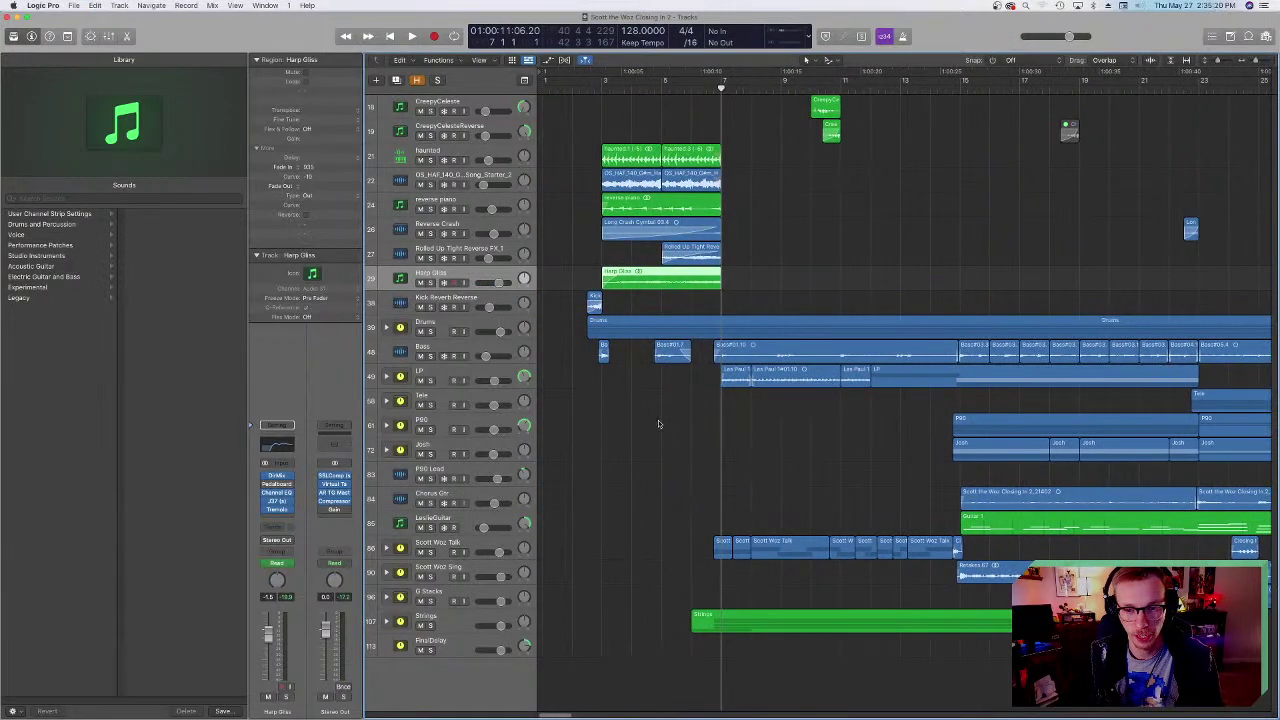
{"action": "mouse_move", "coordinate": [686, 710]}
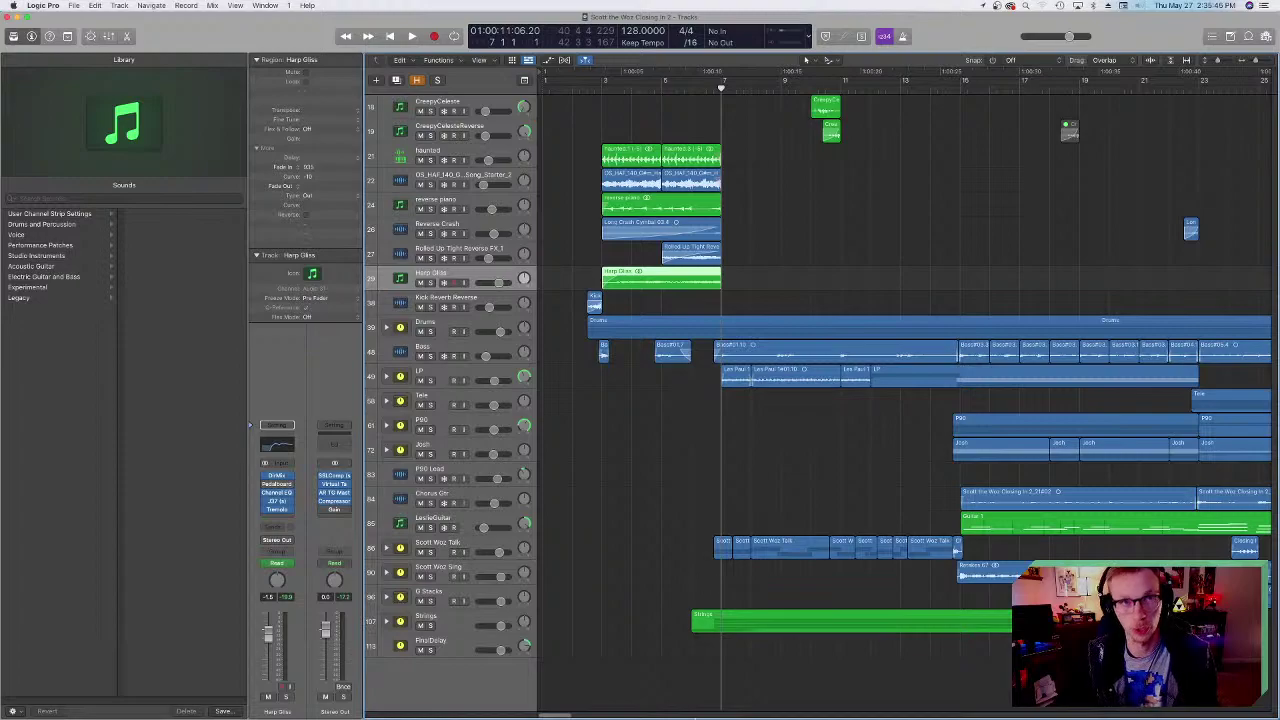
{"action": "scroll", "coordinate": [689, 545], "scroll_direction": "right", "scroll_amount": 5}
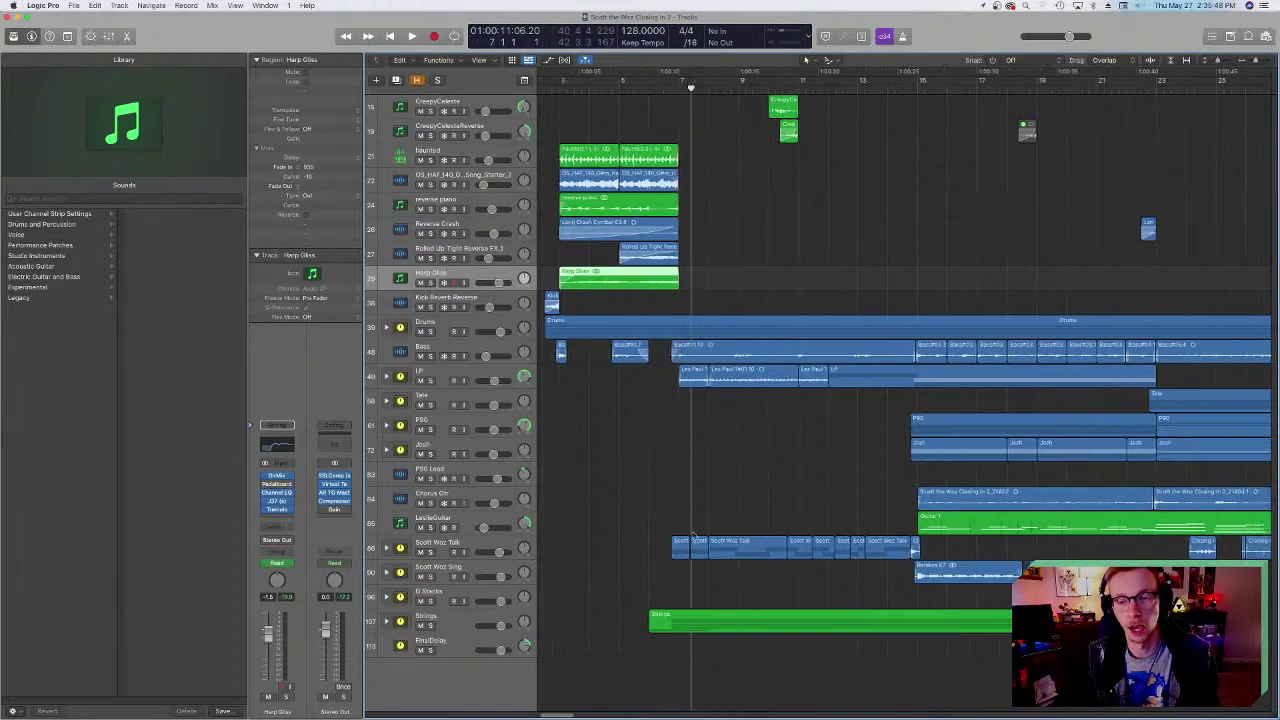
{"action": "scroll", "coordinate": [694, 520], "scroll_direction": "left", "scroll_amount": 5}
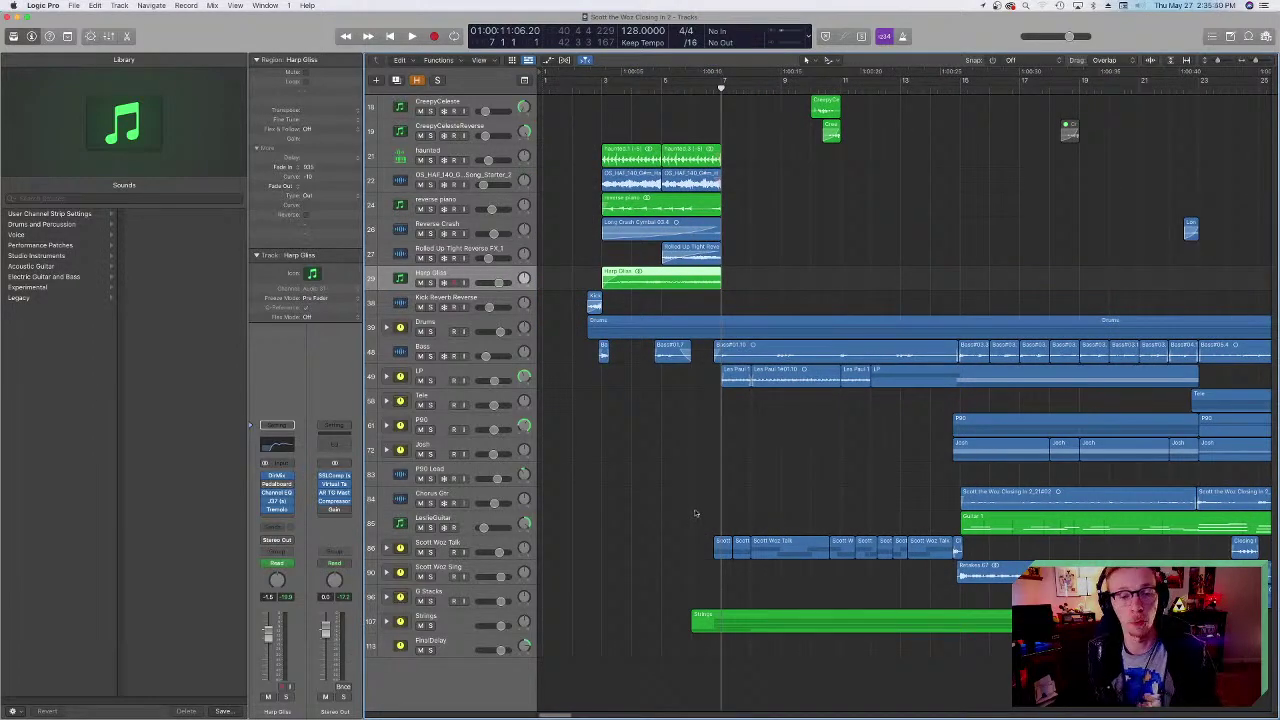
{"action": "scroll", "coordinate": [690, 518], "scroll_direction": "right", "scroll_amount": 5}
{"action": "scroll", "coordinate": [684, 514], "scroll_direction": "right", "scroll_amount": 3}
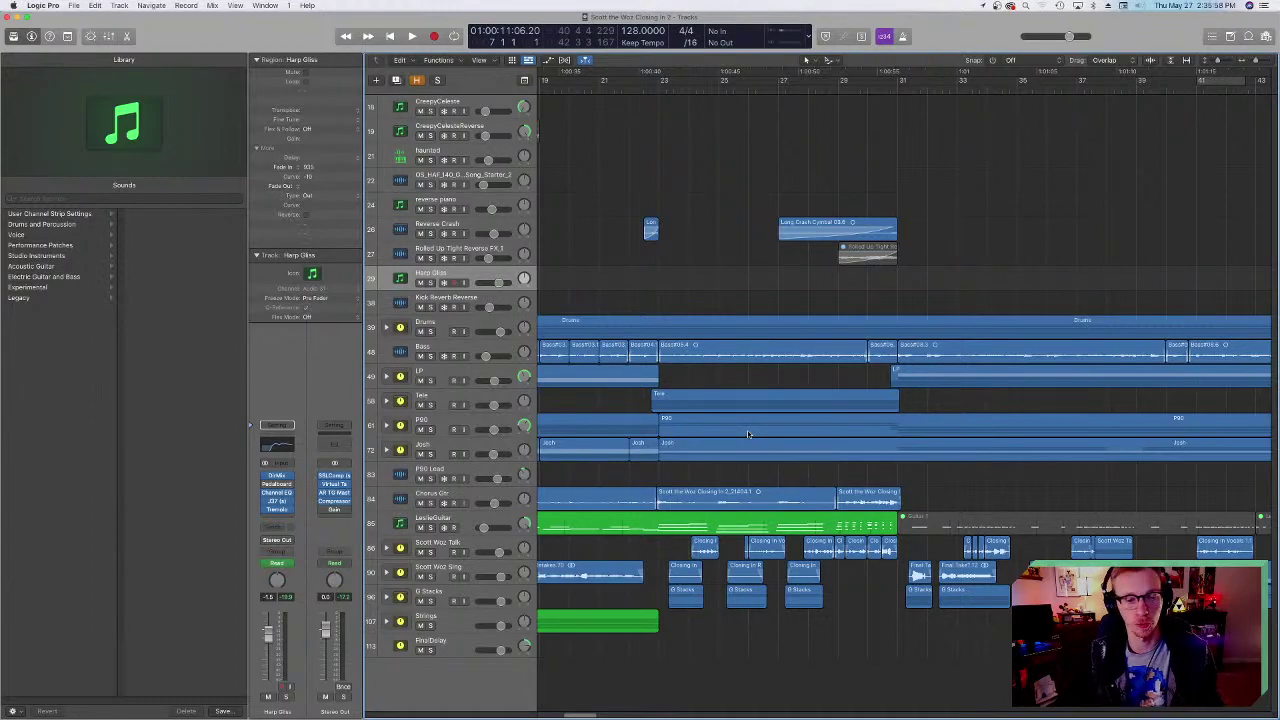
{"action": "scroll", "coordinate": [747, 433], "scroll_direction": "left", "scroll_amount": 8}
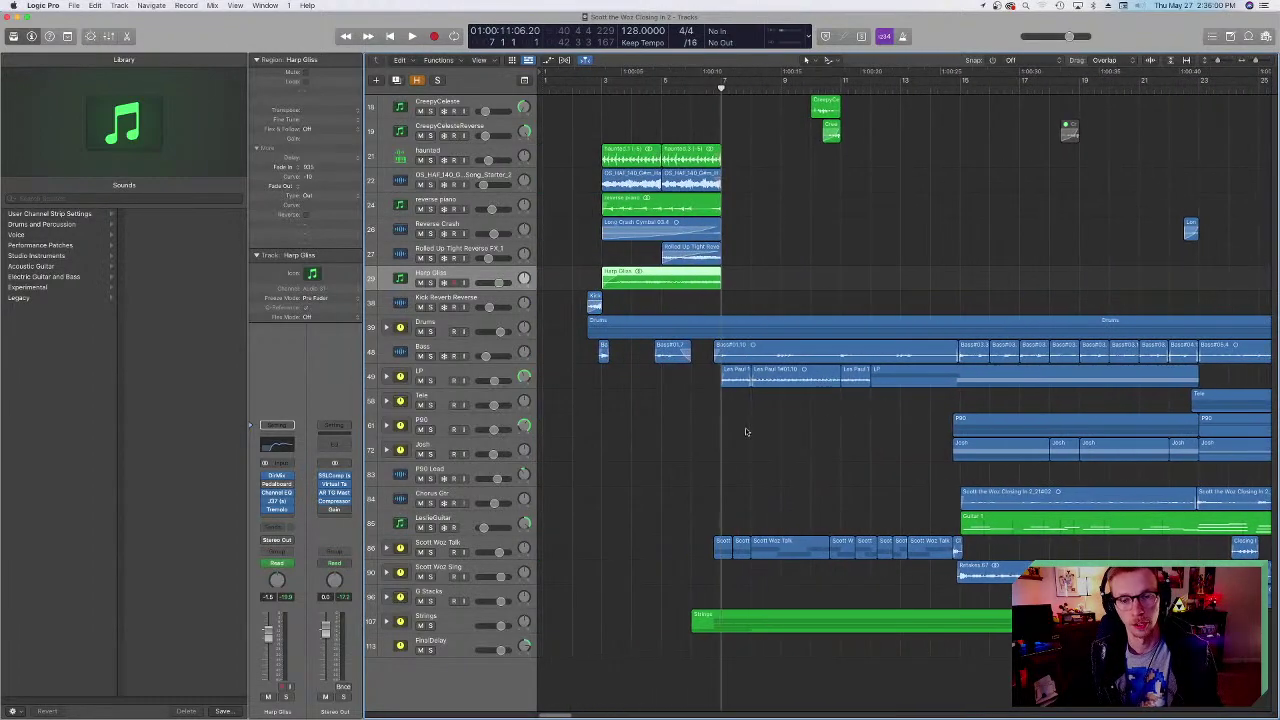
{"action": "scroll", "coordinate": [748, 430], "scroll_direction": "right", "scroll_amount": 3}
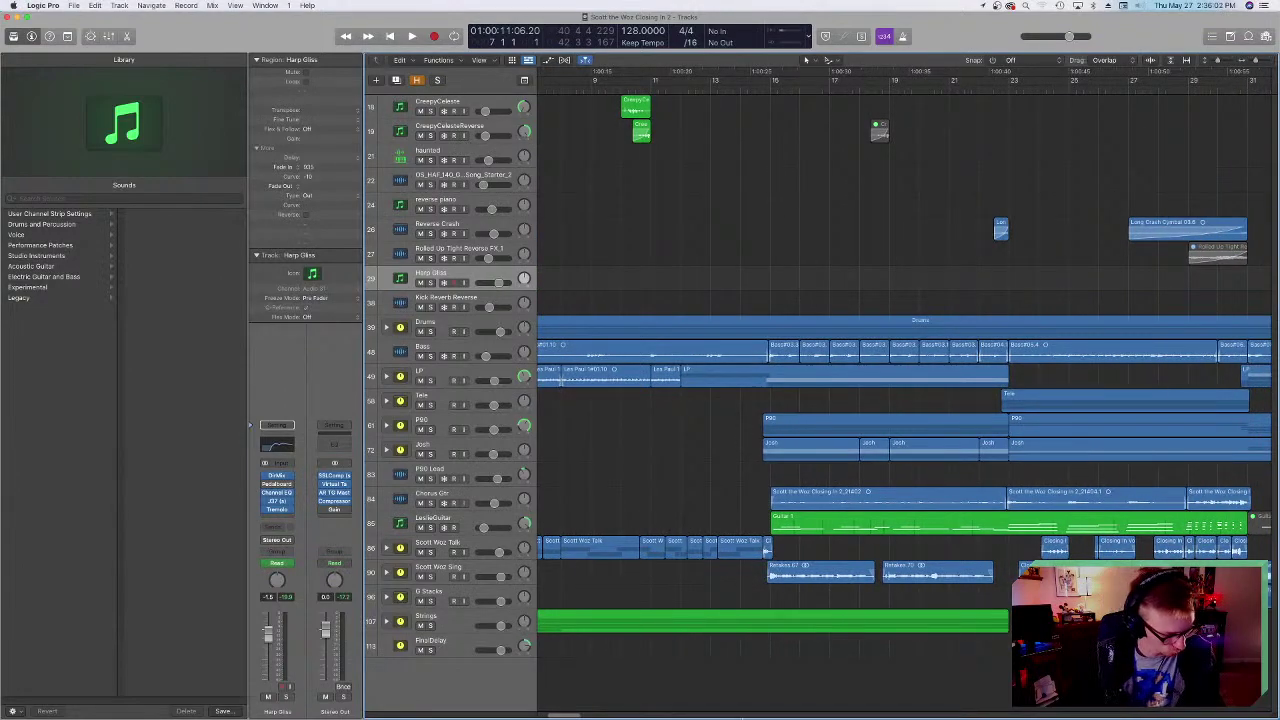
- Switch to Discord, open the direct message with the collaborator, and start a voice call
{"action": "mouse_move", "coordinate": [790, 690]}
{"action": "key", "text": "super+space"}
{"action": "type", "text": "discord"}
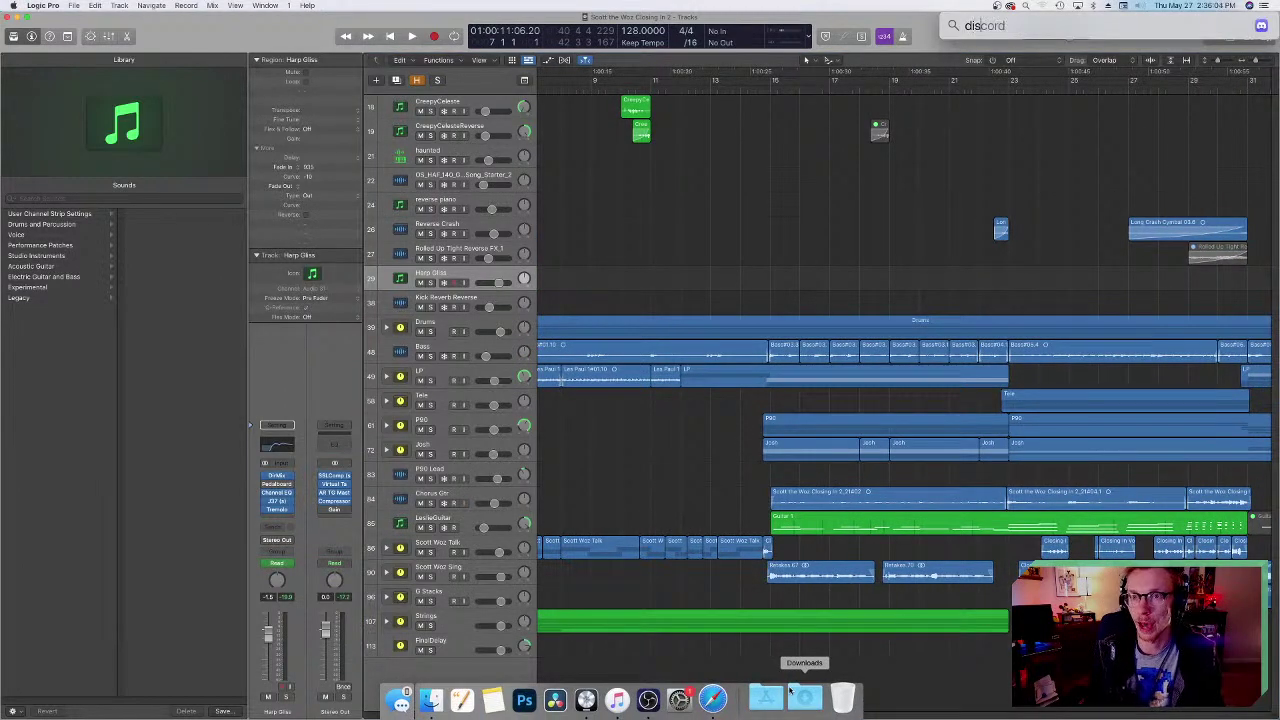
{"action": "key", "text": "Return"}
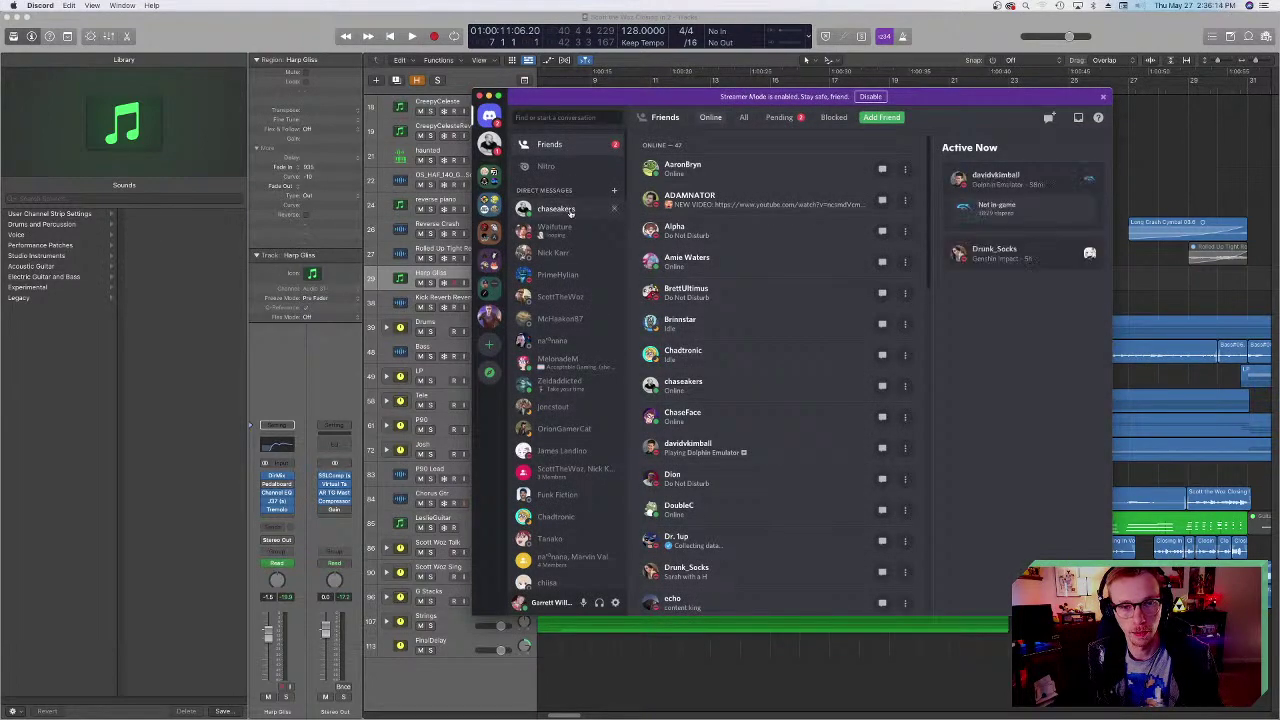
{"action": "left_click", "coordinate": [556, 208]}
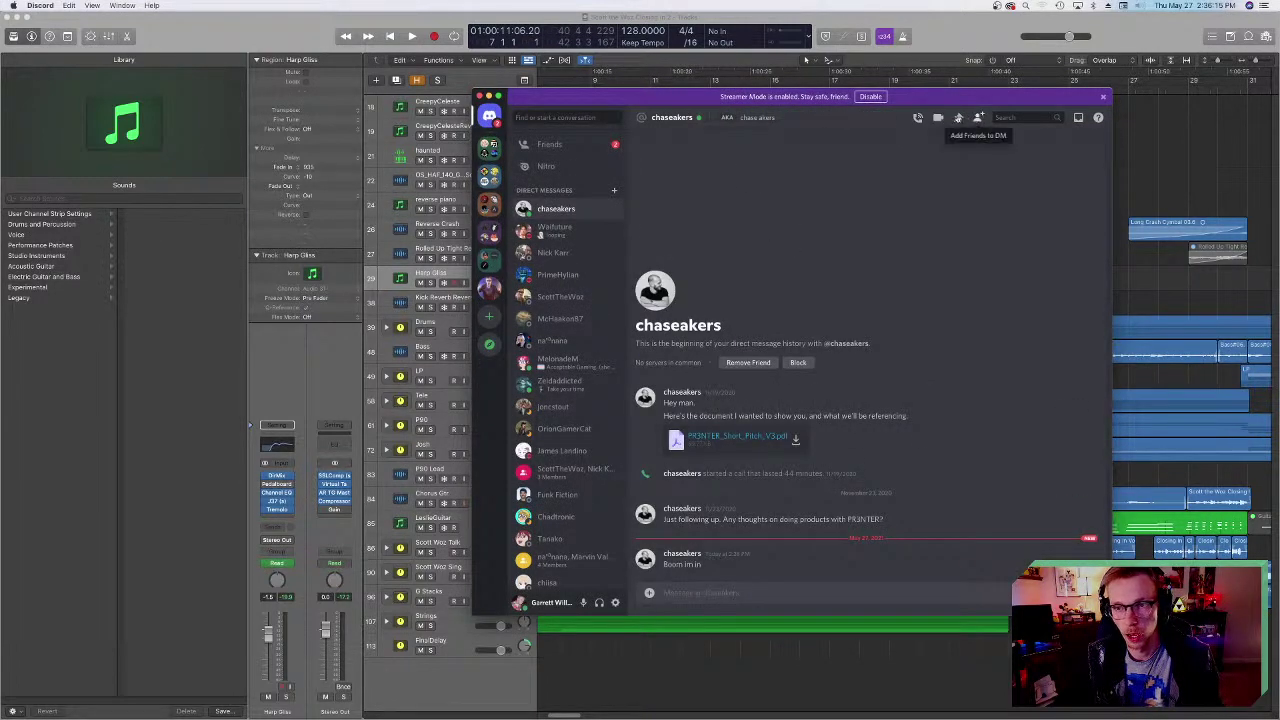
{"action": "left_click", "coordinate": [919, 118]}
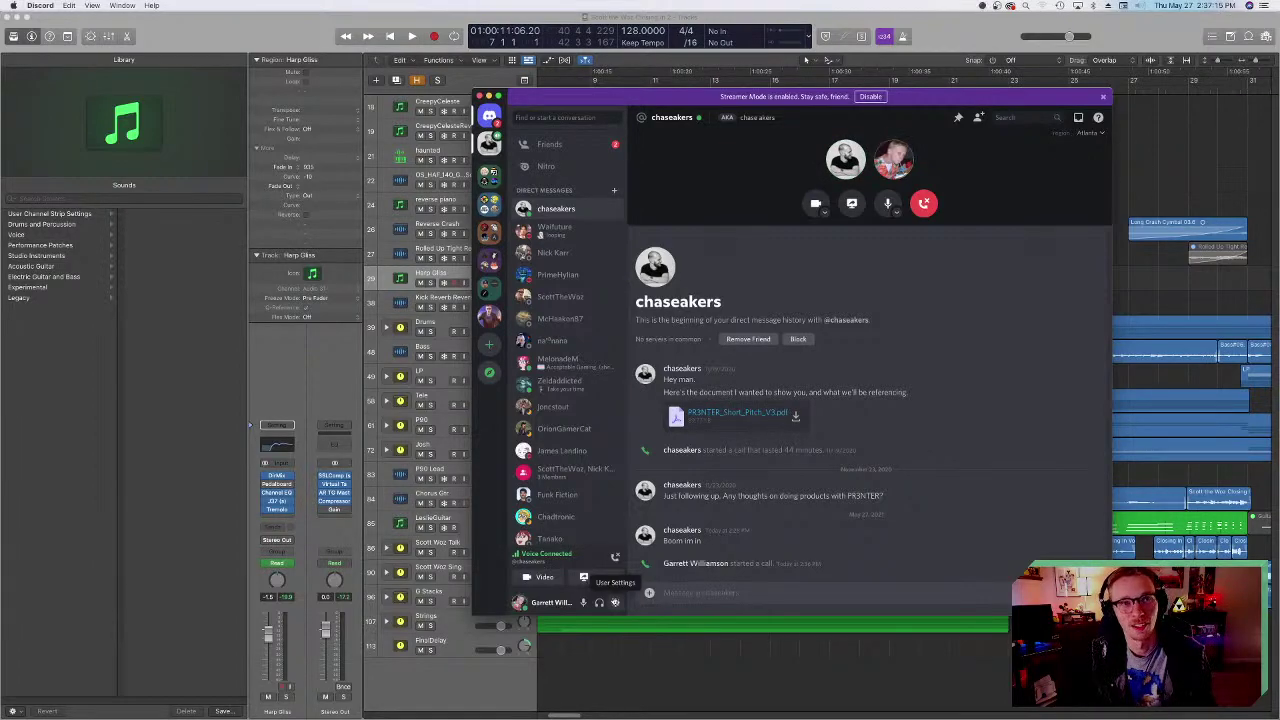
- End the Discord voice call and switch back to the Logic Pro project
{"action": "left_click", "coordinate": [921, 206]}
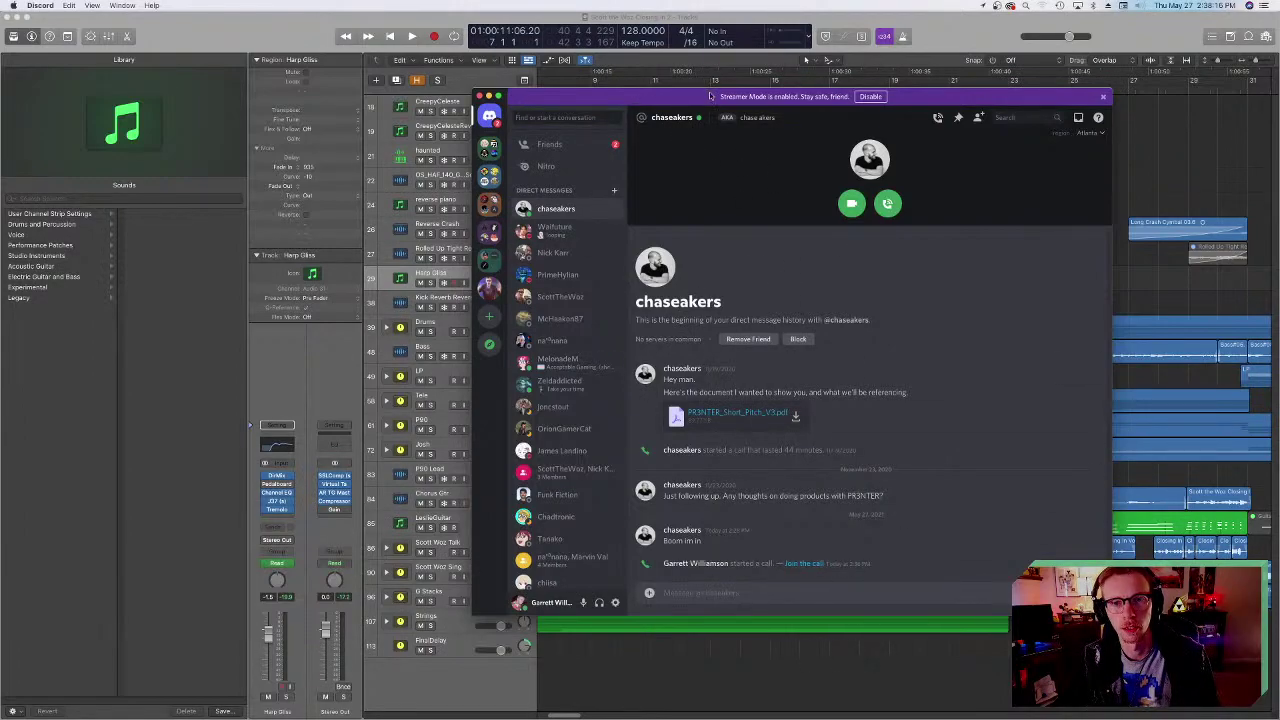
{"action": "key", "text": "super+Tab"}
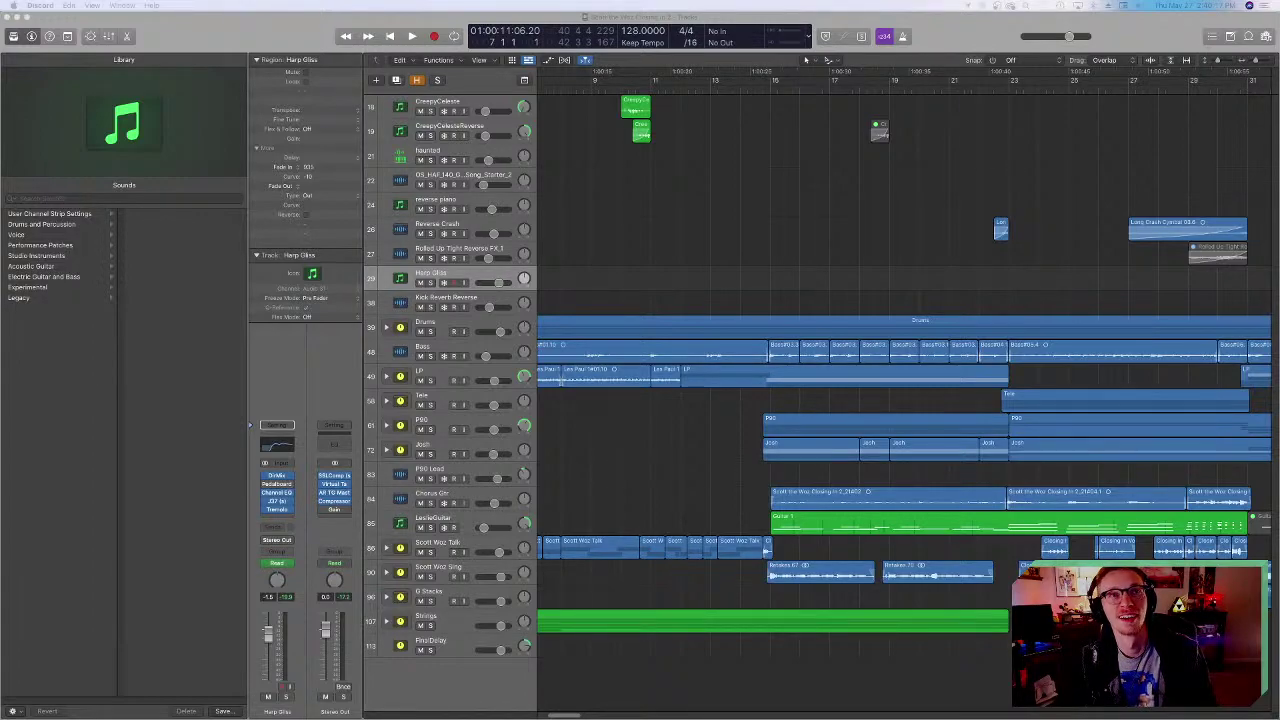
{"action": "left_click", "coordinate": [748, 267]}
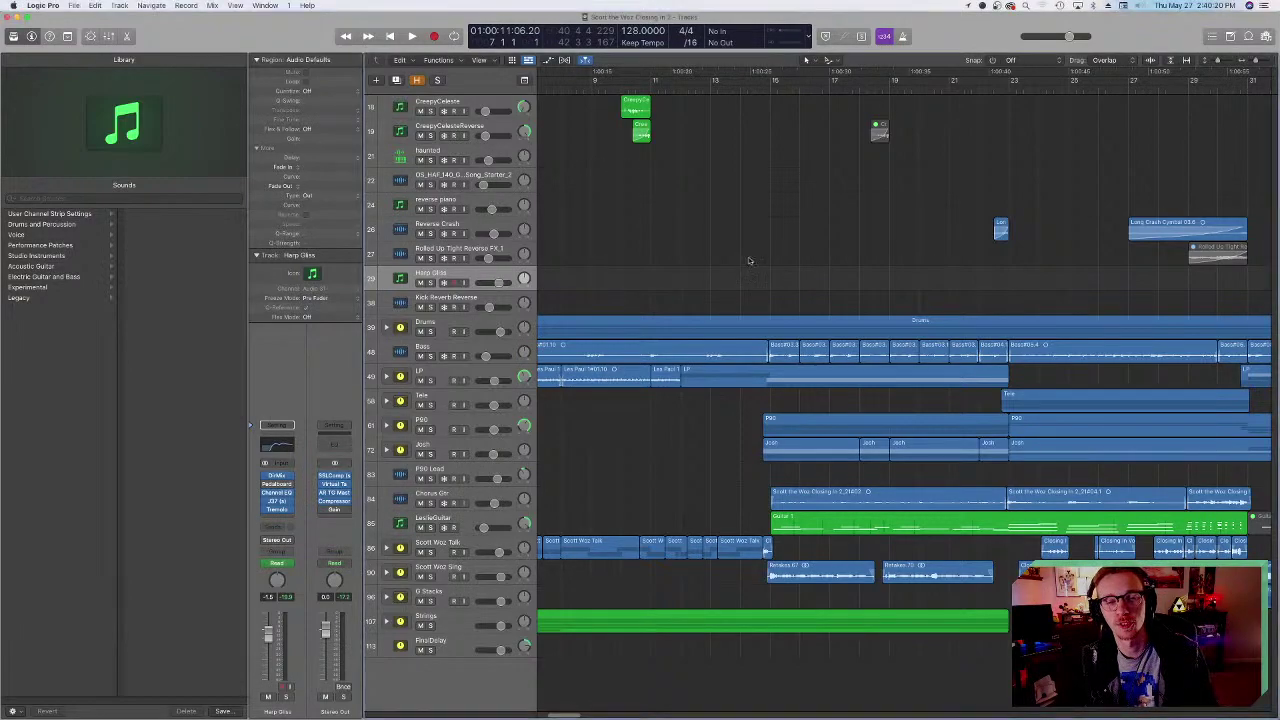
- Place the playhead at bar 3 where the intro layers begin, then move it to bar 6 beat 3
{"action": "scroll", "coordinate": [748, 240], "scroll_direction": "left", "scroll_amount": 5}
{"action": "left_click", "coordinate": [600, 89]}
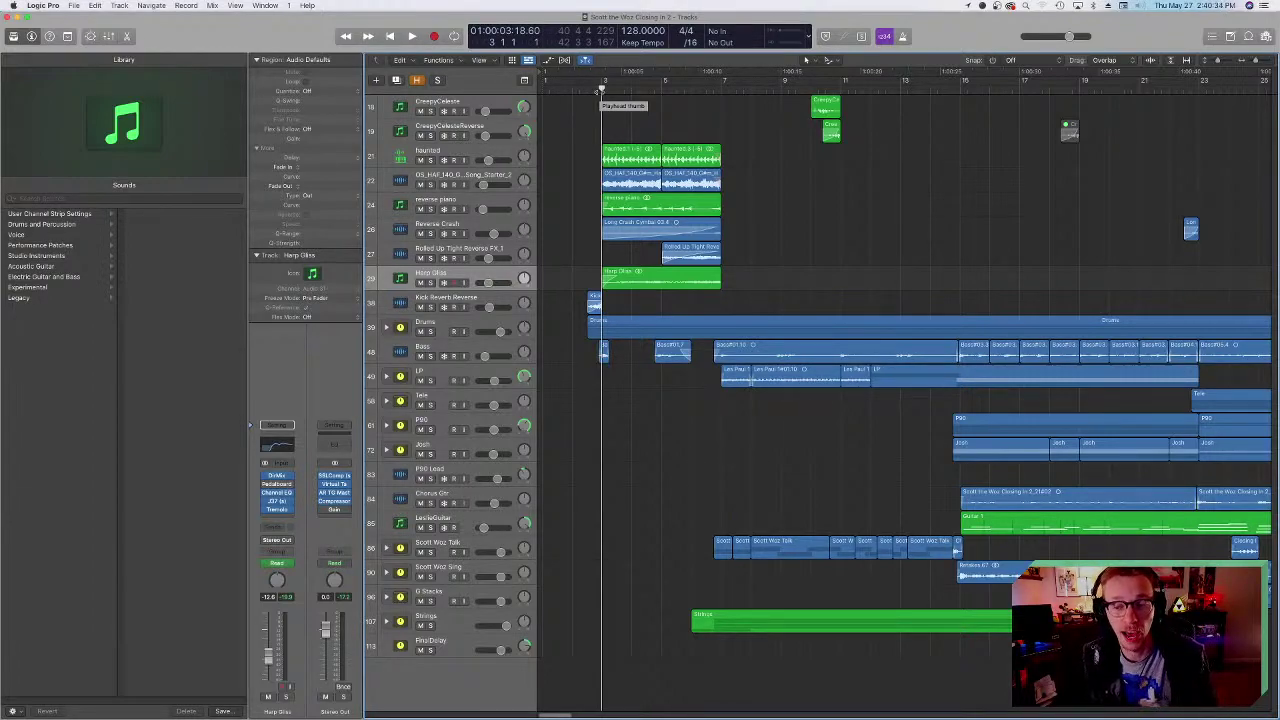
{"action": "scroll", "coordinate": [797, 365], "scroll_direction": "right", "scroll_amount": 3}
{"action": "scroll", "coordinate": [680, 232], "scroll_direction": "left", "scroll_amount": 3}
{"action": "scroll", "coordinate": [680, 232], "scroll_direction": "left", "scroll_amount": 1}
{"action": "left_click", "coordinate": [707, 88]}
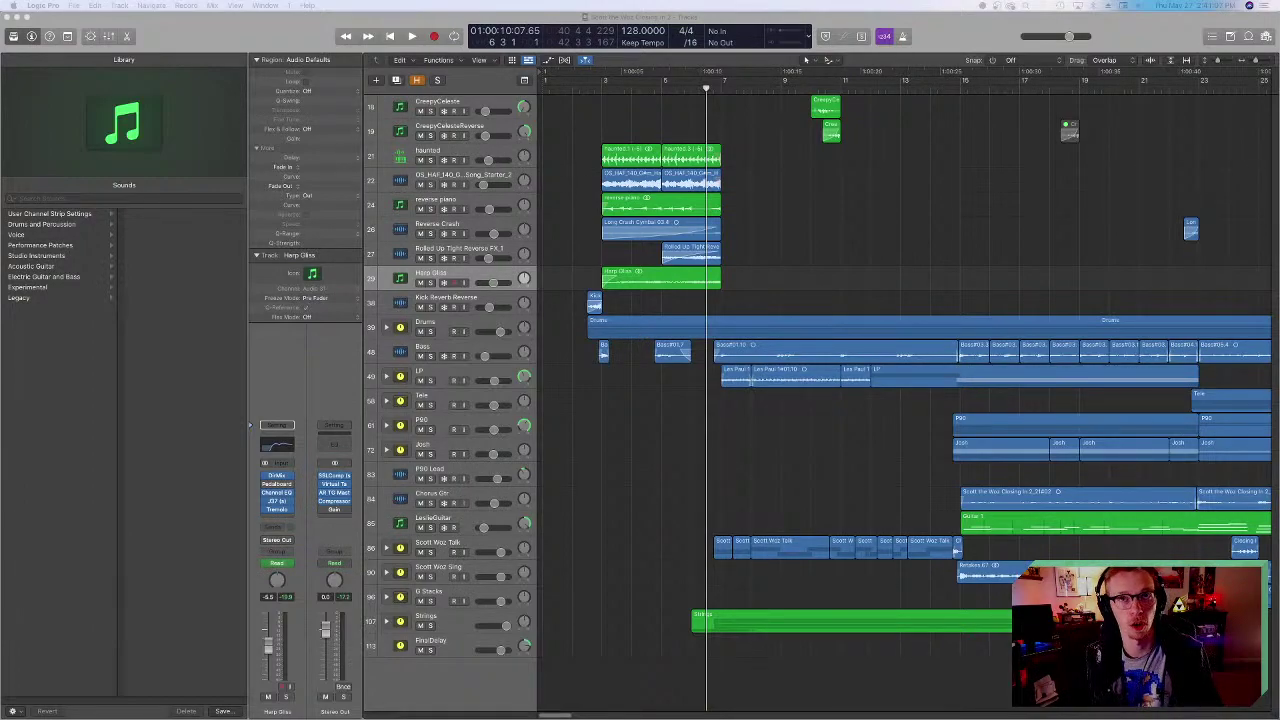
{"action": "left_click", "coordinate": [796, 446]}
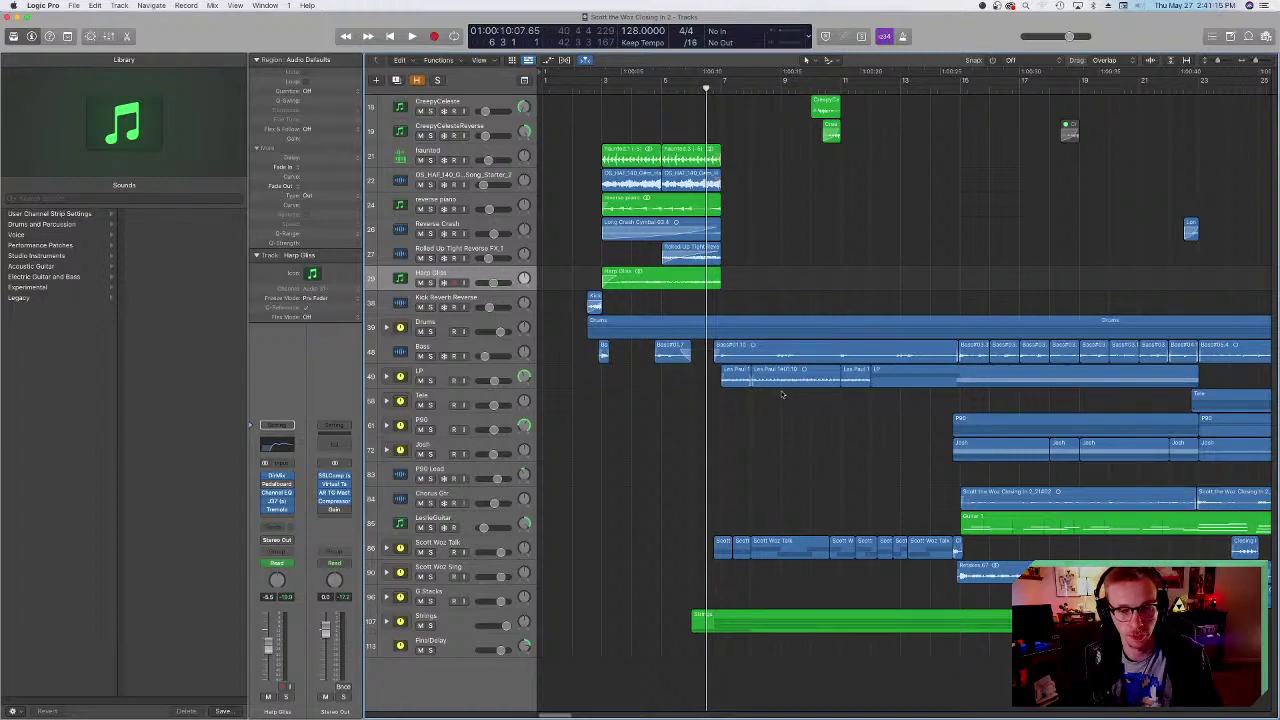
- Expand the P90 track stack, select the second region on P90 2, and place the playhead at bar 19
{"action": "scroll", "coordinate": [740, 398], "scroll_direction": "right", "scroll_amount": 5}
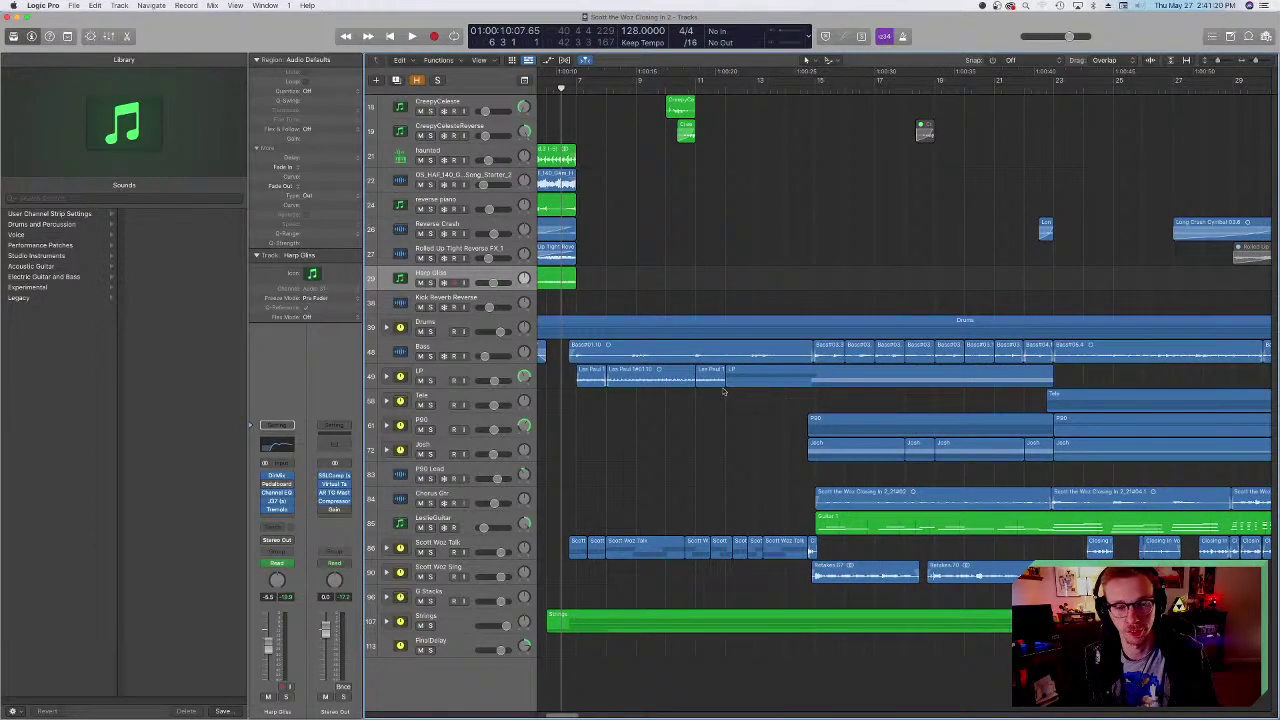
{"action": "scroll", "coordinate": [730, 390], "scroll_direction": "right", "scroll_amount": 3}
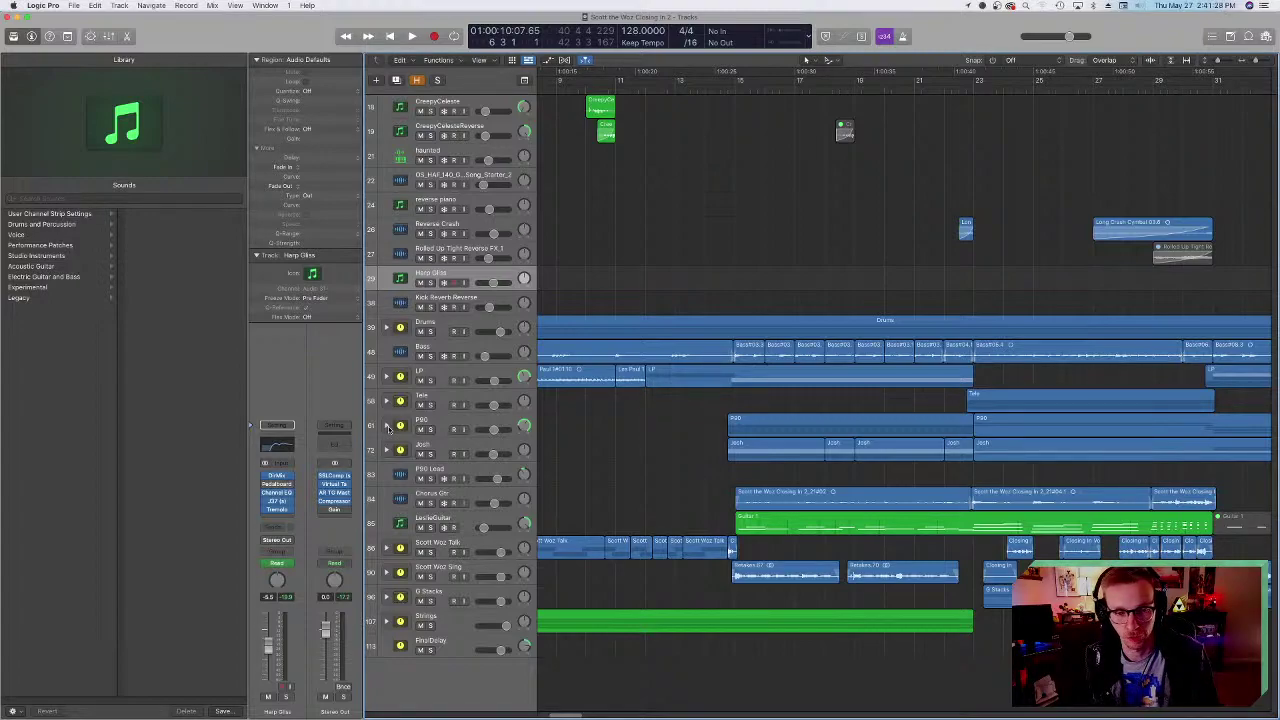
{"action": "left_click", "coordinate": [388, 426]}
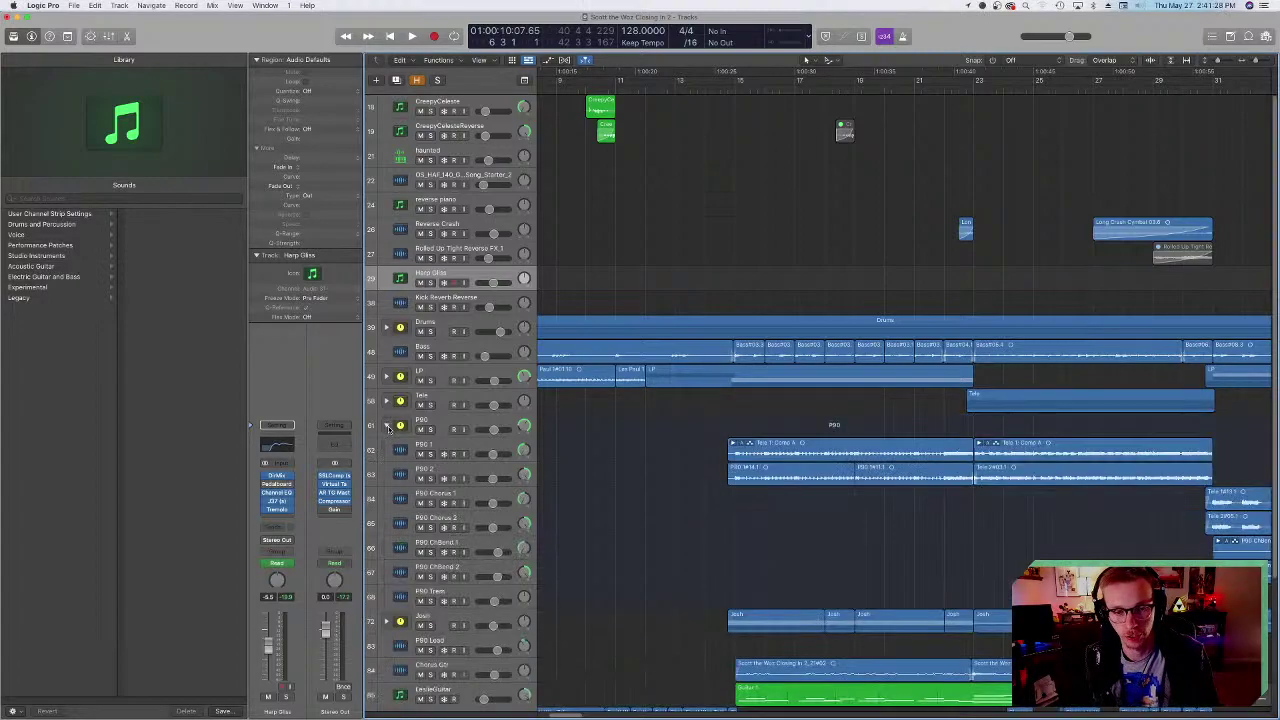
{"action": "left_click", "coordinate": [862, 474]}
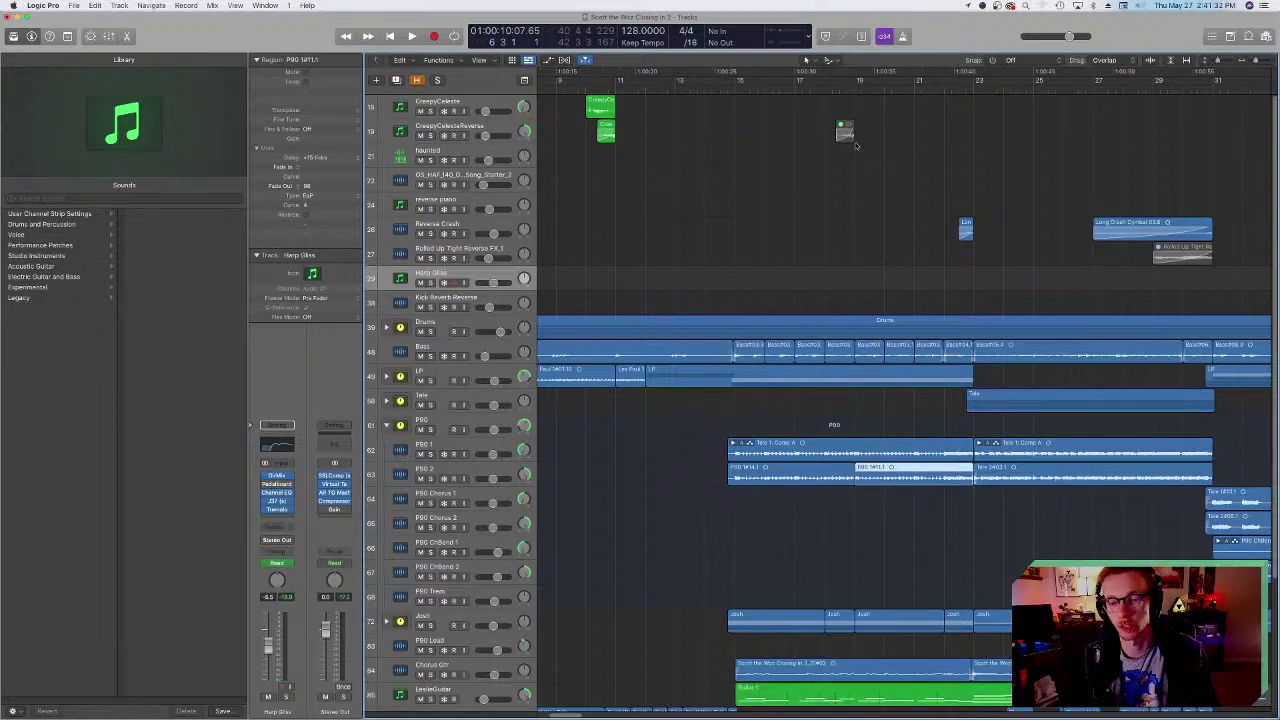
{"action": "left_click", "coordinate": [855, 86]}
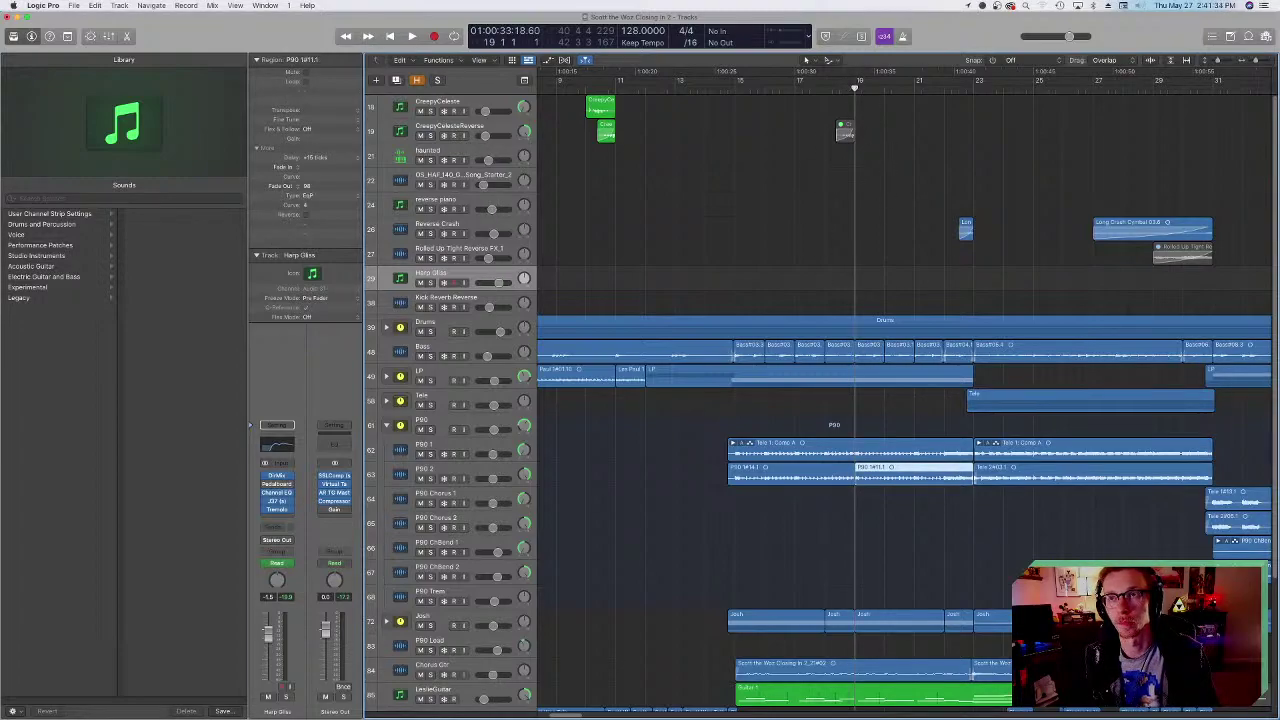
{"action": "scroll", "coordinate": [860, 270], "scroll_direction": "right", "scroll_amount": 5}
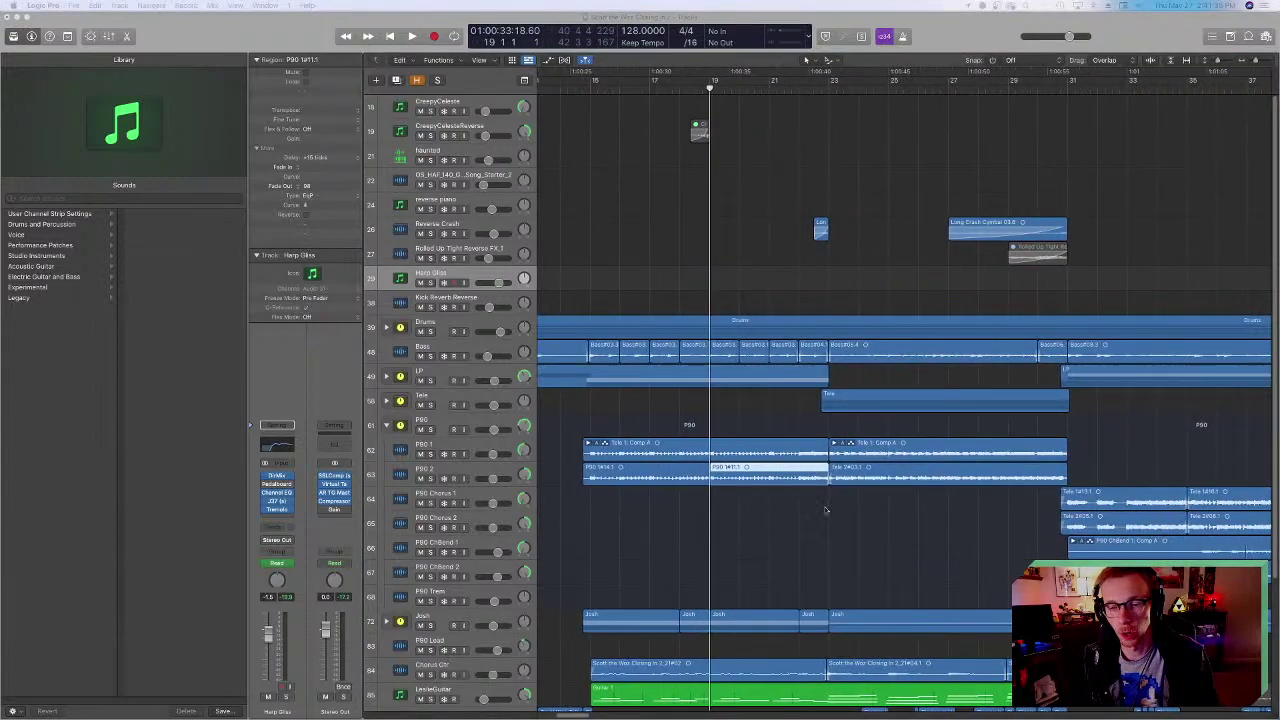
- Deselect the P90 2 region, move the playhead to bar 27, and view the P90 Chorus and ChBend regions
{"action": "left_click", "coordinate": [842, 220]}
{"action": "left_click", "coordinate": [829, 86]}
{"action": "left_click", "coordinate": [919, 88]}
{"action": "left_click", "coordinate": [952, 88]}
{"action": "scroll", "coordinate": [875, 219], "scroll_direction": "left", "scroll_amount": 4}
{"action": "scroll", "coordinate": [872, 218], "scroll_direction": "right", "scroll_amount": 15}
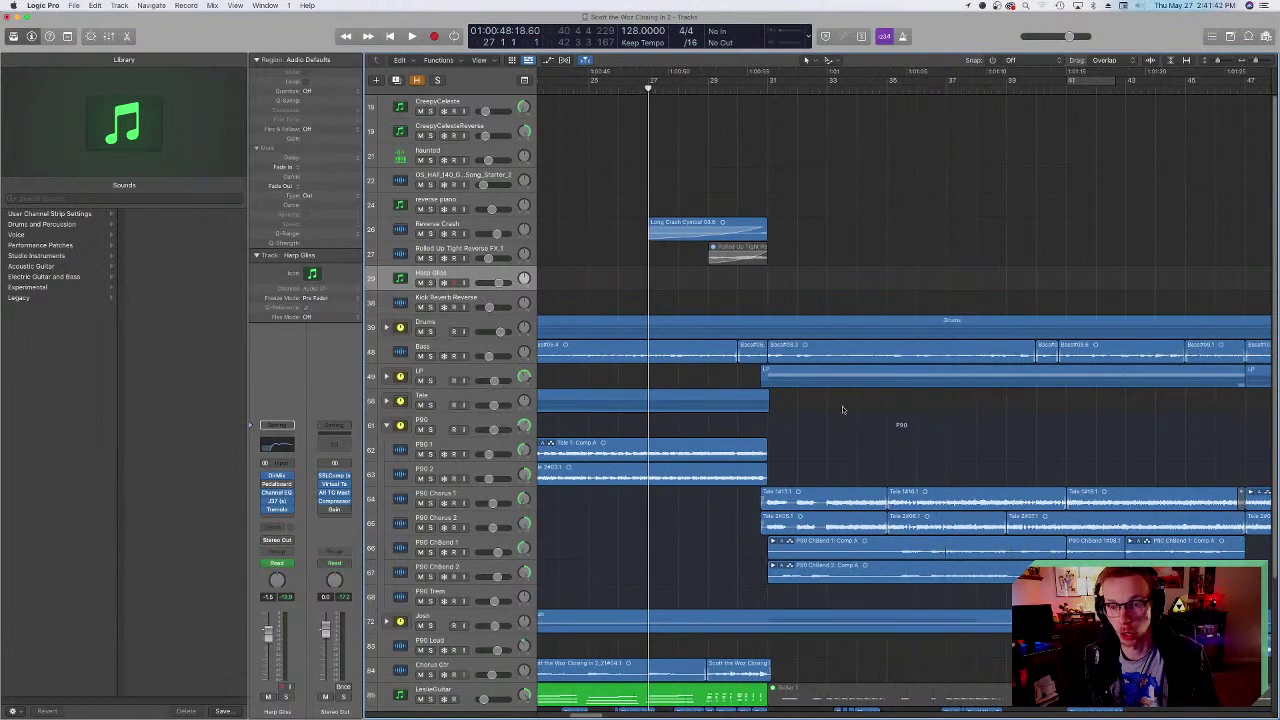
{"action": "scroll", "coordinate": [829, 374], "scroll_direction": "left", "scroll_amount": 15}
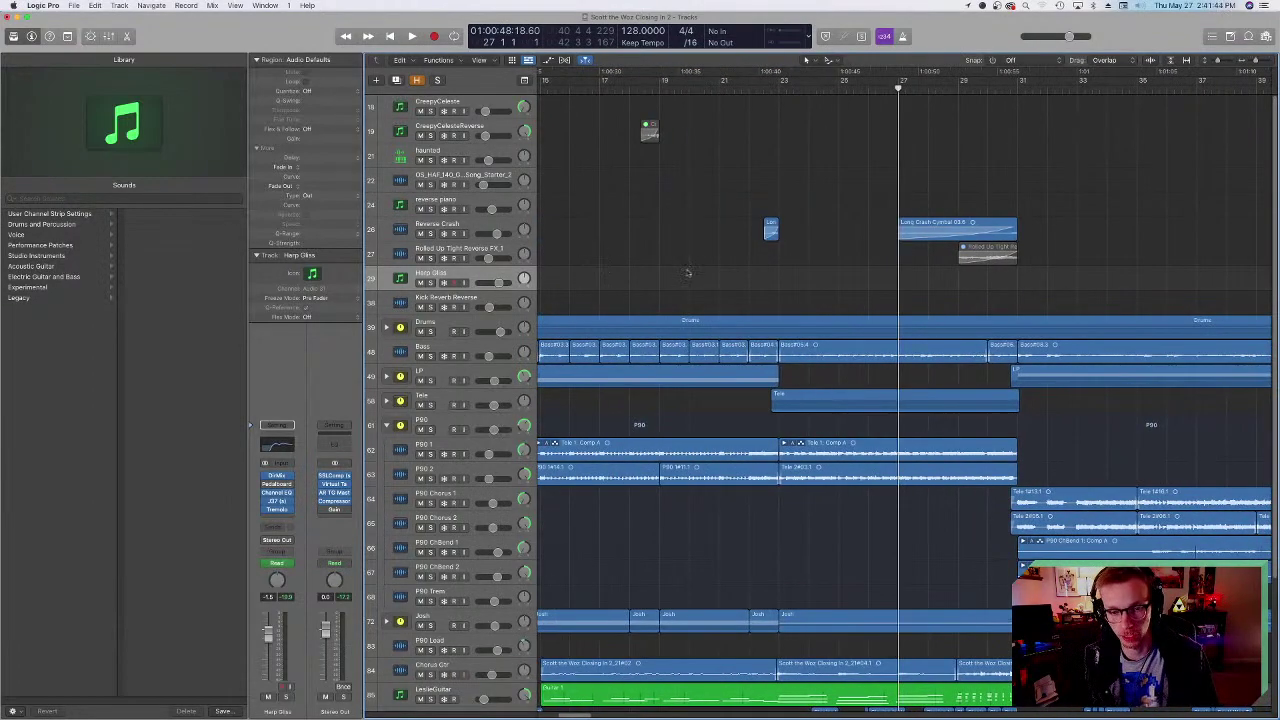
- Place the playhead at bar 14 beat 4 where the P90 regions start, and examine the P90 layers through to the ending
{"action": "left_click", "coordinate": [733, 88]}
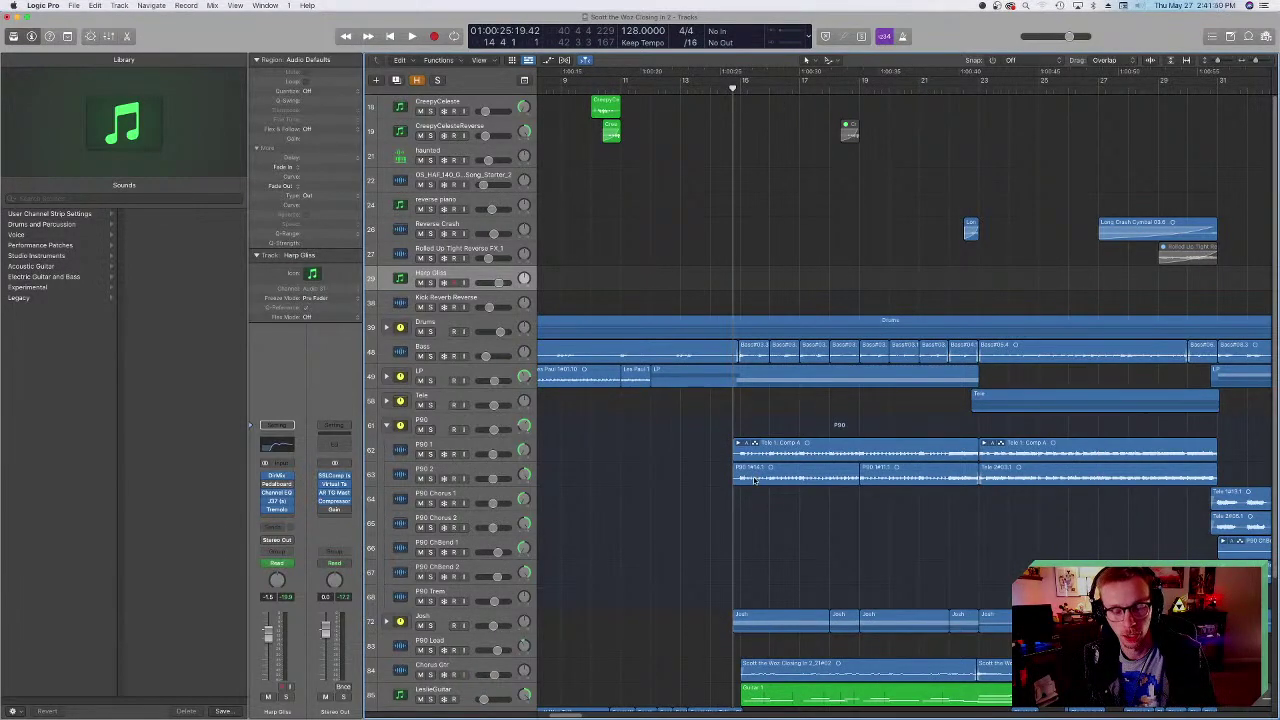
{"action": "scroll", "coordinate": [754, 479], "scroll_direction": "right", "scroll_amount": 3}
{"action": "scroll", "coordinate": [754, 479], "scroll_direction": "down", "scroll_amount": 5}
{"action": "scroll", "coordinate": [760, 400], "scroll_direction": "right", "scroll_amount": 3}
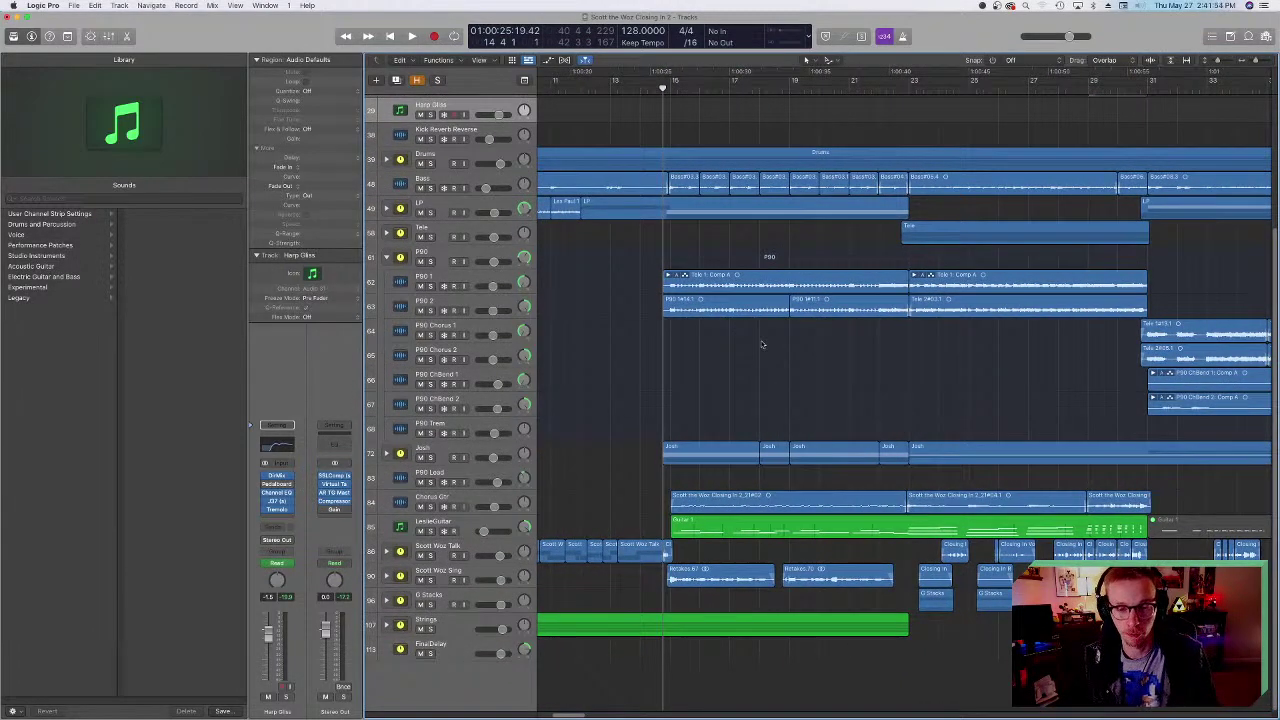
{"action": "scroll", "coordinate": [780, 391], "scroll_direction": "left", "scroll_amount": 3}
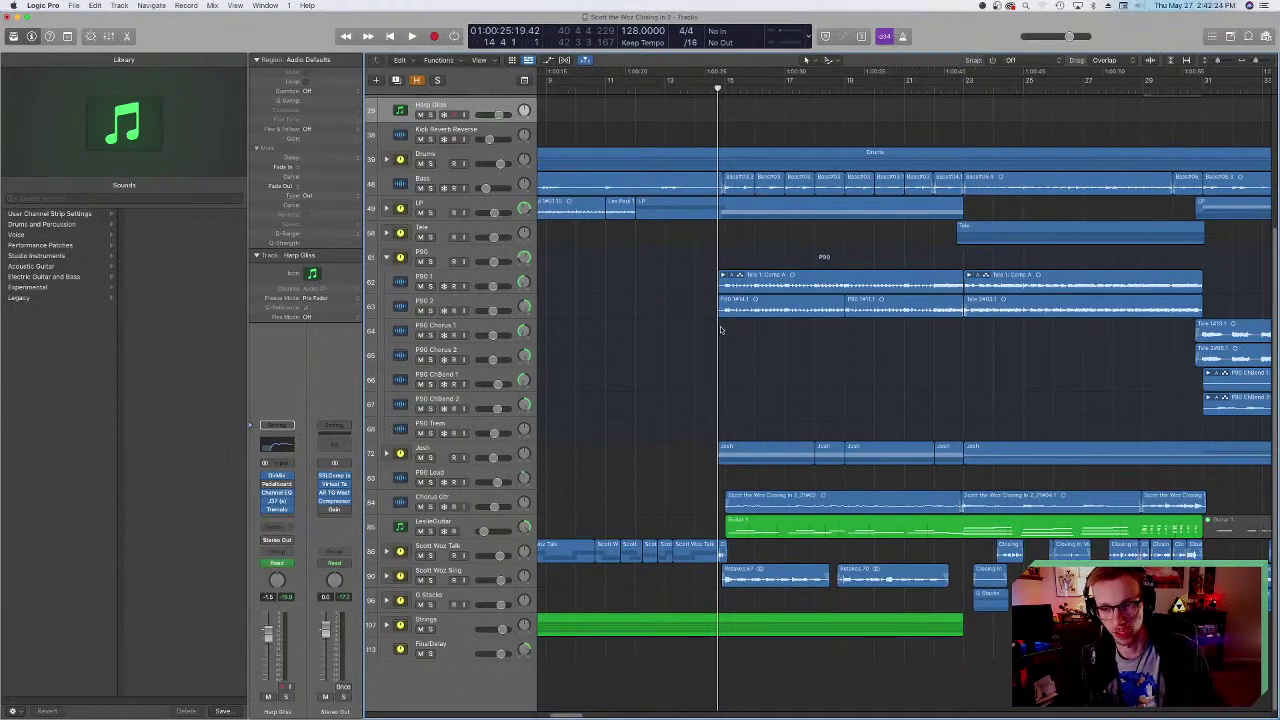
{"action": "scroll", "coordinate": [689, 354], "scroll_direction": "right", "scroll_amount": 5}
{"action": "scroll", "coordinate": [689, 354], "scroll_direction": "right", "scroll_amount": 5}
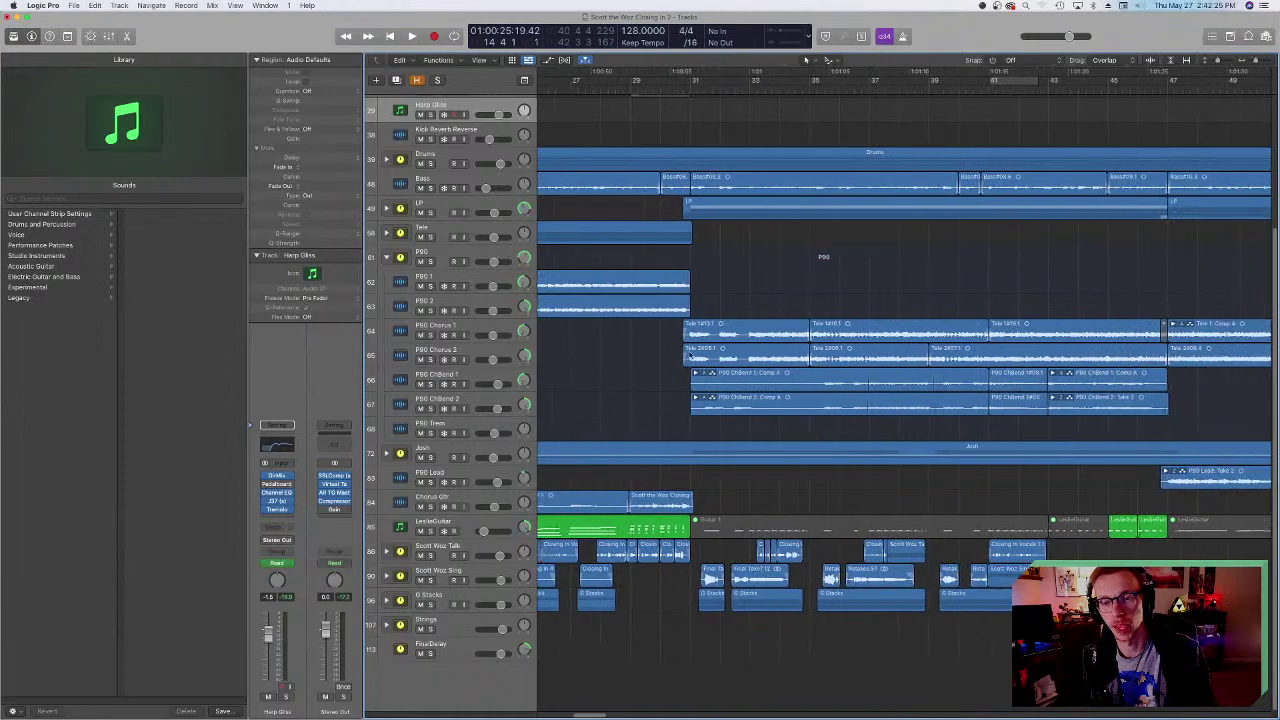
{"action": "scroll", "coordinate": [689, 354], "scroll_direction": "right", "scroll_amount": 5}
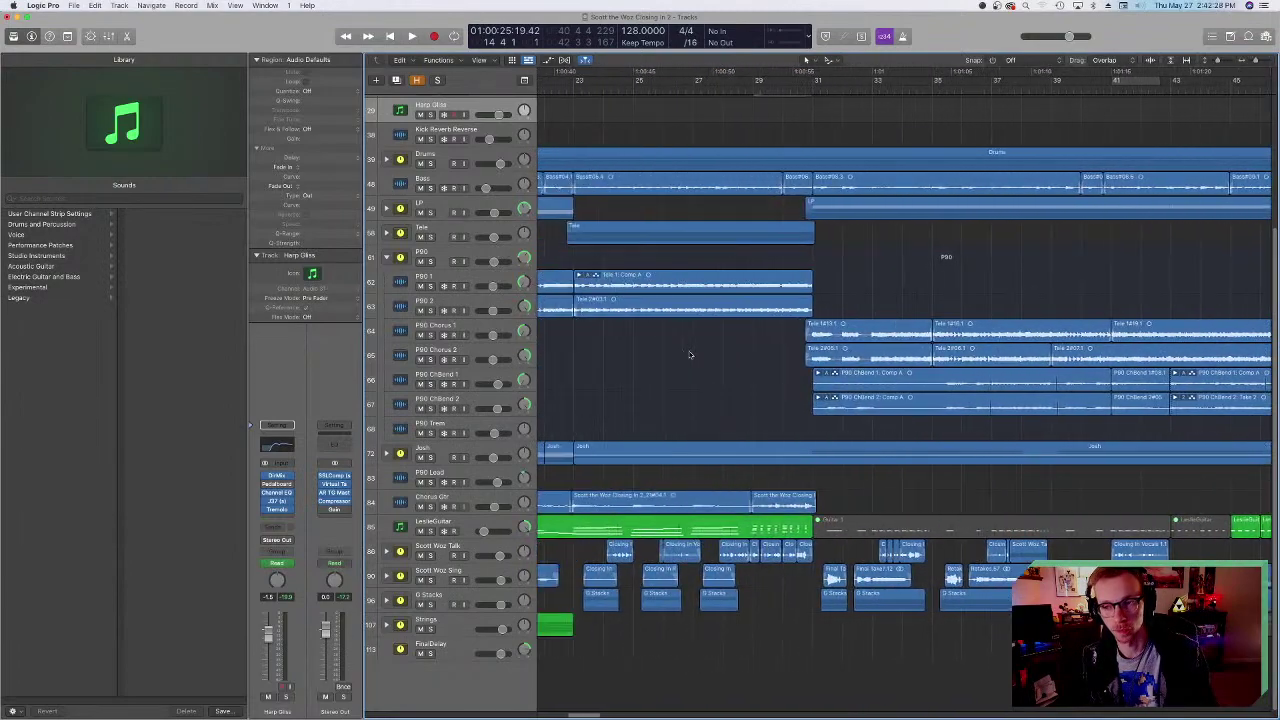
{"action": "scroll", "coordinate": [685, 355], "scroll_direction": "left", "scroll_amount": 10}
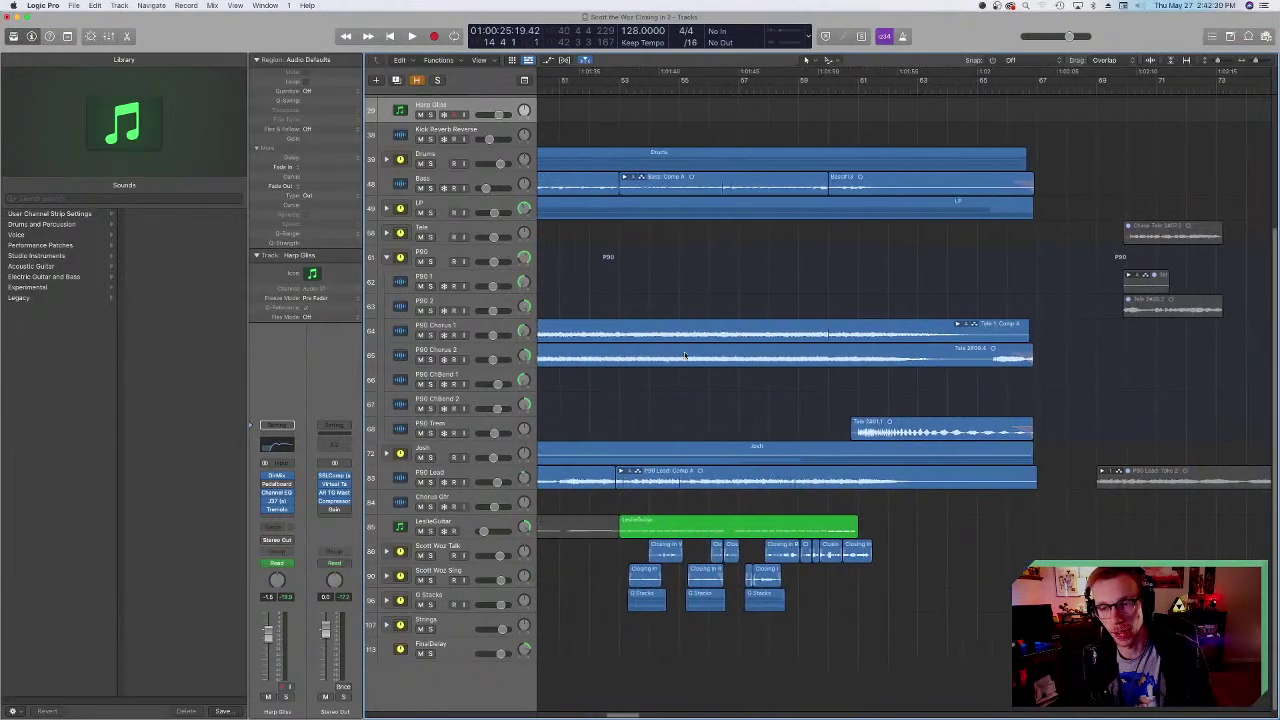
{"action": "scroll", "coordinate": [681, 354], "scroll_direction": "left", "scroll_amount": 4}
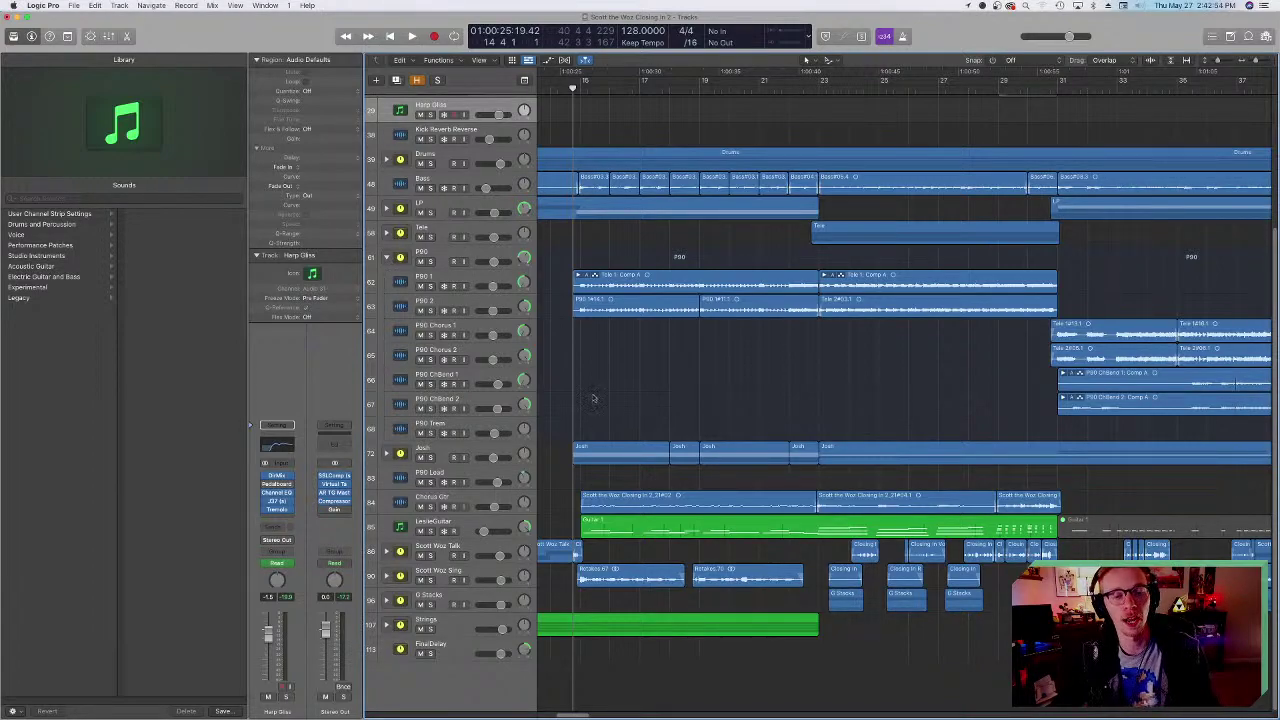
- Expand the track stack below P90 Trem, select it, and look over its chorus, main rhythm and outro guitar tracks
{"action": "left_click", "coordinate": [387, 454]}
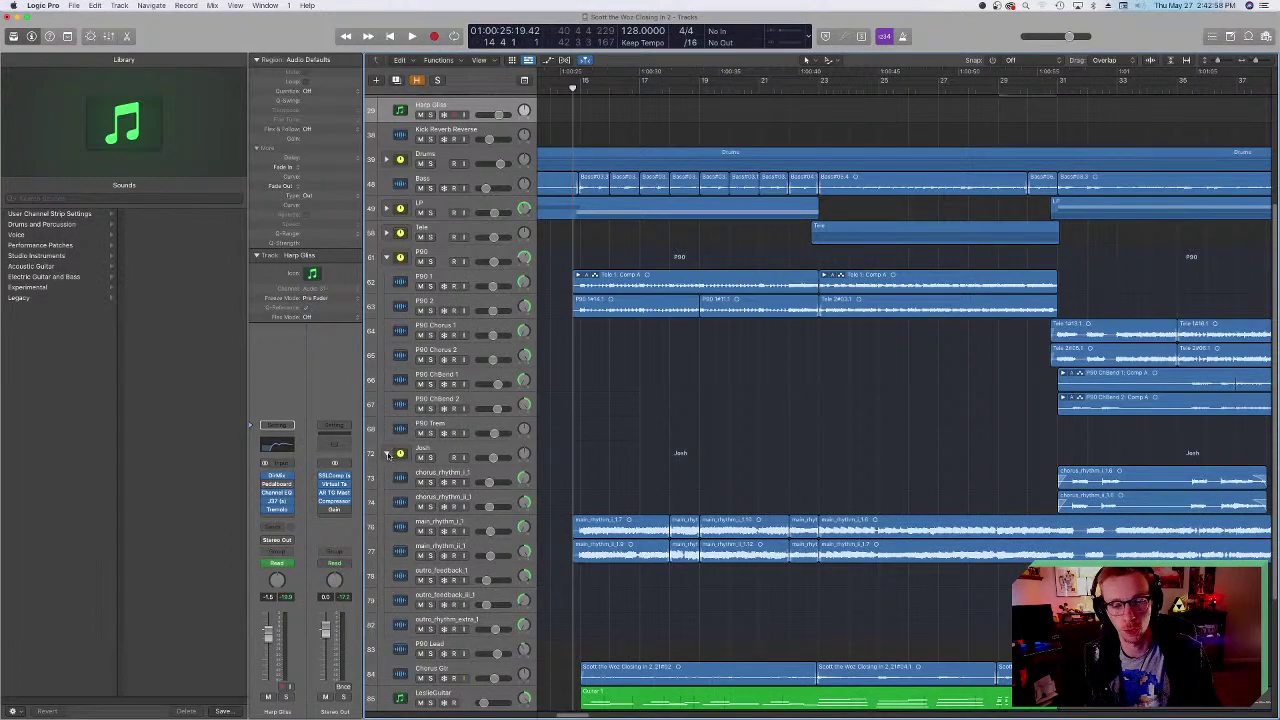
{"action": "scroll", "coordinate": [636, 443], "scroll_direction": "down", "scroll_amount": 5}
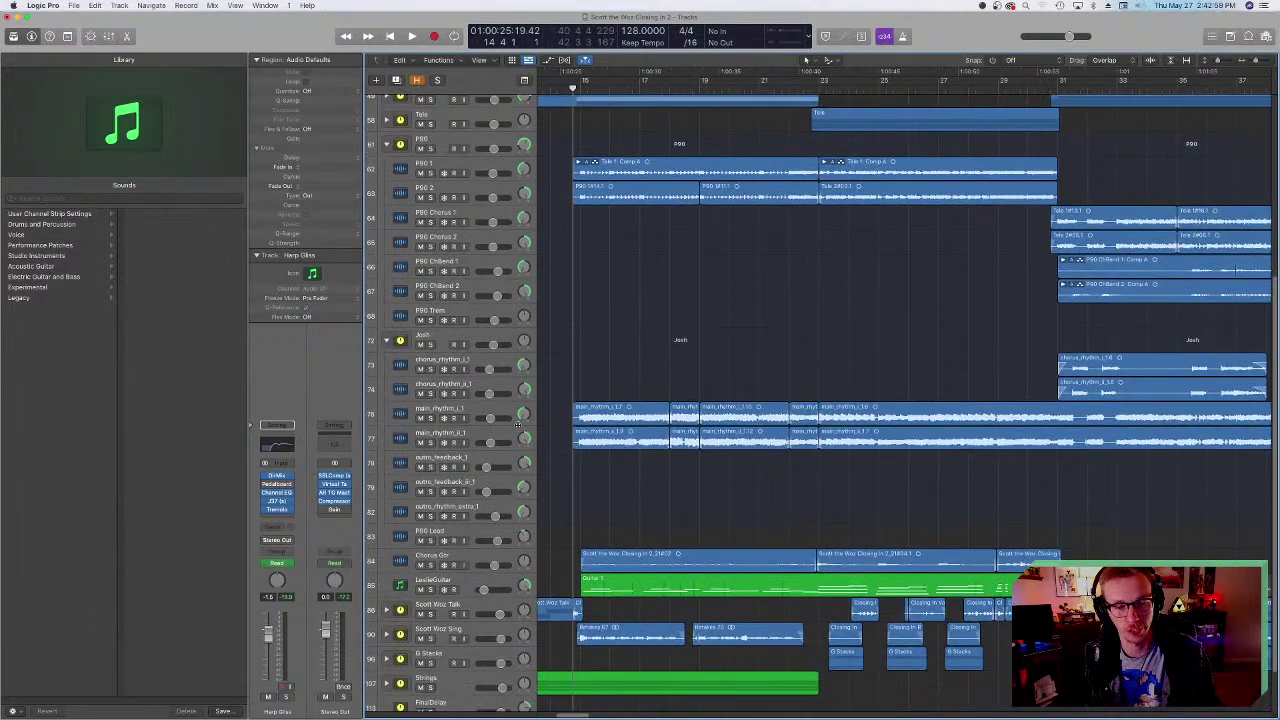
{"action": "left_click", "coordinate": [440, 337]}
{"action": "scroll", "coordinate": [650, 415], "scroll_direction": "up", "scroll_amount": 3}
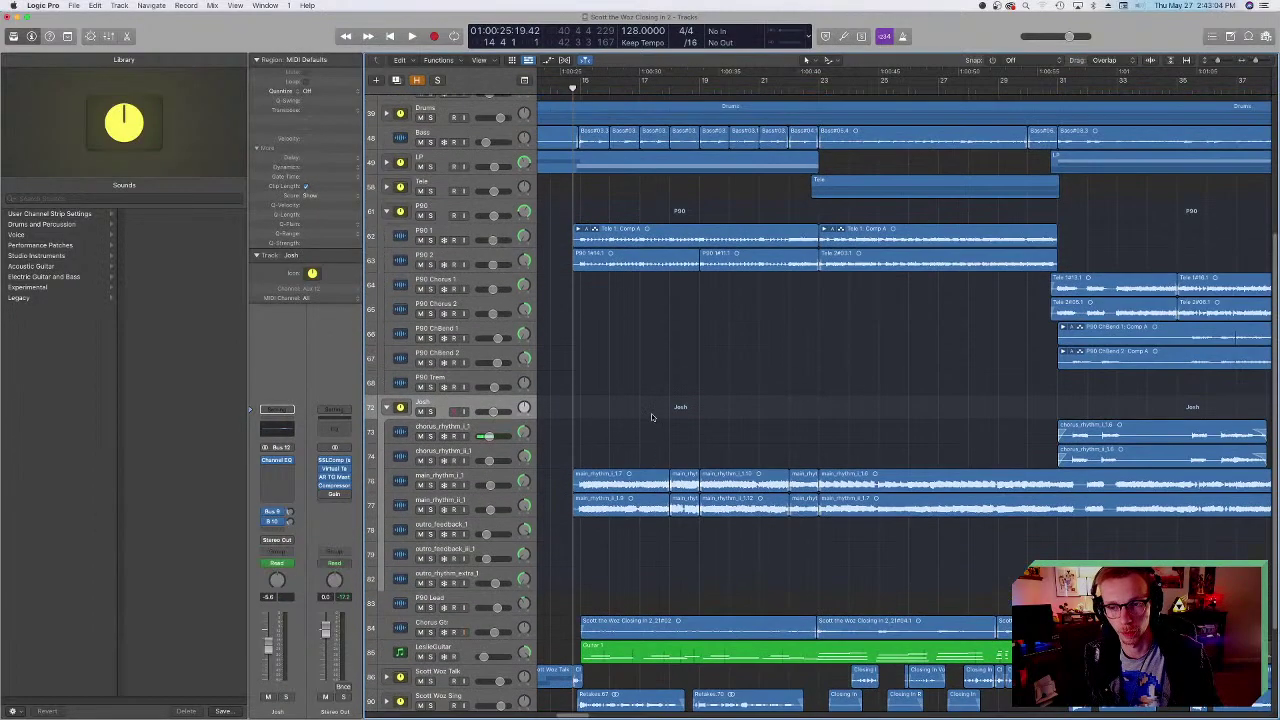
{"action": "scroll", "coordinate": [650, 415], "scroll_direction": "down", "scroll_amount": 5}
{"action": "scroll", "coordinate": [649, 418], "scroll_direction": "right", "scroll_amount": 3}
{"action": "scroll", "coordinate": [649, 418], "scroll_direction": "left", "scroll_amount": 3}
{"action": "scroll", "coordinate": [649, 418], "scroll_direction": "right", "scroll_amount": 2}
{"action": "scroll", "coordinate": [649, 418], "scroll_direction": "left", "scroll_amount": 3}
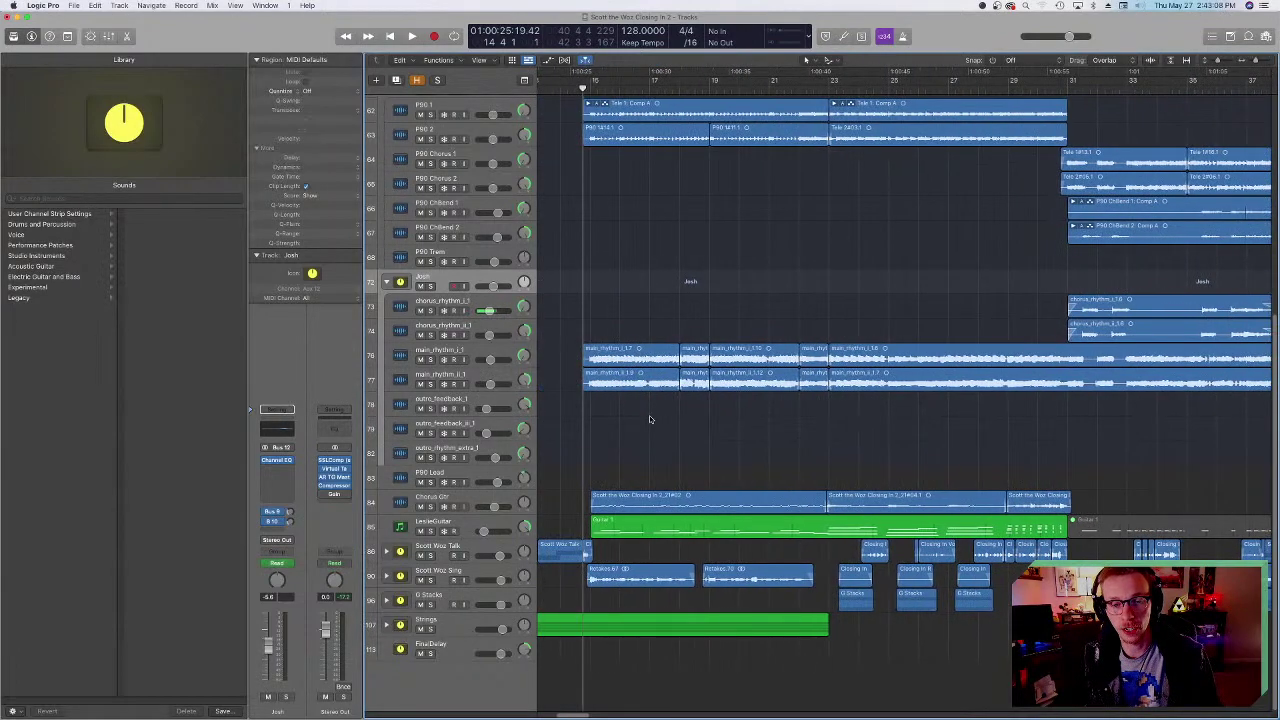
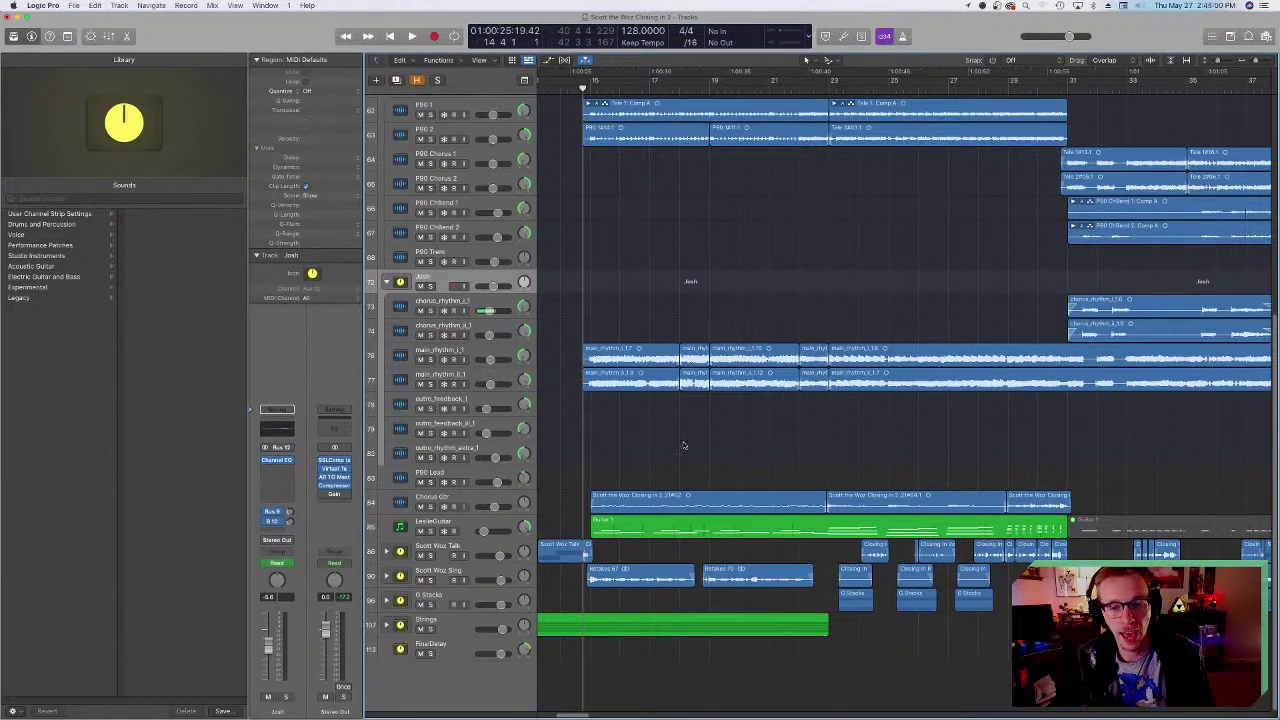
- Examine how the rhythm, feedback and lead guitar regions are spread across the song, from the main rhythm parts to the outro
{"action": "scroll", "coordinate": [684, 440], "scroll_direction": "right", "scroll_amount": 5}
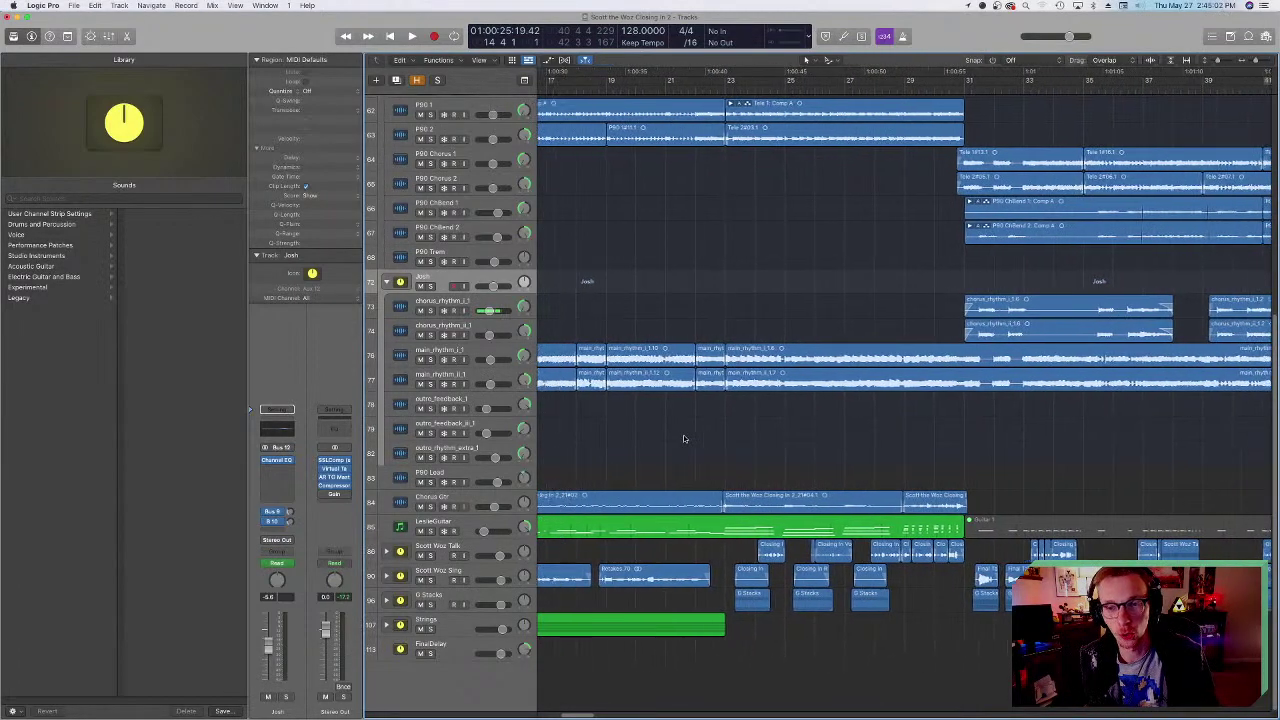
{"action": "scroll", "coordinate": [684, 438], "scroll_direction": "right", "scroll_amount": 10}
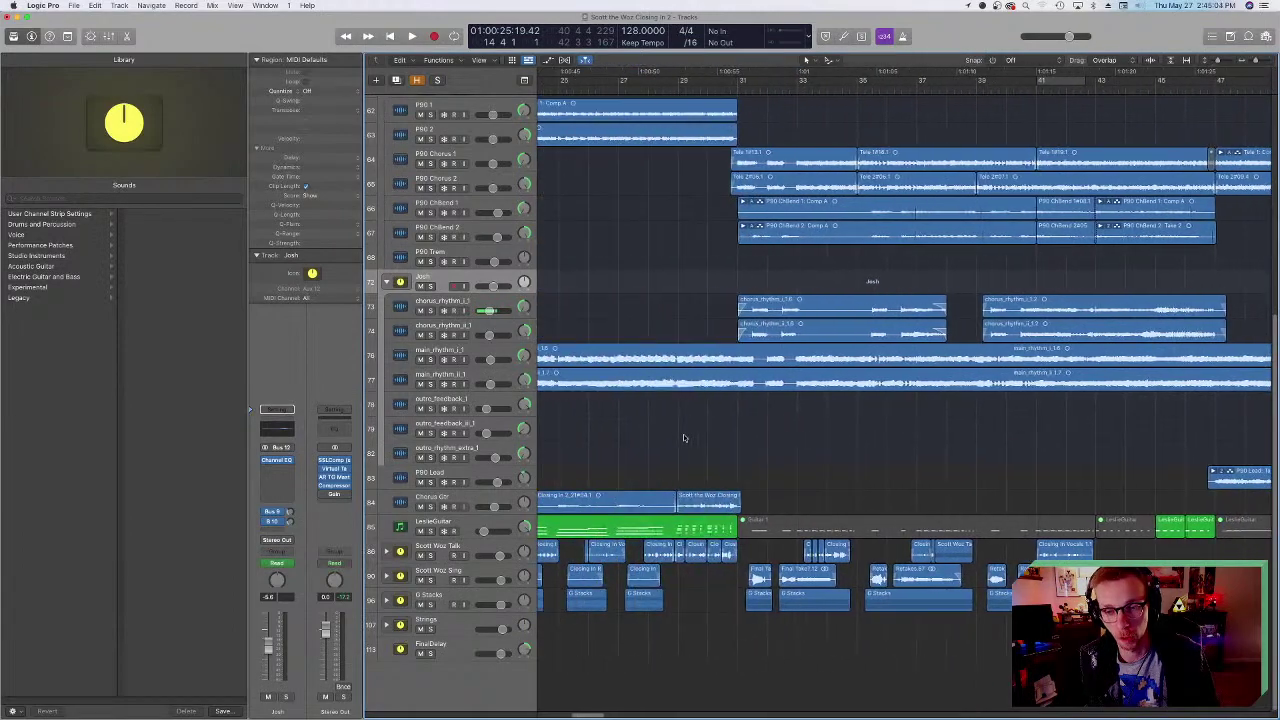
{"action": "scroll", "coordinate": [684, 438], "scroll_direction": "left", "scroll_amount": 10}
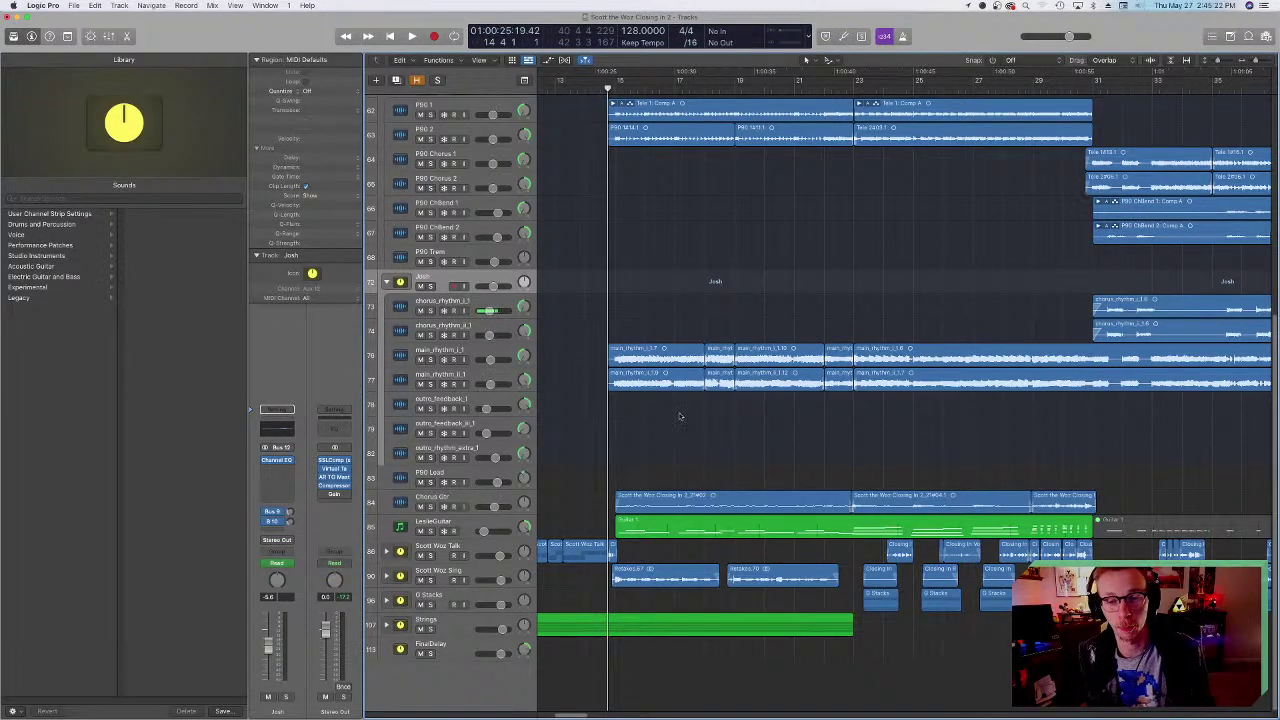
{"action": "scroll", "coordinate": [679, 417], "scroll_direction": "right", "scroll_amount": 15}
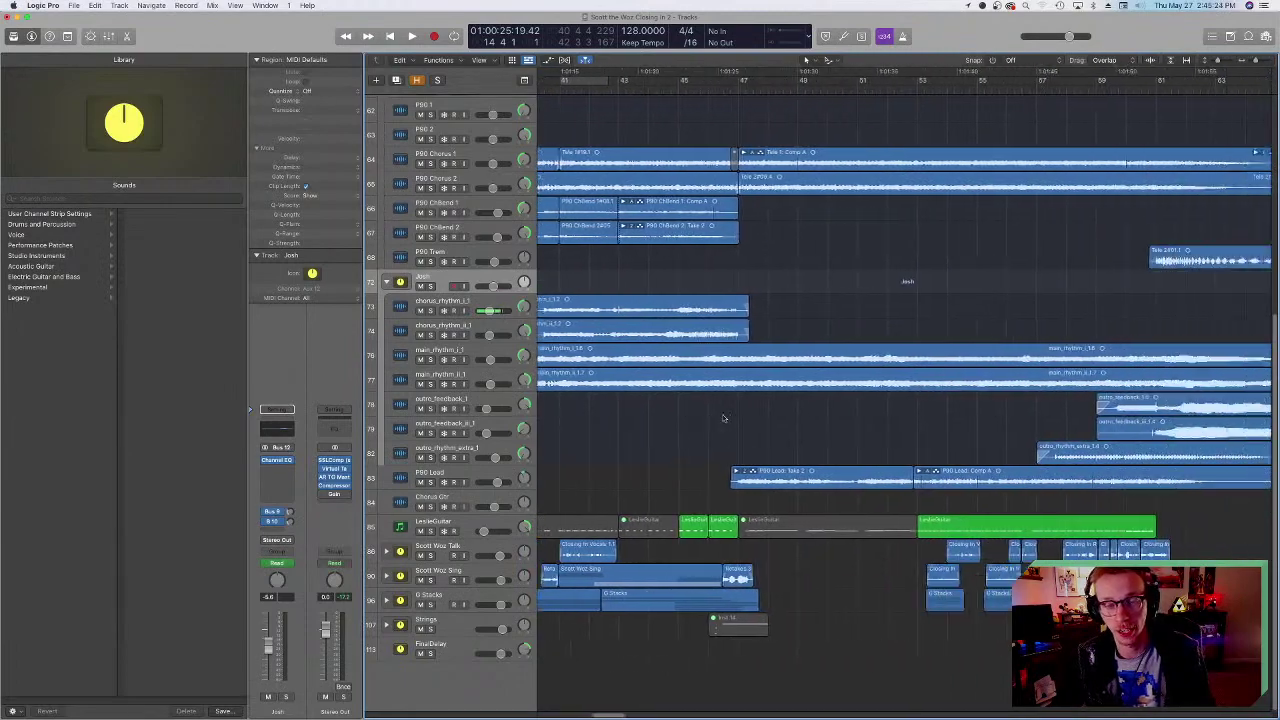
{"action": "scroll", "coordinate": [724, 418], "scroll_direction": "left", "scroll_amount": 14}
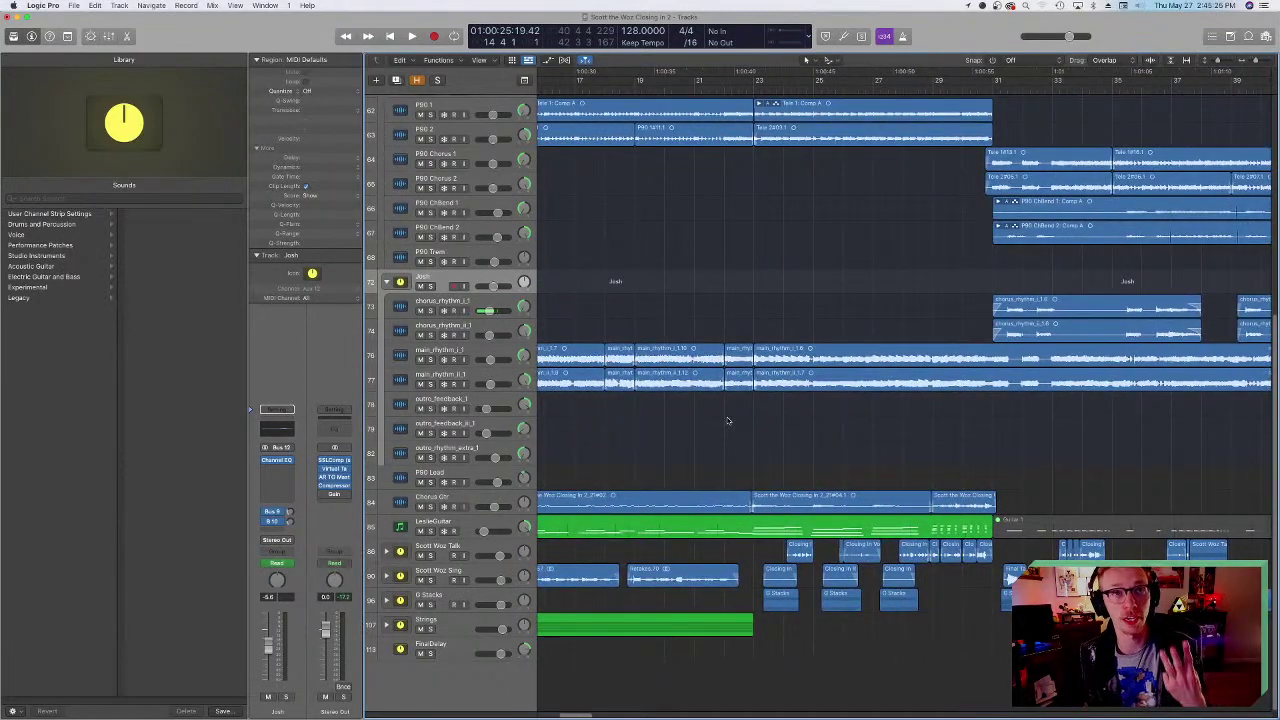
{"action": "scroll", "coordinate": [624, 264], "scroll_direction": "up", "scroll_amount": 1}
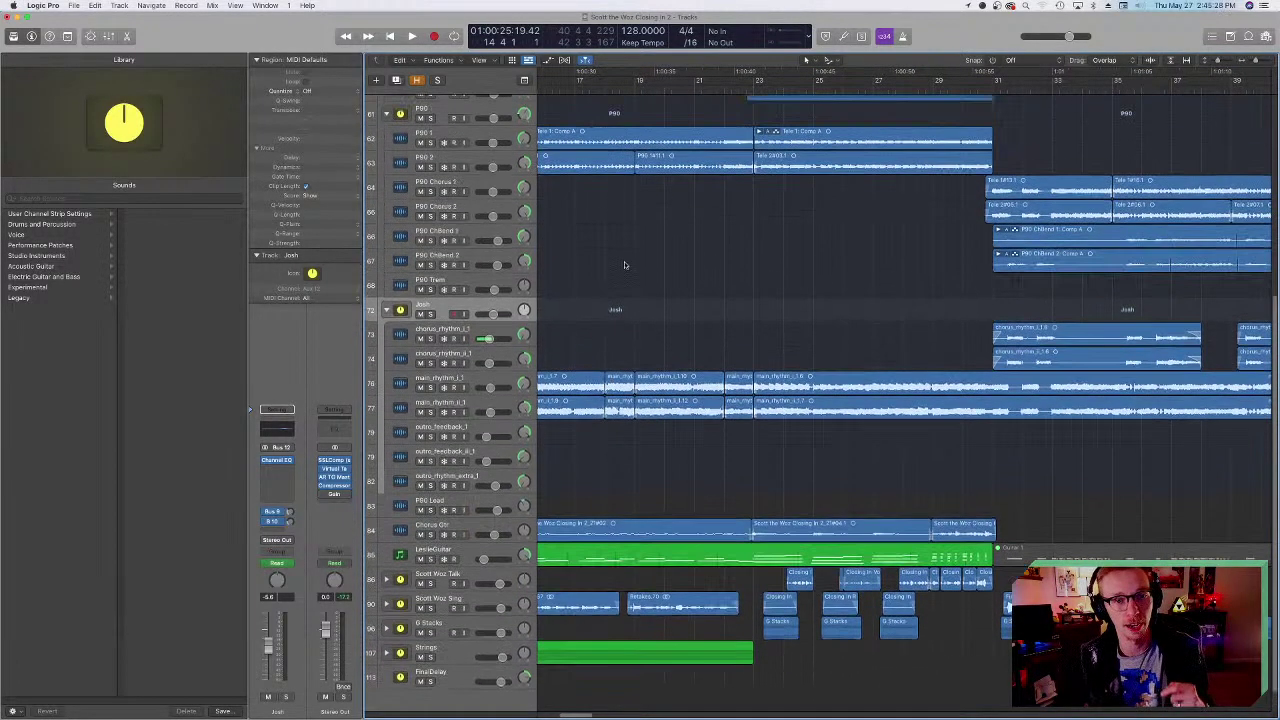
{"action": "scroll", "coordinate": [624, 264], "scroll_direction": "up", "scroll_amount": 1}
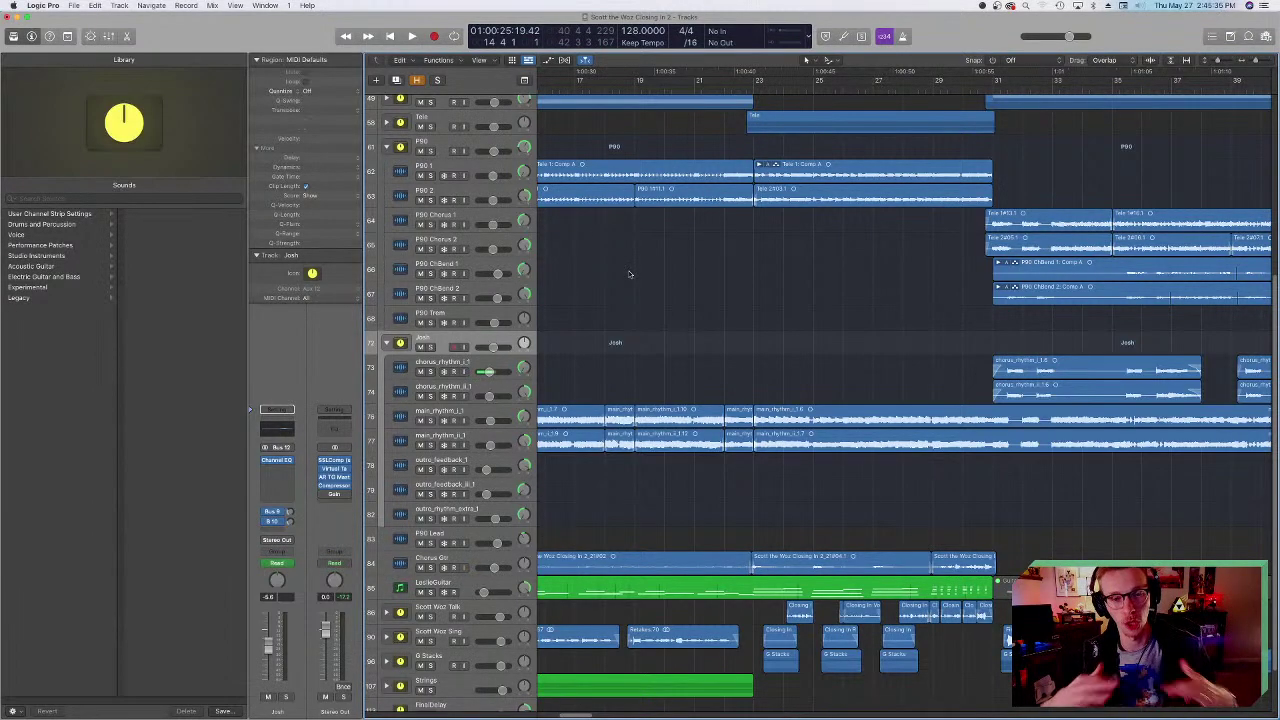
{"action": "scroll", "coordinate": [651, 286], "scroll_direction": "left", "scroll_amount": 5}
{"action": "scroll", "coordinate": [673, 308], "scroll_direction": "up", "scroll_amount": 7}
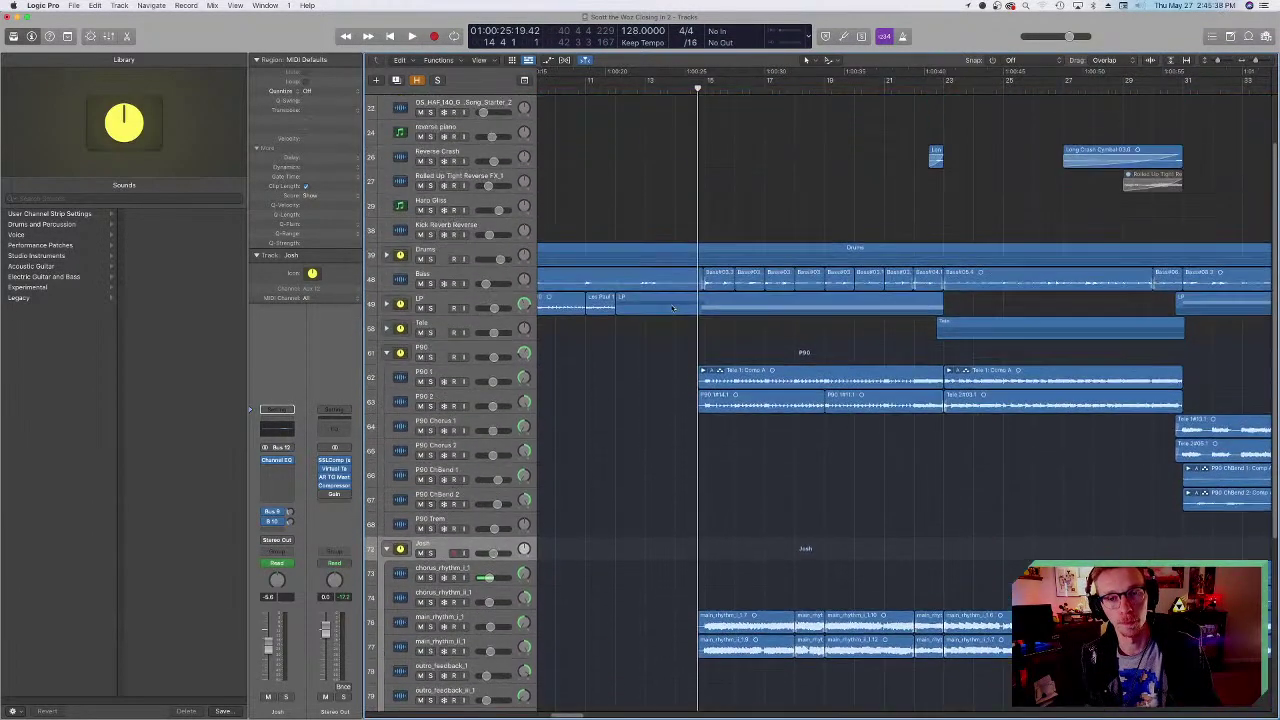
{"action": "scroll", "coordinate": [566, 394], "scroll_direction": "right", "scroll_amount": 5}
{"action": "scroll", "coordinate": [605, 405], "scroll_direction": "left", "scroll_amount": 4}
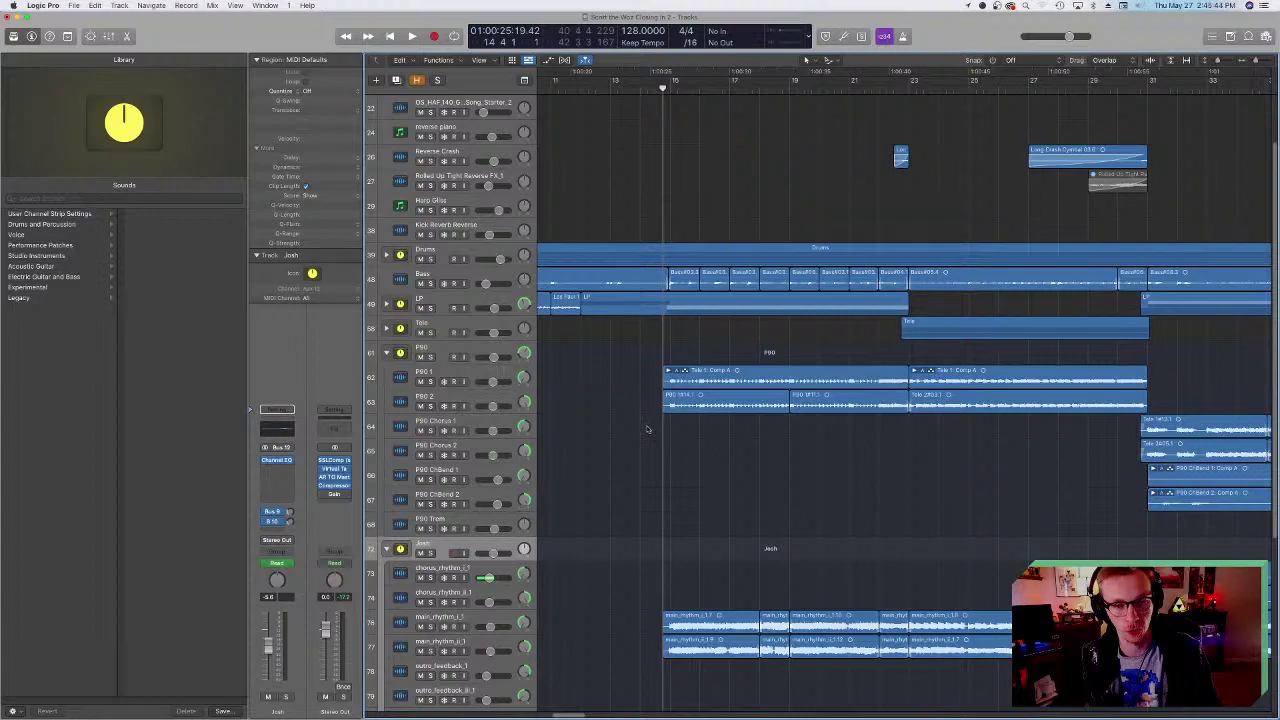
- Switch to Preview to view the studio photo IMG_2374.HEIC and move its window clear of the webcam area
{"action": "scroll", "coordinate": [622, 560], "scroll_direction": "down", "scroll_amount": 4}
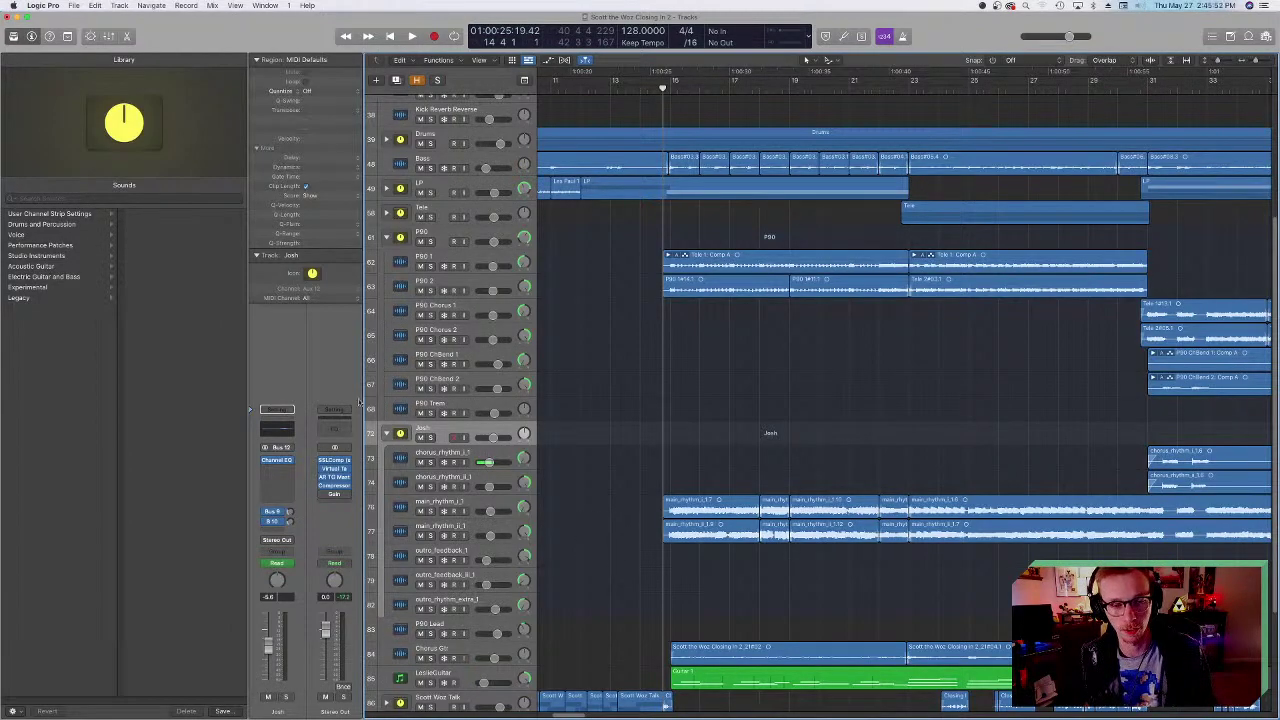
{"action": "scroll", "coordinate": [656, 367], "scroll_direction": "up", "scroll_amount": 3}
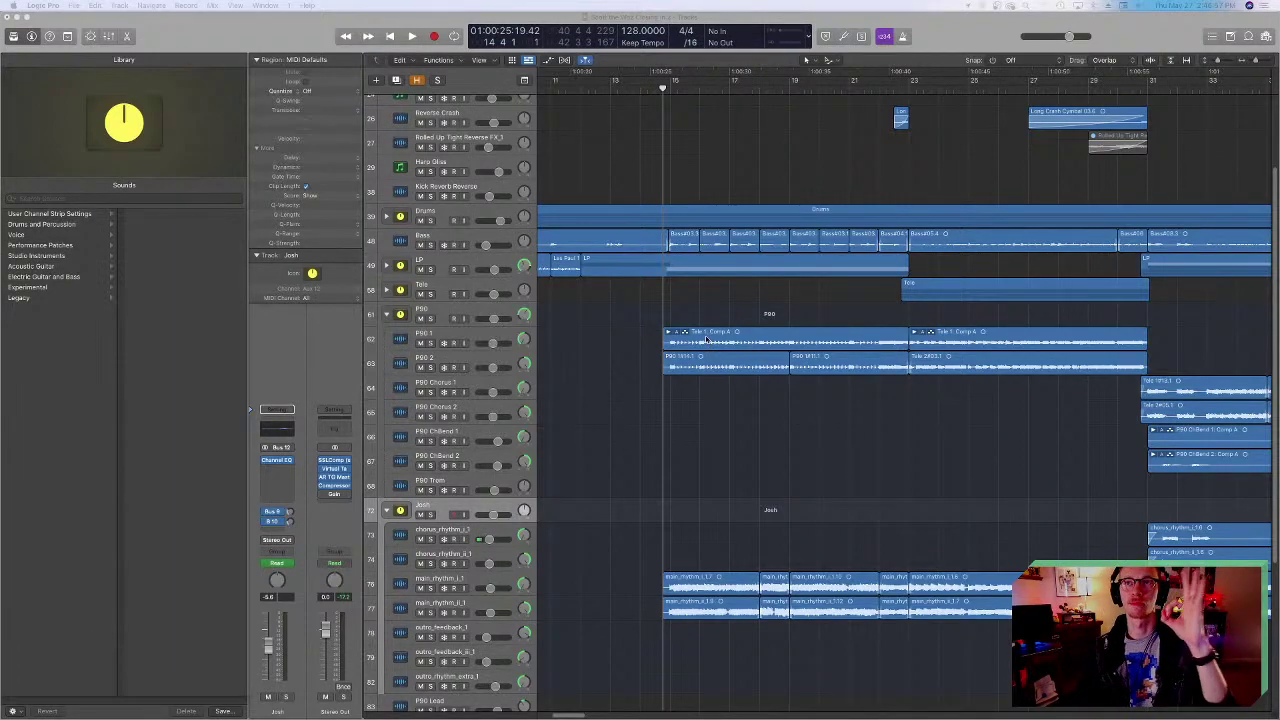
{"action": "mouse_move", "coordinate": [589, 705]}
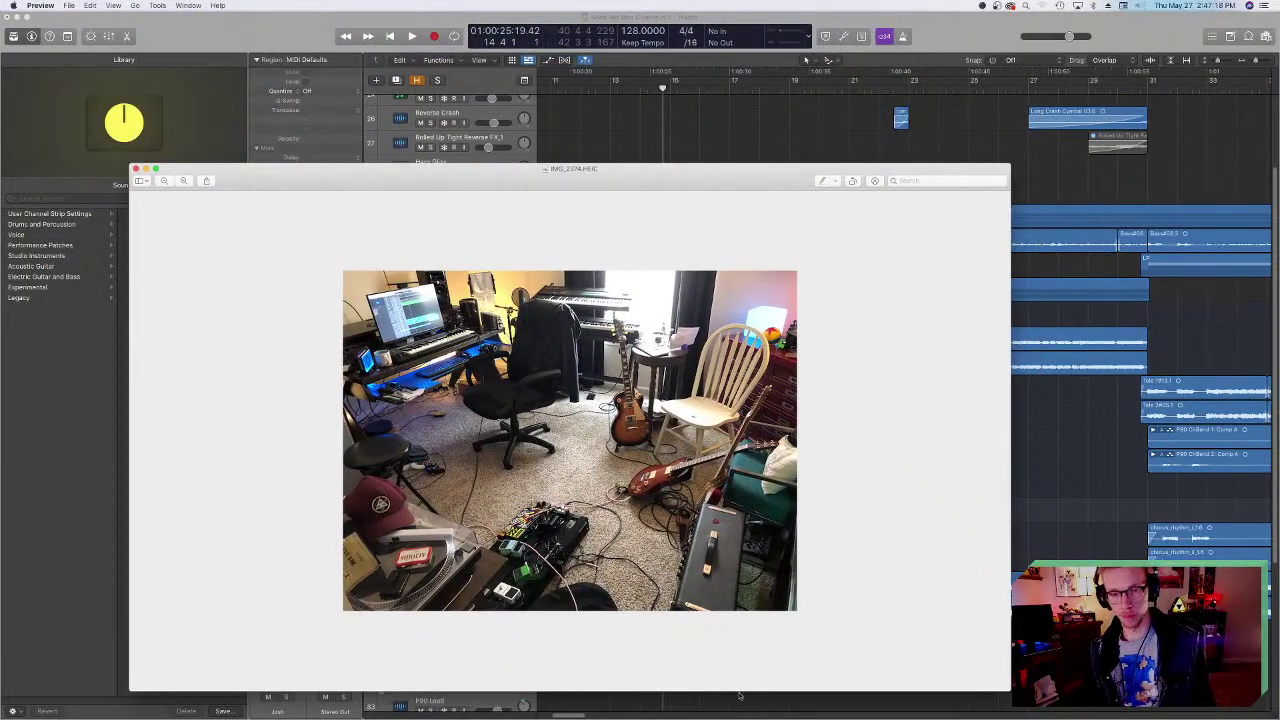
{"action": "left_click_drag", "start_coordinate": [672, 510], "coordinate": [840, 670]}
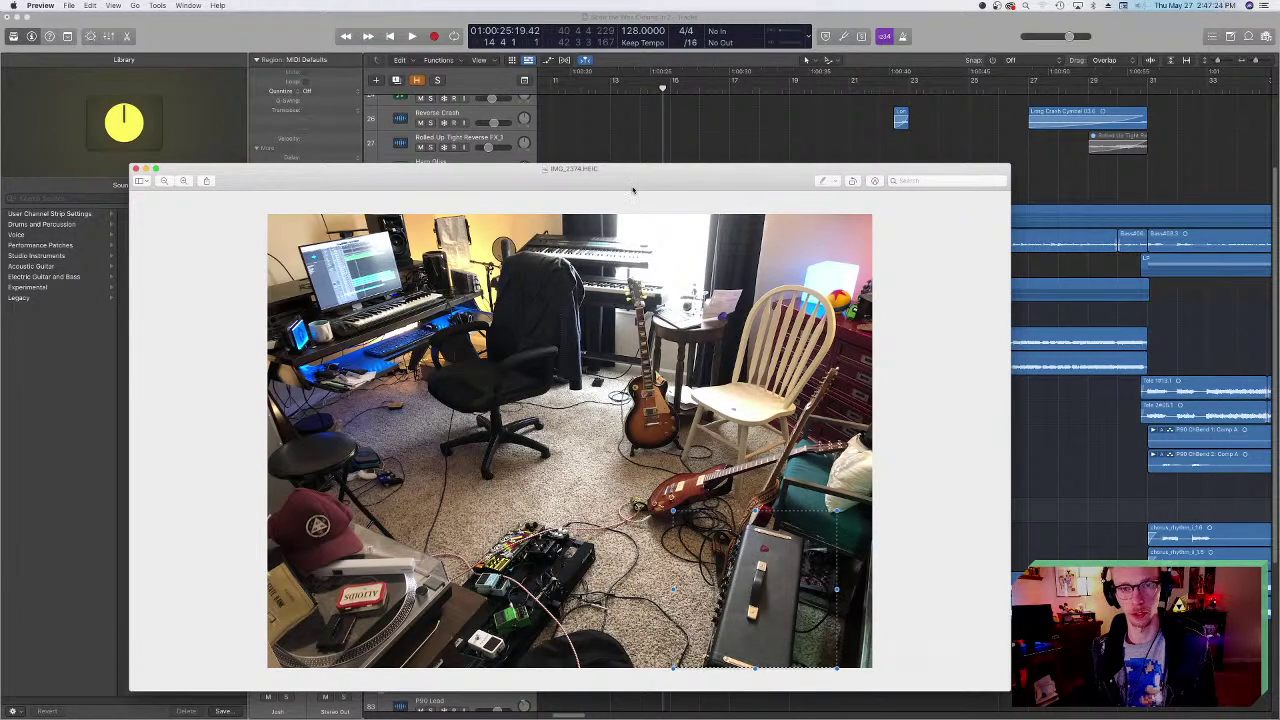
{"action": "left_click_drag", "start_coordinate": [757, 591], "coordinate": [673, 476]}
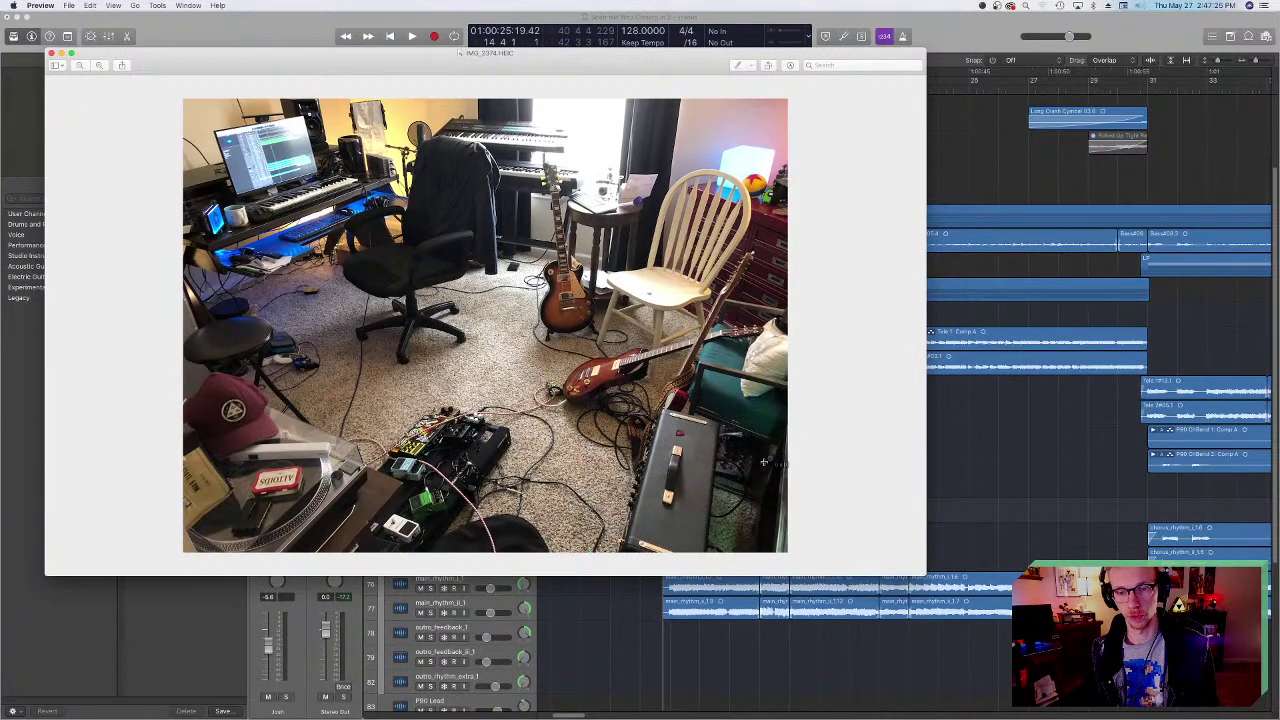
- Examine the guitars, pedalboard and amplifier up close in the photo, fit the whole image again, and quit Preview
{"action": "key", "text": "super+plus"}
{"action": "scroll", "coordinate": [482, 320], "scroll_direction": "down", "scroll_amount": 5}
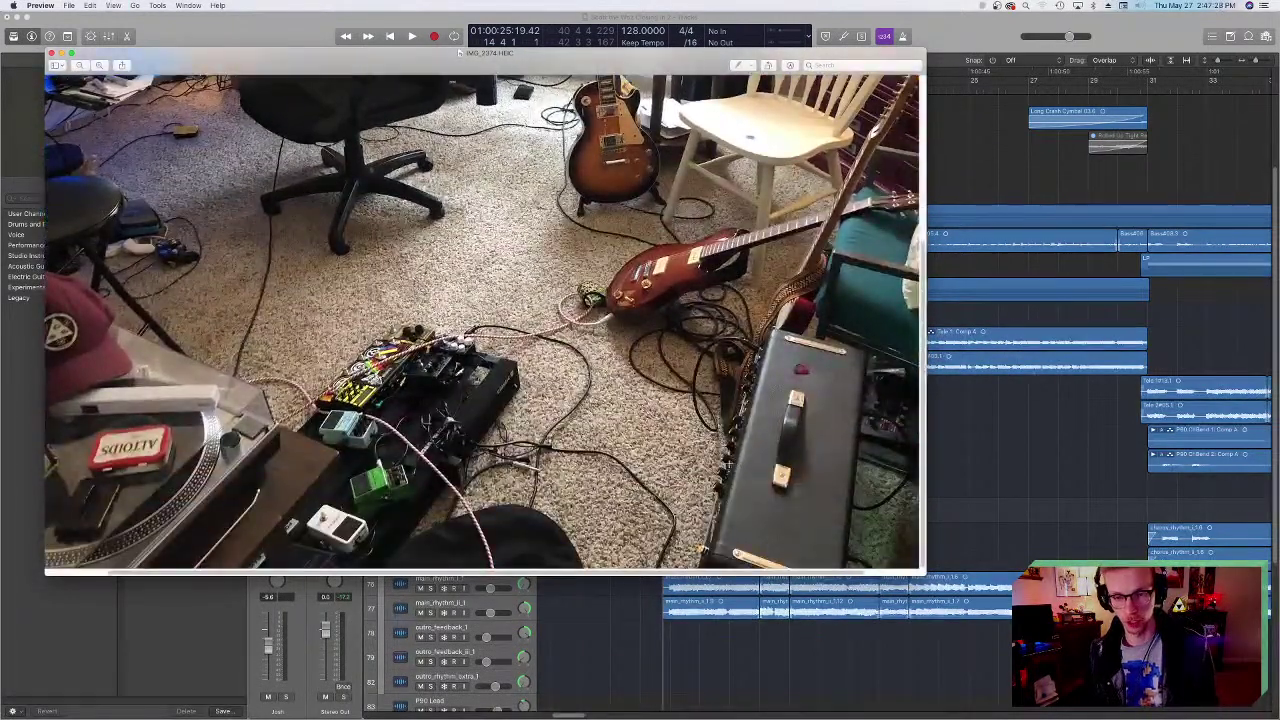
{"action": "scroll", "coordinate": [482, 320], "scroll_direction": "right", "scroll_amount": 3}
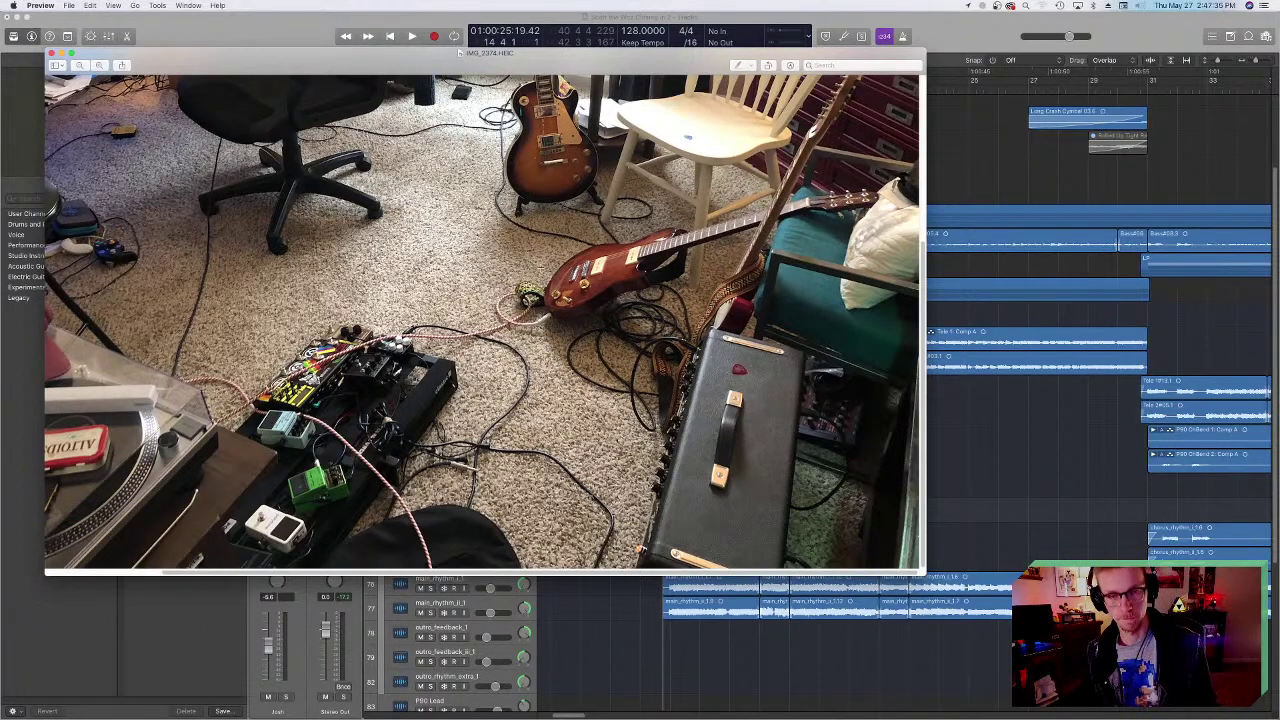
{"action": "key", "text": "super+9"}
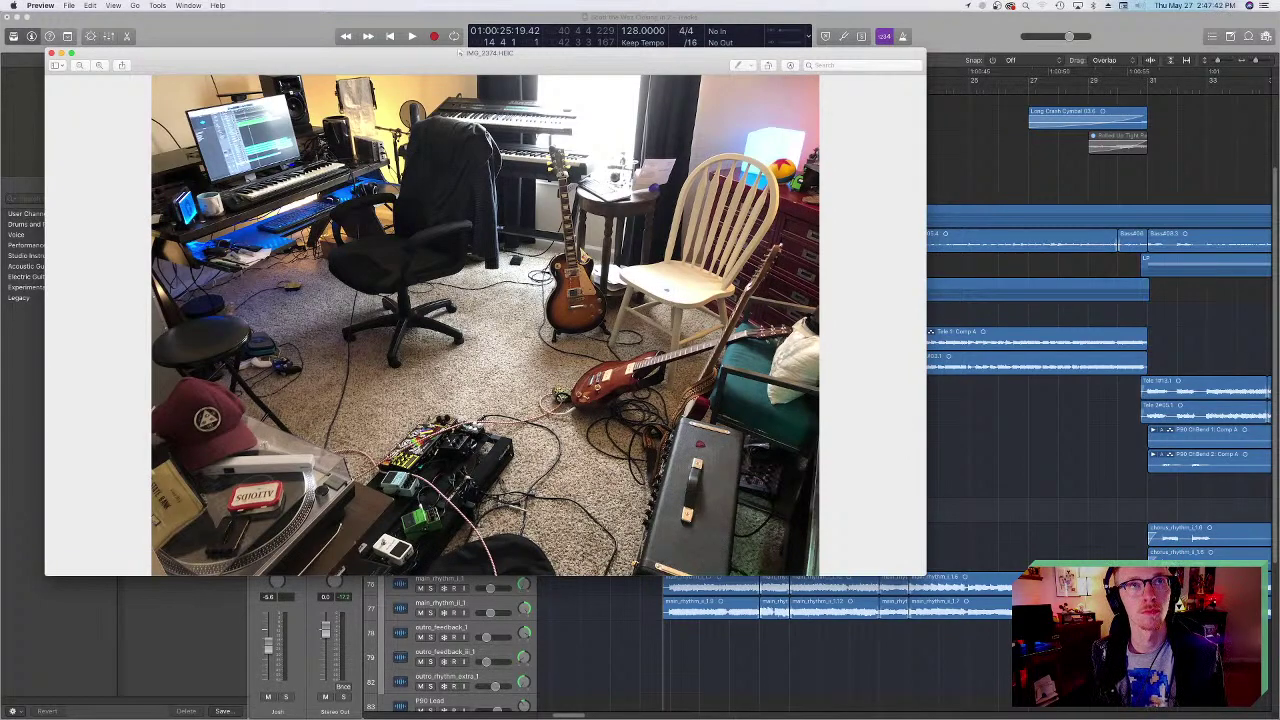
{"action": "key", "text": "super+q"}
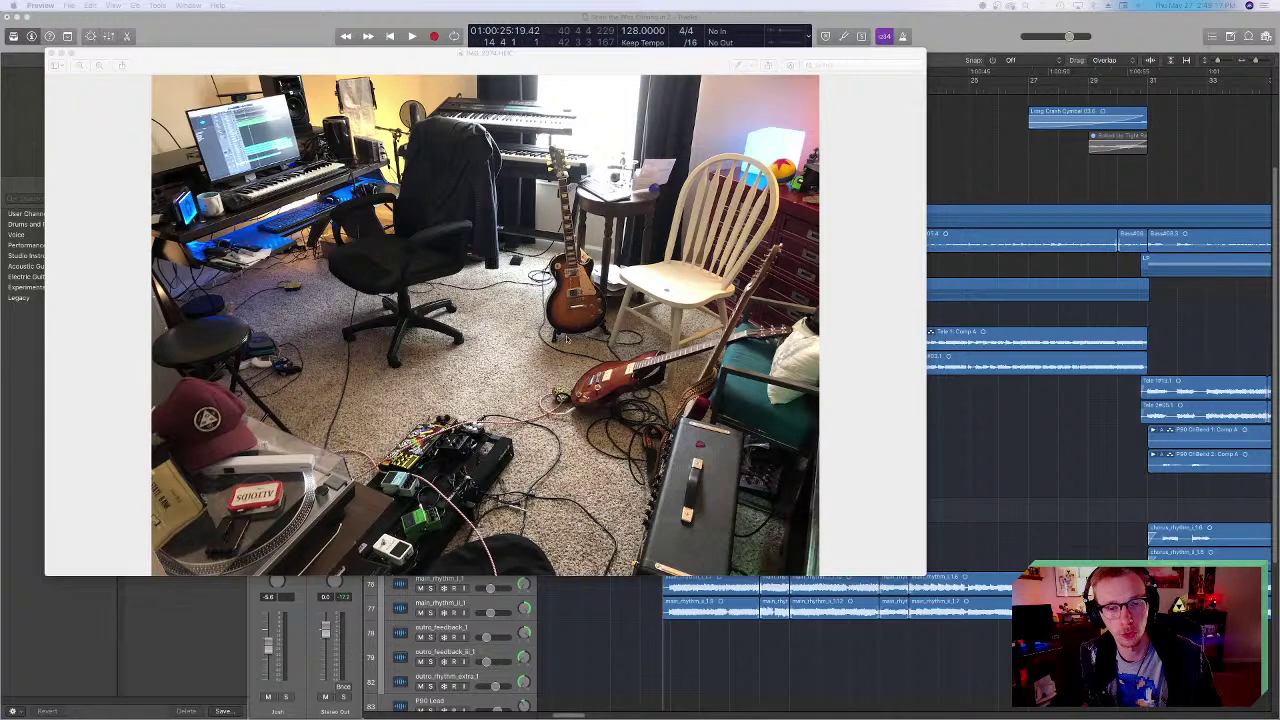
{"action": "key", "text": "super+q"}
- Collapse the P90 stack and expand the Tele stack, placing the playhead at bar 23 to view its two guitar regions
{"action": "scroll", "coordinate": [556, 446], "scroll_direction": "up", "scroll_amount": 2}
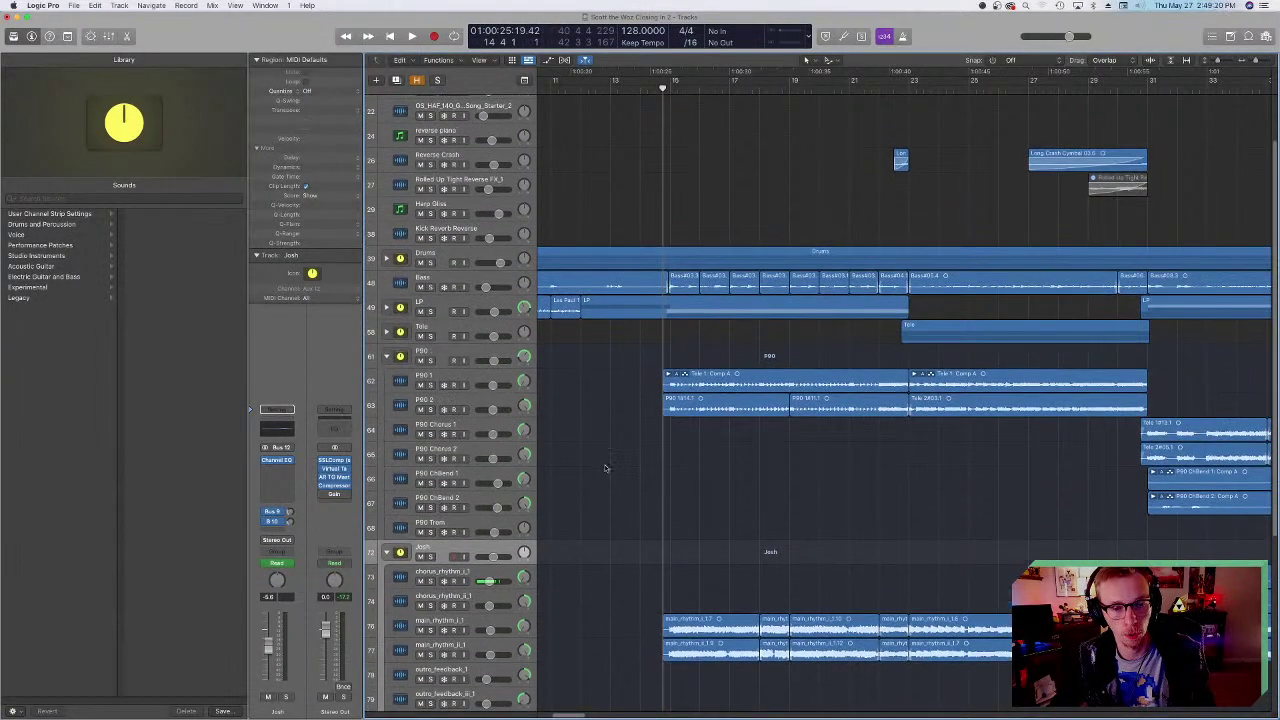
{"action": "left_click", "coordinate": [386, 334]}
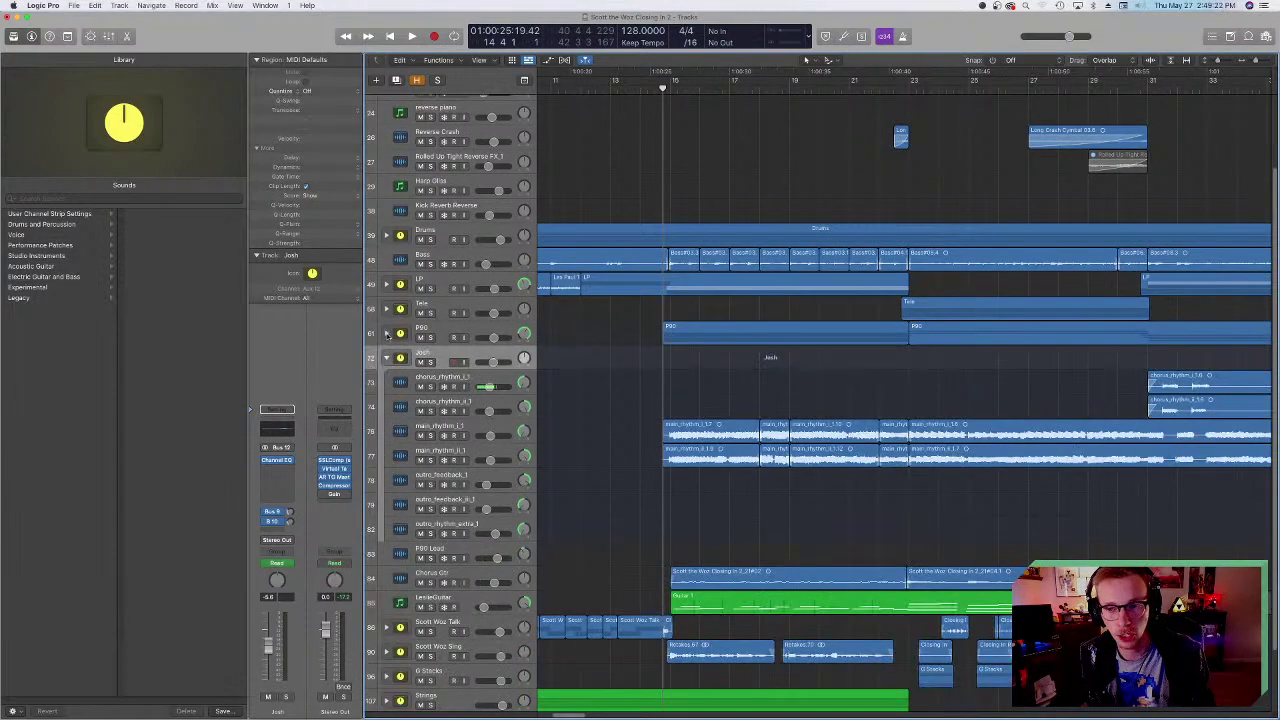
{"action": "left_click", "coordinate": [386, 309]}
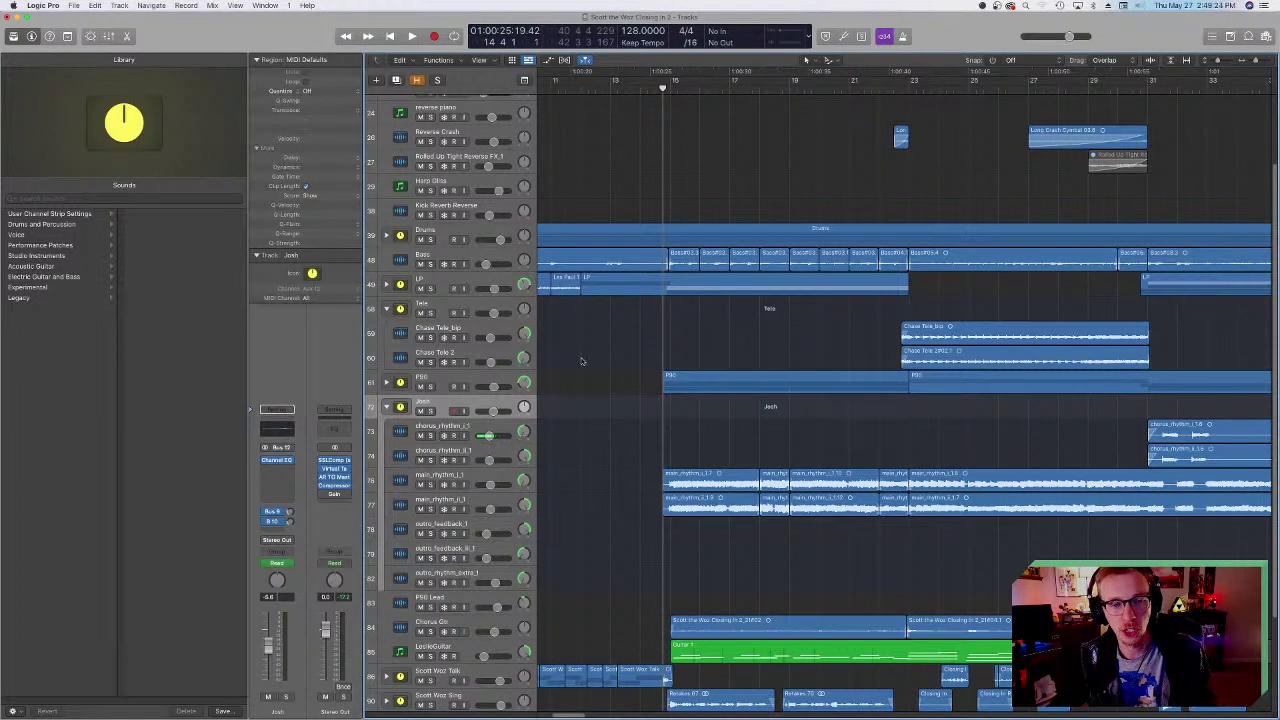
{"action": "scroll", "coordinate": [581, 361], "scroll_direction": "right", "scroll_amount": 10}
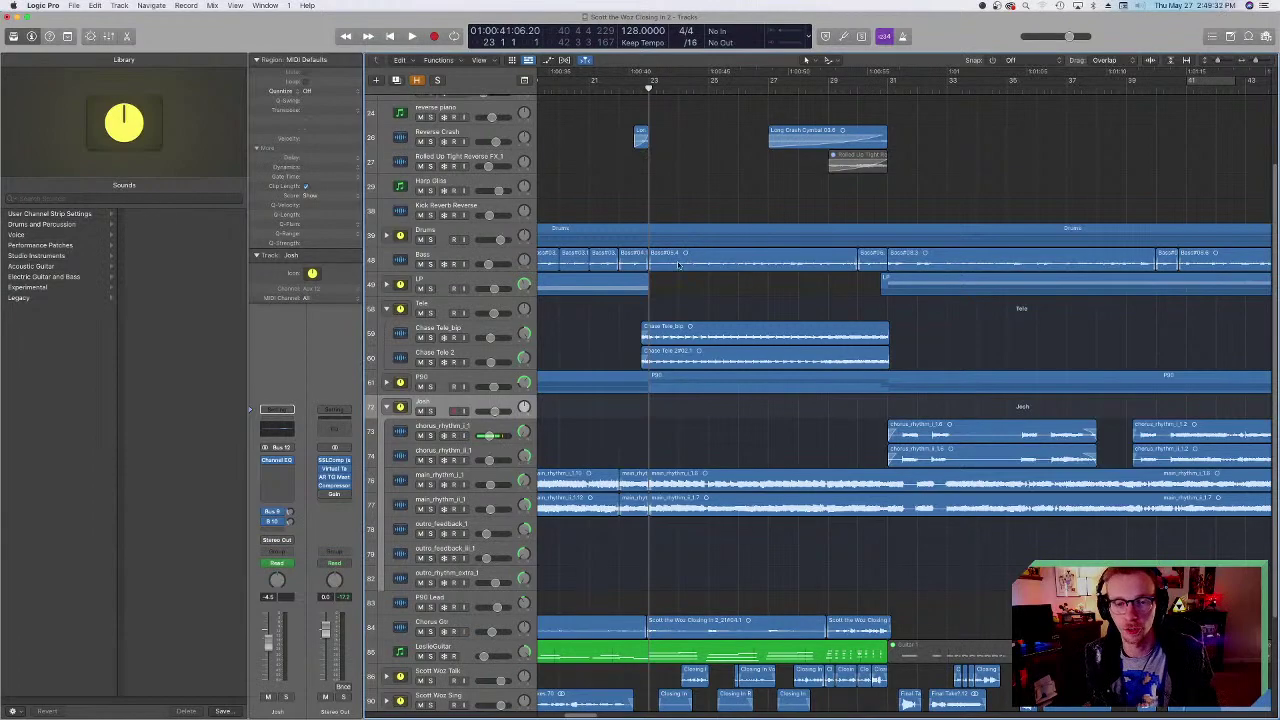
{"action": "scroll", "coordinate": [686, 341], "scroll_direction": "right", "scroll_amount": 3}
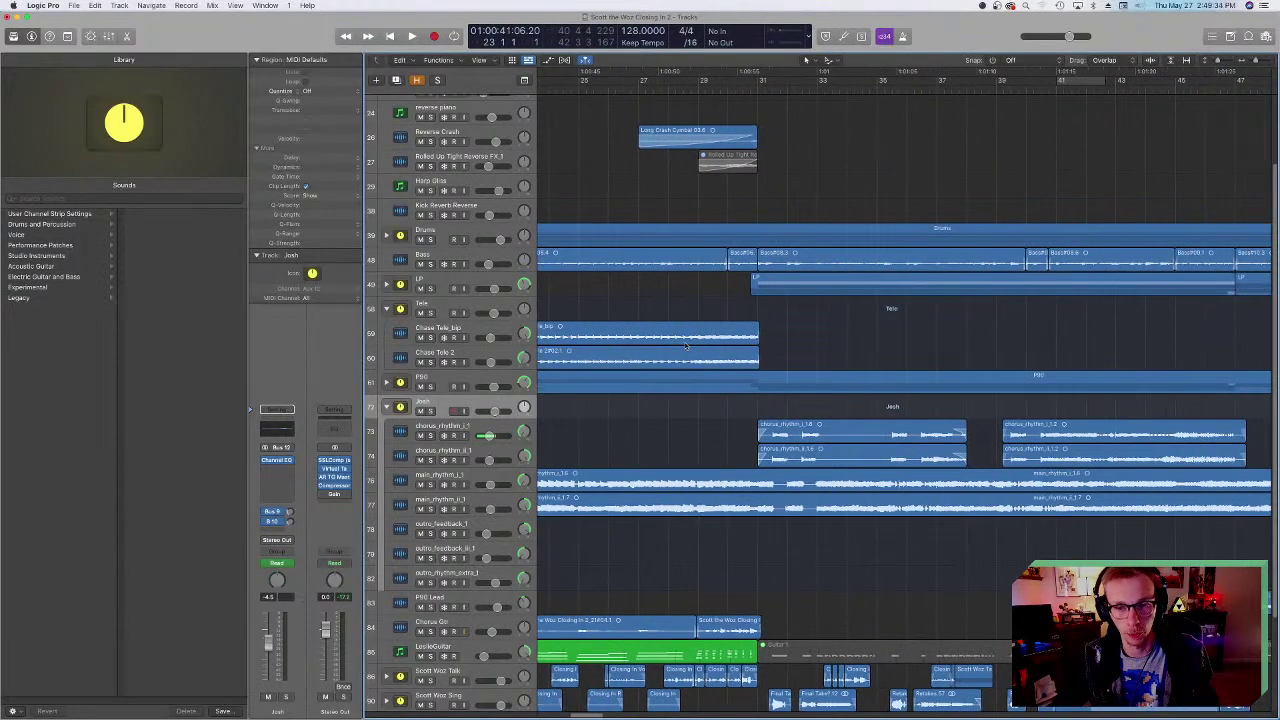
{"action": "scroll", "coordinate": [686, 341], "scroll_direction": "left", "scroll_amount": 4}
{"action": "scroll", "coordinate": [686, 341], "scroll_direction": "left", "scroll_amount": 3}
{"action": "scroll", "coordinate": [686, 343], "scroll_direction": "right", "scroll_amount": 4}
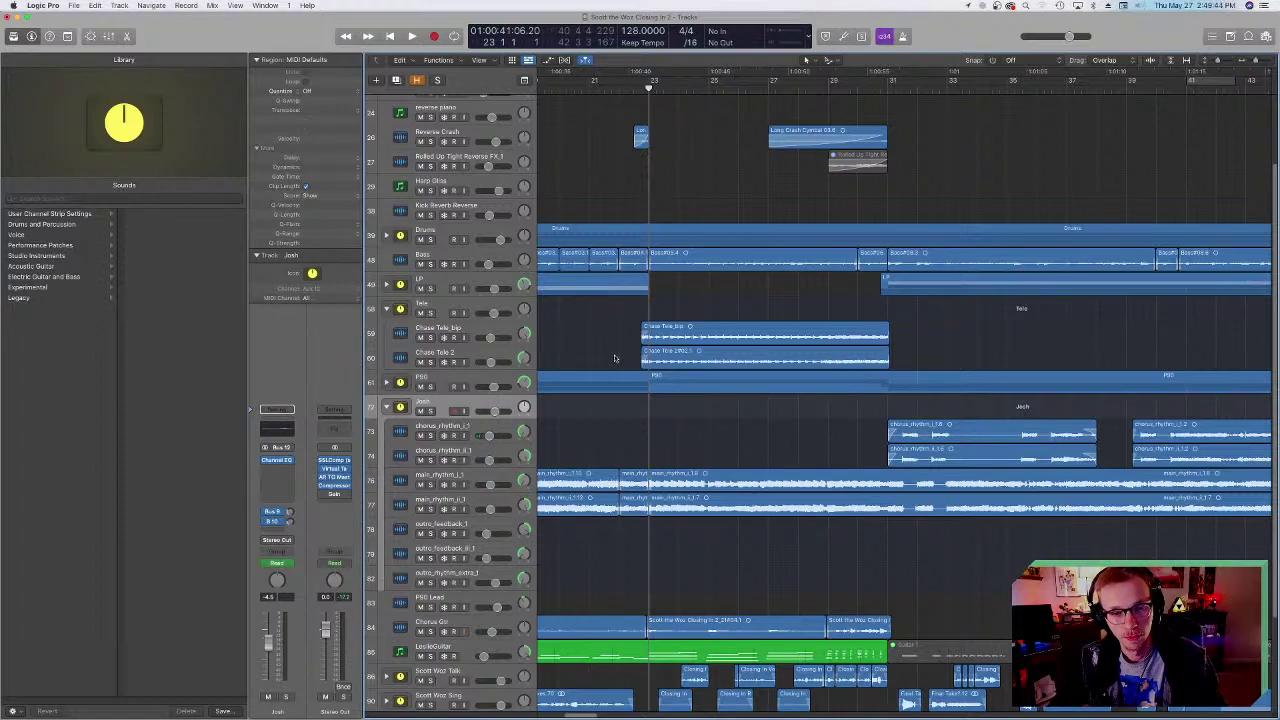
- Select the first guitar track inside the Tele stack and check its SSL Channel plug-in
{"action": "left_click", "coordinate": [432, 340]}
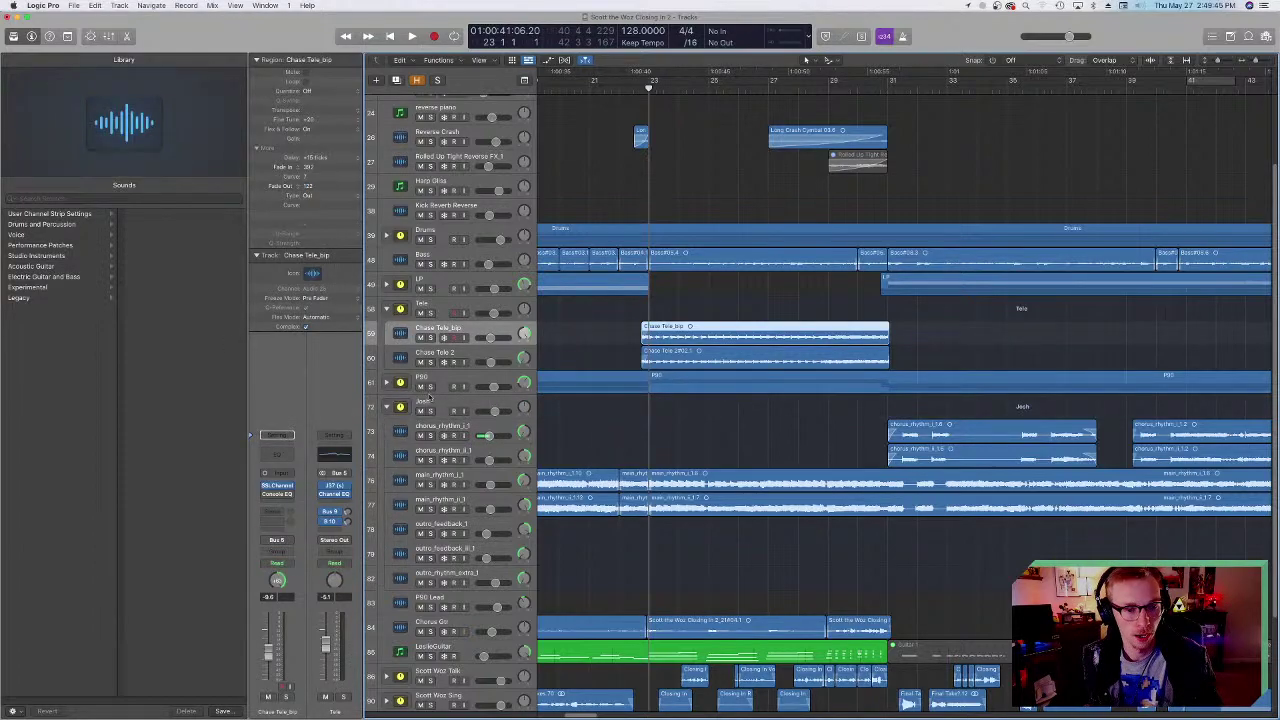
{"action": "left_click", "coordinate": [276, 487]}
{"action": "left_click", "coordinate": [398, 142]}
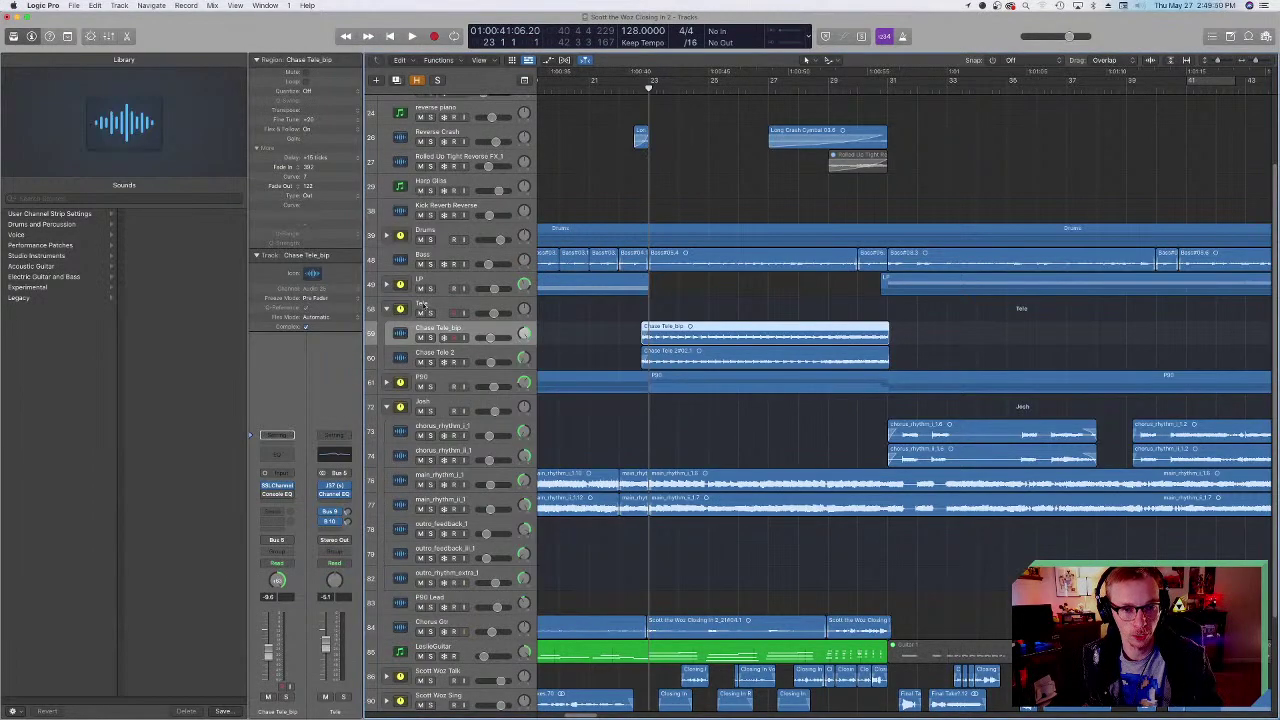
{"action": "left_click", "coordinate": [423, 304]}
{"action": "left_click", "coordinate": [398, 337]}
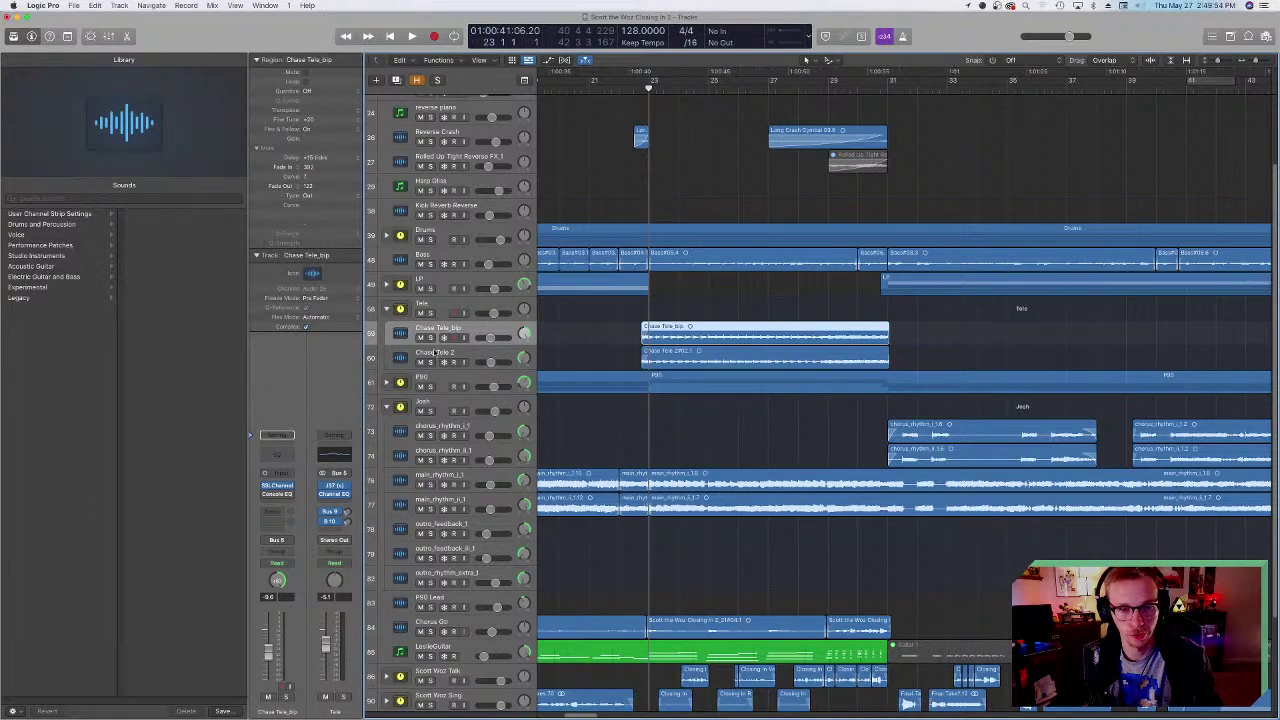
- Solo both guitar tracks in the Tele stack with the playhead at bar 22 beat 4, and turn their solo off
{"action": "left_click", "coordinate": [414, 358], "text": "shift"}
{"action": "left_click", "coordinate": [431, 338]}
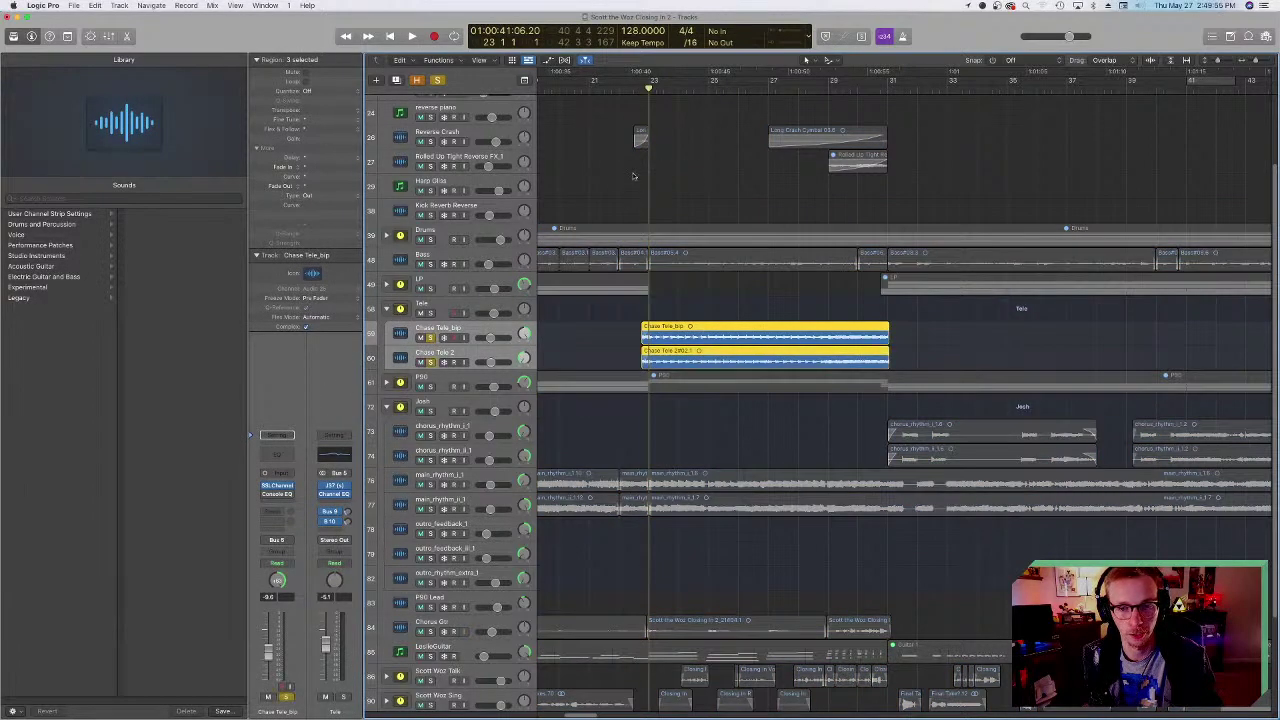
{"action": "key", "text": "comma"}
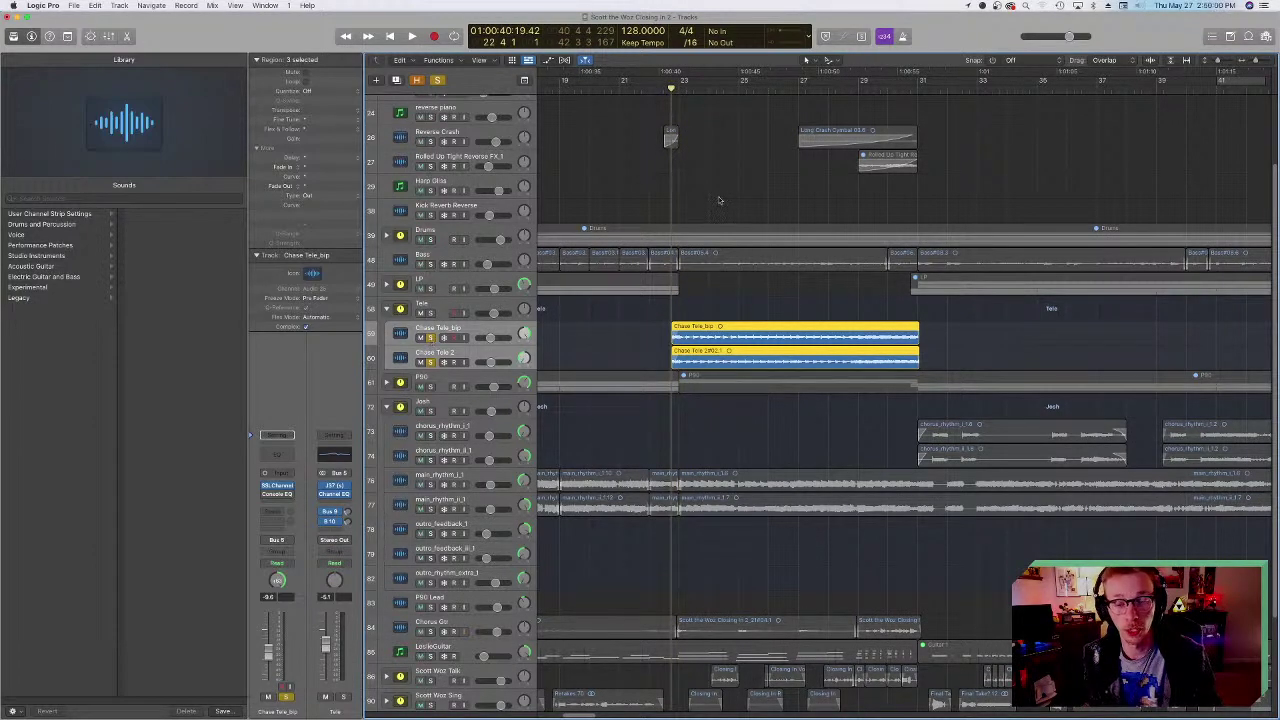
{"action": "scroll", "coordinate": [430, 338], "scroll_direction": "left", "scroll_amount": 10}
{"action": "left_click", "coordinate": [430, 338]}
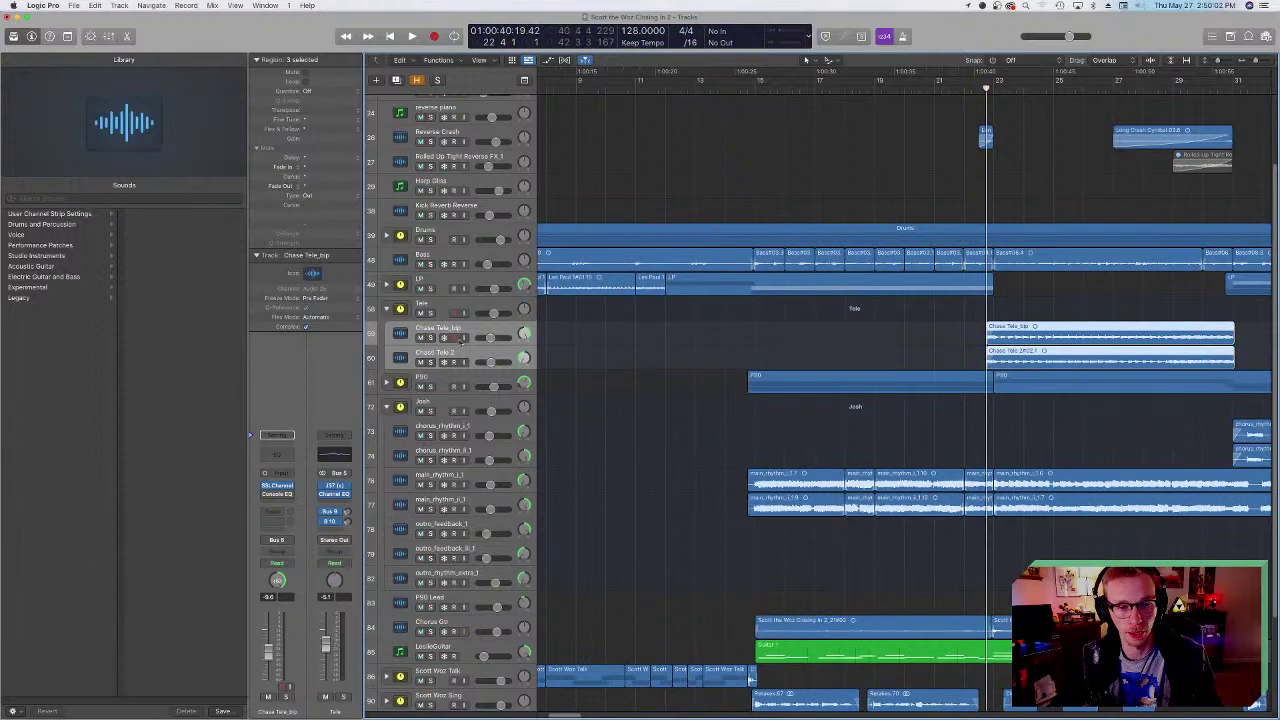
- Collapse the Tele stack and return the playhead to bar 14 beat 4
{"action": "scroll", "coordinate": [430, 338], "scroll_direction": "right", "scroll_amount": 10}
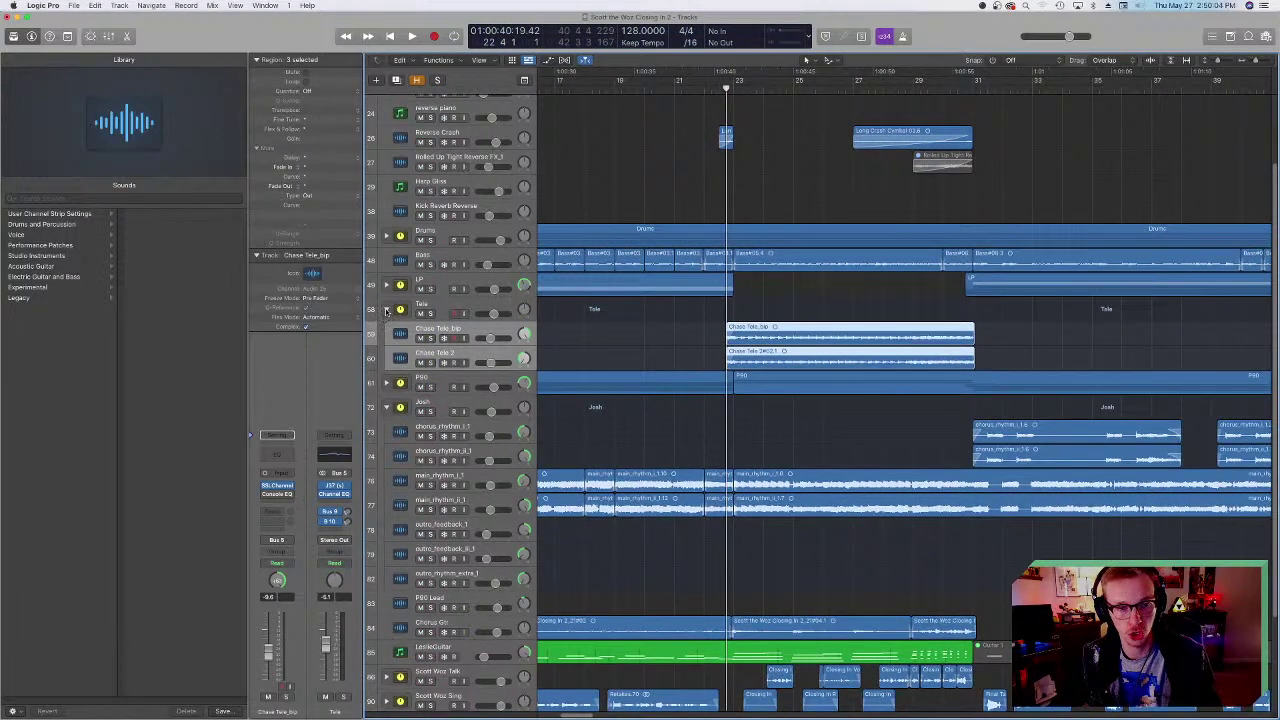
{"action": "left_click", "coordinate": [386, 311]}
{"action": "scroll", "coordinate": [386, 311], "scroll_direction": "left", "scroll_amount": 6}
{"action": "key", "text": "shift+comma"}
{"action": "scroll", "coordinate": [625, 316], "scroll_direction": "right", "scroll_amount": 3}
{"action": "scroll", "coordinate": [625, 316], "scroll_direction": "left", "scroll_amount": 3}
- Solo the LP stack and expand it with the Les Paul 1 track selected
{"action": "left_click", "coordinate": [386, 286]}
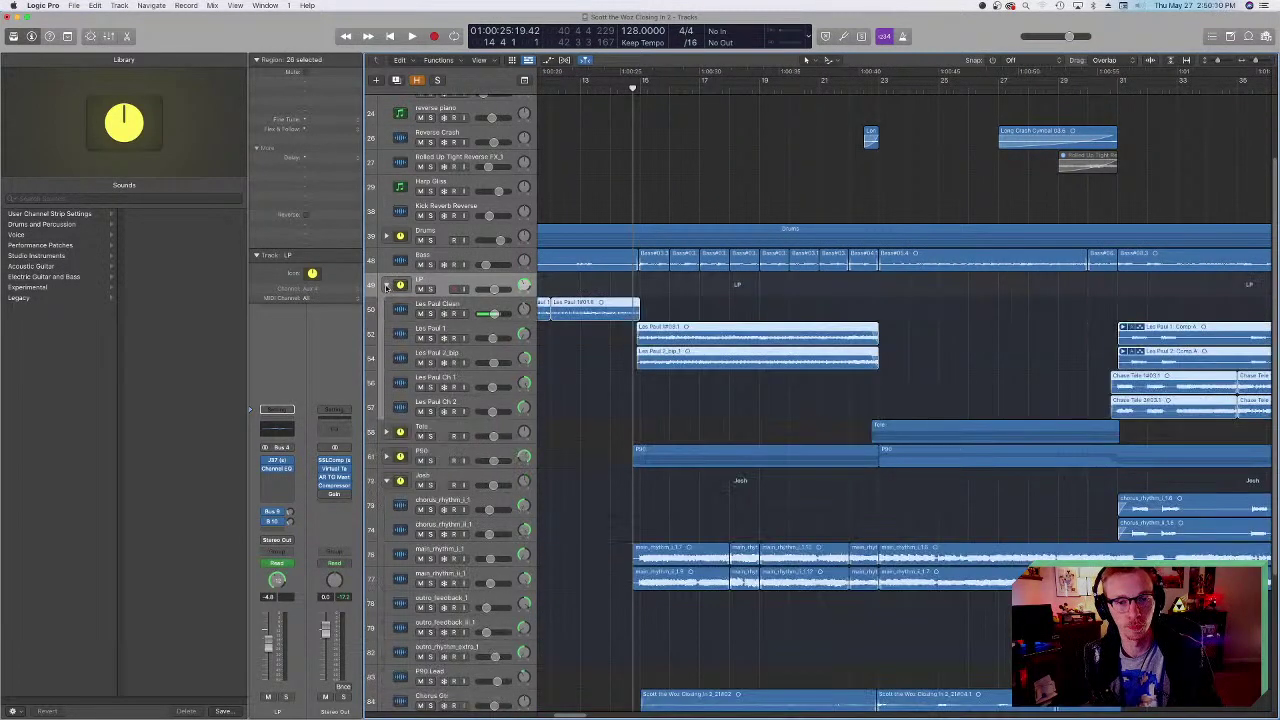
{"action": "left_click", "coordinate": [386, 286]}
{"action": "left_click", "coordinate": [424, 289]}
{"action": "scroll", "coordinate": [422, 300], "scroll_direction": "left", "scroll_amount": 2}
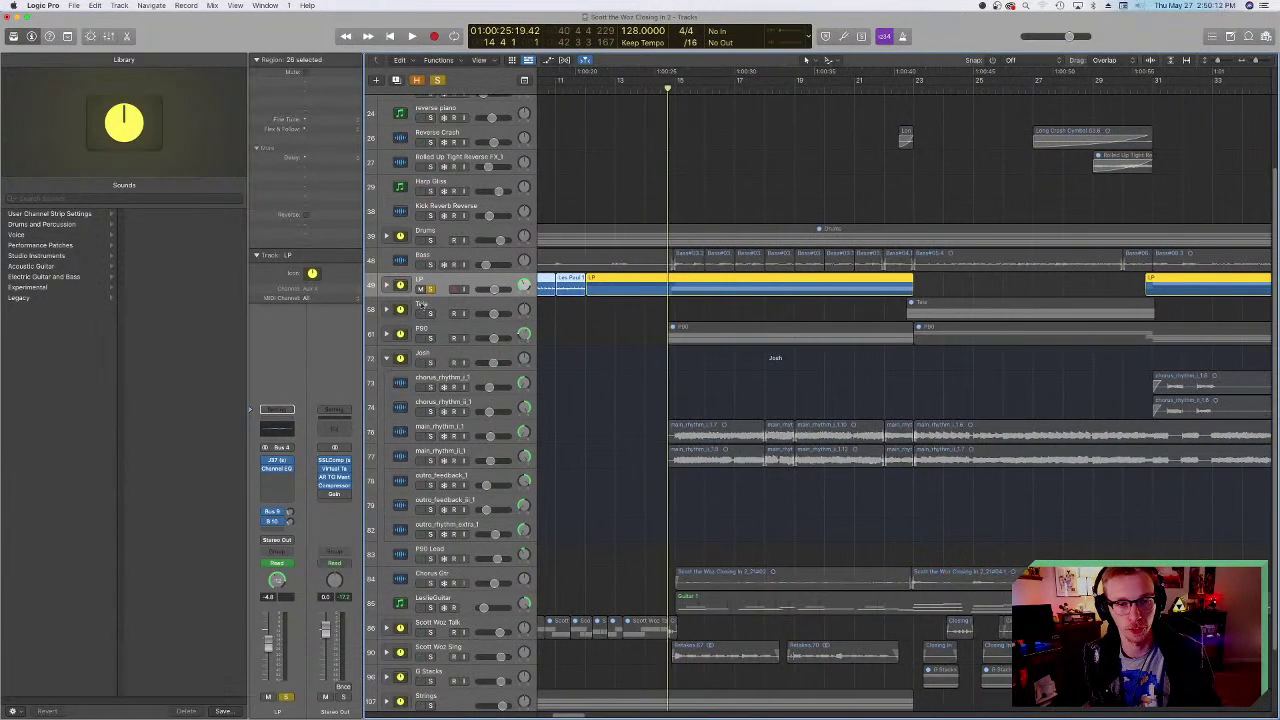
{"action": "left_click", "coordinate": [386, 286]}
{"action": "left_click", "coordinate": [395, 333]}
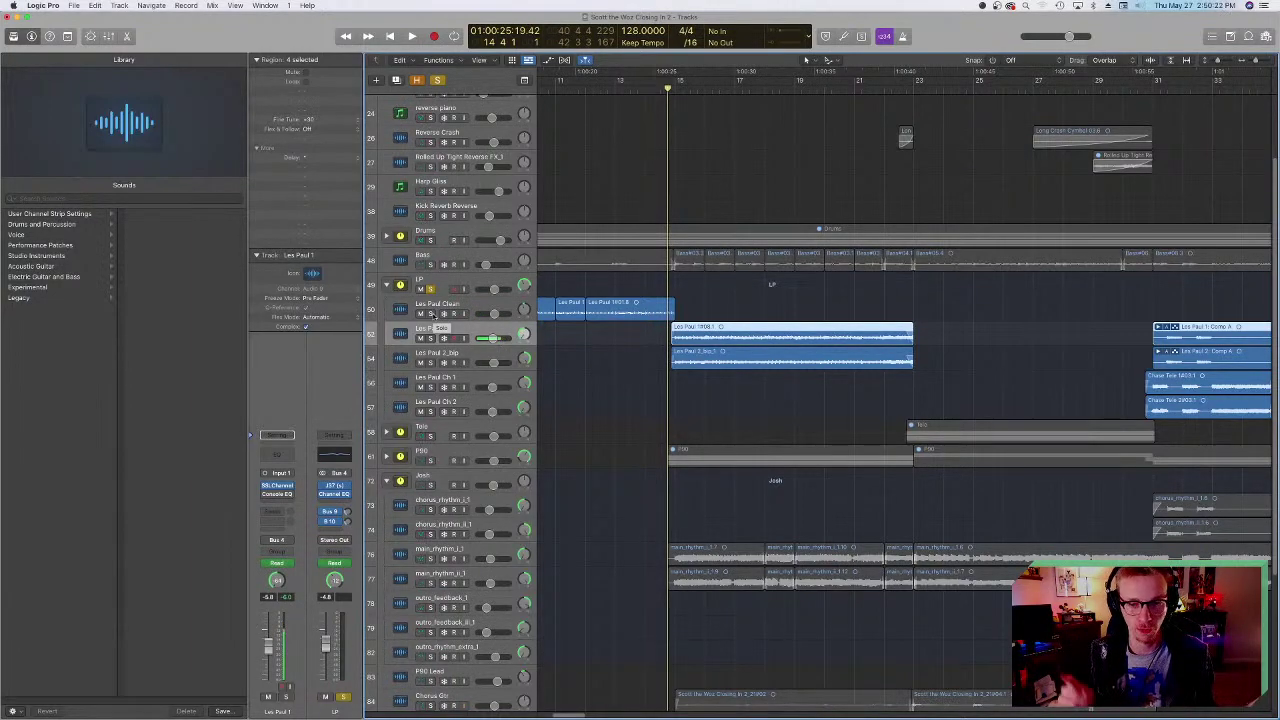
- Play the soloed Les Paul 1 and Les Paul 2_bip parts, stop playback, and switch off the LP solo
{"action": "scroll", "coordinate": [608, 366], "scroll_direction": "right", "scroll_amount": 5}
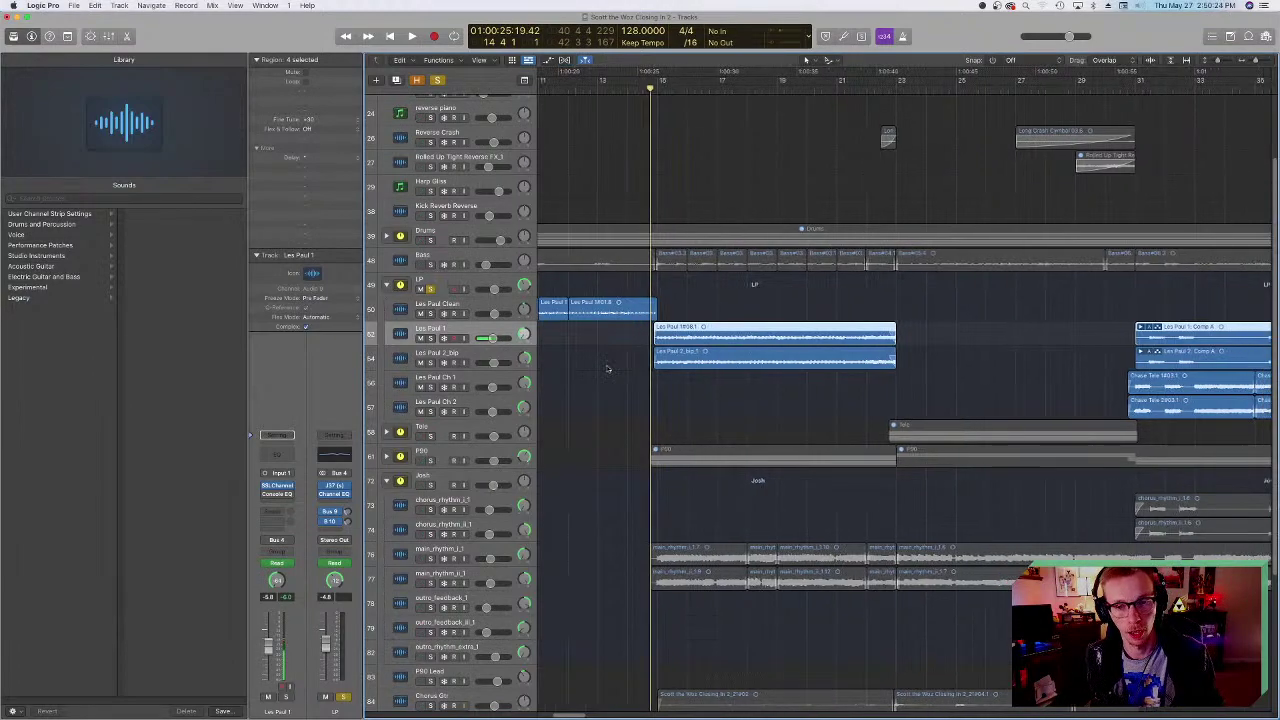
{"action": "scroll", "coordinate": [603, 374], "scroll_direction": "left", "scroll_amount": 2}
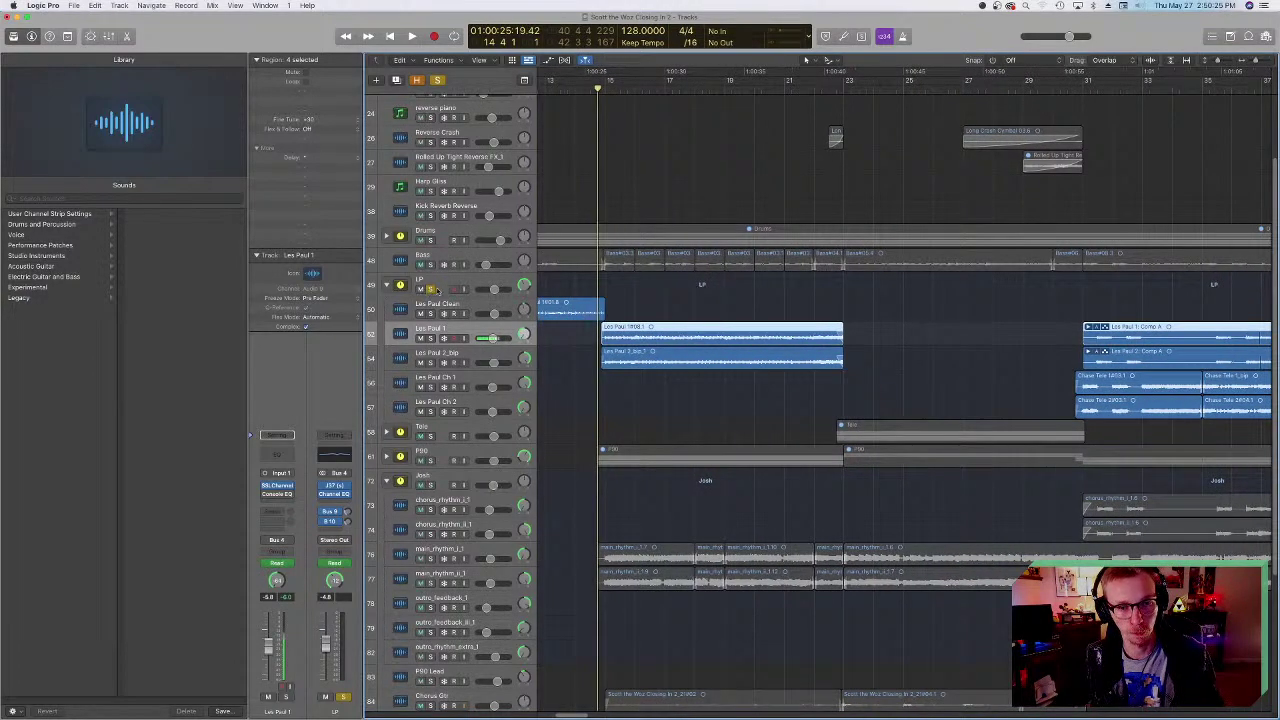
{"action": "key", "text": "space"}
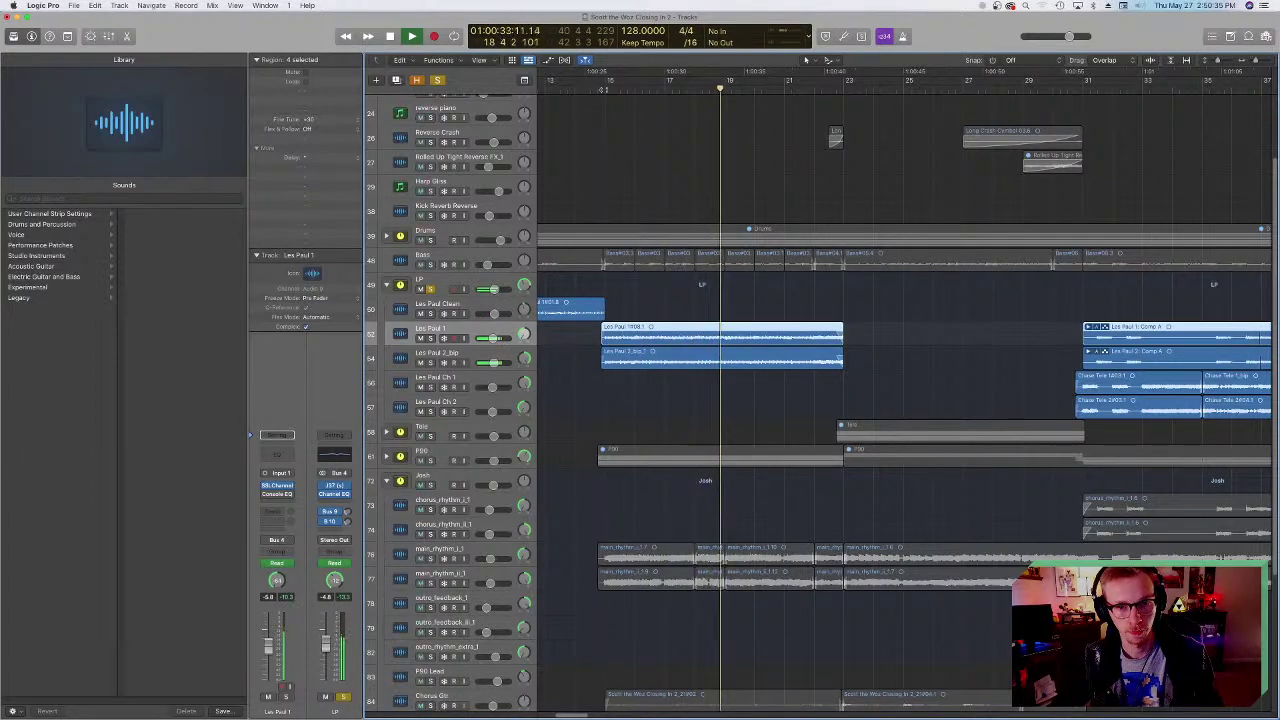
{"action": "key", "text": "space"}
{"action": "left_click", "coordinate": [431, 289]}
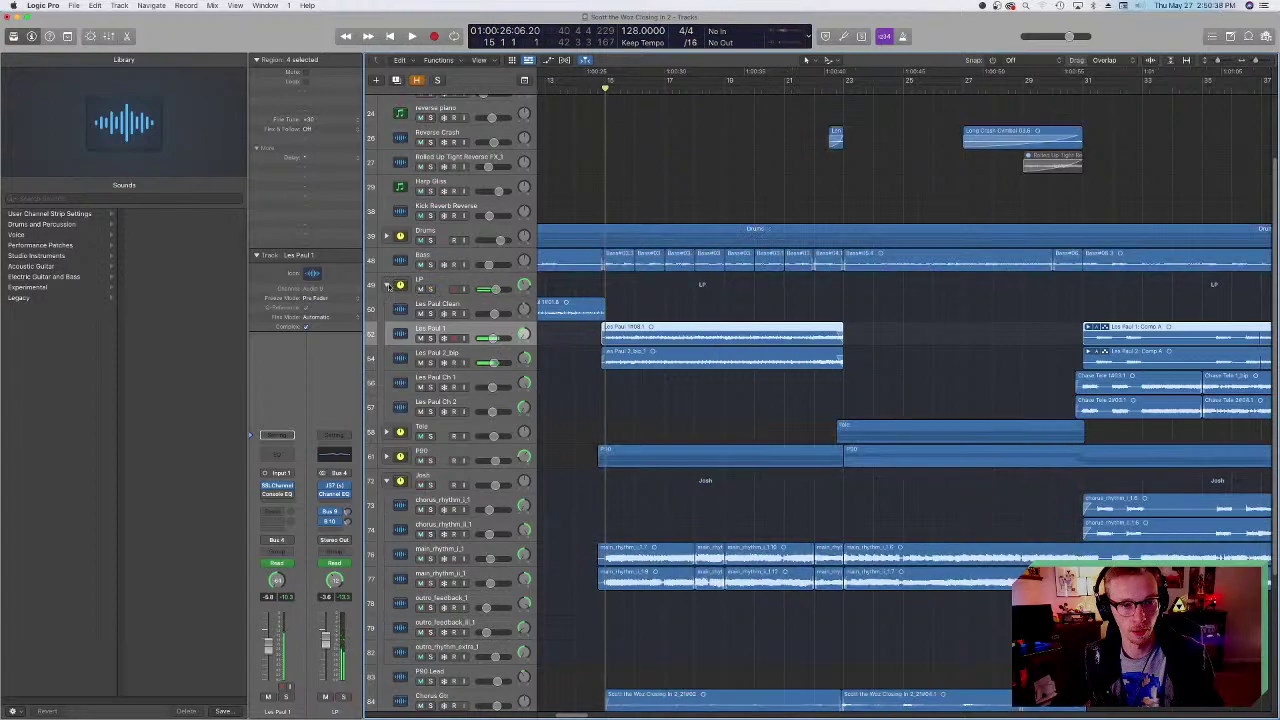
- Collapse the LP stack, and expand the P90 stack with all its regions deselected
{"action": "left_click", "coordinate": [386, 285]}
{"action": "left_click", "coordinate": [422, 331]}
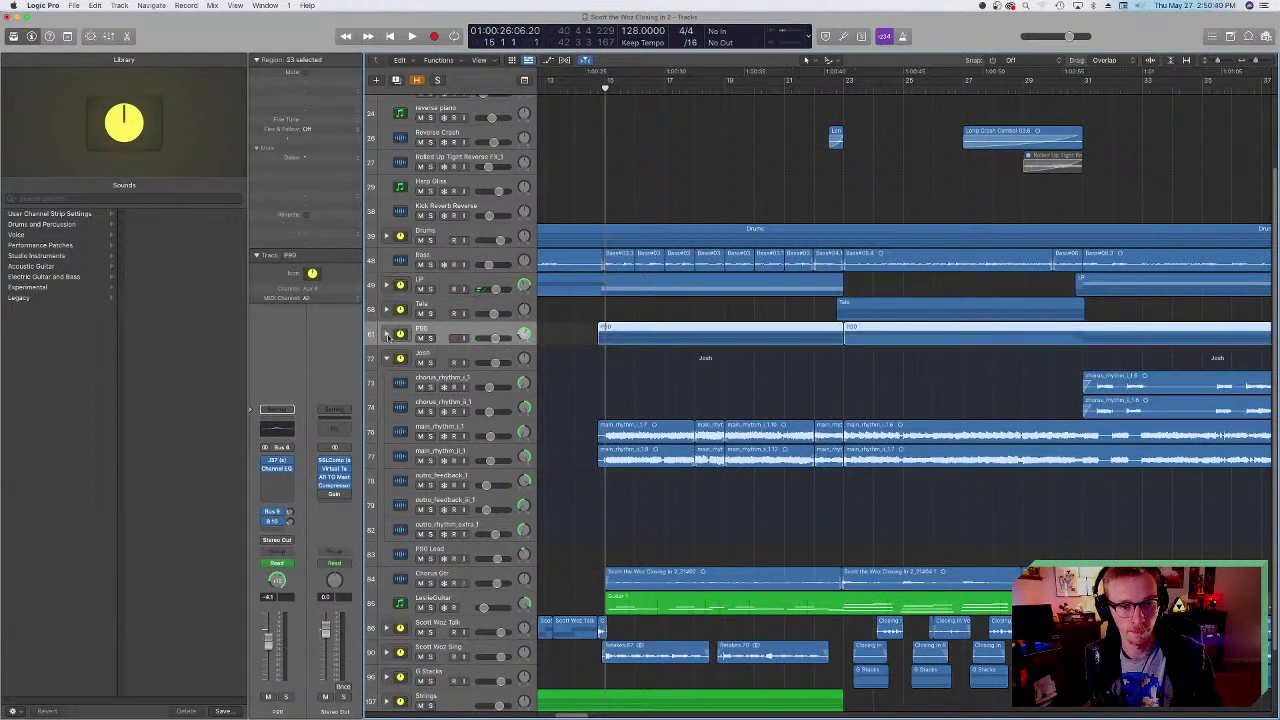
{"action": "left_click", "coordinate": [386, 335]}
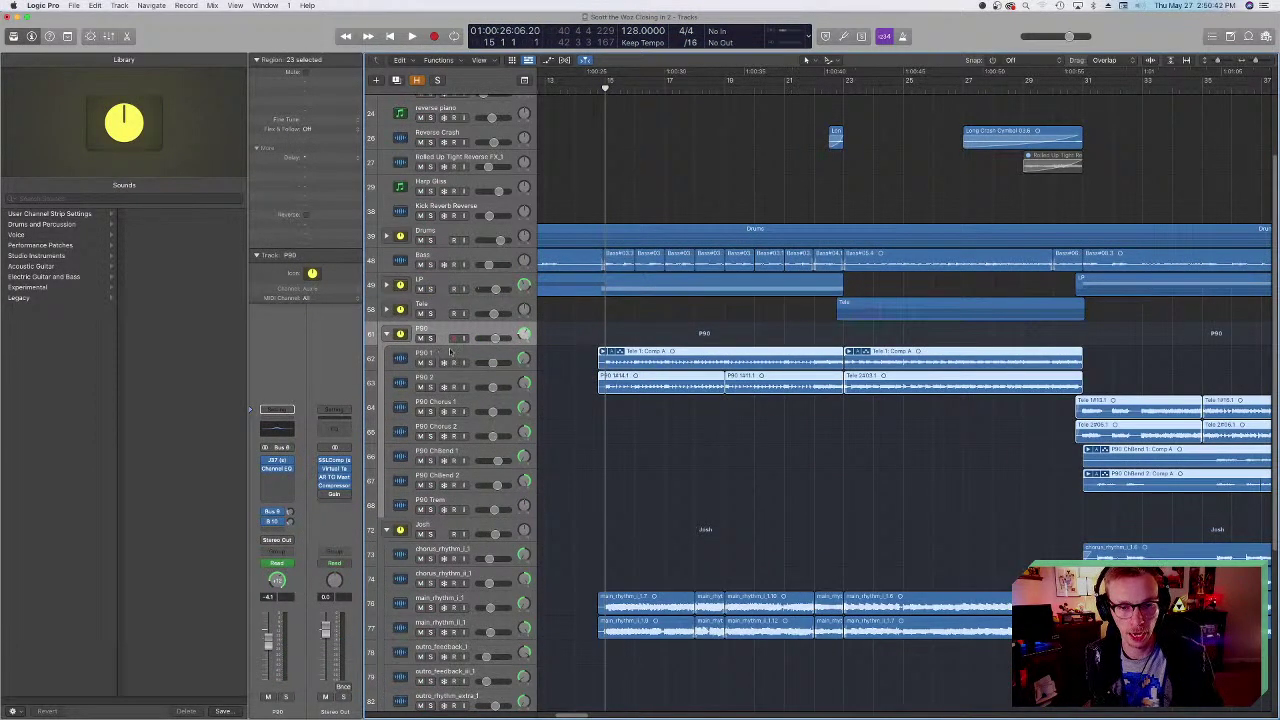
{"action": "left_click", "coordinate": [691, 437]}
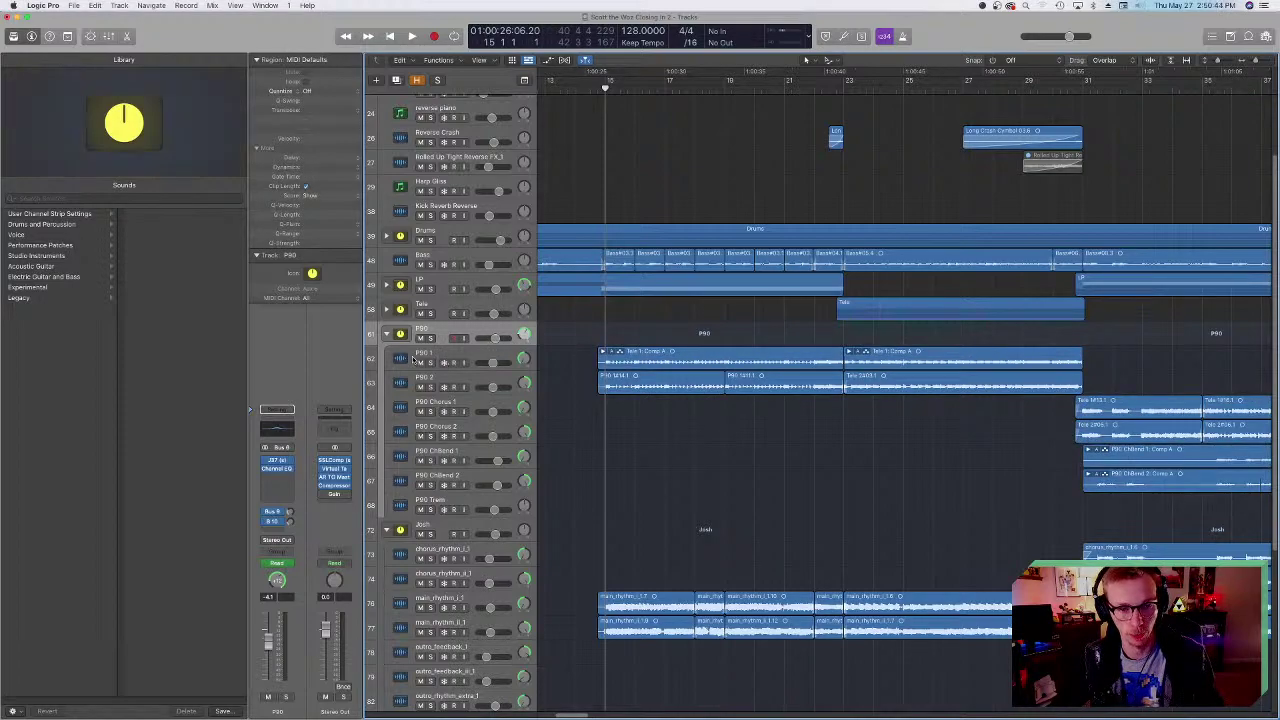
- Select the P90 1 track and solo the P90 1 and P90 2 tracks together
{"action": "left_click", "coordinate": [428, 361]}
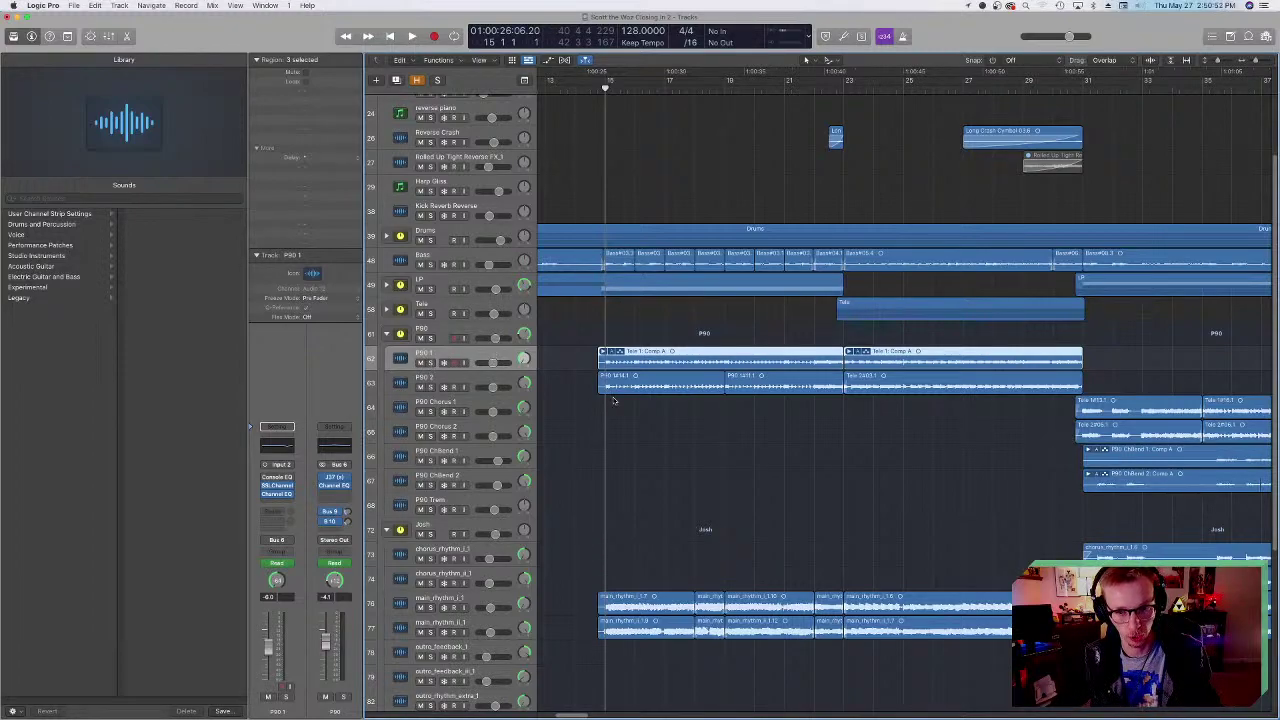
{"action": "left_click", "coordinate": [430, 362]}
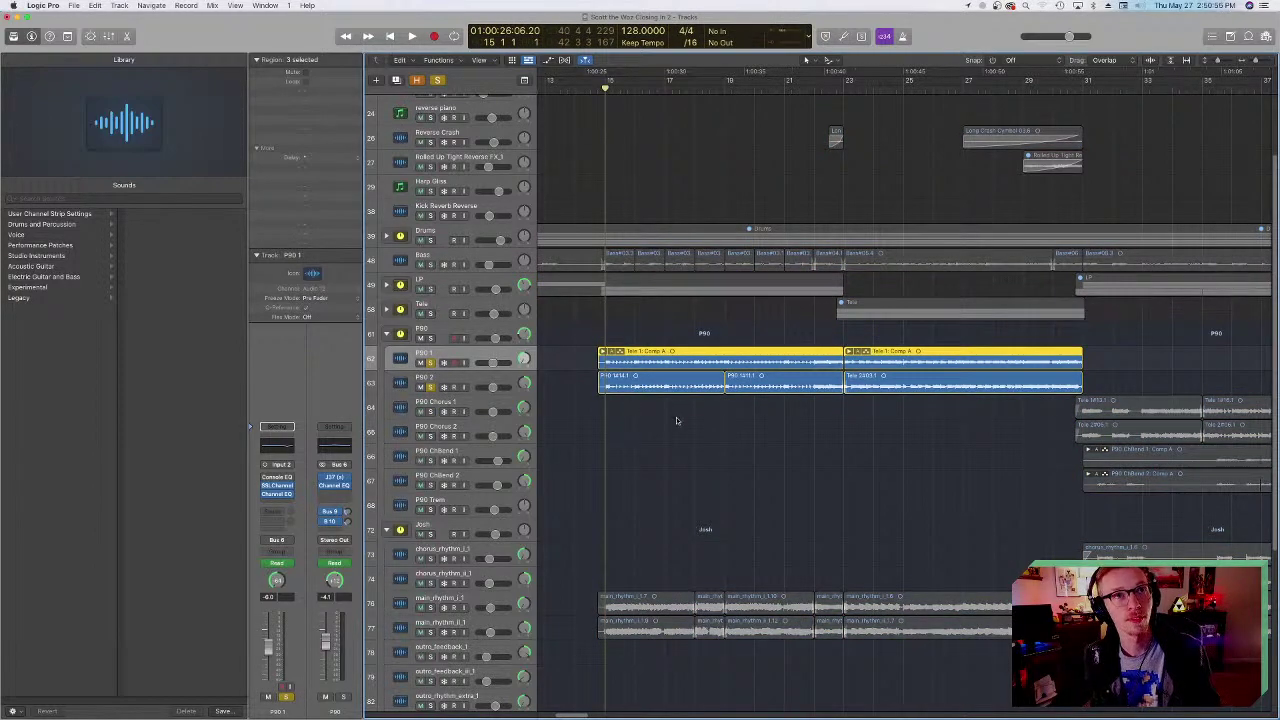
{"action": "scroll", "coordinate": [678, 420], "scroll_direction": "left", "scroll_amount": 3}
{"action": "scroll", "coordinate": [642, 430], "scroll_direction": "right", "scroll_amount": 3}
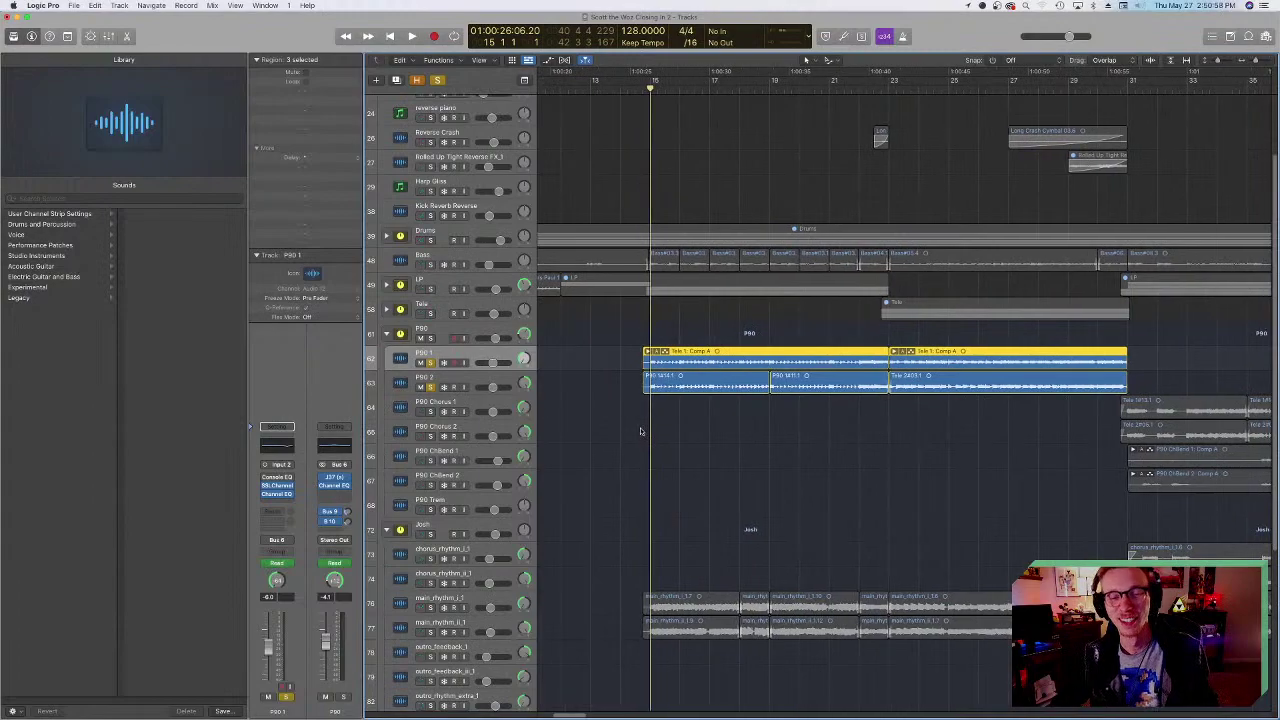
- Play the soloed P90 1 and P90 2 parts from just before bar 15, and stop playback
{"action": "scroll", "coordinate": [642, 430], "scroll_direction": "left", "scroll_amount": 1}
{"action": "left_click", "coordinate": [581, 86]}
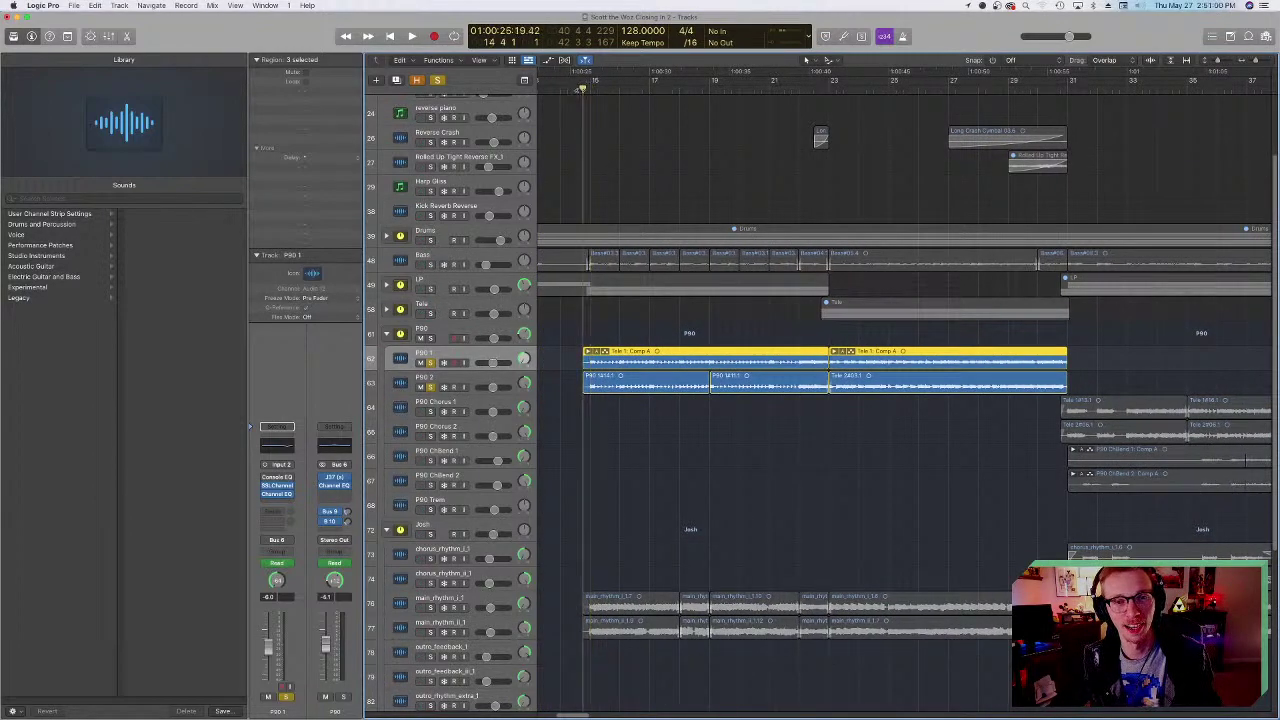
{"action": "key", "text": "space"}
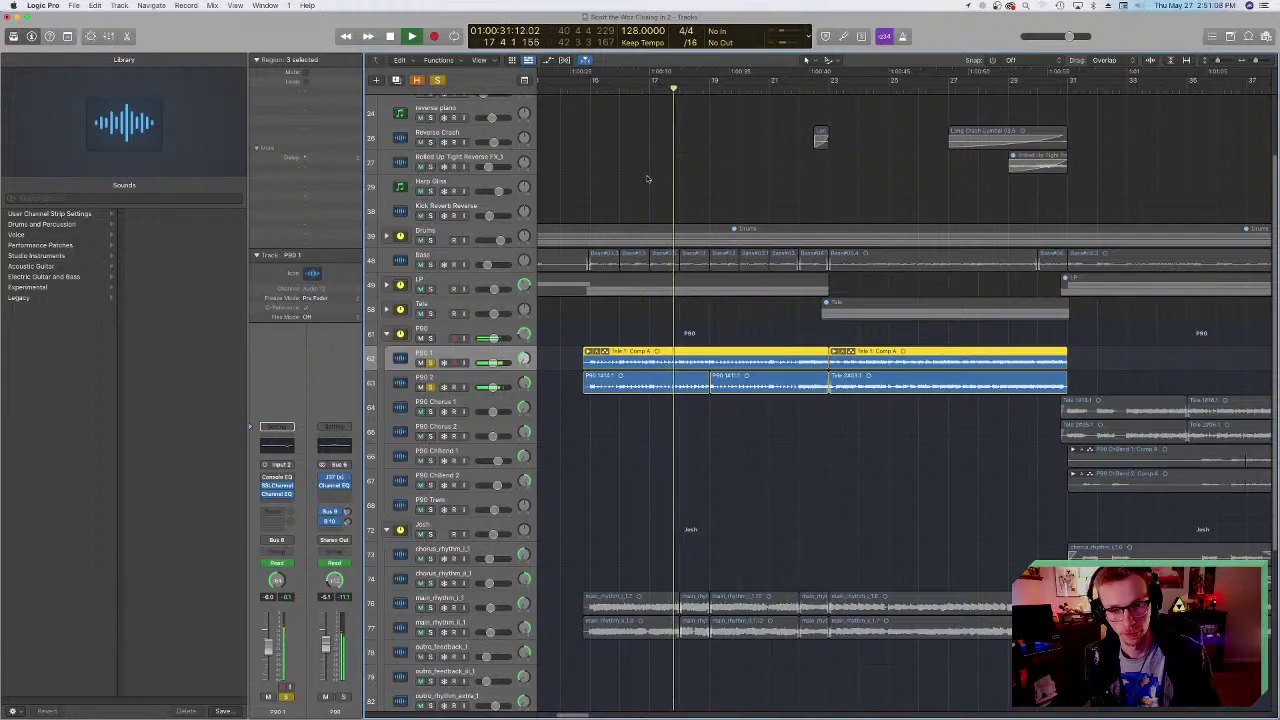
{"action": "key", "text": "space"}
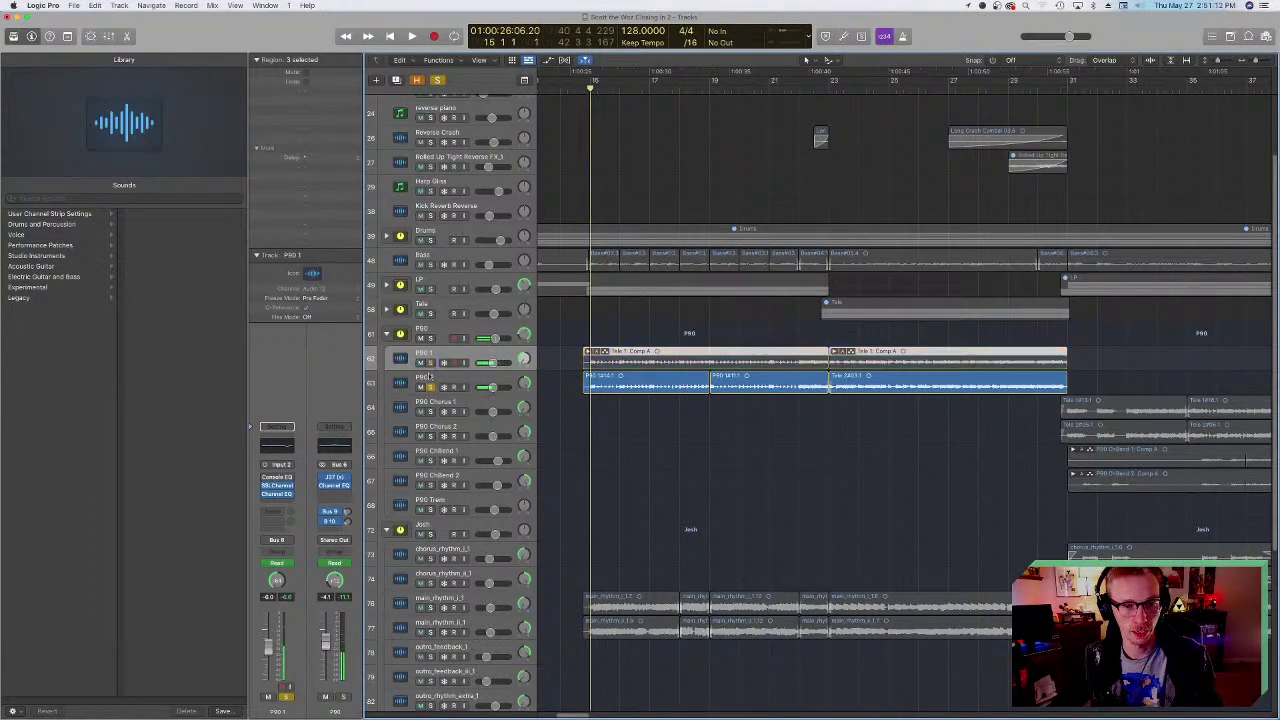
- Collapse the P90 stack with its solos switched off, and solo the guest rhythm guitar stack below it
{"action": "left_click", "coordinate": [388, 334]}
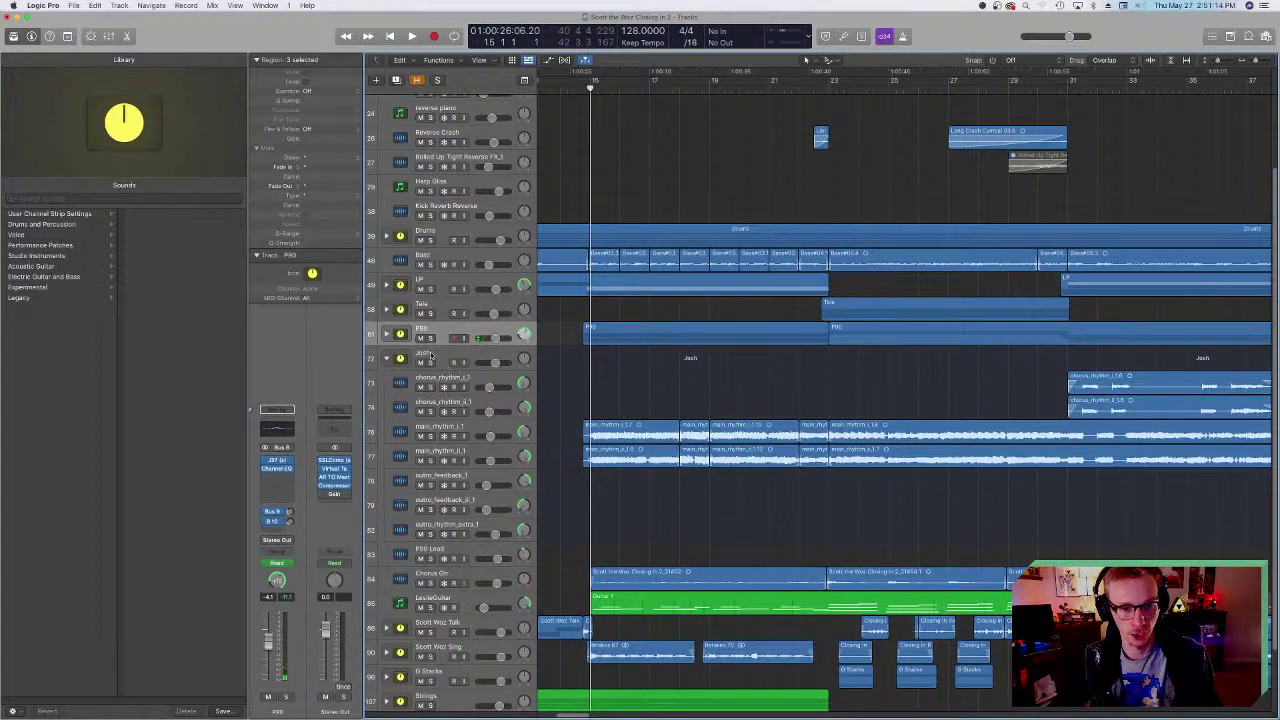
{"action": "left_click", "coordinate": [430, 357]}
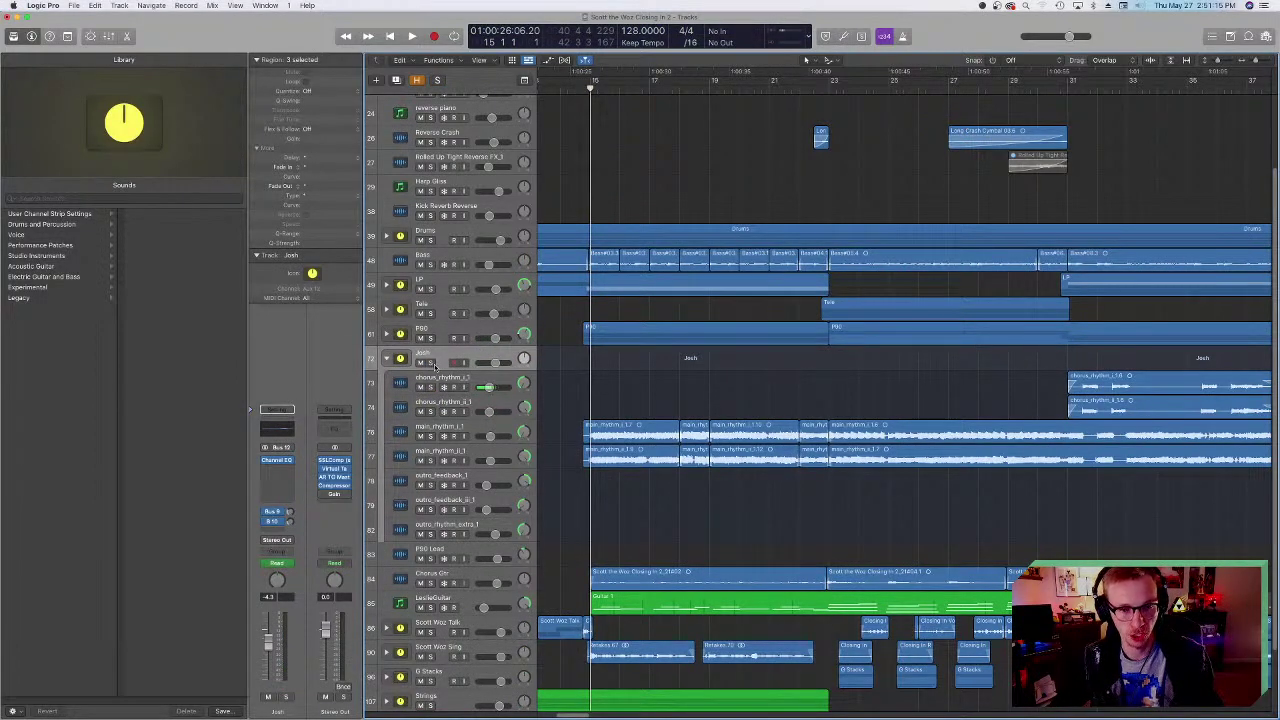
{"action": "left_click", "coordinate": [431, 362]}
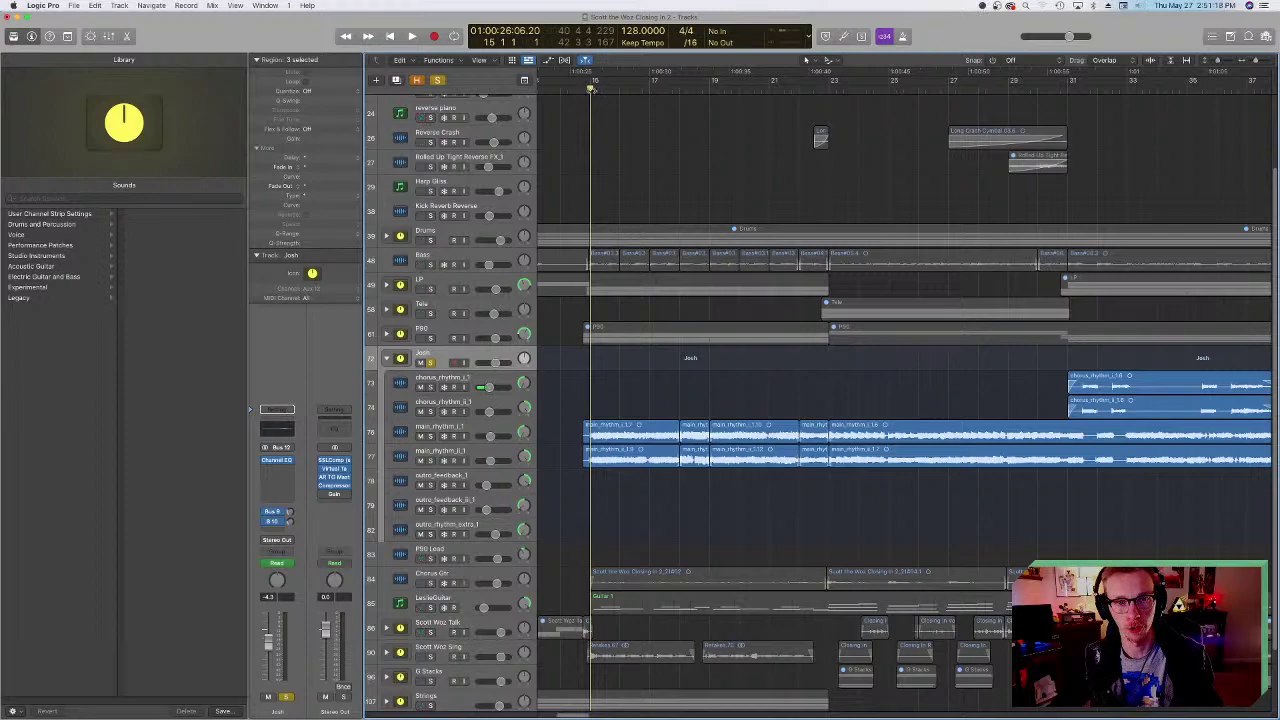
- Play the soloed guest rhythm stack from bar 15, and play it again with the P90 and LP stacks also soloed
{"action": "key", "text": "space"}
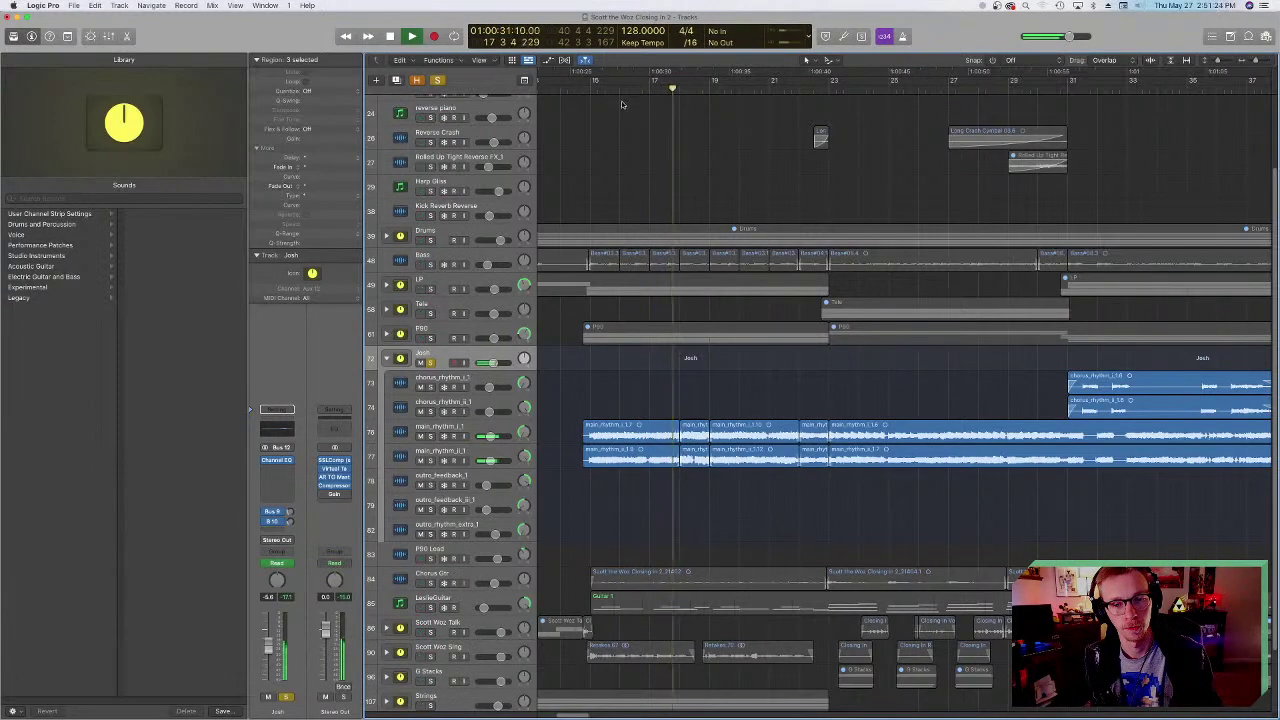
{"action": "key", "text": "space"}
{"action": "left_click", "coordinate": [430, 338]}
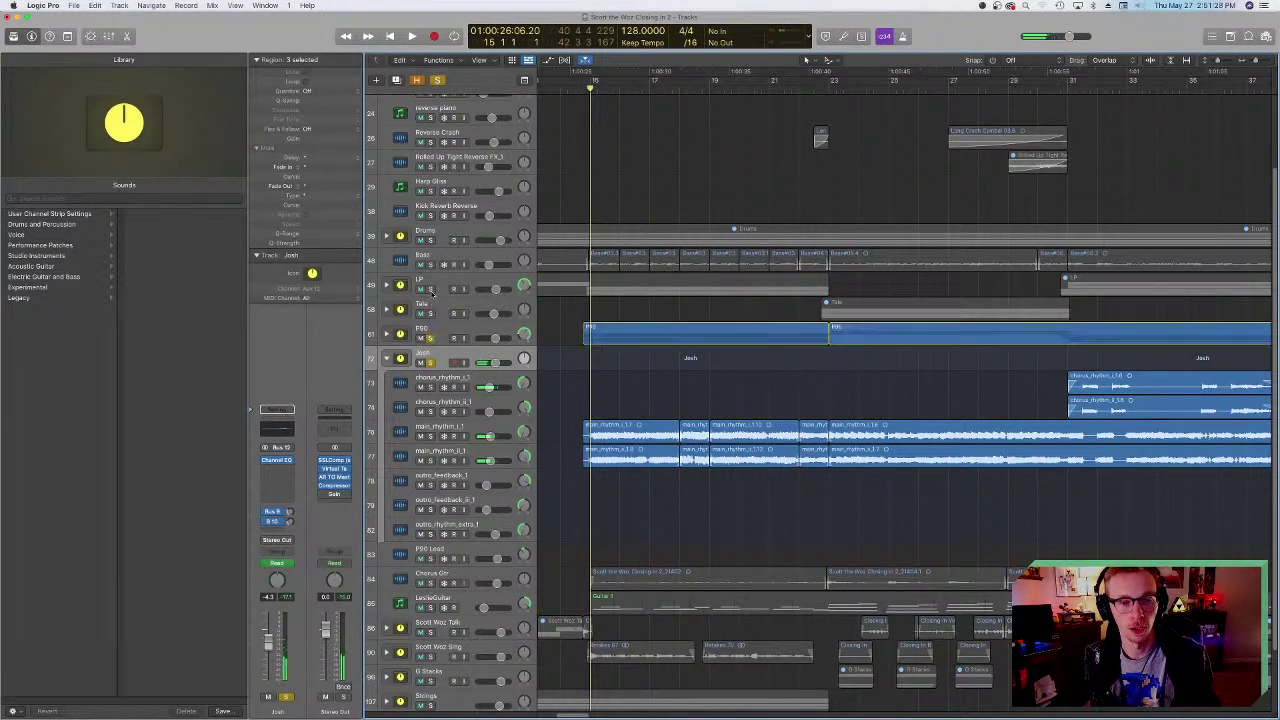
{"action": "left_click", "coordinate": [430, 289]}
{"action": "key", "text": "space"}
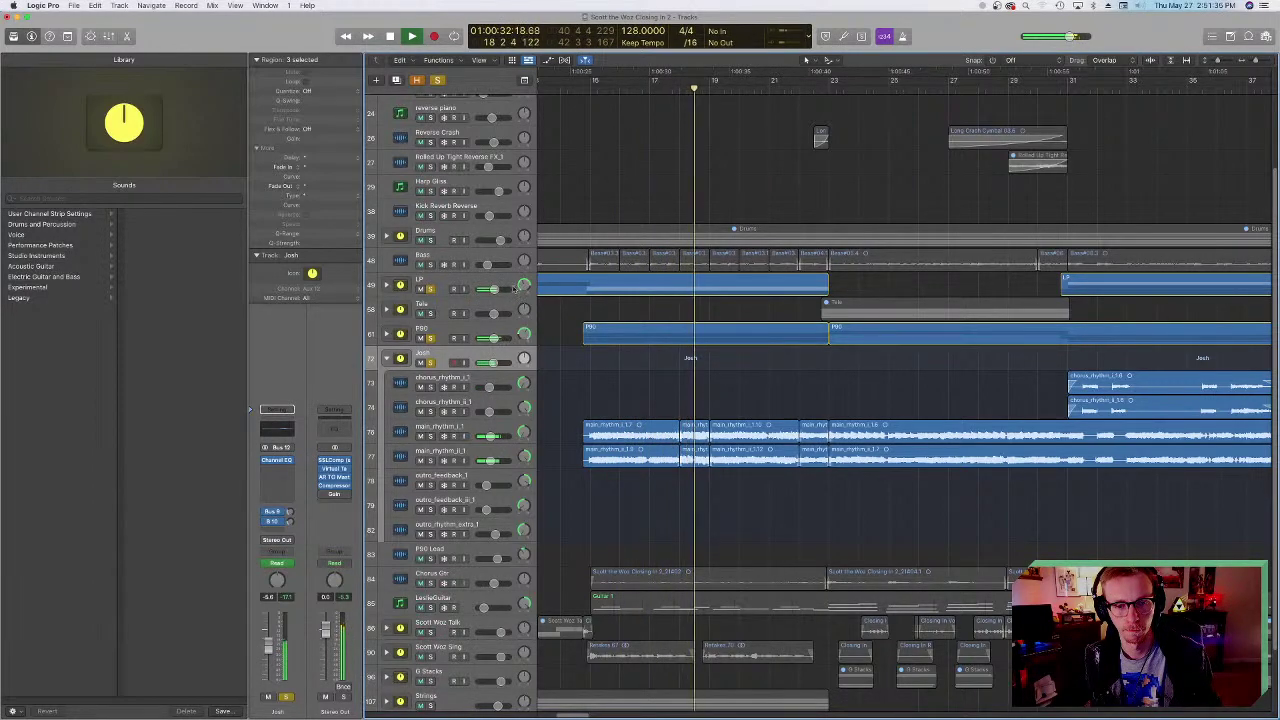
- Stop playback with the solos of the guest rhythm, P90 and LP stacks switched off, and save the project
{"action": "left_click", "coordinate": [430, 362]}
{"action": "key", "text": "space"}
{"action": "left_click", "coordinate": [430, 338]}
{"action": "left_click", "coordinate": [430, 289]}
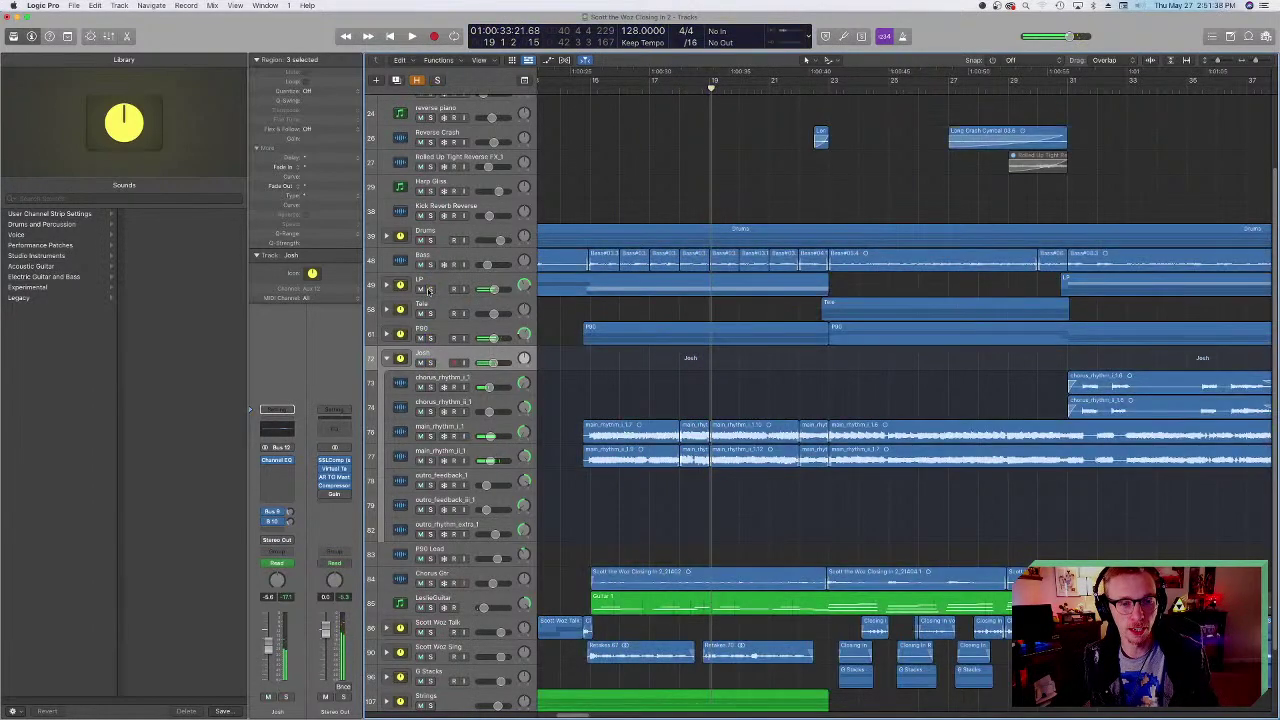
{"action": "key", "text": "super+s"}
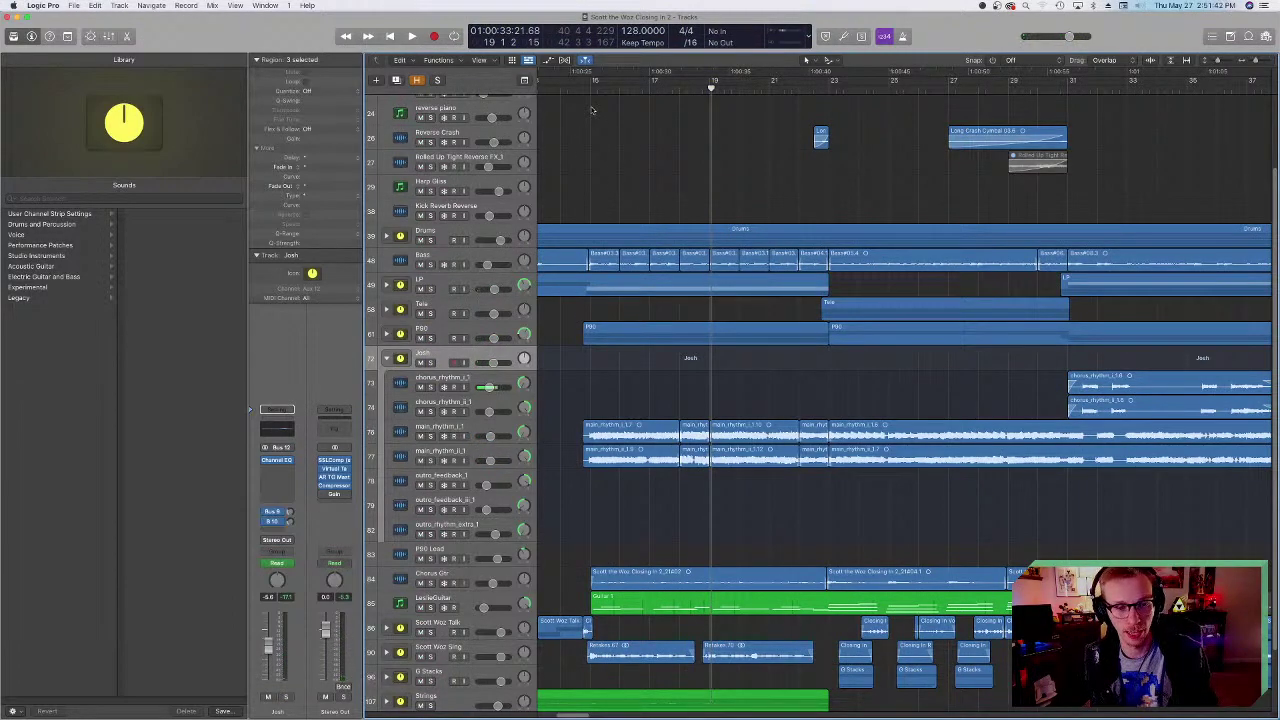
- Return the playhead to bar 15 and collapse the guest rhythm guitar stack
{"action": "left_click", "coordinate": [591, 89]}
{"action": "left_click", "coordinate": [387, 358]}
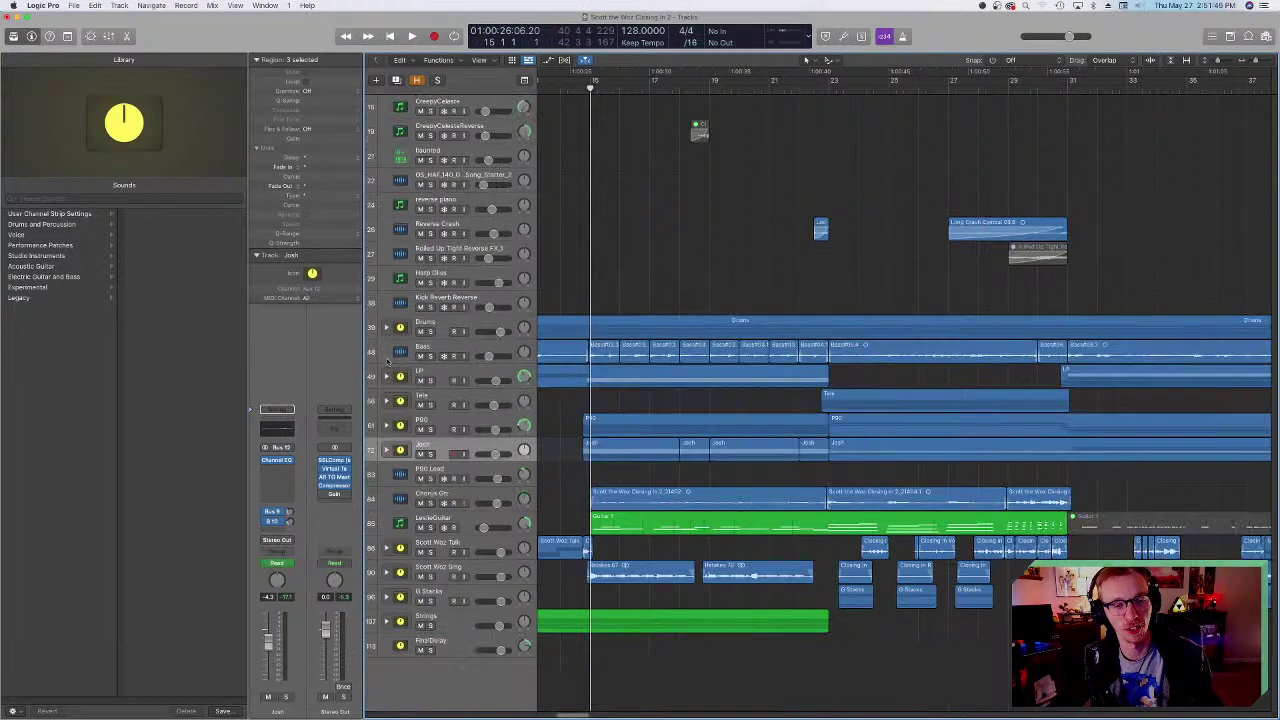
{"action": "scroll", "coordinate": [580, 368], "scroll_direction": "left", "scroll_amount": 3}
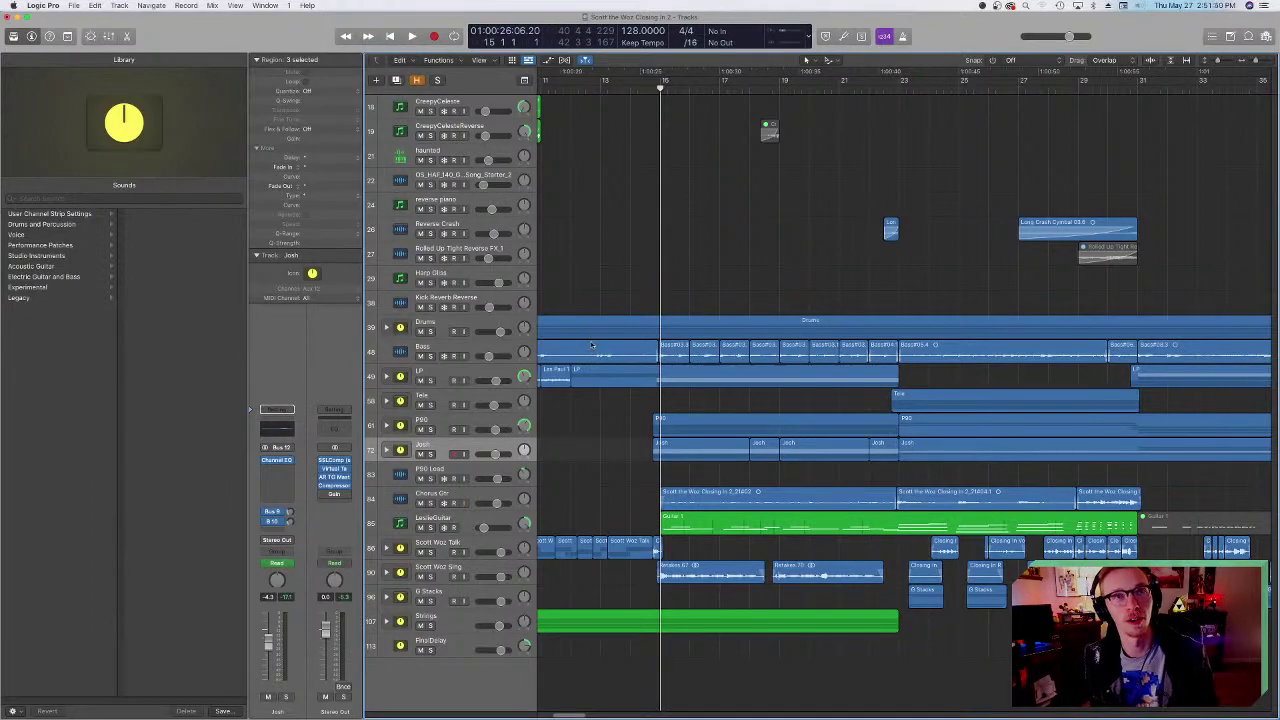
- Expand the Tele stack near bar 23 and select its first track
{"action": "scroll", "coordinate": [517, 385], "scroll_direction": "right", "scroll_amount": 8}
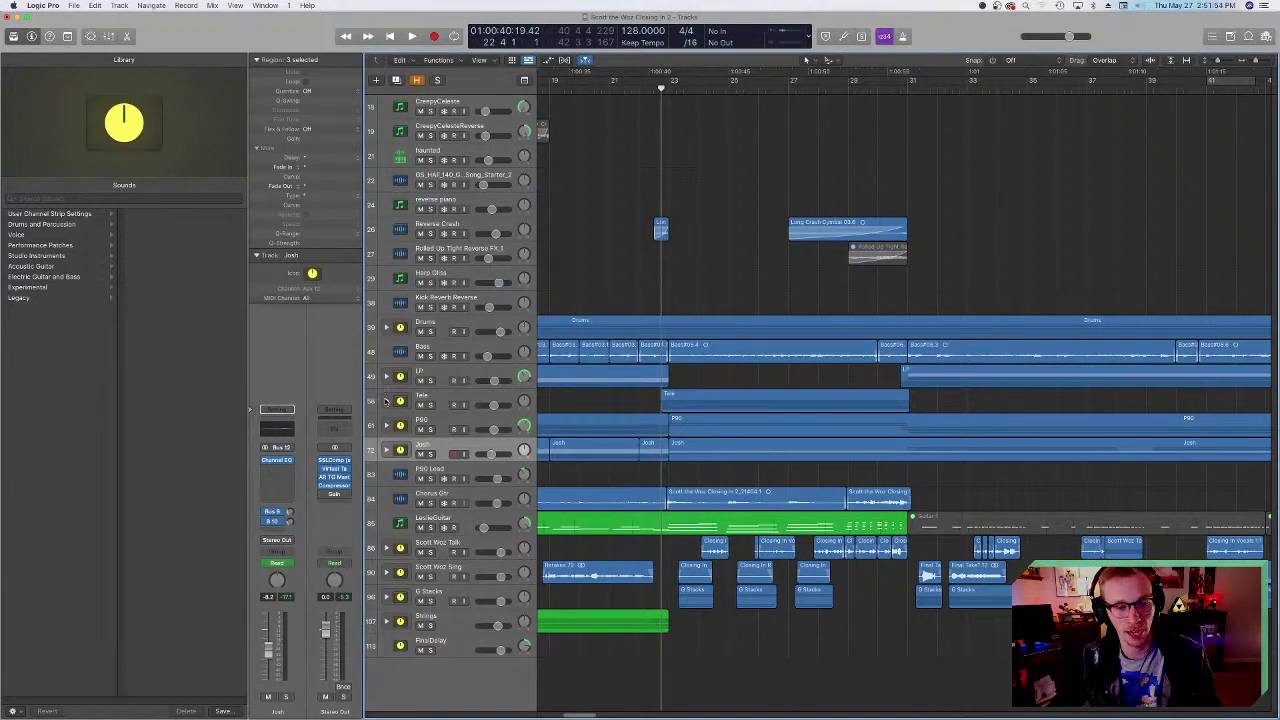
{"action": "left_click", "coordinate": [435, 397]}
{"action": "scroll", "coordinate": [553, 131], "scroll_direction": "right", "scroll_amount": 2}
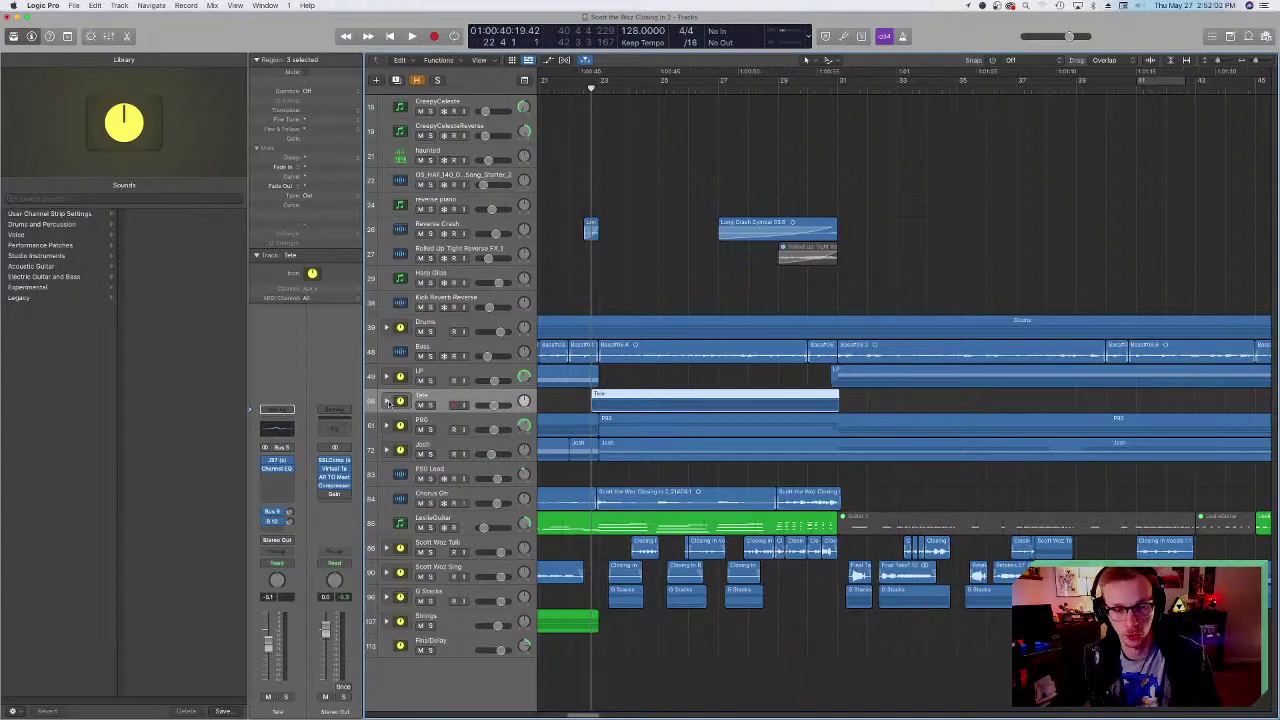
{"action": "left_click", "coordinate": [387, 402]}
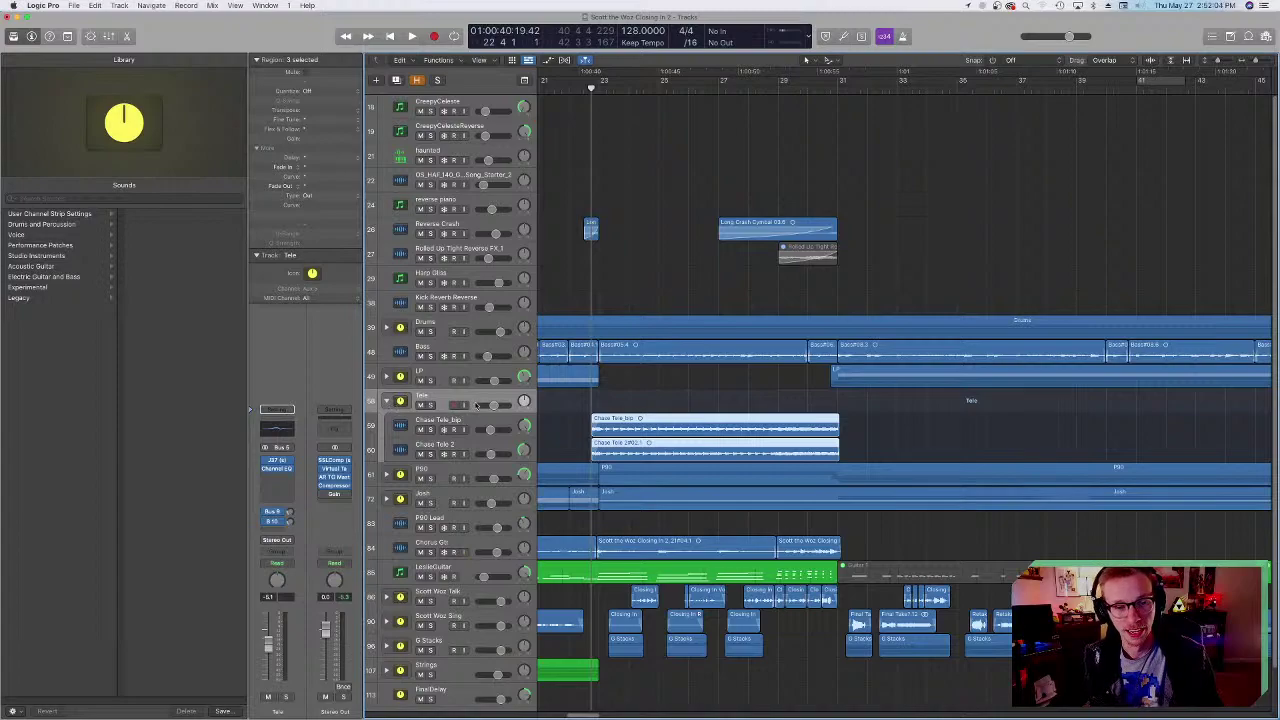
{"action": "left_click", "coordinate": [402, 425]}
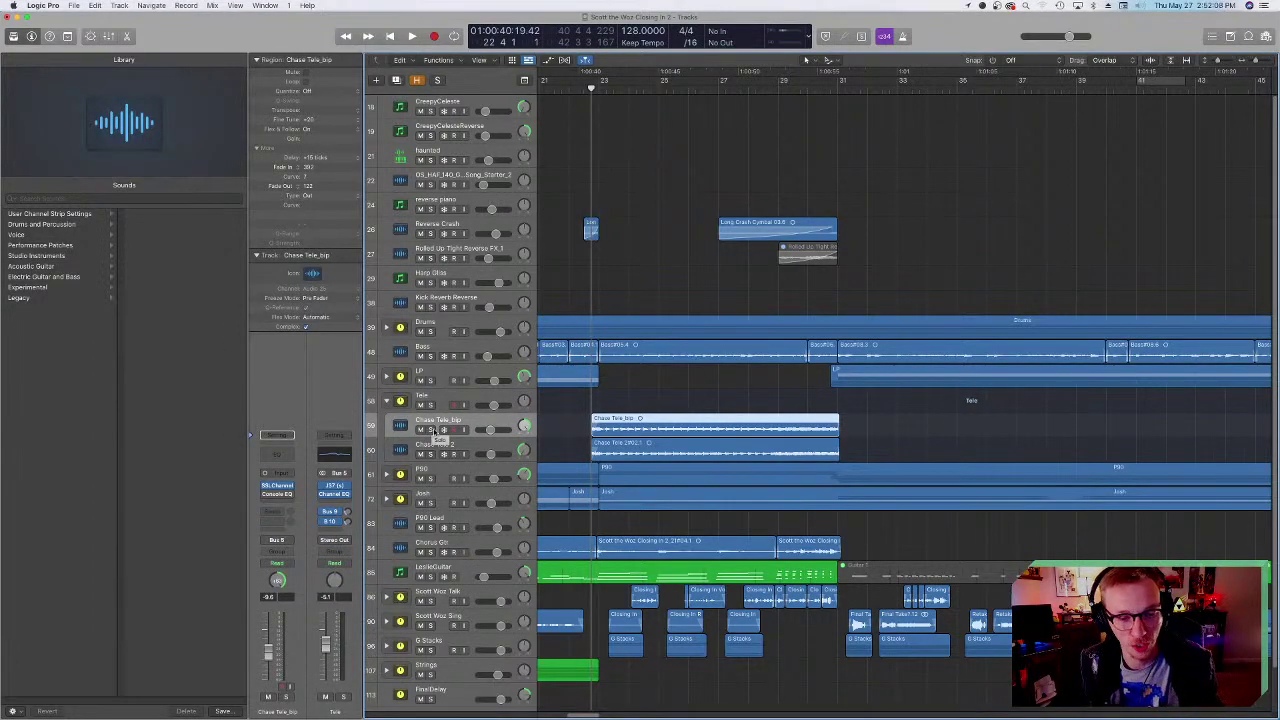
{"action": "scroll", "coordinate": [645, 395], "scroll_direction": "down", "scroll_amount": 2}
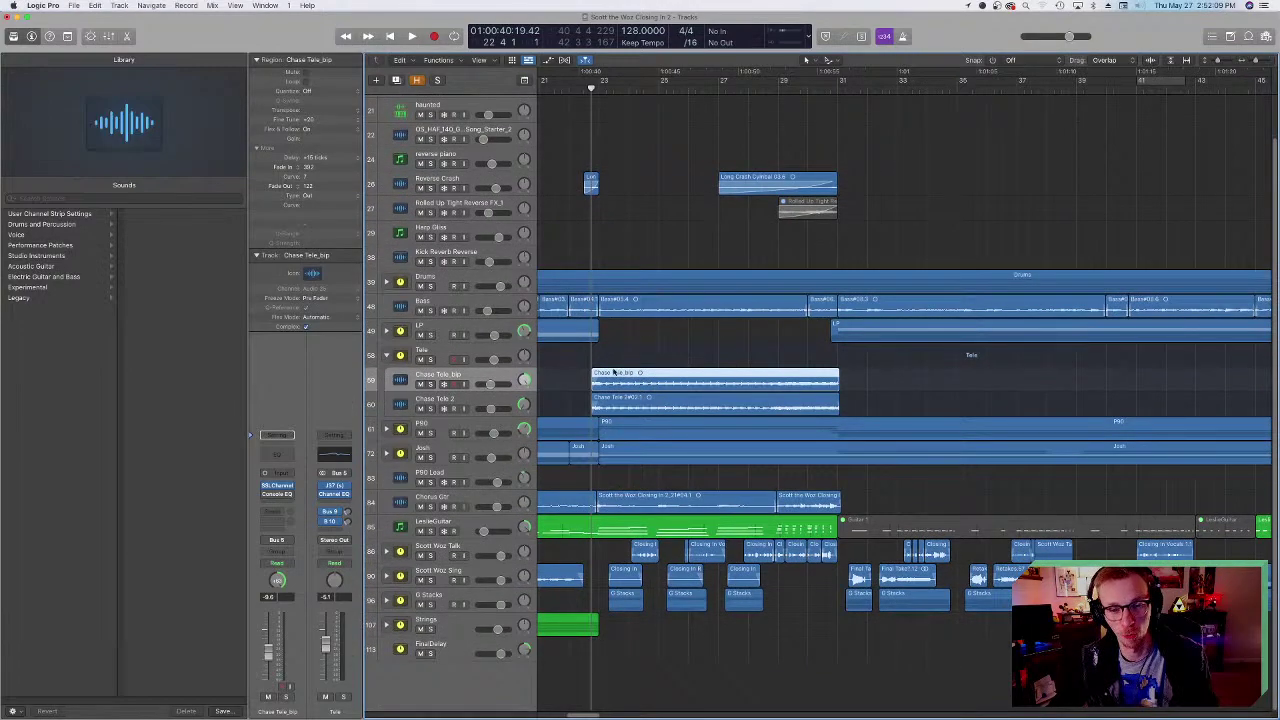
- Solo both tracks in the Tele stack and play them from just before bar 23
{"action": "left_click", "coordinate": [598, 90]}
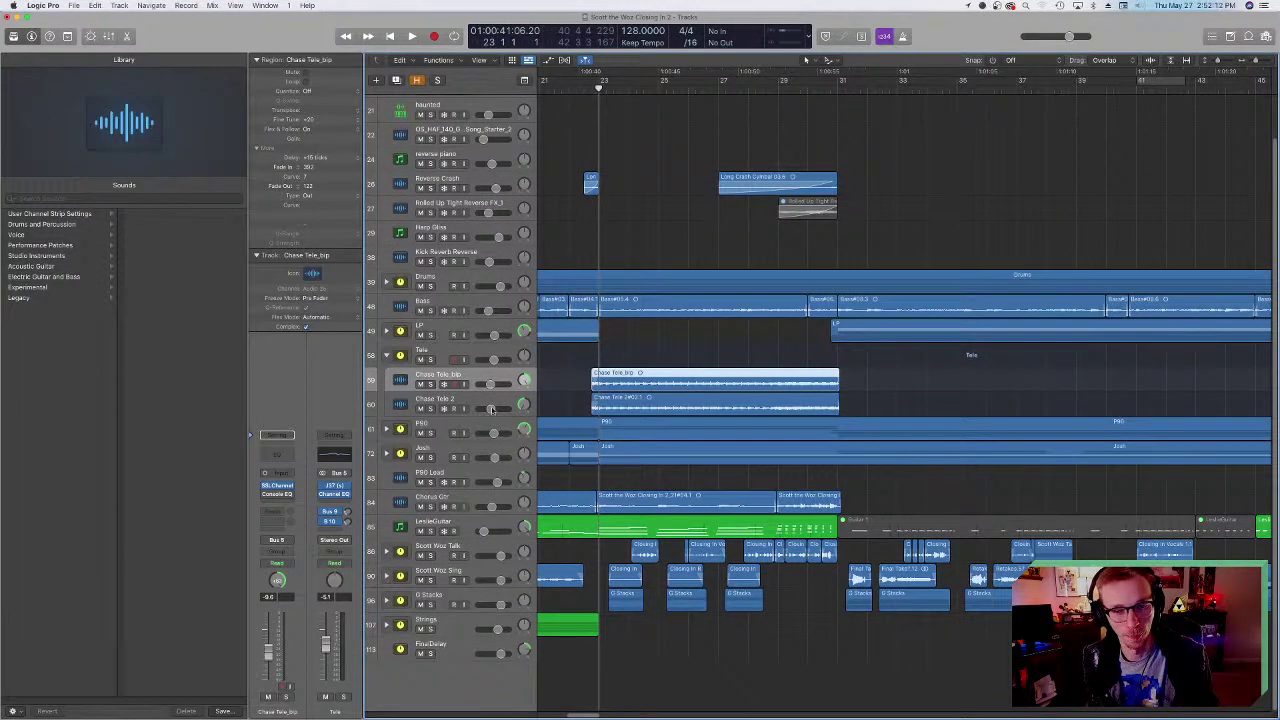
{"action": "left_click_drag", "start_coordinate": [431, 385], "coordinate": [432, 409]}
{"action": "left_click", "coordinate": [590, 90]}
{"action": "key", "text": "space"}
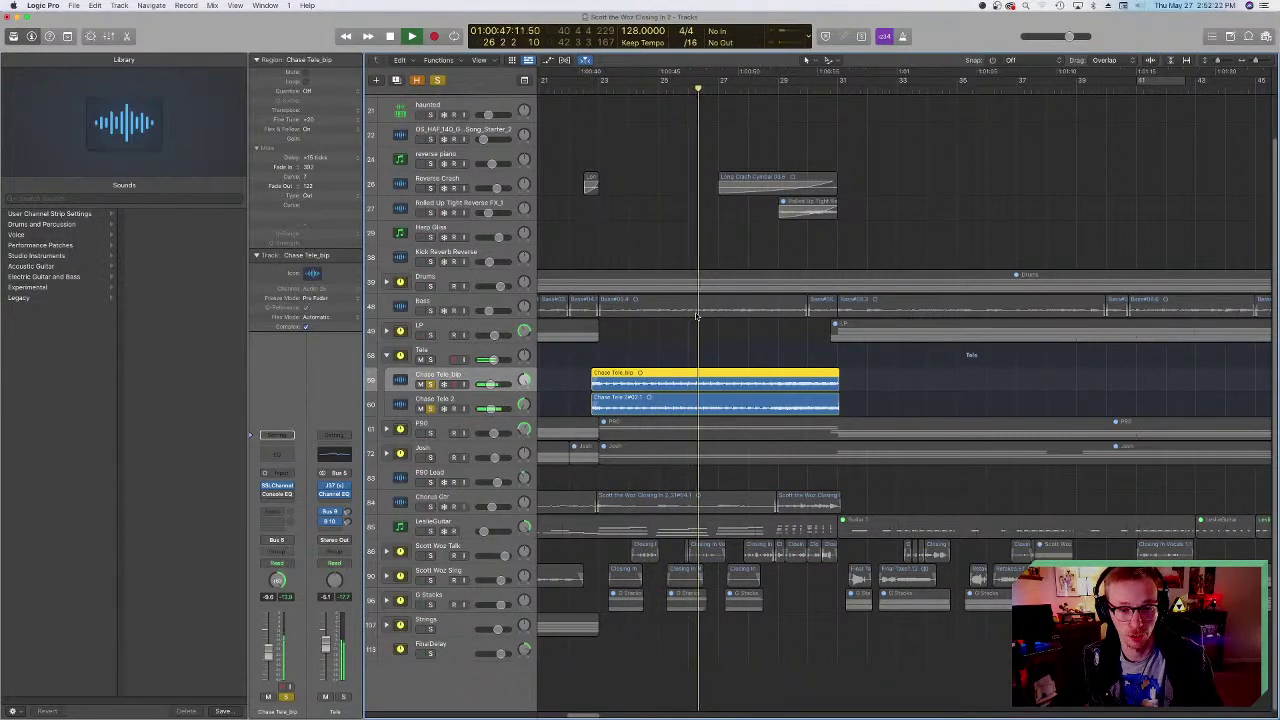
- Restart playback of the two soloed Tele tracks from bar 23
{"action": "key", "text": "space"}
{"action": "left_click", "coordinate": [598, 78]}
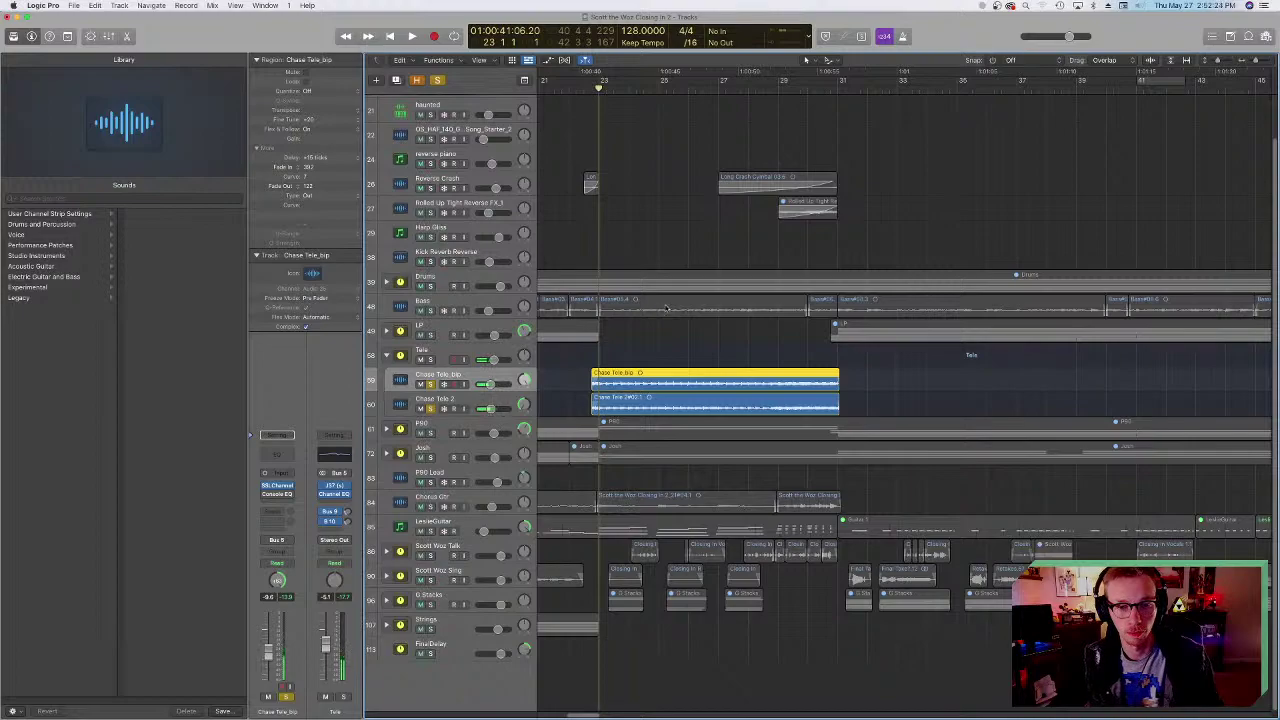
{"action": "key", "text": "space"}
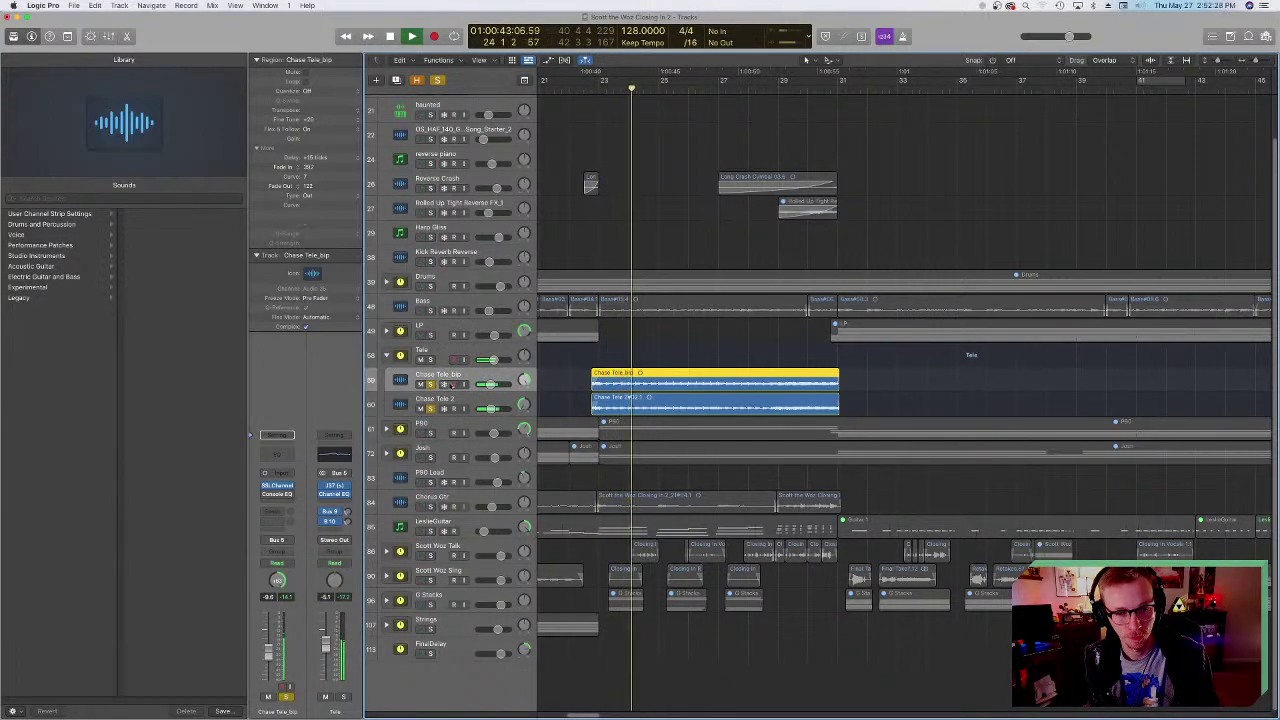
- Stop playback and switch off both Tele solos, and select the Tele stack with the playhead back at bar 23
{"action": "key", "text": "space"}
{"action": "left_click", "coordinate": [430, 408]}
{"action": "left_click", "coordinate": [430, 384]}
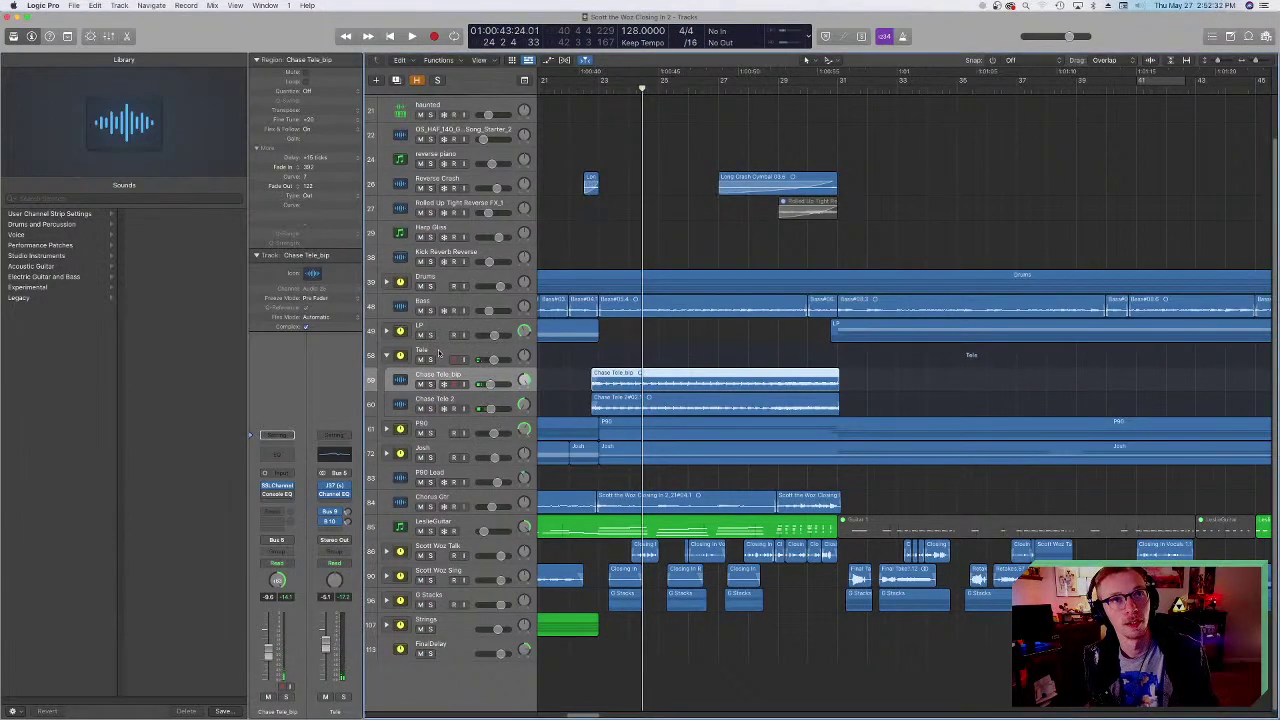
{"action": "left_click", "coordinate": [437, 352]}
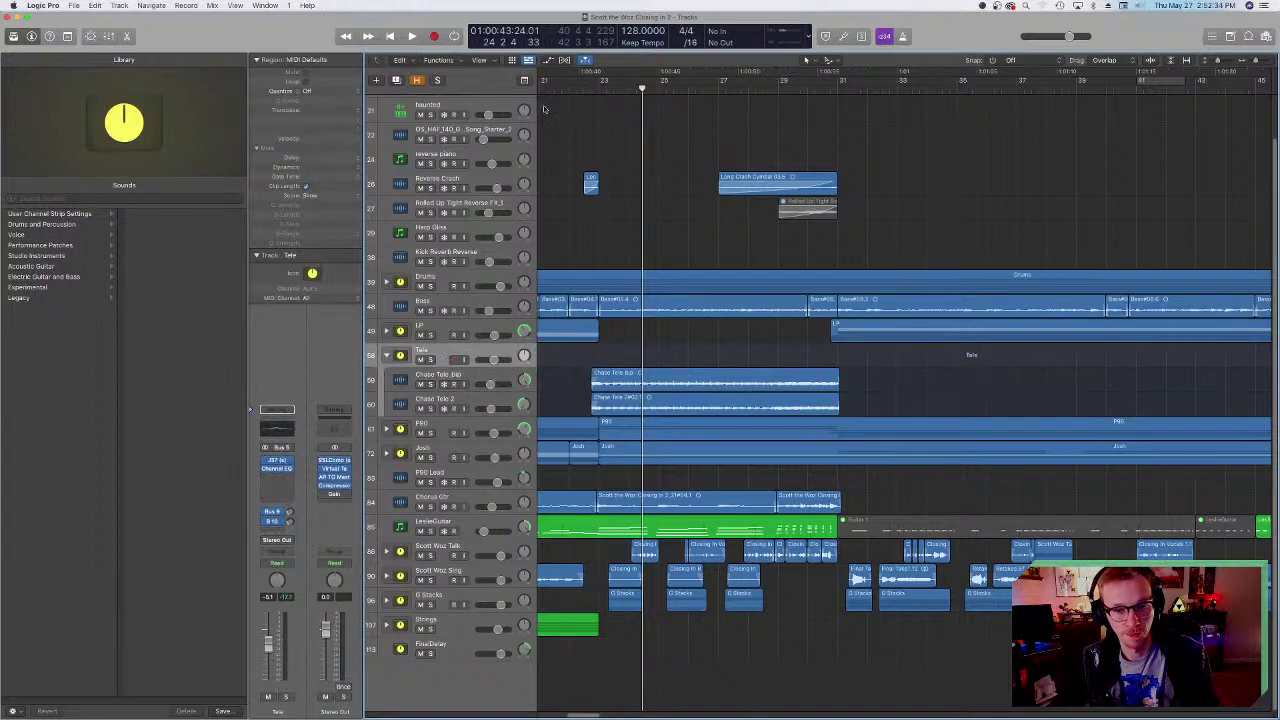
{"action": "key", "text": "comma"}
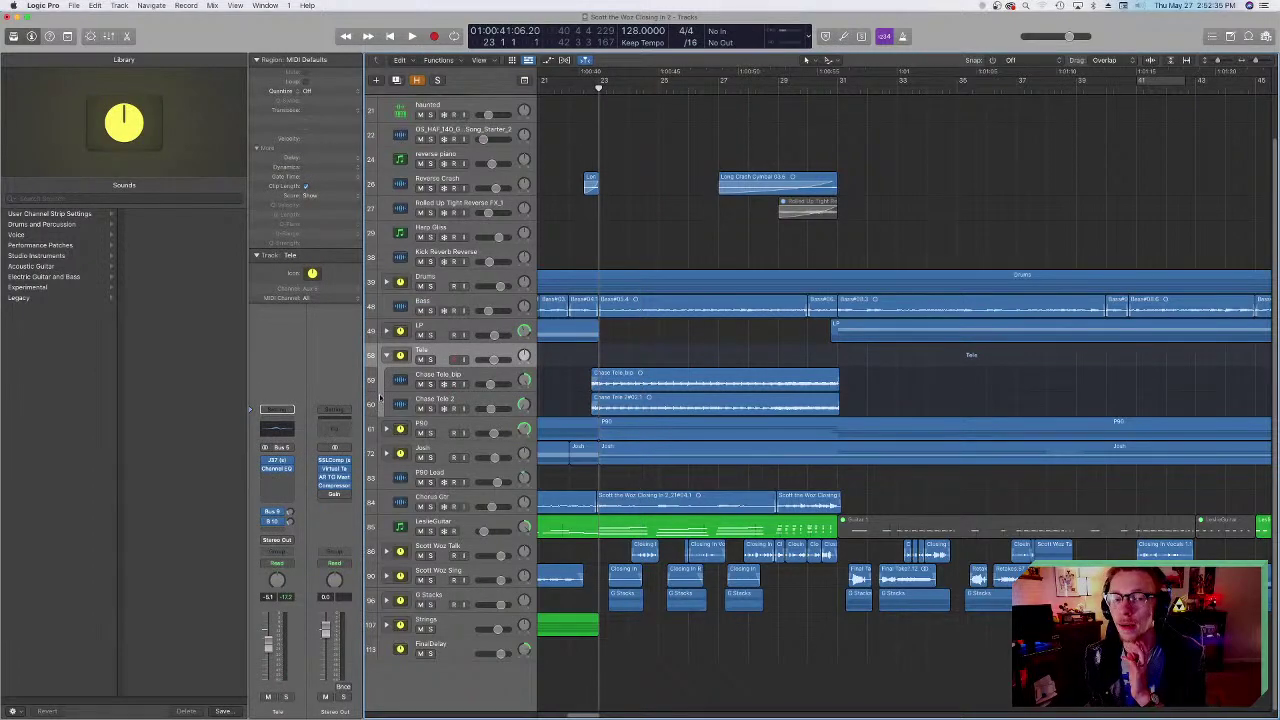
- Compare the channel strips of the two Tele tracks, ending on the first one with its region deselected
{"action": "left_click", "coordinate": [408, 381]}
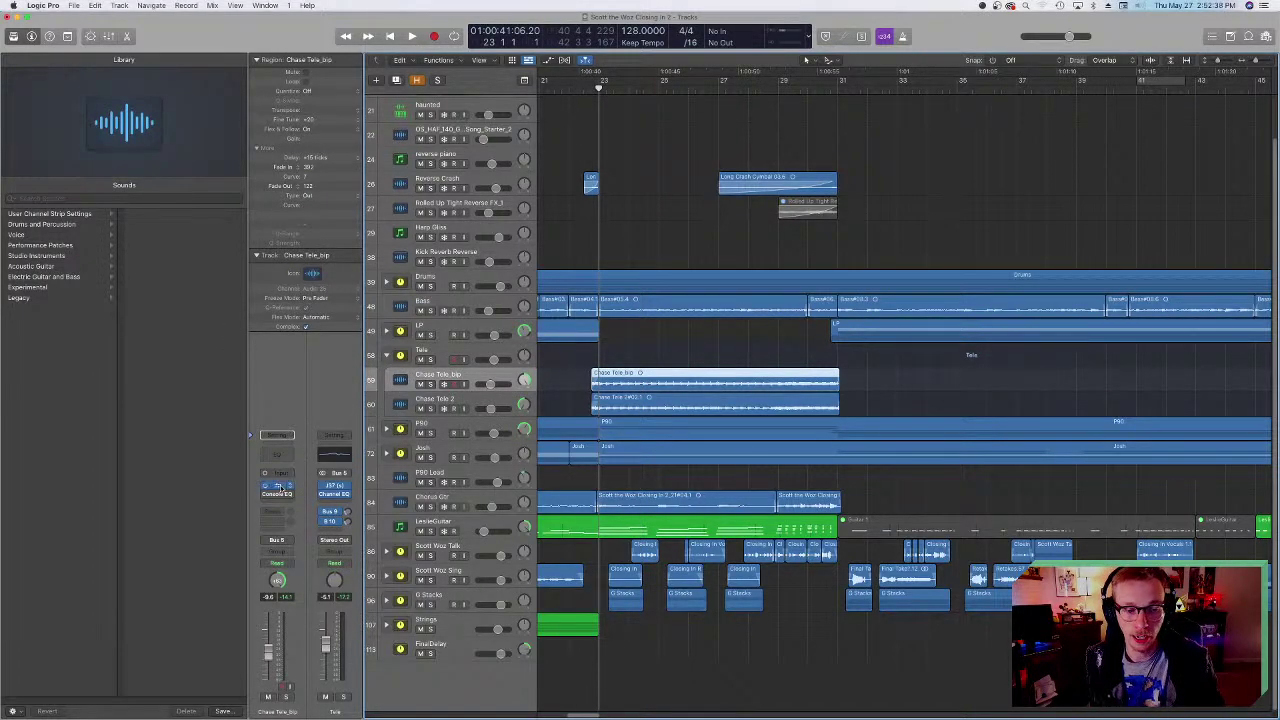
{"action": "left_click", "coordinate": [416, 408], "text": "shift"}
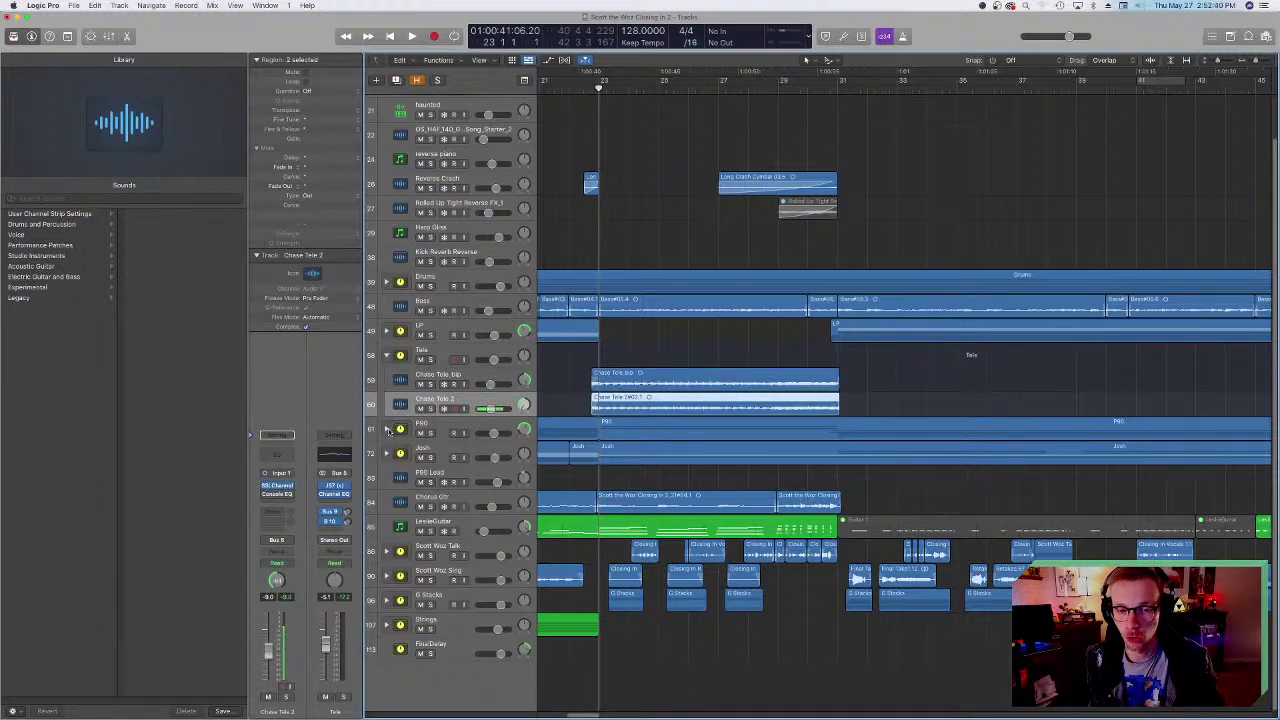
{"action": "left_click", "coordinate": [414, 384]}
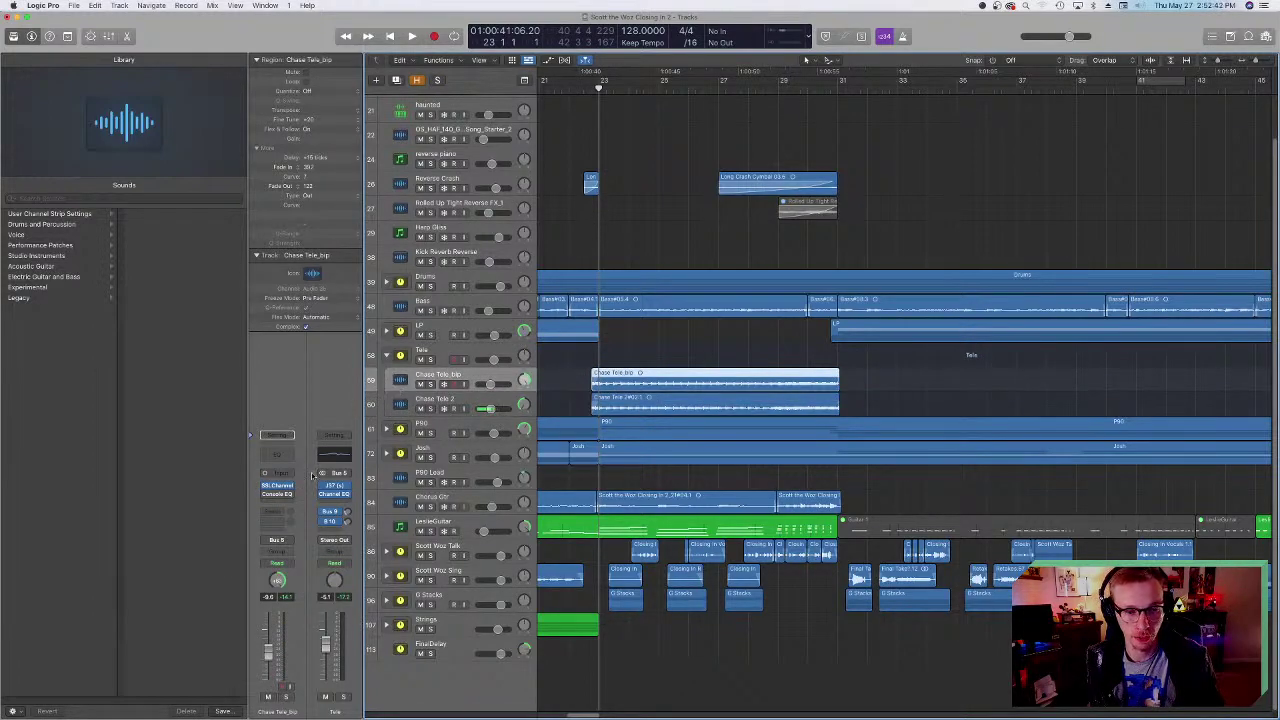
{"action": "left_click", "coordinate": [578, 370]}
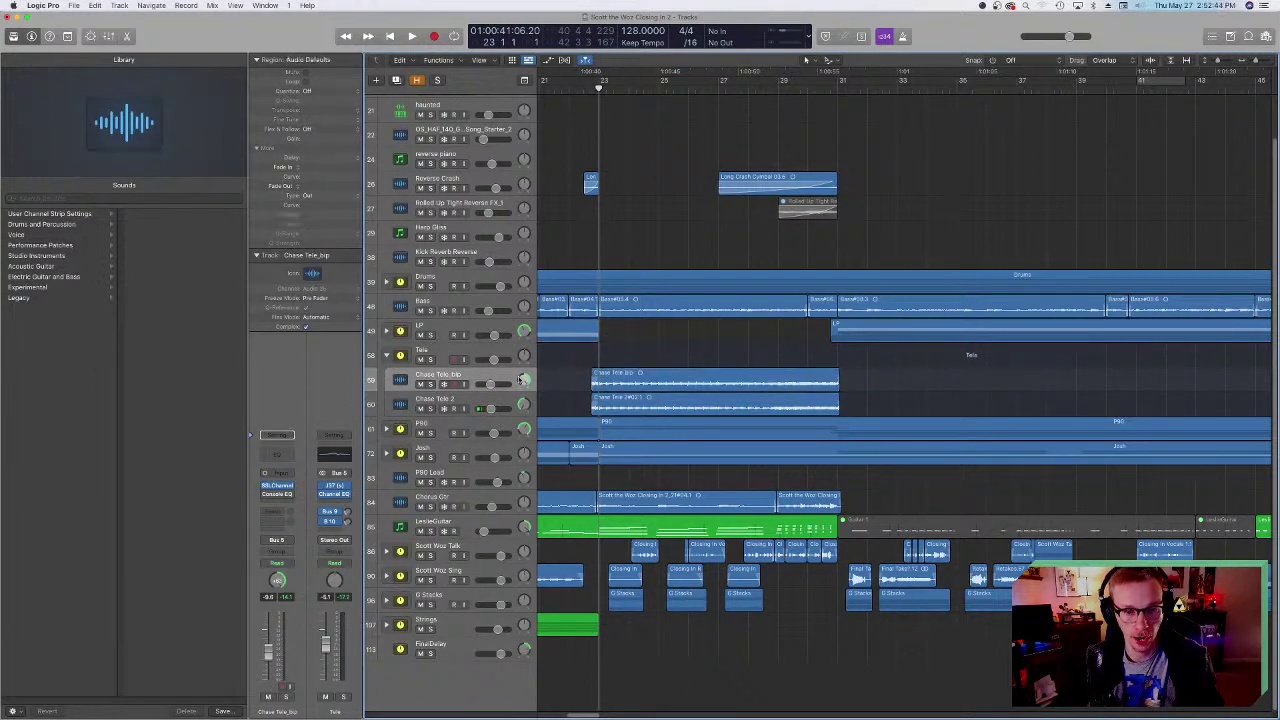
- Inspect the SSL Channel plug-in settings on the first Tele track and close the plug-in window
{"action": "left_click", "coordinate": [277, 486]}
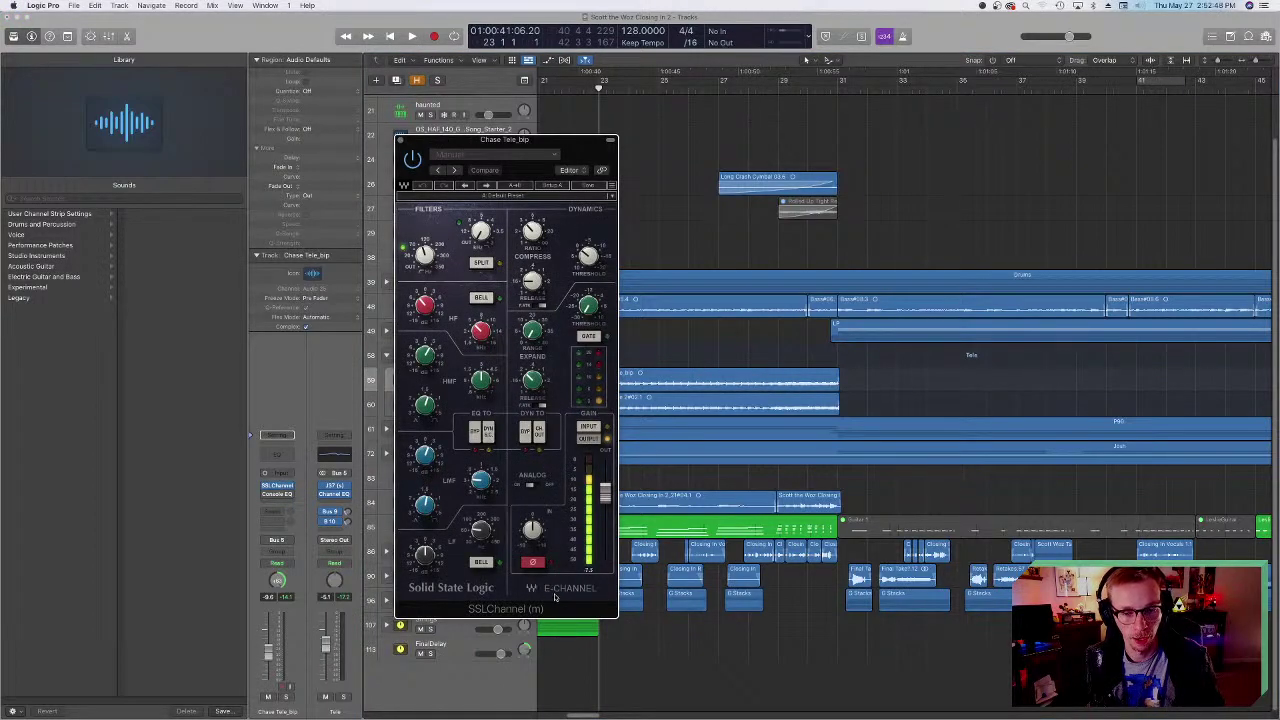
{"action": "left_click_drag", "start_coordinate": [420, 149], "coordinate": [423, 152]}
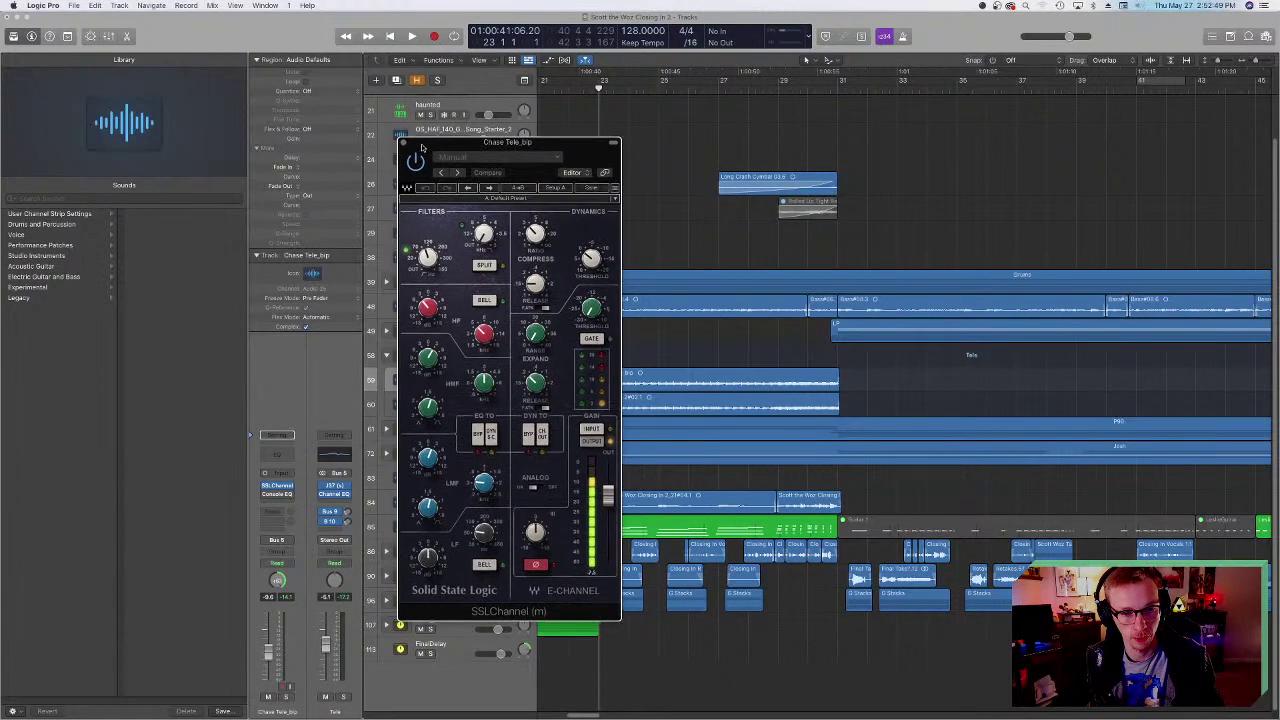
{"action": "left_click", "coordinate": [404, 145]}
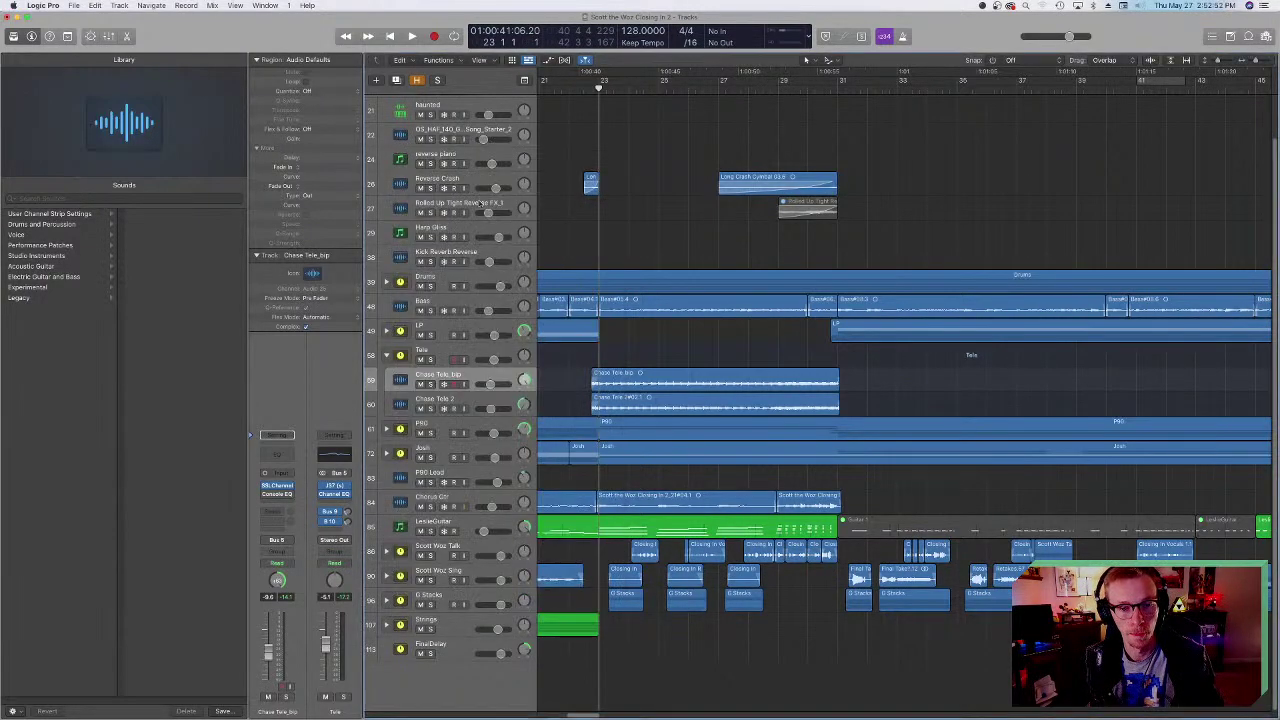
- Collapse the Tele stack with its main track selected, and open its J37 tape plug-in
{"action": "key", "text": "Up"}
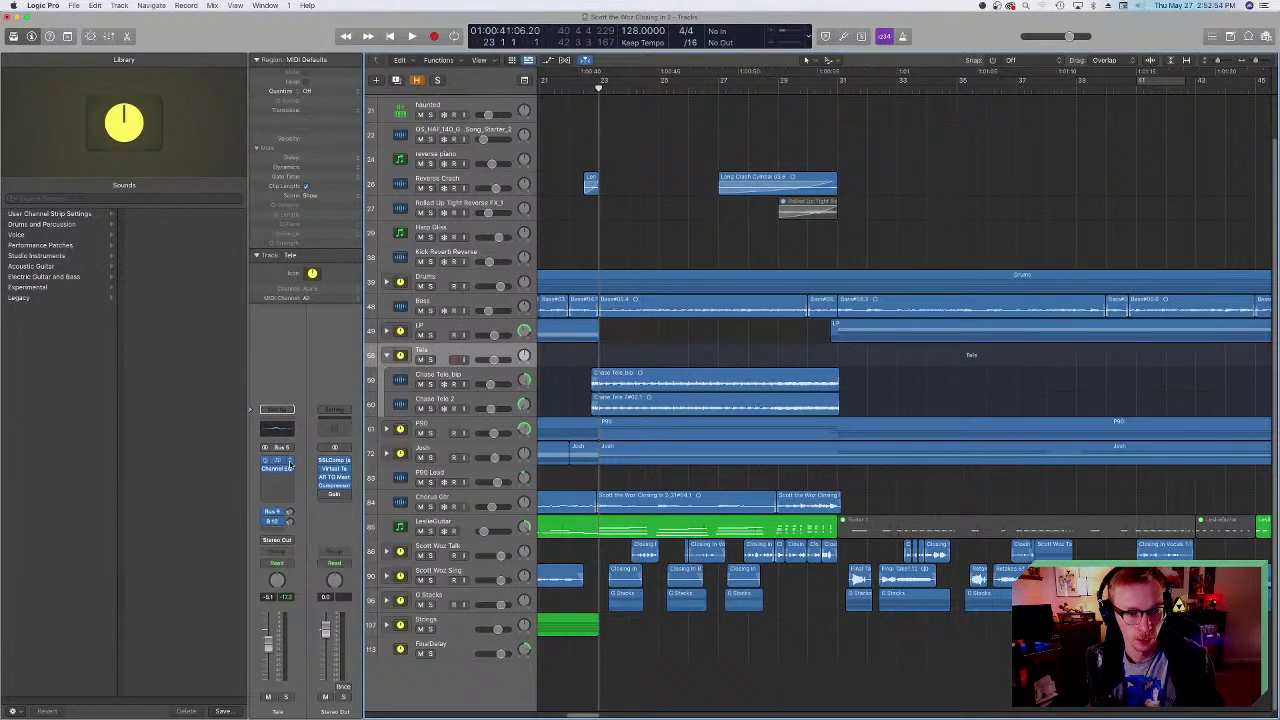
{"action": "left_click", "coordinate": [386, 356]}
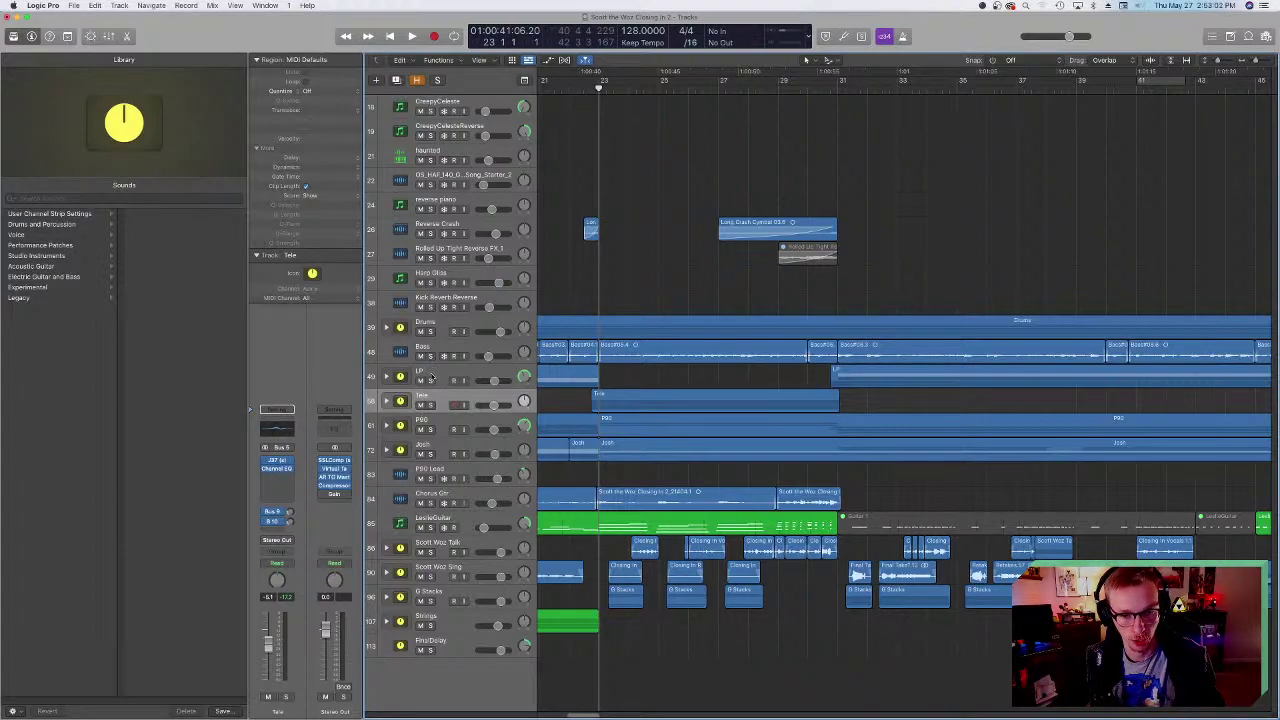
{"action": "left_click", "coordinate": [277, 461]}
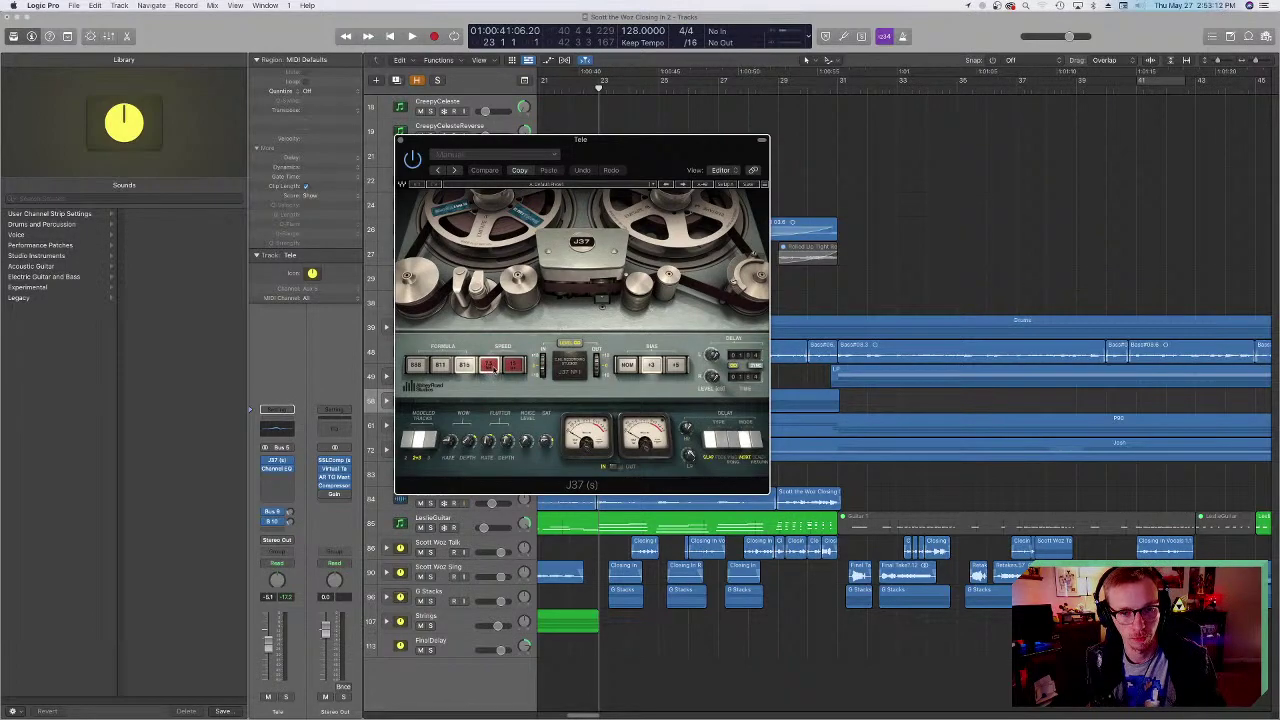
- Examine the J37 tape and Channel EQ settings on the Tele stack, leaving both plug-in windows closed
{"action": "left_click", "coordinate": [403, 141]}
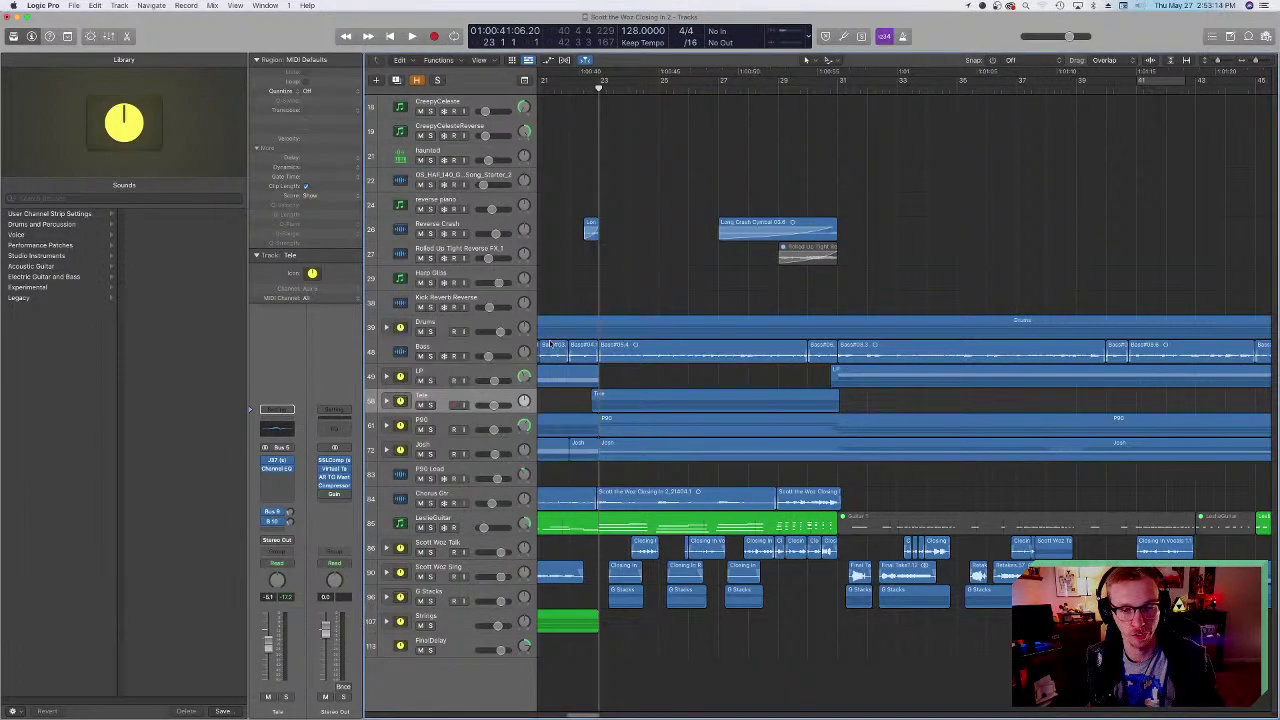
{"action": "left_click", "coordinate": [277, 462]}
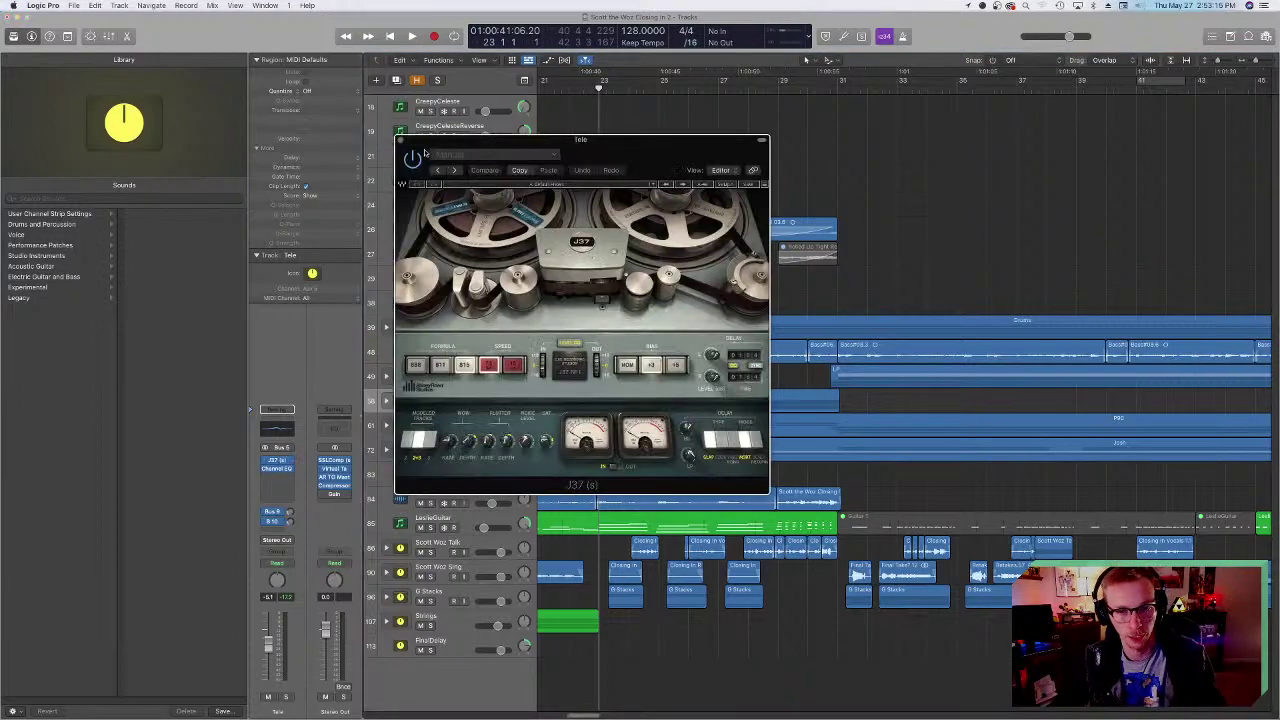
{"action": "left_click", "coordinate": [400, 141]}
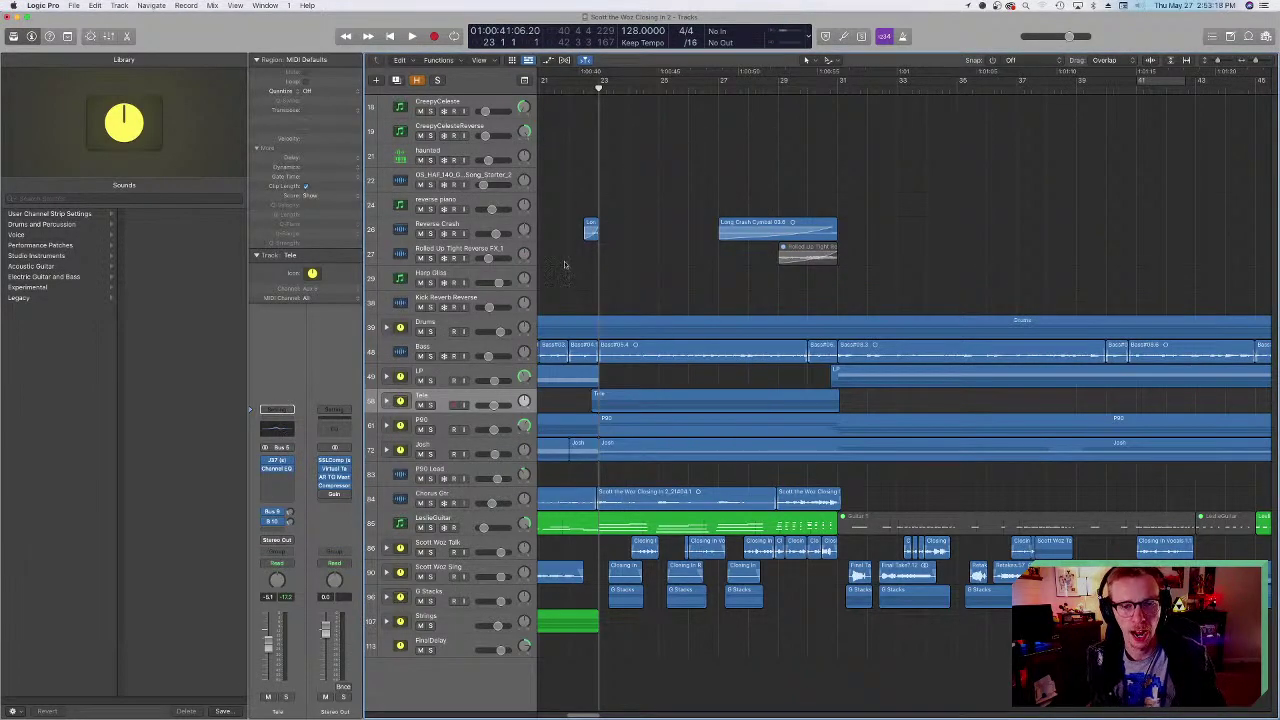
{"action": "key", "text": "e"}
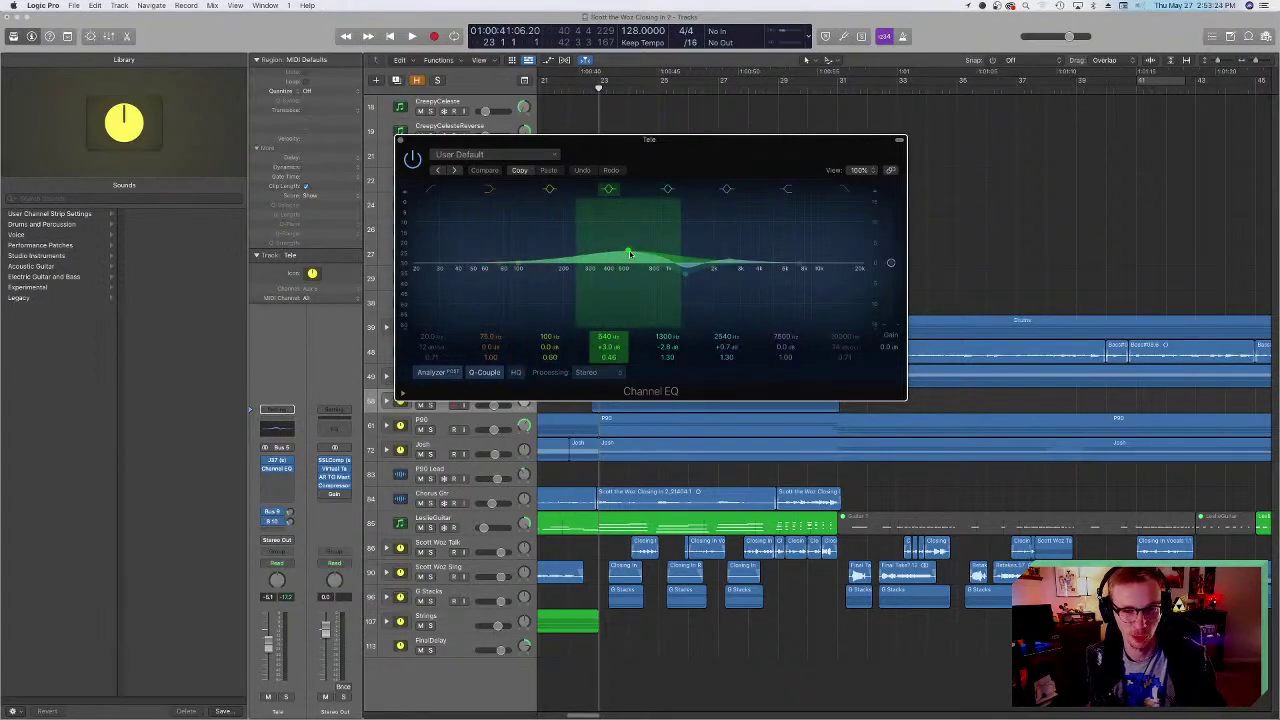
{"action": "left_click", "coordinate": [401, 140]}
- Select the LP stack and place the playhead at bar 22
{"action": "left_click", "coordinate": [437, 374]}
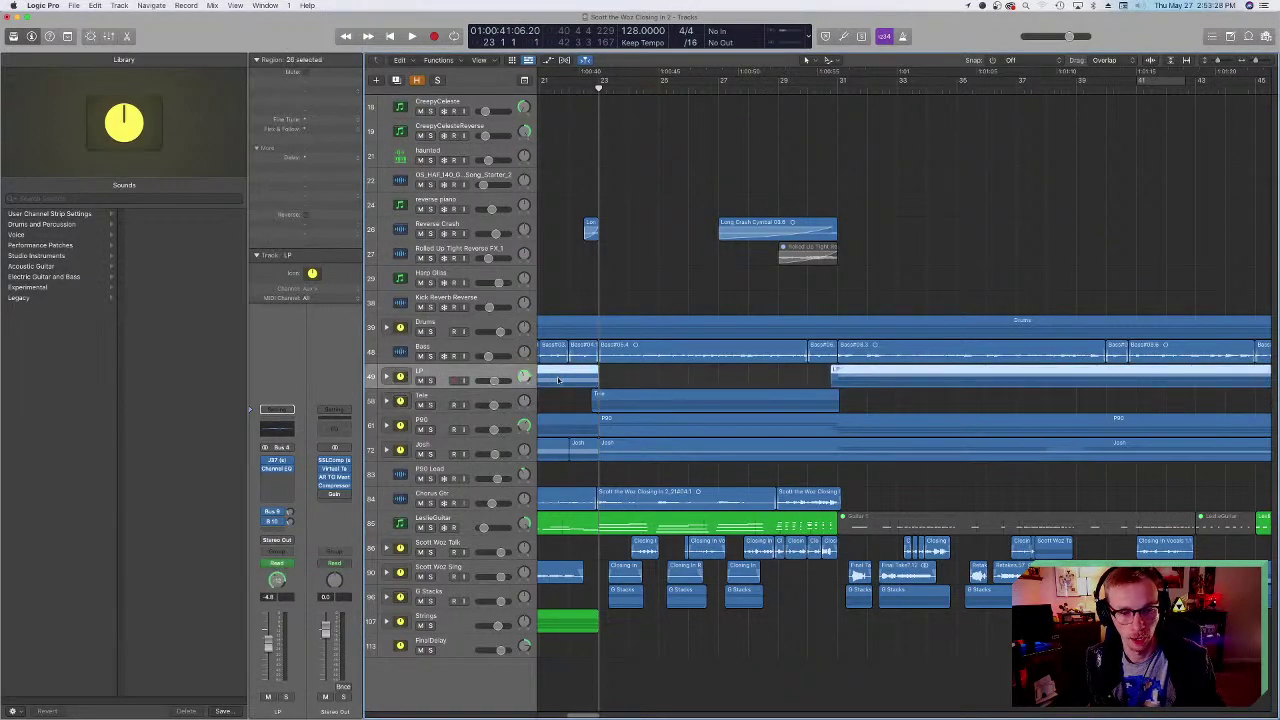
{"action": "scroll", "coordinate": [648, 88], "scroll_direction": "left", "scroll_amount": 3}
{"action": "left_click", "coordinate": [648, 89]}
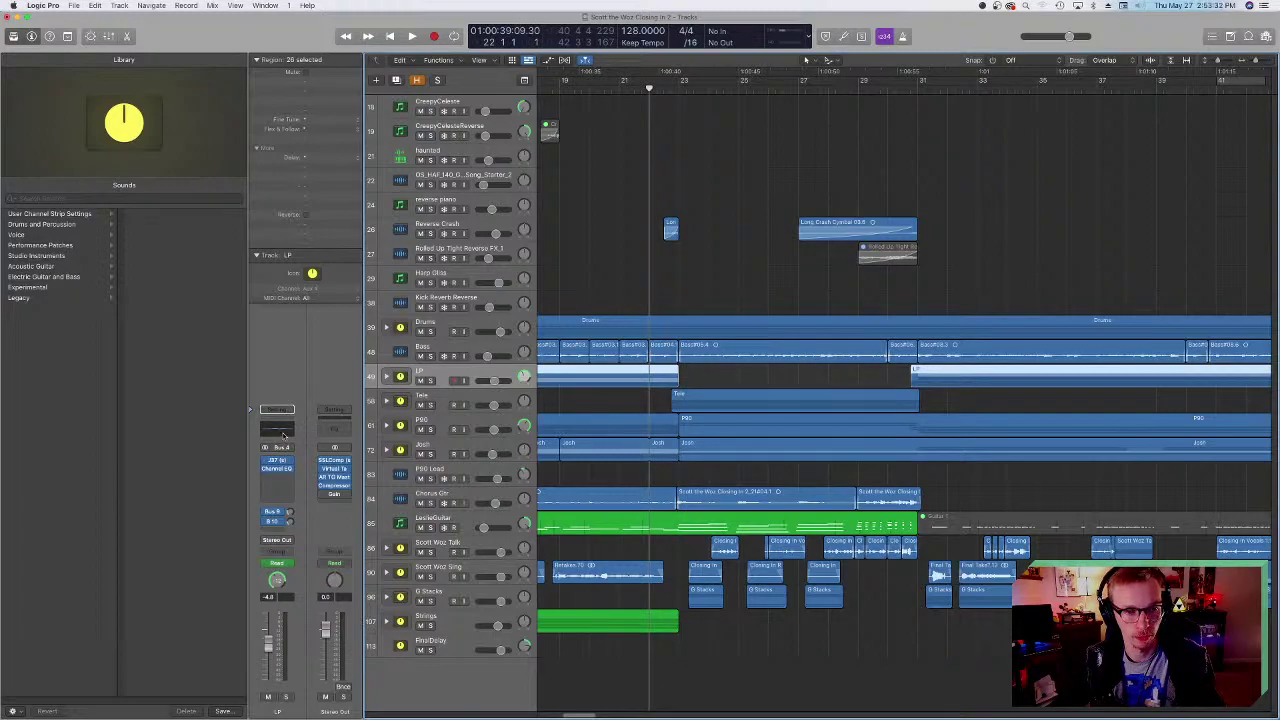
- Inspect the LP stack's Channel EQ and J37 tape plug-ins one after the other, closing each window
{"action": "left_click", "coordinate": [283, 433]}
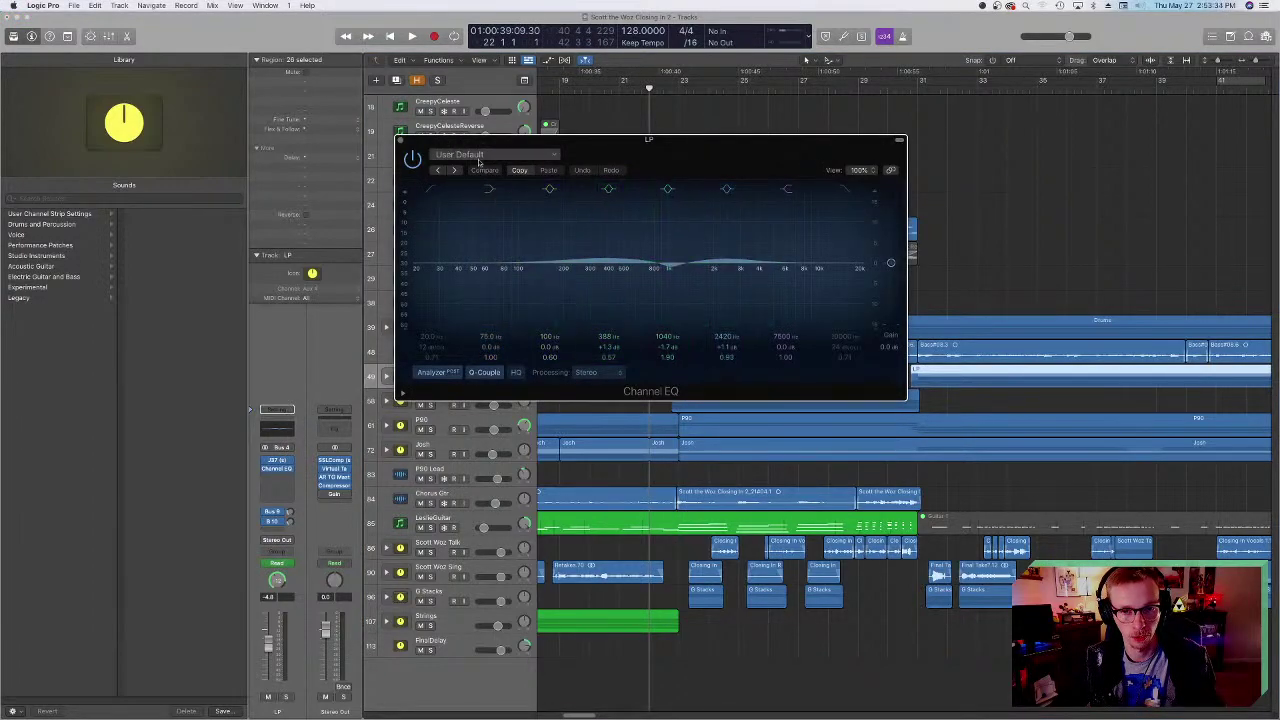
{"action": "left_click", "coordinate": [400, 142]}
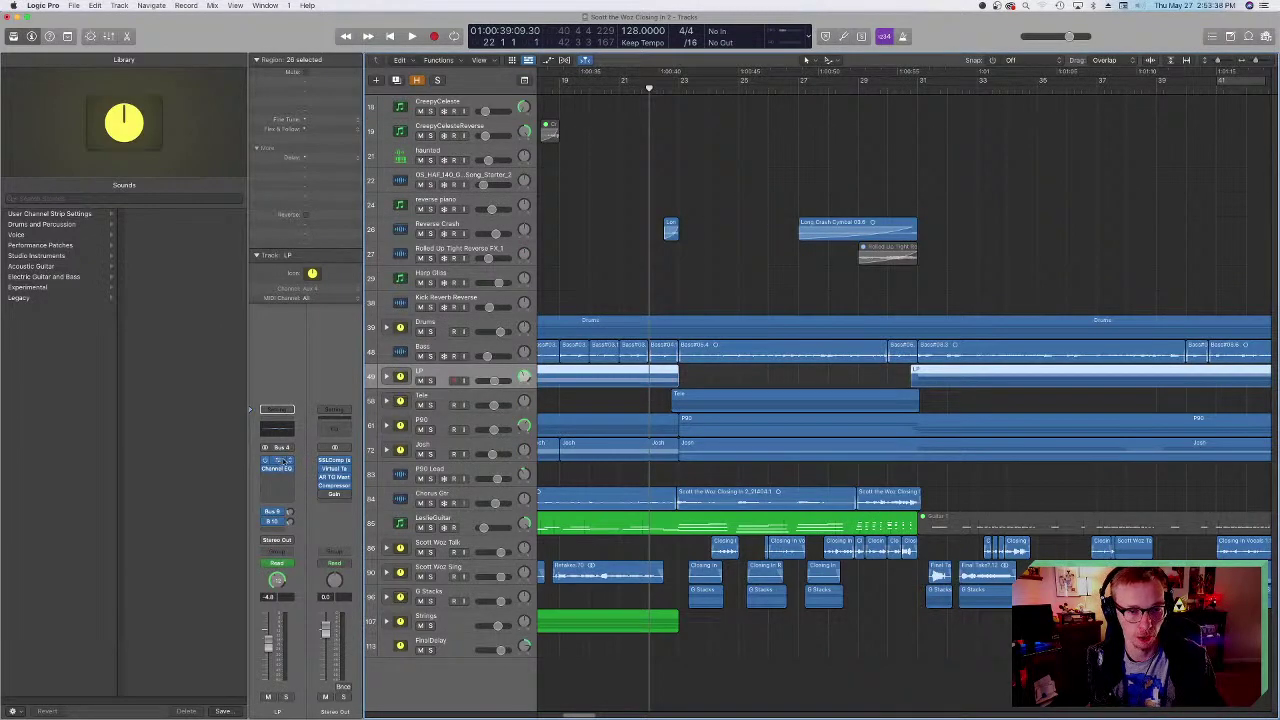
{"action": "left_click", "coordinate": [278, 459]}
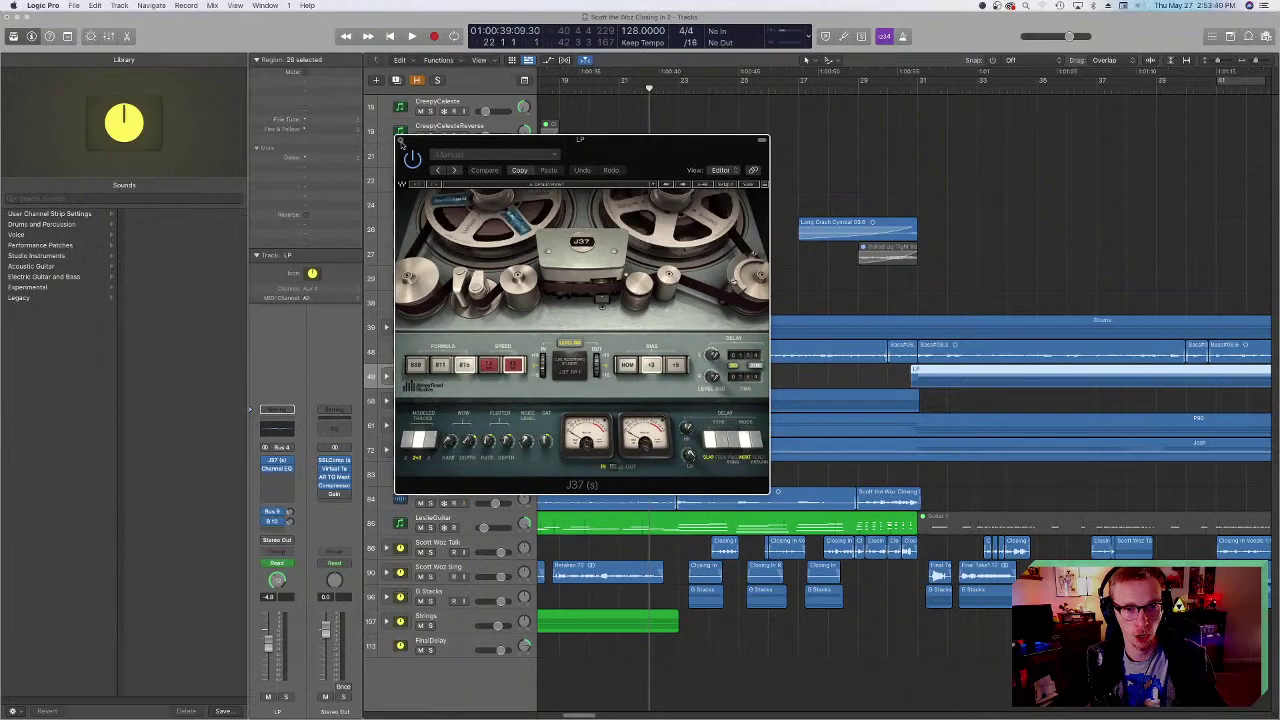
{"action": "left_click", "coordinate": [399, 141]}
{"action": "scroll", "coordinate": [395, 375], "scroll_direction": "left", "scroll_amount": 10}
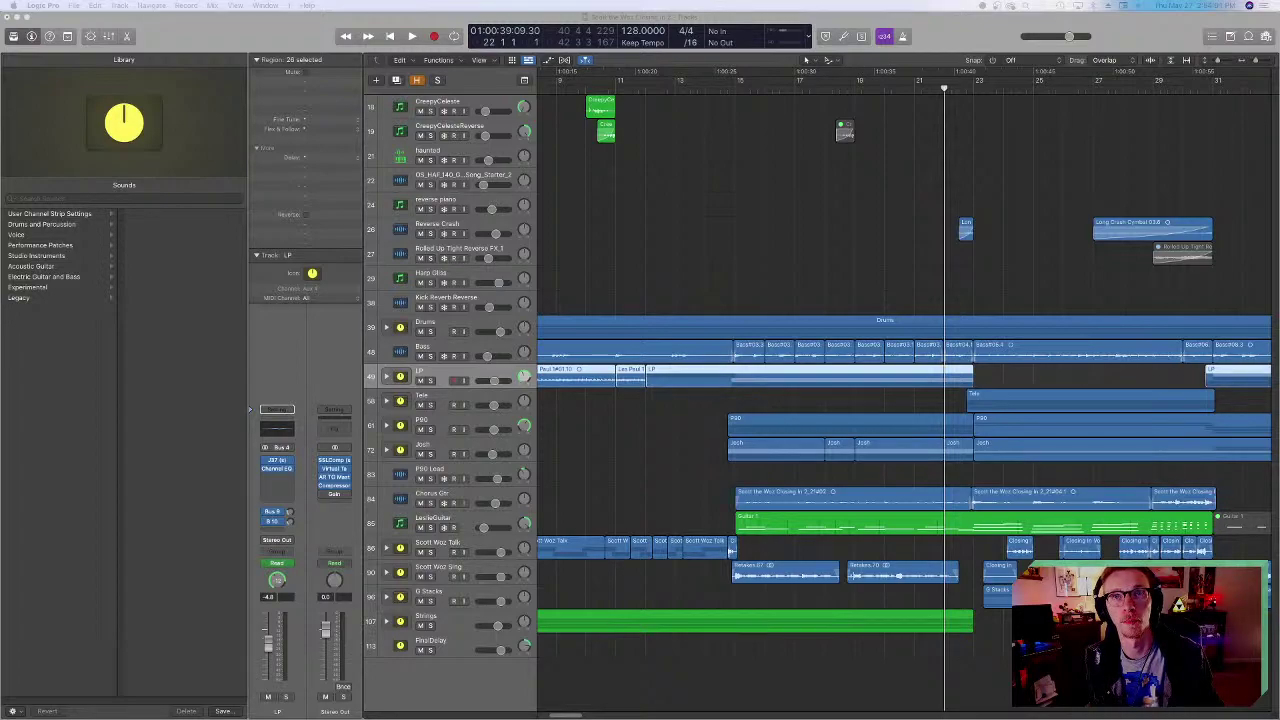
- Switch to Preview, close the photo of the studio desk and reposition the amp photo's window
{"action": "key", "text": "super+Tab"}
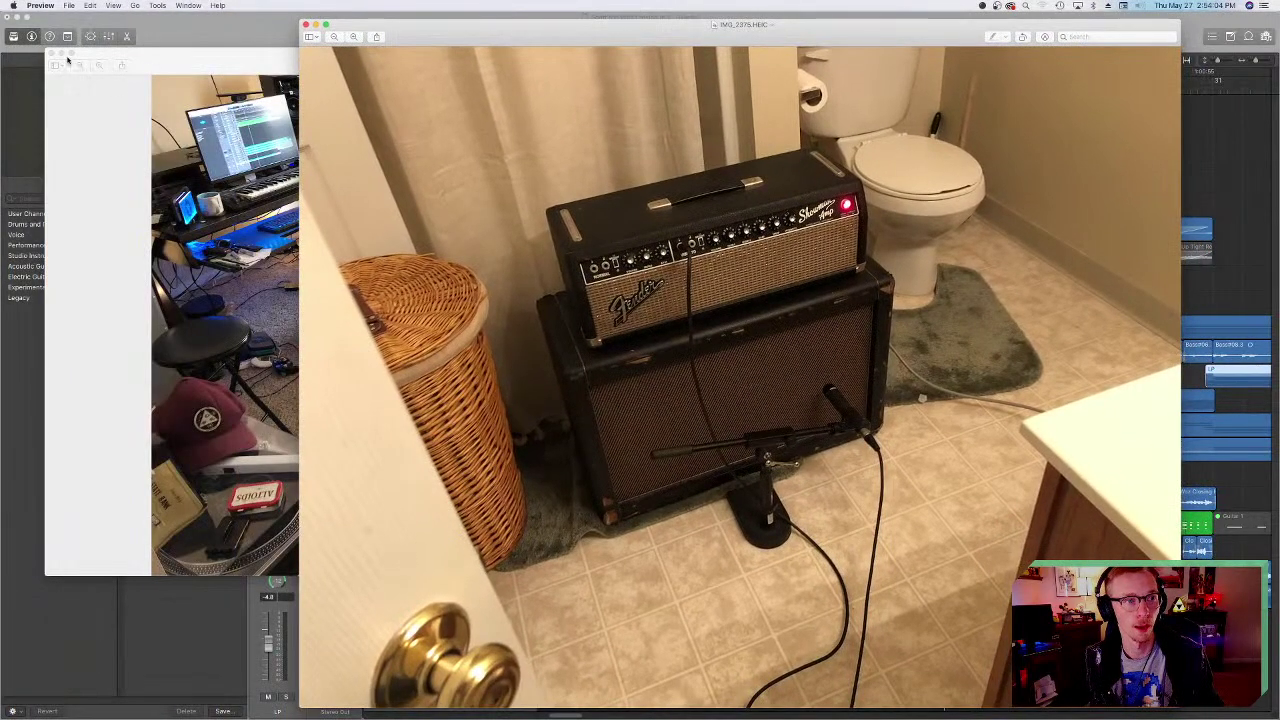
{"action": "left_click", "coordinate": [53, 57]}
{"action": "left_click_drag", "start_coordinate": [565, 28], "coordinate": [446, 27]}
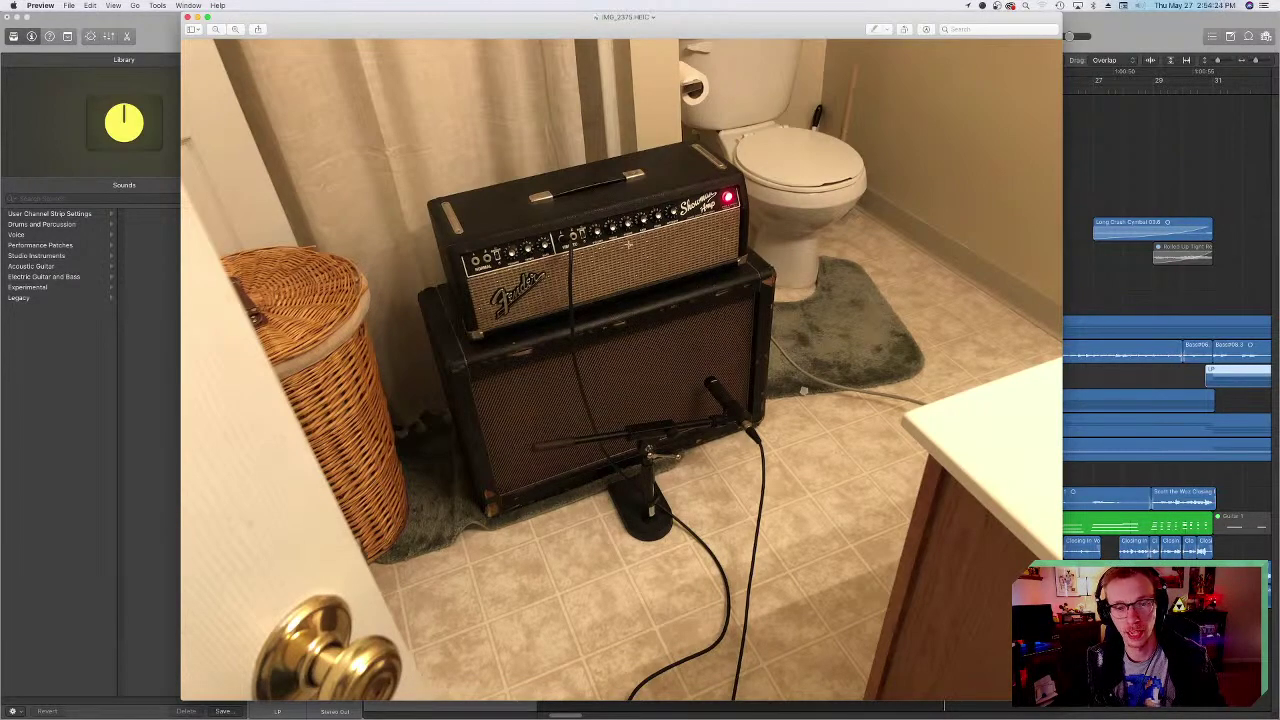
- Examine the miked Fender Showman amp and cabinet up close in the photo, and return to Logic Pro
{"action": "scroll", "coordinate": [640, 277], "scroll_direction": "up", "scroll_amount": 5}
{"action": "scroll", "coordinate": [665, 283], "scroll_direction": "down", "scroll_amount": 5}
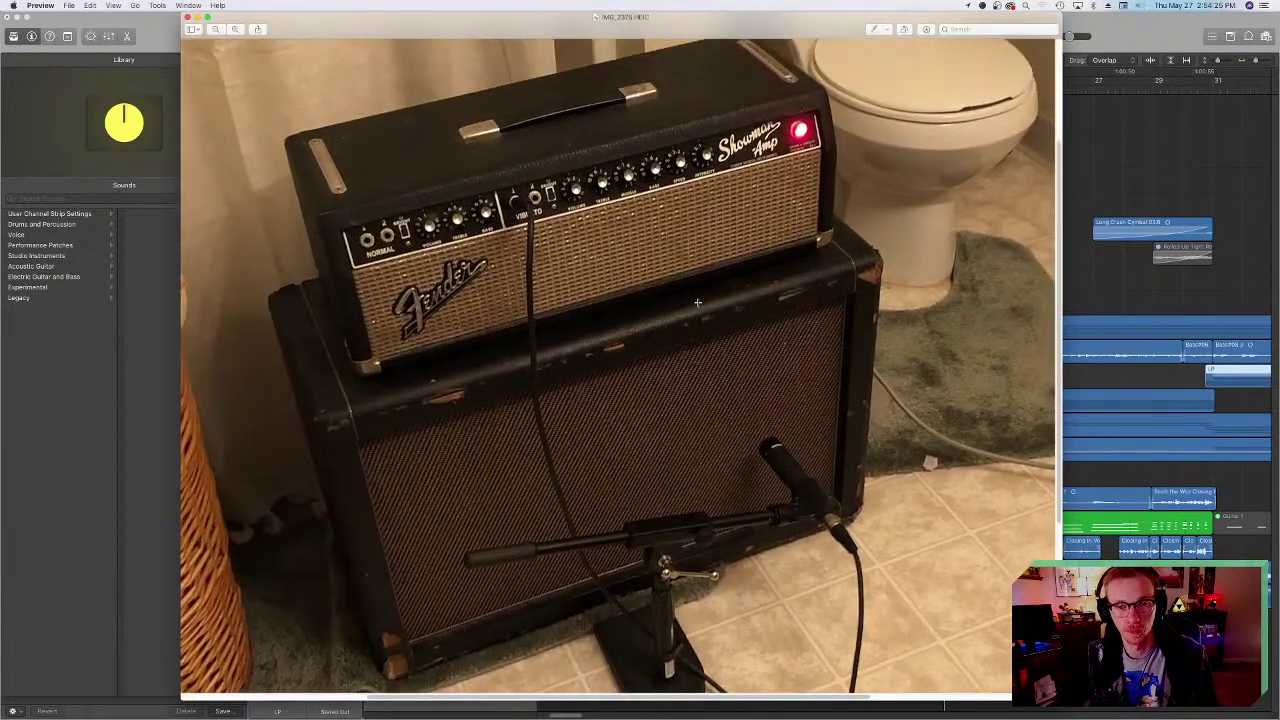
{"action": "scroll", "coordinate": [560, 281], "scroll_direction": "up", "scroll_amount": 5}
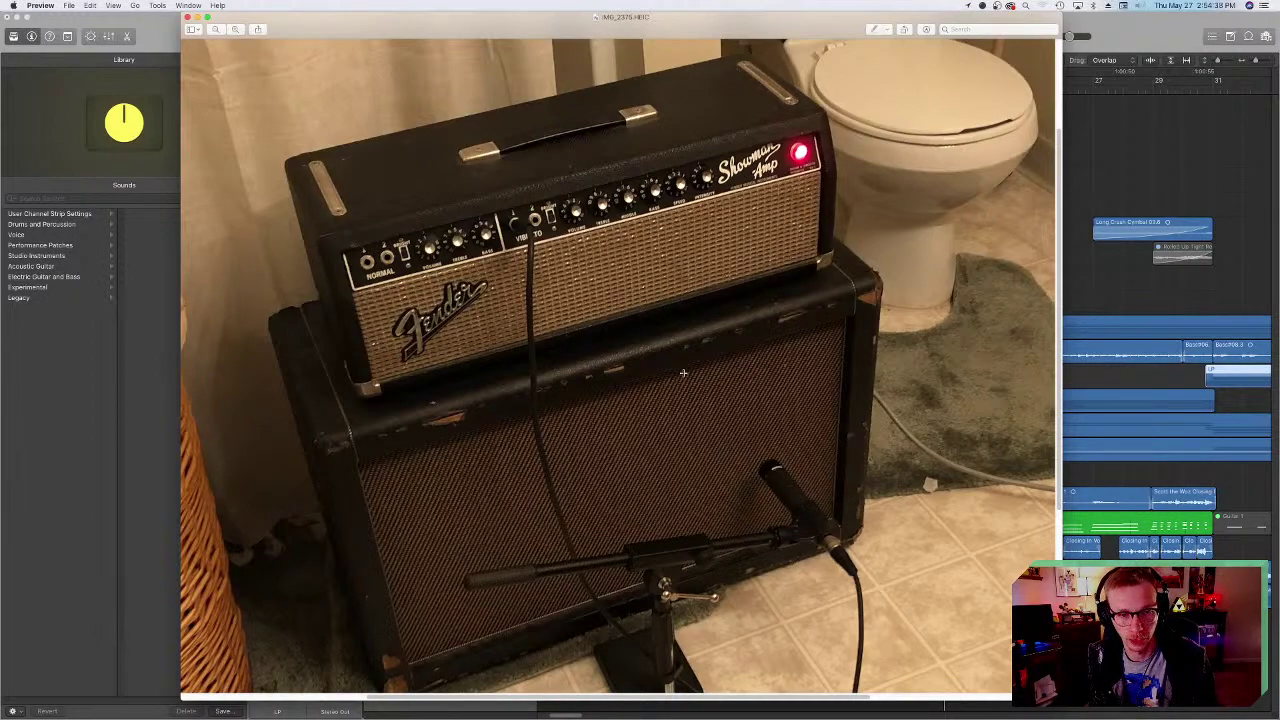
{"action": "scroll", "coordinate": [685, 417], "scroll_direction": "down", "scroll_amount": 2}
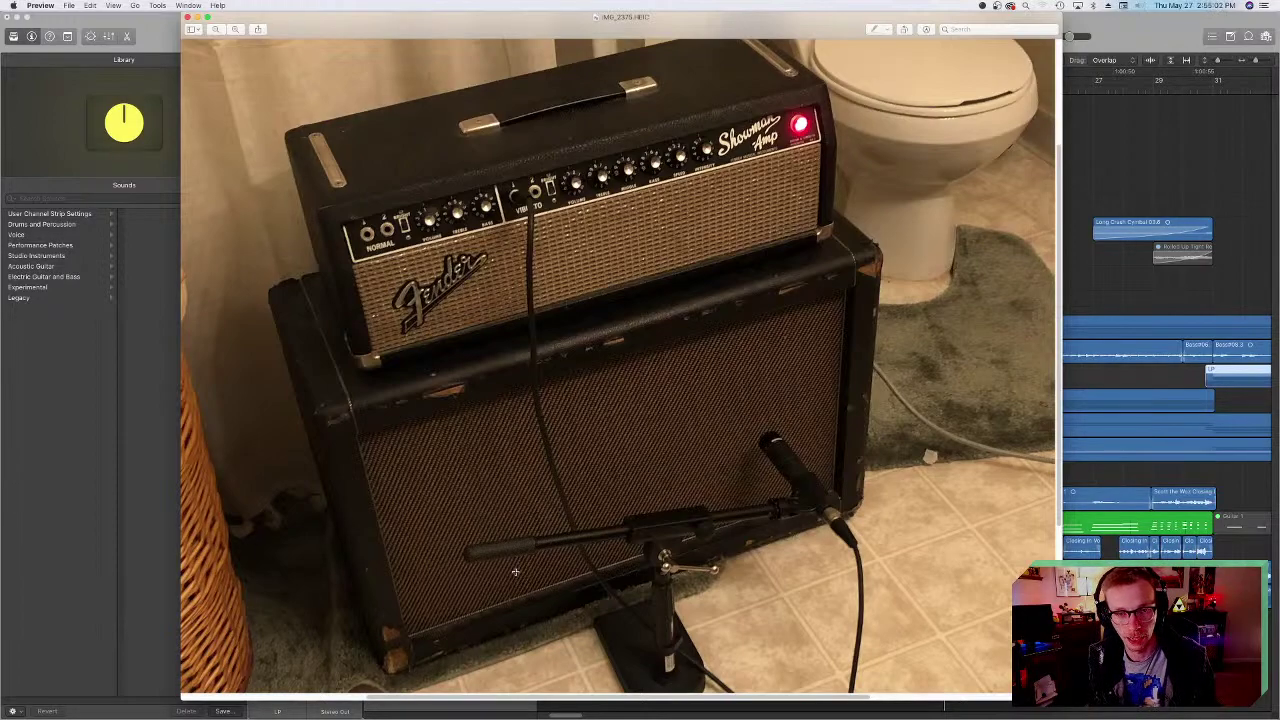
{"action": "key", "text": "Right"}
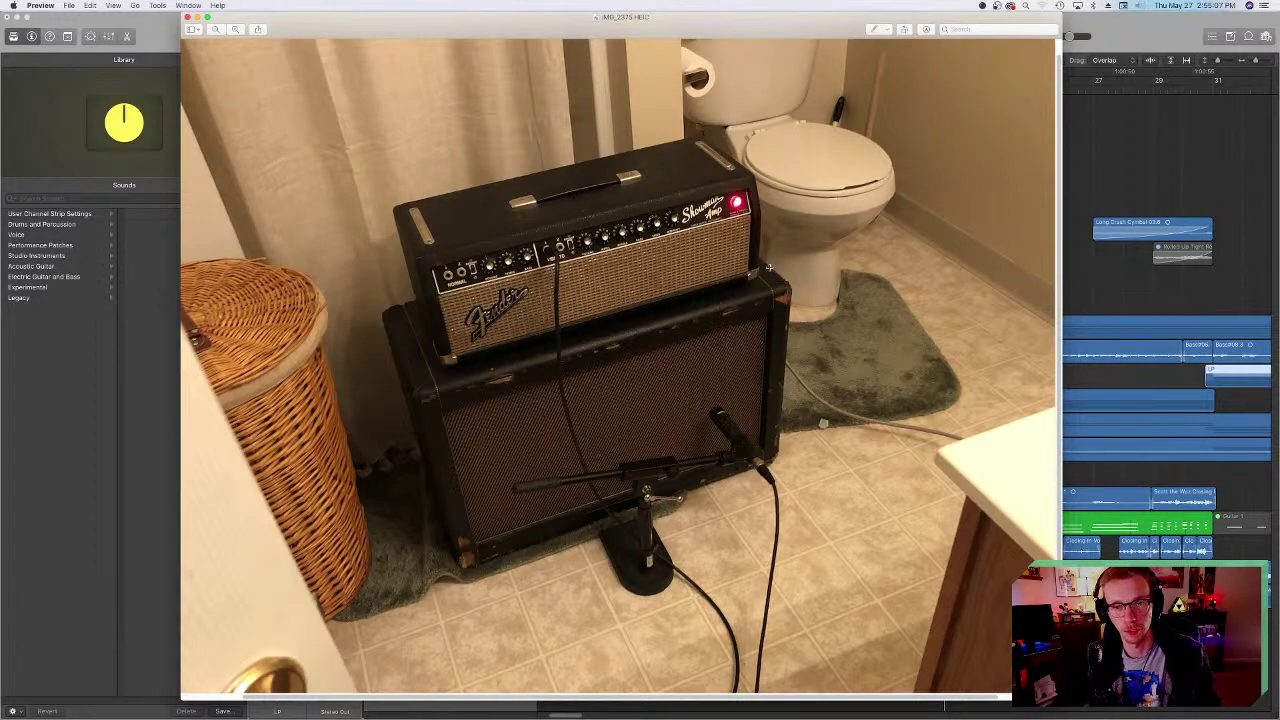
{"action": "left_click", "coordinate": [1088, 300]}
- Place the playhead at bar 46, beat 4, where the lead part starts, and select the P90 Lead track
{"action": "scroll", "coordinate": [930, 450], "scroll_direction": "right", "scroll_amount": 5}
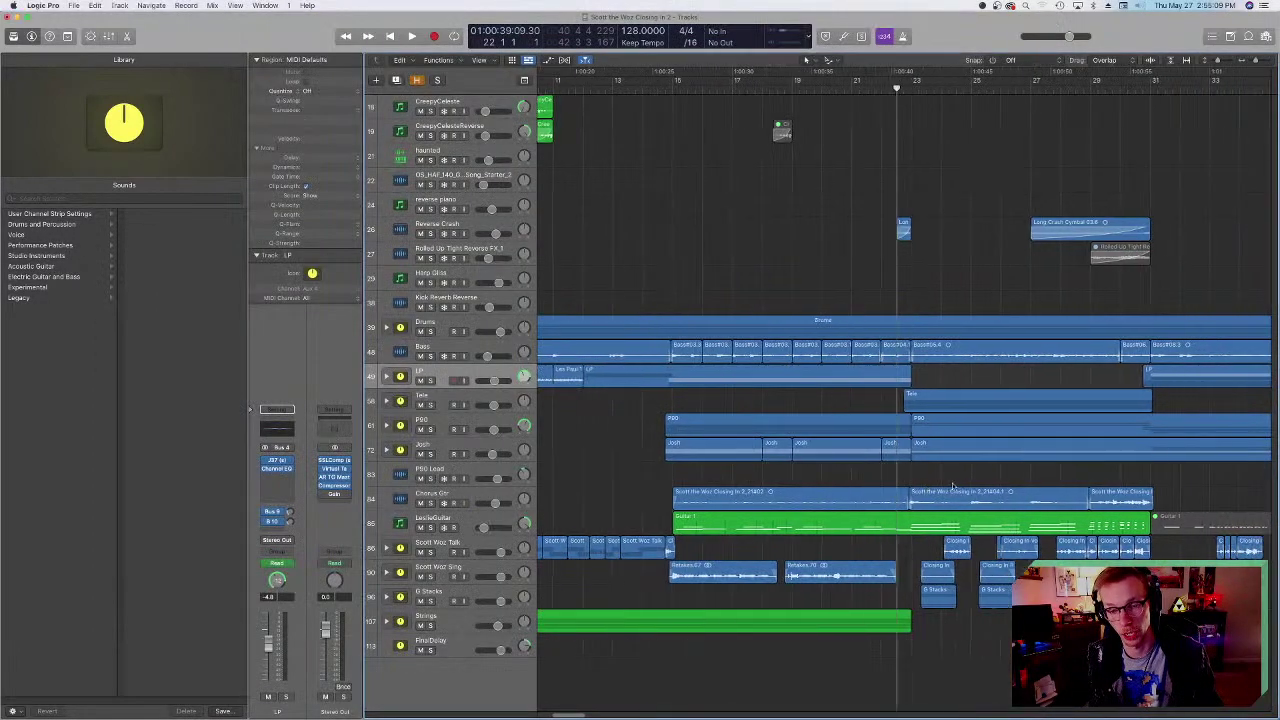
{"action": "scroll", "coordinate": [930, 500], "scroll_direction": "right", "scroll_amount": 10}
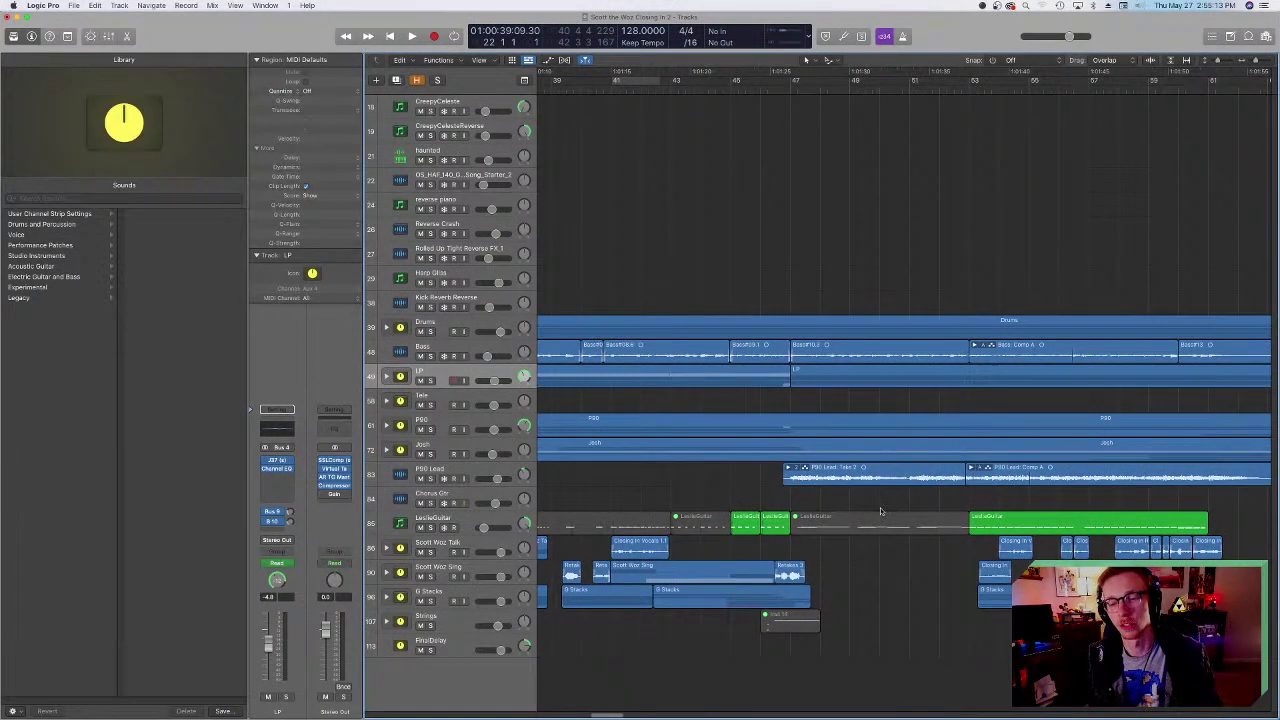
{"action": "scroll", "coordinate": [880, 512], "scroll_direction": "right", "scroll_amount": 5}
{"action": "scroll", "coordinate": [880, 512], "scroll_direction": "left", "scroll_amount": 3}
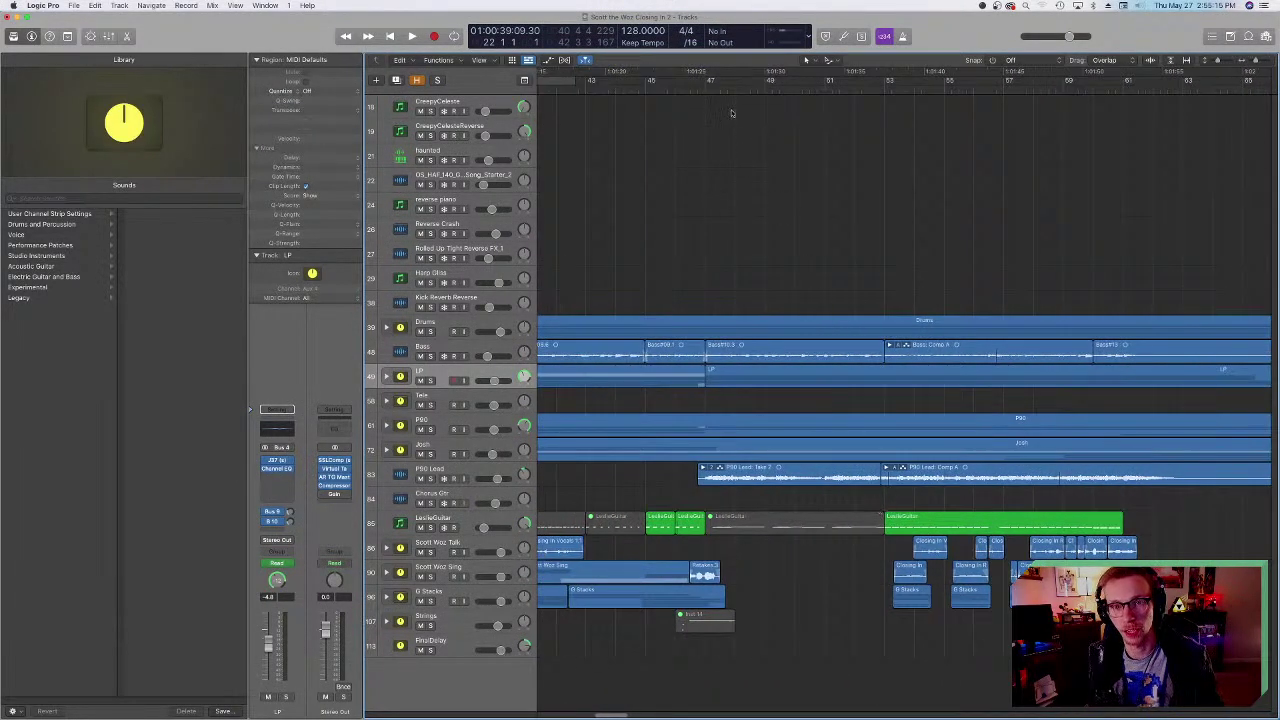
{"action": "left_click", "coordinate": [698, 90]}
{"action": "left_click", "coordinate": [408, 473]}
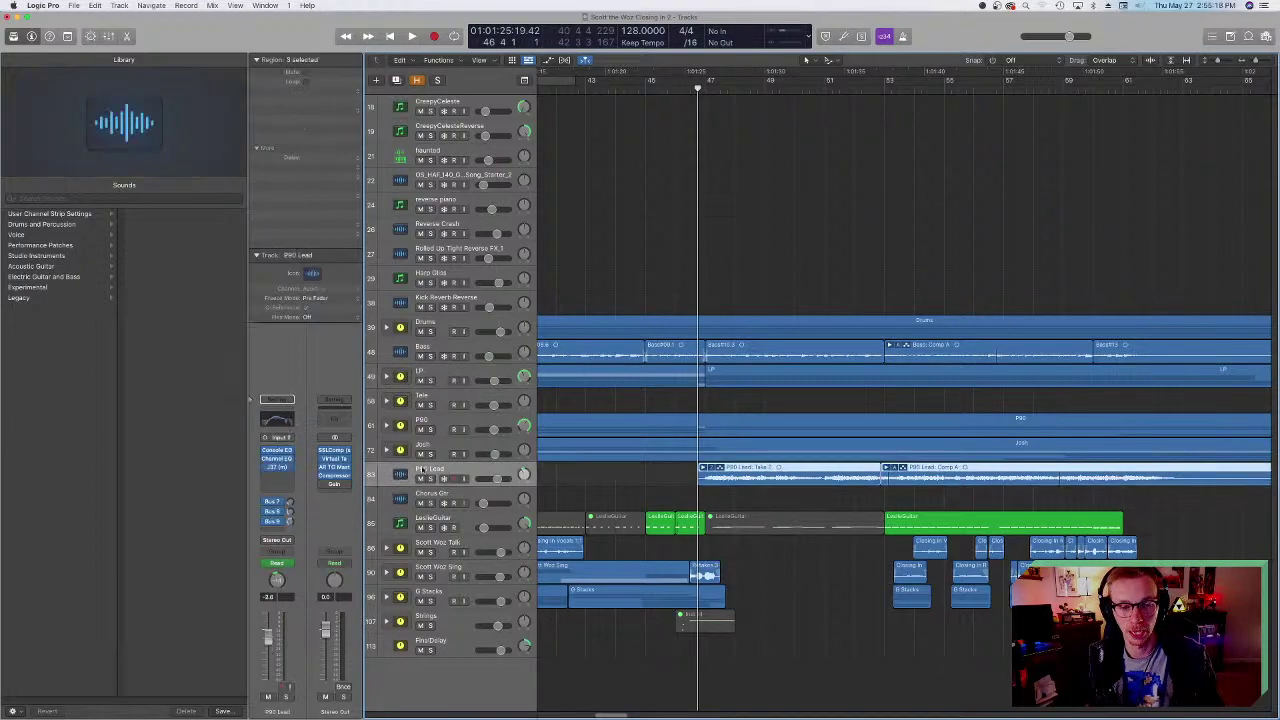
- Inspect the Channel EQ curve on the P90 Lead track and close the plug-in window
{"action": "left_click", "coordinate": [278, 420]}
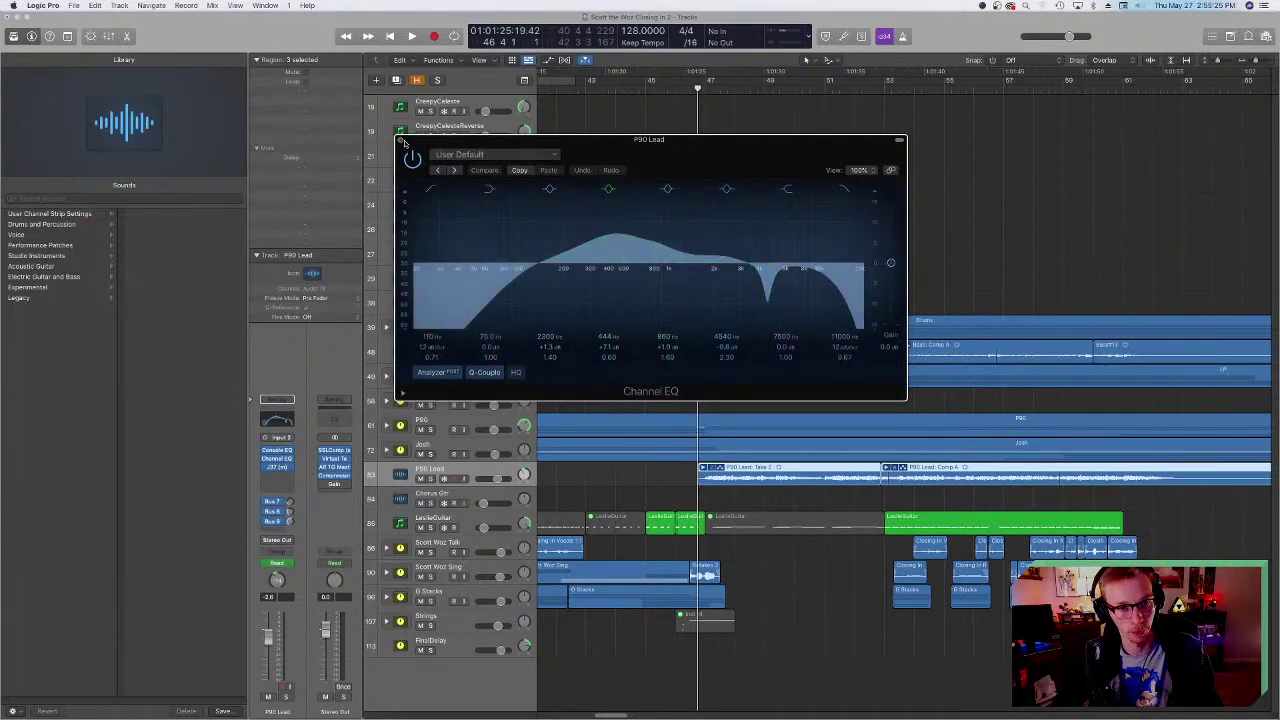
{"action": "left_click_drag", "start_coordinate": [402, 140], "coordinate": [398, 162]}
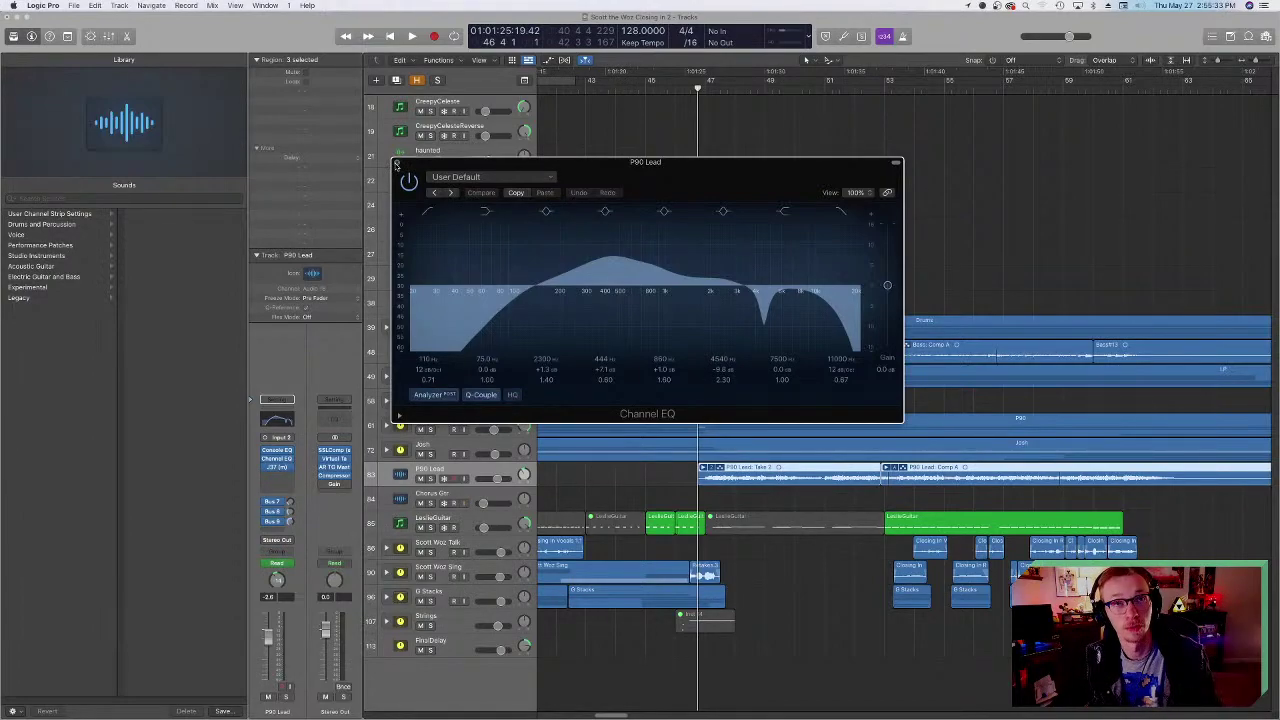
{"action": "left_click", "coordinate": [397, 164]}
- Move the playhead back to bar 22, beat 4, at the start of the Tele region
{"action": "scroll", "coordinate": [675, 455], "scroll_direction": "left", "scroll_amount": 5}
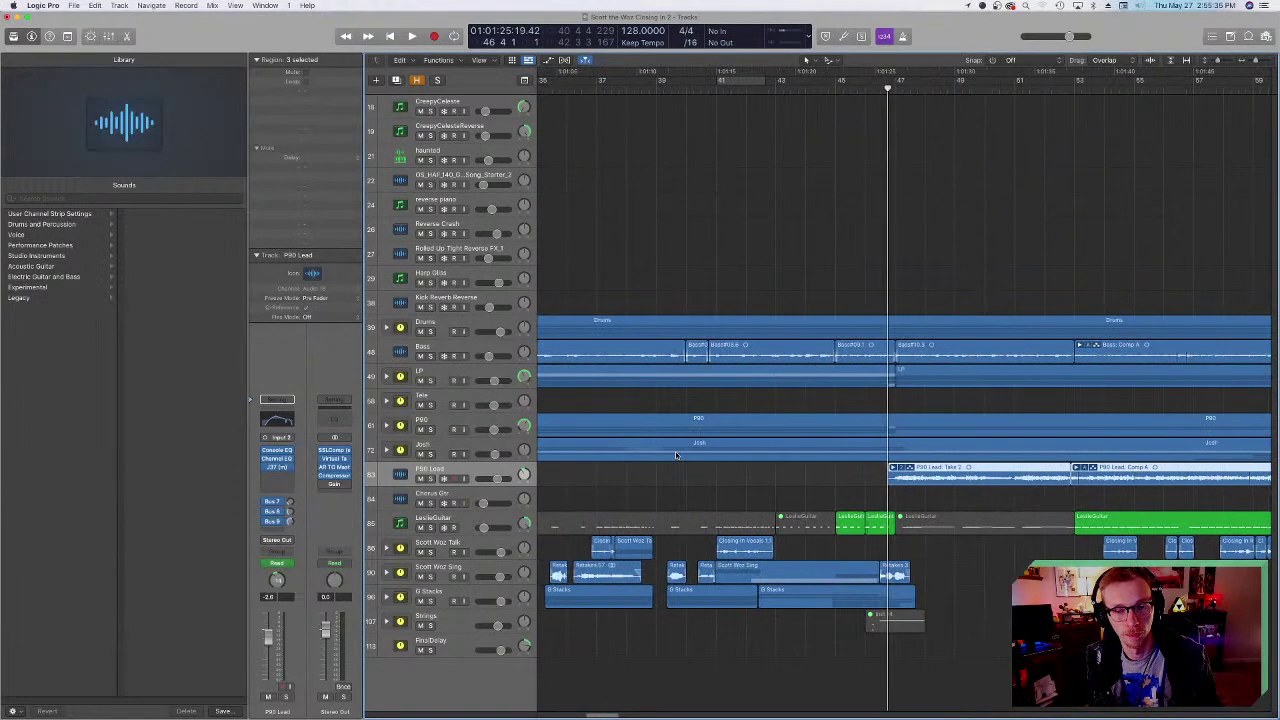
{"action": "scroll", "coordinate": [675, 455], "scroll_direction": "right", "scroll_amount": 2}
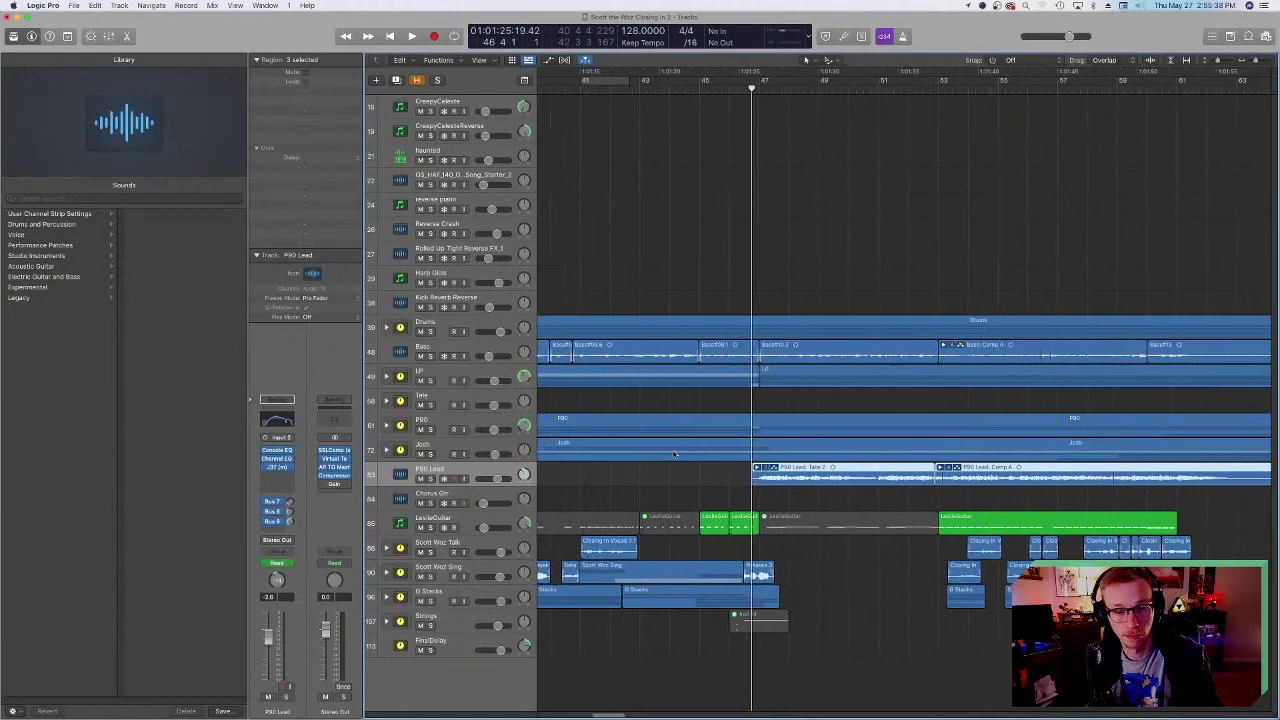
{"action": "scroll", "coordinate": [583, 405], "scroll_direction": "left", "scroll_amount": 5}
{"action": "scroll", "coordinate": [583, 405], "scroll_direction": "left", "scroll_amount": 6}
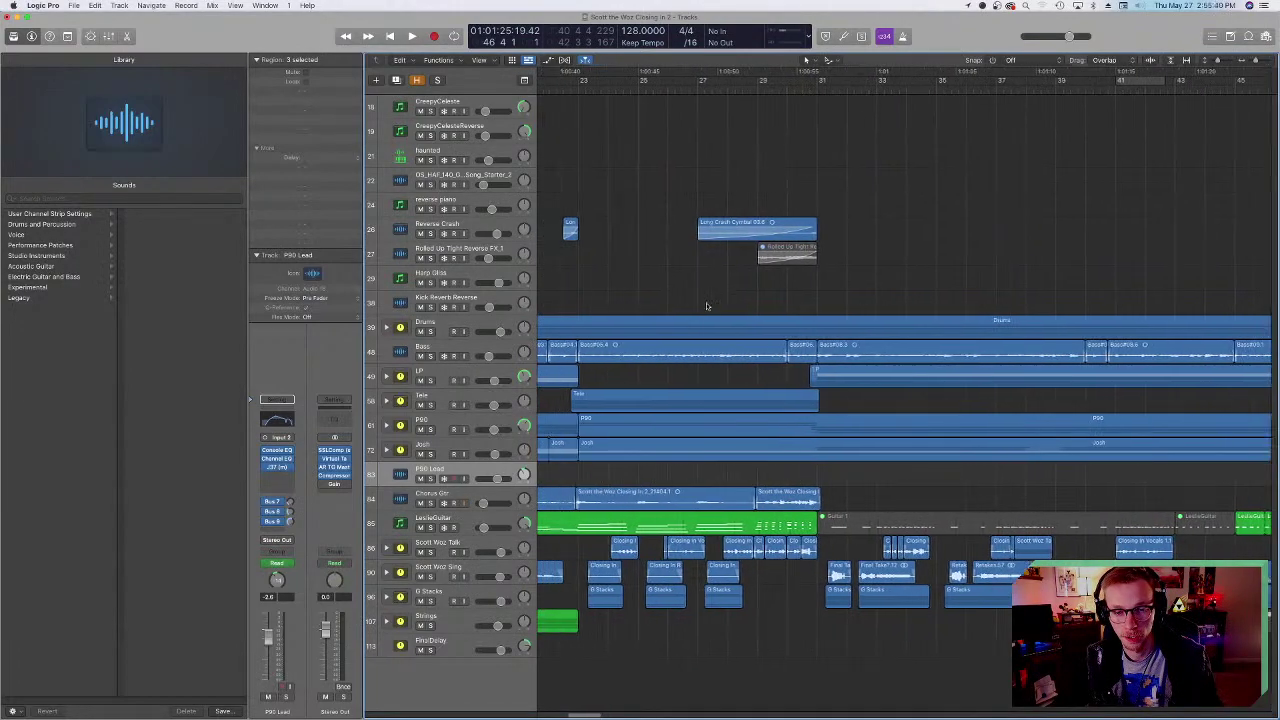
{"action": "left_click", "coordinate": [668, 90]}
- Move the playhead to bar 14, beat 4, where the P90 and guest rhythm guitar regions begin
{"action": "scroll", "coordinate": [882, 120], "scroll_direction": "right", "scroll_amount": 2}
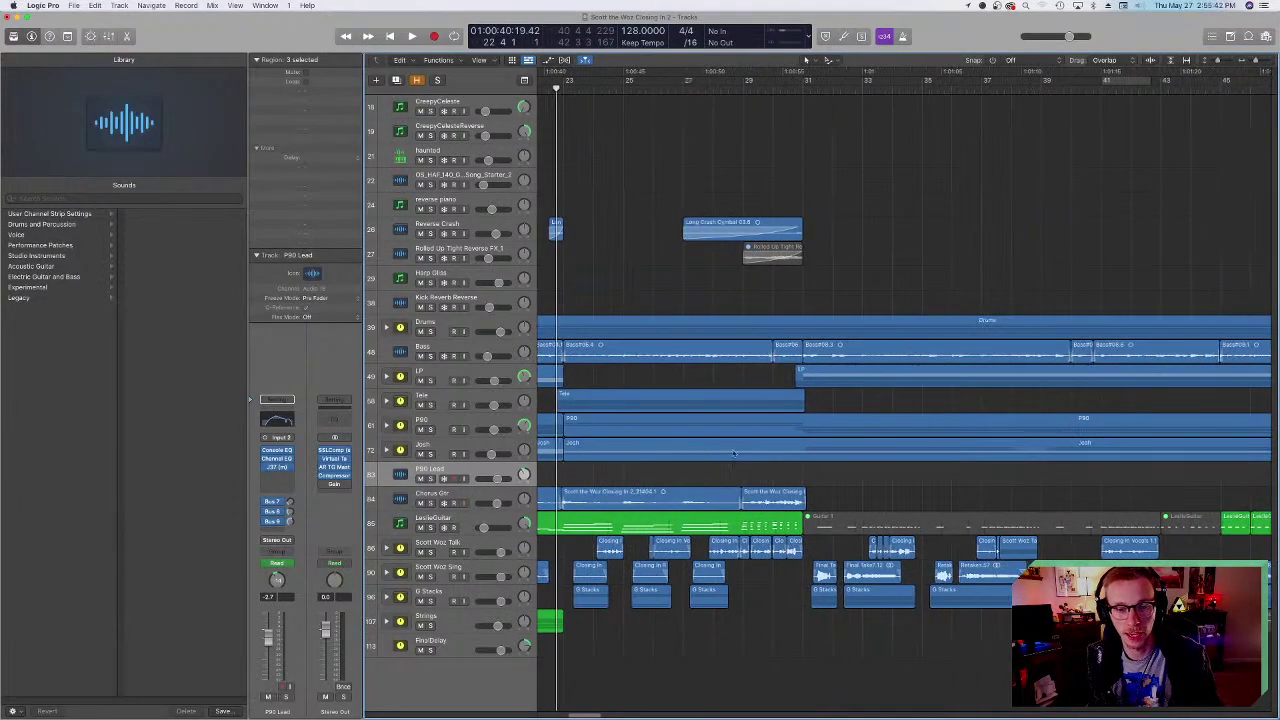
{"action": "scroll", "coordinate": [882, 120], "scroll_direction": "right", "scroll_amount": 2}
{"action": "scroll", "coordinate": [830, 372], "scroll_direction": "left", "scroll_amount": 6}
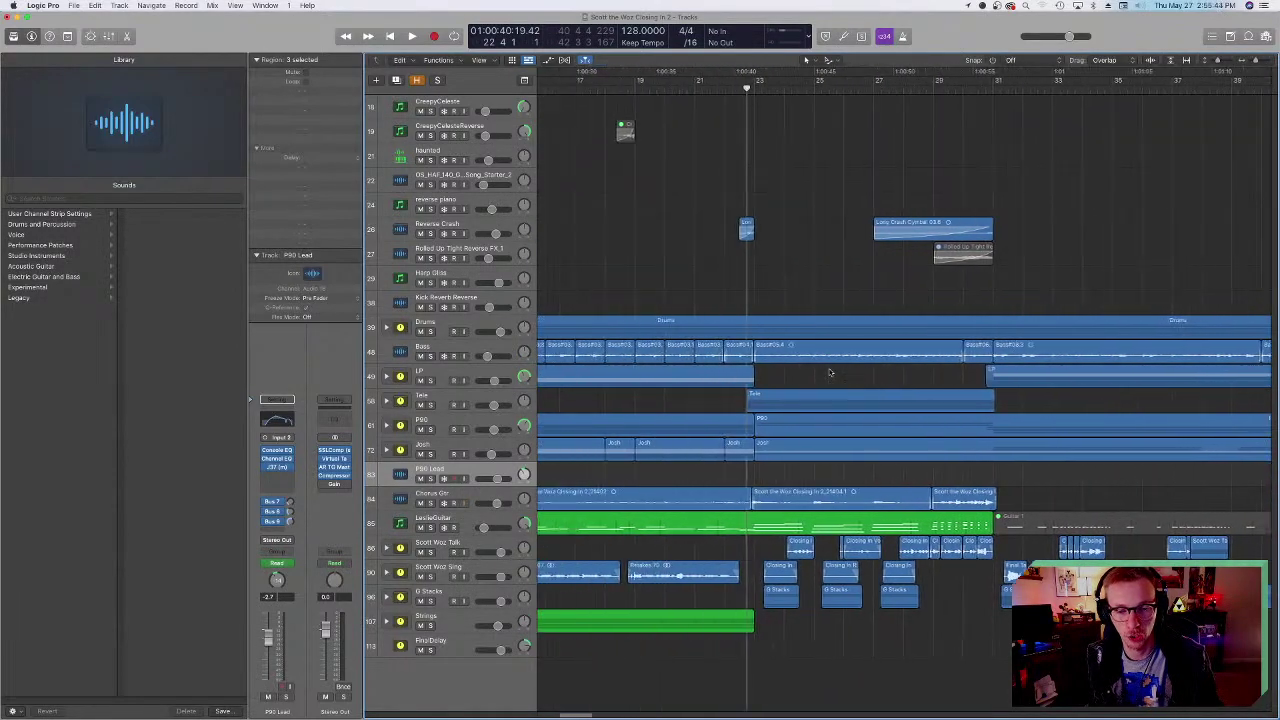
{"action": "scroll", "coordinate": [830, 372], "scroll_direction": "left", "scroll_amount": 3}
{"action": "scroll", "coordinate": [830, 372], "scroll_direction": "right", "scroll_amount": 5}
{"action": "scroll", "coordinate": [830, 372], "scroll_direction": "left", "scroll_amount": 10}
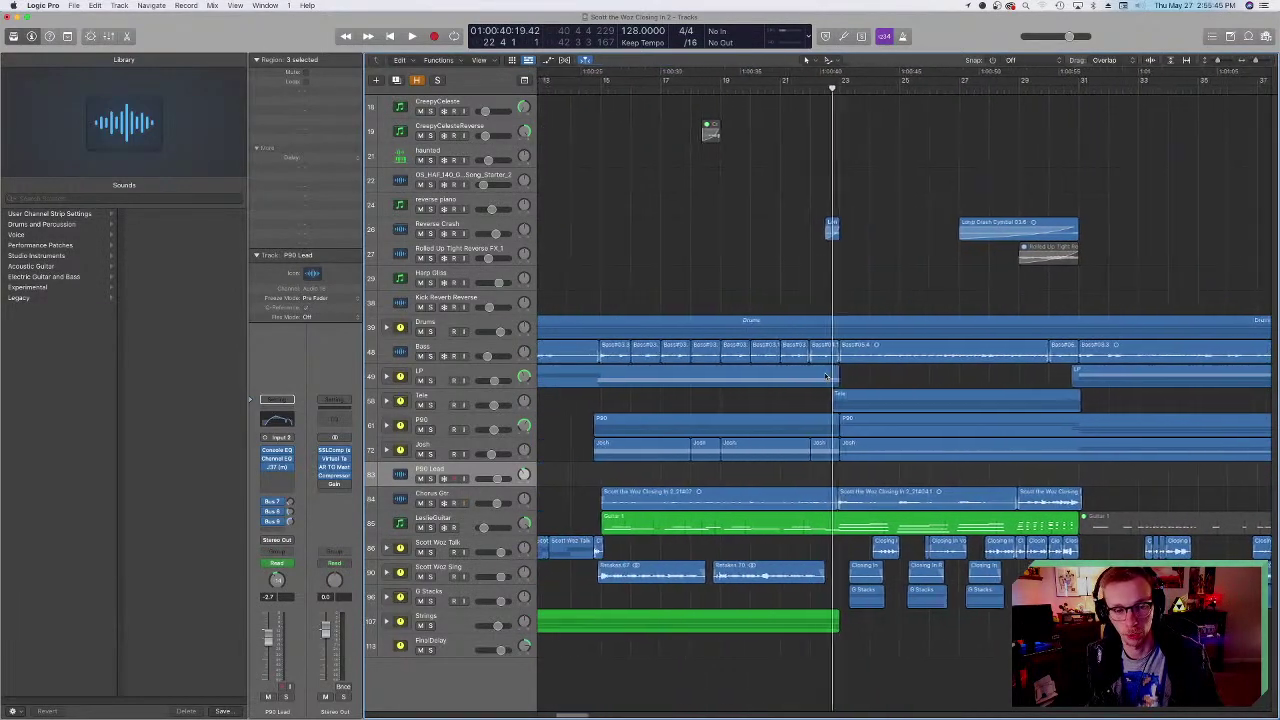
{"action": "left_click", "coordinate": [742, 88]}
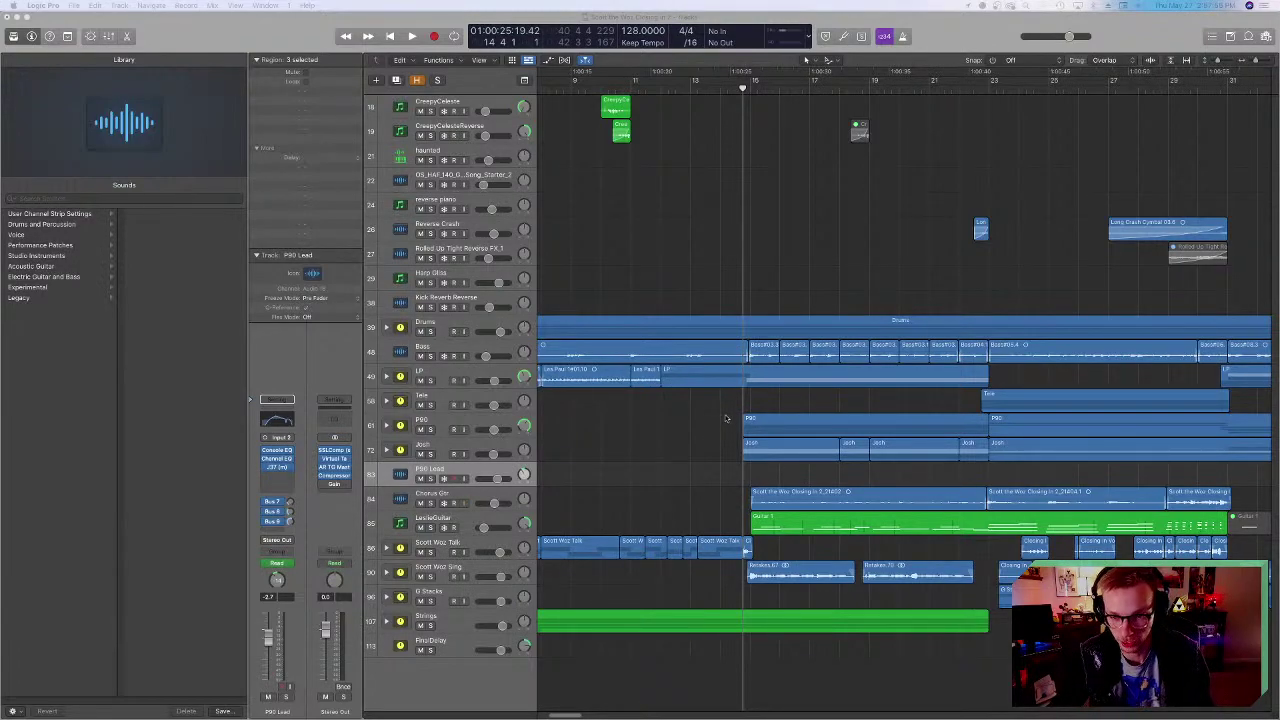
- Select the guest rhythm guitar stack beneath the P90 stack, and deselect its regions
{"action": "scroll", "coordinate": [726, 418], "scroll_direction": "right", "scroll_amount": 3}
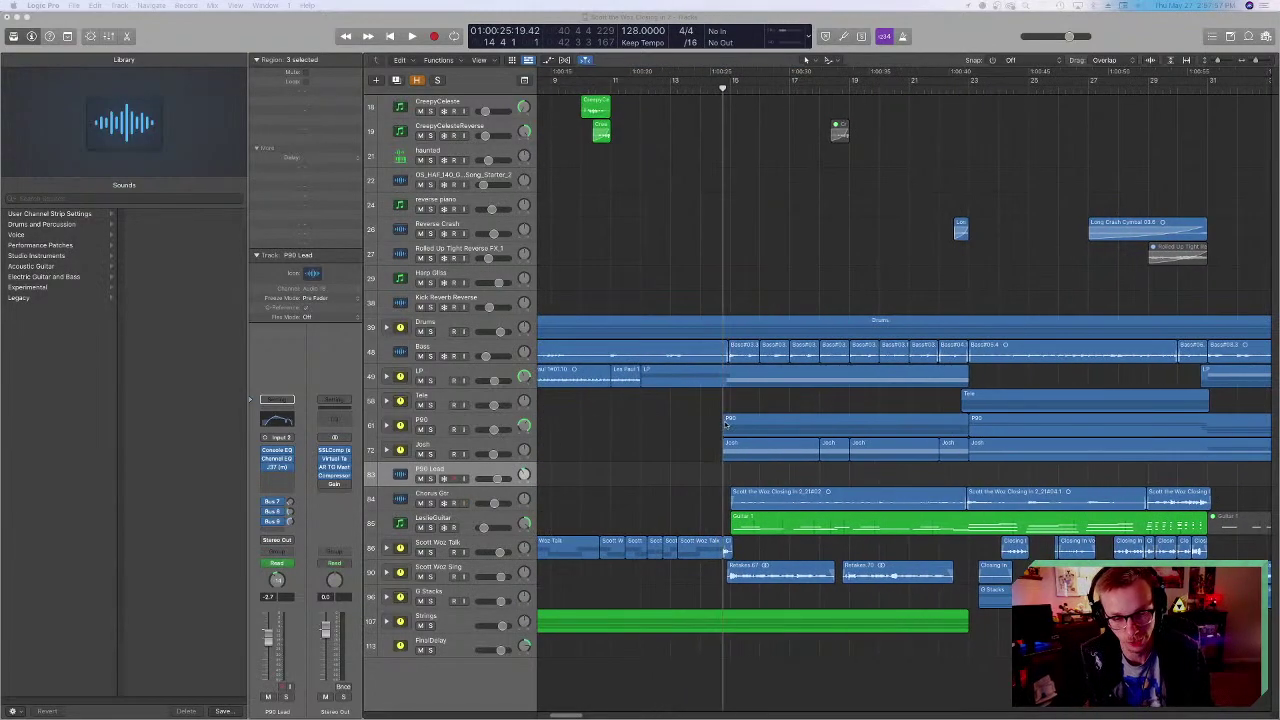
{"action": "scroll", "coordinate": [726, 424], "scroll_direction": "right", "scroll_amount": 5}
{"action": "scroll", "coordinate": [722, 426], "scroll_direction": "left", "scroll_amount": 3}
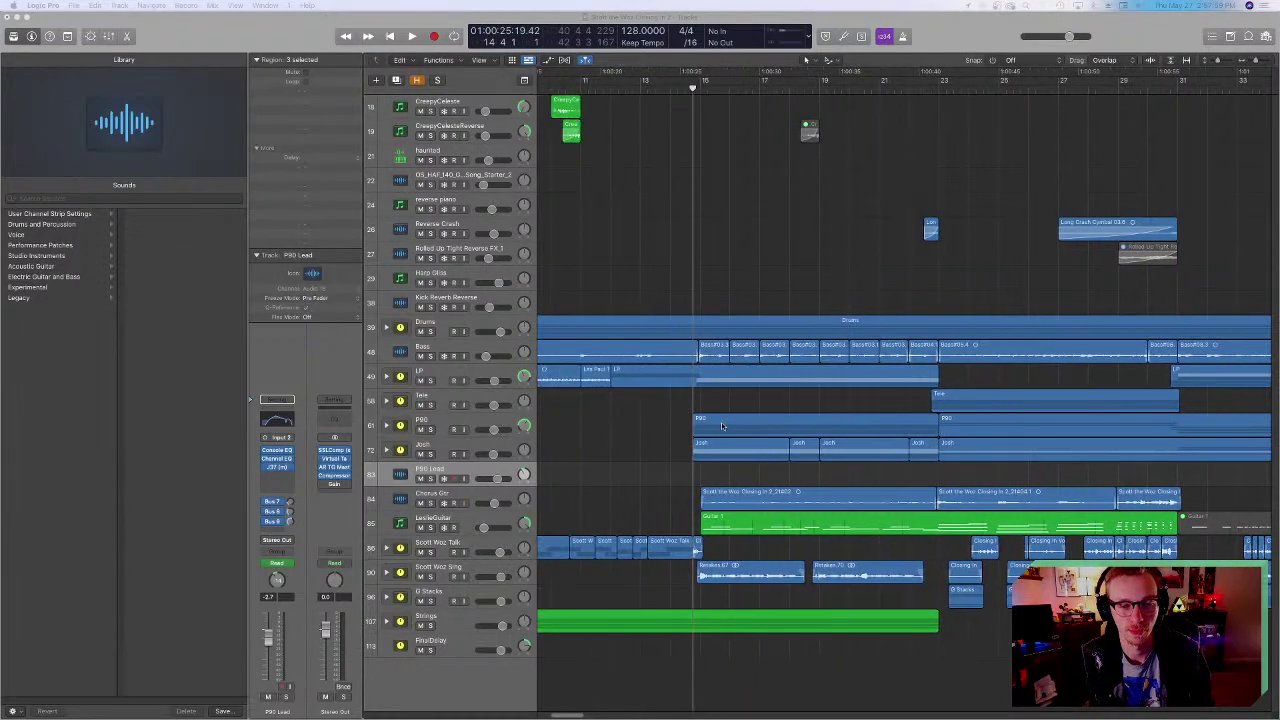
{"action": "left_click", "coordinate": [445, 447]}
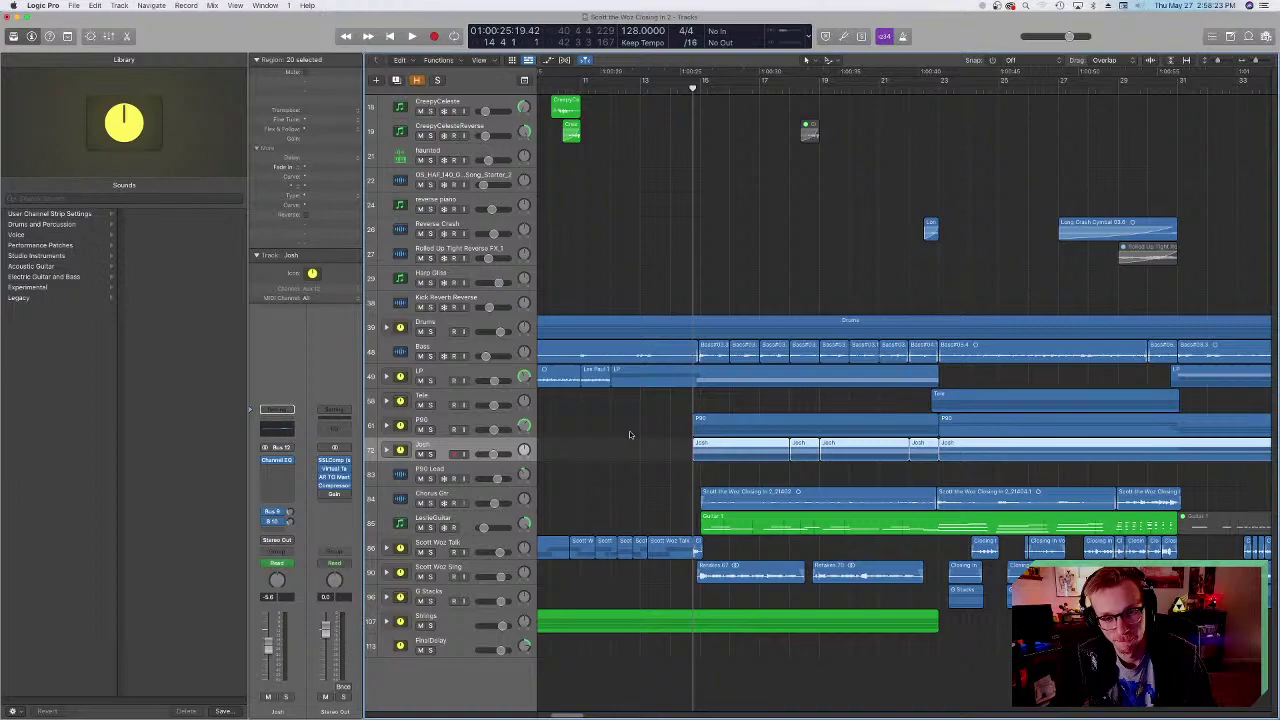
{"action": "scroll", "coordinate": [630, 434], "scroll_direction": "right", "scroll_amount": 2}
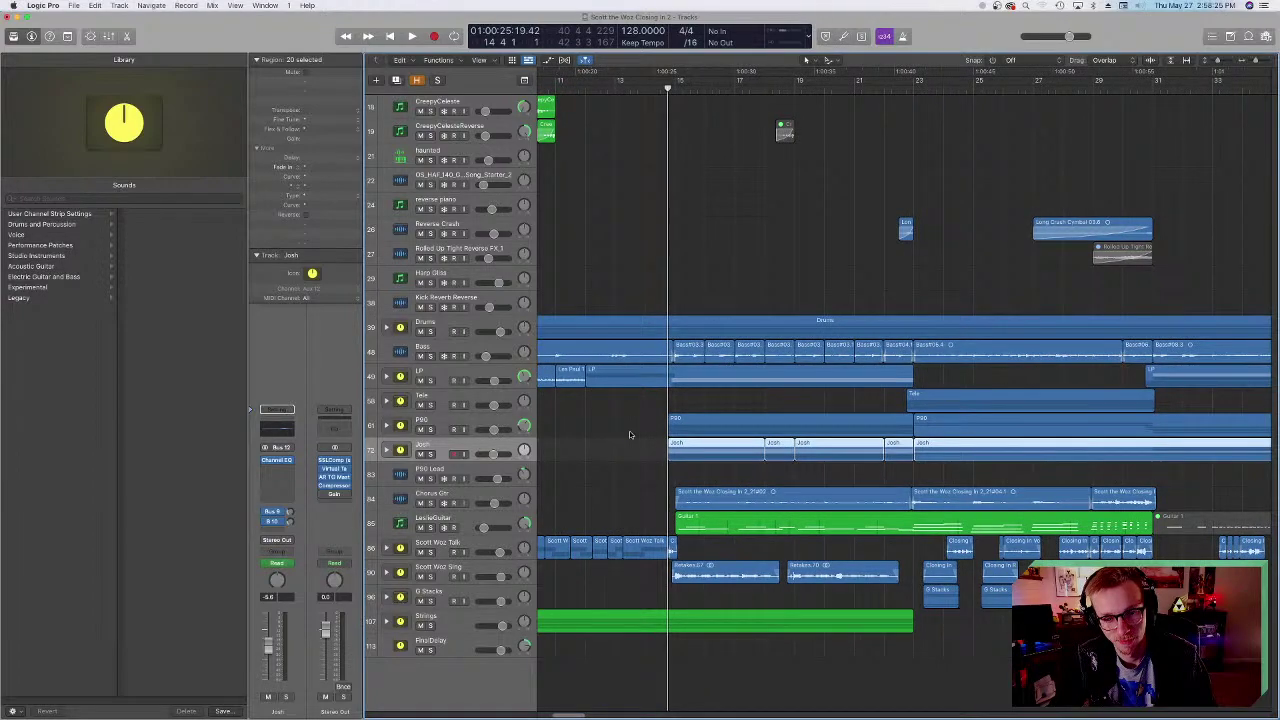
{"action": "scroll", "coordinate": [630, 434], "scroll_direction": "right", "scroll_amount": 1}
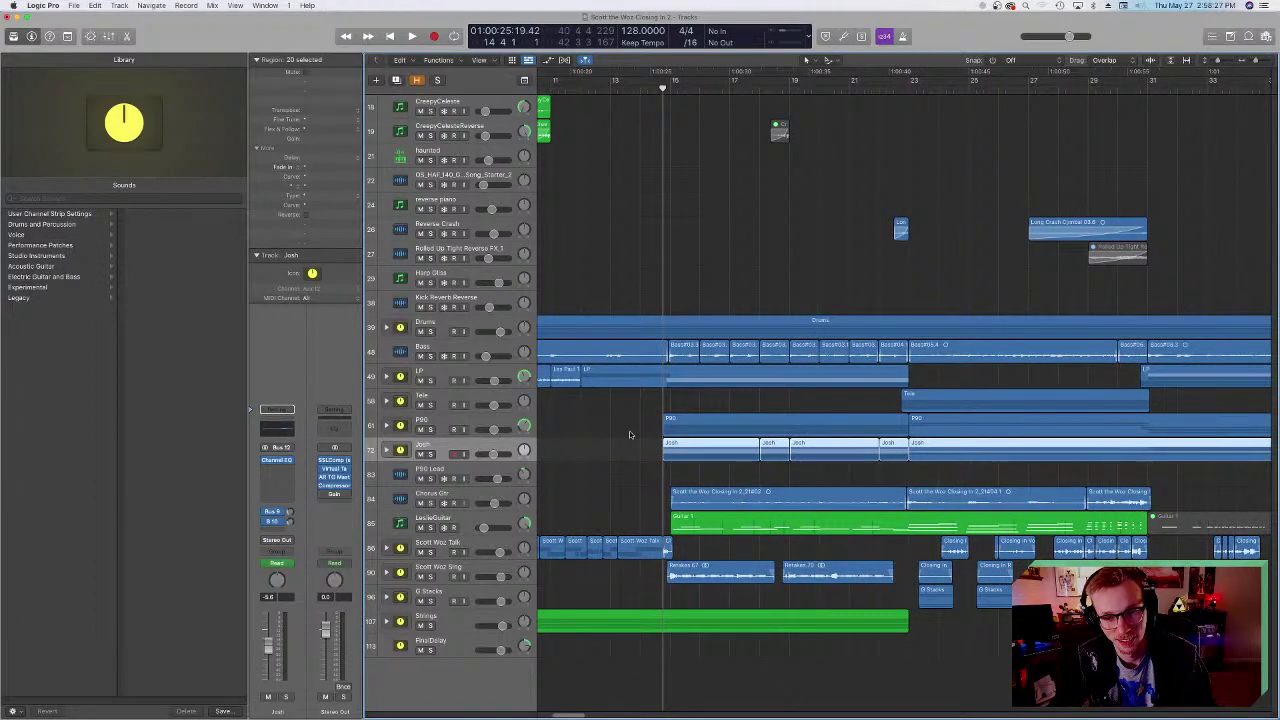
{"action": "left_click", "coordinate": [630, 434]}
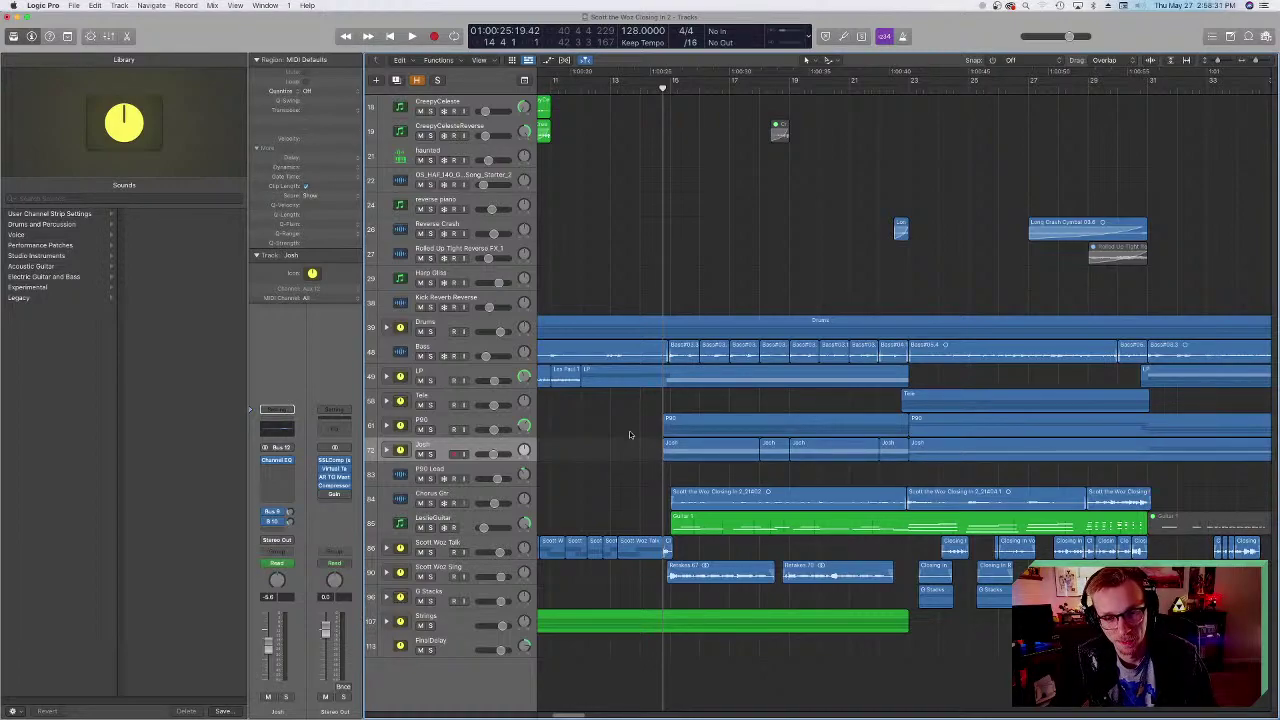
- Examine the P90 and guest rhythm guitar regions in the arrangement from about bar 7 to bar 37
{"action": "scroll", "coordinate": [630, 434], "scroll_direction": "right", "scroll_amount": 5}
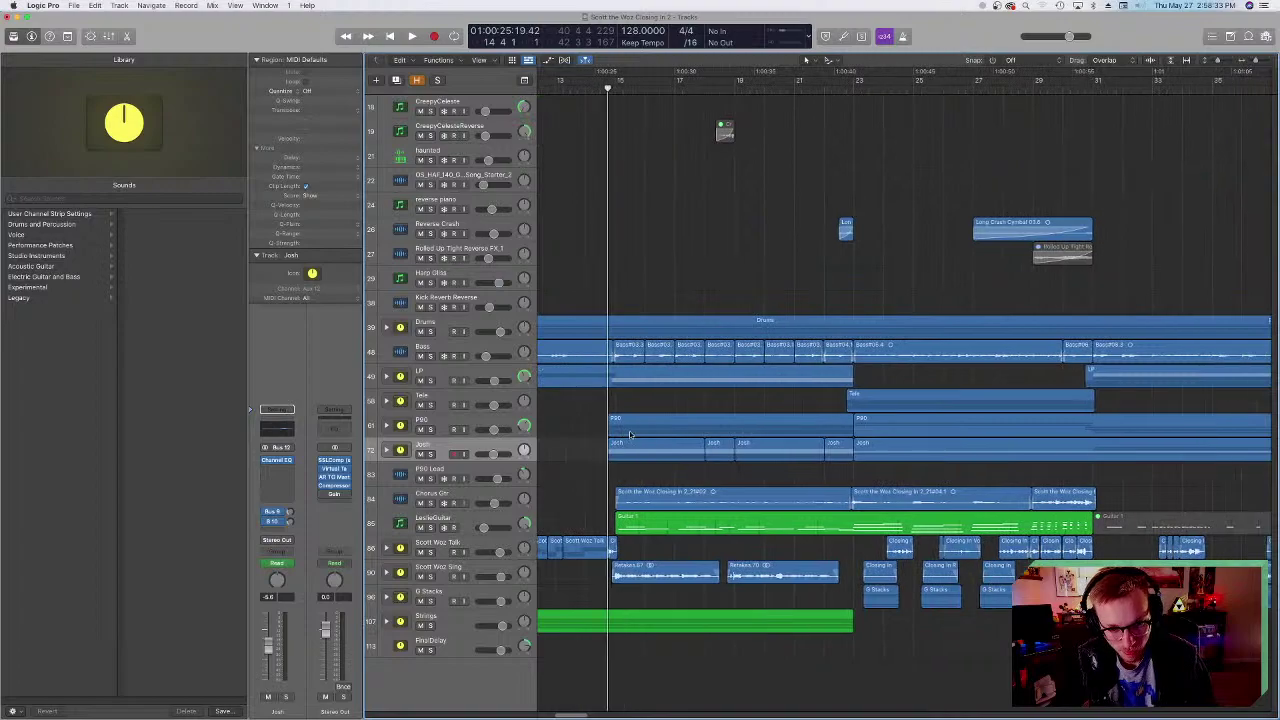
{"action": "scroll", "coordinate": [630, 434], "scroll_direction": "left", "scroll_amount": 15}
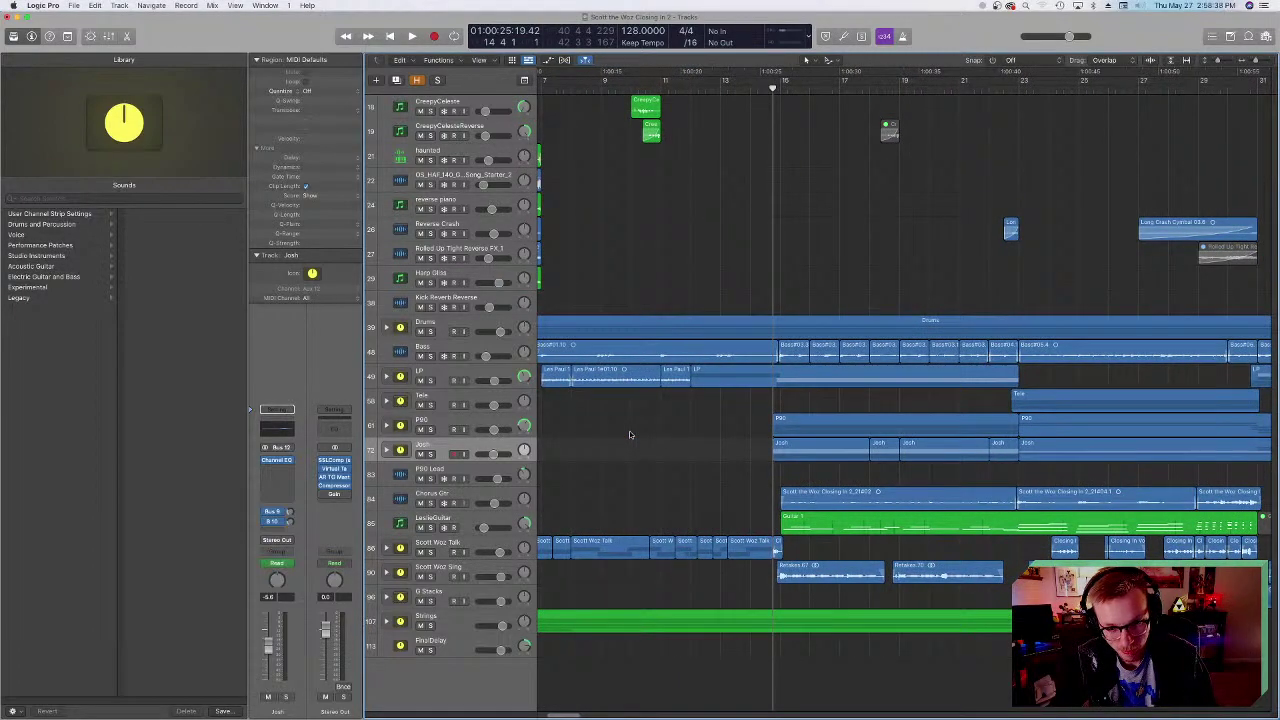
{"action": "scroll", "coordinate": [629, 434], "scroll_direction": "right", "scroll_amount": 5}
{"action": "scroll", "coordinate": [630, 434], "scroll_direction": "right", "scroll_amount": 3}
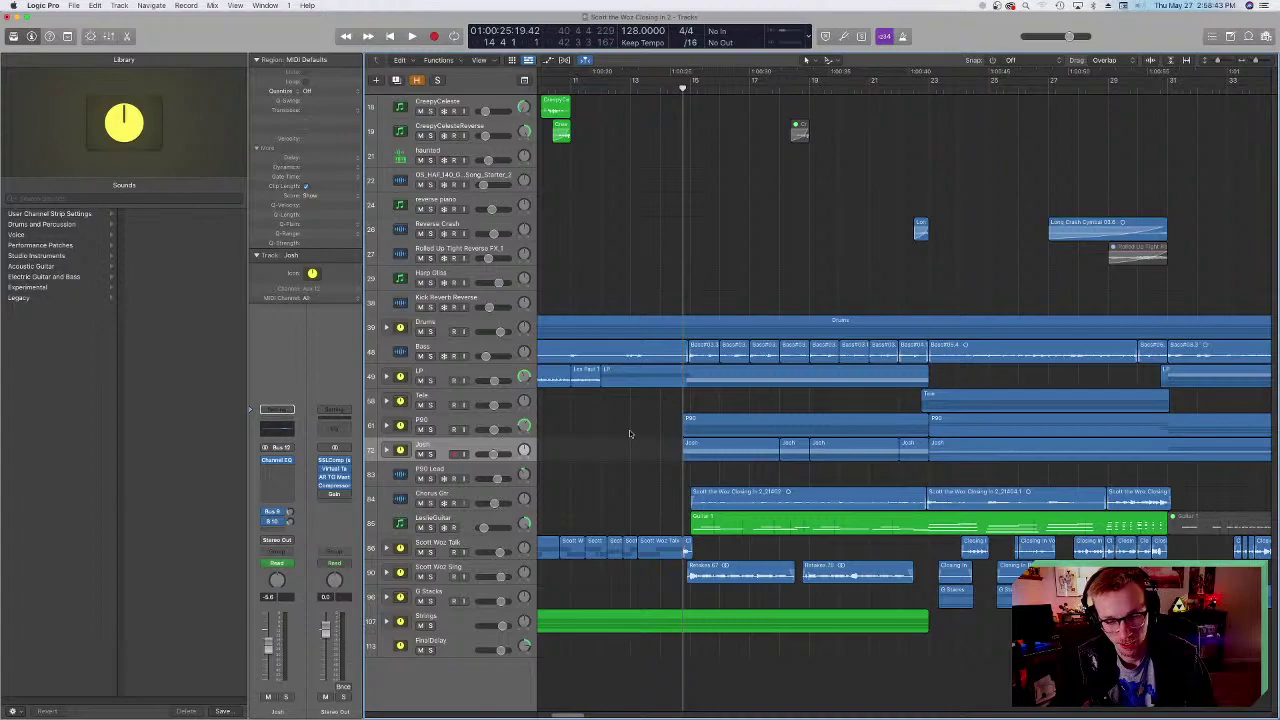
{"action": "scroll", "coordinate": [630, 434], "scroll_direction": "right", "scroll_amount": 3}
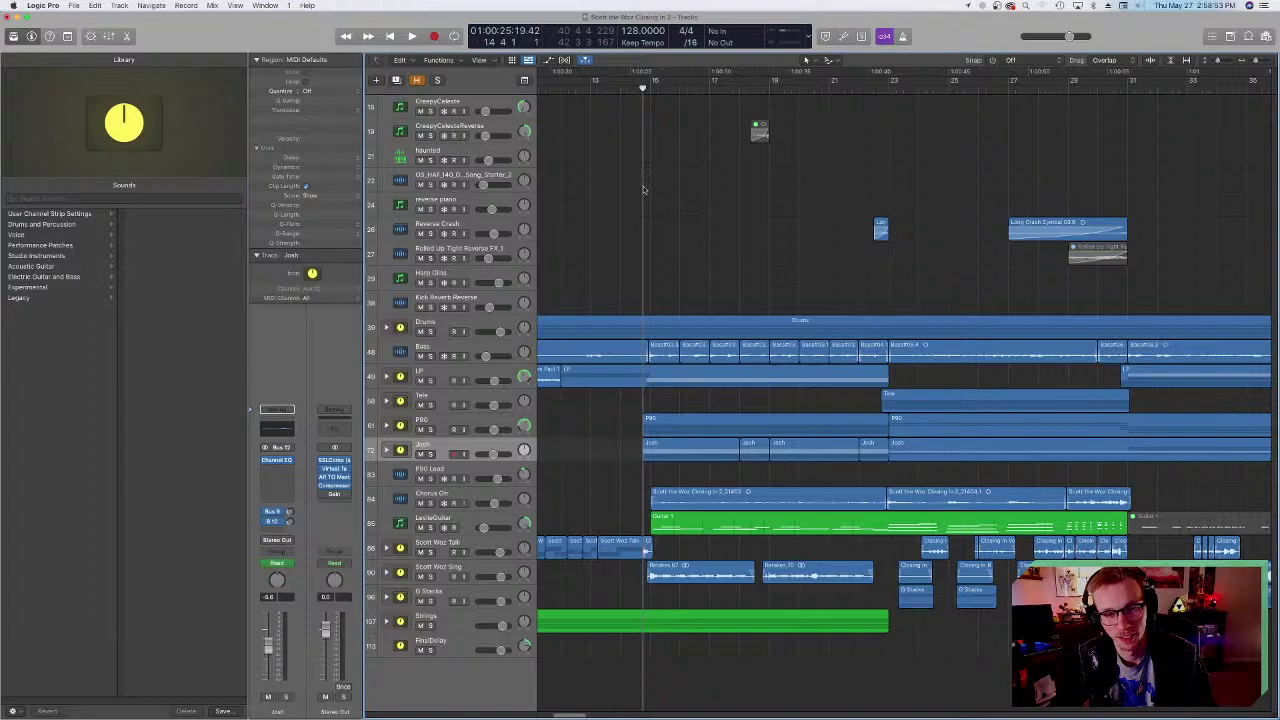
{"action": "scroll", "coordinate": [665, 405], "scroll_direction": "right", "scroll_amount": 5}
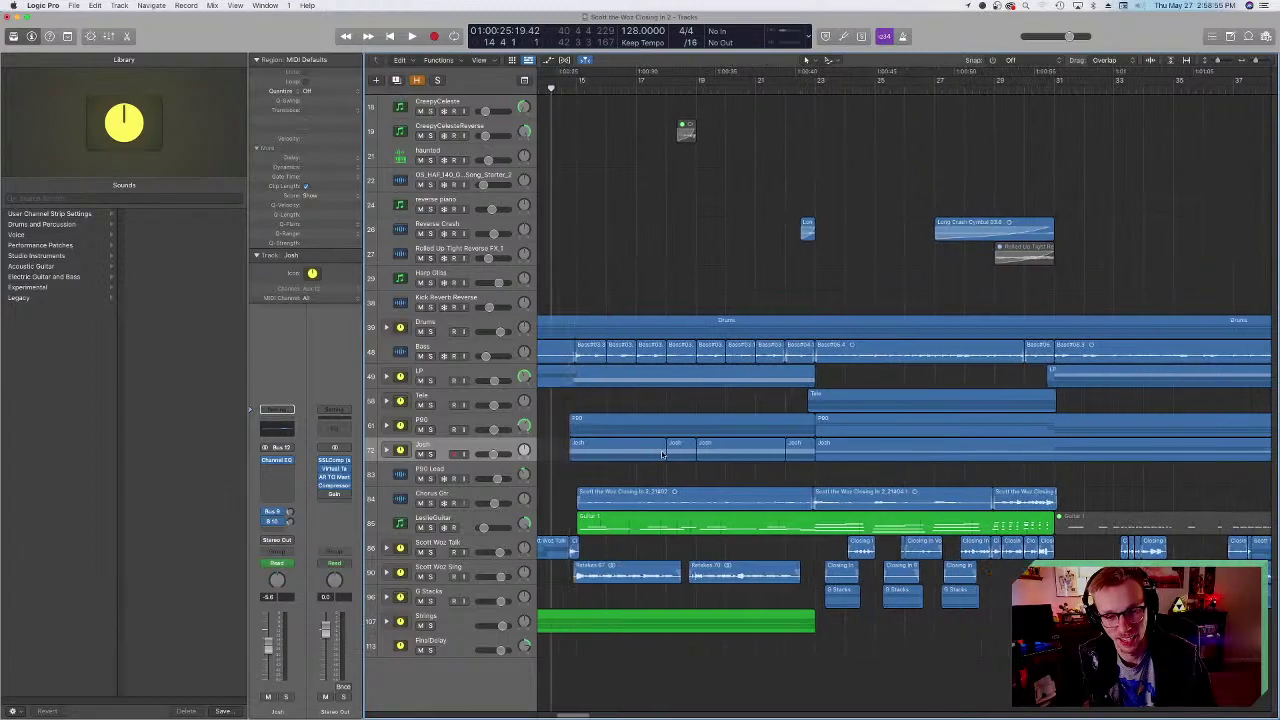
{"action": "scroll", "coordinate": [670, 473], "scroll_direction": "left", "scroll_amount": 10}
{"action": "scroll", "coordinate": [670, 473], "scroll_direction": "right", "scroll_amount": 5}
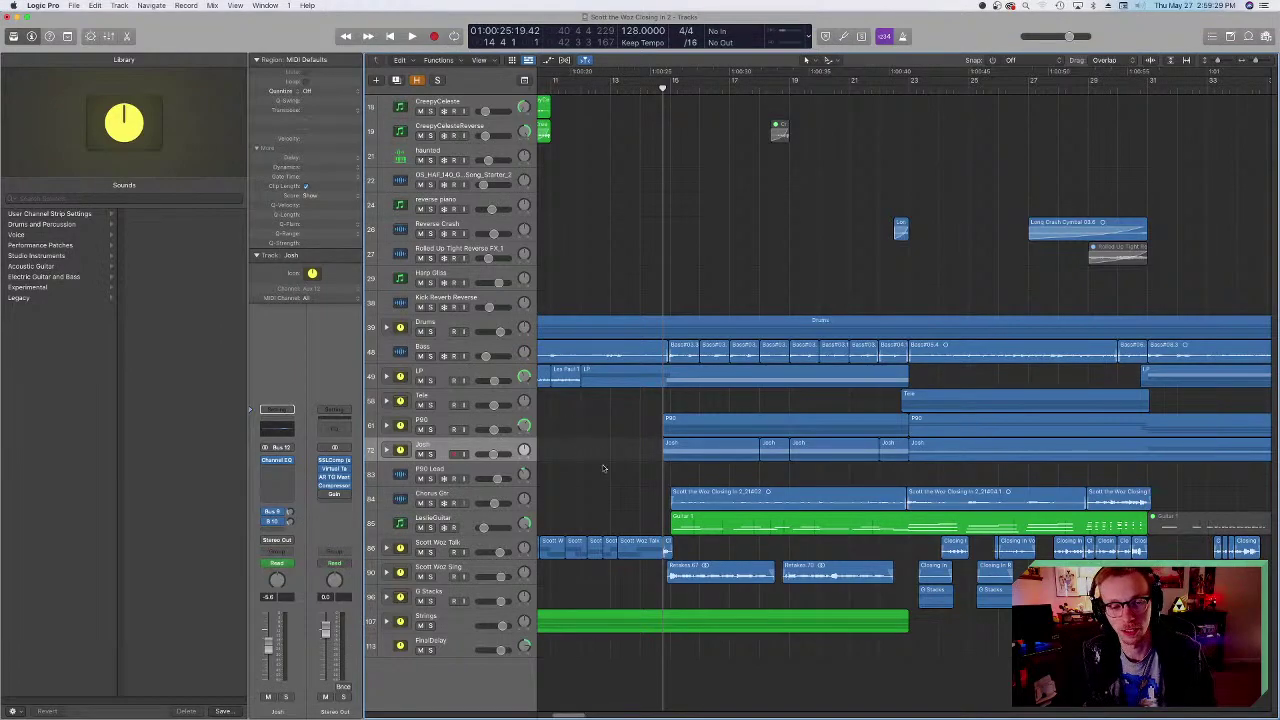
{"action": "scroll", "coordinate": [580, 440], "scroll_direction": "right", "scroll_amount": 5}
{"action": "scroll", "coordinate": [603, 466], "scroll_direction": "left", "scroll_amount": 4}
{"action": "scroll", "coordinate": [603, 466], "scroll_direction": "left", "scroll_amount": 2}
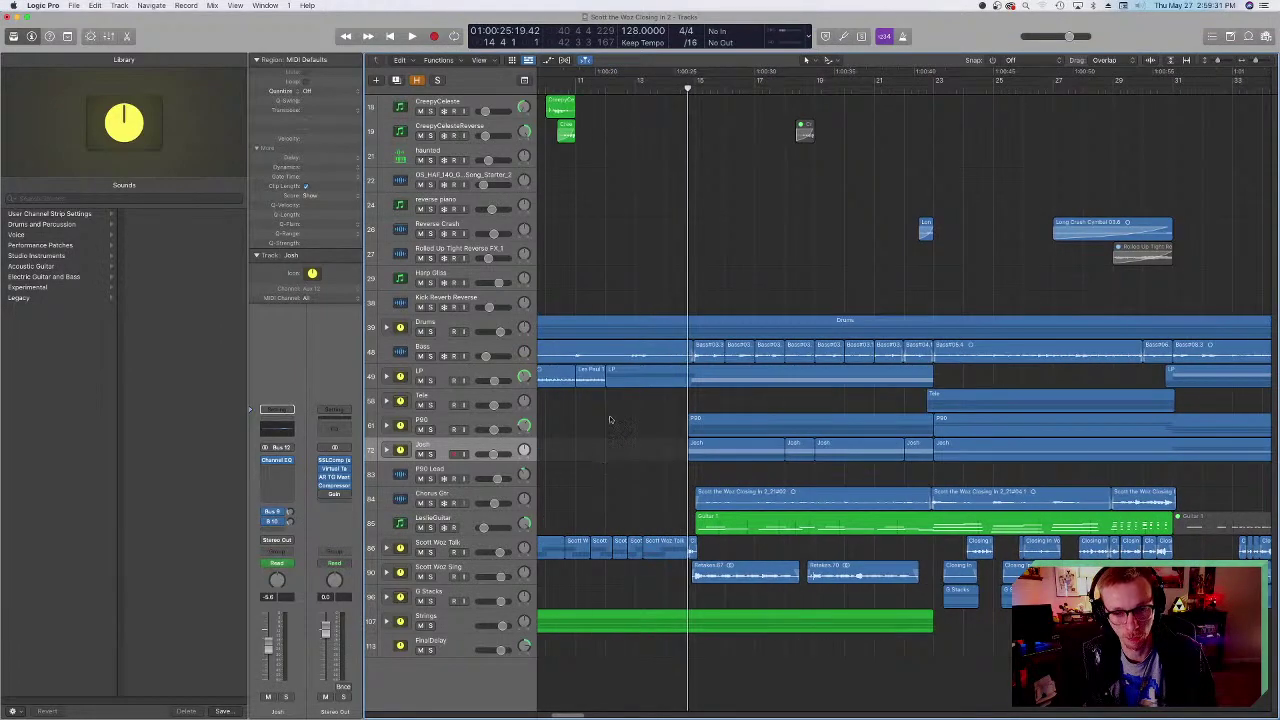
- Move the playhead to bar 14, beat 3, and reselect the guest rhythm guitar stack
{"action": "left_click", "coordinate": [681, 90]}
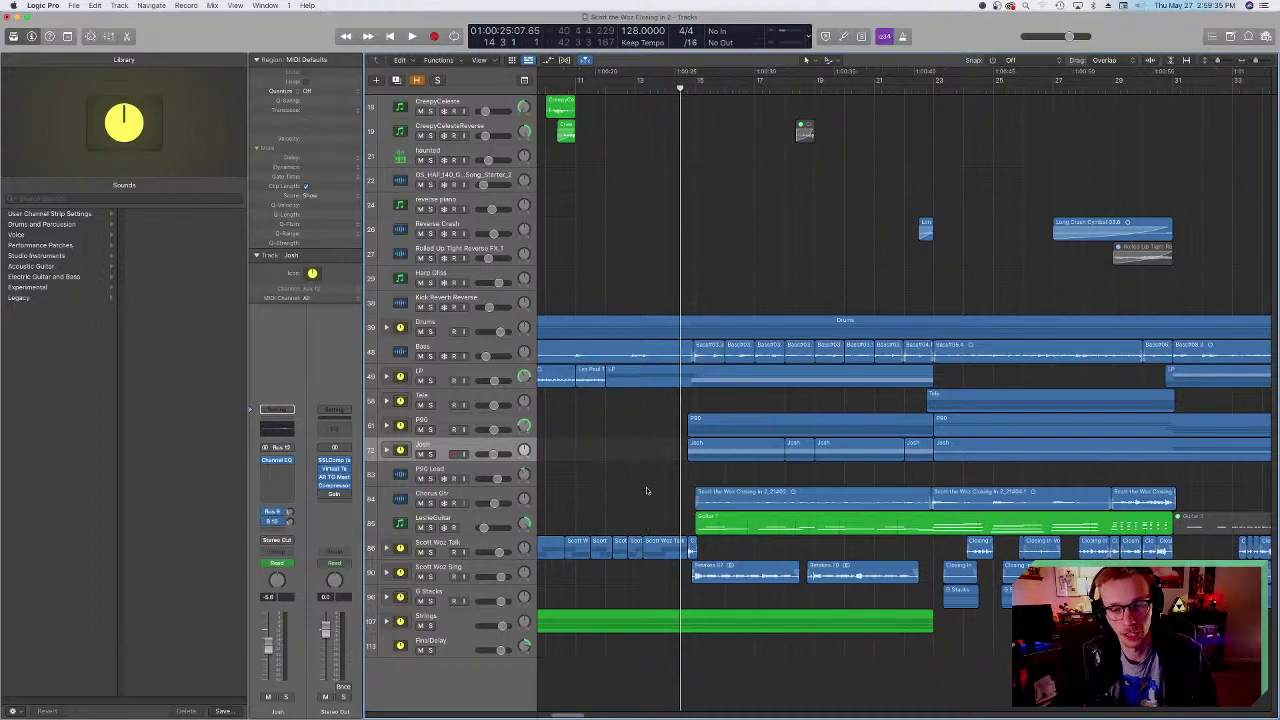
{"action": "left_click", "coordinate": [410, 495]}
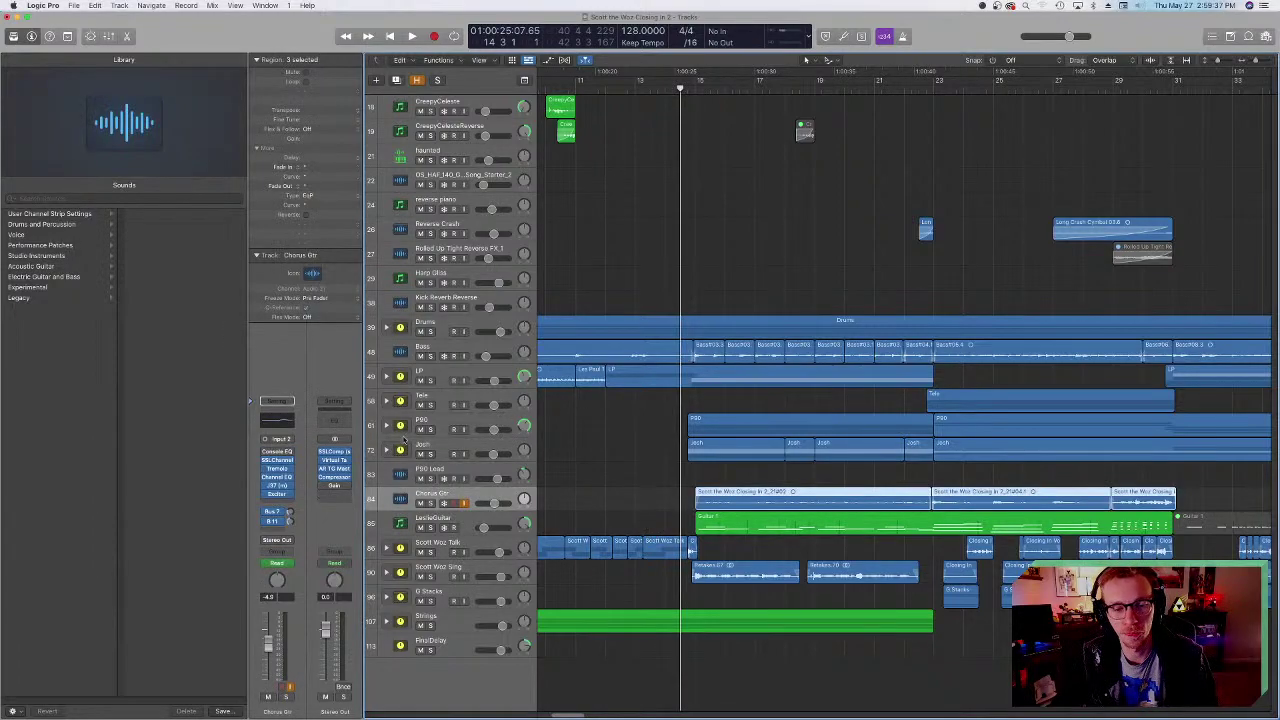
{"action": "left_click", "coordinate": [437, 445]}
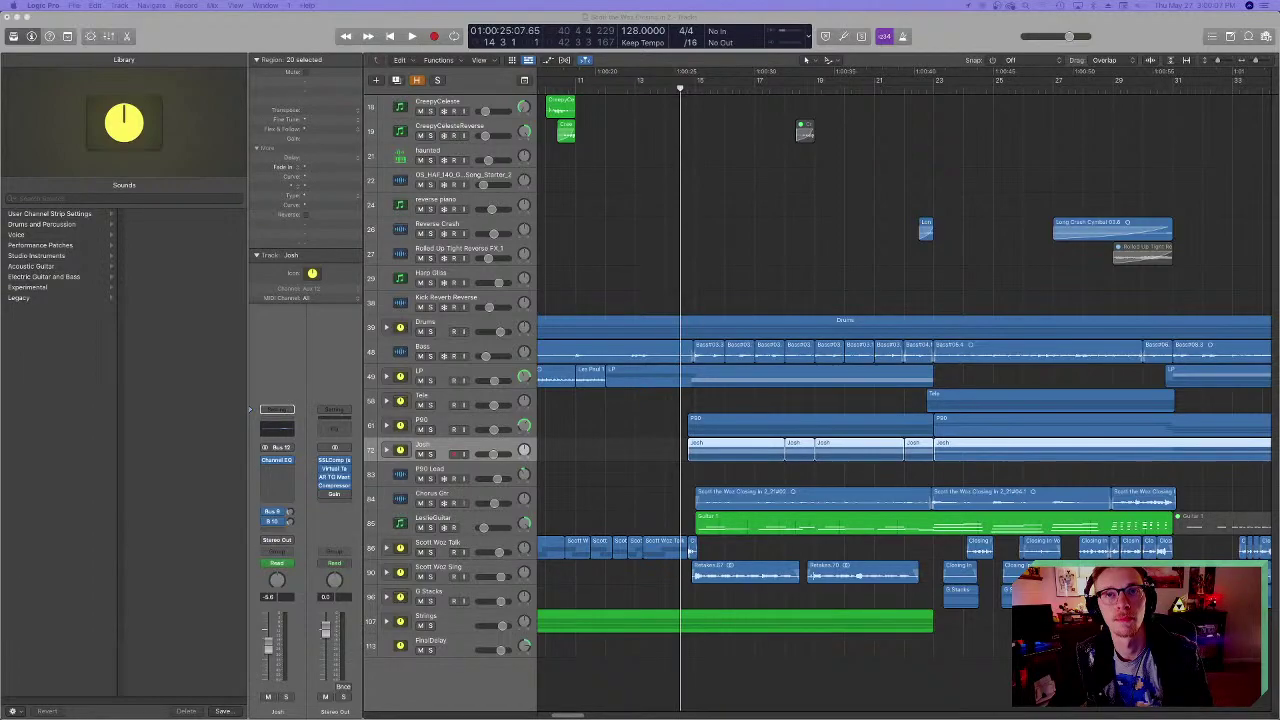
- Switch to Preview, examine the pedalboard close up in the recording session photo, and return to Logic Pro
{"action": "key", "text": "super+Tab"}
{"action": "key", "text": "Right"}
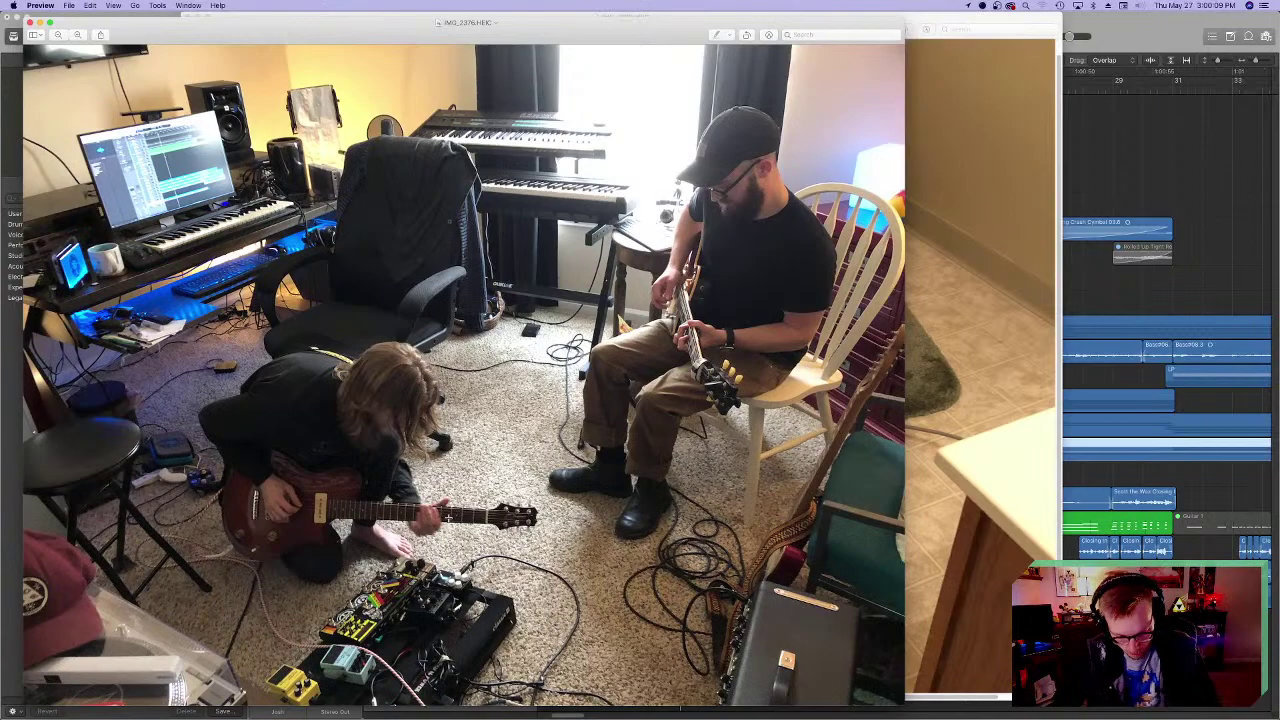
{"action": "scroll", "coordinate": [452, 518], "scroll_direction": "up", "scroll_amount": 5}
{"action": "scroll", "coordinate": [409, 523], "scroll_direction": "down", "scroll_amount": 5}
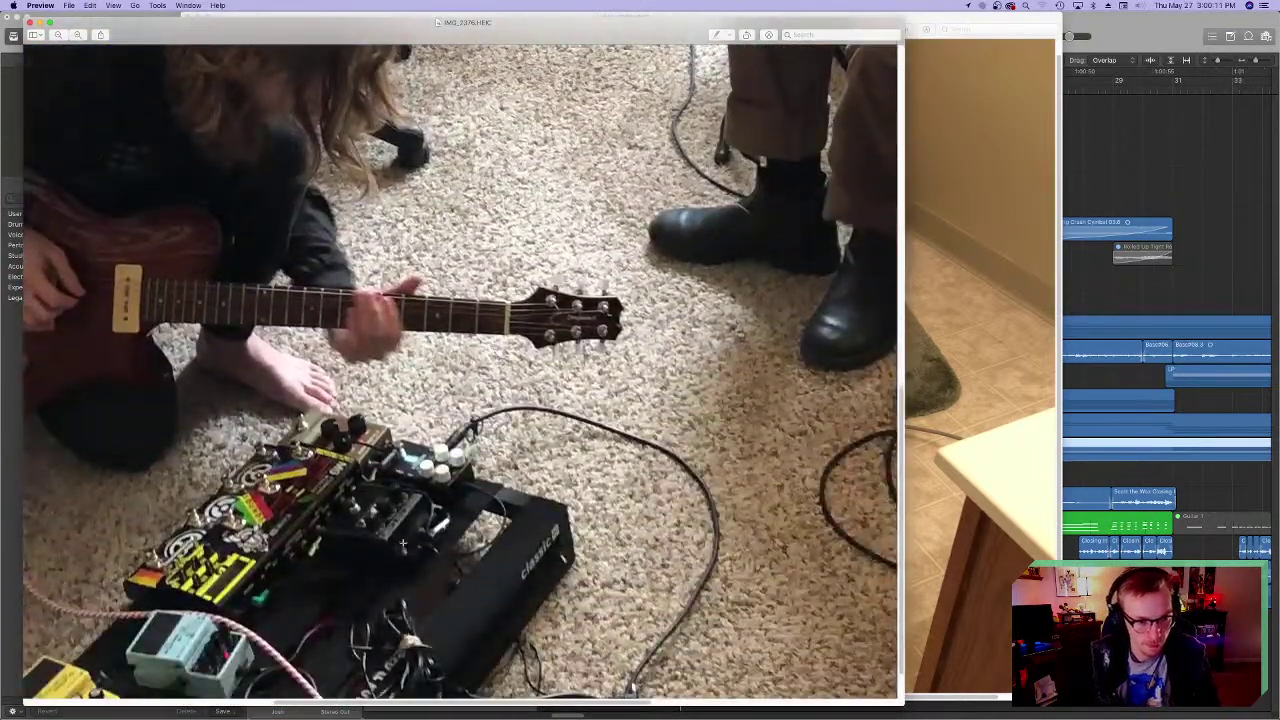
{"action": "scroll", "coordinate": [409, 523], "scroll_direction": "left", "scroll_amount": 3}
{"action": "scroll", "coordinate": [409, 523], "scroll_direction": "left", "scroll_amount": 3}
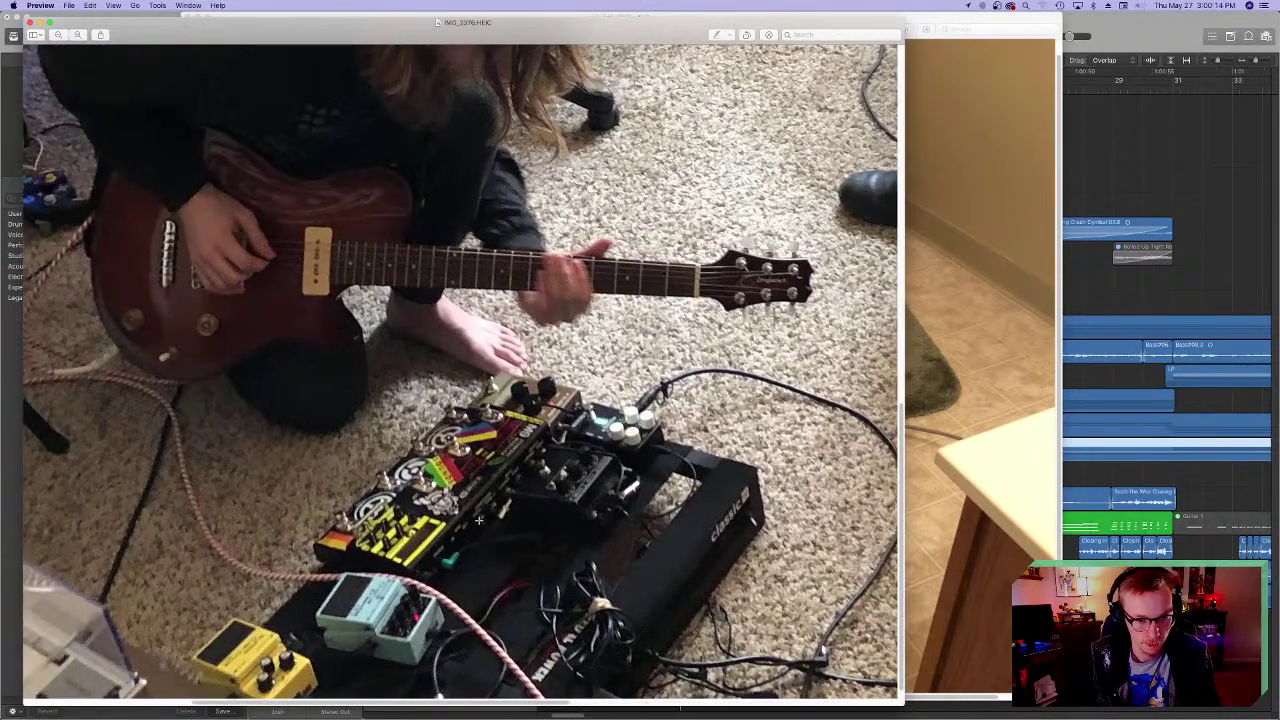
{"action": "scroll", "coordinate": [409, 523], "scroll_direction": "down", "scroll_amount": 1}
{"action": "key", "text": "super+q"}
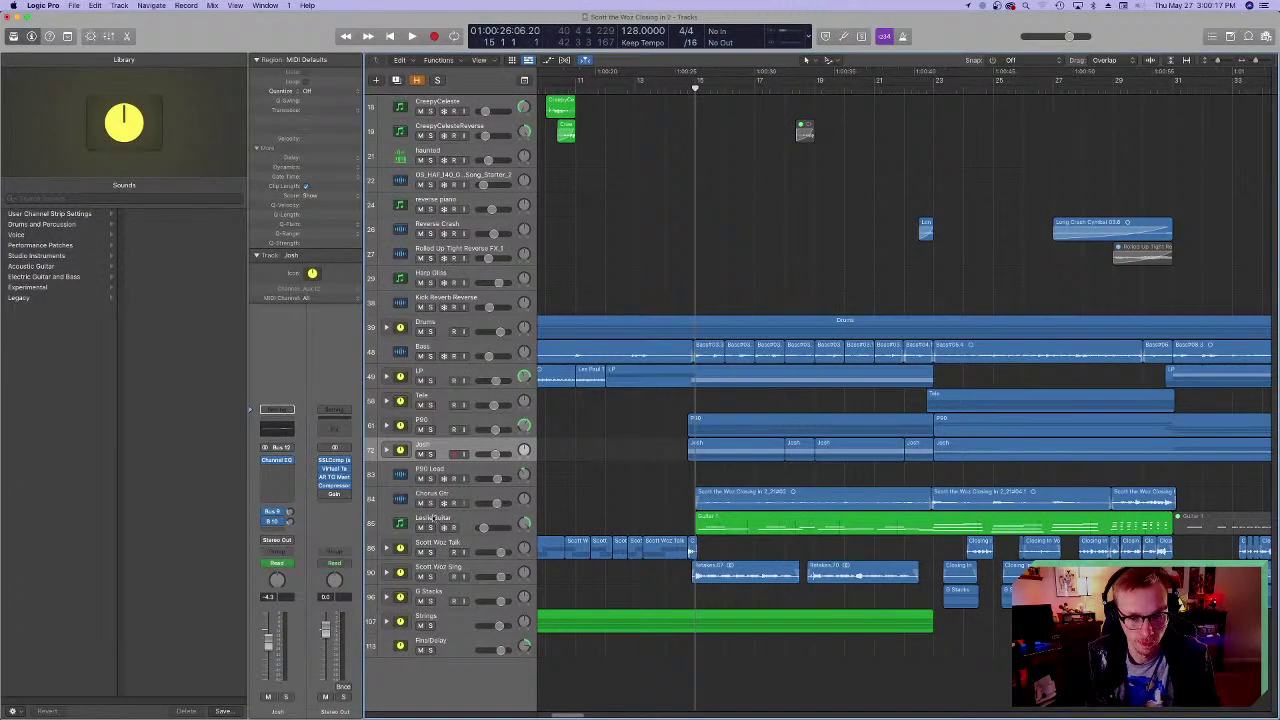
- Solo the Chorus Gtr track, play a short passage, and place the playhead at bar 15
{"action": "left_click", "coordinate": [431, 503]}
{"action": "key", "text": "space"}
{"action": "key", "text": "space"}
{"action": "left_click", "coordinate": [695, 88]}
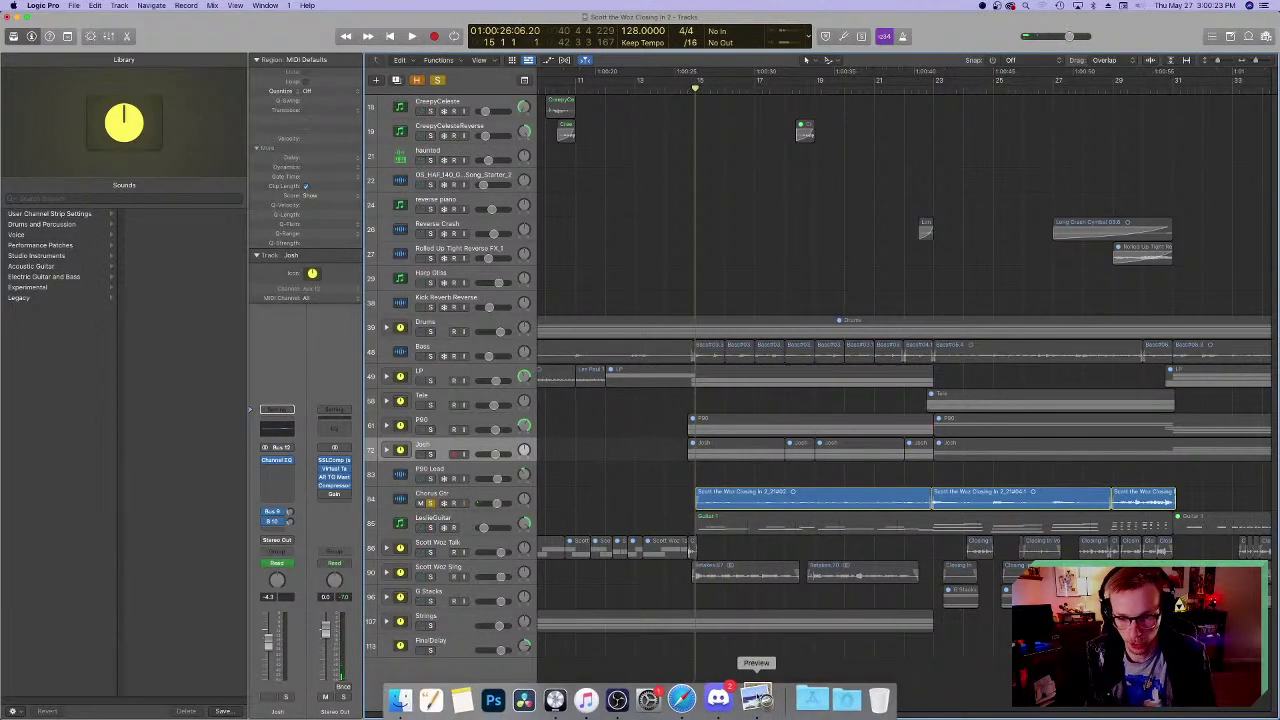
- Switch to Preview again and inspect the pedals on the board at high magnification in the session photo
{"action": "left_click", "coordinate": [757, 697]}
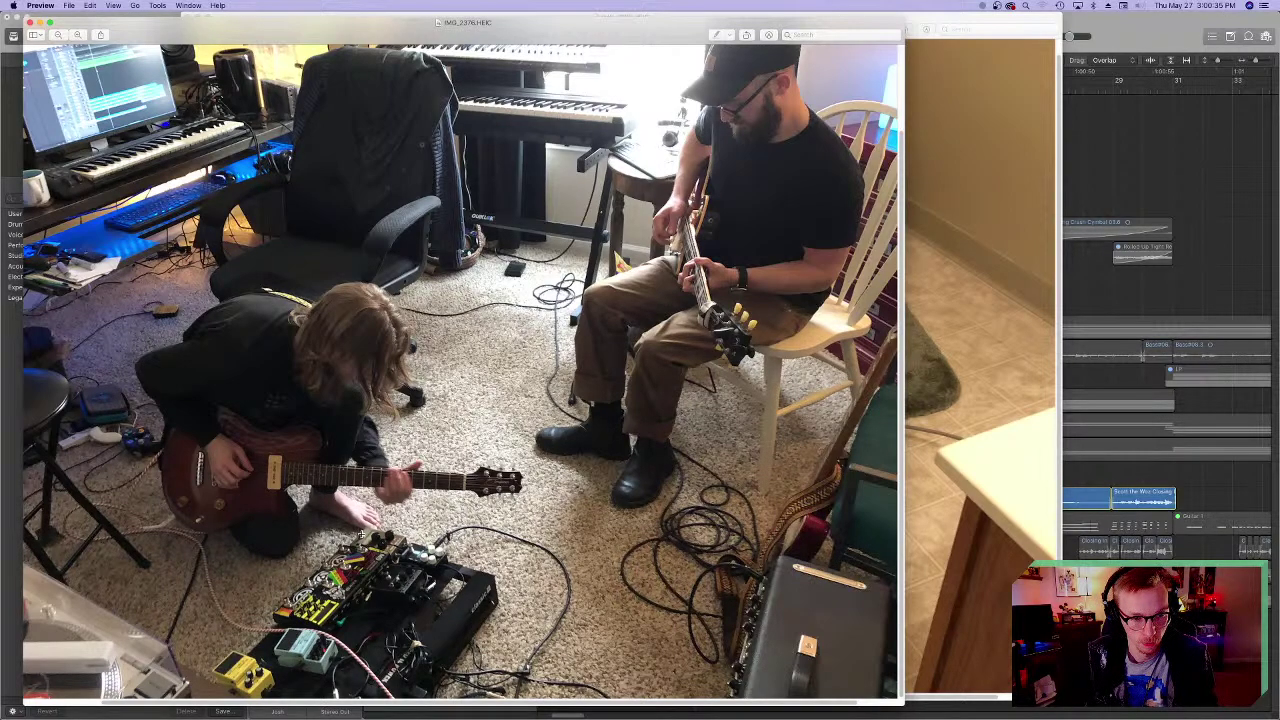
{"action": "key", "text": "super+plus"}
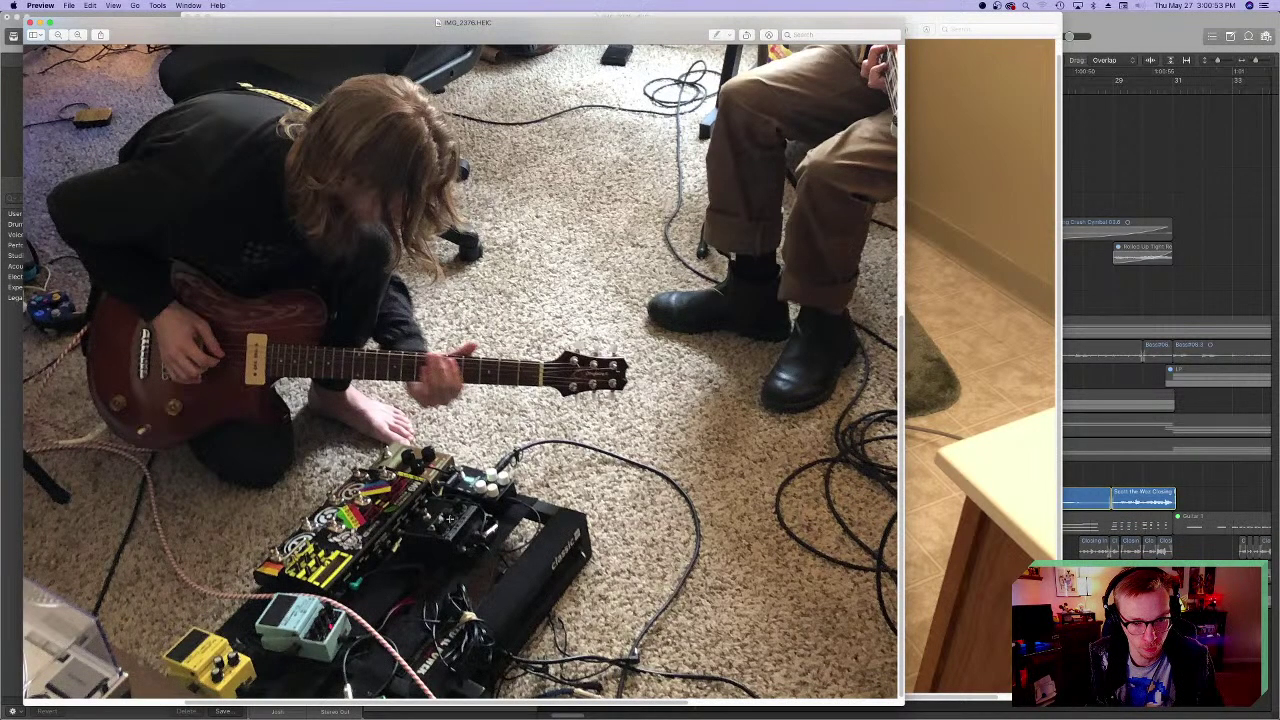
{"action": "key", "text": "super+plus"}
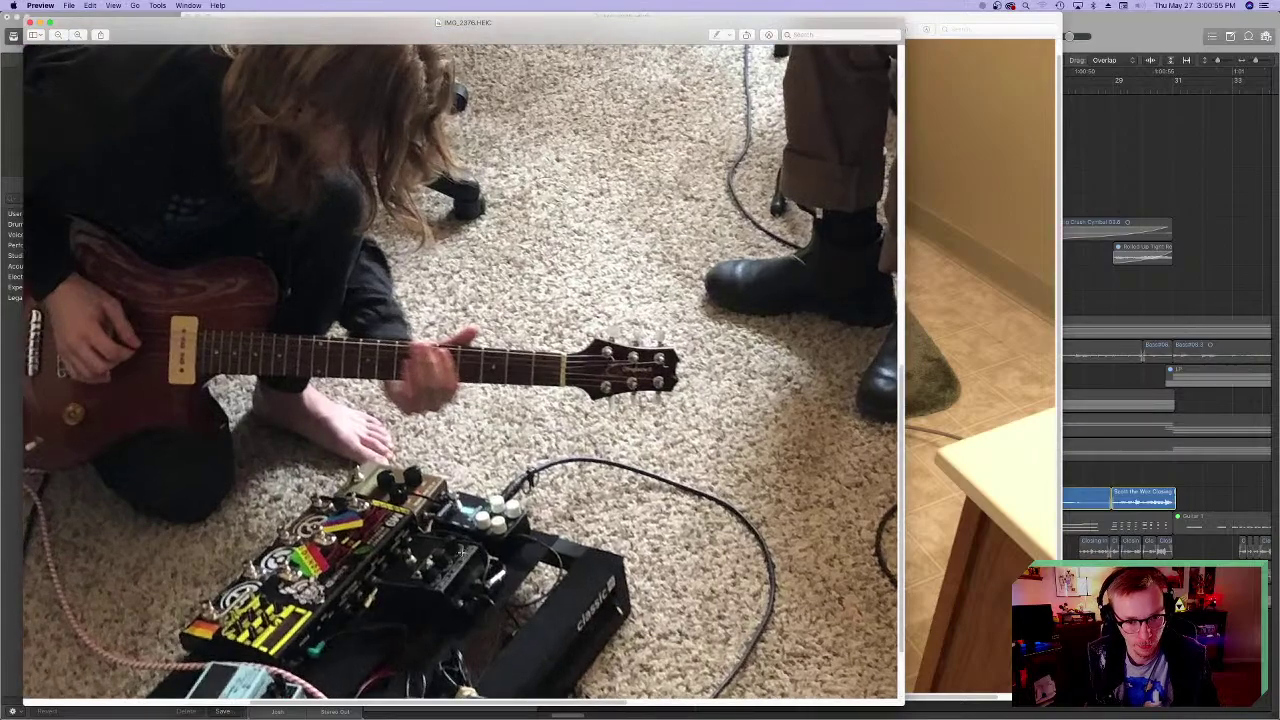
{"action": "key", "text": "super+plus"}
{"action": "key", "text": "super+plus"}
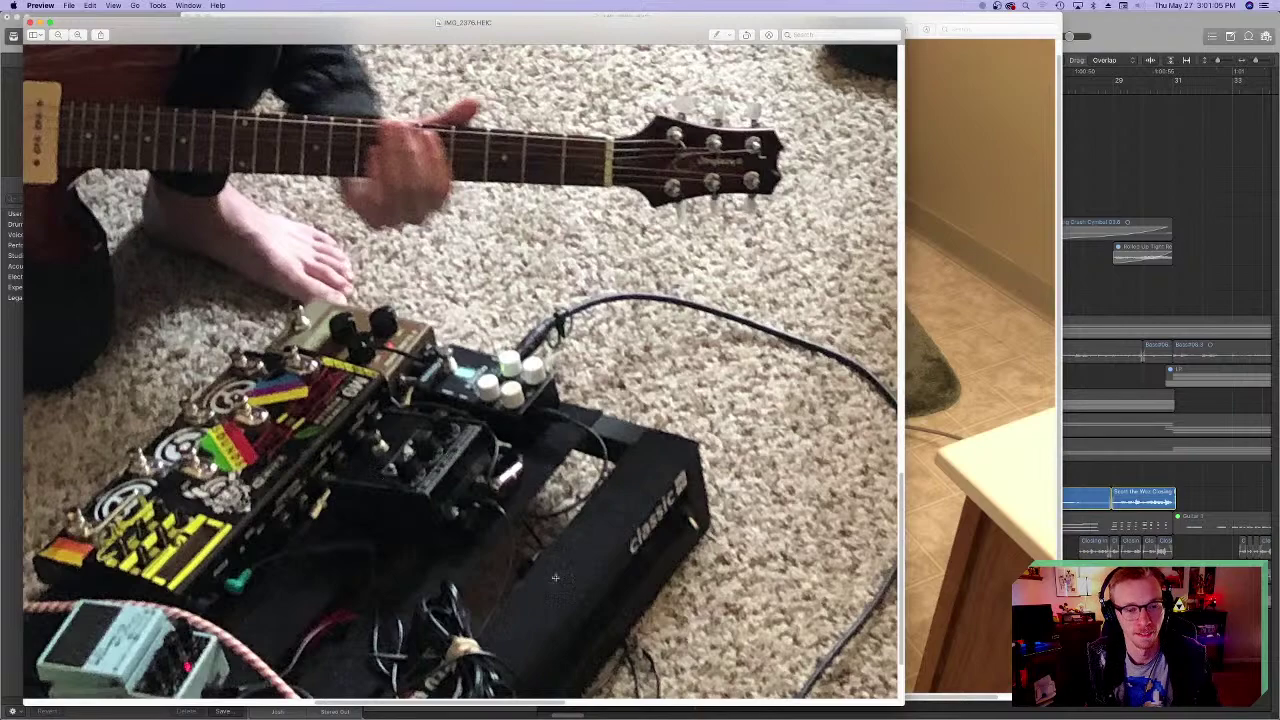
{"action": "left_click_drag", "start_coordinate": [342, 403], "coordinate": [487, 510]}
{"action": "left_click", "coordinate": [416, 535]}
{"action": "key", "text": "Right"}
{"action": "key", "text": "Right"}
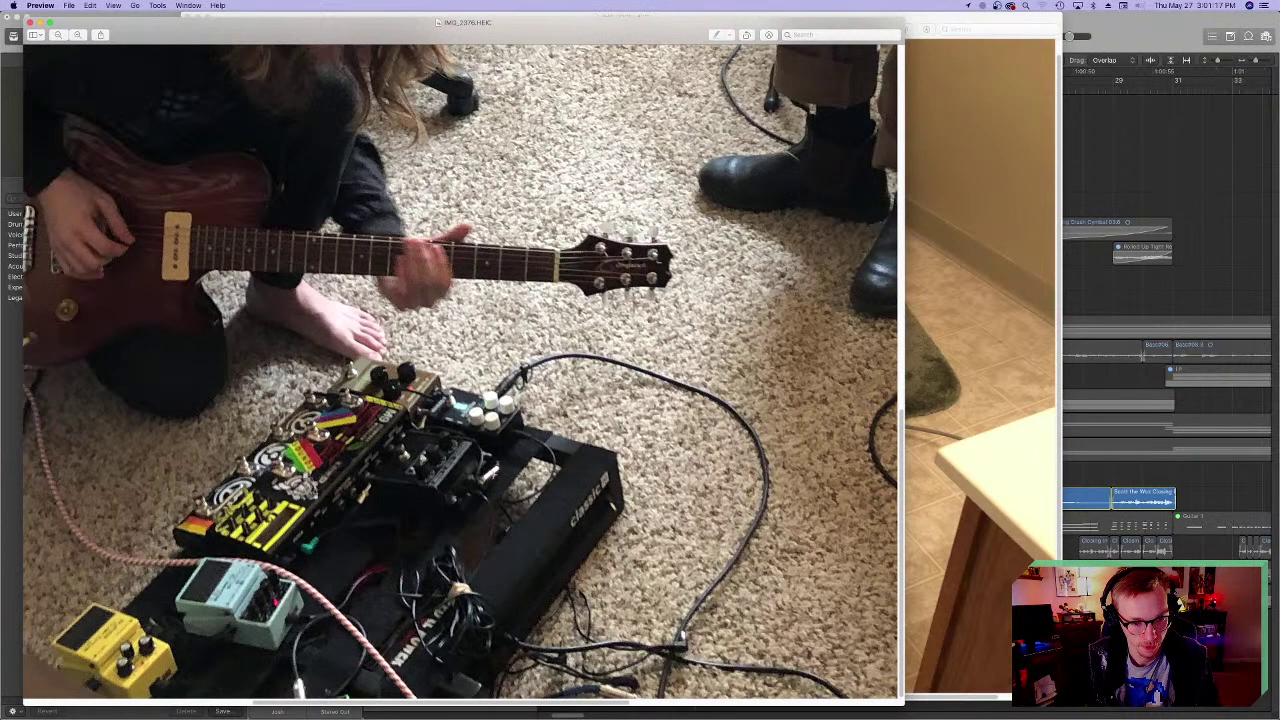
- Compare the full session photo with a closer view of the guitar and pedals, and return to Logic Pro
{"action": "key", "text": "super+minus"}
{"action": "key", "text": "super+minus"}
{"action": "key", "text": "super+minus"}
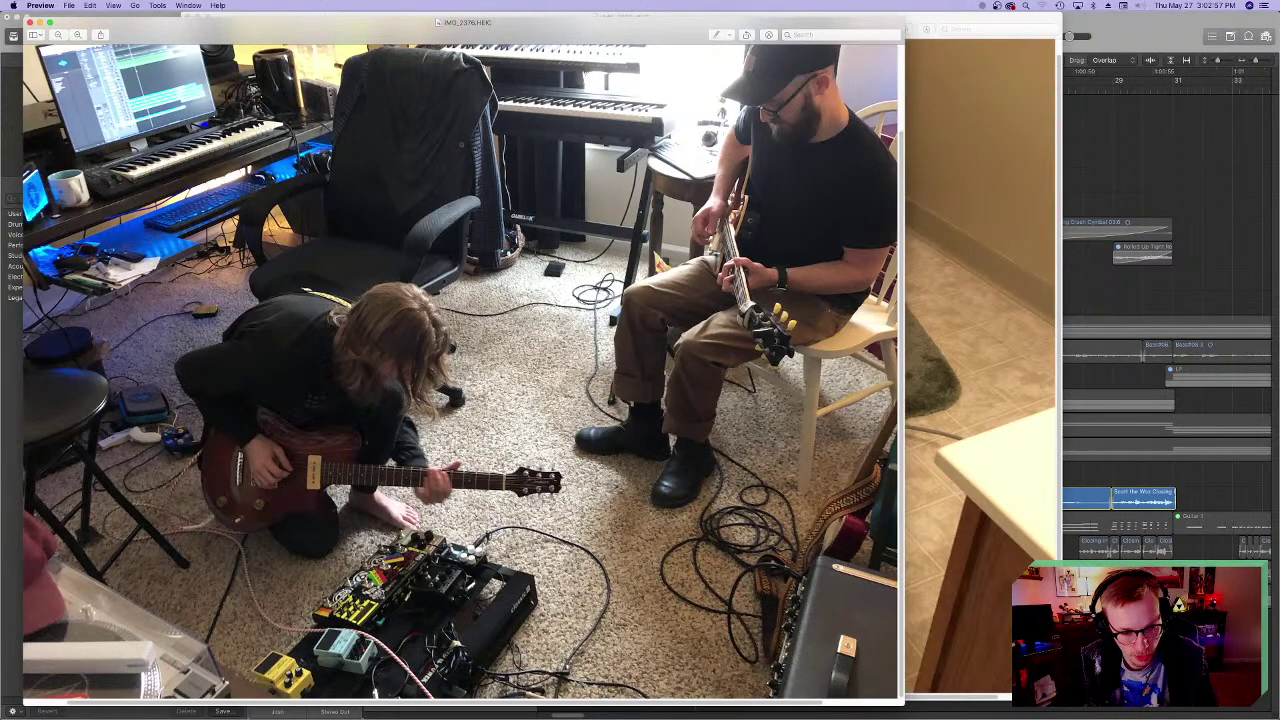
{"action": "key", "text": "super+plus"}
{"action": "scroll", "coordinate": [460, 370], "scroll_direction": "down", "scroll_amount": 5}
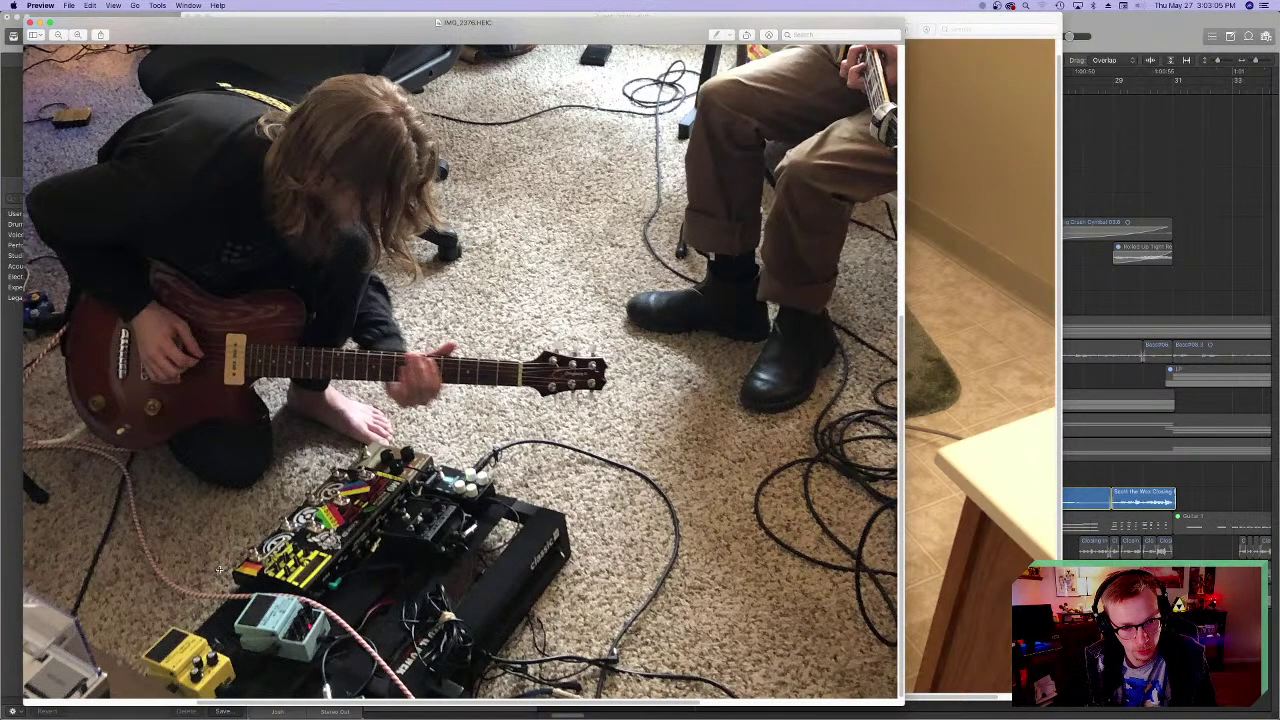
{"action": "key", "text": "super+minus"}
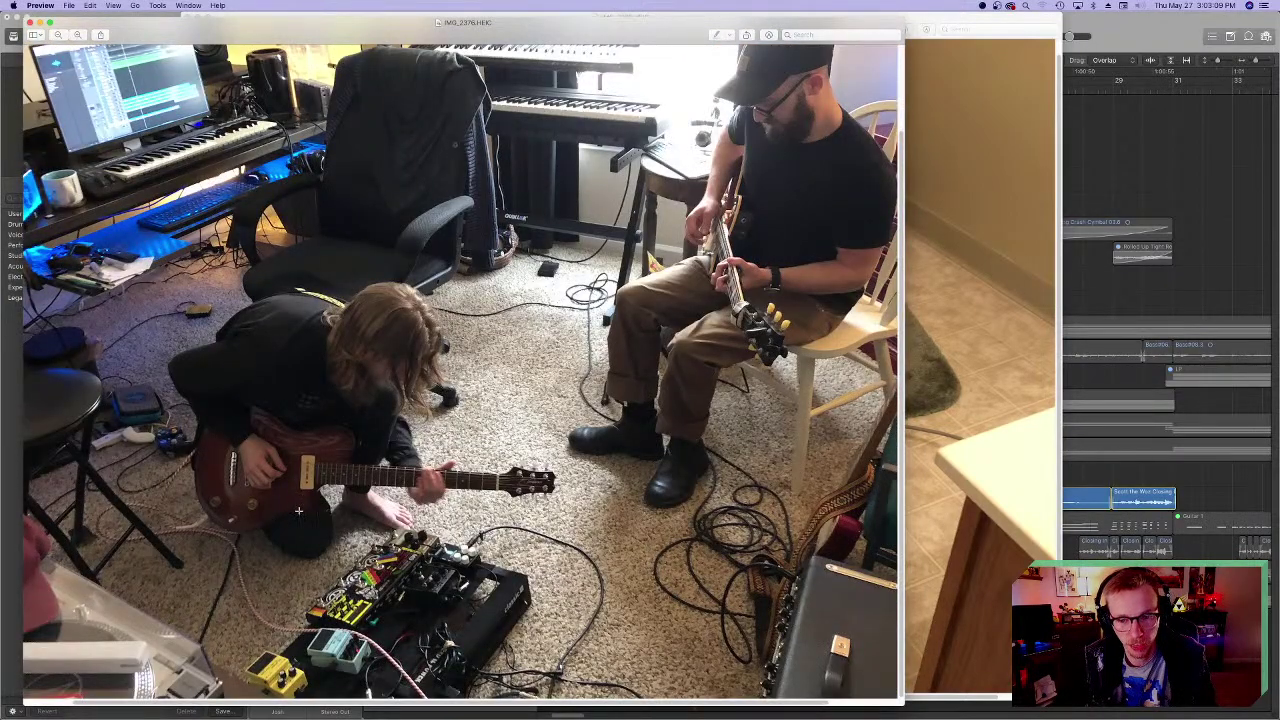
{"action": "key", "text": "super+minus"}
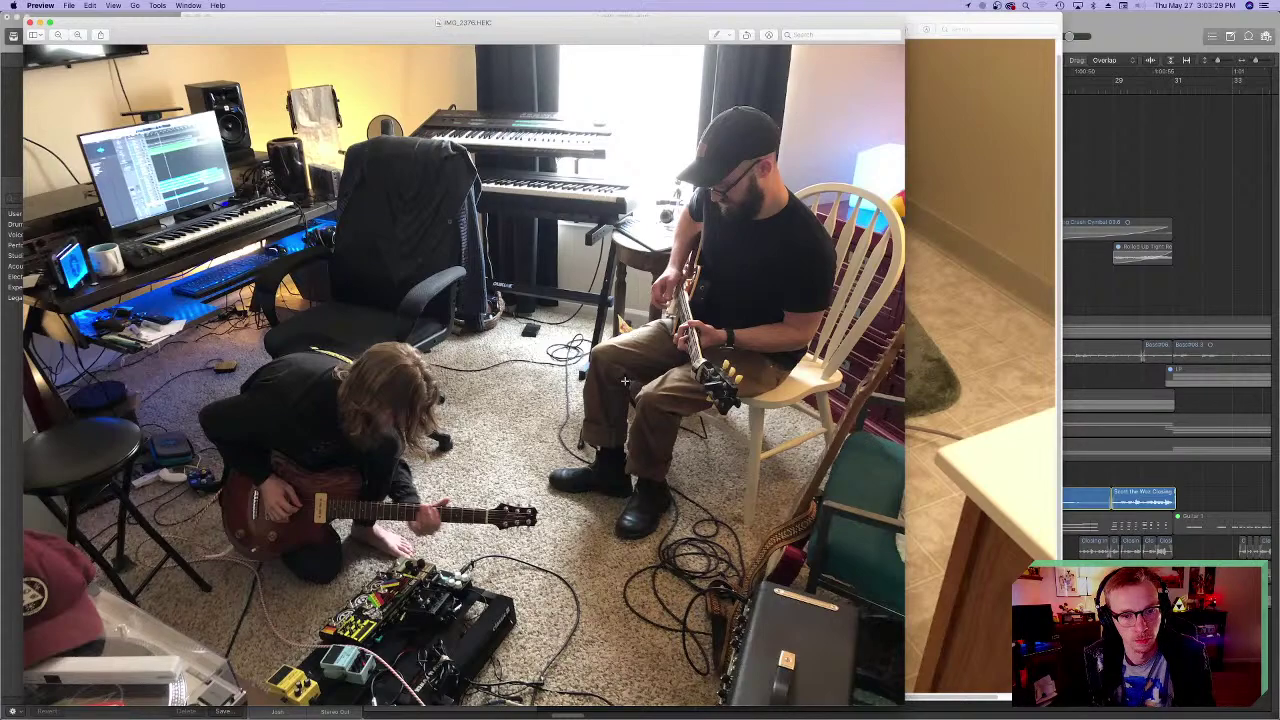
{"action": "key", "text": "super+q"}
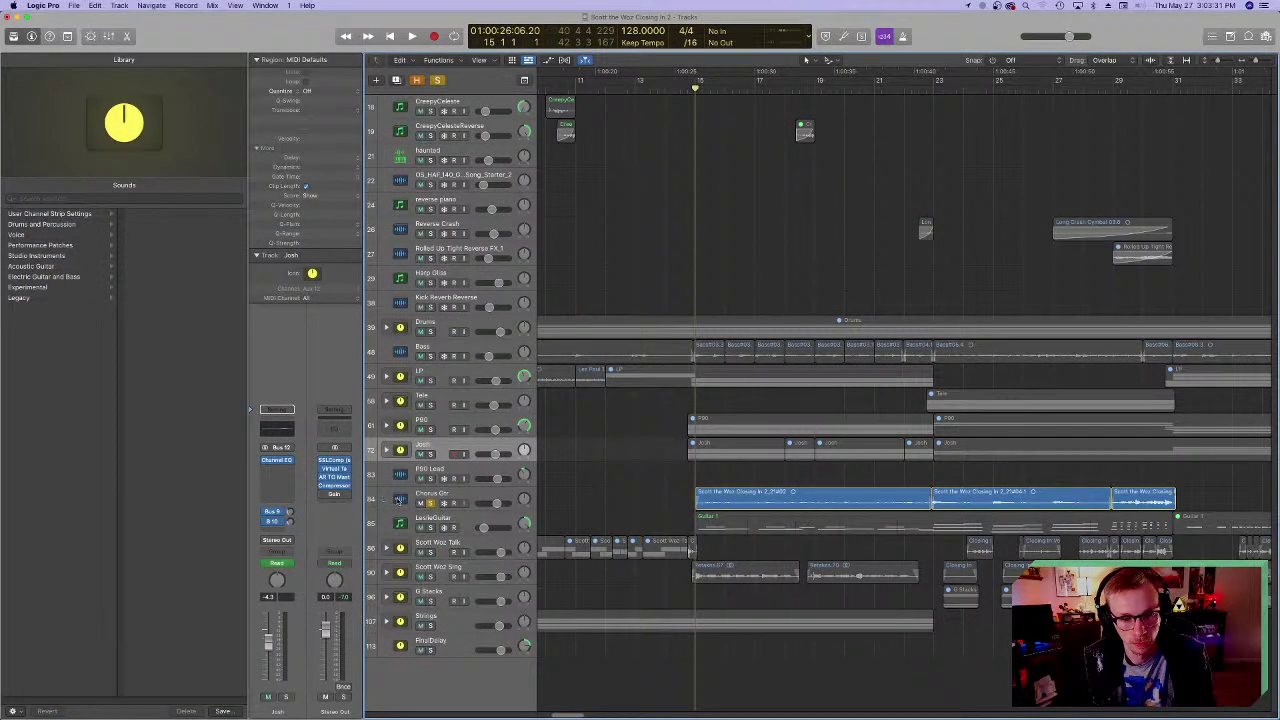
- Select the Chorus Gtr track without its regions, turn off its solo, and save the project
{"action": "left_click", "coordinate": [405, 500]}
{"action": "left_click", "coordinate": [577, 490]}
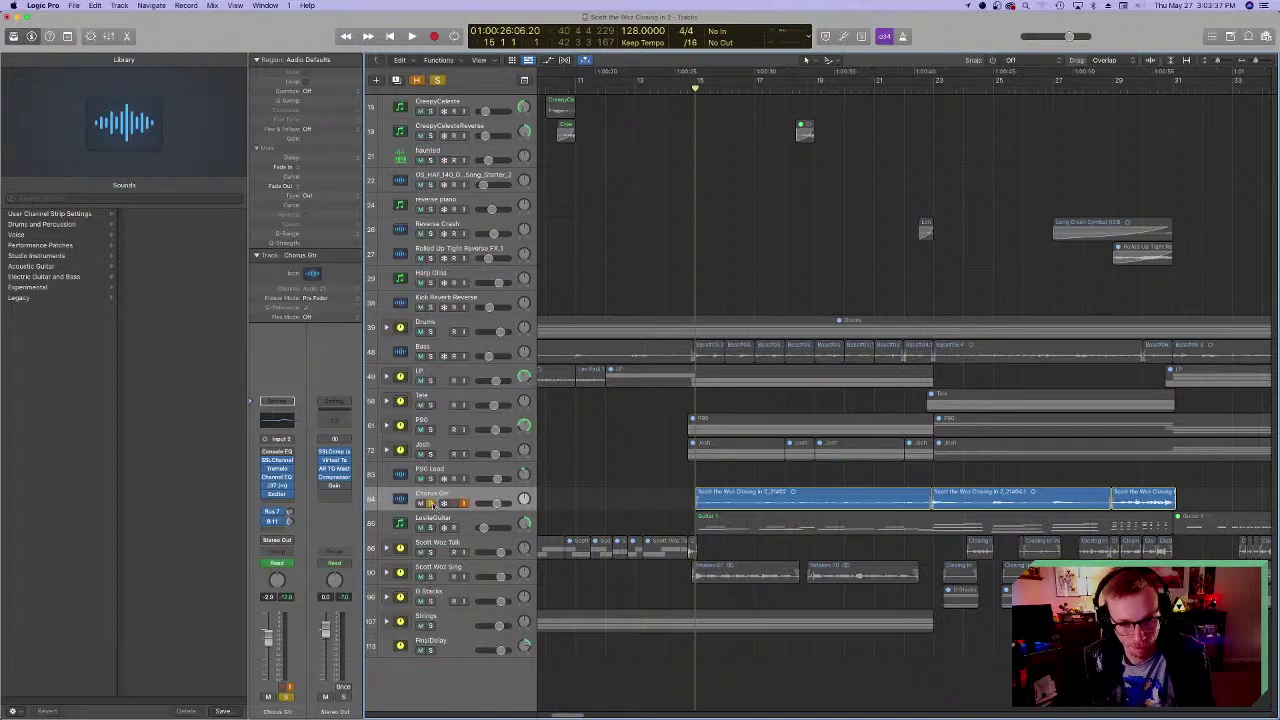
{"action": "left_click", "coordinate": [432, 504]}
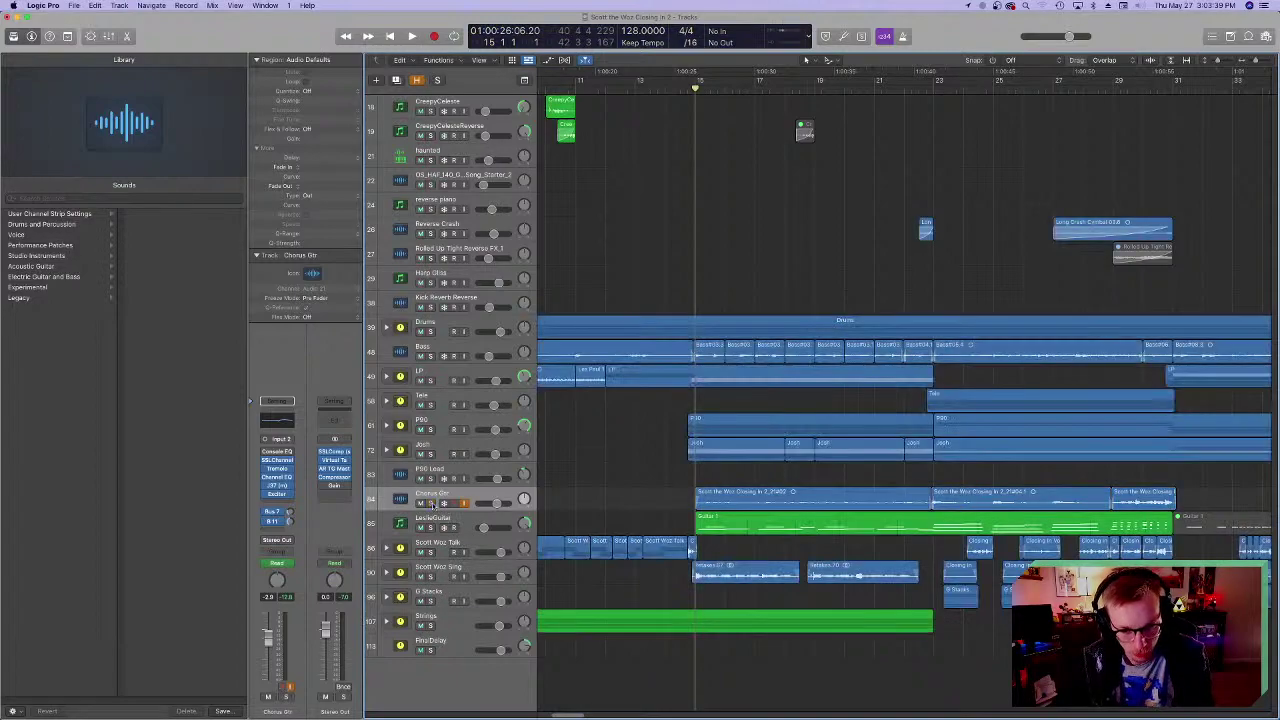
{"action": "key", "text": "super+s"}
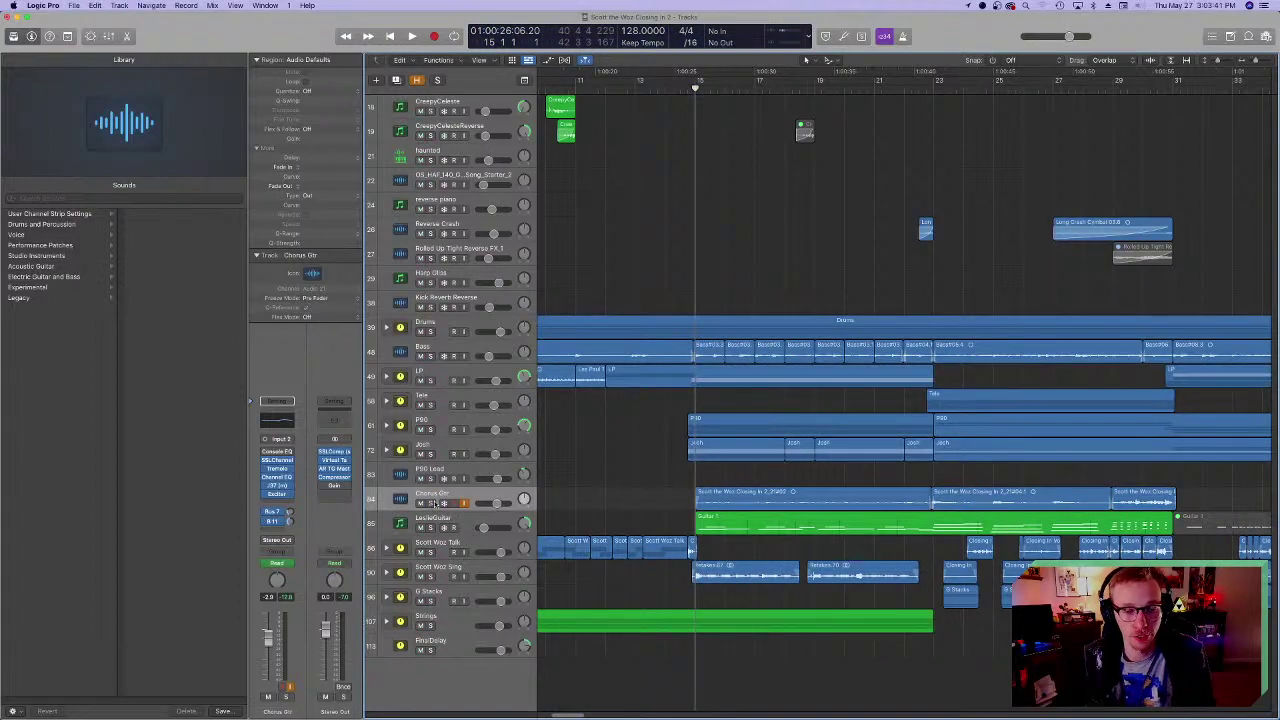
{"action": "scroll", "coordinate": [807, 463], "scroll_direction": "right", "scroll_amount": 5}
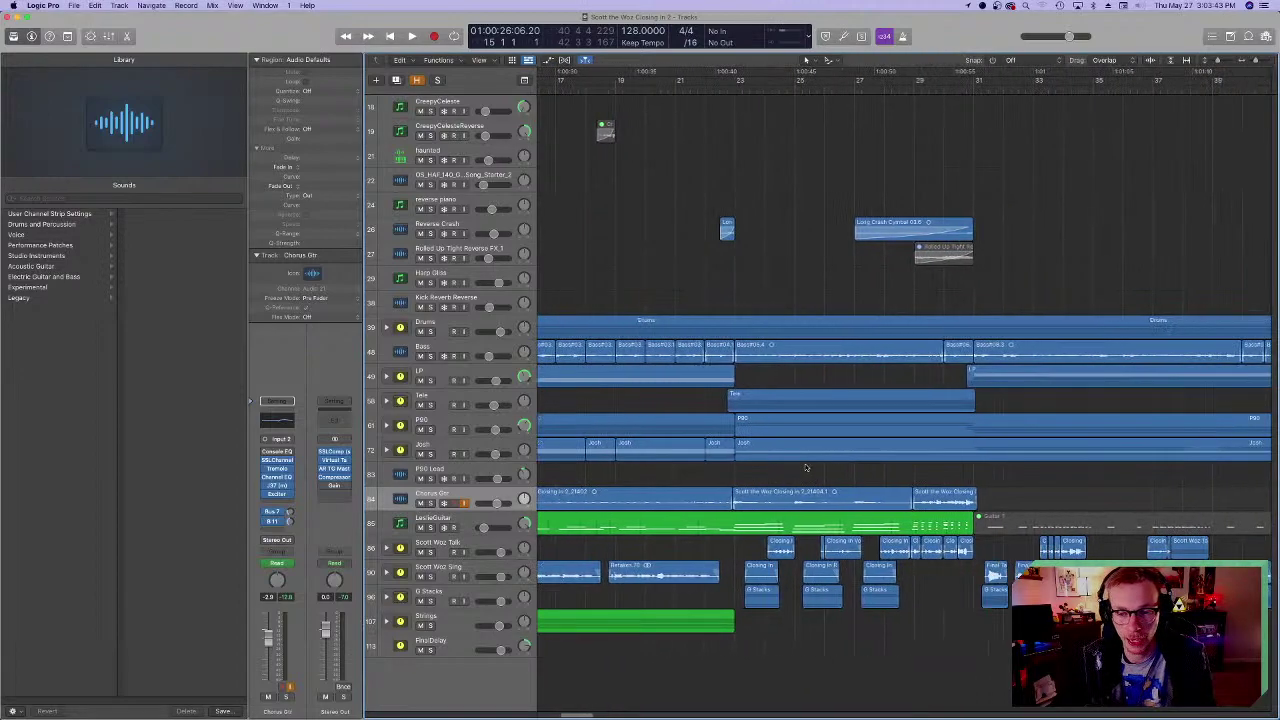
{"action": "scroll", "coordinate": [807, 463], "scroll_direction": "left", "scroll_amount": 6}
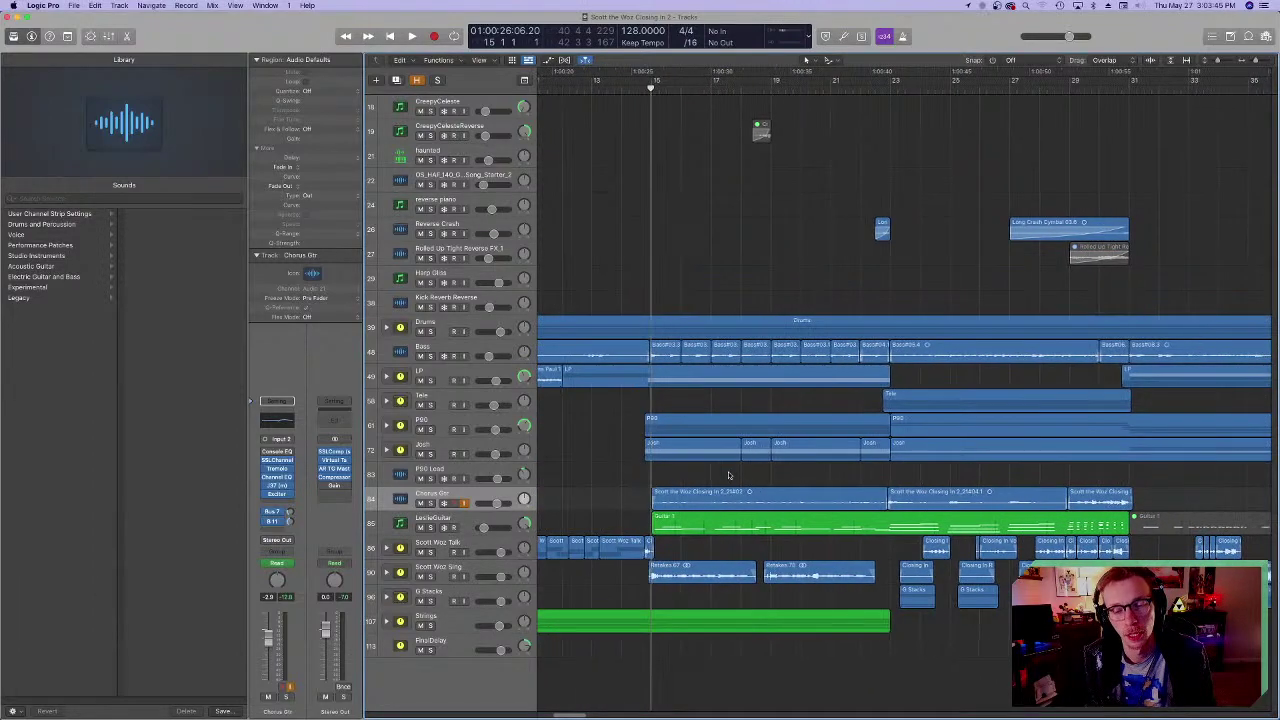
{"action": "scroll", "coordinate": [729, 476], "scroll_direction": "right", "scroll_amount": 2}
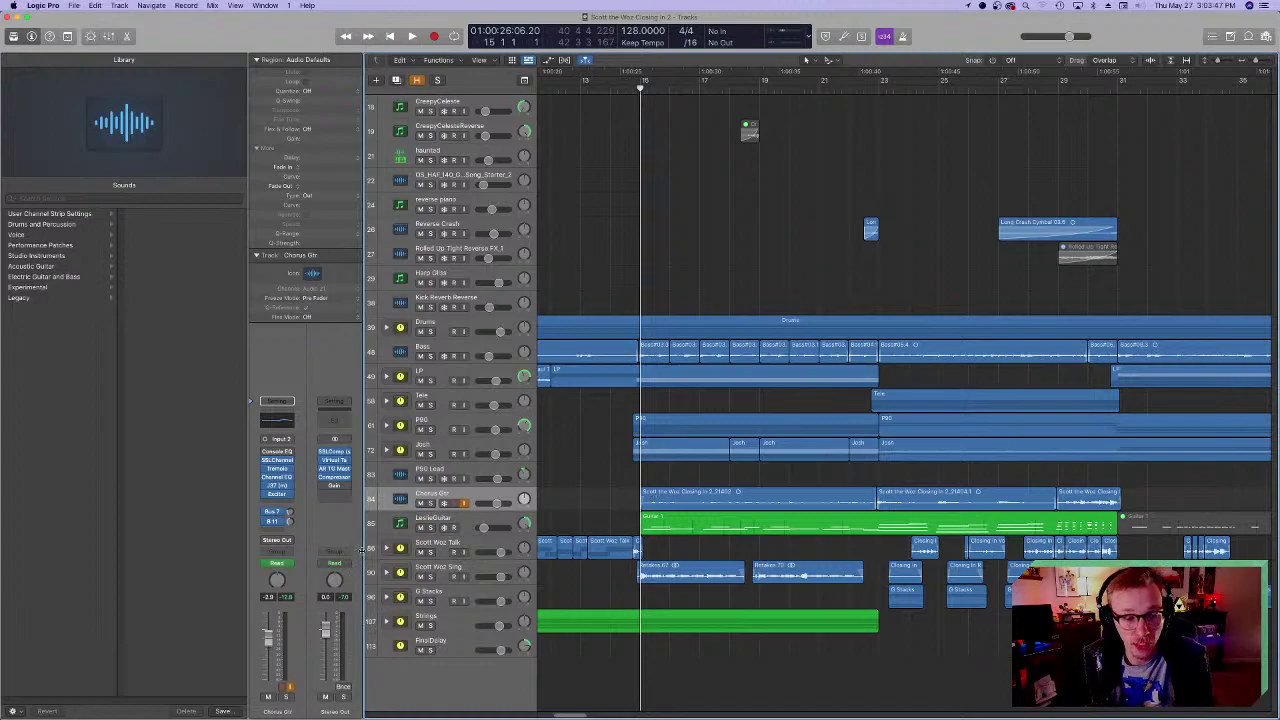
- Switch to Preview, reposition and examine the photo of the miked Fender Showman amp, and return to Logic Pro
{"action": "mouse_move", "coordinate": [710, 708]}
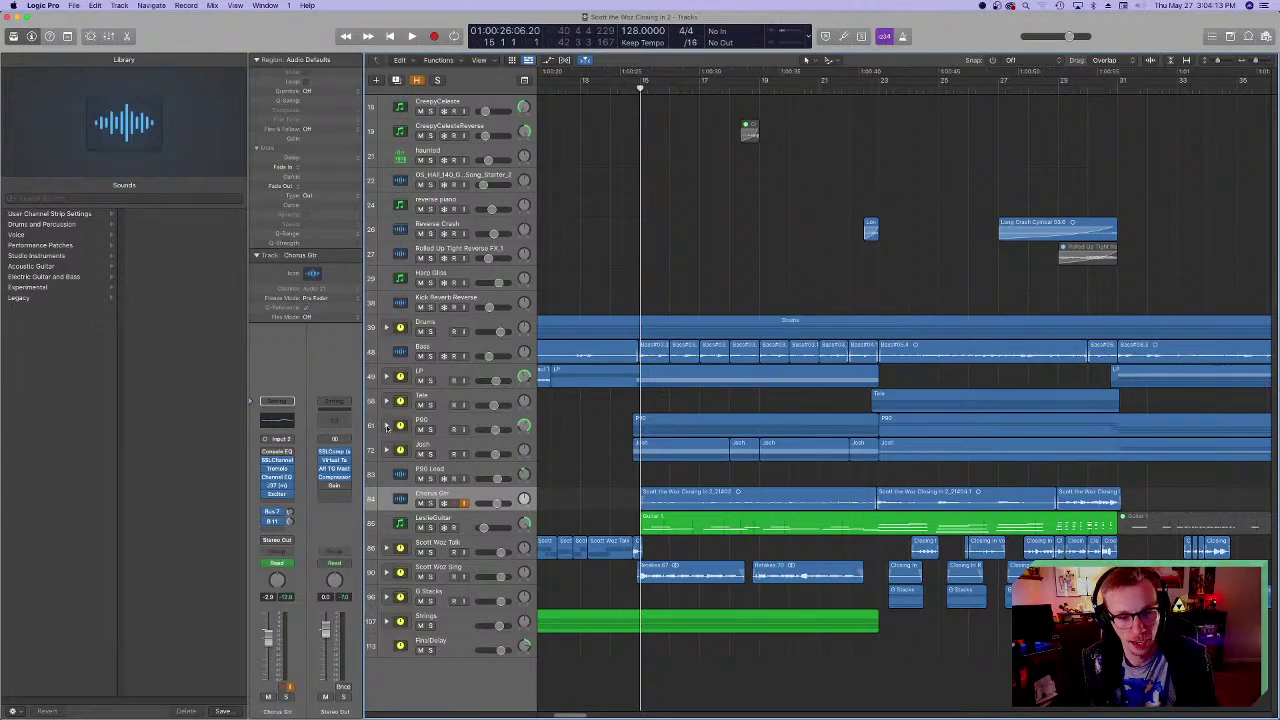
{"action": "mouse_move", "coordinate": [664, 700]}
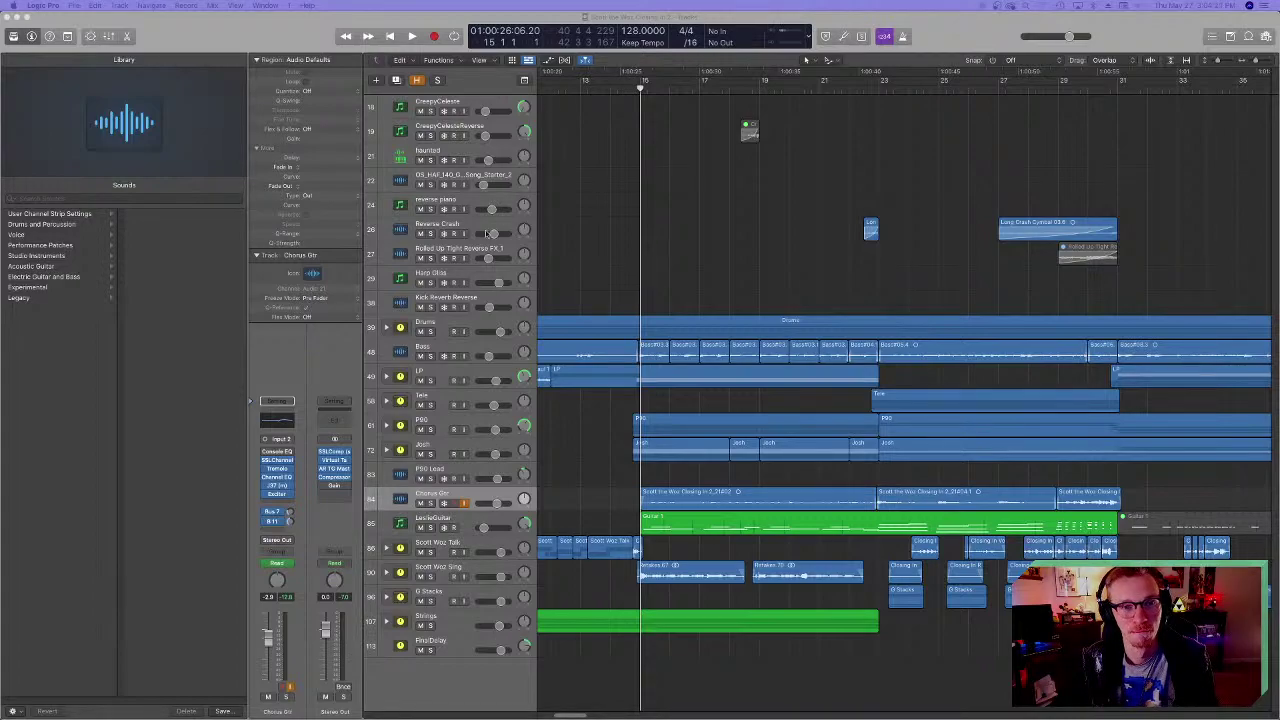
{"action": "key", "text": "super+Tab"}
{"action": "left_click_drag", "start_coordinate": [440, 19], "coordinate": [628, 22]}
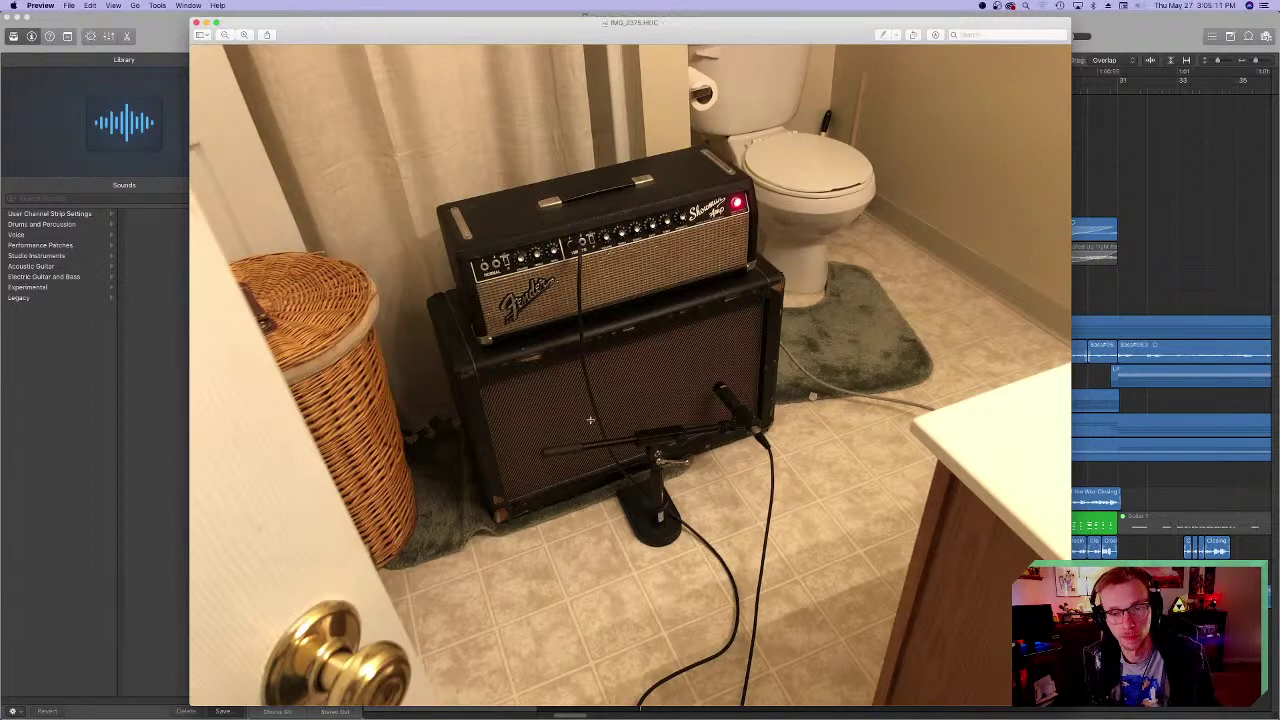
{"action": "key", "text": "super+q"}
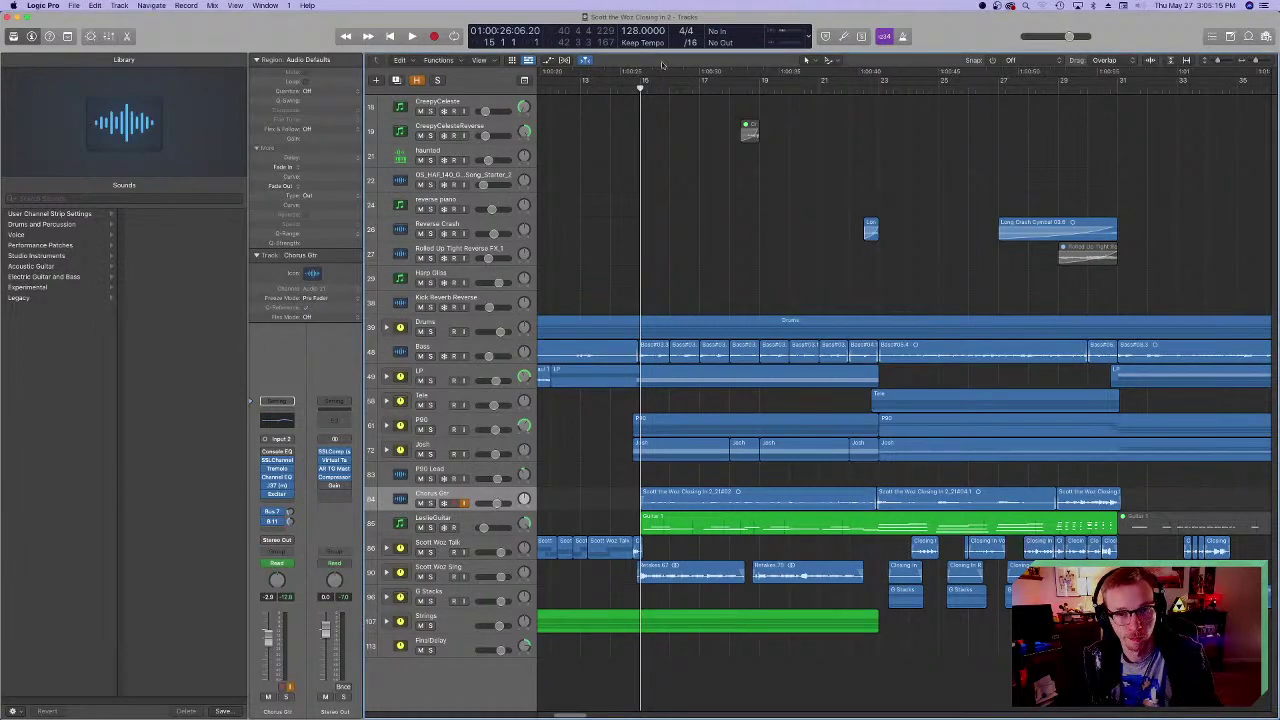
- Position the playhead at beat 4 of bar 30, just ahead of the section starting at bar 31
{"action": "left_click", "coordinate": [632, 88]}
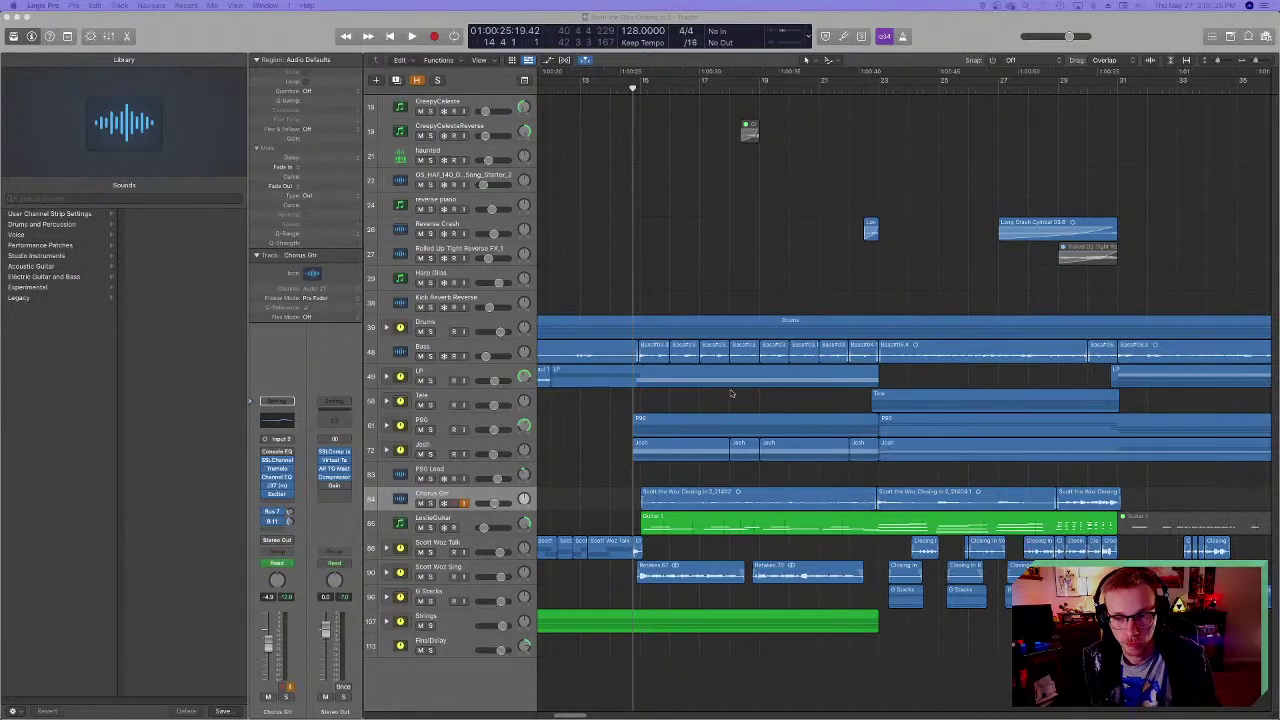
{"action": "scroll", "coordinate": [731, 393], "scroll_direction": "right", "scroll_amount": 5}
{"action": "scroll", "coordinate": [731, 393], "scroll_direction": "right", "scroll_amount": 4}
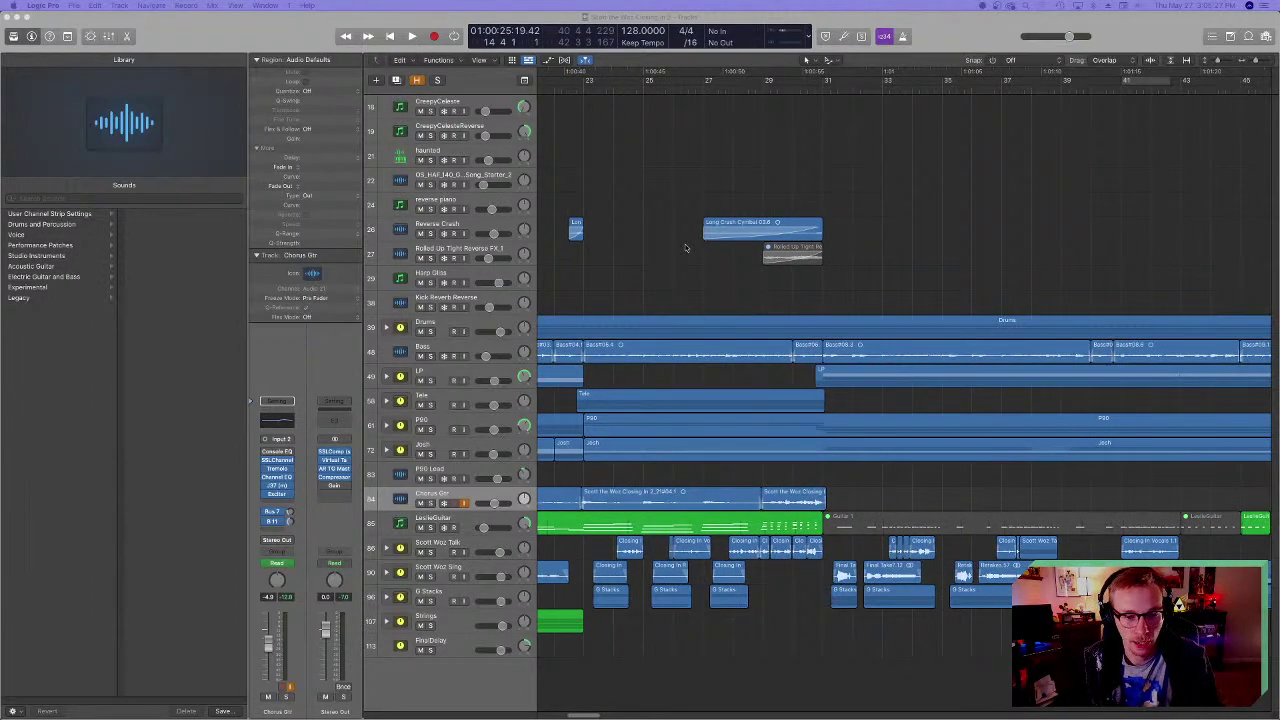
{"action": "left_click", "coordinate": [813, 92]}
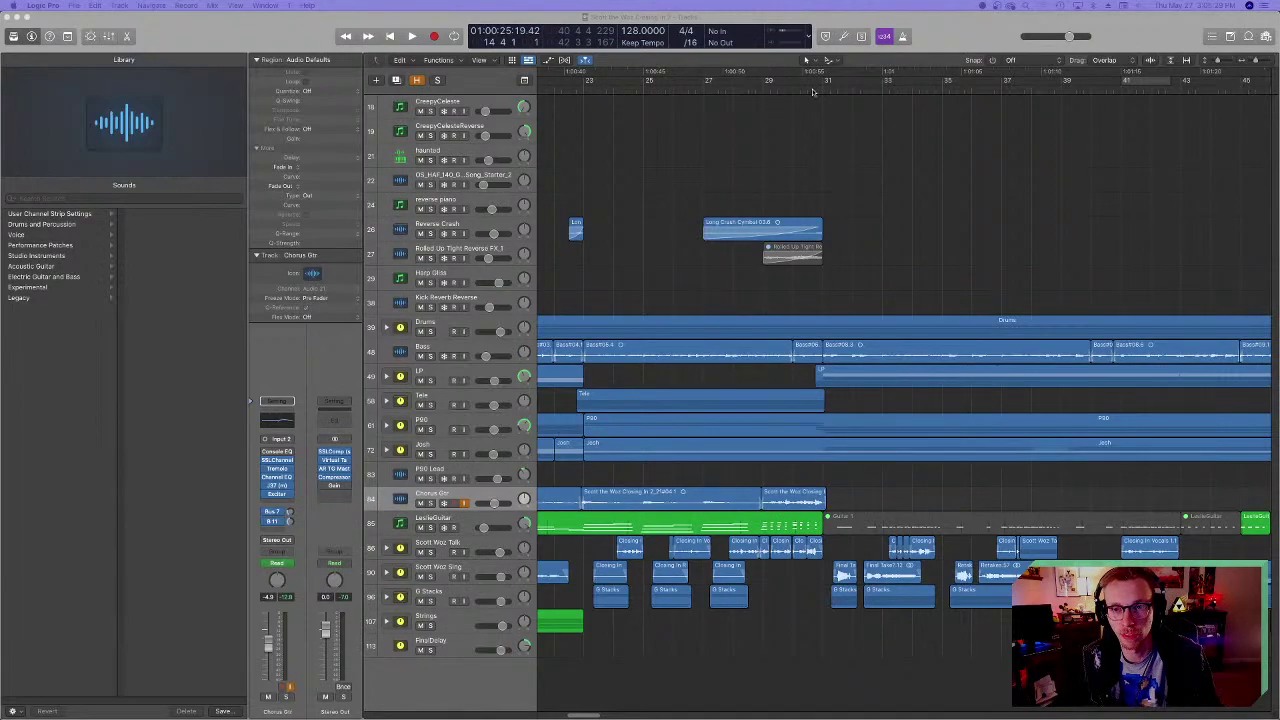
{"action": "scroll", "coordinate": [822, 401], "scroll_direction": "right", "scroll_amount": 8}
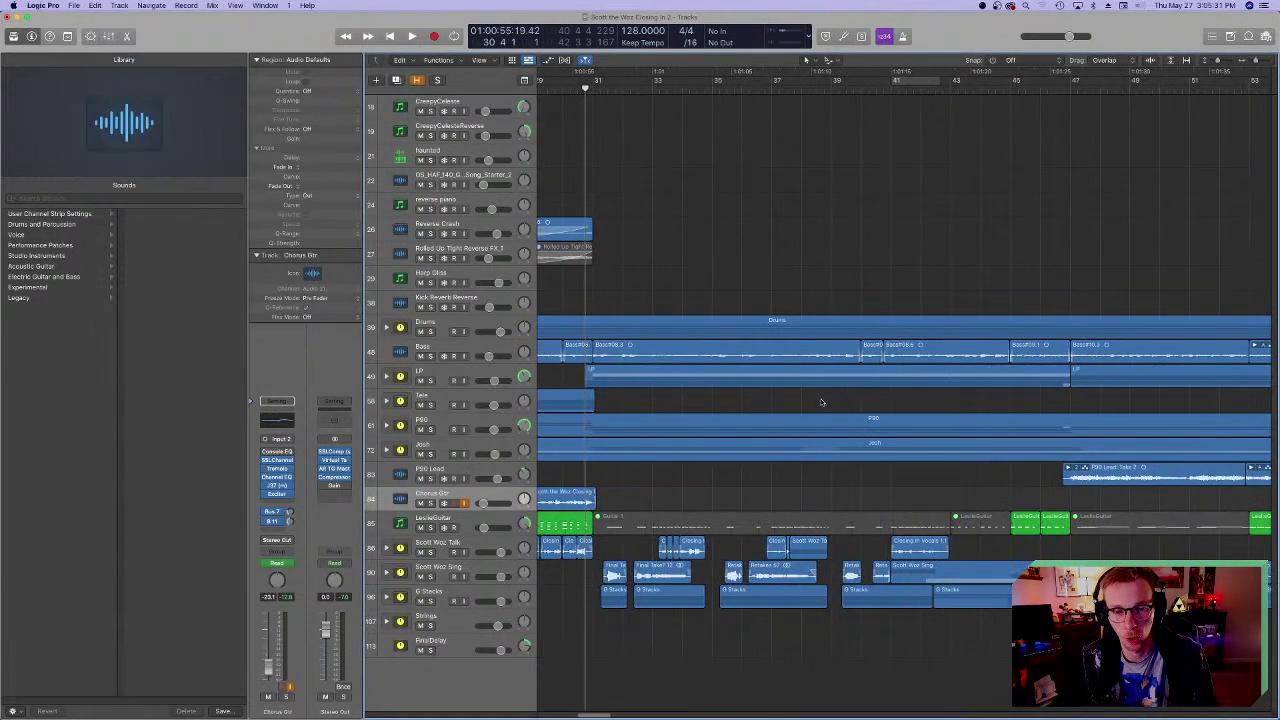
{"action": "left_click", "coordinate": [650, 93]}
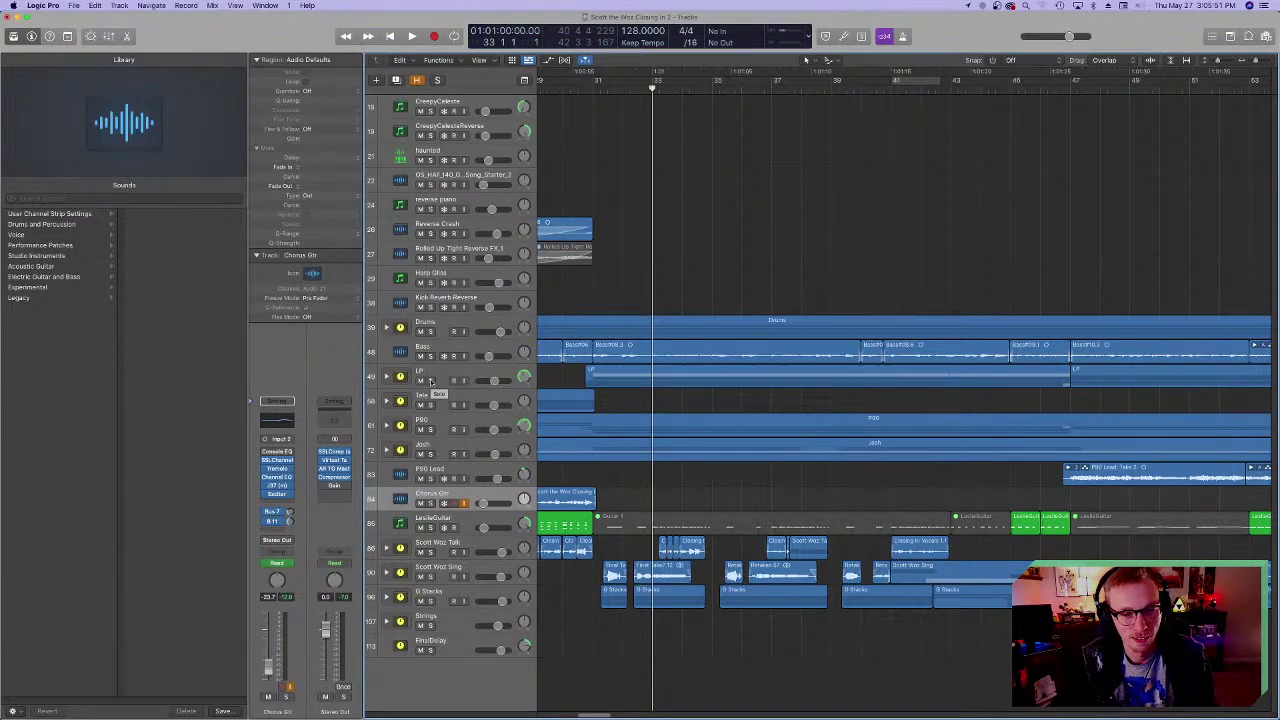
{"action": "left_click", "coordinate": [592, 90]}
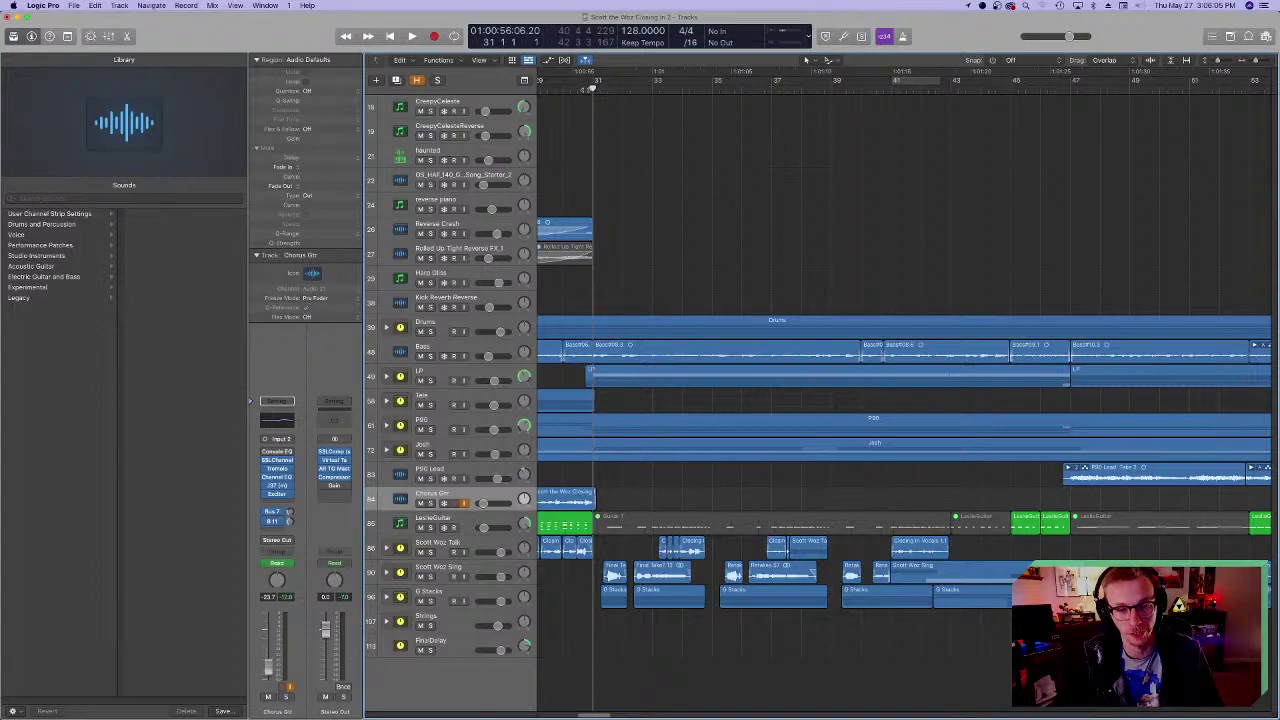
{"action": "left_click_drag", "start_coordinate": [591, 88], "coordinate": [586, 87]}
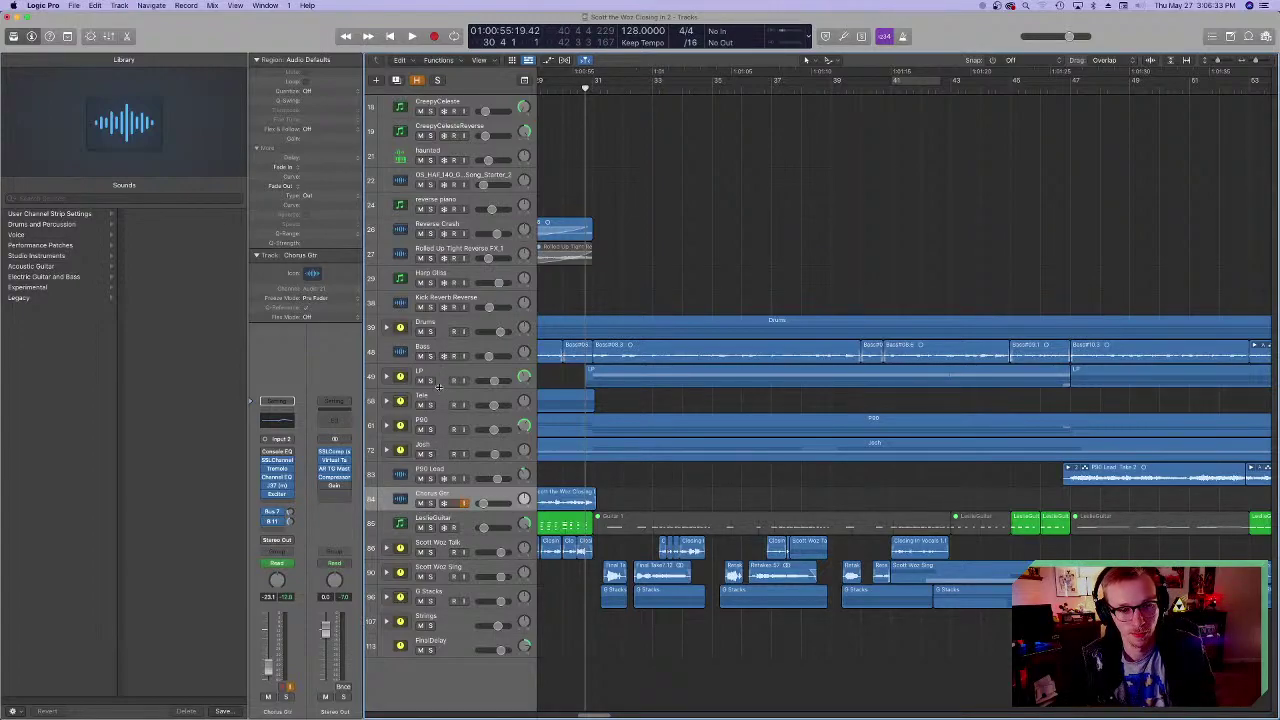
- Solo the LP, Tele, P90 and Josh guitar stacks and audition them around bar 31
{"action": "left_click_drag", "start_coordinate": [430, 380], "coordinate": [430, 454]}
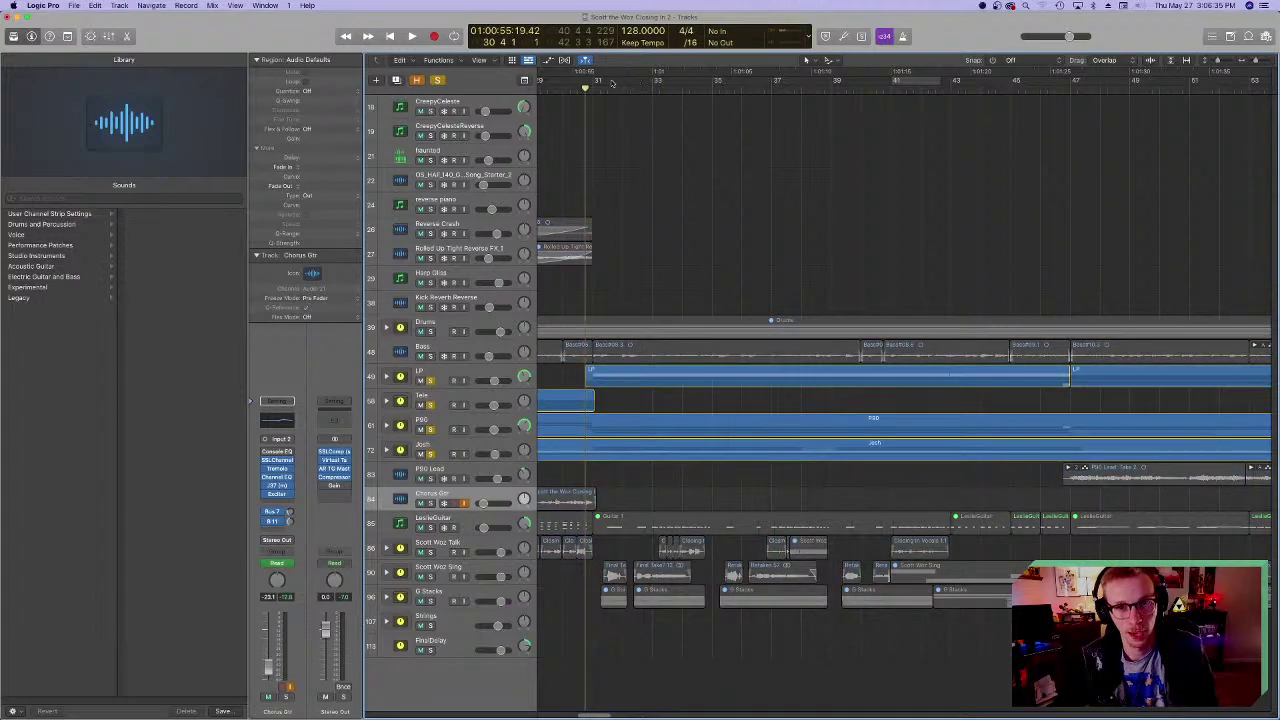
{"action": "key", "text": "space"}
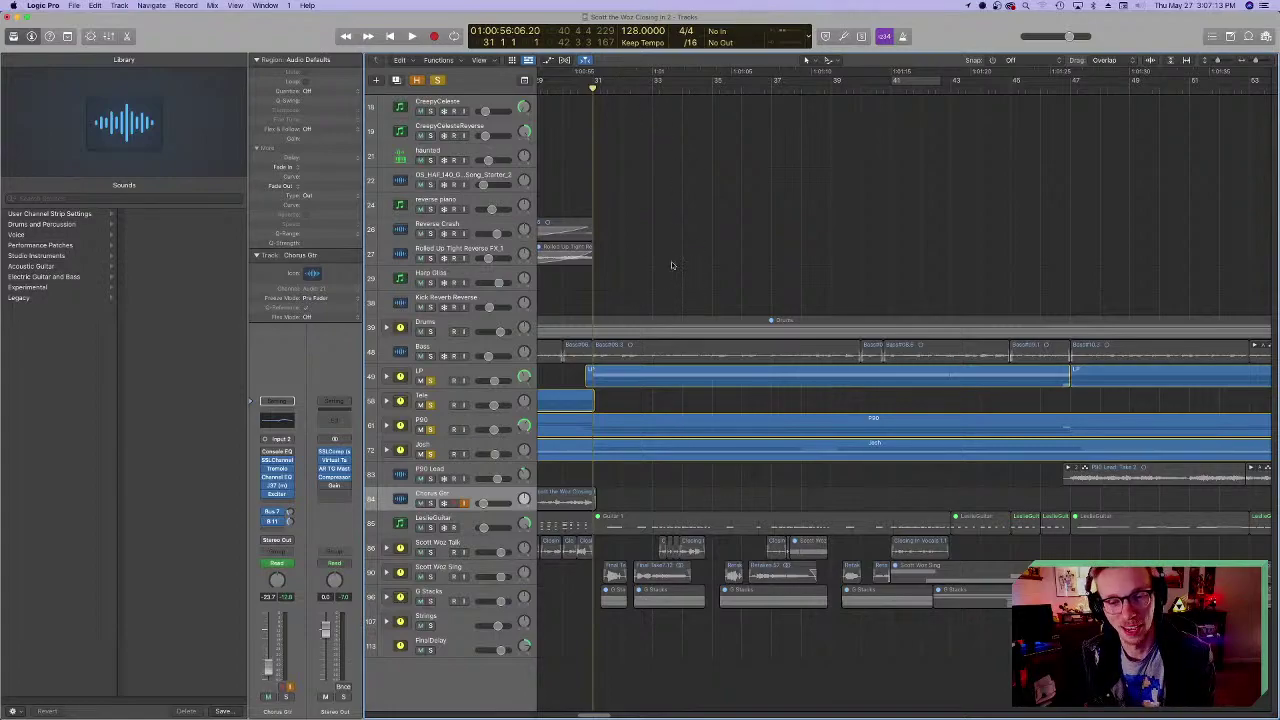
{"action": "scroll", "coordinate": [665, 384], "scroll_direction": "left", "scroll_amount": 3}
{"action": "scroll", "coordinate": [665, 384], "scroll_direction": "right", "scroll_amount": 3}
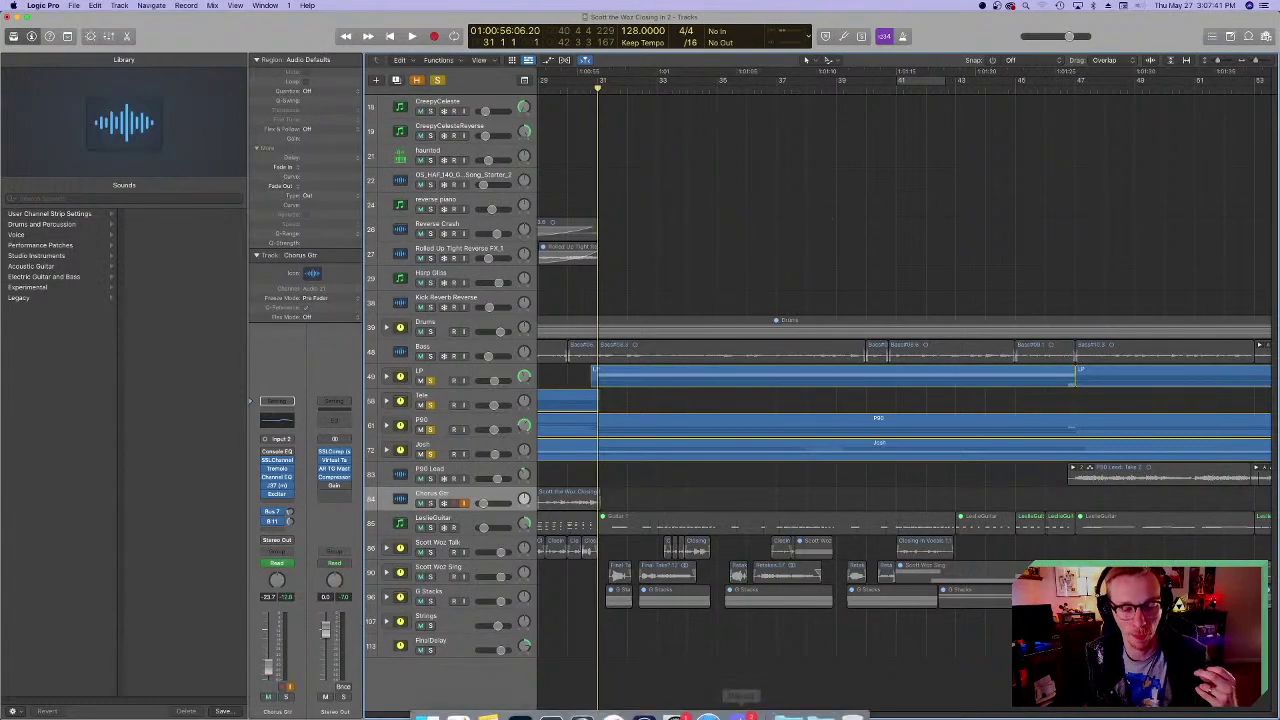
- Play the four soloed guitar stacks from beat 4 of bar 30 through bar 37
{"action": "mouse_move", "coordinate": [620, 700]}
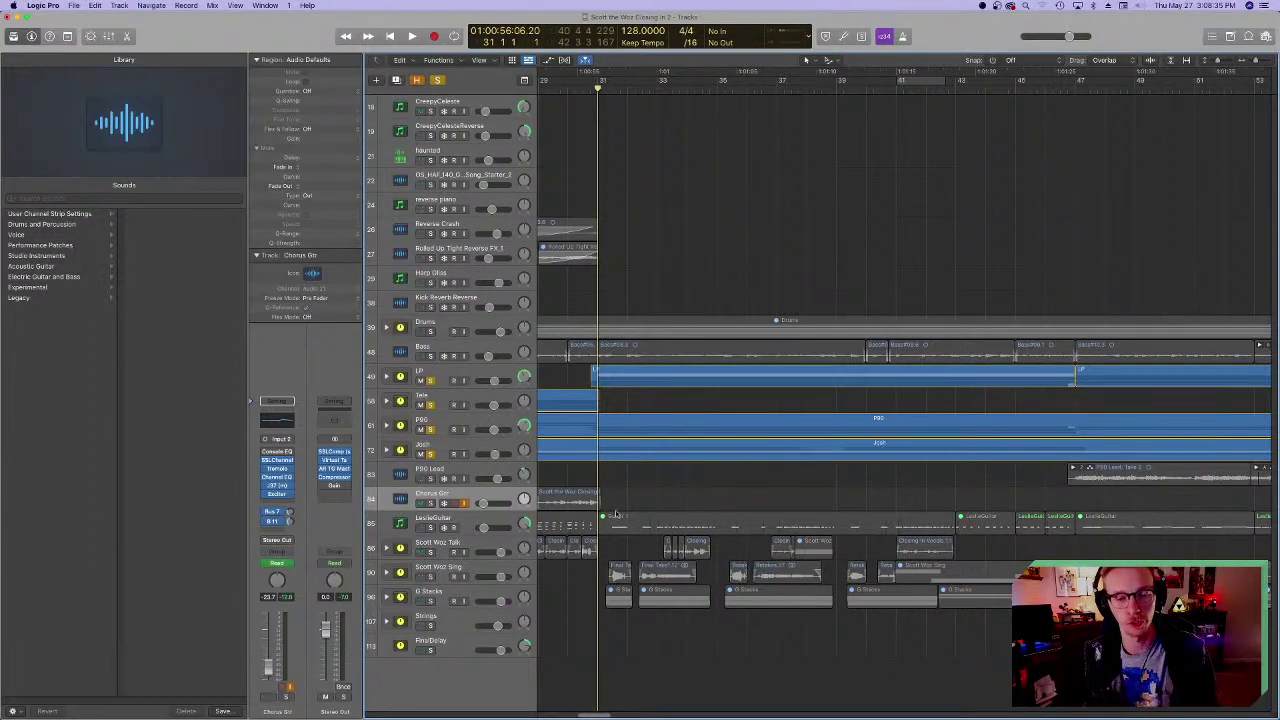
{"action": "left_click", "coordinate": [590, 88]}
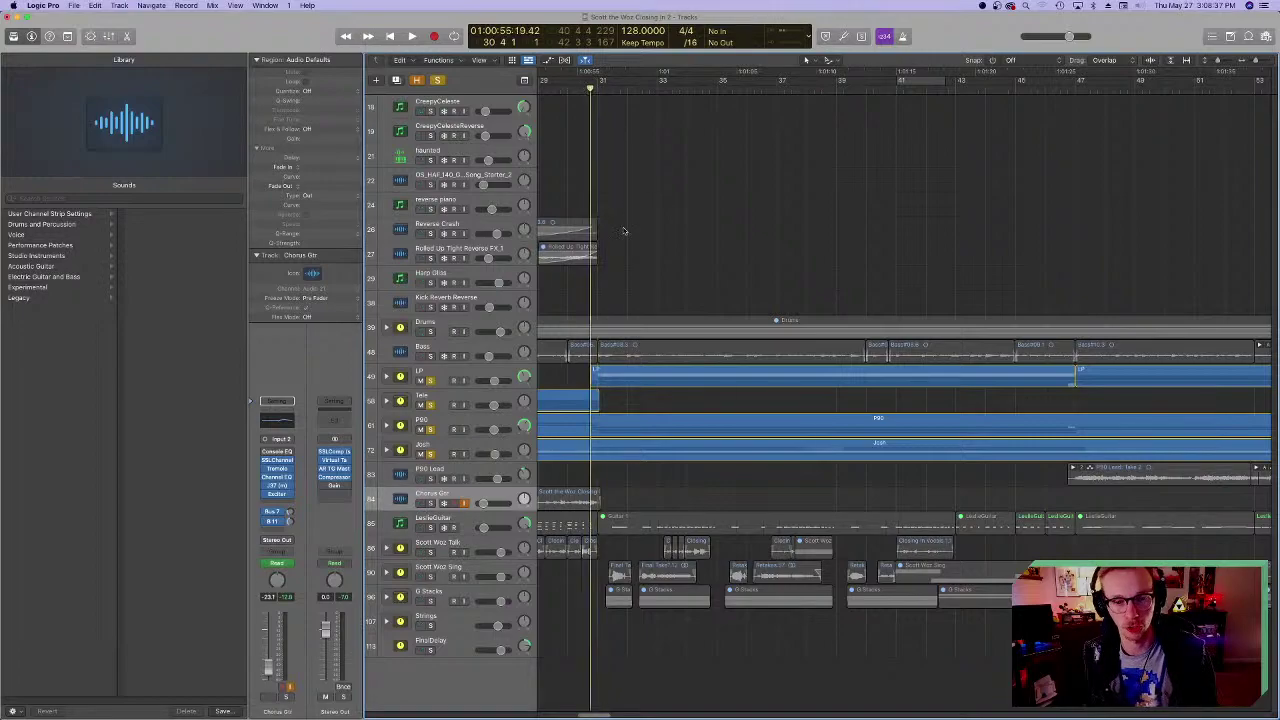
{"action": "scroll", "coordinate": [632, 285], "scroll_direction": "left", "scroll_amount": 3}
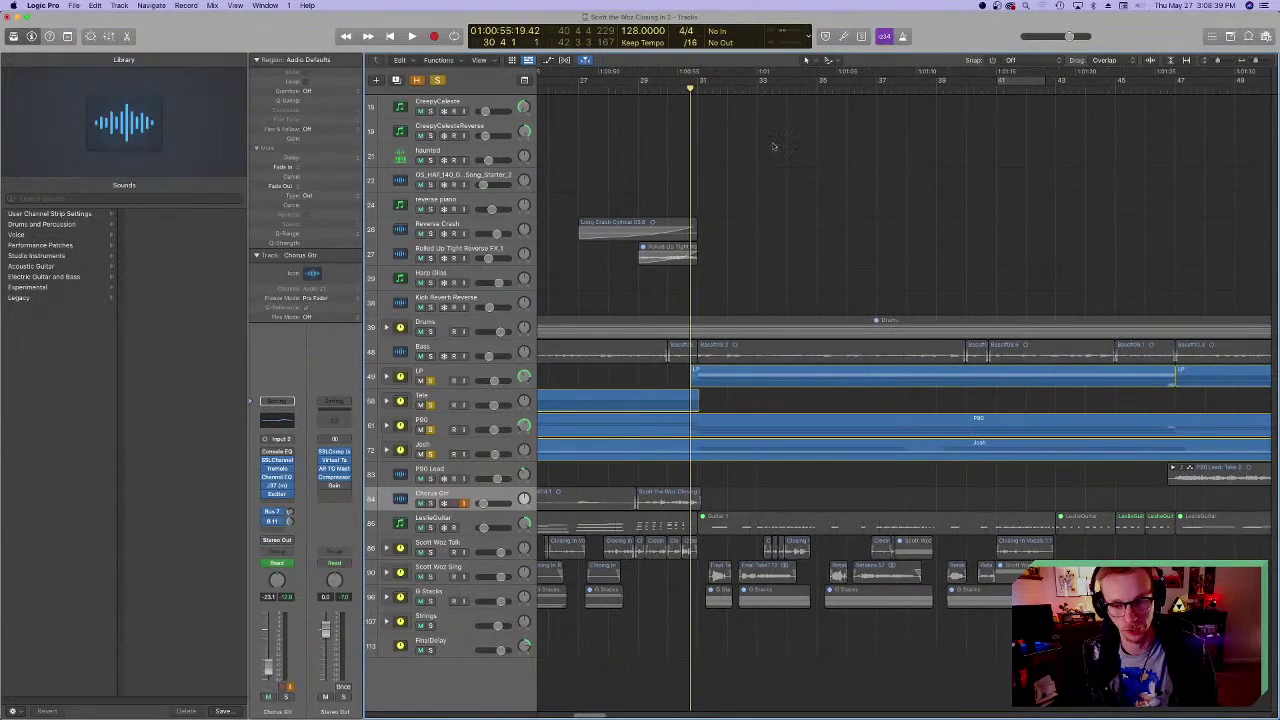
{"action": "key", "text": "space"}
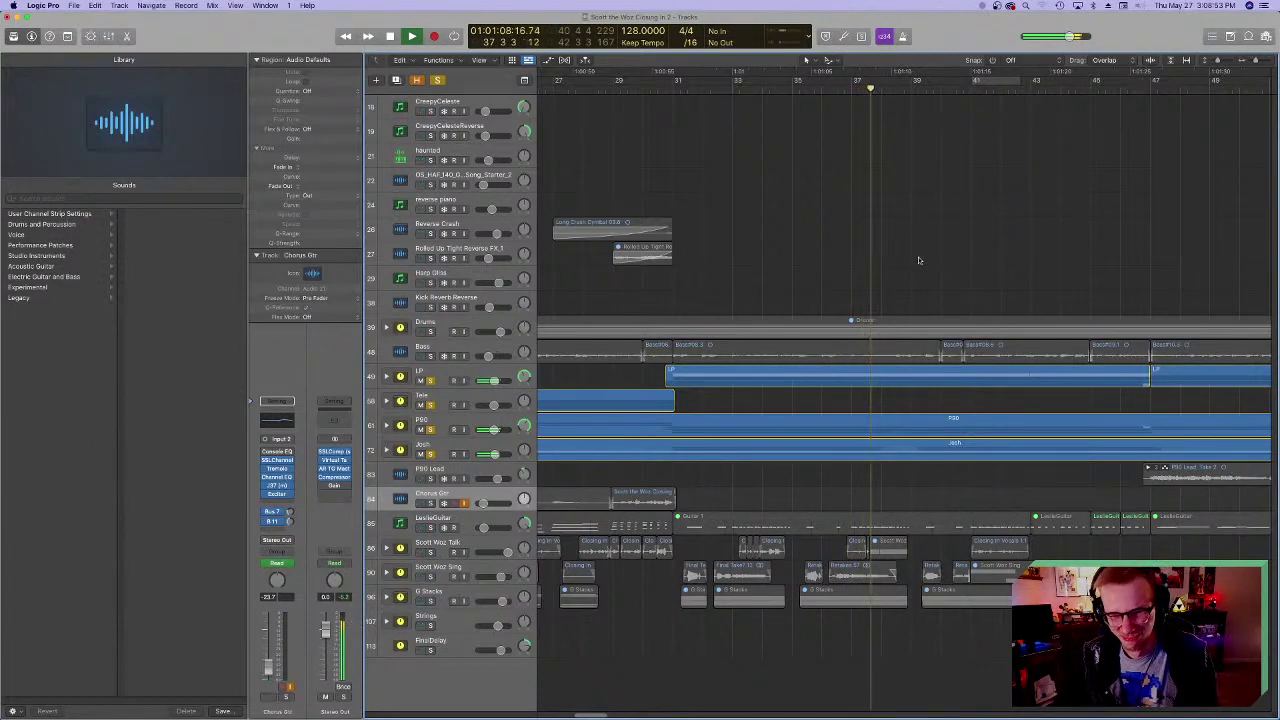
{"action": "key", "text": "space"}
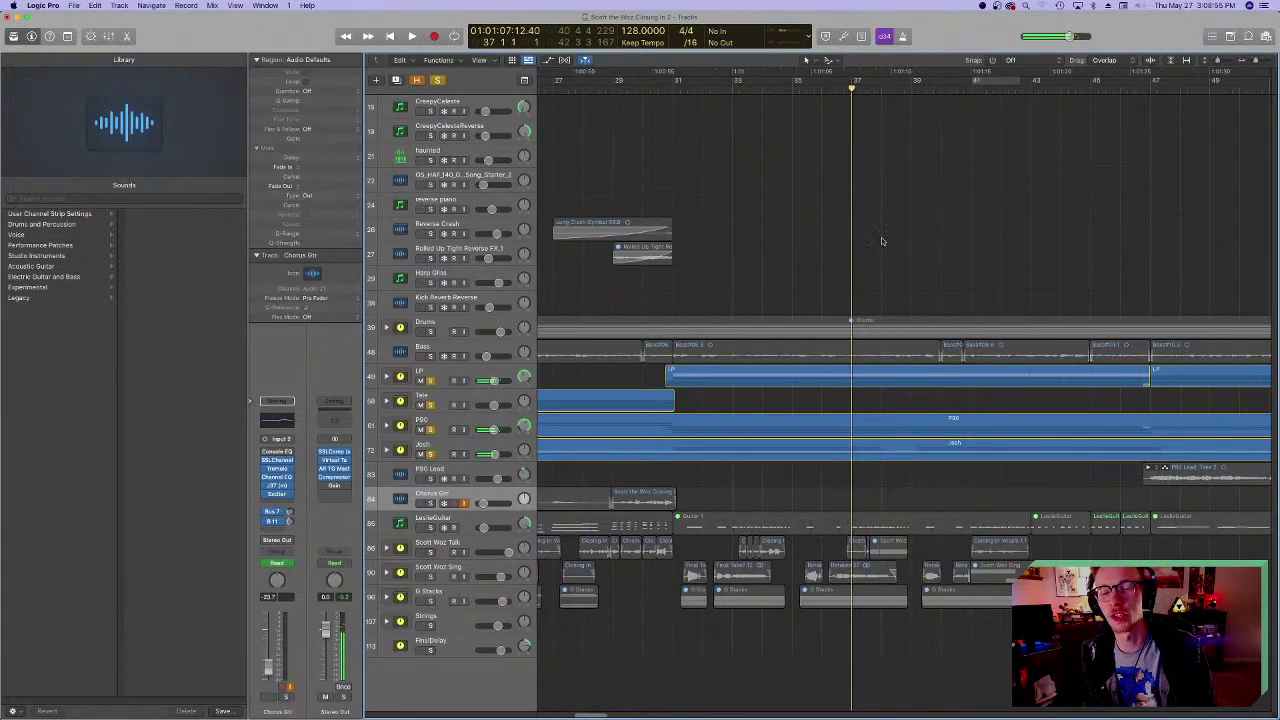
- Place the playhead at bar 39 and play the soloed guitar stacks from there
{"action": "scroll", "coordinate": [883, 254], "scroll_direction": "left", "scroll_amount": 3}
{"action": "scroll", "coordinate": [883, 254], "scroll_direction": "left", "scroll_amount": 2}
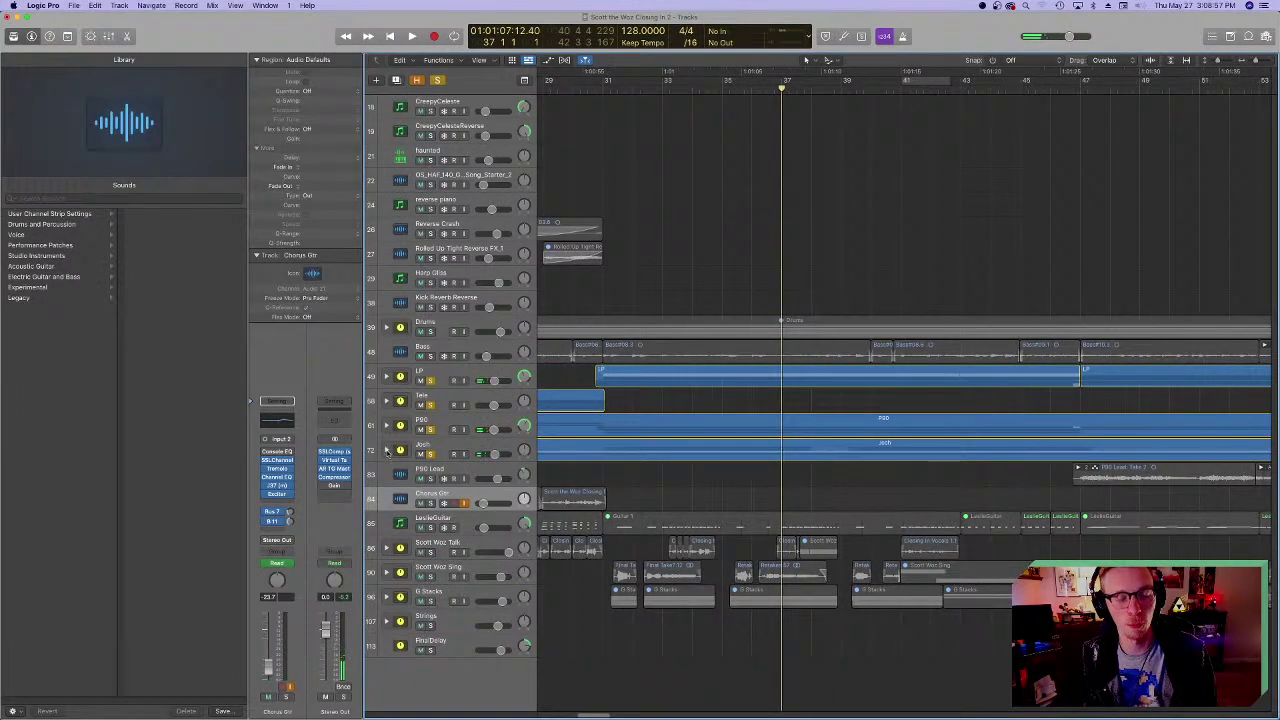
{"action": "scroll", "coordinate": [784, 332], "scroll_direction": "right", "scroll_amount": 3}
{"action": "scroll", "coordinate": [784, 332], "scroll_direction": "left", "scroll_amount": 4}
{"action": "scroll", "coordinate": [784, 332], "scroll_direction": "right", "scroll_amount": 2}
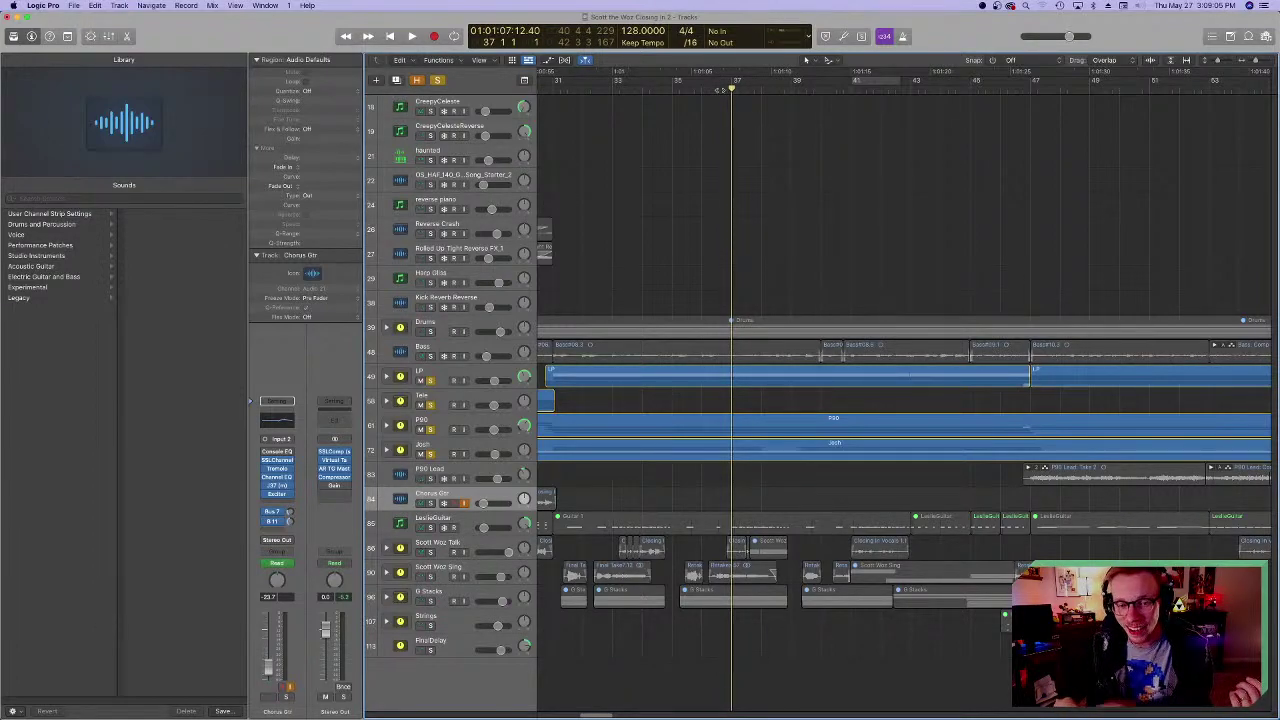
{"action": "key", "text": "z"}
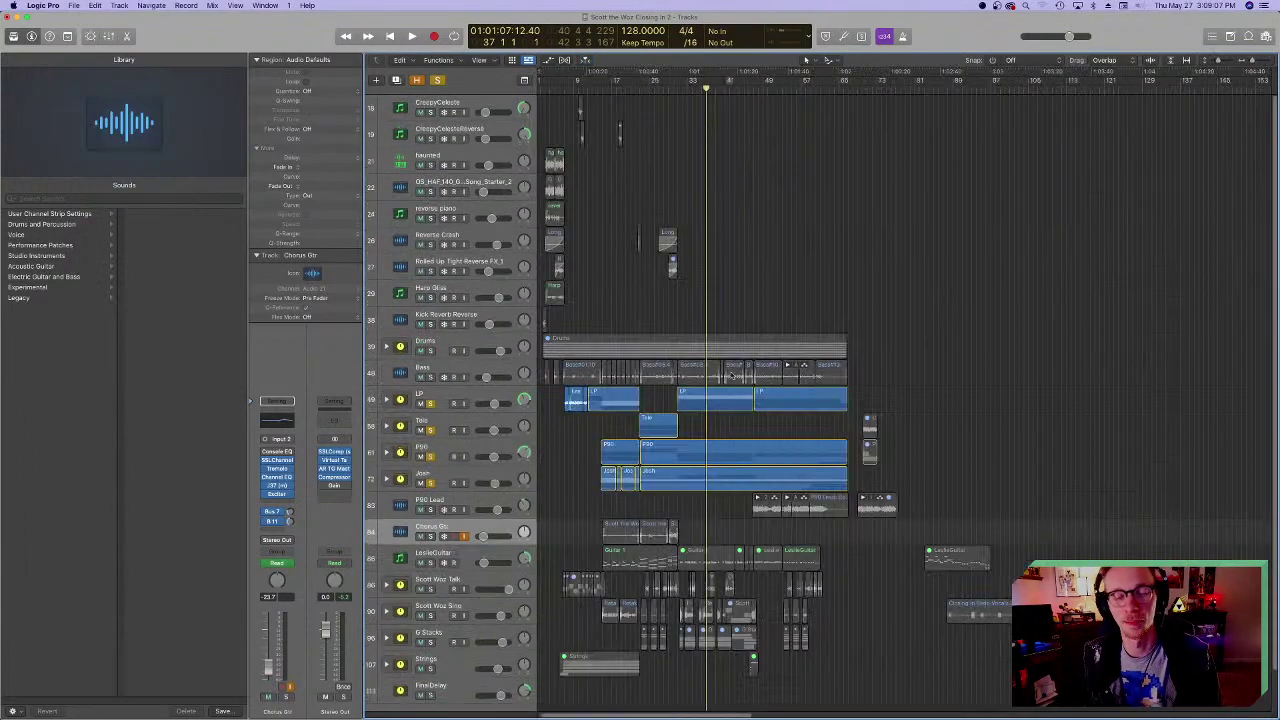
{"action": "key", "text": "z"}
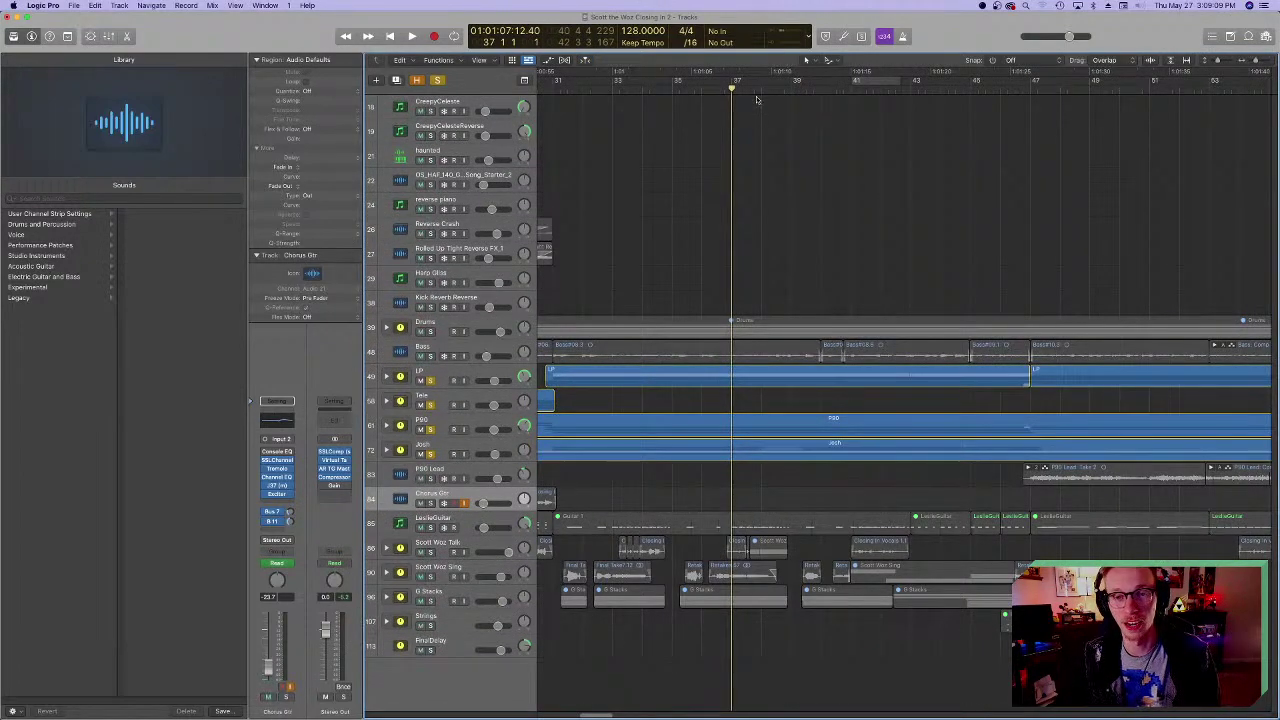
{"action": "scroll", "coordinate": [795, 215], "scroll_direction": "right", "scroll_amount": 3}
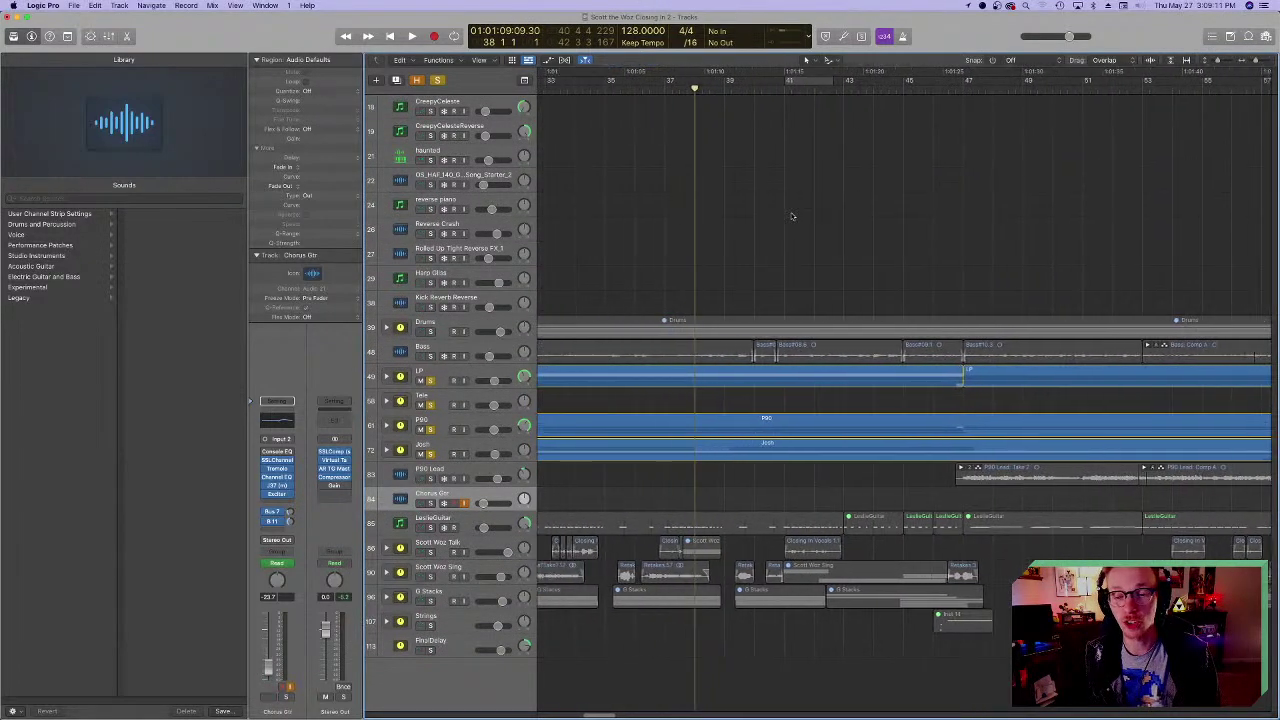
{"action": "scroll", "coordinate": [780, 211], "scroll_direction": "left", "scroll_amount": 3}
{"action": "left_click", "coordinate": [796, 88]}
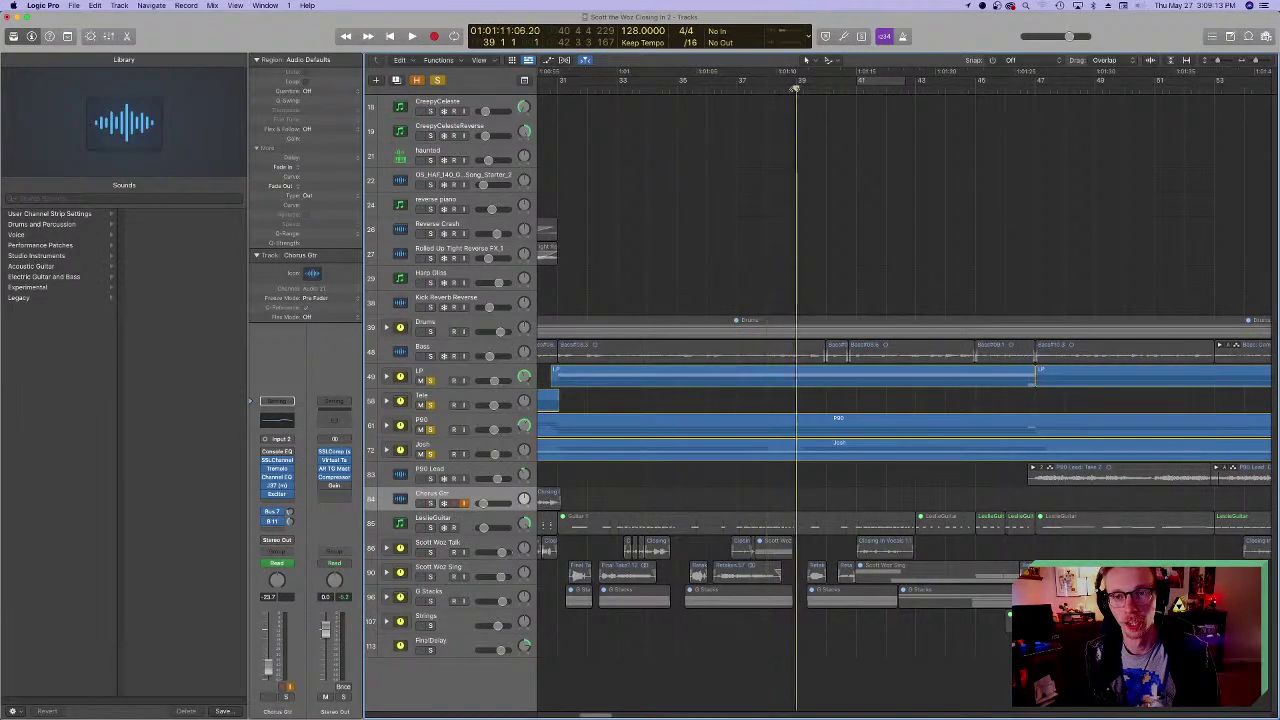
{"action": "key", "text": "space"}
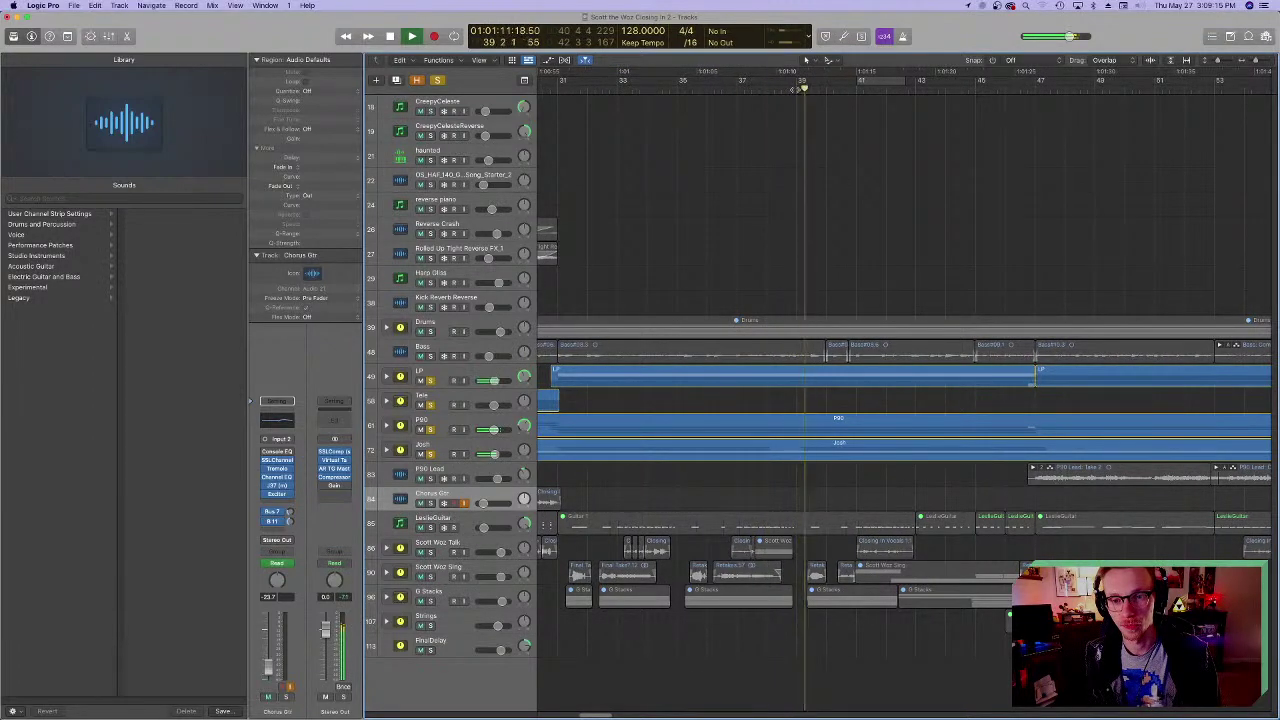
{"action": "key", "text": "space"}
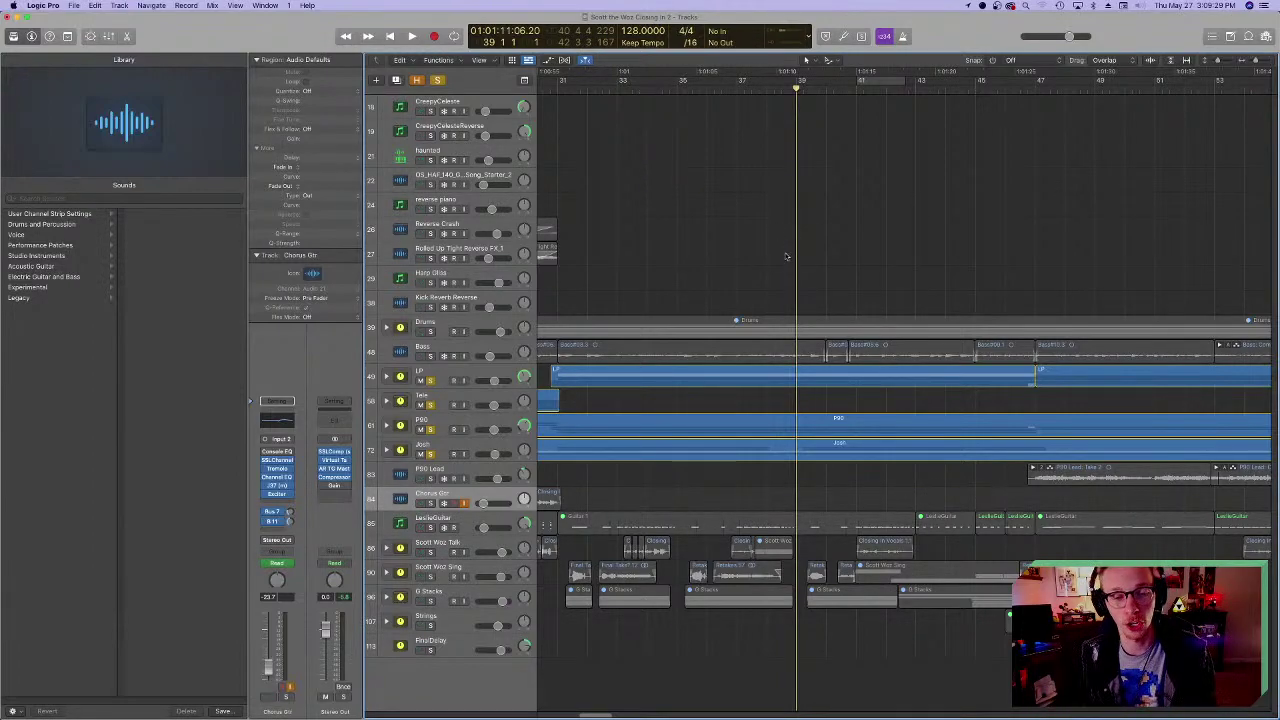
- Shift the playhead slightly ahead of bar 39 and replay the soloed guitars into bar 42
{"action": "scroll", "coordinate": [786, 256], "scroll_direction": "right", "scroll_amount": 5}
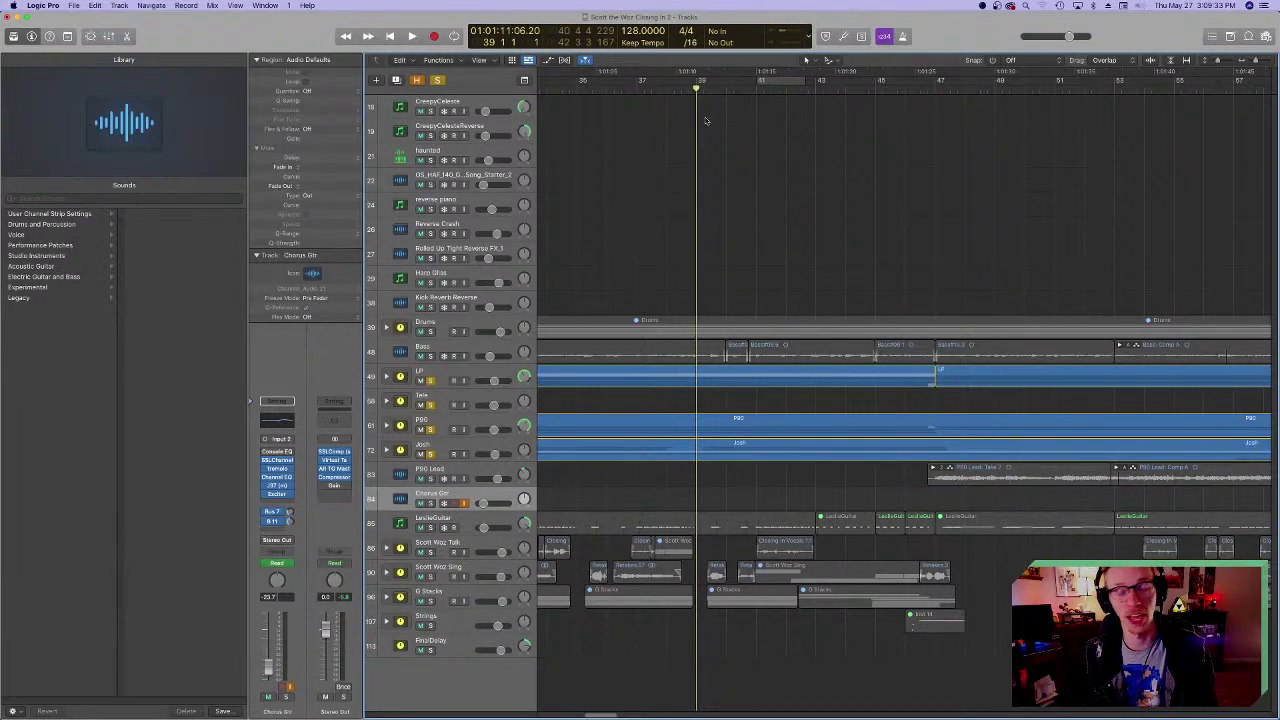
{"action": "left_click_drag", "start_coordinate": [695, 89], "coordinate": [689, 89]}
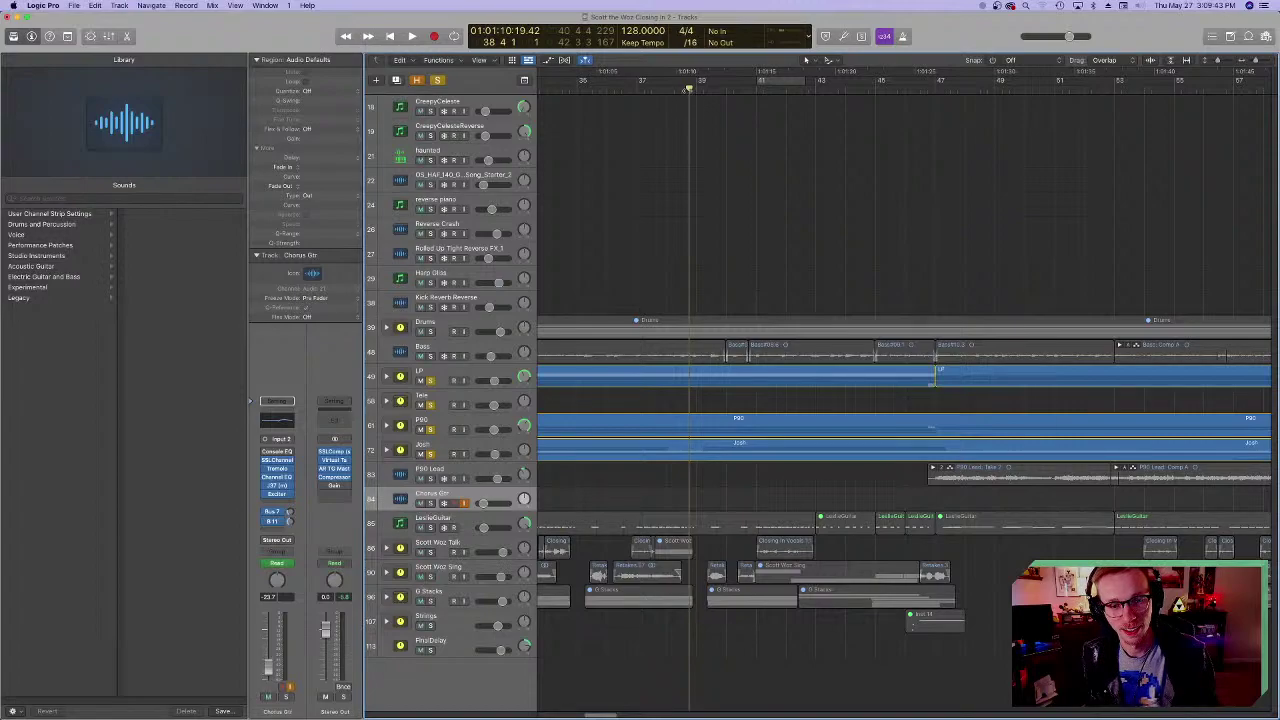
{"action": "left_click_drag", "start_coordinate": [689, 89], "coordinate": [694, 89]}
{"action": "key", "text": "space"}
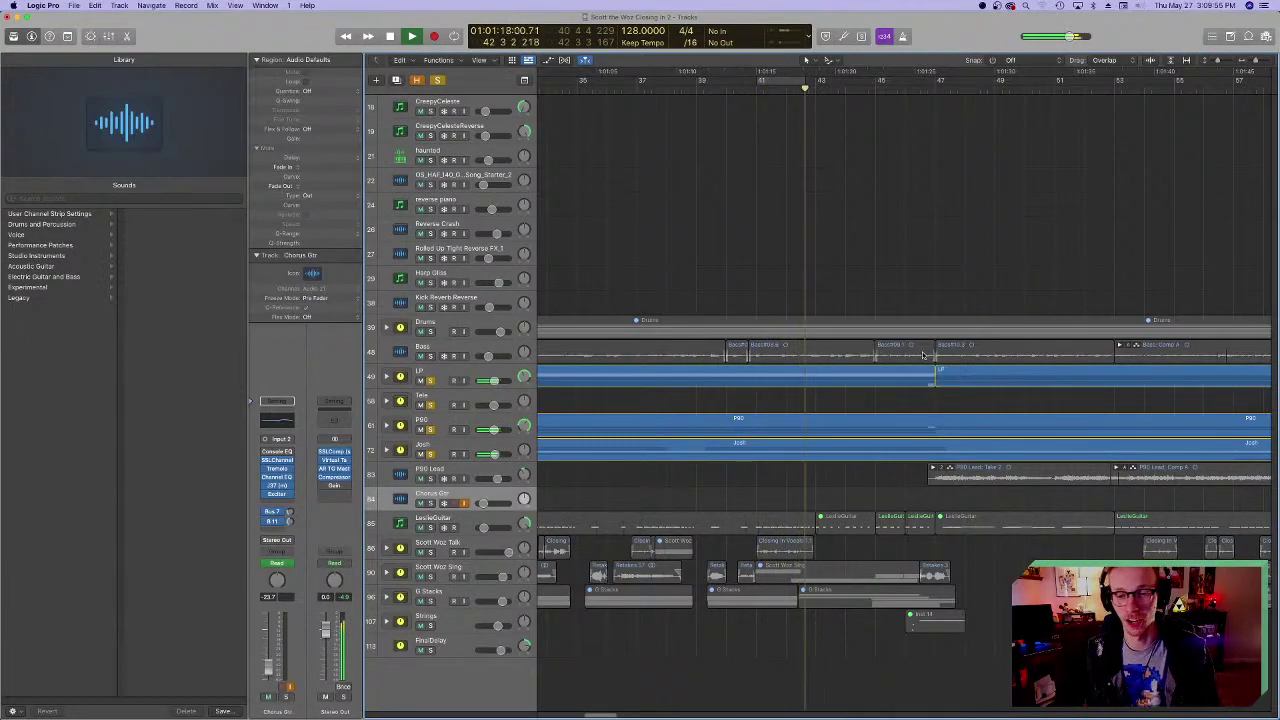
{"action": "key", "text": "space"}
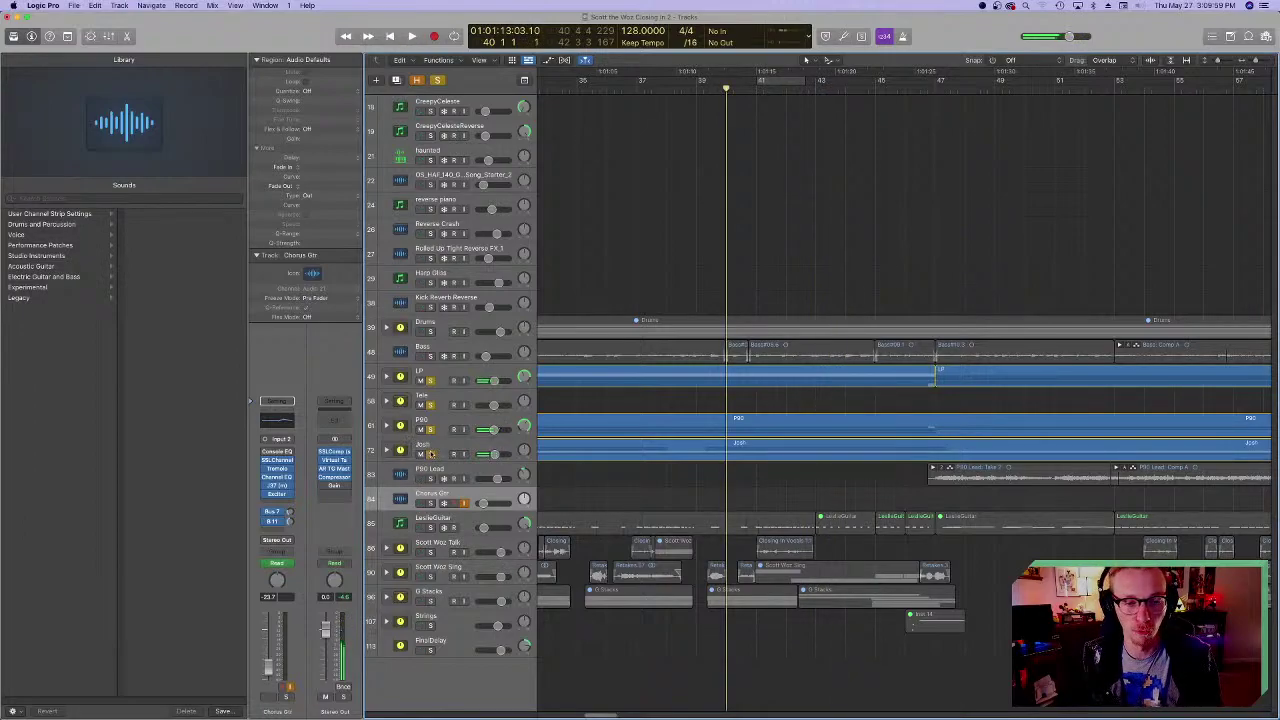
- Turn off solo on the Josh, Tele and LP stacks and expand the P90 stack
{"action": "left_click", "coordinate": [430, 453]}
{"action": "left_click", "coordinate": [421, 403]}
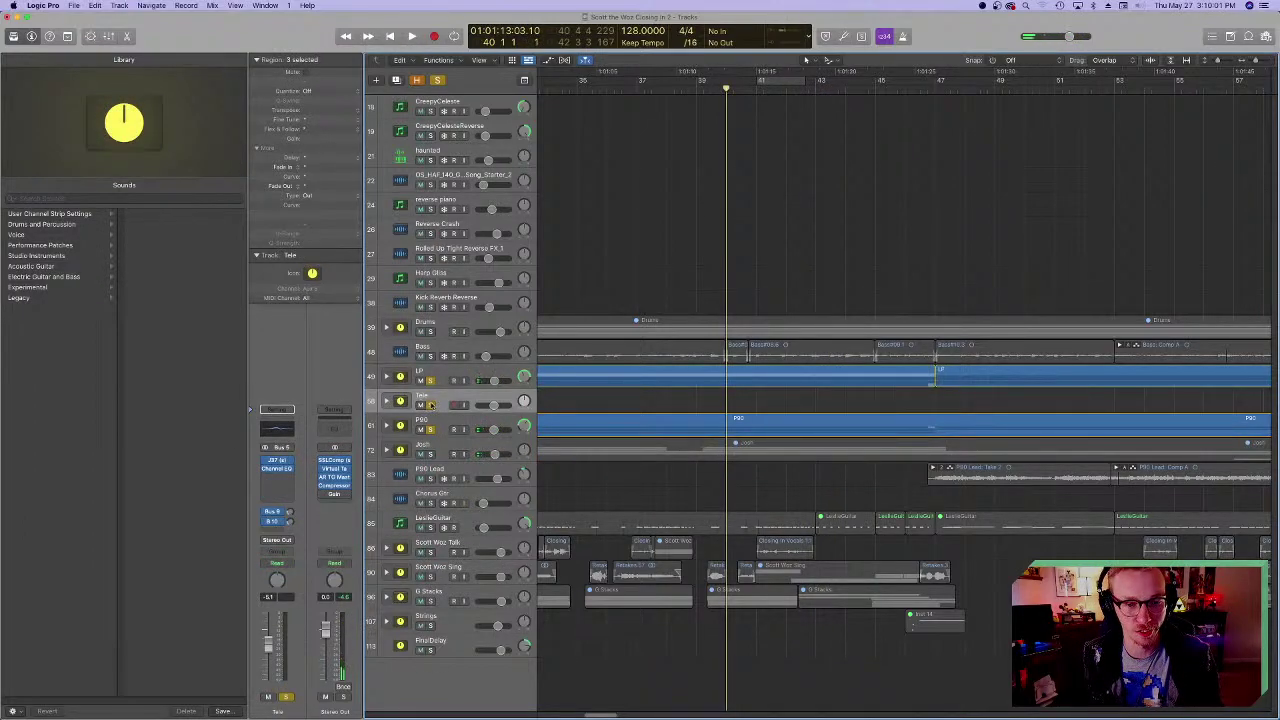
{"action": "left_click", "coordinate": [430, 380]}
{"action": "left_click", "coordinate": [387, 425]}
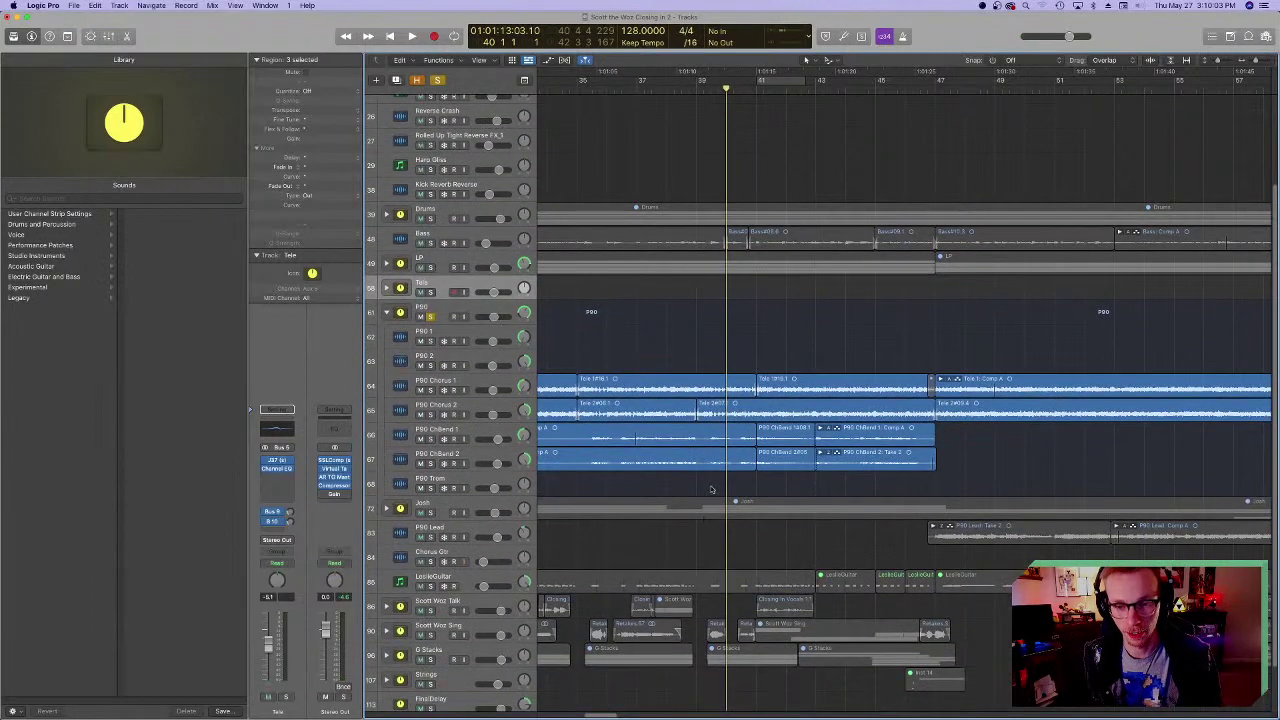
- Solo the P90 ChBend 1 and P90 ChBend 2 tracks inside the P90 stack and listen to them into bar 42
{"action": "left_click", "coordinate": [405, 440]}
{"action": "left_click", "coordinate": [431, 439]}
{"action": "left_click", "coordinate": [430, 463]}
{"action": "key", "text": "comma"}
{"action": "key", "text": "space"}
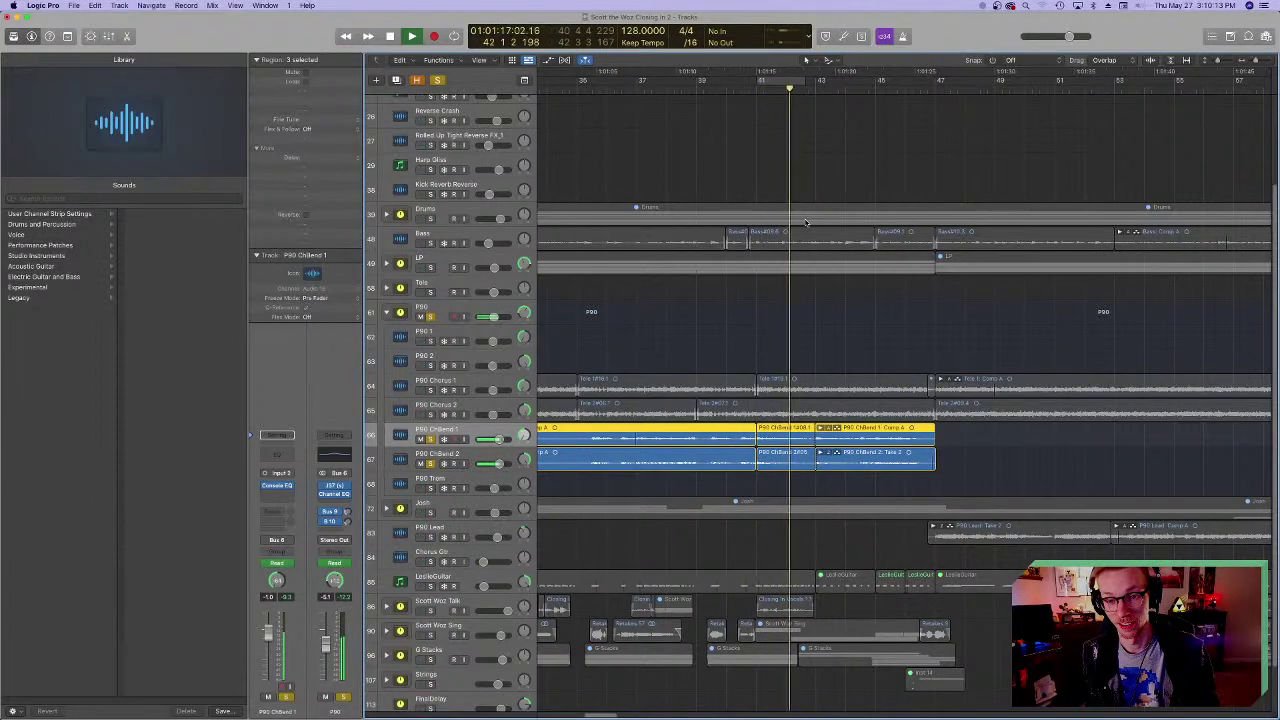
{"action": "key", "text": "space"}
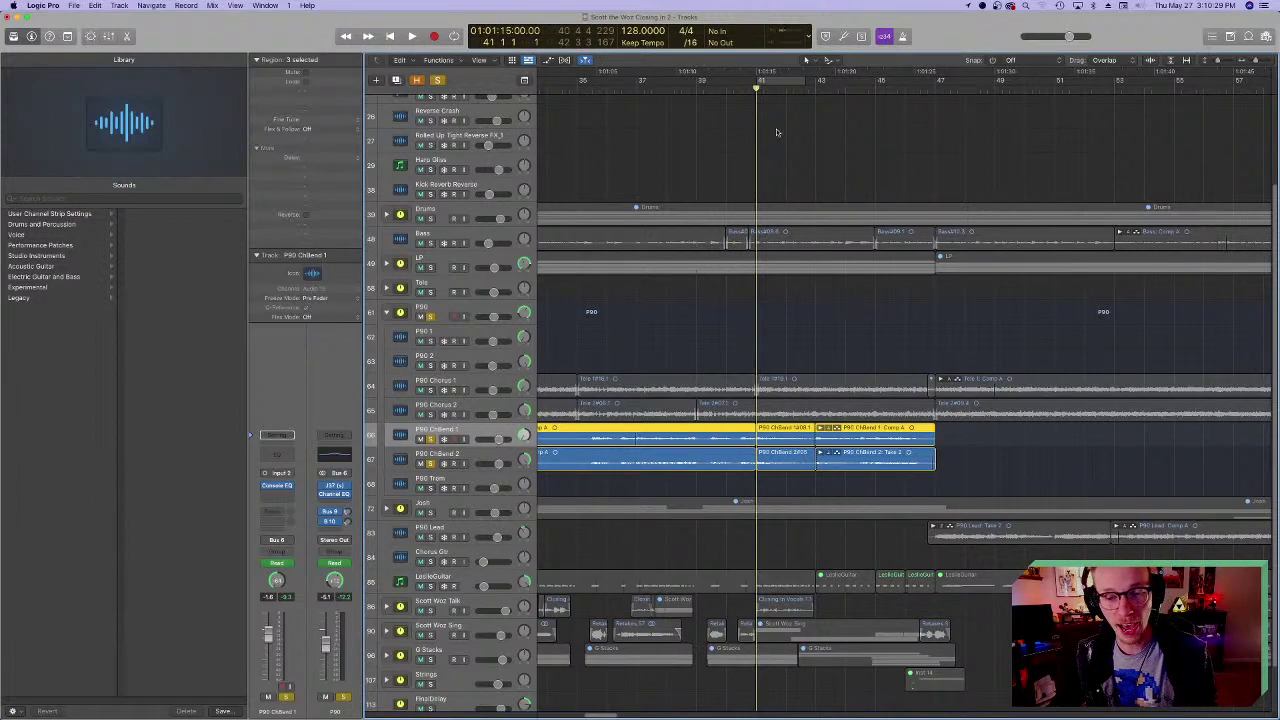
- Replay the soloed P90 ChBend 1 and 2 parts from bar 41 and reset the playhead to bar 41
{"action": "key", "text": "space"}
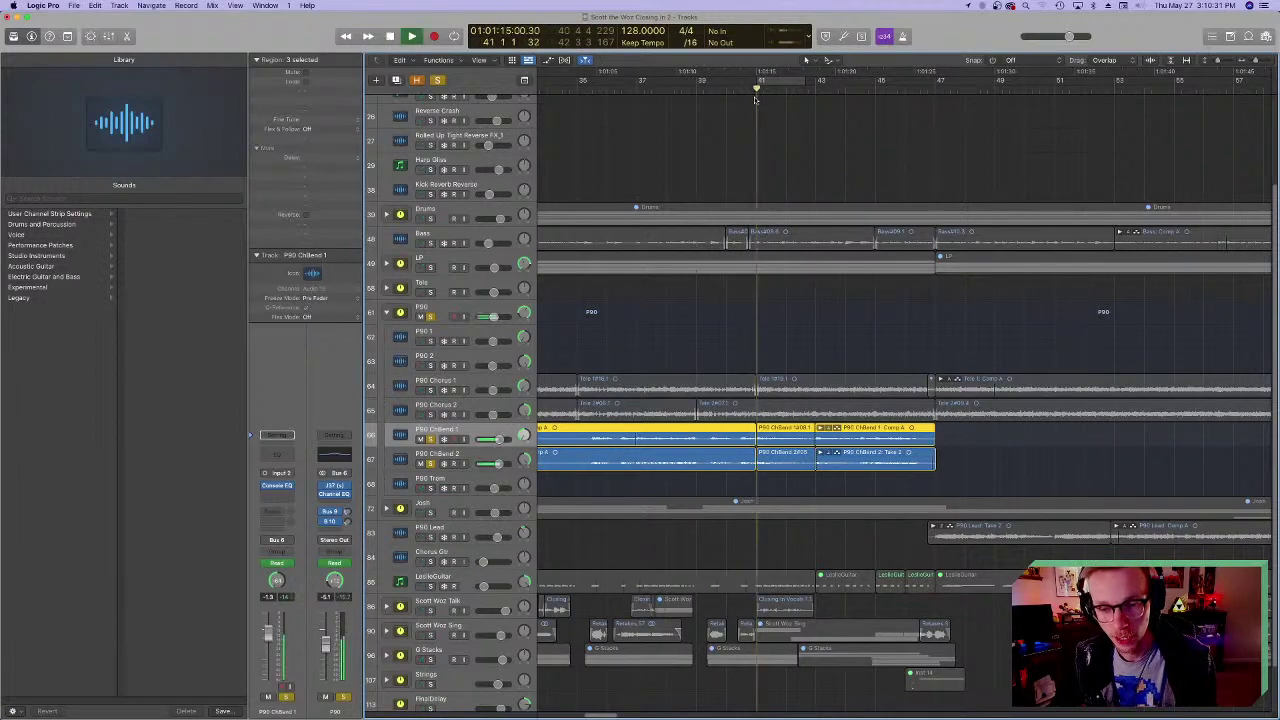
{"action": "key", "text": "space"}
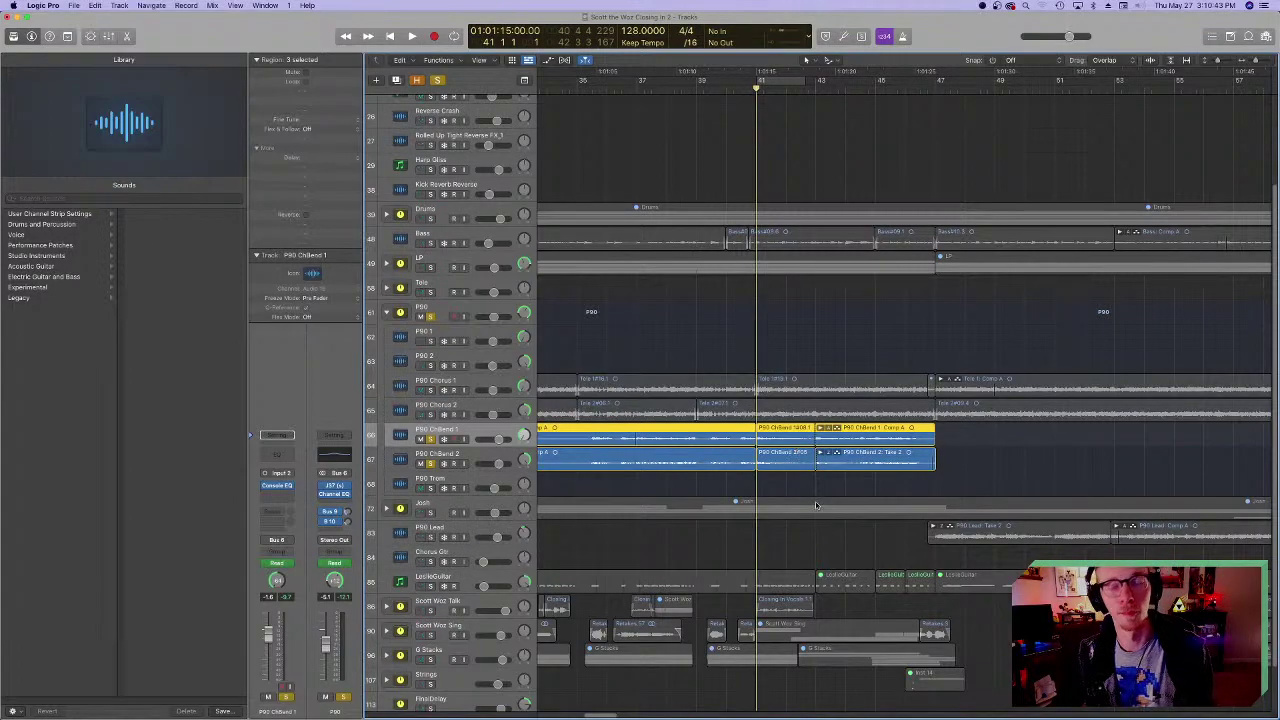
{"action": "scroll", "coordinate": [785, 137], "scroll_direction": "down", "scroll_amount": 2}
{"action": "left_click", "coordinate": [785, 84]}
{"action": "left_click", "coordinate": [757, 86]}
{"action": "key", "text": "space"}
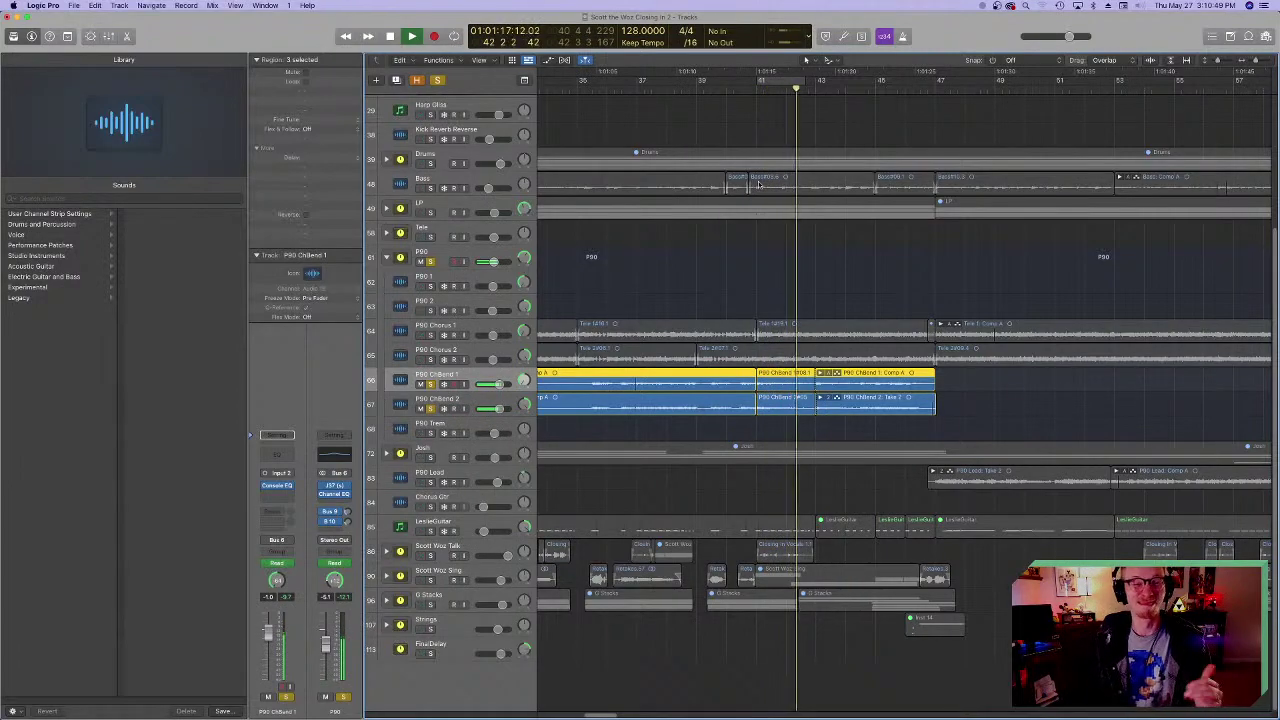
{"action": "key", "text": "space"}
{"action": "left_click", "coordinate": [756, 90]}
{"action": "scroll", "coordinate": [720, 333], "scroll_direction": "left", "scroll_amount": 5}
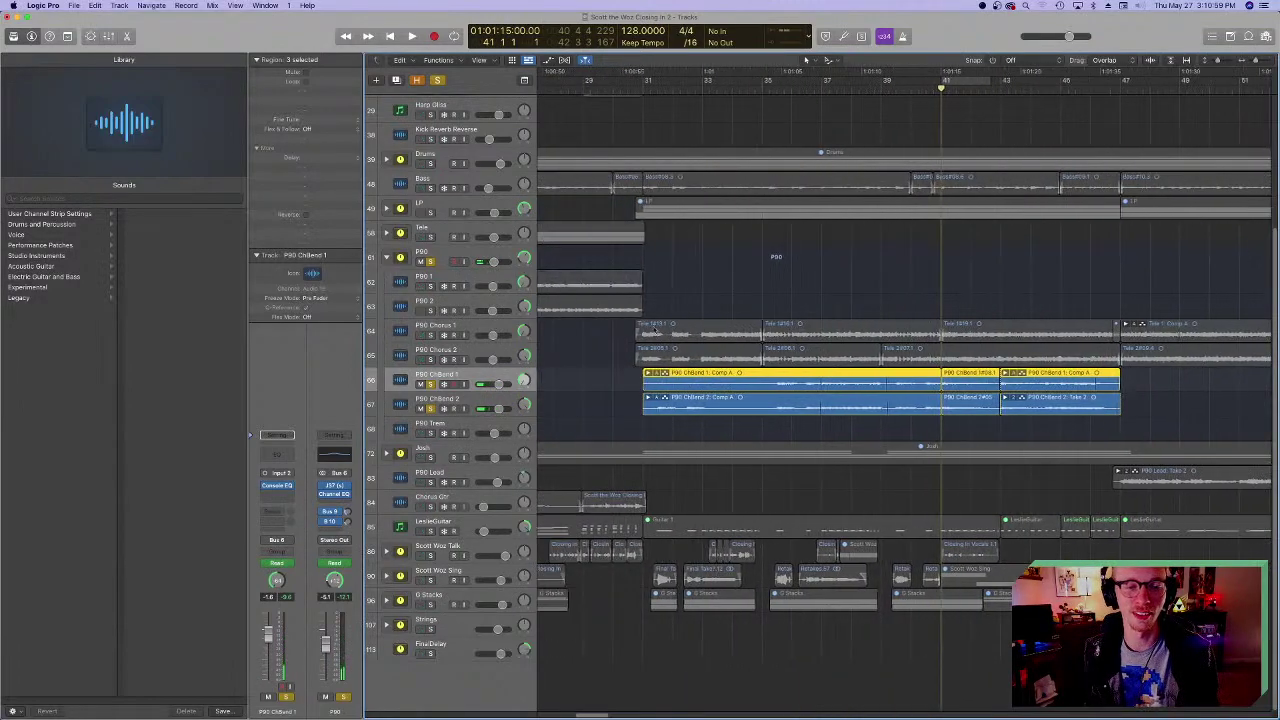
- Move the playhead to bar 31 and turn off solo on the P90 ChBend tracks and the P90 stack
{"action": "scroll", "coordinate": [720, 333], "scroll_direction": "right", "scroll_amount": 1}
{"action": "scroll", "coordinate": [720, 333], "scroll_direction": "right", "scroll_amount": 1}
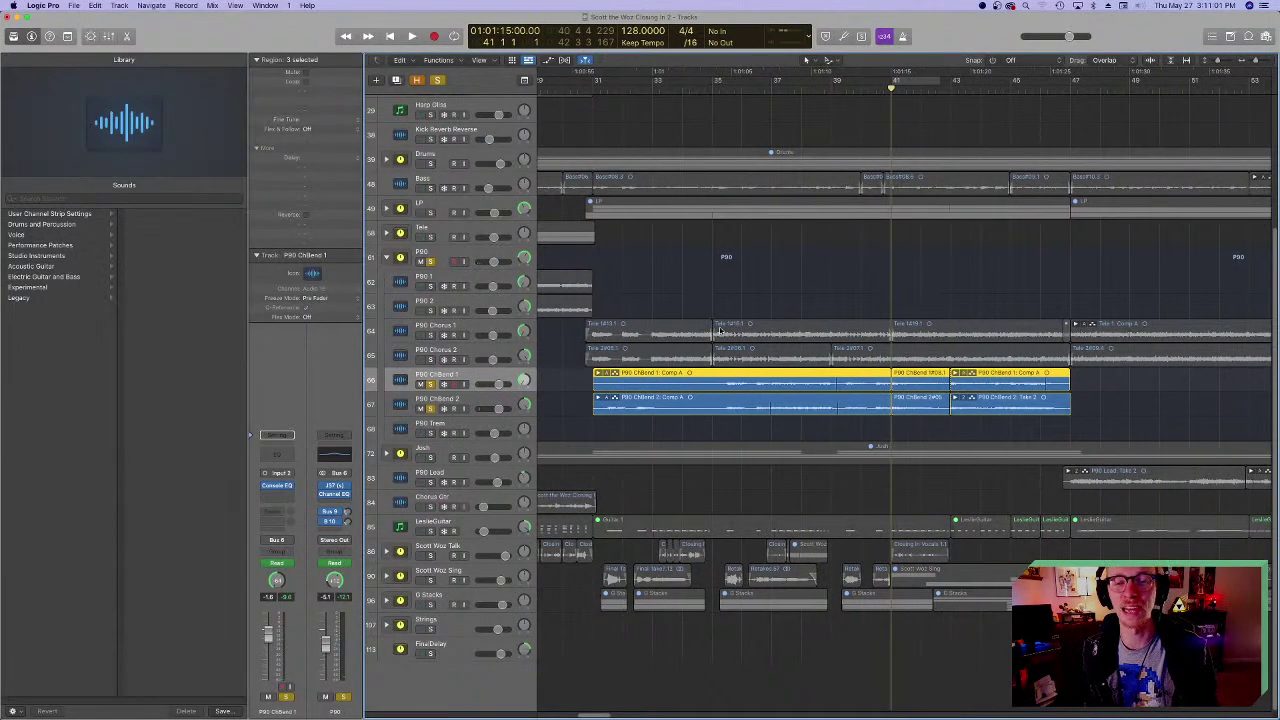
{"action": "left_click", "coordinate": [593, 88]}
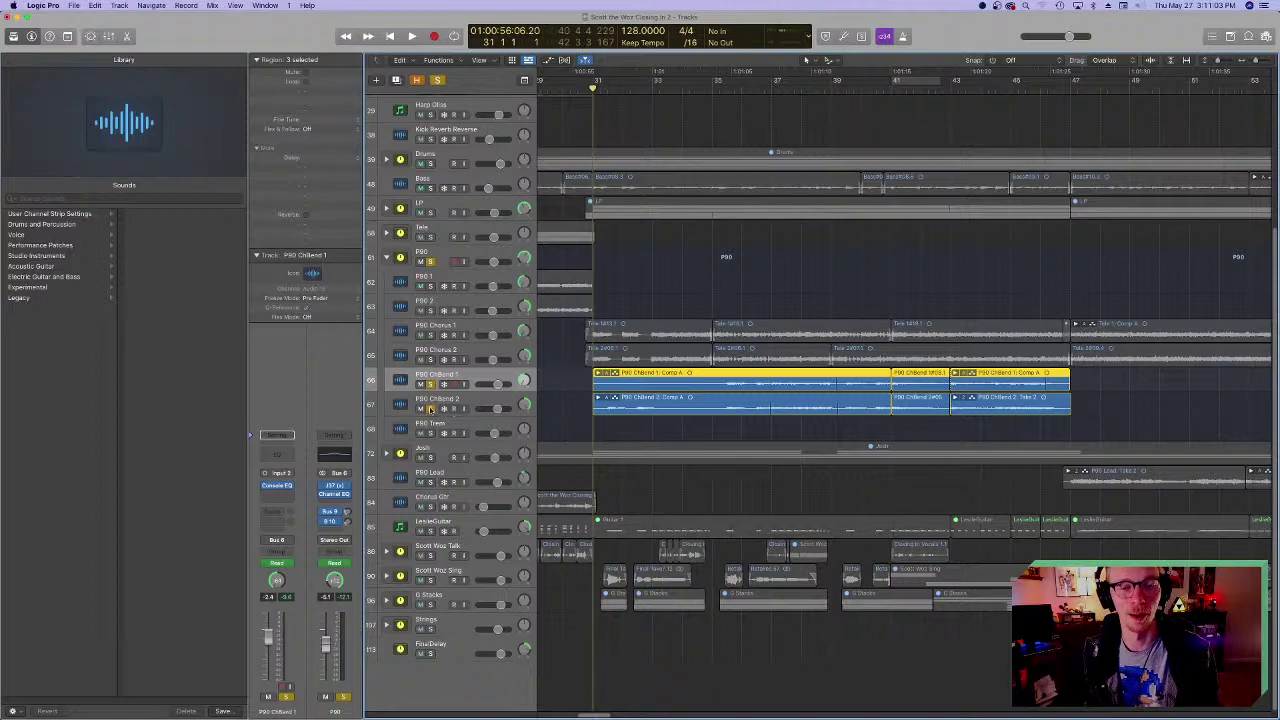
{"action": "left_click_drag", "start_coordinate": [430, 410], "coordinate": [524, 332]}
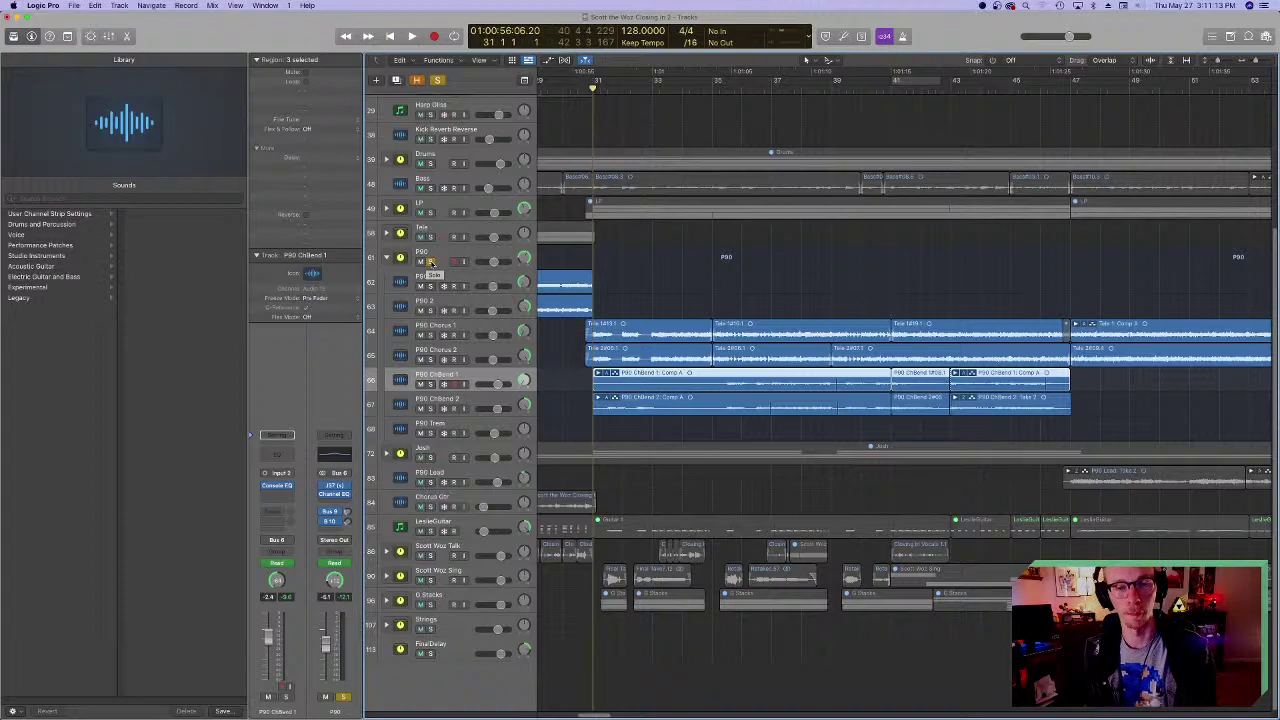
{"action": "left_click", "coordinate": [431, 261]}
- Examine the P90 Chorus and ChBend regions between bars 31 and 47, and collapse the P90 stack
{"action": "left_click", "coordinate": [454, 348]}
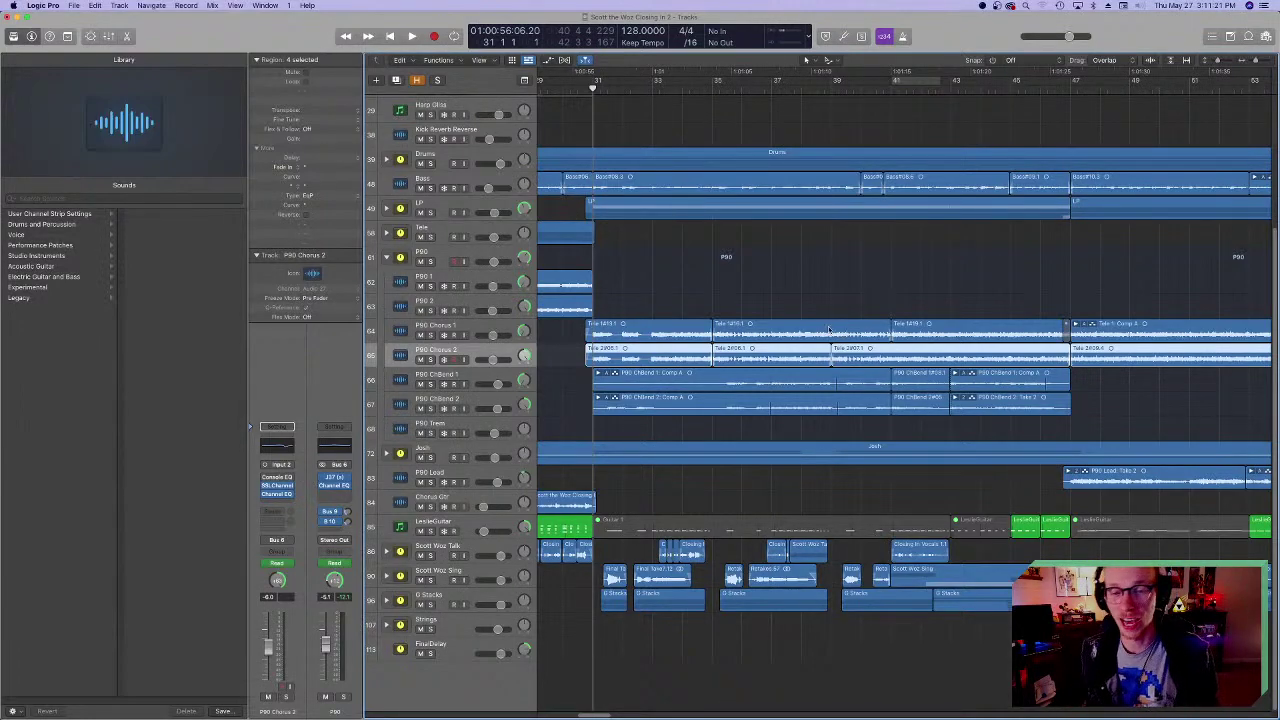
{"action": "left_click", "coordinate": [746, 293]}
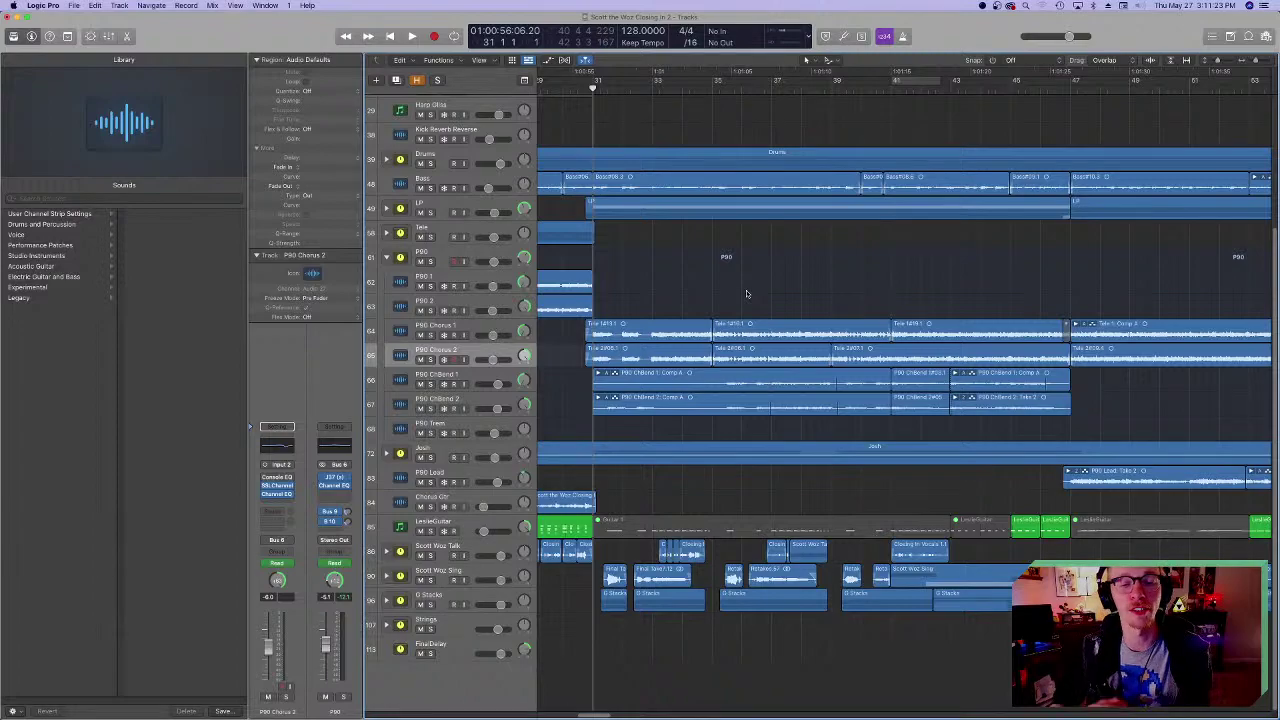
{"action": "scroll", "coordinate": [746, 293], "scroll_direction": "right", "scroll_amount": 3}
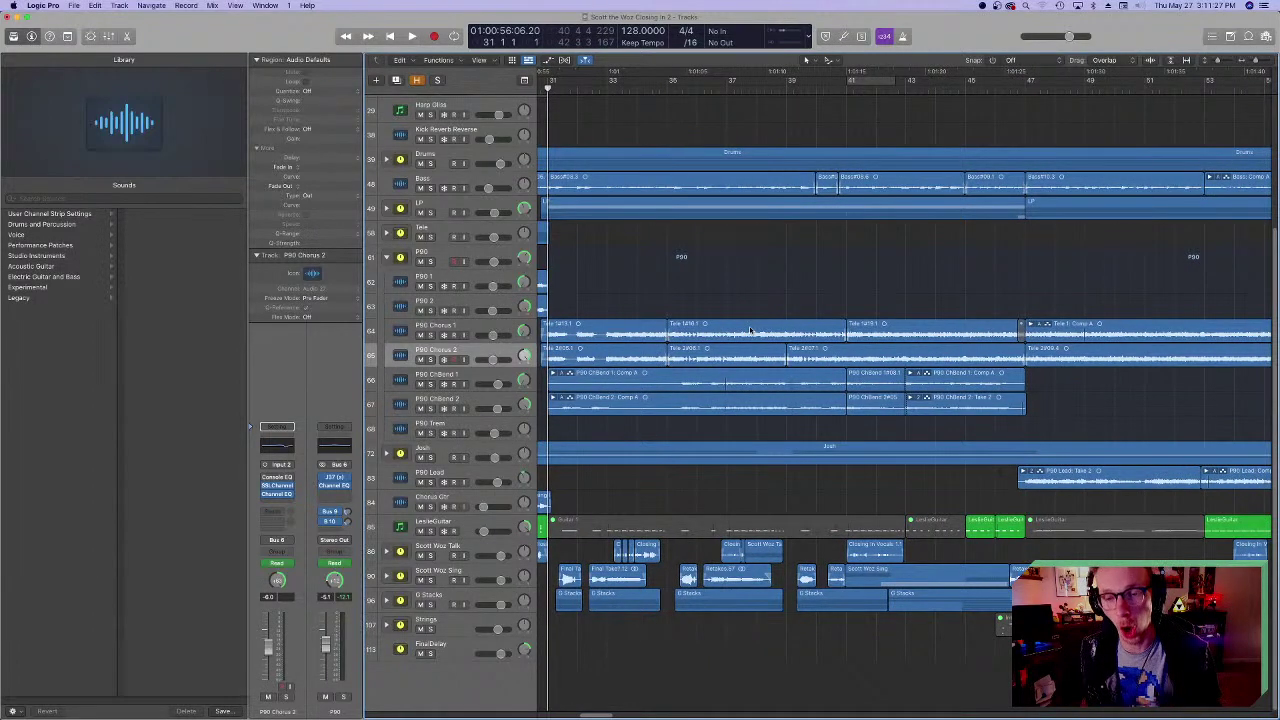
{"action": "scroll", "coordinate": [750, 330], "scroll_direction": "left", "scroll_amount": 7}
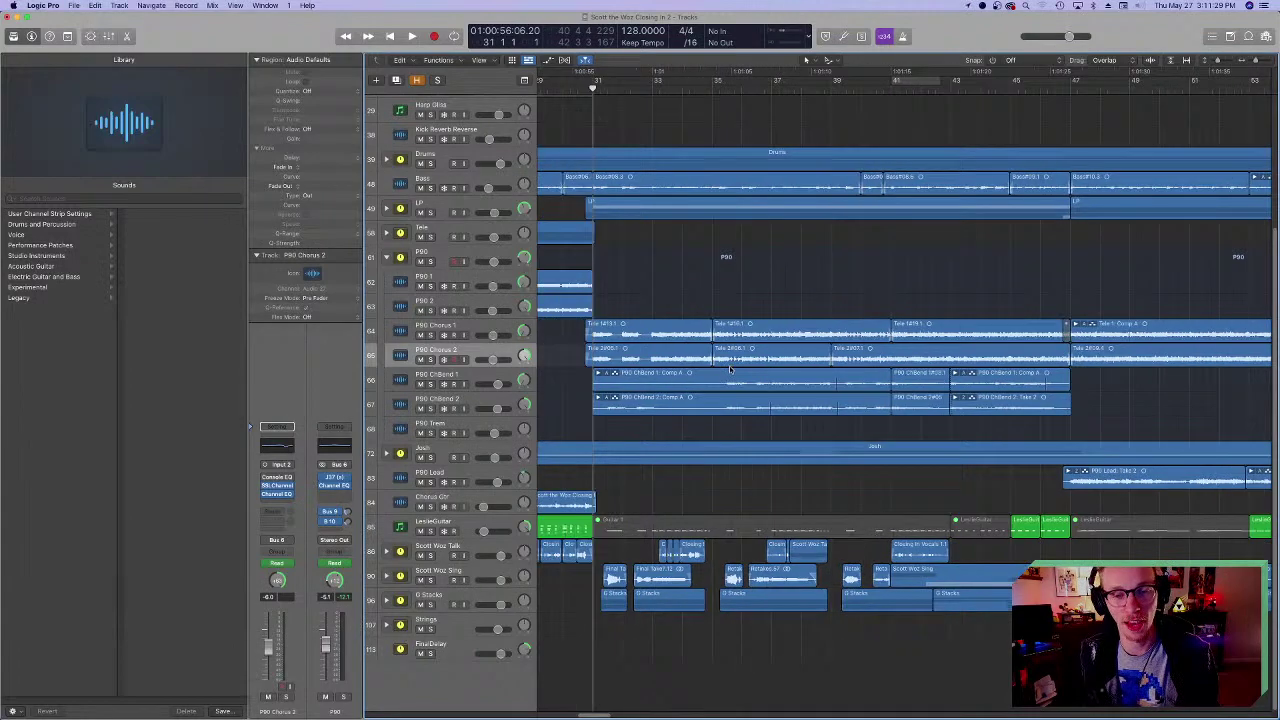
{"action": "scroll", "coordinate": [730, 368], "scroll_direction": "right", "scroll_amount": 3}
{"action": "scroll", "coordinate": [720, 390], "scroll_direction": "left", "scroll_amount": 2}
{"action": "scroll", "coordinate": [718, 390], "scroll_direction": "right", "scroll_amount": 1}
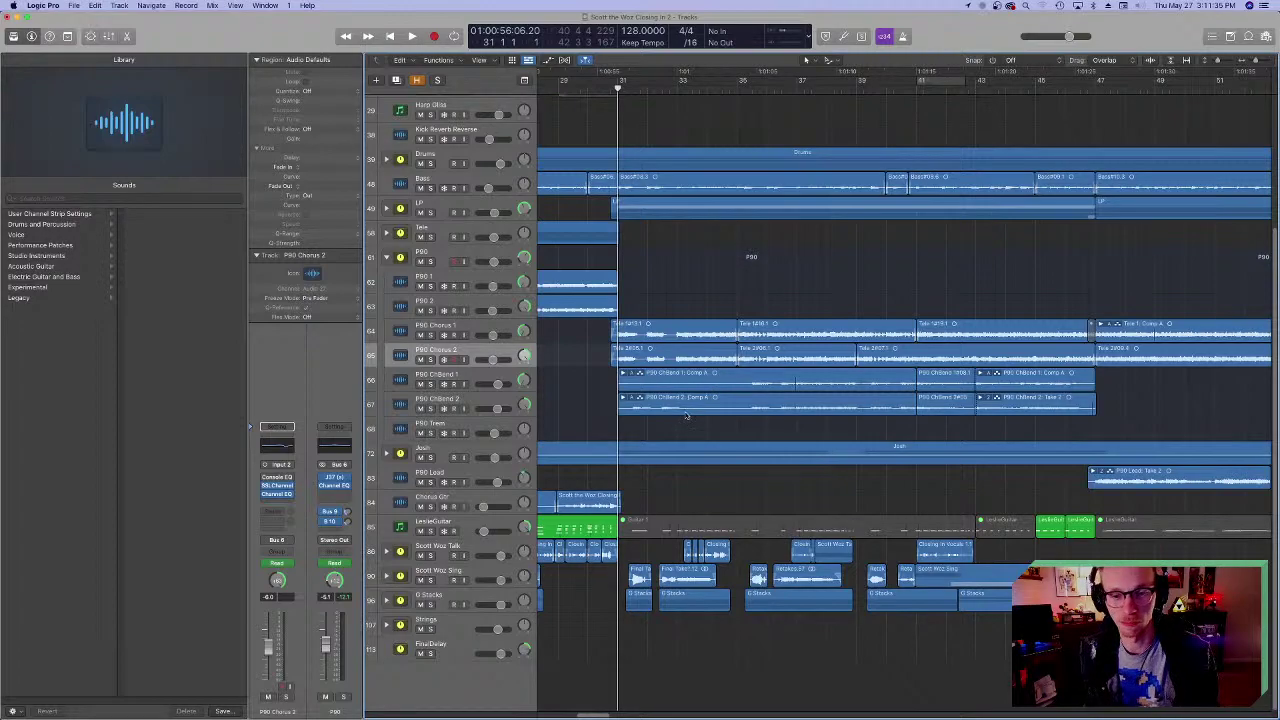
{"action": "scroll", "coordinate": [680, 422], "scroll_direction": "right", "scroll_amount": 4}
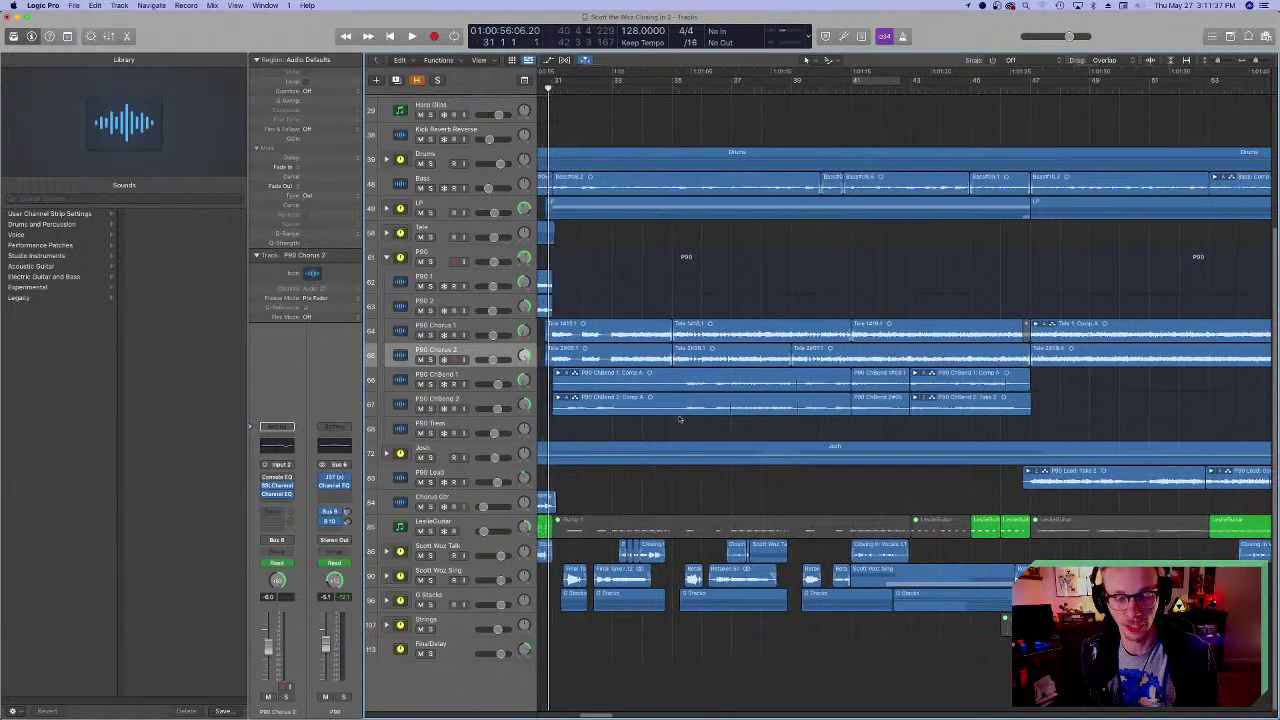
{"action": "scroll", "coordinate": [654, 421], "scroll_direction": "left", "scroll_amount": 4}
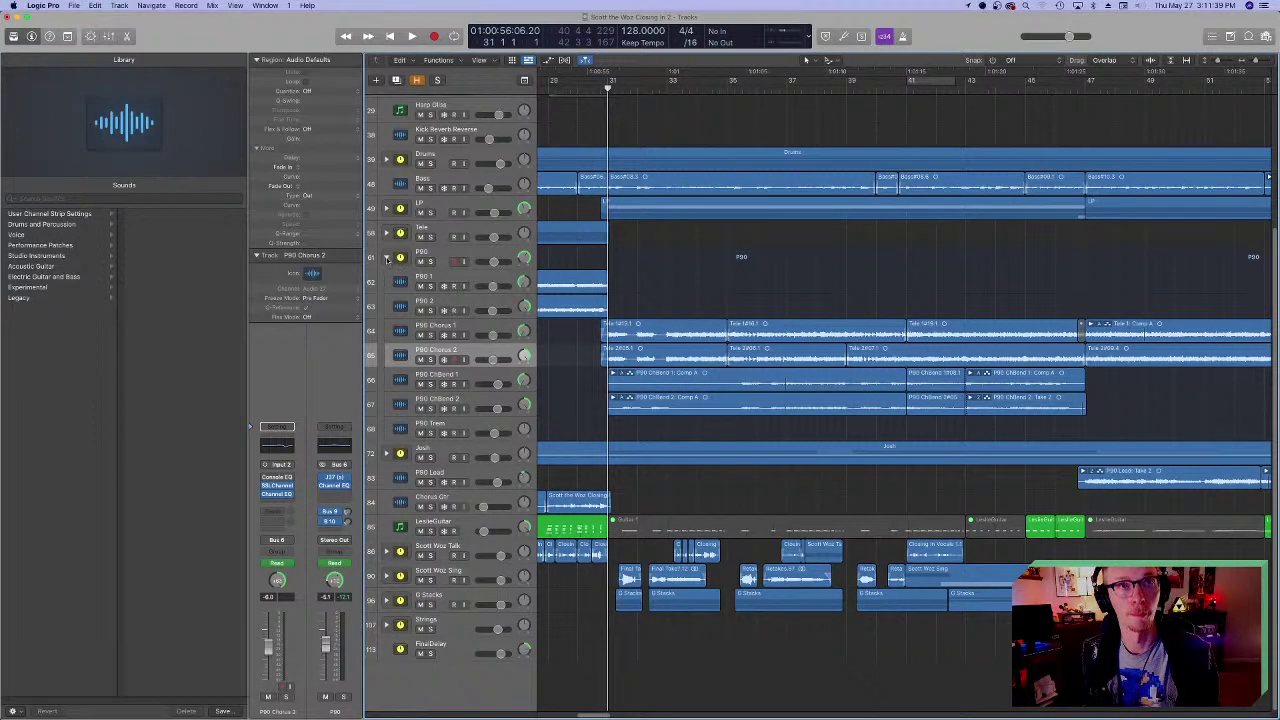
{"action": "left_click", "coordinate": [387, 258]}
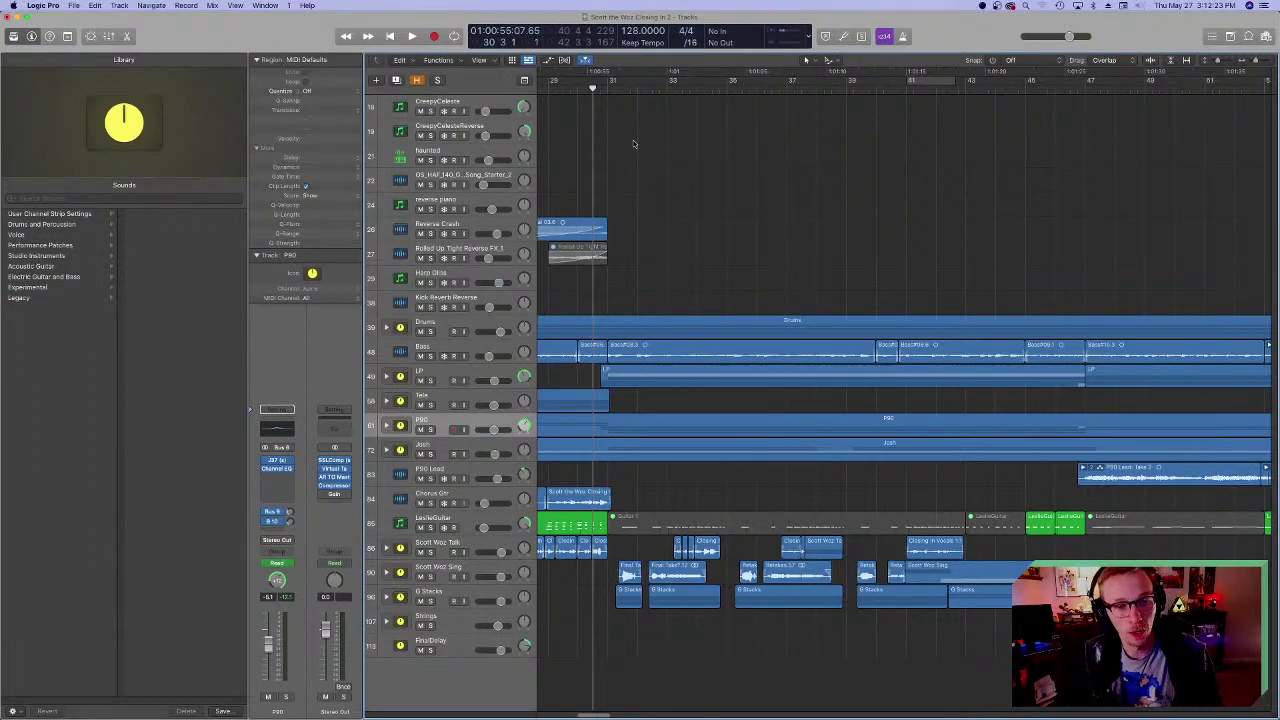
- Expand the Drums stack, examine its tracks across the arrangement and collapse it again
{"action": "left_click", "coordinate": [387, 327]}
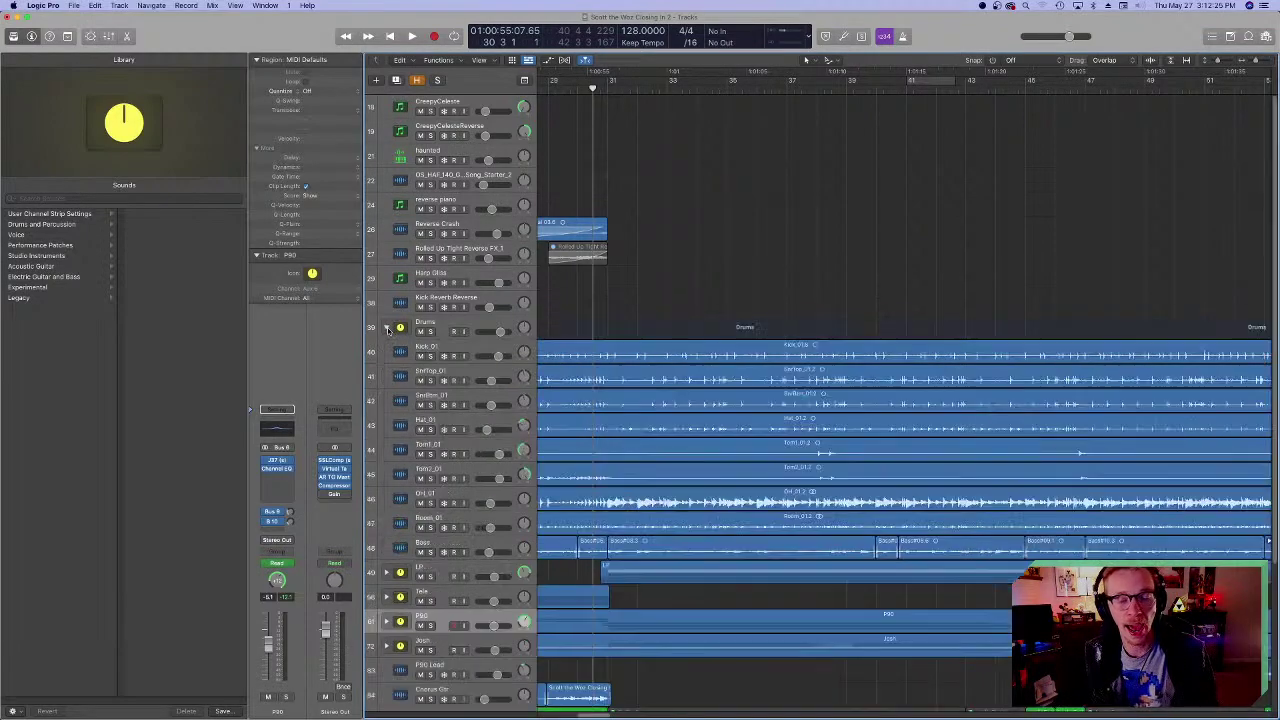
{"action": "scroll", "coordinate": [612, 341], "scroll_direction": "down", "scroll_amount": 3}
{"action": "scroll", "coordinate": [630, 342], "scroll_direction": "left", "scroll_amount": 10}
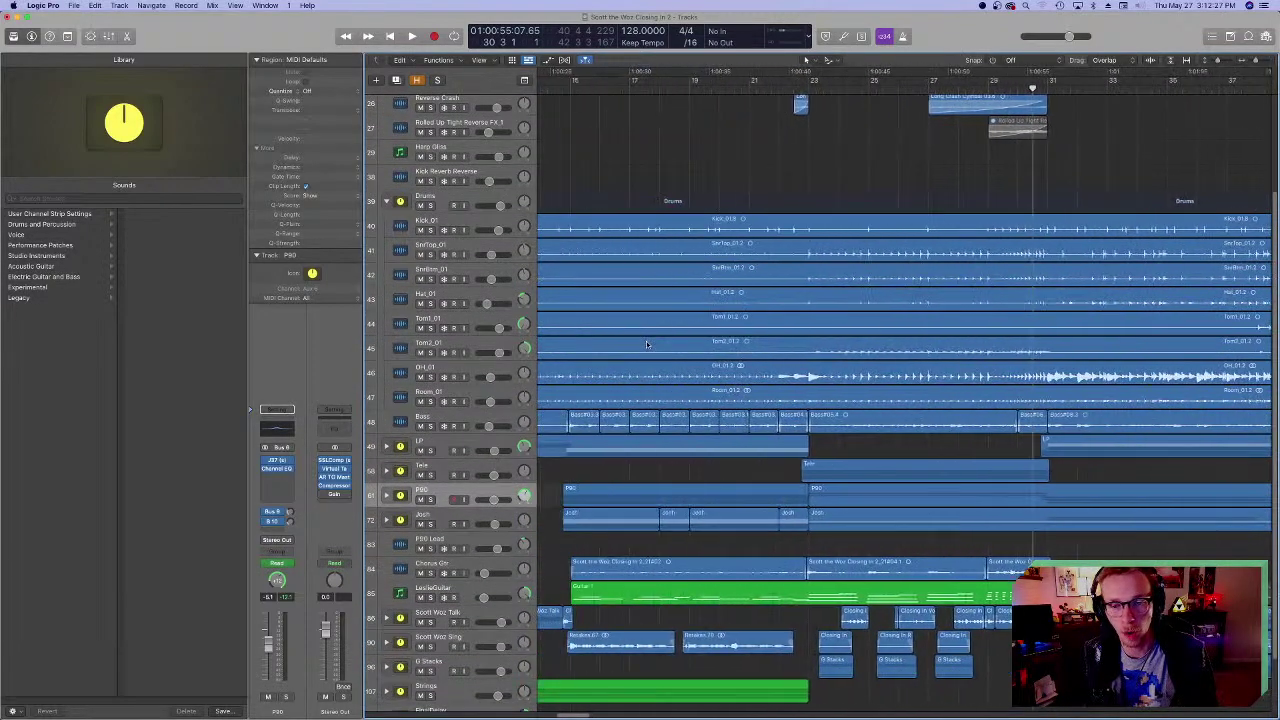
{"action": "scroll", "coordinate": [646, 343], "scroll_direction": "right", "scroll_amount": 10}
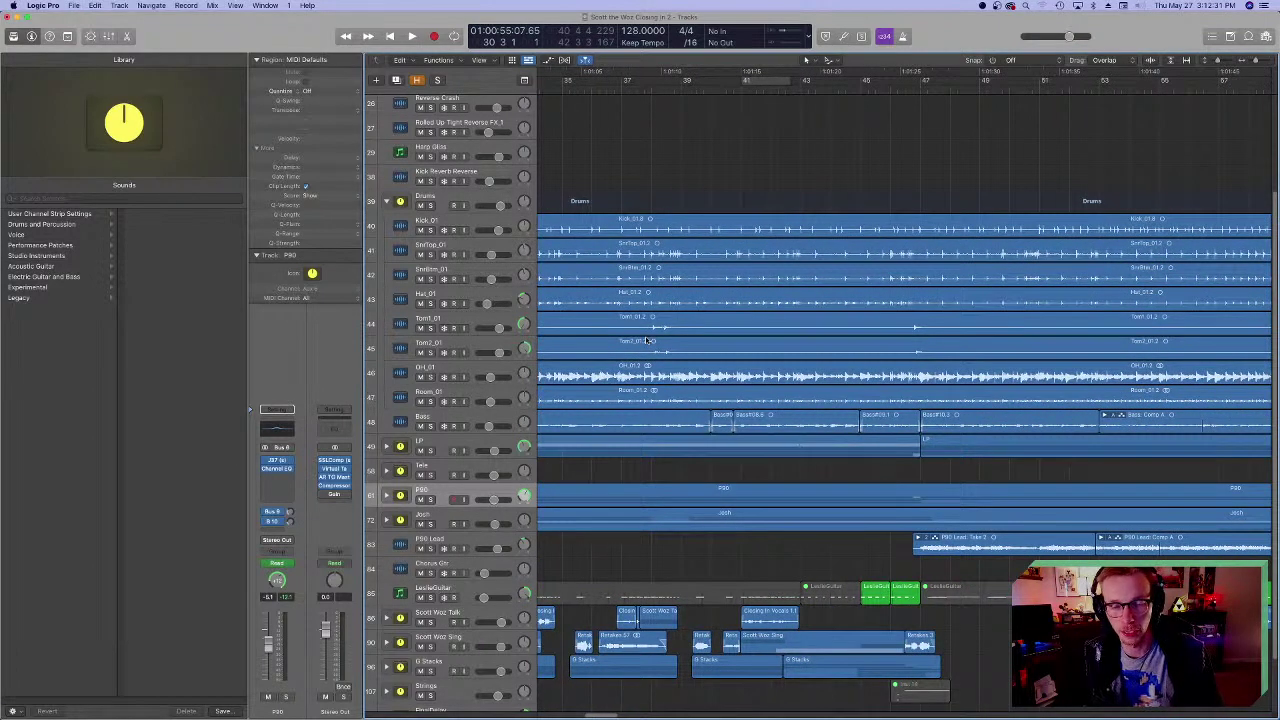
{"action": "scroll", "coordinate": [640, 345], "scroll_direction": "left", "scroll_amount": 8}
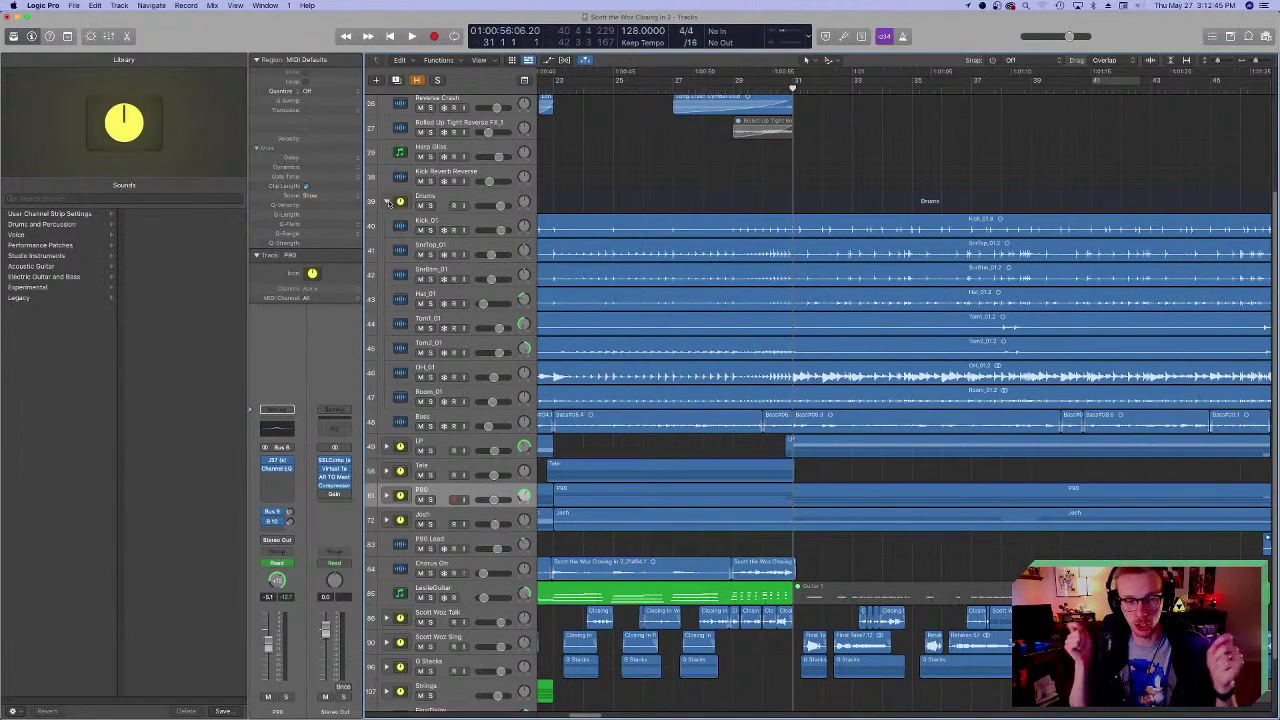
{"action": "left_click", "coordinate": [388, 201]}
- Examine how the bass, guitar stack, Chorus Gtr and LeslieGuitar regions are laid out across the song's sections
{"action": "scroll", "coordinate": [700, 346], "scroll_direction": "left", "scroll_amount": 15}
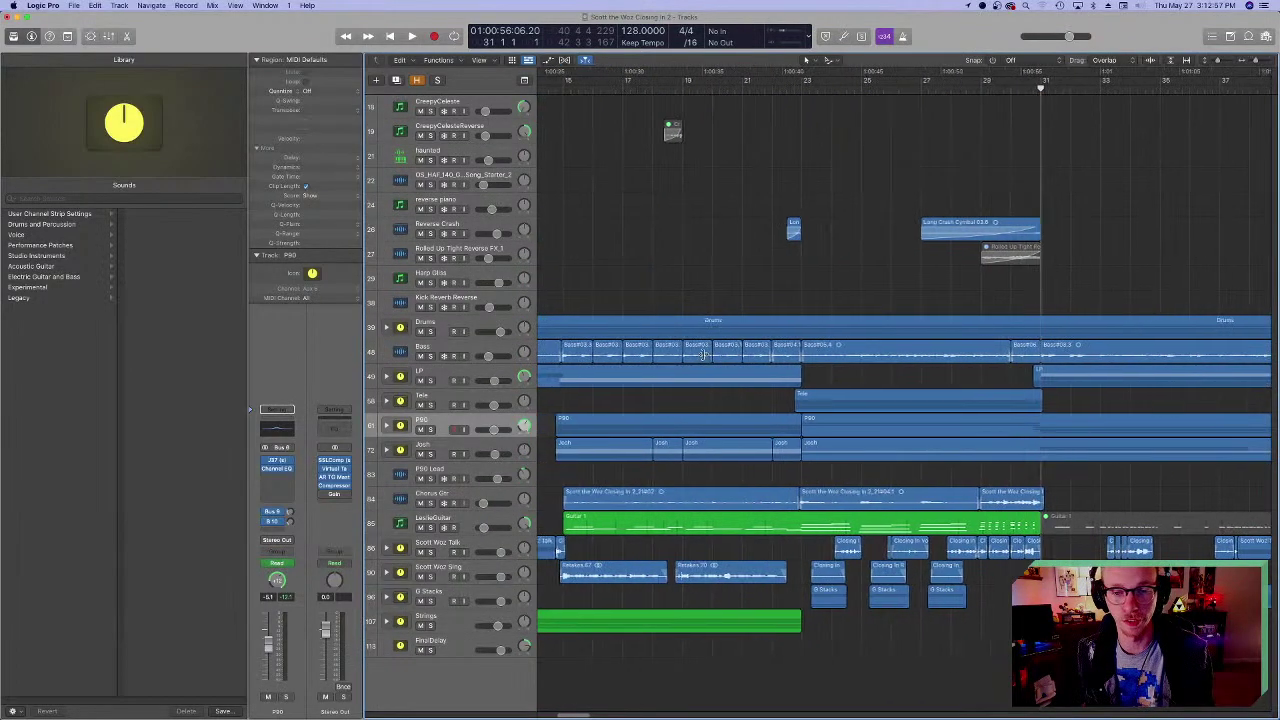
{"action": "scroll", "coordinate": [700, 346], "scroll_direction": "right", "scroll_amount": 20}
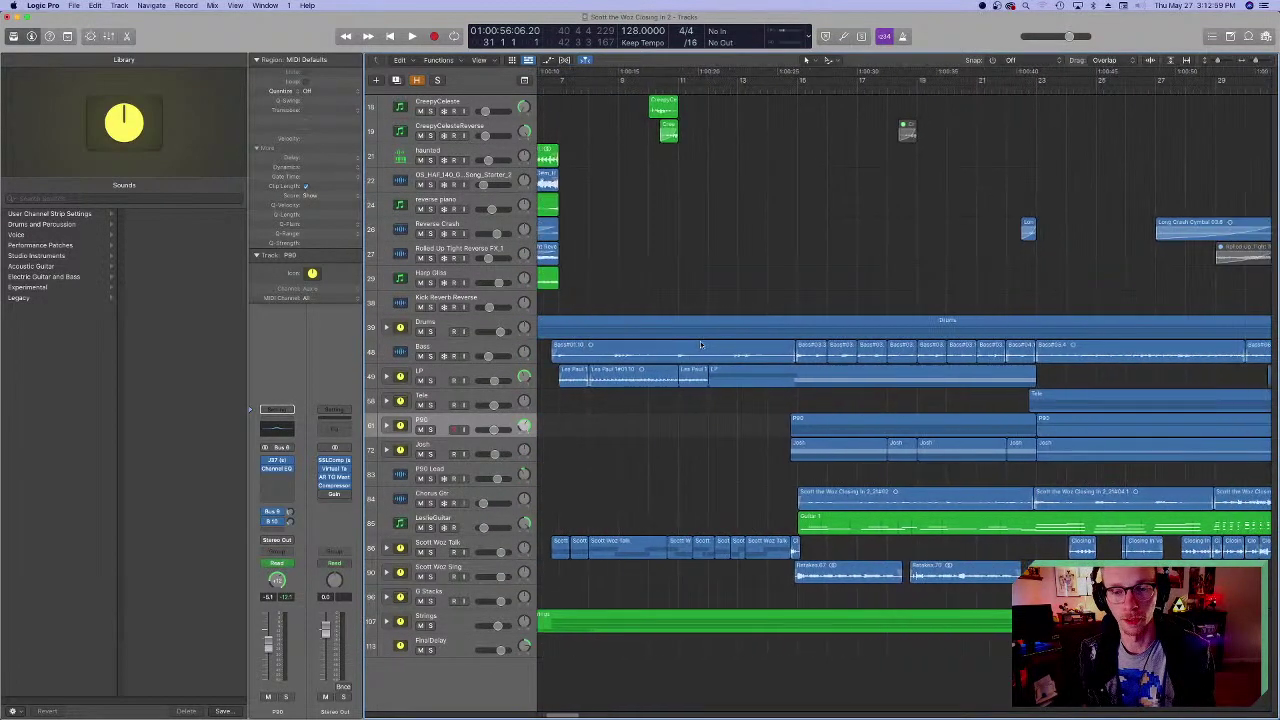
{"action": "scroll", "coordinate": [700, 346], "scroll_direction": "right", "scroll_amount": 8}
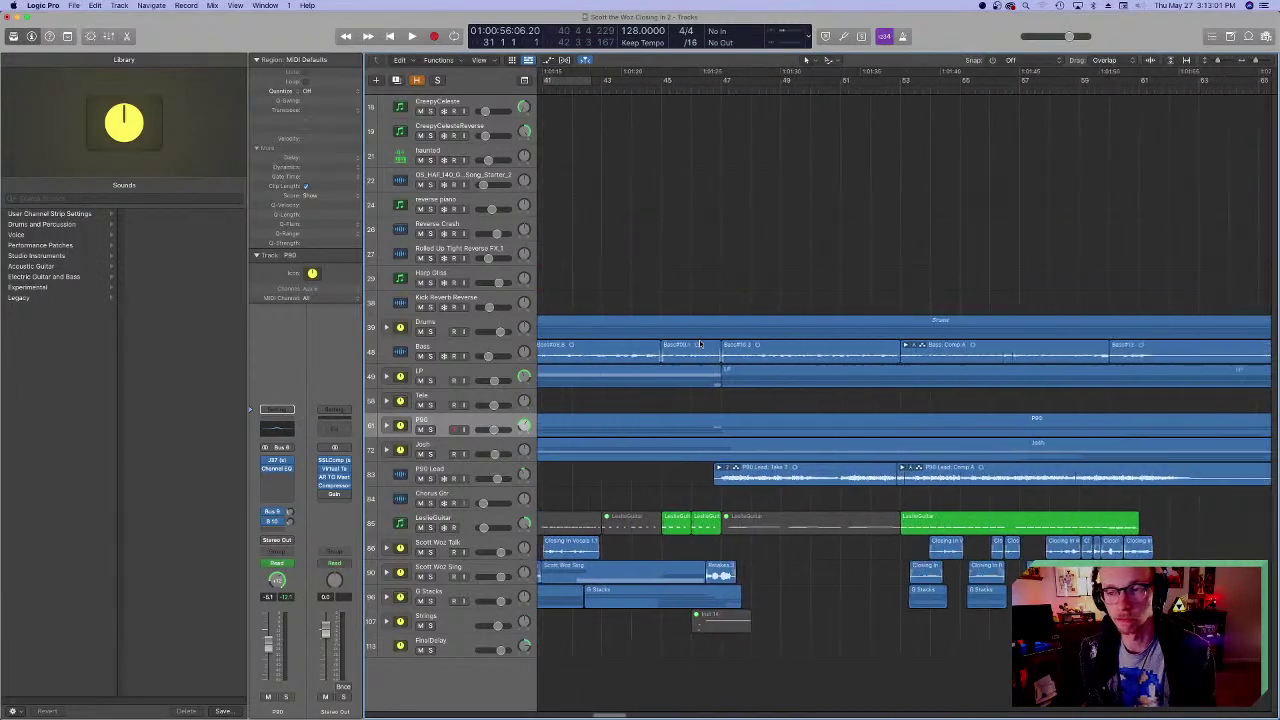
{"action": "scroll", "coordinate": [700, 346], "scroll_direction": "left", "scroll_amount": 7}
{"action": "scroll", "coordinate": [700, 346], "scroll_direction": "left", "scroll_amount": 8}
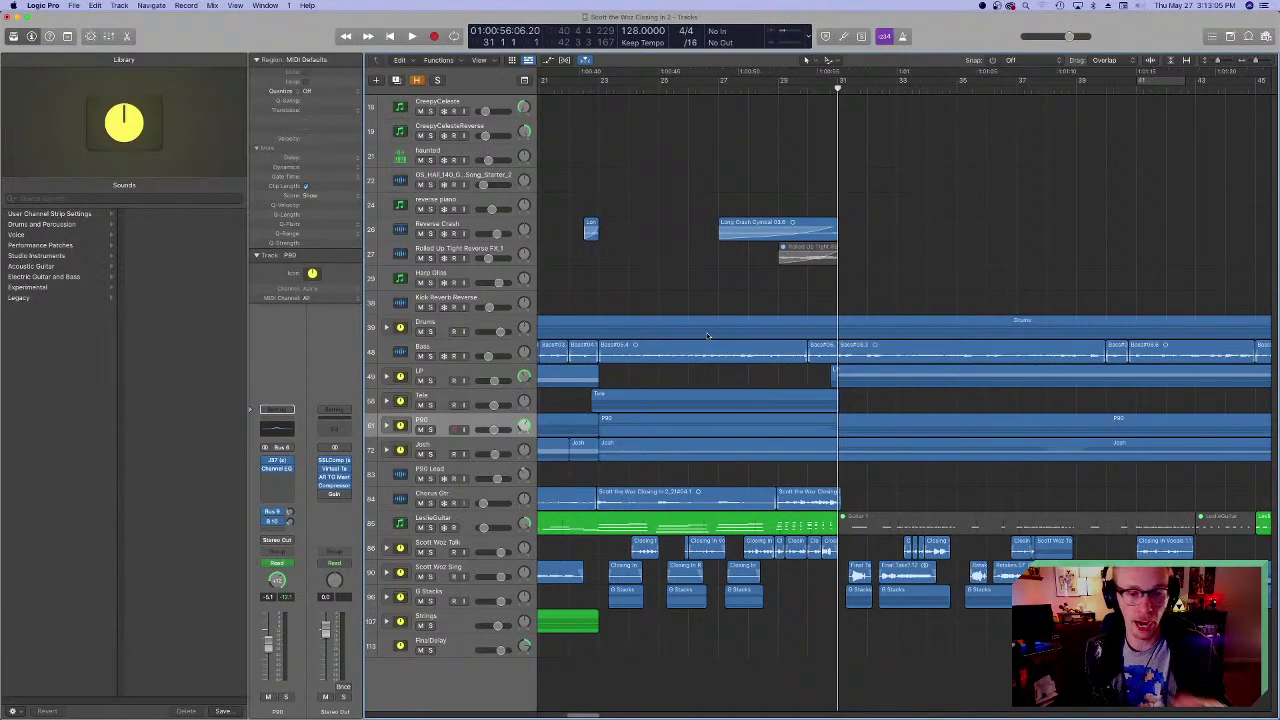
{"action": "scroll", "coordinate": [815, 365], "scroll_direction": "left", "scroll_amount": 4}
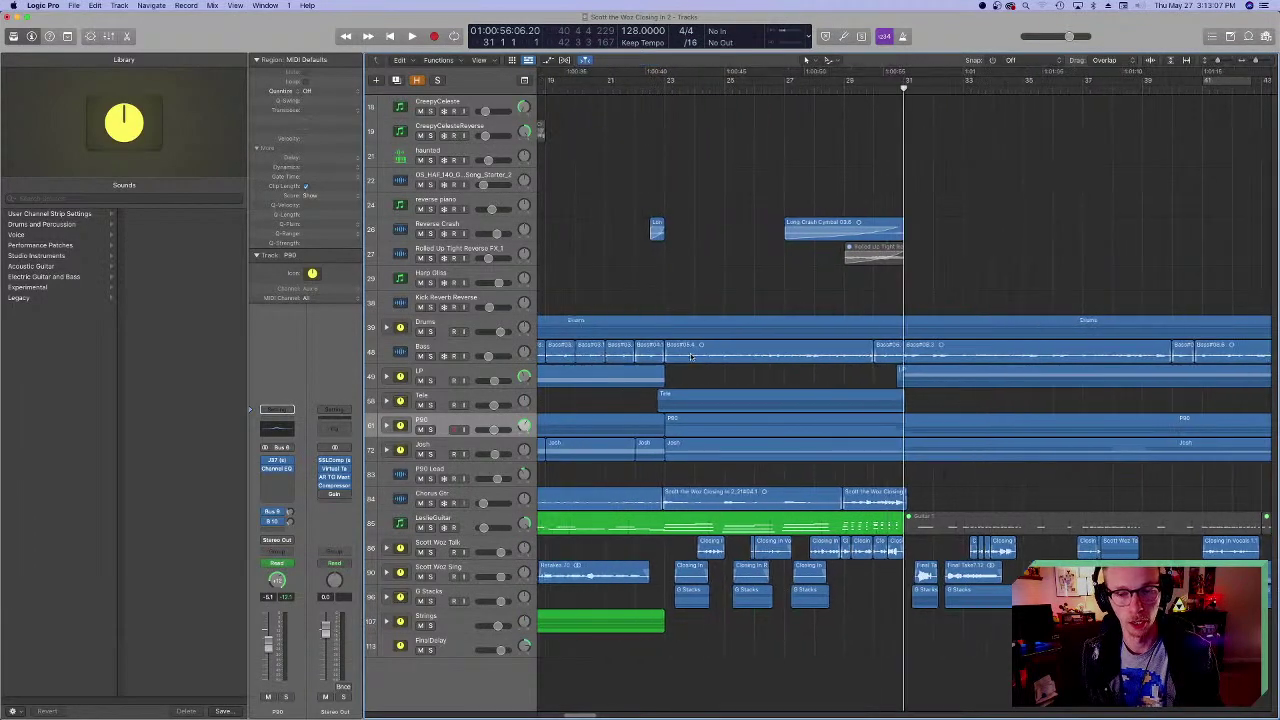
{"action": "scroll", "coordinate": [740, 505], "scroll_direction": "right", "scroll_amount": 5}
{"action": "scroll", "coordinate": [714, 466], "scroll_direction": "right", "scroll_amount": 5}
{"action": "scroll", "coordinate": [680, 467], "scroll_direction": "left", "scroll_amount": 6}
{"action": "scroll", "coordinate": [677, 540], "scroll_direction": "left", "scroll_amount": 6}
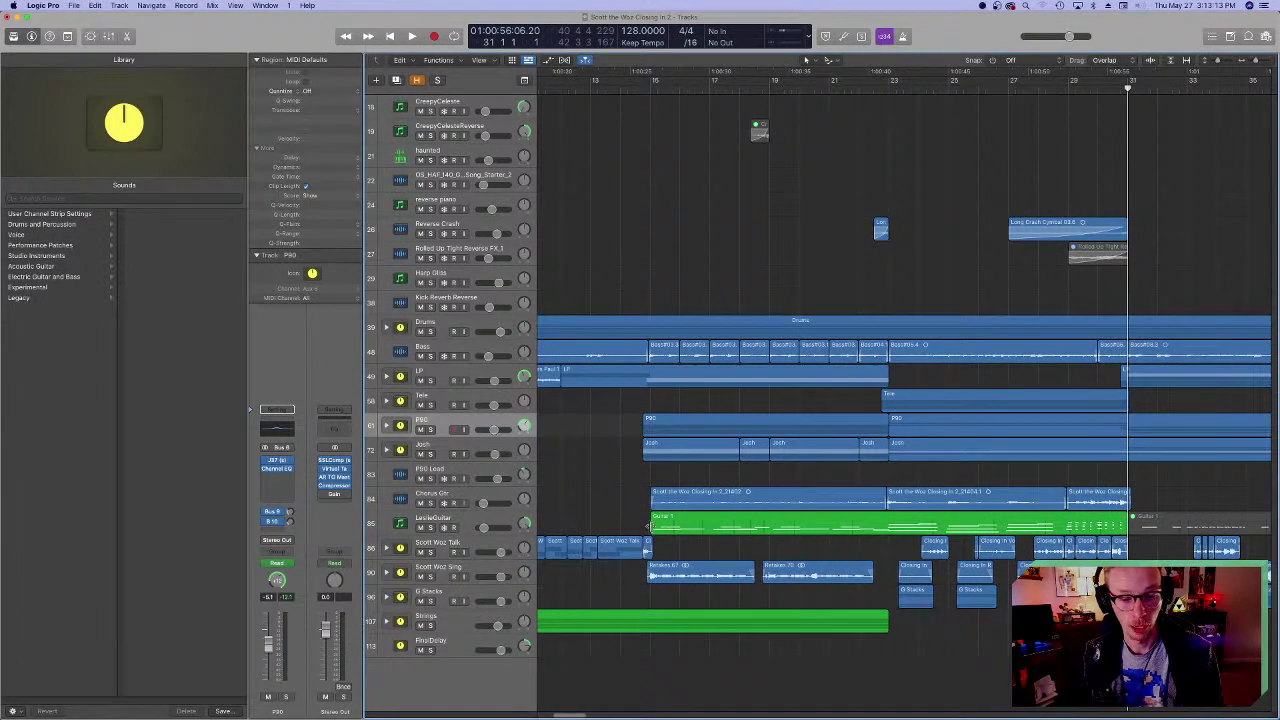
{"action": "scroll", "coordinate": [651, 526], "scroll_direction": "right", "scroll_amount": 6}
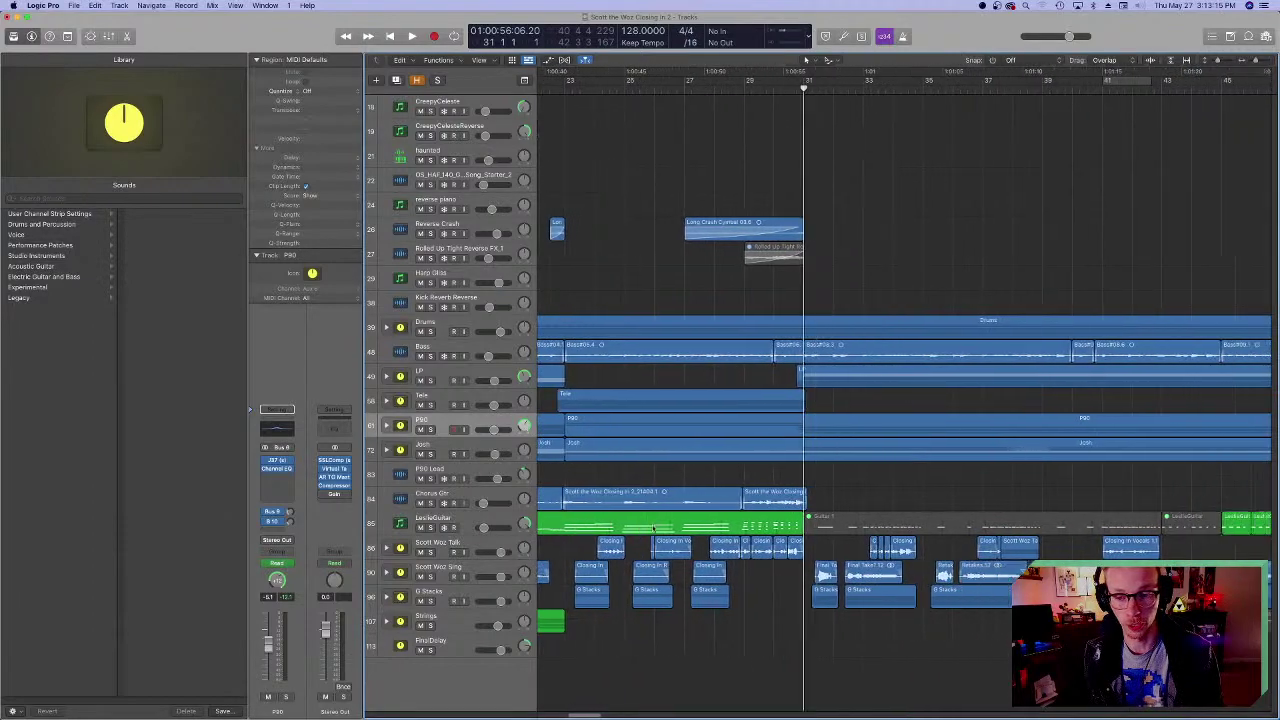
{"action": "scroll", "coordinate": [653, 527], "scroll_direction": "left", "scroll_amount": 6}
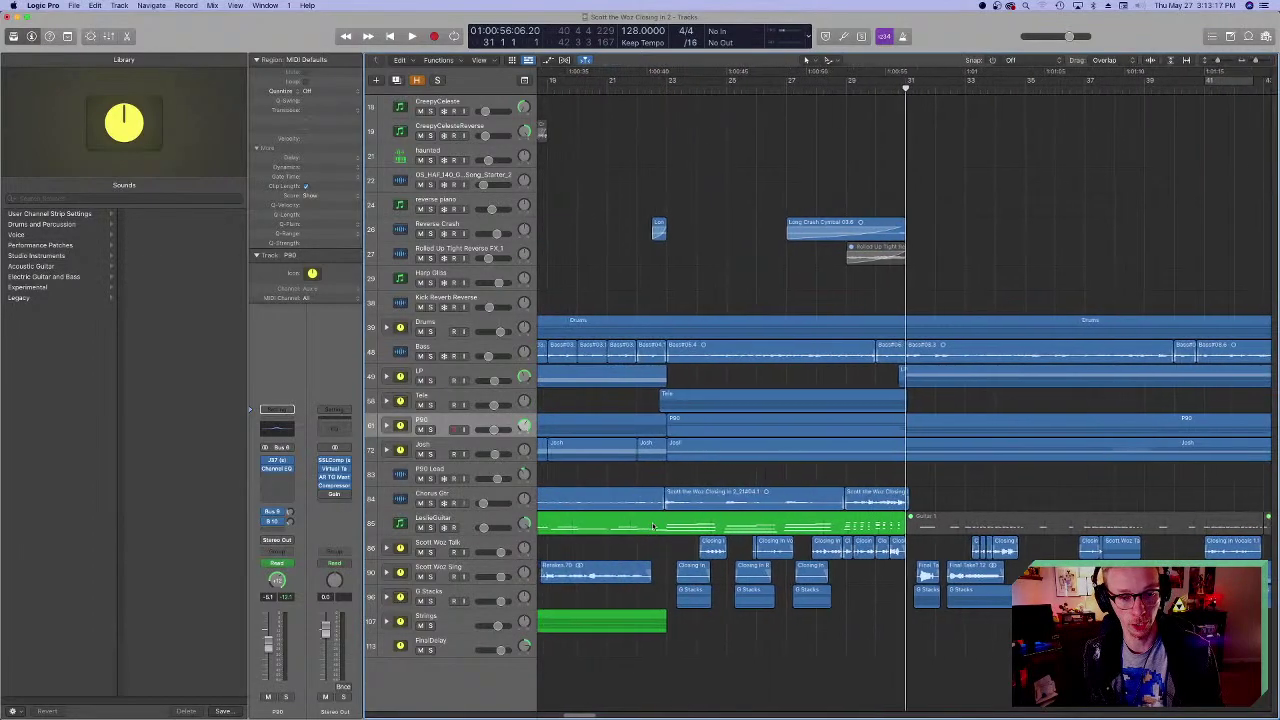
{"action": "scroll", "coordinate": [655, 526], "scroll_direction": "right", "scroll_amount": 2}
{"action": "scroll", "coordinate": [655, 526], "scroll_direction": "right", "scroll_amount": 4}
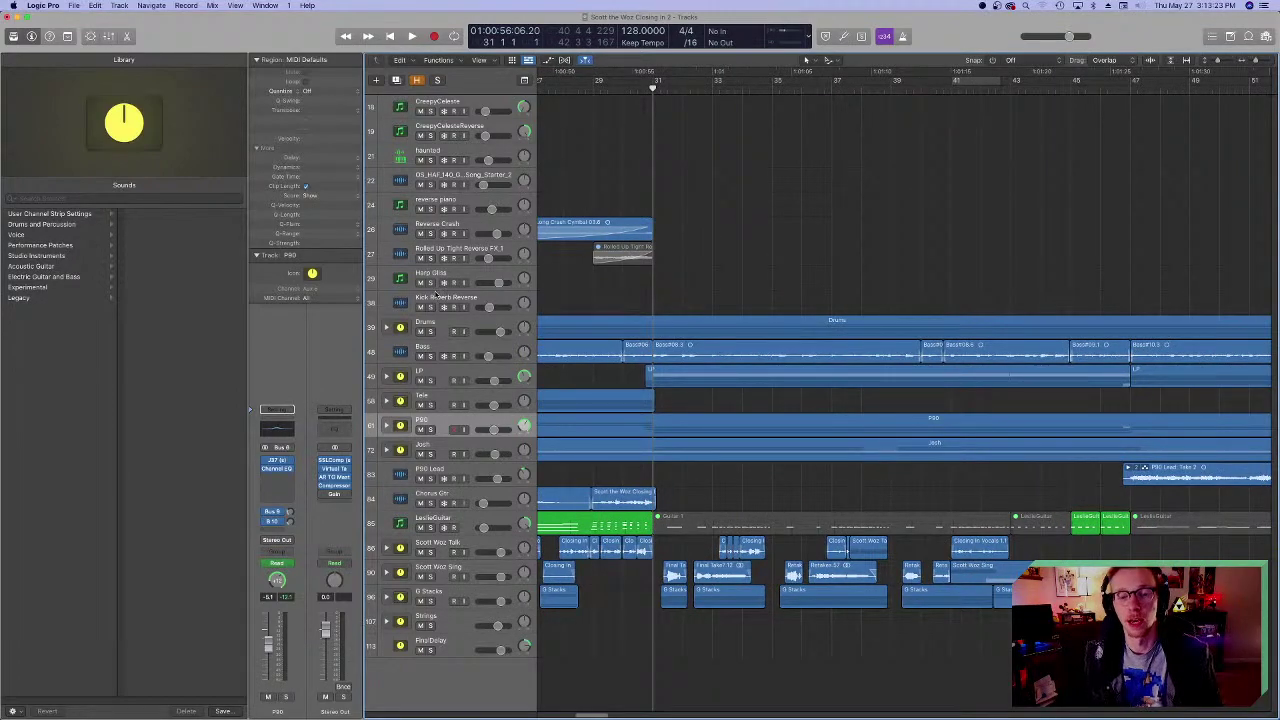
- Solo the Chorus Gtr track and play it from bar 15
{"action": "scroll", "coordinate": [677, 478], "scroll_direction": "left", "scroll_amount": 1}
{"action": "scroll", "coordinate": [677, 478], "scroll_direction": "left", "scroll_amount": 8}
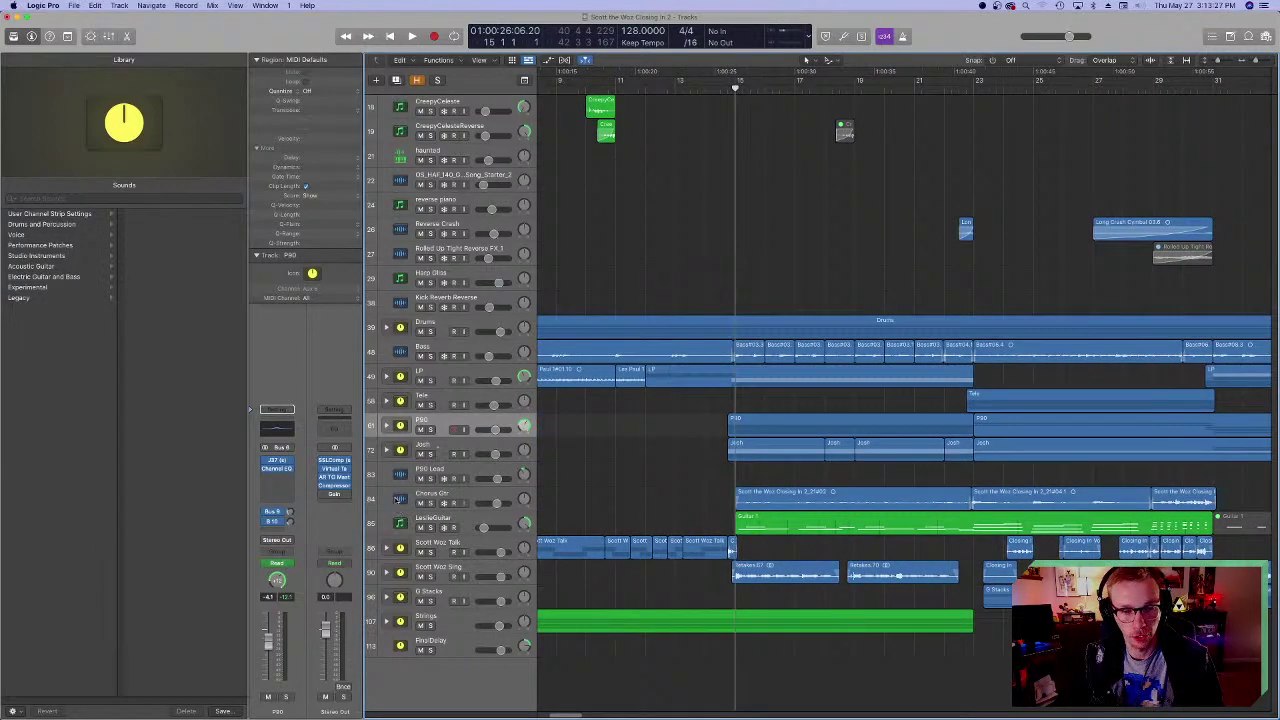
{"action": "left_click", "coordinate": [400, 498]}
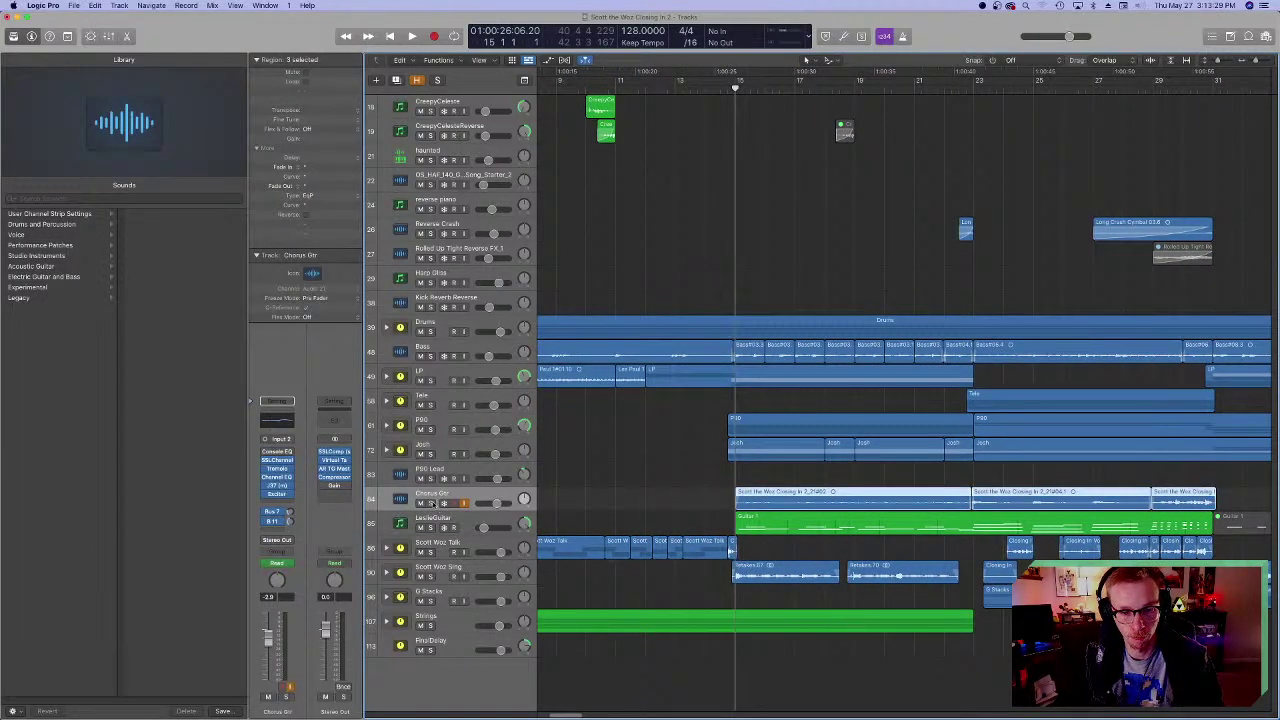
{"action": "key", "text": "ctrl+s"}
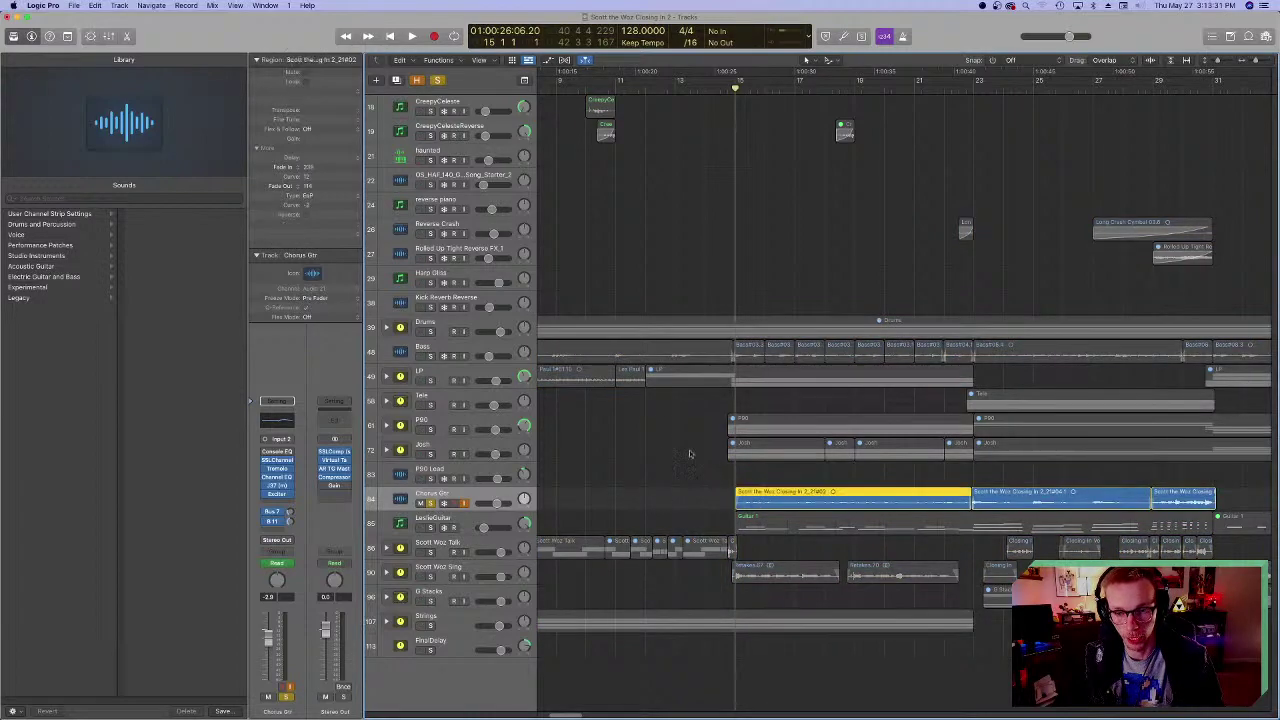
{"action": "scroll", "coordinate": [673, 383], "scroll_direction": "right", "scroll_amount": 1}
{"action": "scroll", "coordinate": [673, 383], "scroll_direction": "right", "scroll_amount": 3}
{"action": "left_click", "coordinate": [627, 484]}
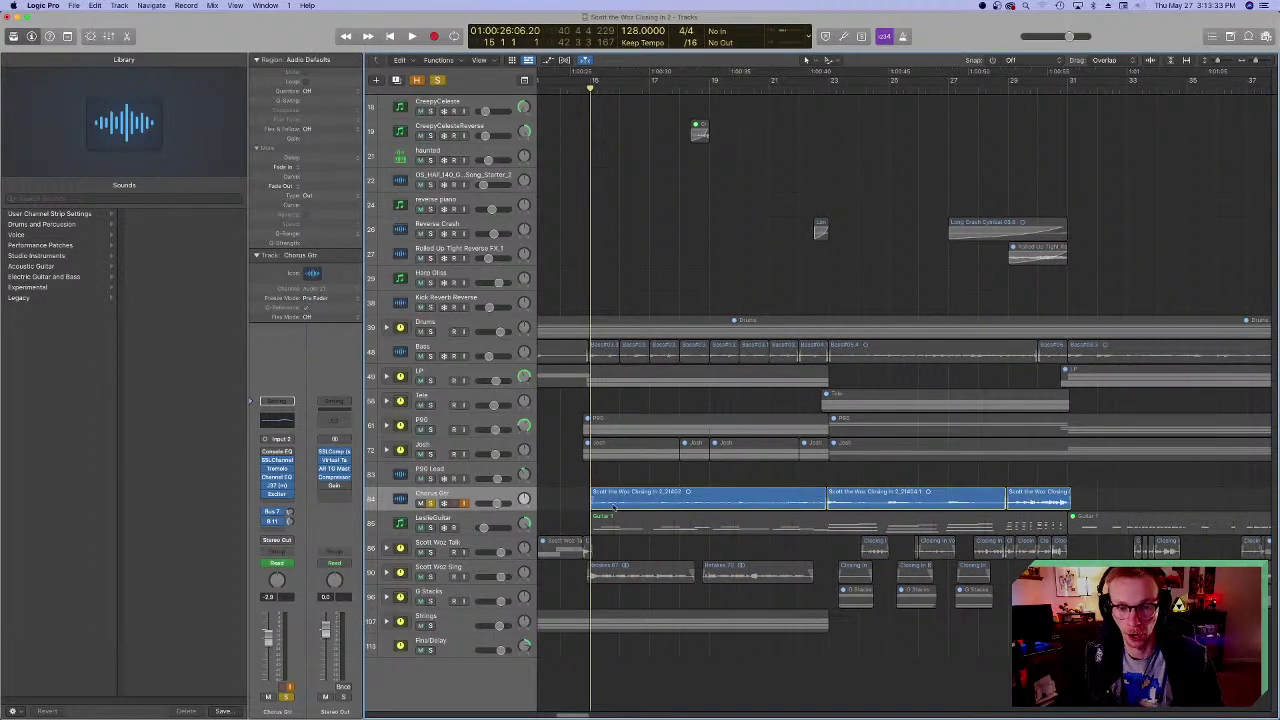
{"action": "left_click", "coordinate": [613, 505]}
{"action": "key", "text": "space"}
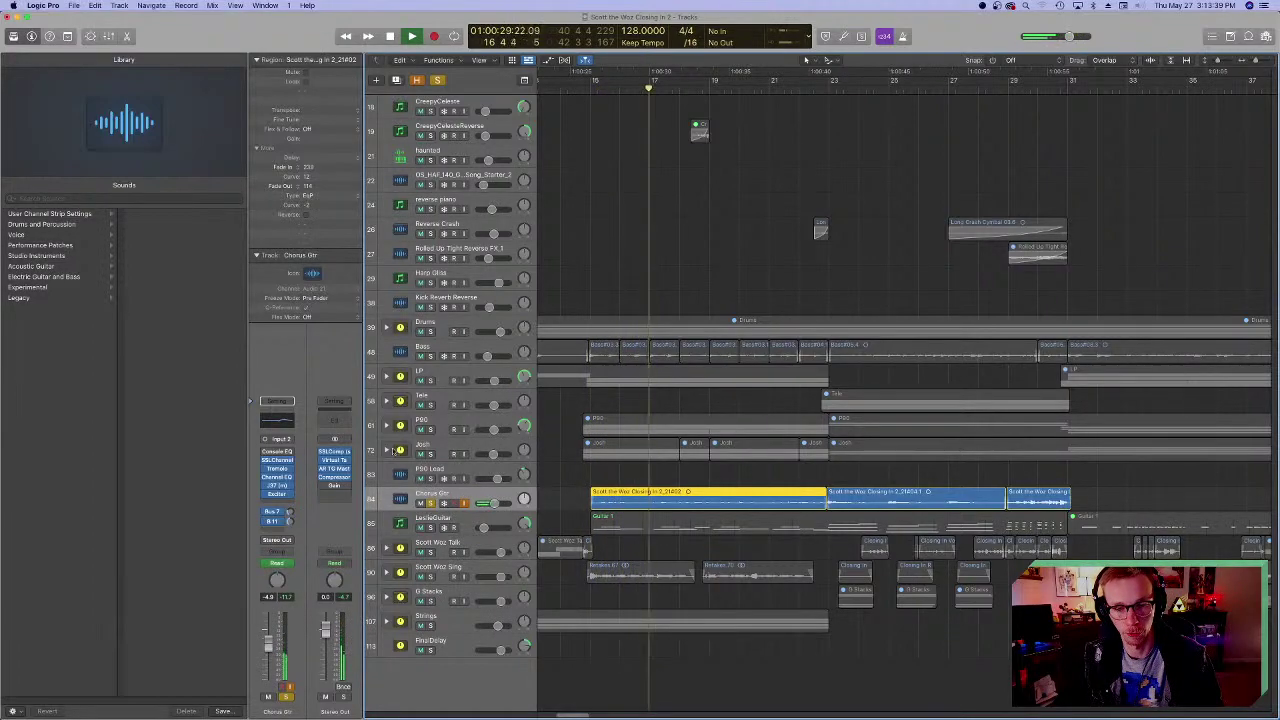
- Listen to Chorus Gtr together with the soloed Josh, P90, Tele and LP stacks, stop playback and clear all five solos
{"action": "left_click_drag", "start_coordinate": [430, 453], "coordinate": [430, 378]}
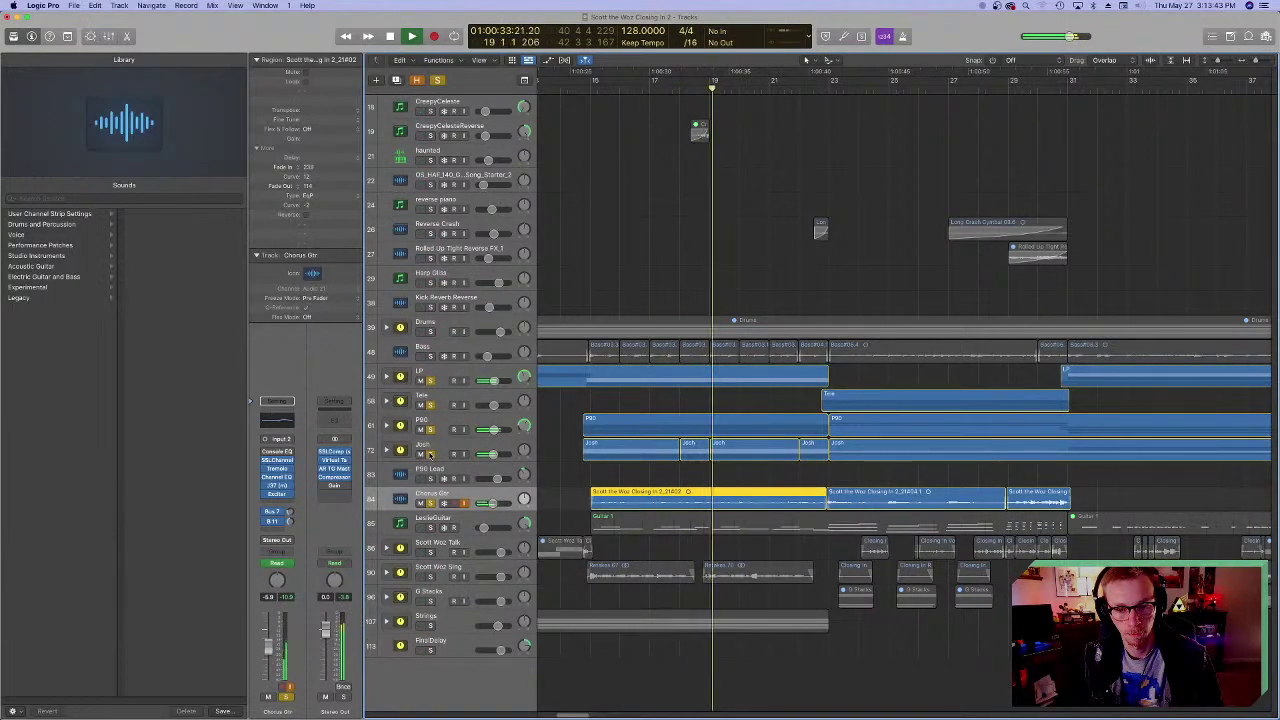
{"action": "key", "text": "space"}
{"action": "left_click_drag", "start_coordinate": [430, 453], "coordinate": [430, 378]}
{"action": "left_click", "coordinate": [431, 503]}
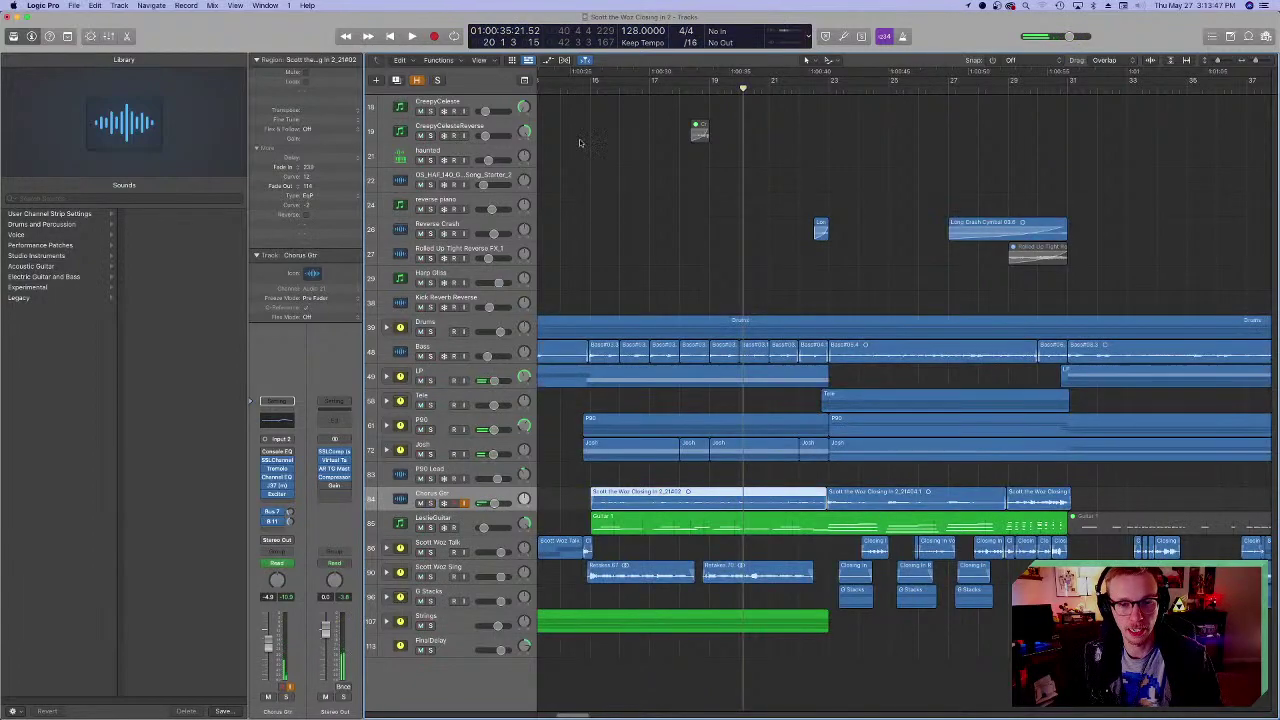
- Return the playhead to bar 15 and deselect the Chorus Gtr region
{"action": "left_click", "coordinate": [591, 88]}
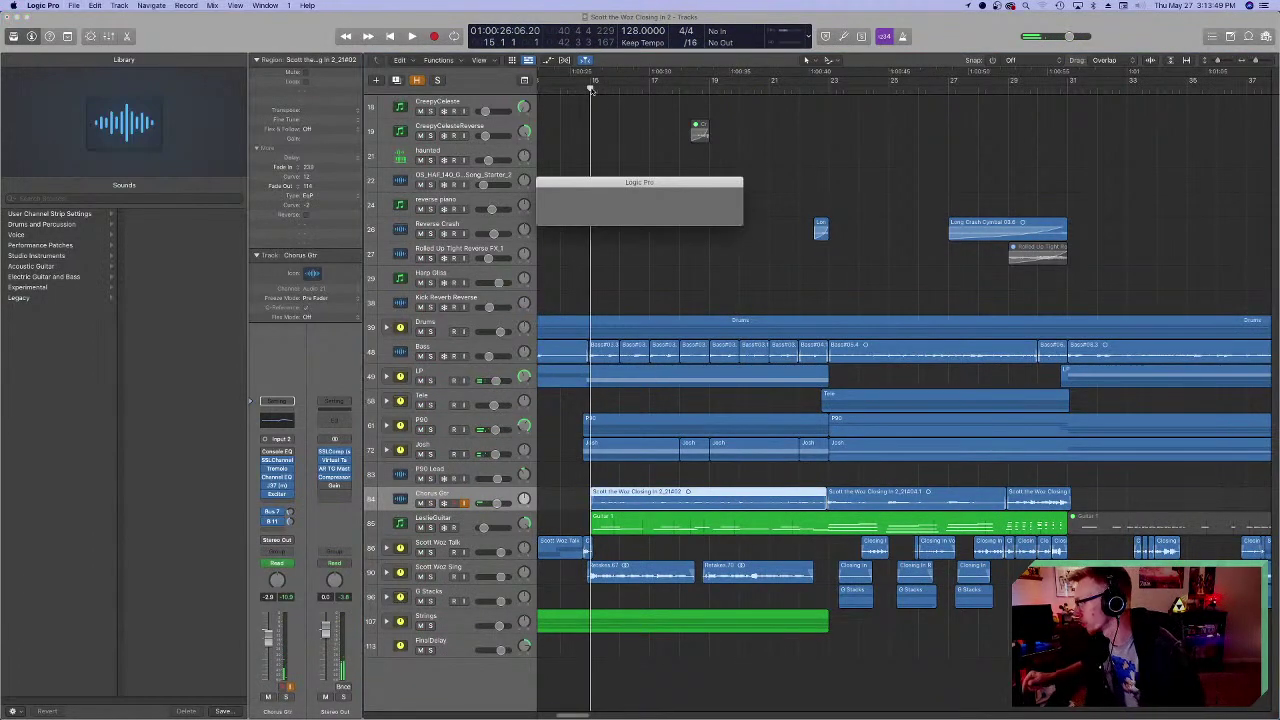
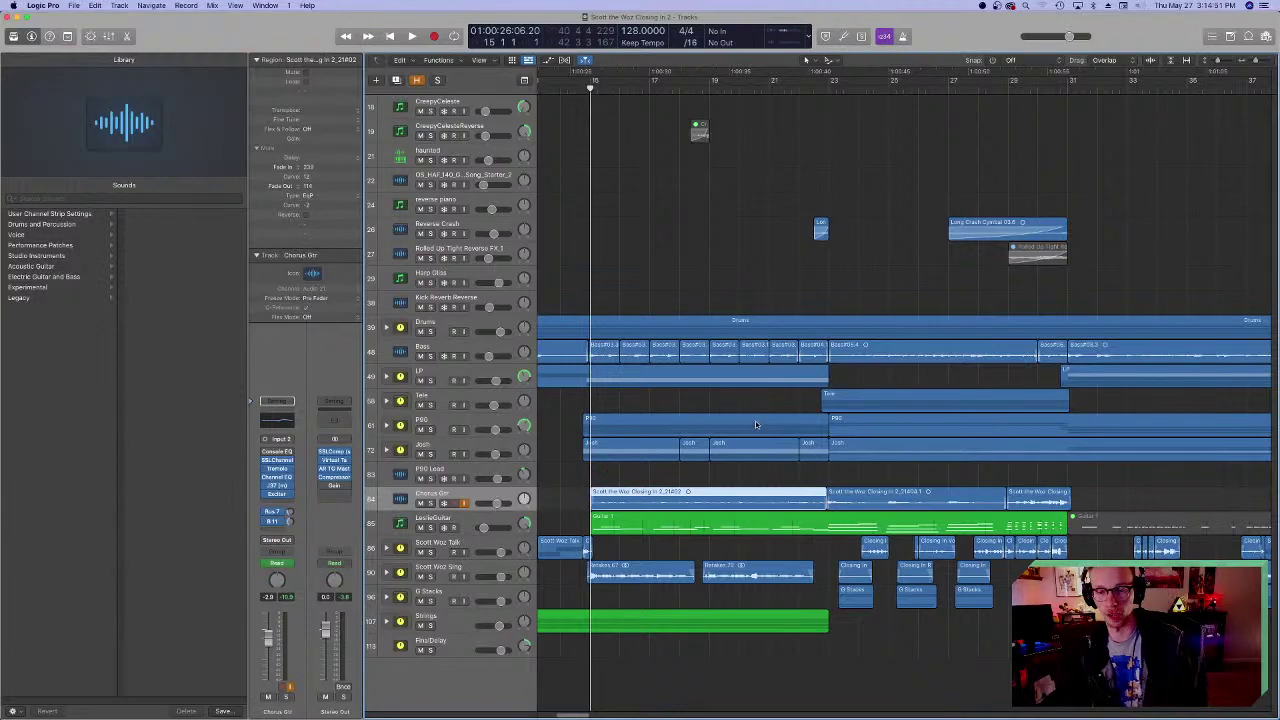
{"action": "scroll", "coordinate": [705, 432], "scroll_direction": "left", "scroll_amount": 5}
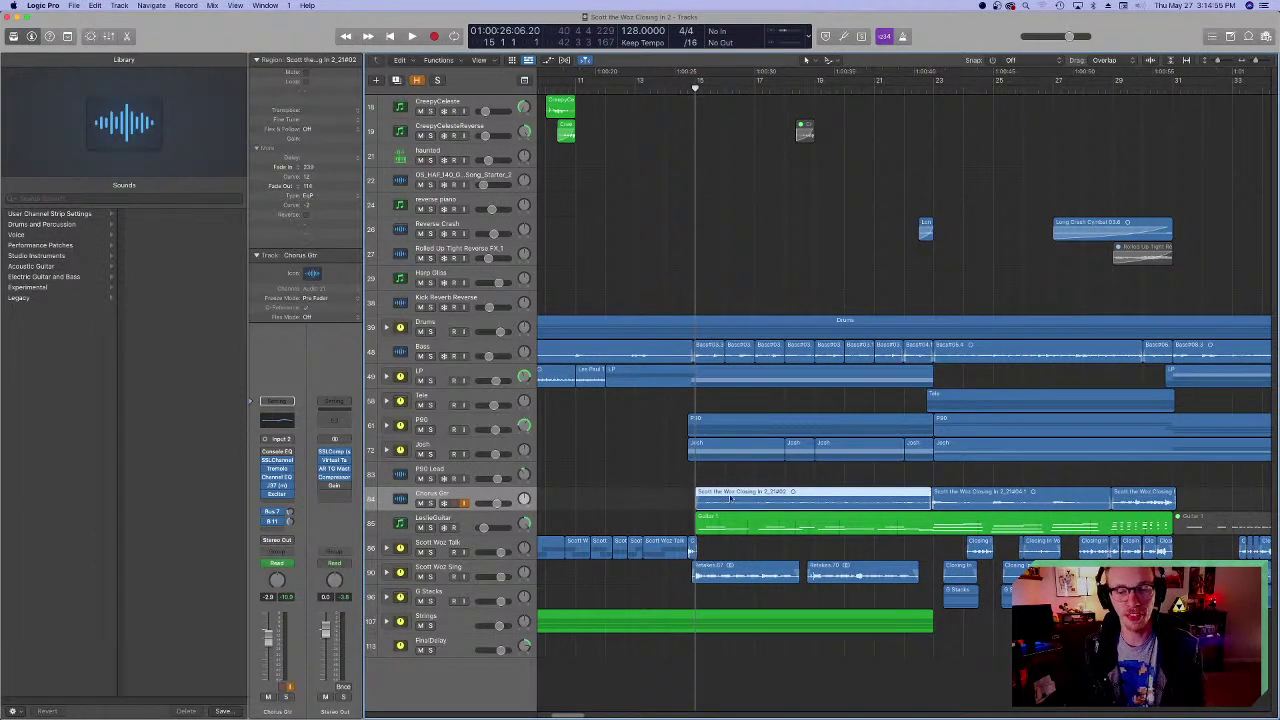
{"action": "left_click", "coordinate": [658, 504]}
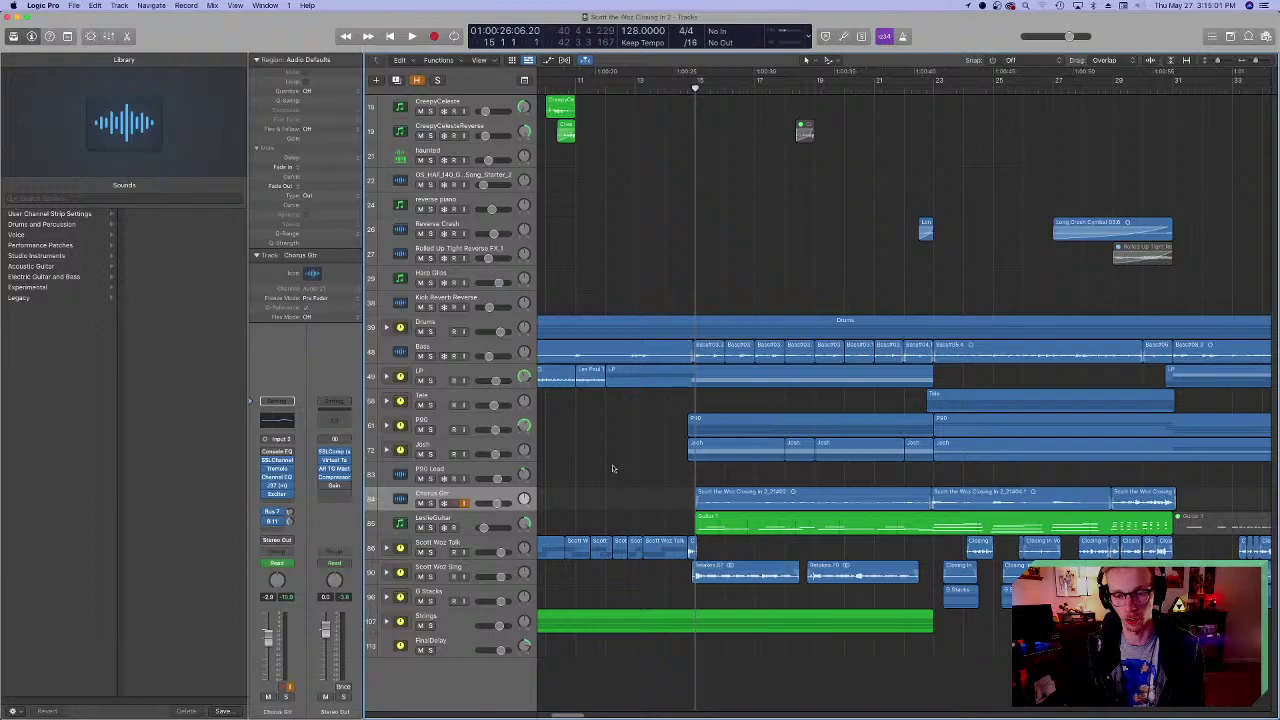
- Select the LeslieGuitar region at bar 15 and examine how that track's regions are laid out across the song
{"action": "scroll", "coordinate": [612, 467], "scroll_direction": "right", "scroll_amount": 3}
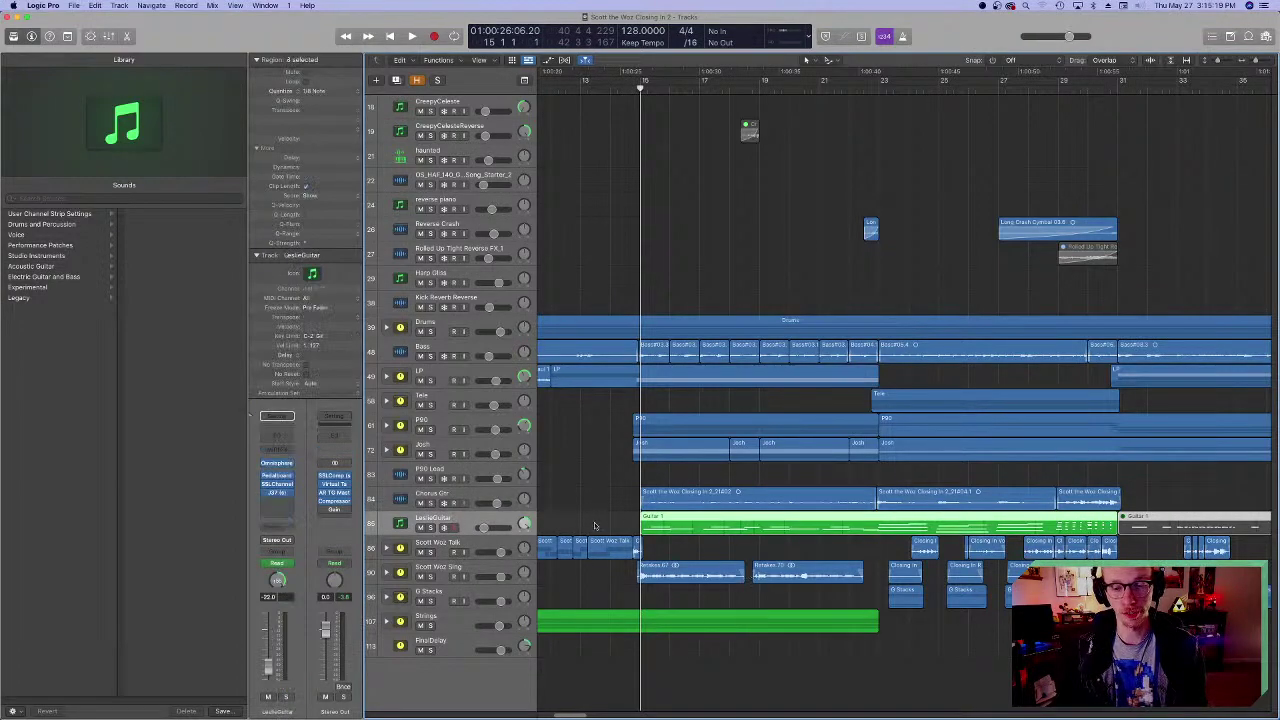
{"action": "left_click", "coordinate": [679, 526]}
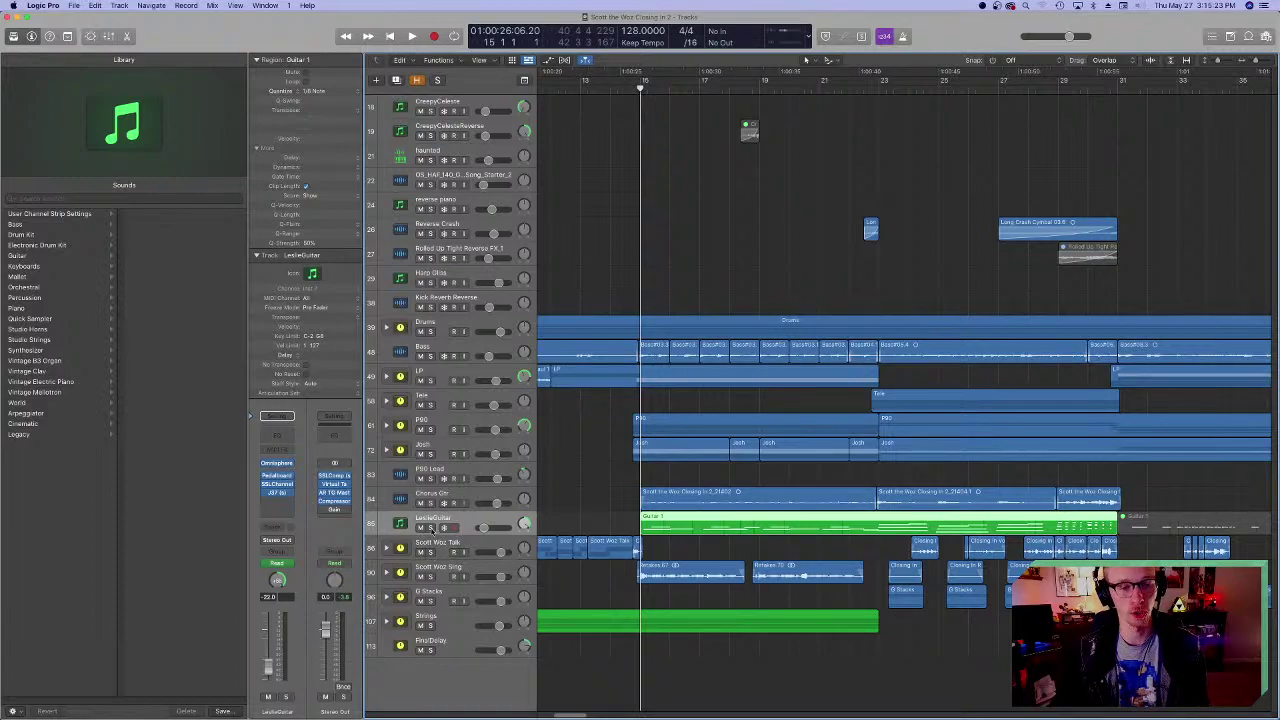
{"action": "left_click", "coordinate": [624, 527]}
{"action": "left_click", "coordinate": [647, 527]}
{"action": "scroll", "coordinate": [624, 527], "scroll_direction": "left", "scroll_amount": 5}
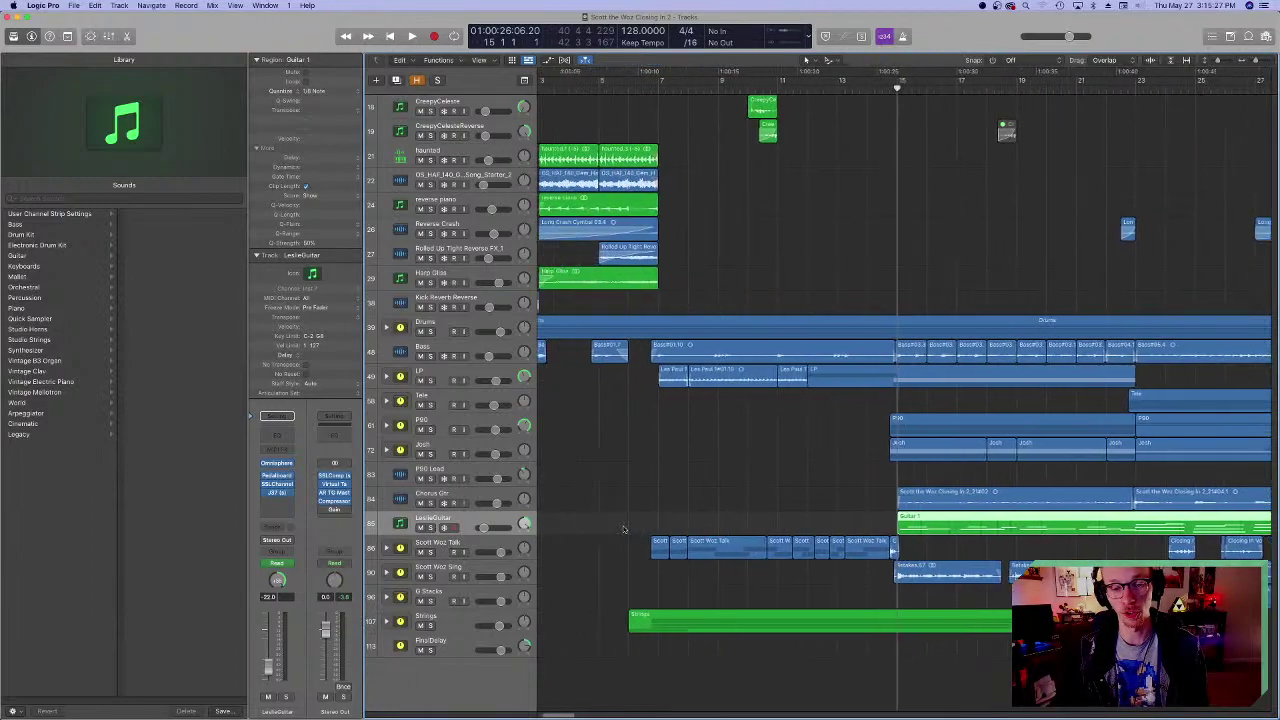
{"action": "scroll", "coordinate": [626, 527], "scroll_direction": "right", "scroll_amount": 10}
{"action": "scroll", "coordinate": [627, 527], "scroll_direction": "left", "scroll_amount": 10}
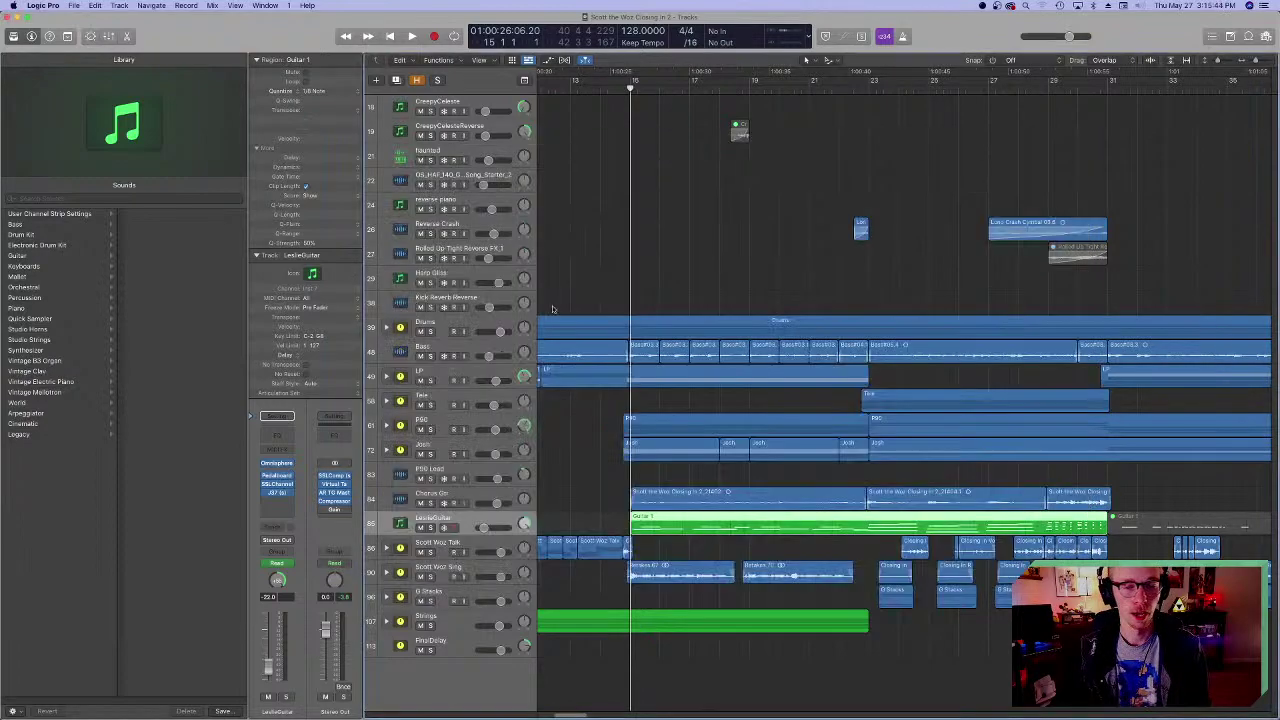
{"action": "left_click", "coordinate": [399, 139]}
{"action": "left_click", "coordinate": [679, 529]}
{"action": "left_click", "coordinate": [668, 532]}
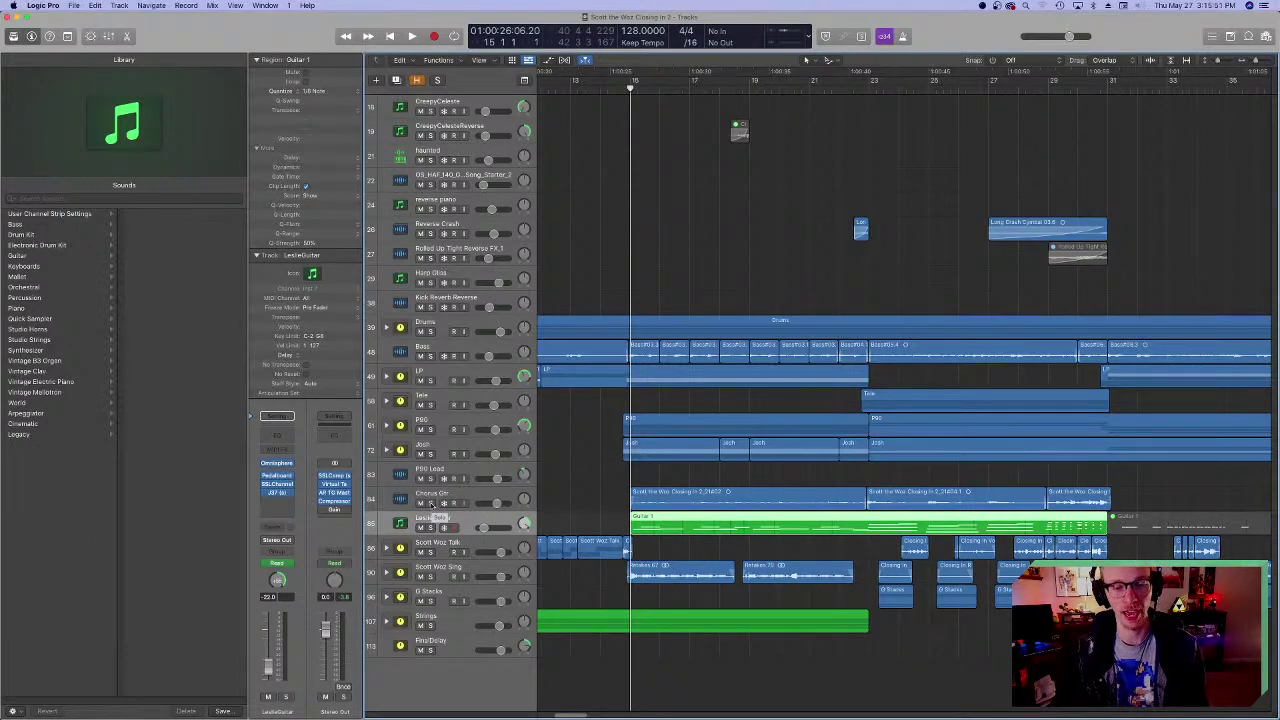
- Solo the Chorus Gtr track on its own, play it from bar 15 and stop playback
{"action": "left_click", "coordinate": [430, 502]}
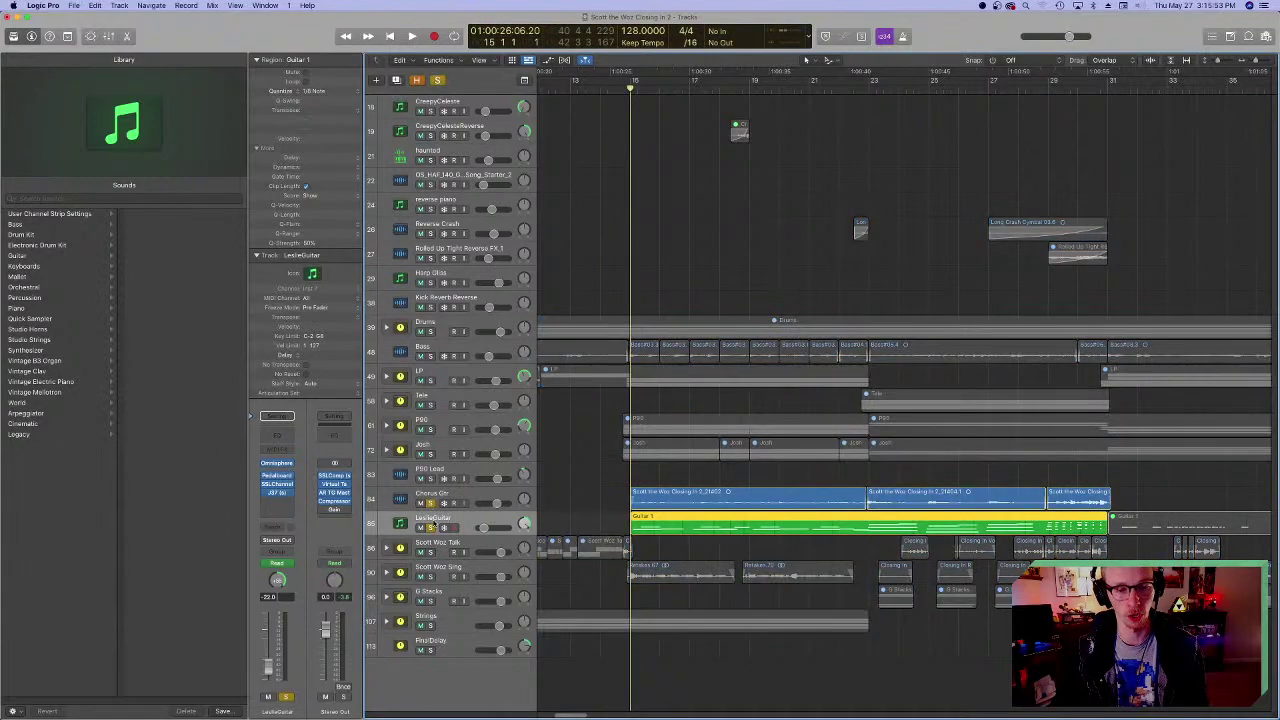
{"action": "left_click", "coordinate": [412, 500]}
{"action": "key", "text": "space"}
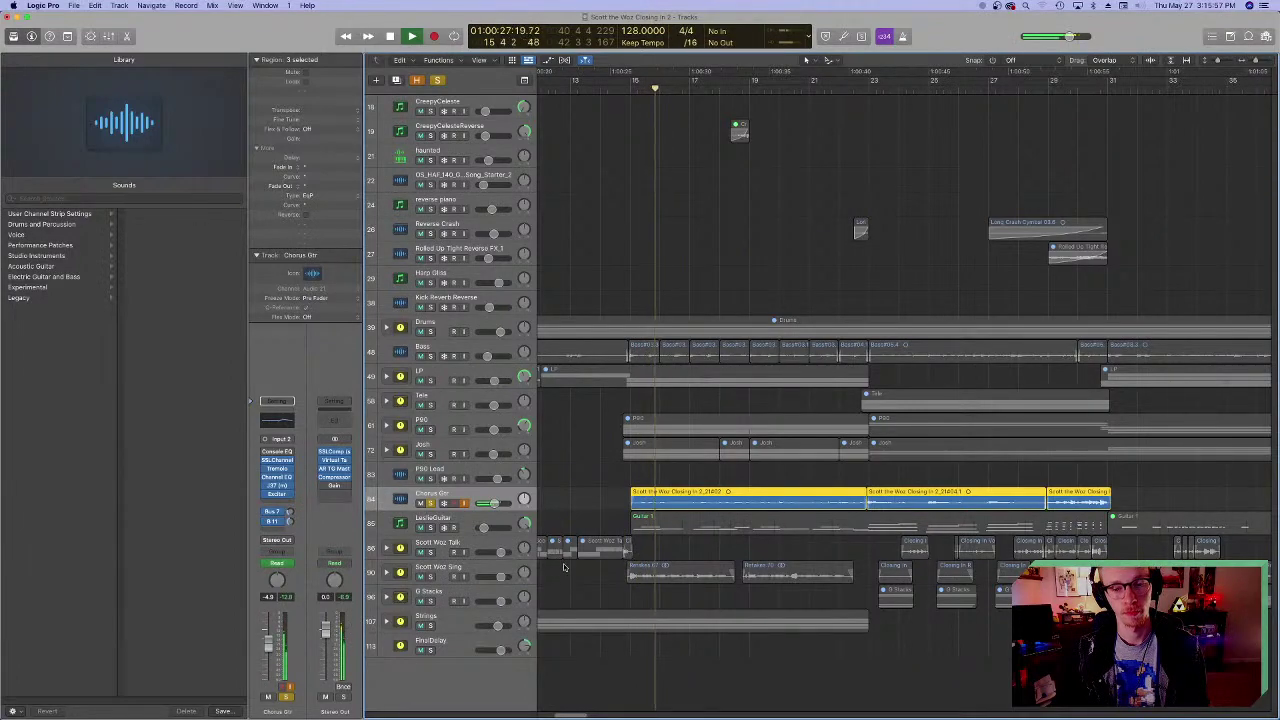
{"action": "key", "text": "space"}
- Add LeslieGuitar to the solo, listen to it together with Chorus Gtr from bar 15, and return the playhead there
{"action": "left_click", "coordinate": [431, 527]}
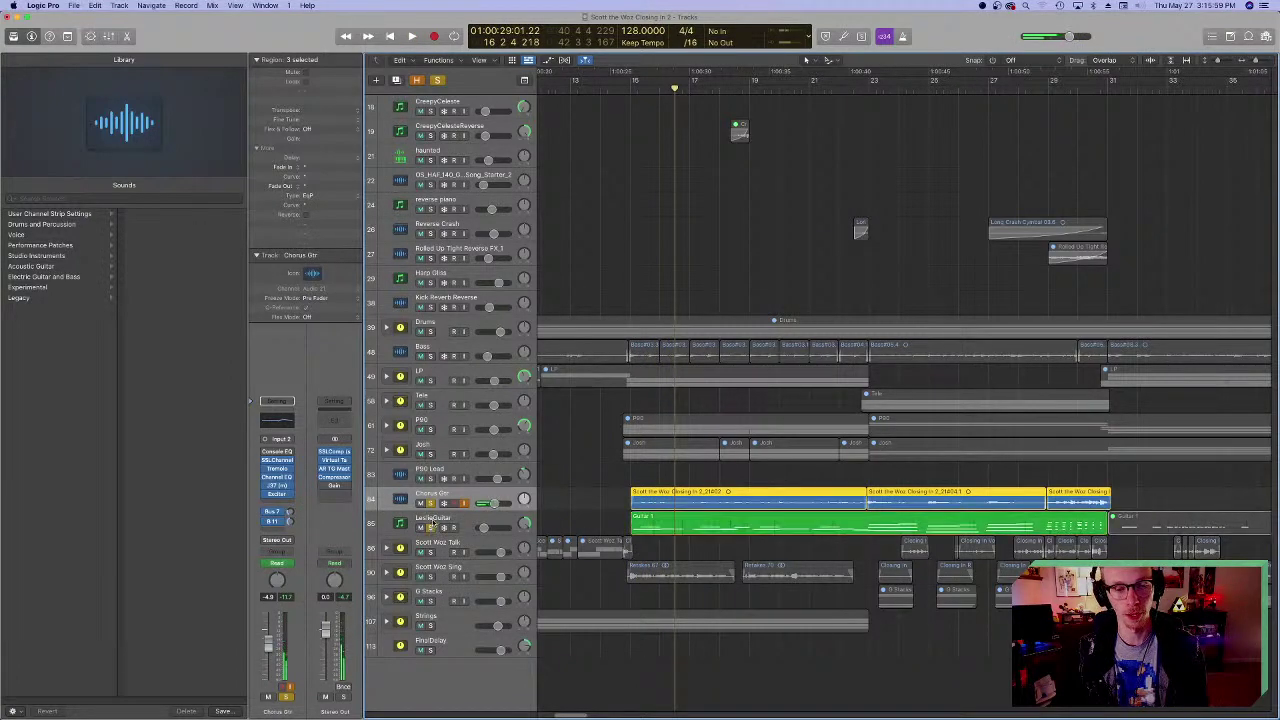
{"action": "left_click", "coordinate": [442, 516]}
{"action": "left_click", "coordinate": [631, 82]}
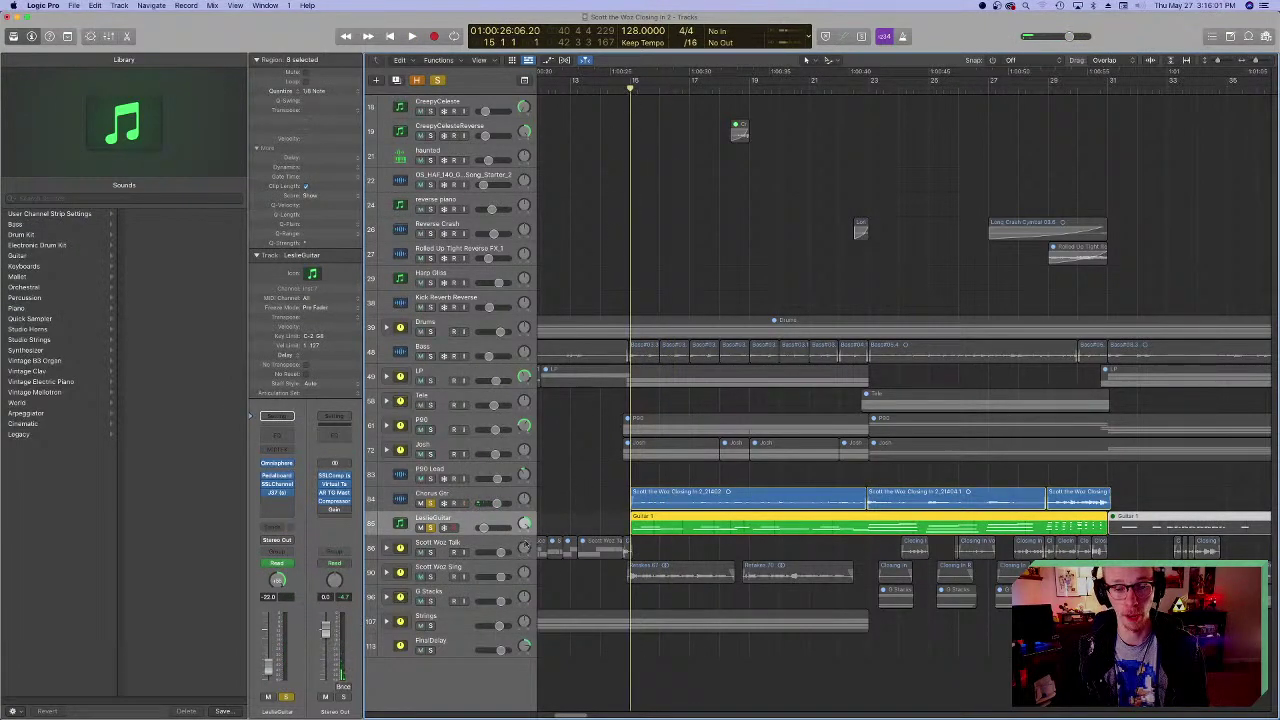
{"action": "key", "text": "space"}
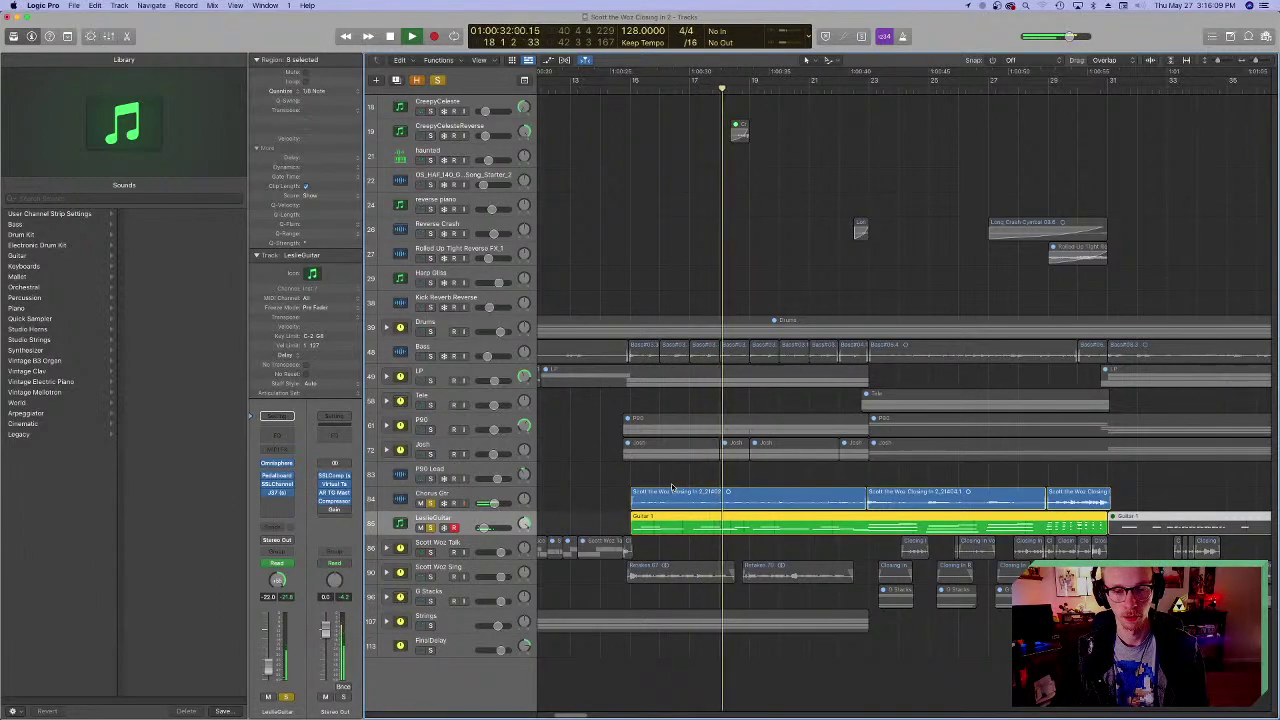
{"action": "key", "text": "space"}
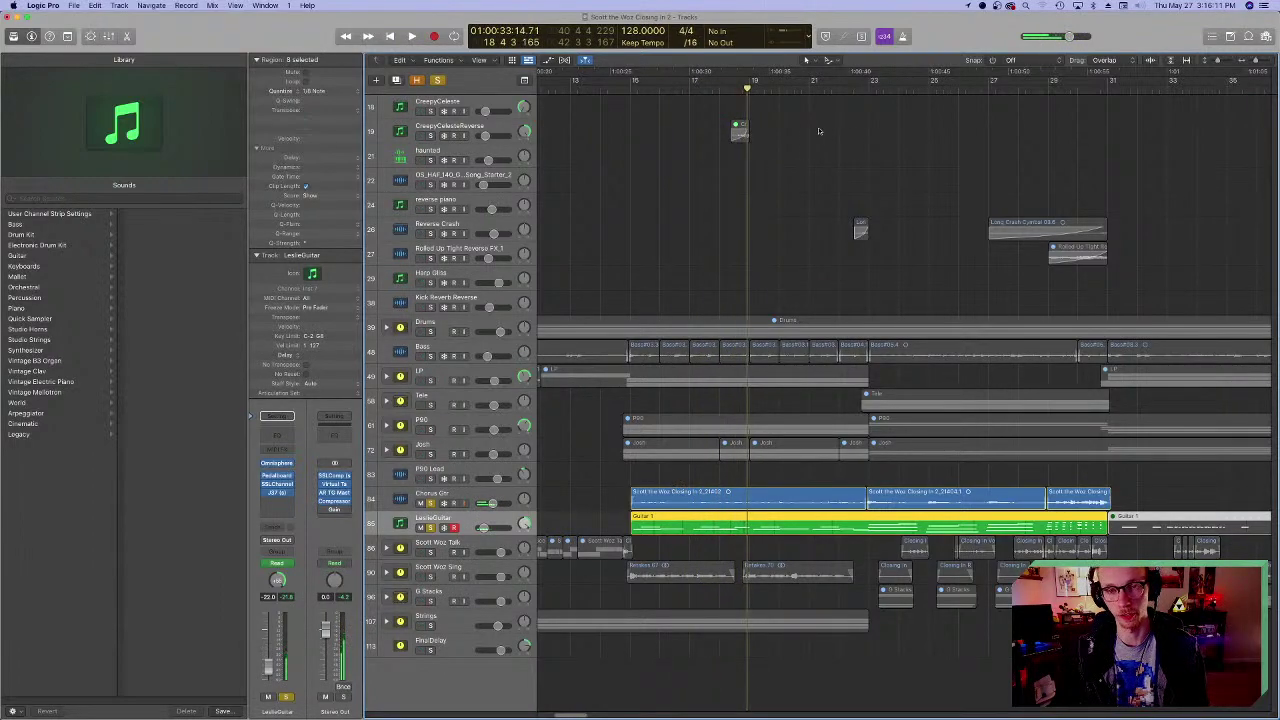
{"action": "key", "text": "space"}
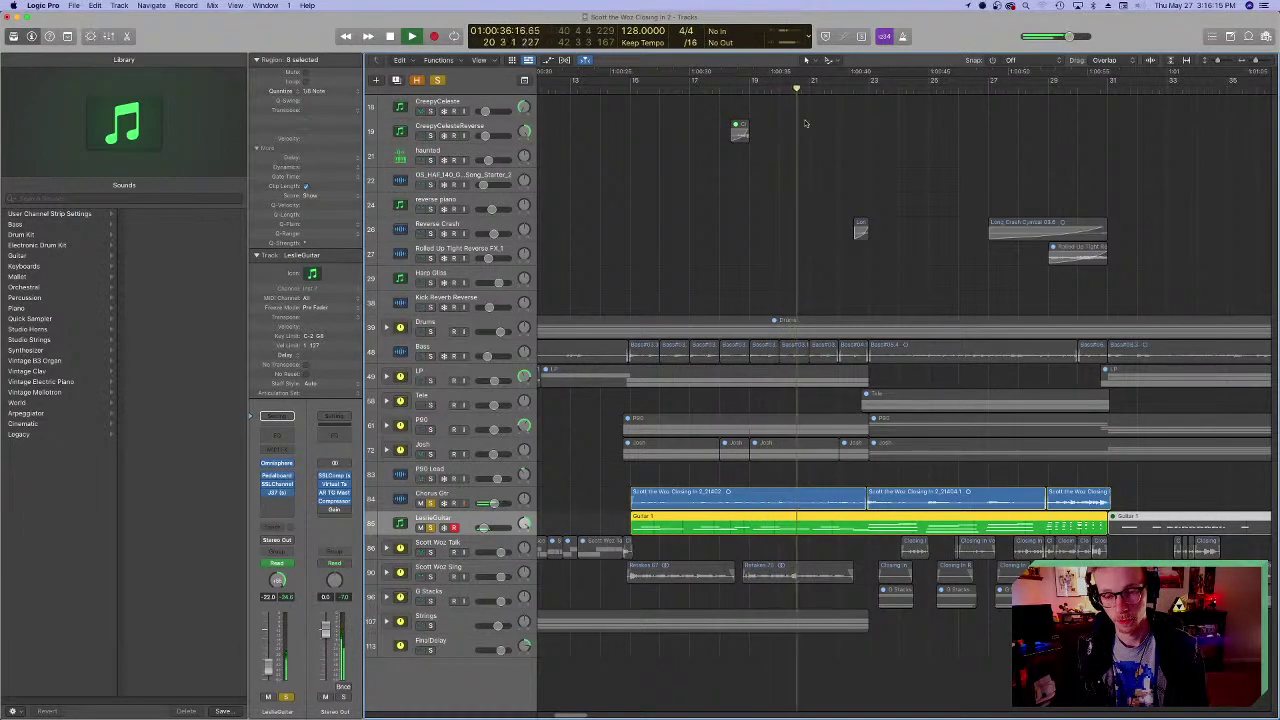
{"action": "key", "text": "space"}
{"action": "left_click", "coordinate": [631, 86]}
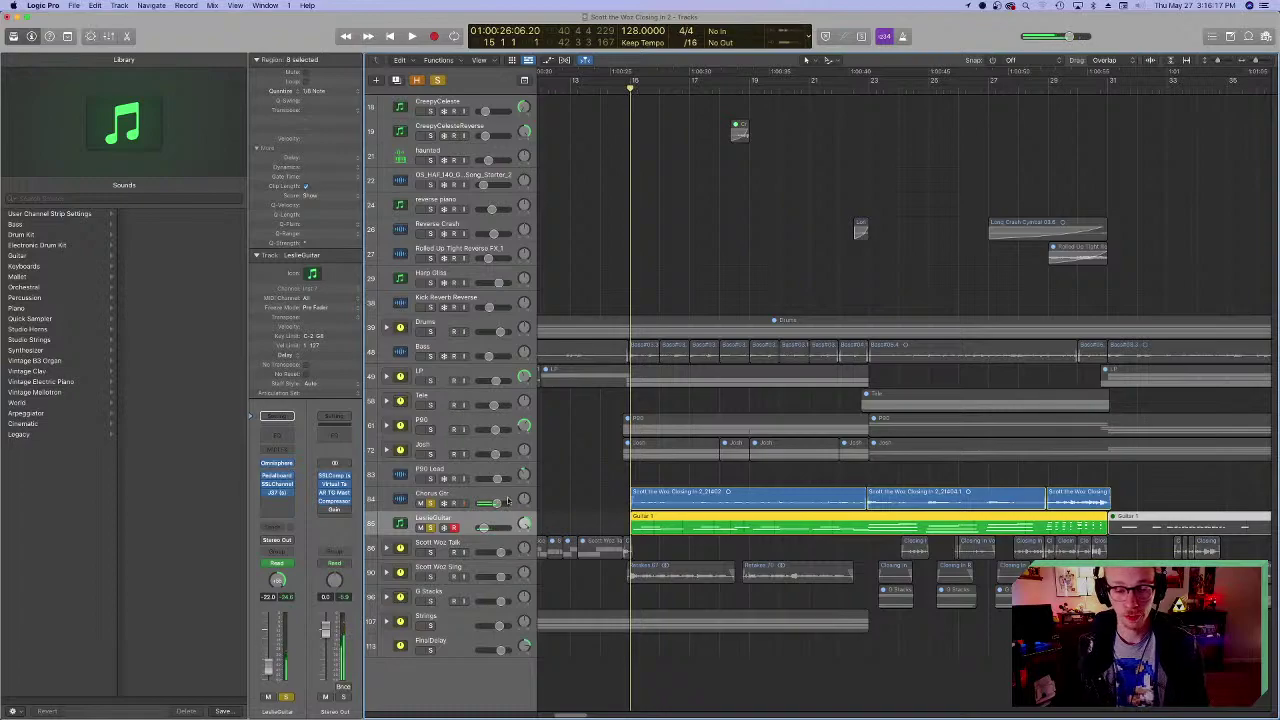
- Solo the Josh, P90, Tele and LP stacks as well, play all the guitars from just before bar 15 and stop
{"action": "left_click_drag", "start_coordinate": [430, 455], "coordinate": [430, 380]}
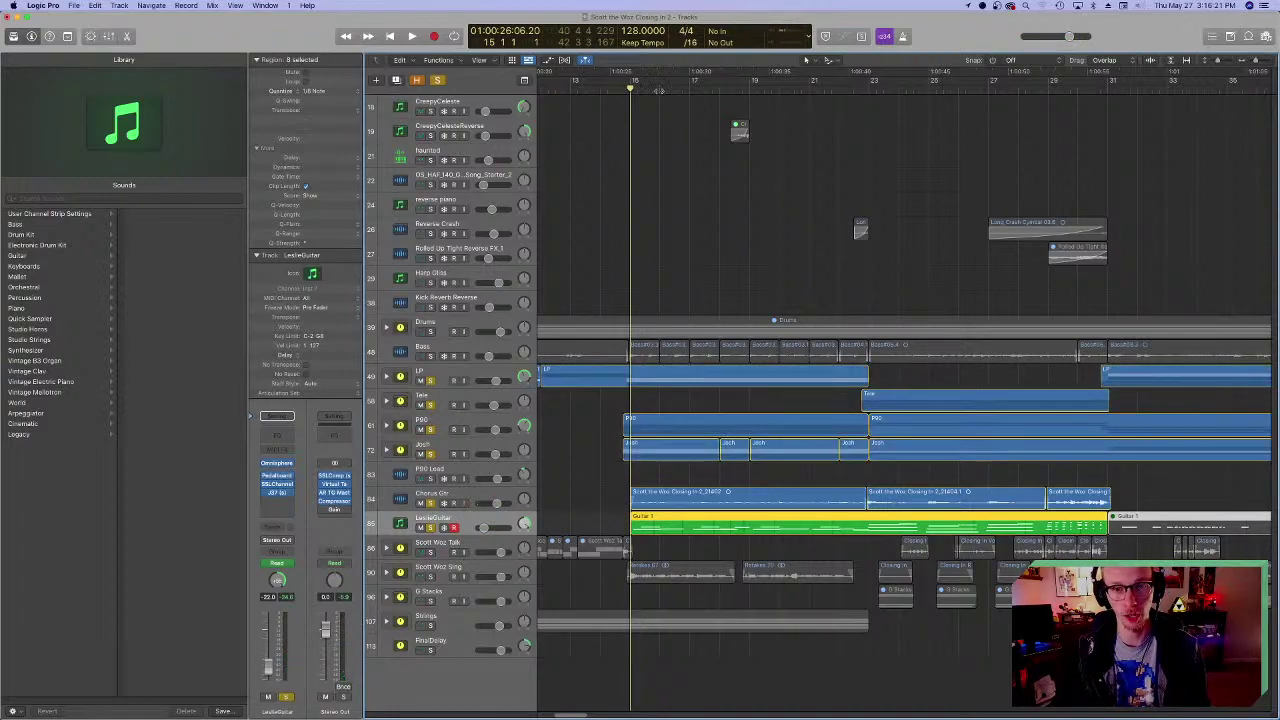
{"action": "left_click", "coordinate": [620, 88]}
{"action": "left_click", "coordinate": [622, 88]}
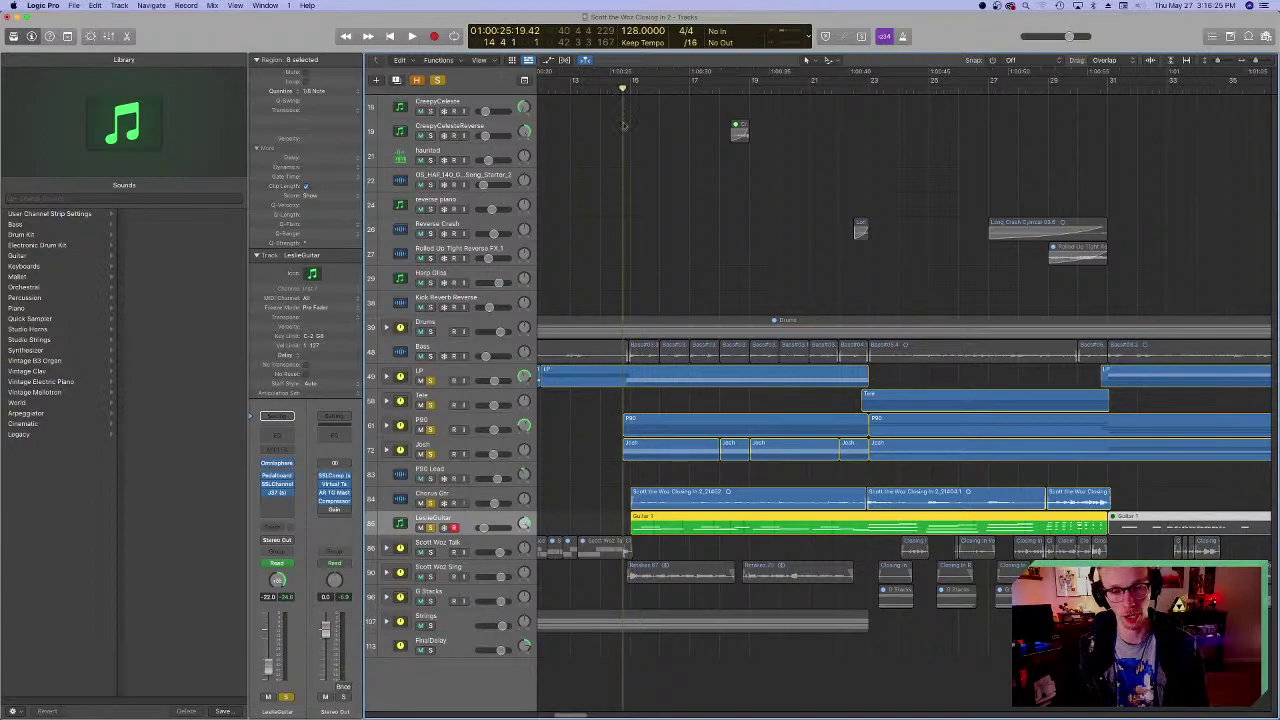
{"action": "key", "text": "space"}
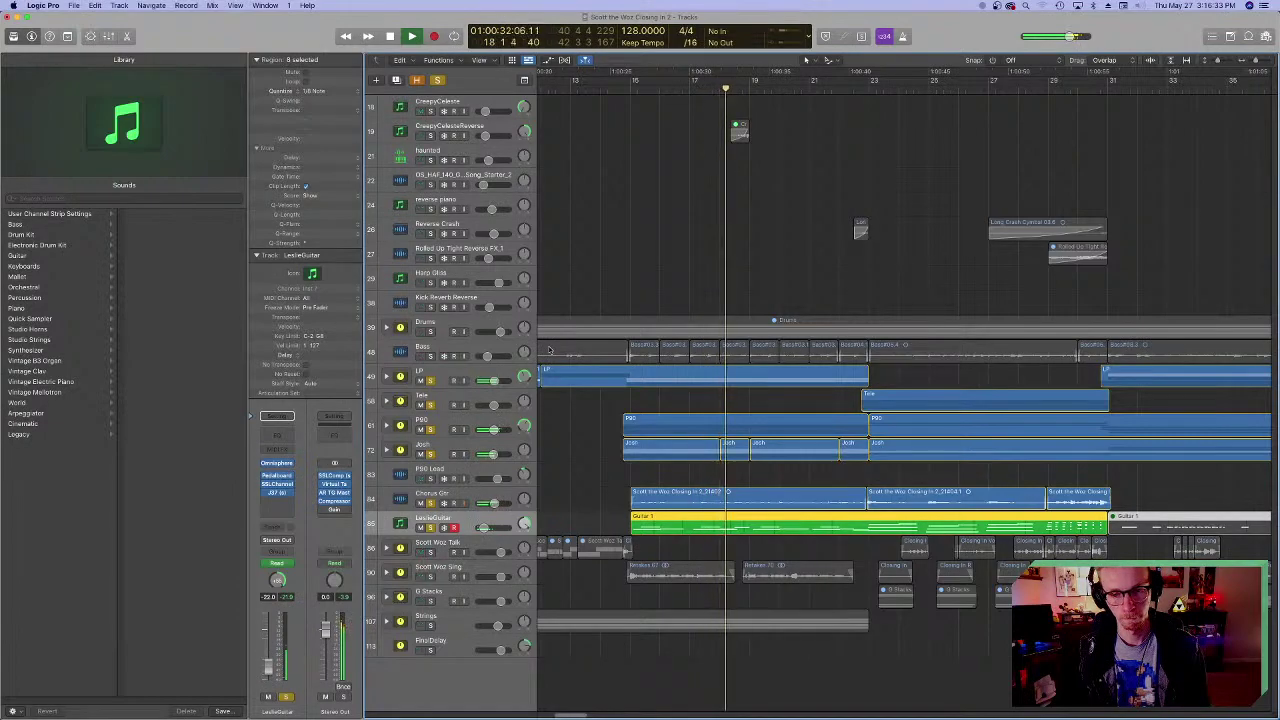
{"action": "key", "text": "space"}
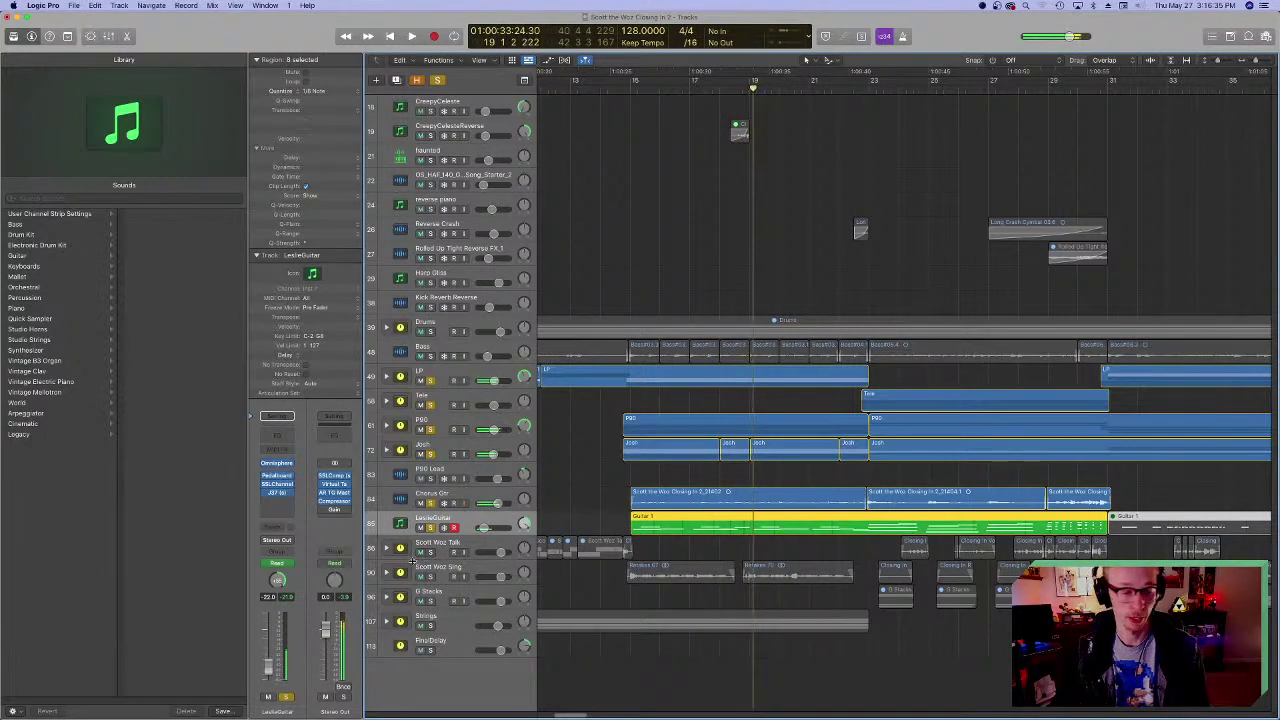
- Move the playhead to bar 46 and clear the solos on LeslieGuitar, Chorus Gtr and the guitar stacks
{"action": "scroll", "coordinate": [701, 507], "scroll_direction": "right", "scroll_amount": 15}
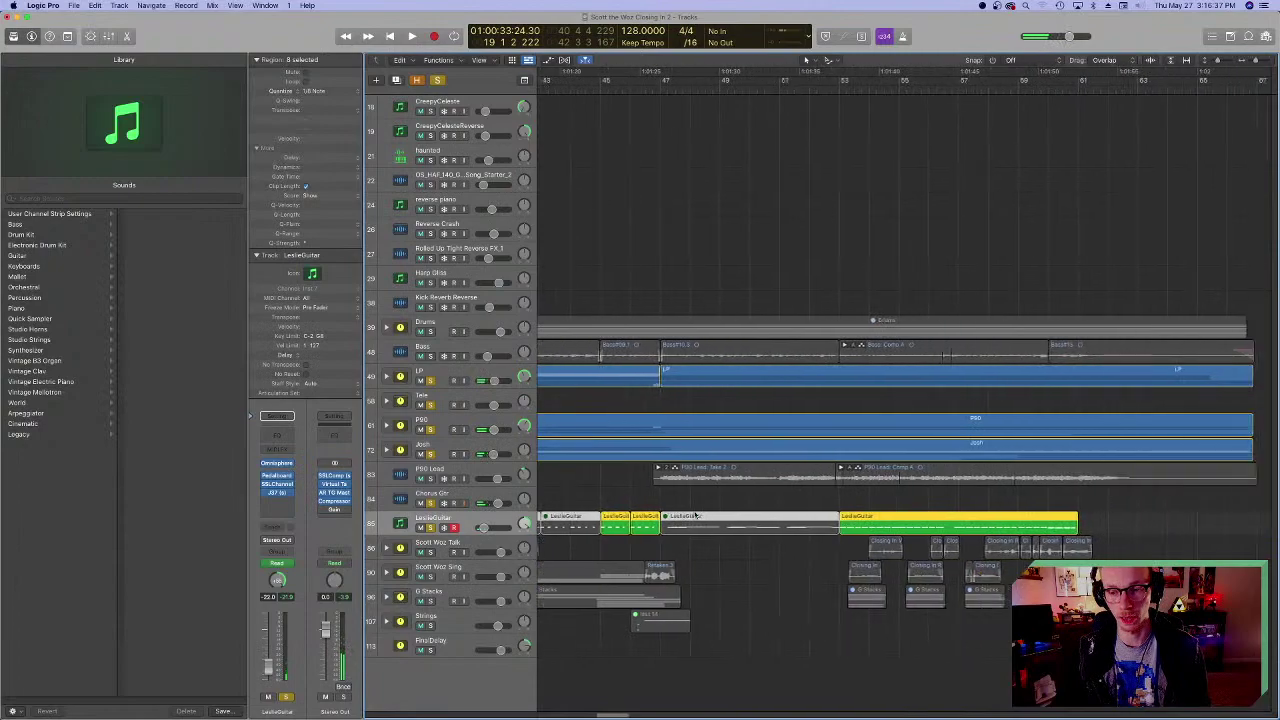
{"action": "scroll", "coordinate": [693, 513], "scroll_direction": "left", "scroll_amount": 3}
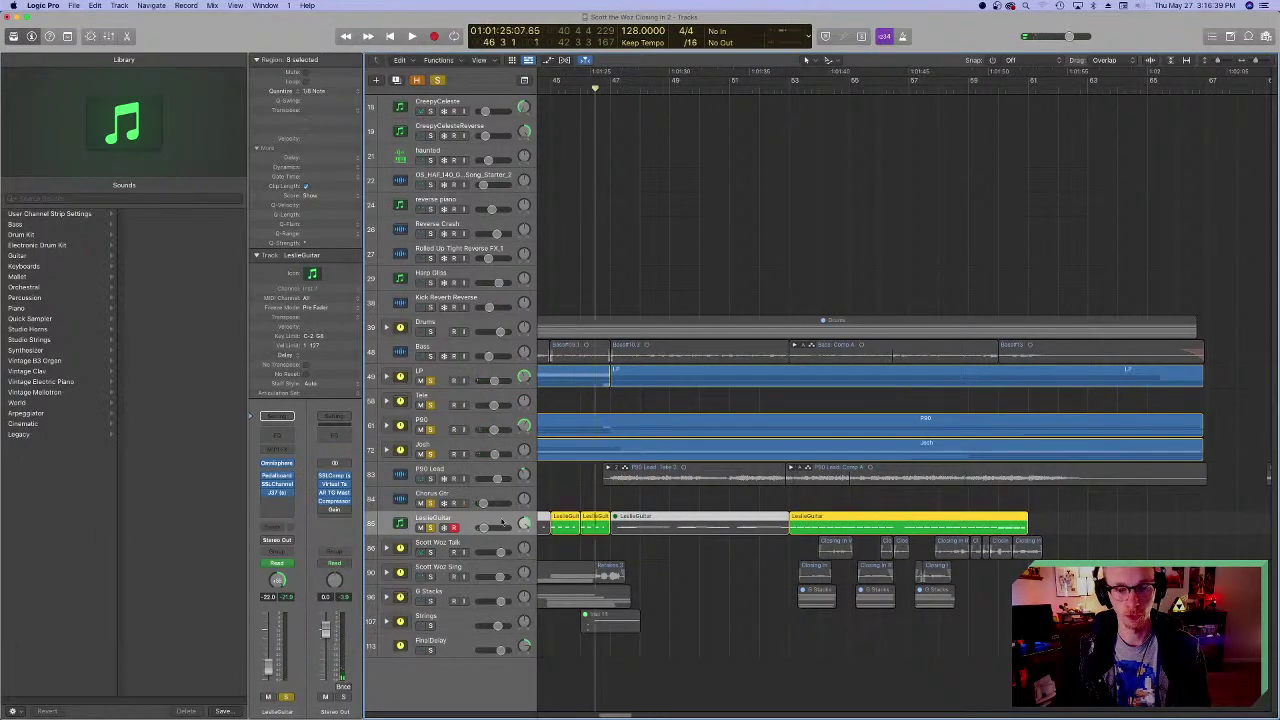
{"action": "left_click", "coordinate": [430, 527]}
{"action": "left_click", "coordinate": [430, 453]}
{"action": "left_click", "coordinate": [430, 429]}
{"action": "left_click", "coordinate": [430, 380]}
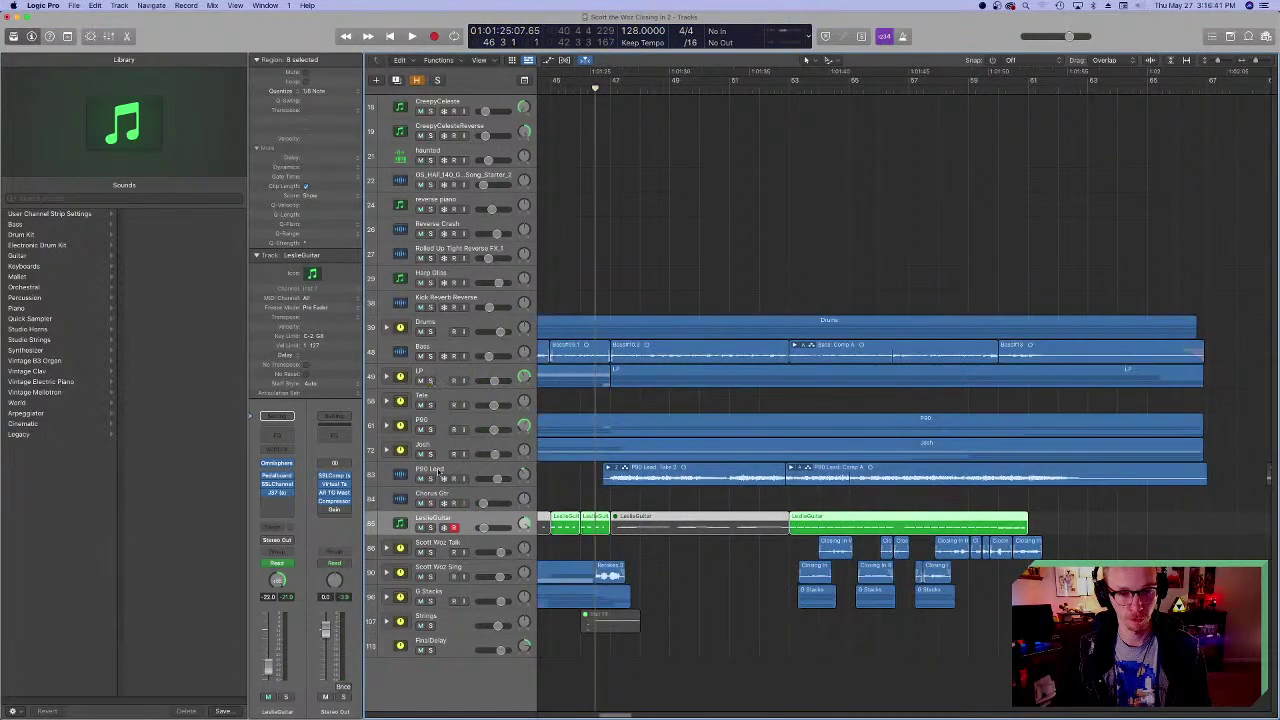
- Solo the P90 Lead track and play its Take 2 region twice from bar 46, stopping after each pass
{"action": "left_click", "coordinate": [430, 478]}
{"action": "left_click", "coordinate": [620, 480]}
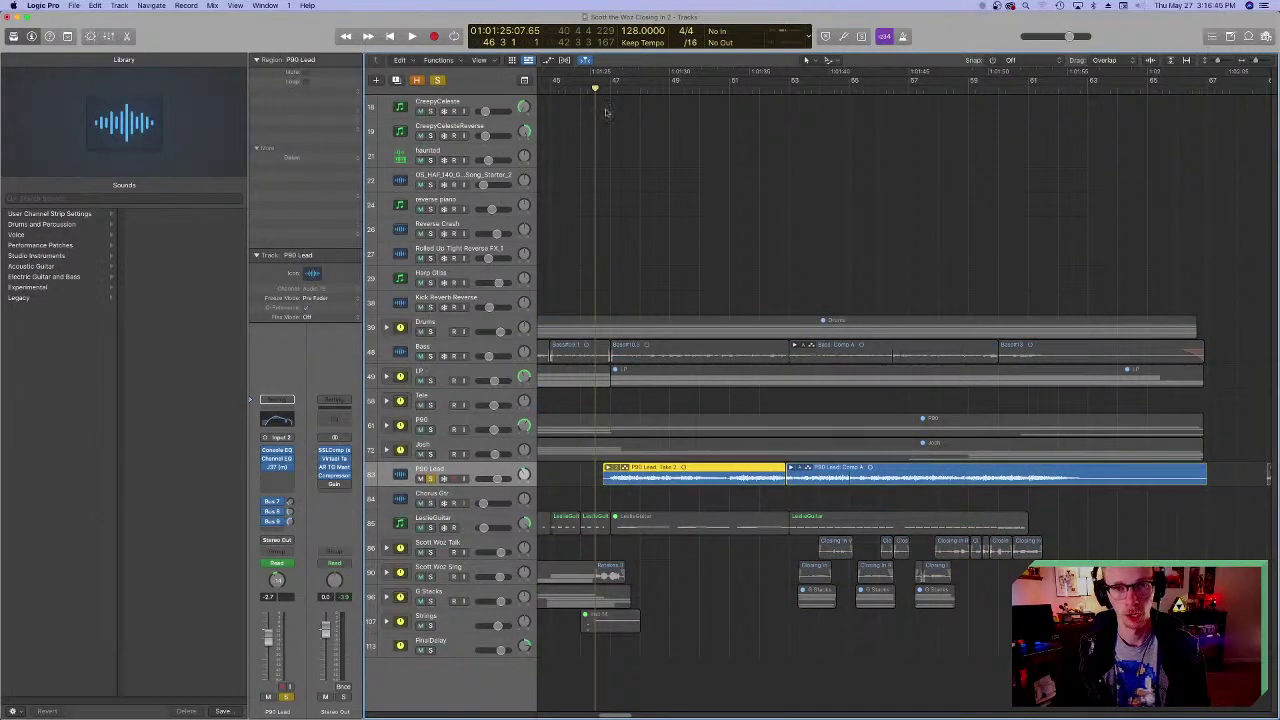
{"action": "key", "text": "space"}
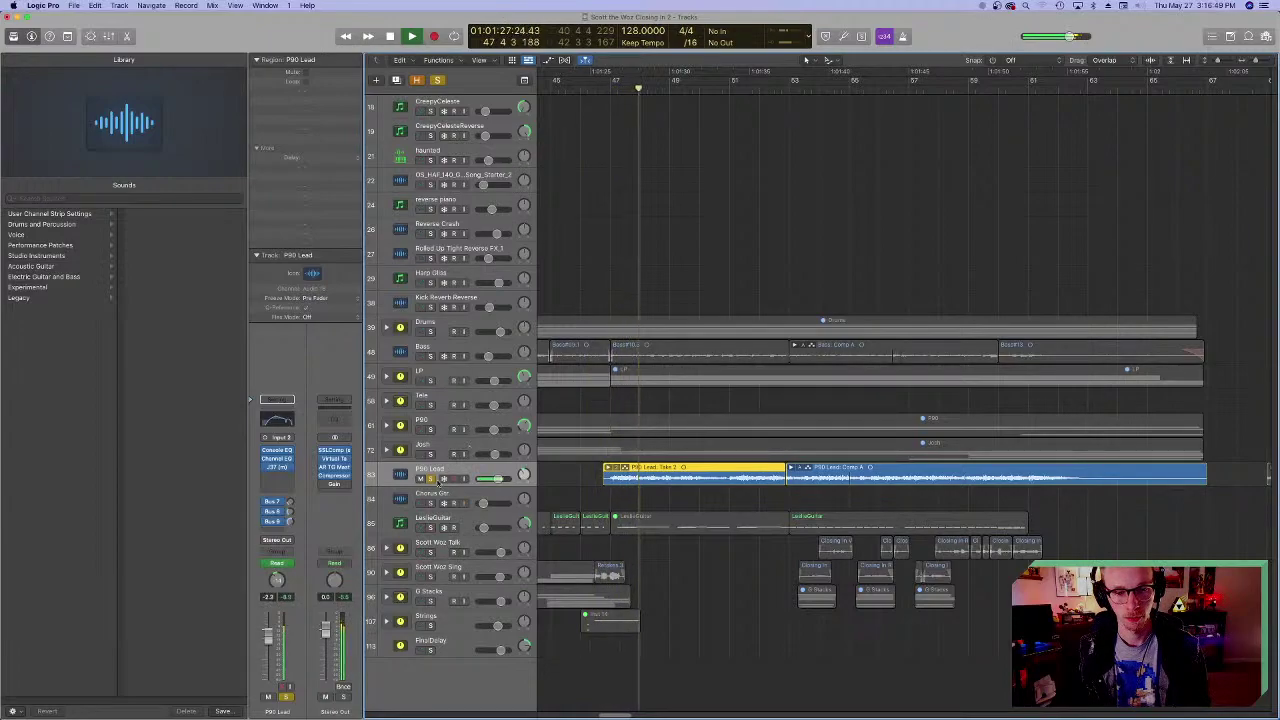
{"action": "key", "text": "space"}
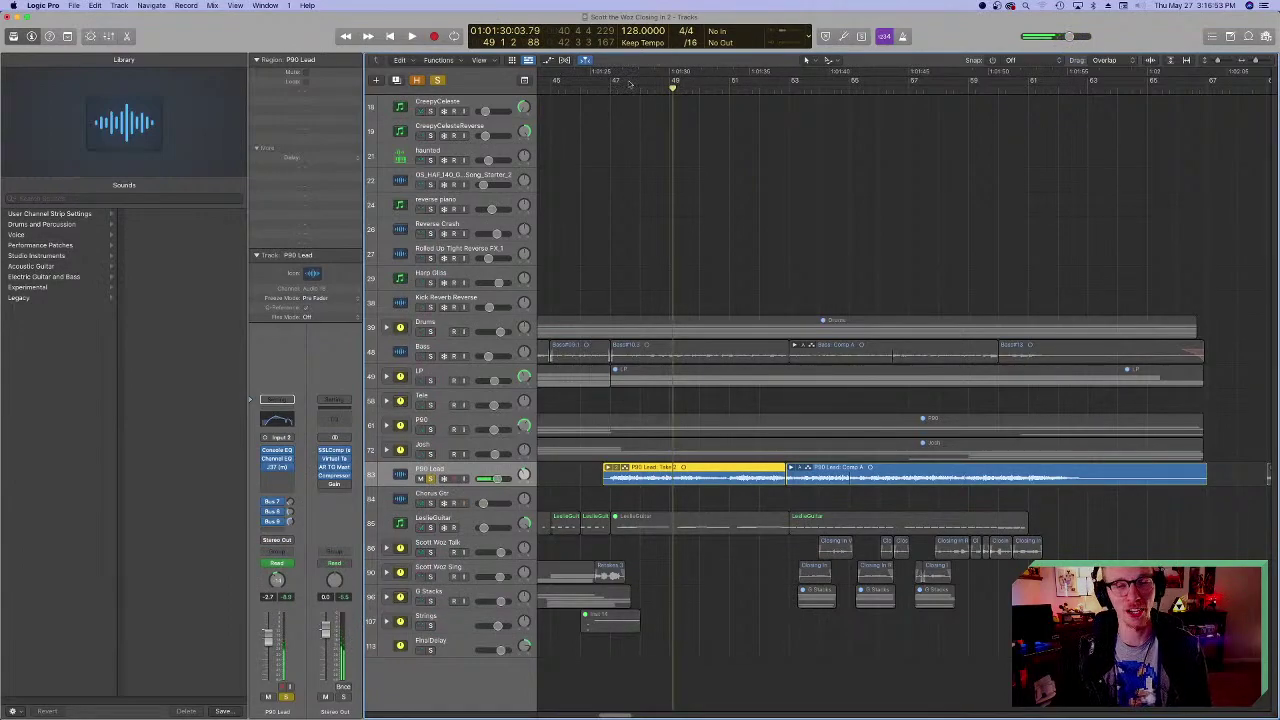
{"action": "left_click", "coordinate": [602, 86]}
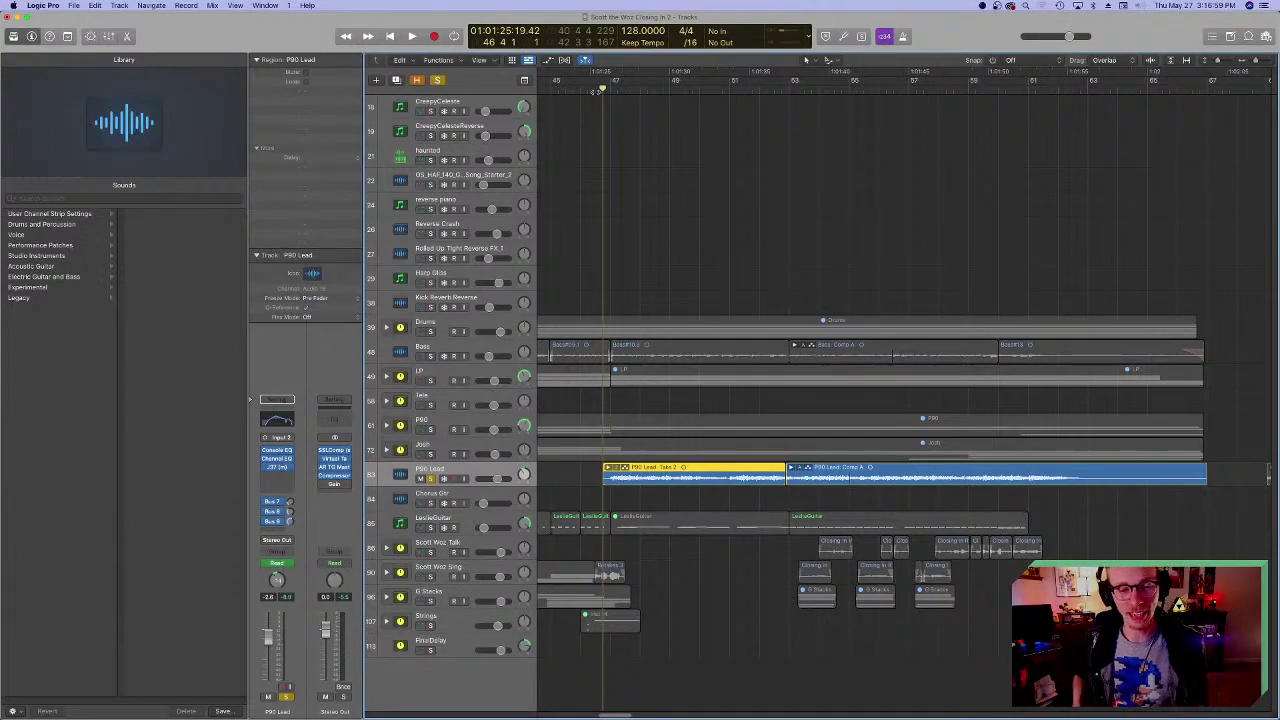
{"action": "key", "text": "space"}
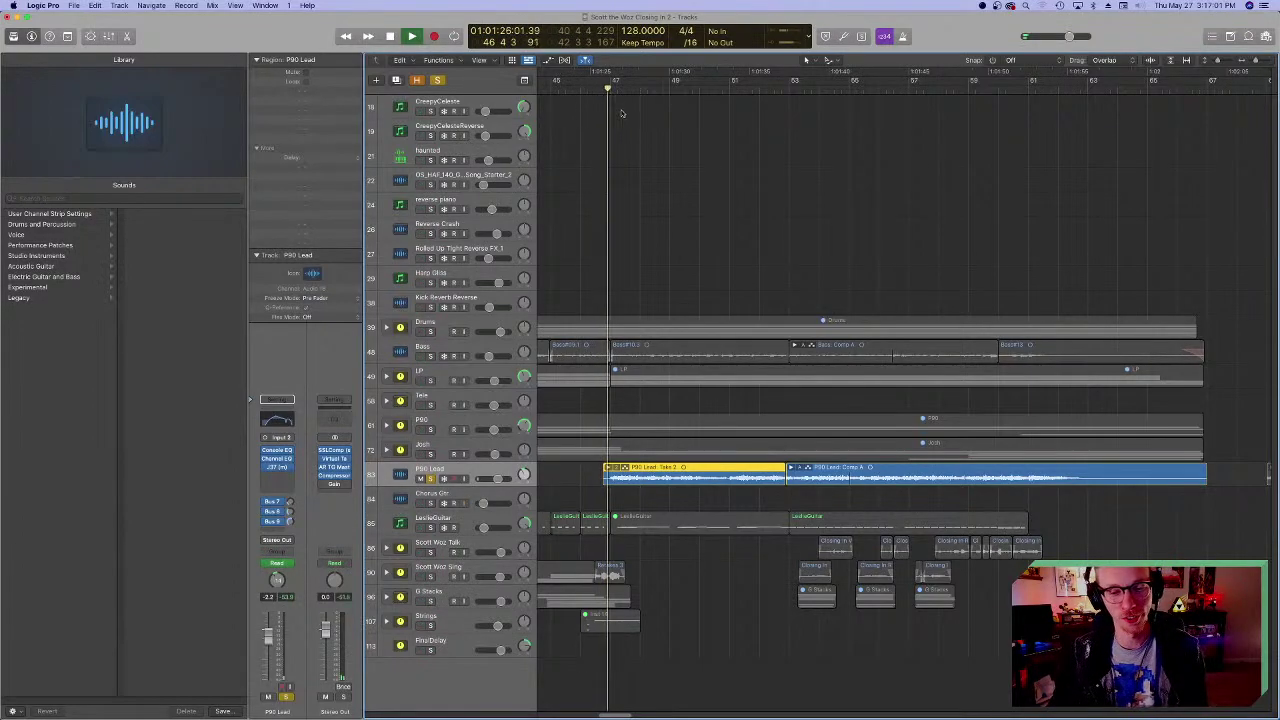
{"action": "key", "text": "space"}
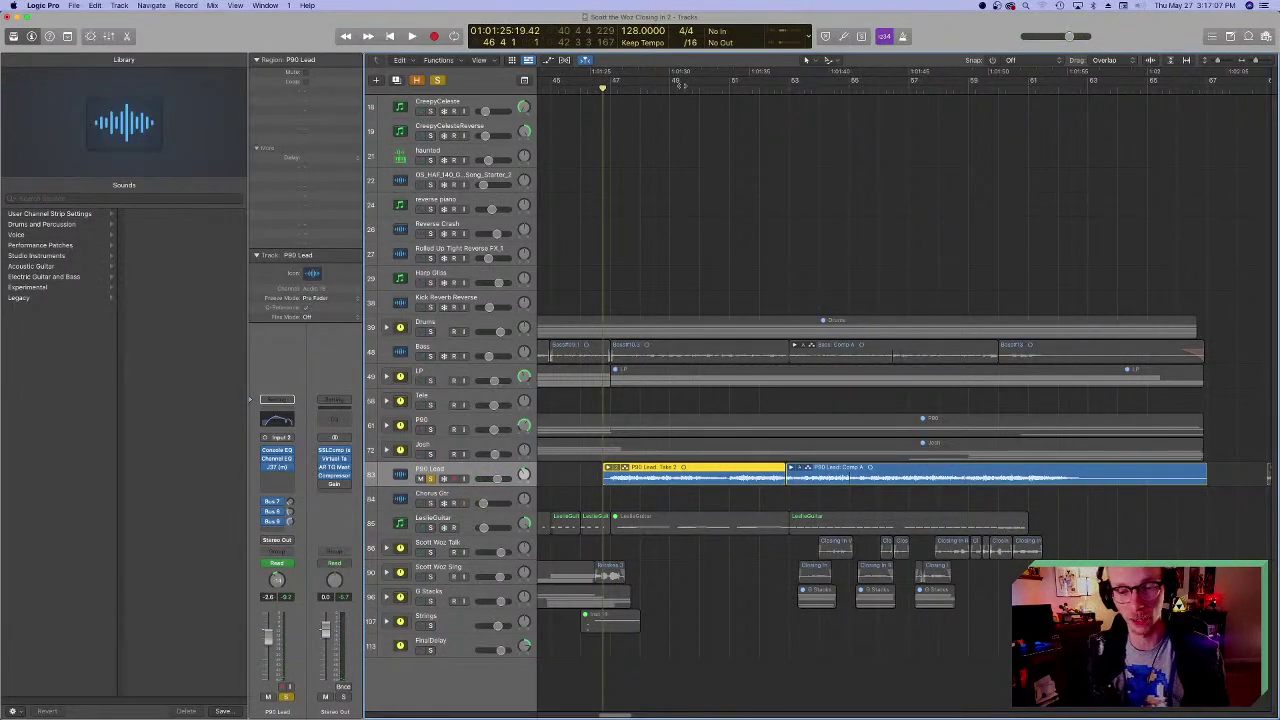
- Play P90 Lead from bar 46, toggling the solos of the Josh, P90, Tele and LP stacks during playback to compare
{"action": "left_click", "coordinate": [786, 91]}
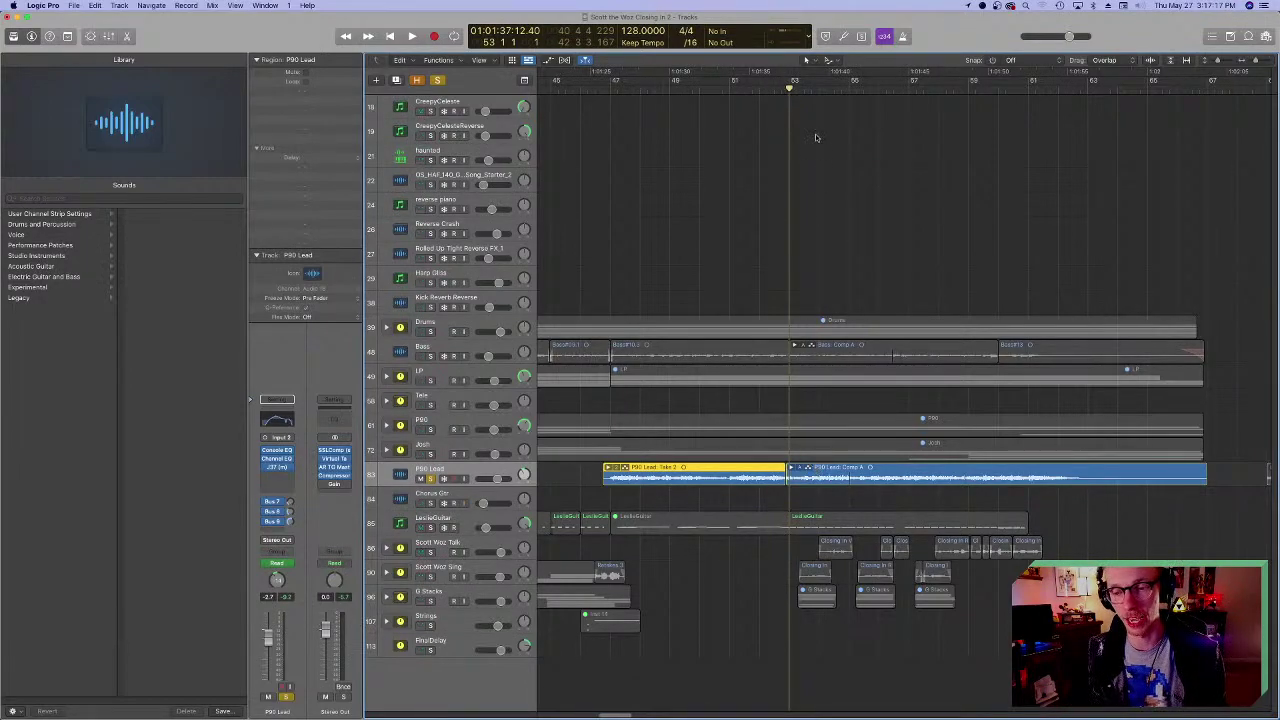
{"action": "left_click", "coordinate": [596, 87]}
{"action": "key", "text": "space"}
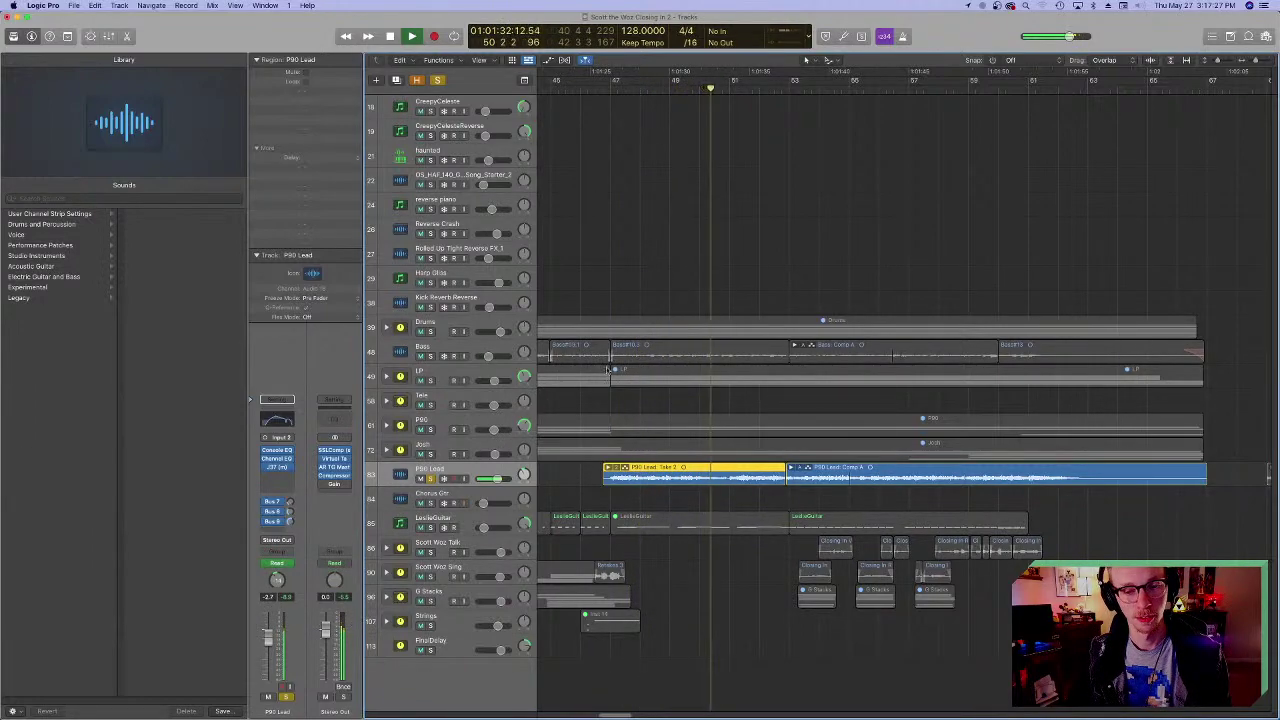
{"action": "left_click_drag", "start_coordinate": [421, 454], "coordinate": [425, 378]}
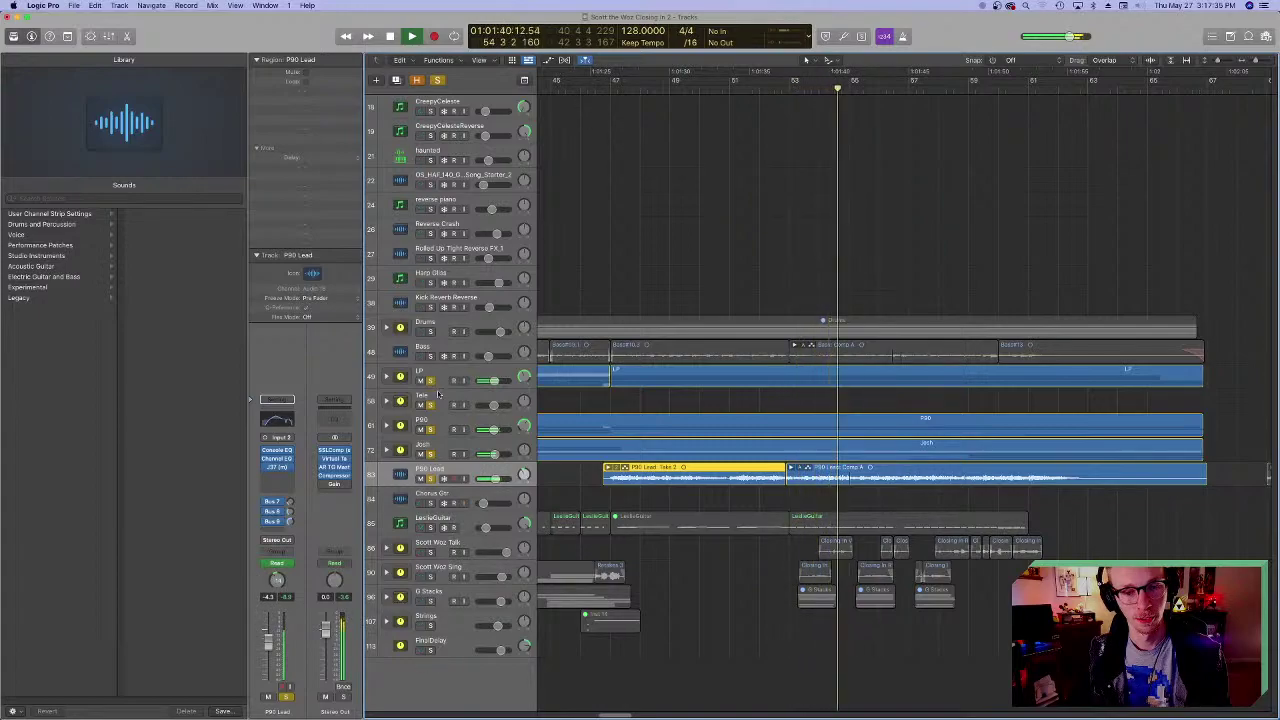
{"action": "left_click_drag", "start_coordinate": [430, 453], "coordinate": [430, 380]}
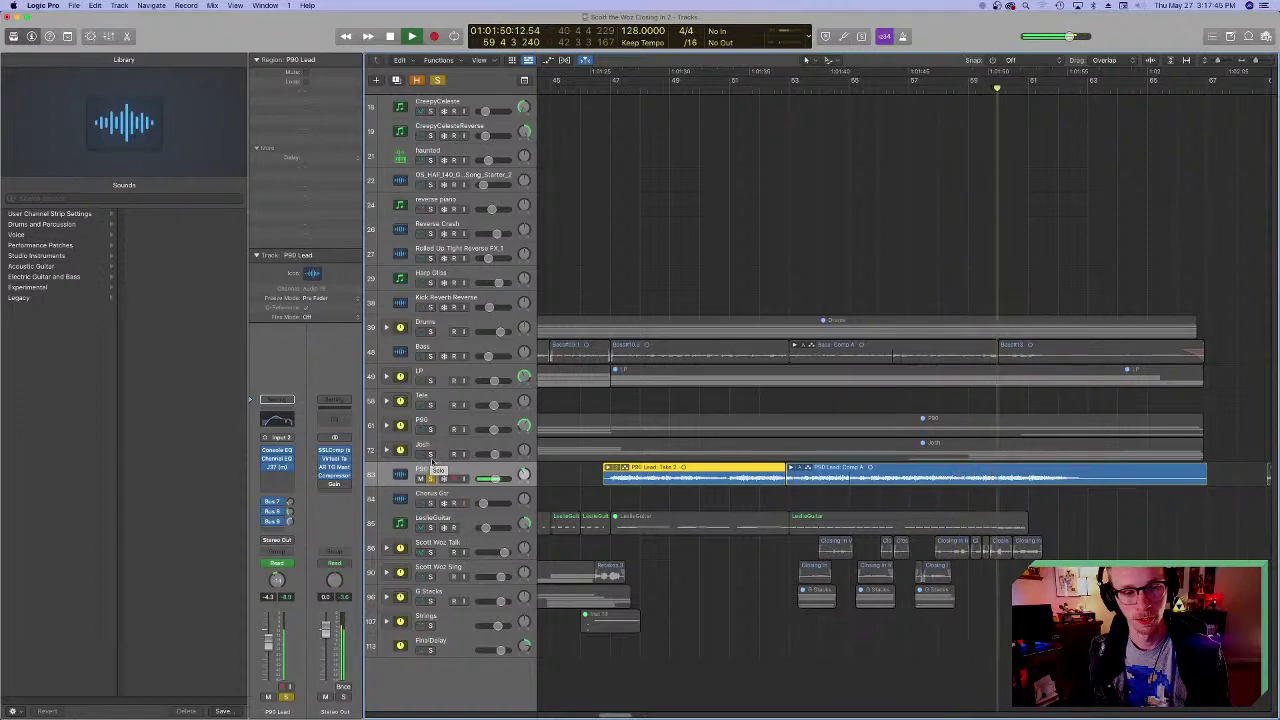
{"action": "left_click_drag", "start_coordinate": [432, 455], "coordinate": [430, 380]}
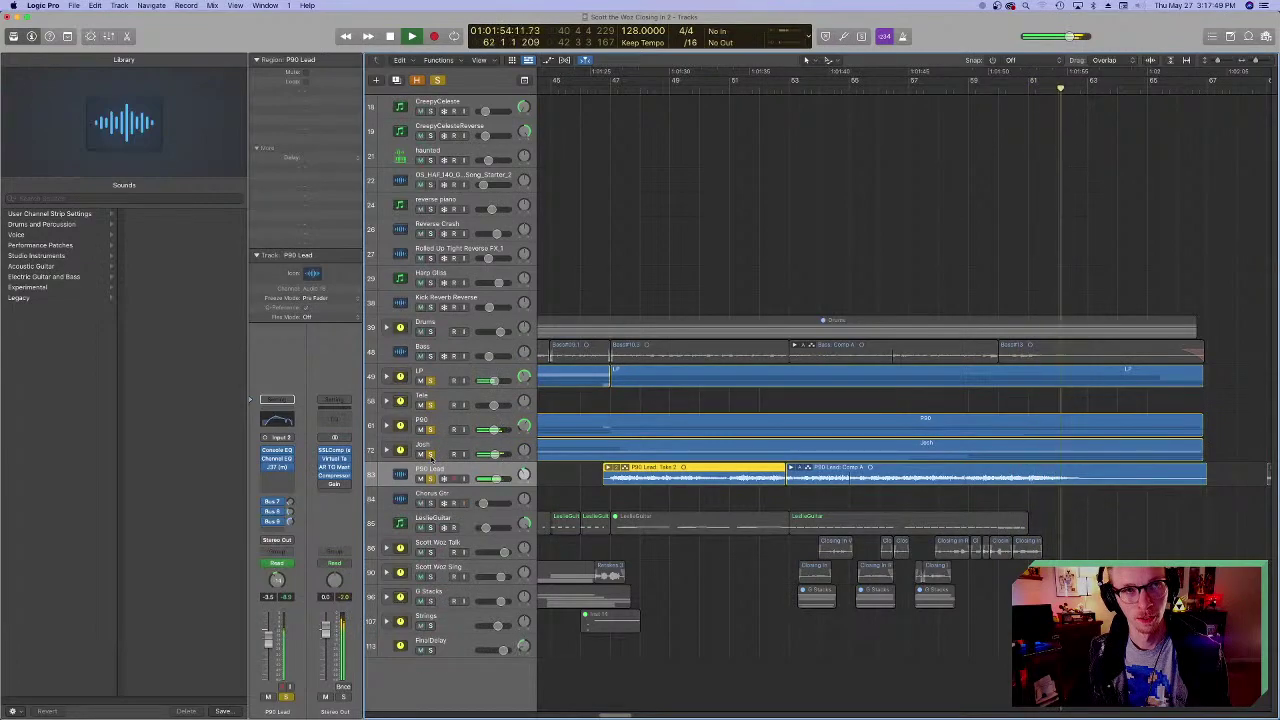
- Stop playback and clear the solos on P90 Lead and all the guitar stacks
{"action": "key", "text": "space"}
{"action": "left_click_drag", "start_coordinate": [430, 478], "coordinate": [436, 396]}
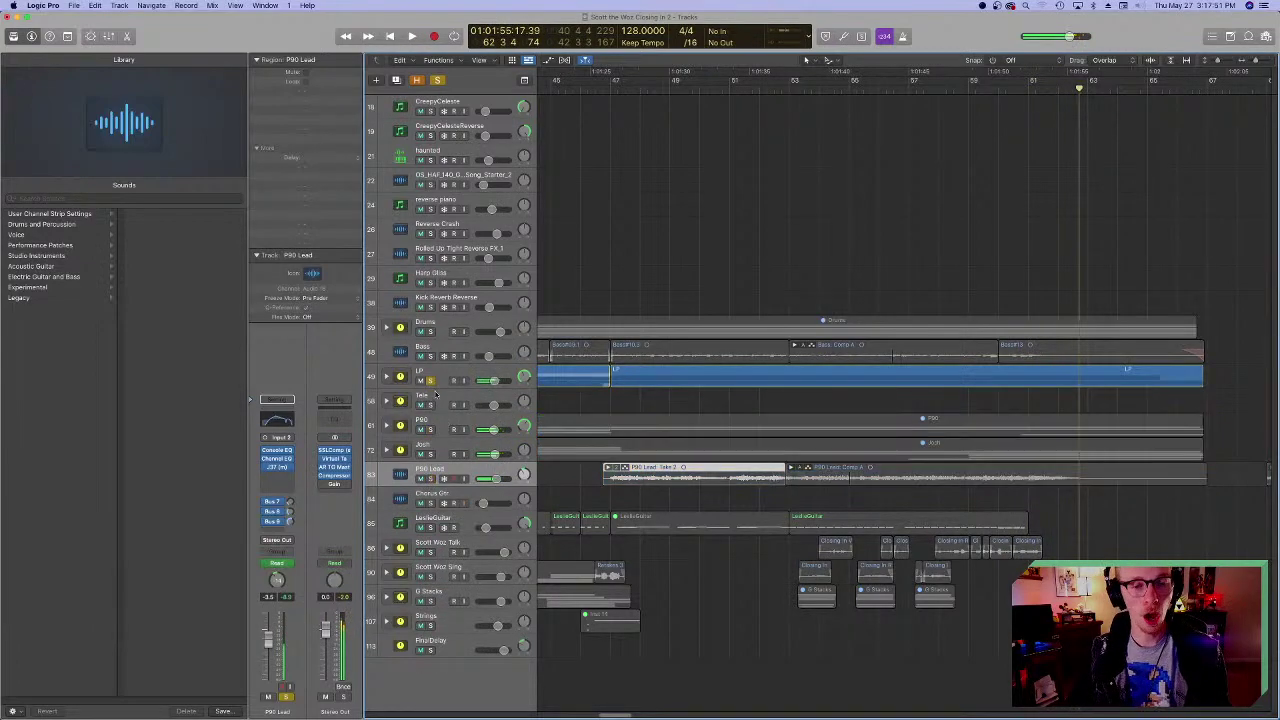
{"action": "left_click", "coordinate": [432, 402], "text": "alt"}
- Expand the P90 stack, place the playhead at bar 60 where the P90 Trem region starts, and save the project
{"action": "left_click", "coordinate": [387, 427]}
{"action": "scroll", "coordinate": [600, 410], "scroll_direction": "down", "scroll_amount": 3}
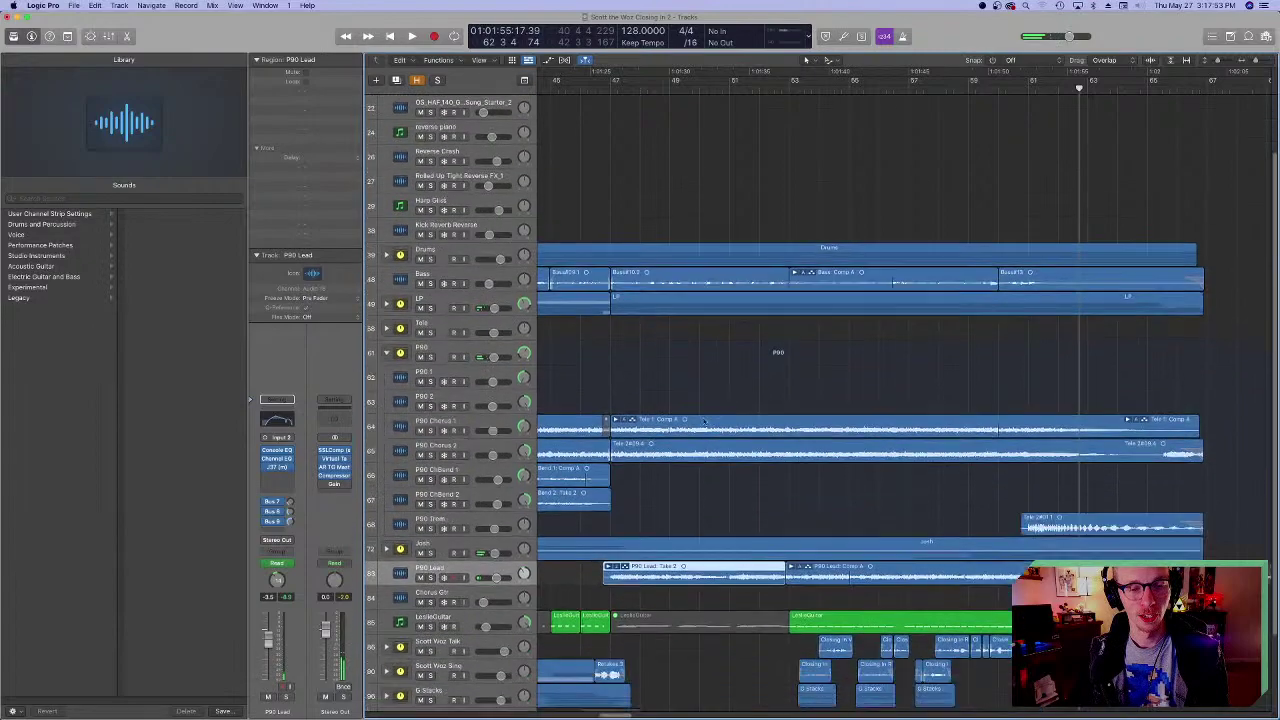
{"action": "scroll", "coordinate": [861, 456], "scroll_direction": "right", "scroll_amount": 5}
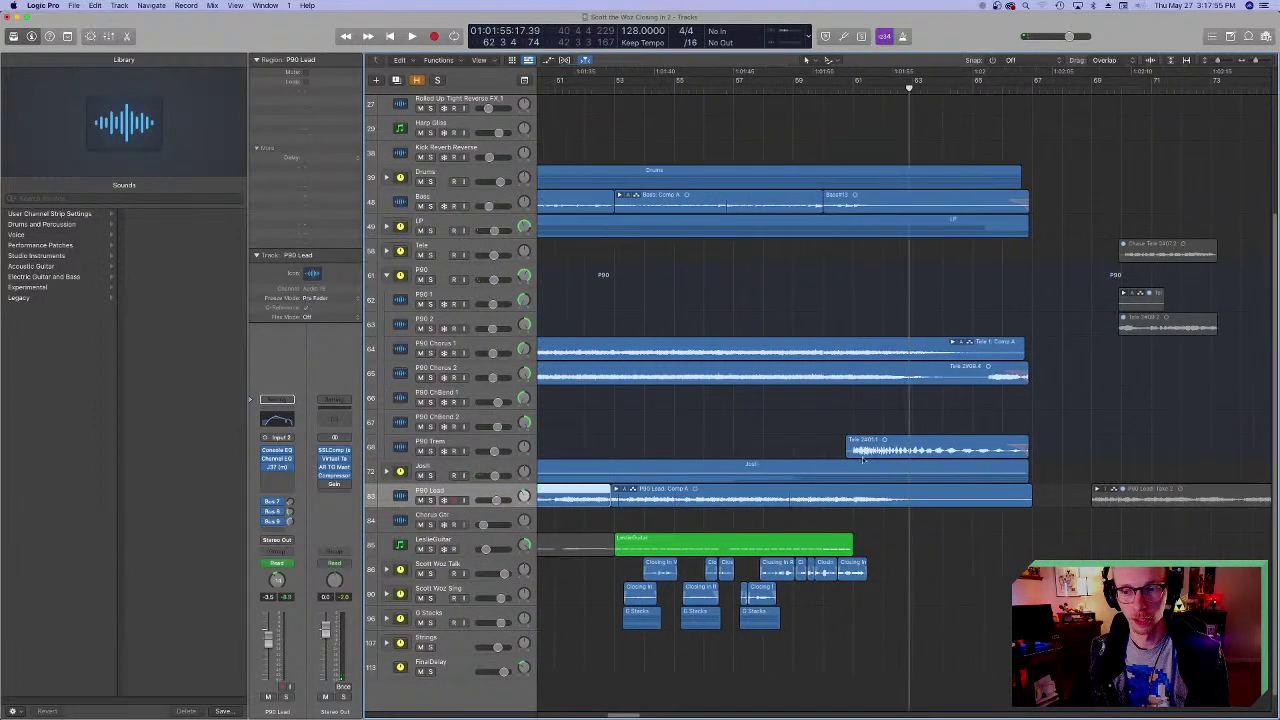
{"action": "left_click", "coordinate": [845, 88]}
{"action": "key", "text": "super+s"}
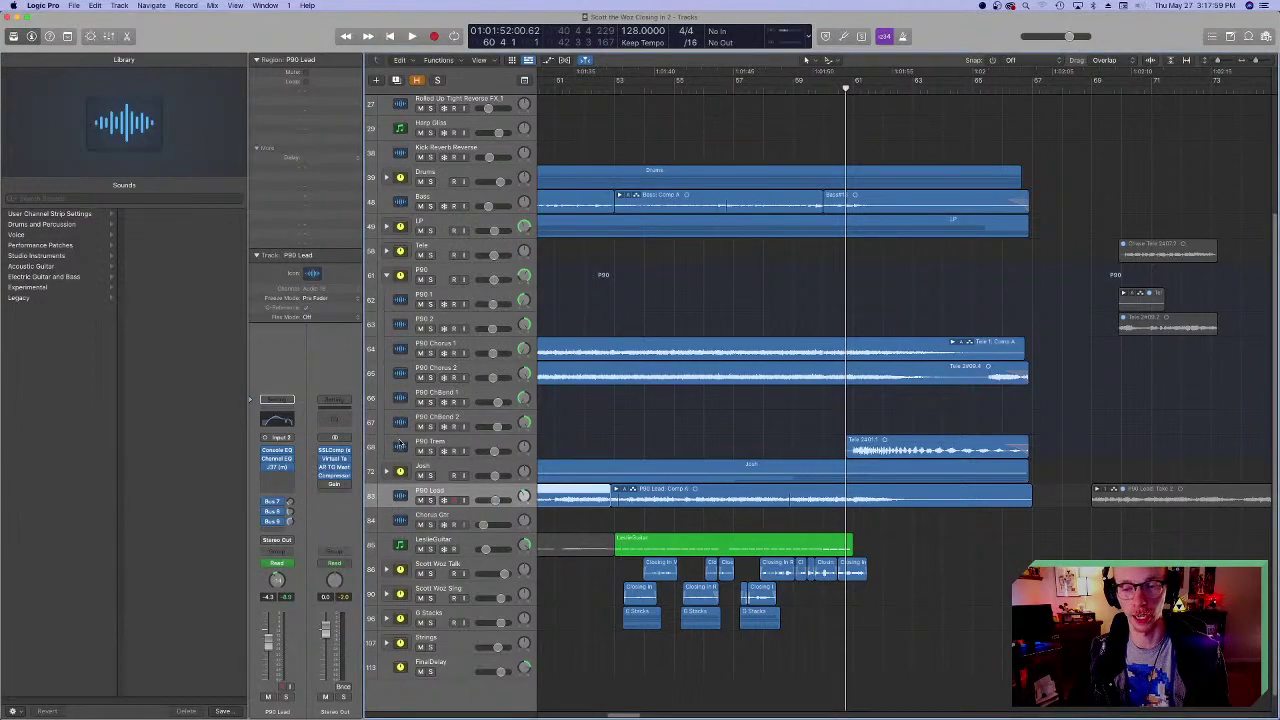
- Select the P90 Trem track and place the playhead at bar 60 beat 3, just ahead of its region
{"action": "left_click", "coordinate": [400, 443]}
{"action": "scroll", "coordinate": [610, 426], "scroll_direction": "right", "scroll_amount": 5}
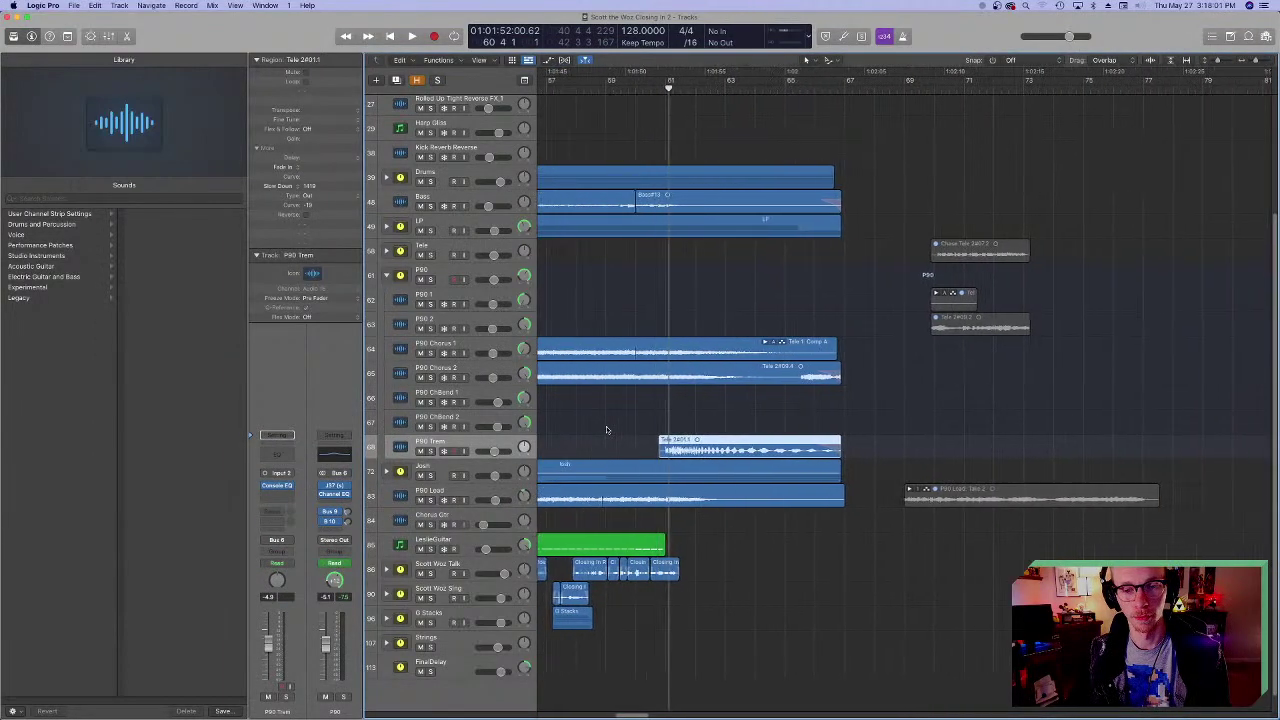
{"action": "left_click", "coordinate": [674, 444]}
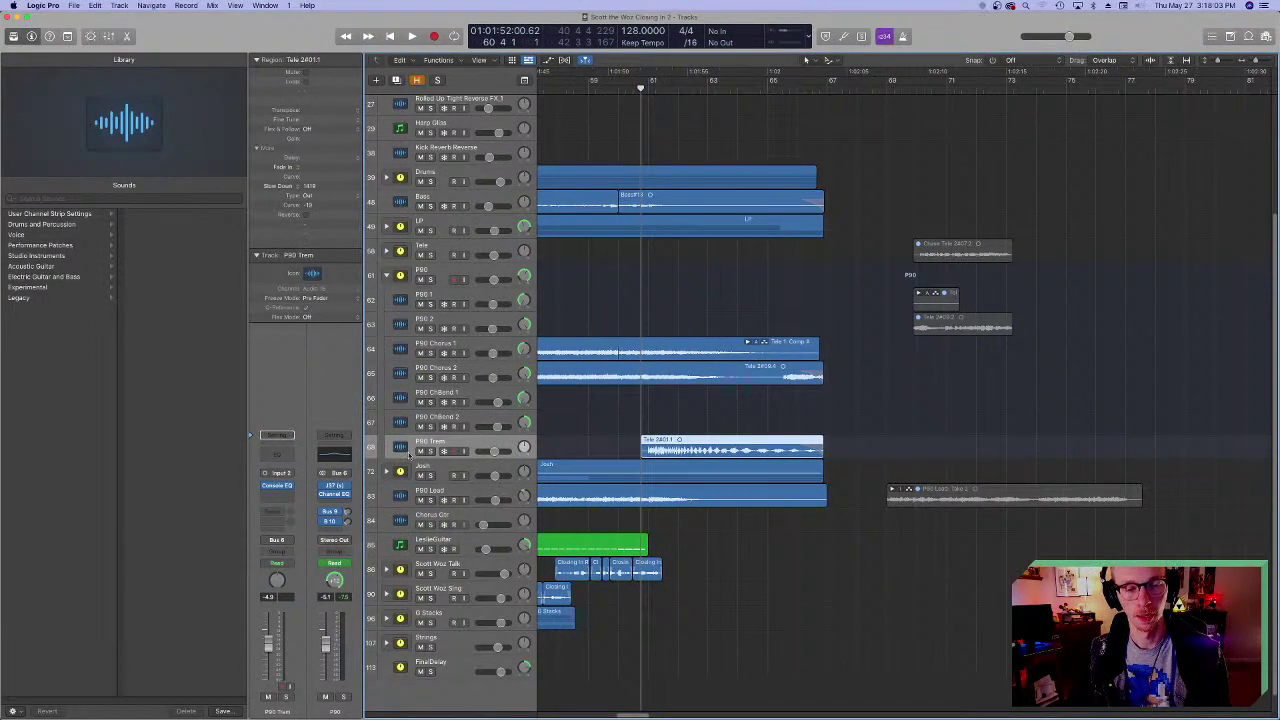
{"action": "left_click_drag", "start_coordinate": [640, 95], "coordinate": [632, 88]}
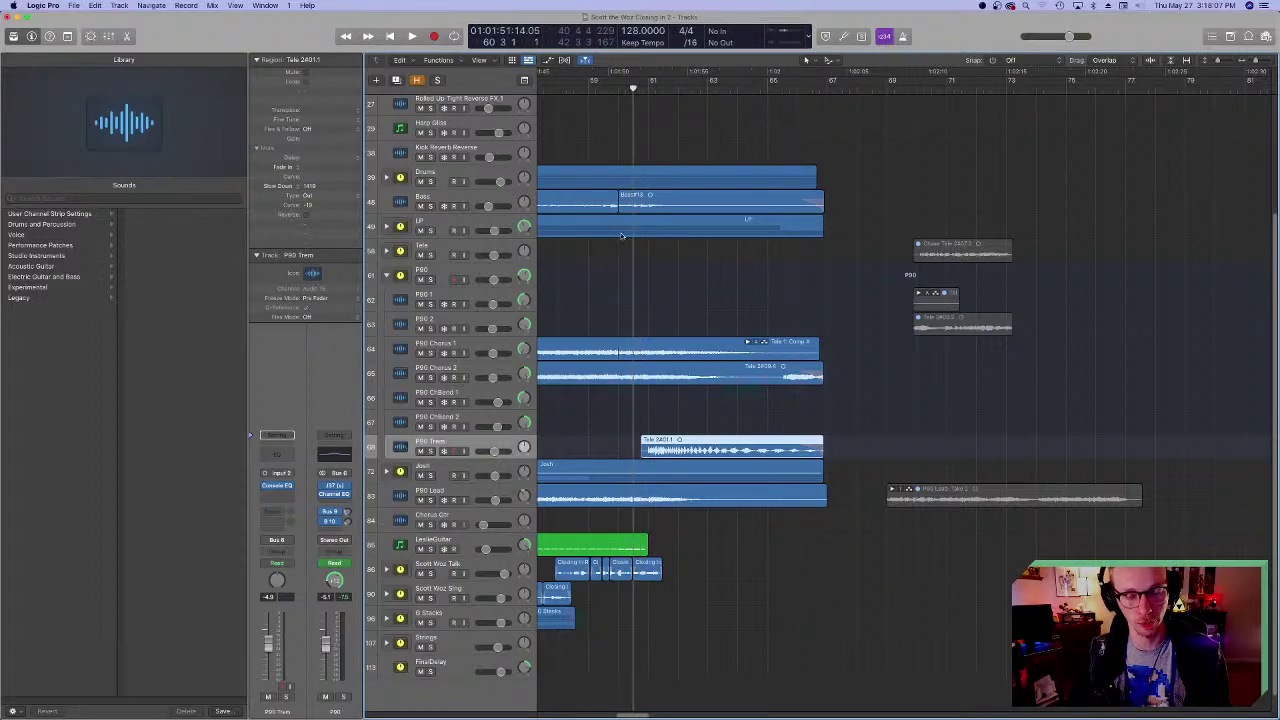
- Clear the region selection on the P90 Trem track while keeping the track selected
{"action": "scroll", "coordinate": [673, 345], "scroll_direction": "left", "scroll_amount": 2}
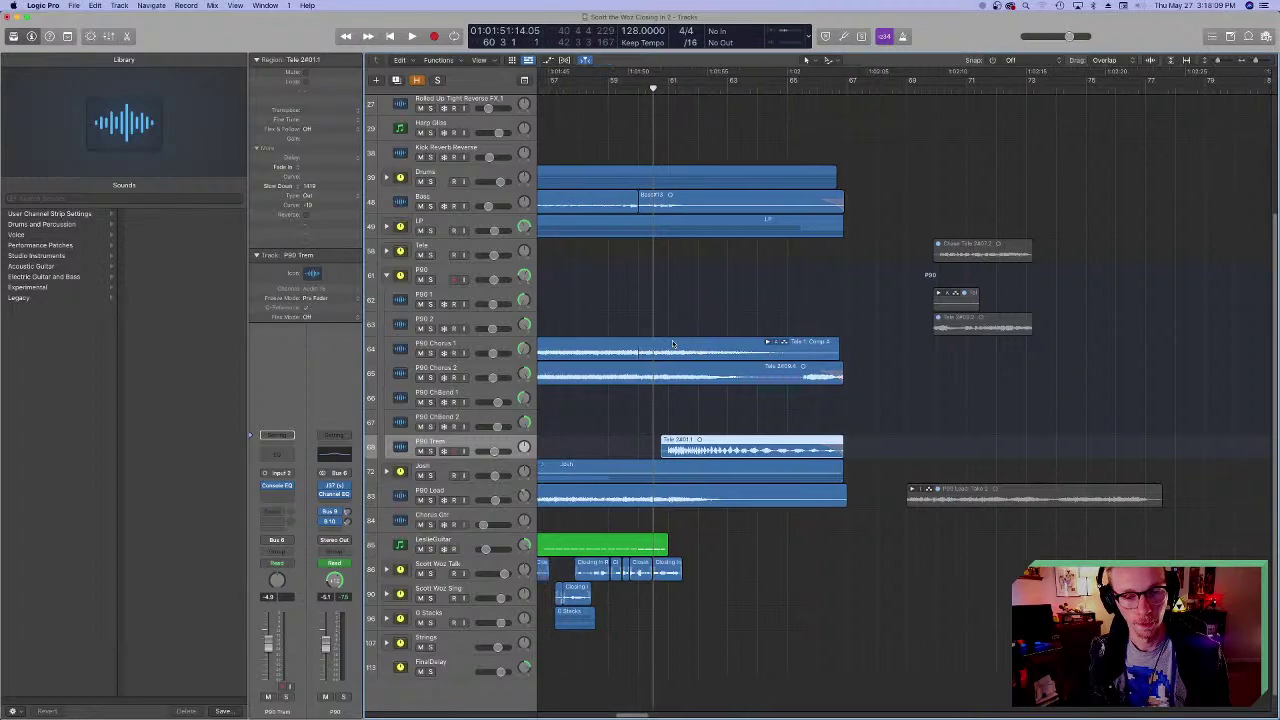
{"action": "scroll", "coordinate": [672, 343], "scroll_direction": "right", "scroll_amount": 3}
{"action": "scroll", "coordinate": [672, 340], "scroll_direction": "right", "scroll_amount": 2}
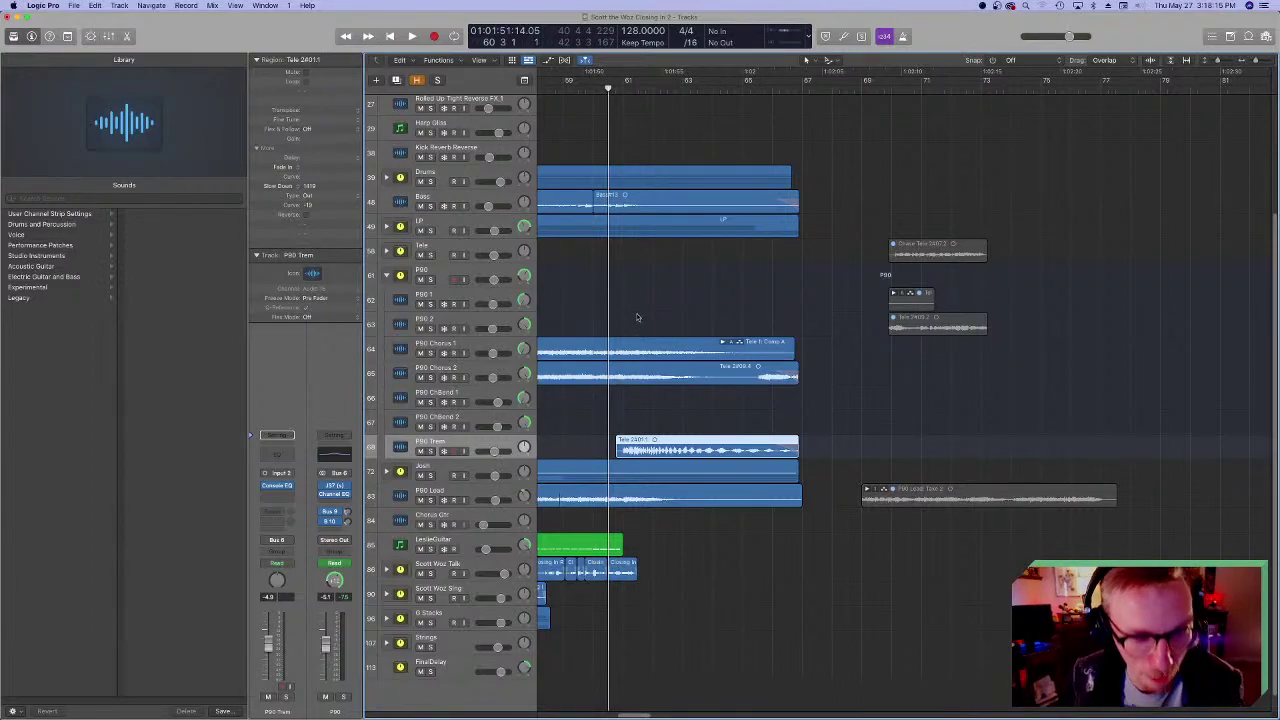
{"action": "scroll", "coordinate": [607, 319], "scroll_direction": "left", "scroll_amount": 3}
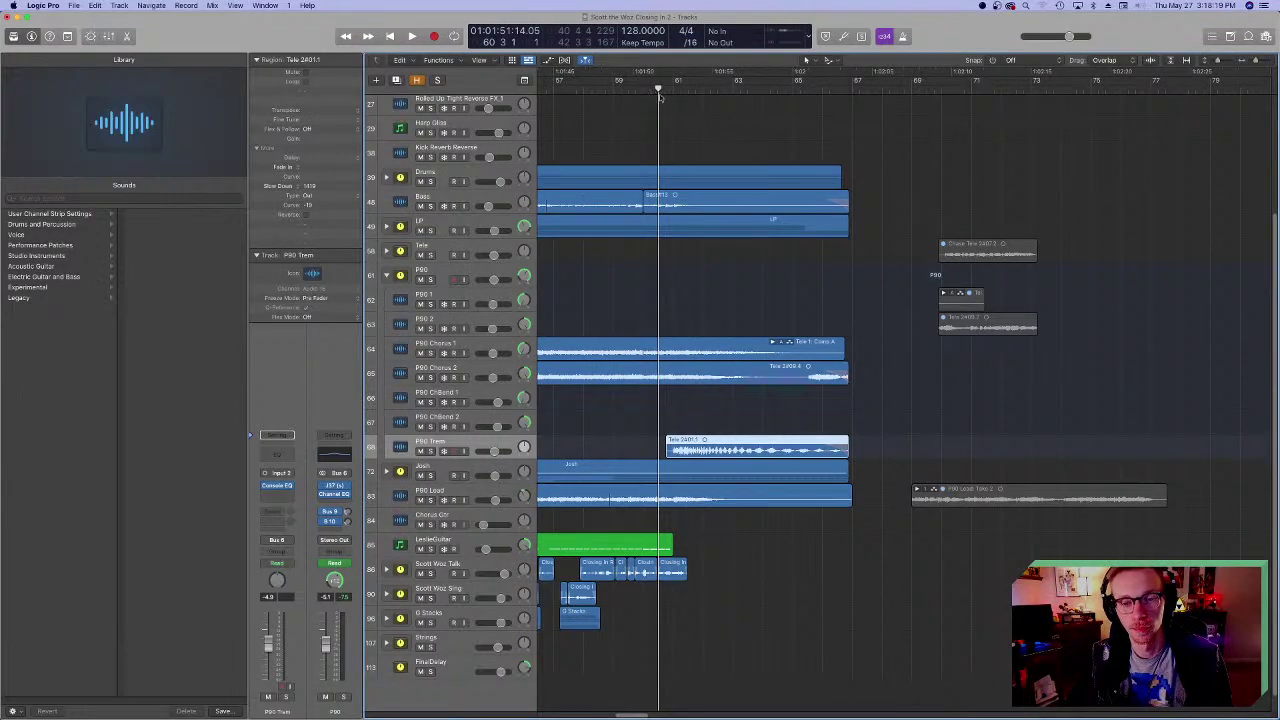
{"action": "left_click", "coordinate": [616, 446]}
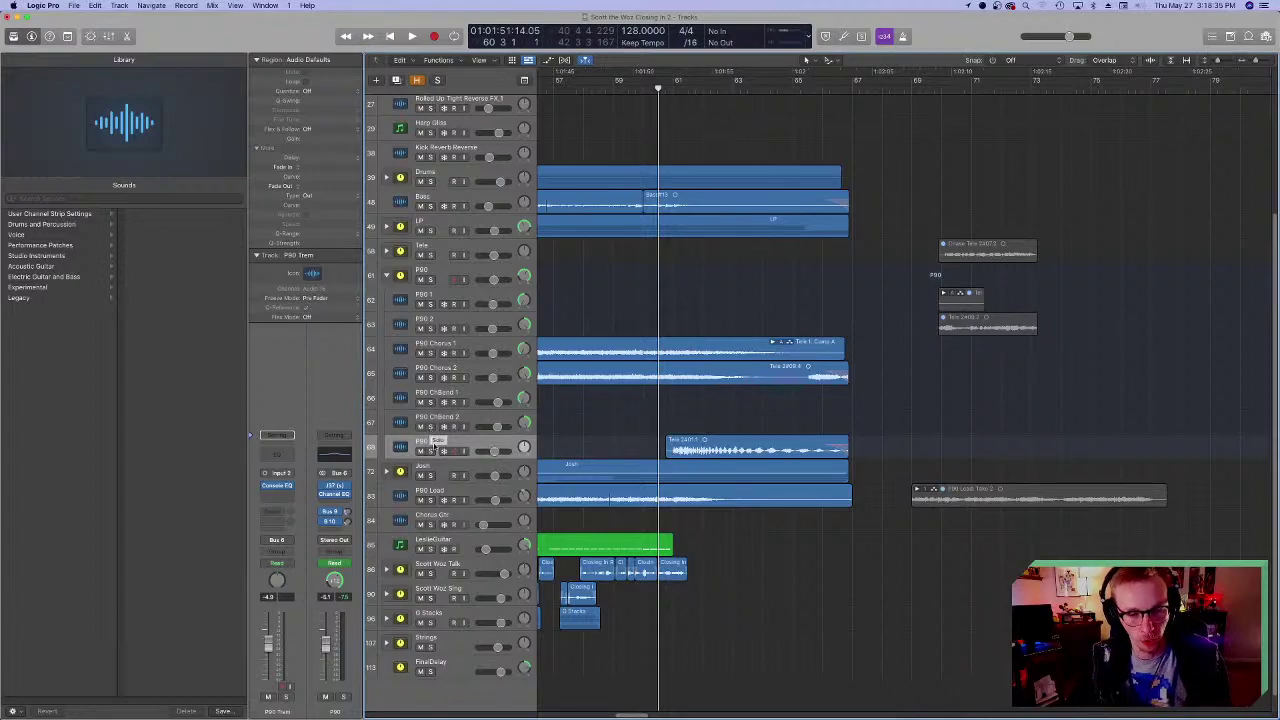
- Set the playhead to bar 61 and examine the arrangement leading into the song's ending
{"action": "left_click", "coordinate": [672, 80]}
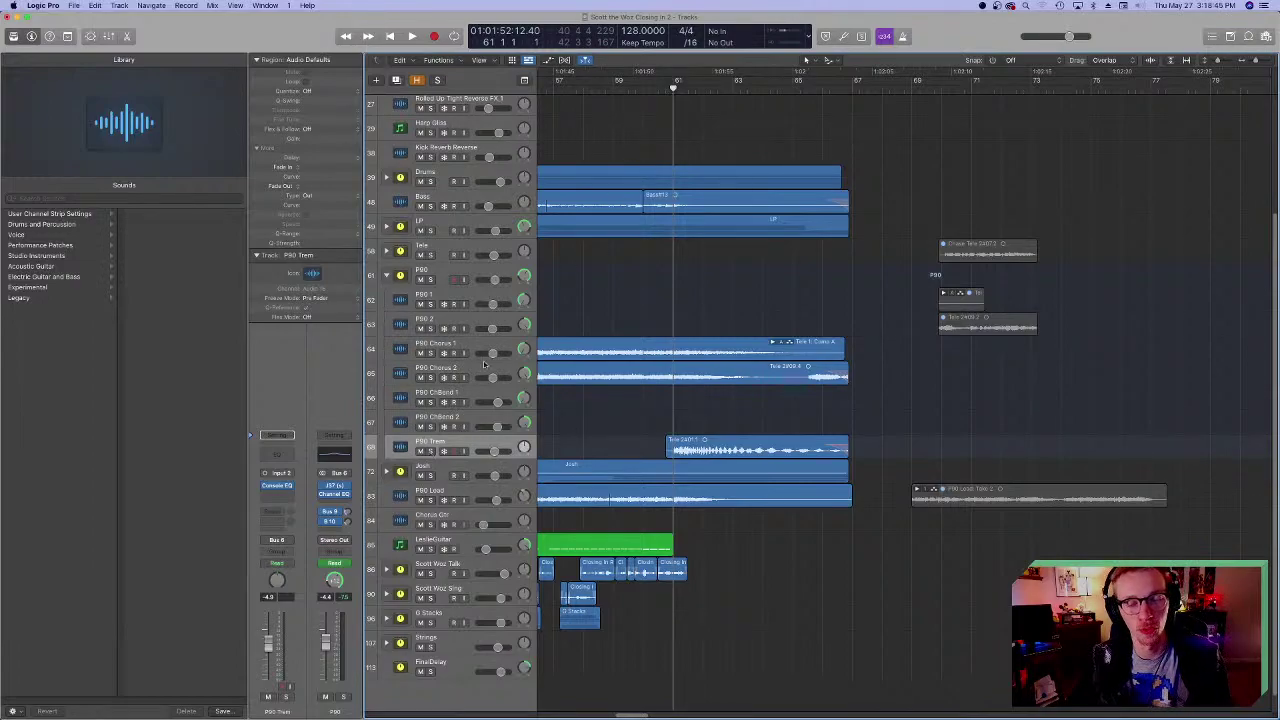
{"action": "scroll", "coordinate": [735, 316], "scroll_direction": "left", "scroll_amount": 5}
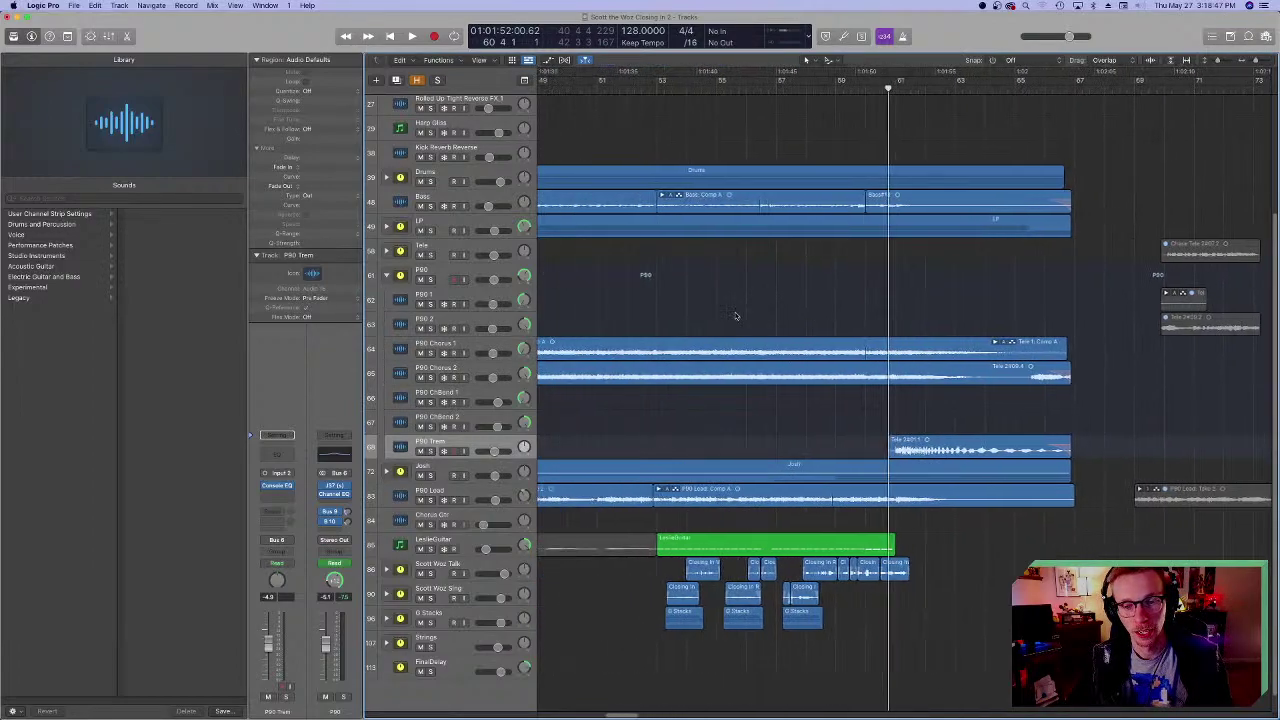
{"action": "scroll", "coordinate": [735, 316], "scroll_direction": "left", "scroll_amount": 20}
{"action": "scroll", "coordinate": [733, 325], "scroll_direction": "right", "scroll_amount": 20}
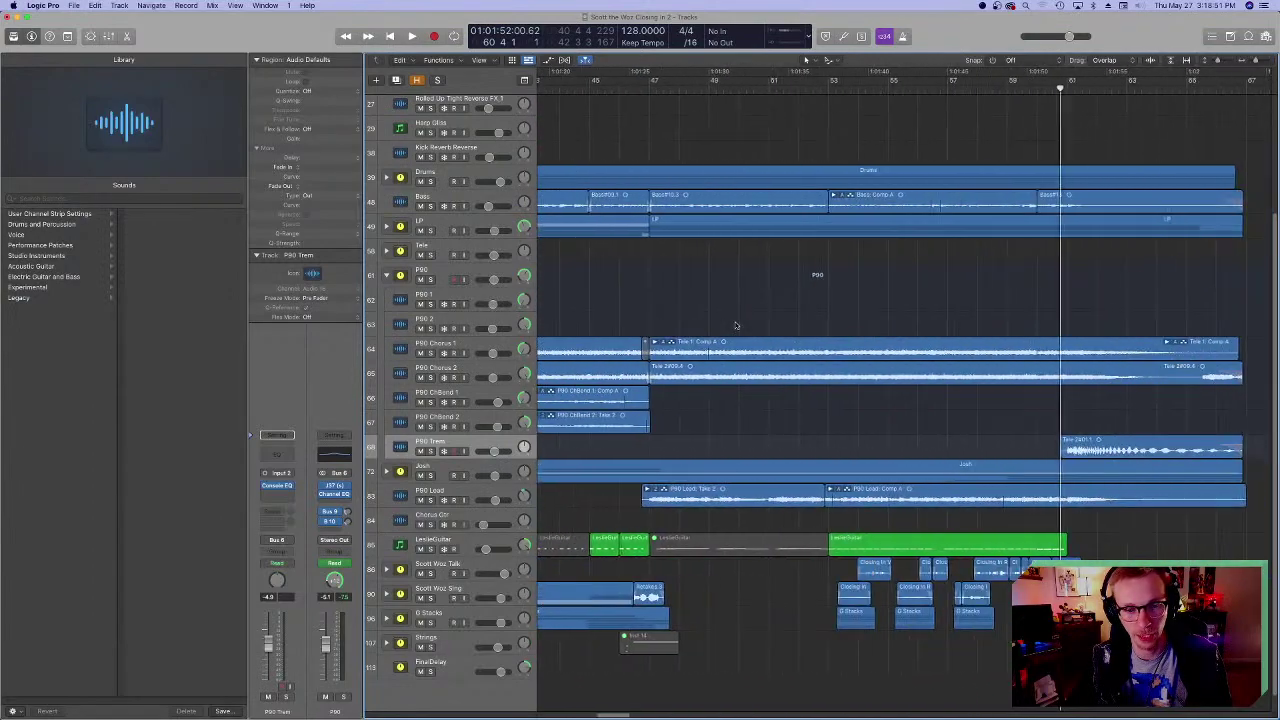
{"action": "scroll", "coordinate": [735, 316], "scroll_direction": "right", "scroll_amount": 8}
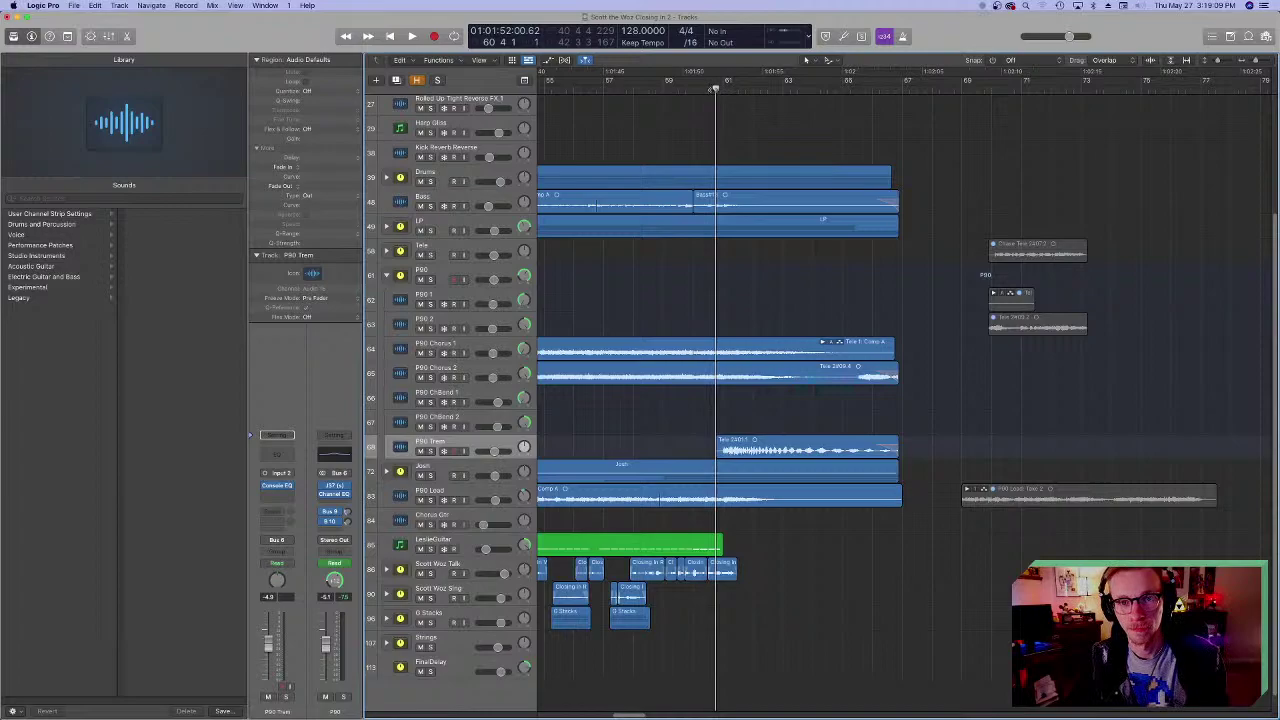
- Solo the P90 Trem track and play its region from around bar 60 beat 3
{"action": "left_click", "coordinate": [430, 451]}
{"action": "key", "text": "space"}
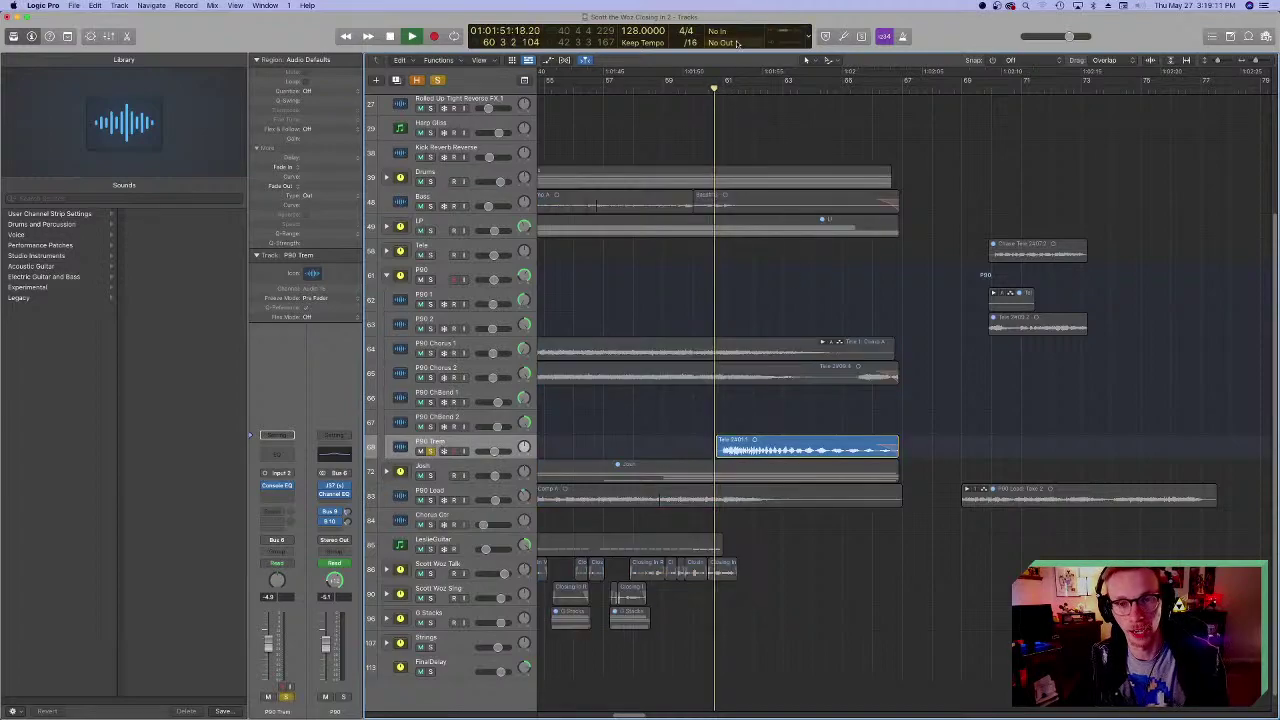
{"action": "key", "text": "space"}
{"action": "left_click", "coordinate": [709, 88]}
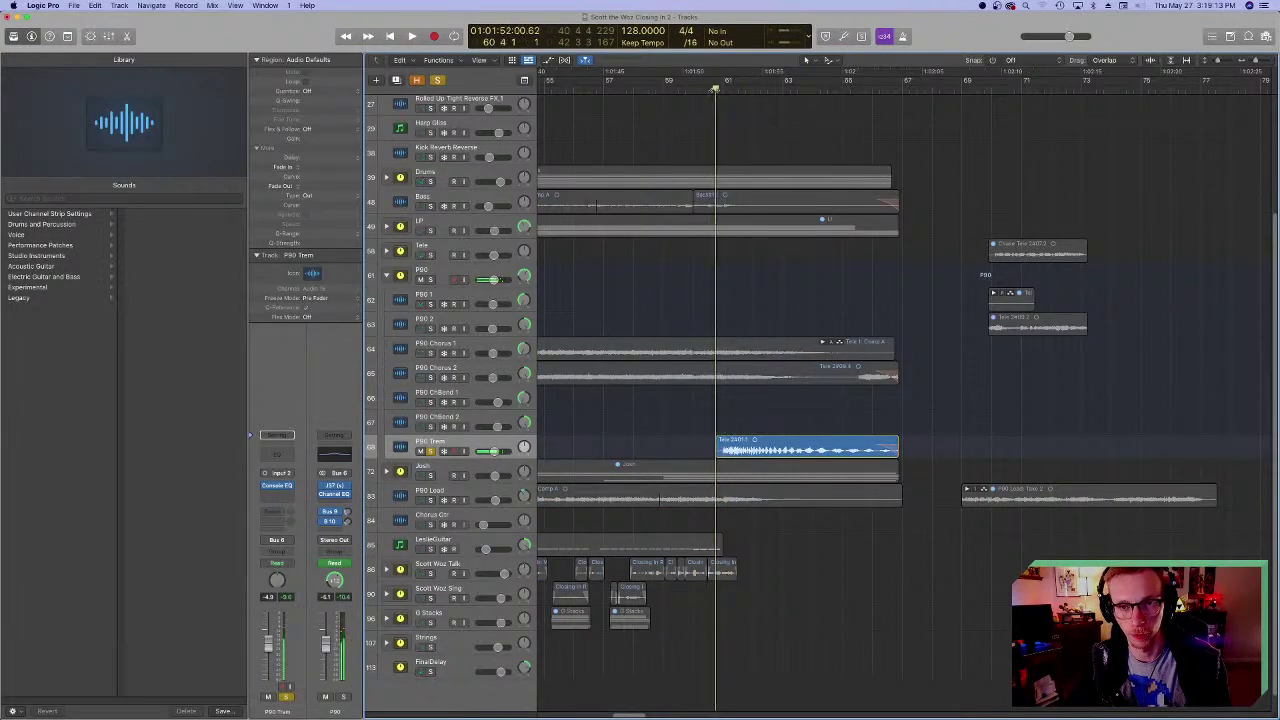
{"action": "key", "text": "space"}
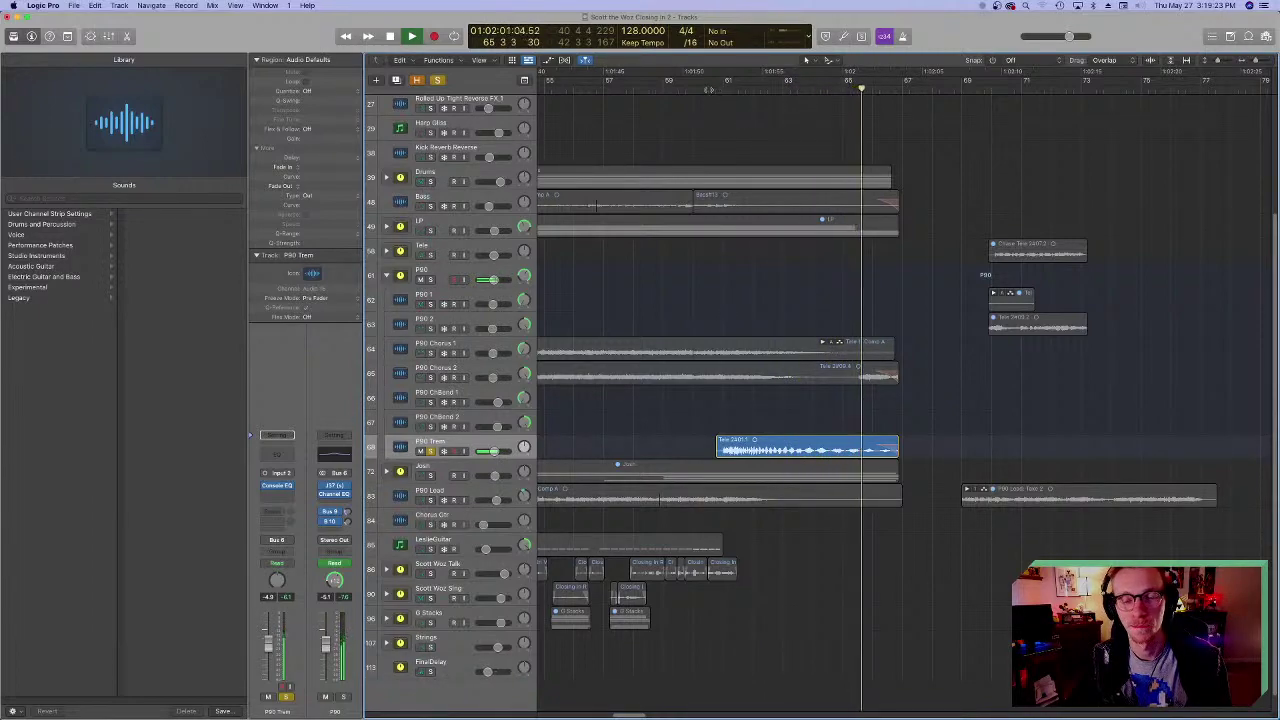
{"action": "key", "text": "space"}
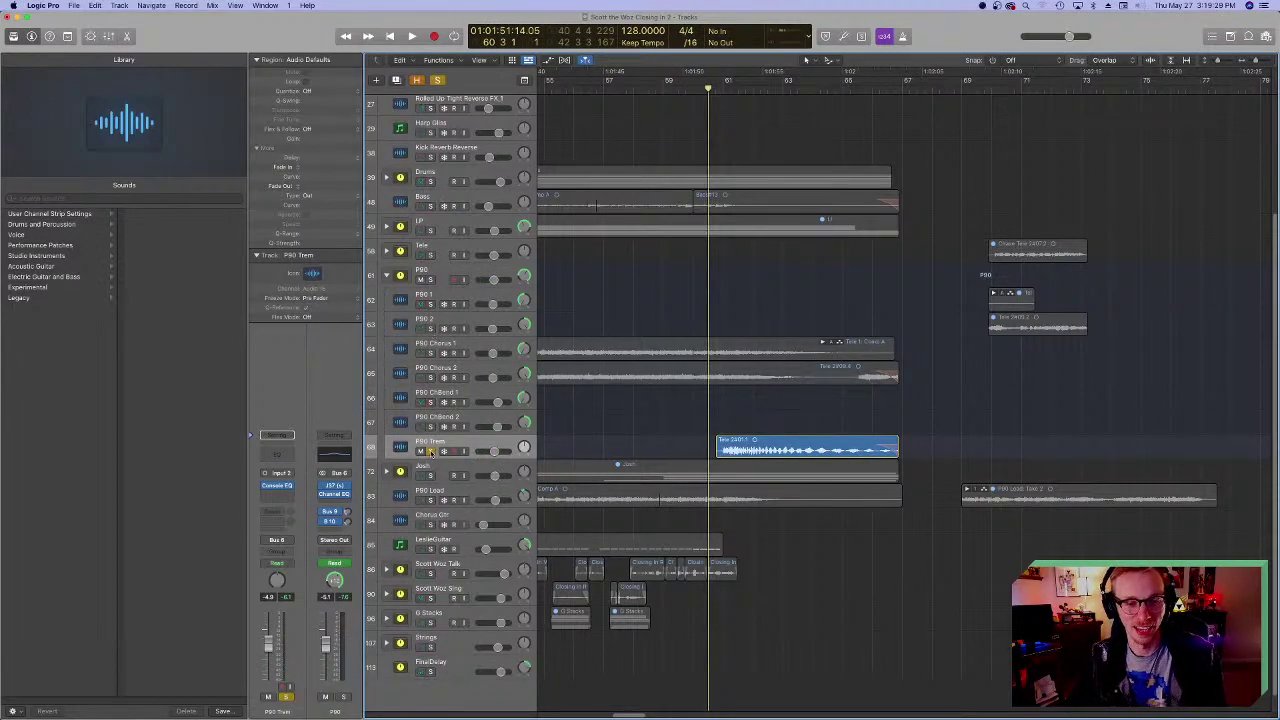
- Unsolo the P90 Trem track and collapse the P90 track stack
{"action": "left_click", "coordinate": [386, 276]}
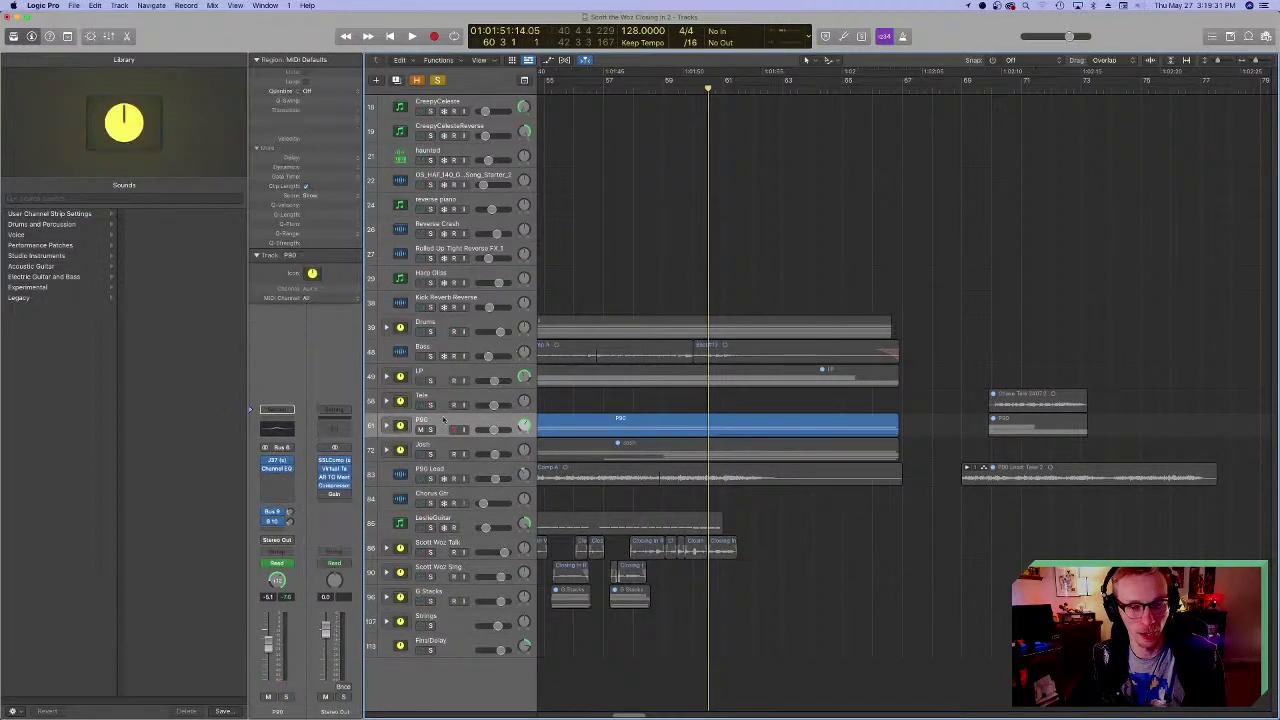
{"action": "left_click", "coordinate": [387, 425]}
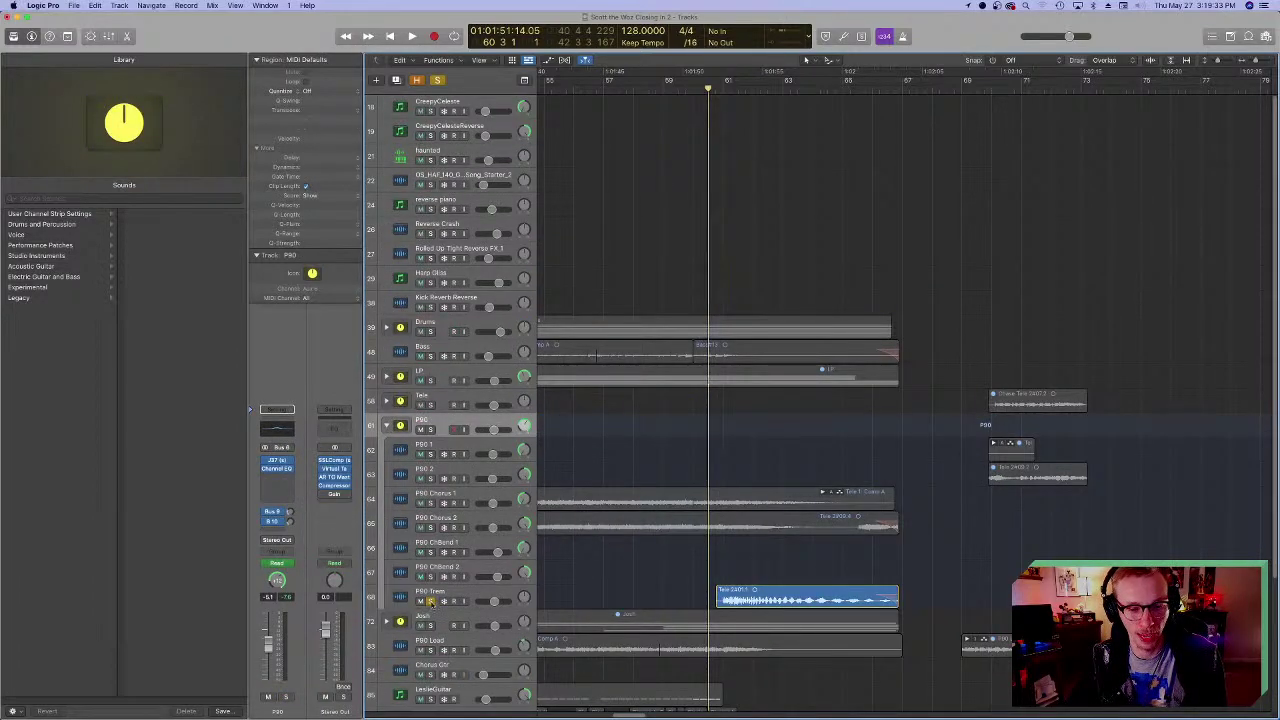
{"action": "left_click", "coordinate": [387, 425]}
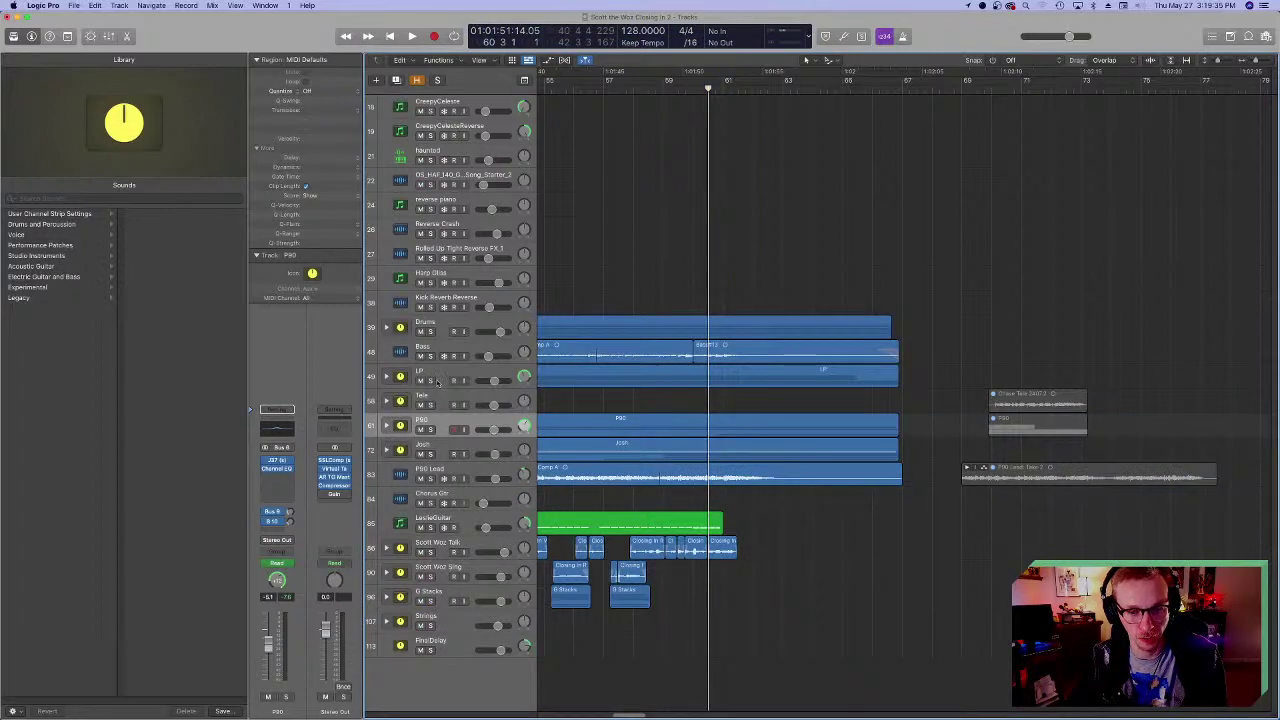
- Audition the LP, Tele, P90 and Josh guitar stacks soloed together around the ending, and clear the solos
{"action": "left_click", "coordinate": [431, 380]}
{"action": "left_click", "coordinate": [431, 453]}
{"action": "key", "text": "space"}
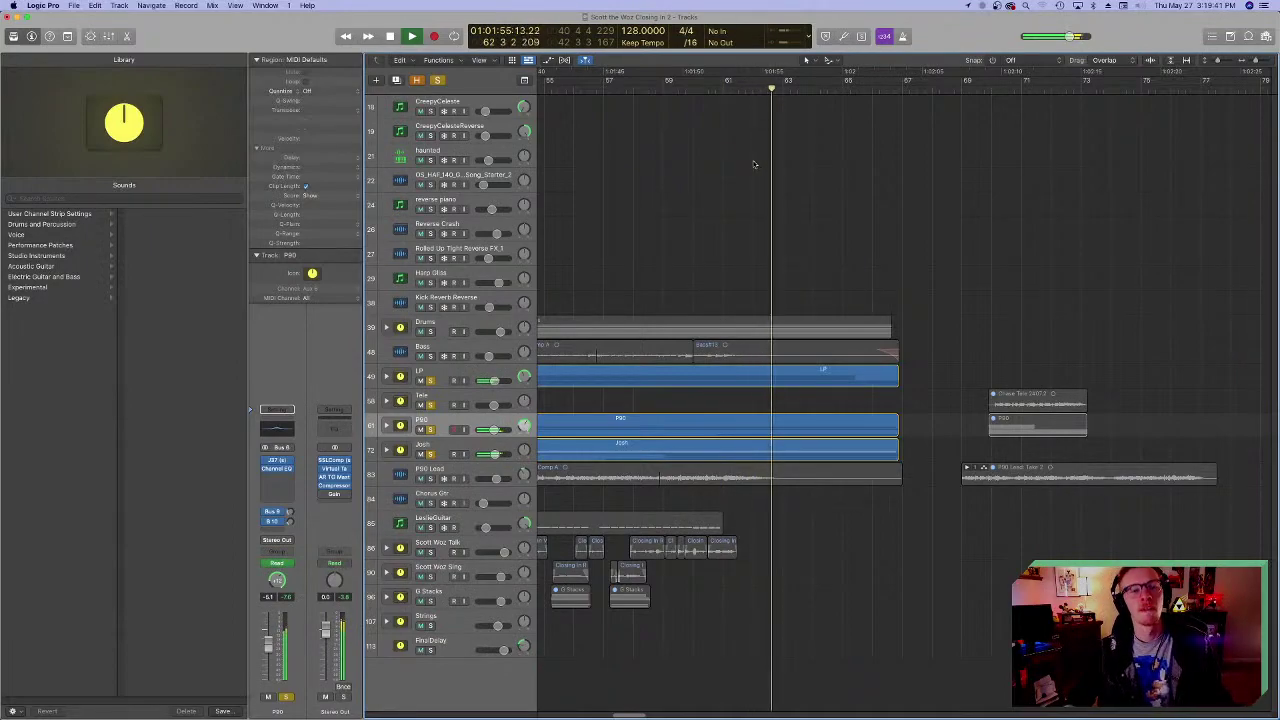
{"action": "key", "text": "space"}
{"action": "left_click", "coordinate": [693, 92]}
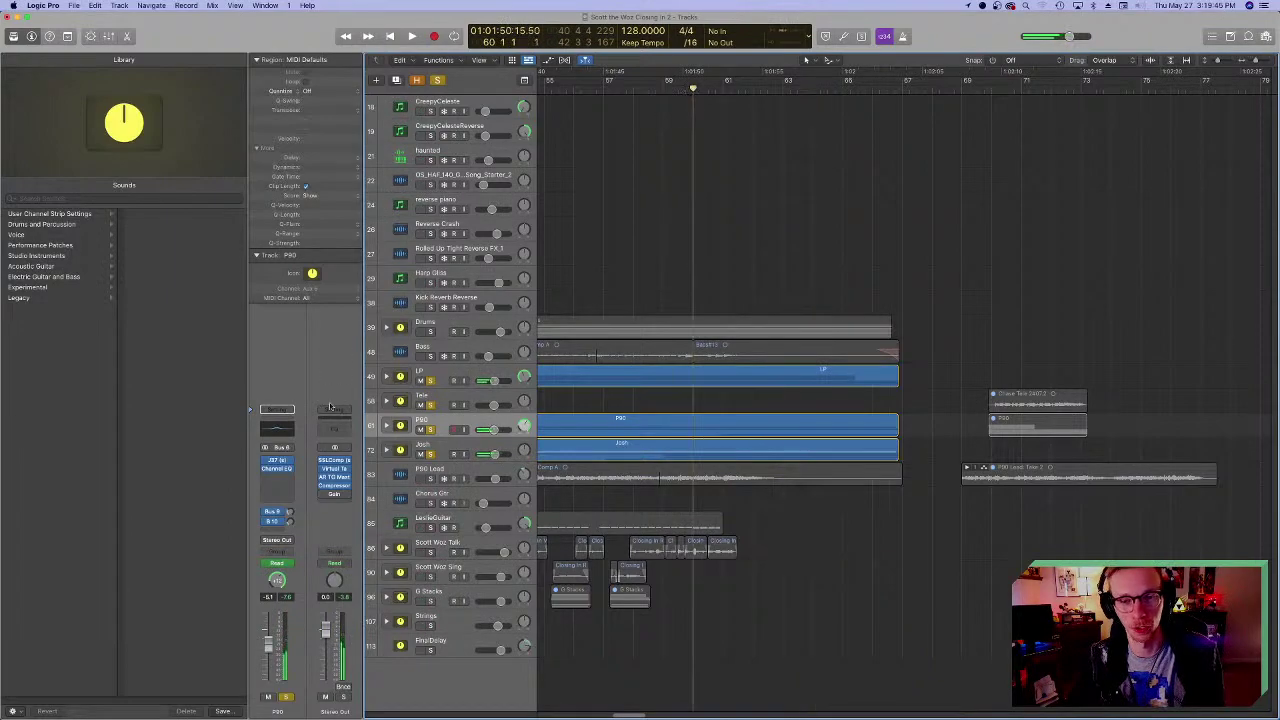
{"action": "key", "text": "super+a"}
{"action": "key", "text": "super+s"}
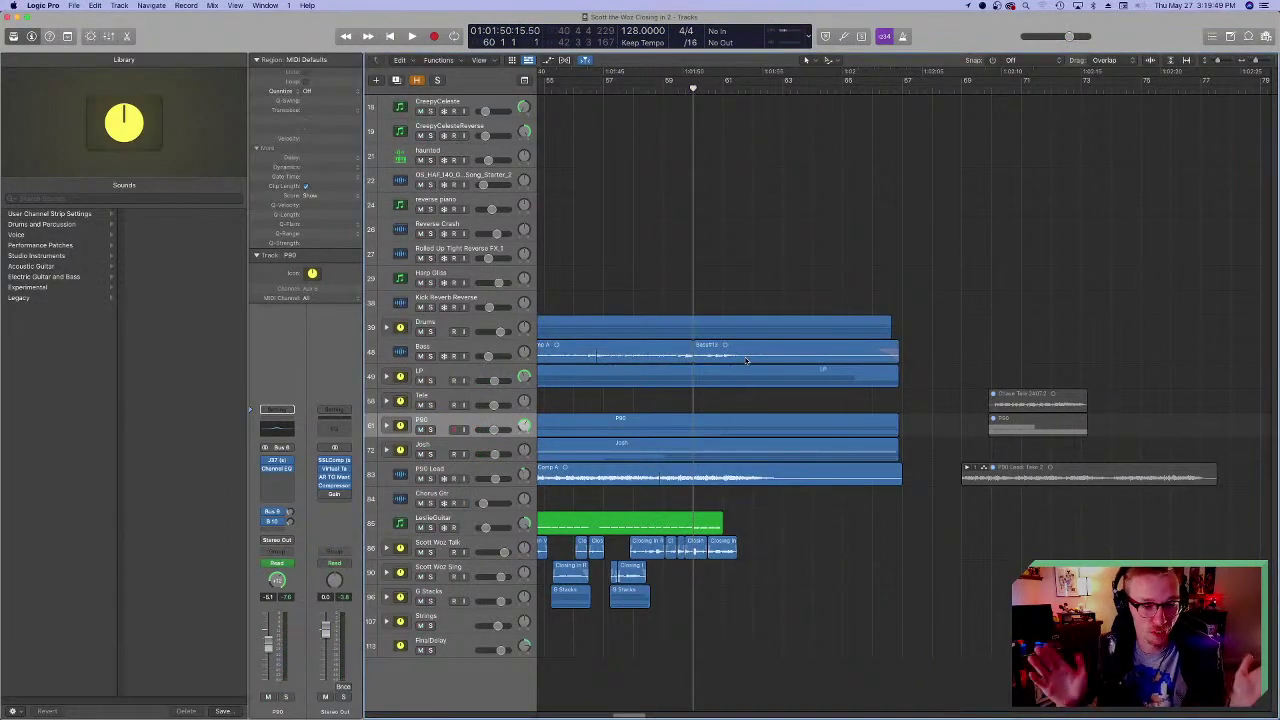
- Select the P90 Lead Take 2 region, set the playhead to bar 46 beat 3 just before it, and clear the region selection
{"action": "left_click", "coordinate": [410, 474]}
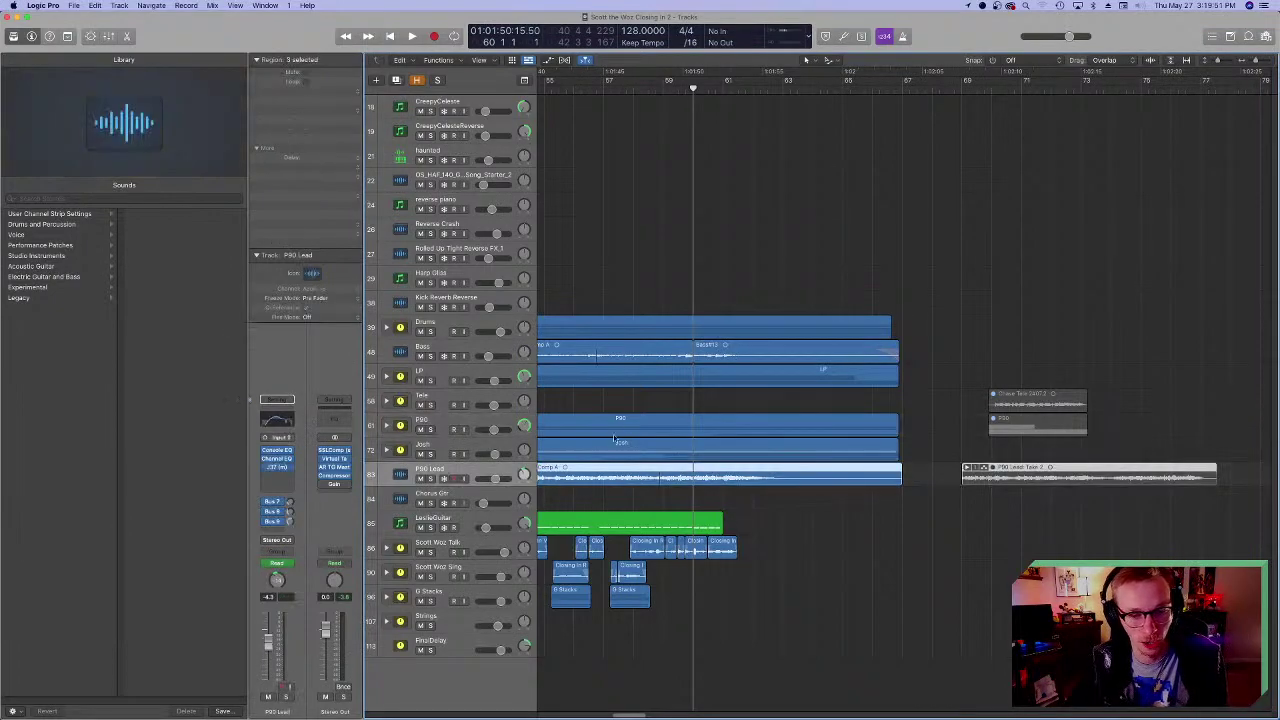
{"action": "scroll", "coordinate": [740, 516], "scroll_direction": "left", "scroll_amount": 10}
{"action": "scroll", "coordinate": [740, 516], "scroll_direction": "right", "scroll_amount": 3}
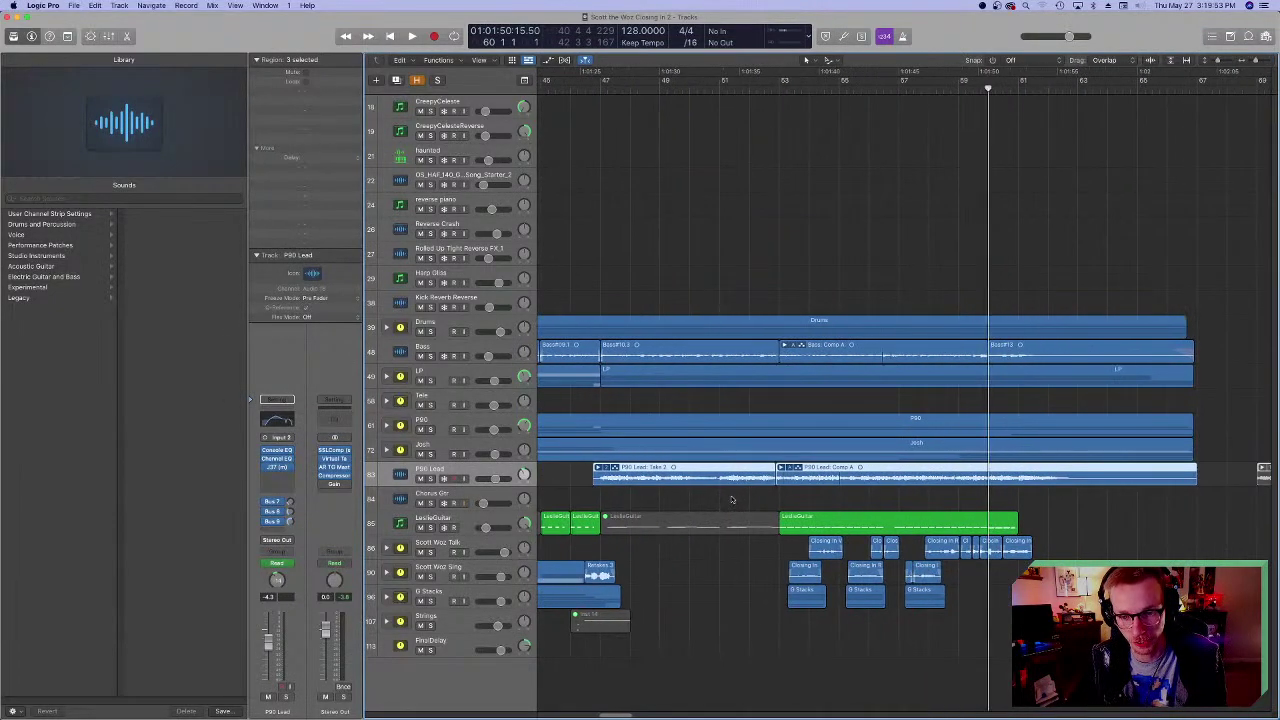
{"action": "left_click", "coordinate": [690, 474]}
{"action": "left_click", "coordinate": [582, 84]}
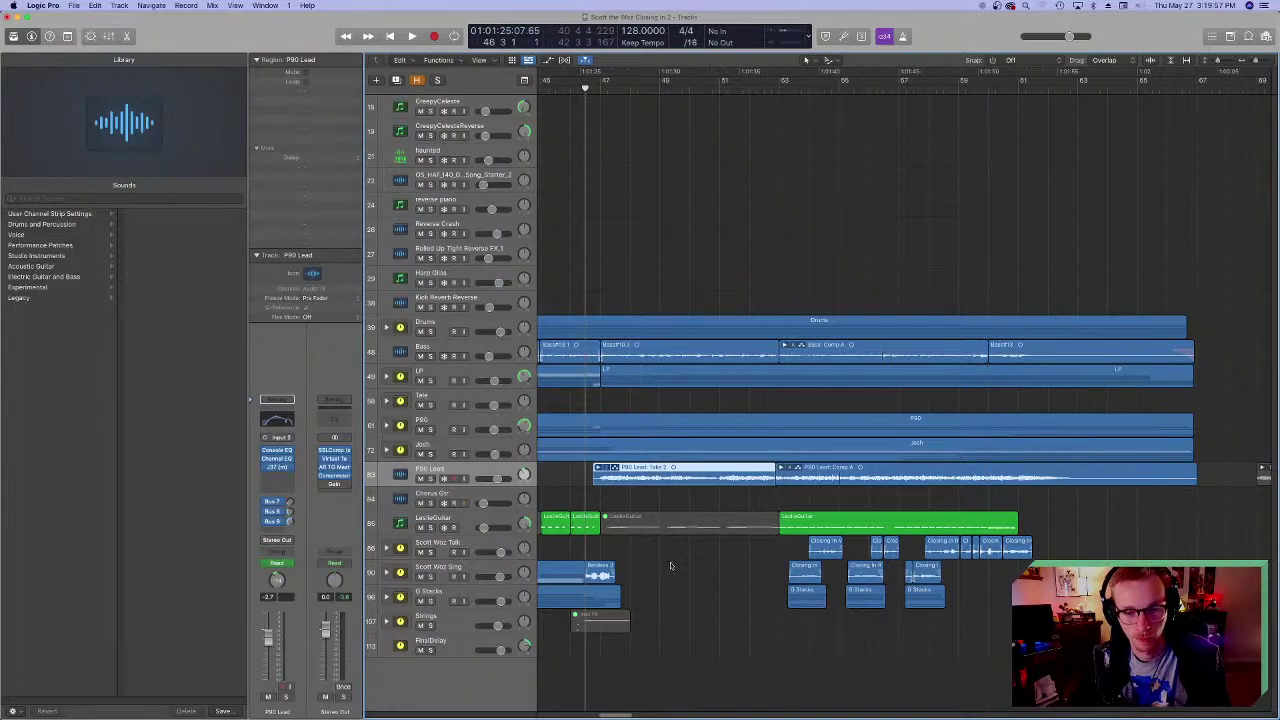
{"action": "left_click", "coordinate": [689, 585]}
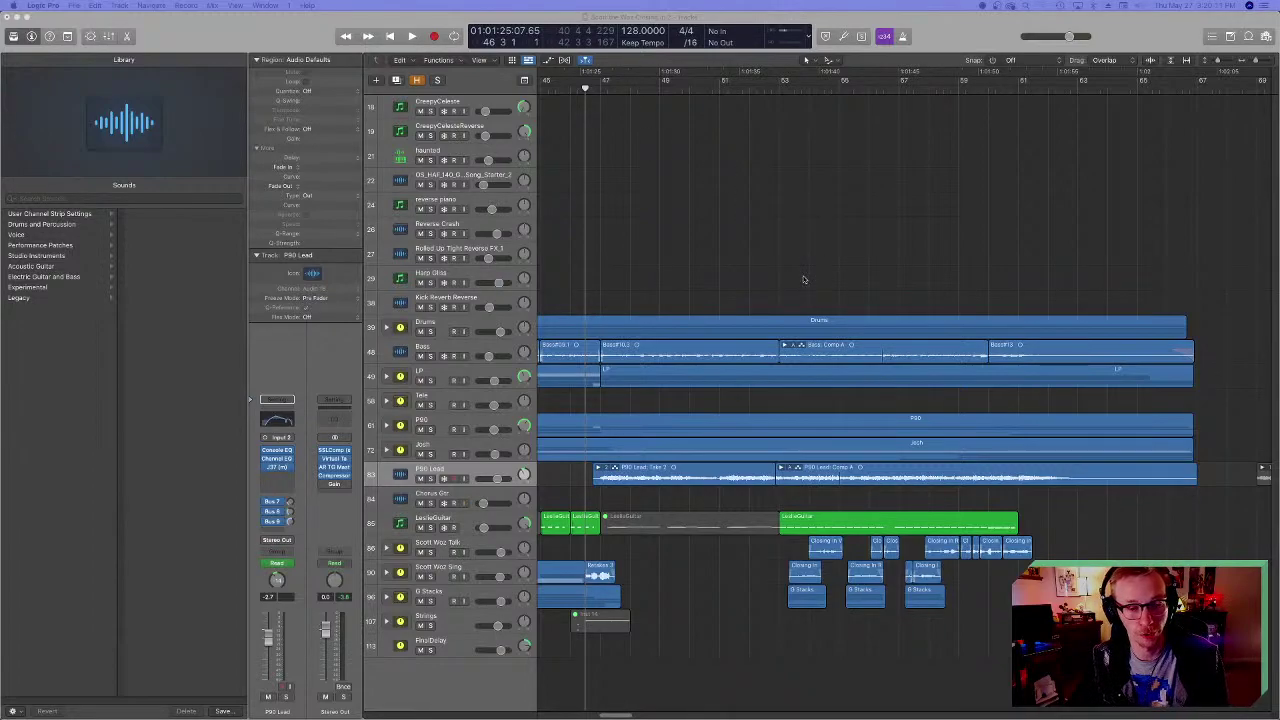
- Go back to the song's opening and set the playhead to bar 6 beat 3
{"action": "scroll", "coordinate": [805, 280], "scroll_direction": "left", "scroll_amount": 5}
{"action": "scroll", "coordinate": [805, 280], "scroll_direction": "left", "scroll_amount": 10}
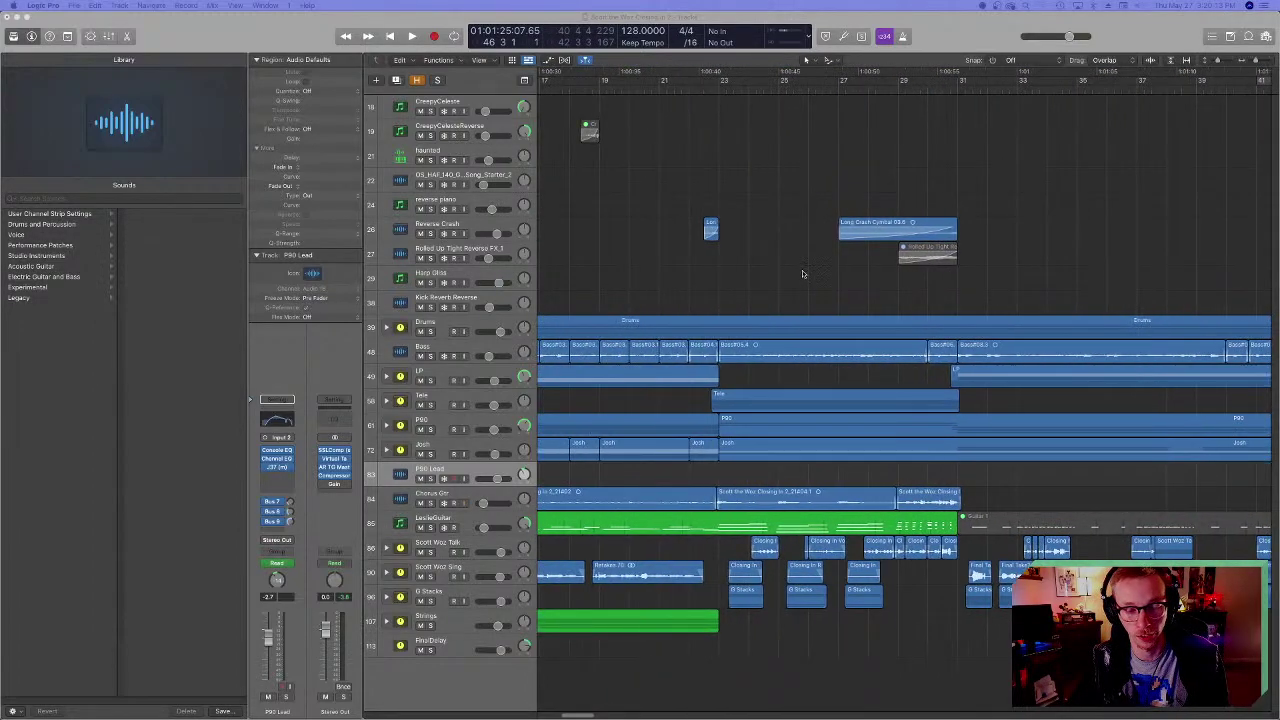
{"action": "scroll", "coordinate": [801, 274], "scroll_direction": "left", "scroll_amount": 6}
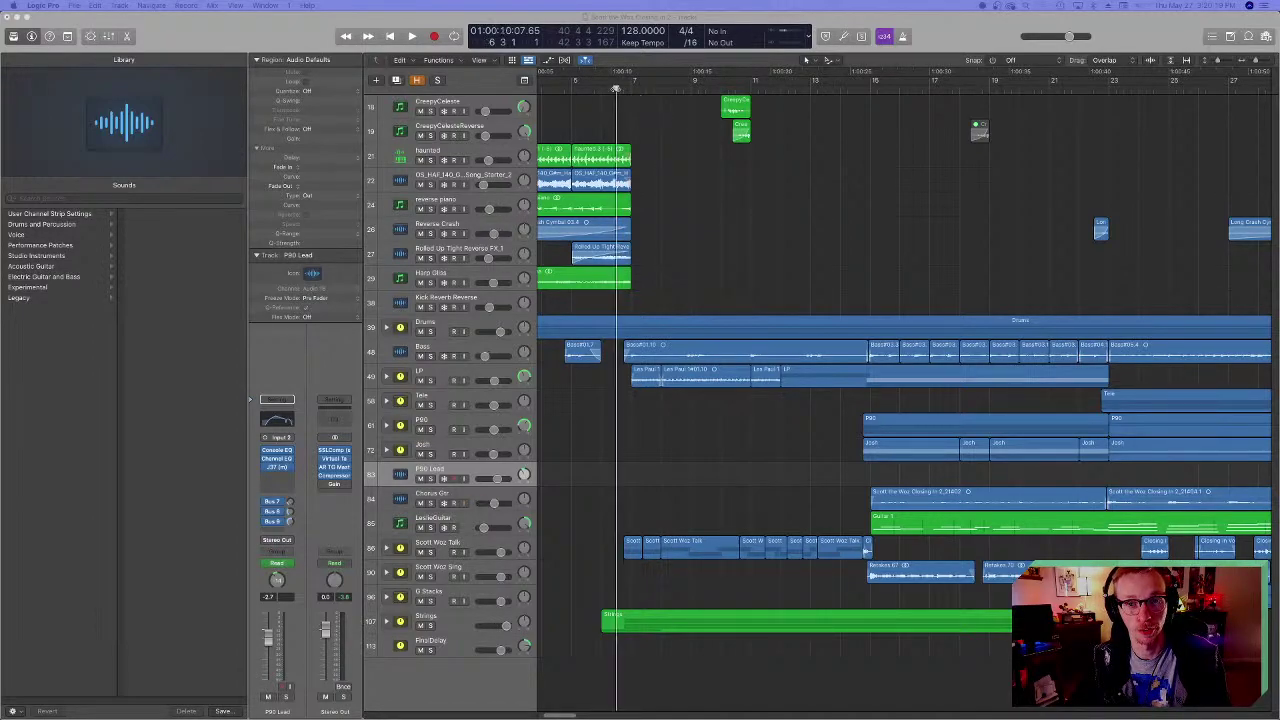
{"action": "left_click", "coordinate": [615, 90]}
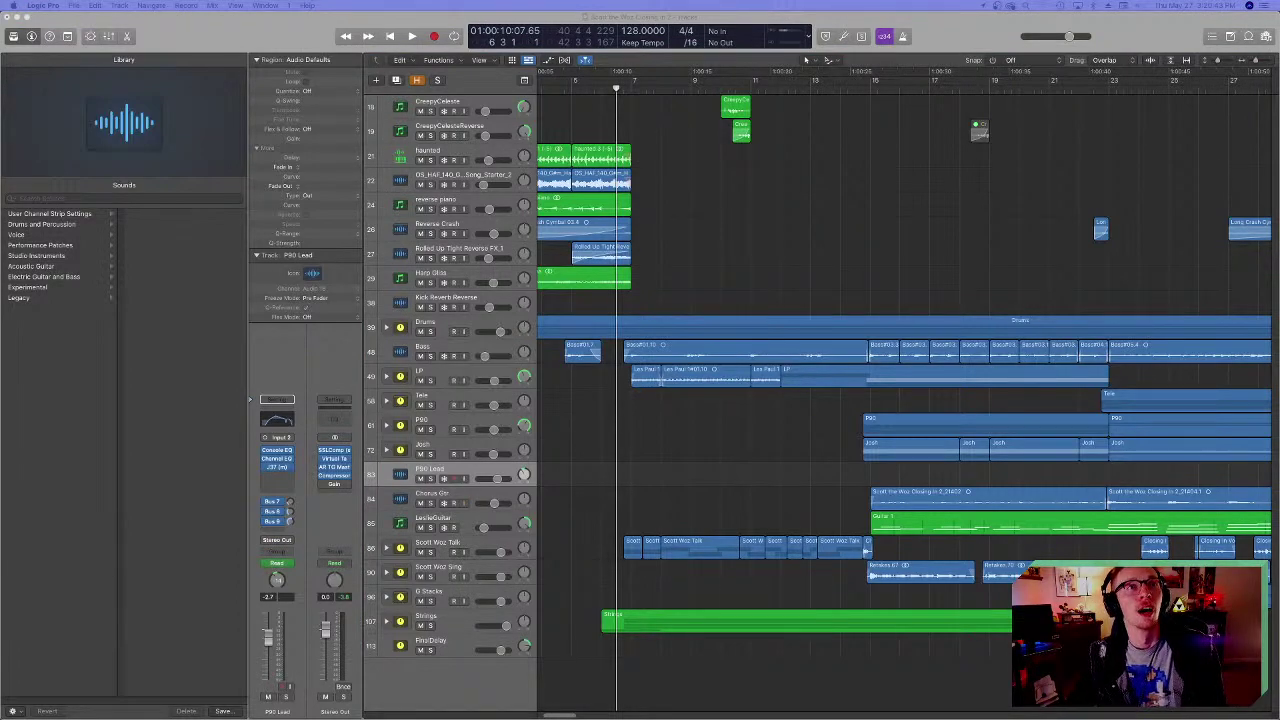
{"action": "left_click", "coordinate": [752, 447]}
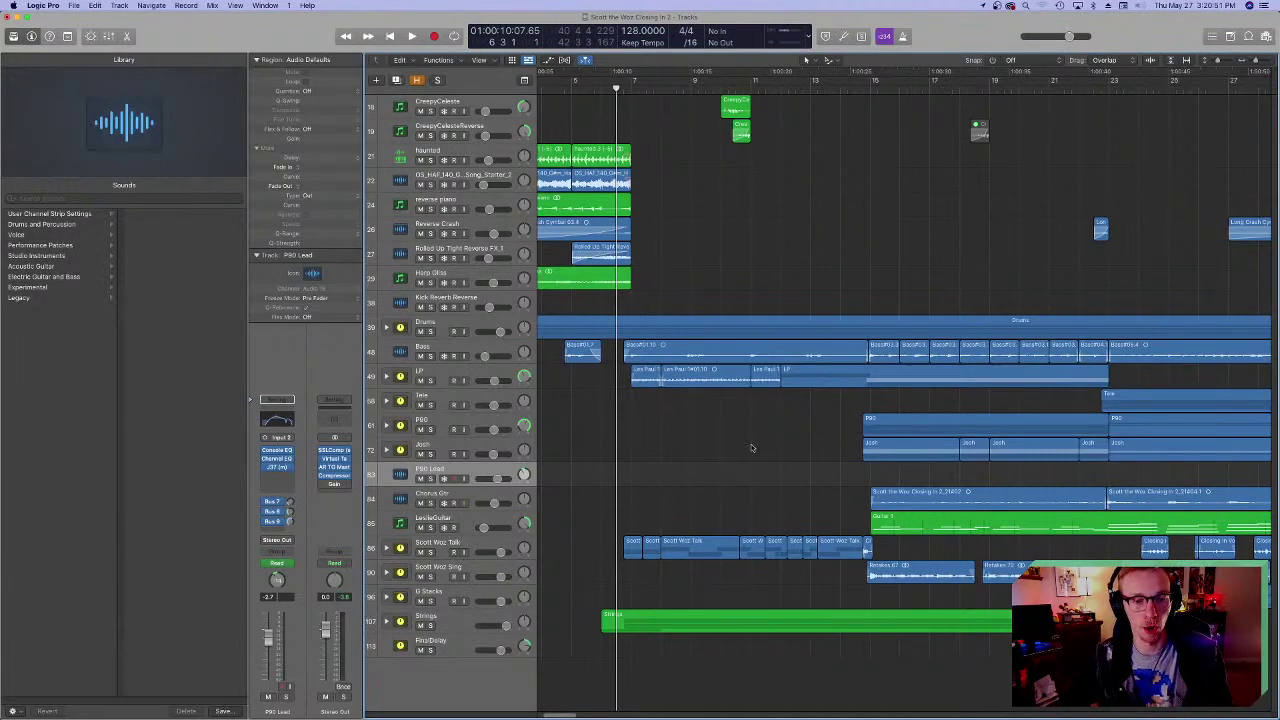
- Look over the opening section's regions and set the playhead to bar 6 beat 4
{"action": "scroll", "coordinate": [885, 421], "scroll_direction": "right", "scroll_amount": 5}
{"action": "scroll", "coordinate": [658, 382], "scroll_direction": "left", "scroll_amount": 8}
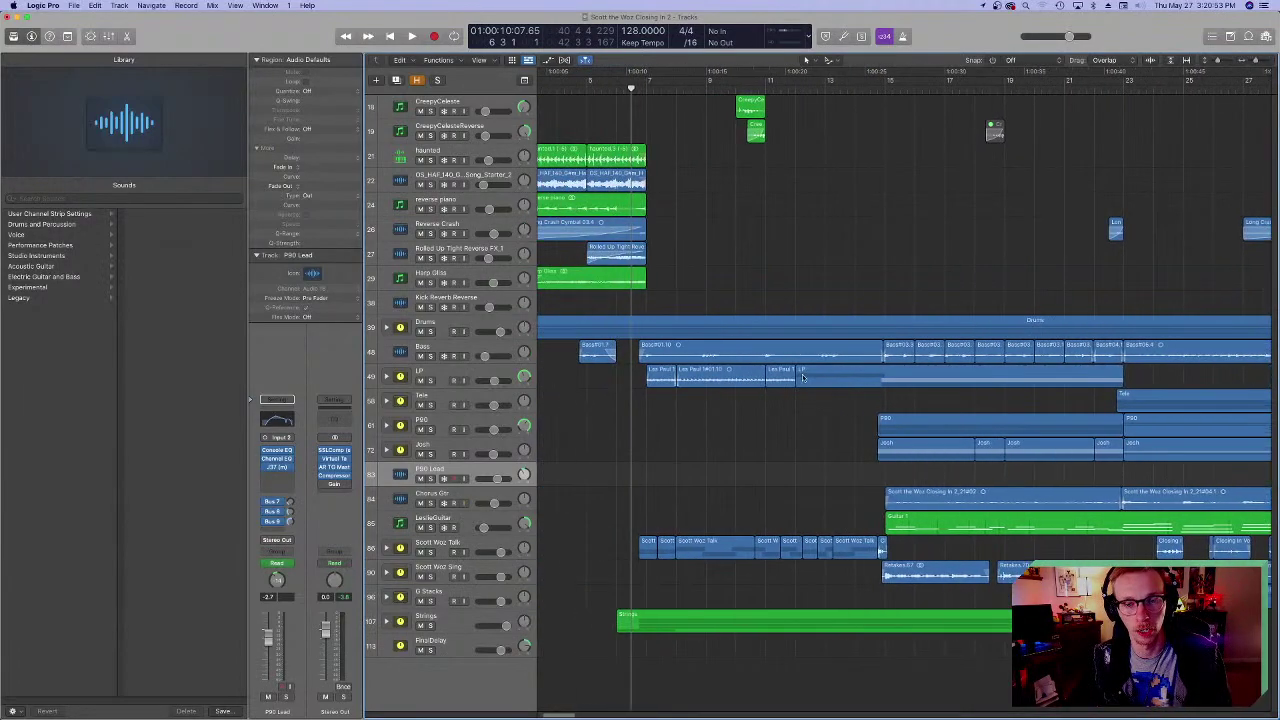
{"action": "scroll", "coordinate": [658, 382], "scroll_direction": "right", "scroll_amount": 6}
{"action": "scroll", "coordinate": [683, 380], "scroll_direction": "left", "scroll_amount": 5}
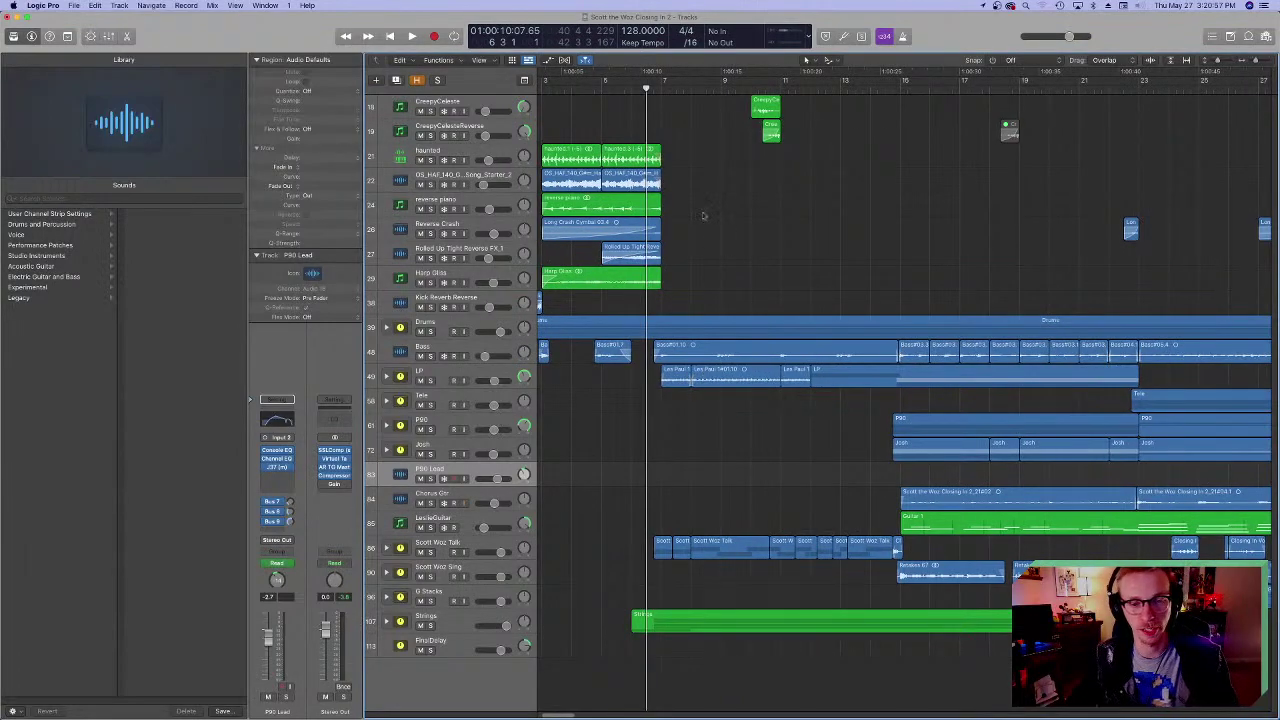
{"action": "left_click", "coordinate": [653, 90]}
- Set the playhead to bar 14 beat 3, just before the P90 and Josh guitars enter, and compare the surrounding sections
{"action": "scroll", "coordinate": [671, 128], "scroll_direction": "right", "scroll_amount": 6}
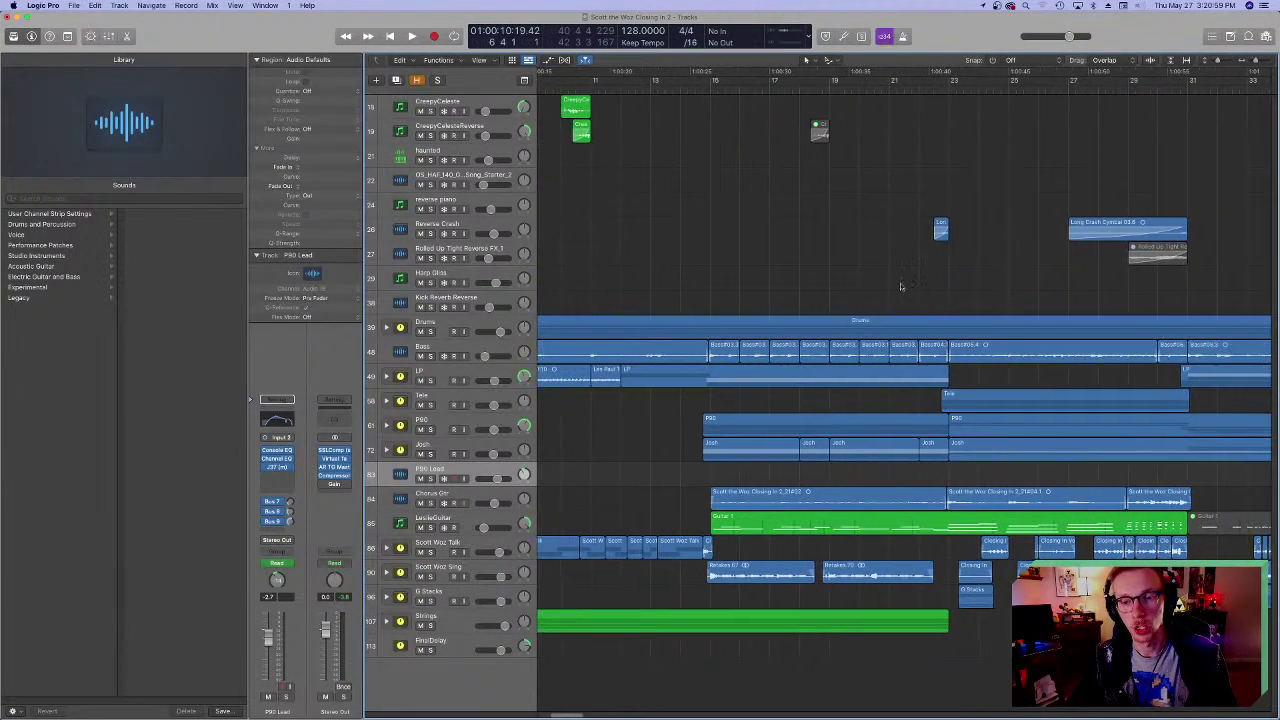
{"action": "left_click", "coordinate": [696, 89]}
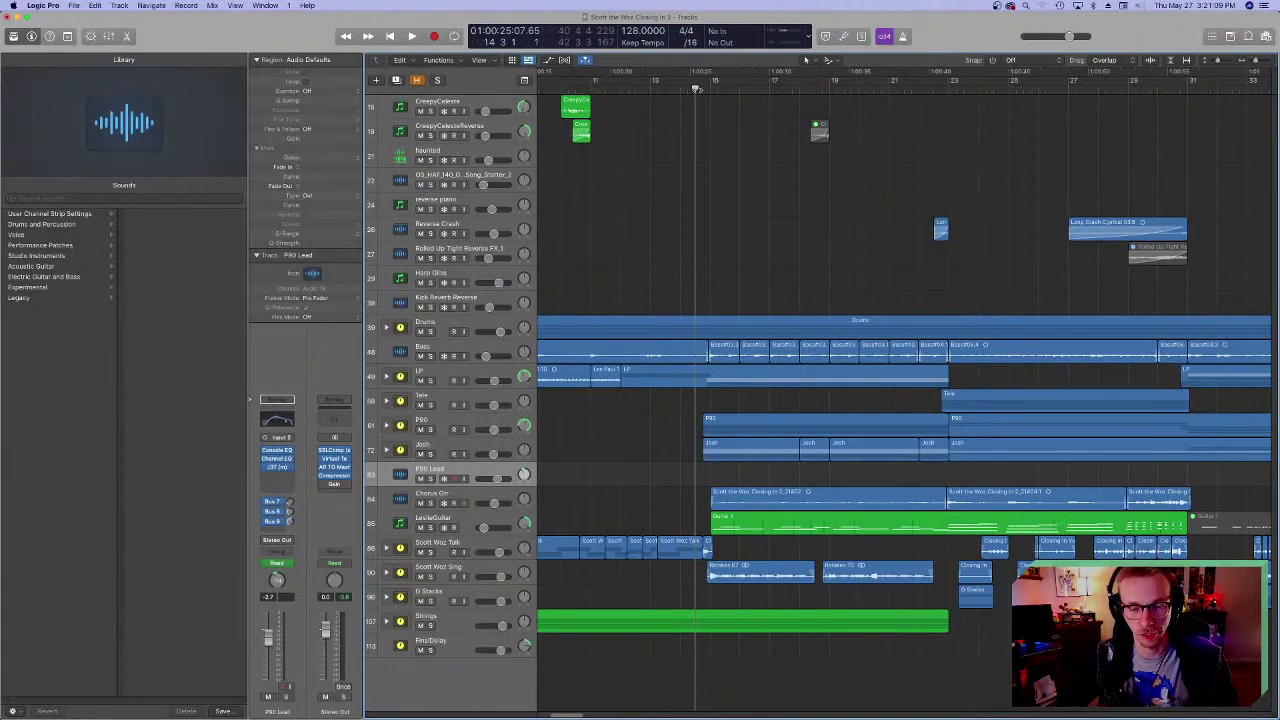
{"action": "scroll", "coordinate": [758, 540], "scroll_direction": "left", "scroll_amount": 6}
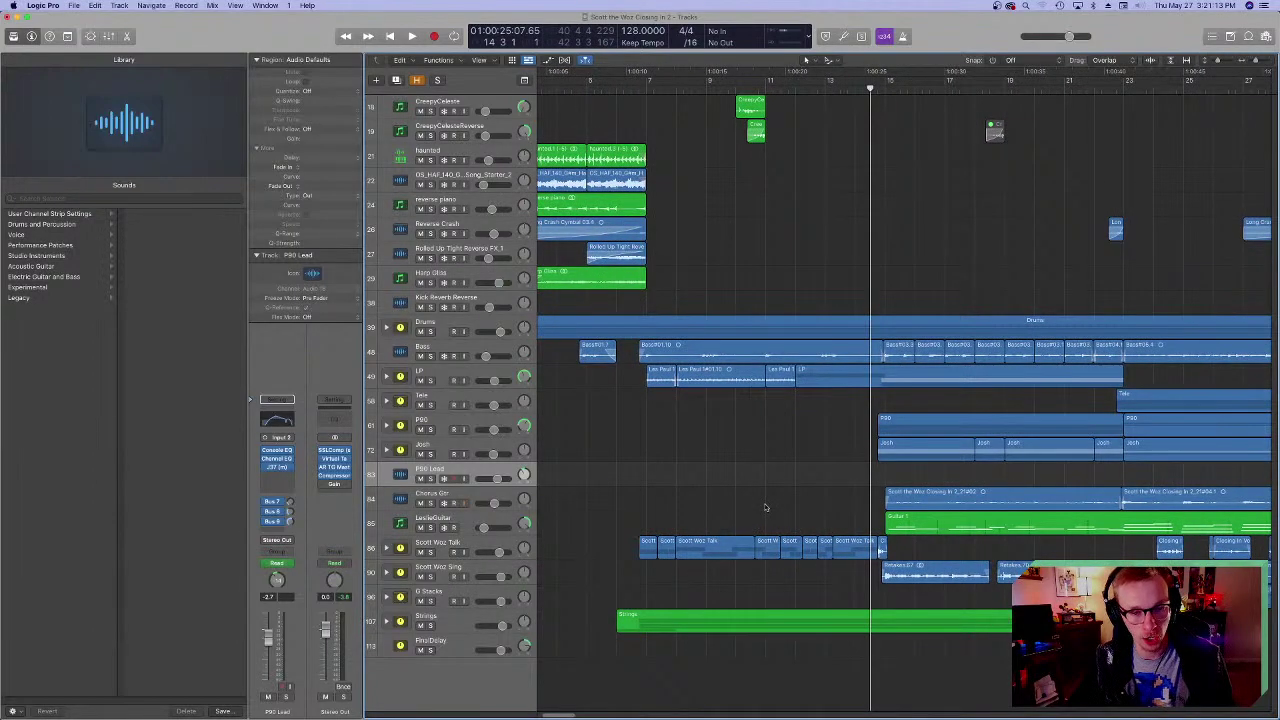
{"action": "scroll", "coordinate": [830, 320], "scroll_direction": "right", "scroll_amount": 6}
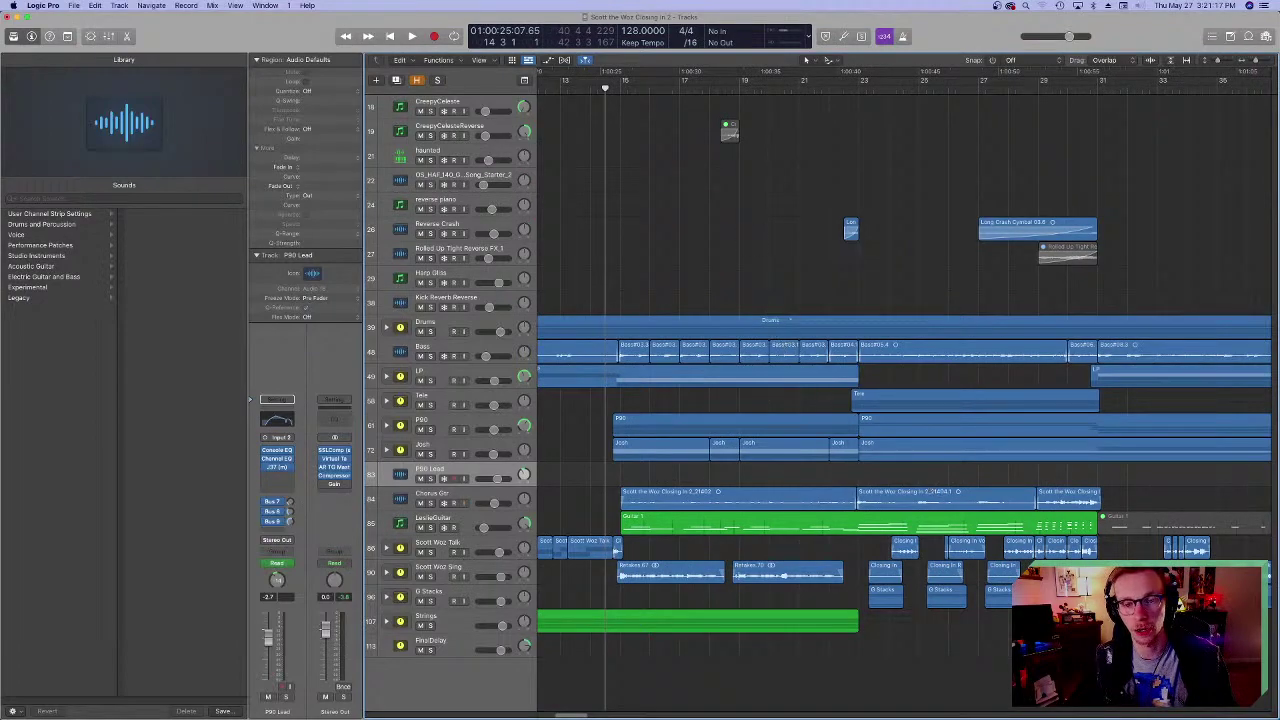
{"action": "scroll", "coordinate": [700, 346], "scroll_direction": "left", "scroll_amount": 8}
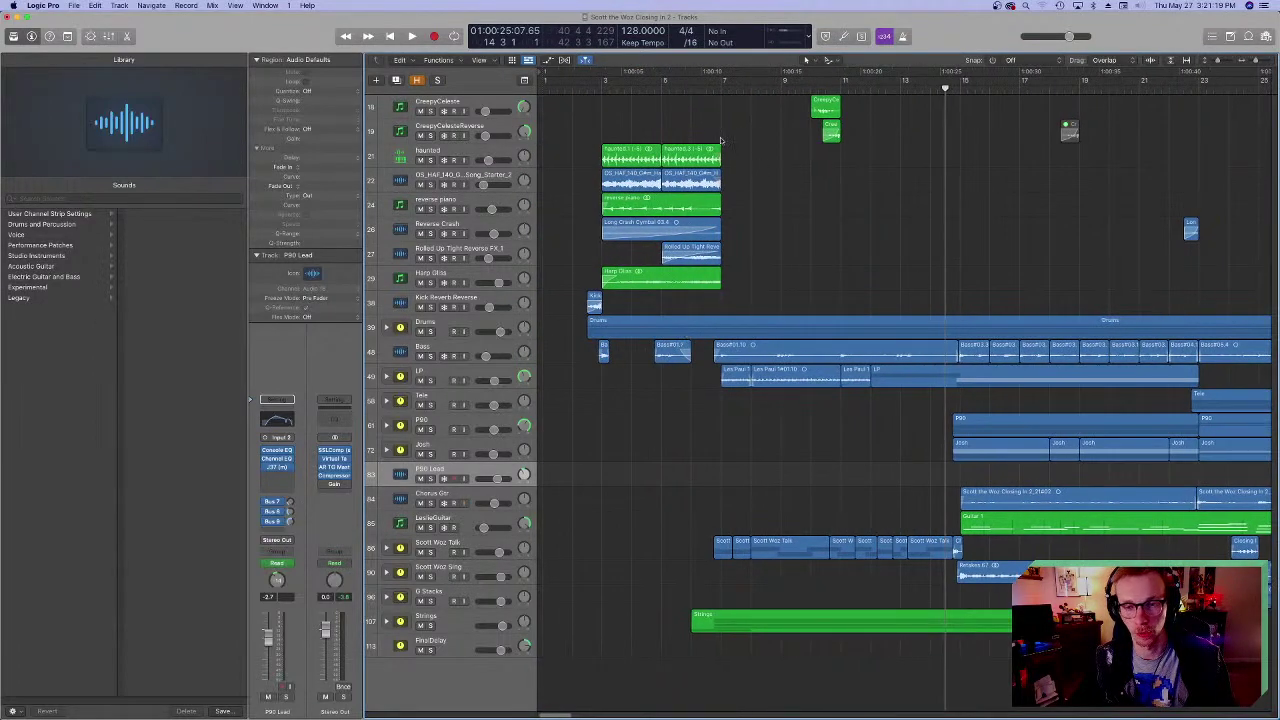
- Return the playhead to bar 6 beat 4 and select the Bass track, leaving its regions deselected
{"action": "left_click", "coordinate": [710, 90]}
{"action": "scroll", "coordinate": [846, 404], "scroll_direction": "right", "scroll_amount": 2}
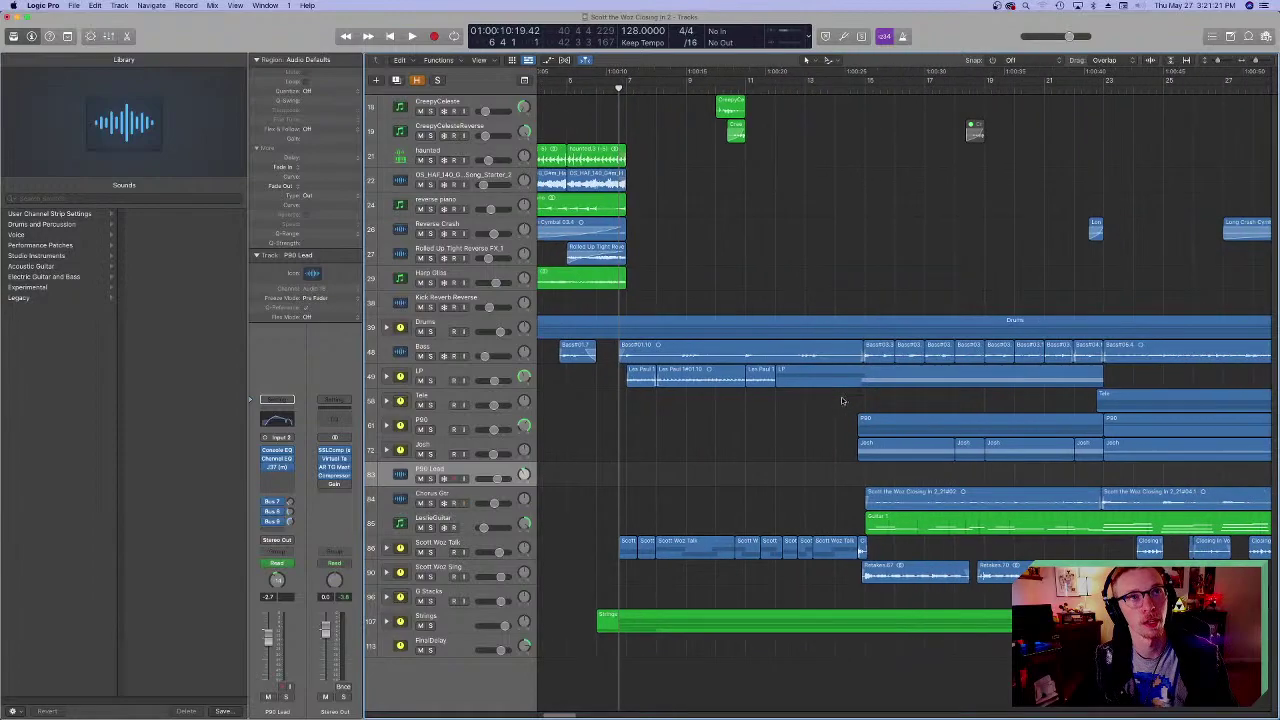
{"action": "left_click", "coordinate": [398, 352]}
{"action": "left_click", "coordinate": [590, 374]}
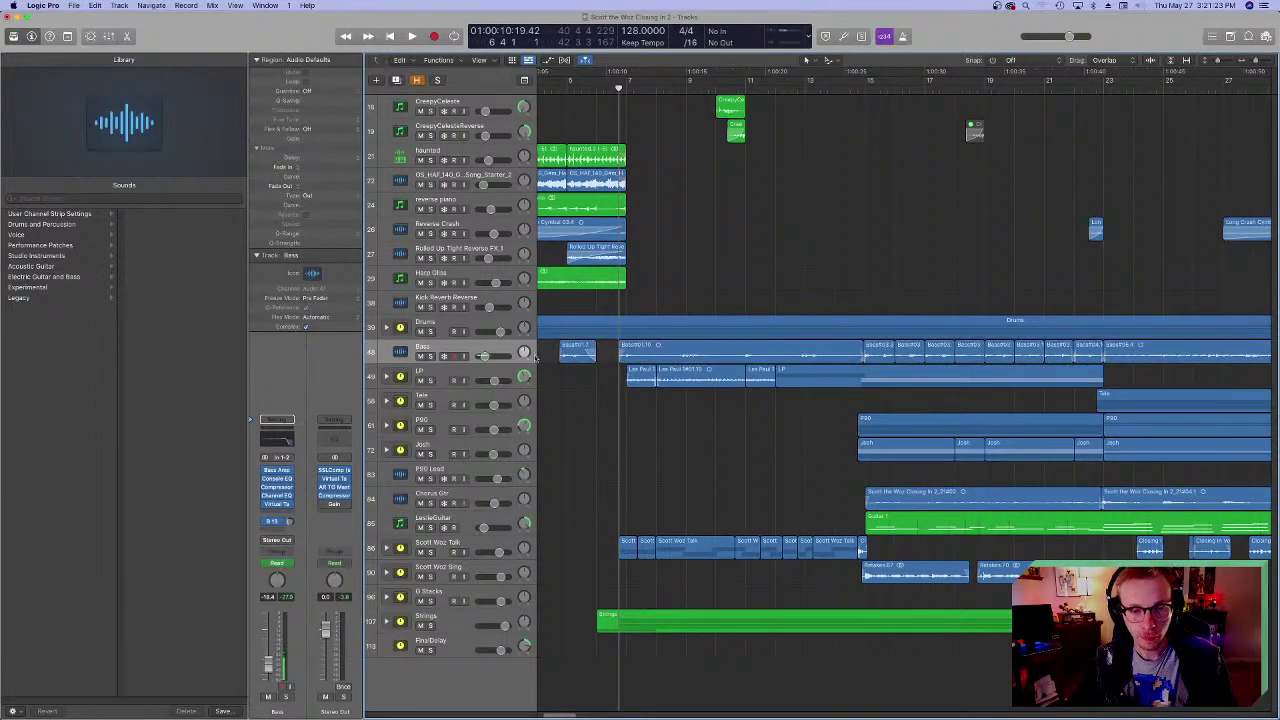
- Select the LP stack without its regions and set the playhead to bar 14 beat 4
{"action": "left_click", "coordinate": [431, 378]}
{"action": "left_click", "coordinate": [837, 170]}
{"action": "left_click", "coordinate": [855, 91]}
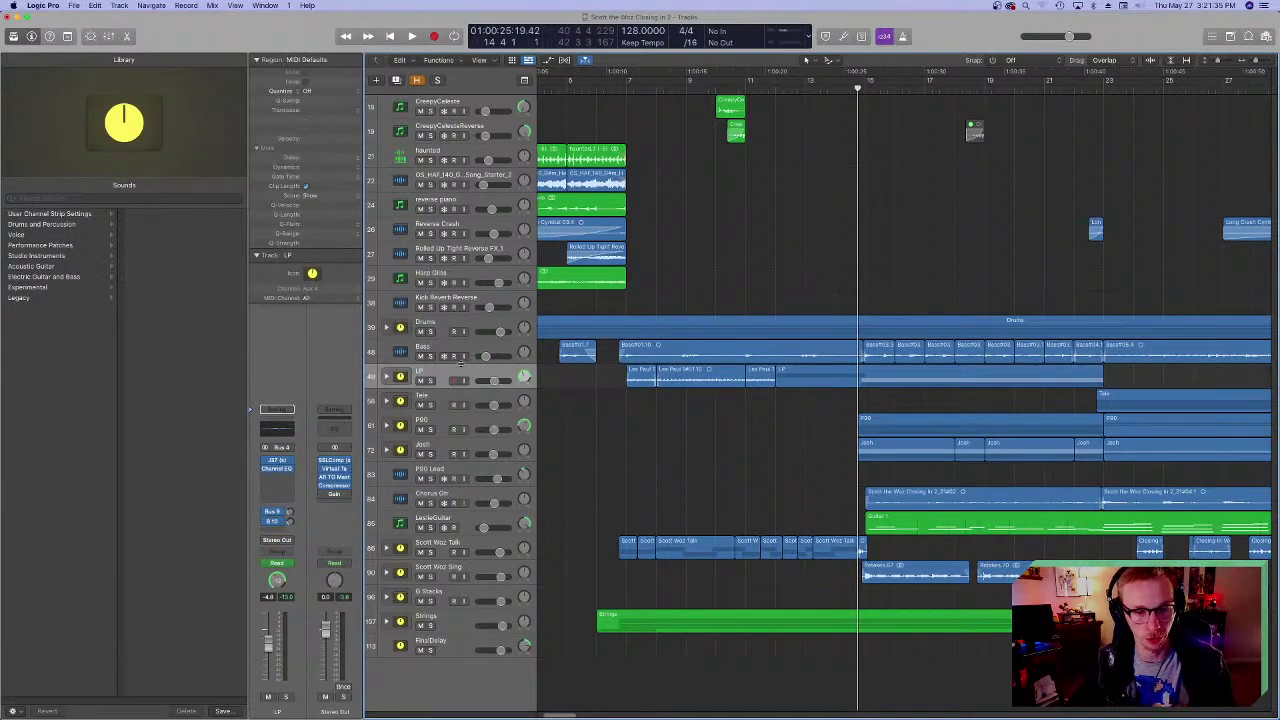
{"action": "scroll", "coordinate": [805, 462], "scroll_direction": "right", "scroll_amount": 5}
{"action": "scroll", "coordinate": [790, 455], "scroll_direction": "left", "scroll_amount": 5}
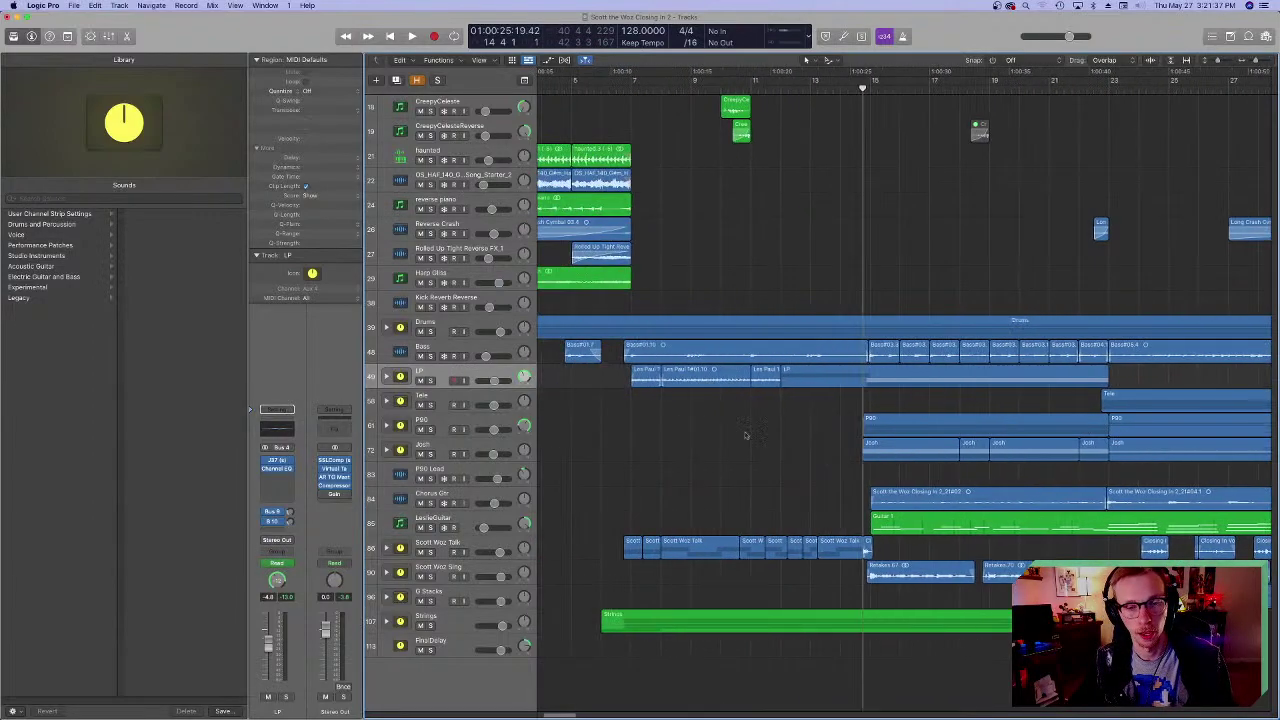
- Select the Bass track with its regions and move the playhead to bar 7
{"action": "left_click", "coordinate": [402, 349]}
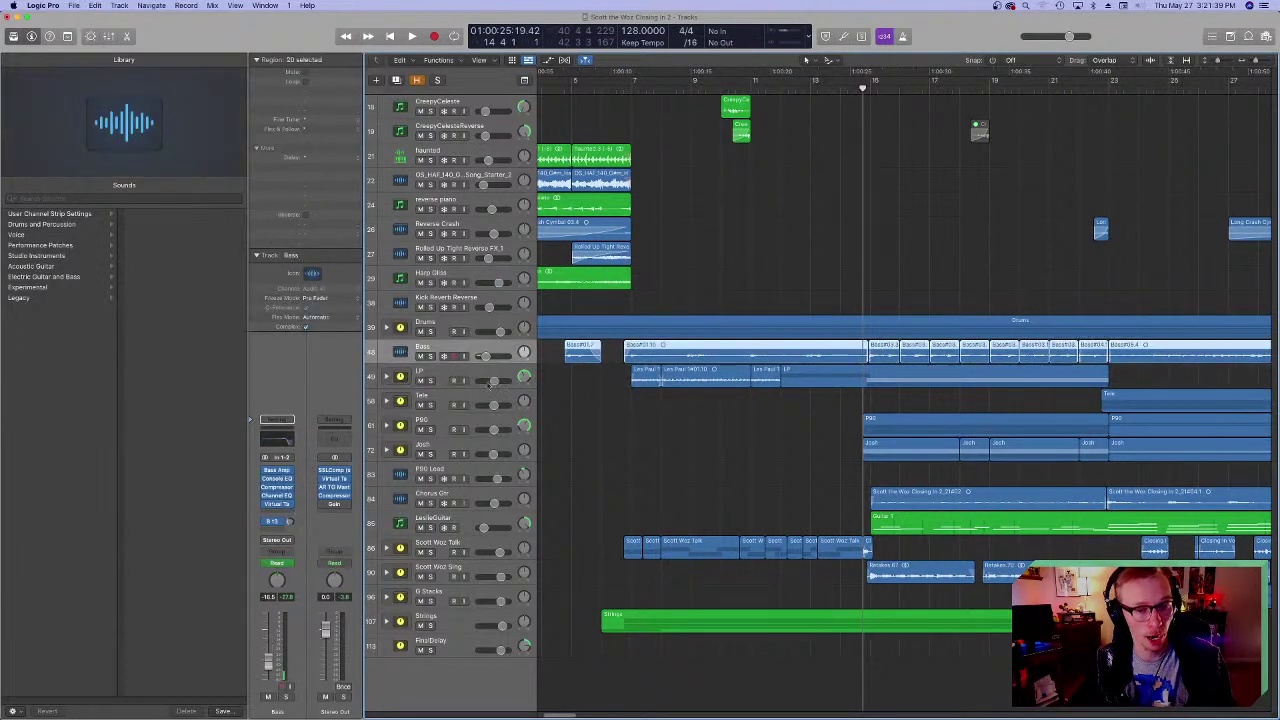
{"action": "key", "text": "shift+Return"}
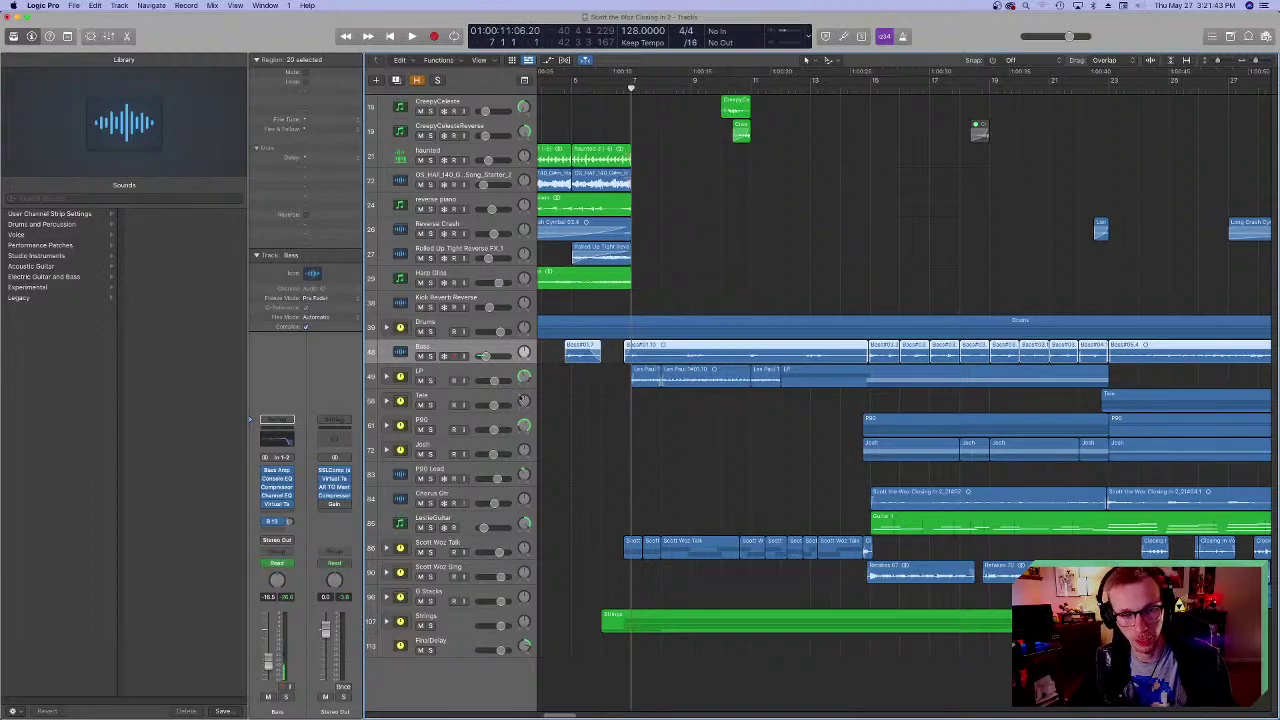
- Solo the Bass track and audition its part from bar 15
{"action": "left_click", "coordinate": [430, 356]}
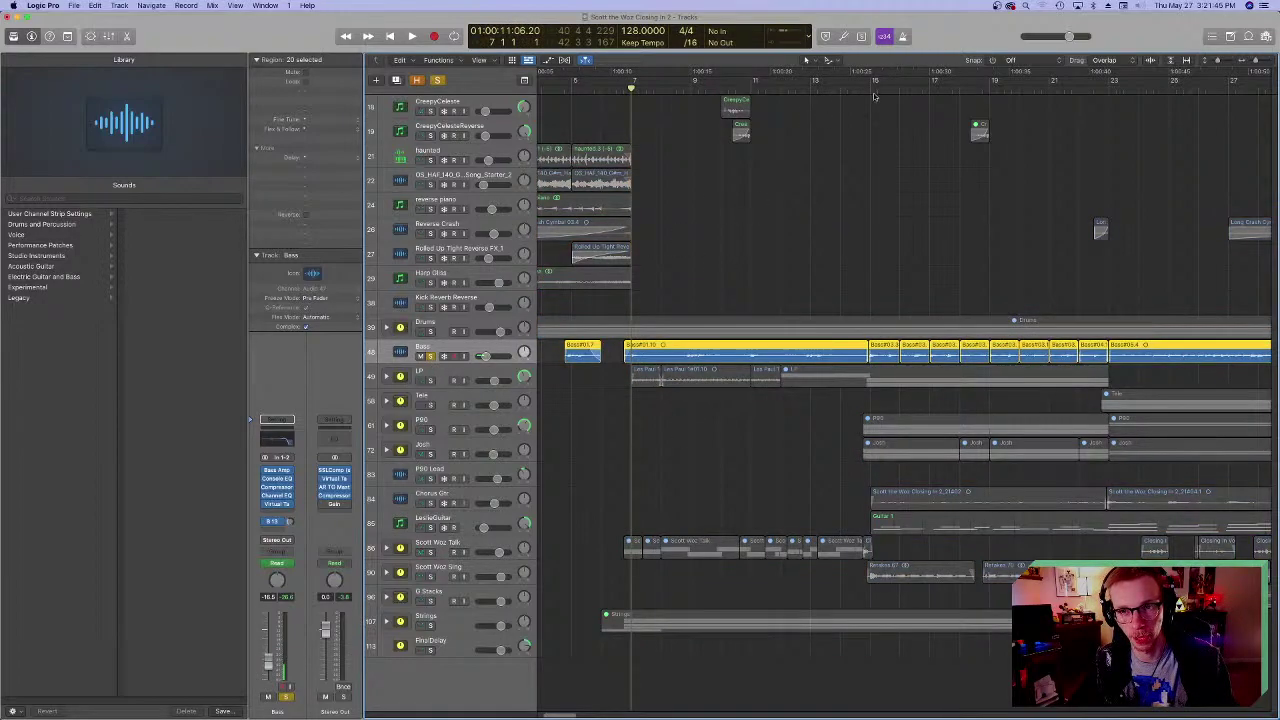
{"action": "scroll", "coordinate": [748, 449], "scroll_direction": "right", "scroll_amount": 5}
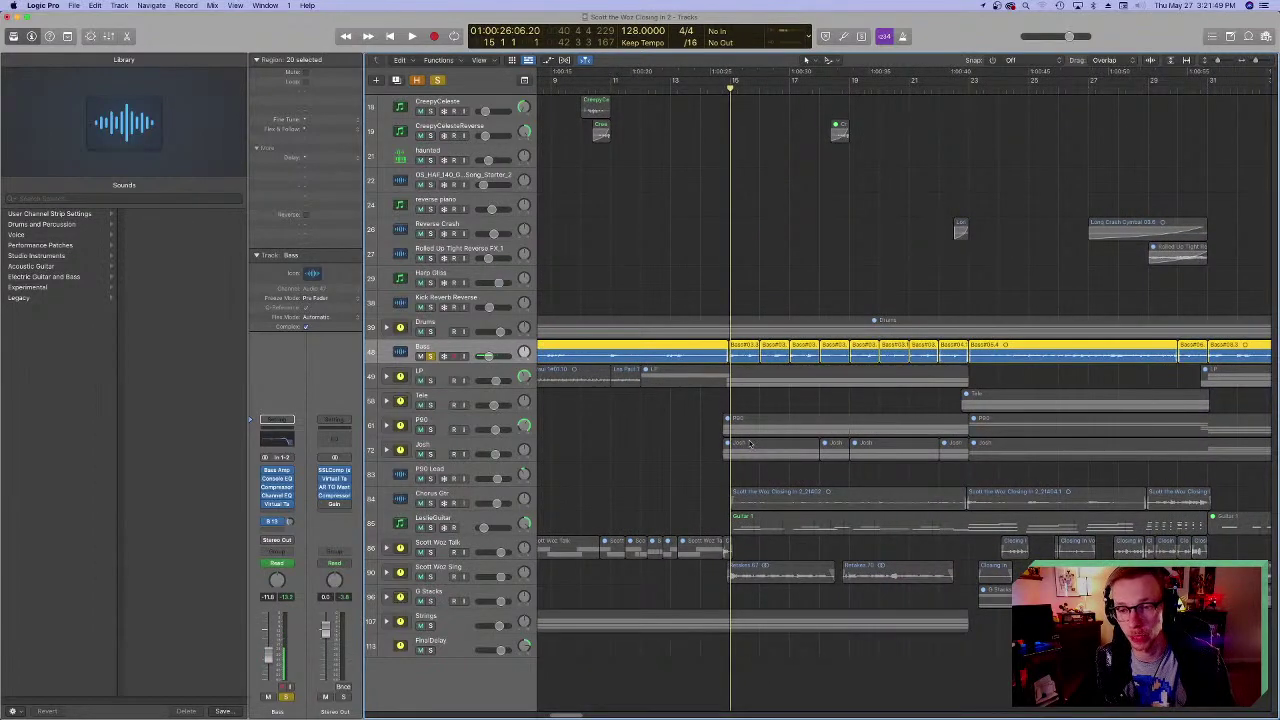
{"action": "scroll", "coordinate": [748, 443], "scroll_direction": "right", "scroll_amount": 20}
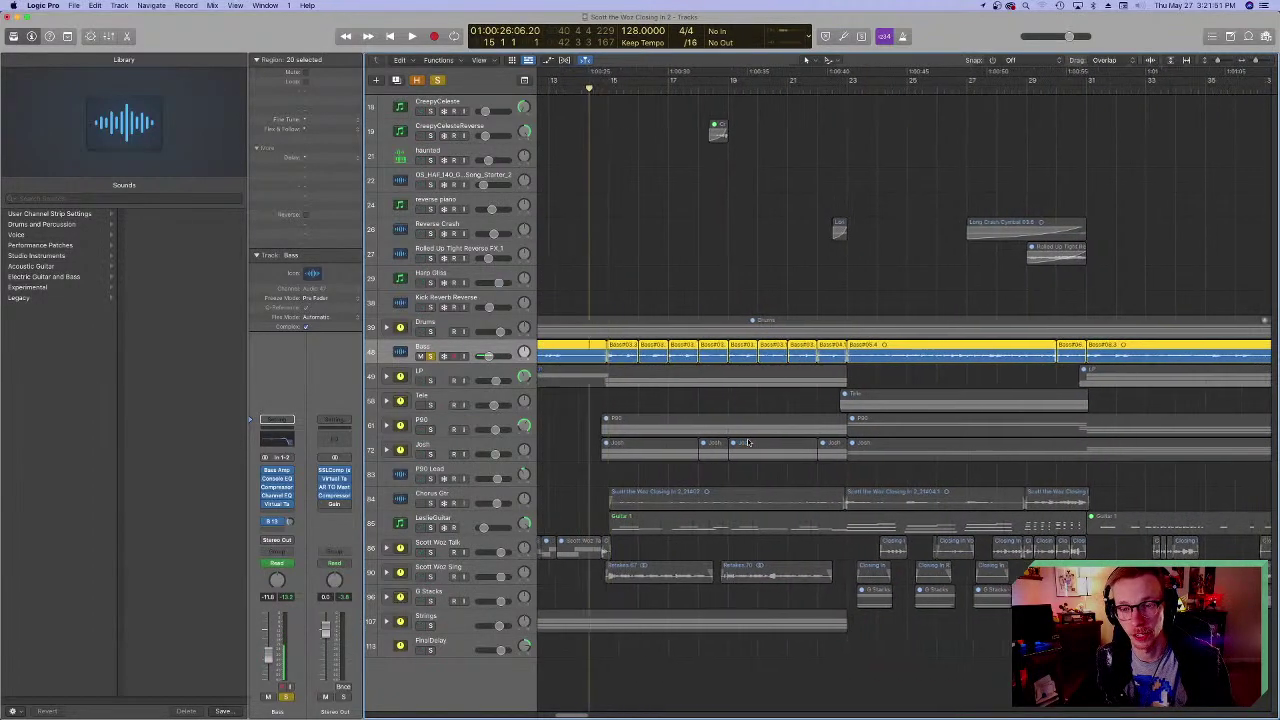
{"action": "scroll", "coordinate": [746, 441], "scroll_direction": "left", "scroll_amount": 20}
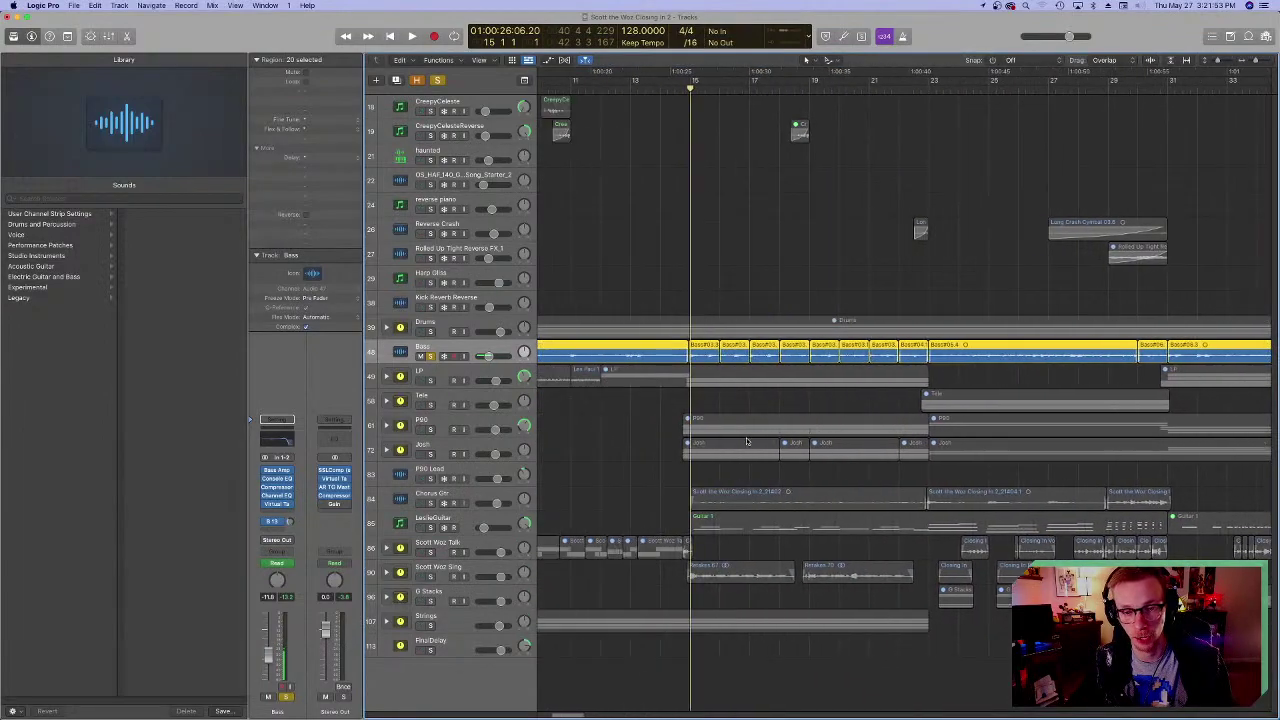
{"action": "scroll", "coordinate": [660, 354], "scroll_direction": "right", "scroll_amount": 5}
{"action": "scroll", "coordinate": [560, 237], "scroll_direction": "left", "scroll_amount": 5}
{"action": "key", "text": "space"}
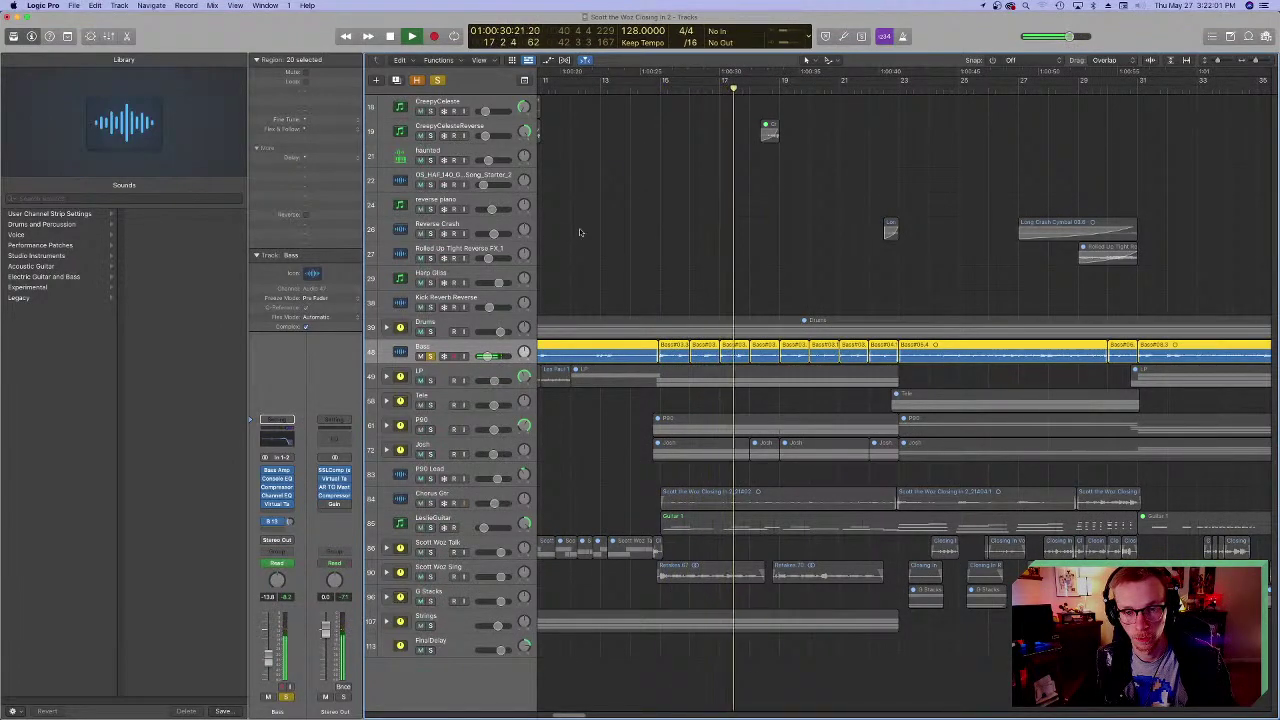
{"action": "key", "text": "space"}
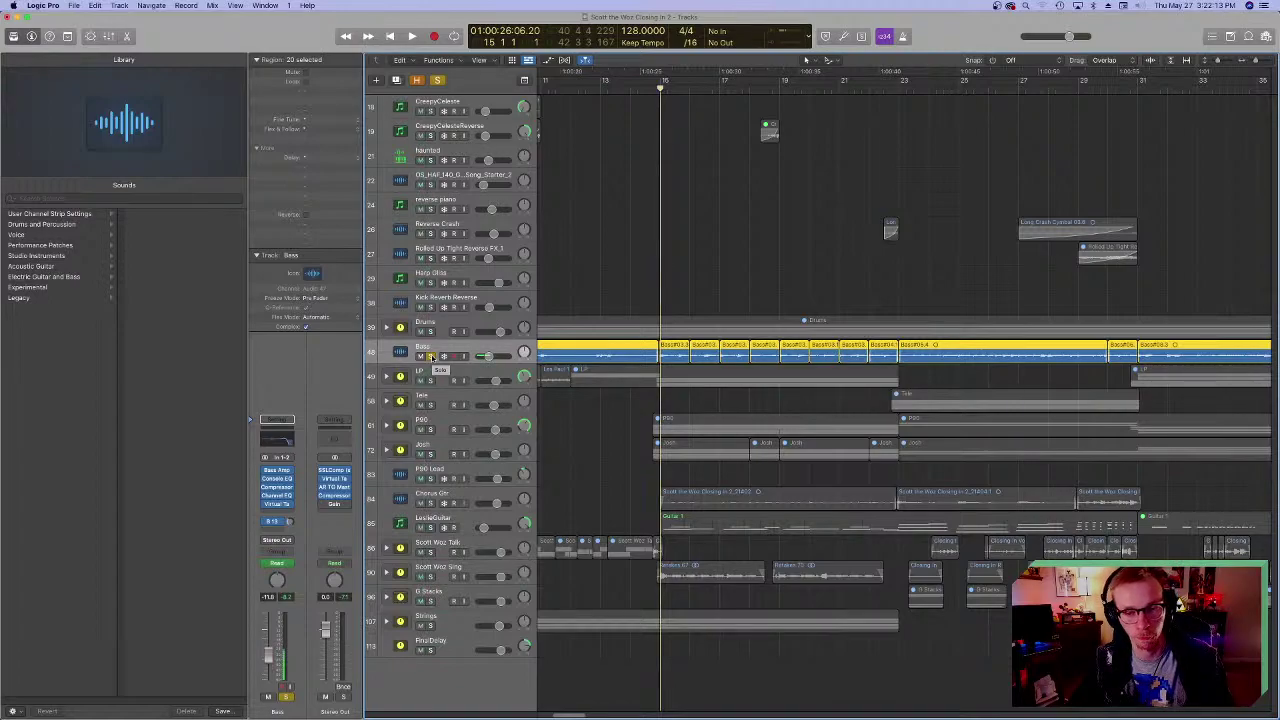
- Move the playhead to bar 31 and audition the soloed Bass track from there
{"action": "left_click", "coordinate": [430, 356]}
{"action": "scroll", "coordinate": [767, 364], "scroll_direction": "right", "scroll_amount": 5}
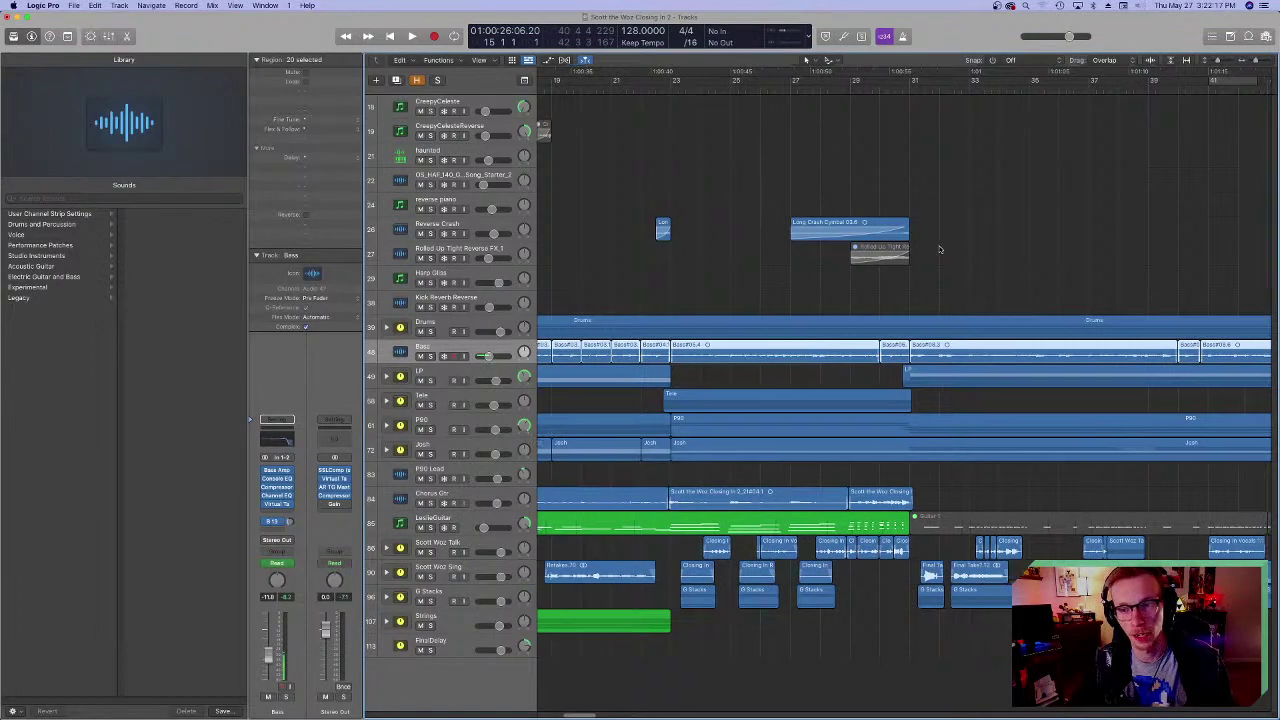
{"action": "scroll", "coordinate": [835, 258], "scroll_direction": "right", "scroll_amount": 10}
{"action": "left_click", "coordinate": [637, 88]}
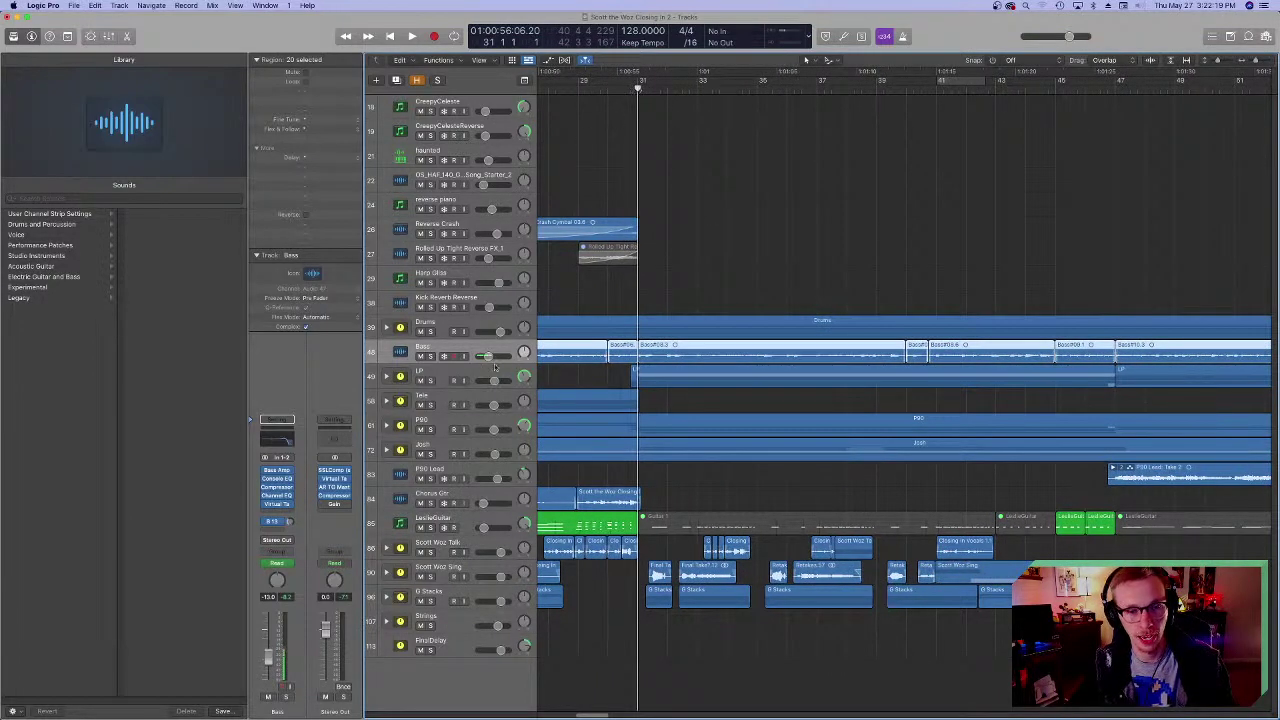
{"action": "left_click", "coordinate": [430, 356]}
{"action": "key", "text": "space"}
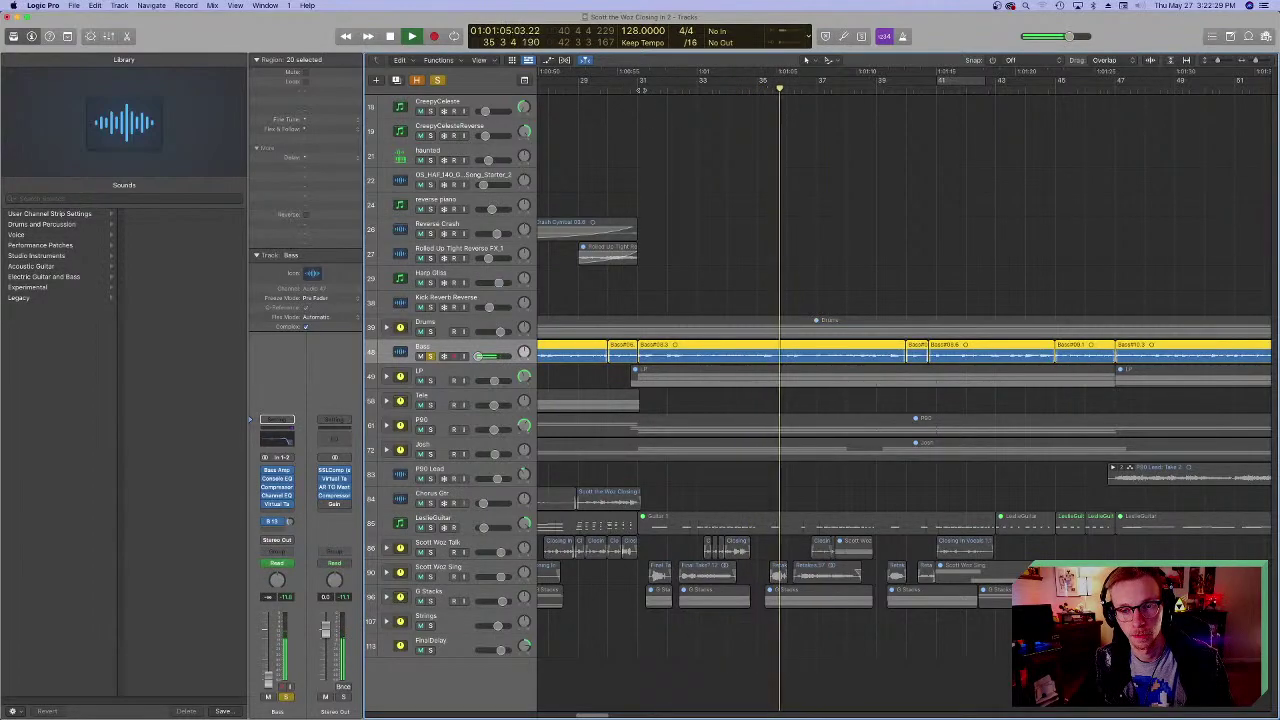
{"action": "key", "text": "space"}
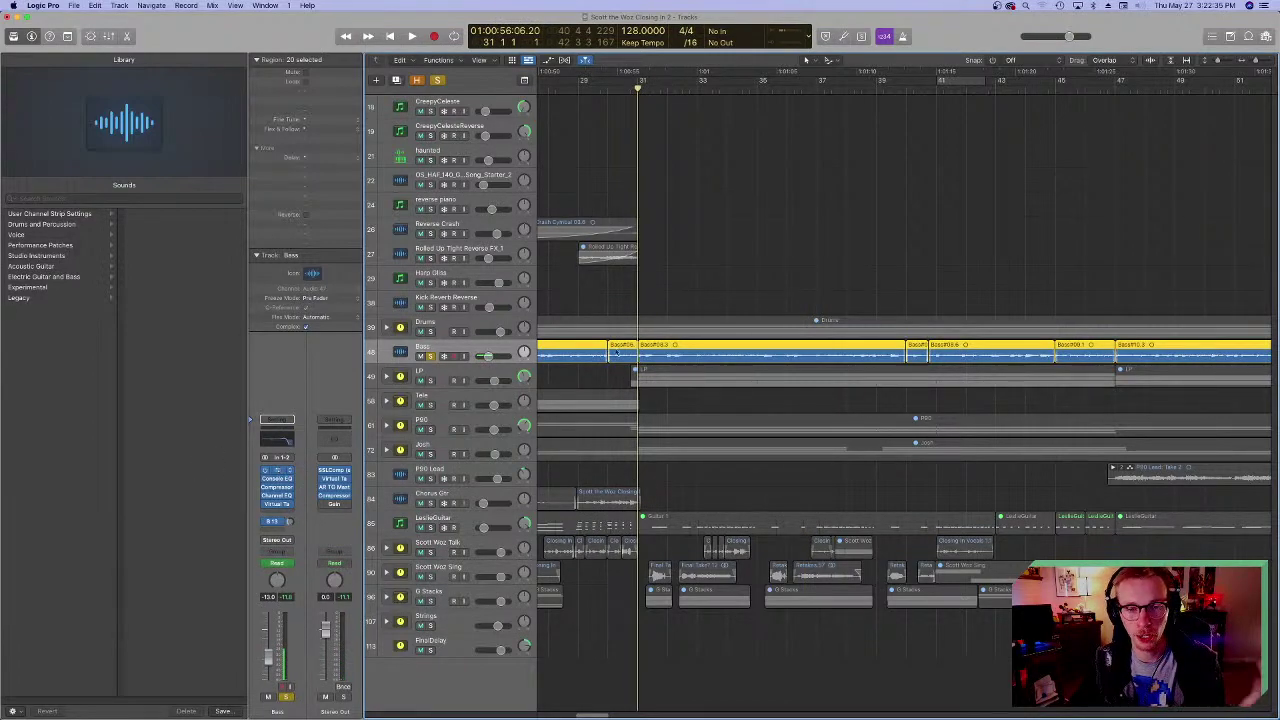
- Inspect the Bass track's Bass Amp Designer settings, play a little of the soloed bass from bar 31, and close the plug-in
{"action": "key", "text": "v"}
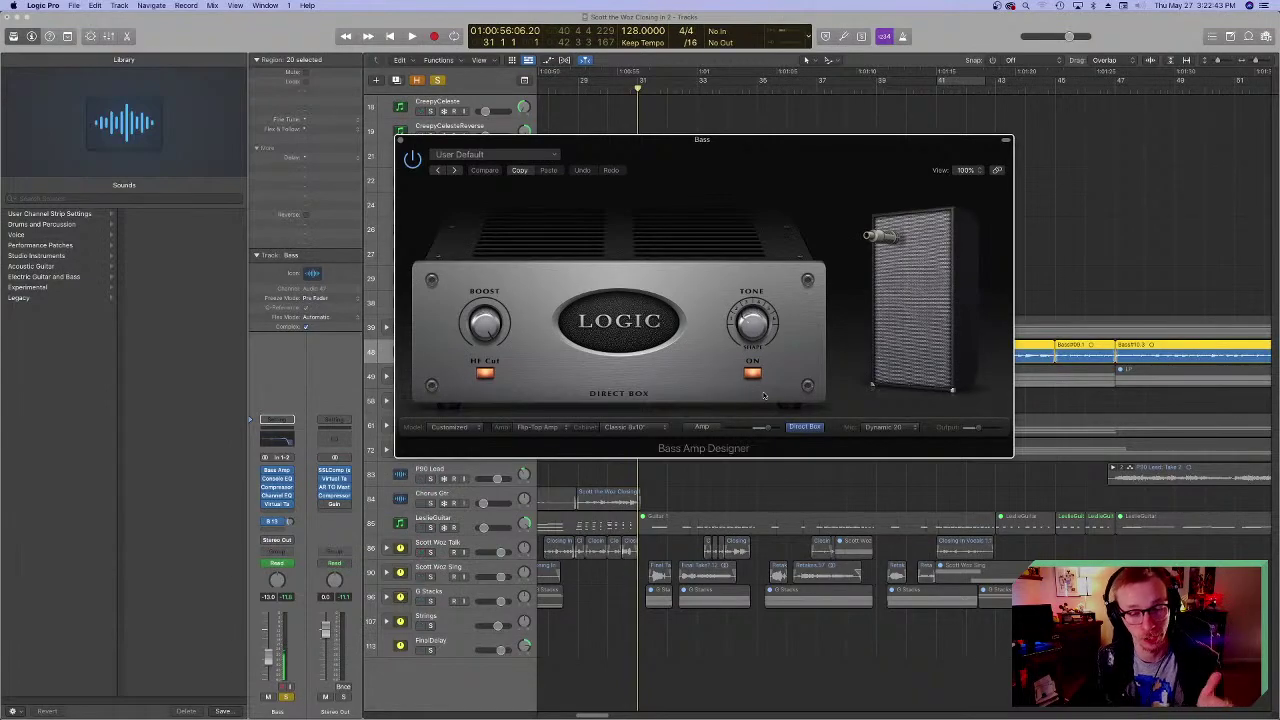
{"action": "left_click_drag", "start_coordinate": [655, 183], "coordinate": [283, 212]}
{"action": "left_click_drag", "start_coordinate": [418, 188], "coordinate": [397, 316]}
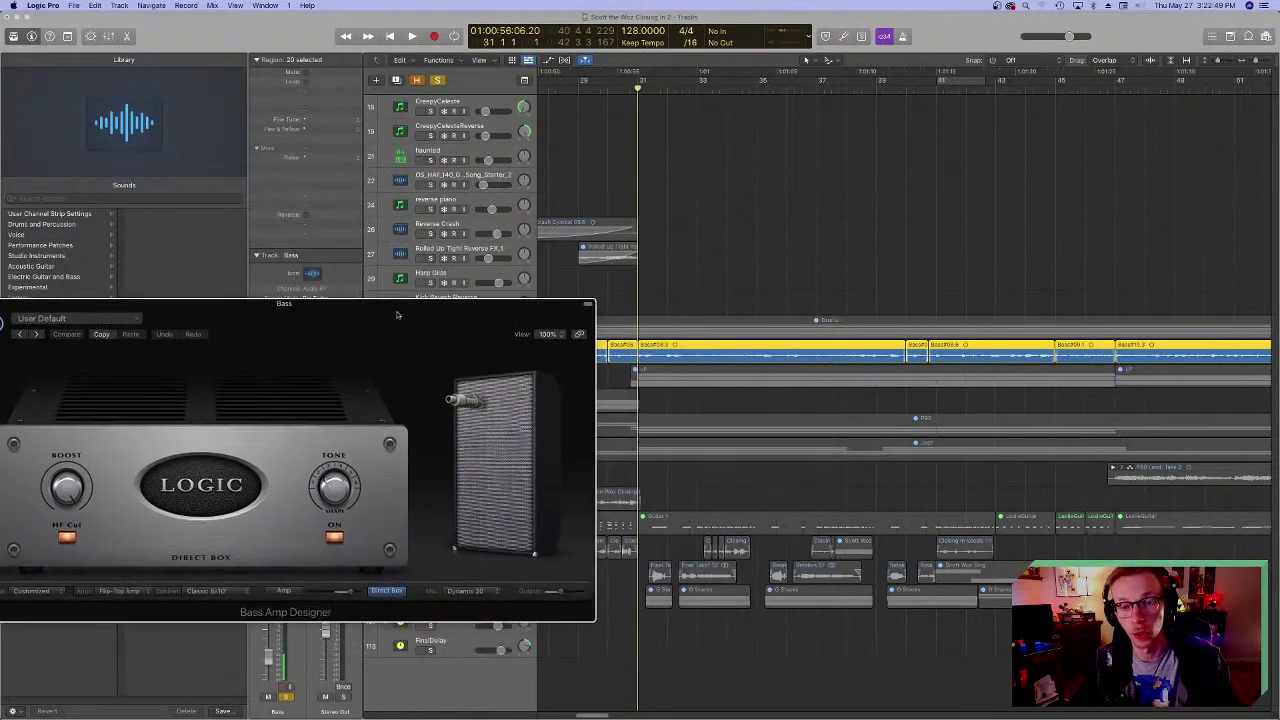
{"action": "left_click", "coordinate": [670, 92]}
{"action": "key", "text": "space"}
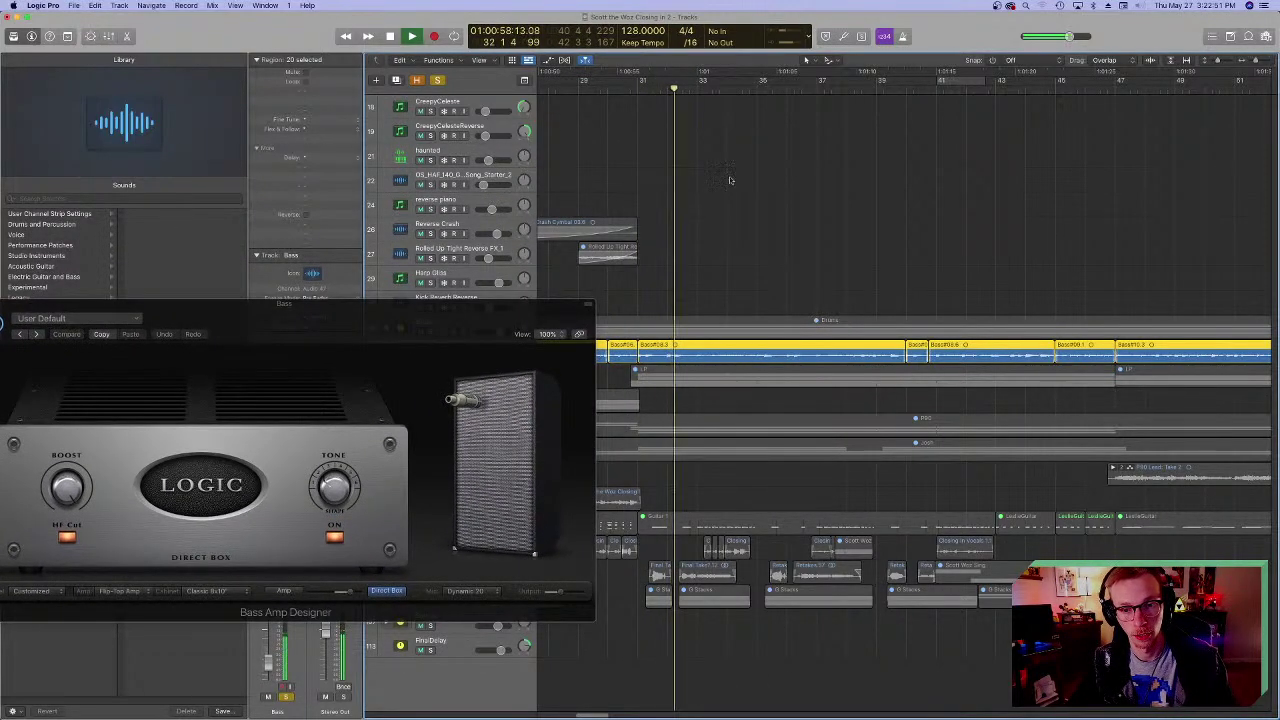
{"action": "key", "text": "space"}
{"action": "left_click_drag", "start_coordinate": [378, 315], "coordinate": [745, 285]}
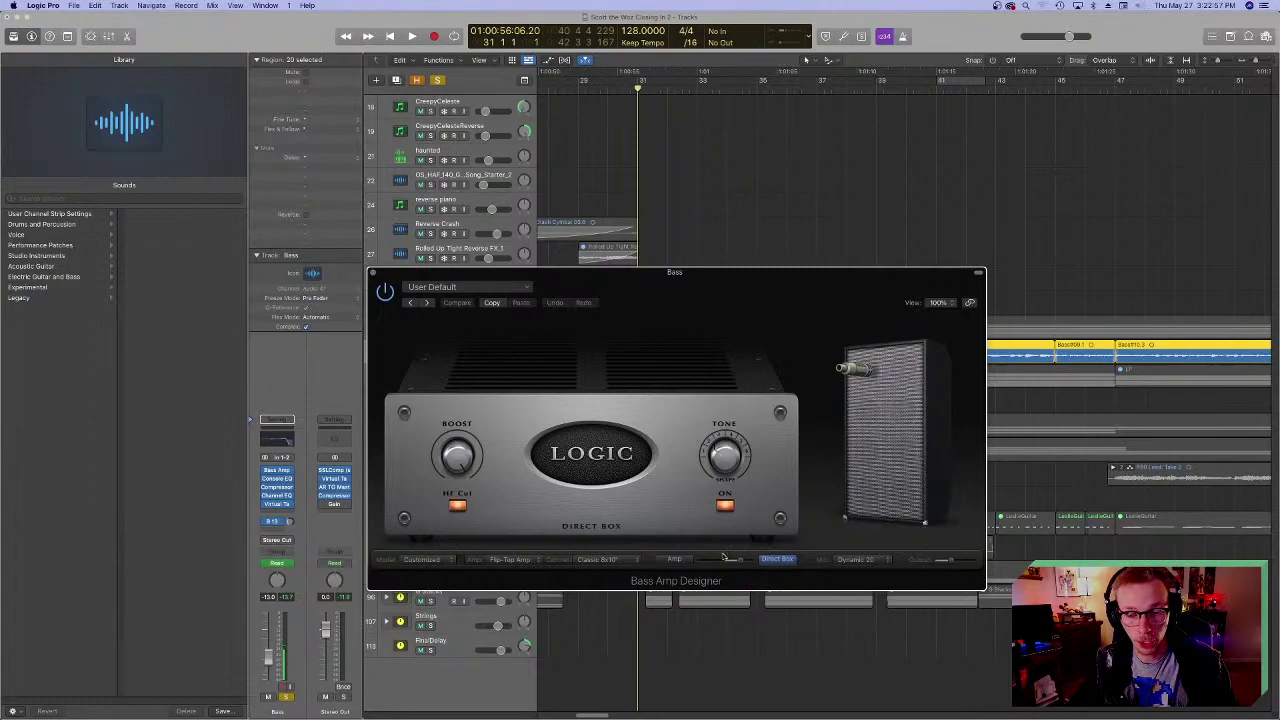
{"action": "left_click", "coordinate": [373, 273]}
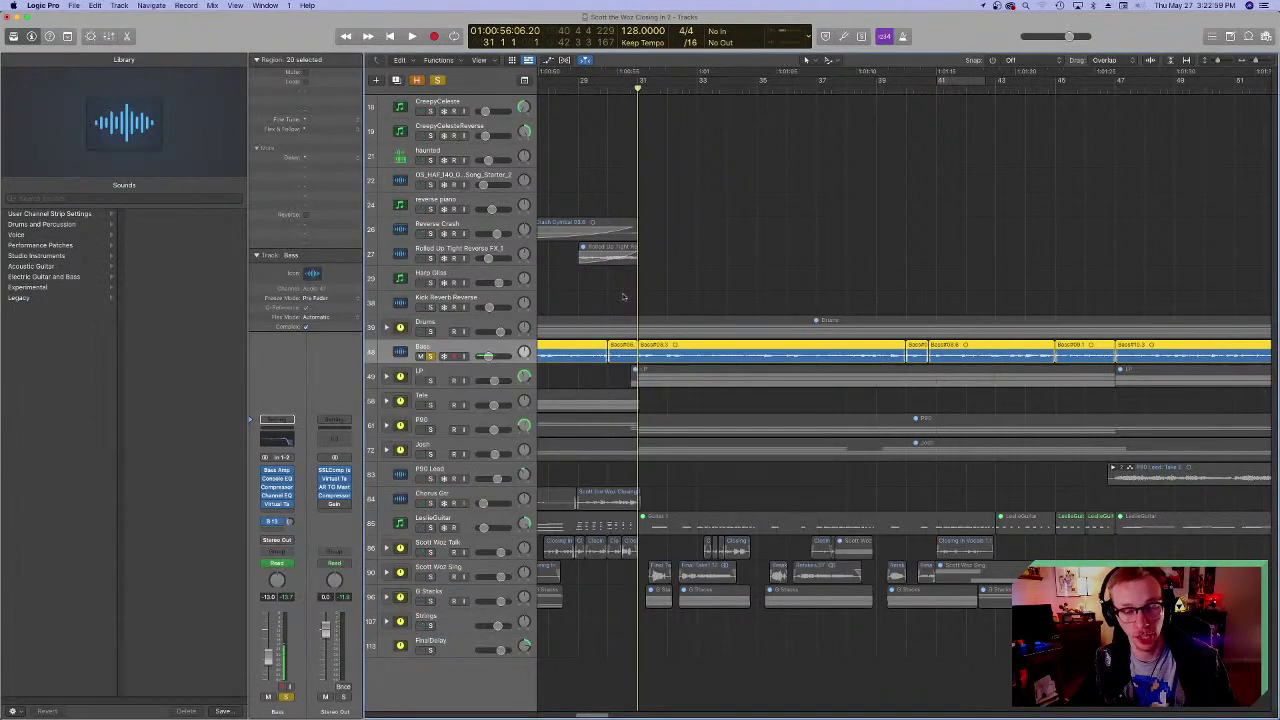
- Inspect the Vintage Console EQ settings on the Bass track around bar 31, then close the plug-in
{"action": "scroll", "coordinate": [673, 388], "scroll_direction": "left", "scroll_amount": 10}
{"action": "scroll", "coordinate": [747, 310], "scroll_direction": "right", "scroll_amount": 7}
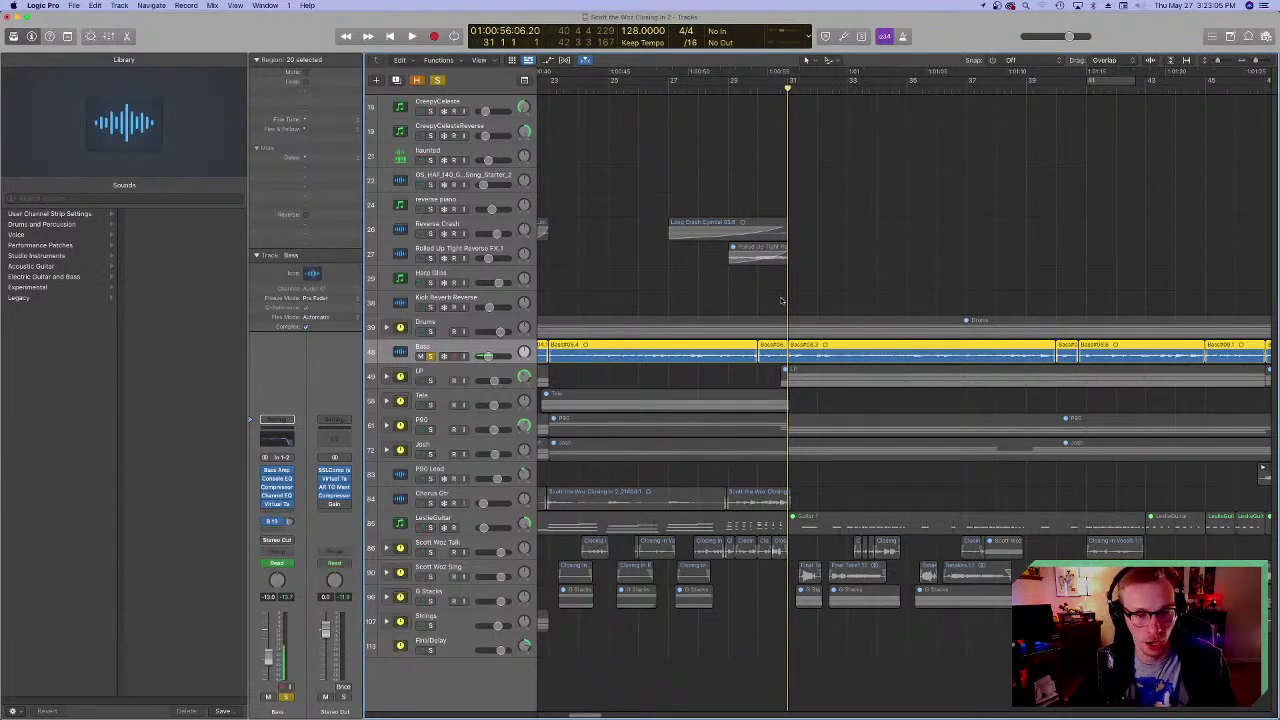
{"action": "scroll", "coordinate": [824, 537], "scroll_direction": "right", "scroll_amount": 5}
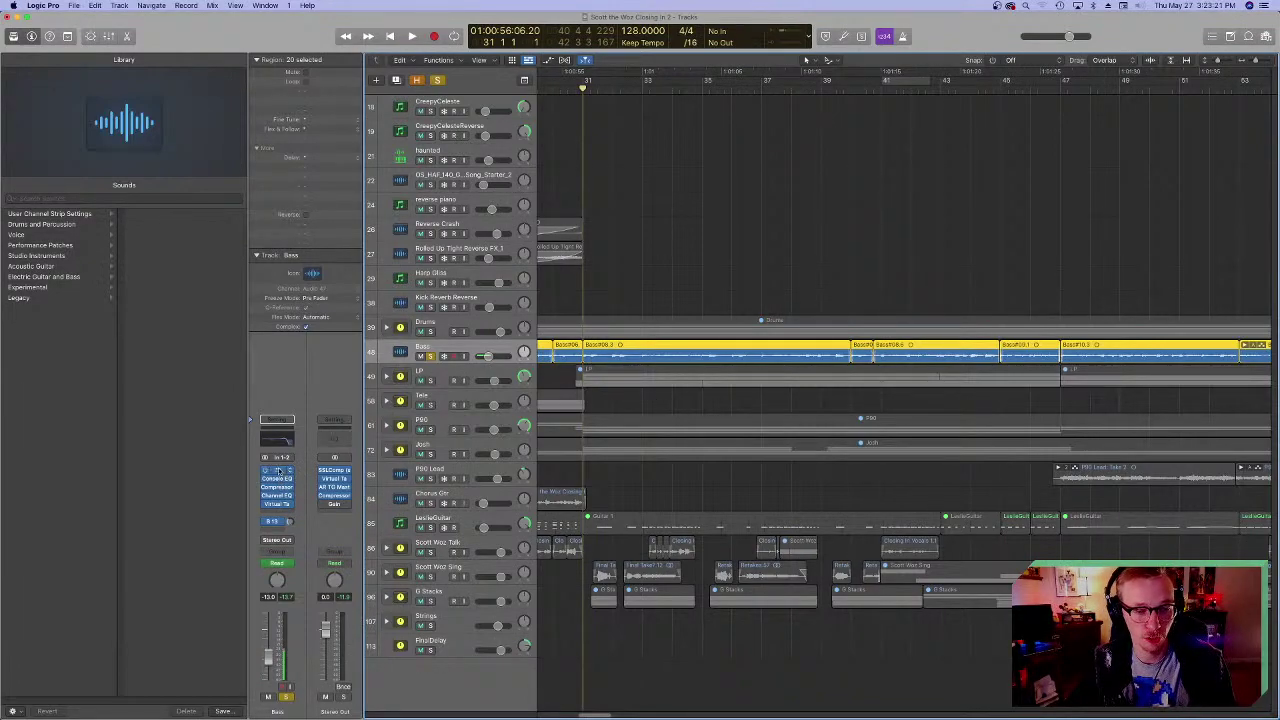
{"action": "left_click", "coordinate": [282, 479]}
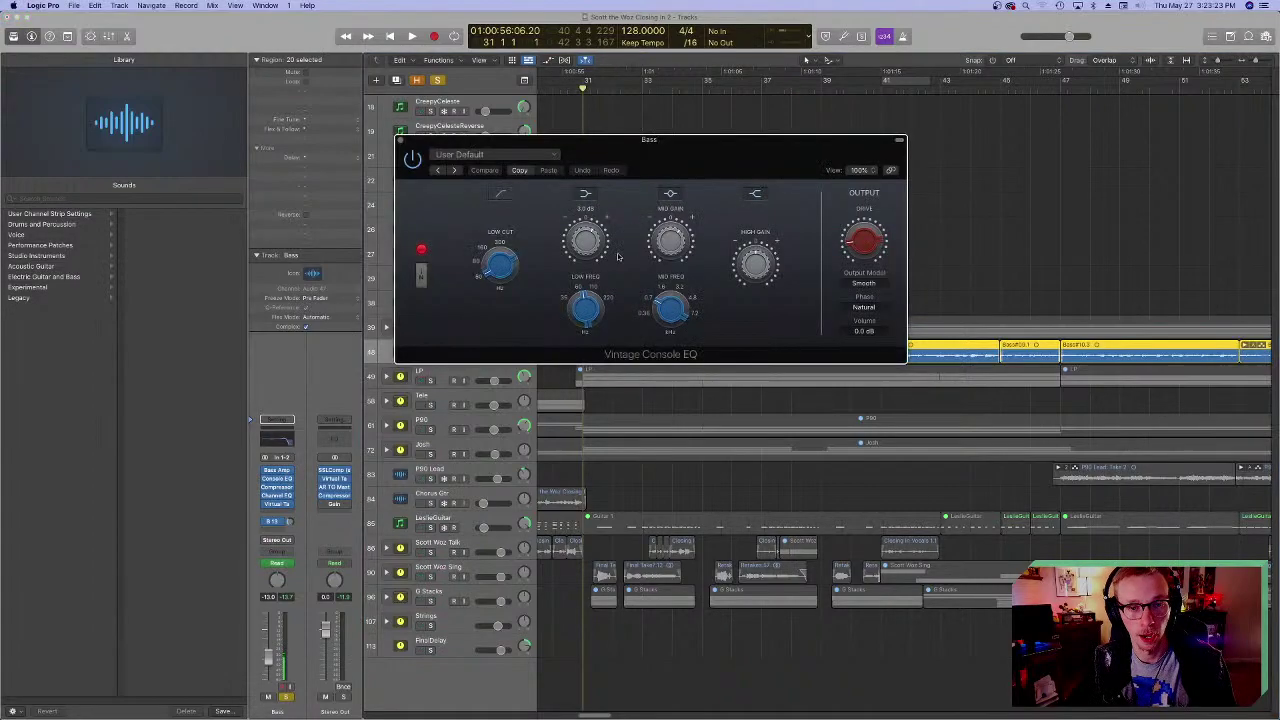
{"action": "left_click", "coordinate": [399, 141]}
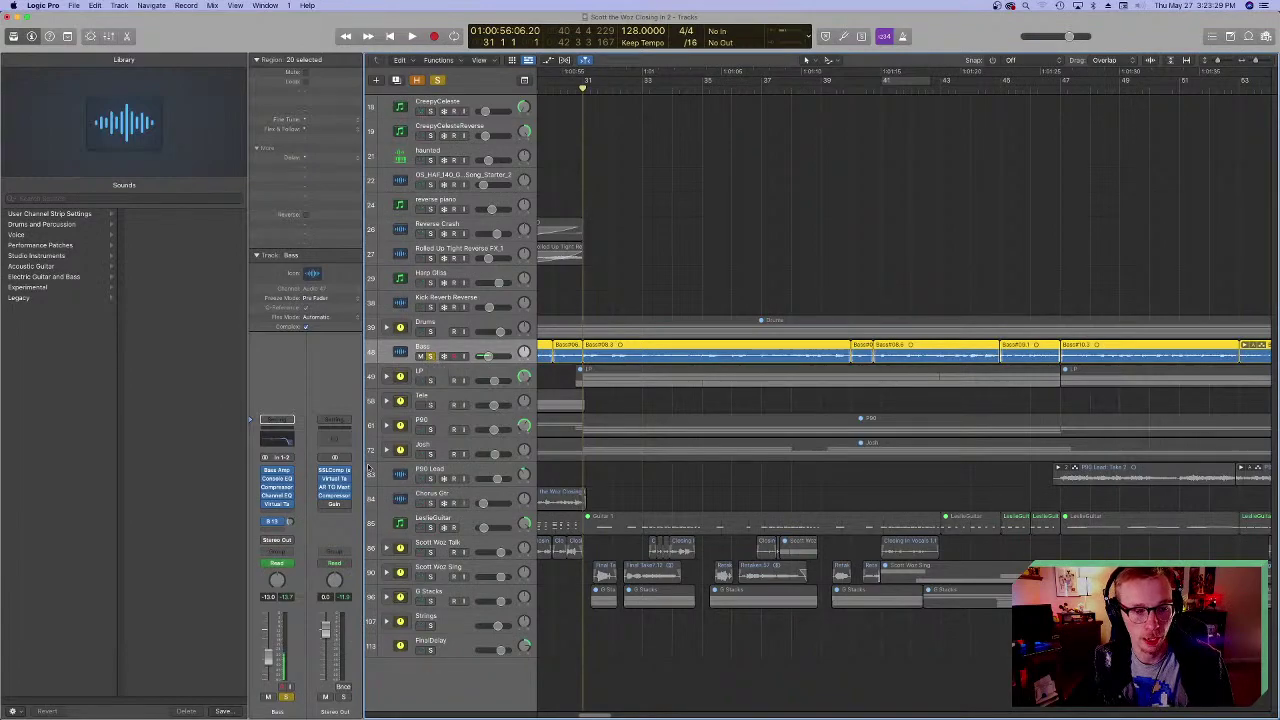
- With Bass soloed, show the BassChorus bus fed by its send, examine the BC Chorus 4 settings and close the plug-in
{"action": "key", "text": "super+a"}
{"action": "left_click_drag", "start_coordinate": [615, 405], "coordinate": [428, 378]}
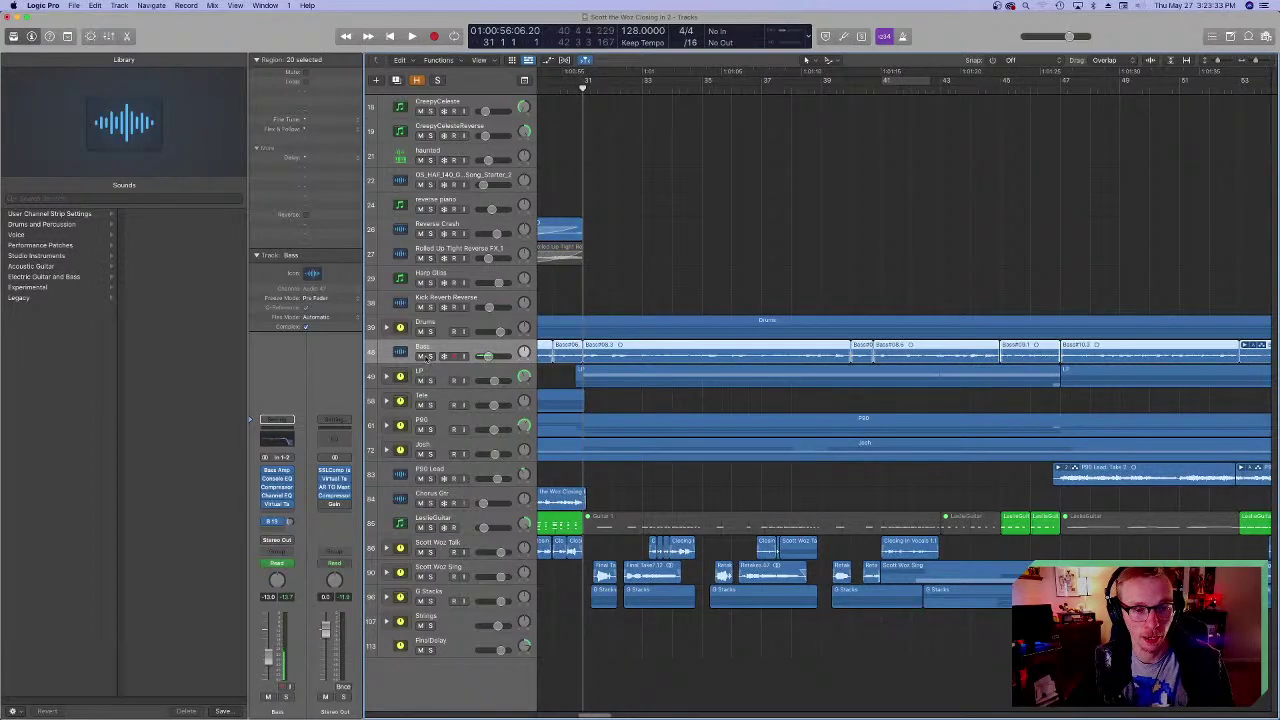
{"action": "left_click", "coordinate": [430, 356]}
{"action": "left_click", "coordinate": [276, 521]}
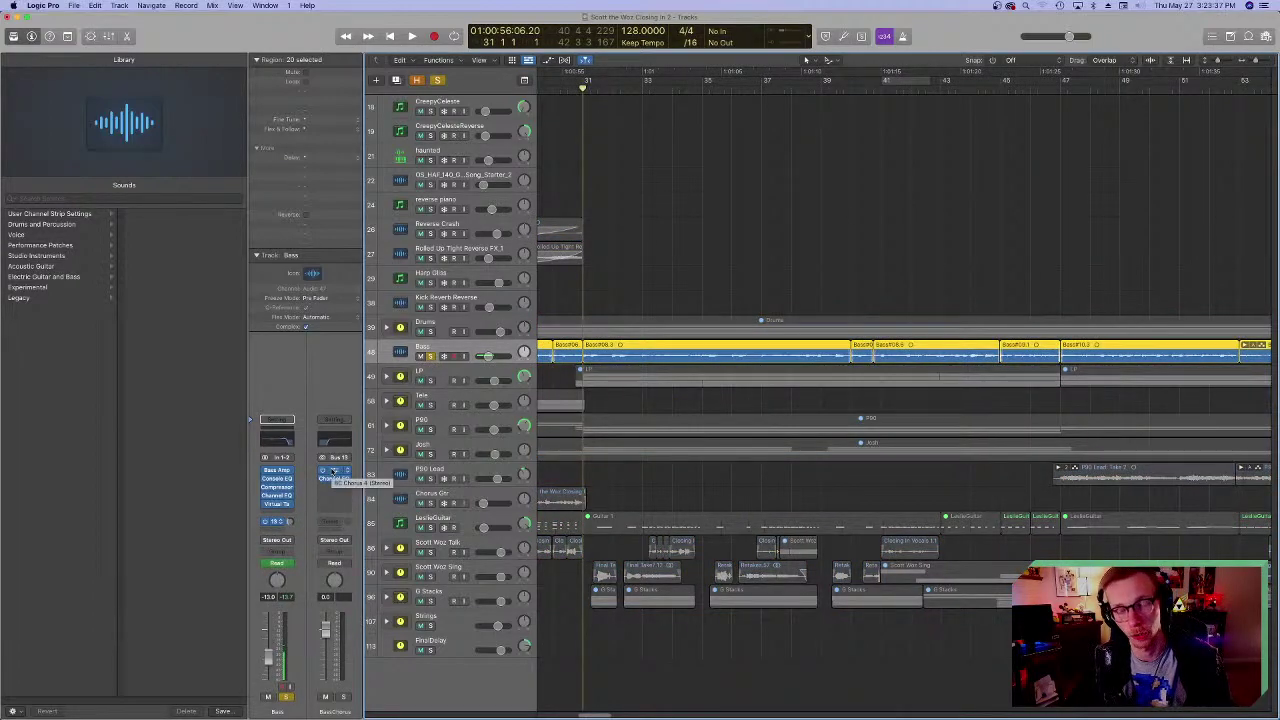
{"action": "left_click", "coordinate": [333, 472]}
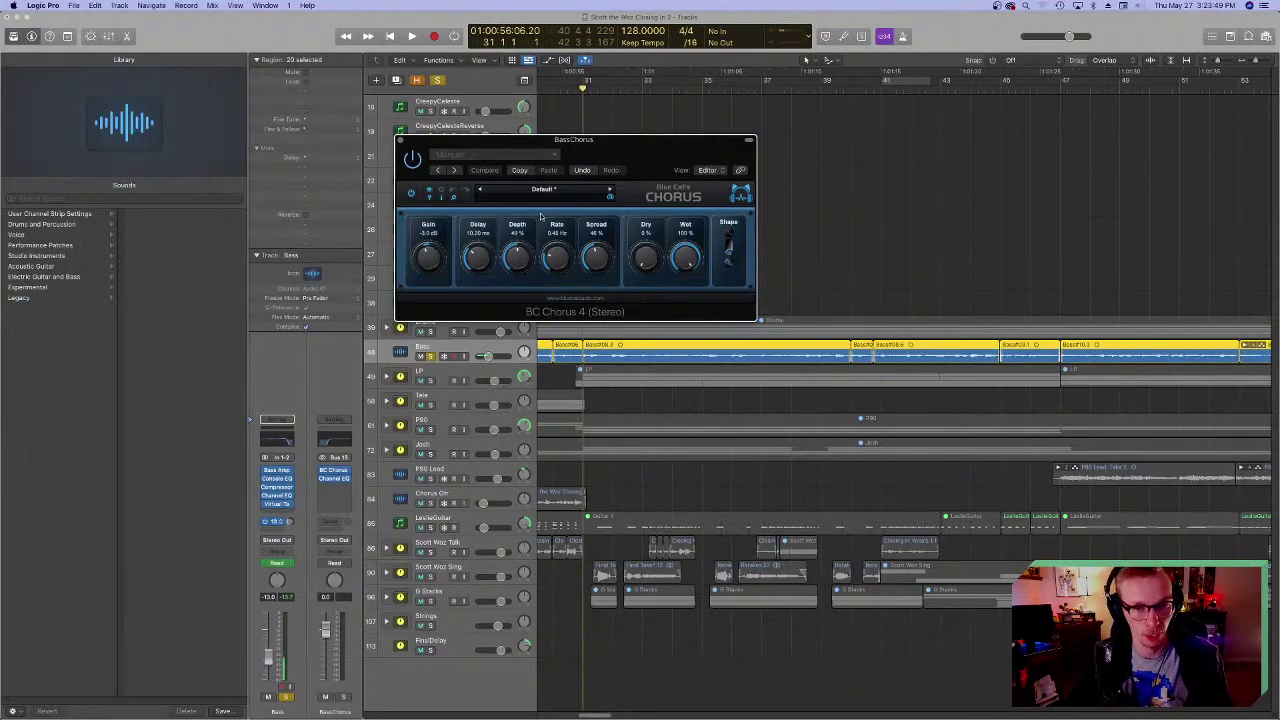
{"action": "left_click_drag", "start_coordinate": [588, 152], "coordinate": [816, 131]}
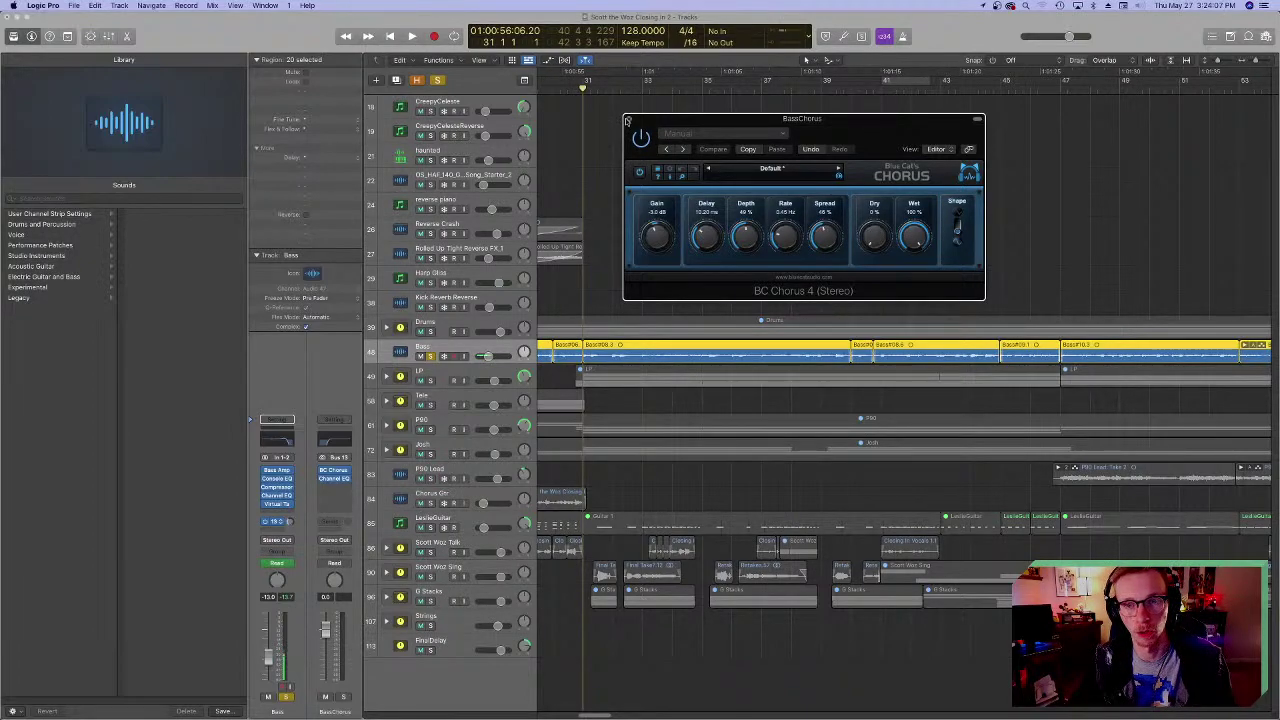
{"action": "key", "text": "space"}
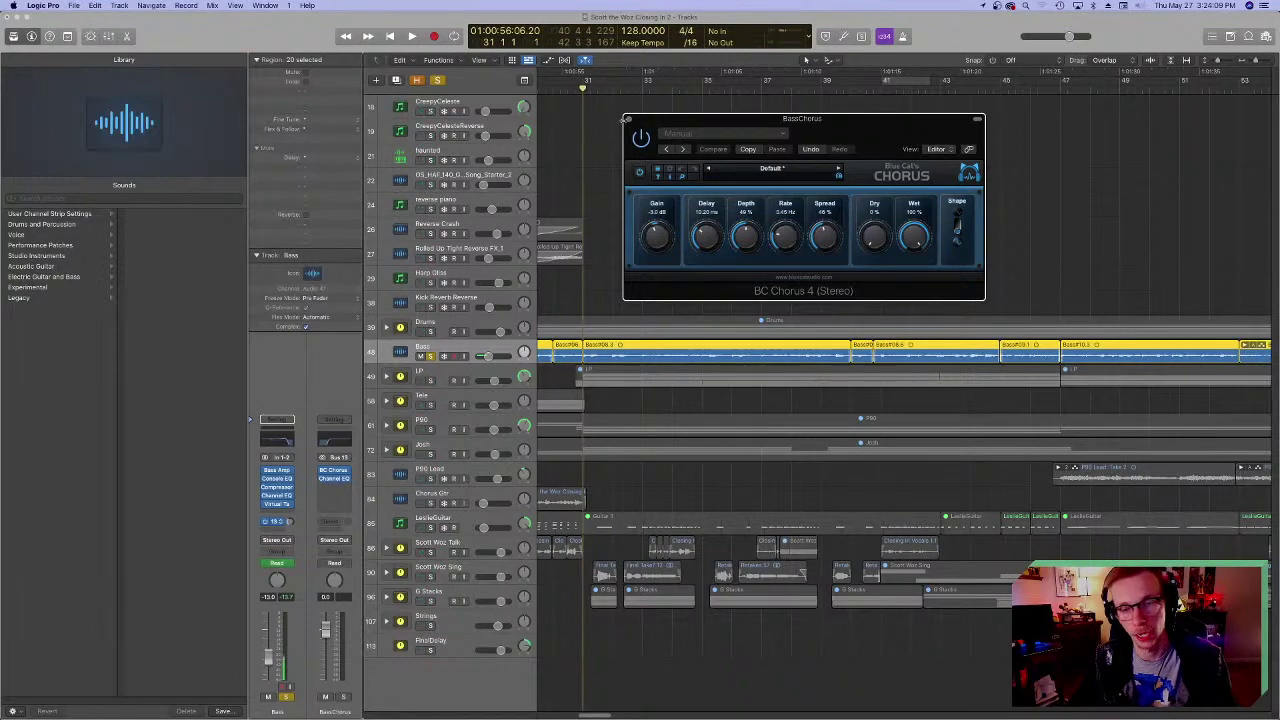
{"action": "key", "text": "space"}
{"action": "key", "text": "super+w"}
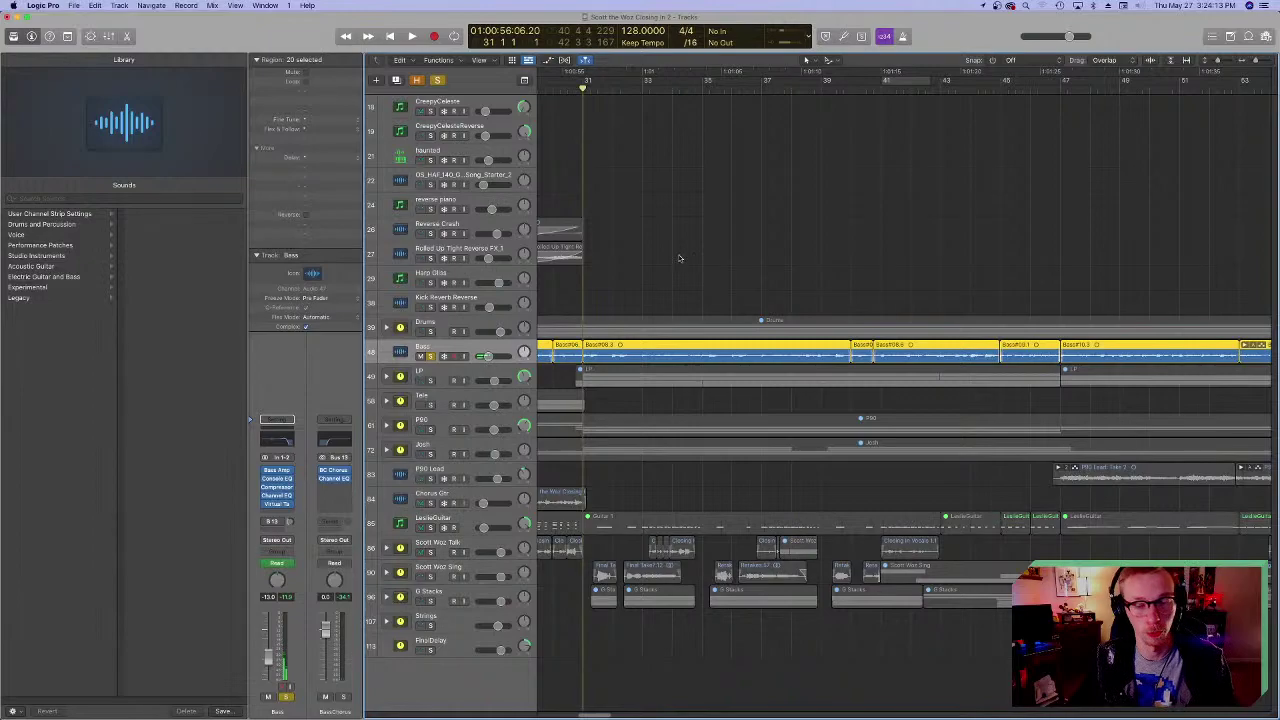
- Deselect the bass regions, audition the soloed bass and its chorus send from bar 30 beat 4, and return the playhead to bar 31
{"action": "scroll", "coordinate": [679, 258], "scroll_direction": "left", "scroll_amount": 8}
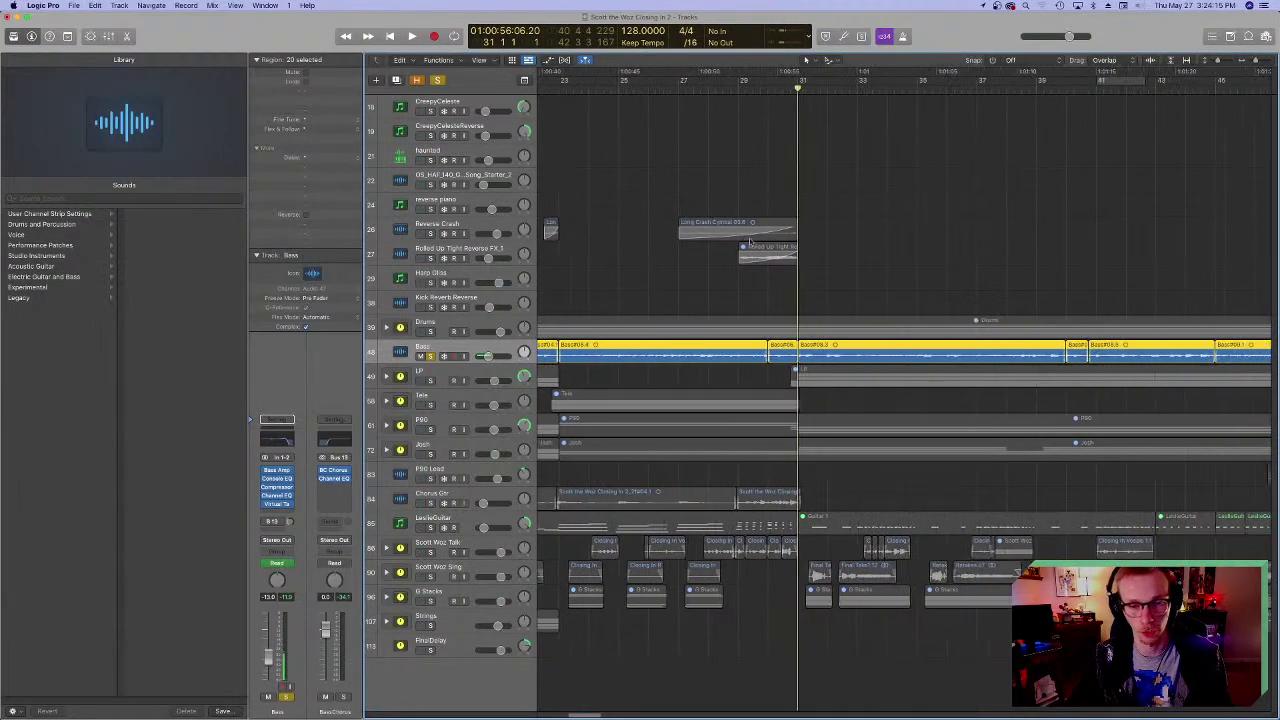
{"action": "scroll", "coordinate": [749, 240], "scroll_direction": "right", "scroll_amount": 5}
{"action": "scroll", "coordinate": [743, 241], "scroll_direction": "left", "scroll_amount": 1}
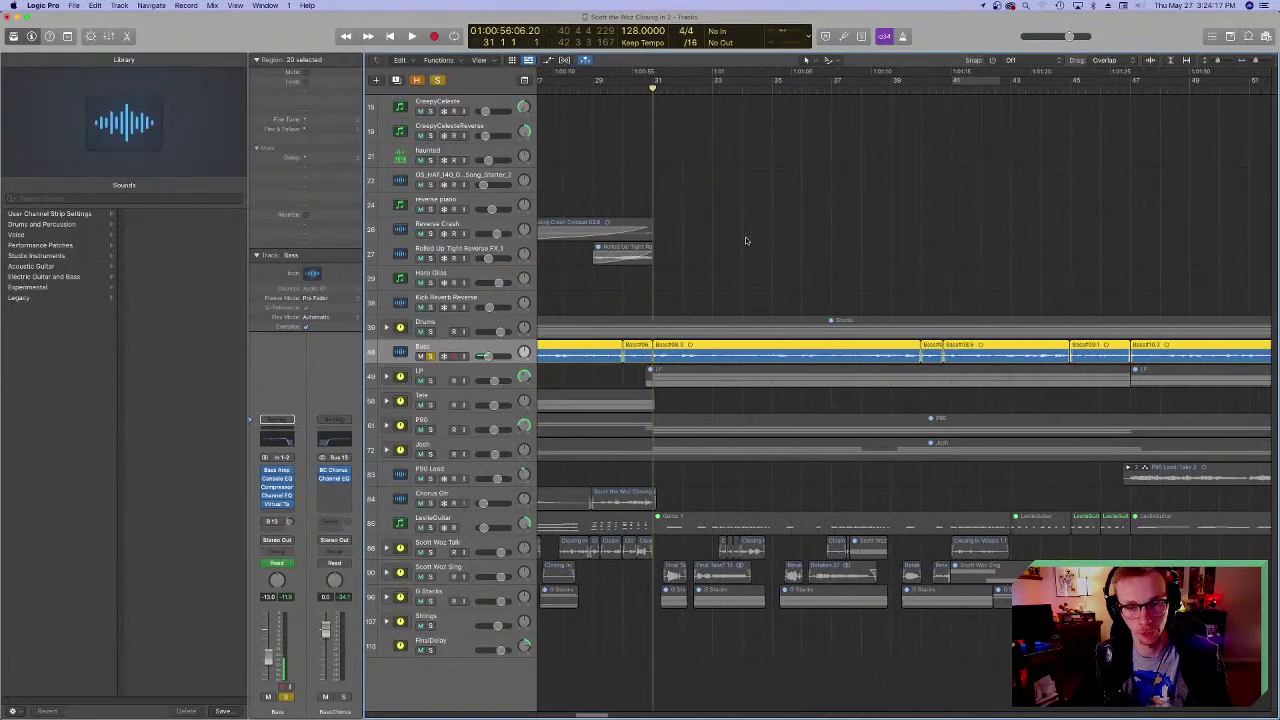
{"action": "scroll", "coordinate": [745, 240], "scroll_direction": "left", "scroll_amount": 3}
{"action": "scroll", "coordinate": [745, 242], "scroll_direction": "right", "scroll_amount": 2}
{"action": "left_click", "coordinate": [745, 243]}
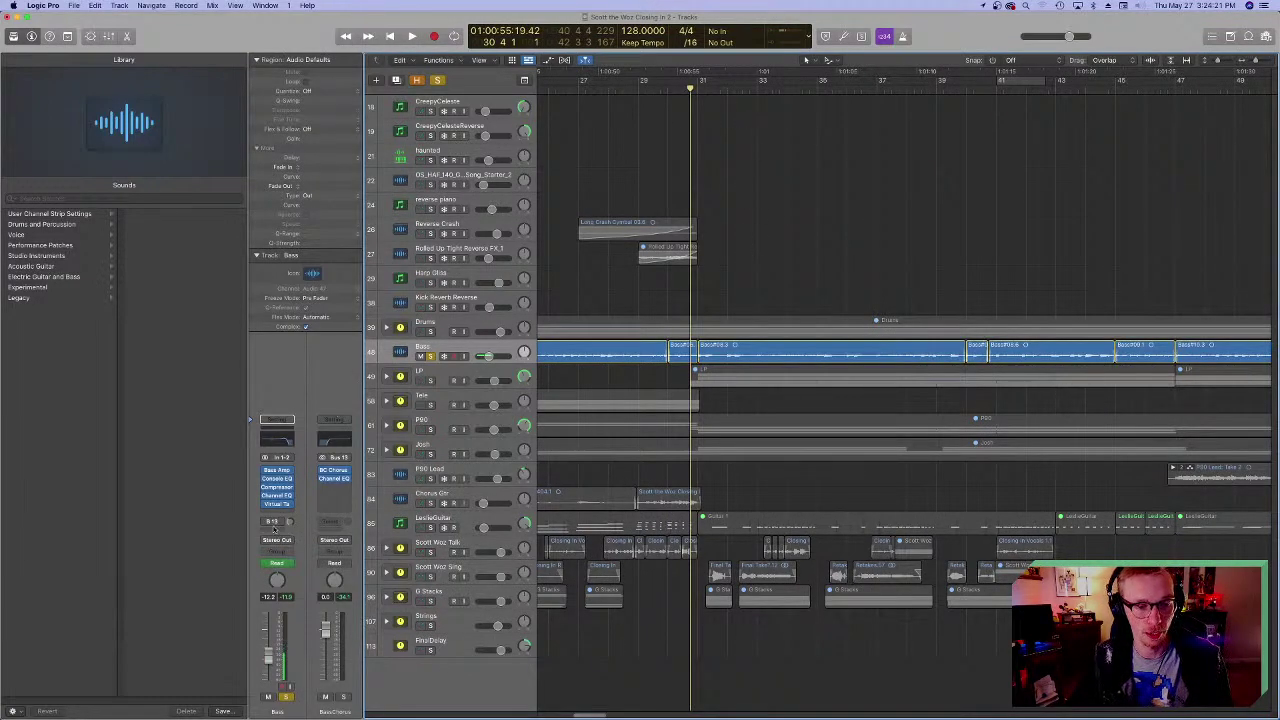
{"action": "key", "text": "space"}
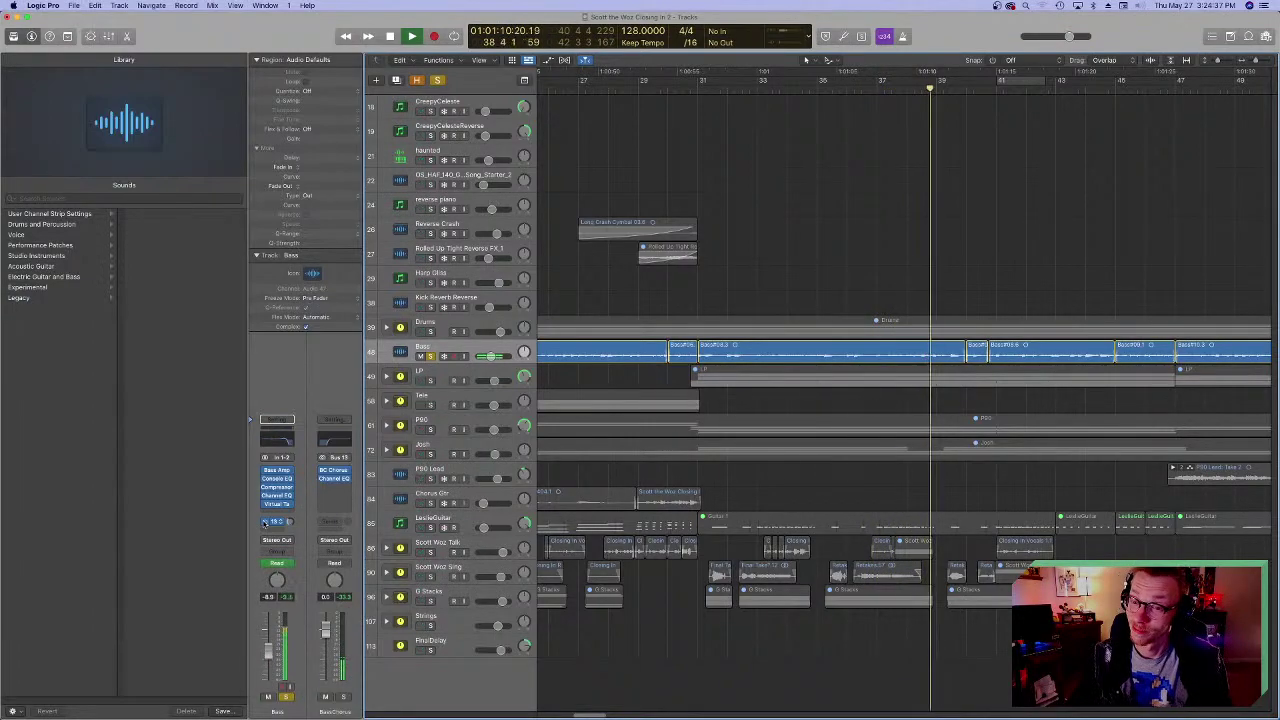
{"action": "key", "text": "space"}
{"action": "left_click", "coordinate": [698, 86]}
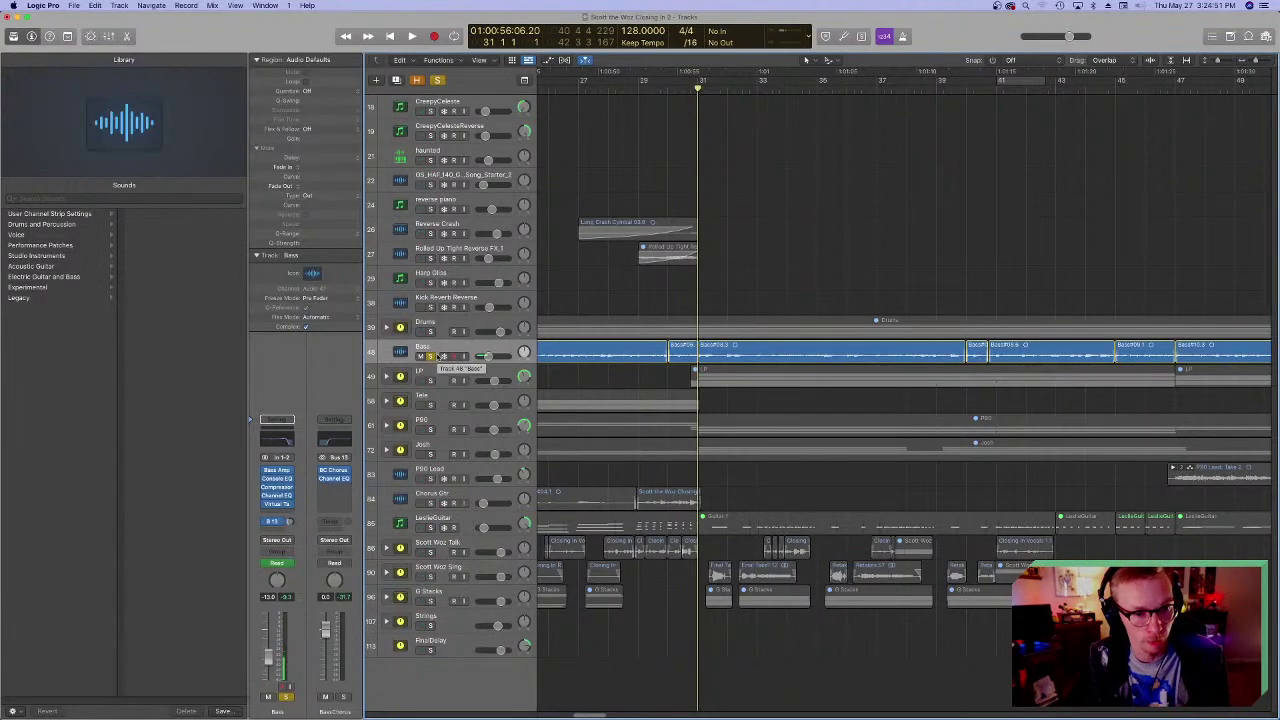
- Solo the LP, Tele, P90 and Josh guitar stacks from bar 30 beat 4, adding the Bass track to the solo during playback
{"action": "key", "text": "super+a"}
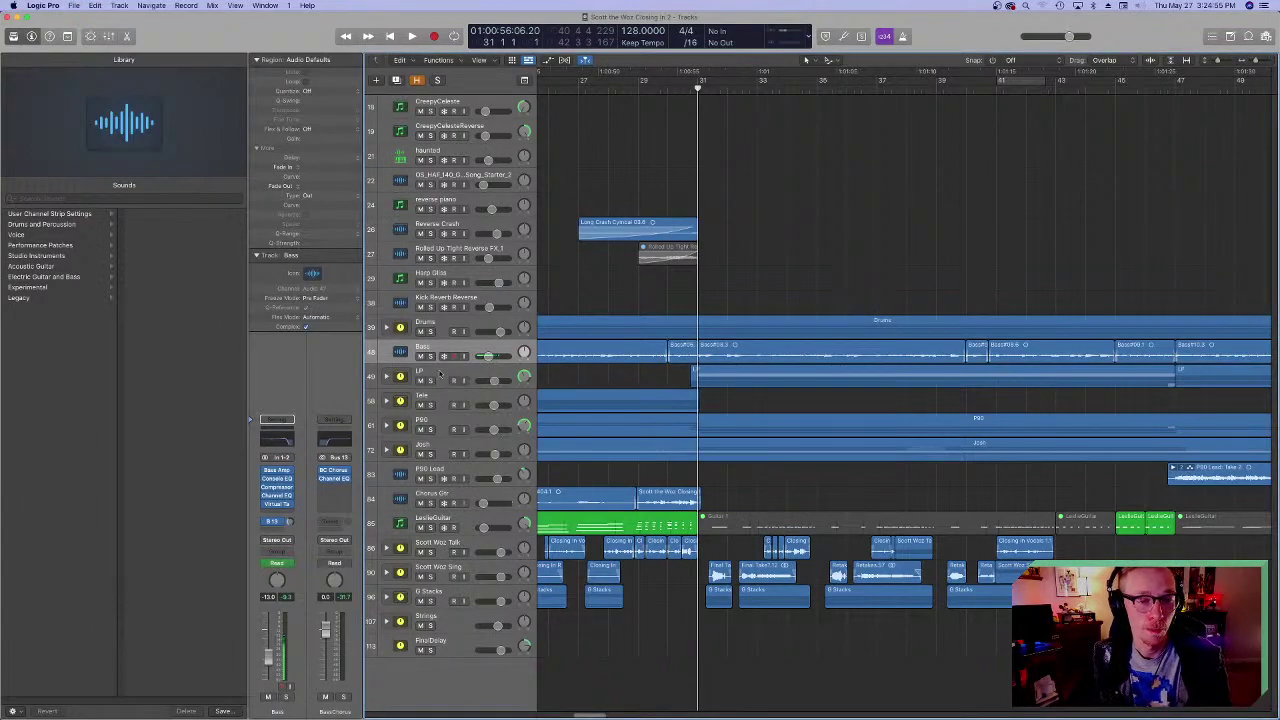
{"action": "left_click_drag", "start_coordinate": [430, 381], "coordinate": [431, 452]}
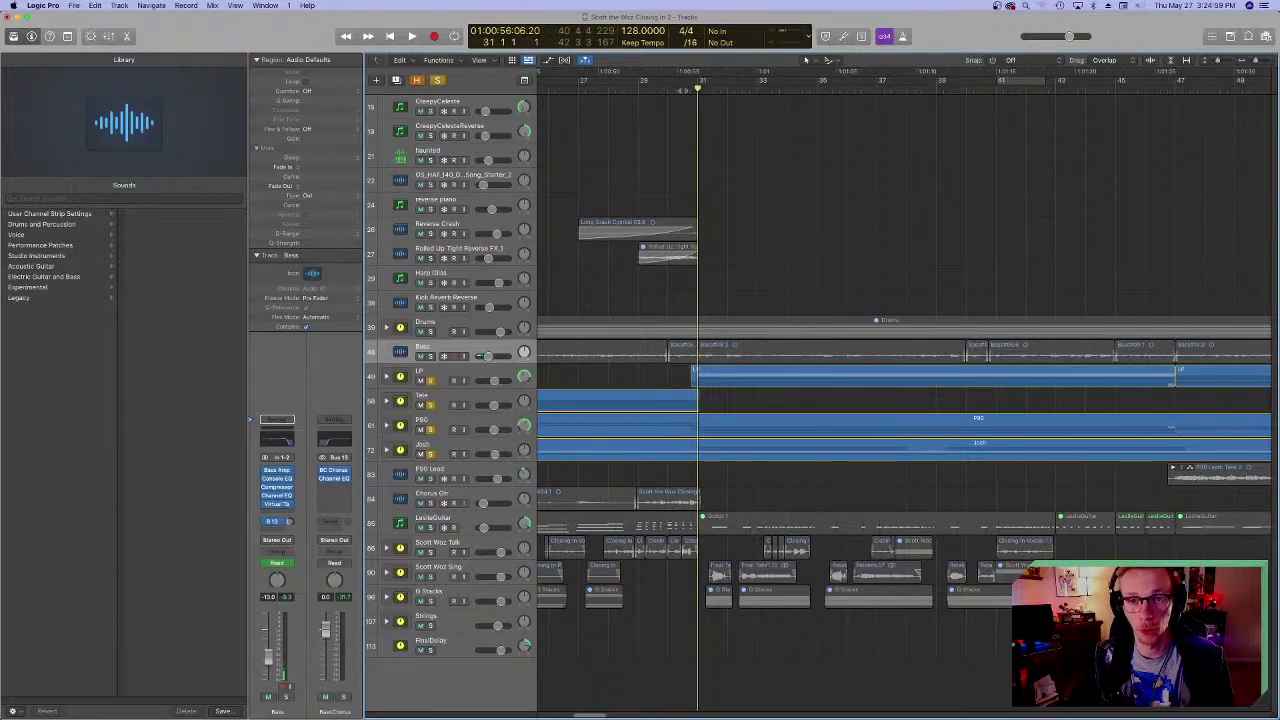
{"action": "left_click", "coordinate": [690, 87]}
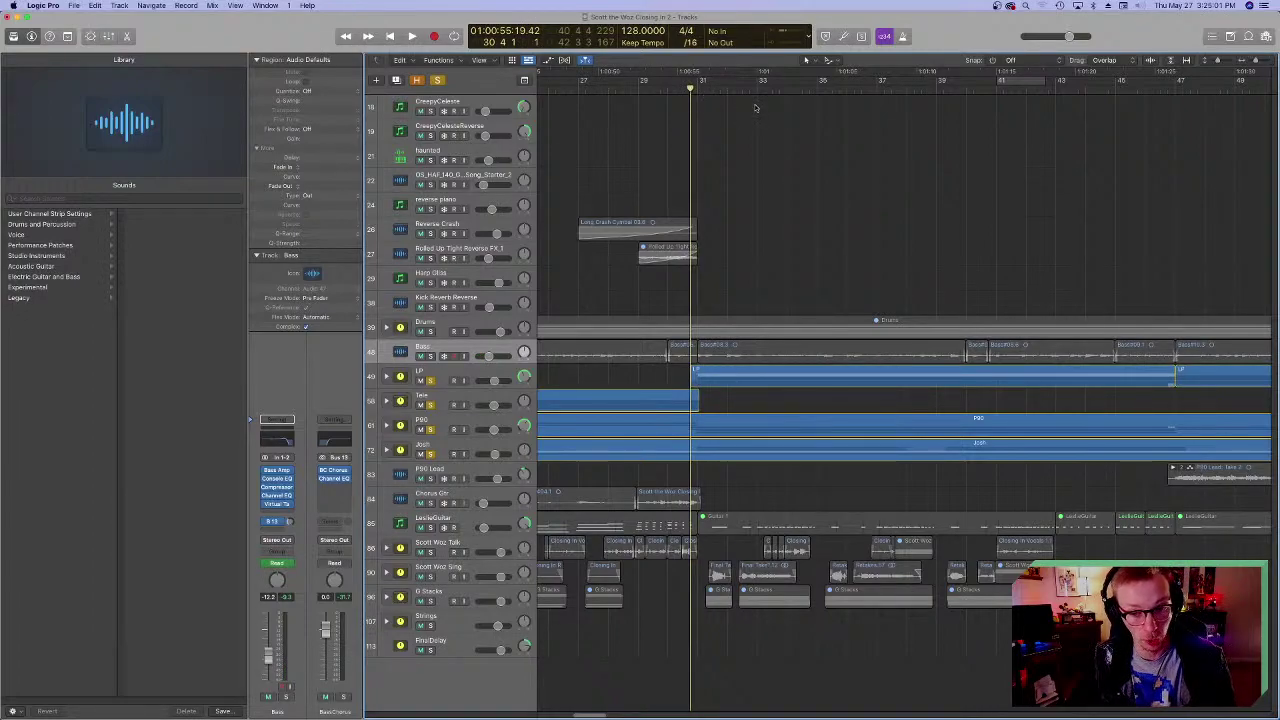
{"action": "key", "text": "space"}
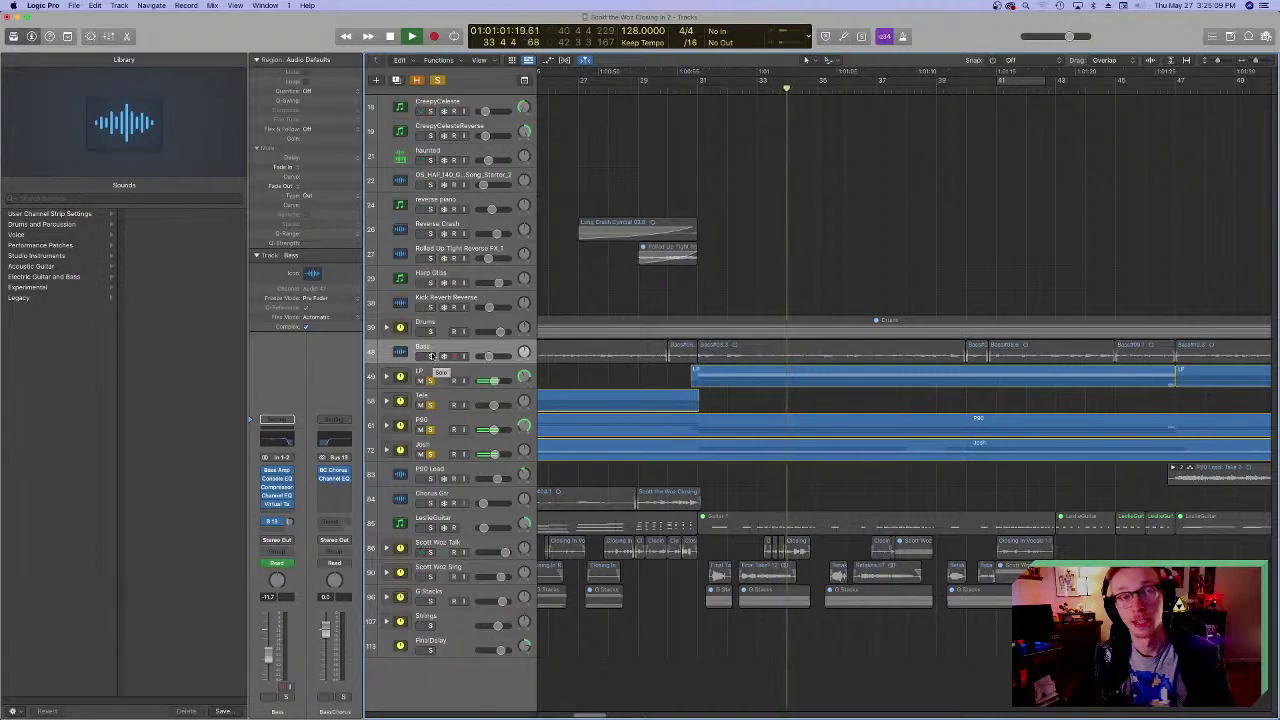
{"action": "left_click", "coordinate": [431, 356]}
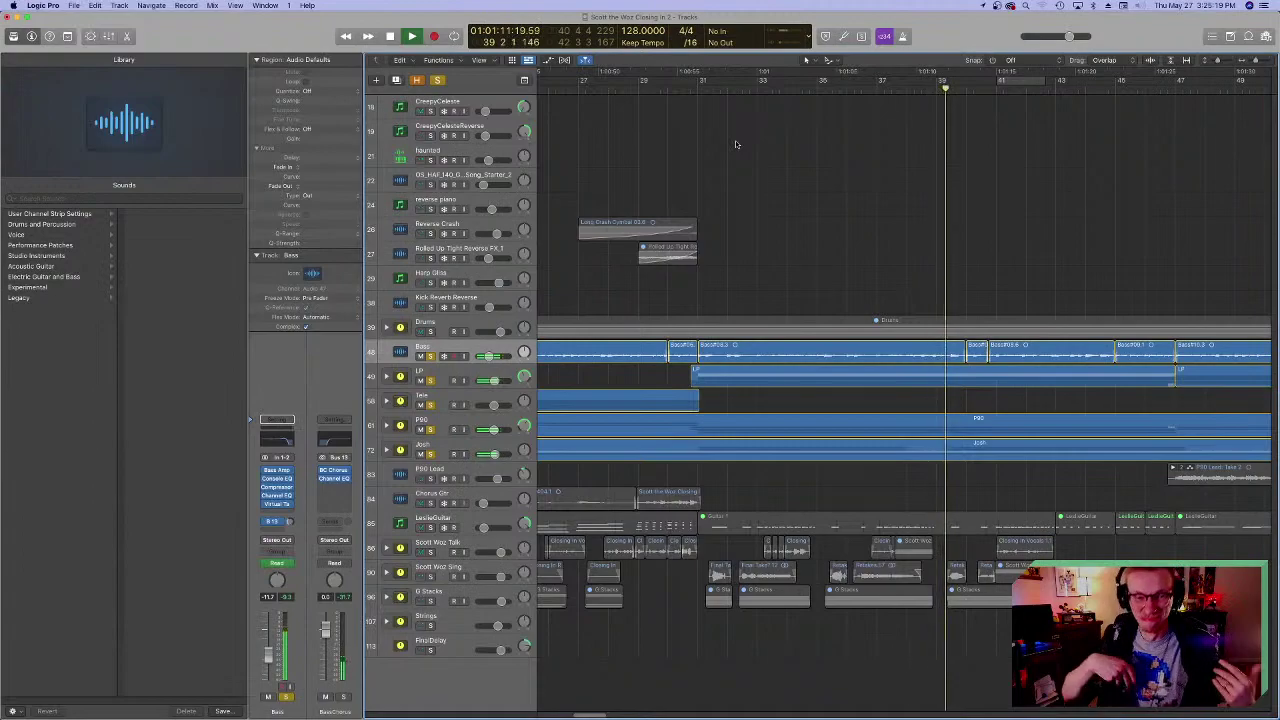
- Stop the soloed bass and guitar playback and return the playhead to bar 30 beat 4
{"action": "key", "text": "space"}
{"action": "left_click", "coordinate": [698, 82]}
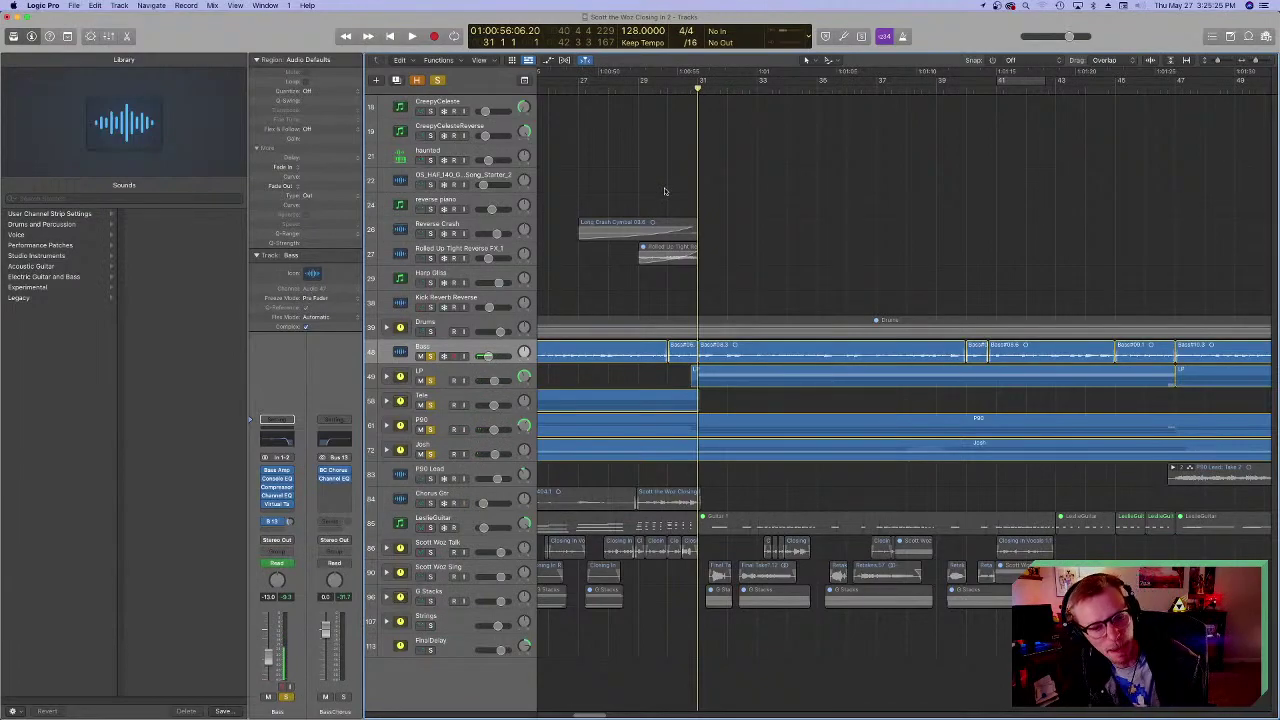
{"action": "scroll", "coordinate": [742, 404], "scroll_direction": "left", "scroll_amount": 3}
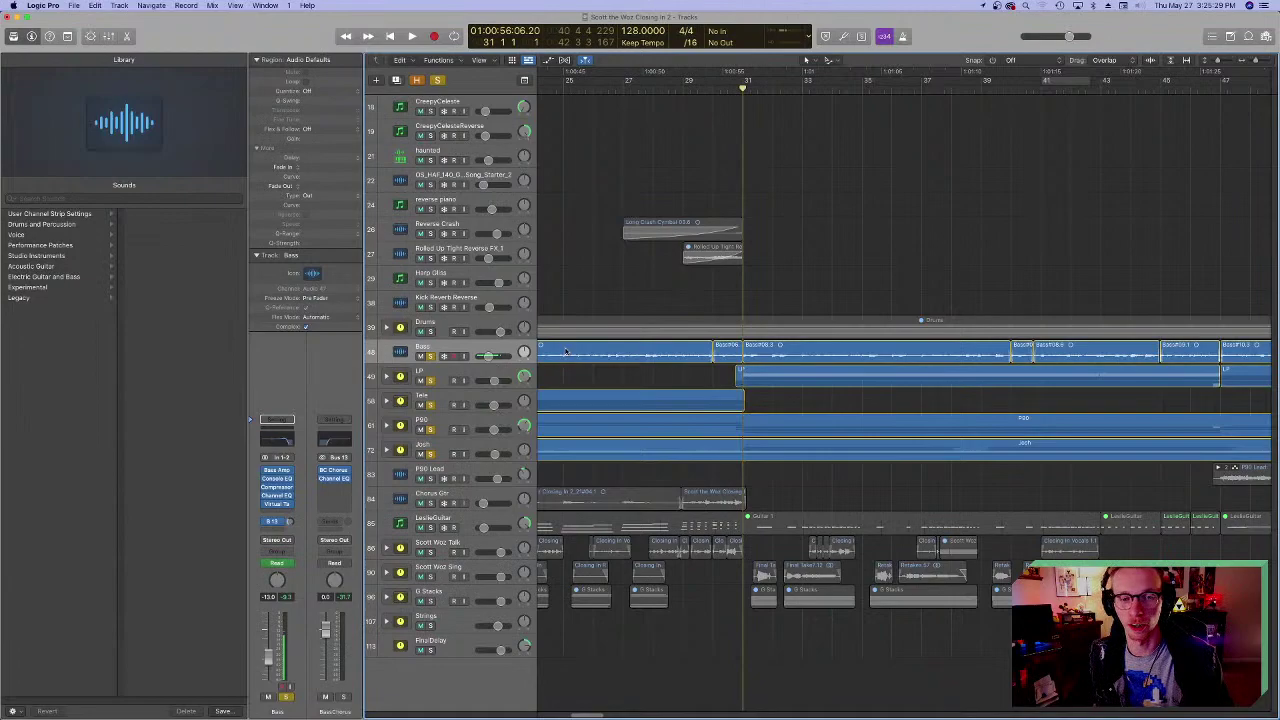
{"action": "left_click", "coordinate": [739, 88]}
{"action": "scroll", "coordinate": [848, 330], "scroll_direction": "right", "scroll_amount": 4}
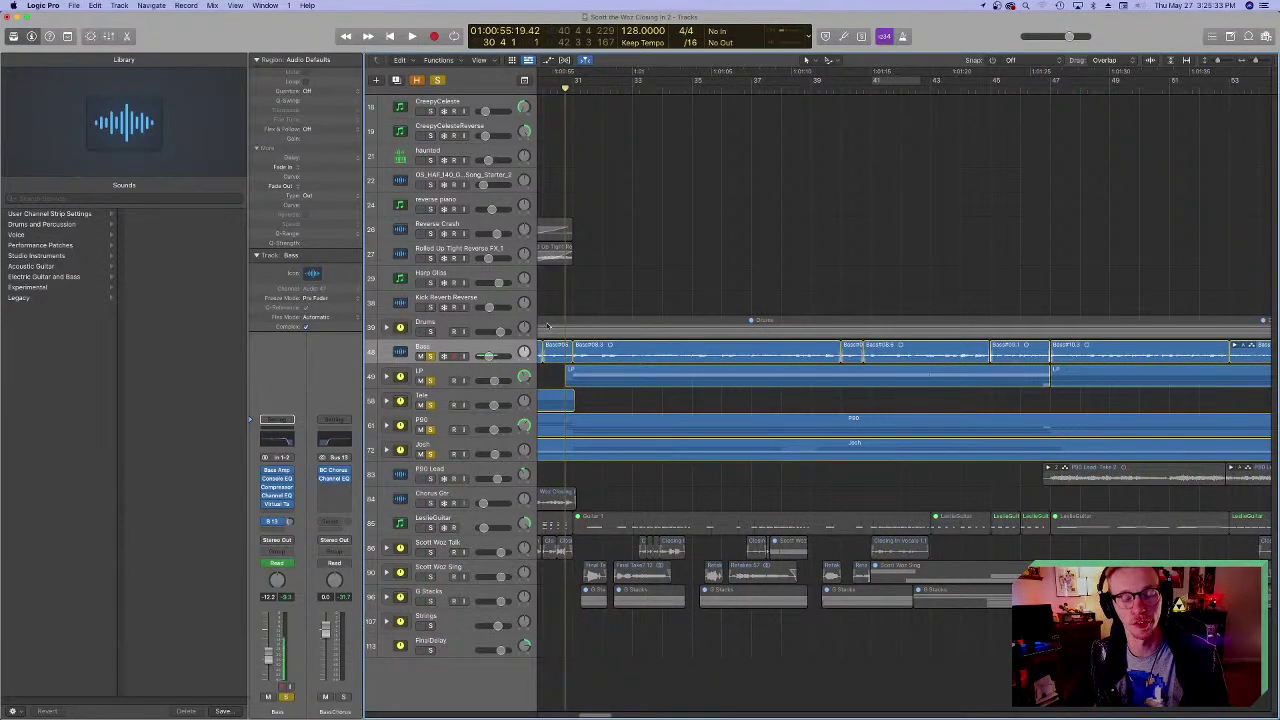
{"action": "scroll", "coordinate": [641, 168], "scroll_direction": "left", "scroll_amount": 2}
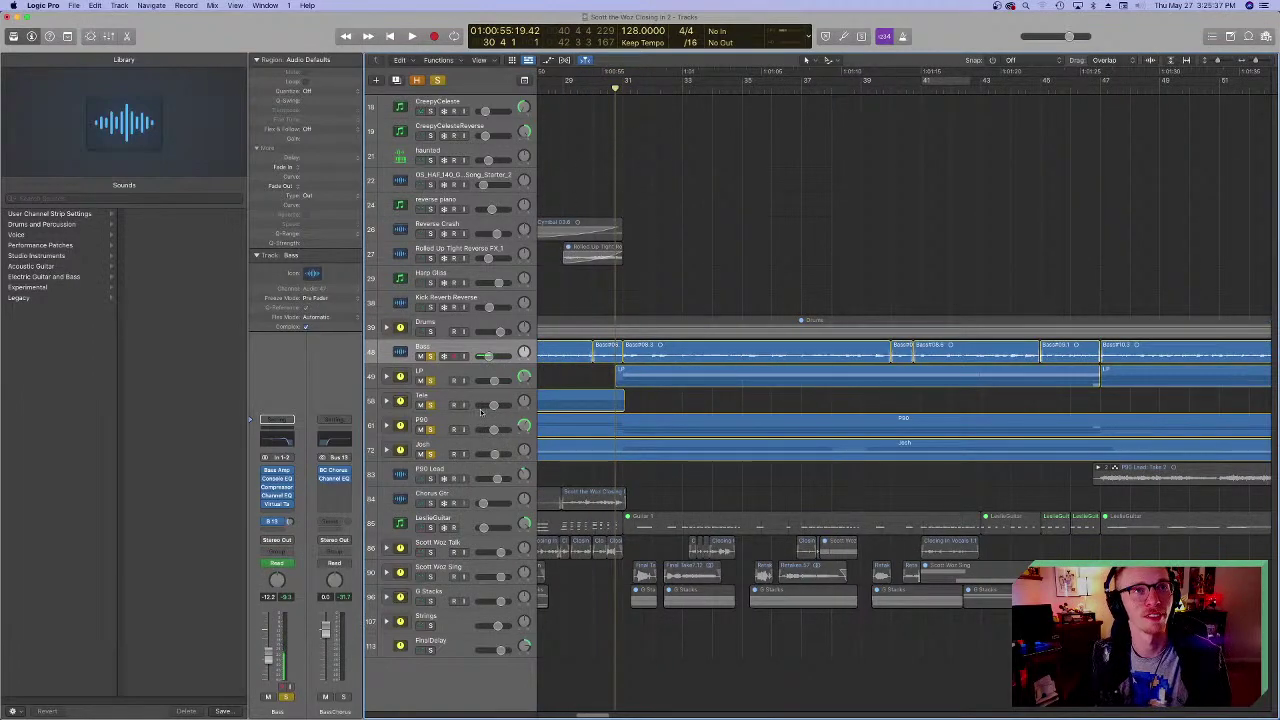
- Clear the solo on the Bass track and guitar stacks and return the playhead to bar 2 beat 4
{"action": "left_click", "coordinate": [430, 356]}
{"action": "left_click", "coordinate": [432, 404]}
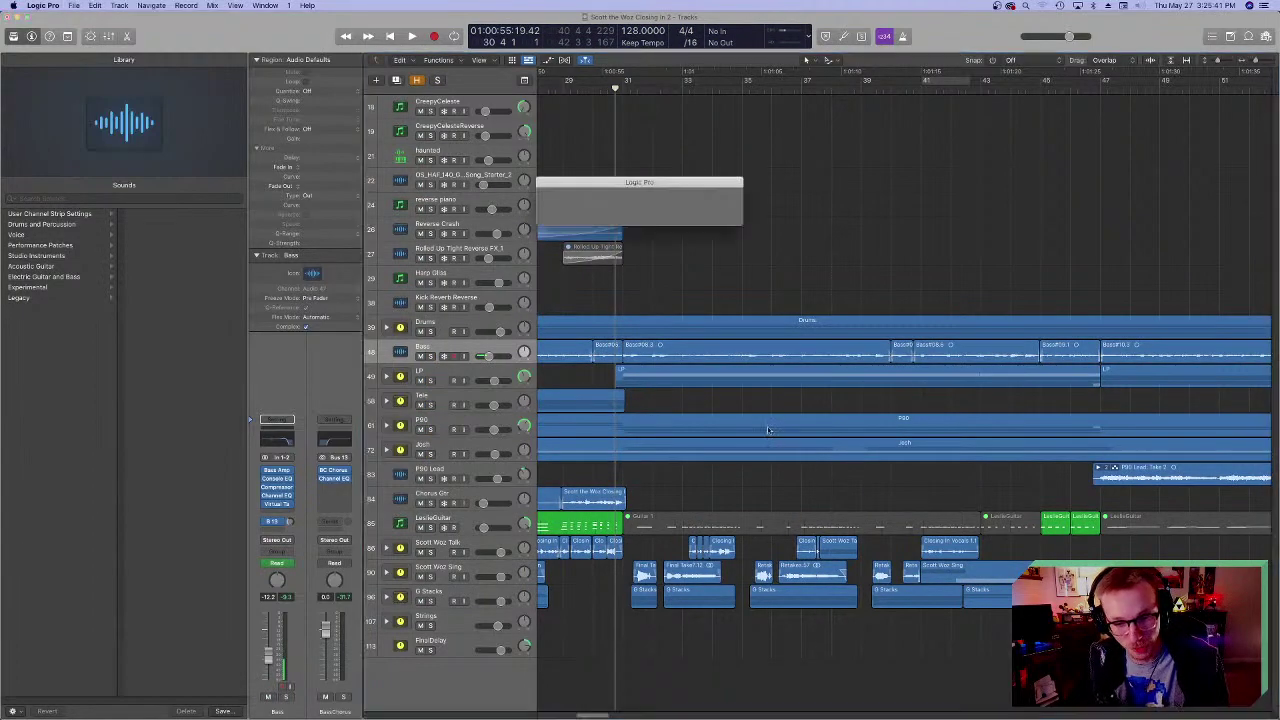
{"action": "scroll", "coordinate": [768, 430], "scroll_direction": "left", "scroll_amount": 15}
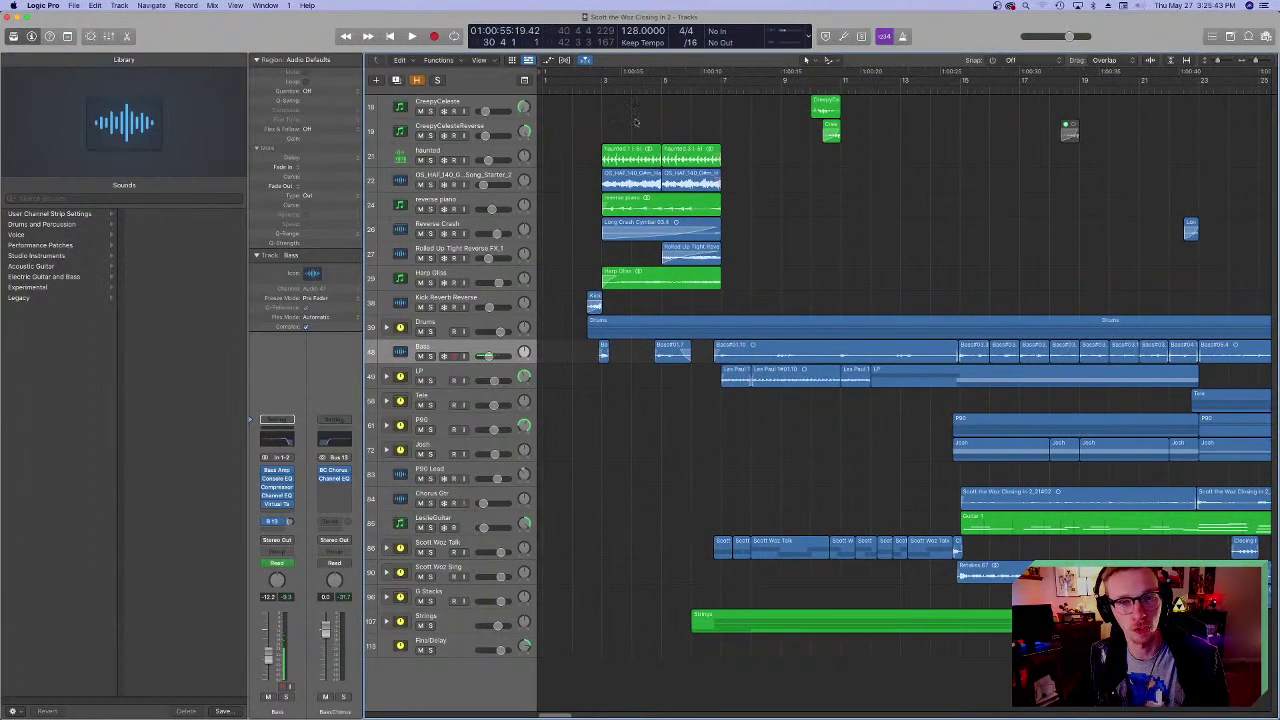
{"action": "key", "text": "space"}
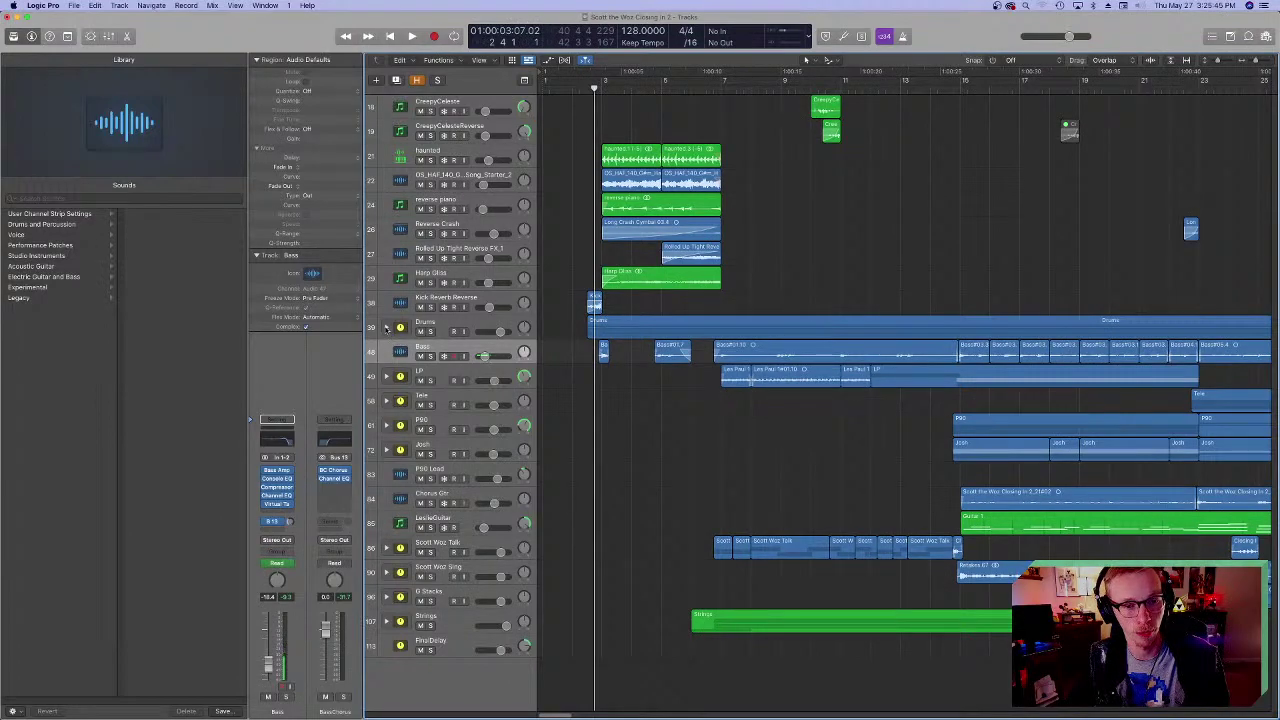
- Expand the Drums stack to show its individual microphone tracks and solo the whole stack
{"action": "left_click", "coordinate": [386, 327]}
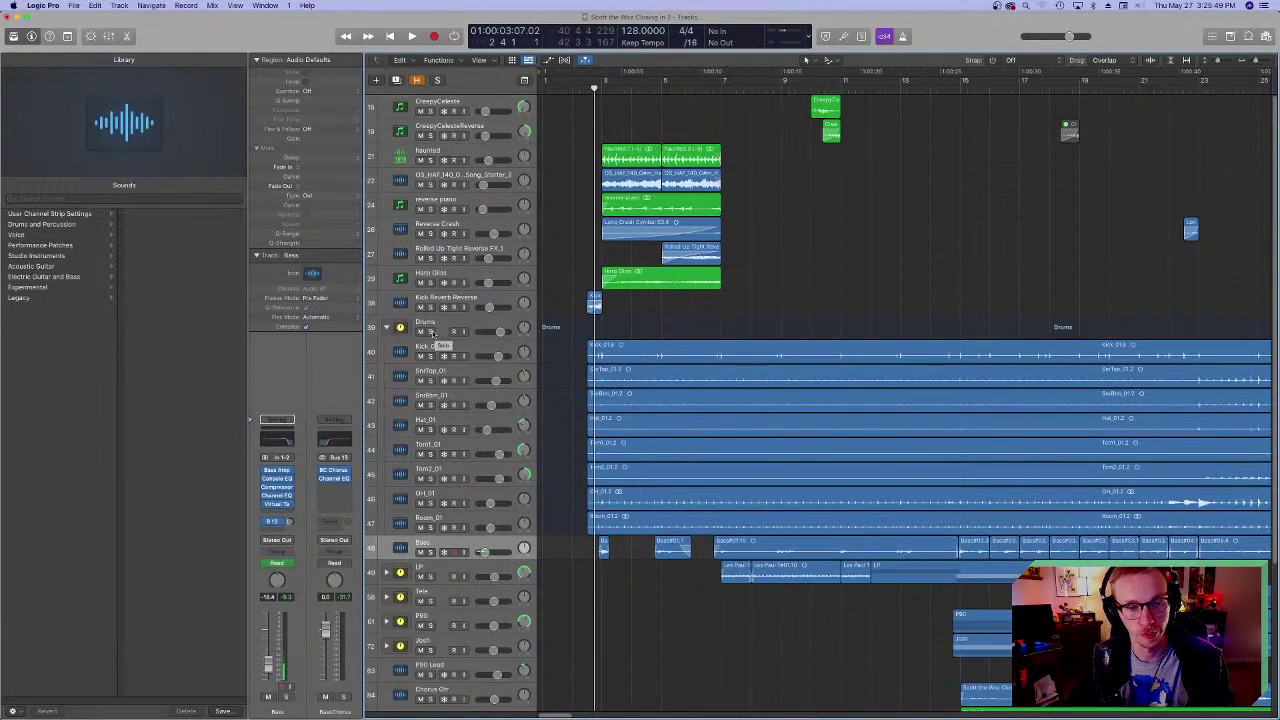
{"action": "left_click", "coordinate": [444, 329]}
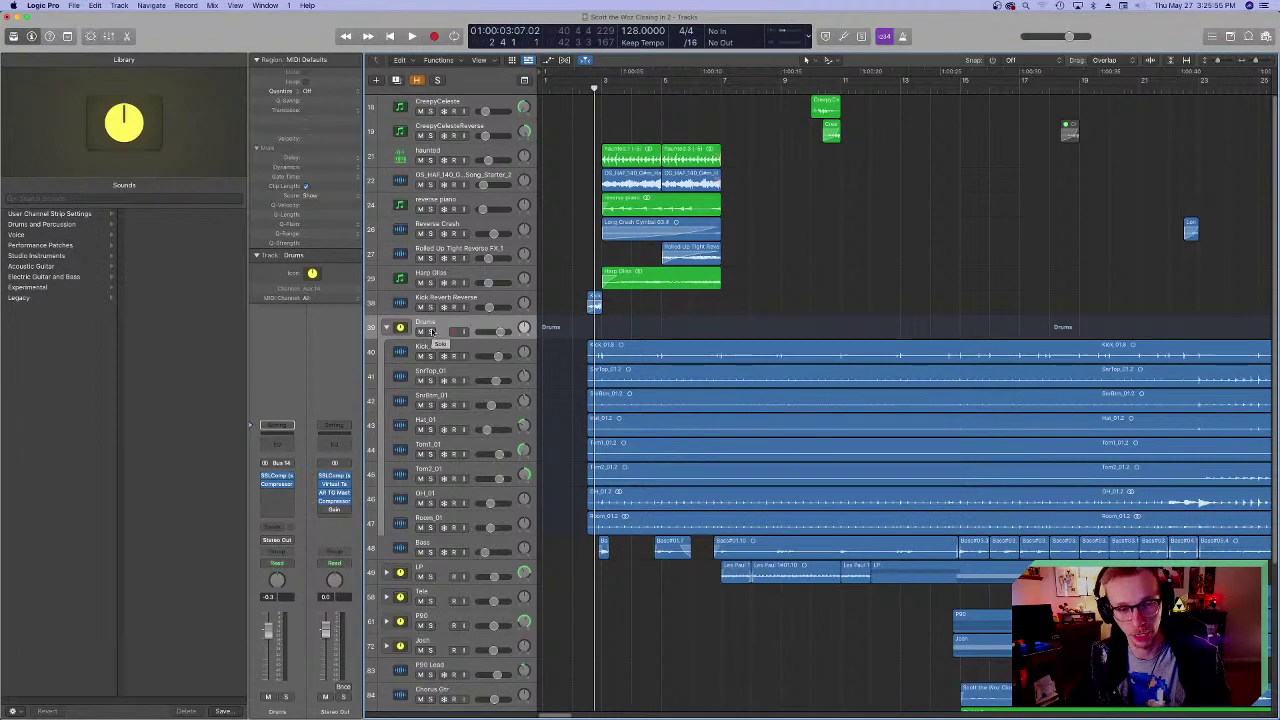
{"action": "left_click", "coordinate": [431, 331]}
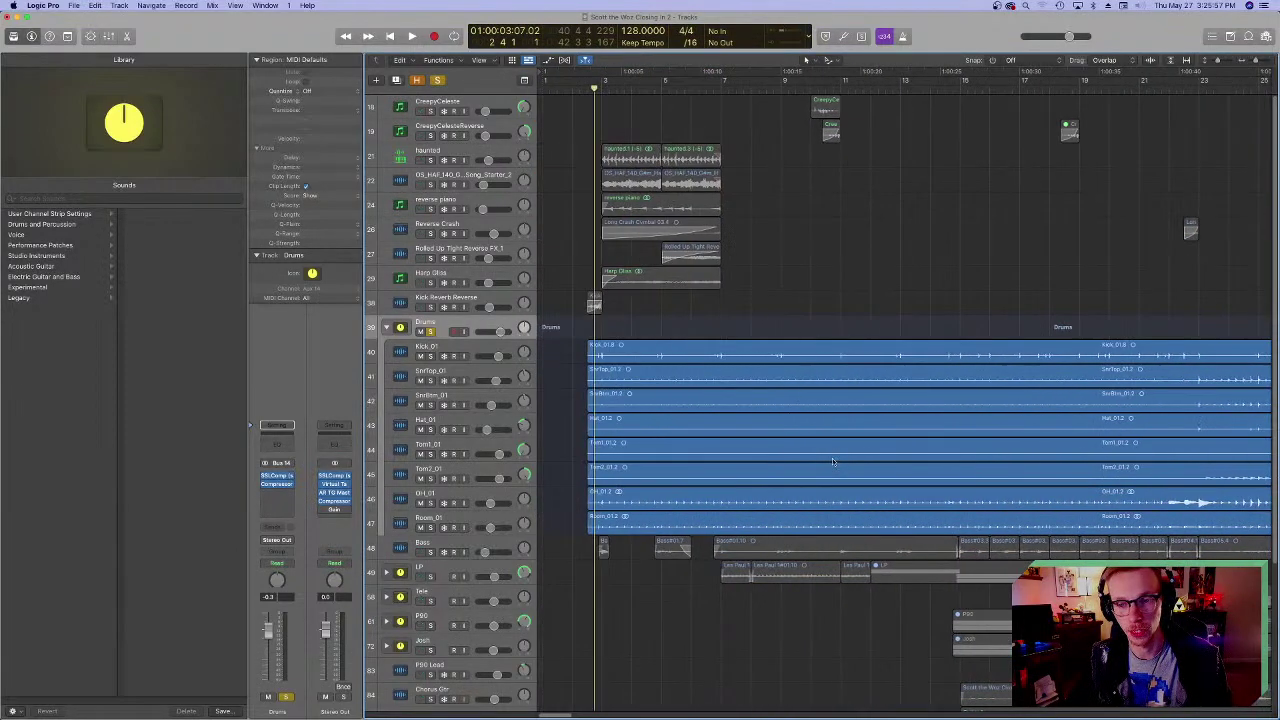
- Place the playhead at bar 6 beat 3, just before the drum groove under the first Les Paul part
{"action": "scroll", "coordinate": [832, 458], "scroll_direction": "right", "scroll_amount": 3}
{"action": "scroll", "coordinate": [832, 458], "scroll_direction": "left", "scroll_amount": 2}
{"action": "scroll", "coordinate": [832, 458], "scroll_direction": "right", "scroll_amount": 1}
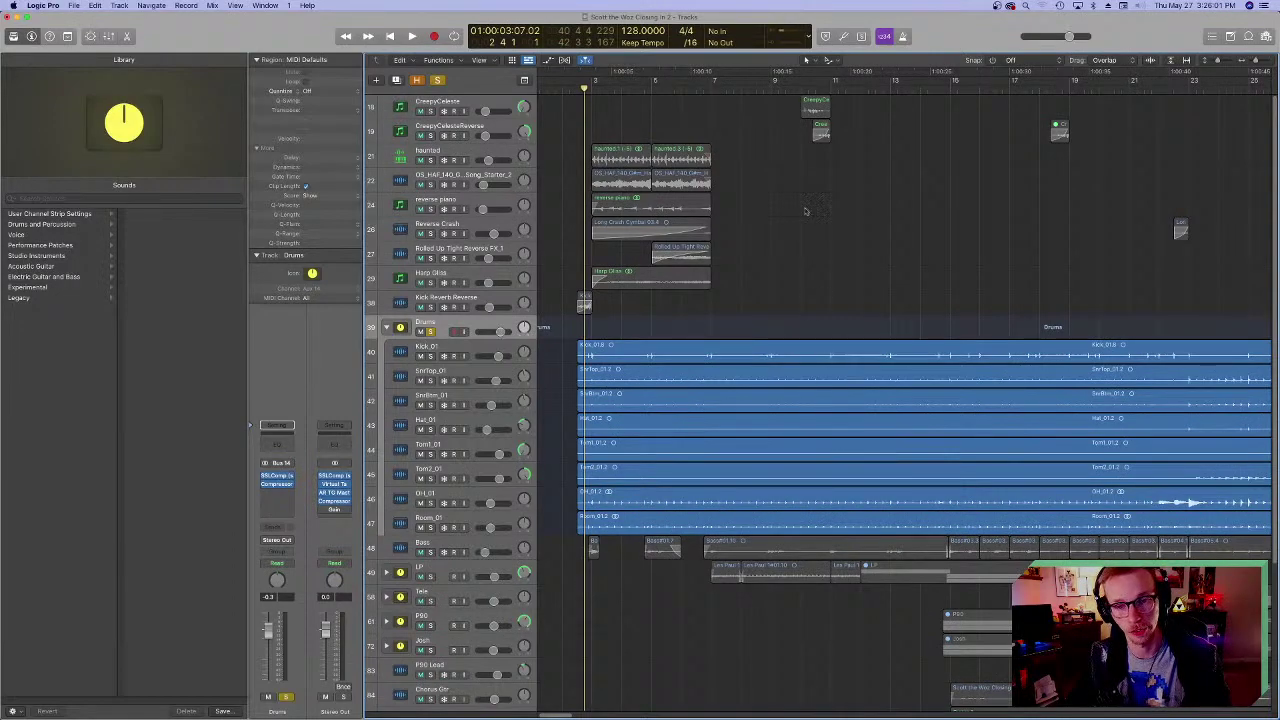
{"action": "left_click", "coordinate": [697, 89]}
{"action": "scroll", "coordinate": [814, 272], "scroll_direction": "right", "scroll_amount": 1}
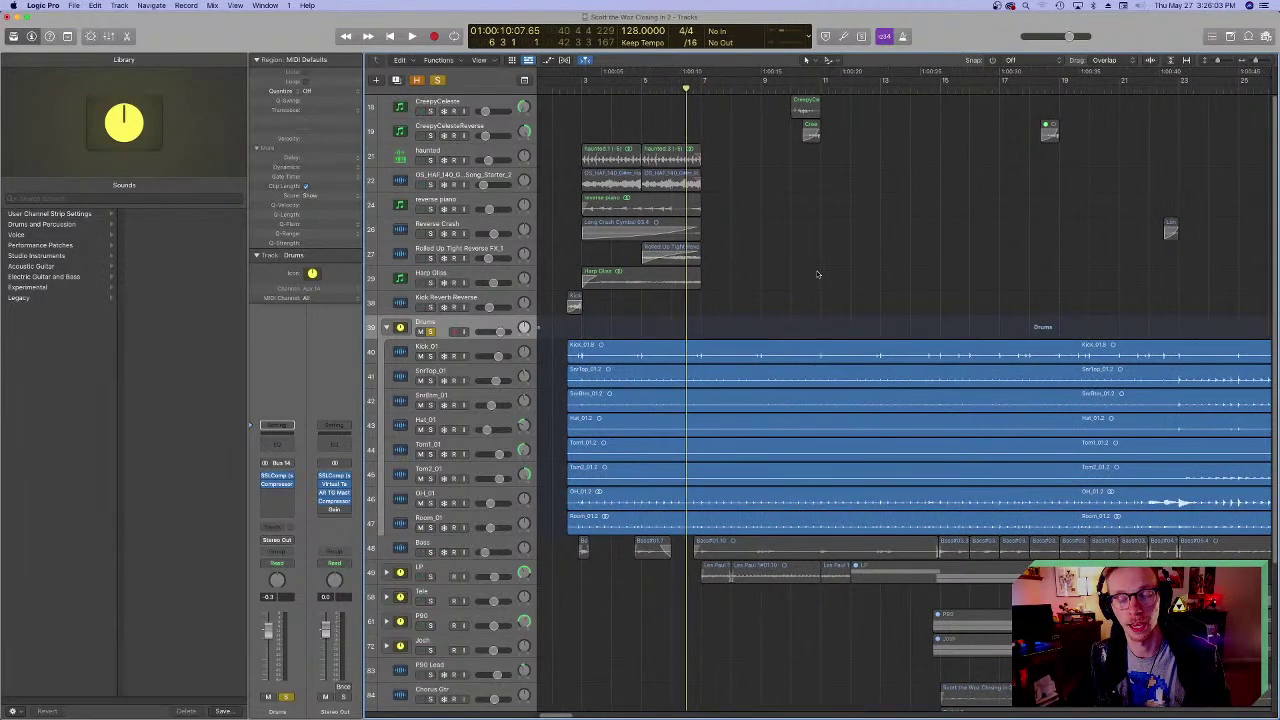
{"action": "scroll", "coordinate": [816, 274], "scroll_direction": "right", "scroll_amount": 3}
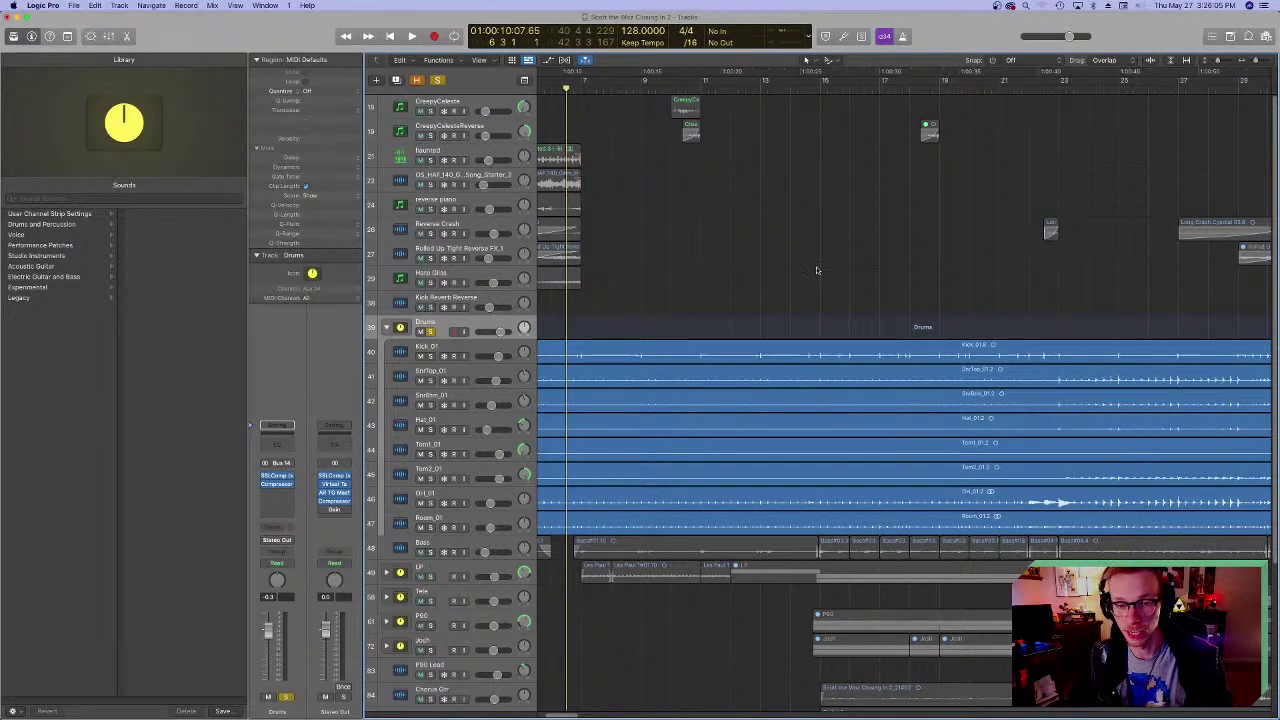
{"action": "scroll", "coordinate": [816, 270], "scroll_direction": "left", "scroll_amount": 1}
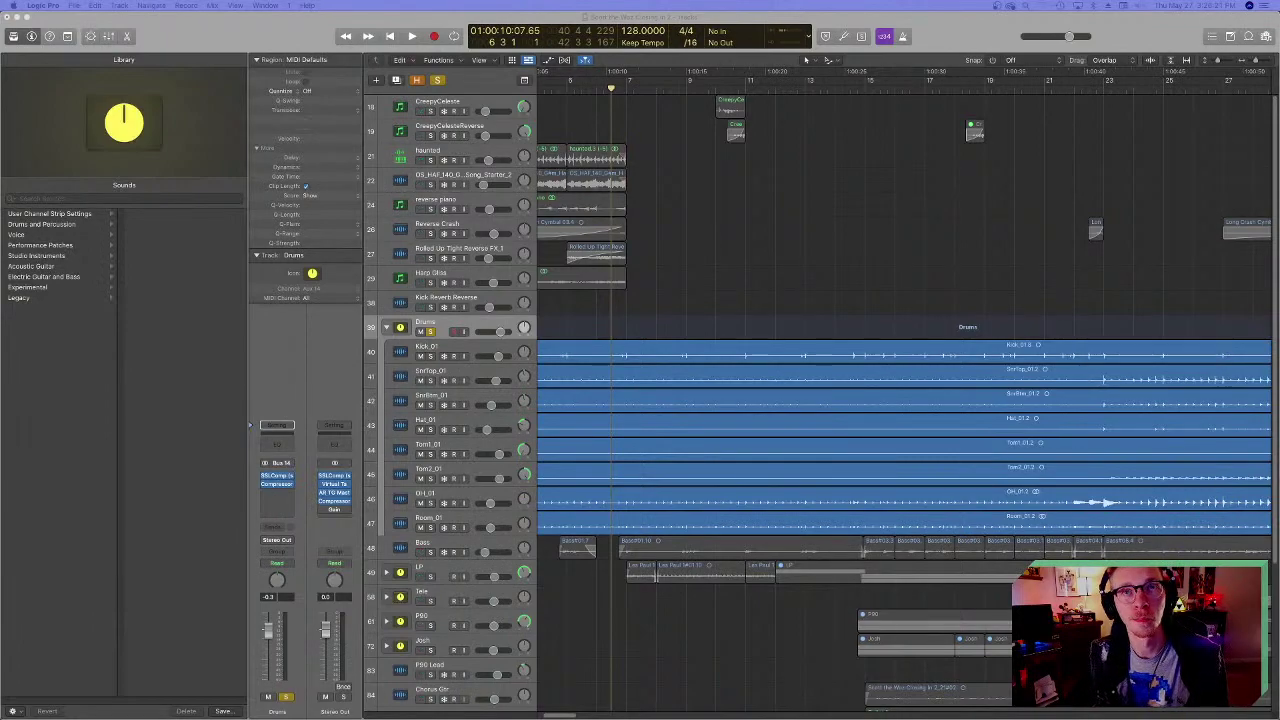
- Switch to Preview and open the drum session photos, arranging three in a row with the overhead kit screenshot below them
{"action": "key", "text": "super+Tab"}
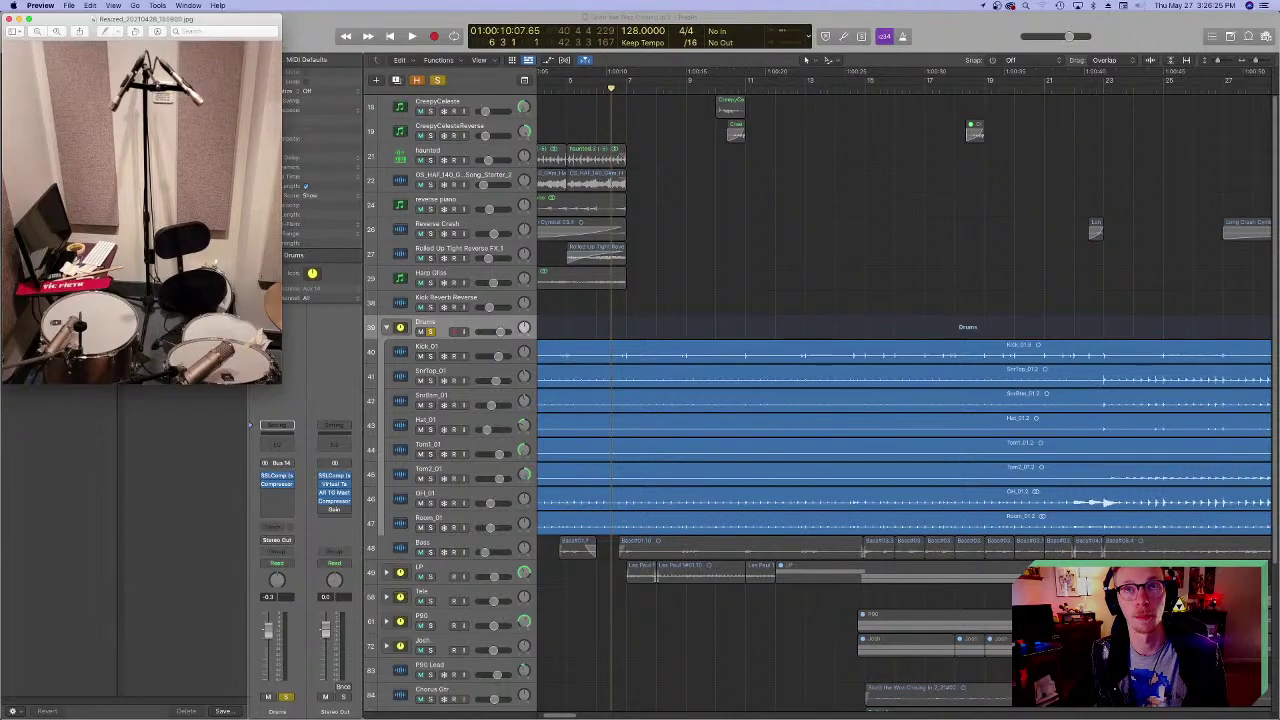
{"action": "key", "text": "super+o"}
{"action": "left_click_drag", "start_coordinate": [237, 48], "coordinate": [516, 24]}
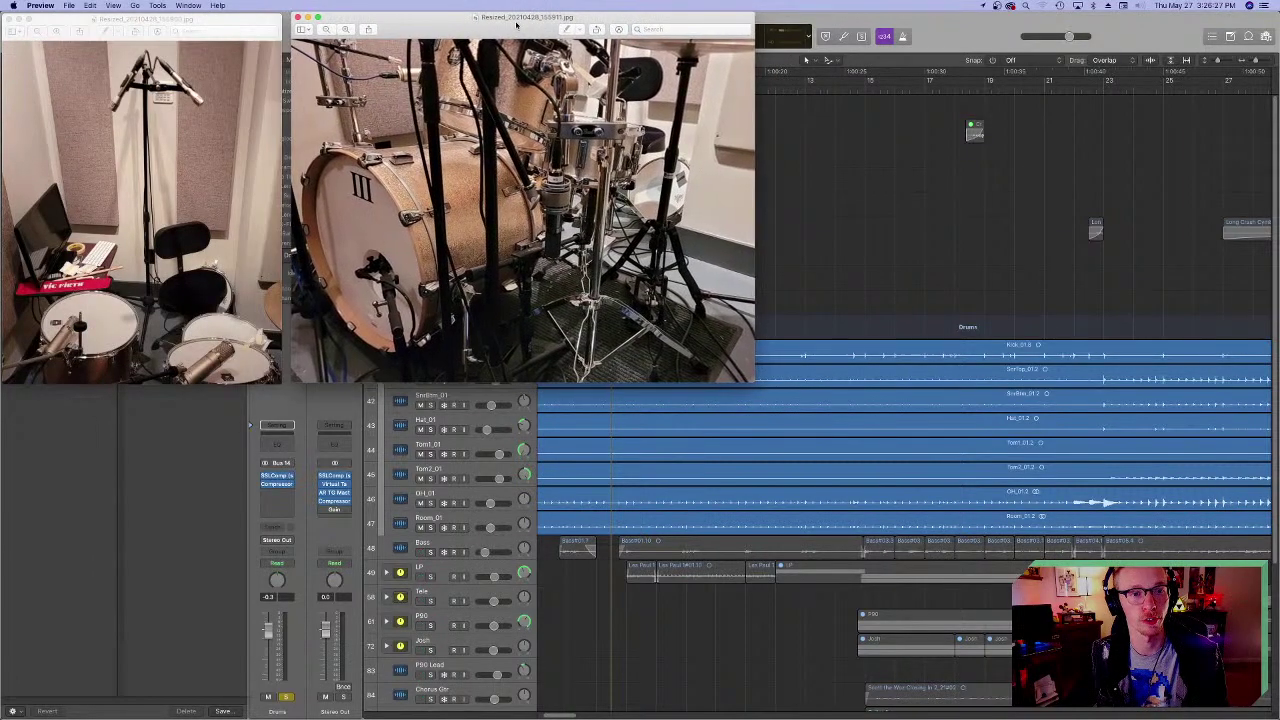
{"action": "key", "text": "super+o"}
{"action": "left_click_drag", "start_coordinate": [157, 42], "coordinate": [913, 21]}
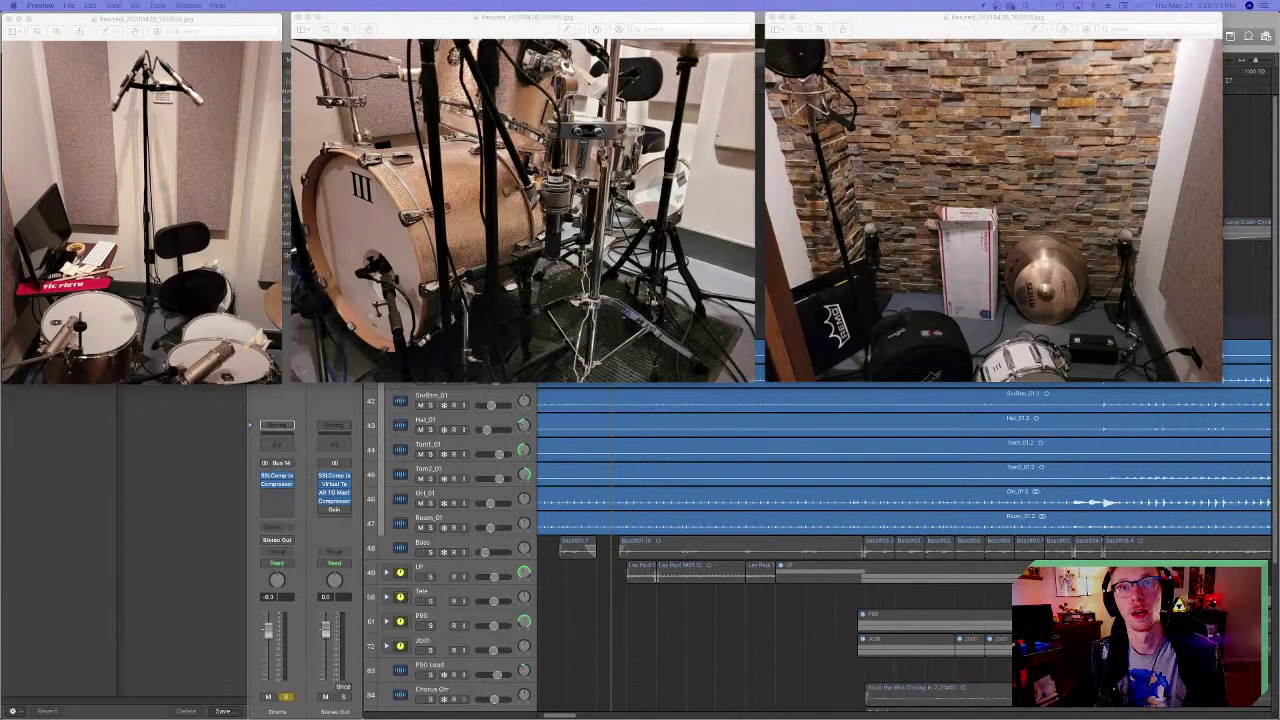
{"action": "key", "text": "Return"}
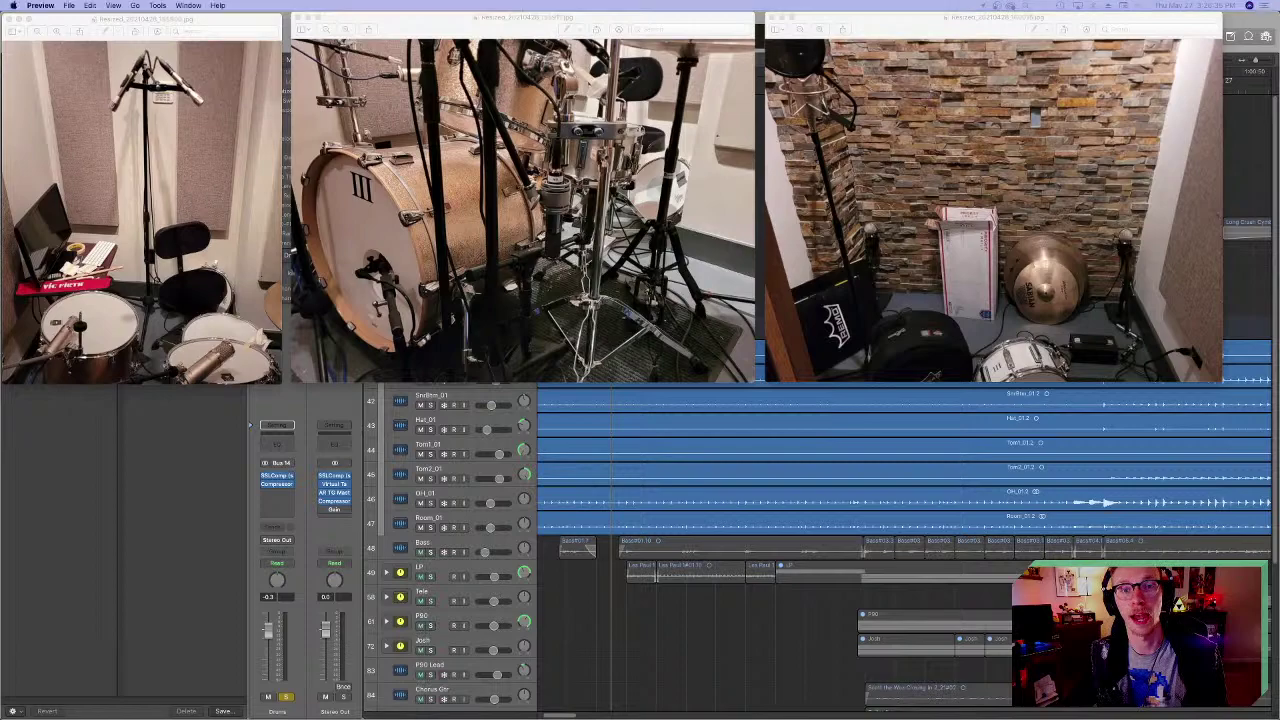
{"action": "left_click_drag", "start_coordinate": [367, 16], "coordinate": [633, 391]}
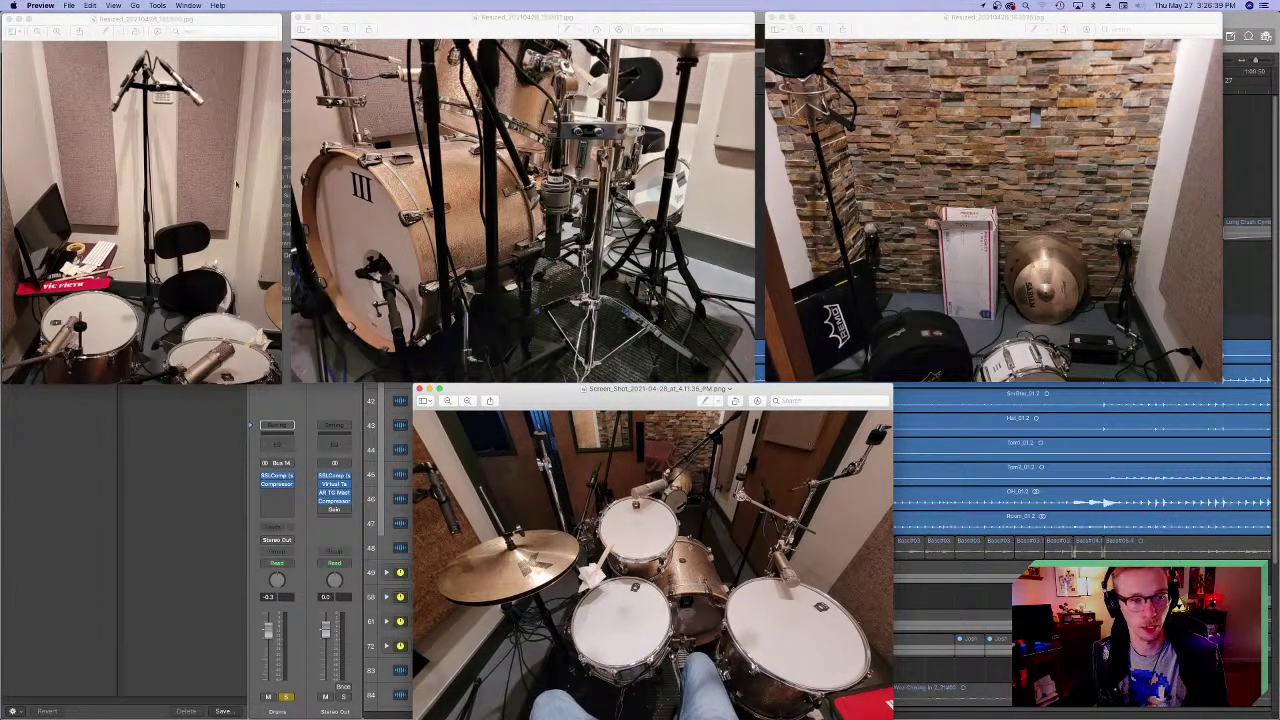
- Examine the overhead microphone photo and zoom in on the room microphones by the stone wall, then restore the full view
{"action": "left_click", "coordinate": [172, 112]}
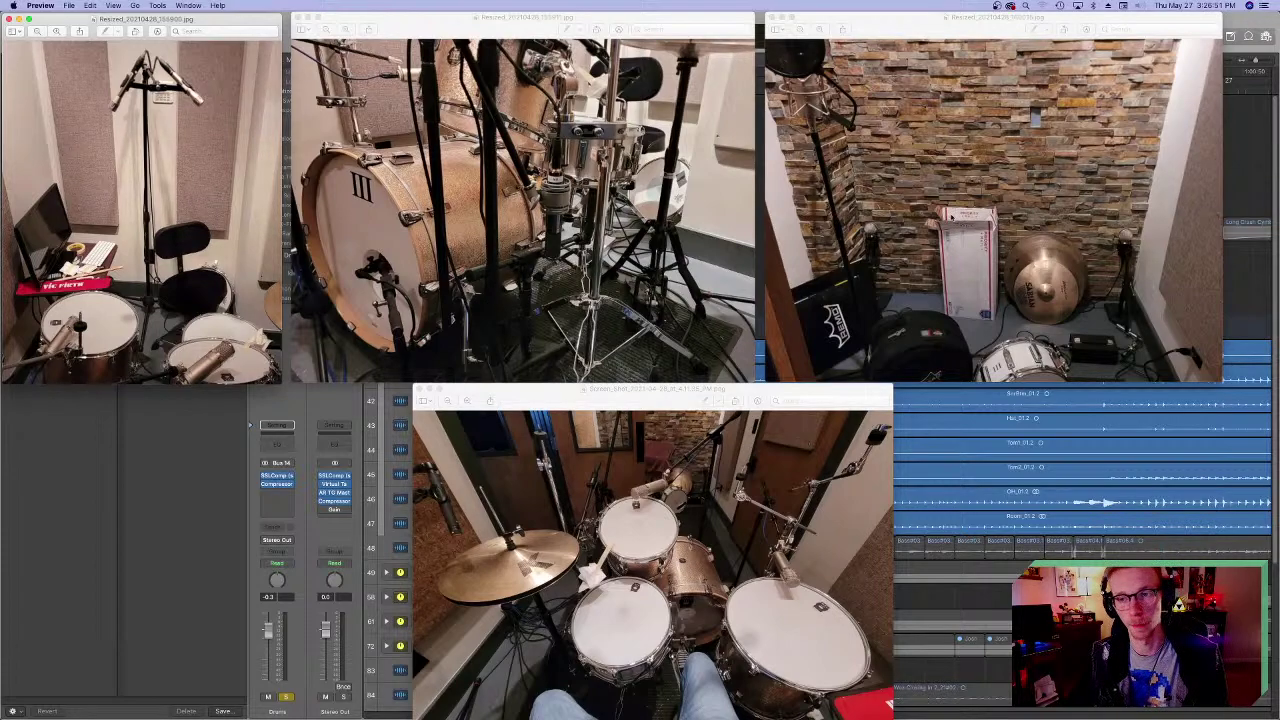
{"action": "left_click", "coordinate": [863, 310]}
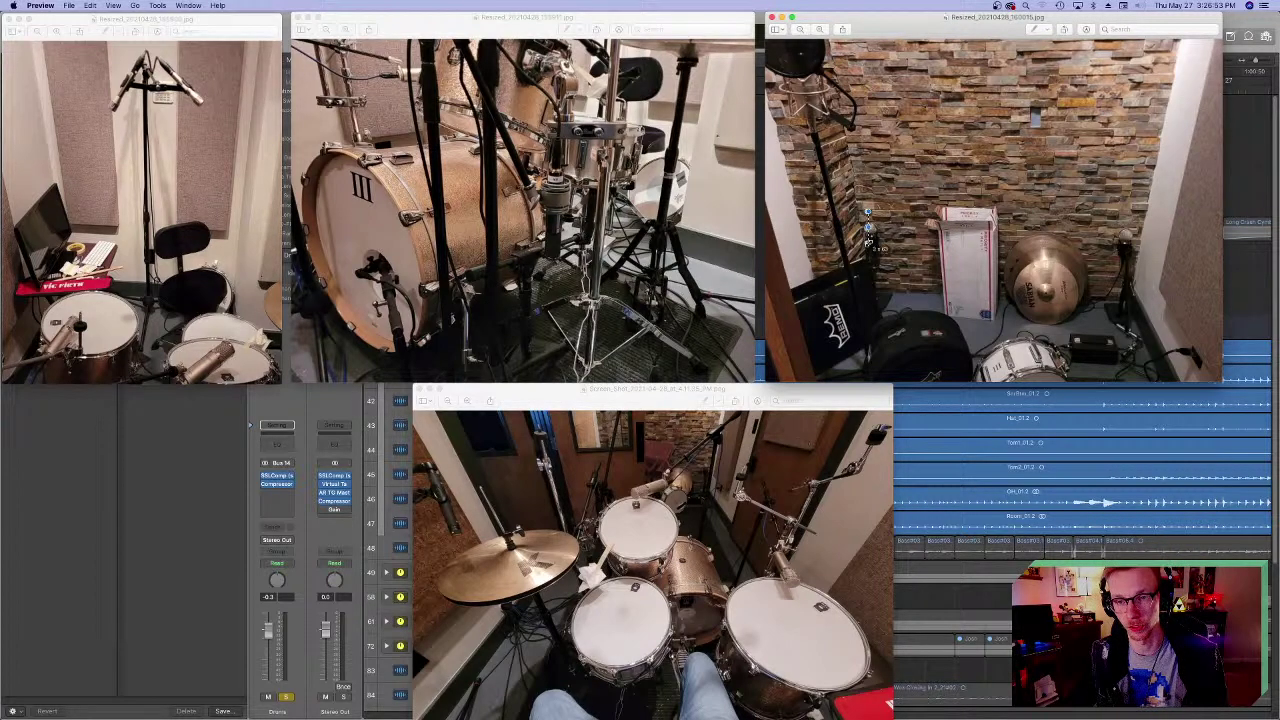
{"action": "scroll", "coordinate": [894, 243], "scroll_direction": "up", "scroll_amount": 5}
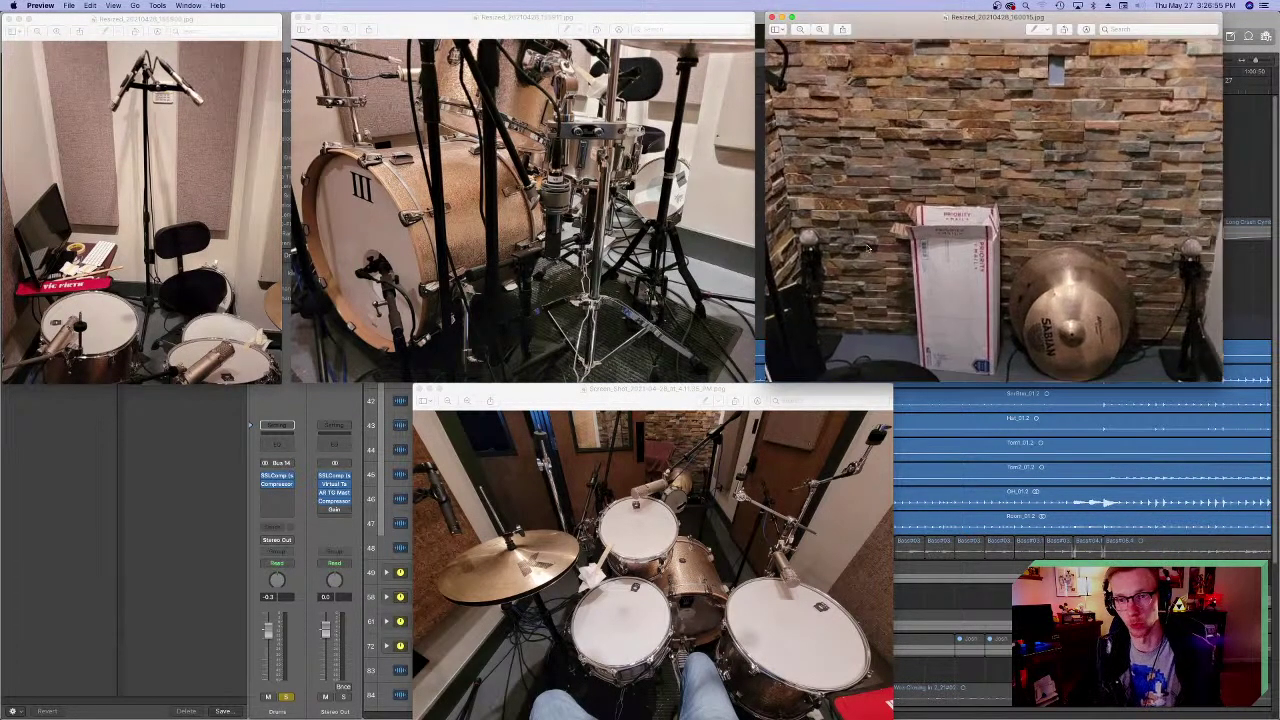
{"action": "scroll", "coordinate": [883, 285], "scroll_direction": "up", "scroll_amount": 3}
{"action": "left_click_drag", "start_coordinate": [860, 210], "coordinate": [942, 300]}
{"action": "key", "text": "super+minus"}
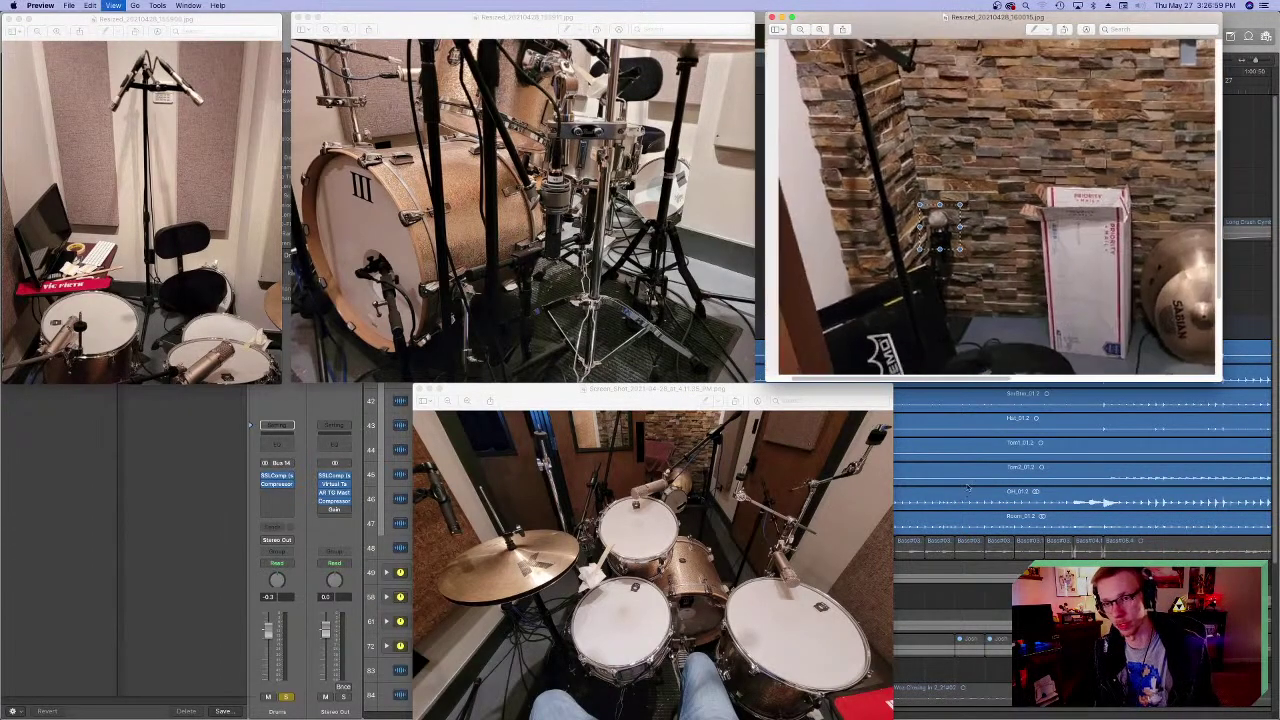
{"action": "key", "text": "super+minus"}
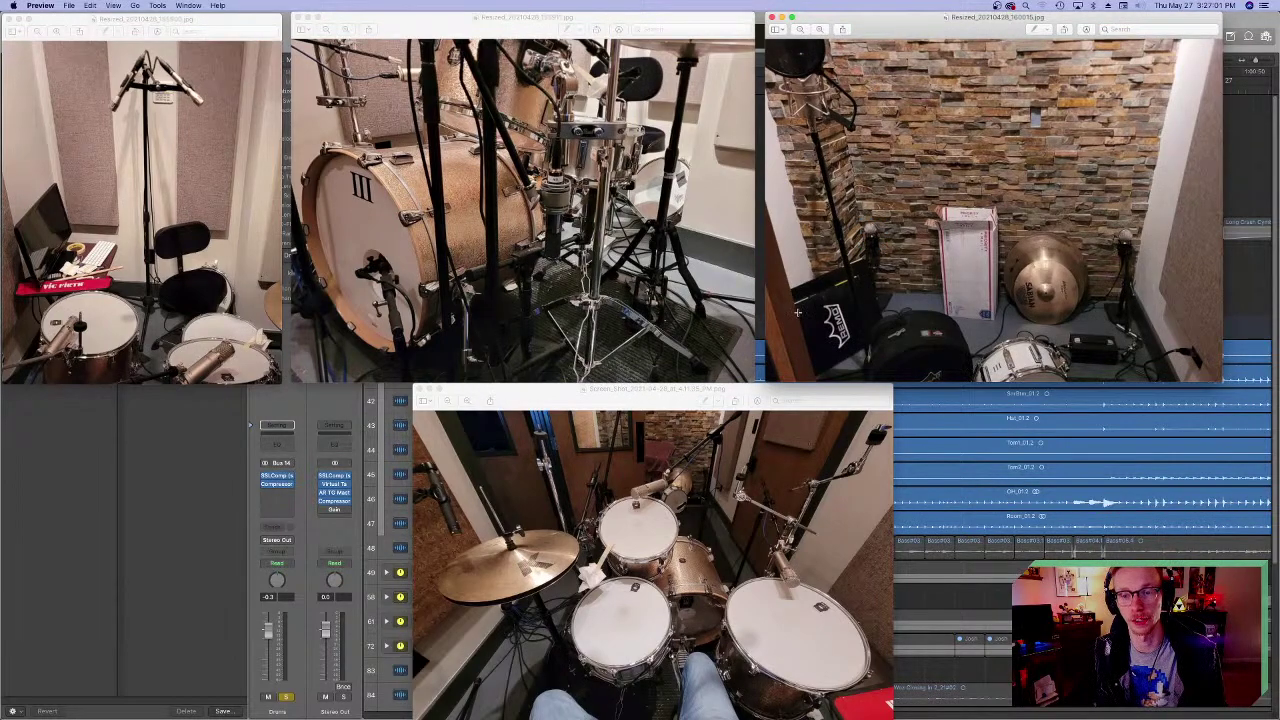
- Enlarge the drummer's-view kit screenshot and its window to examine the microphone placement around the toms, snare and kick
{"action": "left_click", "coordinate": [648, 558]}
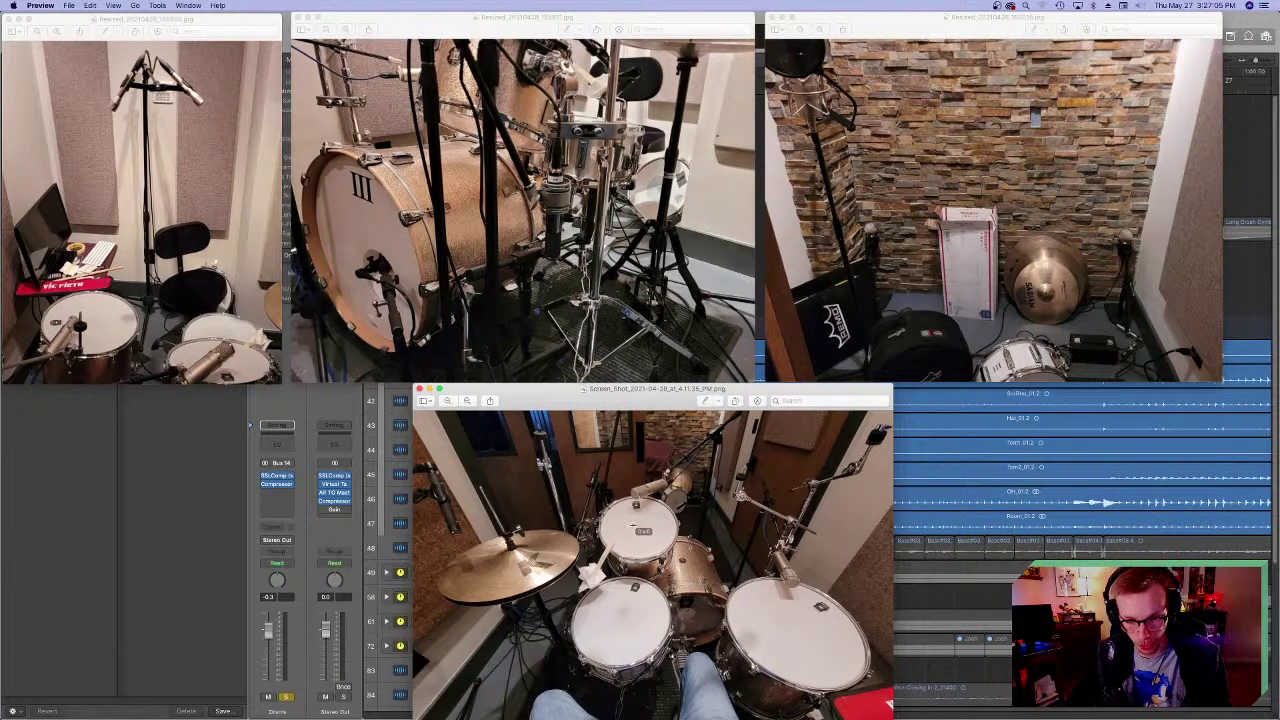
{"action": "left_click_drag", "start_coordinate": [623, 408], "coordinate": [586, 151]}
{"action": "key", "text": "super+plus"}
{"action": "key", "text": "super+plus"}
{"action": "left_click_drag", "start_coordinate": [852, 474], "coordinate": [1160, 666]}
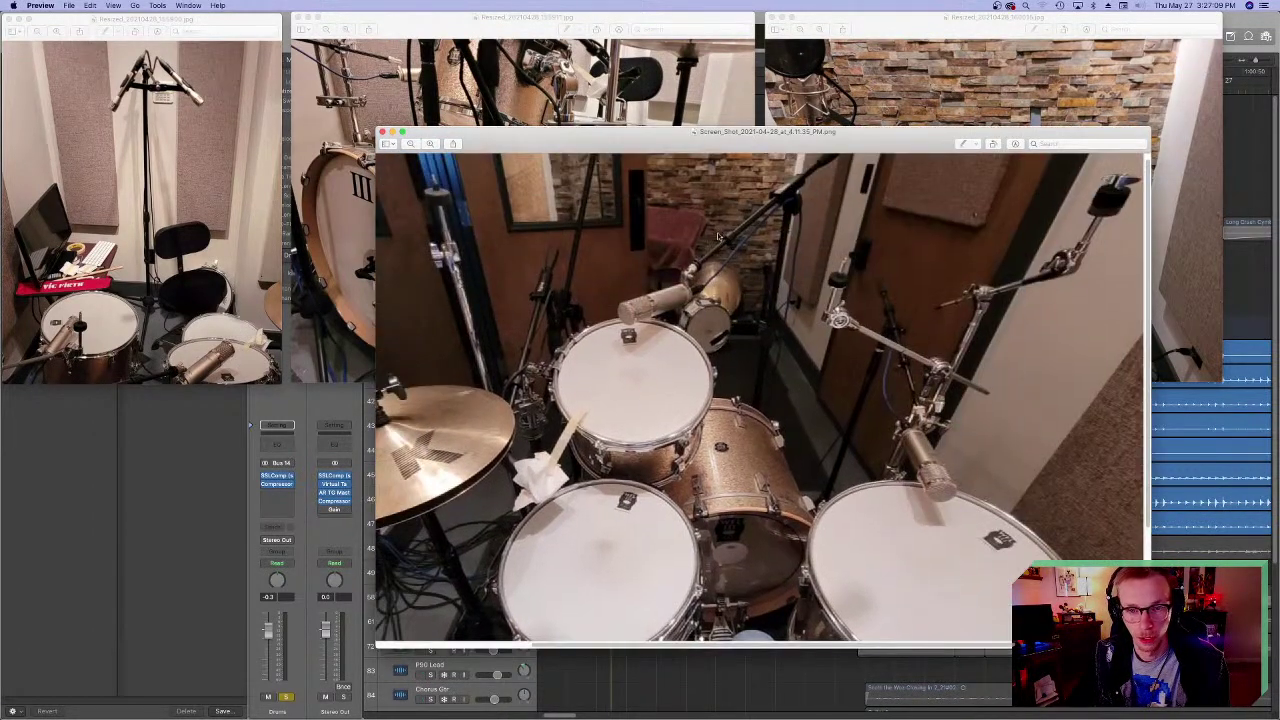
{"action": "left_click_drag", "start_coordinate": [1053, 543], "coordinate": [774, 430]}
{"action": "left_click_drag", "start_coordinate": [860, 534], "coordinate": [1068, 670]}
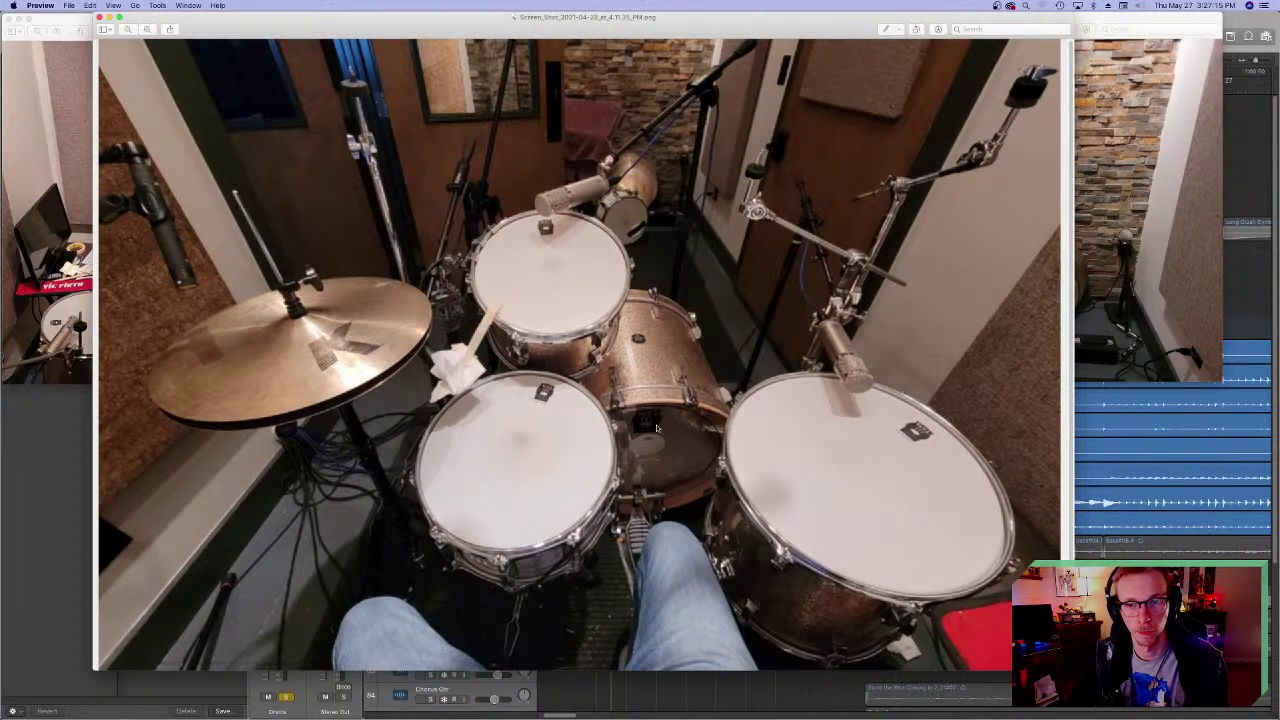
- Quit Preview, audition the soloed drums from bar 6 beat 3 in Logic Pro with Kick_01 selected, and stop around bar 10
{"action": "key", "text": "super+q"}
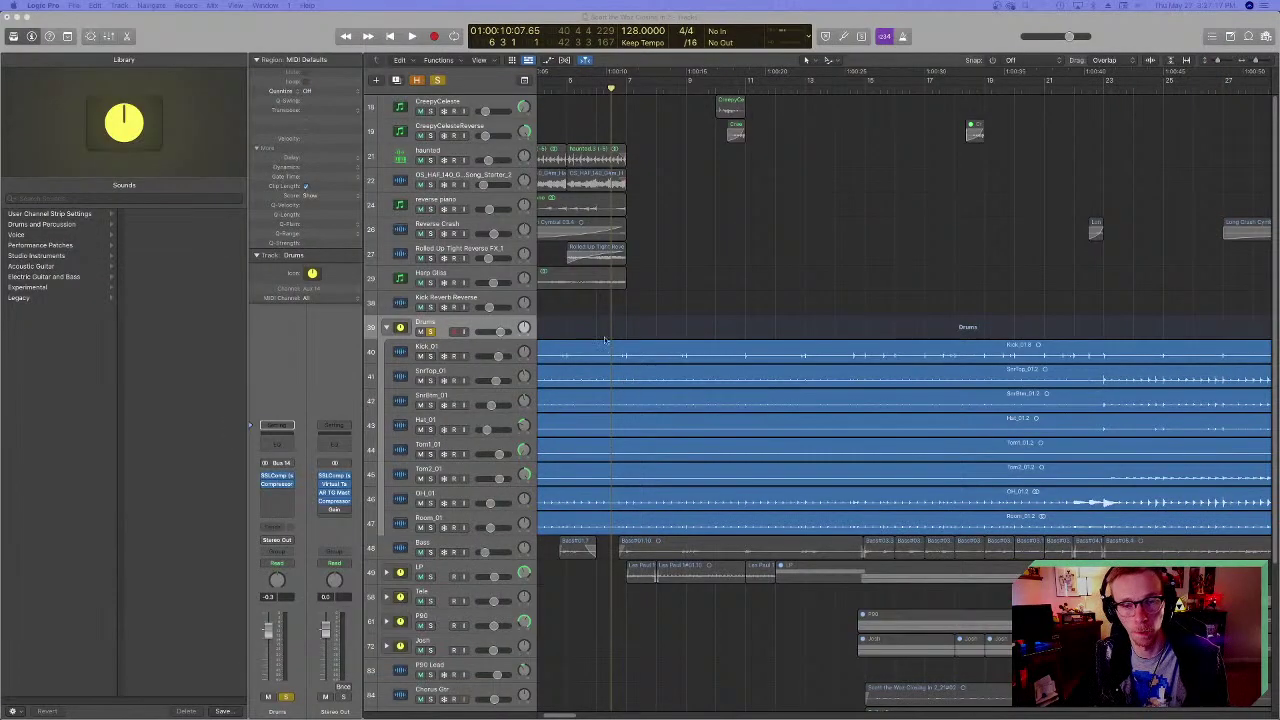
{"action": "key", "text": "space"}
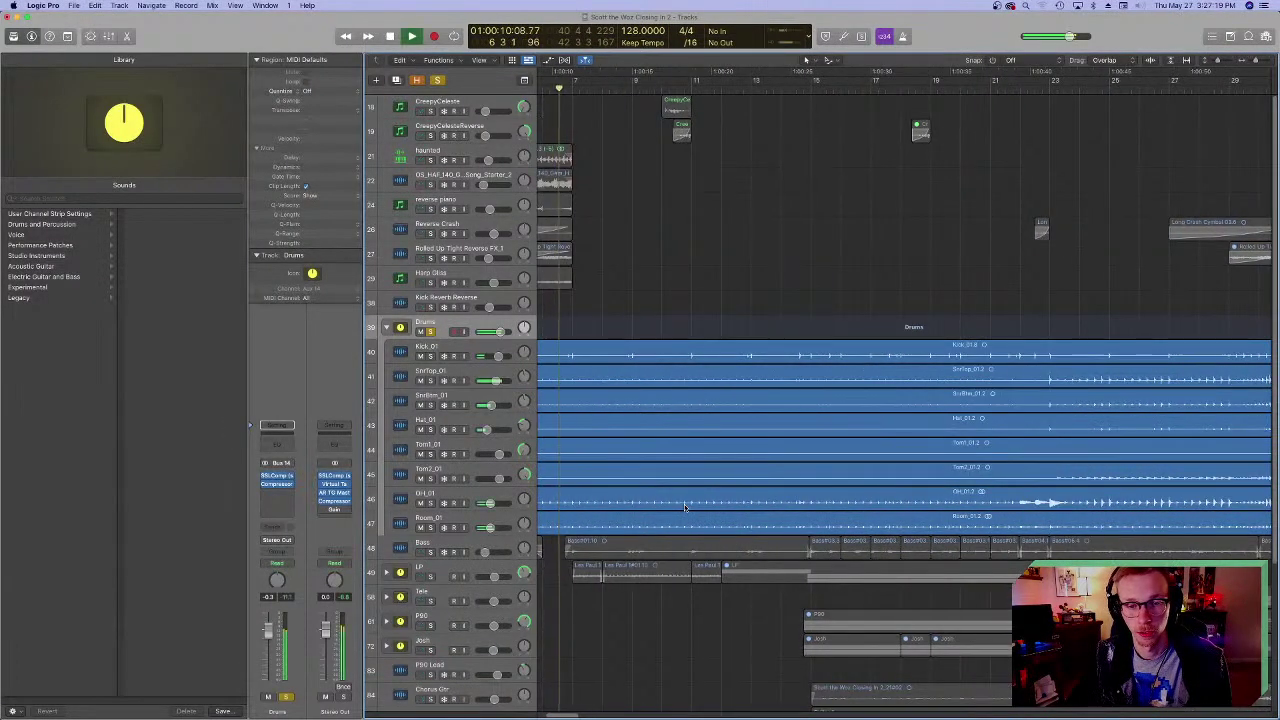
{"action": "left_click", "coordinate": [397, 350]}
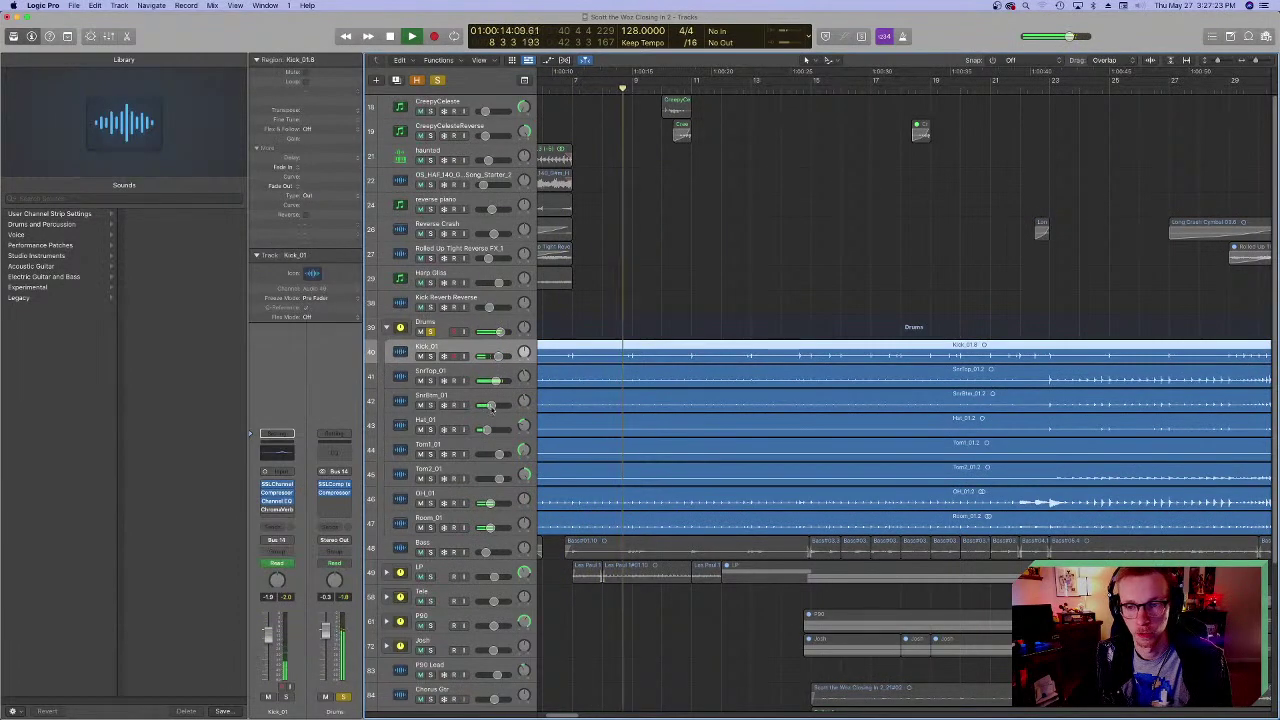
{"action": "scroll", "coordinate": [816, 493], "scroll_direction": "right", "scroll_amount": 10}
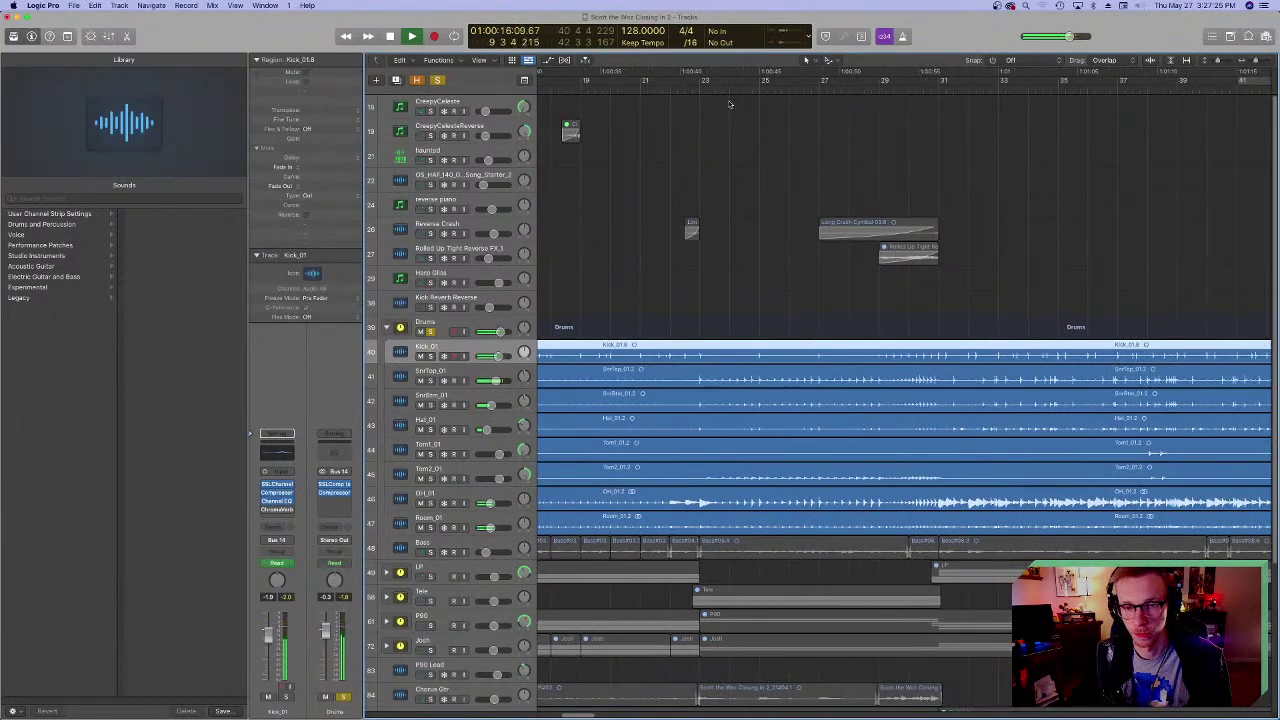
{"action": "key", "text": "space"}
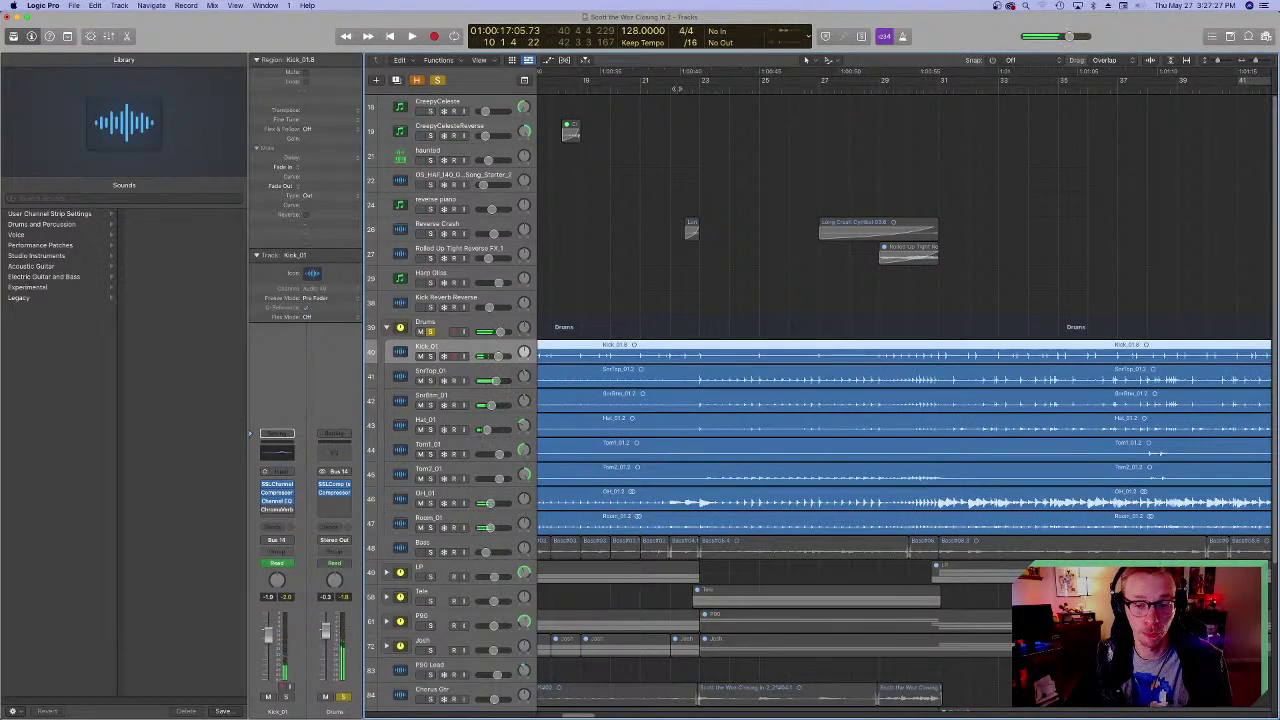
- Move the playhead to bar 22, bar 23 and finally bar 31 to locate the drum section changes
{"action": "left_click", "coordinate": [671, 89]}
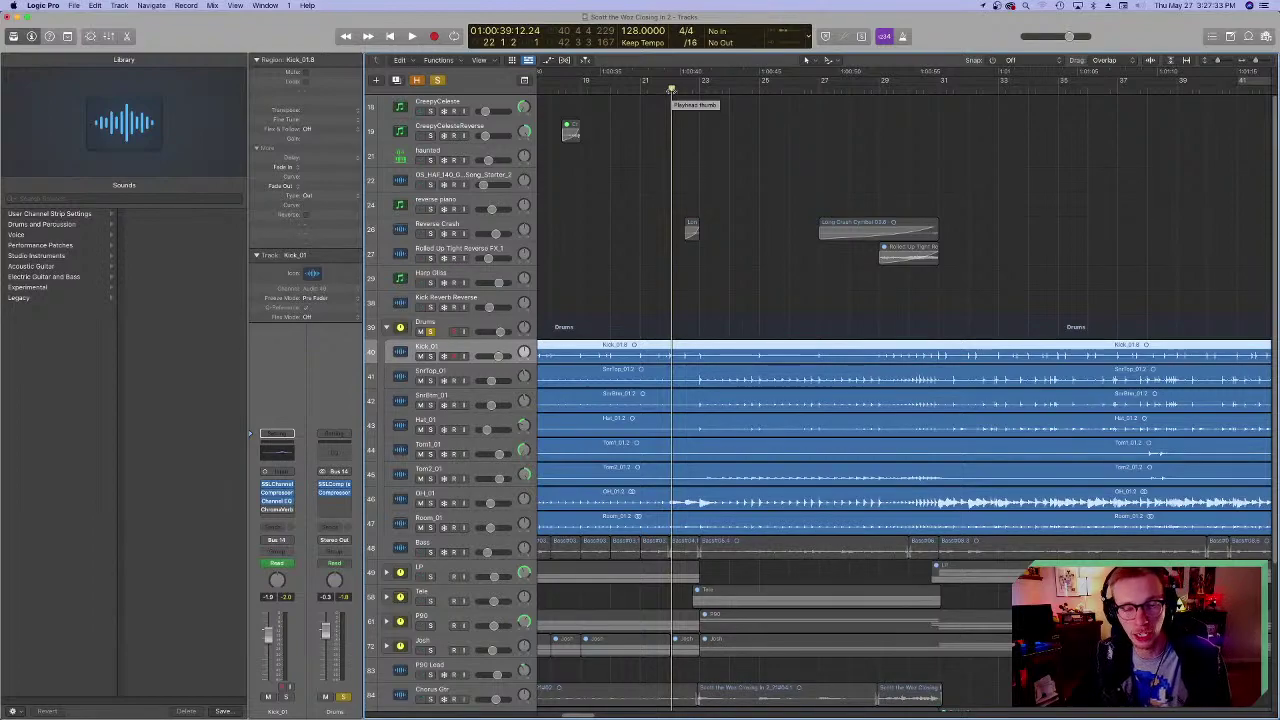
{"action": "scroll", "coordinate": [731, 318], "scroll_direction": "right", "scroll_amount": 2}
{"action": "scroll", "coordinate": [731, 318], "scroll_direction": "left", "scroll_amount": 2}
{"action": "left_click", "coordinate": [692, 92]}
{"action": "scroll", "coordinate": [714, 300], "scroll_direction": "right", "scroll_amount": 4}
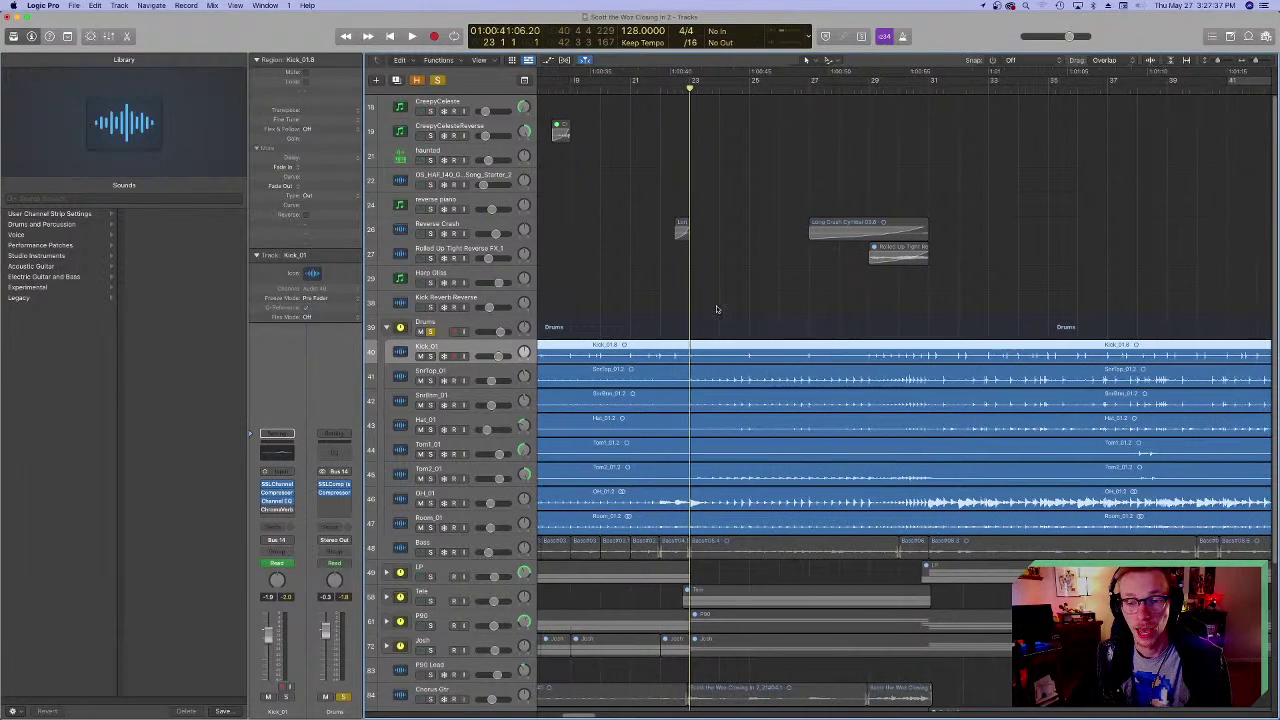
{"action": "left_click", "coordinate": [770, 92]}
{"action": "scroll", "coordinate": [813, 257], "scroll_direction": "left", "scroll_amount": 3}
{"action": "scroll", "coordinate": [818, 262], "scroll_direction": "right", "scroll_amount": 1}
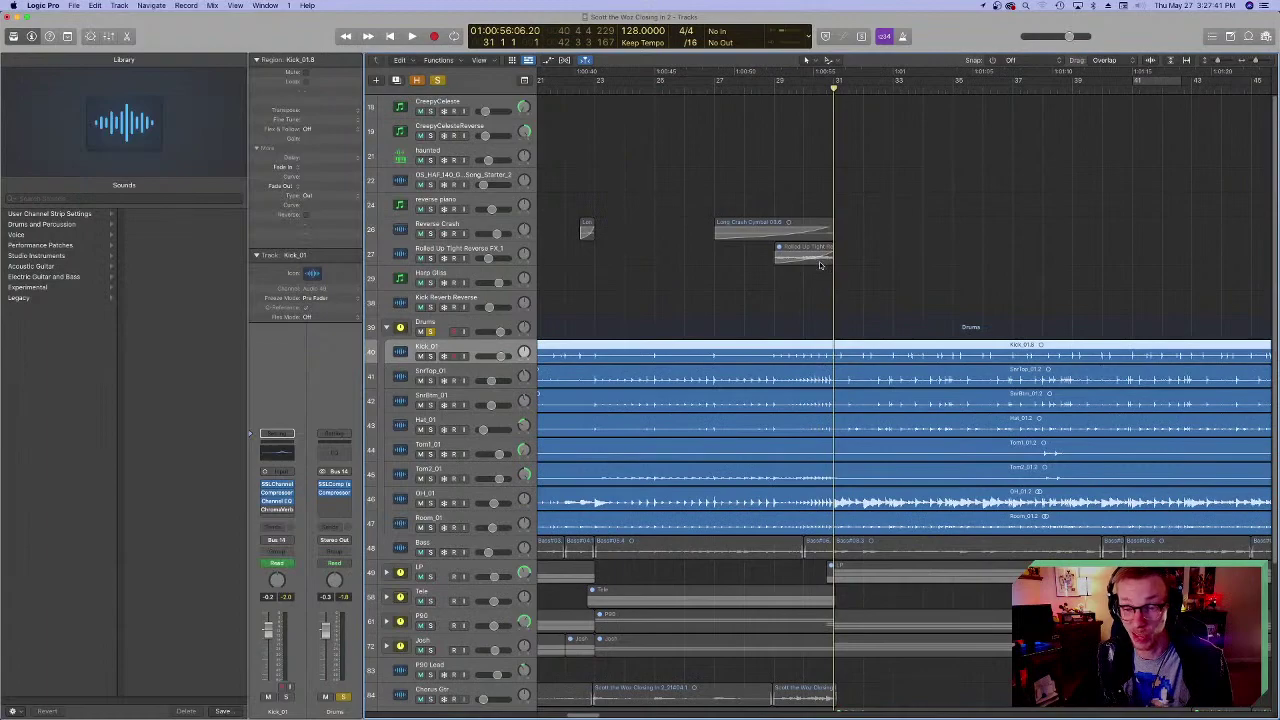
- Audition the soloed drums from bar 31 and follow the playback with the lower tracks in view
{"action": "scroll", "coordinate": [794, 276], "scroll_direction": "right", "scroll_amount": 4}
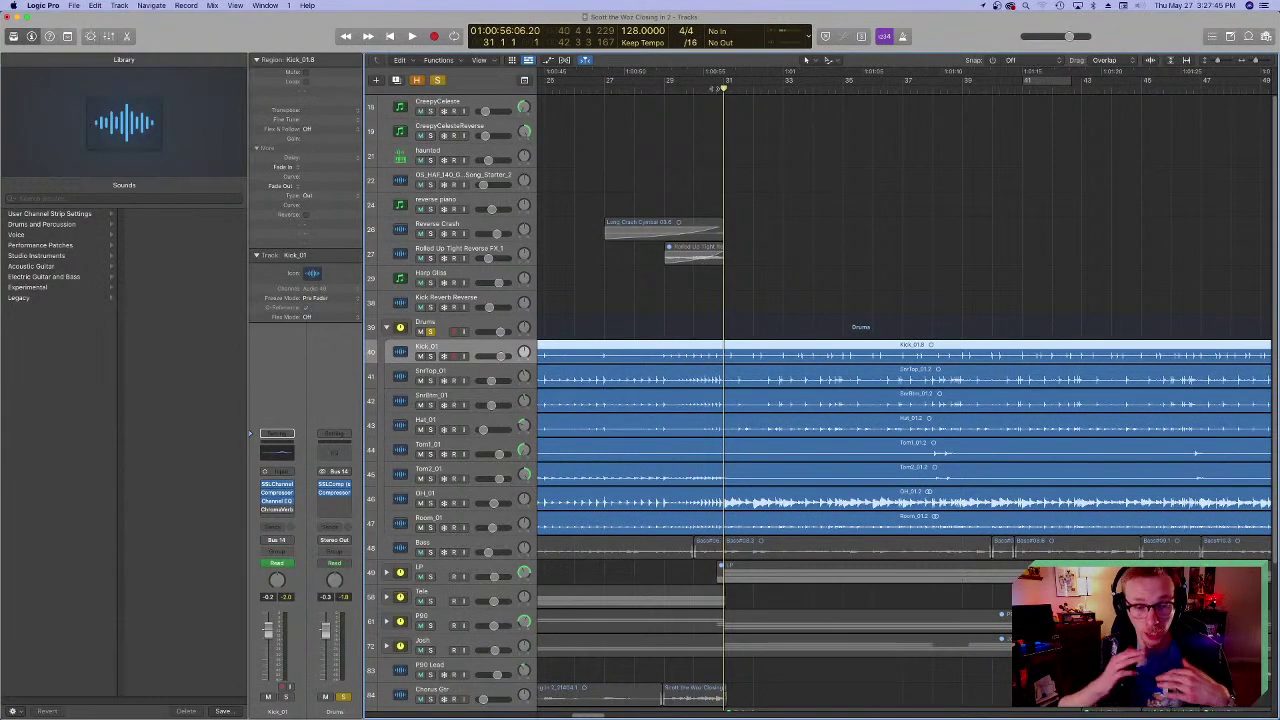
{"action": "key", "text": "space"}
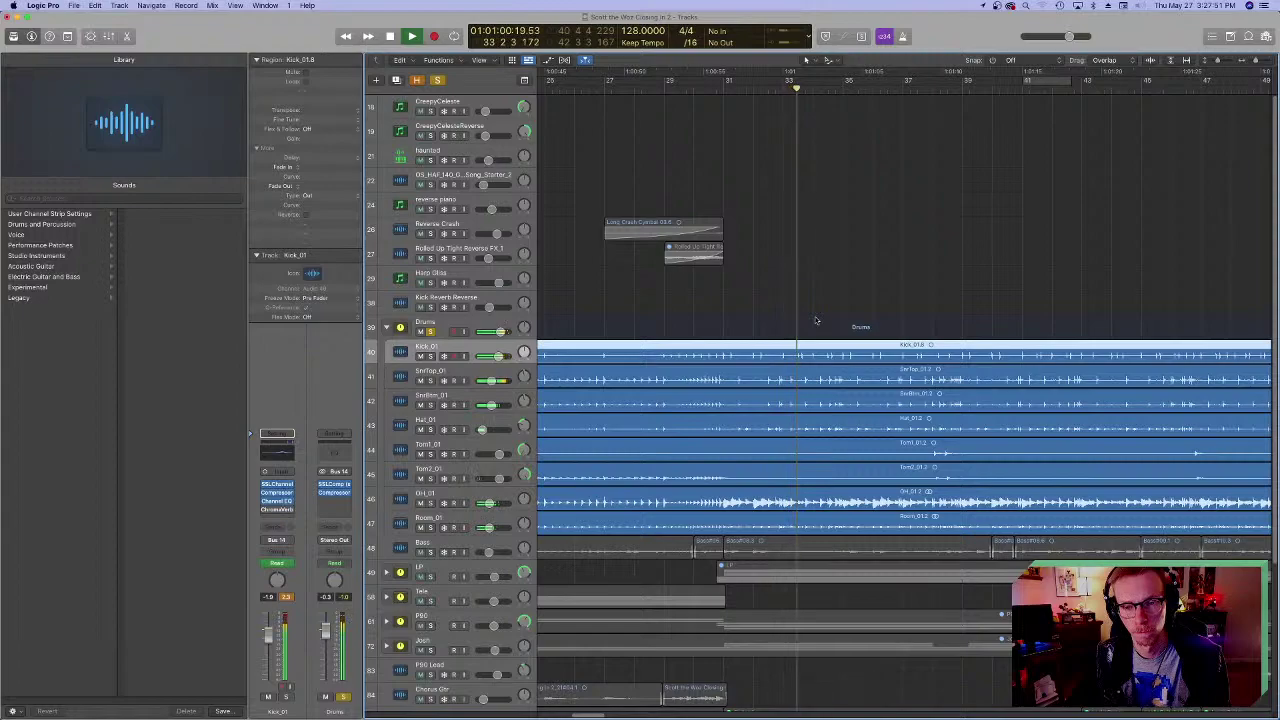
{"action": "scroll", "coordinate": [815, 320], "scroll_direction": "right", "scroll_amount": 3}
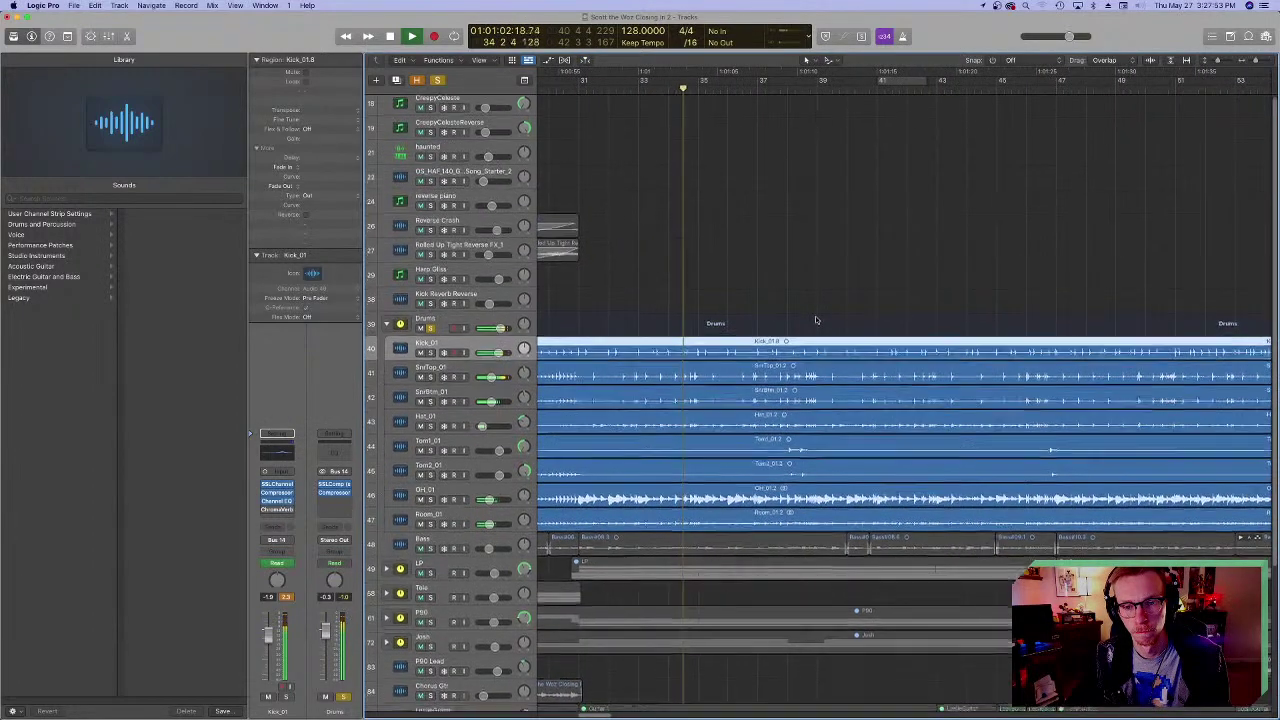
{"action": "scroll", "coordinate": [840, 270], "scroll_direction": "down", "scroll_amount": 5}
{"action": "scroll", "coordinate": [860, 220], "scroll_direction": "right", "scroll_amount": 3}
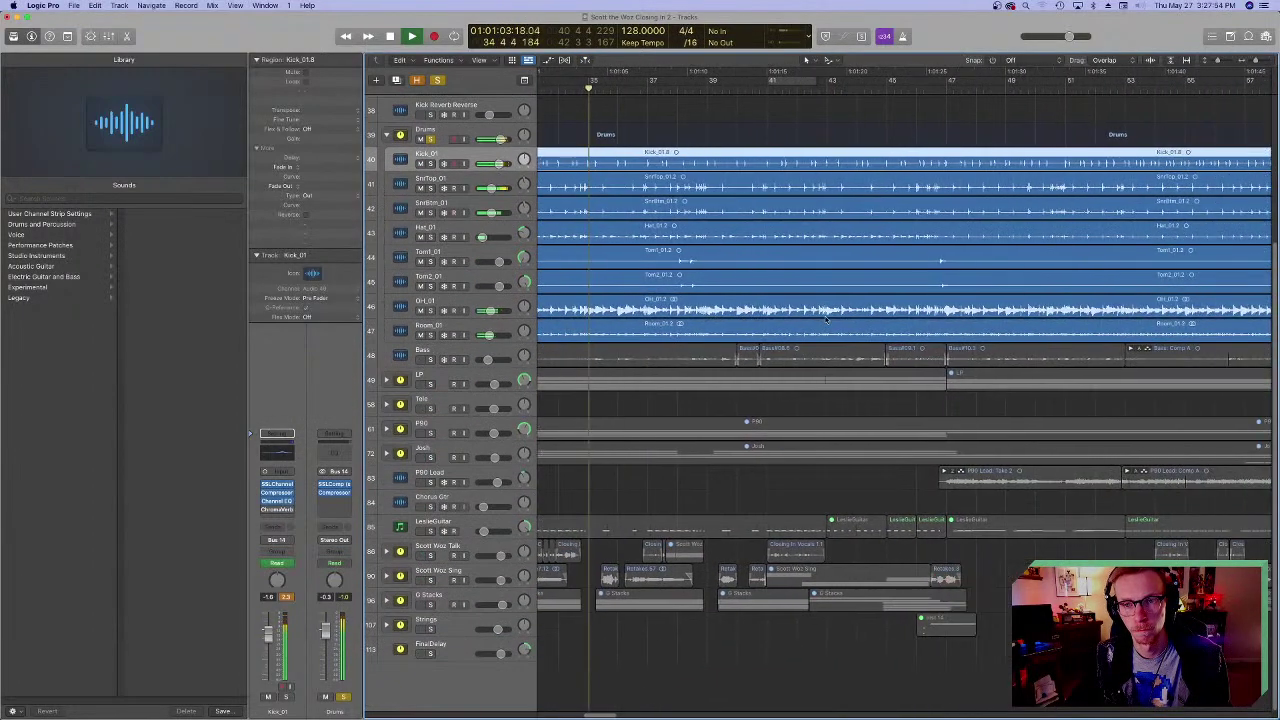
- Continue the soloed drum playback from around bar 46, clear the Drums solo to hear the full mix, and stop playback
{"action": "left_click", "coordinate": [938, 100]}
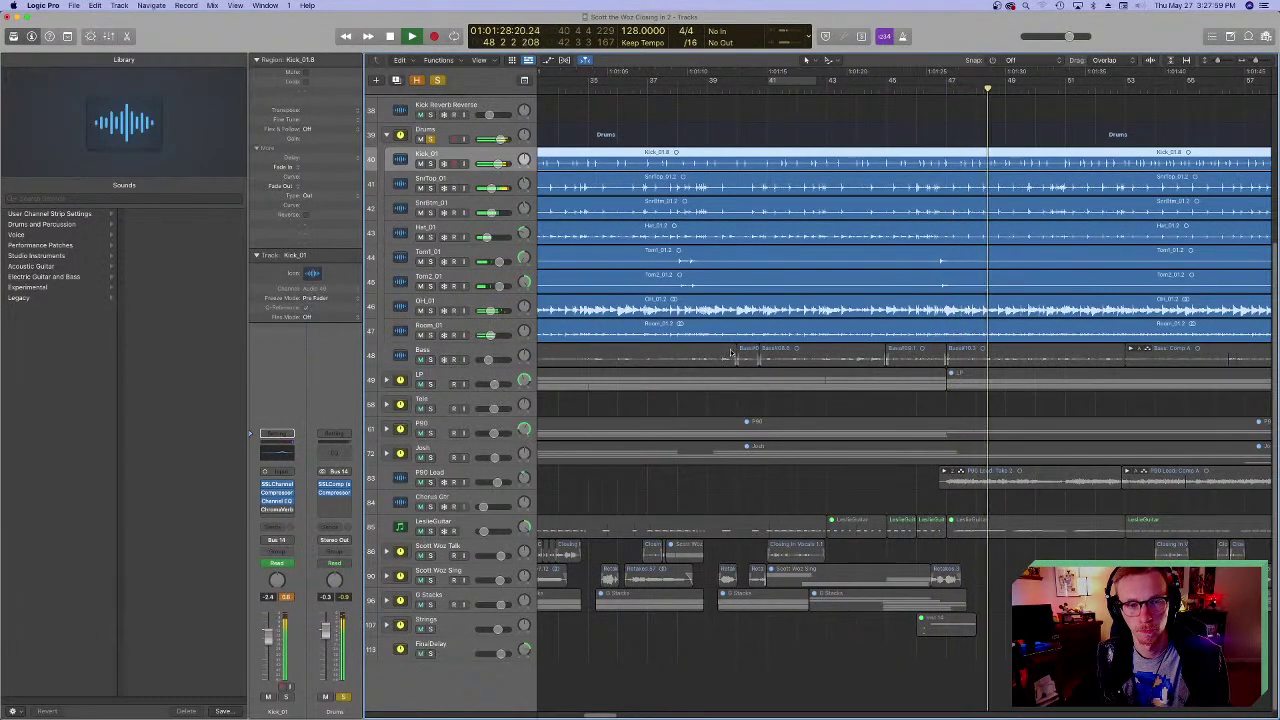
{"action": "scroll", "coordinate": [792, 331], "scroll_direction": "right", "scroll_amount": 1}
{"action": "scroll", "coordinate": [792, 331], "scroll_direction": "right", "scroll_amount": 5}
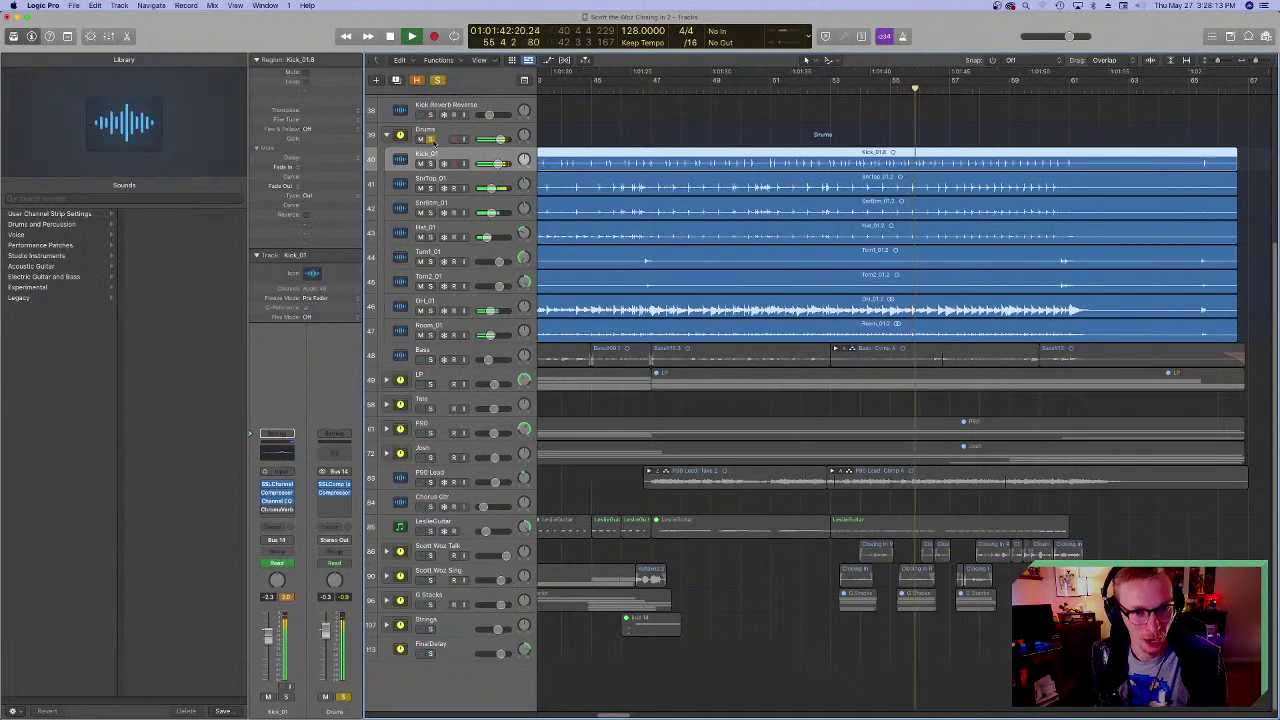
{"action": "key", "text": "s"}
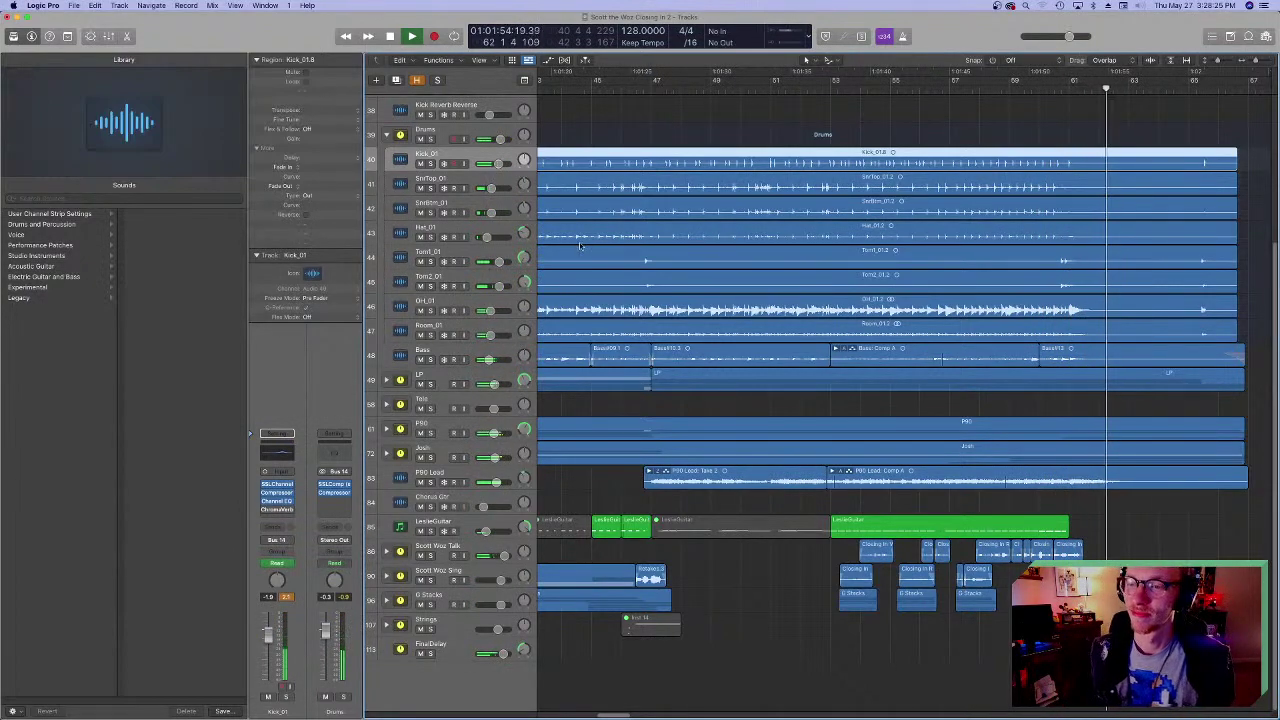
{"action": "key", "text": "space"}
- Move the playhead to bar 47, to bar 46, and finally back to bar 6 beat 4 near the song's start
{"action": "left_click", "coordinate": [651, 88]}
{"action": "key", "text": "super+s"}
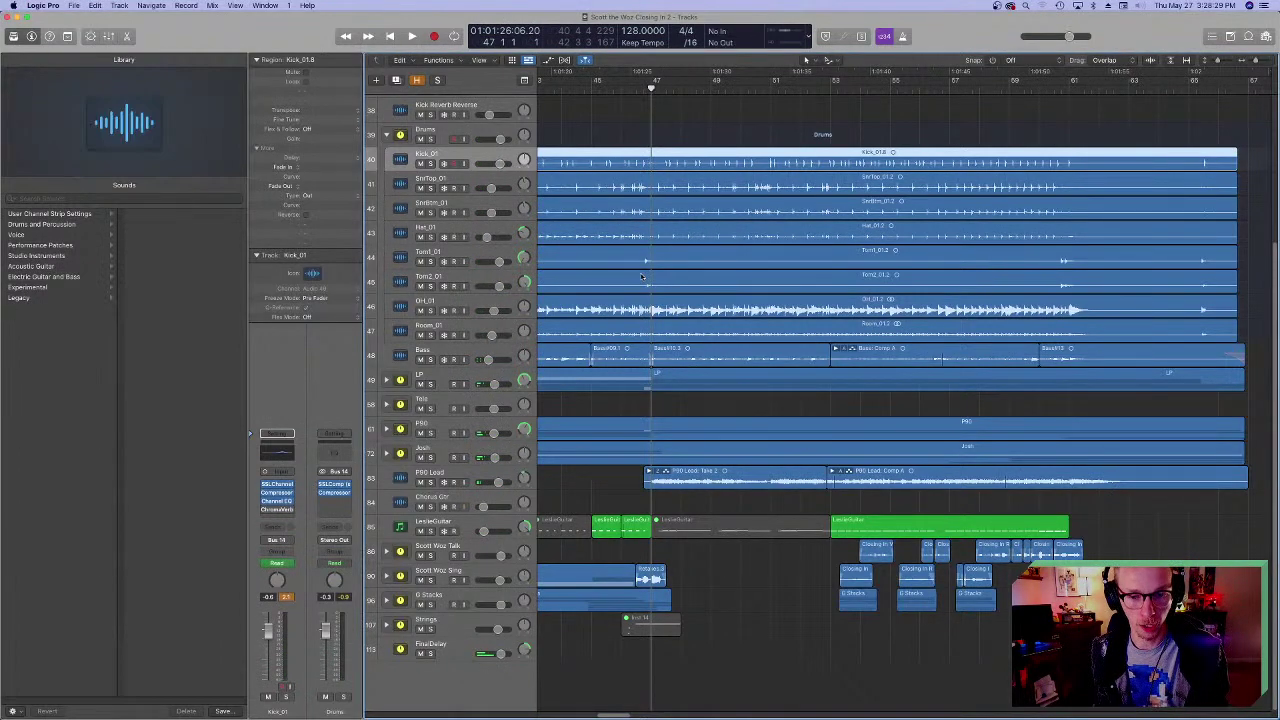
{"action": "left_click", "coordinate": [621, 88]}
{"action": "scroll", "coordinate": [621, 88], "scroll_direction": "left", "scroll_amount": 5}
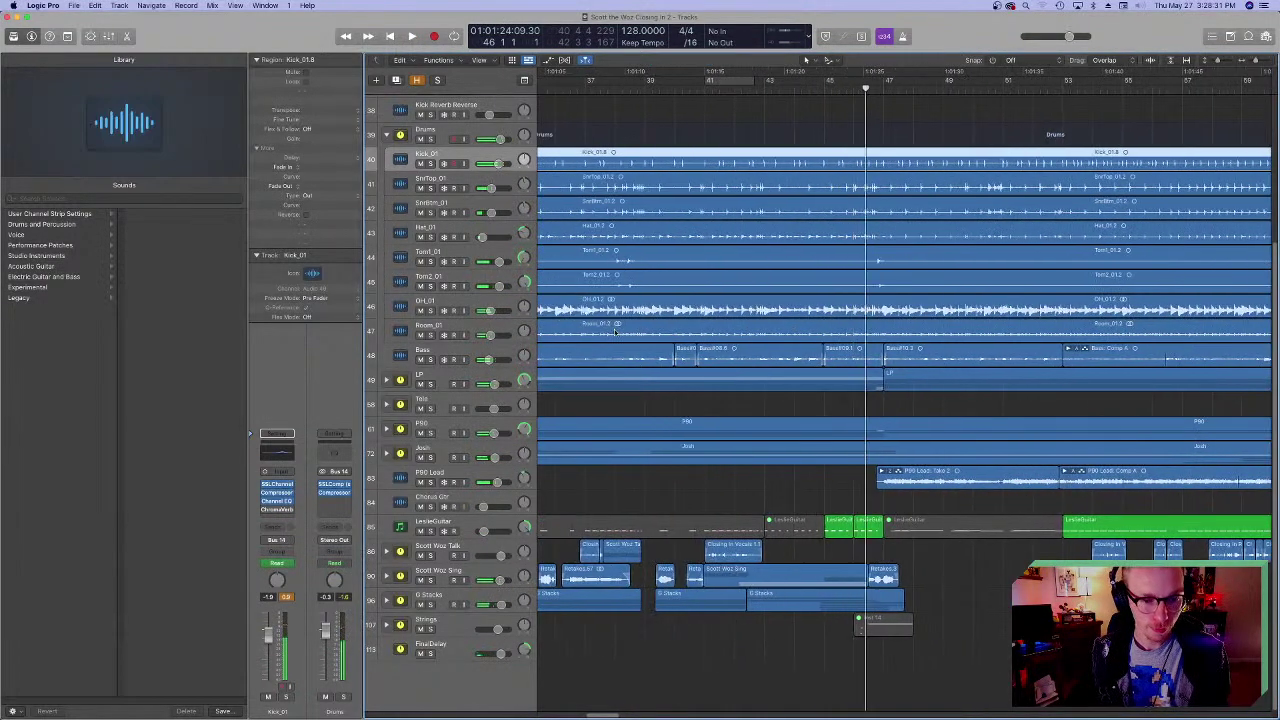
{"action": "scroll", "coordinate": [640, 300], "scroll_direction": "left", "scroll_amount": 15}
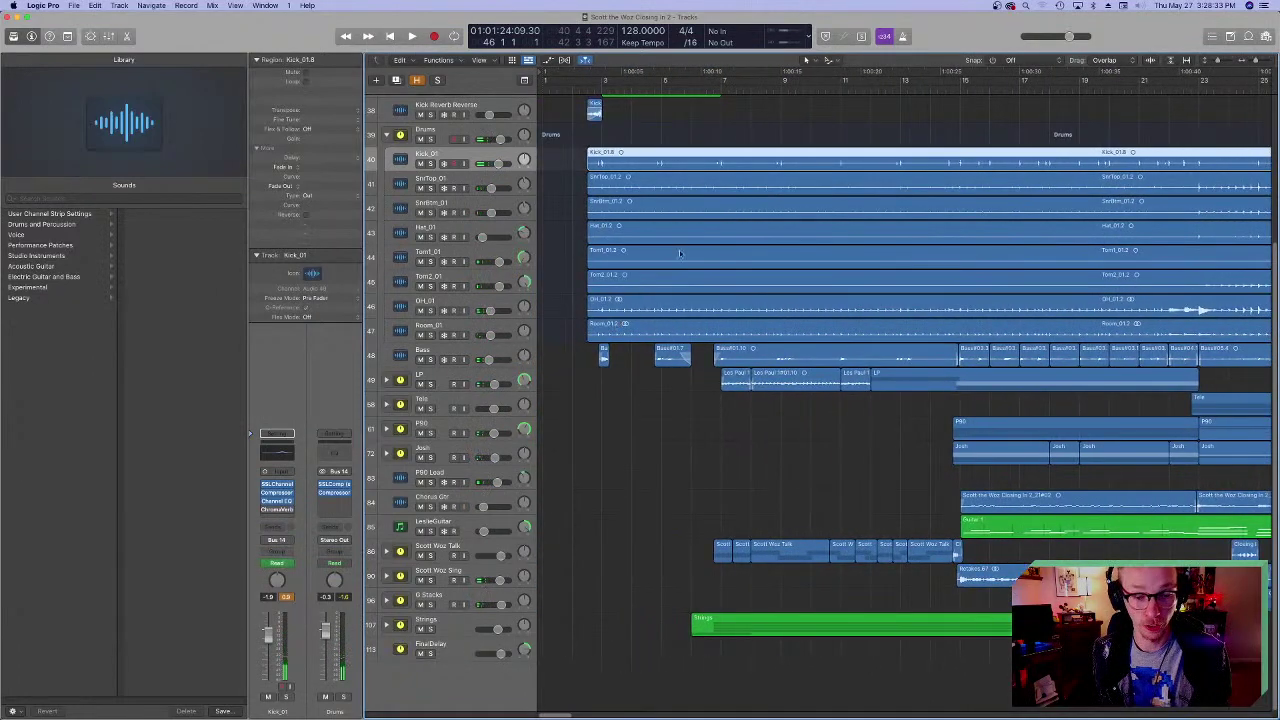
{"action": "left_click", "coordinate": [714, 88]}
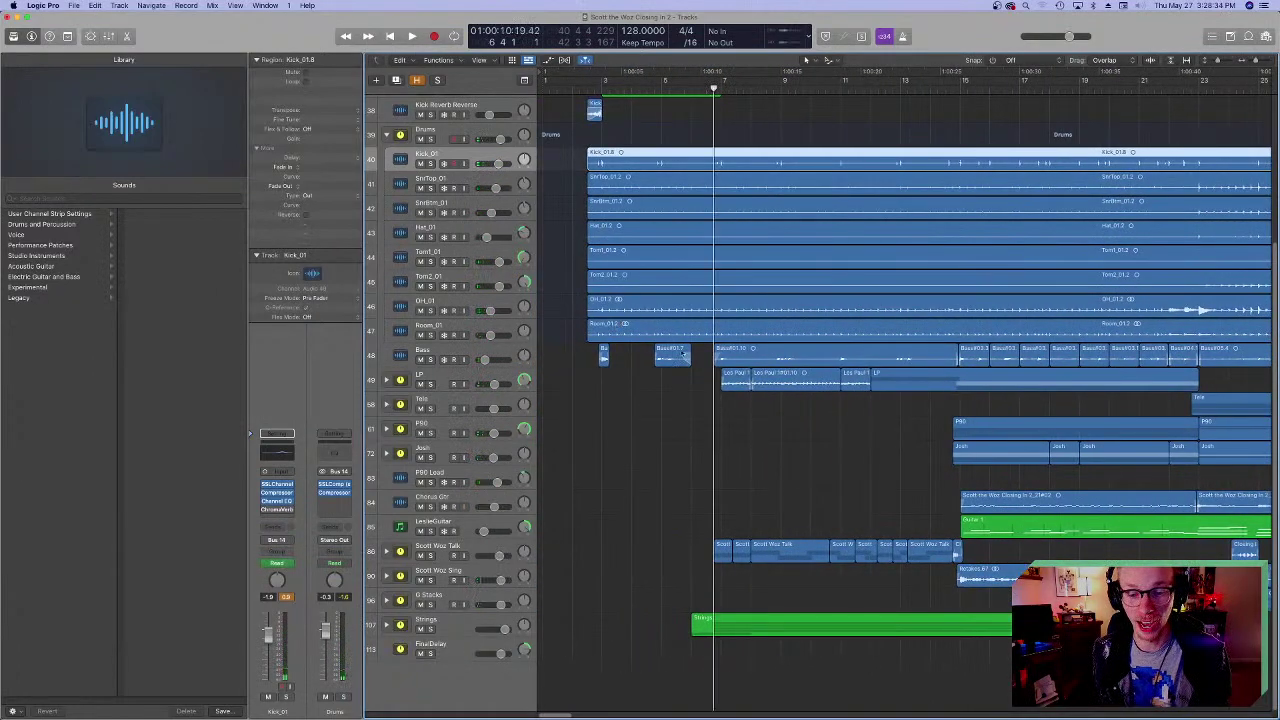
- Select the Strings track, examine the Roto Phase and Robo Flanger pedals in its Pedalboard plug-in, and close the plug-in window
{"action": "left_click", "coordinate": [460, 625]}
{"action": "scroll", "coordinate": [704, 418], "scroll_direction": "right", "scroll_amount": 4}
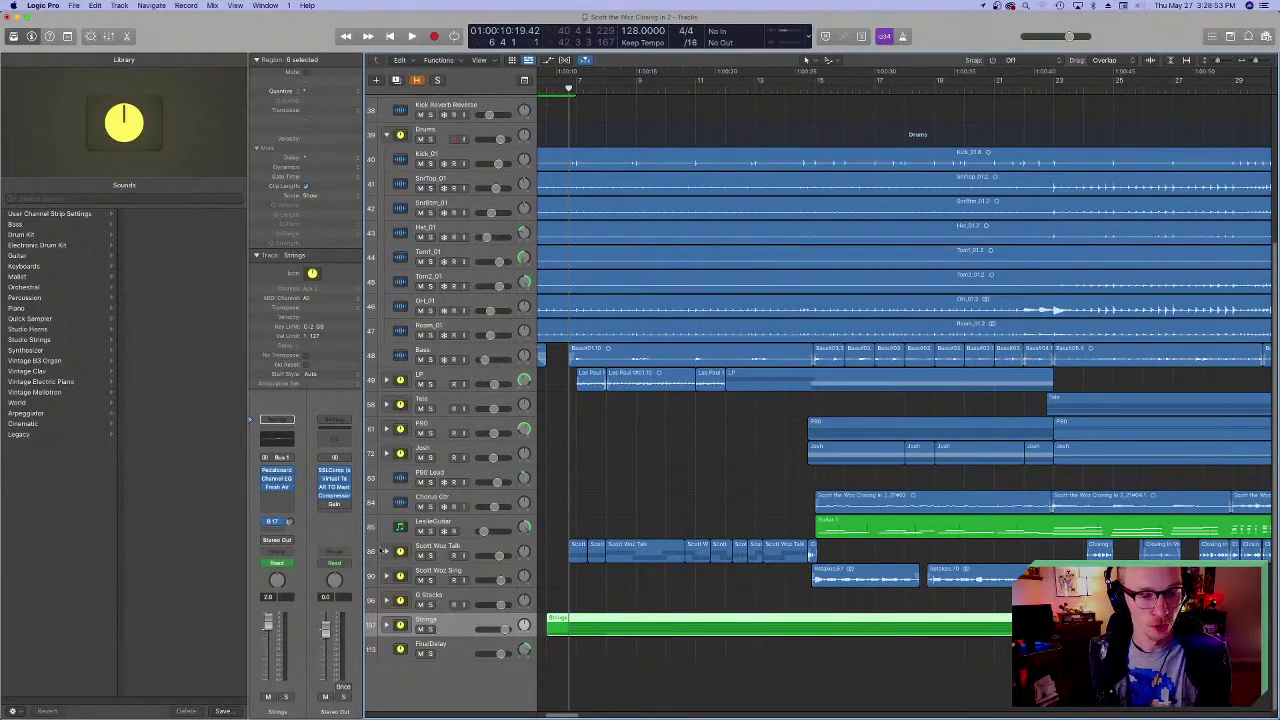
{"action": "left_click", "coordinate": [278, 471]}
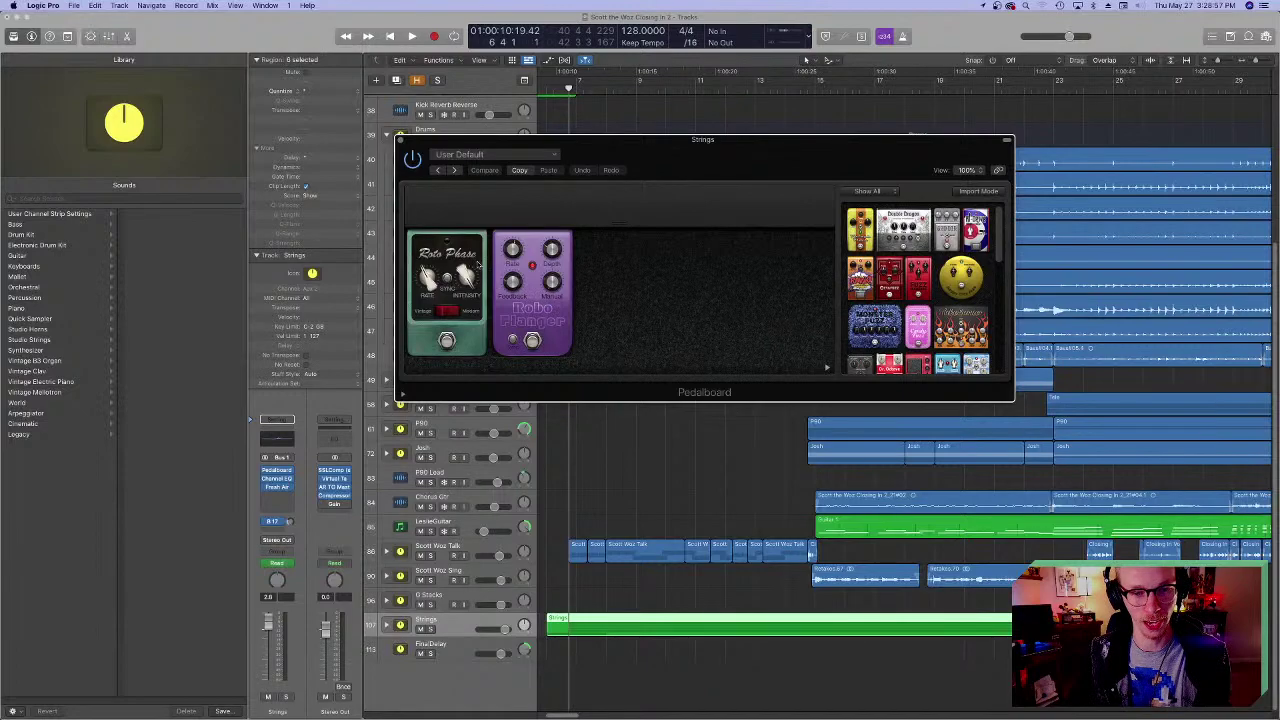
{"action": "key", "text": "super+w"}
- Audition the soloed Strings from bar 6 beat 4 and inspect the track's Fresh Air plug-in during playback
{"action": "left_click", "coordinate": [430, 628]}
{"action": "key", "text": "space"}
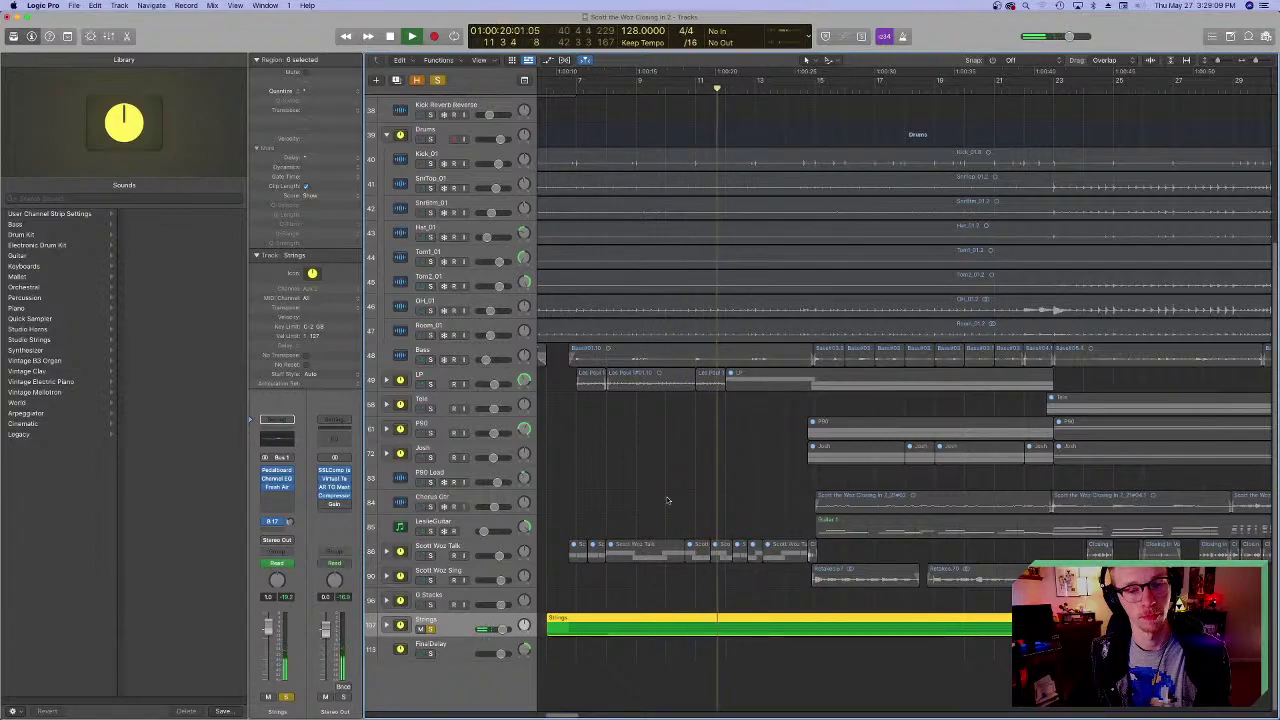
{"action": "left_click", "coordinate": [280, 487]}
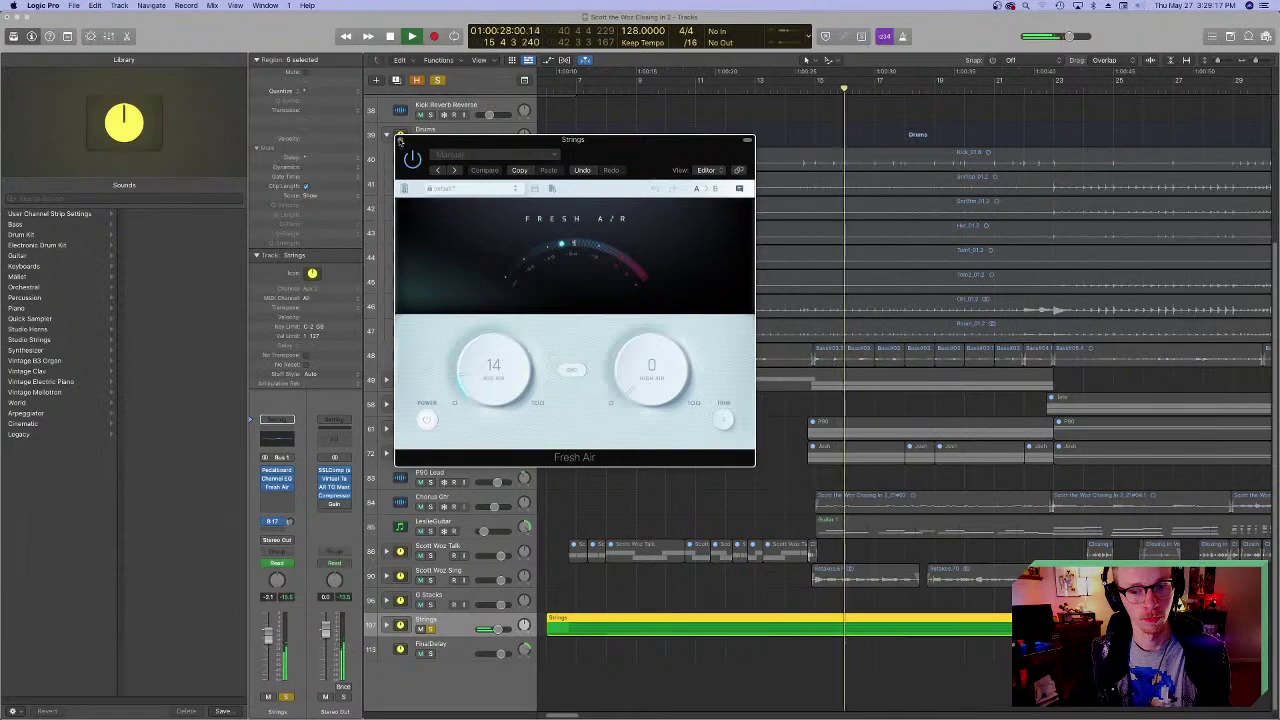
{"action": "left_click", "coordinate": [400, 140]}
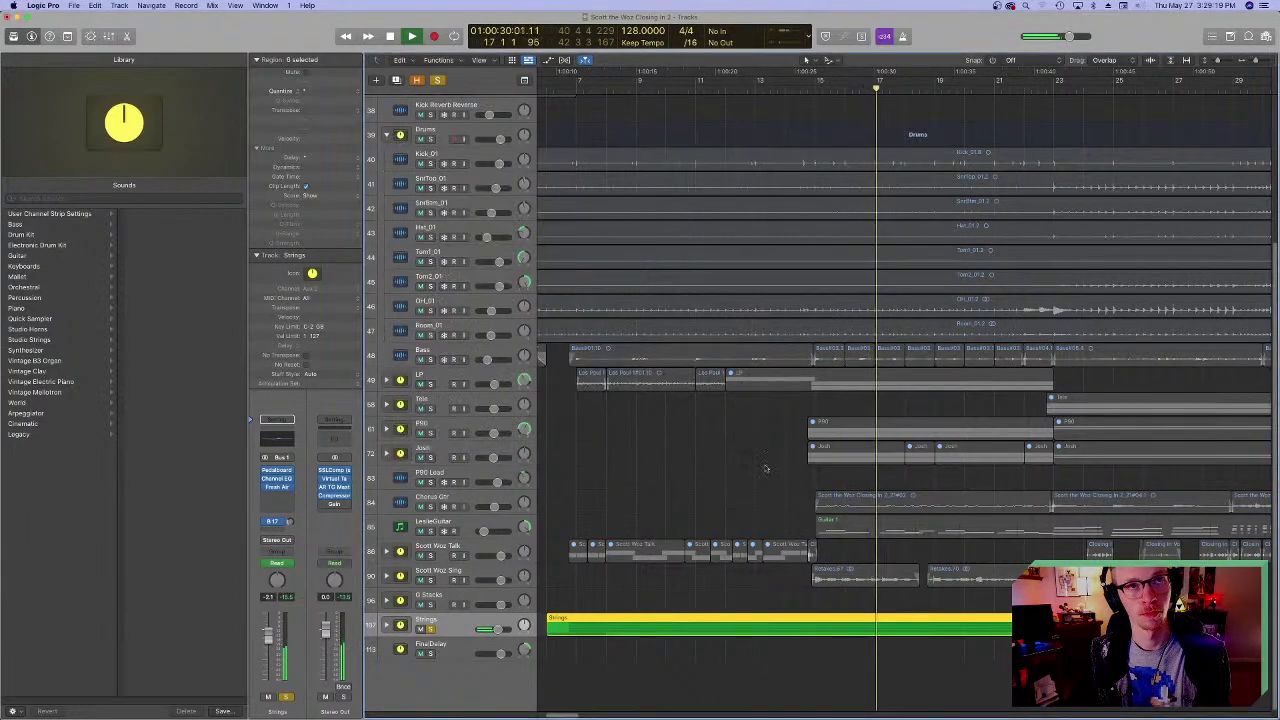
{"action": "scroll", "coordinate": [470, 580], "scroll_direction": "left", "scroll_amount": 3}
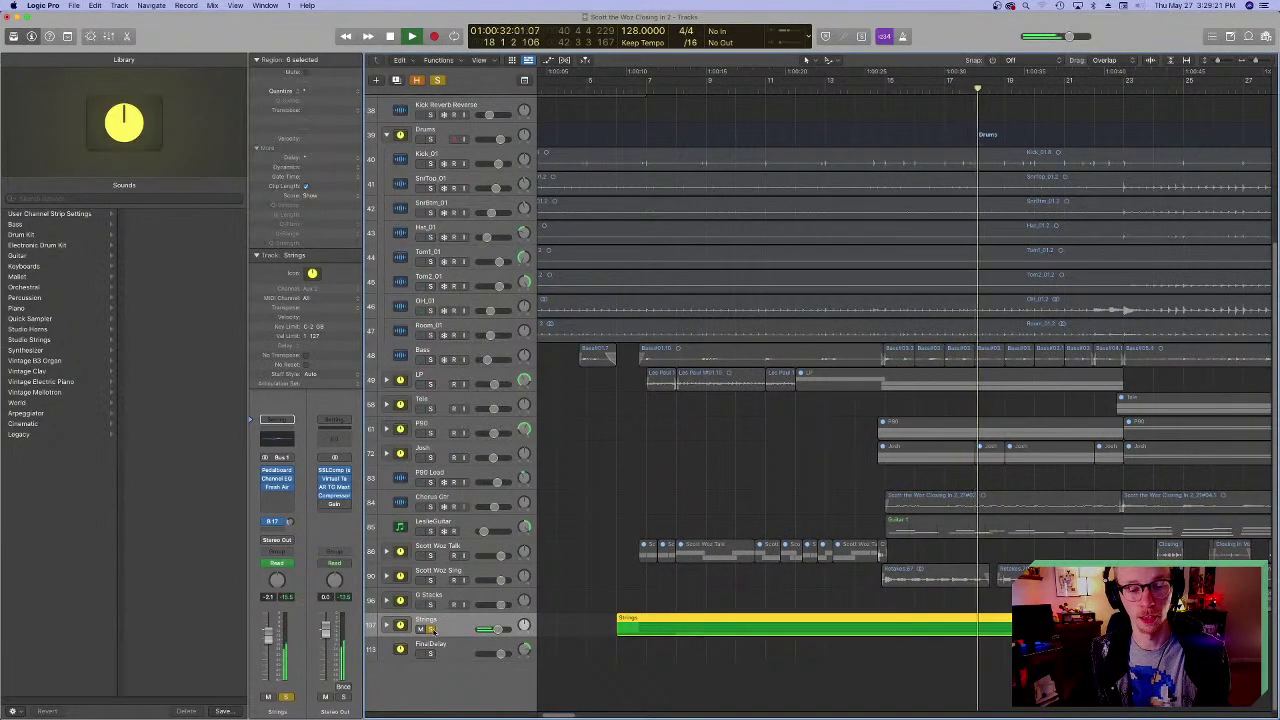
- Compare the full mix with the soloed Strings during playback, then stop and clear the Strings solo
{"action": "key", "text": "super+a"}
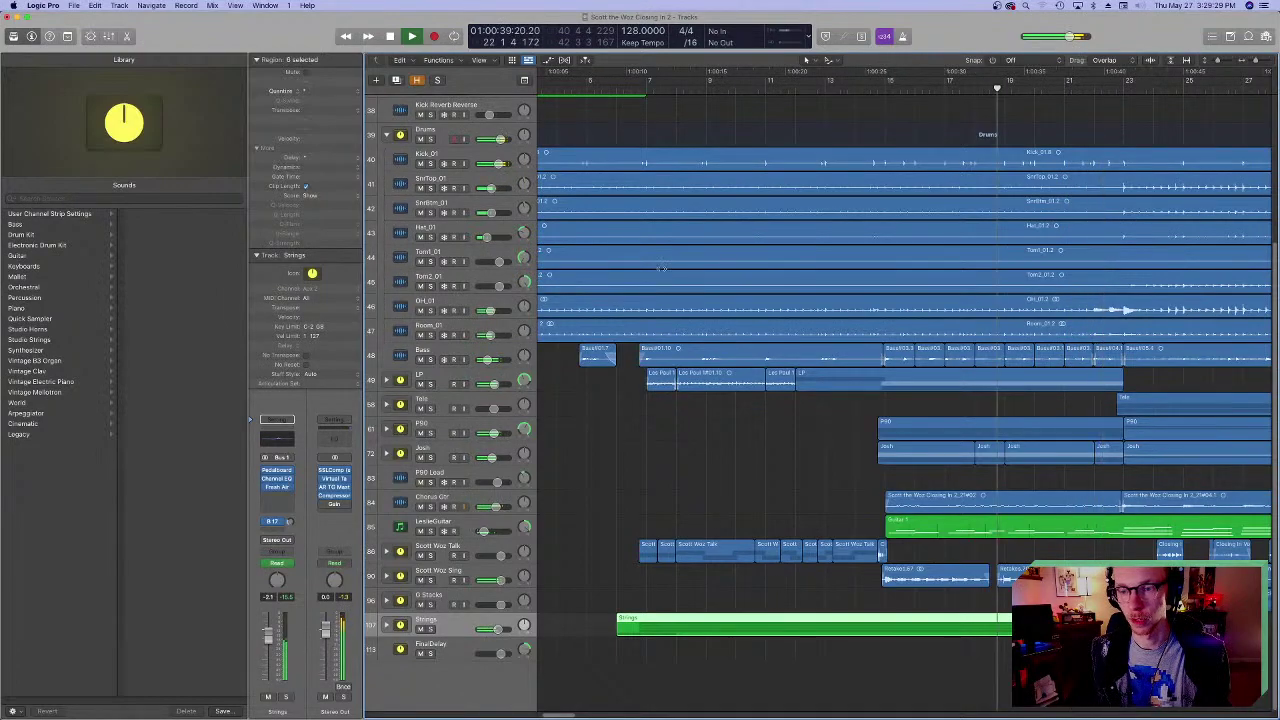
{"action": "left_click", "coordinate": [430, 628]}
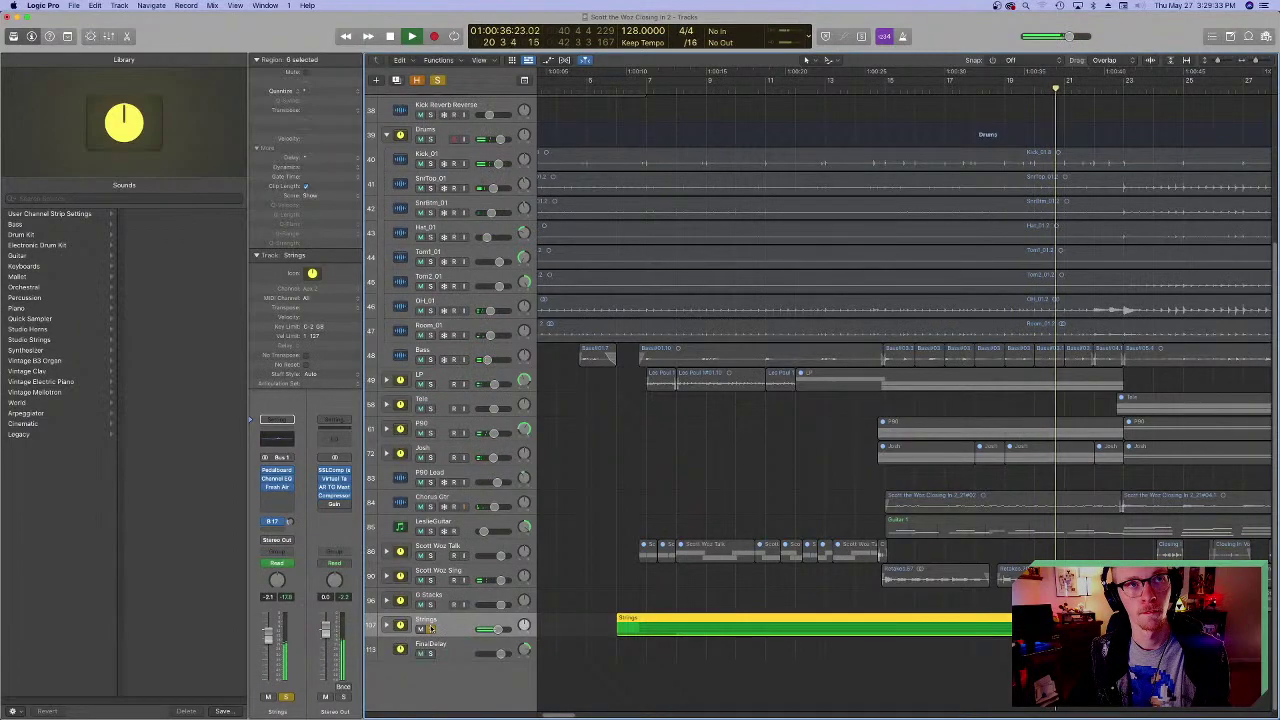
{"action": "key", "text": "space"}
{"action": "left_click", "coordinate": [430, 628]}
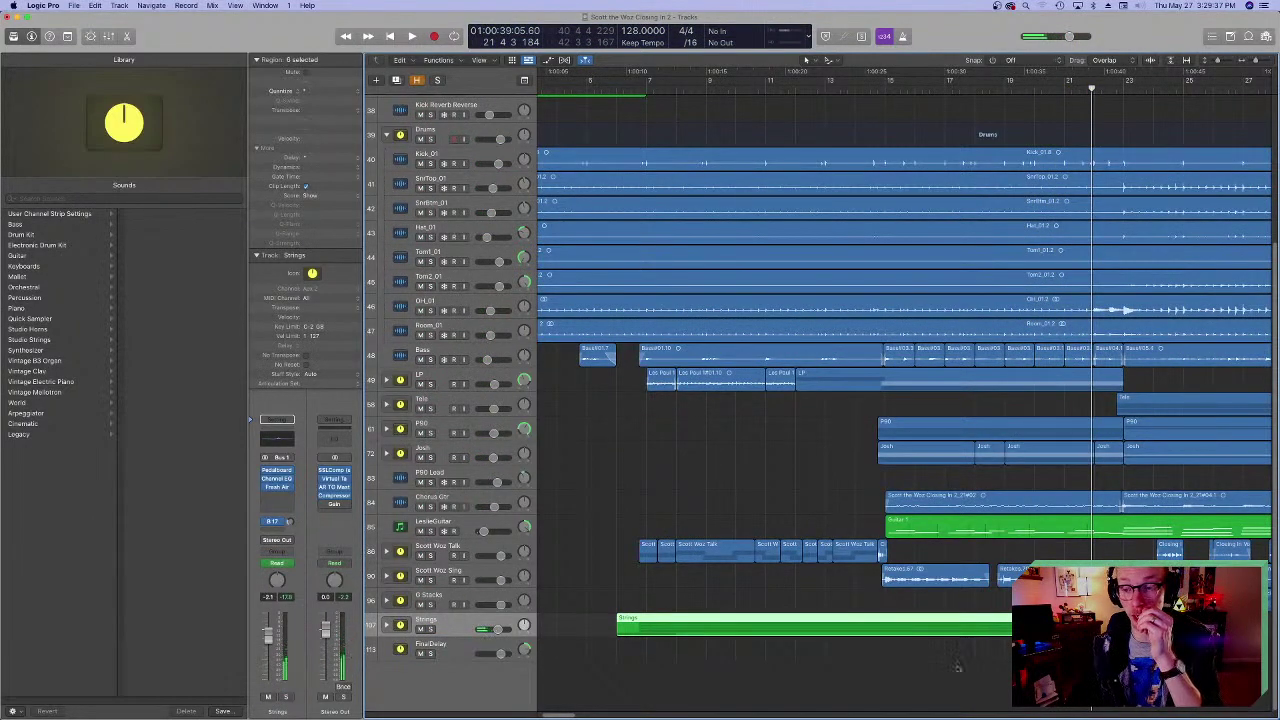
- Solo the Strings again and play a short passage from bar 21 beat 4
{"action": "left_click", "coordinate": [430, 628]}
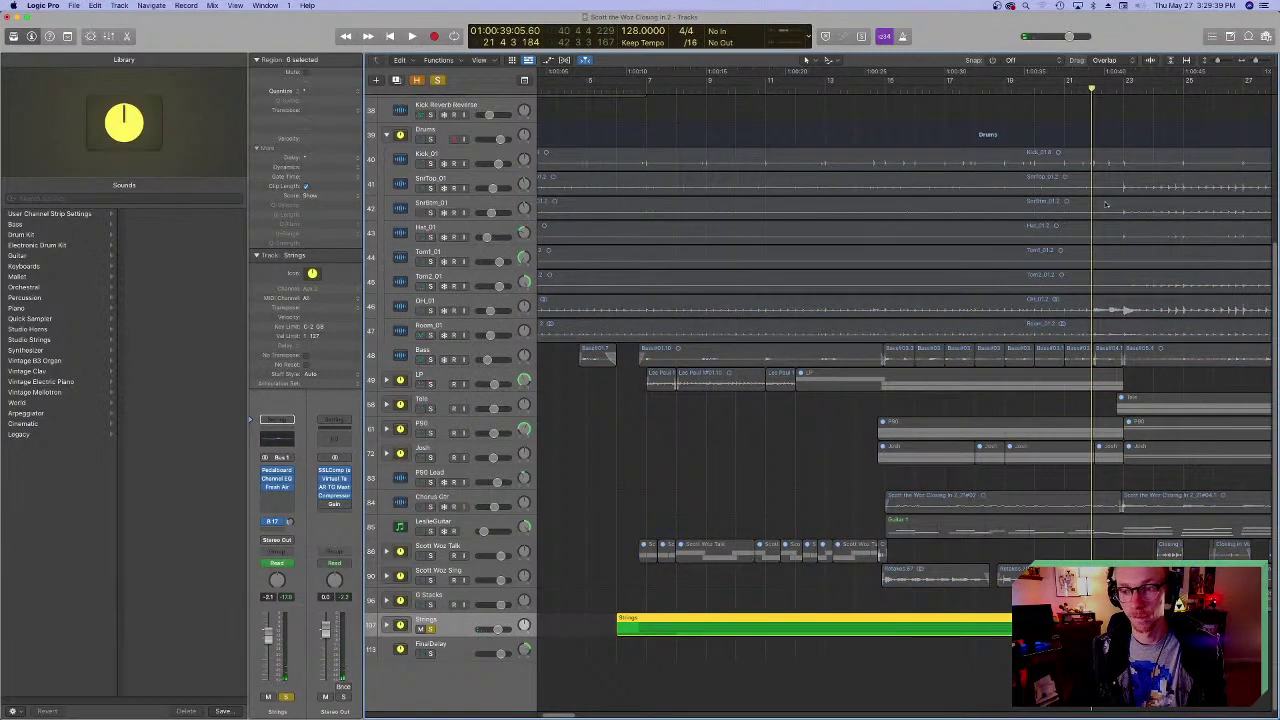
{"action": "key", "text": "space"}
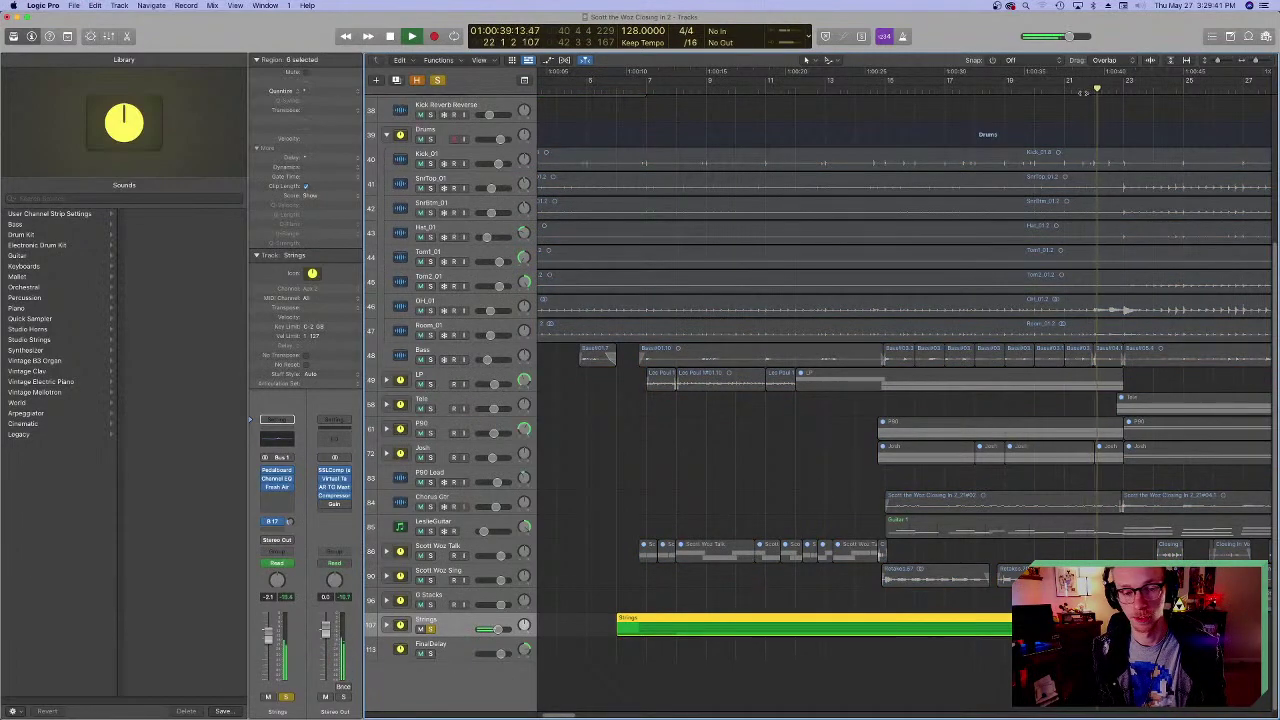
{"action": "key", "text": "space"}
- Return the playhead to bar 6 at the start of the Strings region, clear the Strings solo and deselect its regions
{"action": "left_click", "coordinate": [617, 90]}
{"action": "left_click", "coordinate": [431, 628]}
{"action": "left_click", "coordinate": [594, 540]}
{"action": "scroll", "coordinate": [677, 400], "scroll_direction": "right", "scroll_amount": 10}
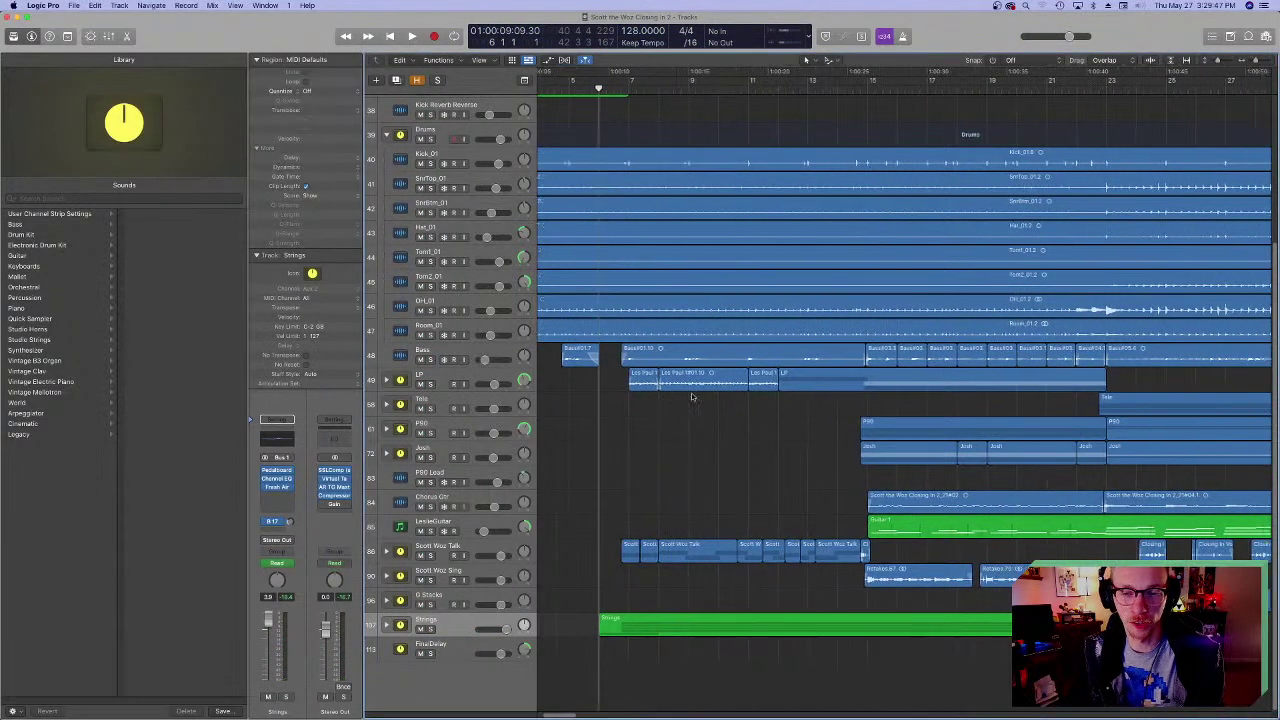
{"action": "scroll", "coordinate": [690, 383], "scroll_direction": "left", "scroll_amount": 10}
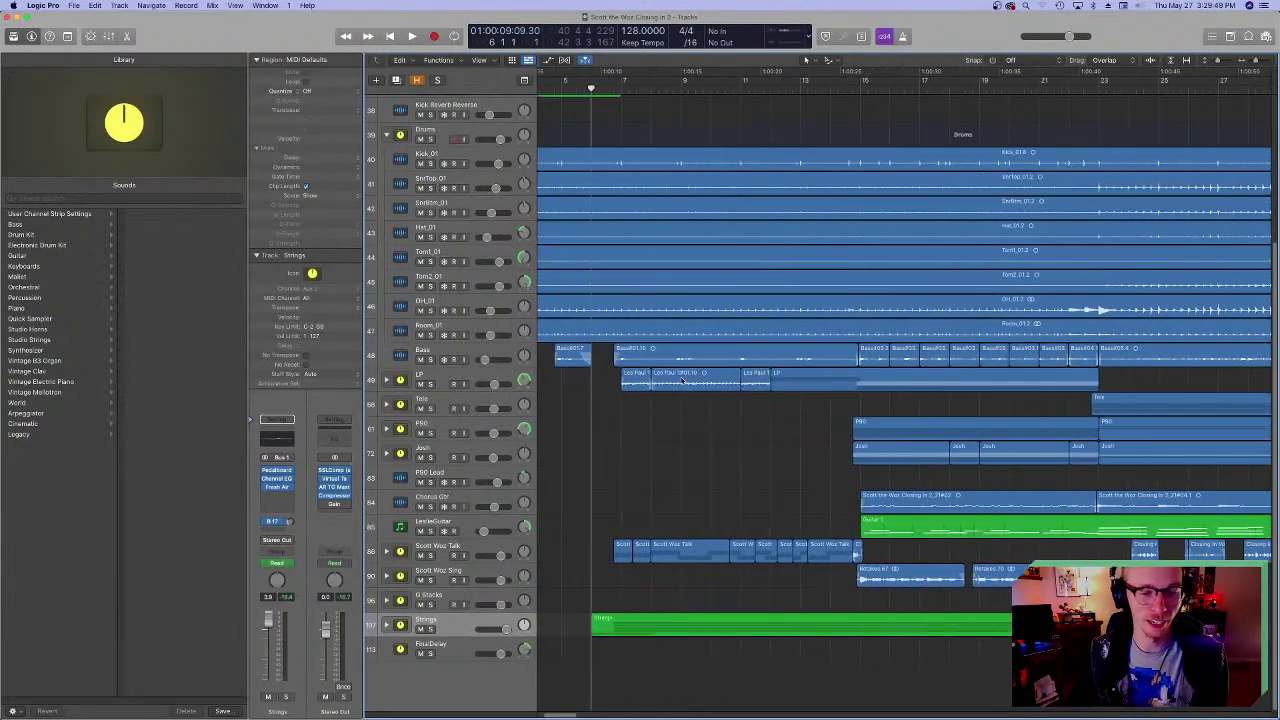
- Audition the soloed LP guitar track from bar 7, stop in bar 9 and clear its solo
{"action": "left_click", "coordinate": [651, 100]}
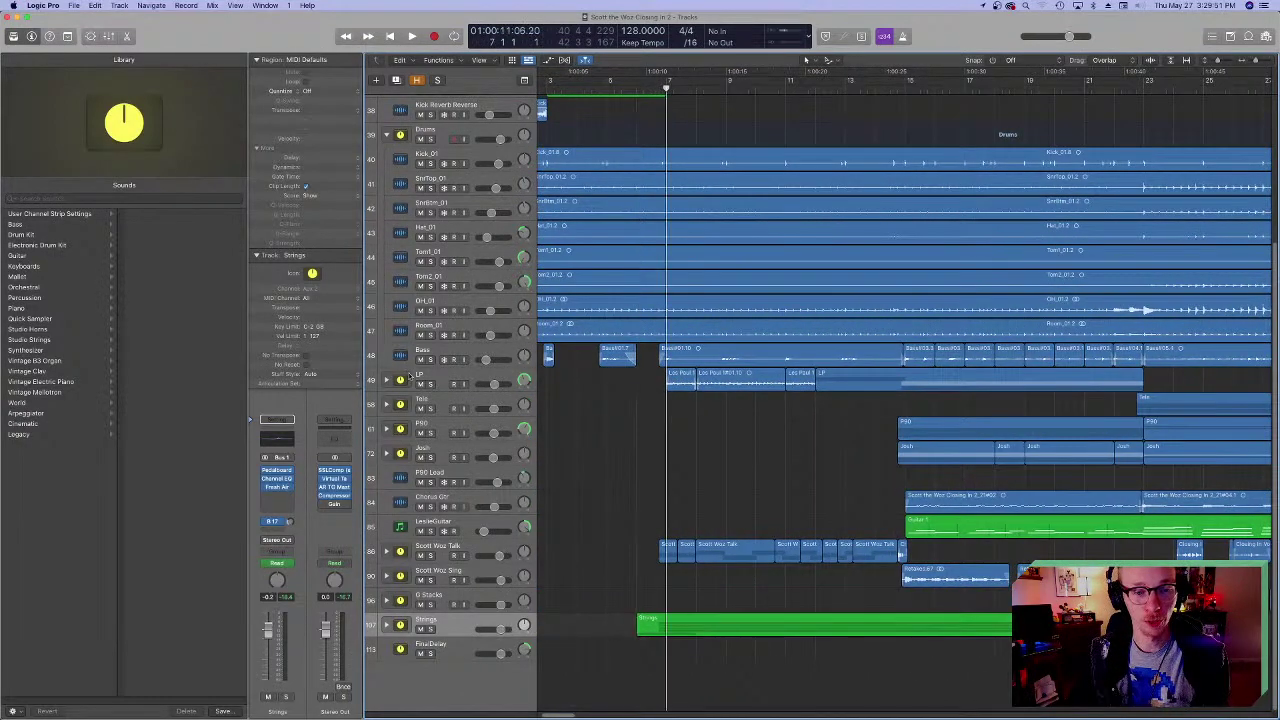
{"action": "left_click", "coordinate": [431, 384]}
{"action": "key", "text": "space"}
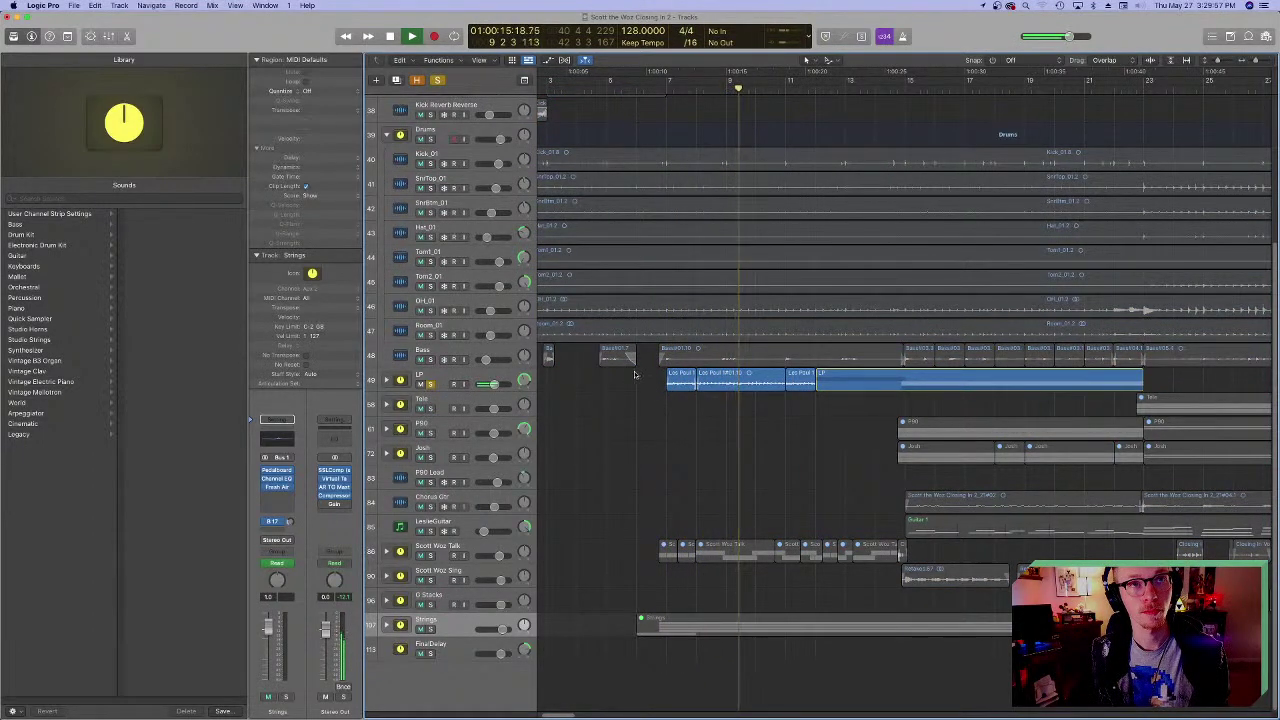
{"action": "key", "text": "space"}
{"action": "key", "text": "s"}
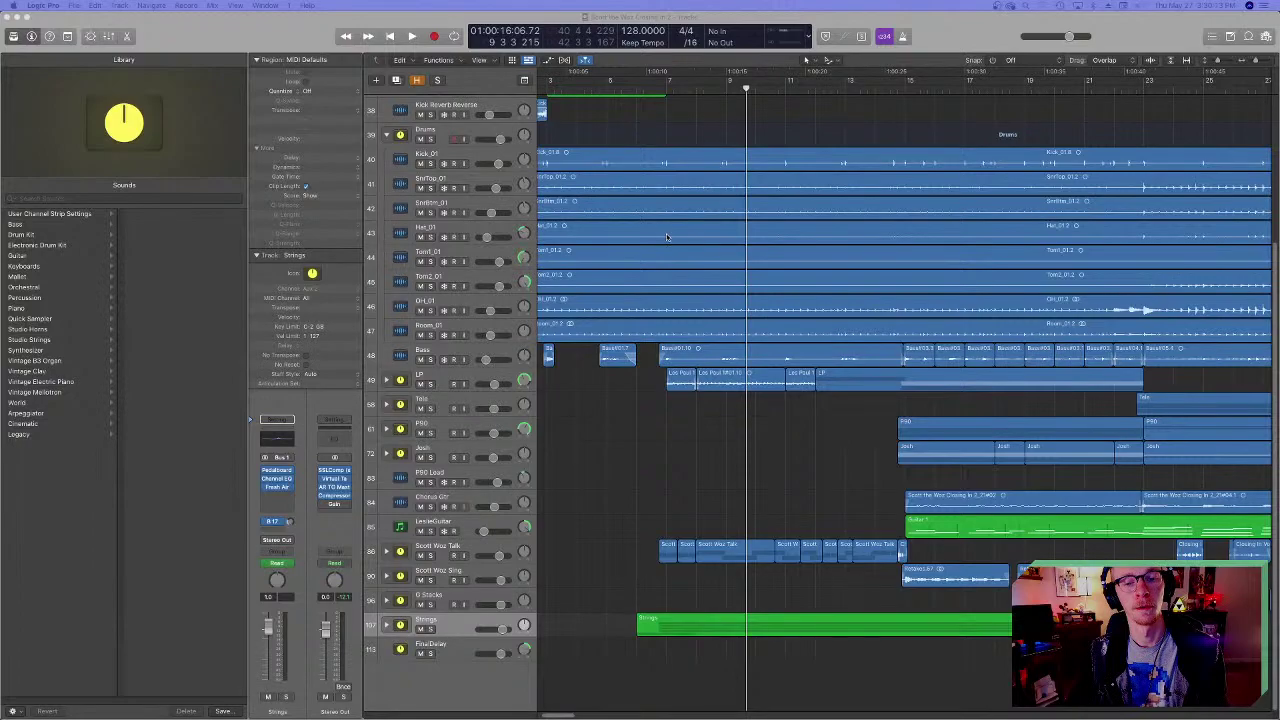
- Move the playhead to bar 6 beat 3, select the Scott Woz Talk track, collapse the Drums stack and deselect the vocal regions
{"action": "left_click", "coordinate": [651, 92]}
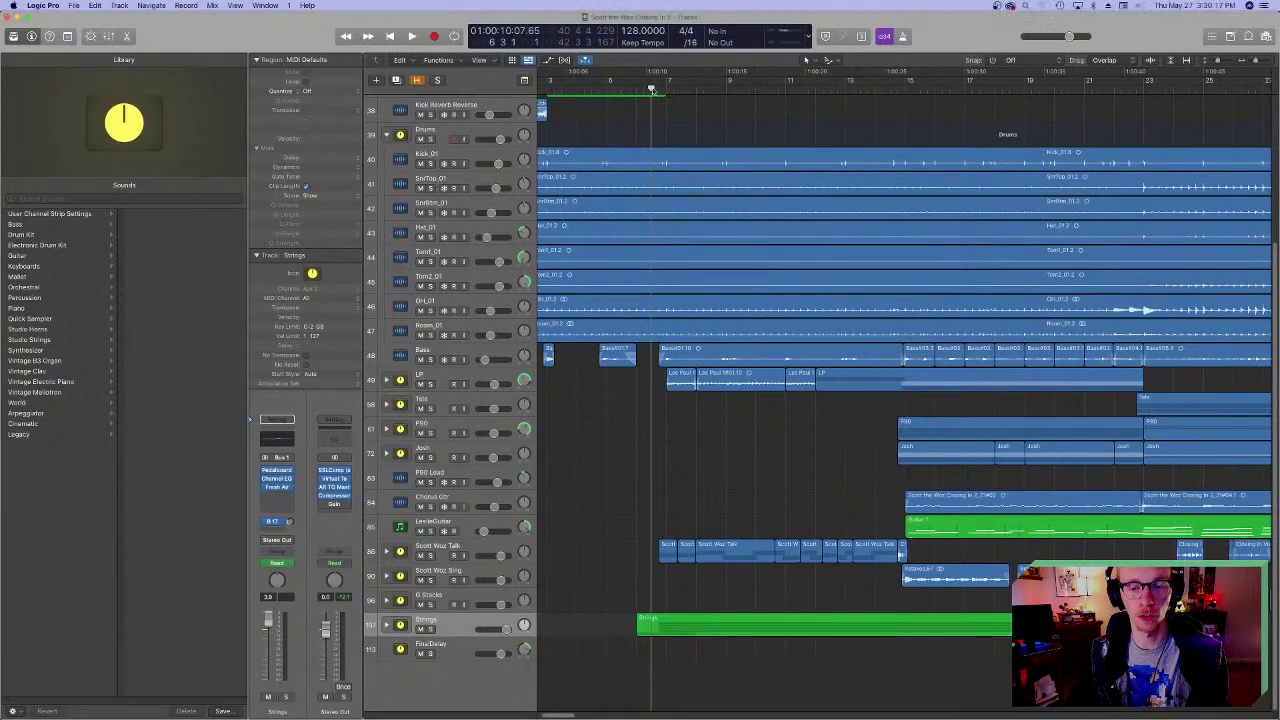
{"action": "left_click", "coordinate": [436, 547]}
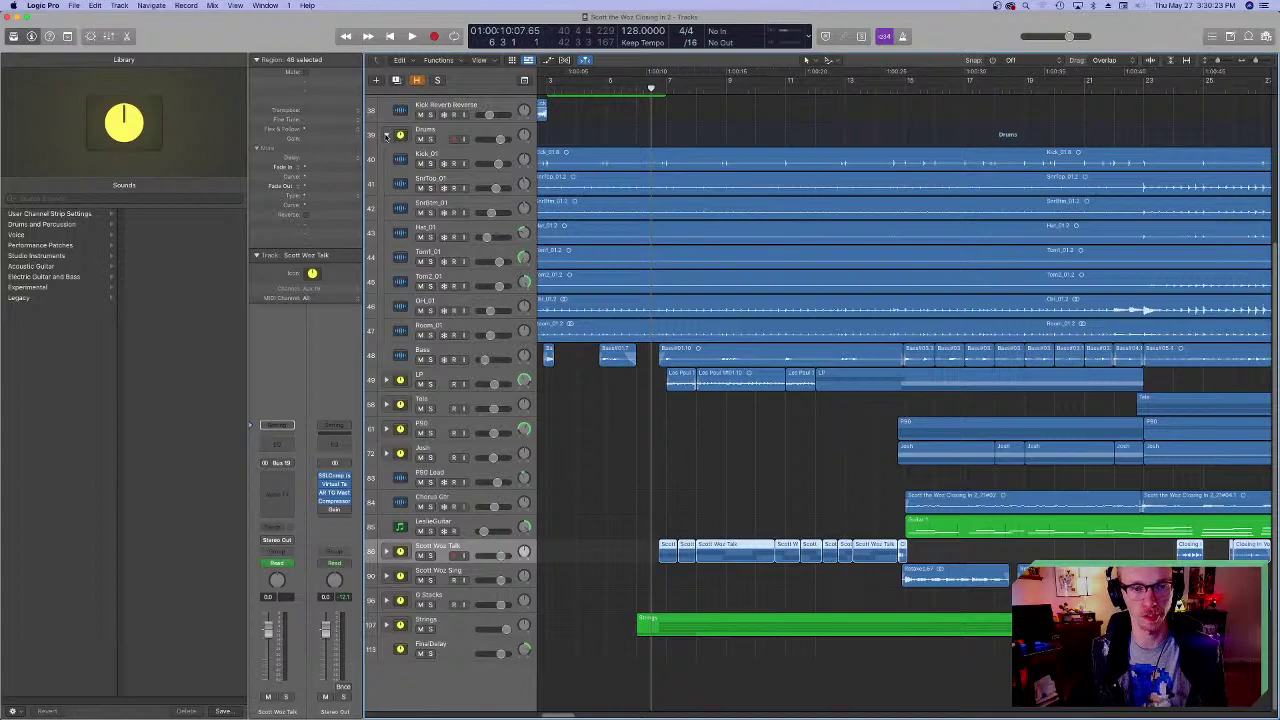
{"action": "left_click", "coordinate": [386, 135]}
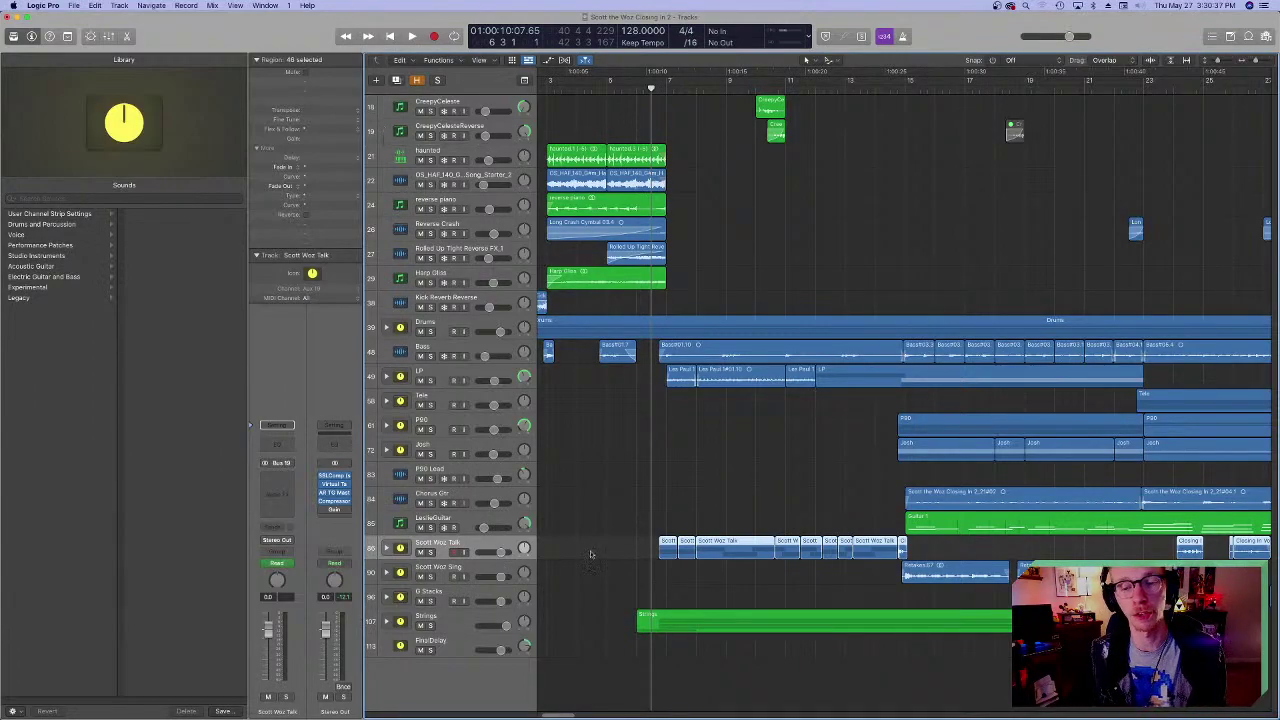
{"action": "scroll", "coordinate": [702, 520], "scroll_direction": "right", "scroll_amount": 5}
{"action": "scroll", "coordinate": [702, 520], "scroll_direction": "left", "scroll_amount": 5}
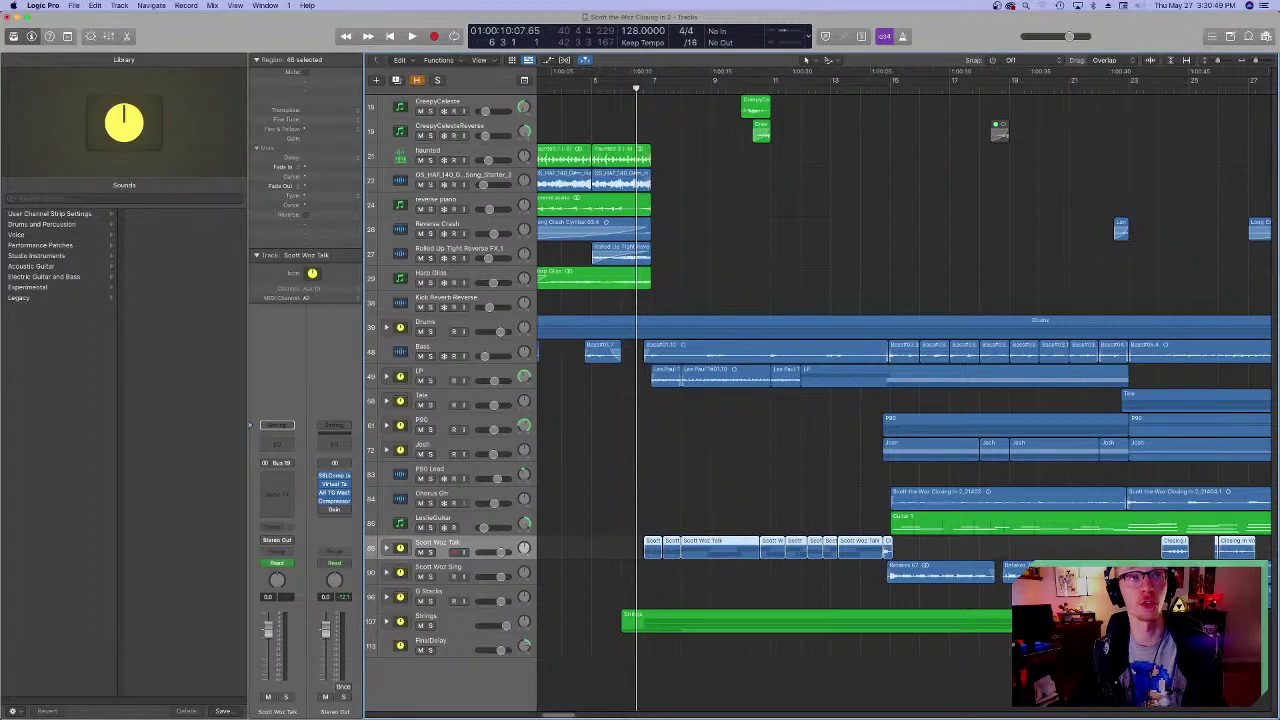
{"action": "left_click", "coordinate": [727, 428]}
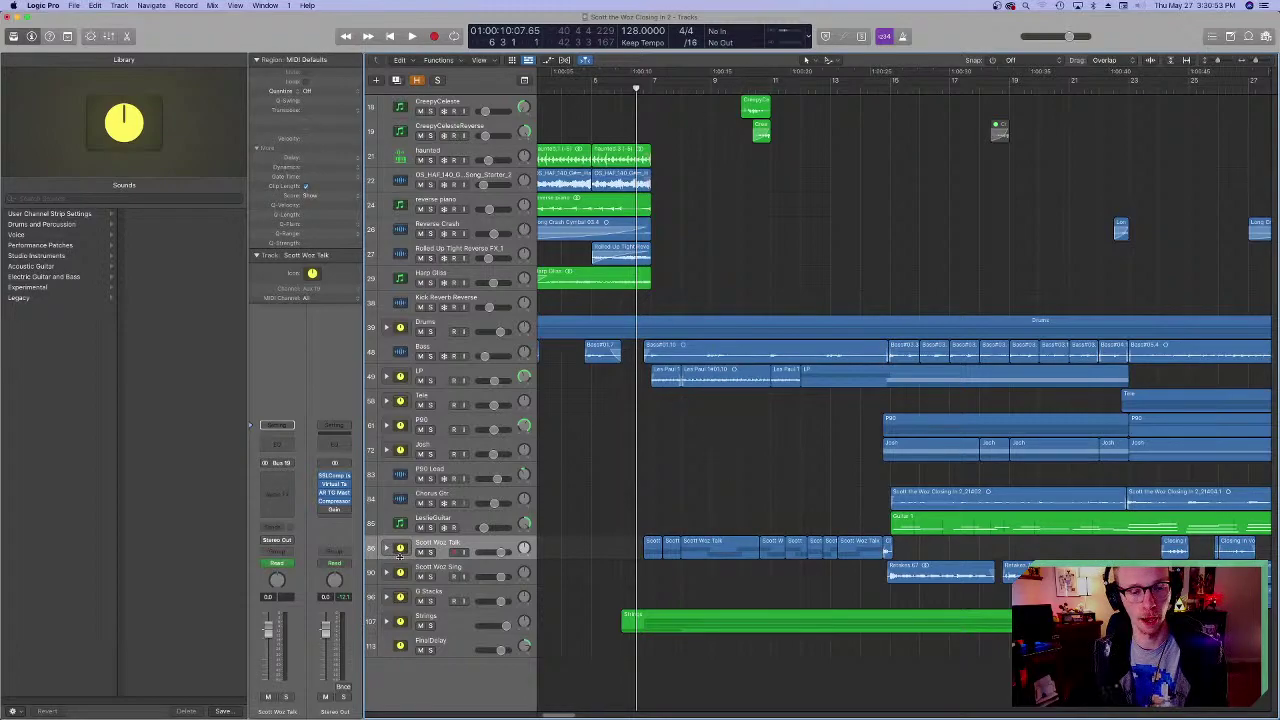
- Place the playhead at bar 15, where the Scott Woz Sing regions begin, and look over the surrounding arrangement
{"action": "left_click", "coordinate": [893, 90]}
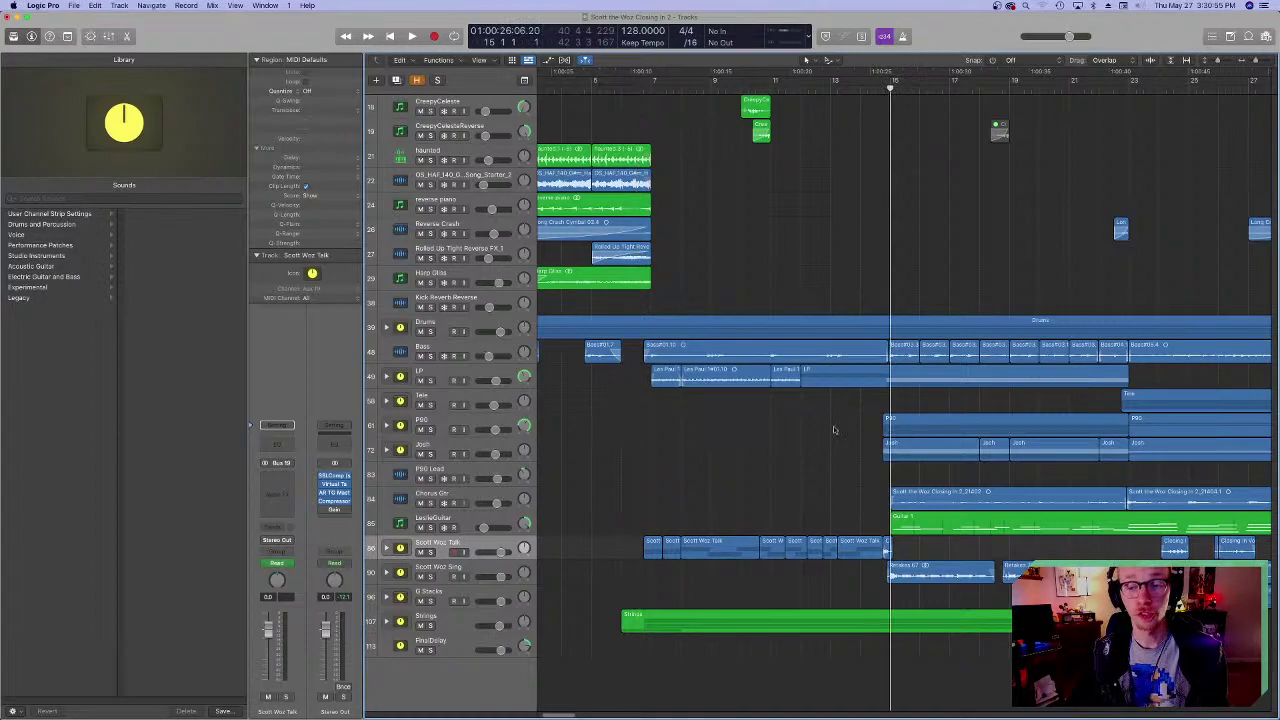
{"action": "scroll", "coordinate": [801, 502], "scroll_direction": "right", "scroll_amount": 5}
{"action": "scroll", "coordinate": [801, 502], "scroll_direction": "left", "scroll_amount": 5}
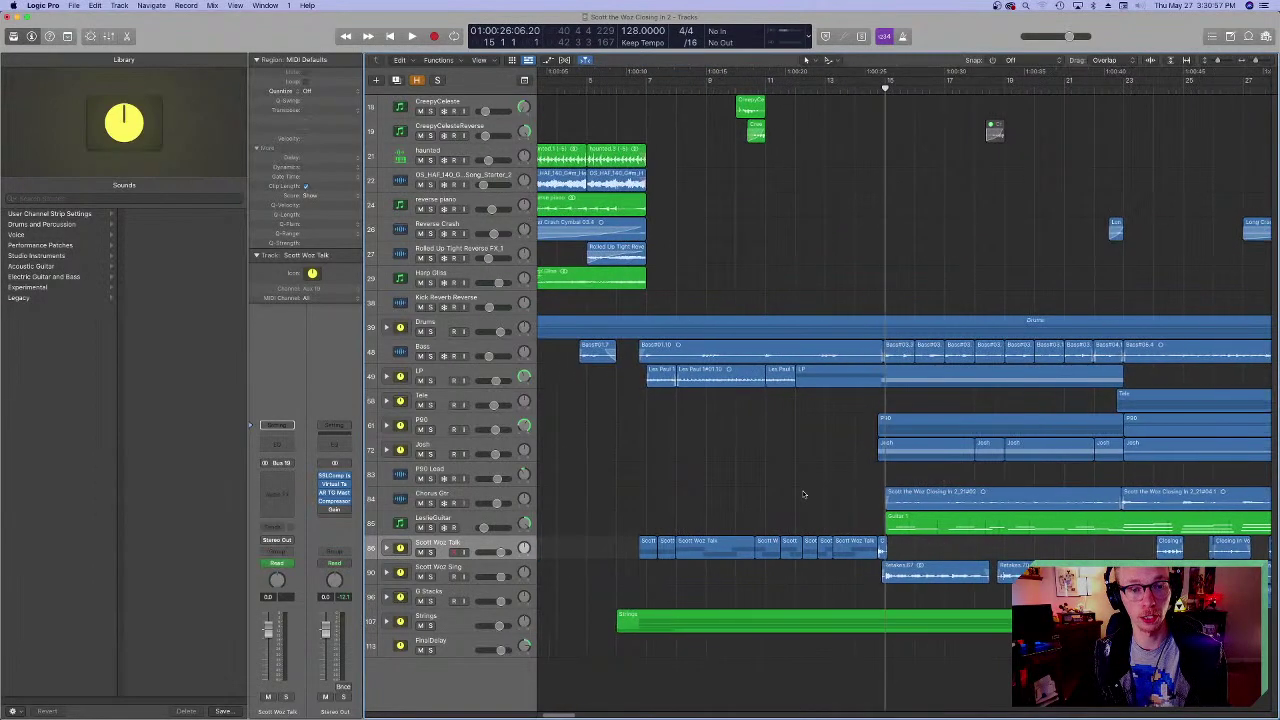
{"action": "scroll", "coordinate": [700, 495], "scroll_direction": "right", "scroll_amount": 4}
{"action": "scroll", "coordinate": [656, 492], "scroll_direction": "left", "scroll_amount": 5}
{"action": "left_click", "coordinate": [800, 88]}
{"action": "scroll", "coordinate": [949, 443], "scroll_direction": "right", "scroll_amount": 2}
{"action": "scroll", "coordinate": [949, 443], "scroll_direction": "right", "scroll_amount": 2}
{"action": "left_click", "coordinate": [750, 90]}
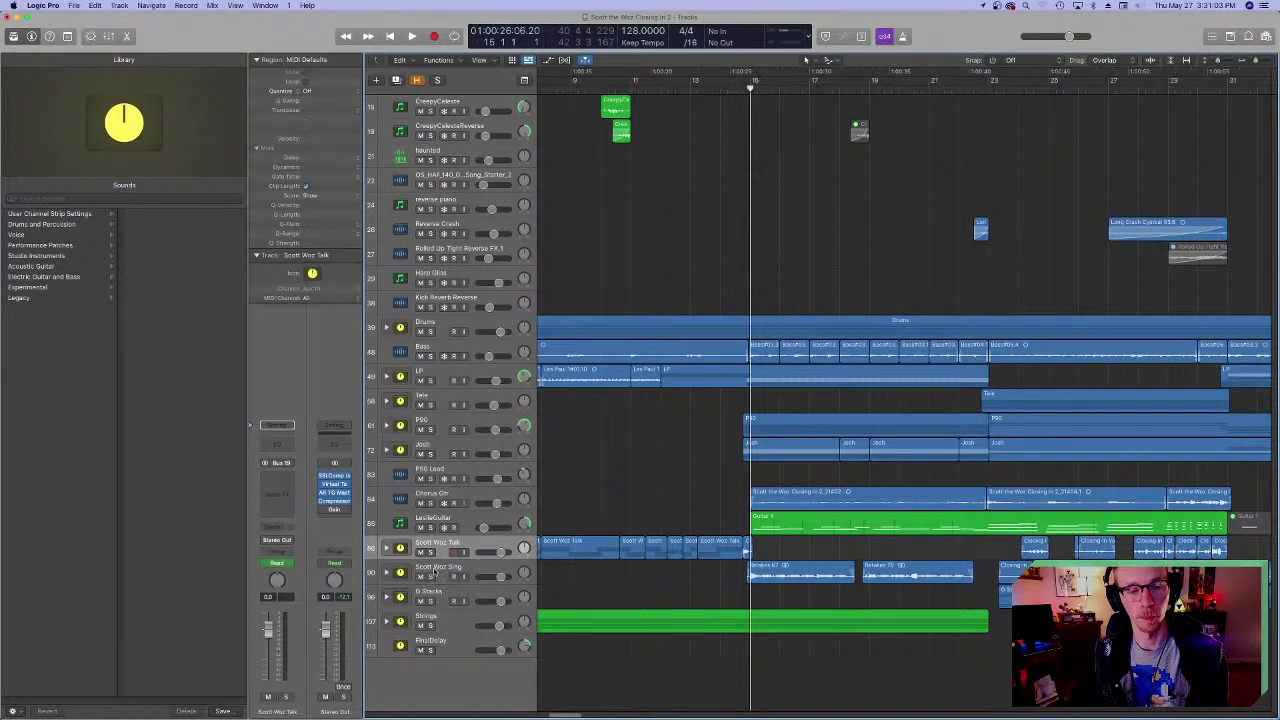
- Select the Scott Woz Sing track, look over its regions from bar 15 onward, and deselect them
{"action": "left_click", "coordinate": [436, 570]}
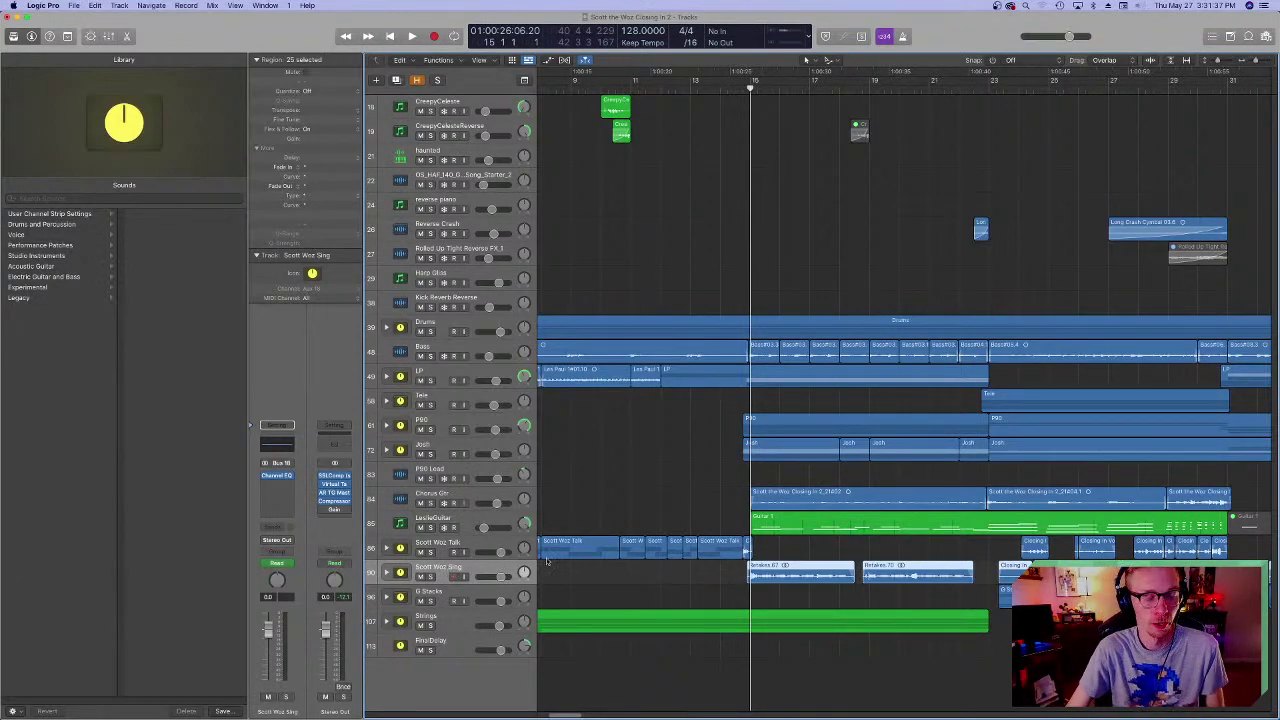
{"action": "scroll", "coordinate": [615, 523], "scroll_direction": "right", "scroll_amount": 3}
{"action": "scroll", "coordinate": [617, 523], "scroll_direction": "right", "scroll_amount": 2}
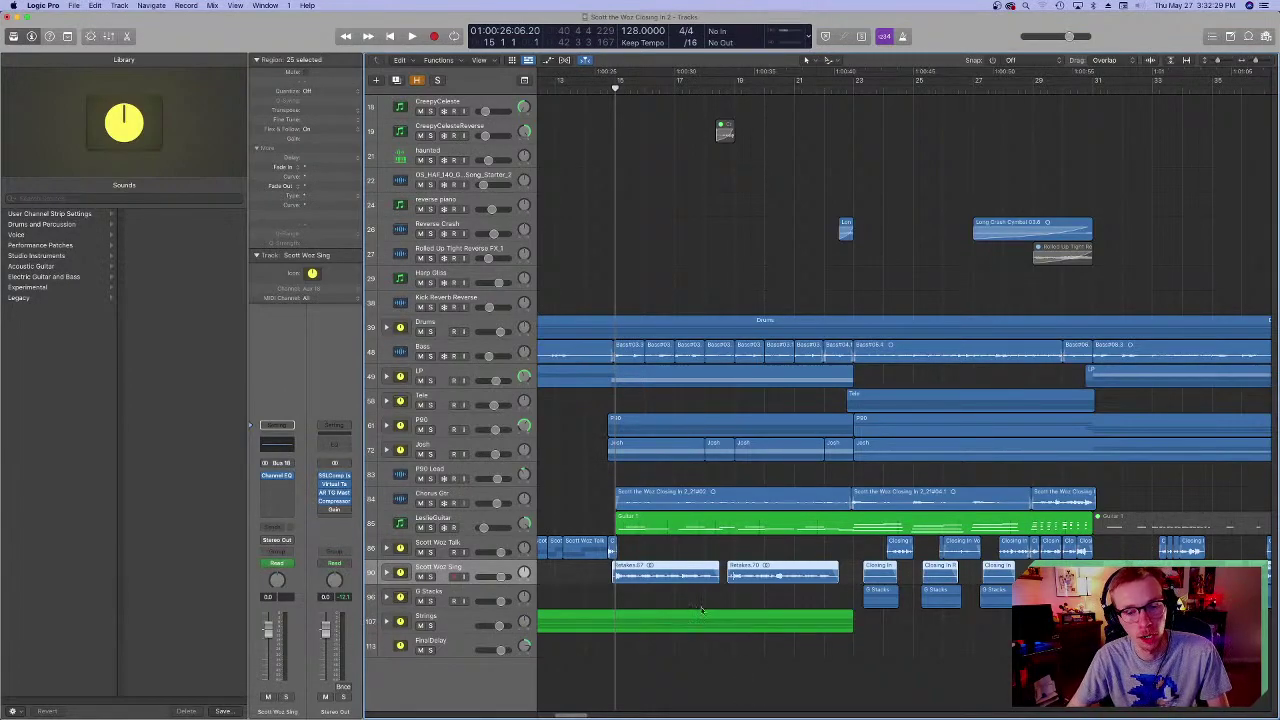
{"action": "scroll", "coordinate": [682, 601], "scroll_direction": "right", "scroll_amount": 1}
{"action": "scroll", "coordinate": [682, 601], "scroll_direction": "right", "scroll_amount": 2}
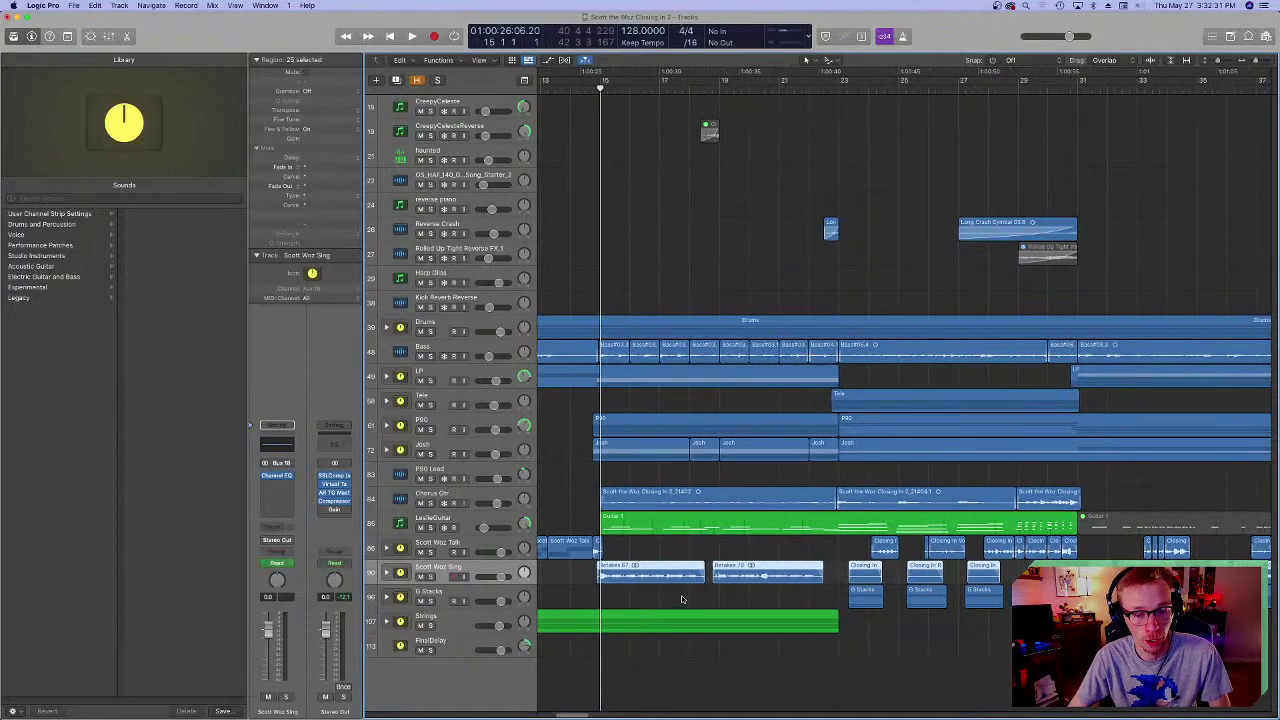
{"action": "scroll", "coordinate": [682, 598], "scroll_direction": "left", "scroll_amount": 3}
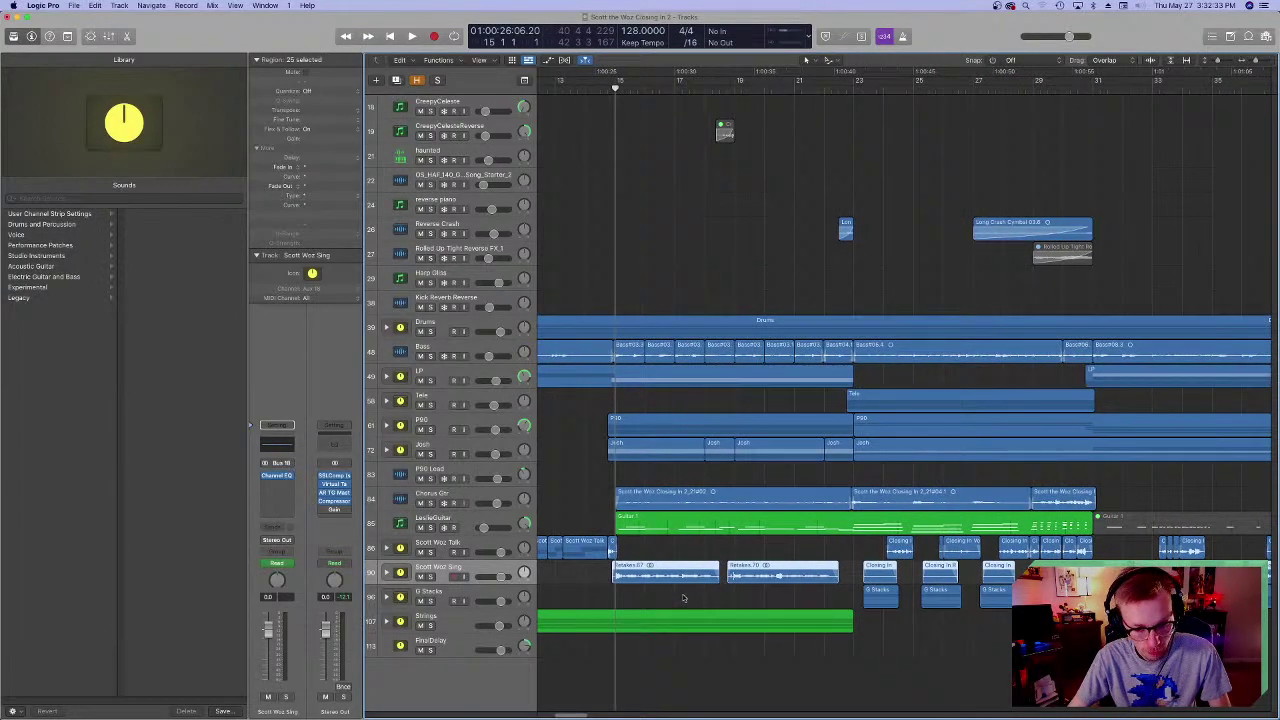
{"action": "left_click", "coordinate": [683, 597]}
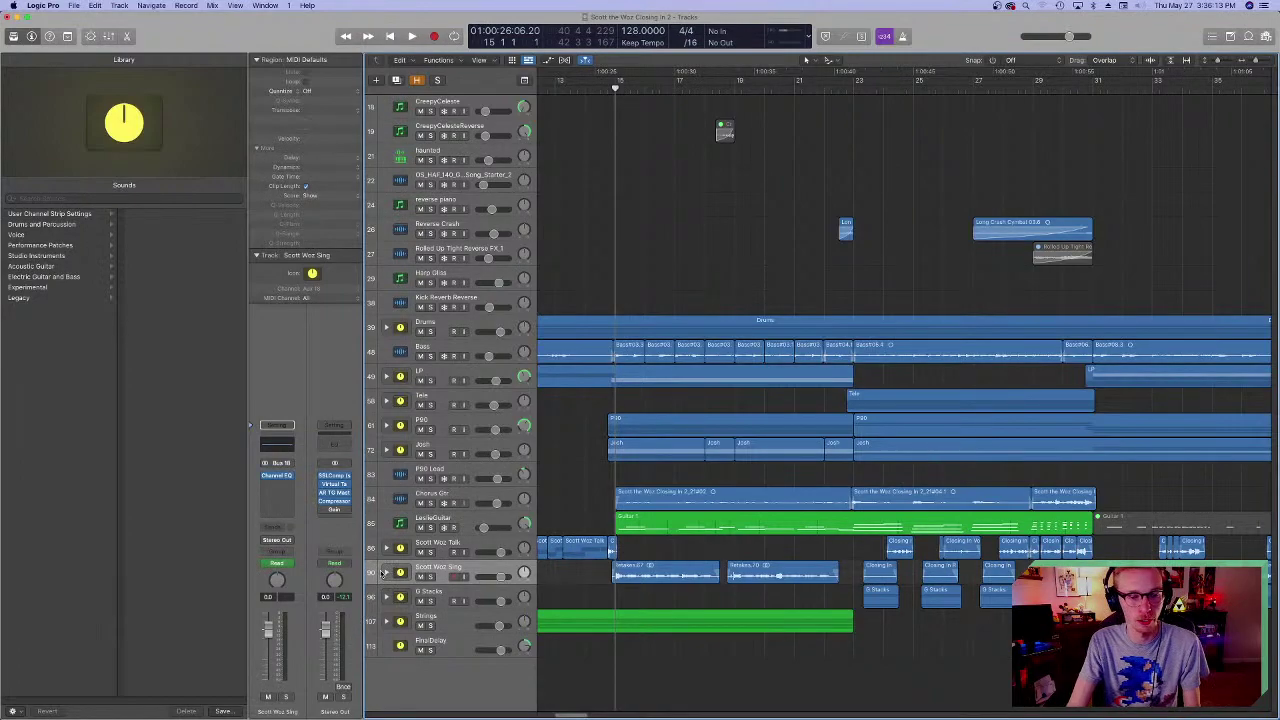
- Expand the Scott Woz Sing stack, solo it and audition its vocals from bar 15
{"action": "left_click", "coordinate": [386, 572]}
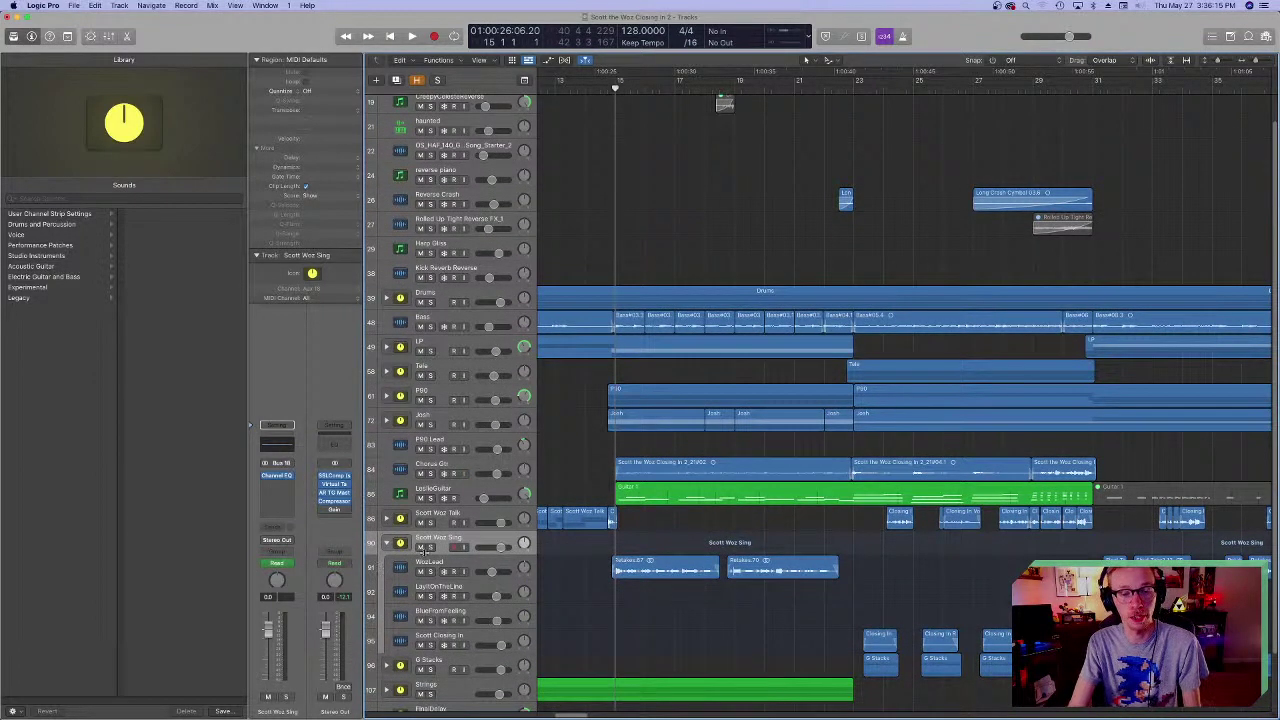
{"action": "left_click", "coordinate": [431, 547]}
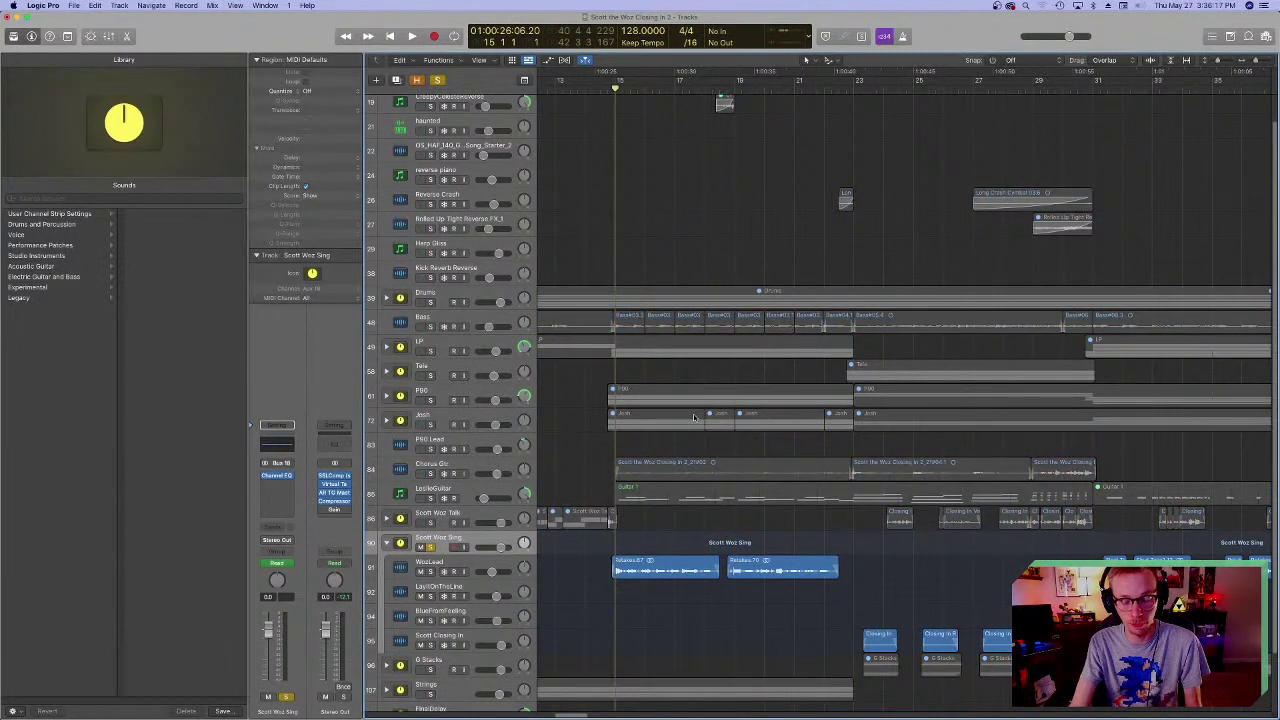
{"action": "scroll", "coordinate": [690, 400], "scroll_direction": "left", "scroll_amount": 3}
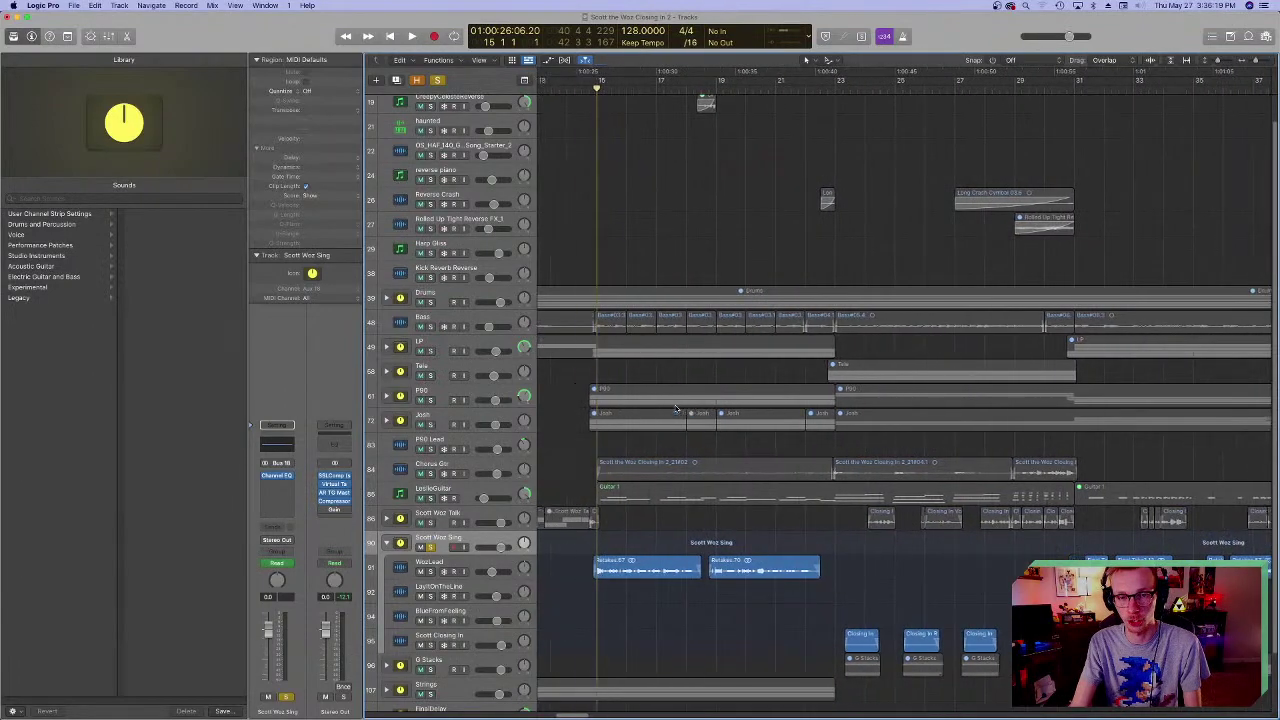
{"action": "key", "text": "space"}
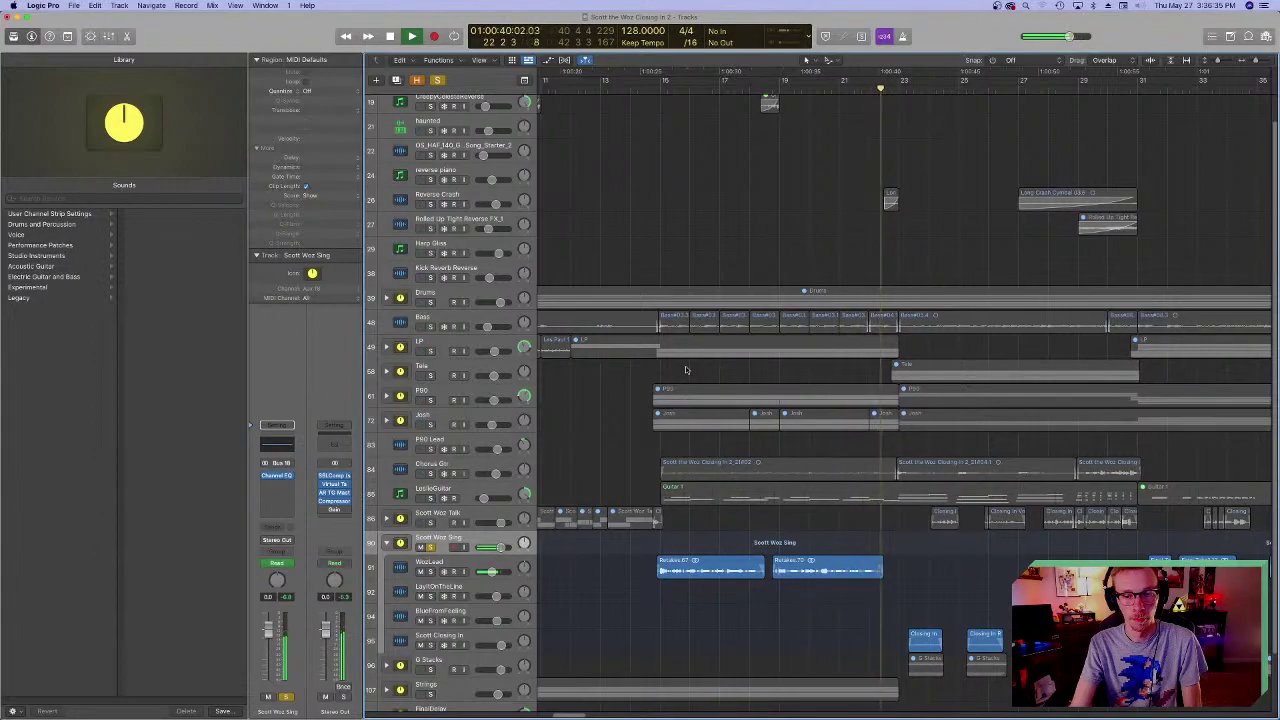
{"action": "key", "text": "space"}
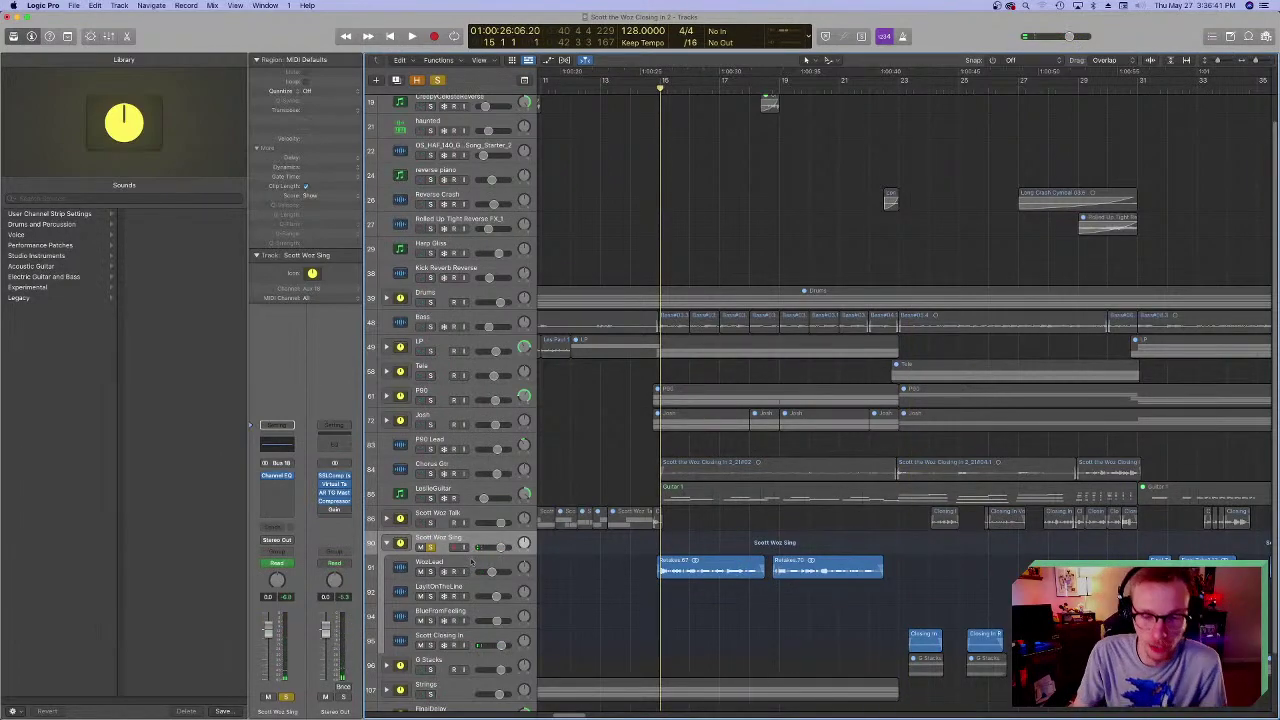
- Select the WozLead track, show its Bus 13 send's aux channel, audition the vocal and move the playhead to bar 14 beat 4
{"action": "left_click", "coordinate": [405, 567]}
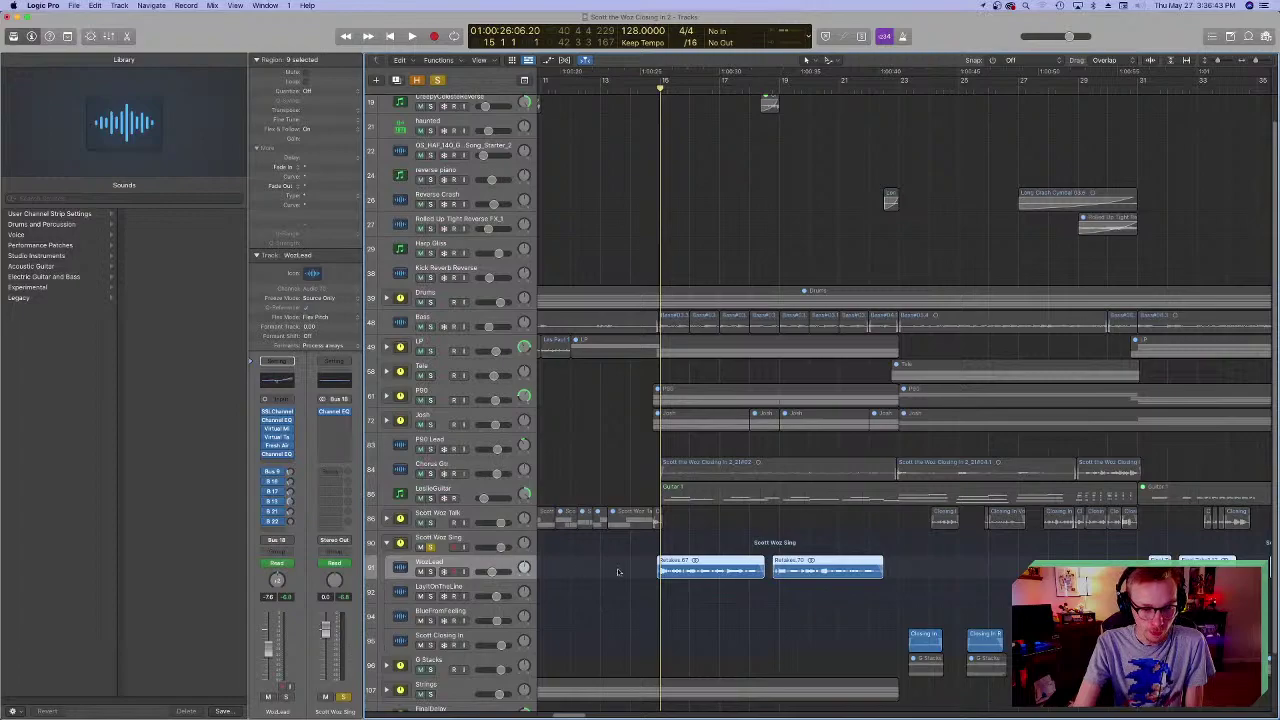
{"action": "left_click", "coordinate": [278, 501]}
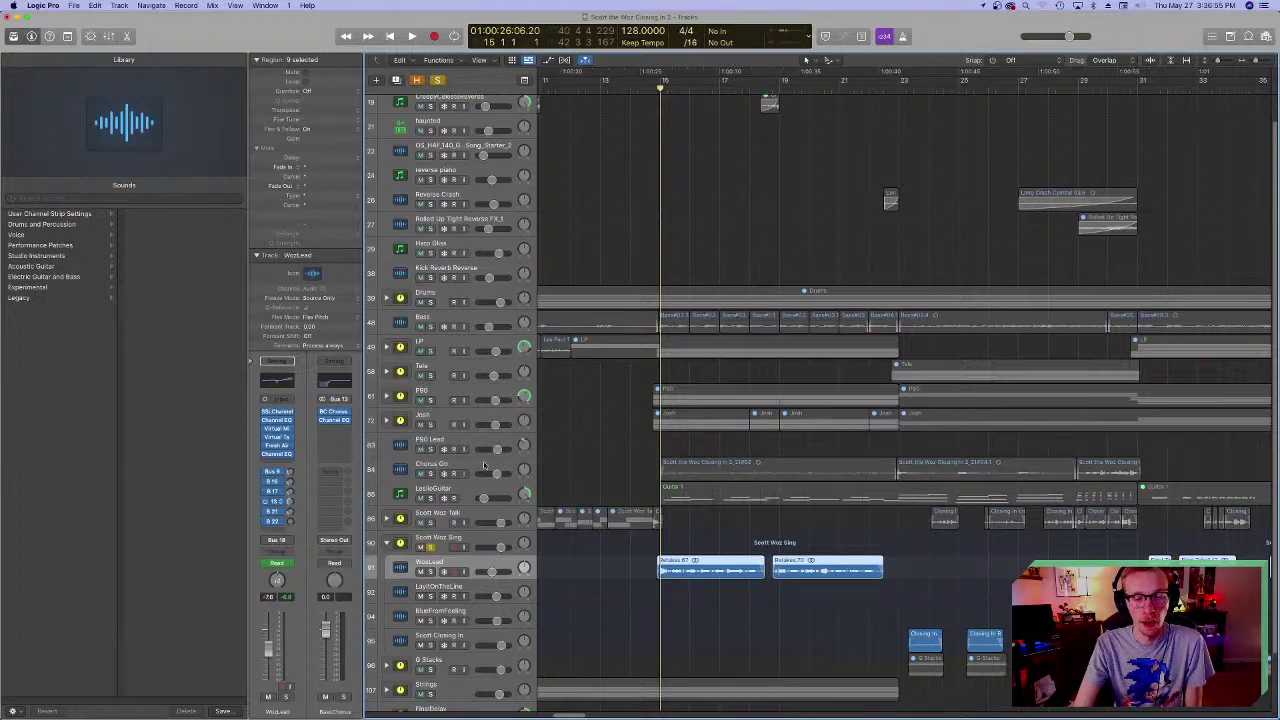
{"action": "key", "text": "space"}
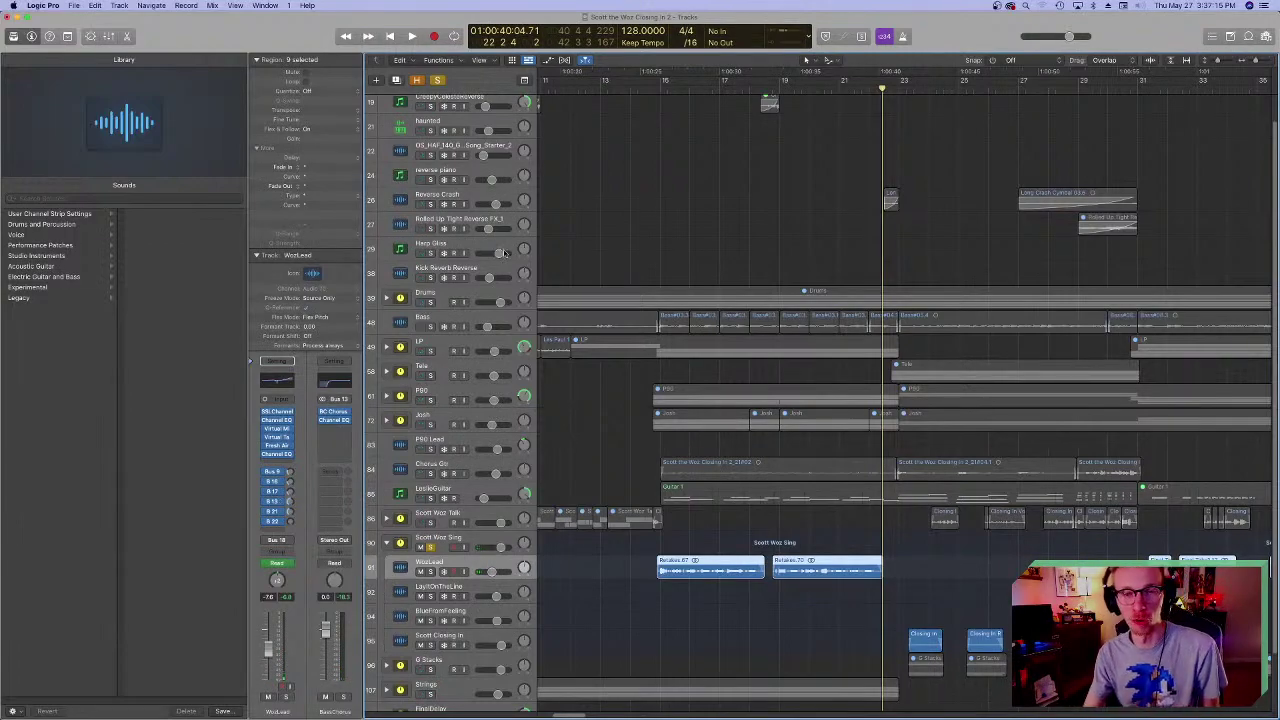
{"action": "left_click", "coordinate": [655, 89]}
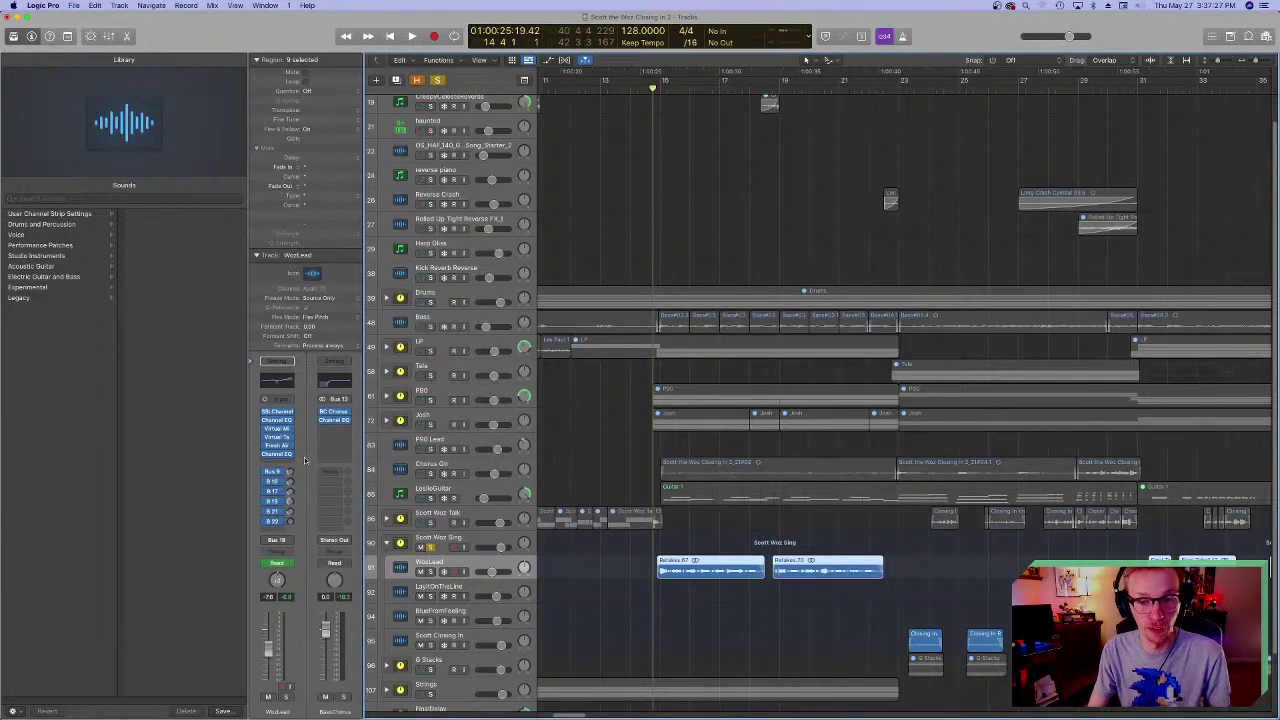
- Show WozLead's Bus 9 delay channel, audition the vocal from bar 17 beat 4, and return the playhead to bar 15
{"action": "mouse_move", "coordinate": [570, 712]}
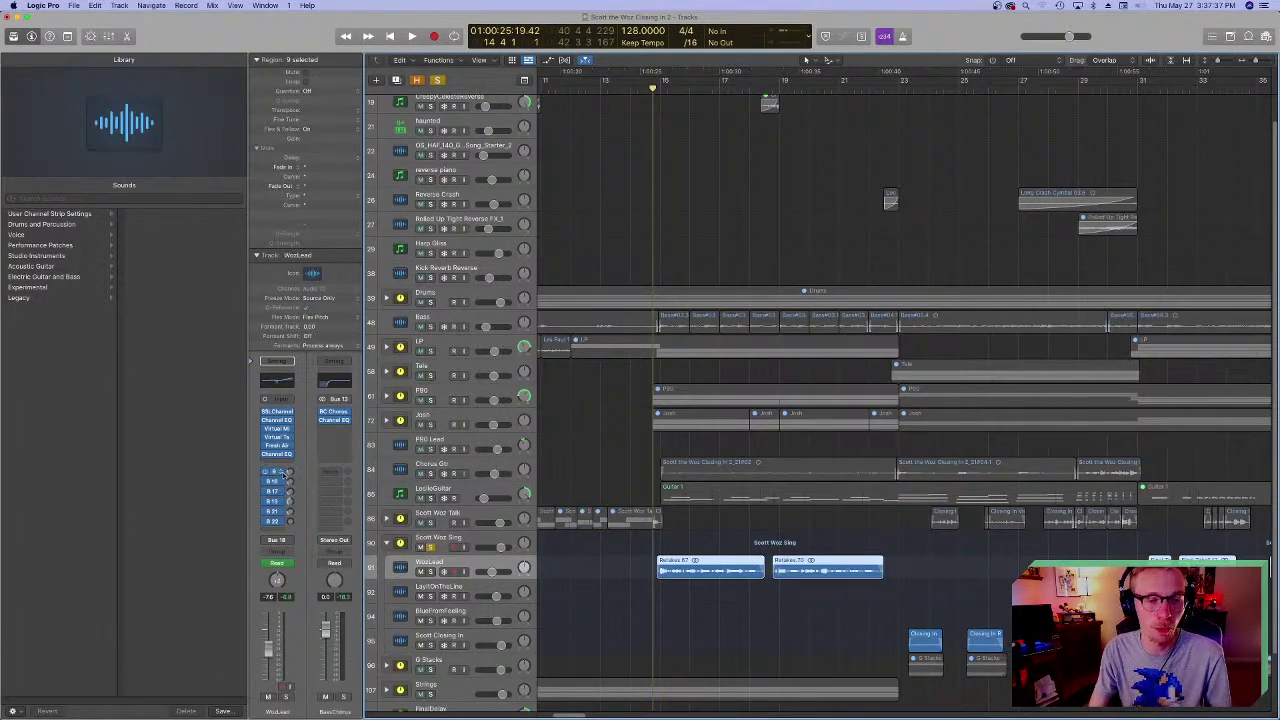
{"action": "left_click", "coordinate": [288, 472]}
{"action": "left_click", "coordinate": [742, 78]}
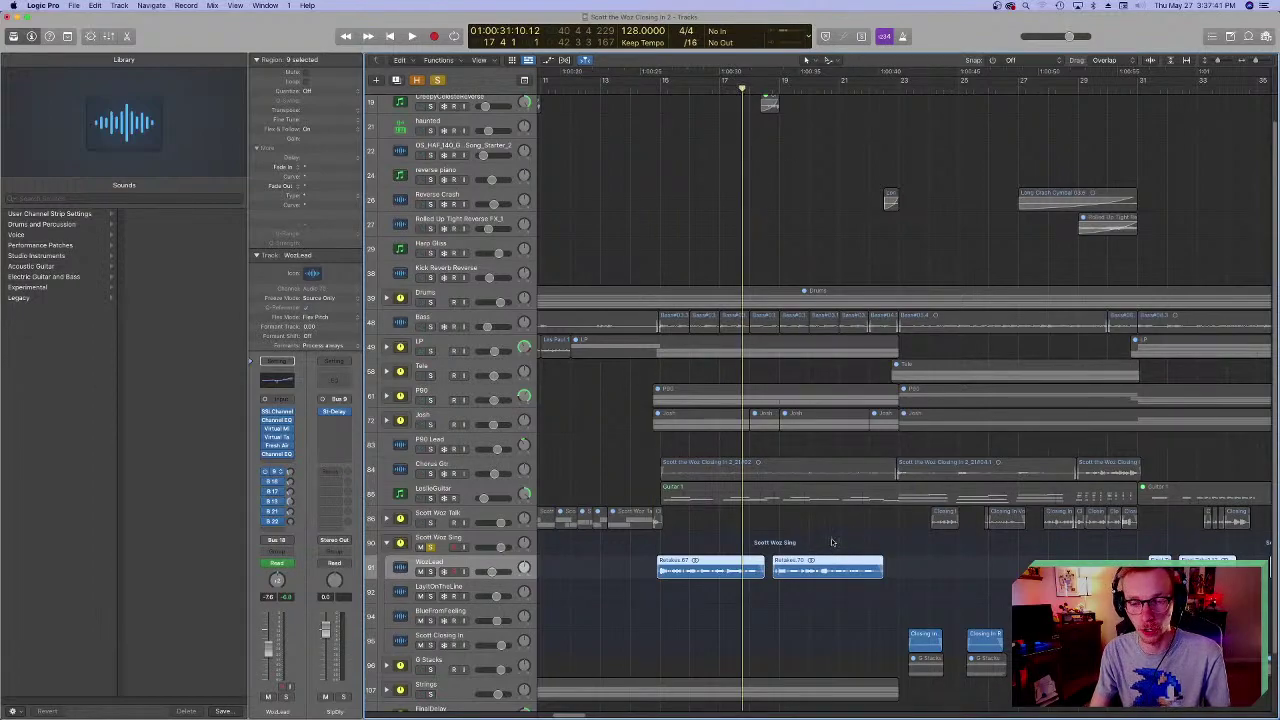
{"action": "key", "text": "space"}
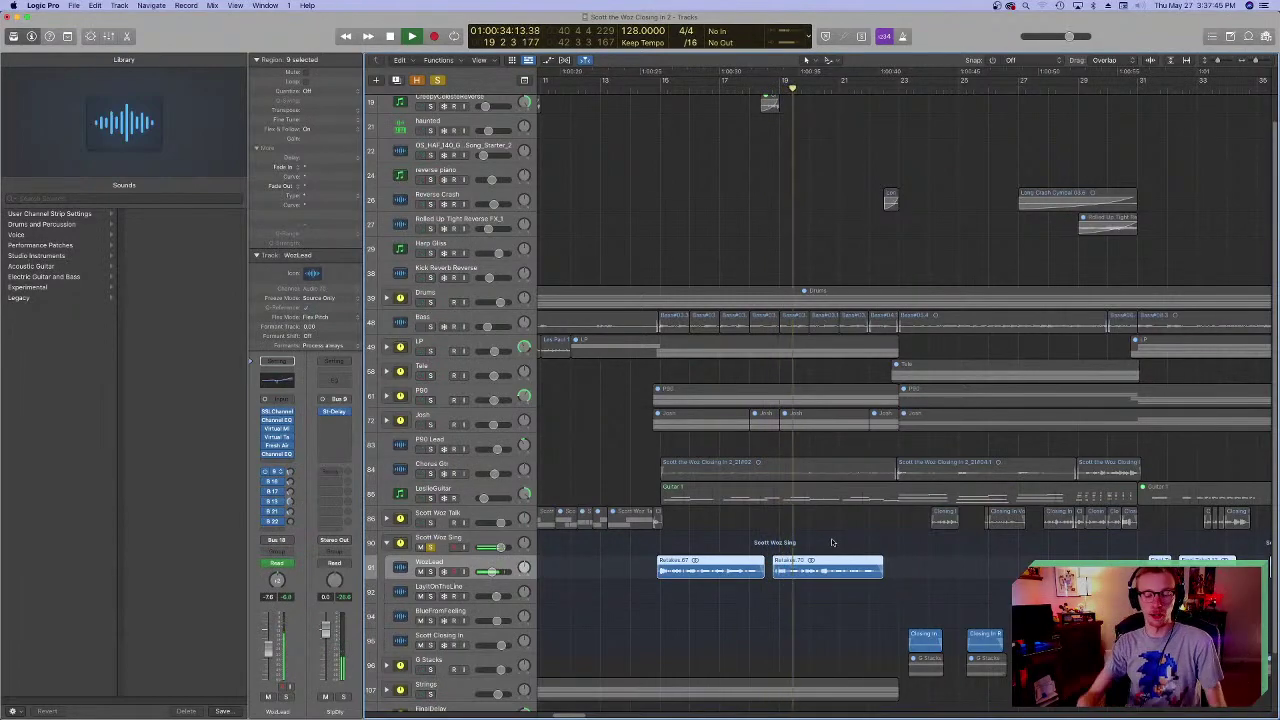
{"action": "key", "text": "space"}
{"action": "key", "text": "shift+Return"}
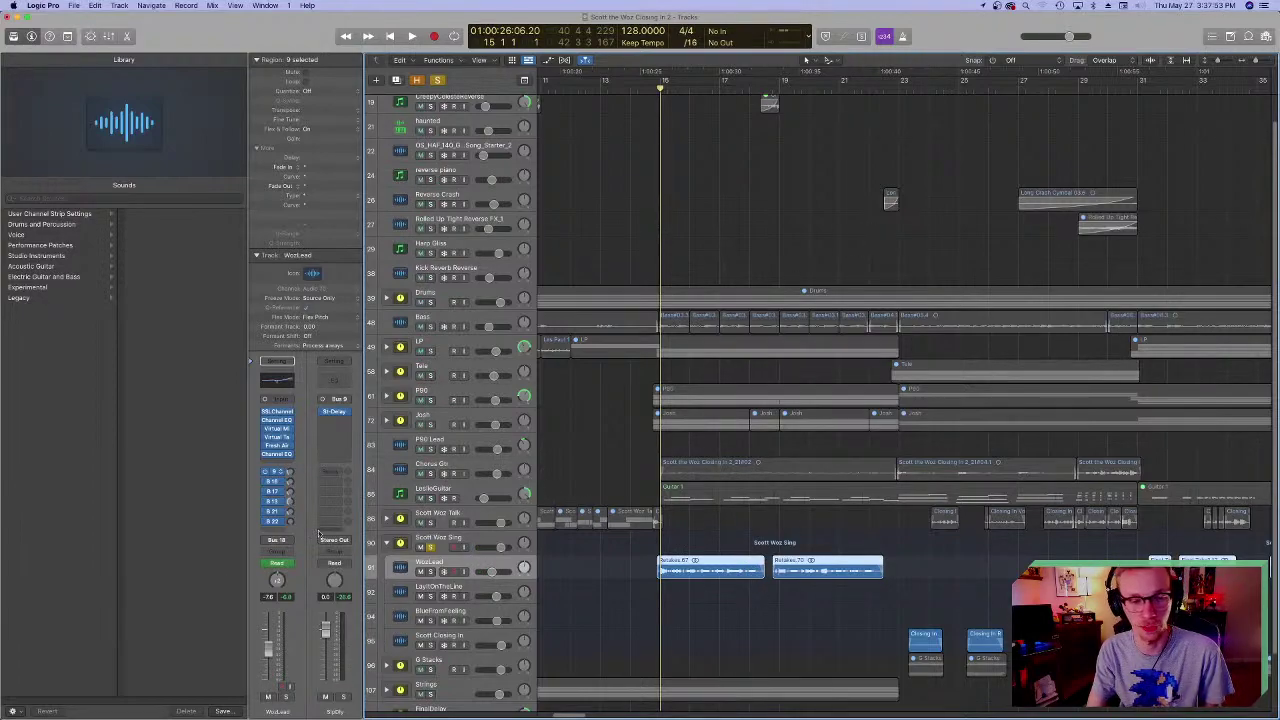
- Inspect the VerbSuite Classics reverb on WozLead's Bus 16 VocalRoom send and close the plug-in window
{"action": "left_click", "coordinate": [278, 482]}
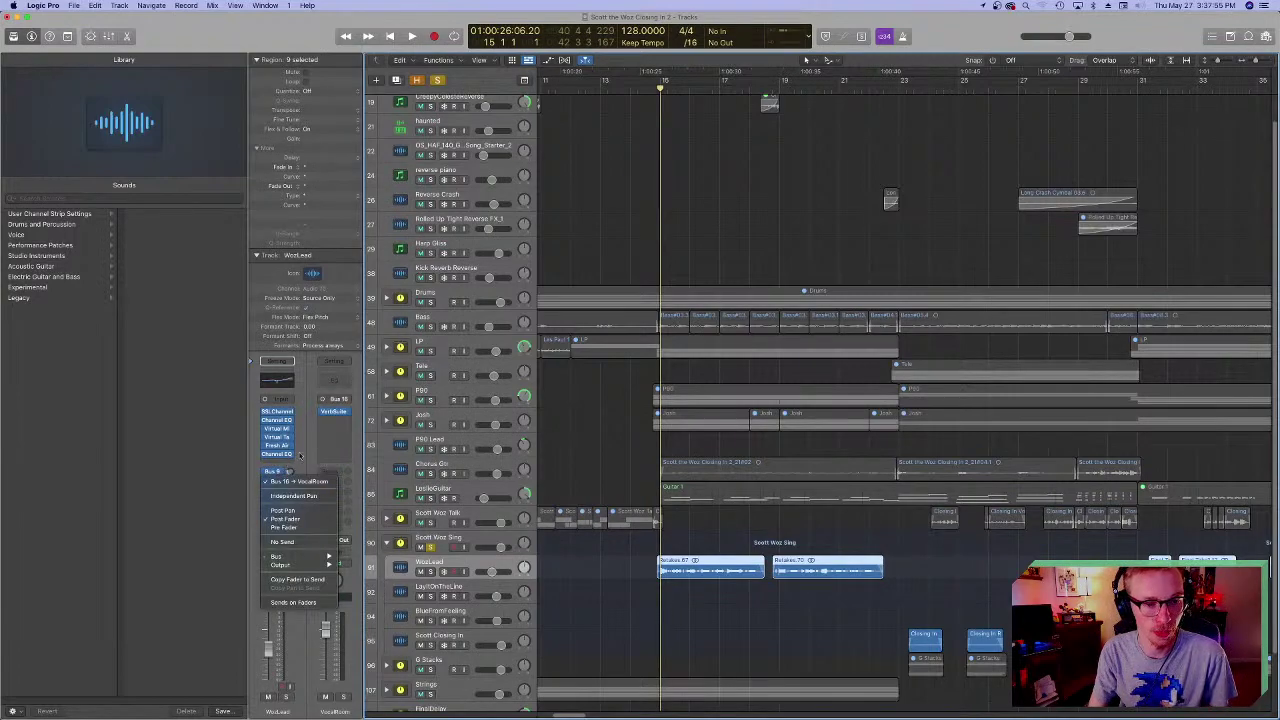
{"action": "left_click", "coordinate": [300, 456]}
{"action": "left_click", "coordinate": [334, 412]}
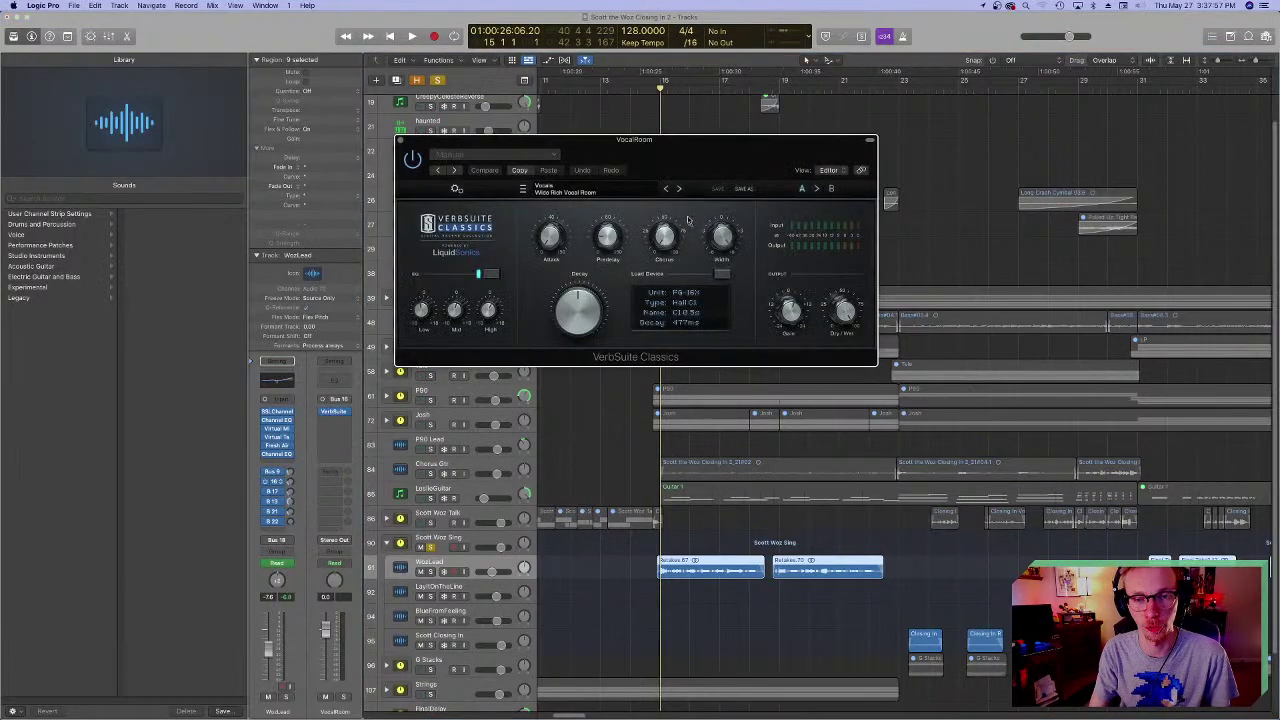
{"action": "left_click_drag", "start_coordinate": [624, 142], "coordinate": [697, 190]}
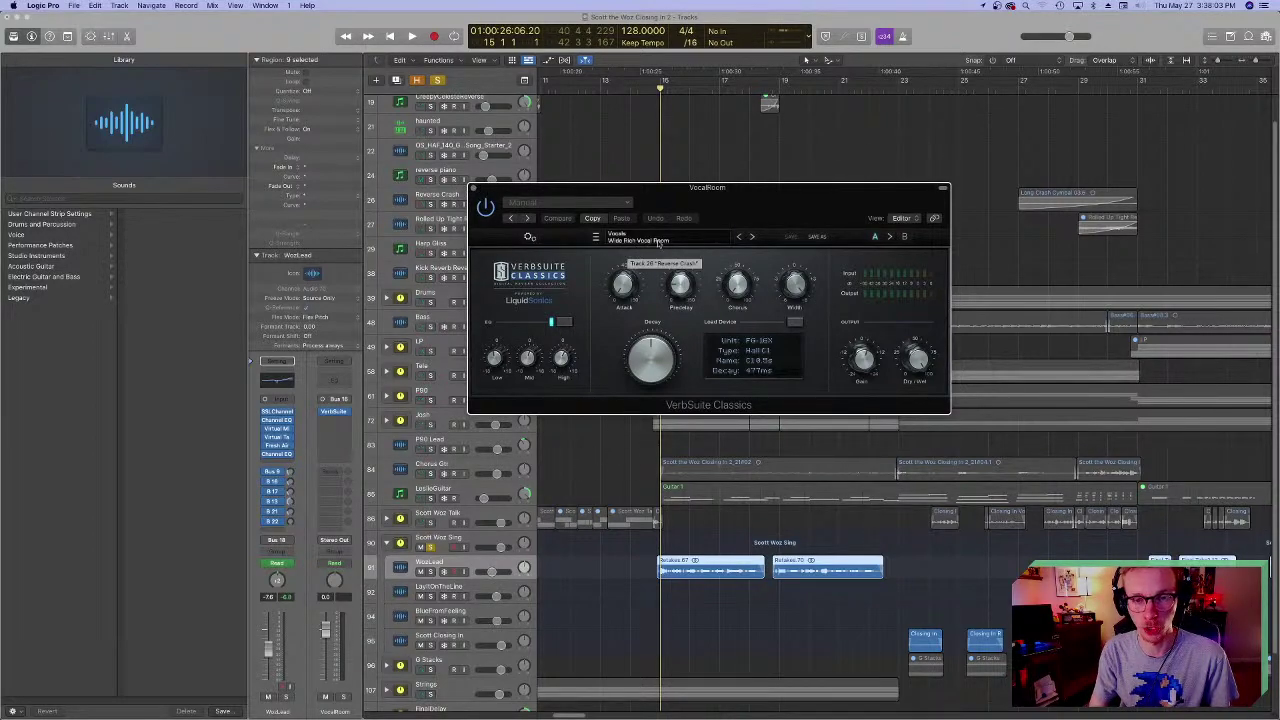
{"action": "left_click", "coordinate": [474, 188]}
- Inspect the VerbSuite Classics reverb on WozLead's Bus 17 VocalHall send and close the plug-in window
{"action": "left_click", "coordinate": [272, 491]}
{"action": "left_click", "coordinate": [300, 520]}
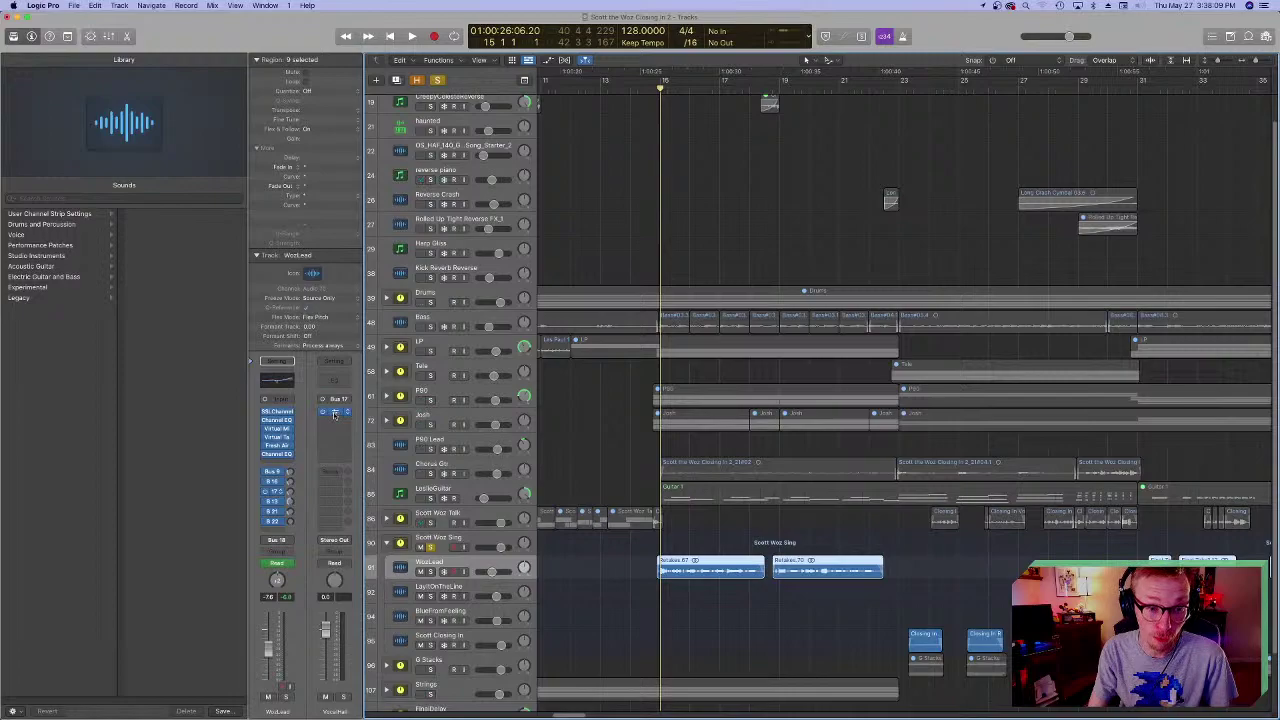
{"action": "left_click", "coordinate": [335, 414]}
{"action": "left_click", "coordinate": [337, 421]}
{"action": "left_click", "coordinate": [336, 415]}
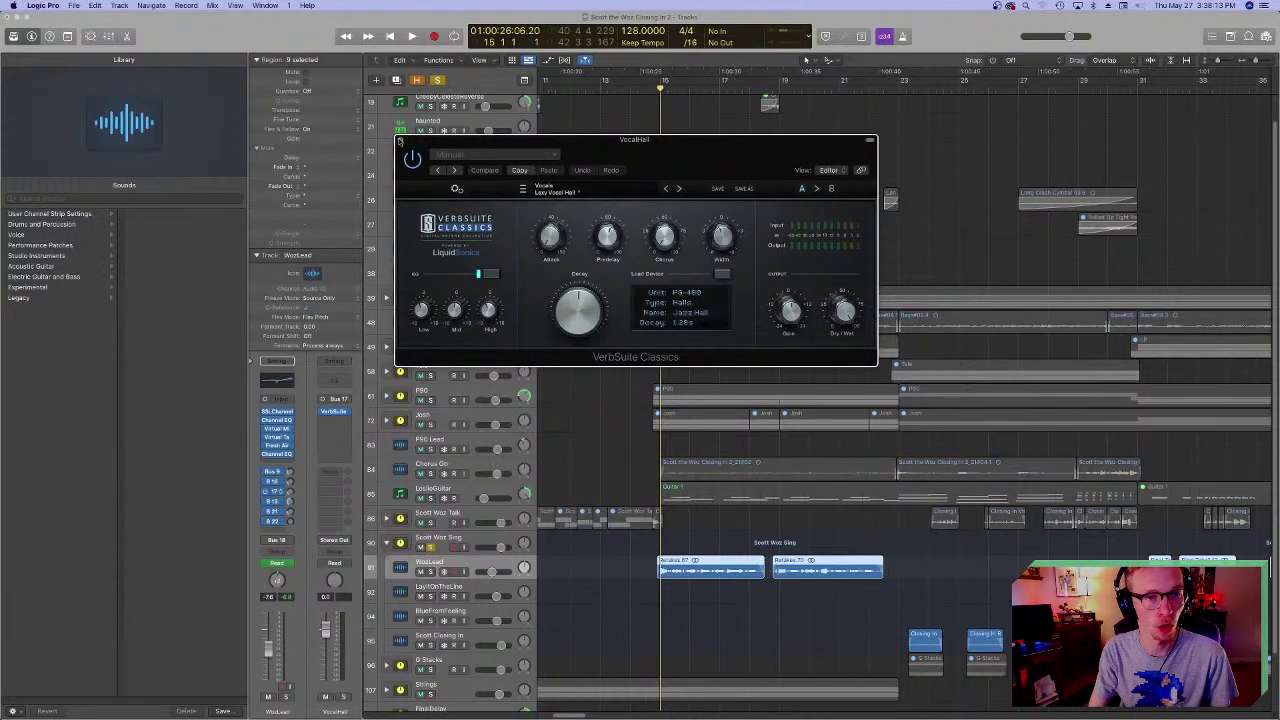
{"action": "left_click", "coordinate": [399, 140]}
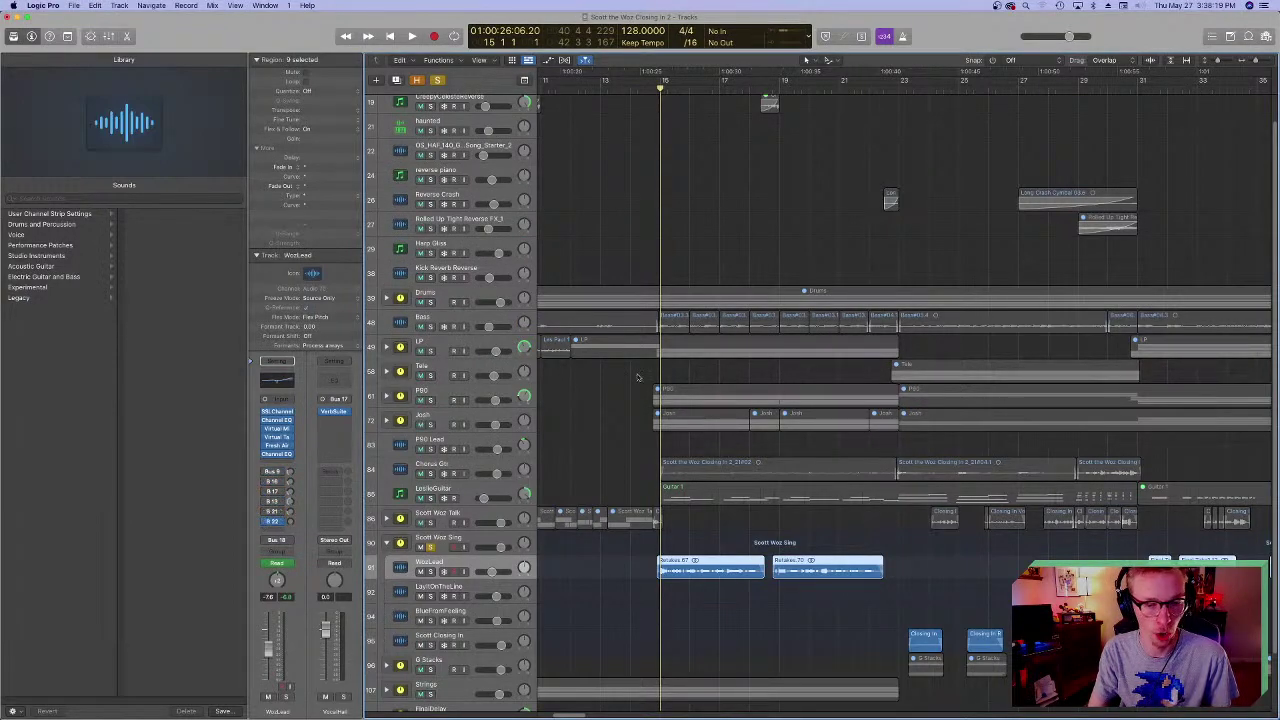
- Audition the soloed WozLead vocal from bar 14 beat 4, stop, and return the playhead to that position
{"action": "double_click", "coordinate": [748, 90]}
{"action": "key", "text": "space"}
{"action": "left_click", "coordinate": [652, 89]}
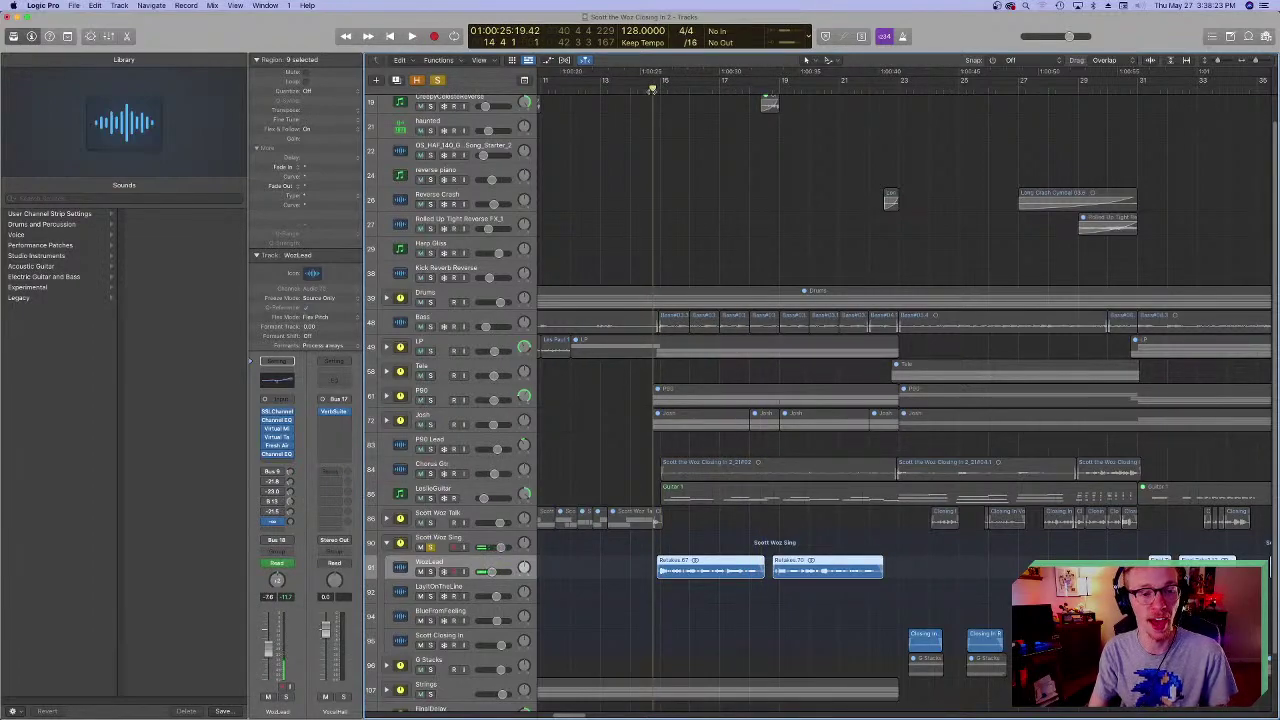
{"action": "key", "text": "space"}
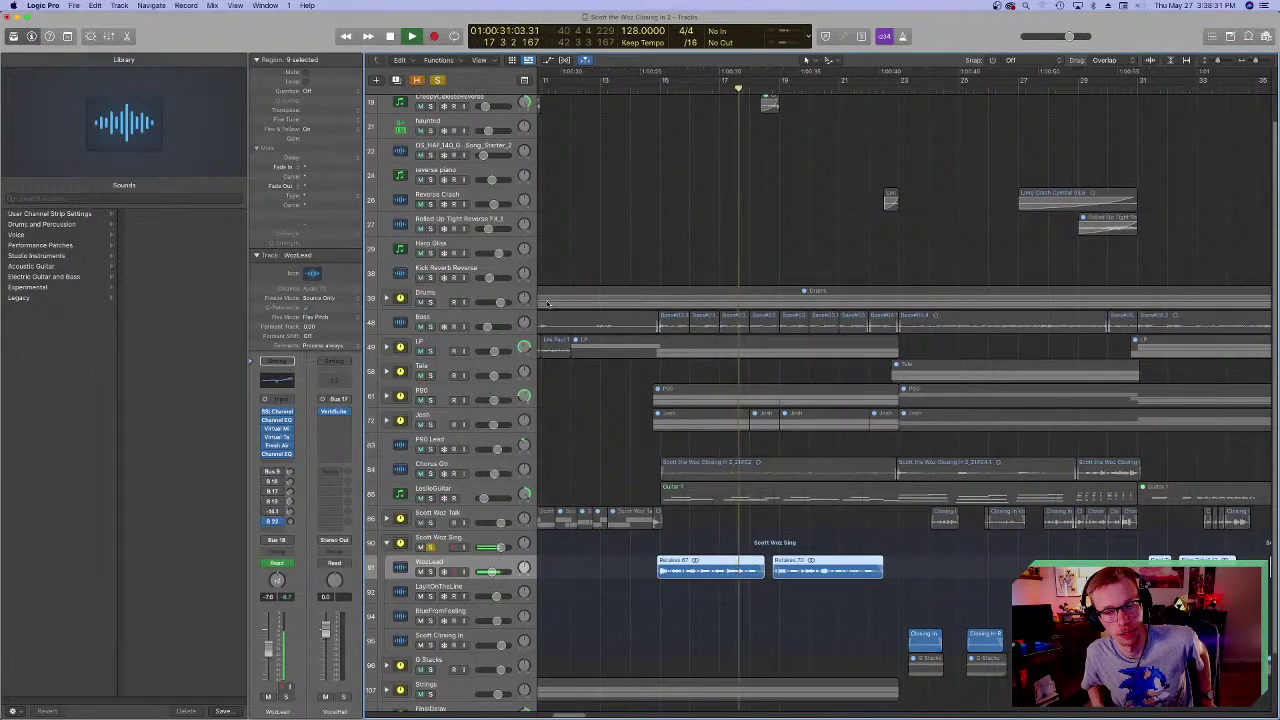
{"action": "key", "text": "space"}
{"action": "left_click", "coordinate": [652, 88]}
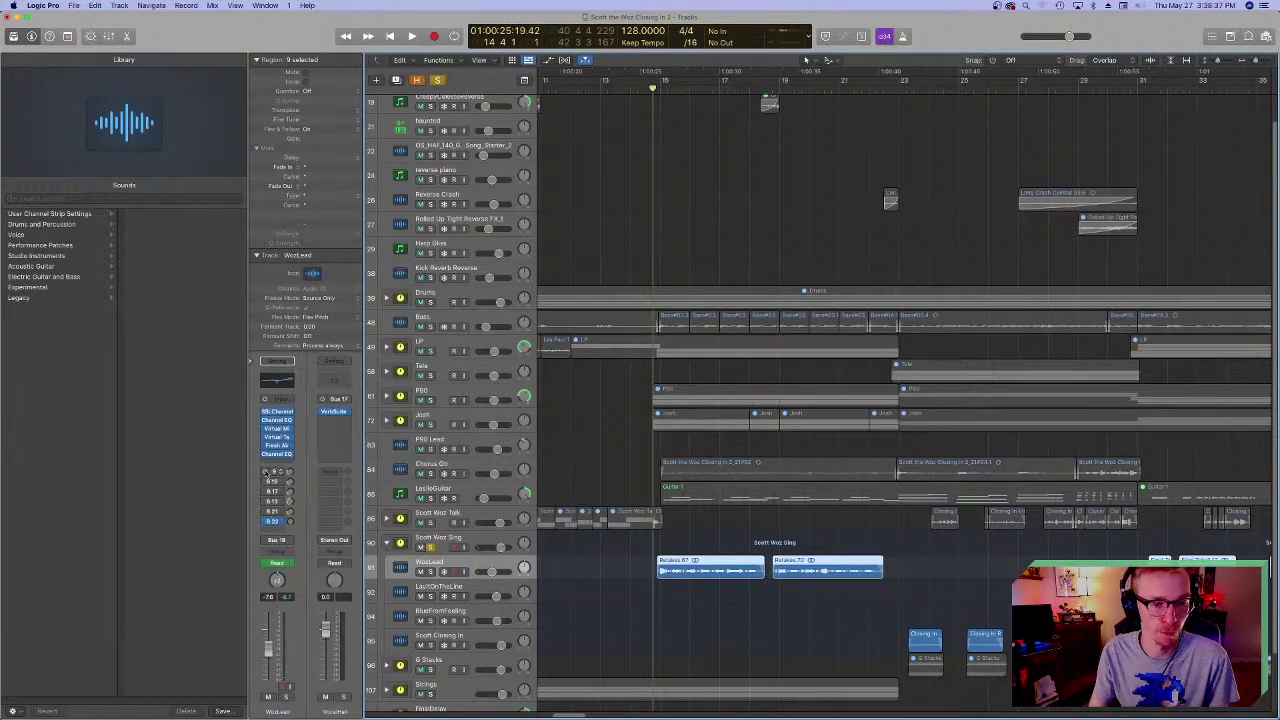
- Audition WozLead up to bar 18, then inspect the Stereo Delay settings on its Bus 9 send and close the plug-in
{"action": "key", "text": "space"}
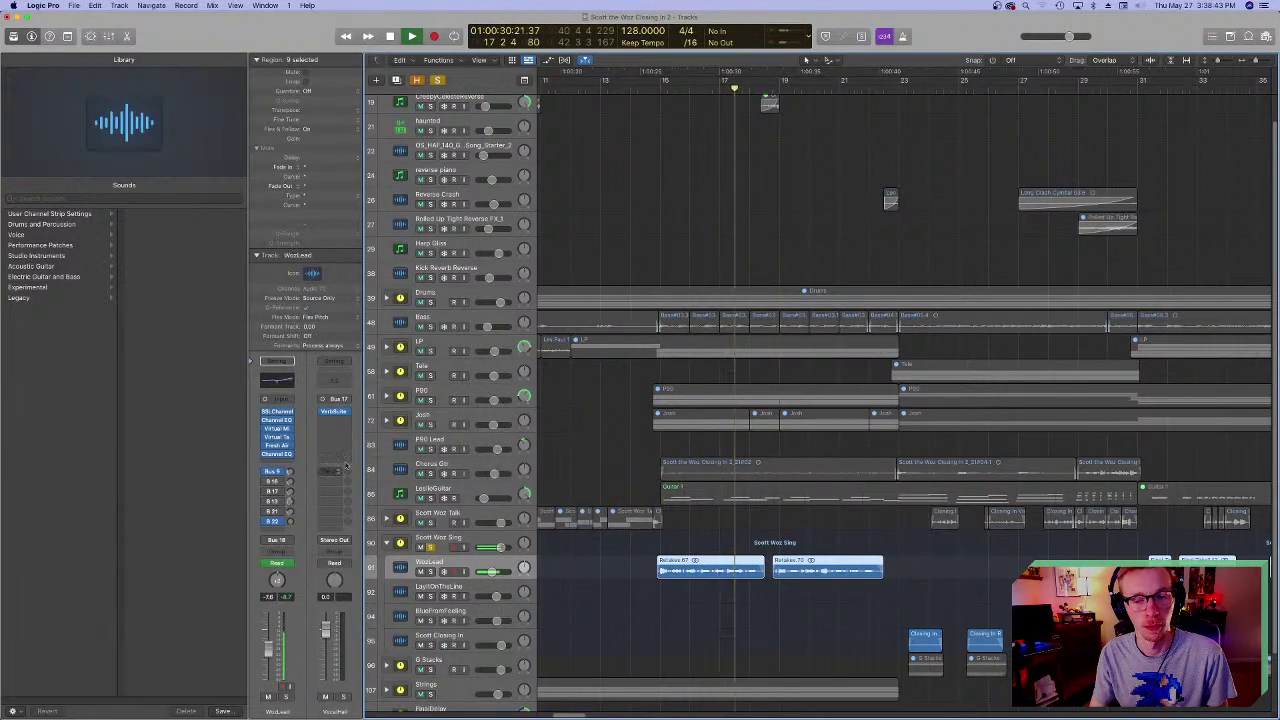
{"action": "key", "text": "space"}
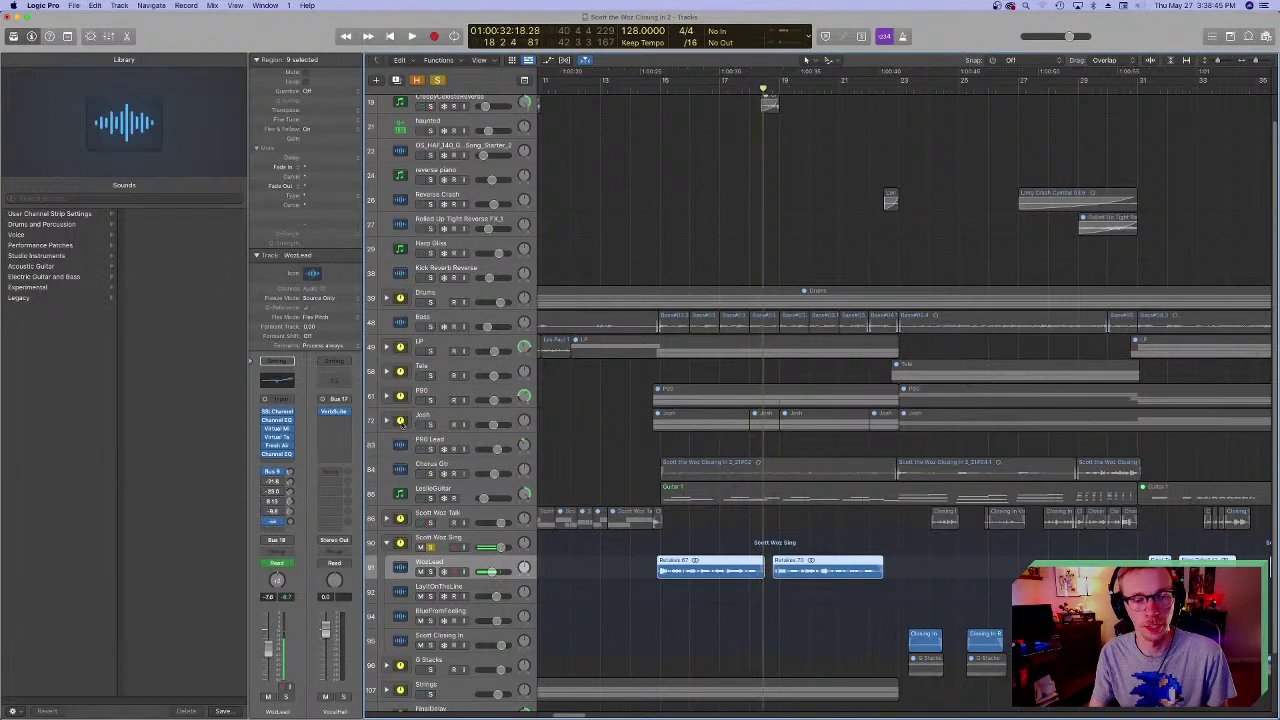
{"action": "left_click", "coordinate": [289, 474]}
{"action": "left_click", "coordinate": [331, 414]}
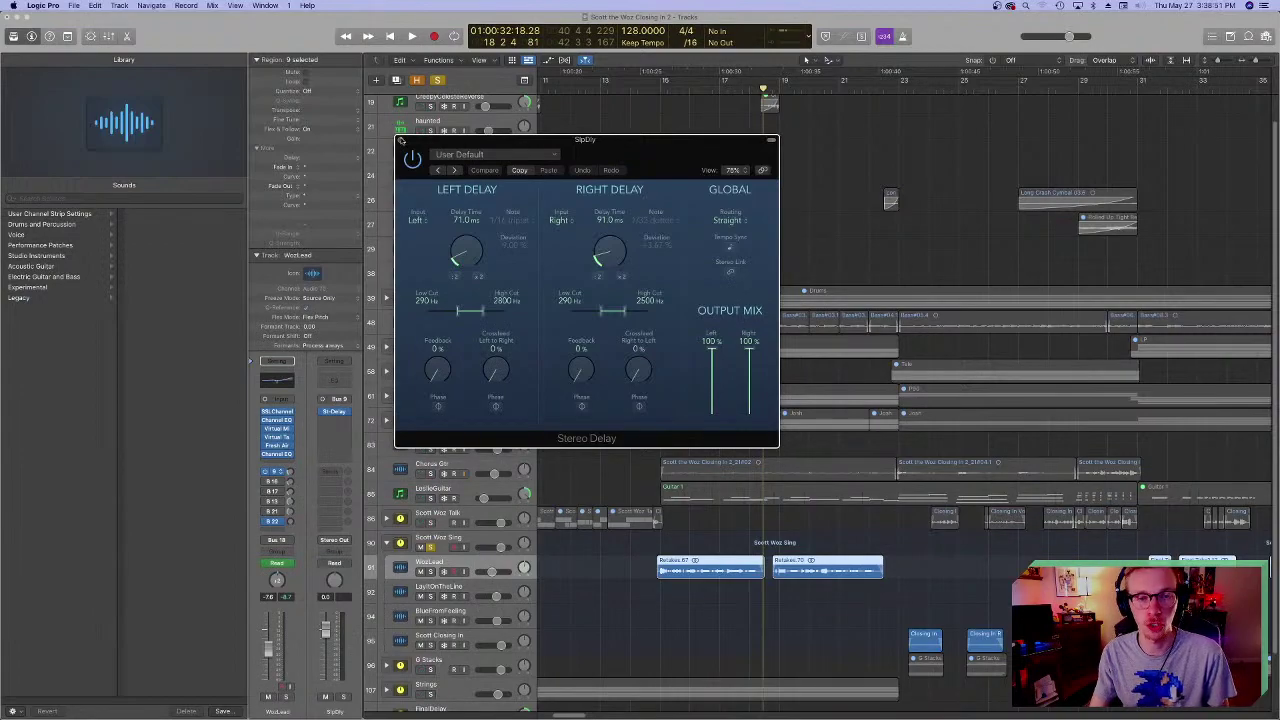
{"action": "left_click", "coordinate": [401, 139]}
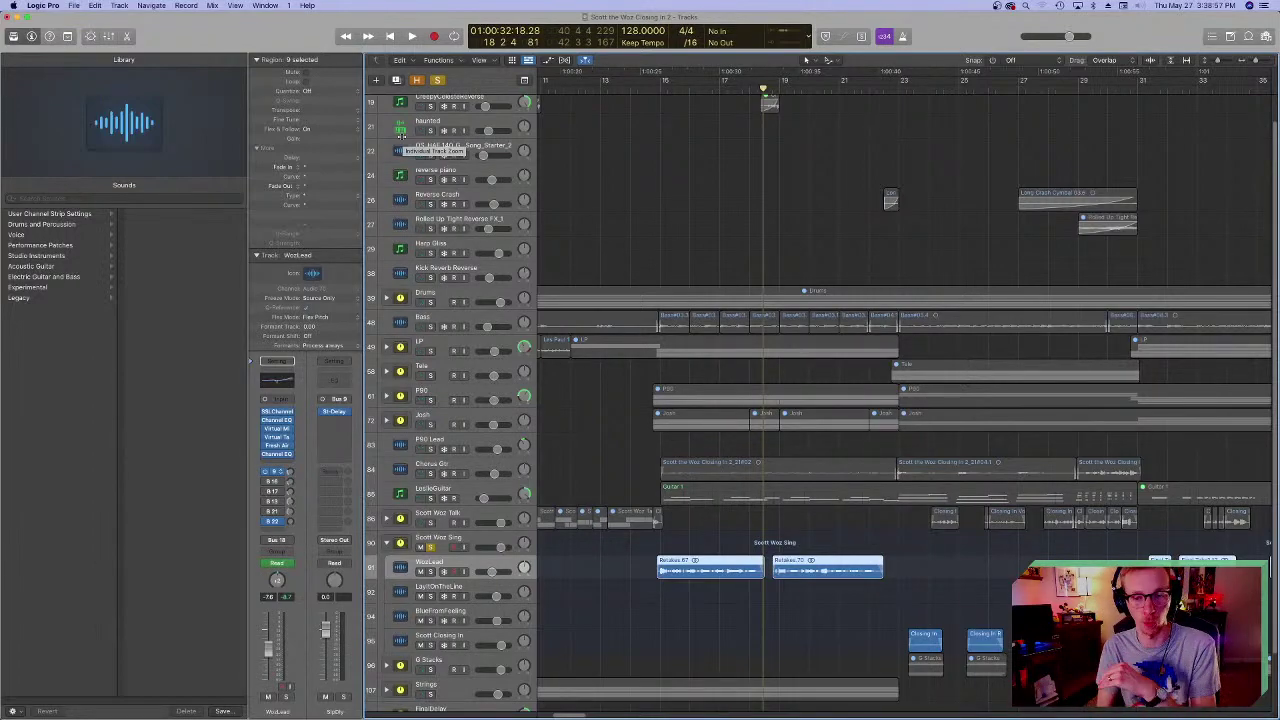
- Replay the WozLead vocal from bar 14 beat 4, stop in bar 16 and return the playhead to the start position
{"action": "left_click", "coordinate": [651, 88]}
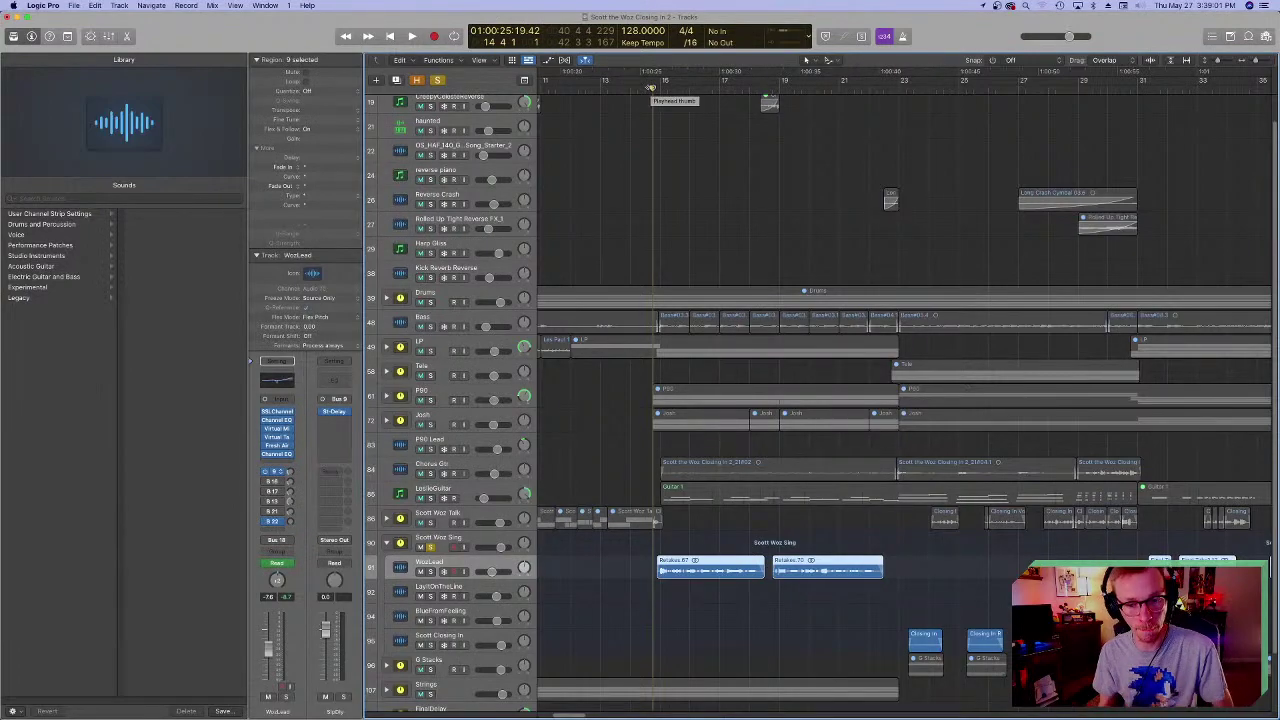
{"action": "key", "text": "space"}
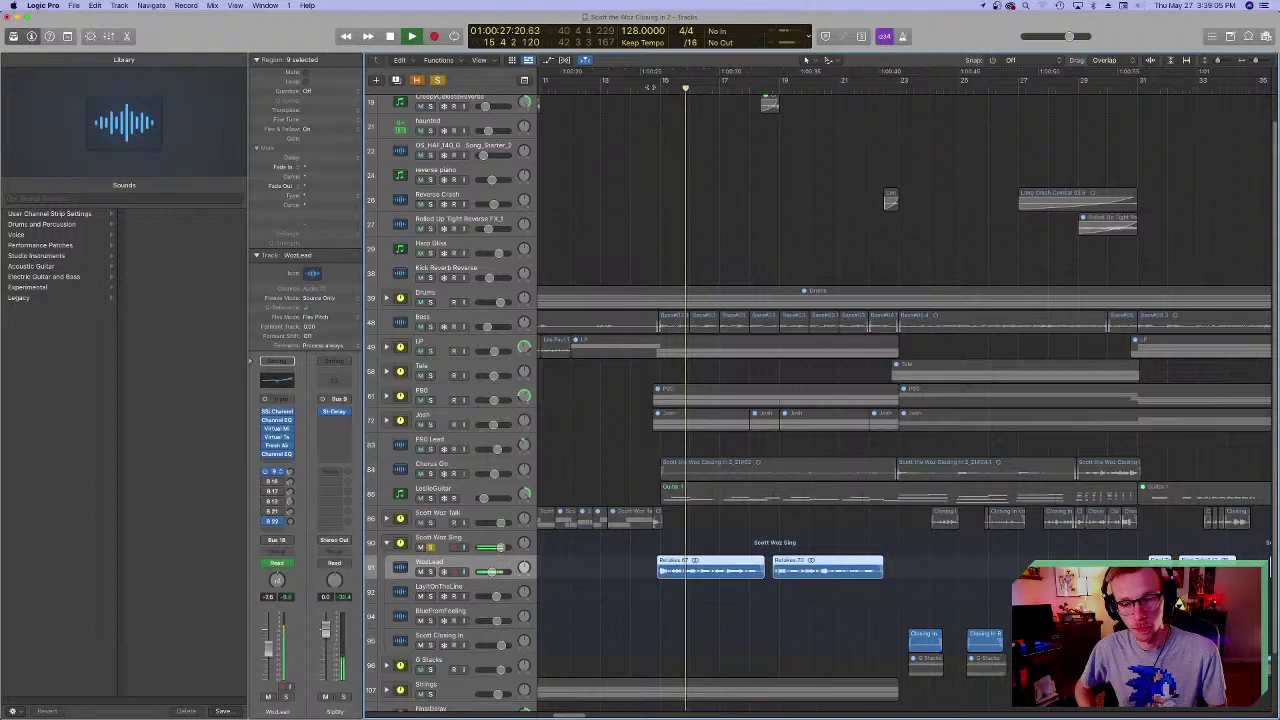
{"action": "key", "text": "space"}
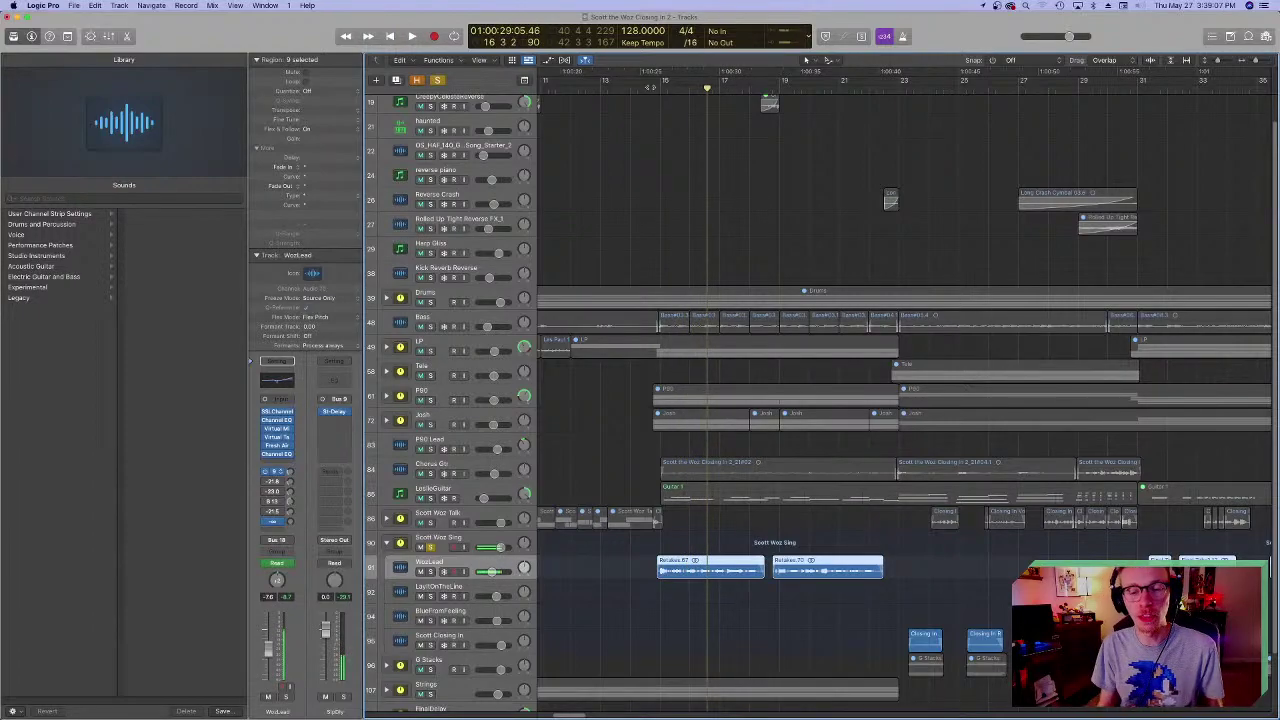
{"action": "key", "text": "Return"}
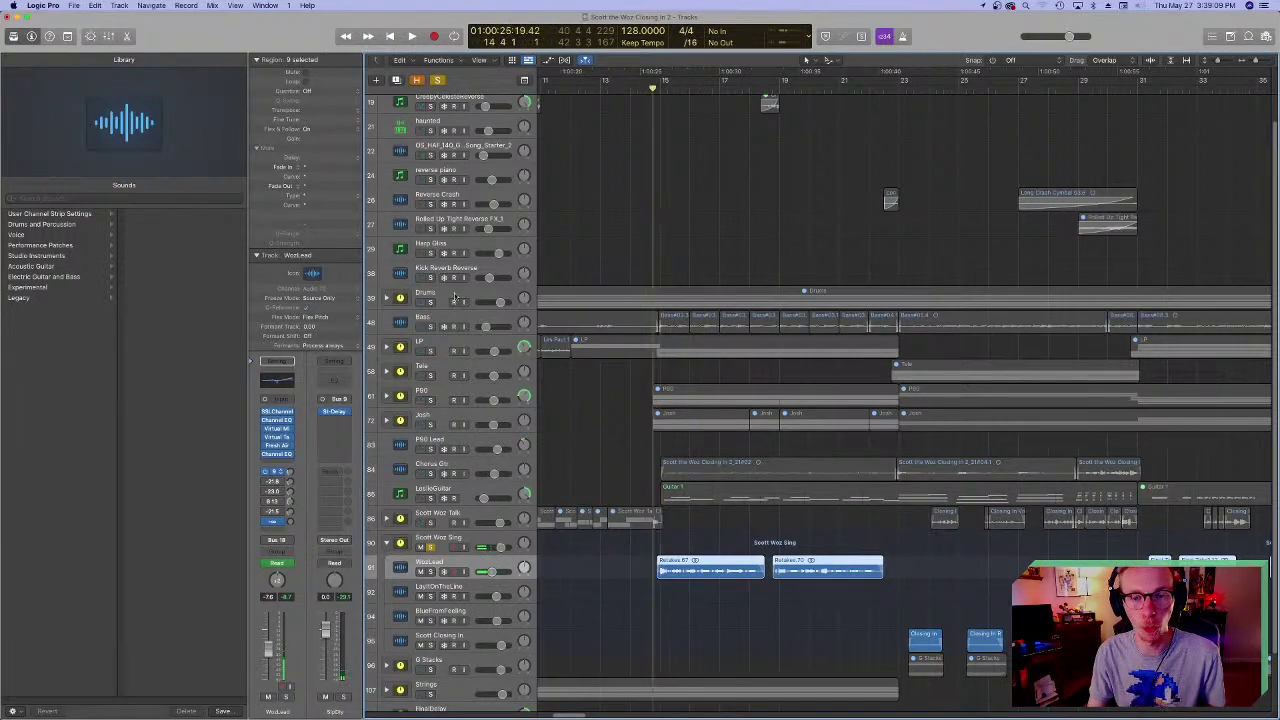
- Audition the WozLead vocal twice from around bar 15, stop in bar 18 and return the playhead to bar 15
{"action": "key", "text": "space"}
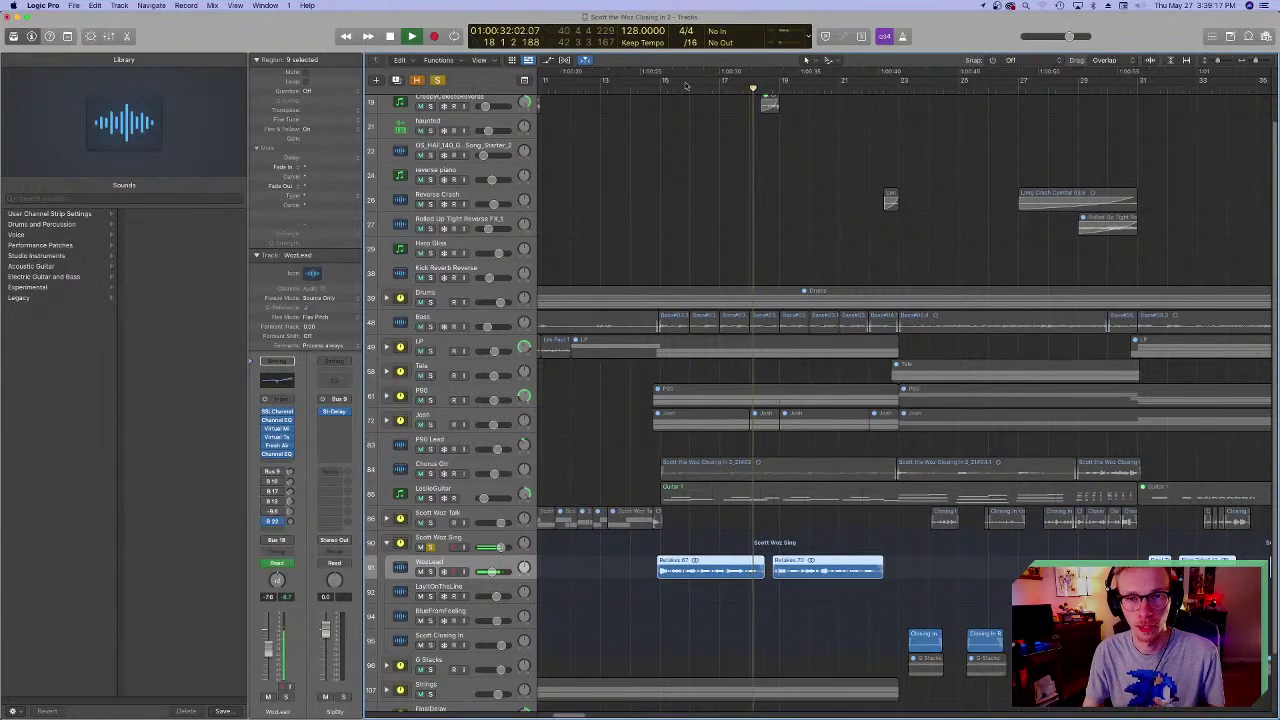
{"action": "key", "text": "space"}
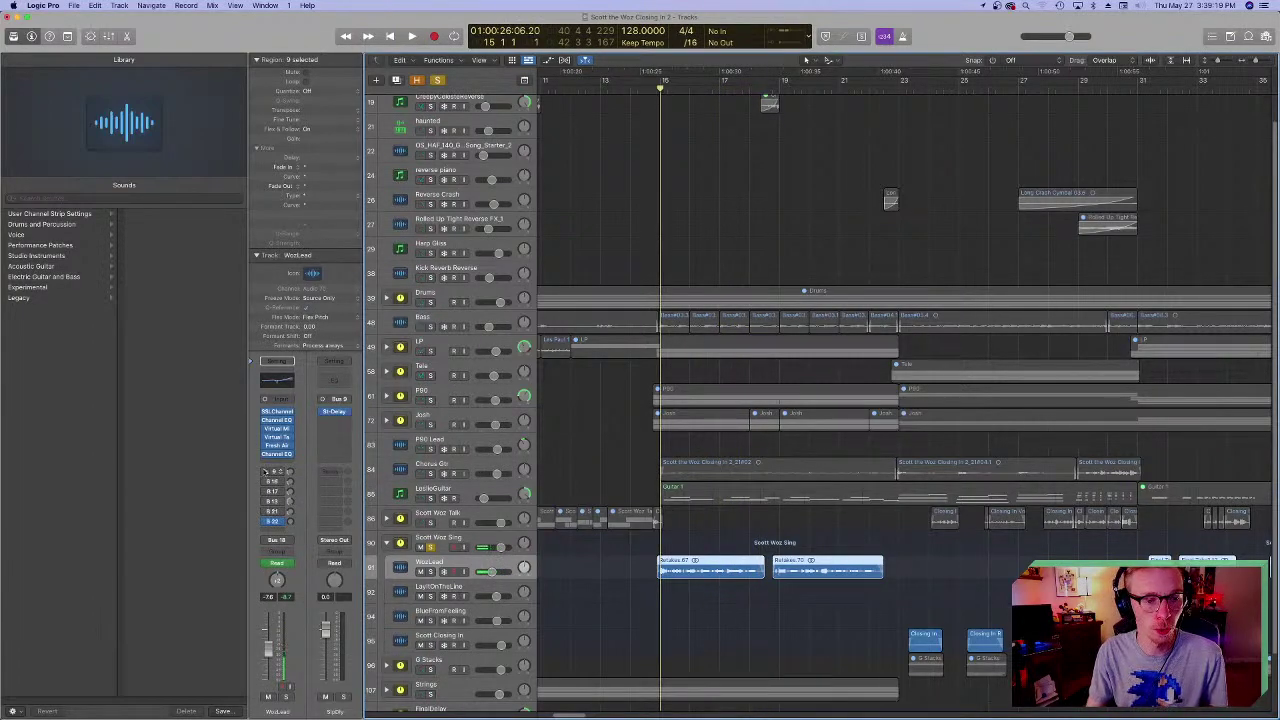
{"action": "key", "text": "space"}
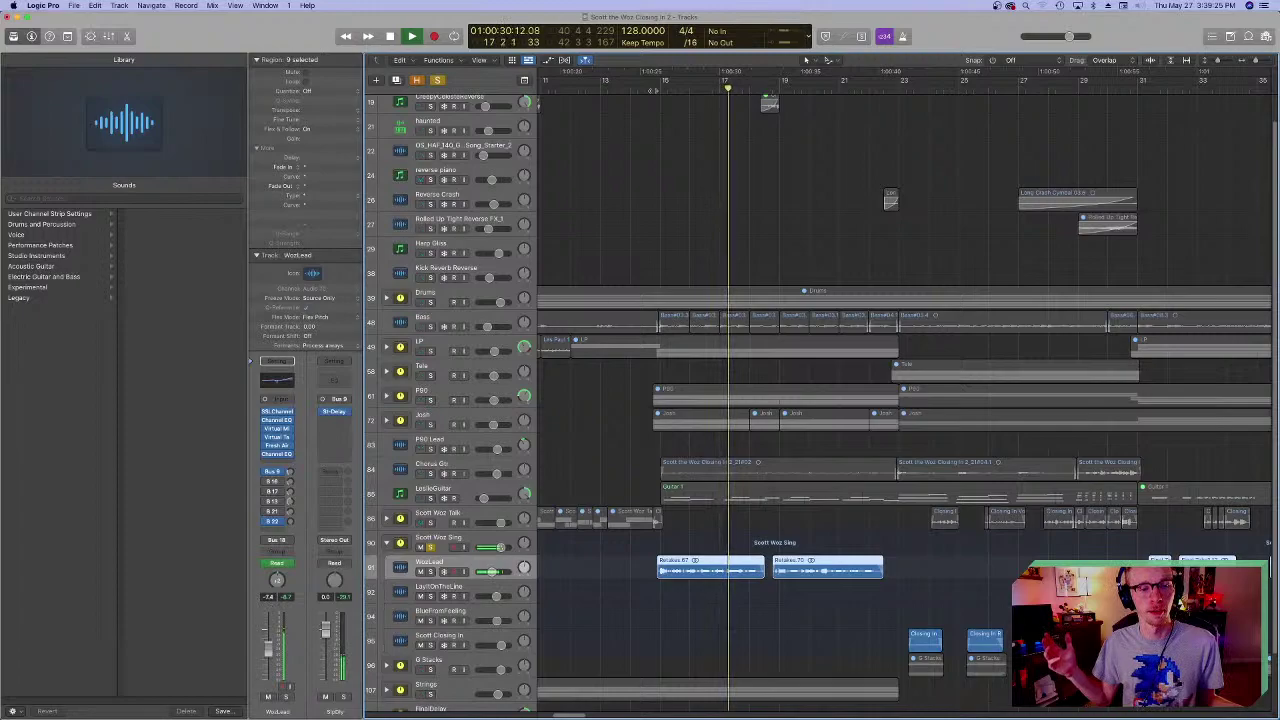
{"action": "key", "text": "space"}
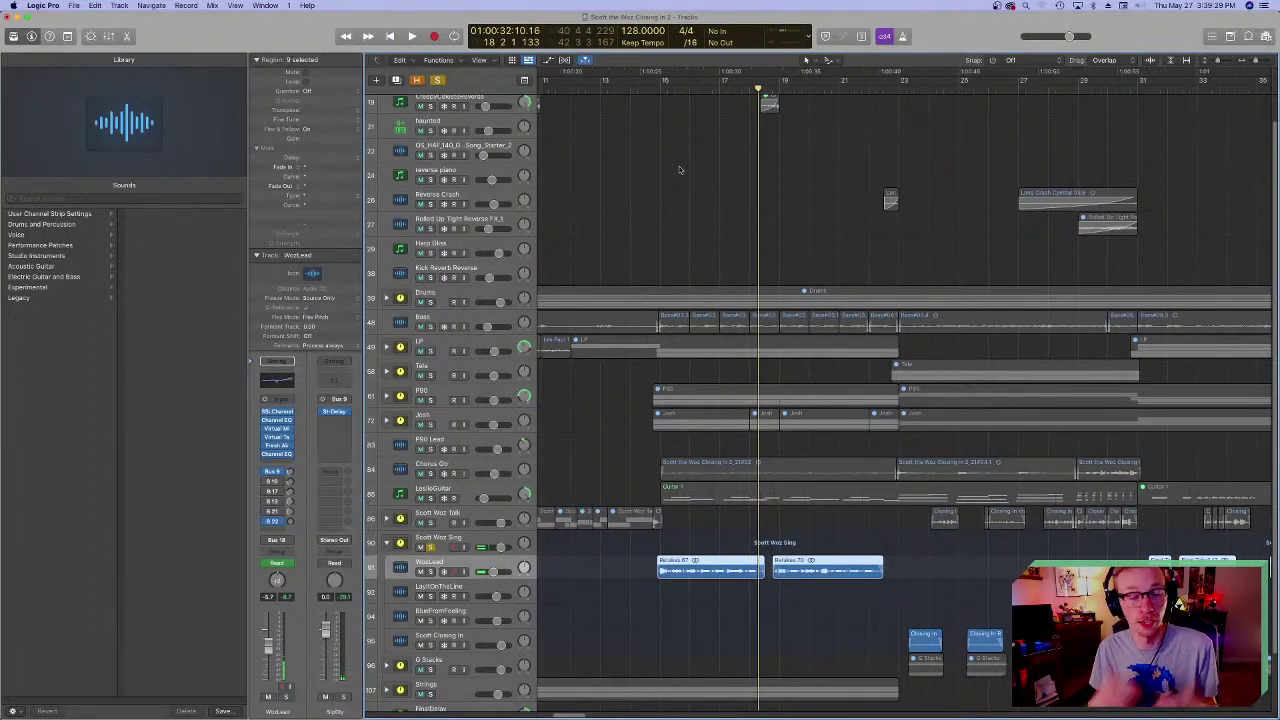
{"action": "left_click", "coordinate": [660, 86]}
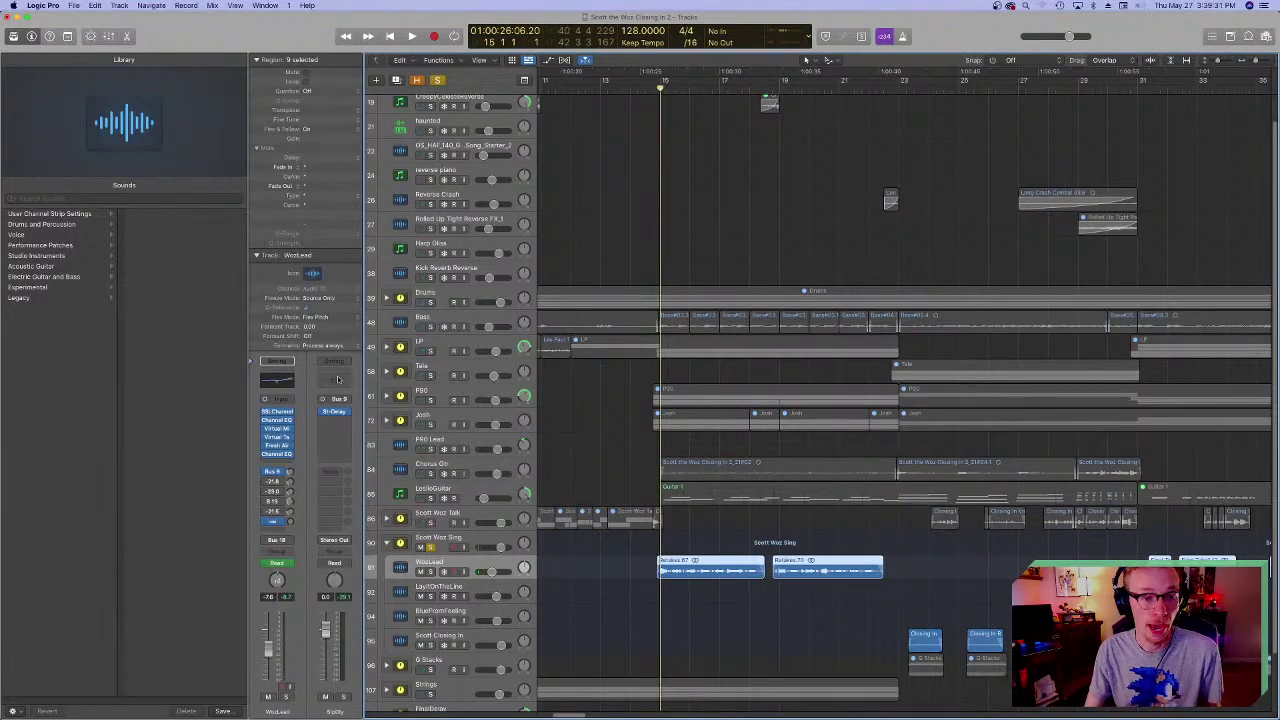
- Inspect the Stereo Delay settings on the SlpDly channel, close the plug-in and solo SlpDly
{"action": "left_click", "coordinate": [333, 411]}
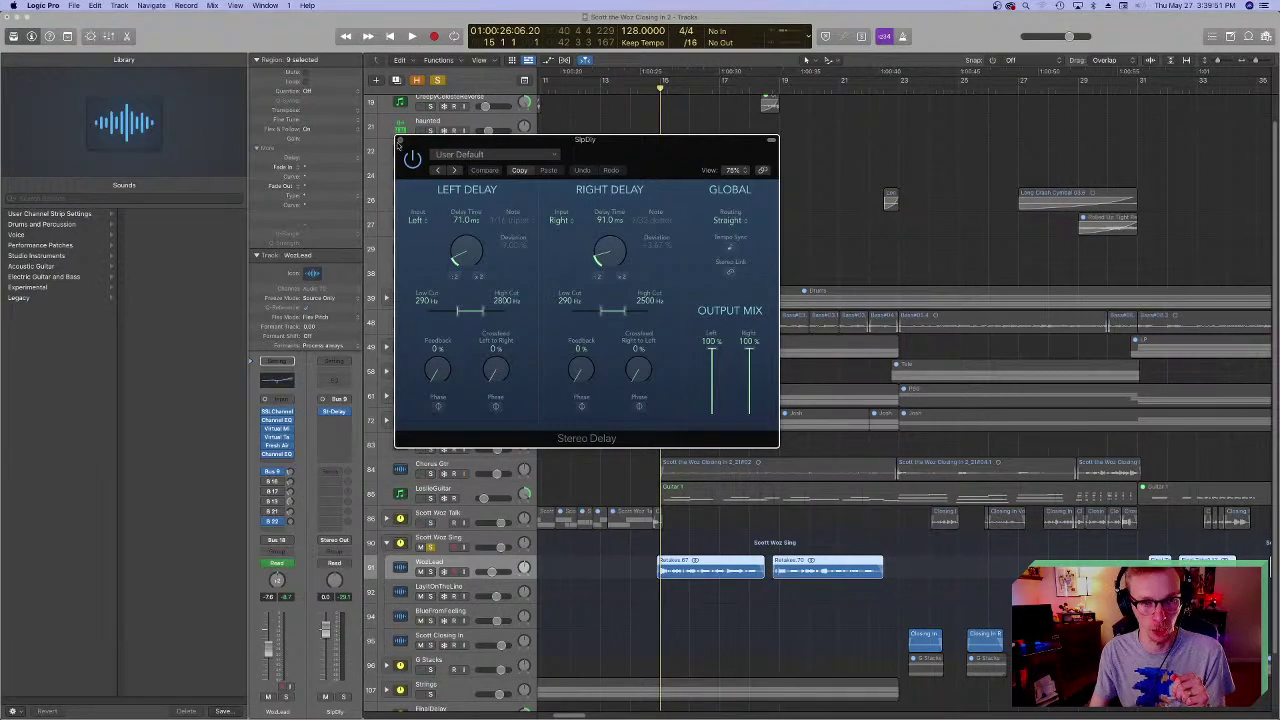
{"action": "left_click", "coordinate": [399, 140]}
{"action": "left_click", "coordinate": [344, 697]}
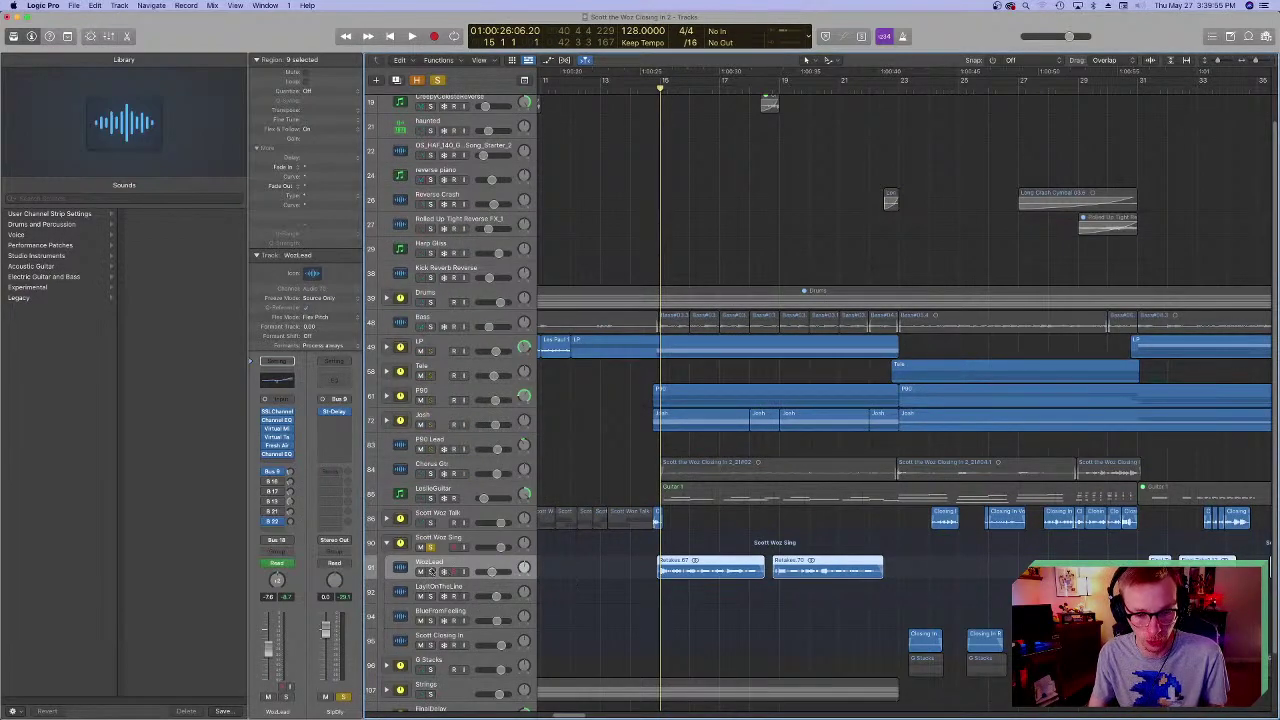
- Audition the SlpDly delay return by itself from bar 15 with Scott Woz Sing unsoloed, and return the playhead
{"action": "key", "text": "space"}
{"action": "key", "text": "space"}
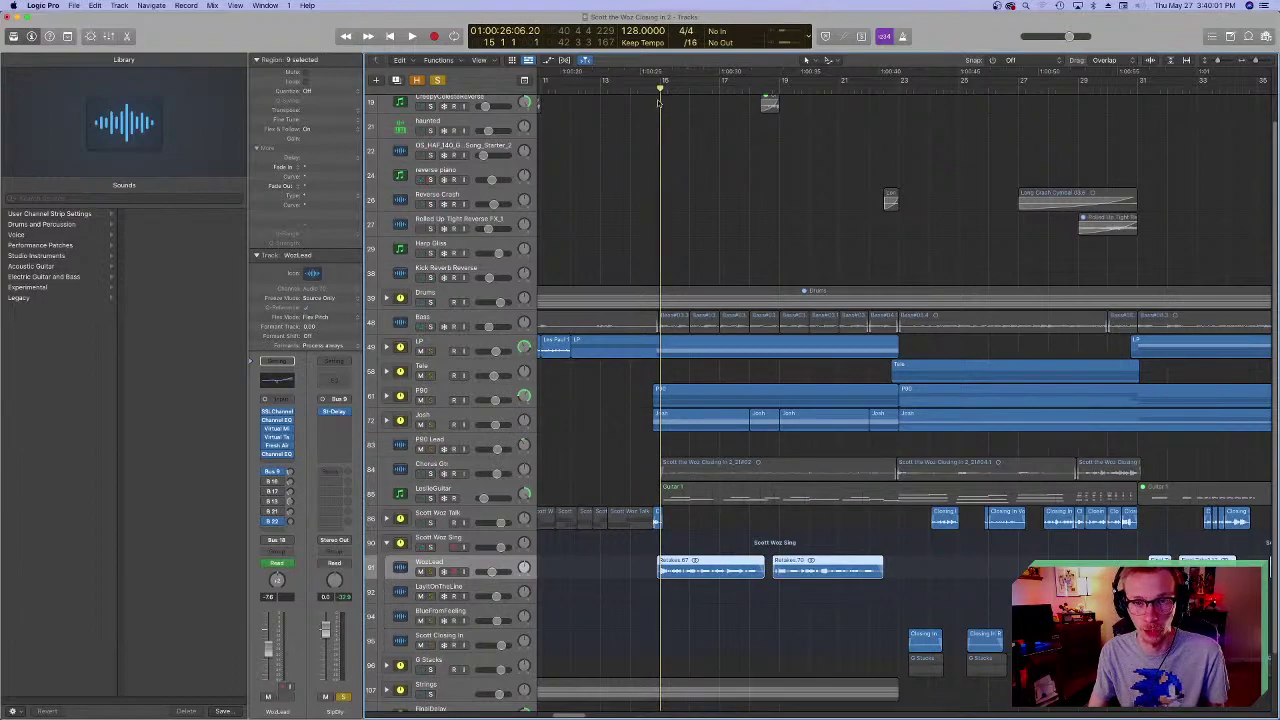
{"action": "key", "text": "space"}
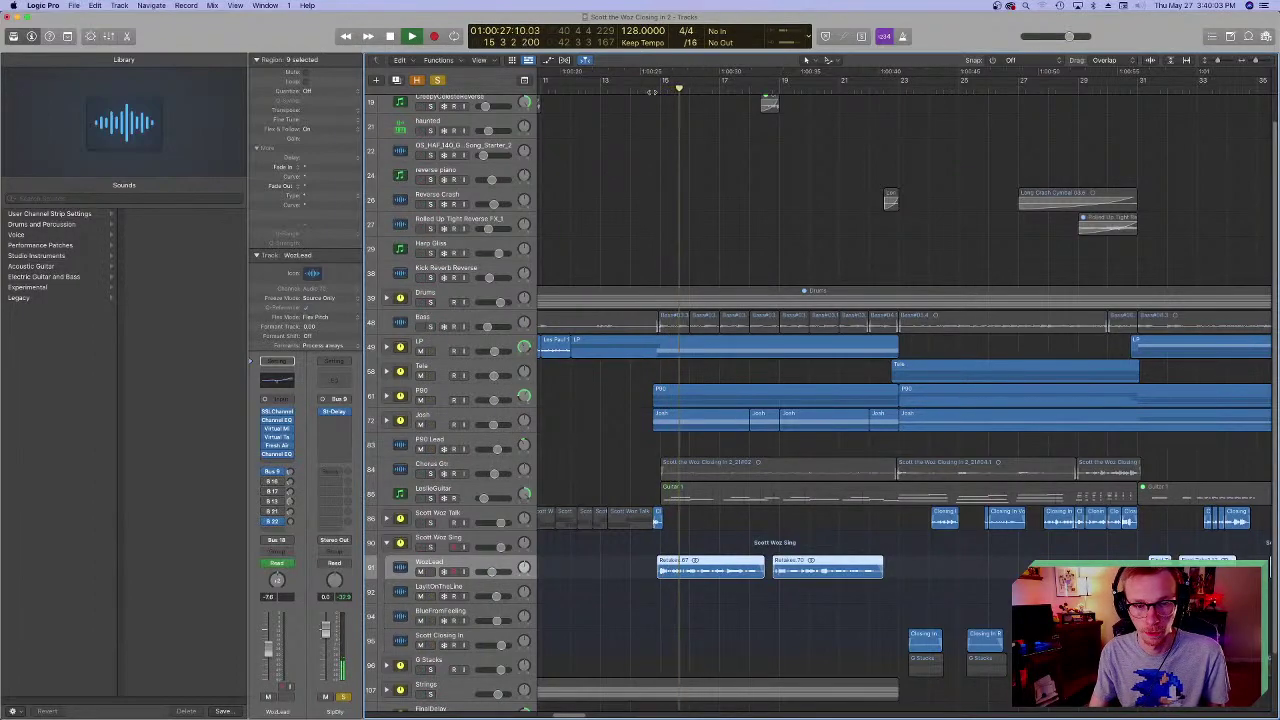
{"action": "key", "text": "space"}
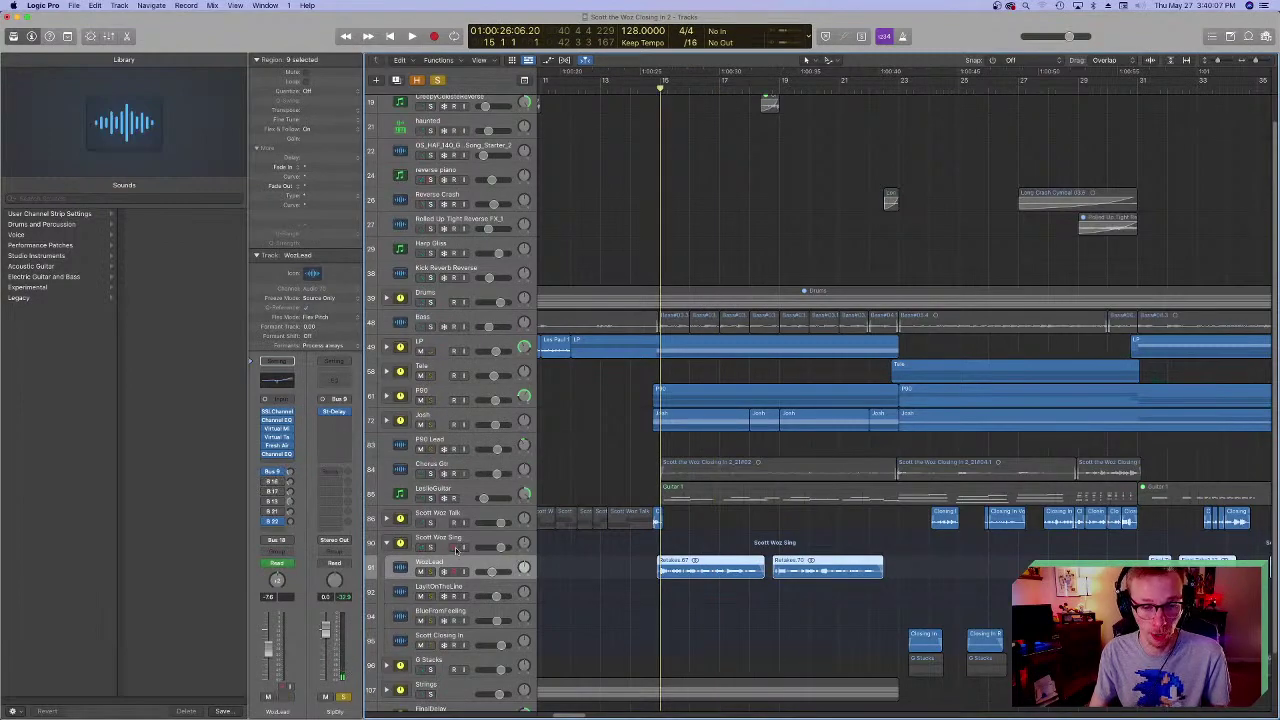
- Solo the WozLead track in place of SlpDly and start playback from about bar 15
{"action": "left_click", "coordinate": [430, 571]}
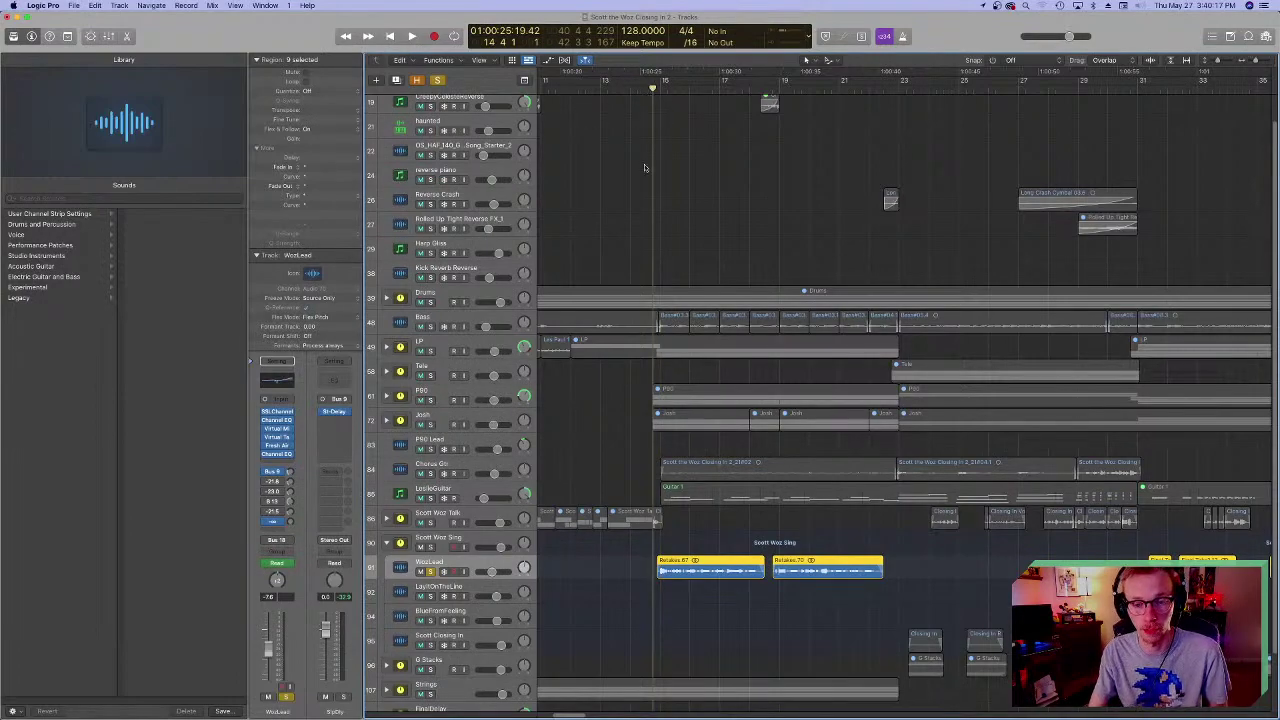
{"action": "key", "text": "."}
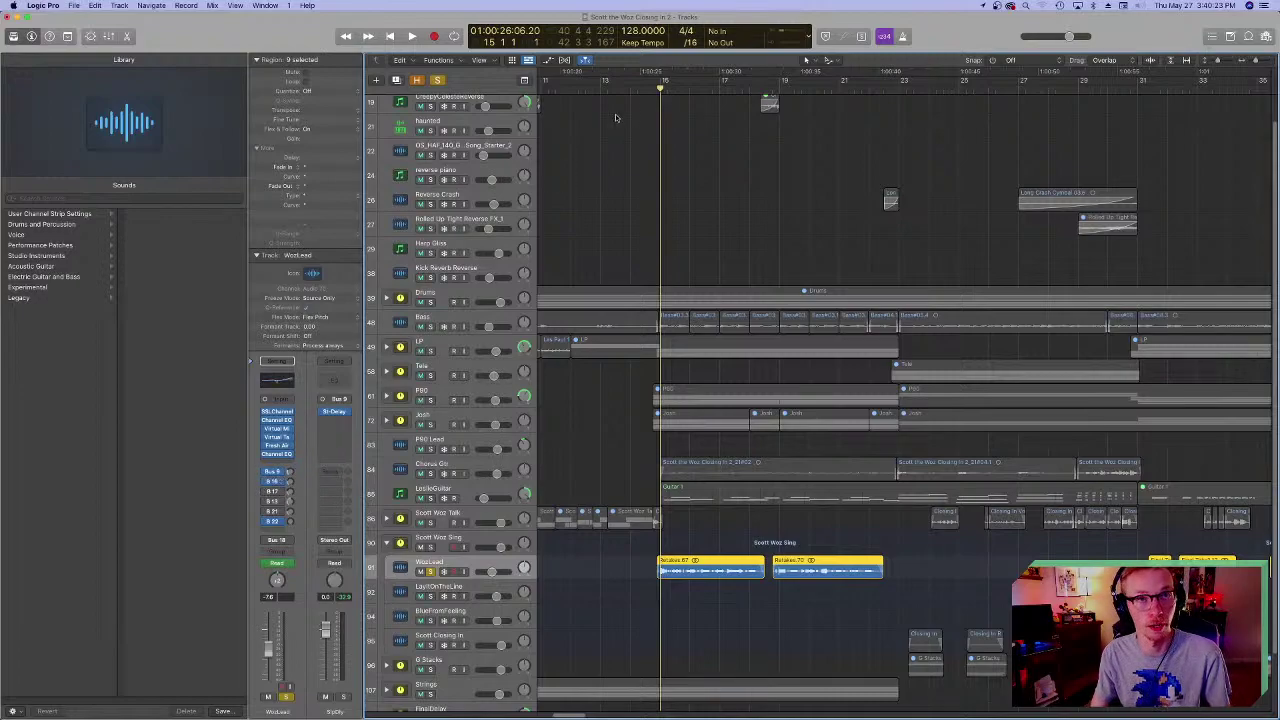
{"action": "key", "text": "space"}
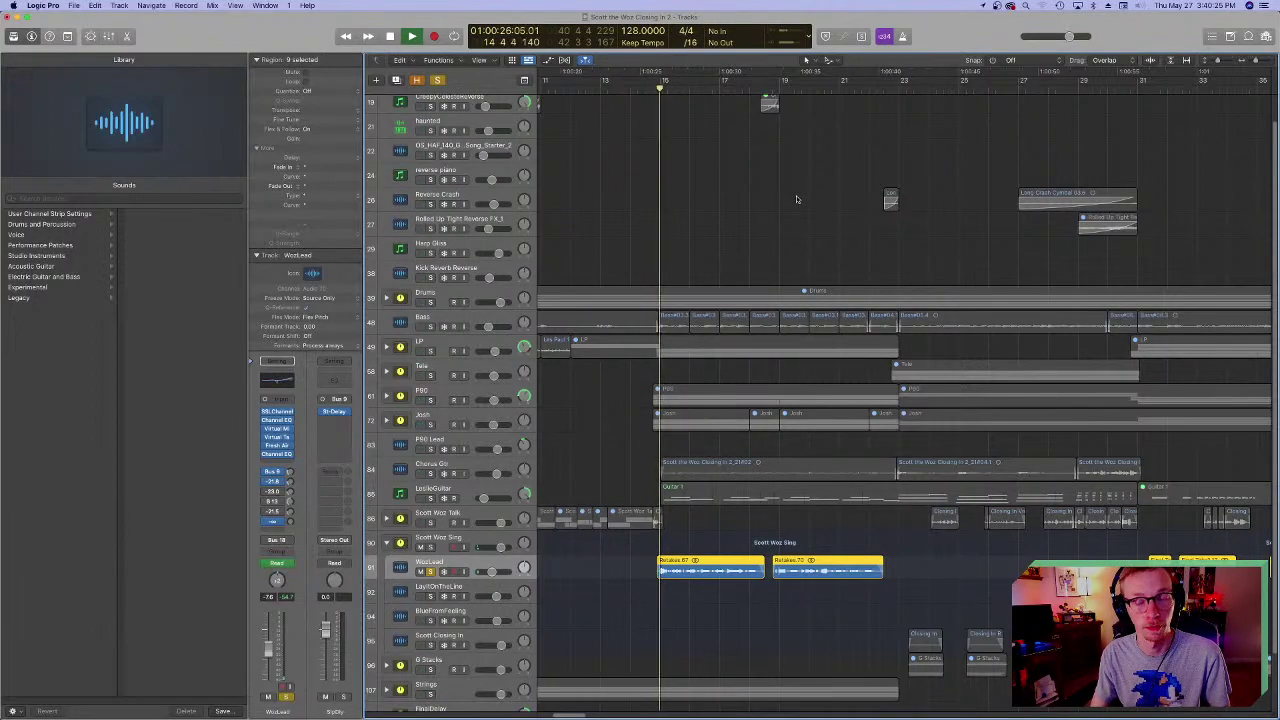
- Show WozLead's Bus 16 VocalRoom send channel and audition the vocal with it repeatedly, stopping in bar 18
{"action": "left_click", "coordinate": [270, 491]}
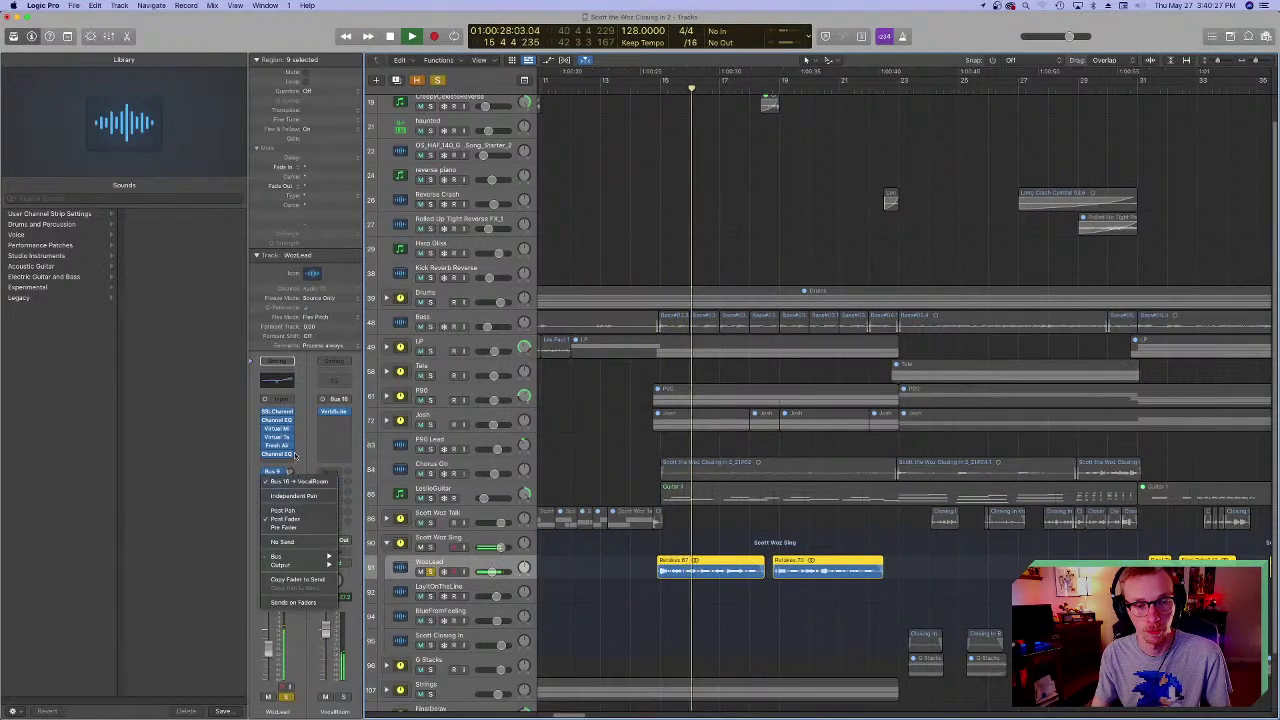
{"action": "left_click", "coordinate": [300, 475]}
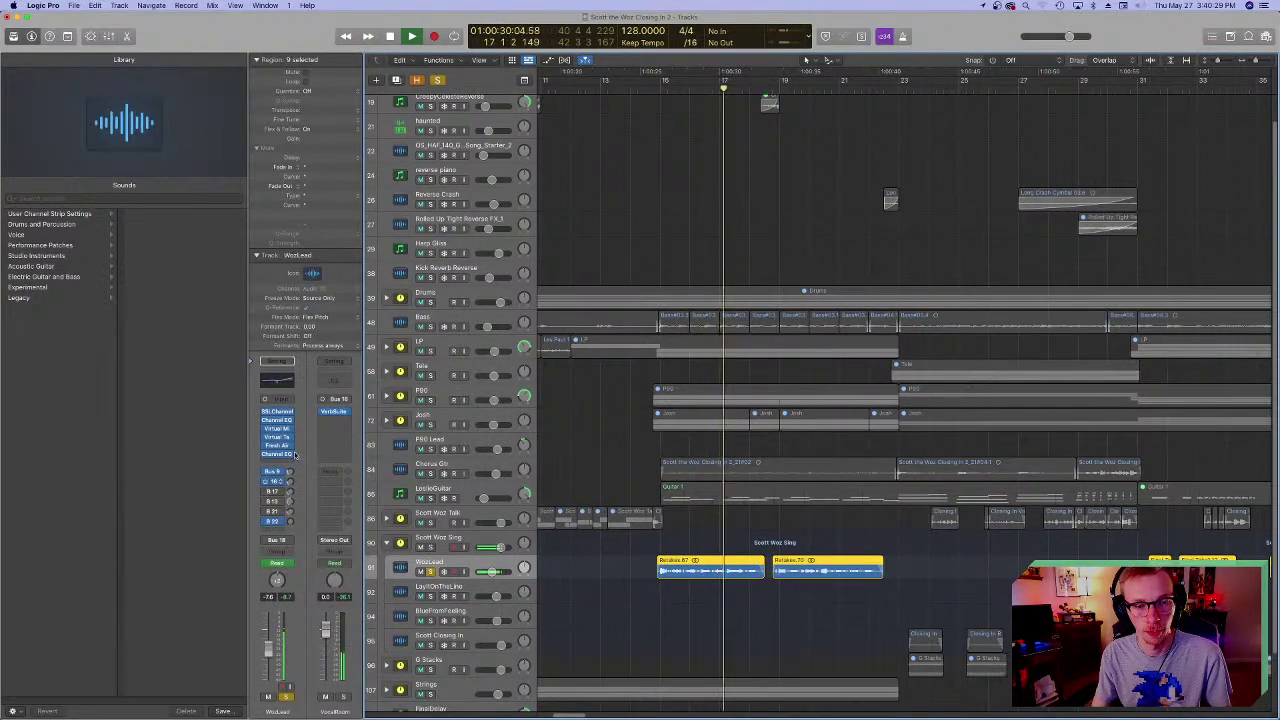
{"action": "key", "text": "space"}
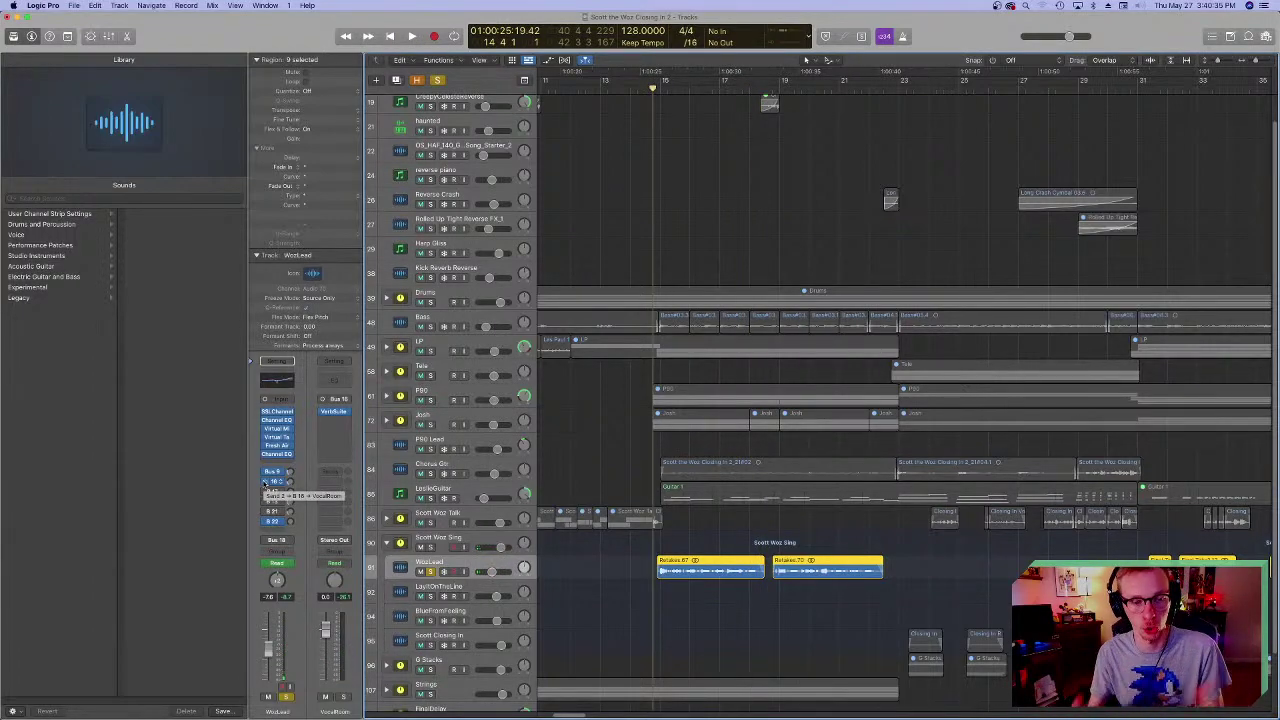
{"action": "key", "text": "space"}
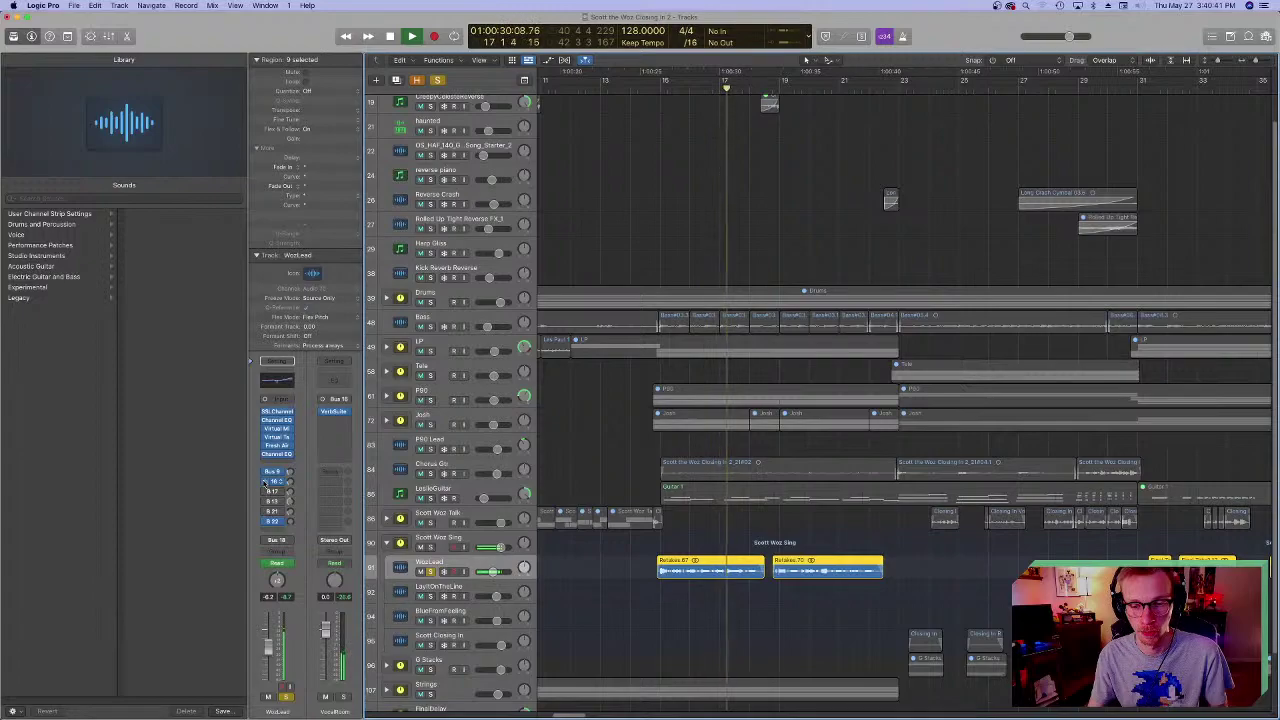
{"action": "left_click", "coordinate": [642, 76]}
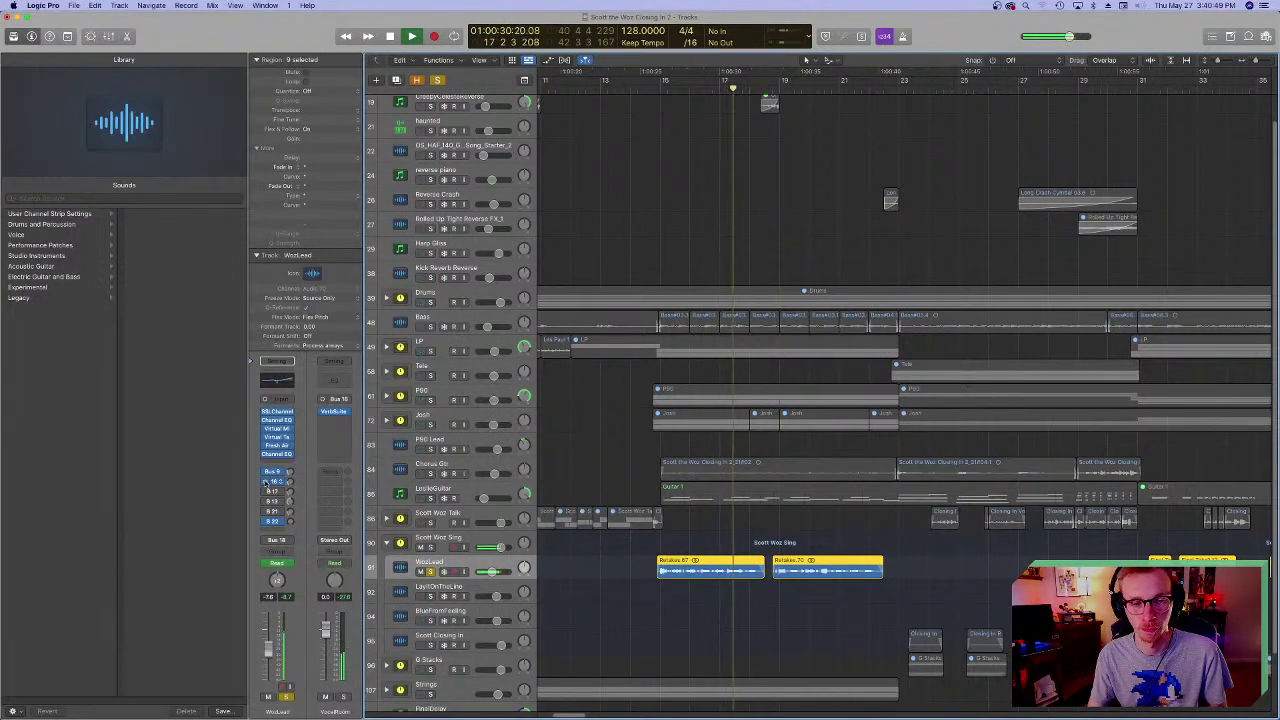
{"action": "key", "text": "space"}
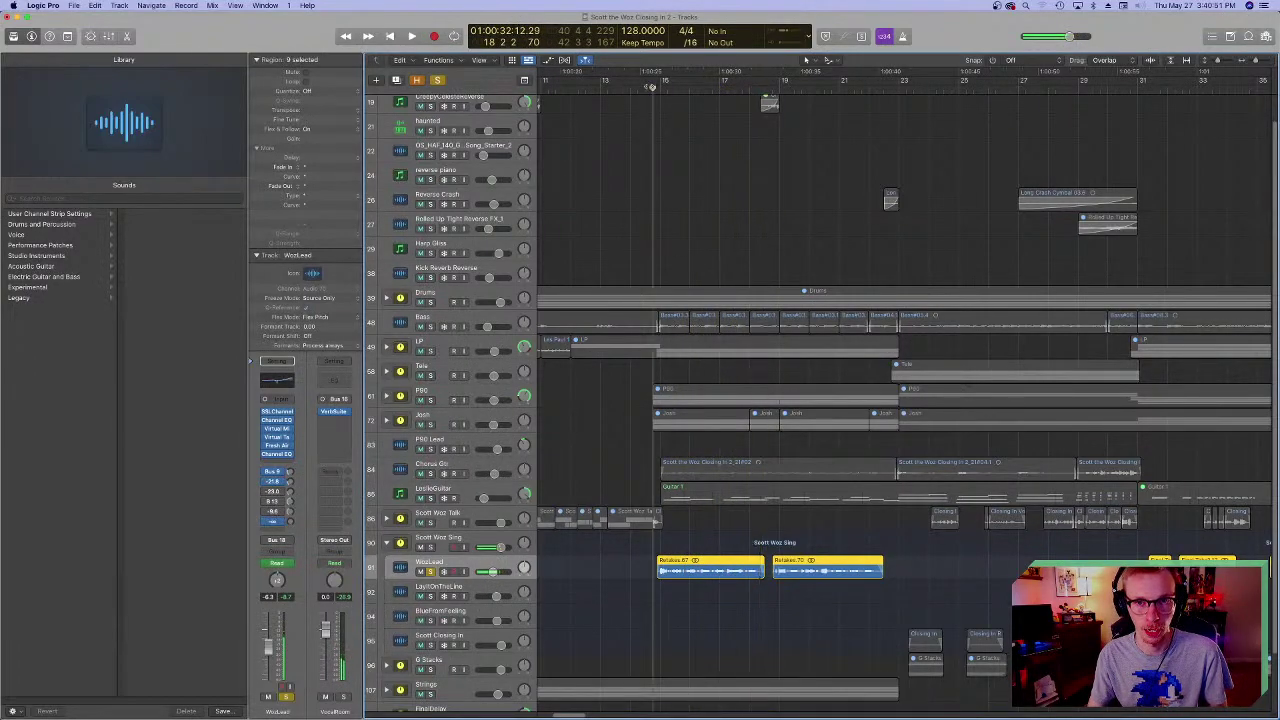
- Show WozLead's Bus 17 VocalHall send channel and audition the vocal with it repeatedly from bar 14
{"action": "left_click", "coordinate": [276, 482]}
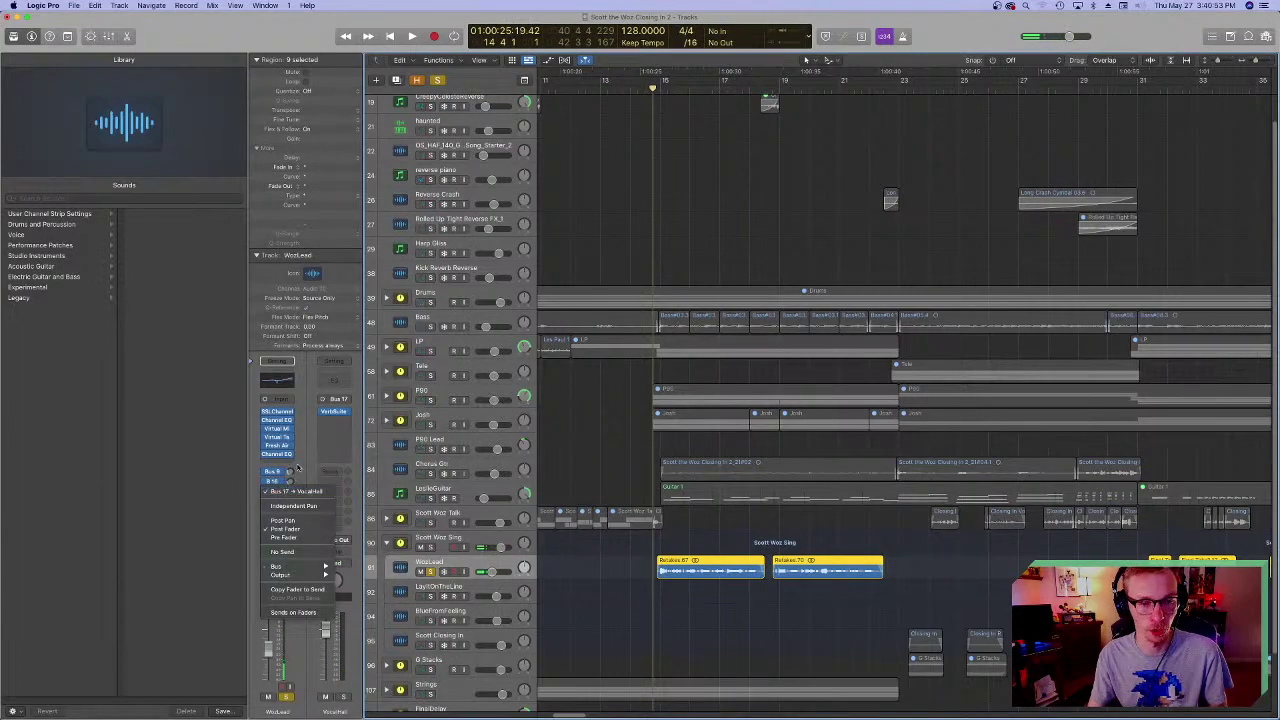
{"action": "left_click", "coordinate": [273, 492]}
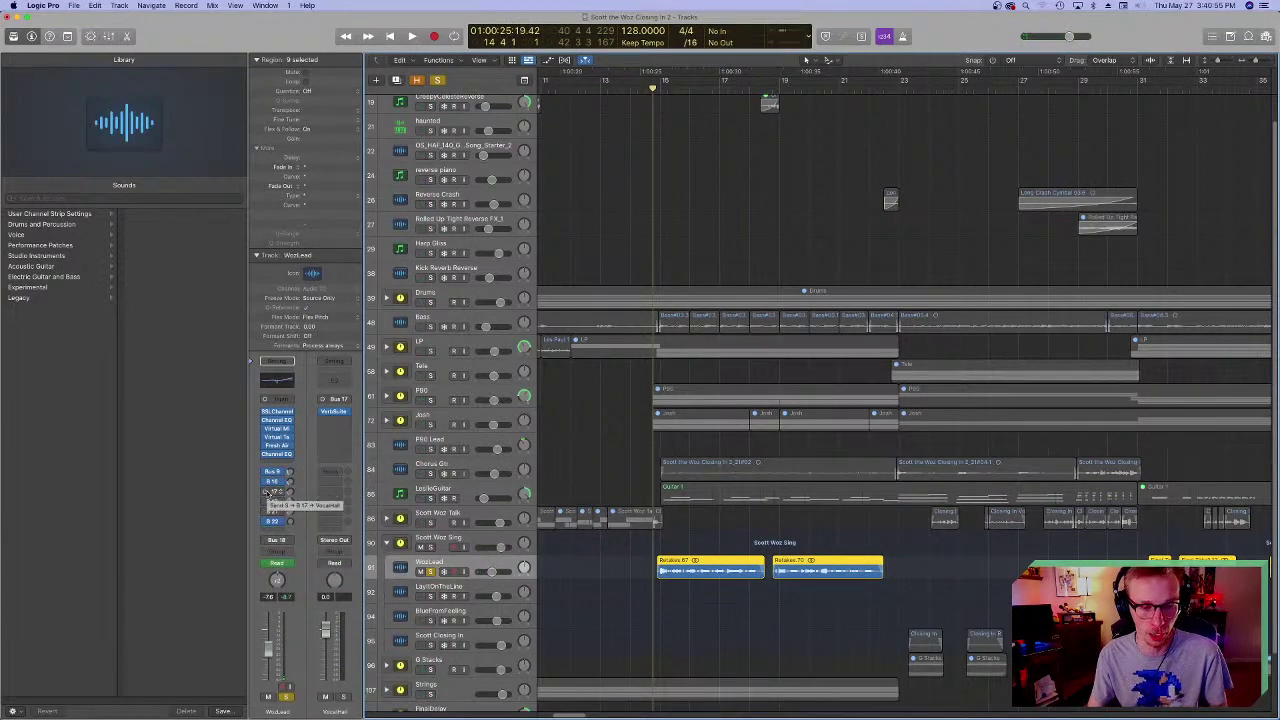
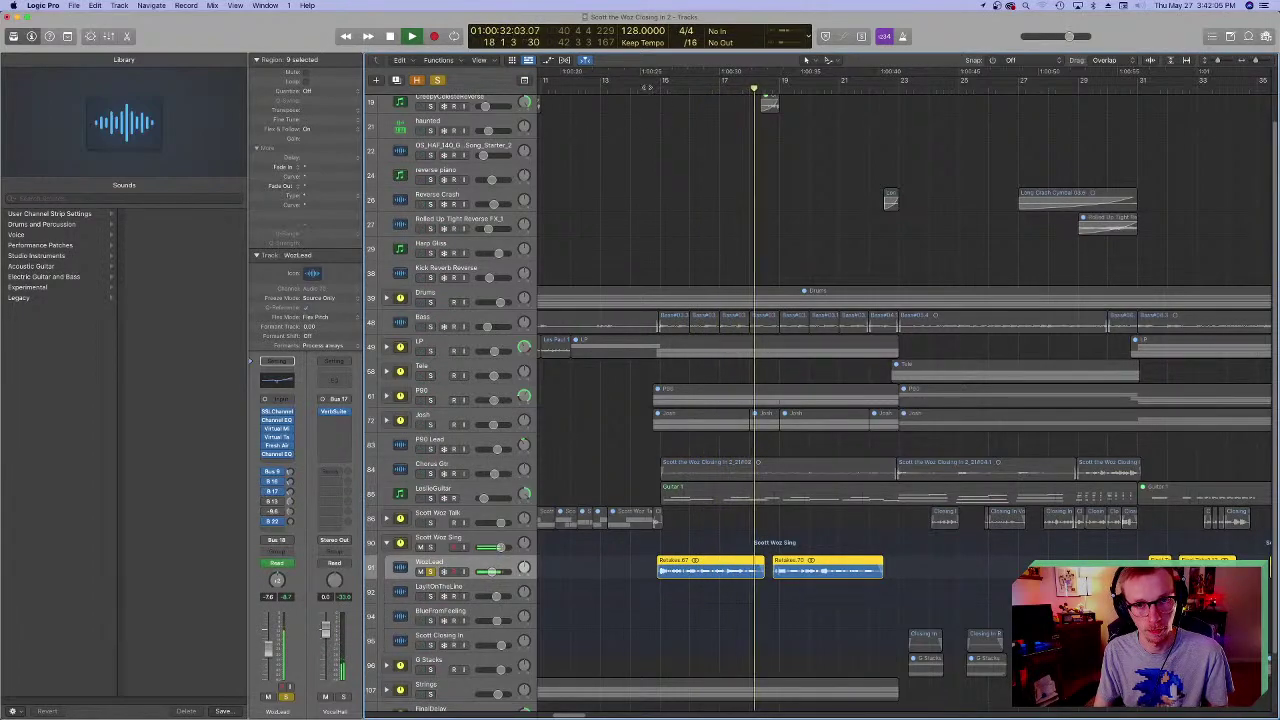
{"action": "key", "text": "space"}
{"action": "left_click", "coordinate": [641, 99]}
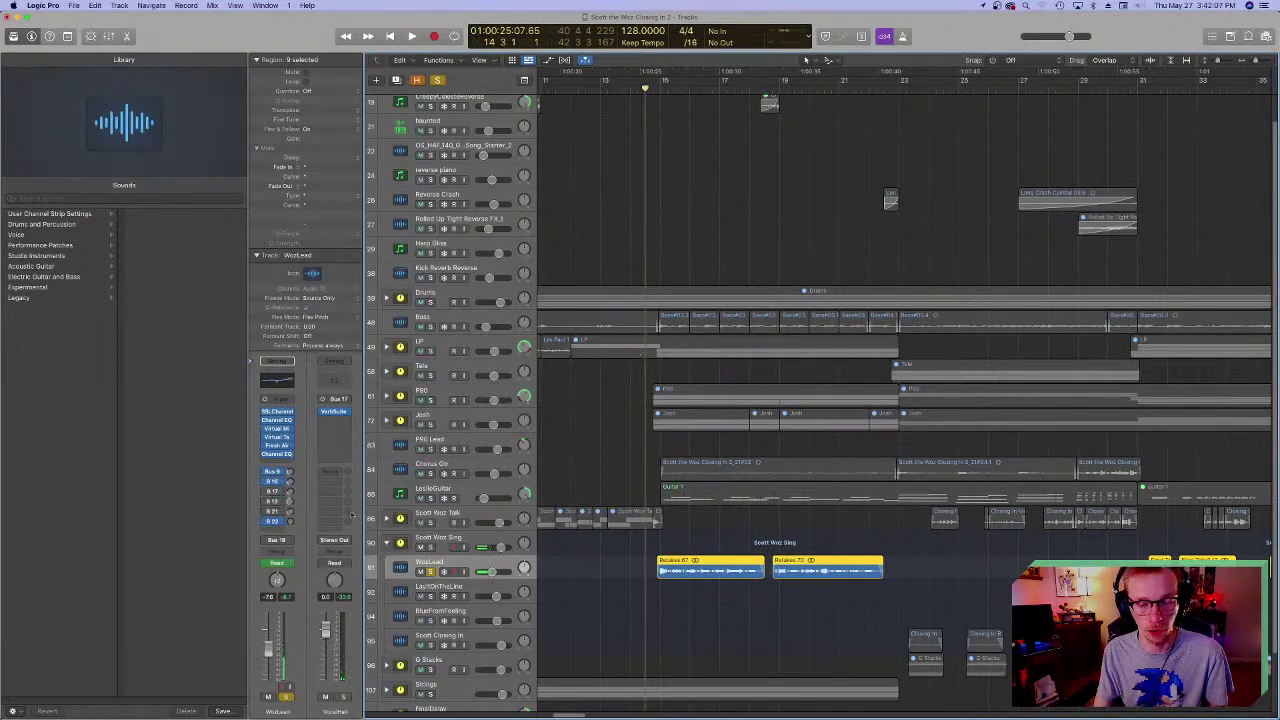
{"action": "key", "text": "space"}
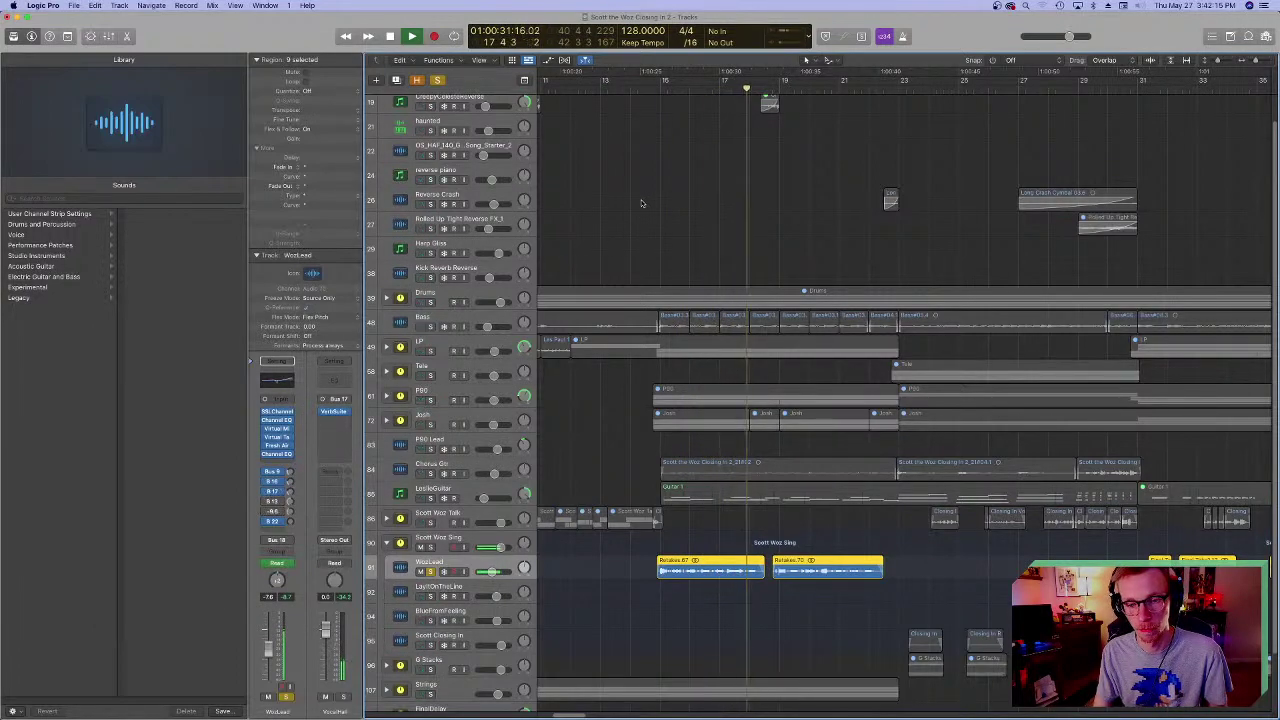
{"action": "key", "text": "space"}
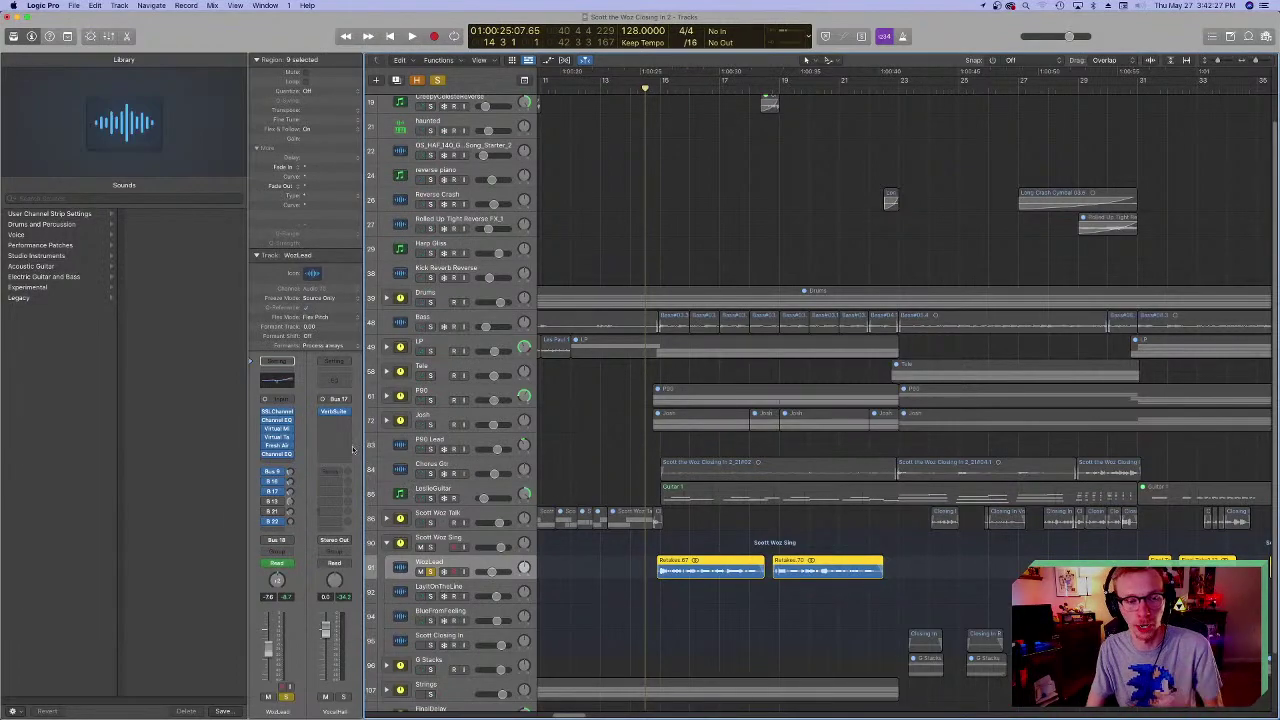
{"action": "key", "text": "space"}
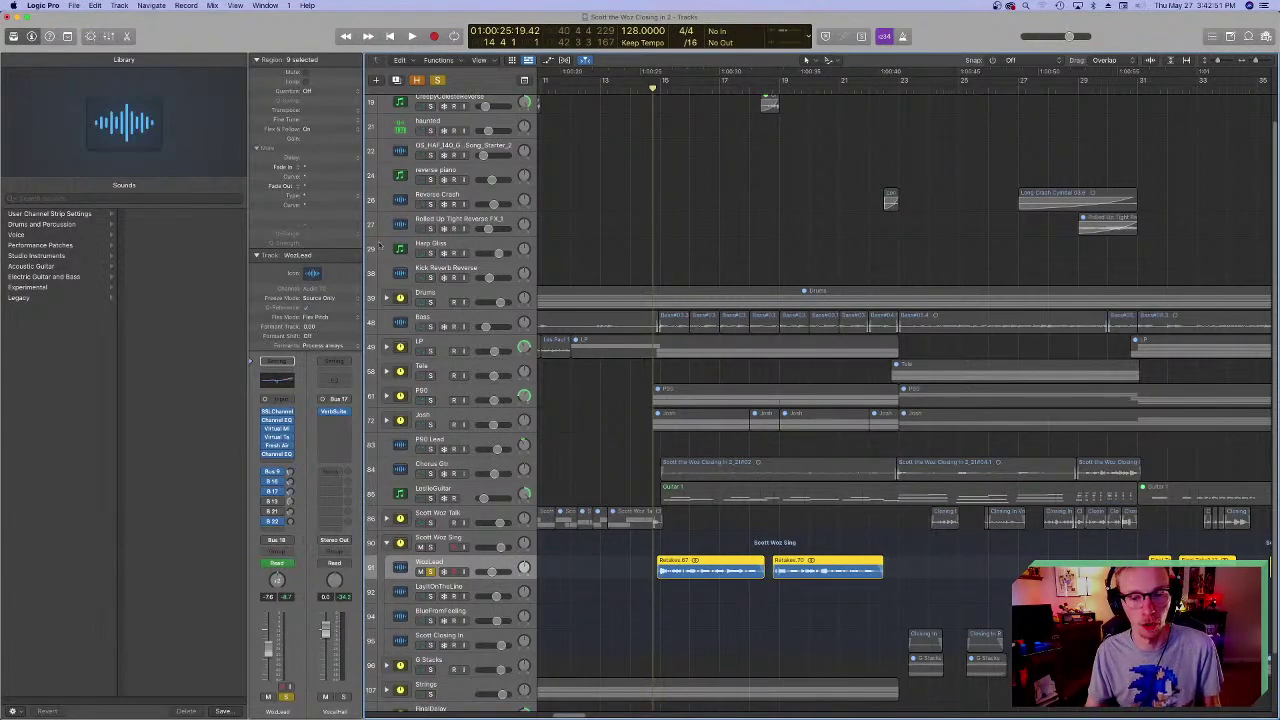
- Show WozLead's Bus 13 BassChorus send channel and audition the vocal with it from bar 14 beat 4
{"action": "left_click", "coordinate": [274, 501]}
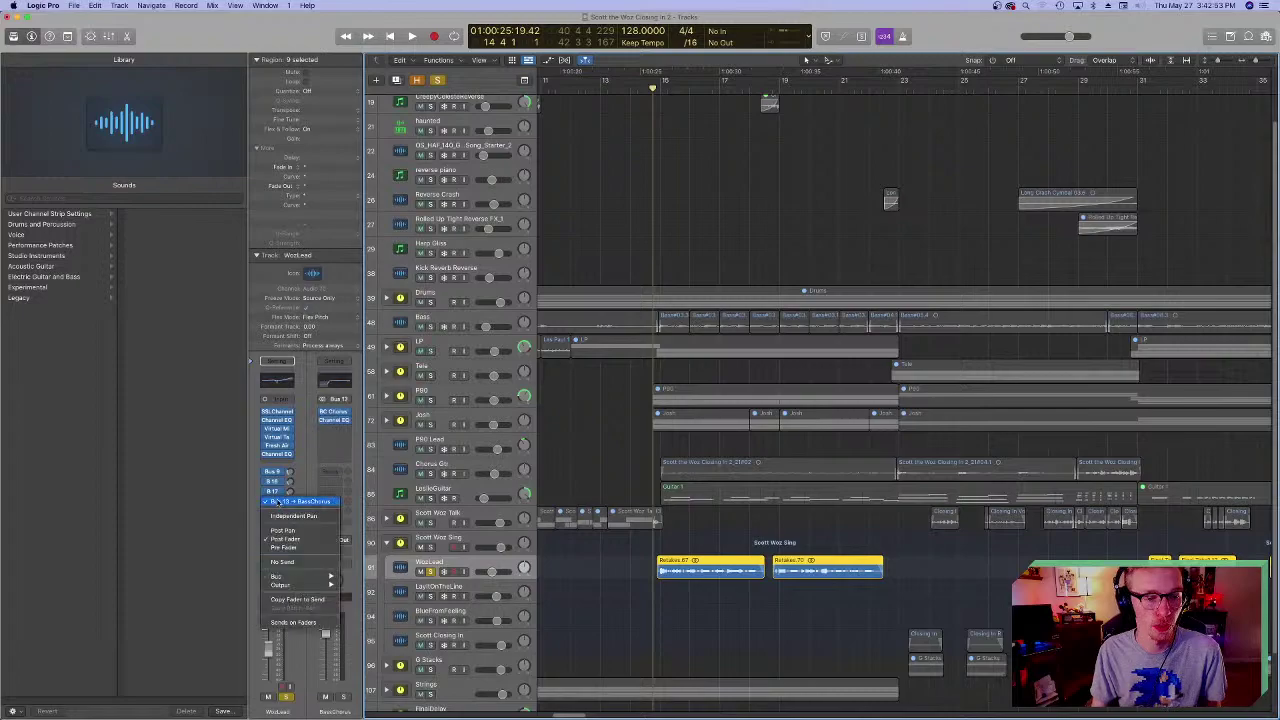
{"action": "left_click", "coordinate": [291, 458]}
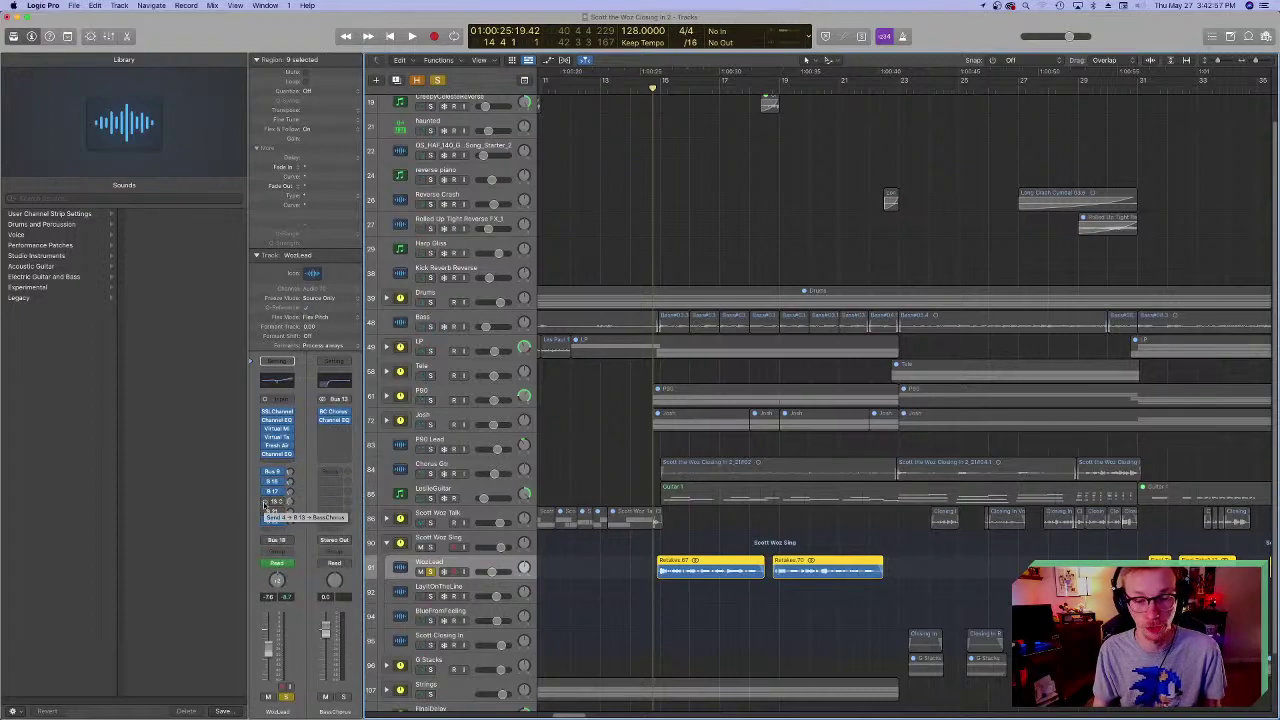
{"action": "key", "text": "space"}
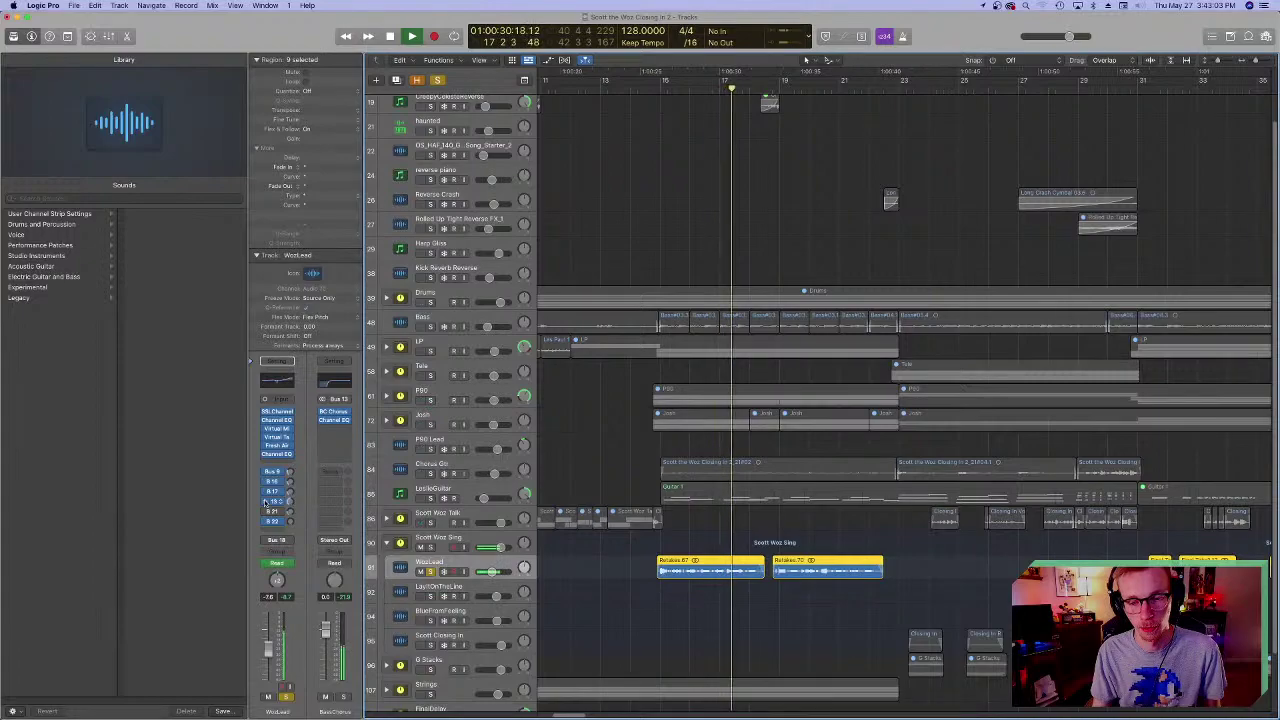
{"action": "key", "text": "space"}
{"action": "key", "text": "space"}
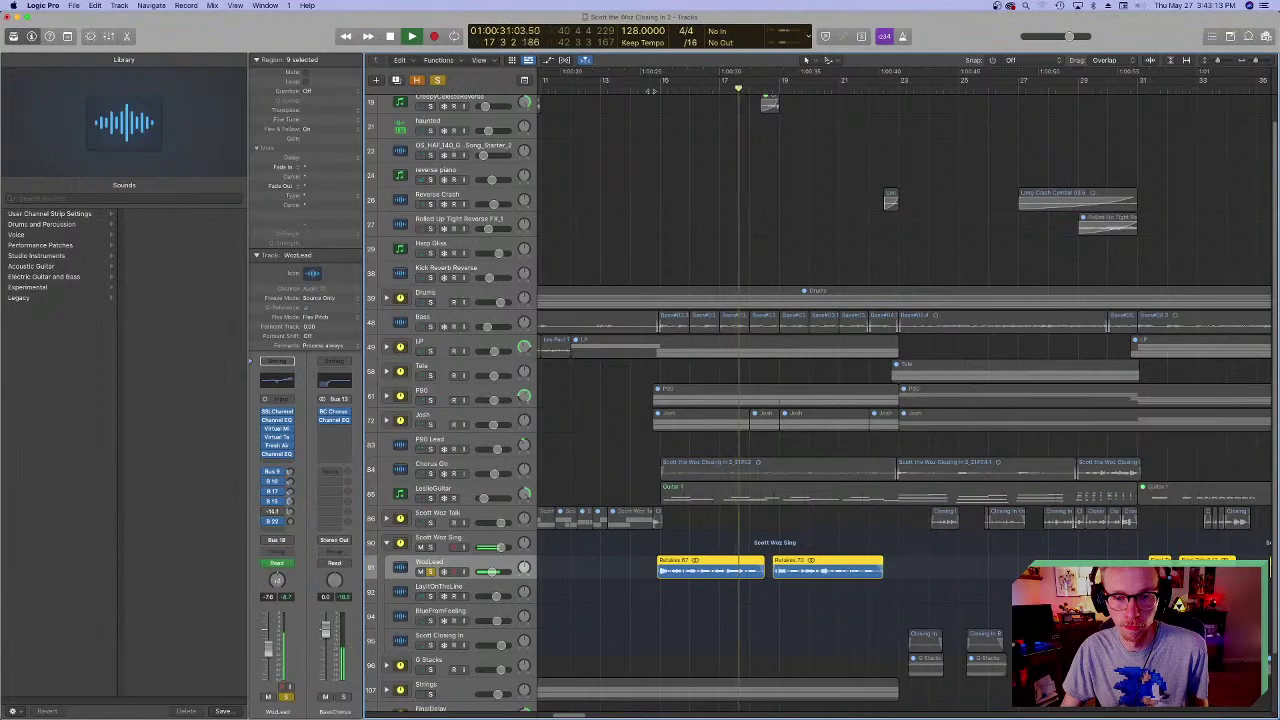
{"action": "key", "text": "space"}
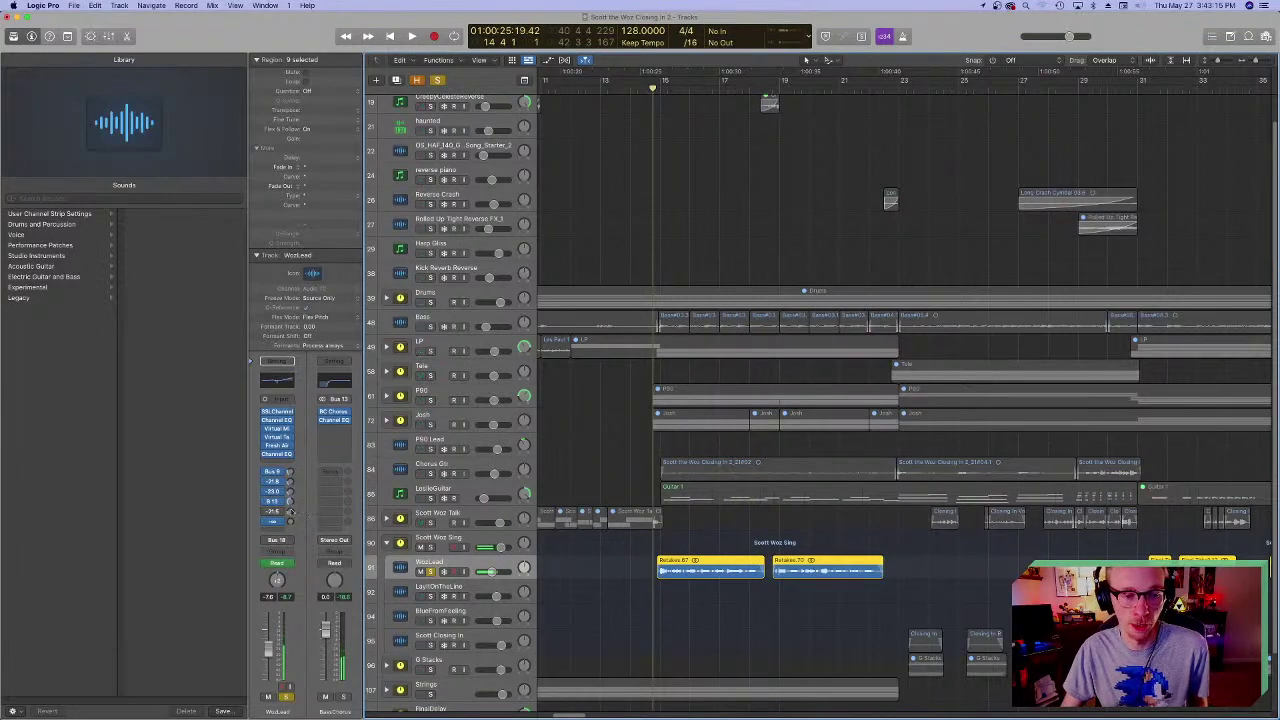
- Show WozLead's Bus 21 VocalDelay1 send channel, audition the vocal into bar 18 and return the playhead to bar 14 beat 4
{"action": "left_click", "coordinate": [266, 511]}
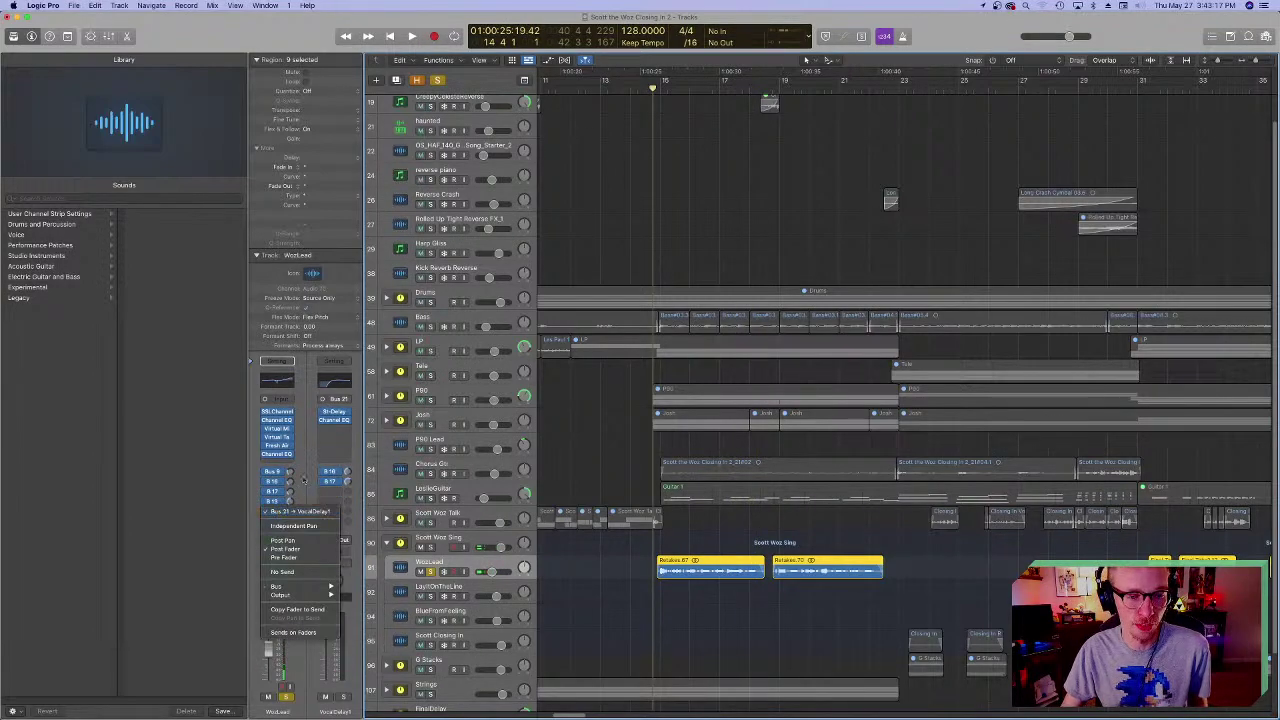
{"action": "left_click", "coordinate": [303, 481]}
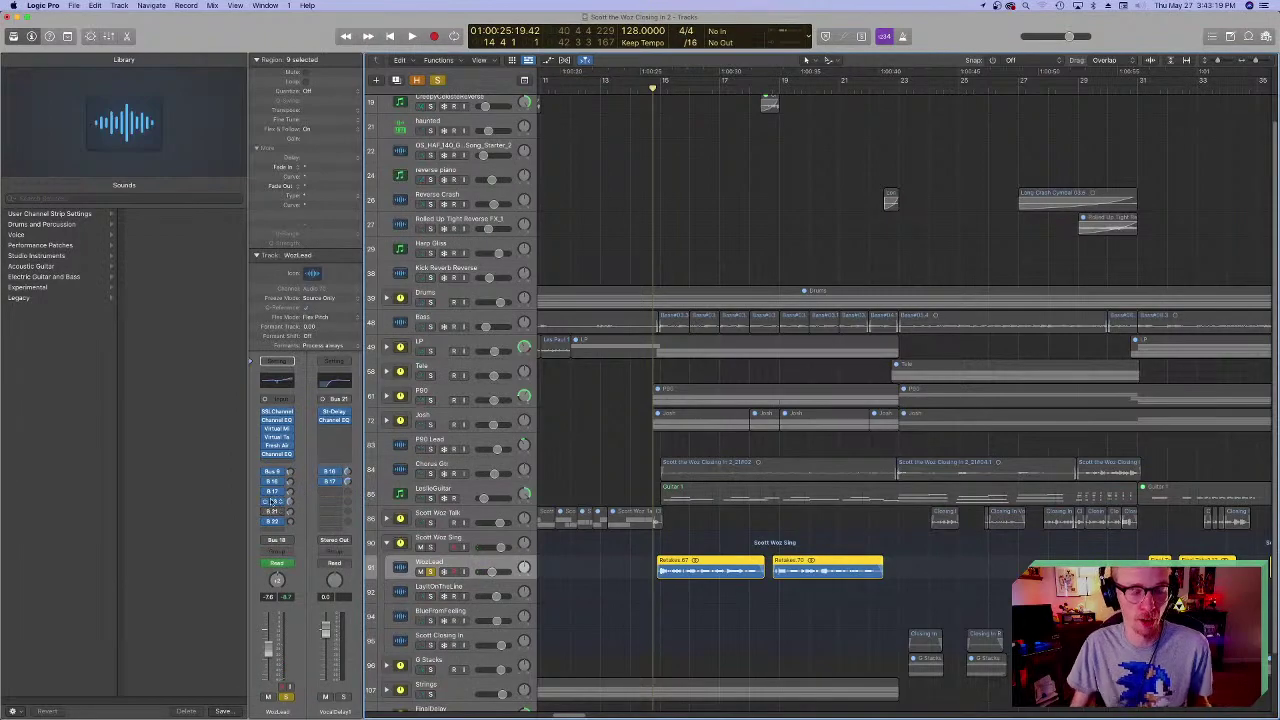
{"action": "key", "text": "space"}
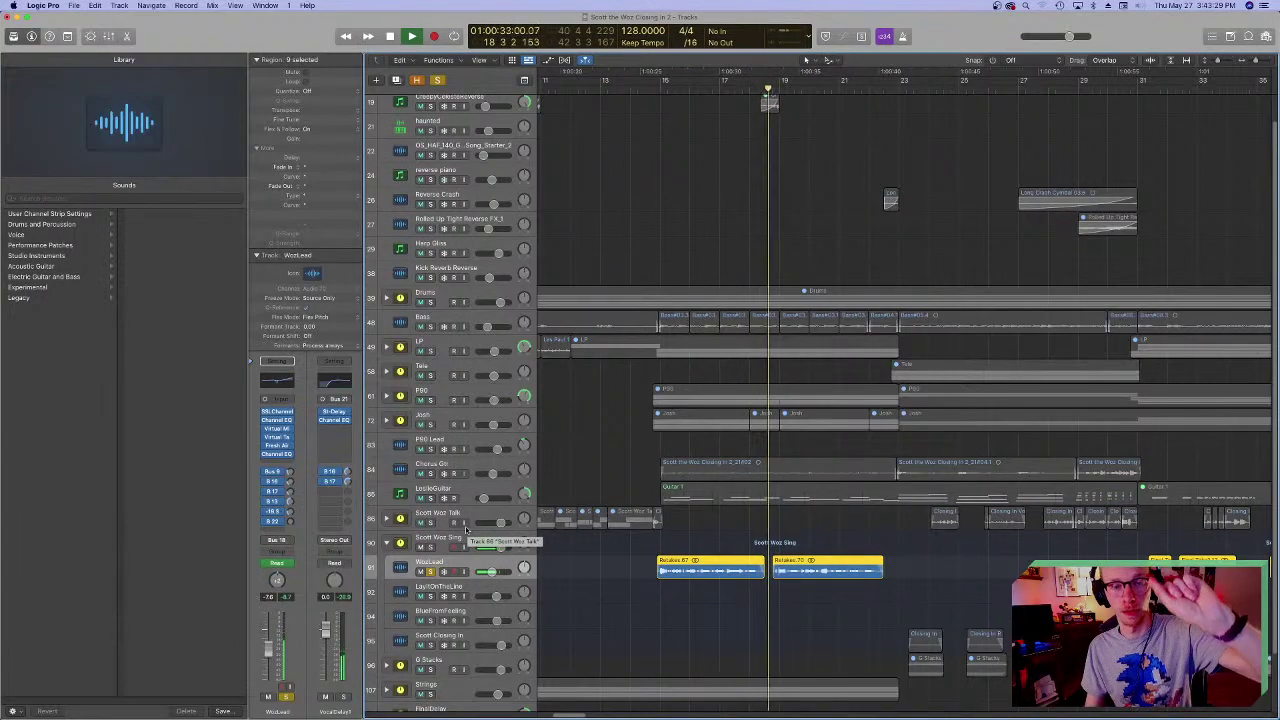
{"action": "key", "text": "space"}
{"action": "left_click_drag", "start_coordinate": [659, 88], "coordinate": [655, 88]}
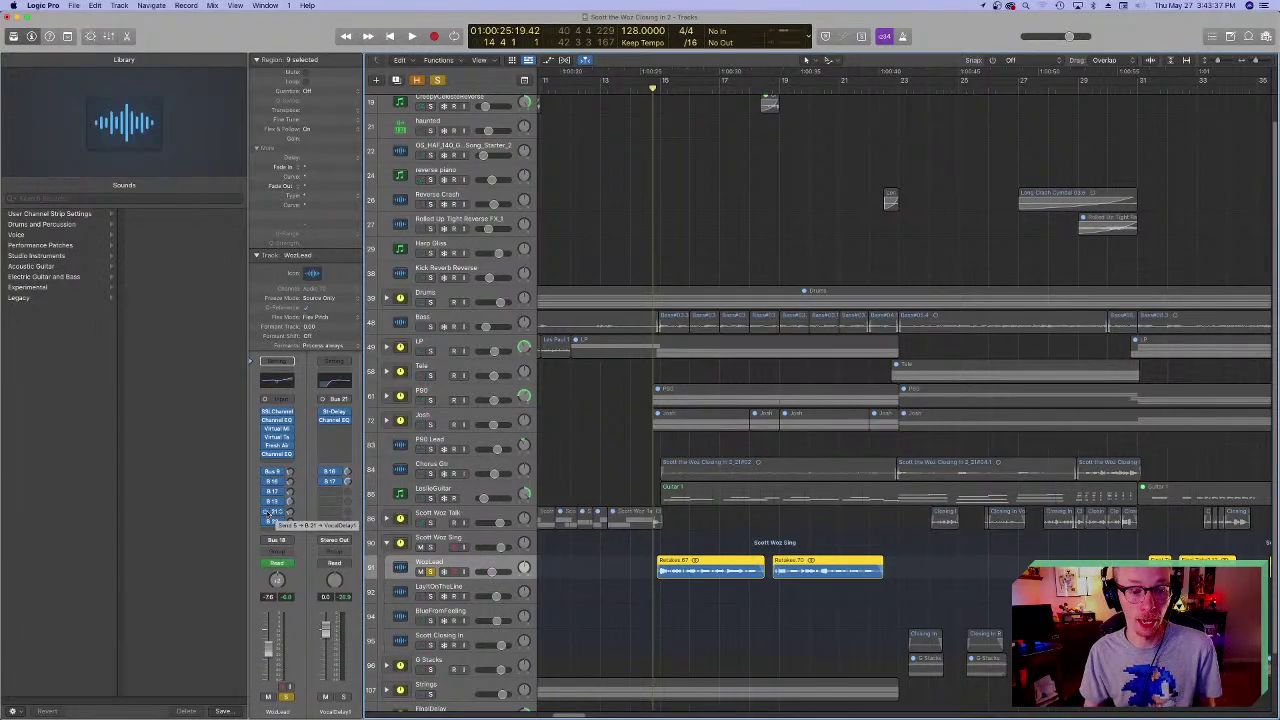
- Audition the soloed WozLead vocal again from bar 14 beat 4 into bar 18, and return the playhead to its start
{"action": "key", "text": "space"}
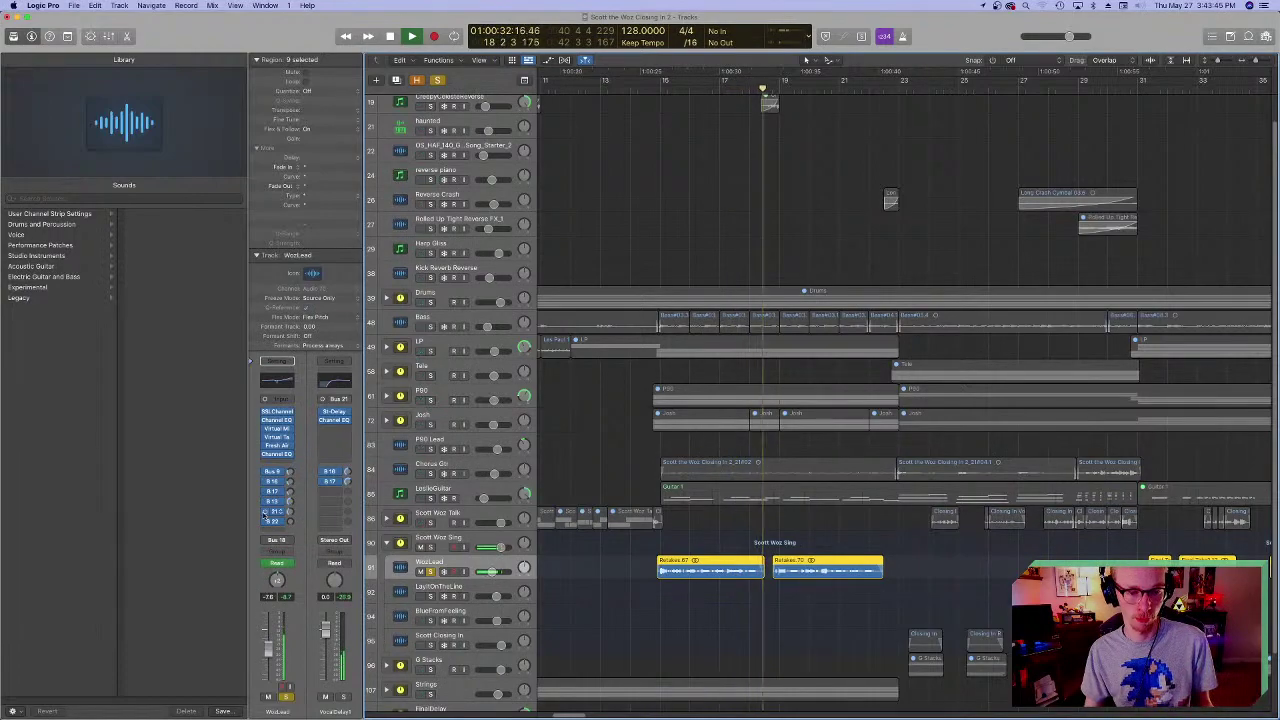
{"action": "key", "text": "space"}
{"action": "left_click", "coordinate": [652, 88]}
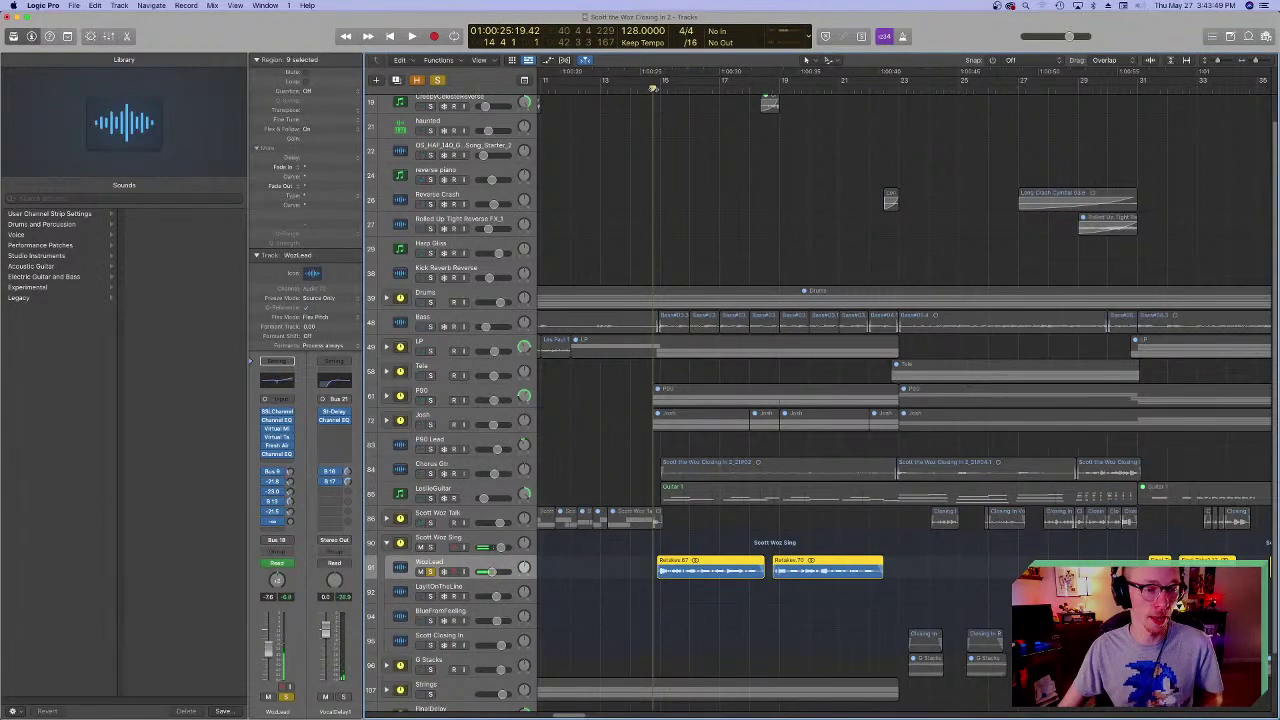
- Unsolo the WozLead track and collapse the Scott Woz Sing stack
{"action": "scroll", "coordinate": [757, 563], "scroll_direction": "down", "scroll_amount": 3}
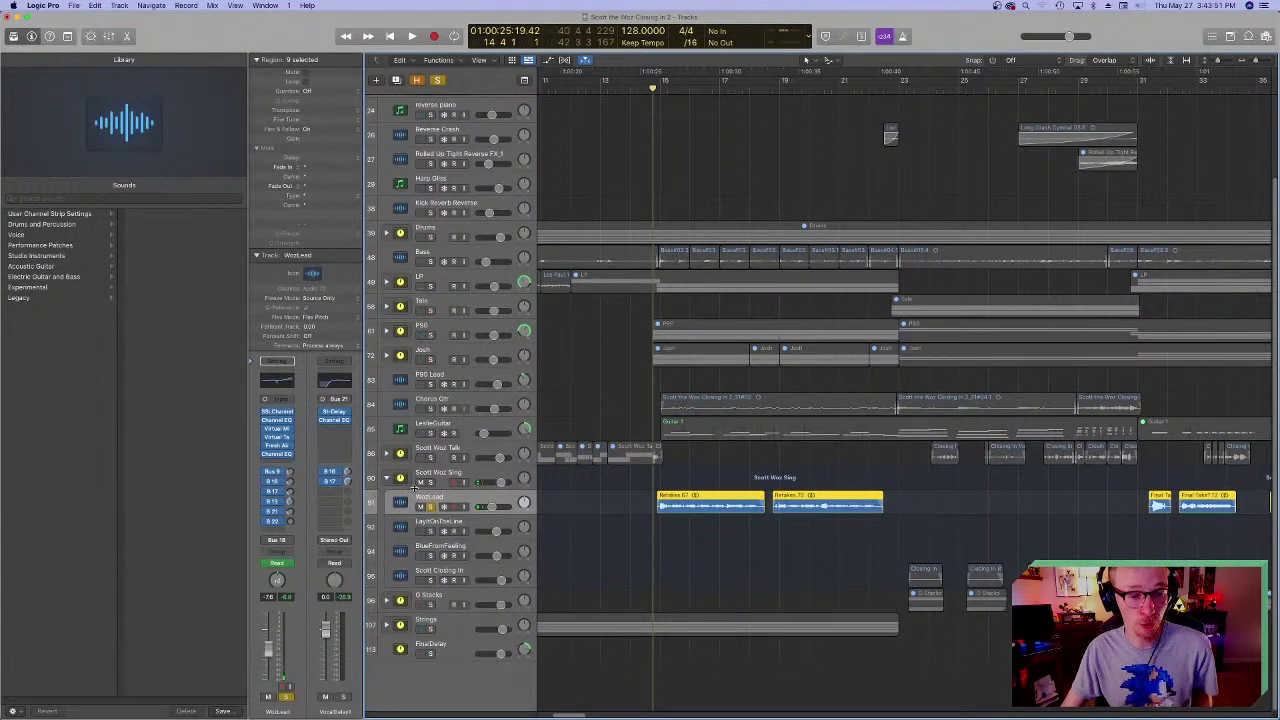
{"action": "left_click", "coordinate": [431, 506]}
{"action": "left_click", "coordinate": [387, 478]}
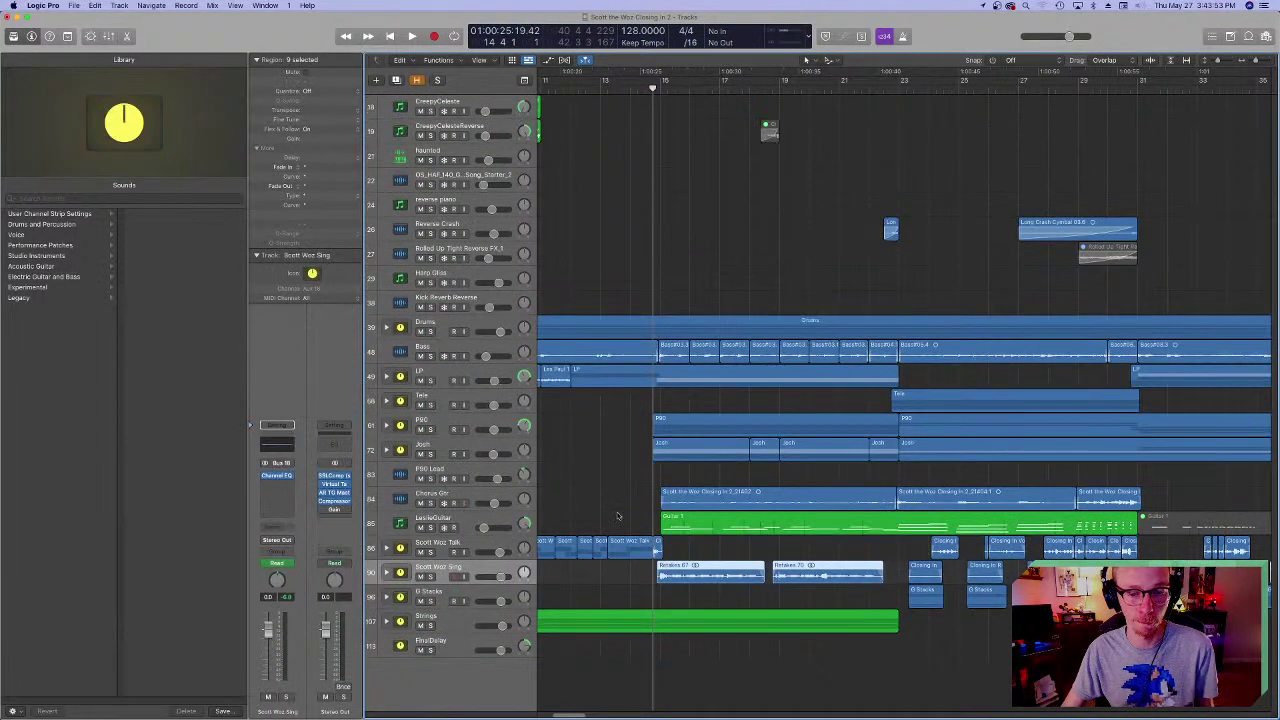
- Solo the Scott Woz Talk stack and play it from its first regions near the song's beginning
{"action": "left_click", "coordinate": [405, 548]}
{"action": "scroll", "coordinate": [665, 160], "scroll_direction": "left", "scroll_amount": 5}
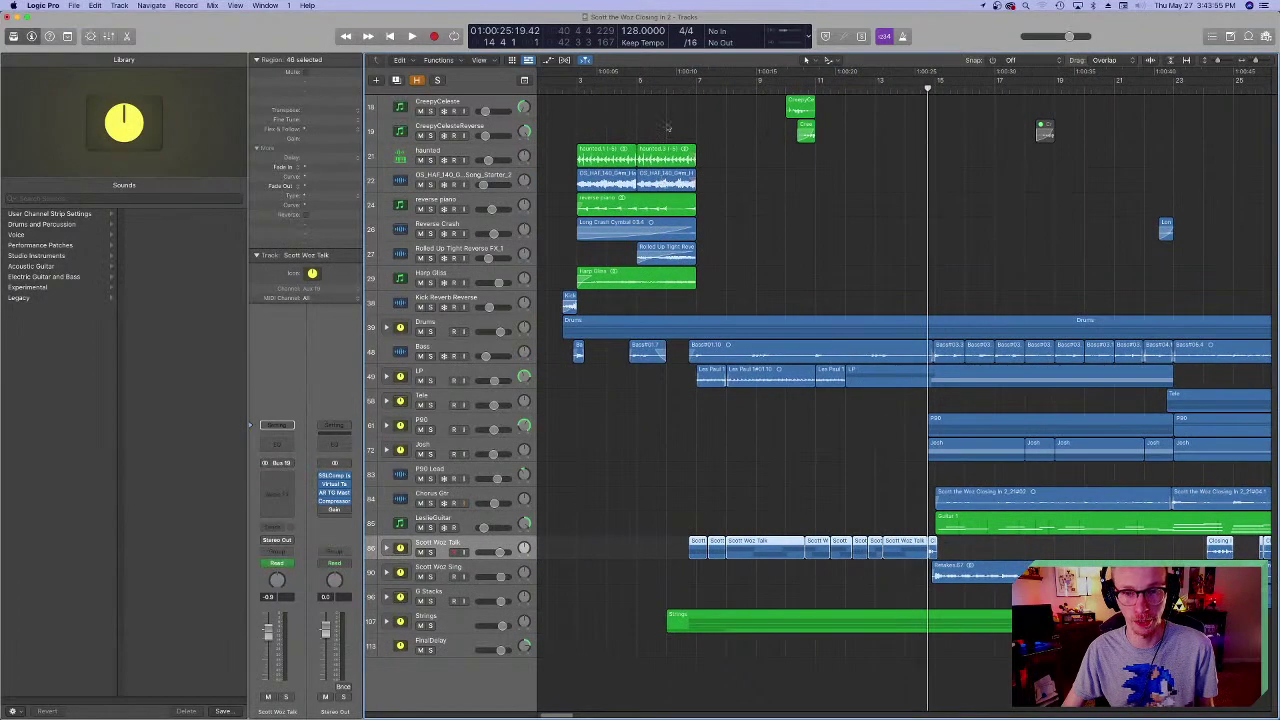
{"action": "key", "text": "shift+Home"}
{"action": "left_click", "coordinate": [430, 552]}
{"action": "key", "text": "space"}
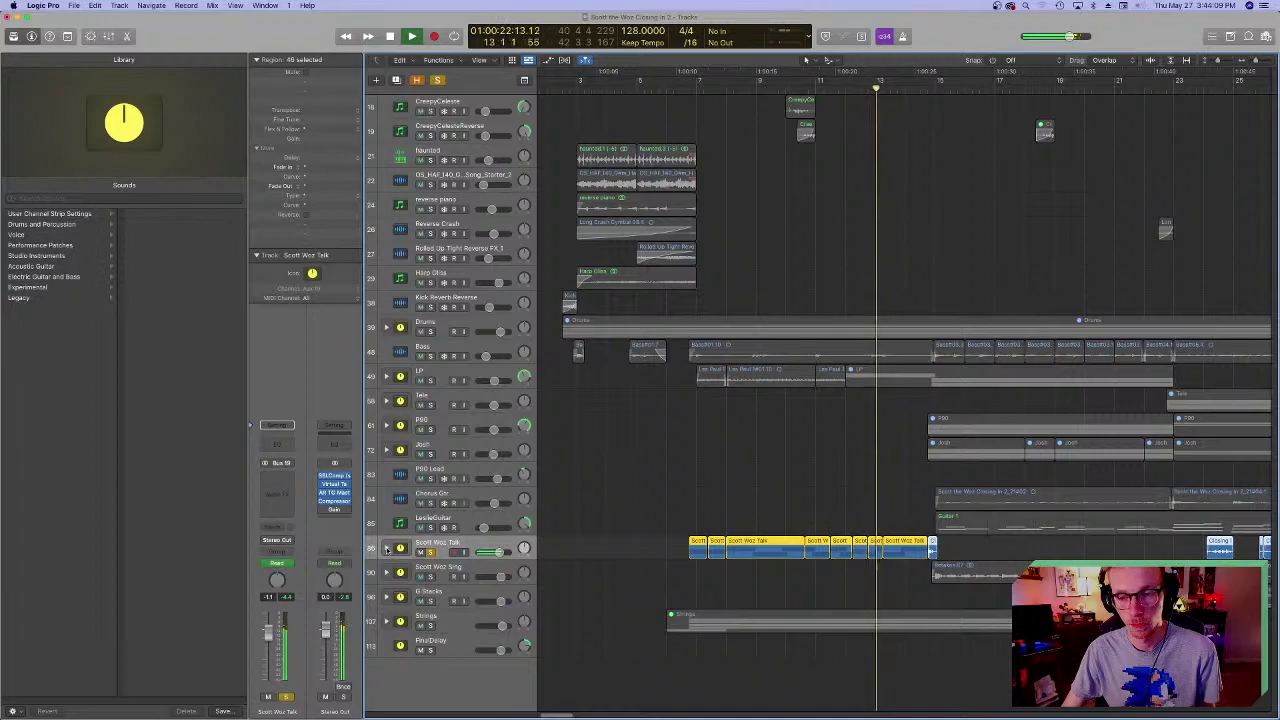
- Expand the Scott Woz Talk stack during playback, solo Scott Woz Sing as well, and stop in bar 16
{"action": "left_click", "coordinate": [387, 548]}
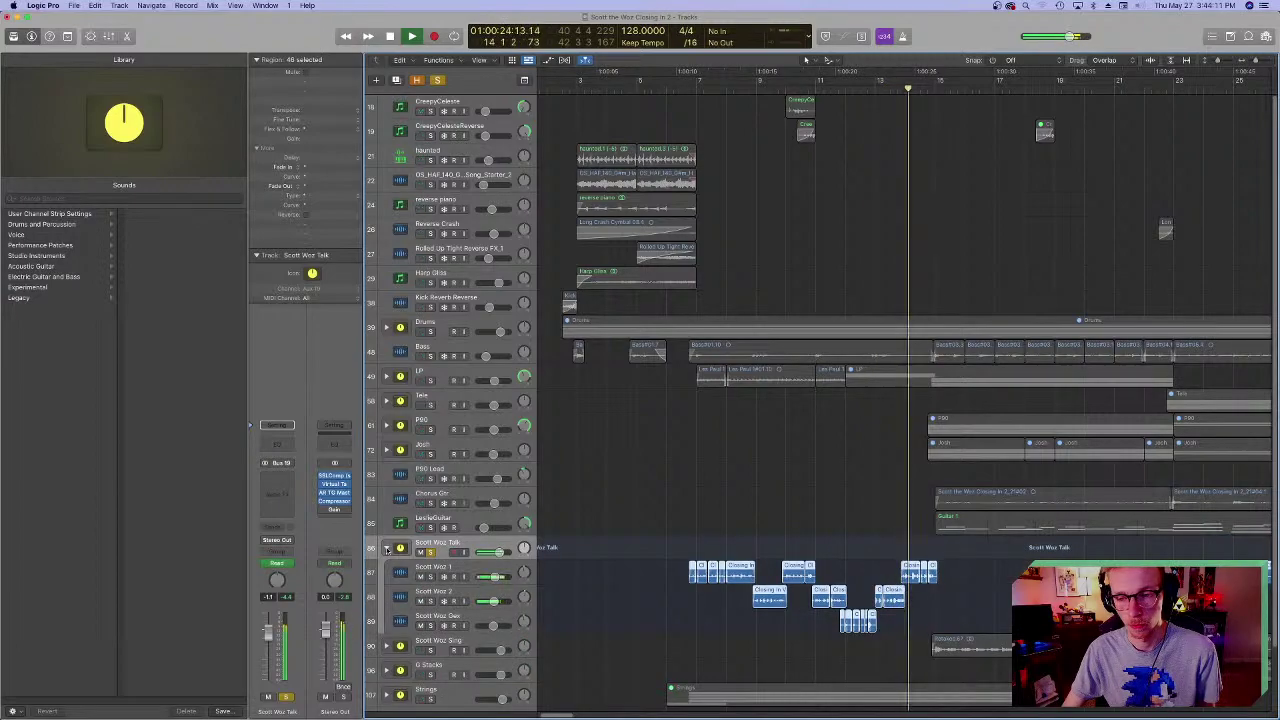
{"action": "scroll", "coordinate": [808, 100], "scroll_direction": "right", "scroll_amount": 3}
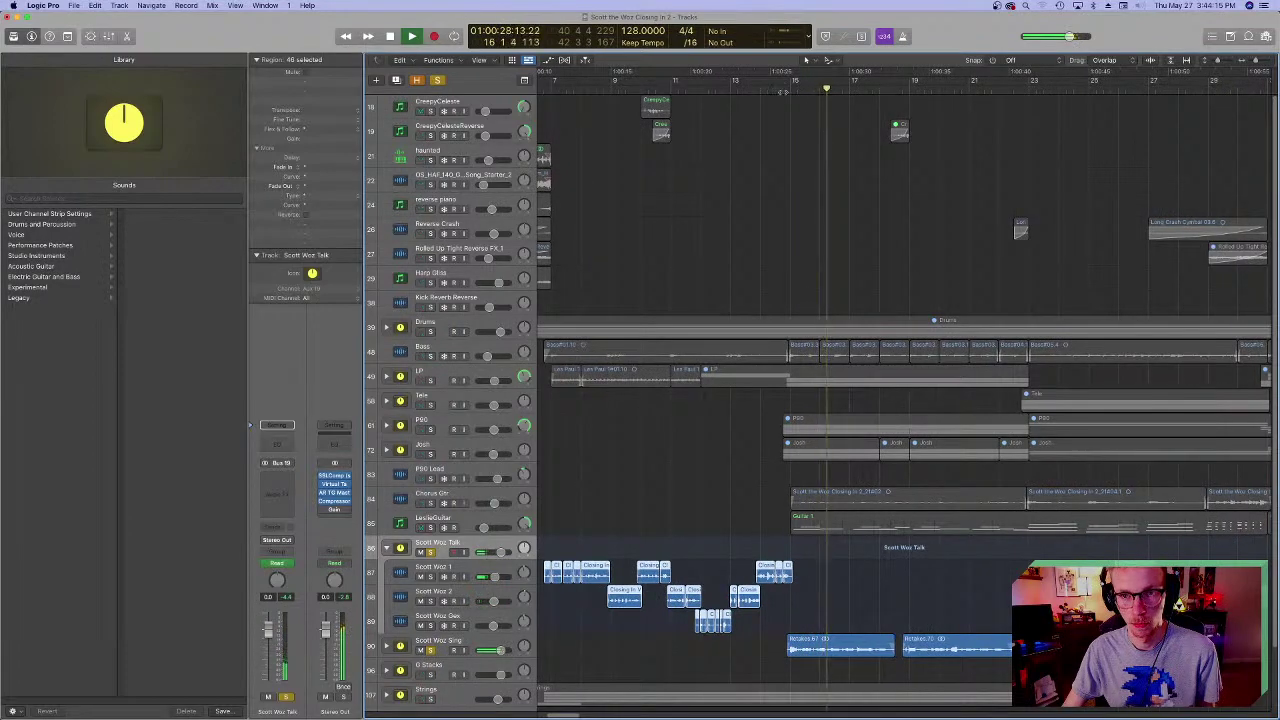
{"action": "scroll", "coordinate": [698, 578], "scroll_direction": "right", "scroll_amount": 3}
{"action": "key", "text": "space"}
- Unsolo Scott Woz Talk and Scott Woz Sing, and collapse the Scott Woz Talk stack
{"action": "scroll", "coordinate": [712, 511], "scroll_direction": "down", "scroll_amount": 3}
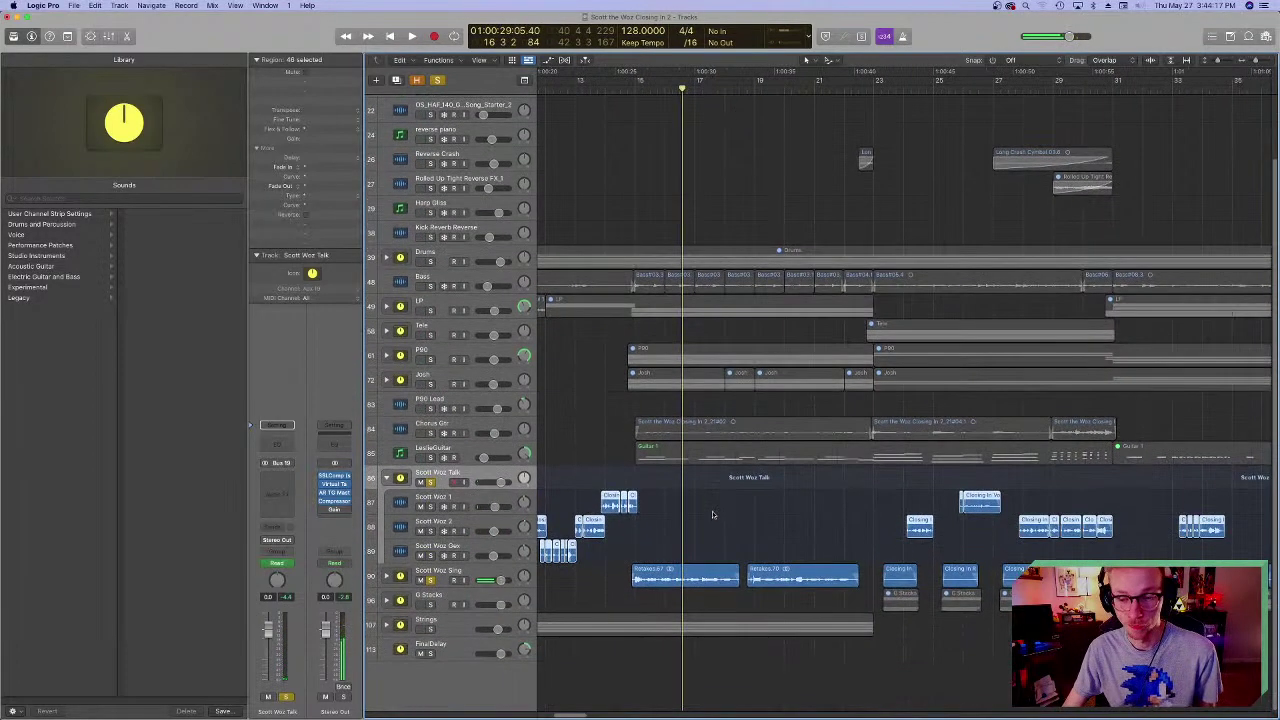
{"action": "scroll", "coordinate": [712, 511], "scroll_direction": "right", "scroll_amount": 3}
{"action": "left_click", "coordinate": [429, 482]}
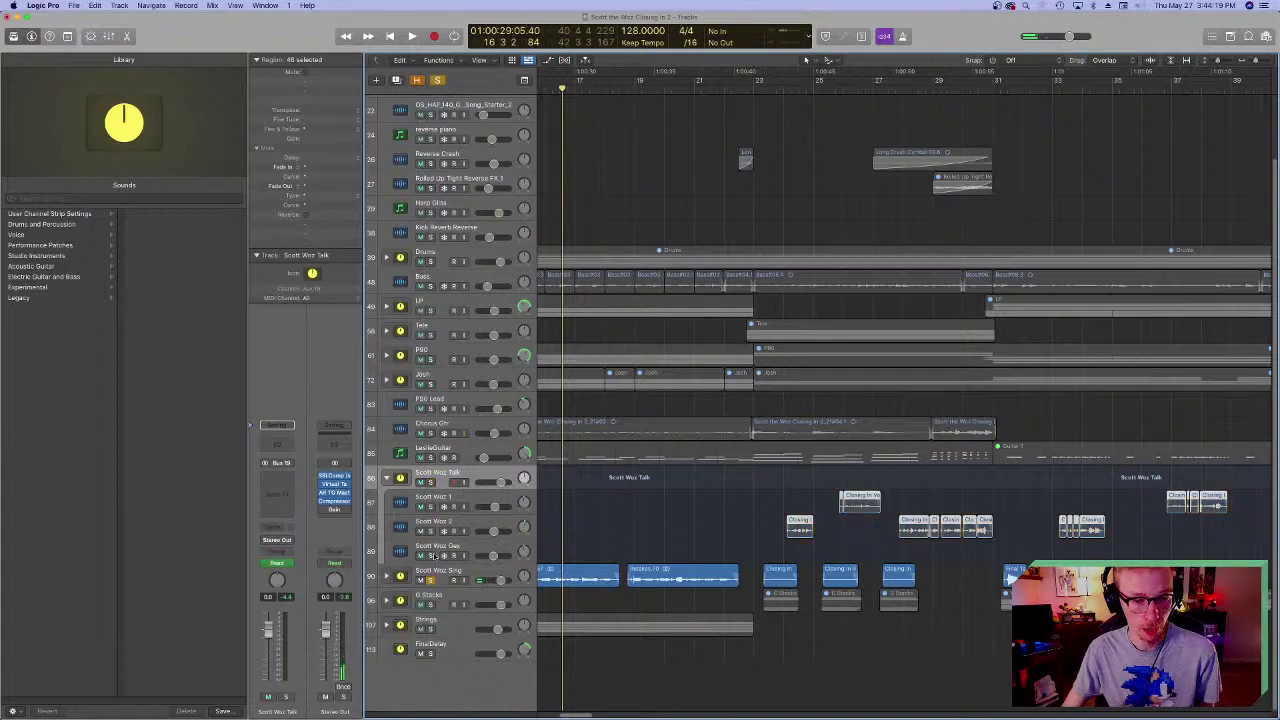
{"action": "left_click", "coordinate": [431, 580]}
{"action": "left_click", "coordinate": [387, 478]}
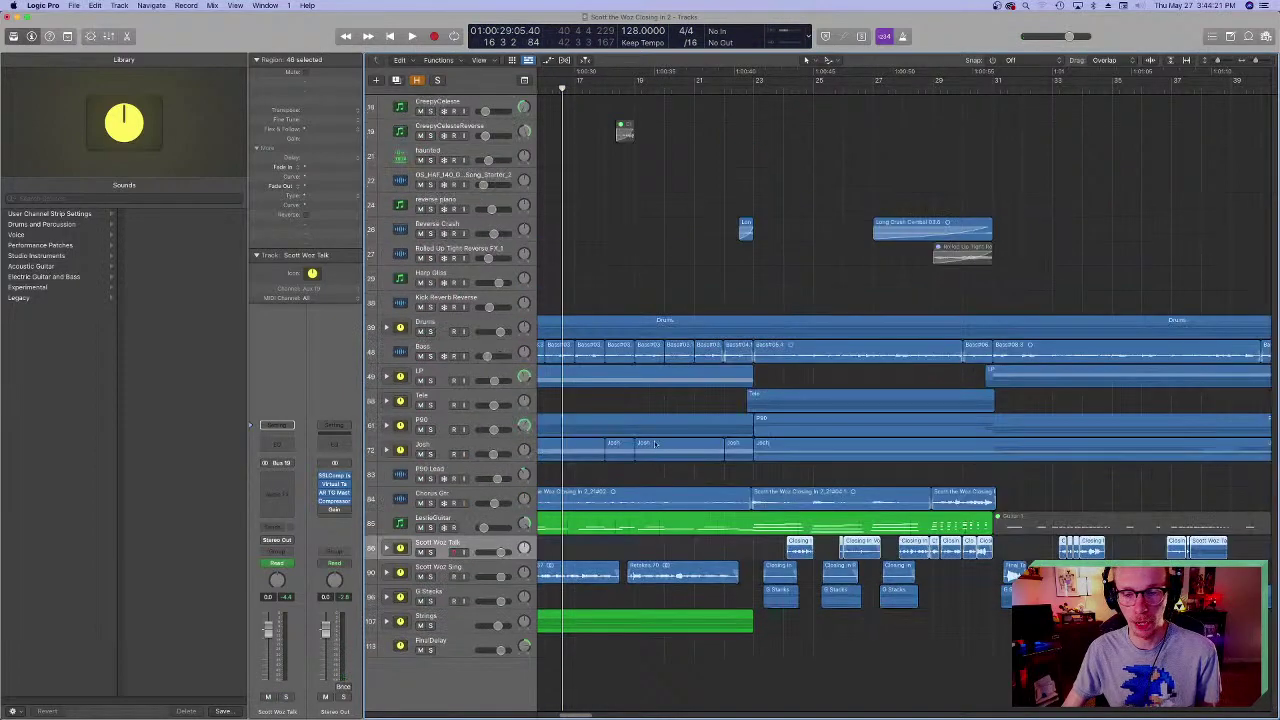
- Place the playhead at bar 23, select the Scott Woz Sing stack and examine the vocal regions that follow
{"action": "left_click", "coordinate": [754, 90]}
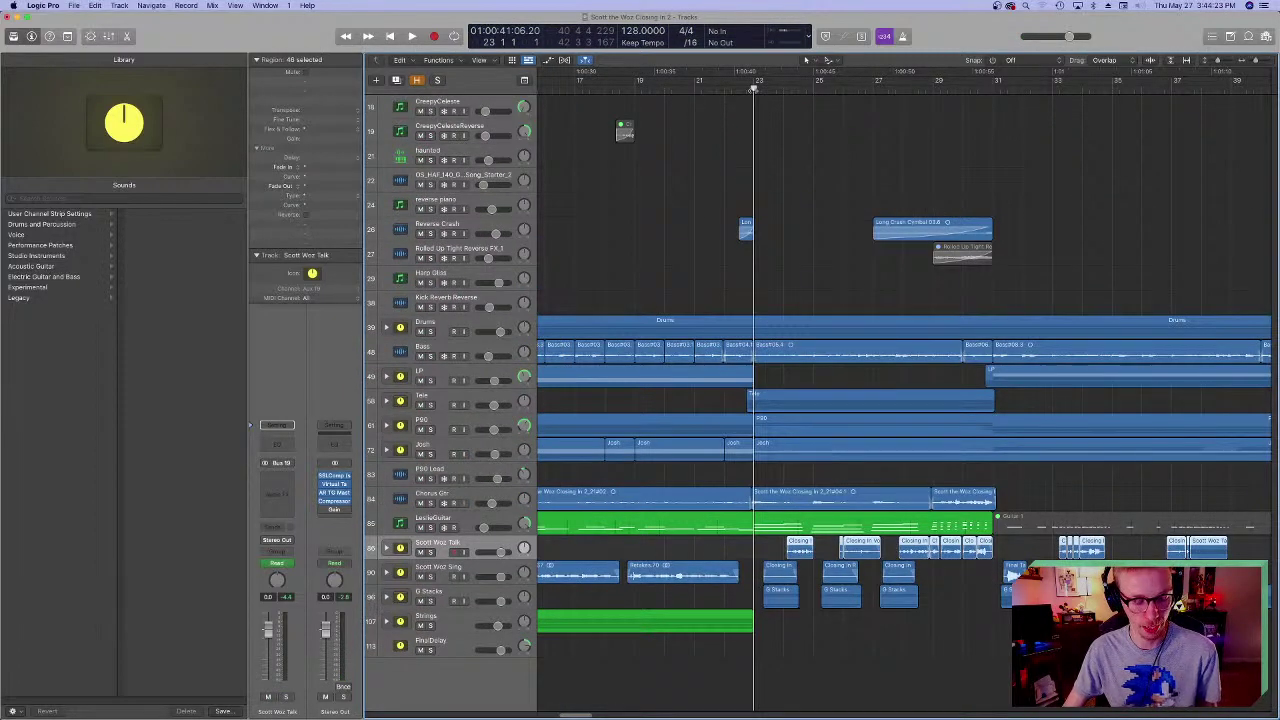
{"action": "scroll", "coordinate": [798, 381], "scroll_direction": "right", "scroll_amount": 4}
{"action": "scroll", "coordinate": [798, 381], "scroll_direction": "right", "scroll_amount": 5}
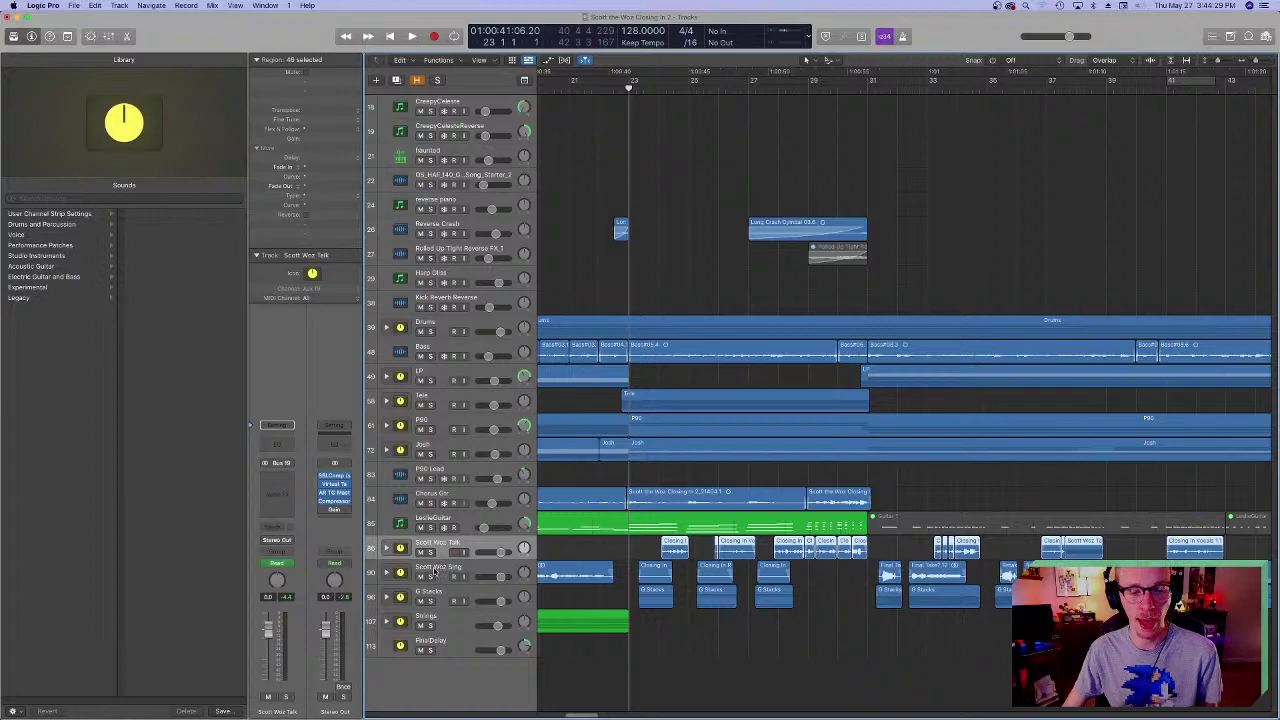
{"action": "left_click", "coordinate": [435, 570]}
{"action": "scroll", "coordinate": [695, 418], "scroll_direction": "right", "scroll_amount": 6}
{"action": "scroll", "coordinate": [695, 418], "scroll_direction": "left", "scroll_amount": 5}
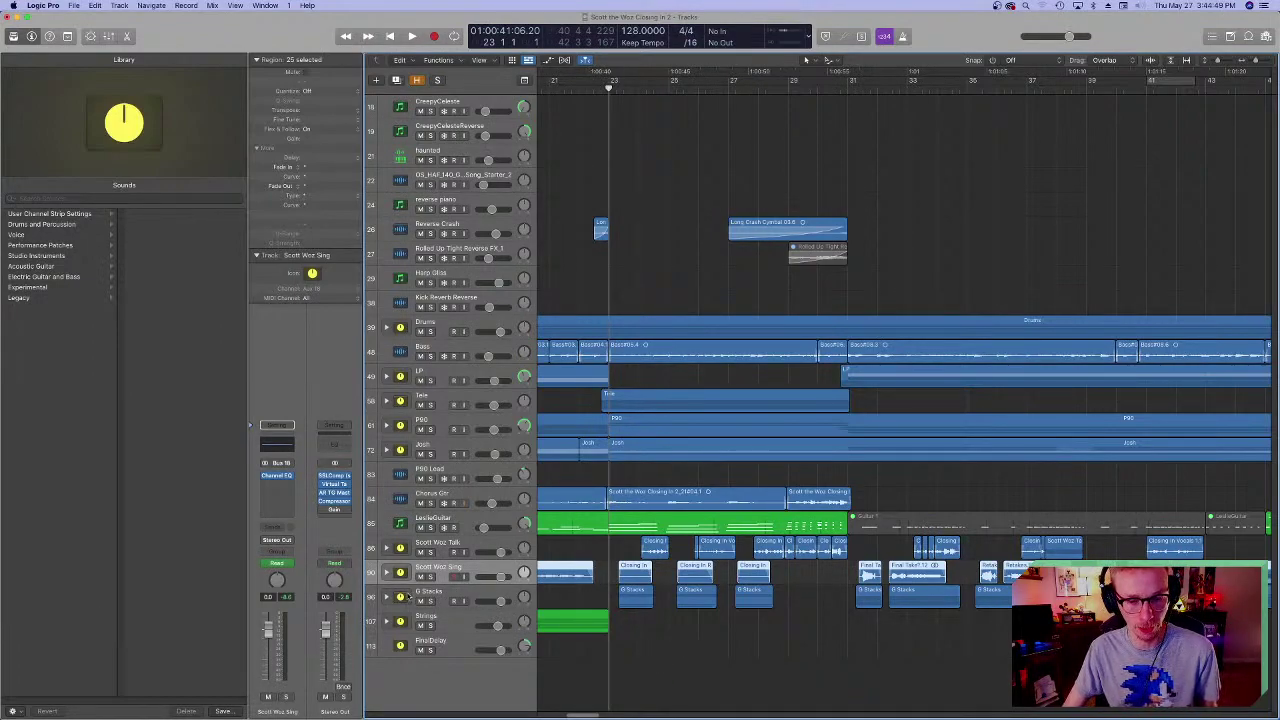
- Solo Scott Woz Sing and G Stacks together, audition them from bar 23 to bar 27, and return the playhead to bar 23
{"action": "left_click_drag", "start_coordinate": [432, 578], "coordinate": [432, 600]}
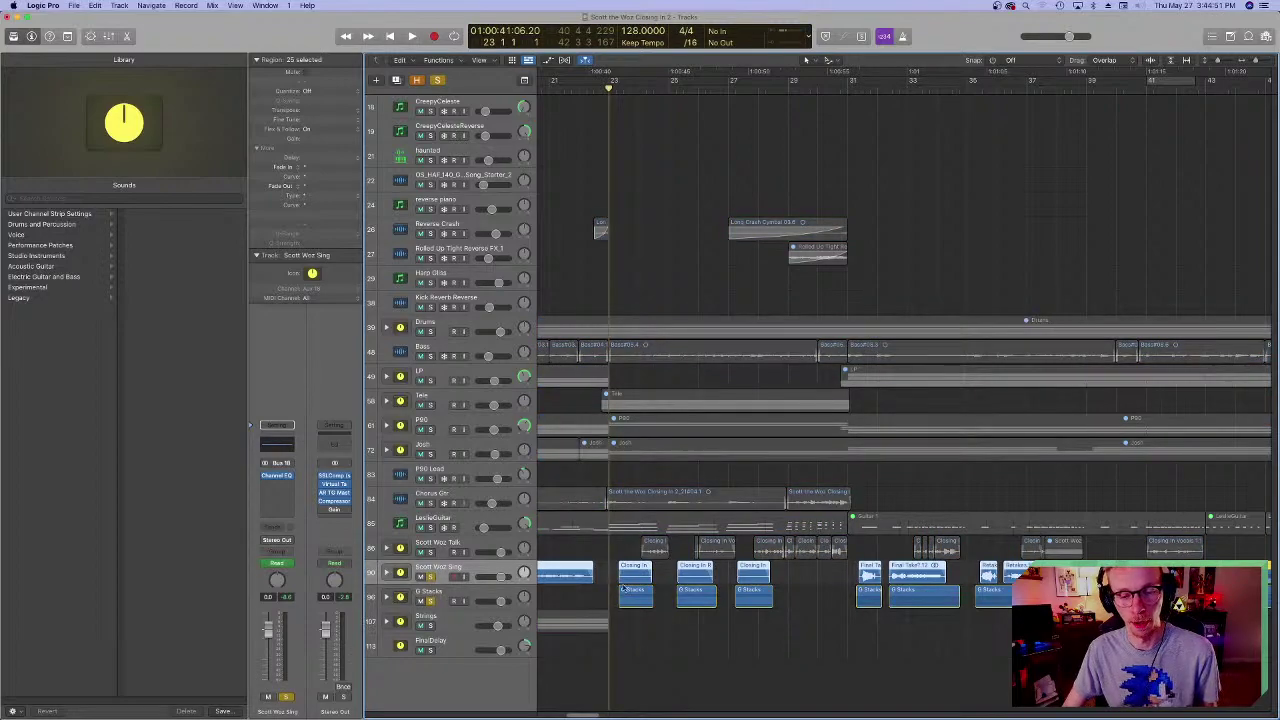
{"action": "key", "text": "space"}
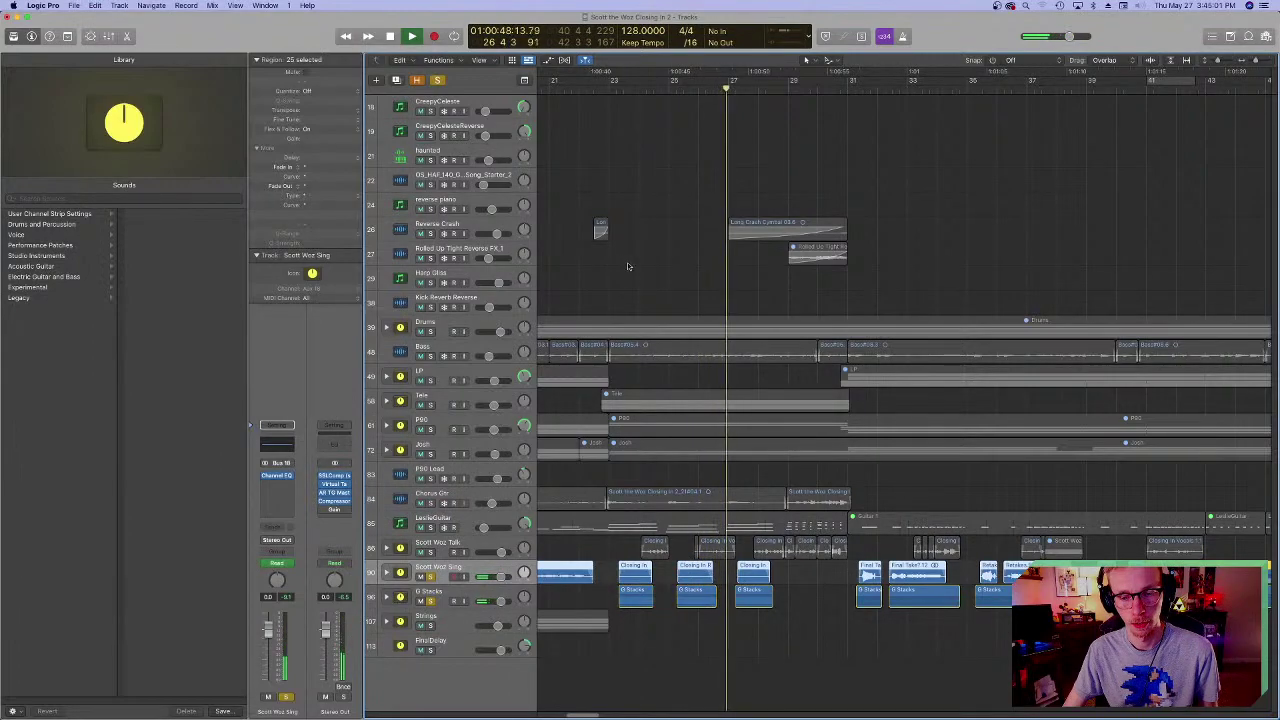
{"action": "key", "text": "space"}
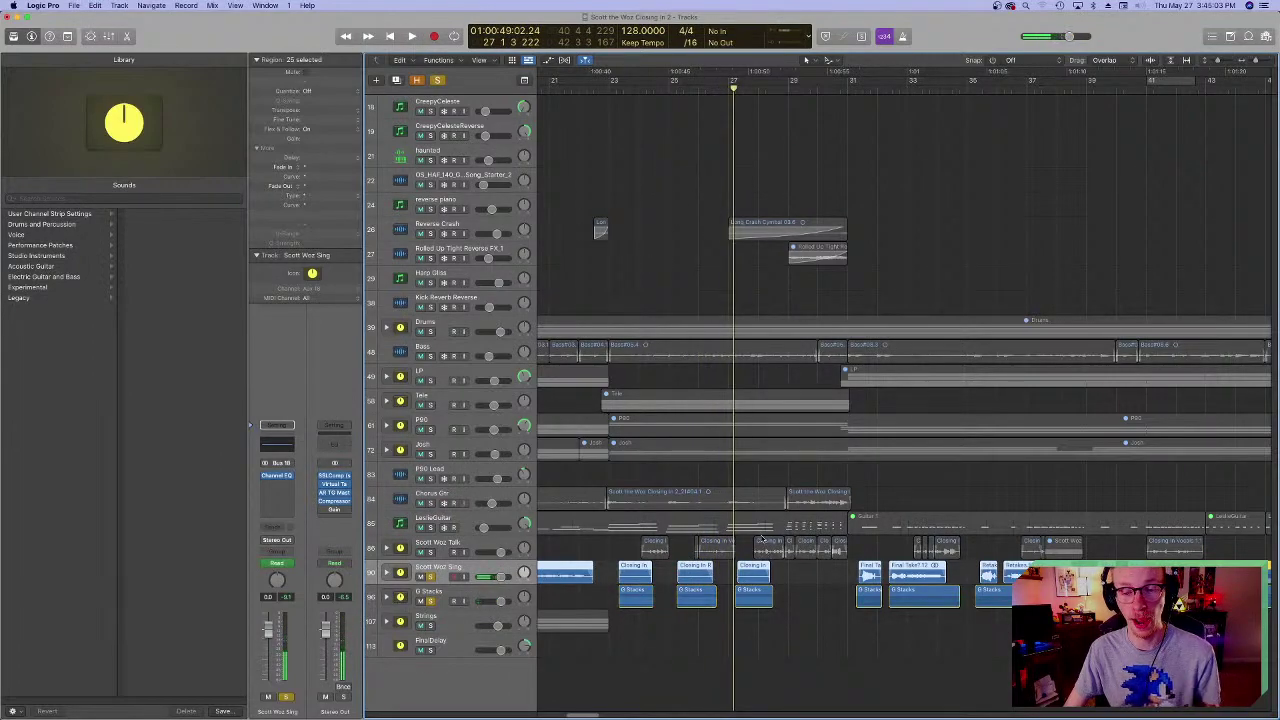
{"action": "left_click", "coordinate": [608, 90]}
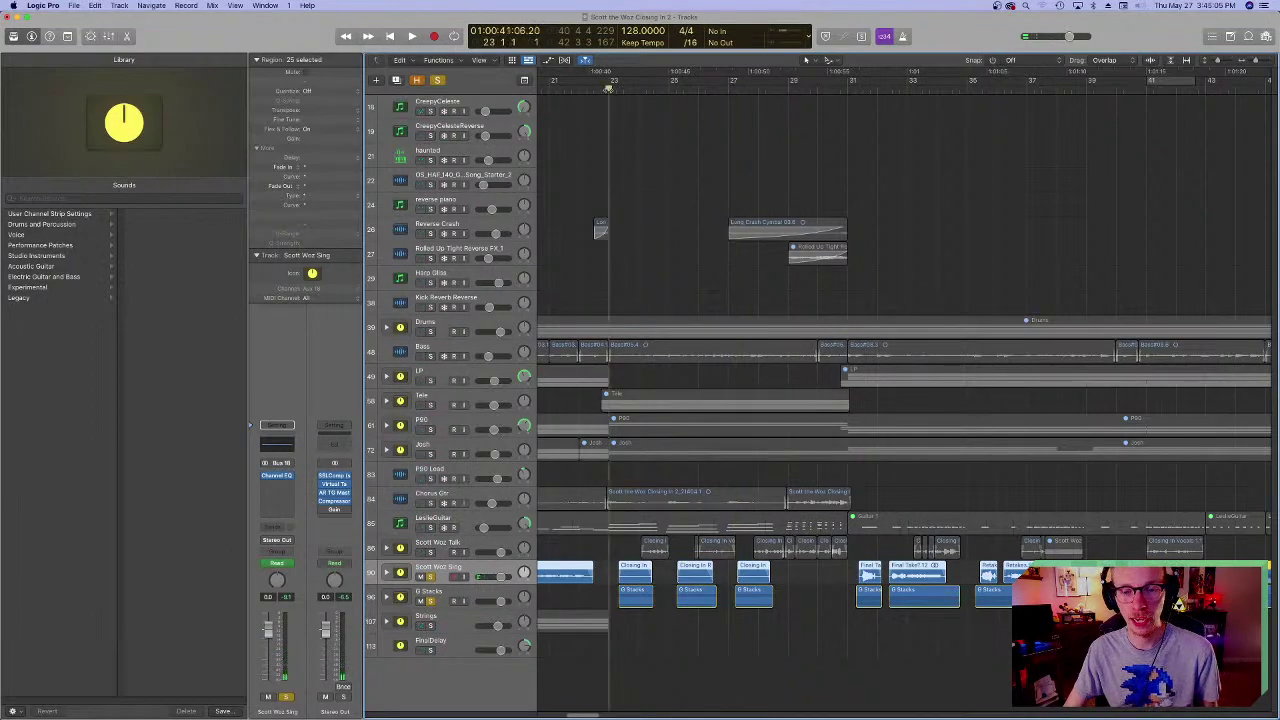
- Move the playhead to bar 31 and audition the soloed Scott Woz Sing and G Stacks repeatedly, returning to bar 31
{"action": "scroll", "coordinate": [817, 603], "scroll_direction": "right", "scroll_amount": 3}
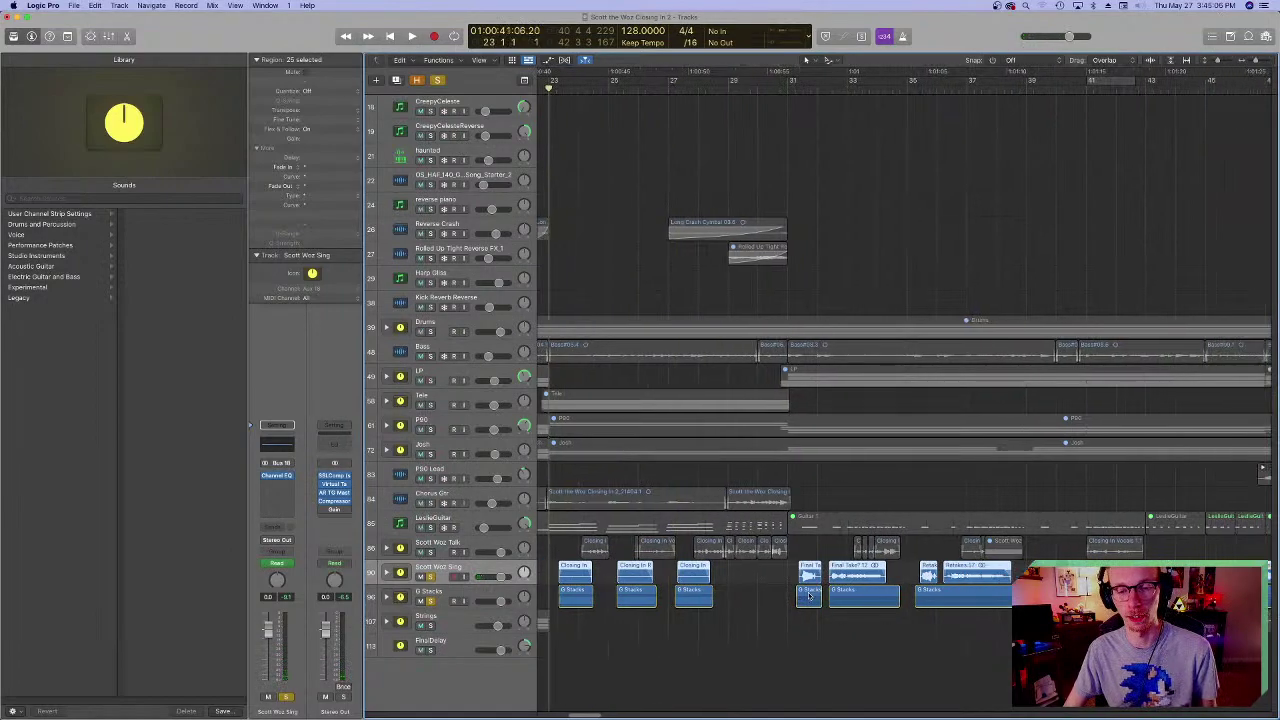
{"action": "left_click", "coordinate": [797, 90]}
{"action": "scroll", "coordinate": [828, 489], "scroll_direction": "right", "scroll_amount": 6}
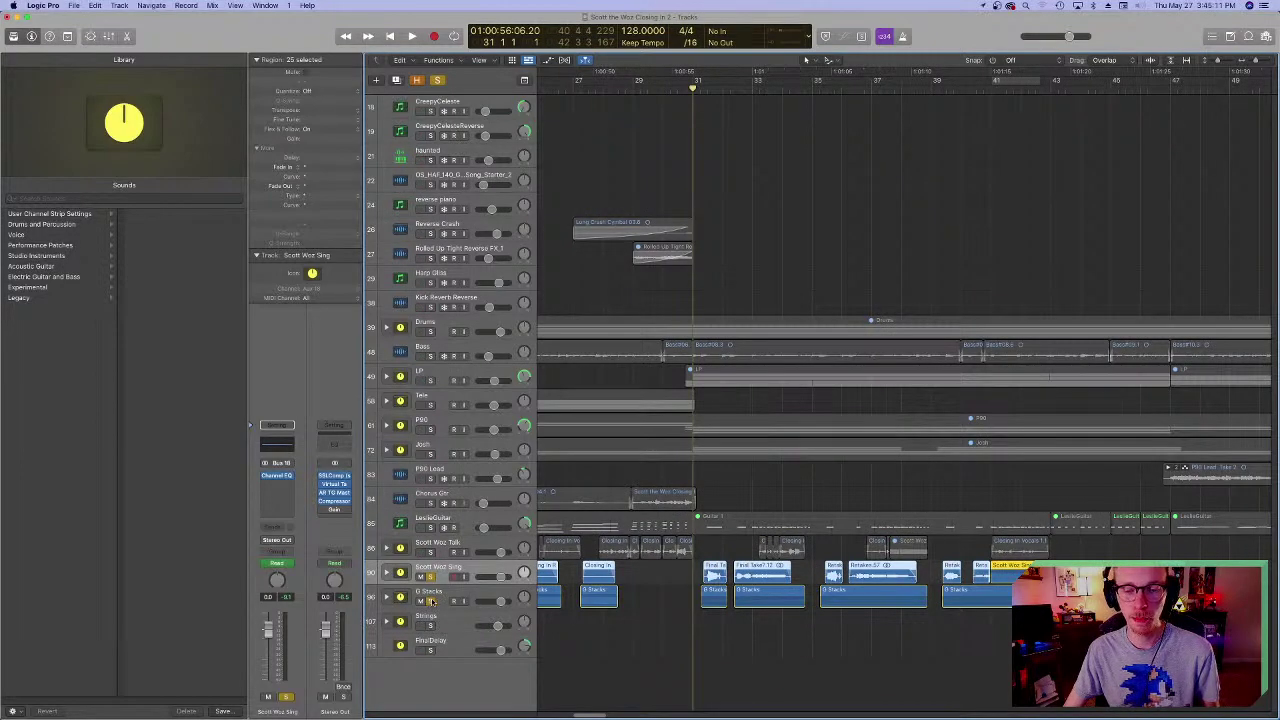
{"action": "key", "text": "space"}
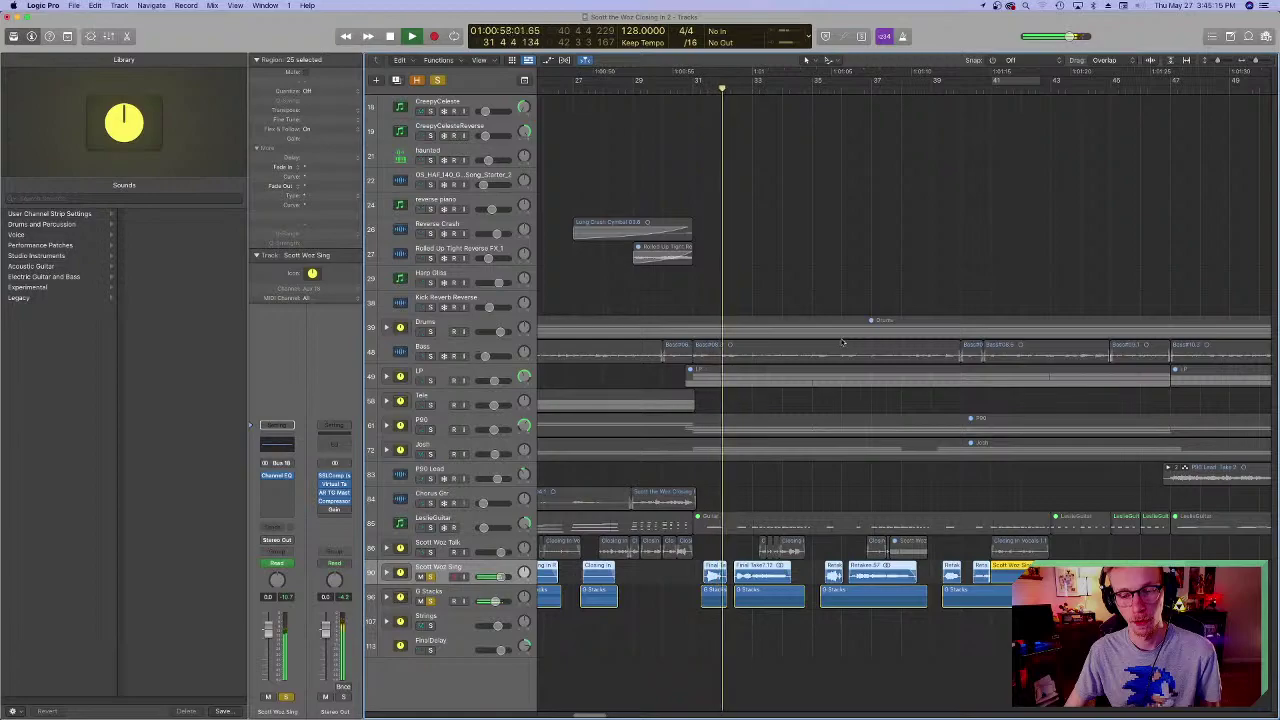
{"action": "key", "text": "space"}
{"action": "key", "text": "space"}
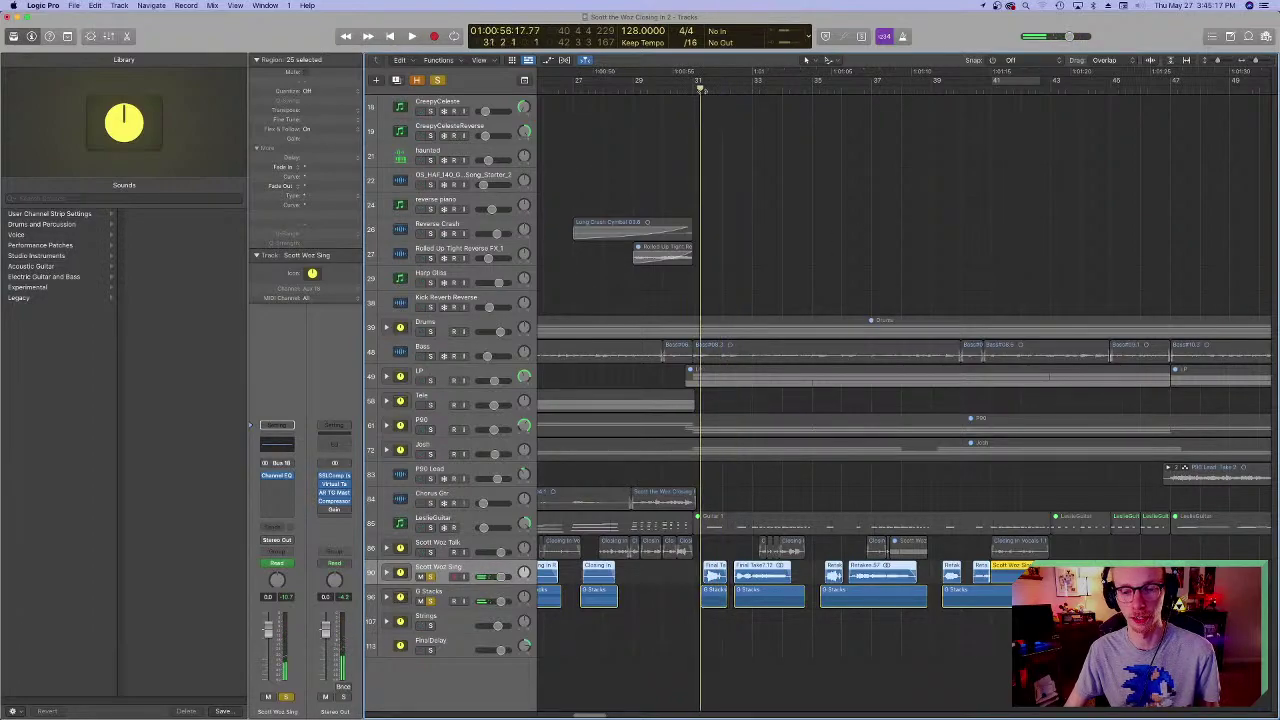
{"action": "key", "text": "space"}
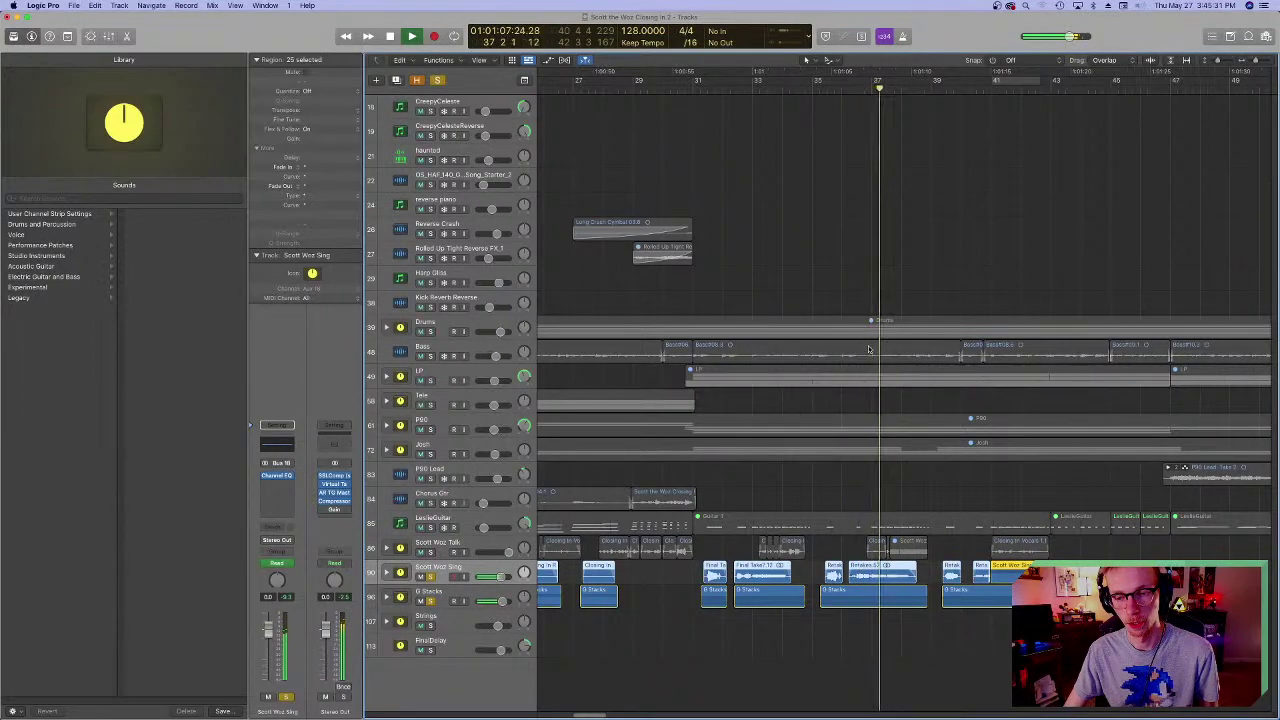
{"action": "key", "text": "space"}
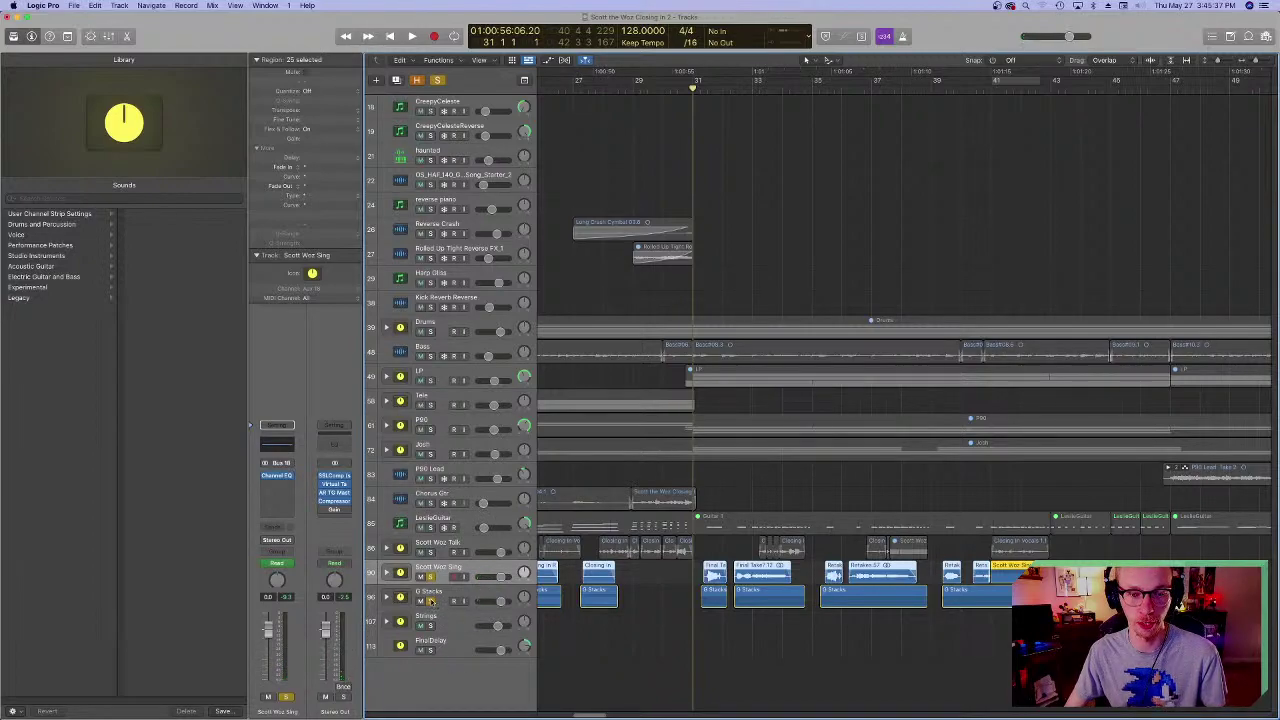
- Unsolo G Stacks, audition Scott Woz Sing alone from bar 31, and return the playhead to bar 31
{"action": "left_click", "coordinate": [452, 578]}
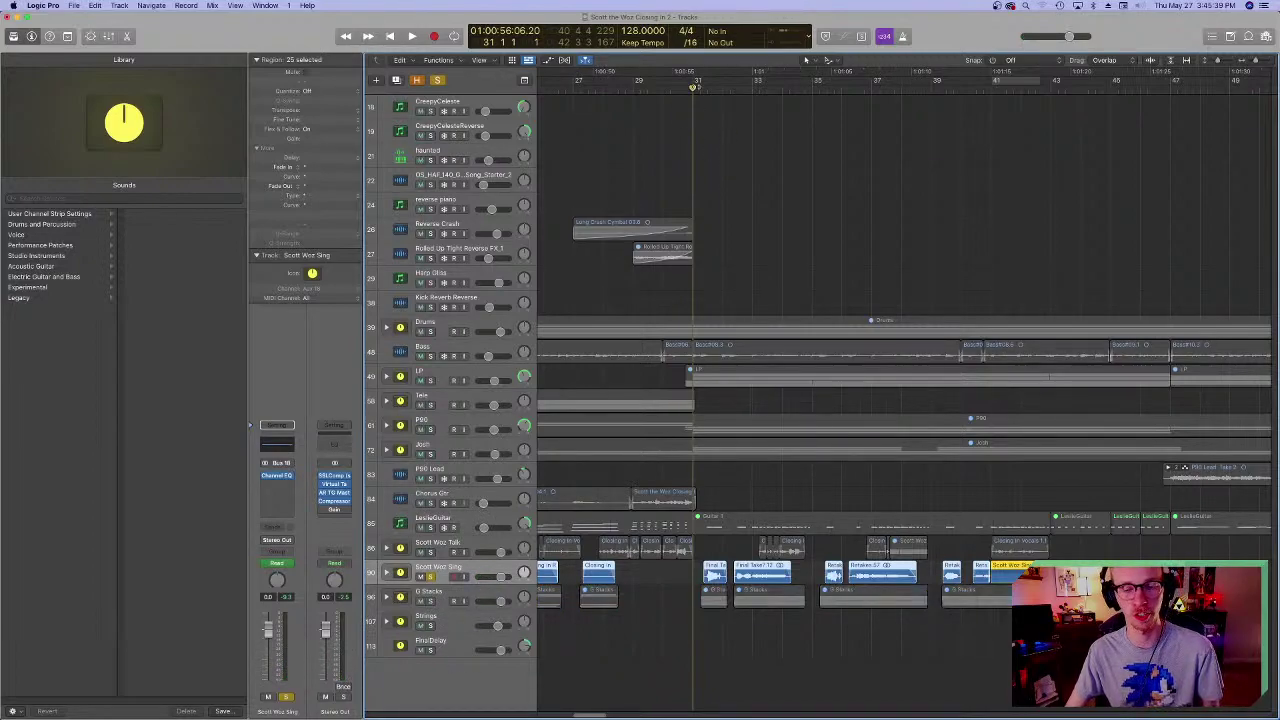
{"action": "key", "text": "space"}
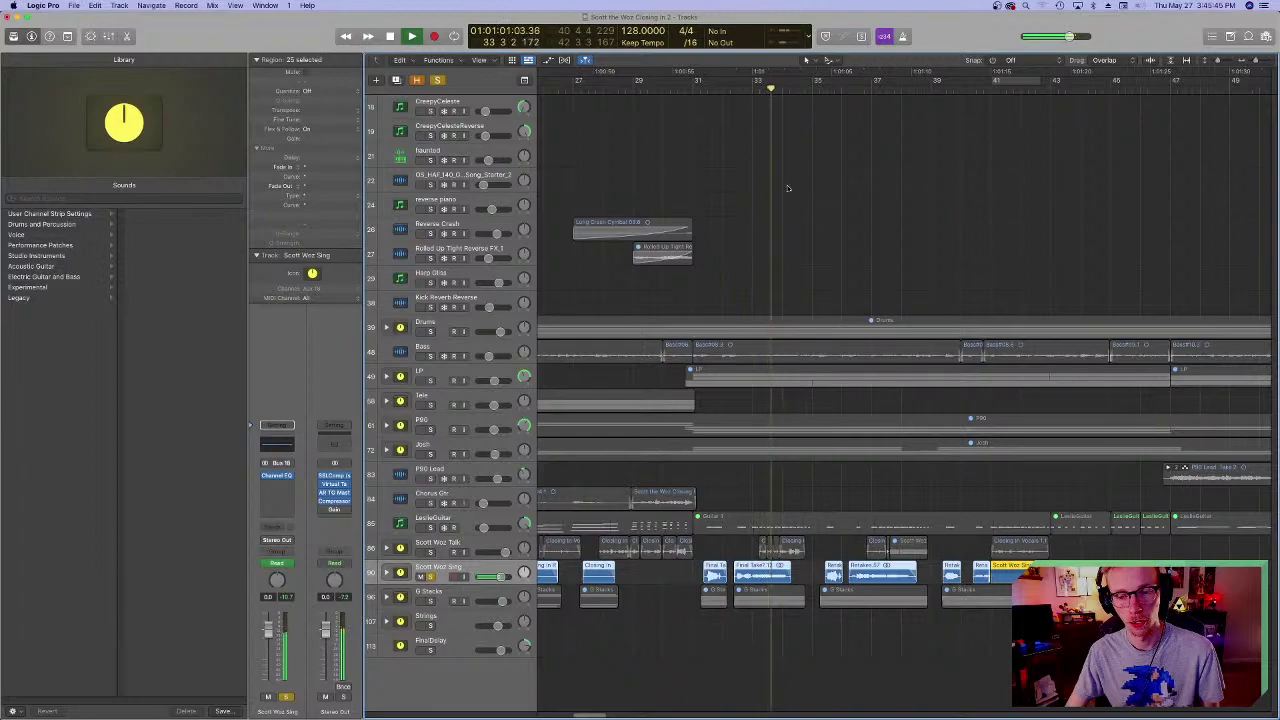
{"action": "key", "text": "space"}
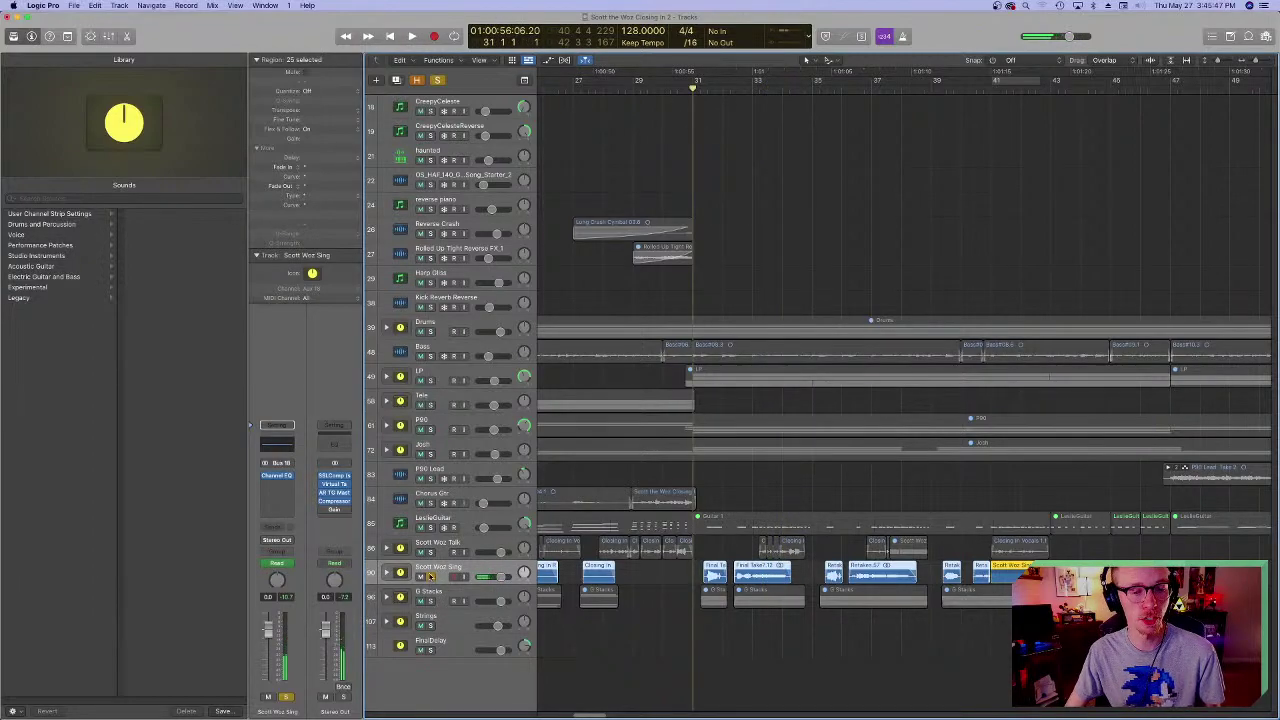
- Unsolo Scott Woz Sing, mute G Stacks, and play the full mix from just before bar 31 without the stacks
{"action": "left_click", "coordinate": [429, 577]}
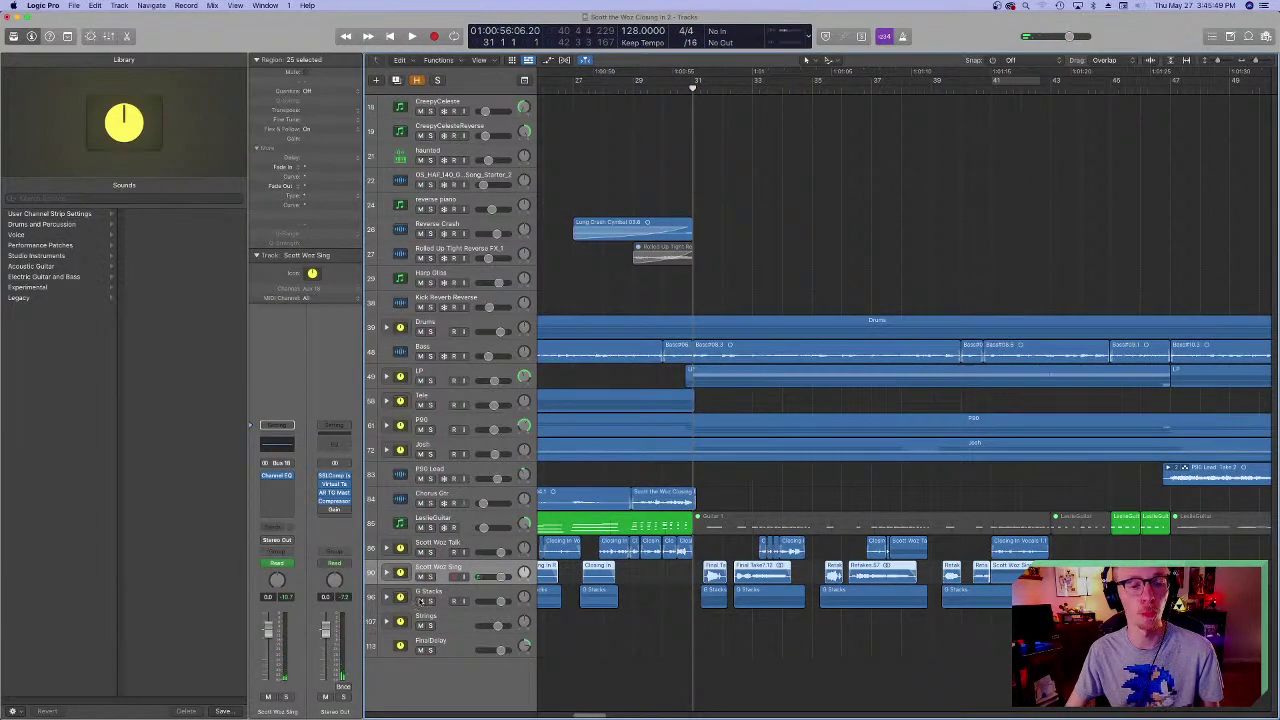
{"action": "left_click", "coordinate": [421, 600]}
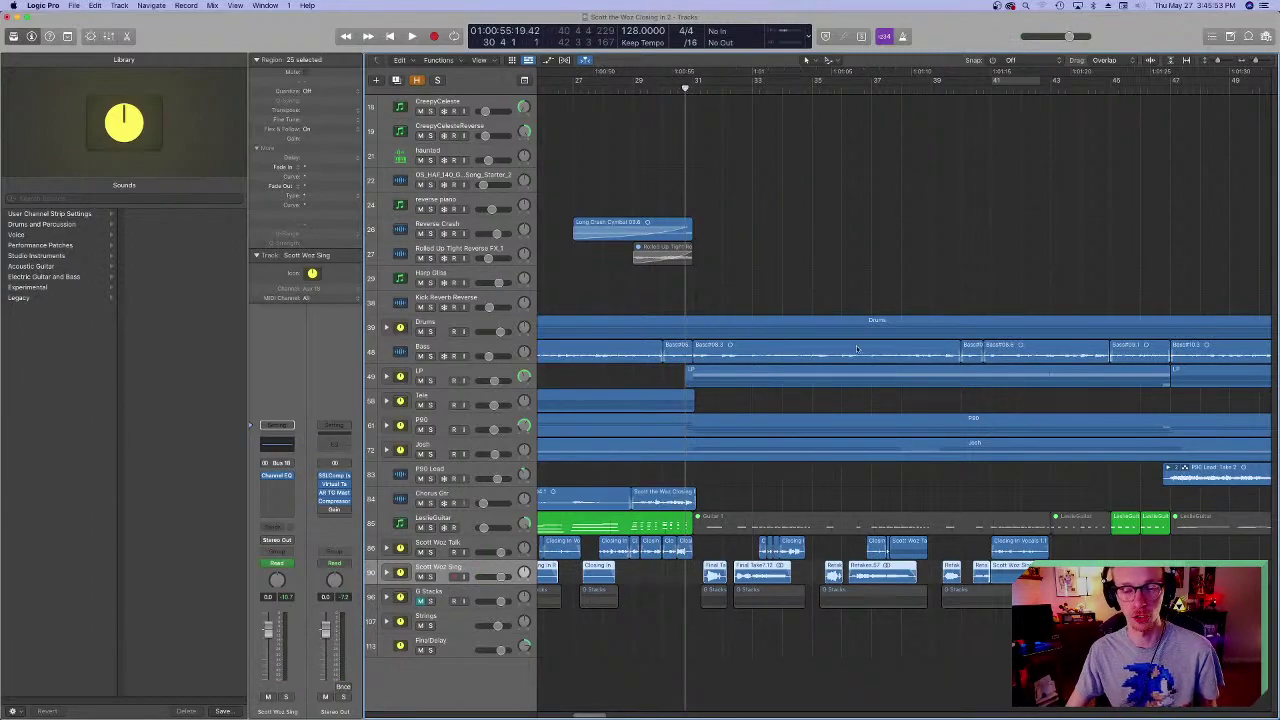
{"action": "key", "text": "space"}
{"action": "left_click", "coordinate": [800, 289]}
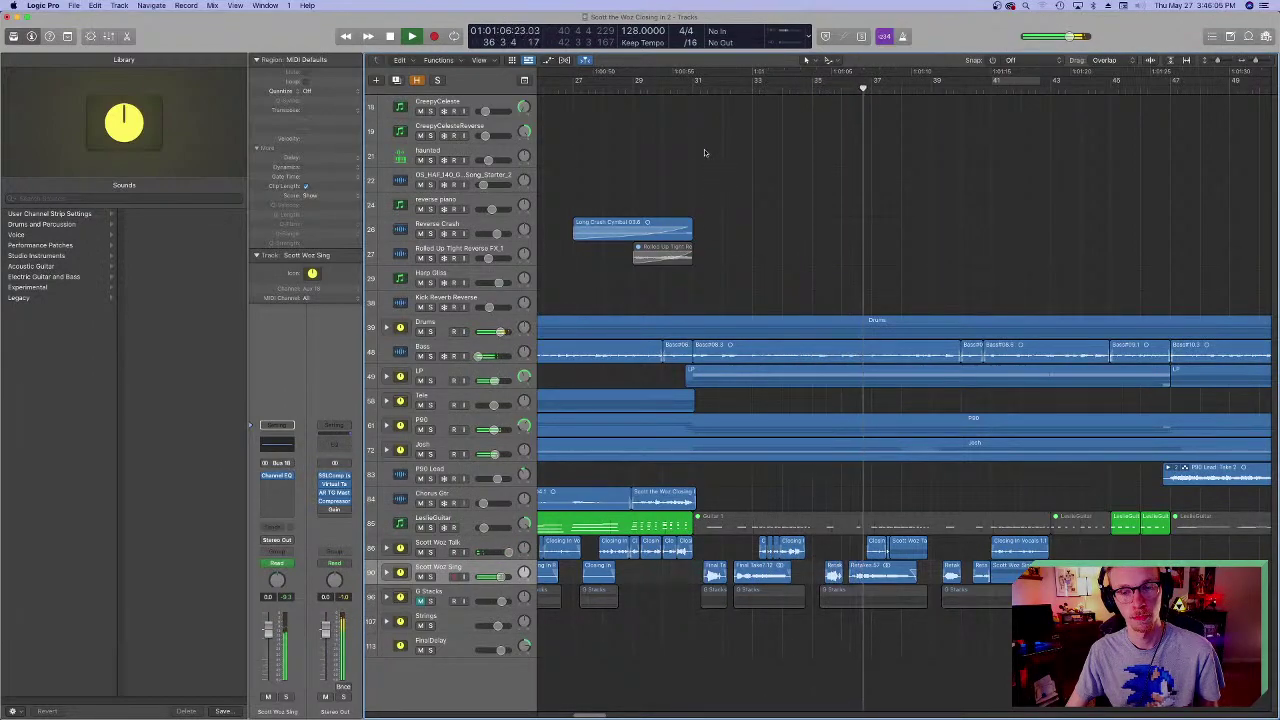
{"action": "key", "text": "space"}
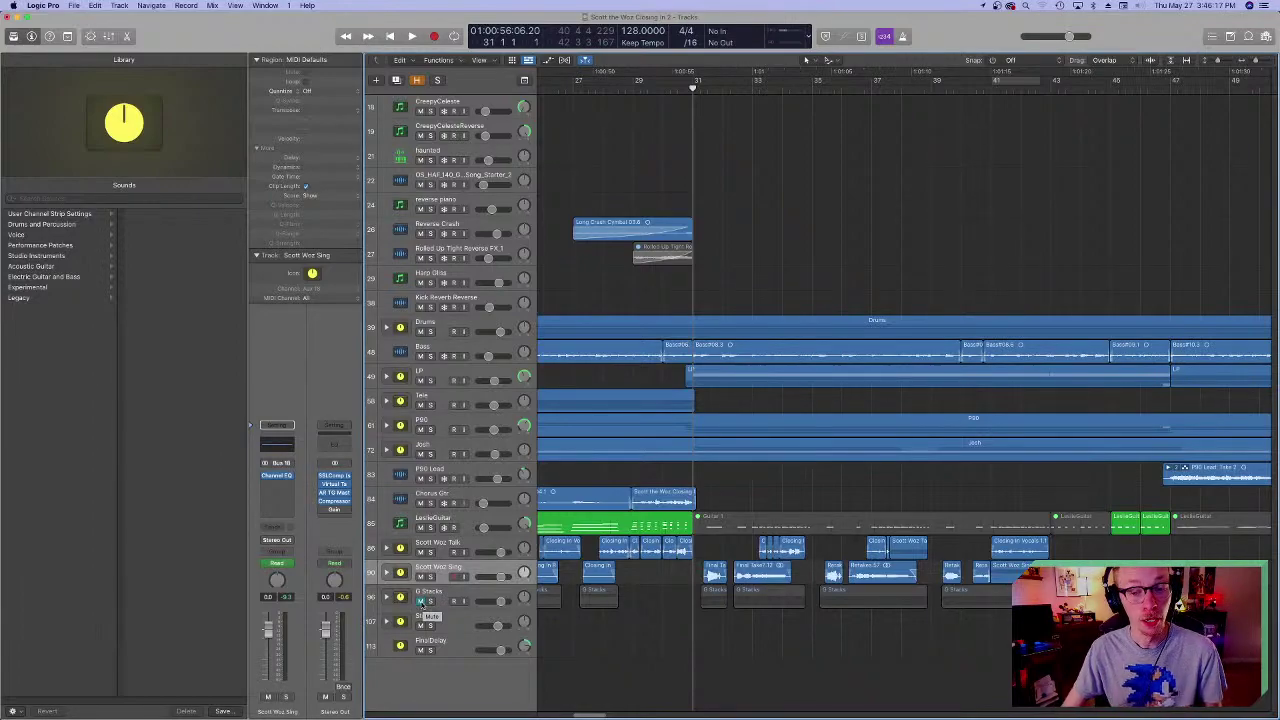
- Unmute G Stacks, play the full mix with them into bar 38, and return the playhead to bar 31
{"action": "left_click", "coordinate": [421, 601]}
{"action": "key", "text": "space"}
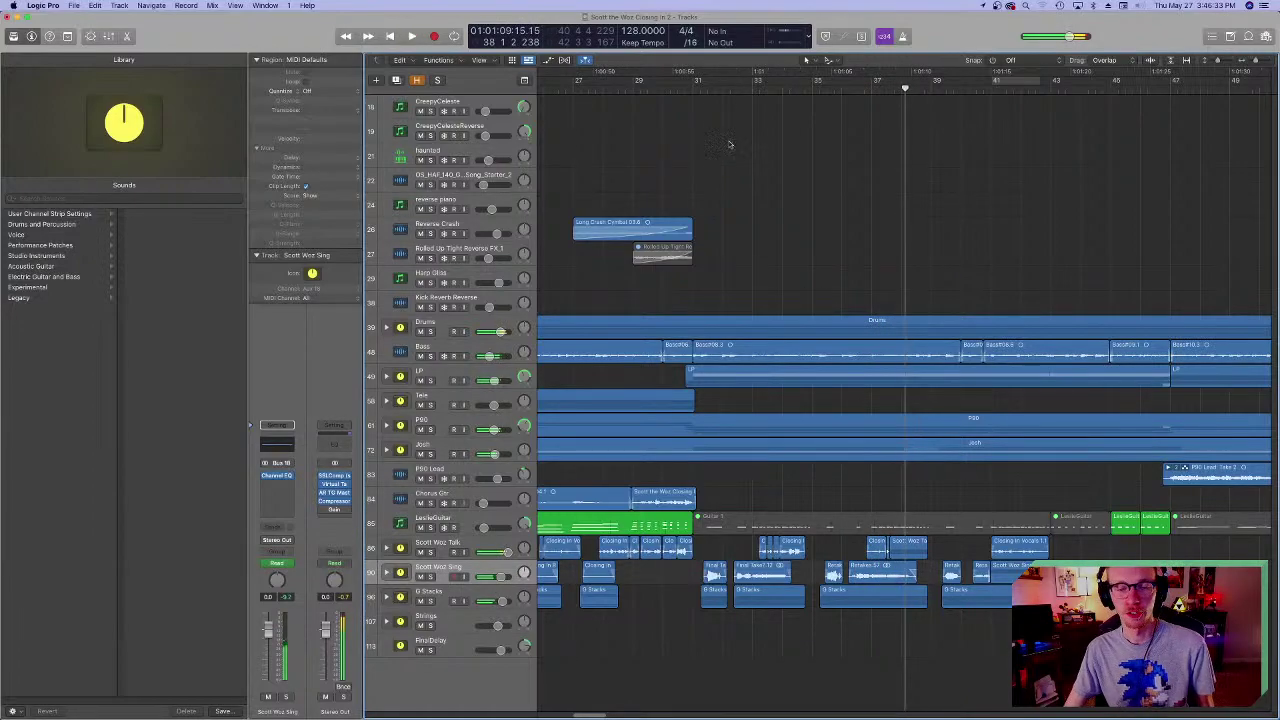
{"action": "left_click", "coordinate": [694, 87]}
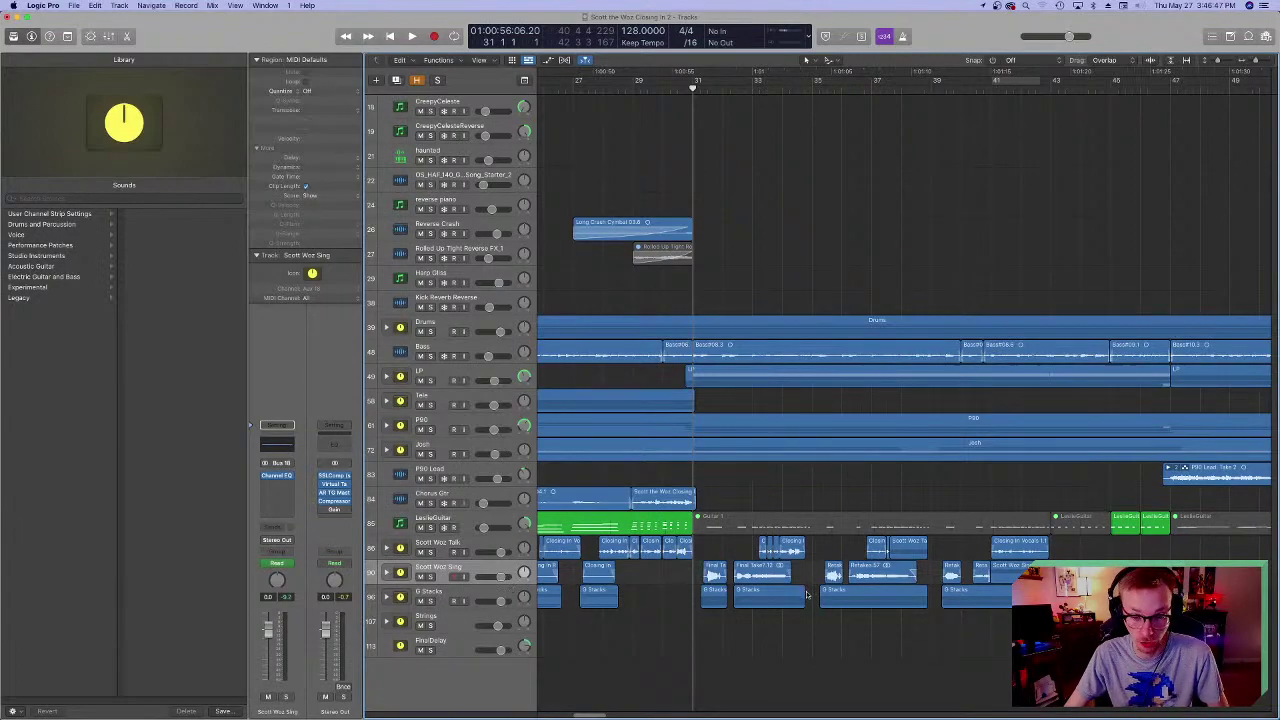
{"action": "scroll", "coordinate": [779, 624], "scroll_direction": "right", "scroll_amount": 5}
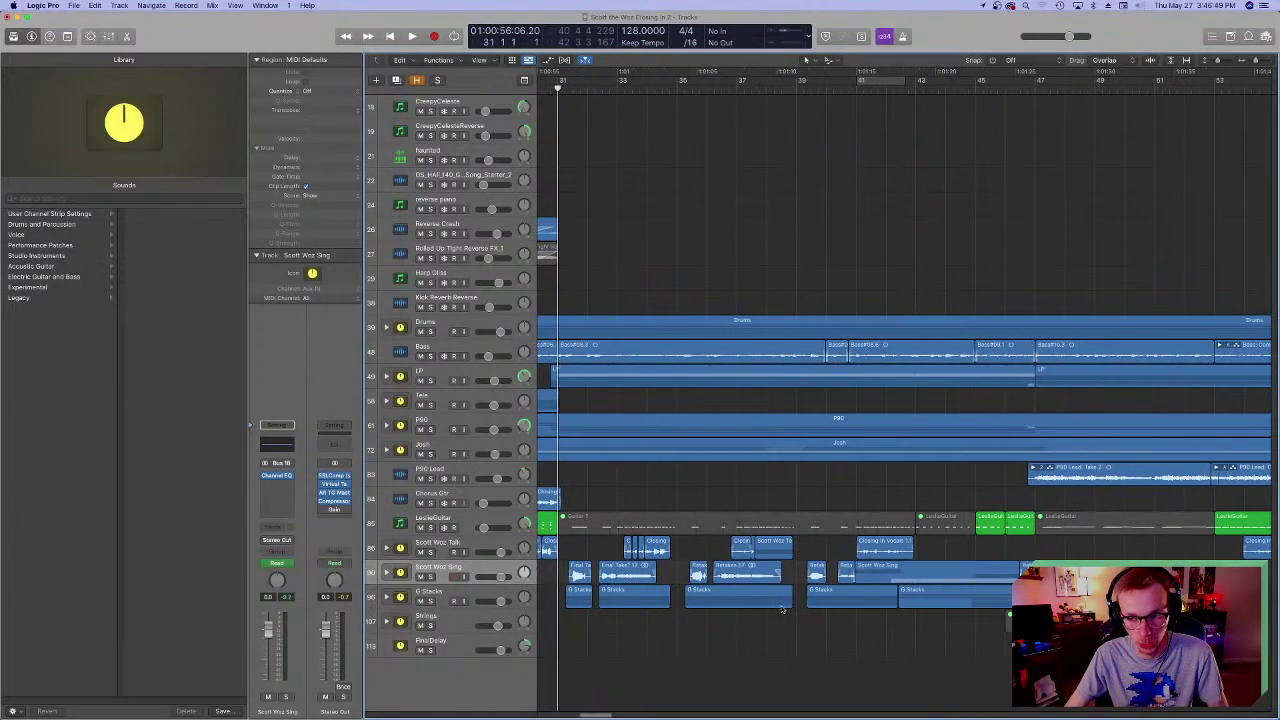
{"action": "scroll", "coordinate": [773, 607], "scroll_direction": "left", "scroll_amount": 2}
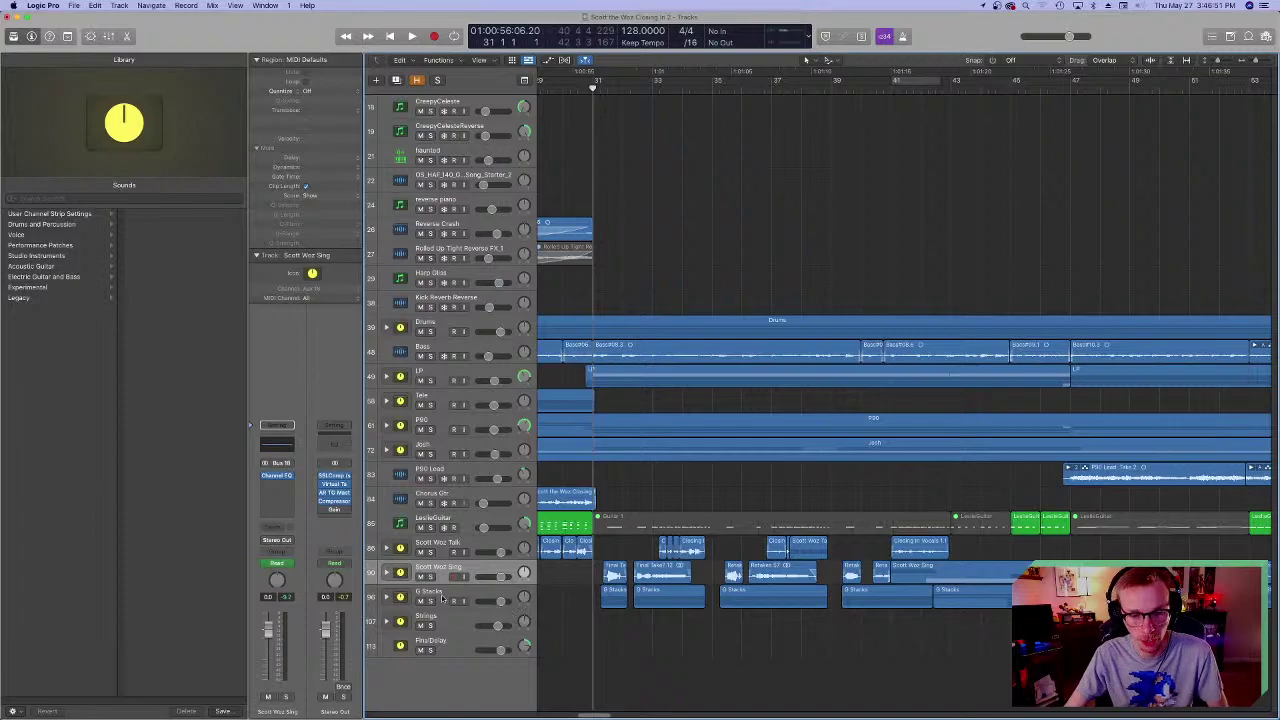
- Solo Scott Woz Talk and Scott Woz Sing along with G Stacks, and play them from bar 31 into bar 48
{"action": "left_click", "coordinate": [431, 552]}
{"action": "left_click", "coordinate": [431, 577]}
{"action": "key", "text": "space"}
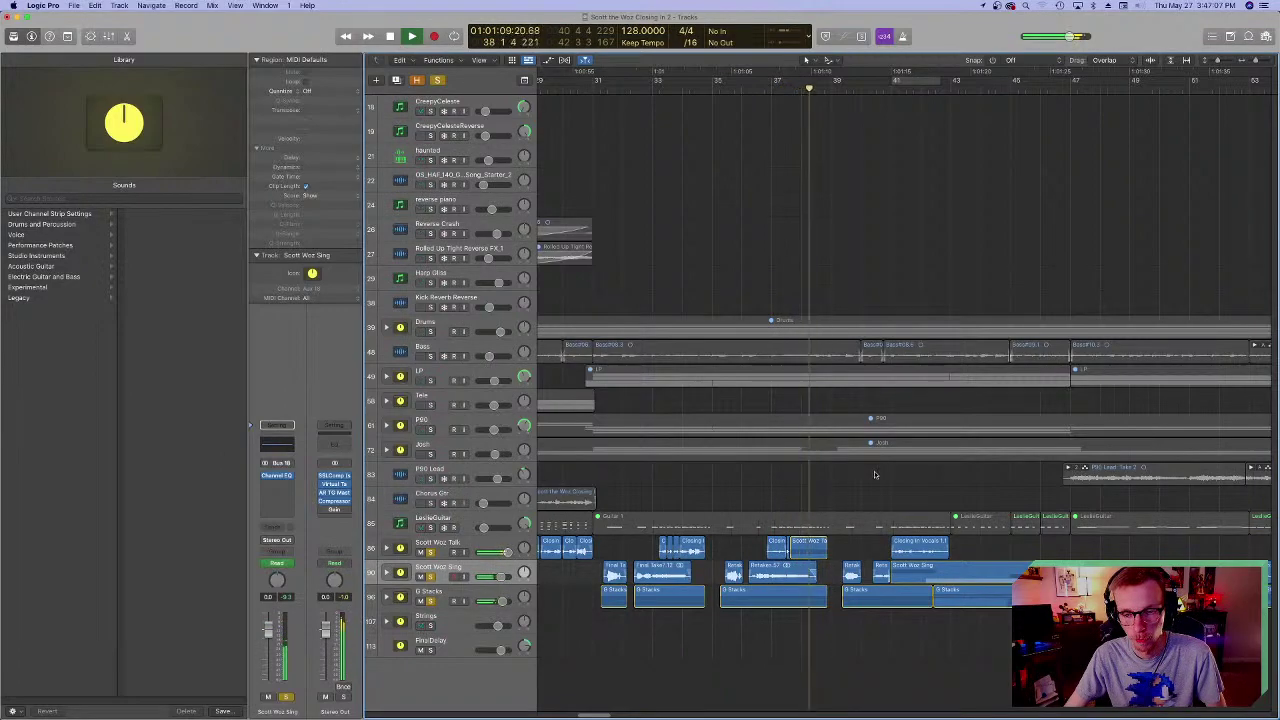
{"action": "scroll", "coordinate": [866, 494], "scroll_direction": "right", "scroll_amount": 5}
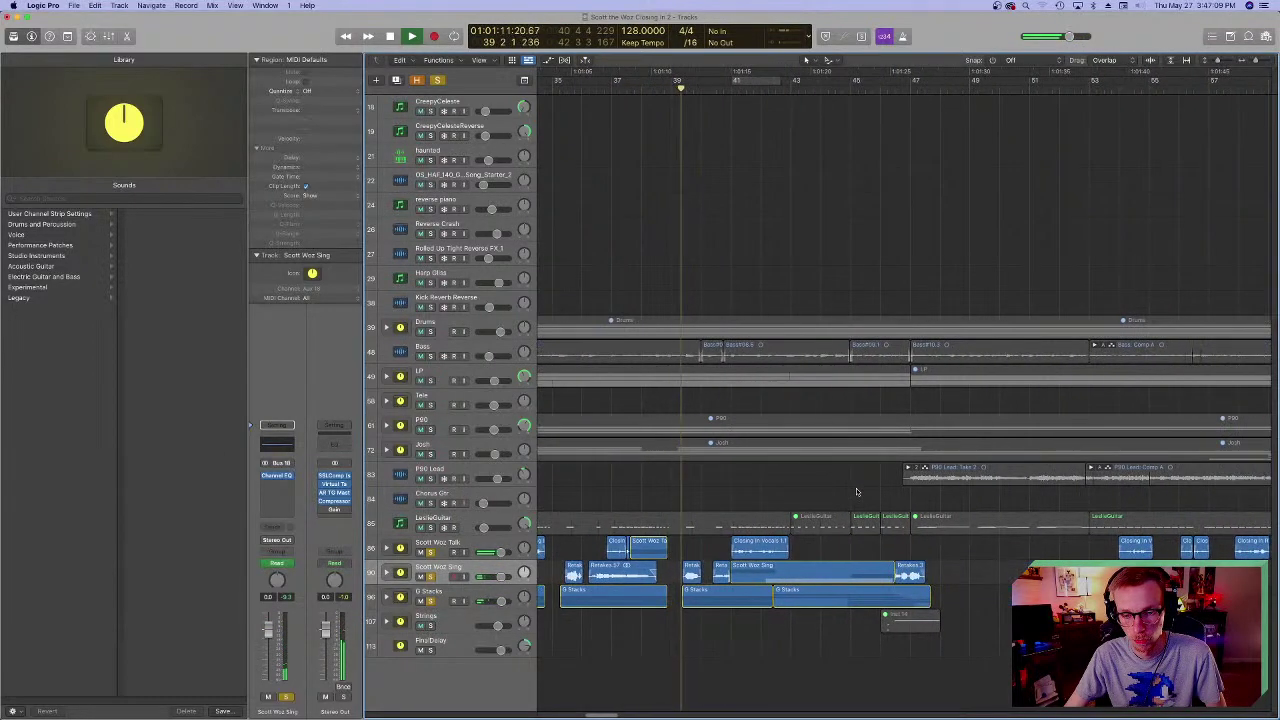
{"action": "scroll", "coordinate": [855, 491], "scroll_direction": "right", "scroll_amount": 1}
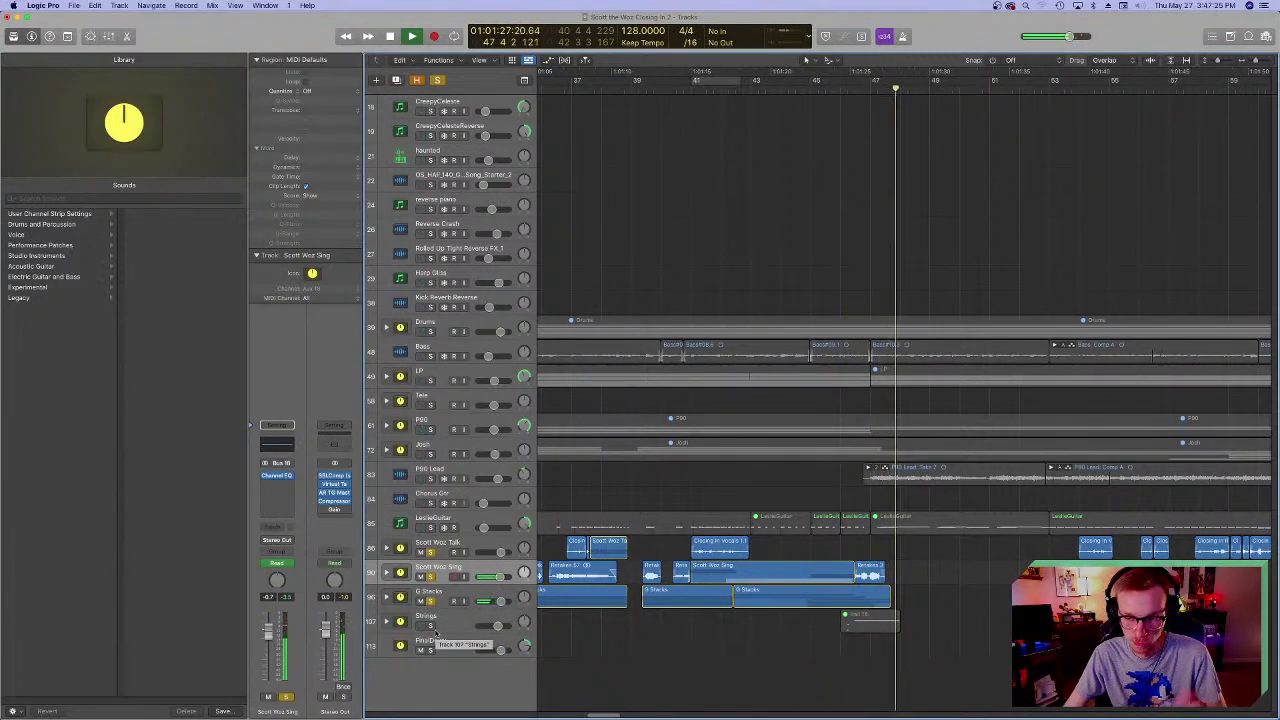
{"action": "key", "text": "space"}
- Audition the soloed vocal stacks through the following section up to bar 61, and return the playhead to bar 59
{"action": "scroll", "coordinate": [770, 488], "scroll_direction": "left", "scroll_amount": 2}
{"action": "scroll", "coordinate": [770, 488], "scroll_direction": "right", "scroll_amount": 5}
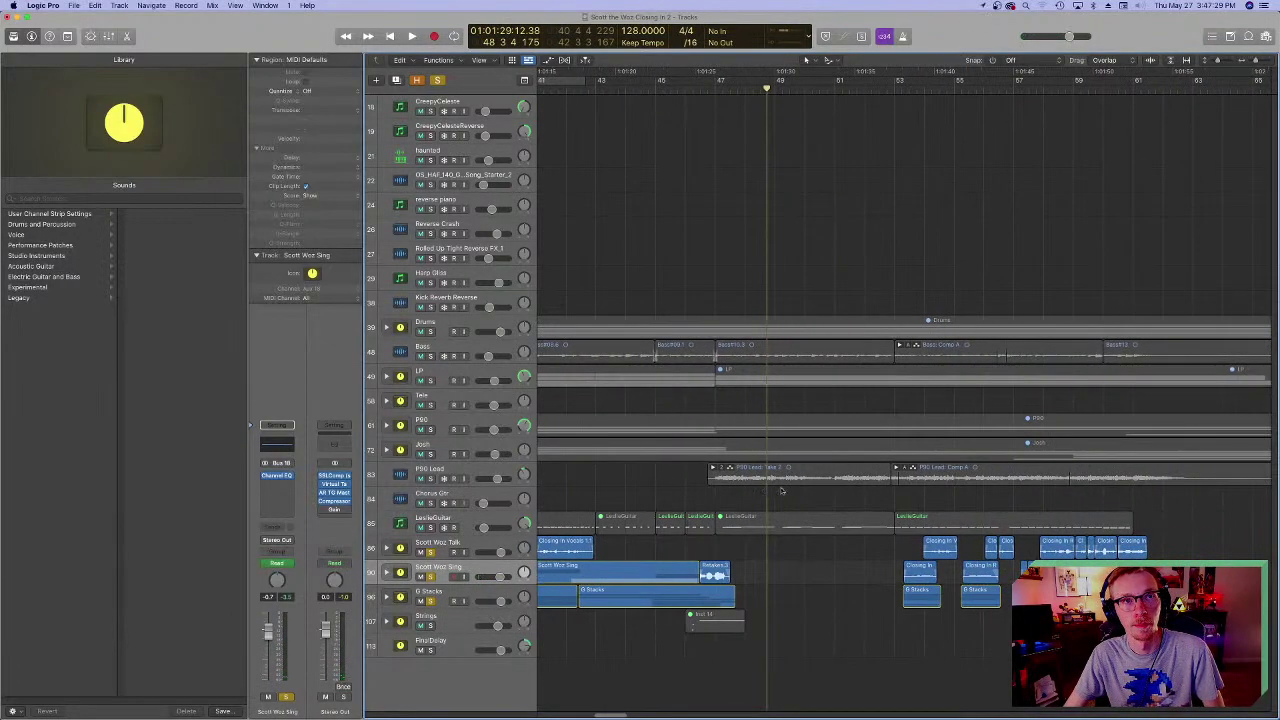
{"action": "key", "text": "space"}
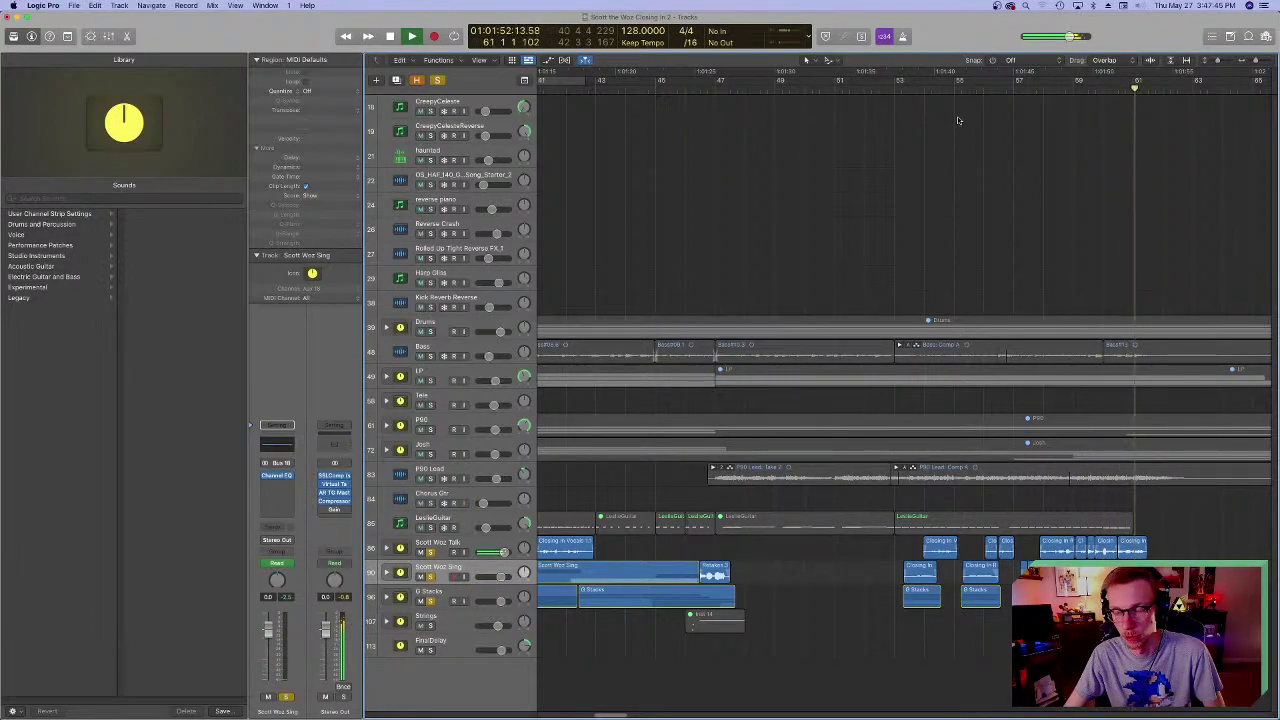
{"action": "key", "text": "space"}
{"action": "left_click", "coordinate": [884, 82]}
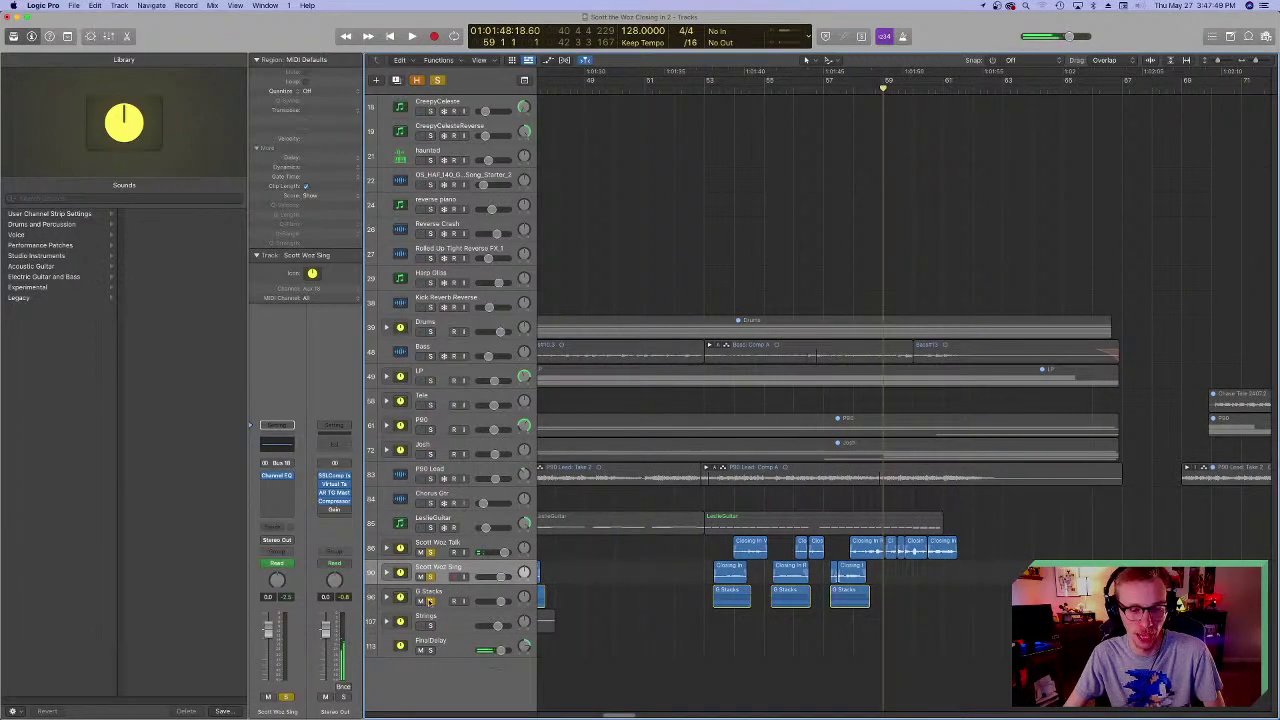
- Leave only Scott Woz Talk soloed, expand its stack, and select Scott Woz 2 with the playhead at bar 60
{"action": "left_click", "coordinate": [386, 548]}
{"action": "scroll", "coordinate": [545, 552], "scroll_direction": "down", "scroll_amount": 1}
{"action": "scroll", "coordinate": [545, 552], "scroll_direction": "down", "scroll_amount": 1}
{"action": "left_click", "coordinate": [568, 567]}
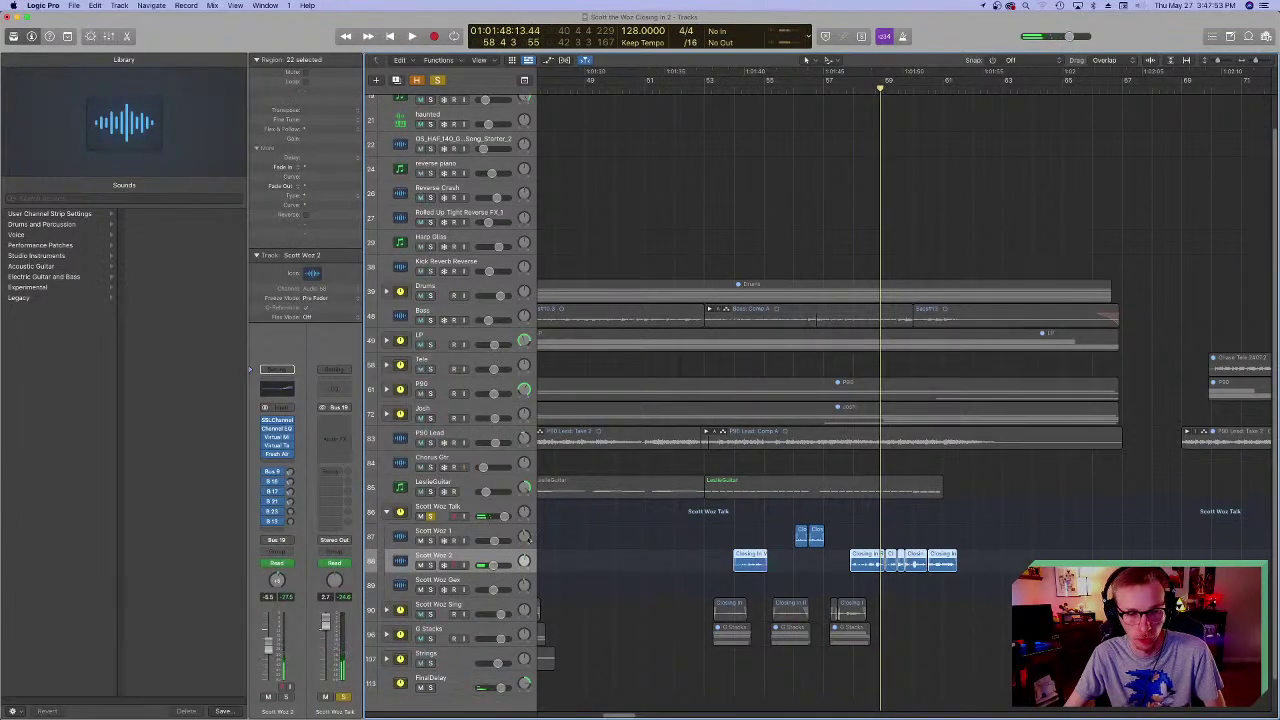
{"action": "left_click", "coordinate": [919, 84]}
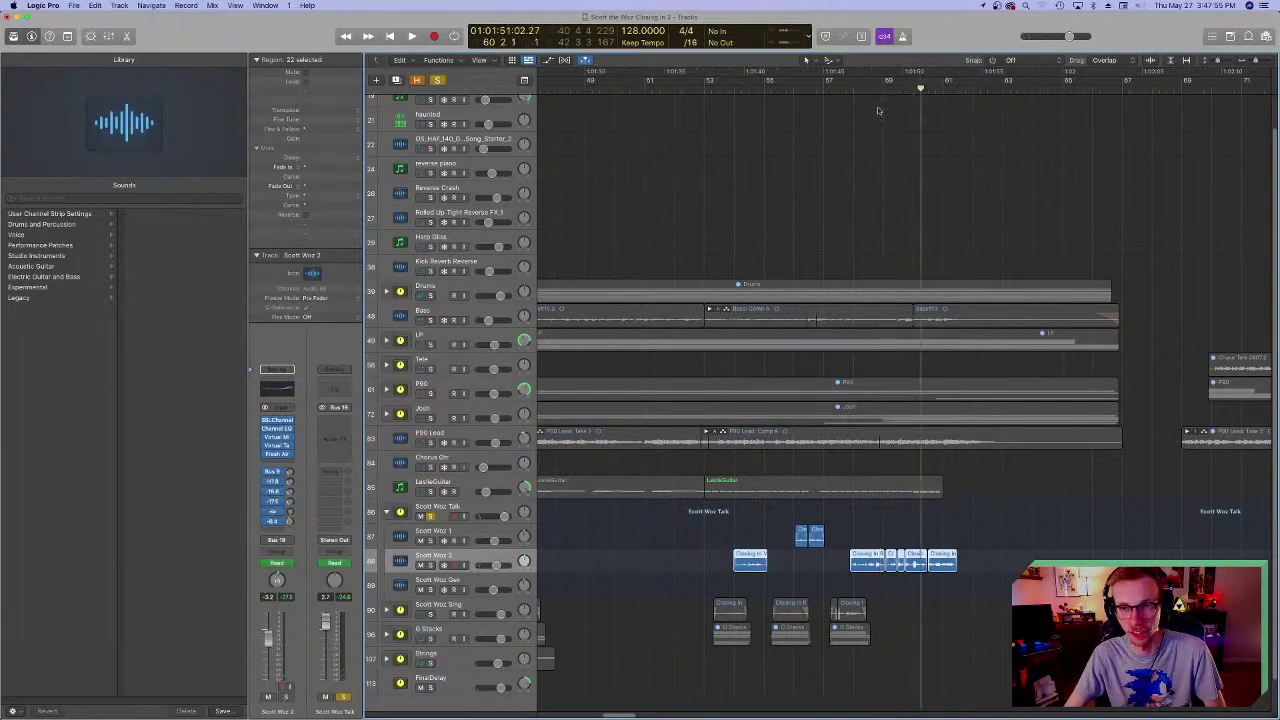
- Inspect the Bus 13 BassChorus send among the bus sends on the Scott Woz 2 channel strip
{"action": "left_click", "coordinate": [278, 521]}
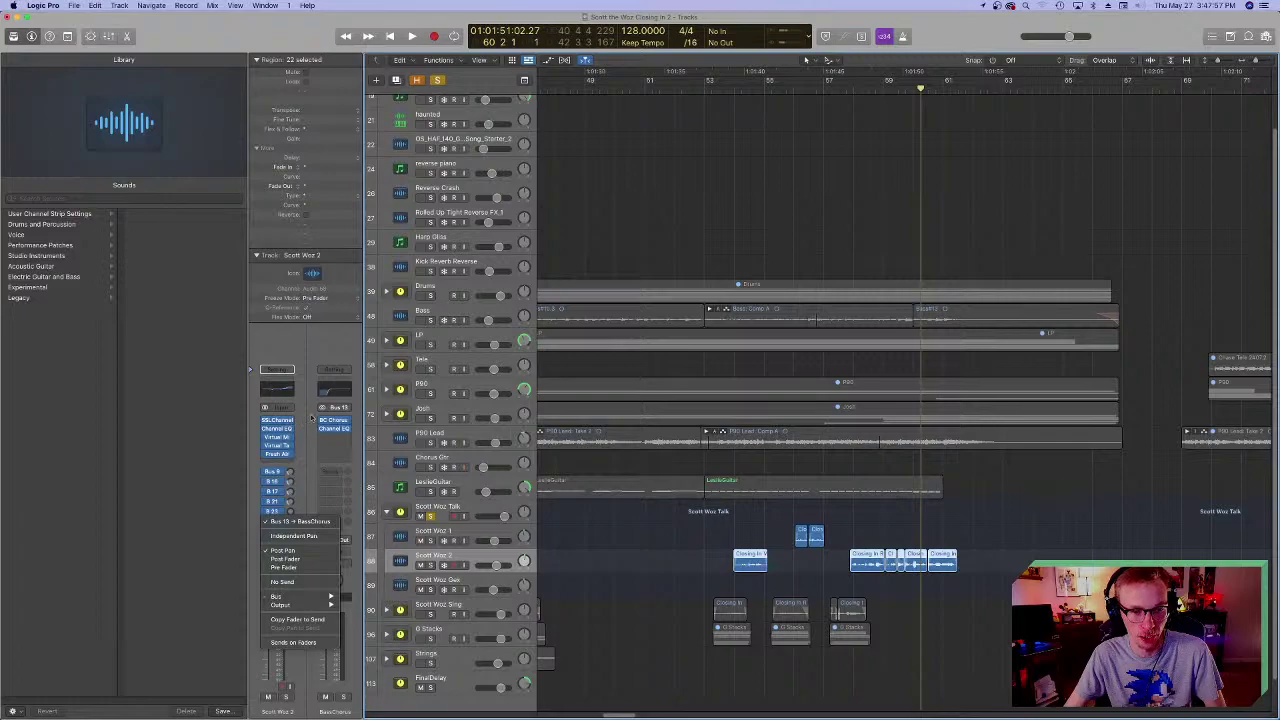
{"action": "left_click", "coordinate": [318, 420]}
{"action": "left_click", "coordinate": [280, 522]}
{"action": "left_click", "coordinate": [279, 522]}
{"action": "left_click", "coordinate": [278, 523]}
{"action": "left_click", "coordinate": [297, 498]}
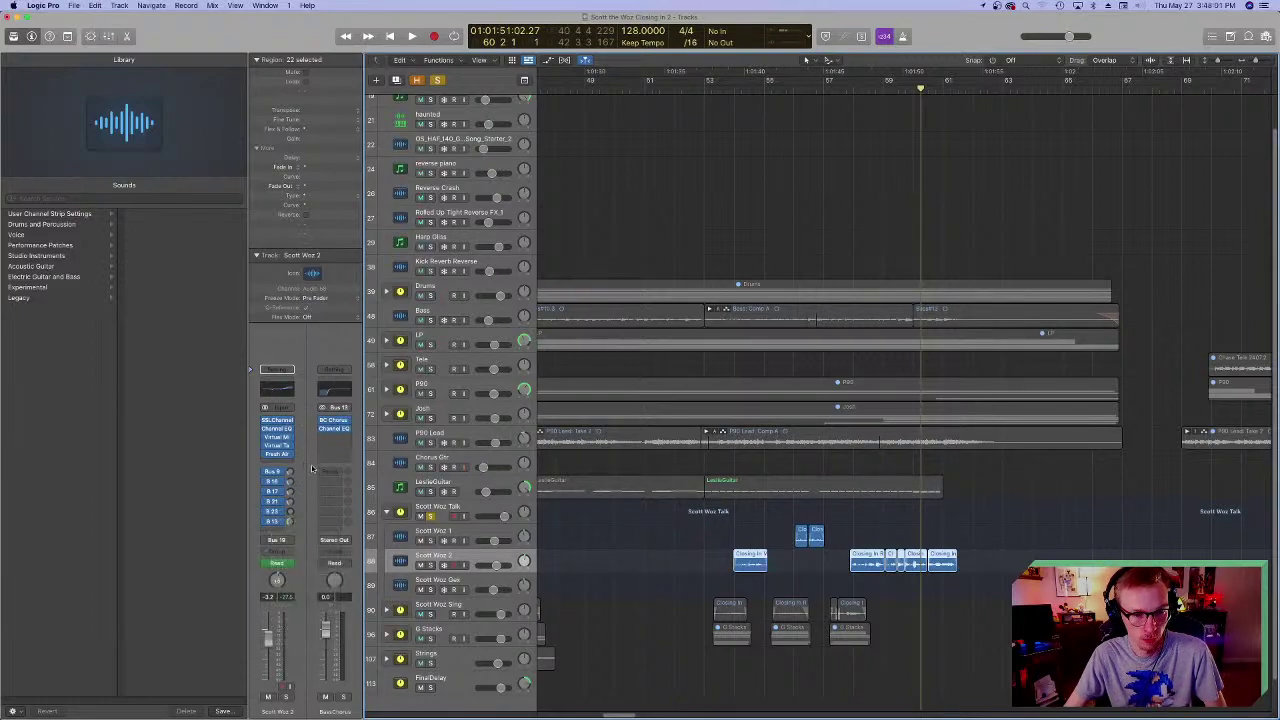
{"action": "left_click", "coordinate": [278, 514]}
{"action": "left_click", "coordinate": [279, 520]}
{"action": "left_click", "coordinate": [278, 523]}
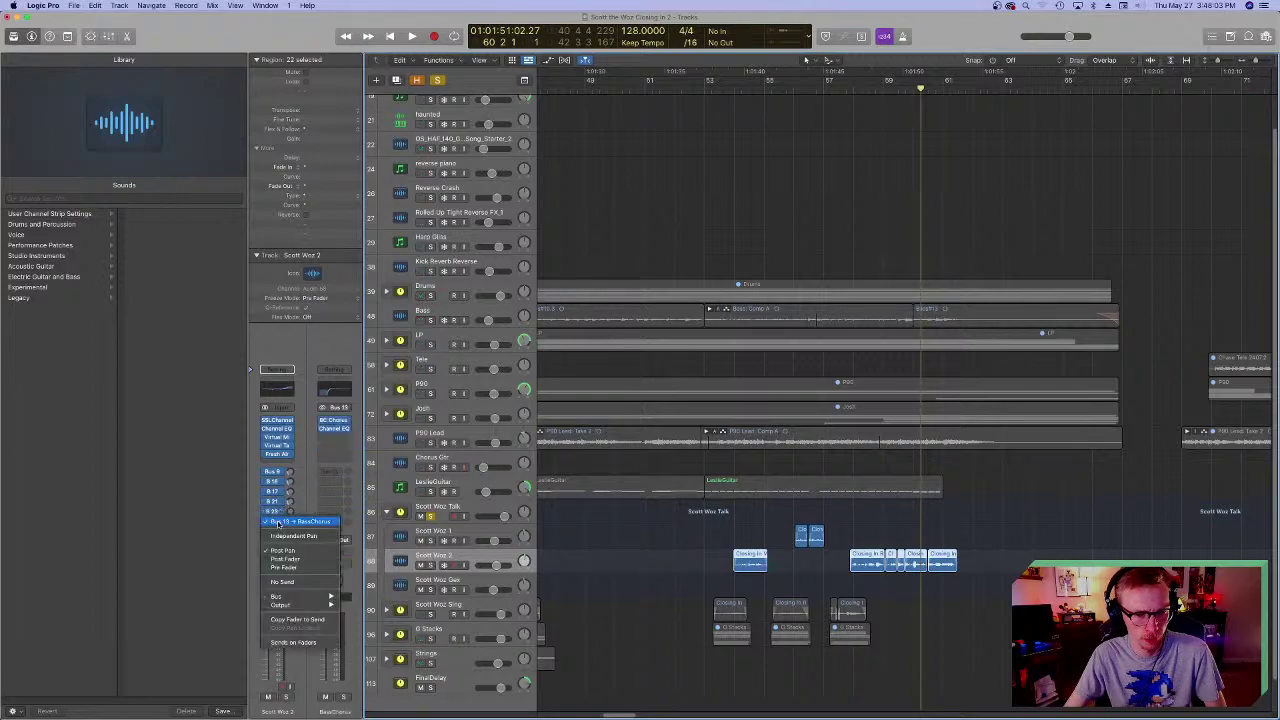
{"action": "left_click", "coordinate": [300, 485]}
- Play the end of the Scott Woz 2 vocal into bar 62, then set the playhead just before bar 60 and reselect Scott Woz 2
{"action": "key", "text": "space"}
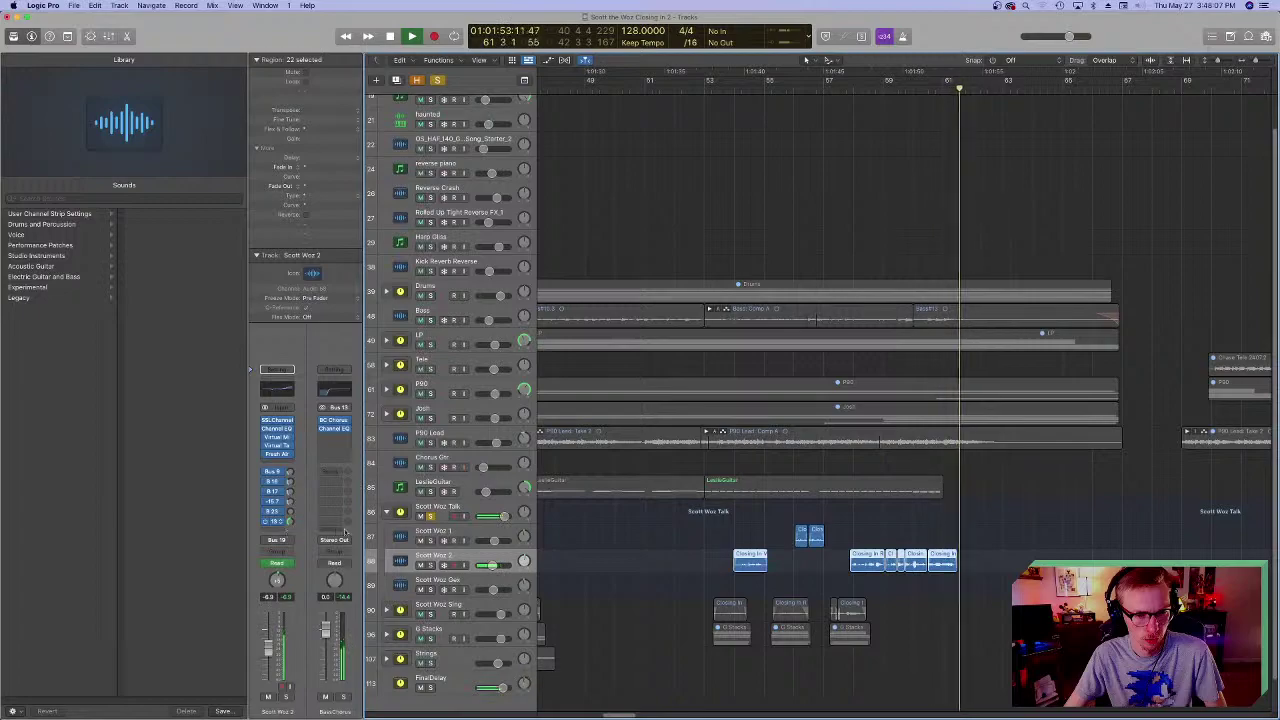
{"action": "key", "text": "space"}
{"action": "key", "text": "Up"}
{"action": "key", "text": "Up"}
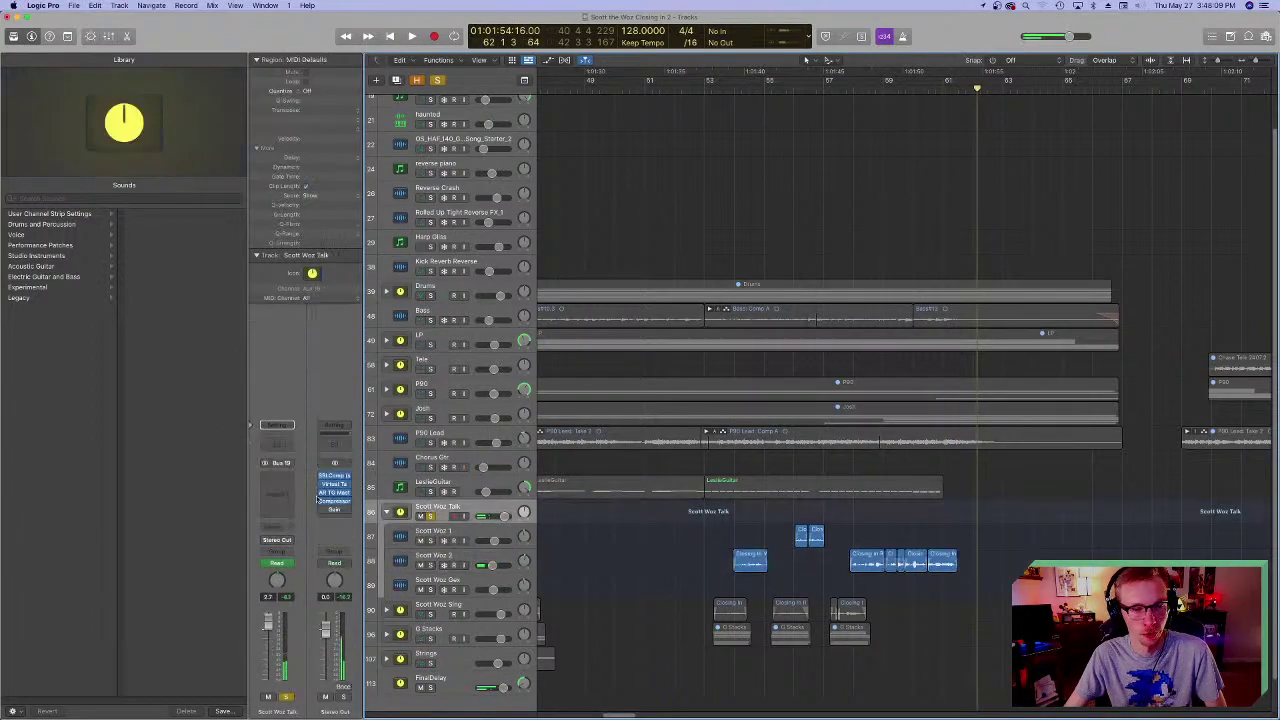
{"action": "left_click", "coordinate": [912, 75]}
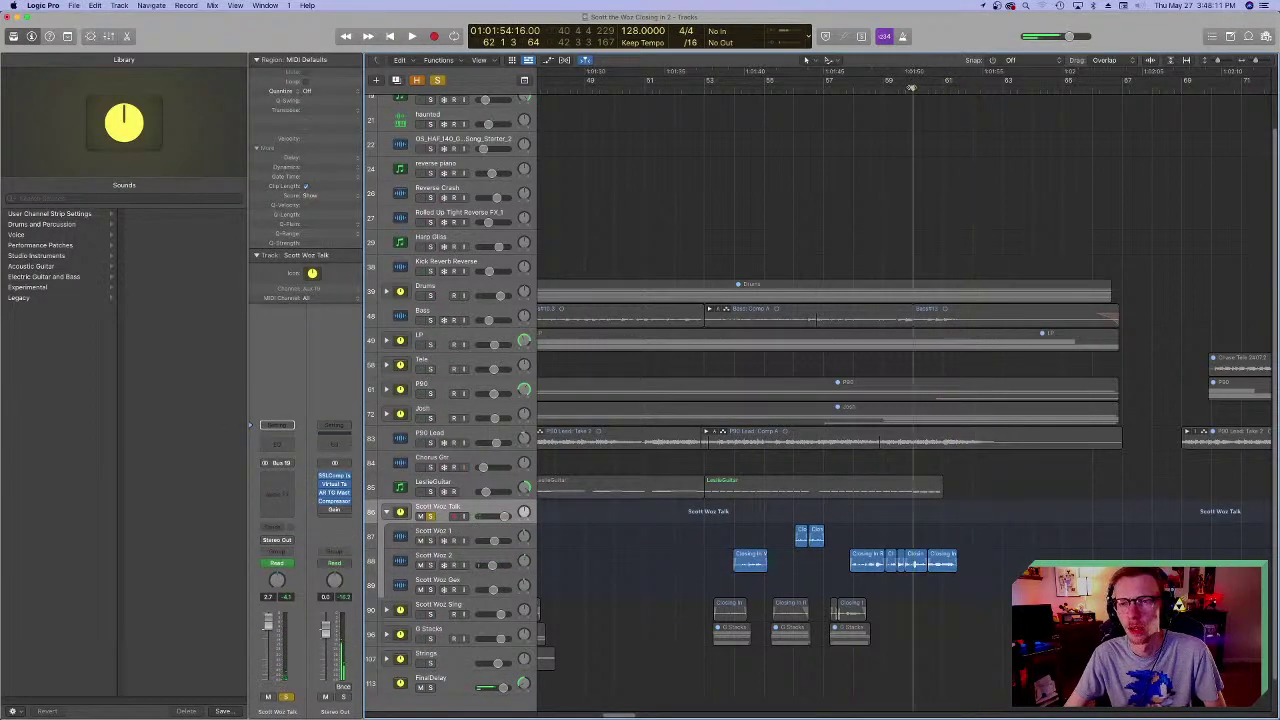
{"action": "left_click", "coordinate": [395, 562]}
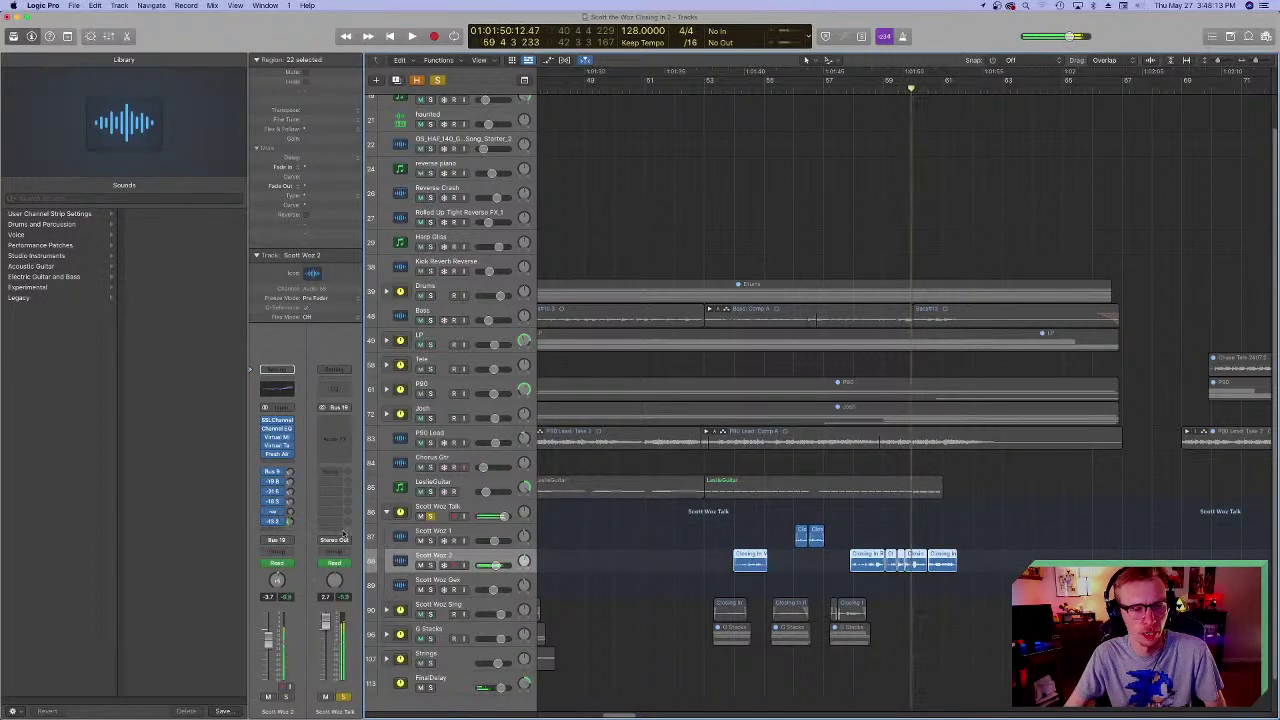
- Select the FinalDelay track and view its Pedalboard Tru-Tape Delay while playing from just before bar 60
{"action": "left_click", "coordinate": [405, 681]}
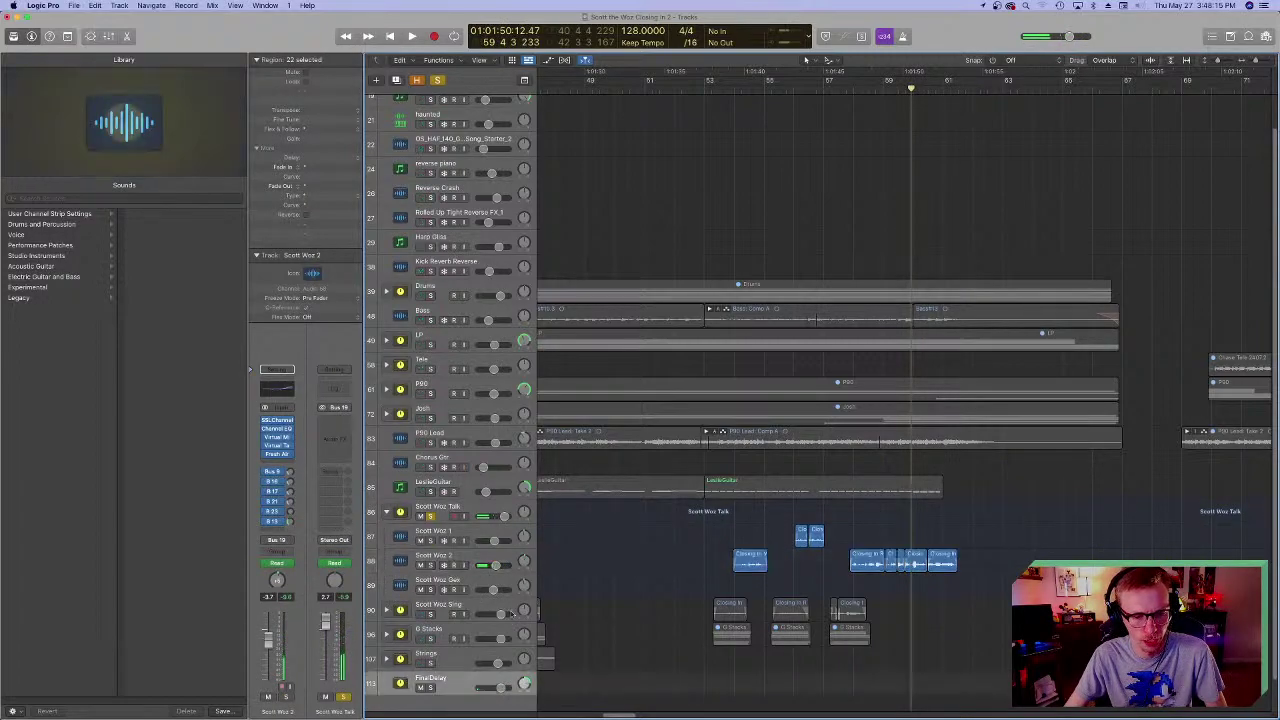
{"action": "left_click", "coordinate": [295, 474]}
{"action": "key", "text": "space"}
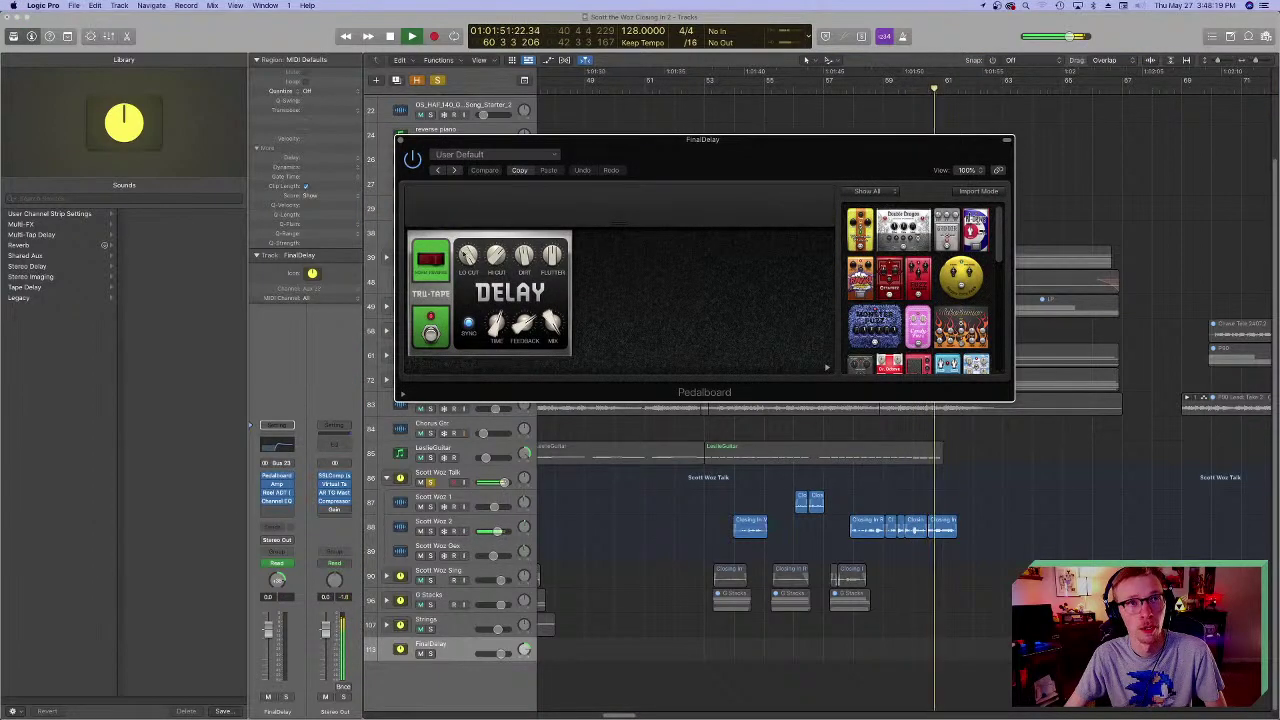
{"action": "left_click", "coordinate": [402, 141]}
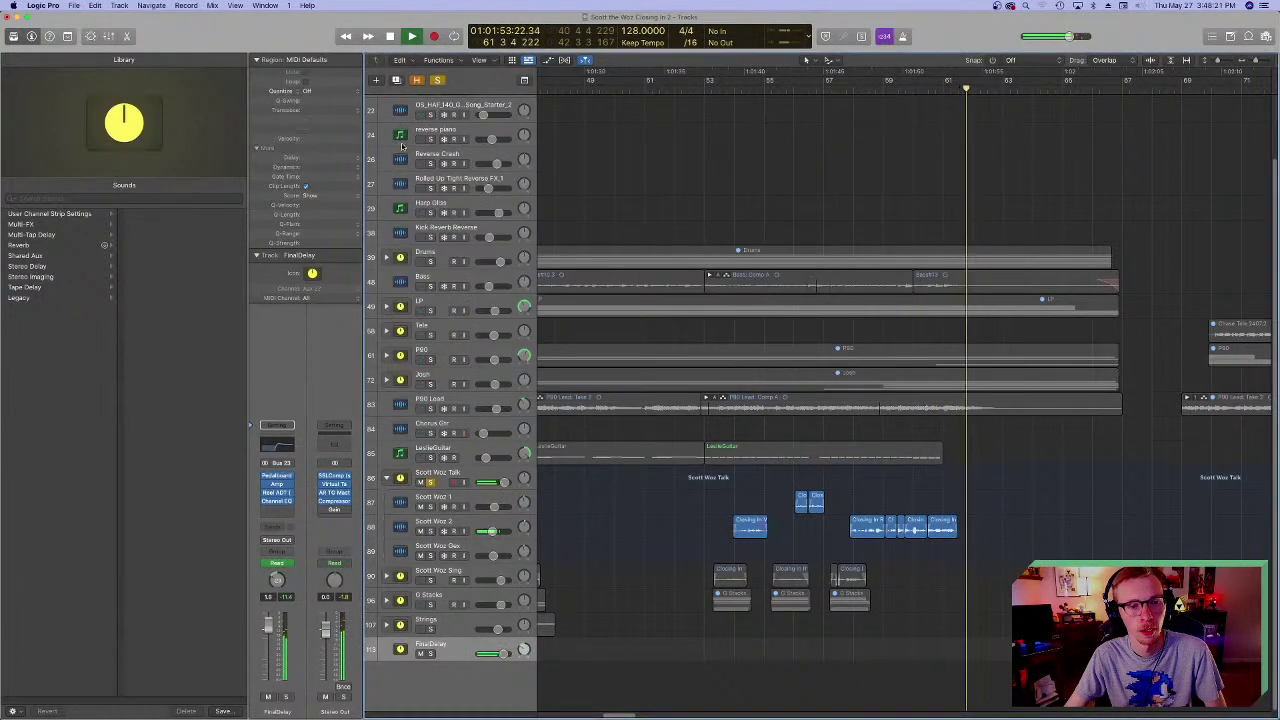
- View the Amp Designer settings on FinalDelay during playback, then stop and close the plug-in with the playhead at bar 58
{"action": "key", "text": "v"}
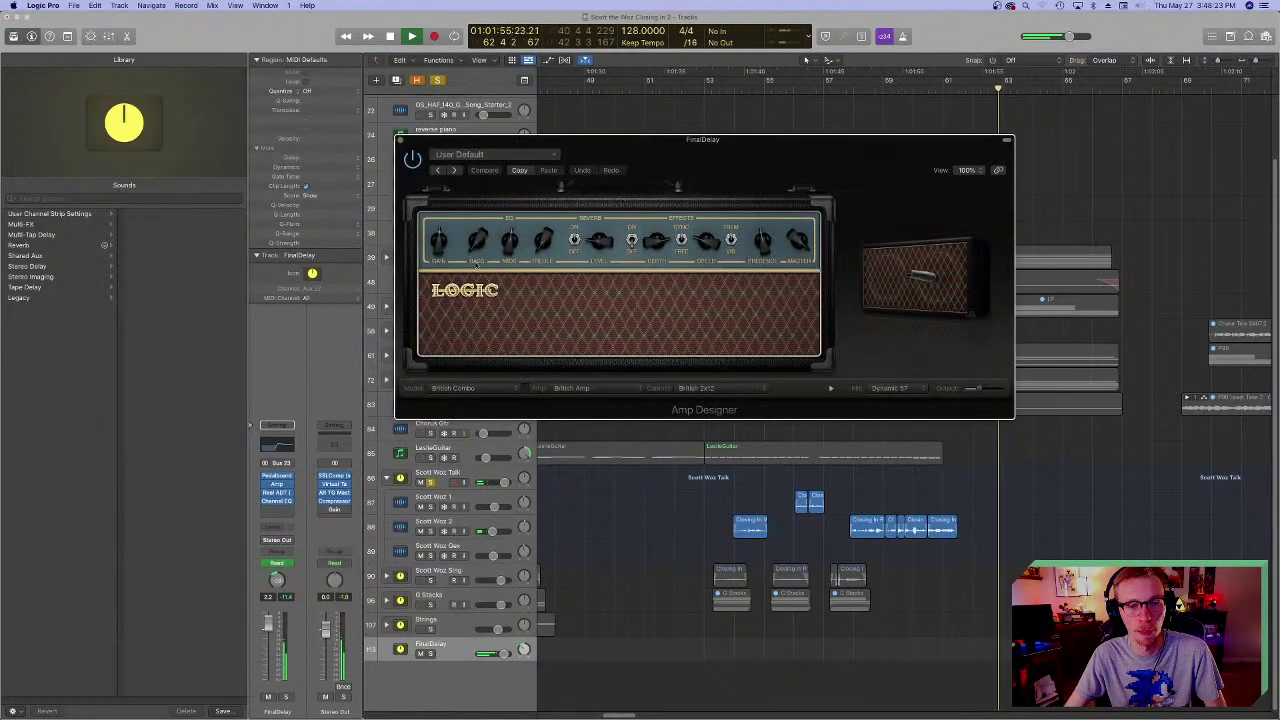
{"action": "left_click", "coordinate": [400, 141]}
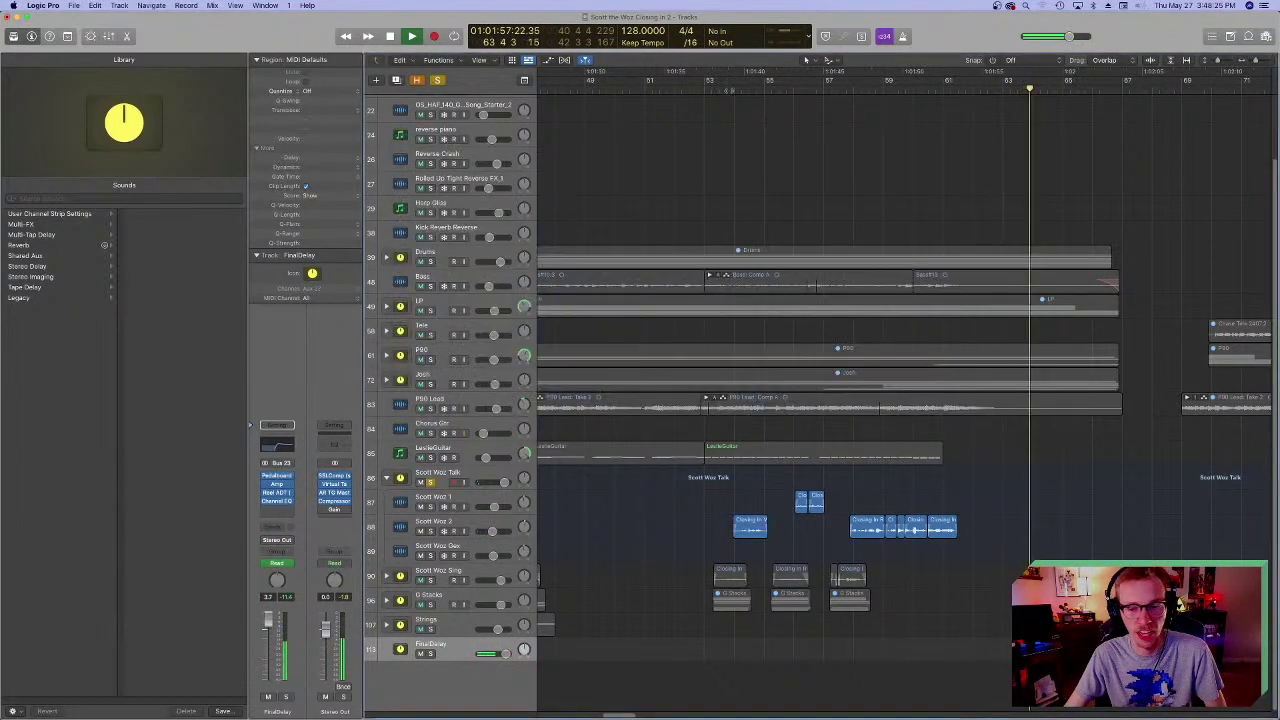
{"action": "key", "text": "space"}
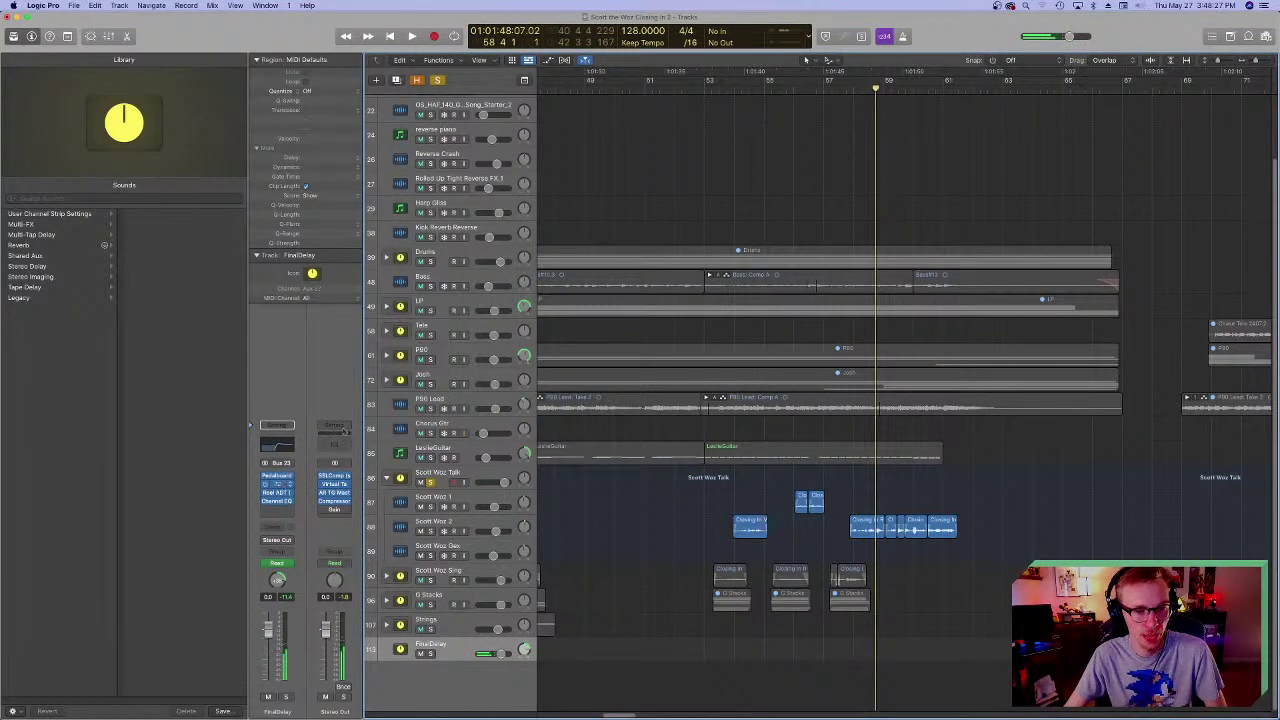
{"action": "key", "text": "v"}
{"action": "left_click", "coordinate": [401, 140]}
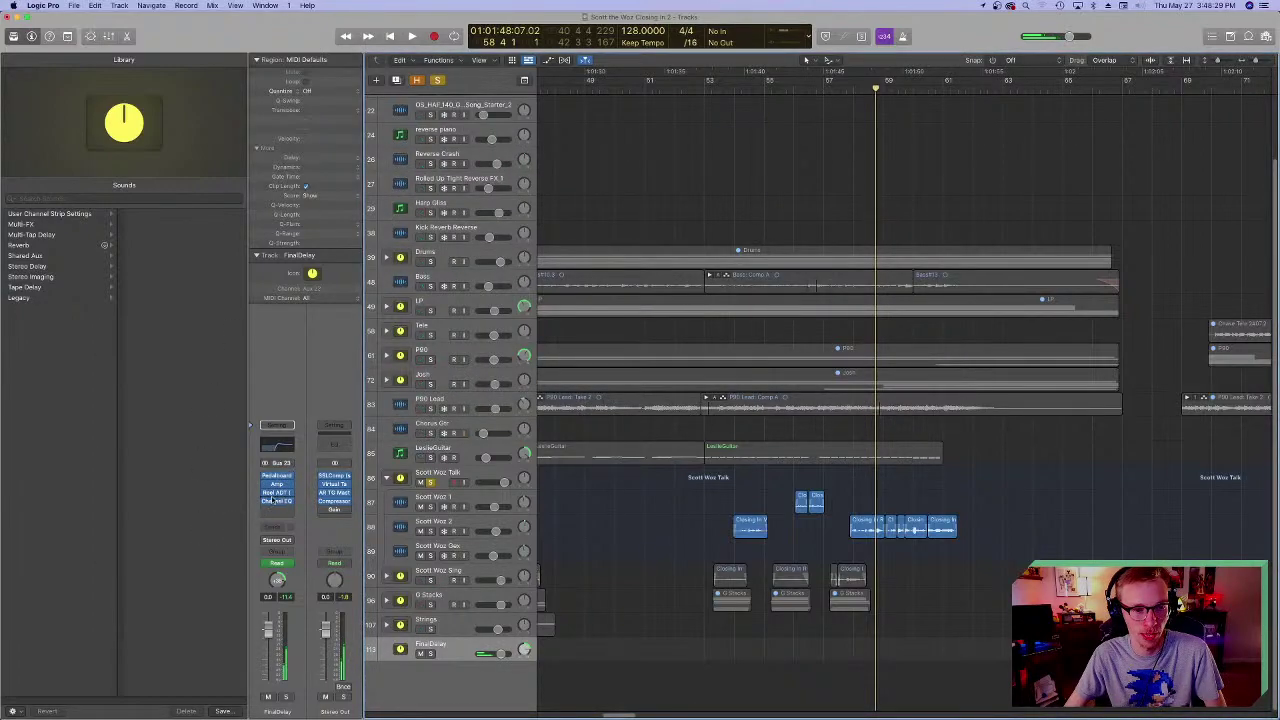
- Open Reel ADT on FinalDelay and audition the delayed vocal around bars 60 and 61, toggling the plug-in's bypass
{"action": "left_click", "coordinate": [277, 492]}
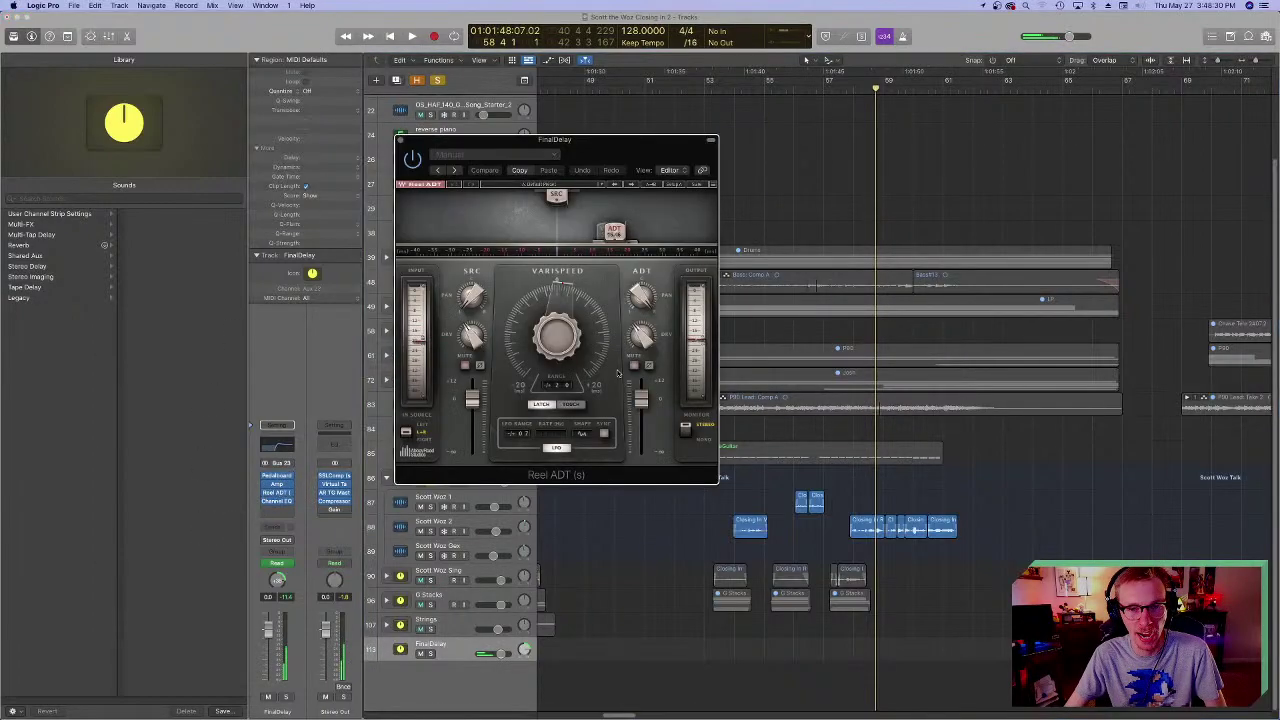
{"action": "left_click", "coordinate": [943, 109]}
{"action": "left_click", "coordinate": [943, 88]}
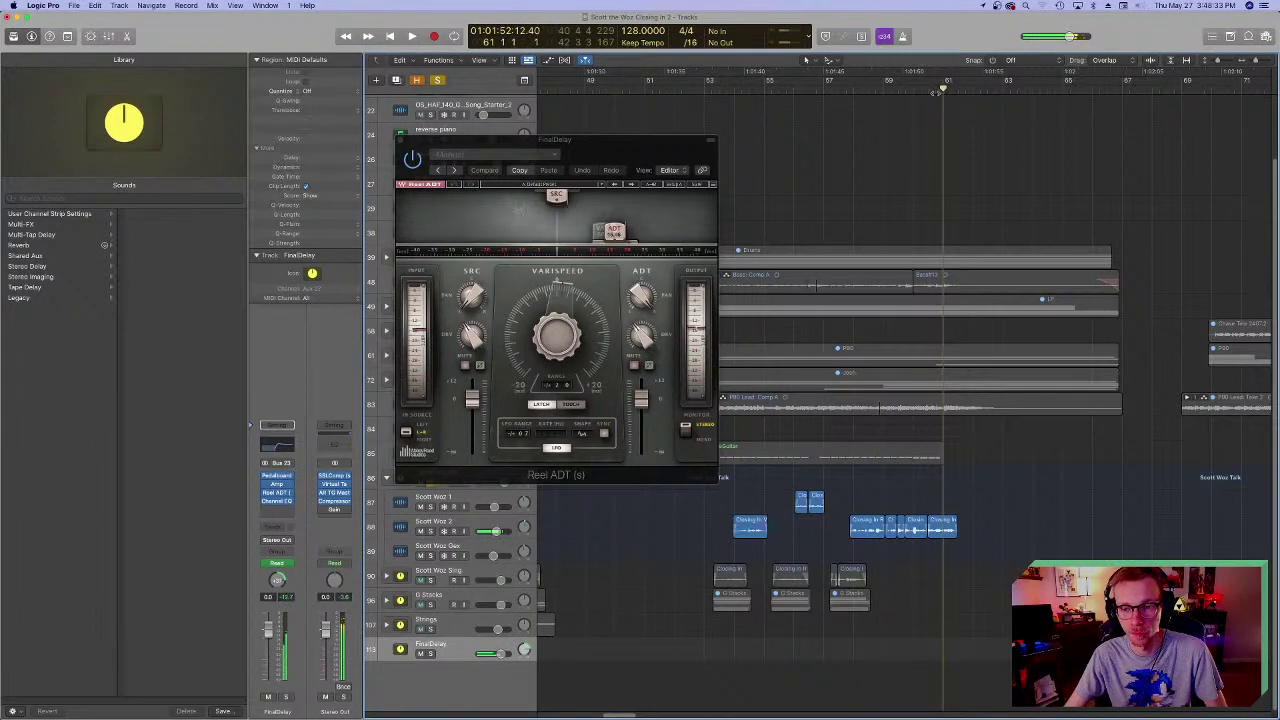
{"action": "left_click_drag", "start_coordinate": [942, 90], "coordinate": [929, 90]}
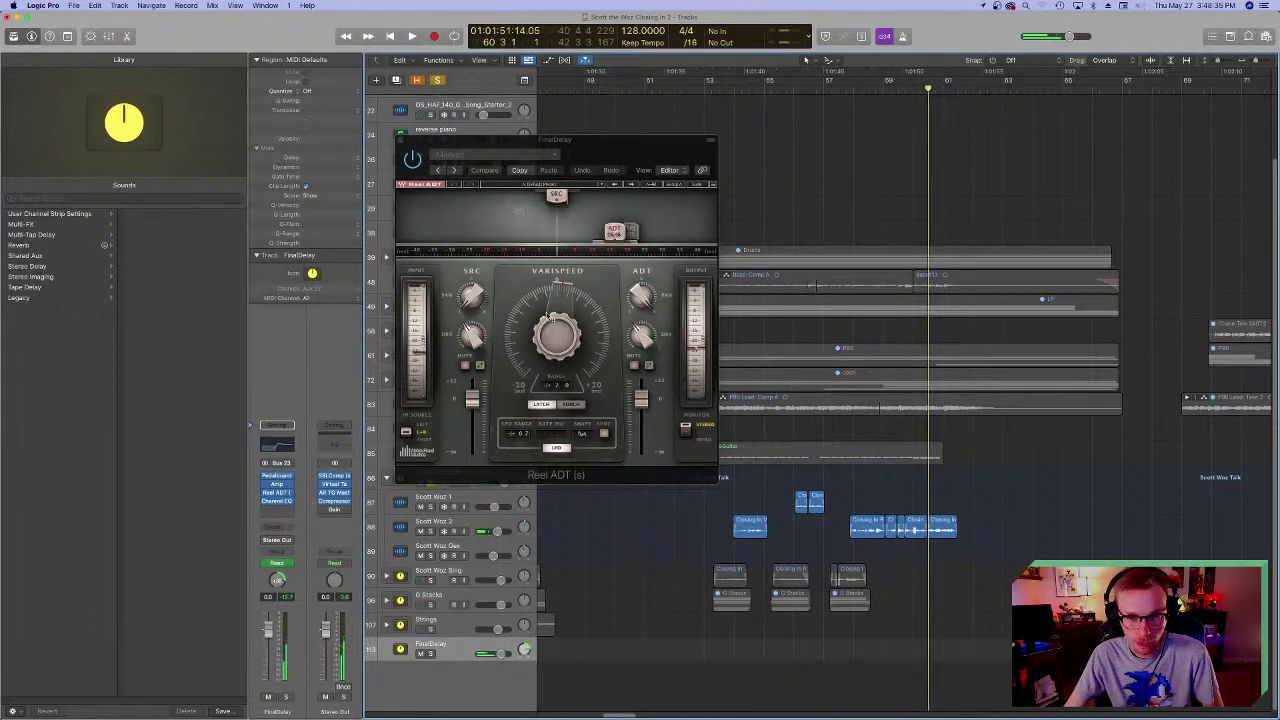
{"action": "left_click", "coordinate": [459, 396]}
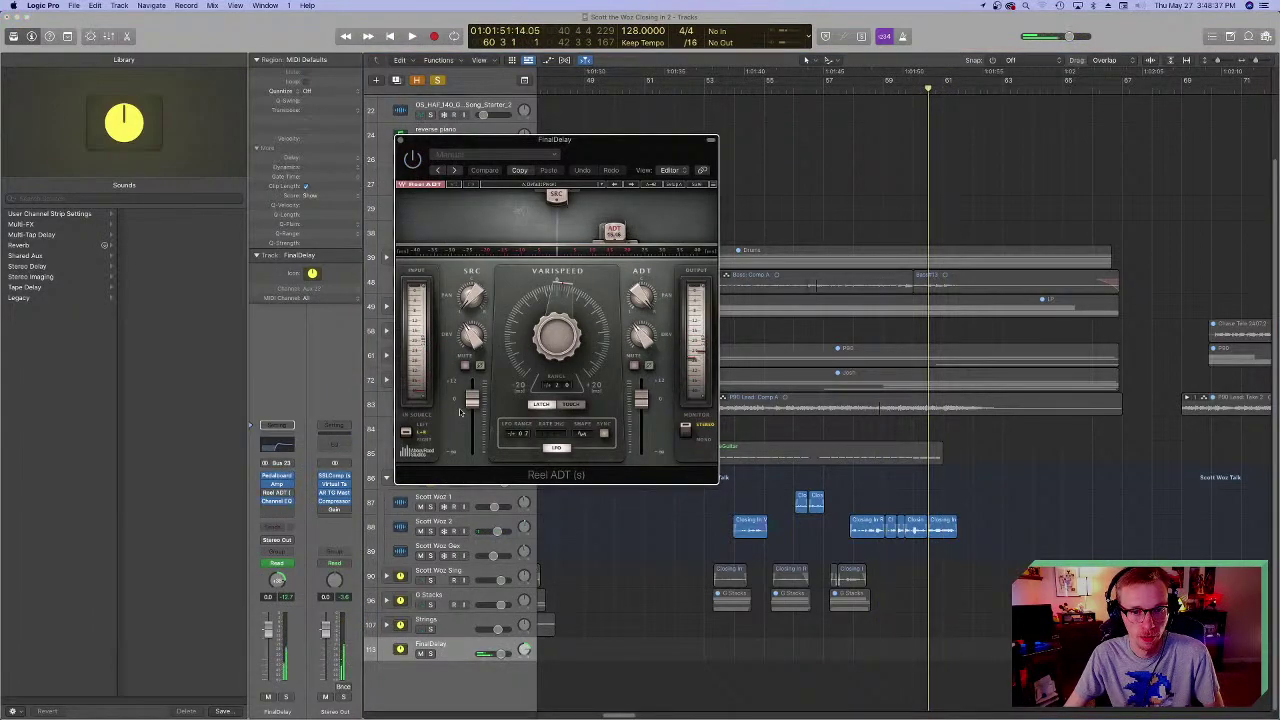
{"action": "key", "text": "space"}
{"action": "key", "text": "space"}
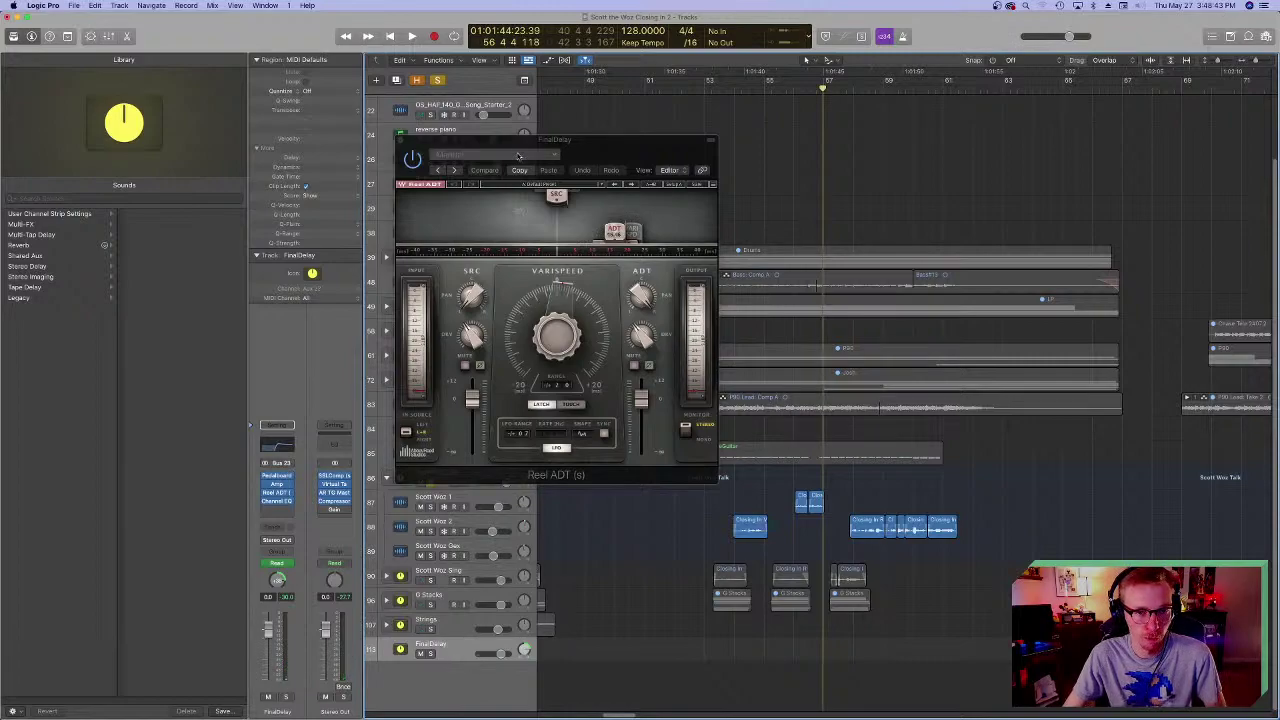
{"action": "left_click", "coordinate": [518, 318]}
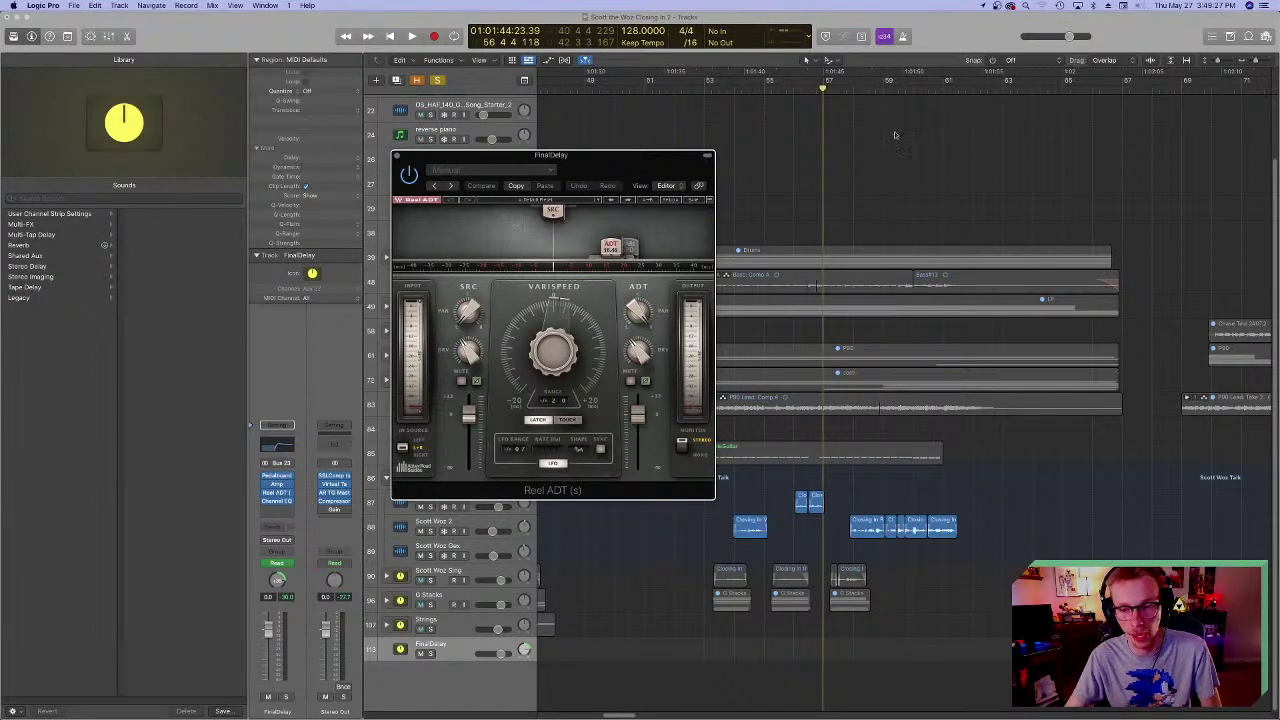
- Bypass Reel ADT and play the delayed vocal from bar 60 without it
{"action": "left_click", "coordinate": [943, 88]}
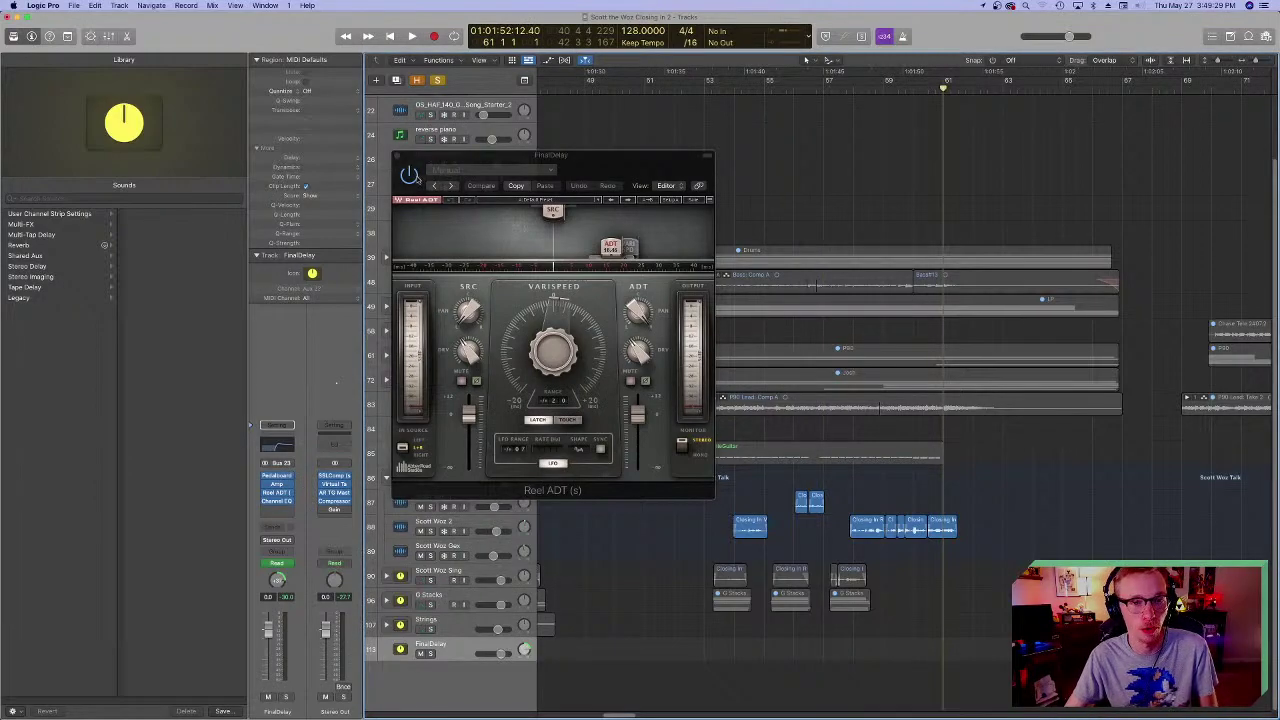
{"action": "left_click", "coordinate": [418, 178]}
{"action": "left_click", "coordinate": [926, 88]}
{"action": "key", "text": "space"}
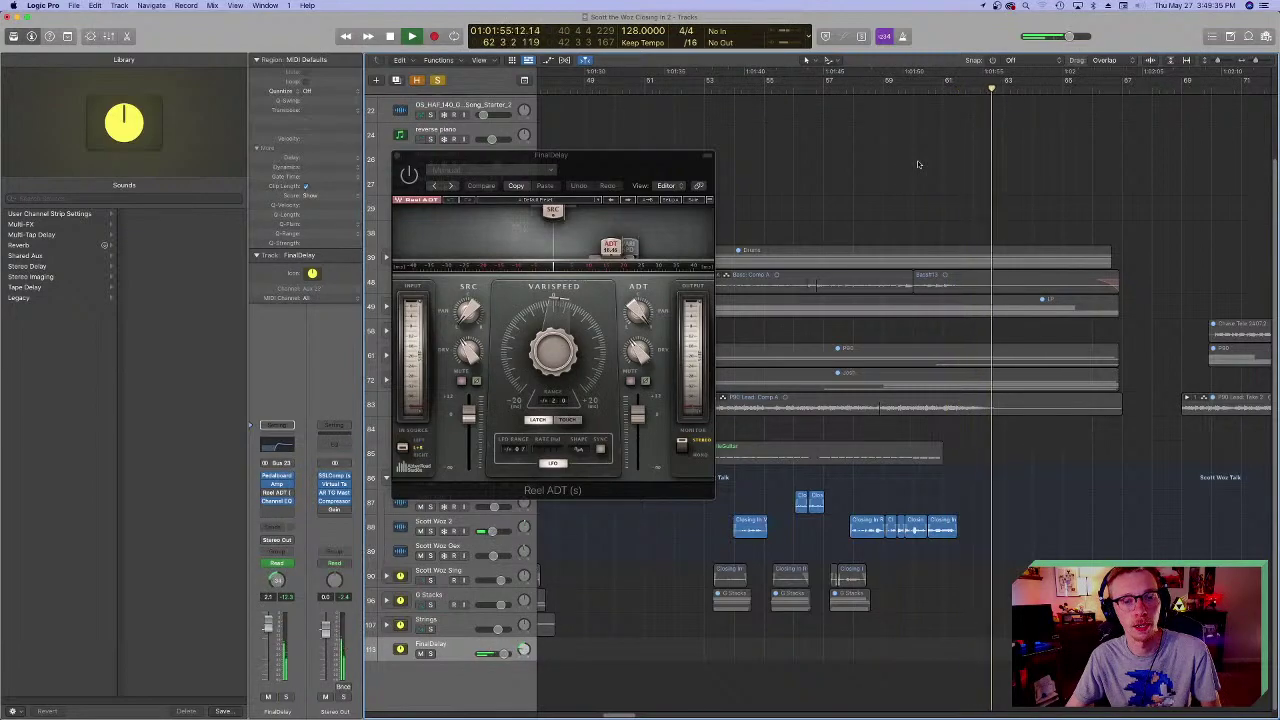
{"action": "key", "text": "space"}
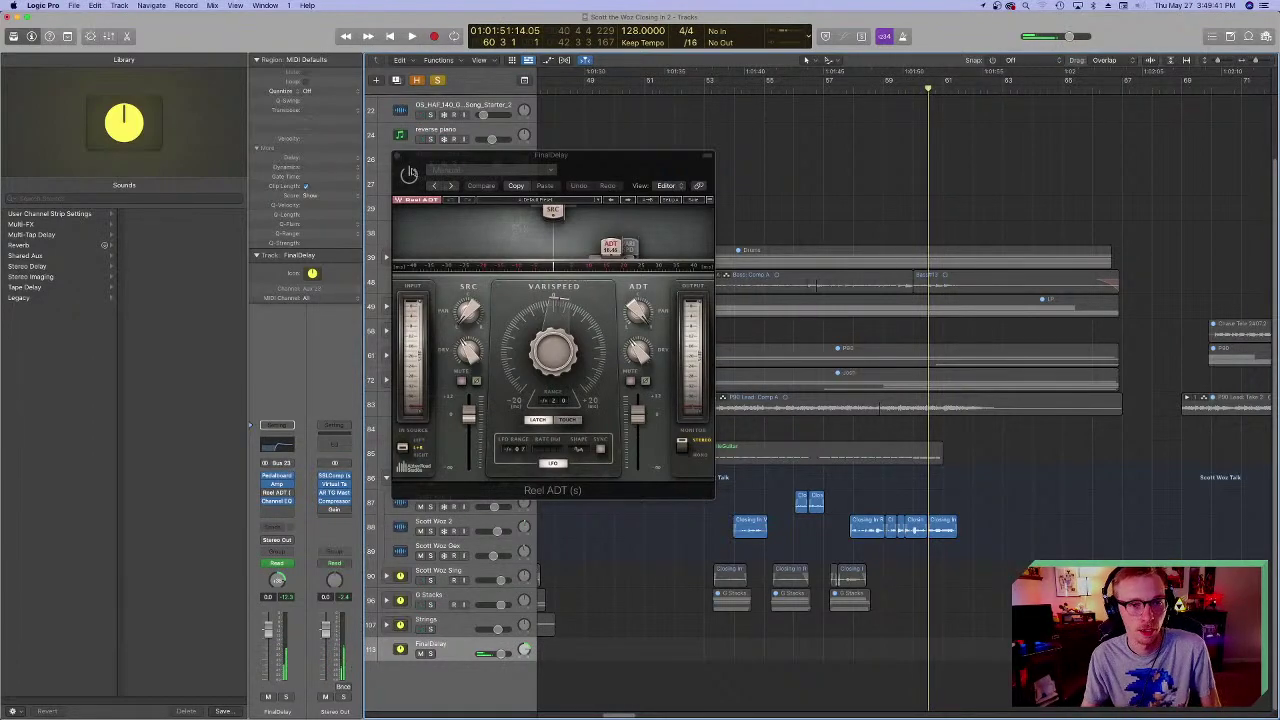
- Turn Reel ADT back on, play the vocal tail from bar 60 into bar 65, and close the plug-in
{"action": "left_click", "coordinate": [409, 174]}
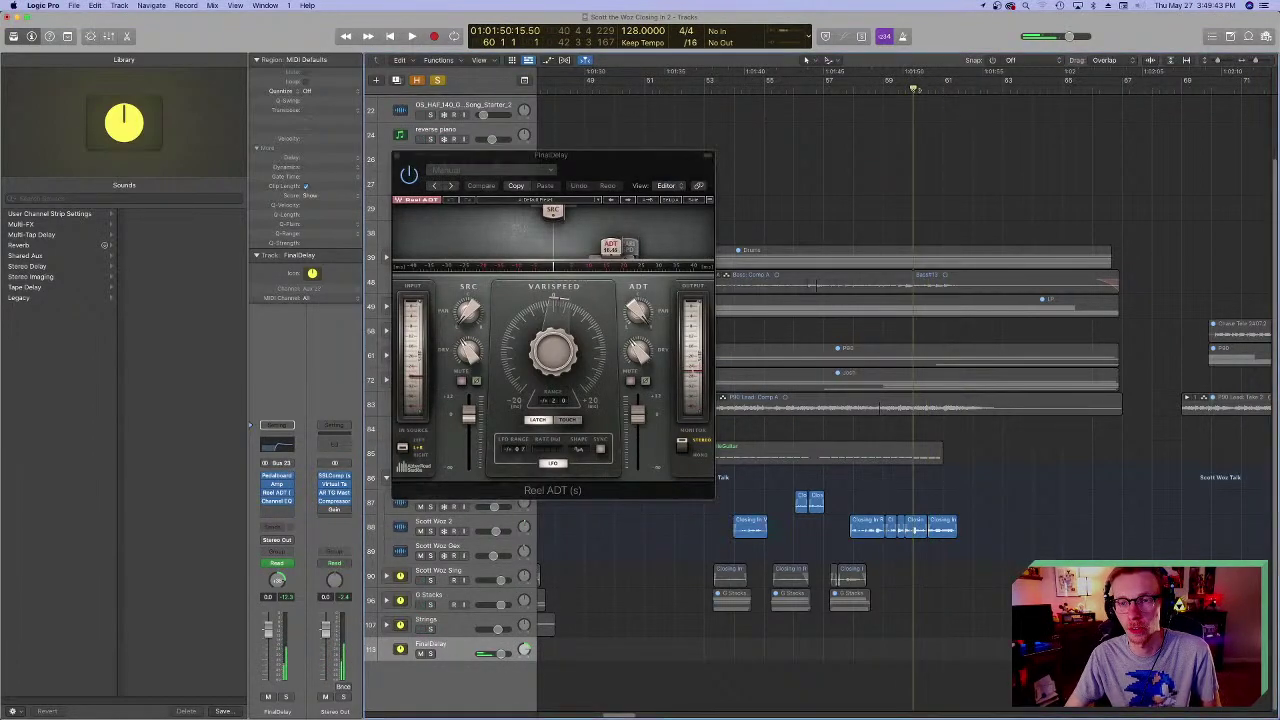
{"action": "key", "text": "space"}
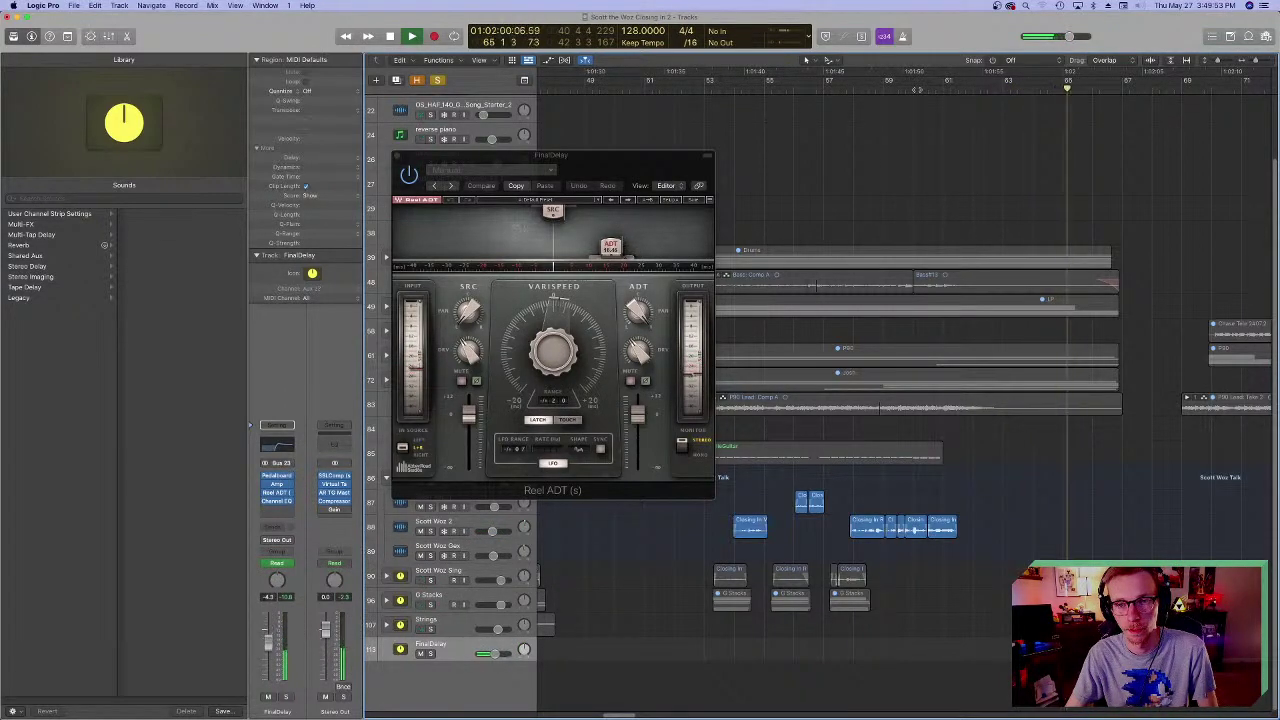
{"action": "key", "text": "space"}
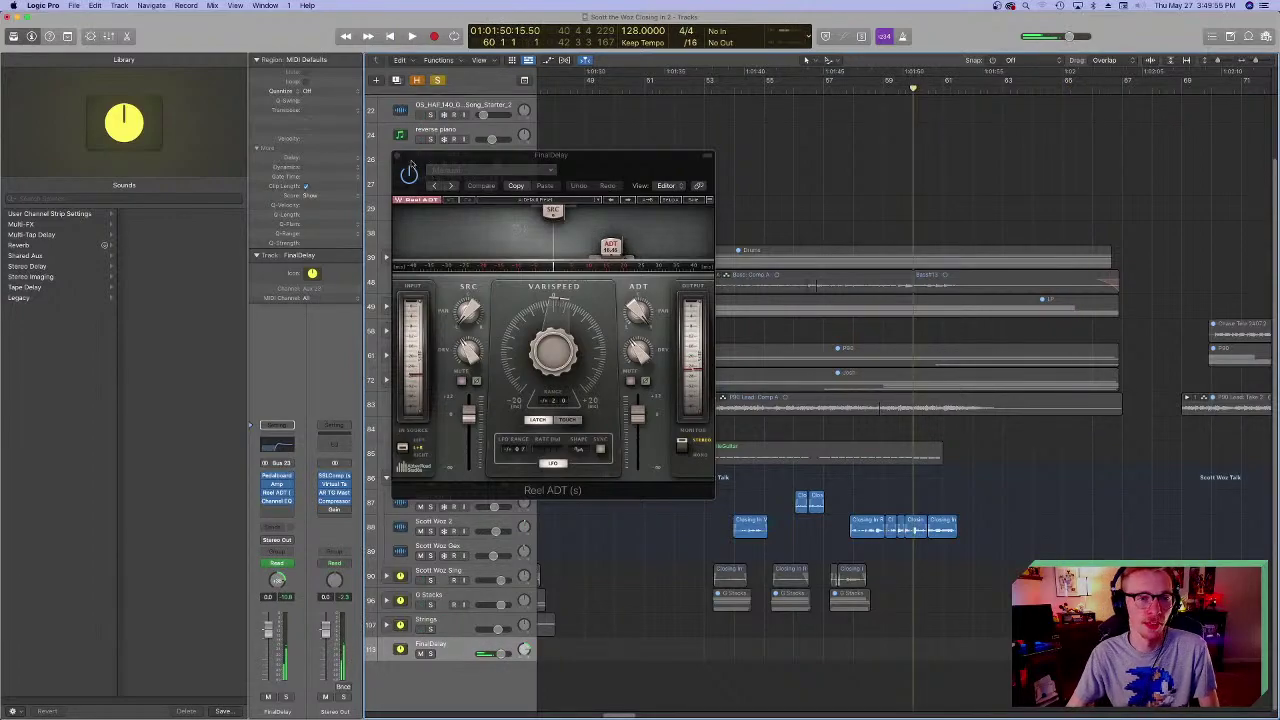
{"action": "left_click", "coordinate": [400, 157]}
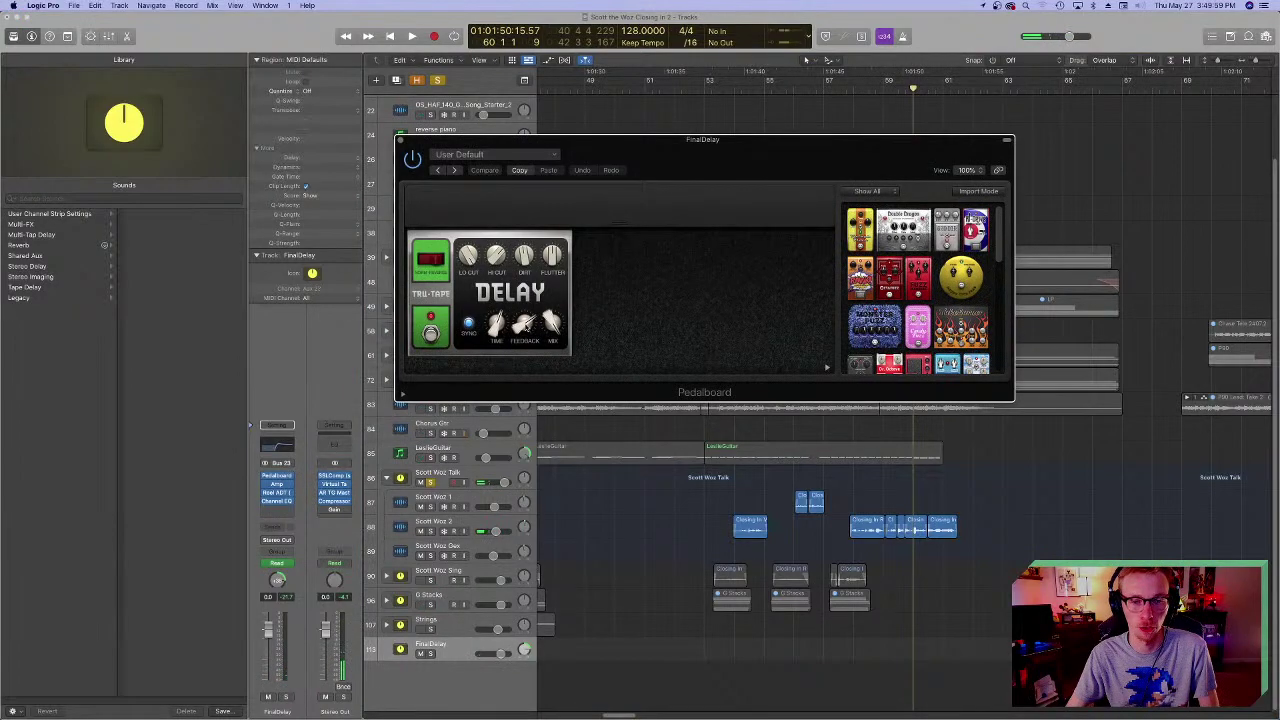
- Close the Pedalboard plug-in, then view the Channel EQ settings on FinalDelay and close it
{"action": "left_click", "coordinate": [401, 140]}
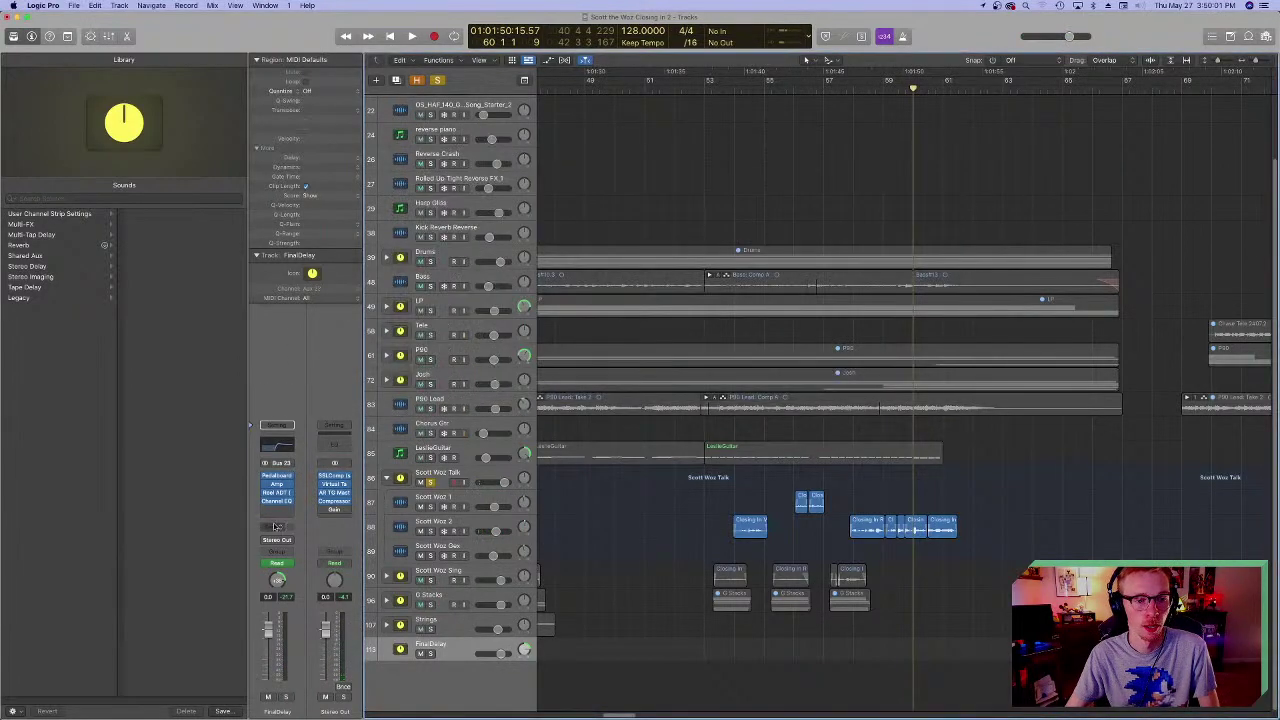
{"action": "left_click", "coordinate": [277, 500]}
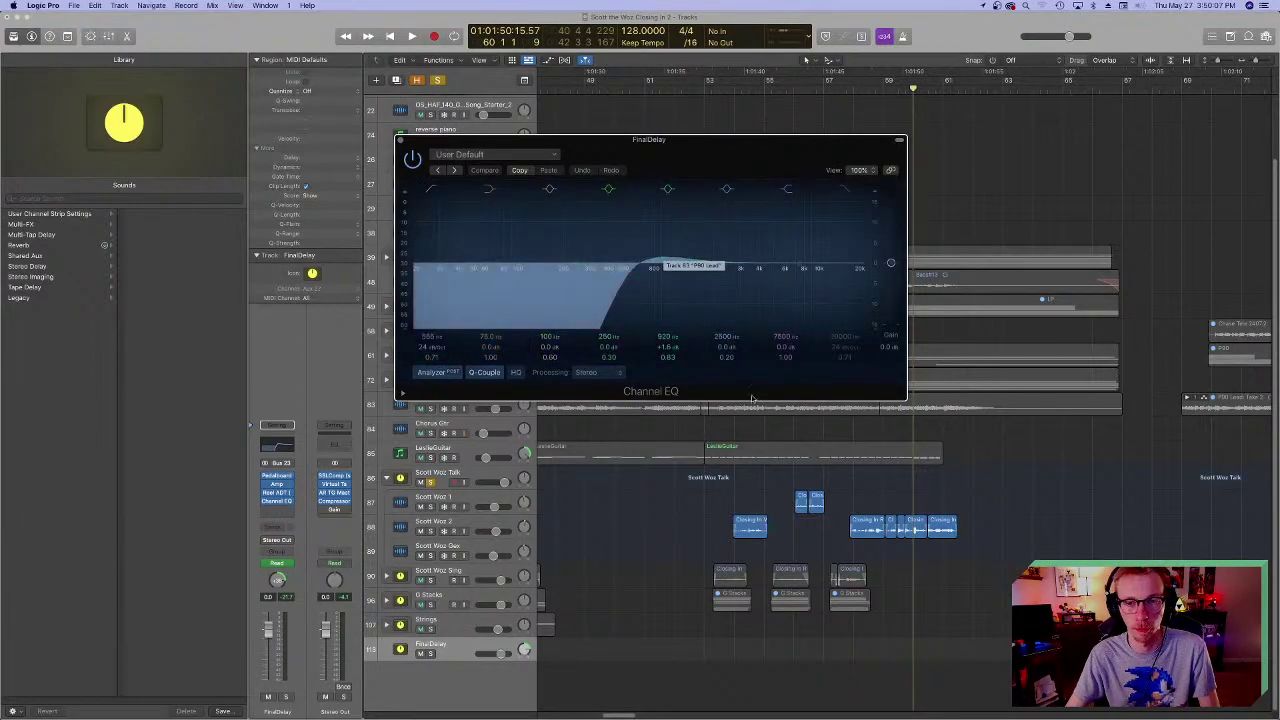
{"action": "left_click", "coordinate": [399, 139]}
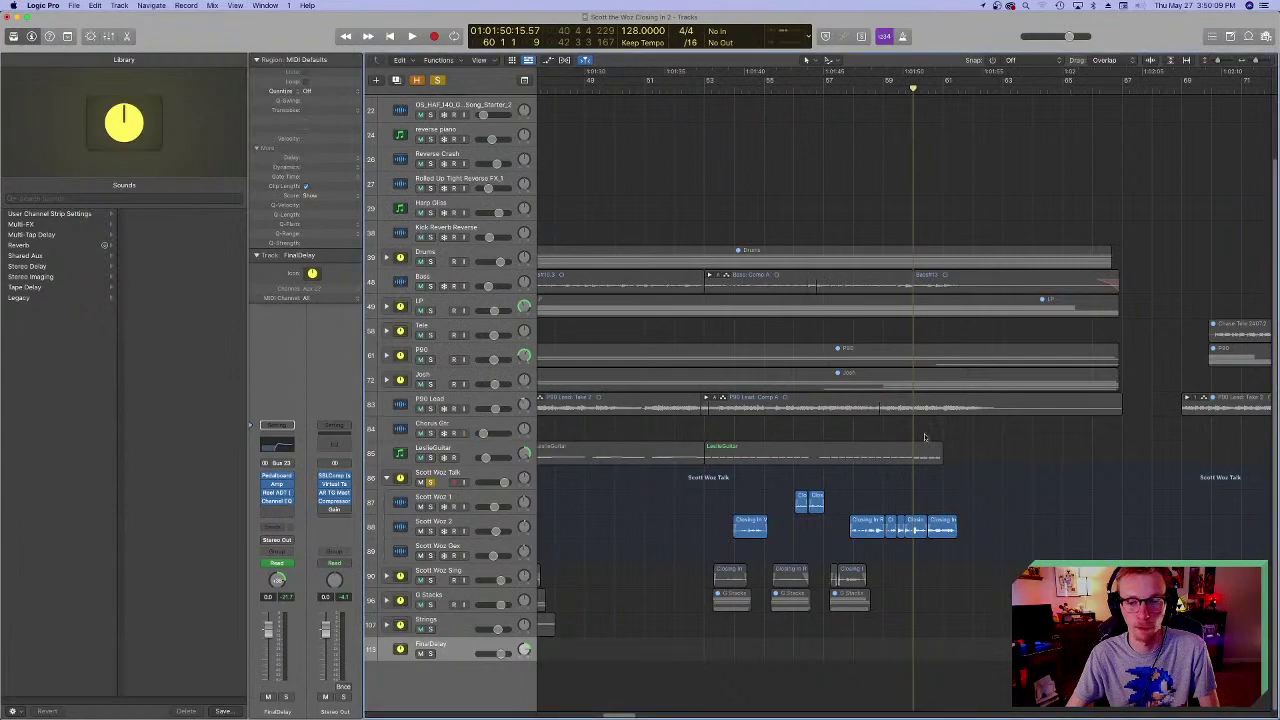
- Unsolo the Scott Woz Talk stack and play the full mix from about bar 59 to bar 67
{"action": "left_click", "coordinate": [430, 482]}
{"action": "left_click", "coordinate": [897, 90]}
{"action": "key", "text": "space"}
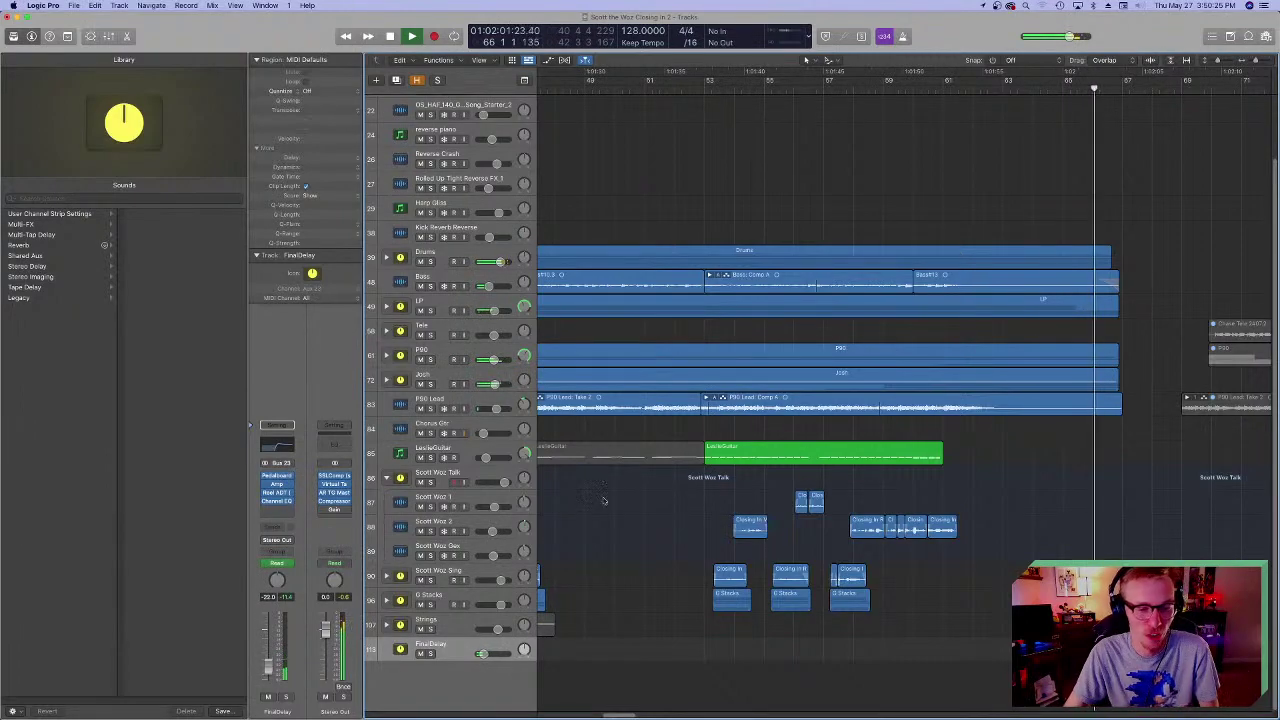
{"action": "key", "text": "space"}
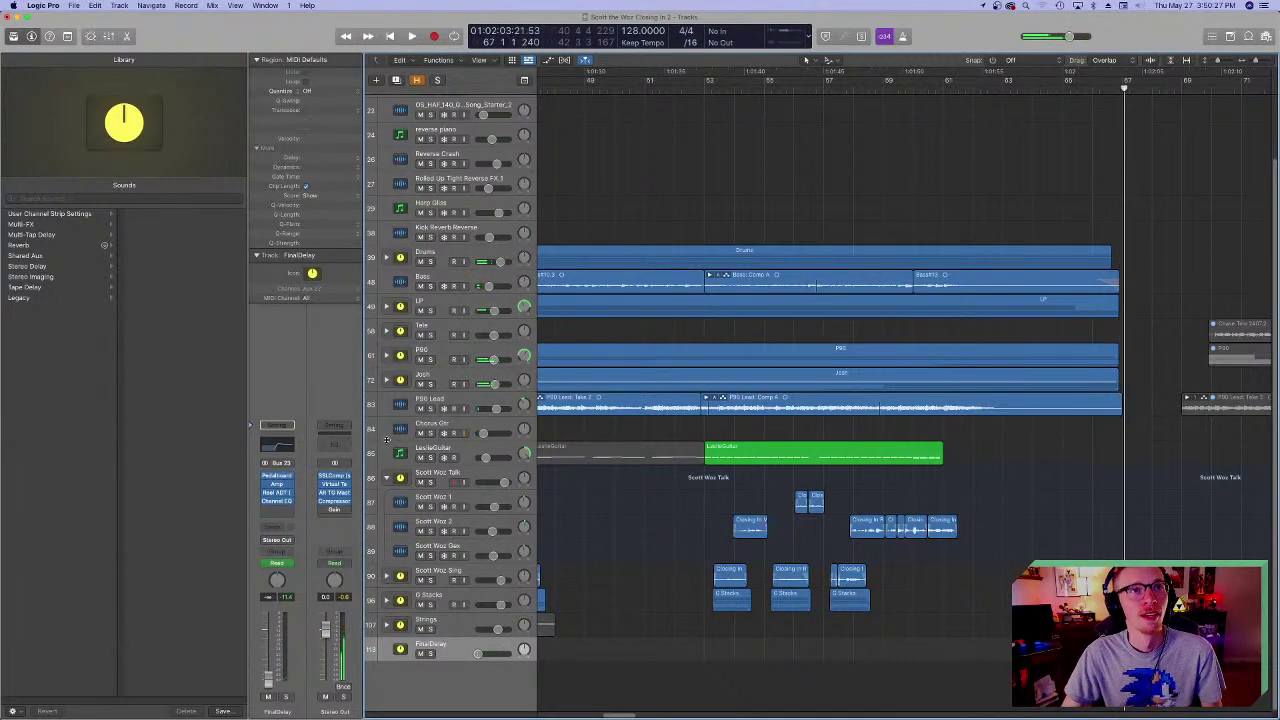
- Collapse the Scott Woz Talk stack and save the project with the playhead returned to the start
{"action": "scroll", "coordinate": [386, 477], "scroll_direction": "up", "scroll_amount": 3}
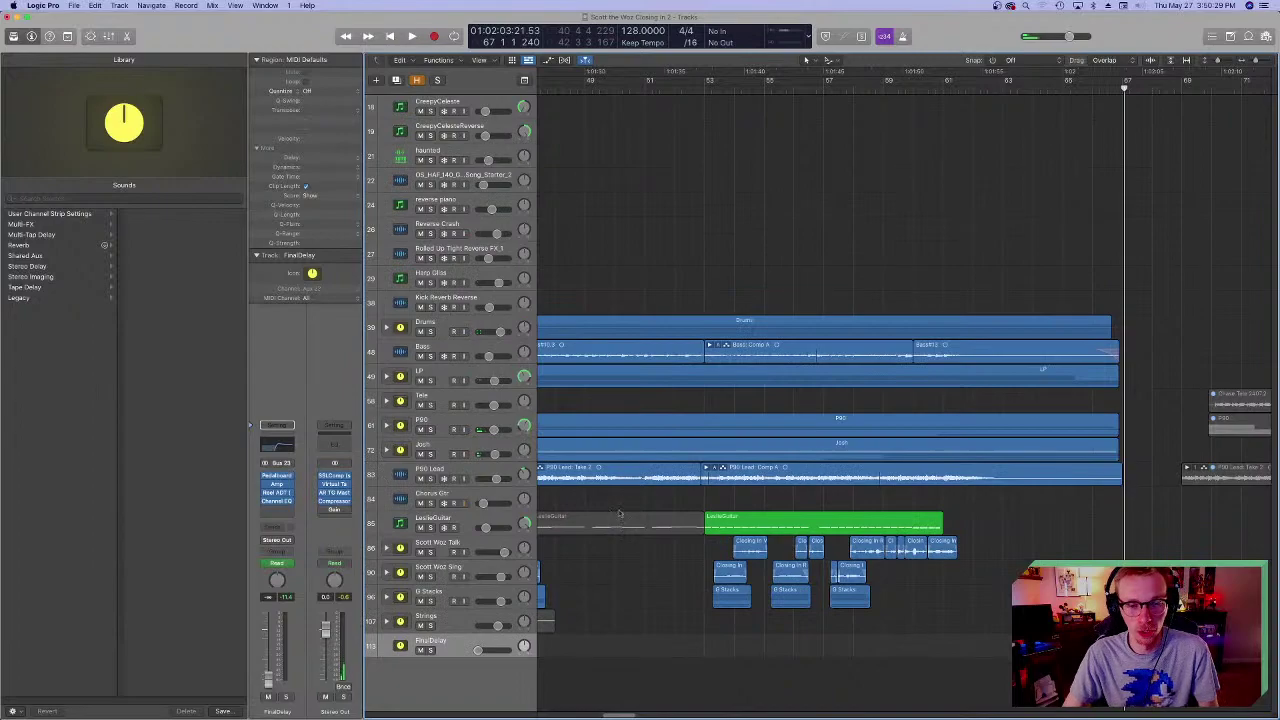
{"action": "key", "text": "Return"}
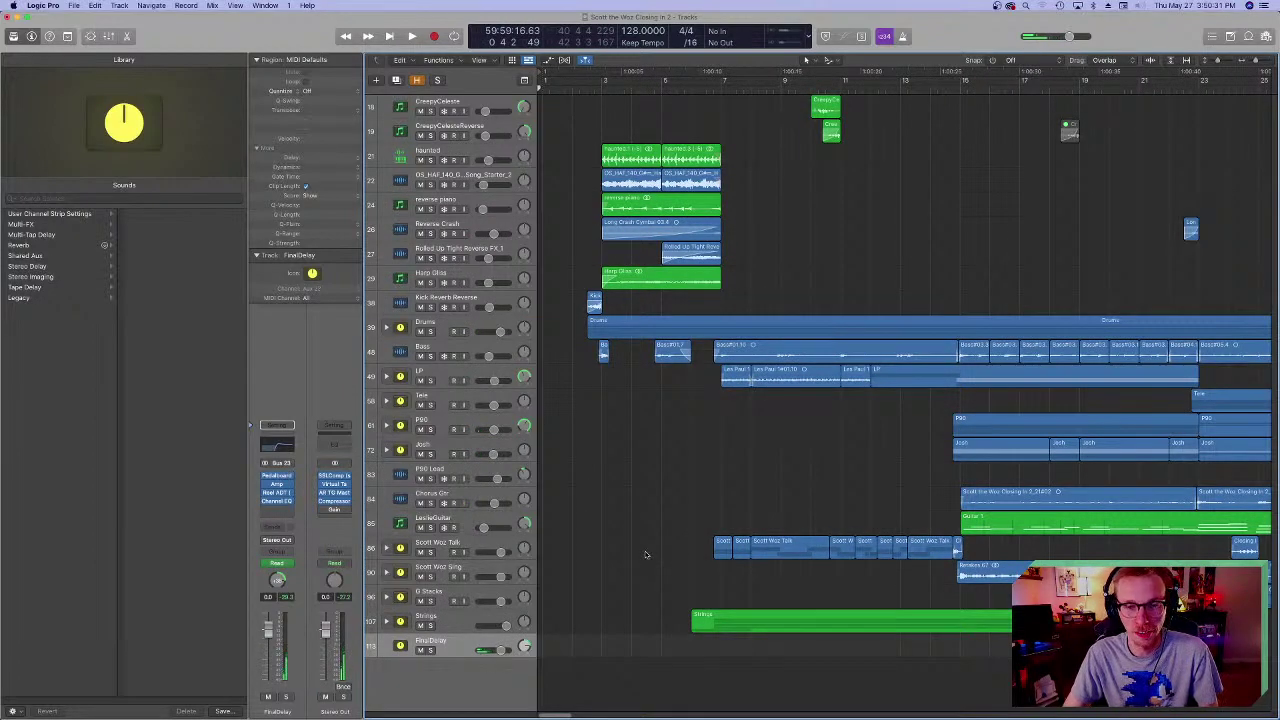
{"action": "key", "text": "super+s"}
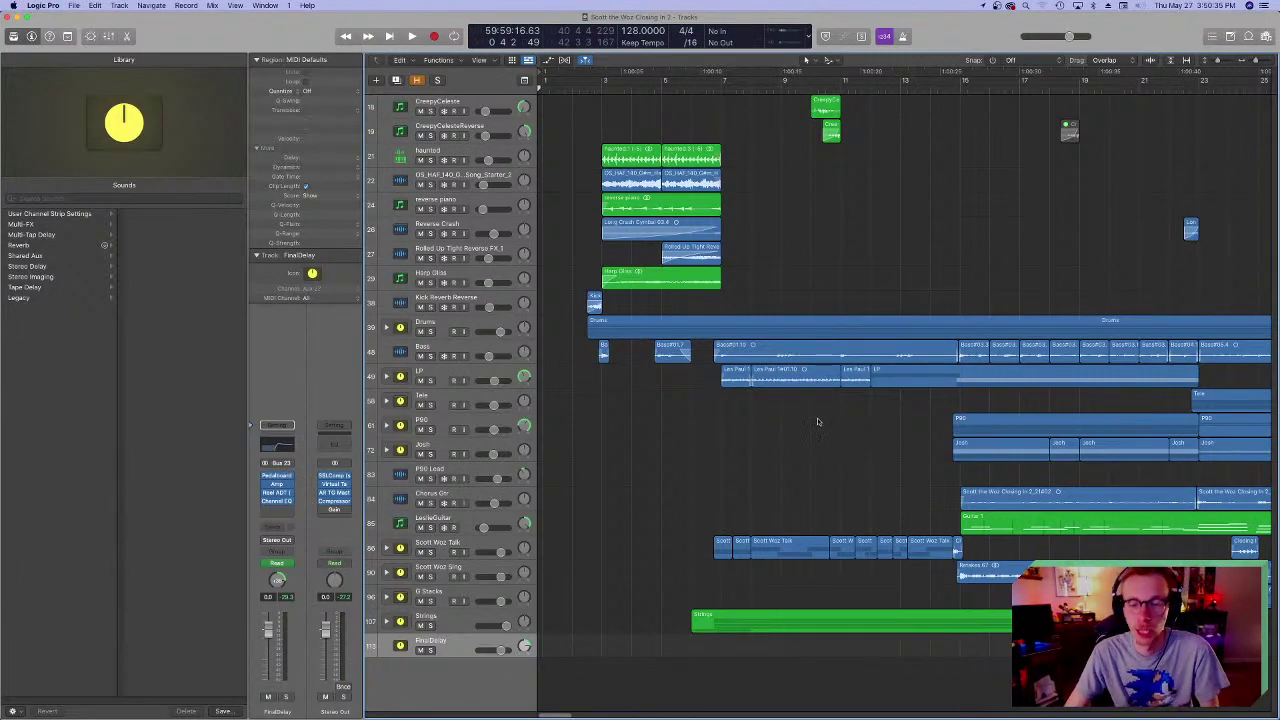
- Place the playhead at bar 31, where the LP guitar stack comes back in
{"action": "left_click", "coordinate": [713, 72]}
{"action": "scroll", "coordinate": [715, 400], "scroll_direction": "right", "scroll_amount": 5}
{"action": "scroll", "coordinate": [715, 400], "scroll_direction": "right", "scroll_amount": 5}
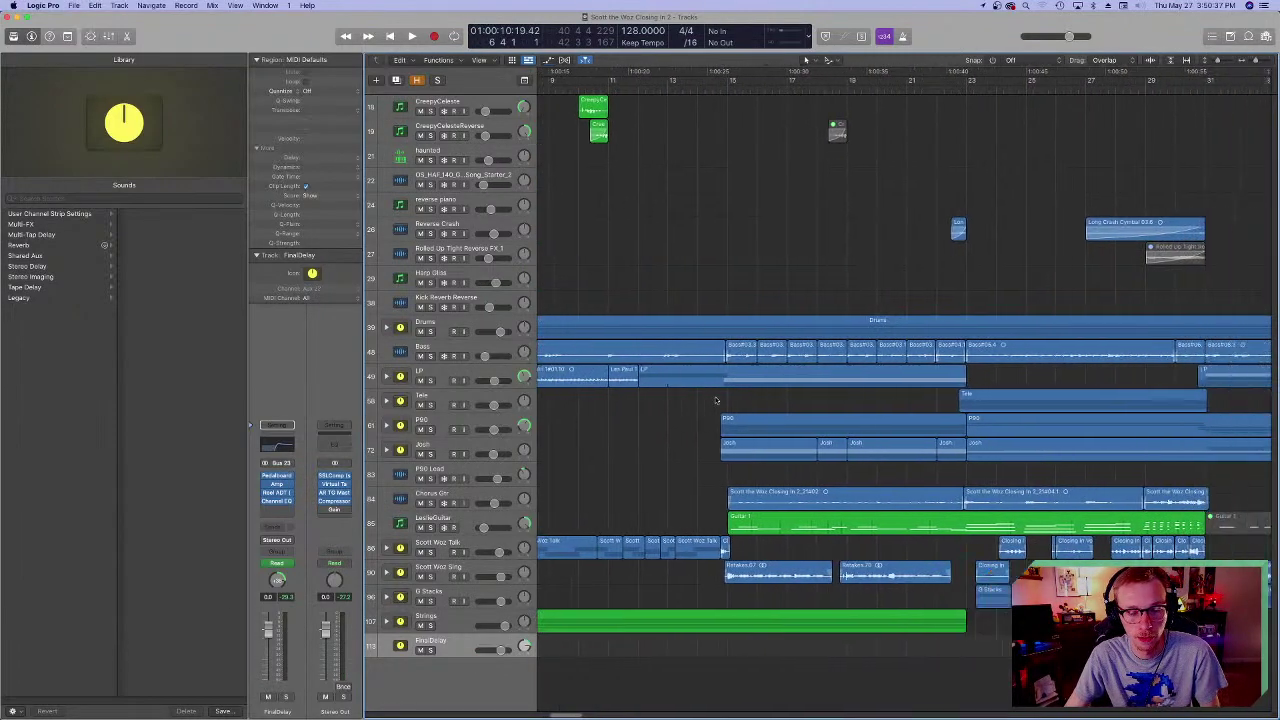
{"action": "scroll", "coordinate": [712, 401], "scroll_direction": "left", "scroll_amount": 4}
{"action": "scroll", "coordinate": [710, 402], "scroll_direction": "right", "scroll_amount": 6}
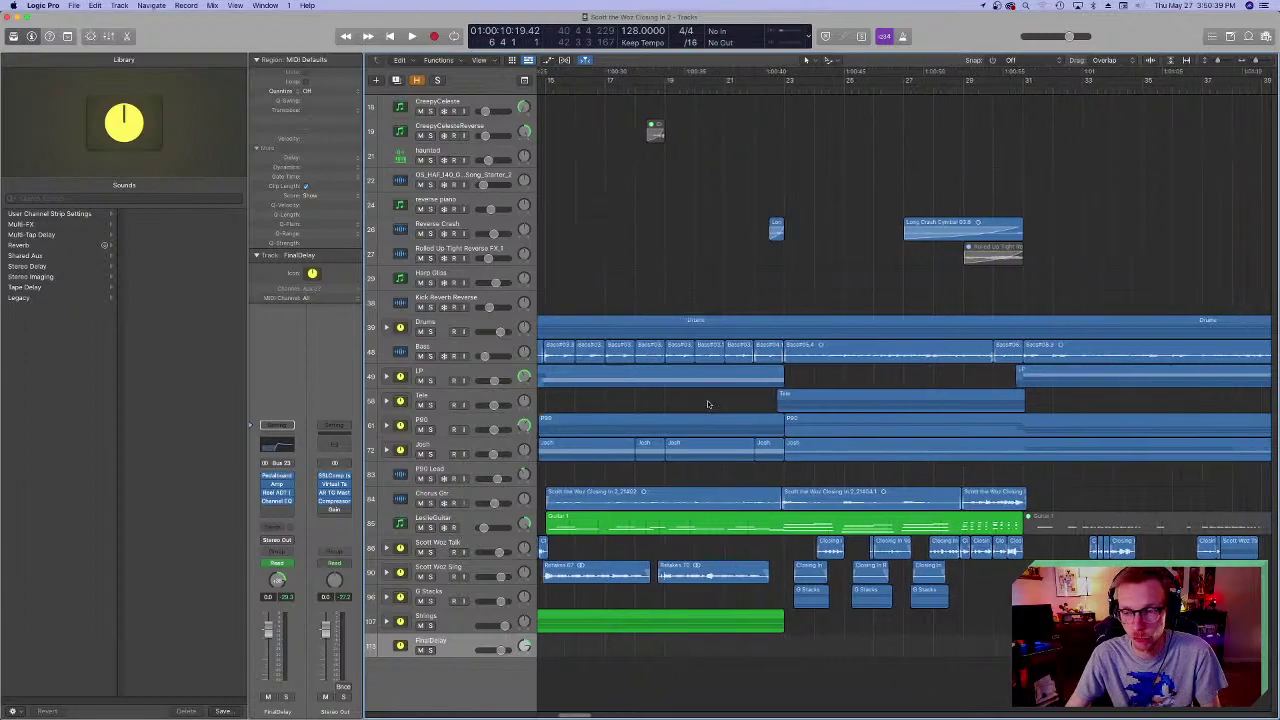
{"action": "scroll", "coordinate": [707, 404], "scroll_direction": "right", "scroll_amount": 6}
{"action": "left_click", "coordinate": [658, 90]}
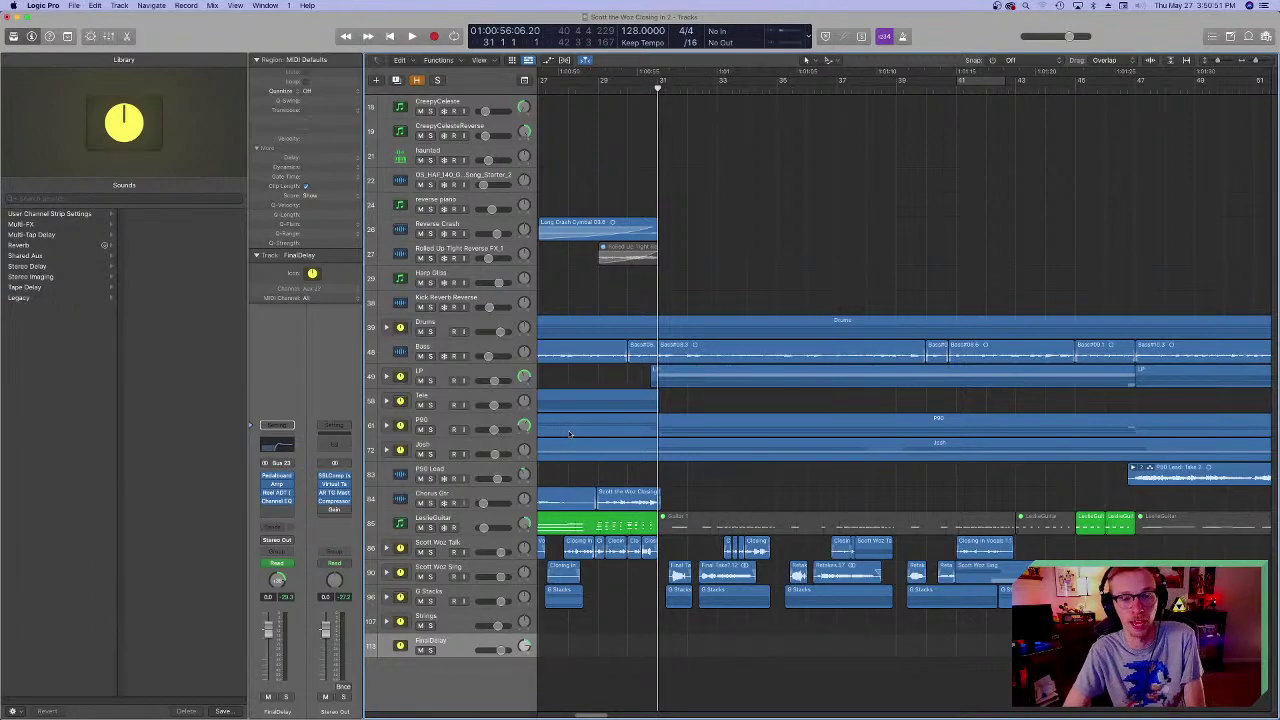
- Solo the LP, Tele, P90 and Josh stacks, play them from bar 31 into bar 33, and clear their solos
{"action": "left_click", "coordinate": [386, 377]}
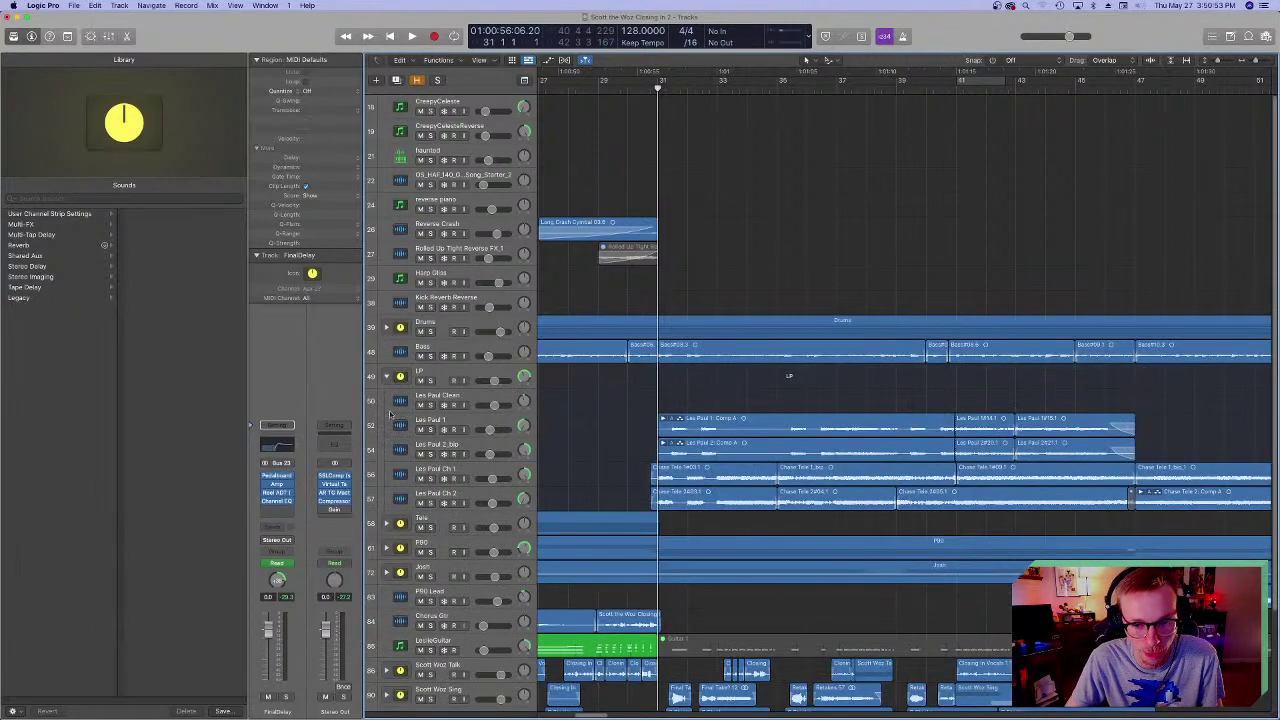
{"action": "left_click", "coordinate": [386, 377]}
{"action": "left_click_drag", "start_coordinate": [430, 380], "coordinate": [436, 458]}
{"action": "key", "text": "space"}
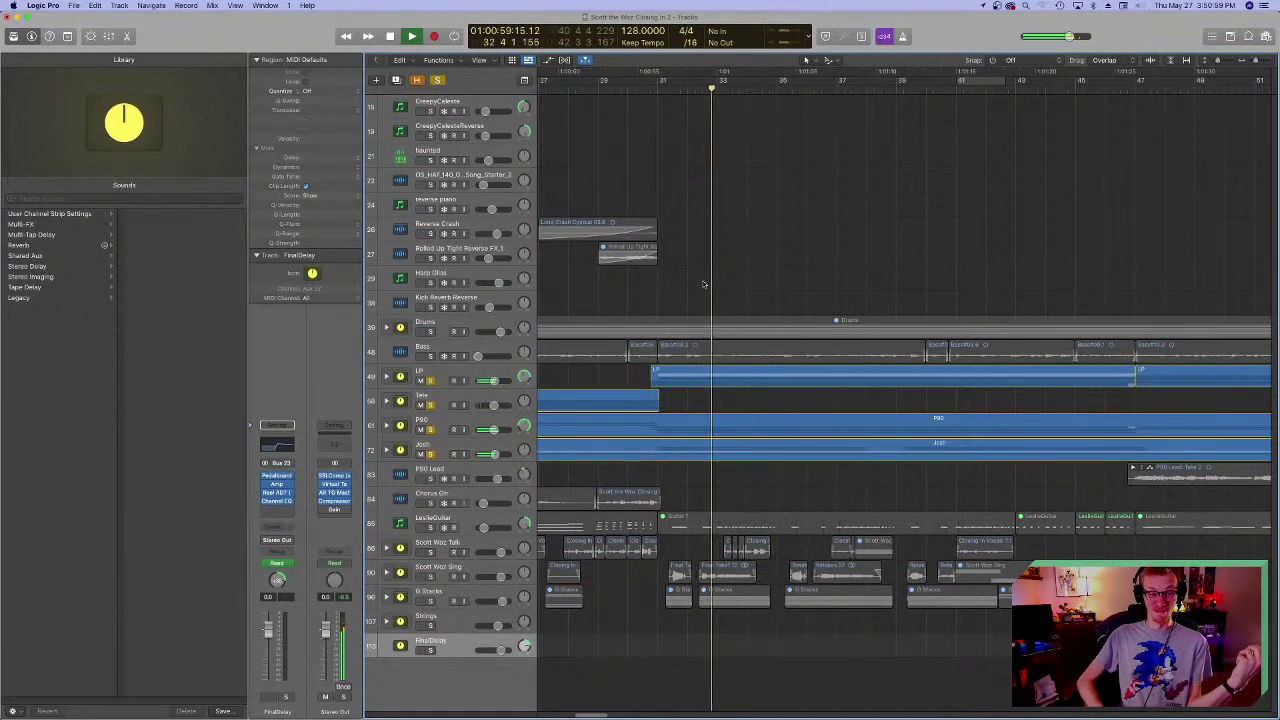
{"action": "key", "text": "space"}
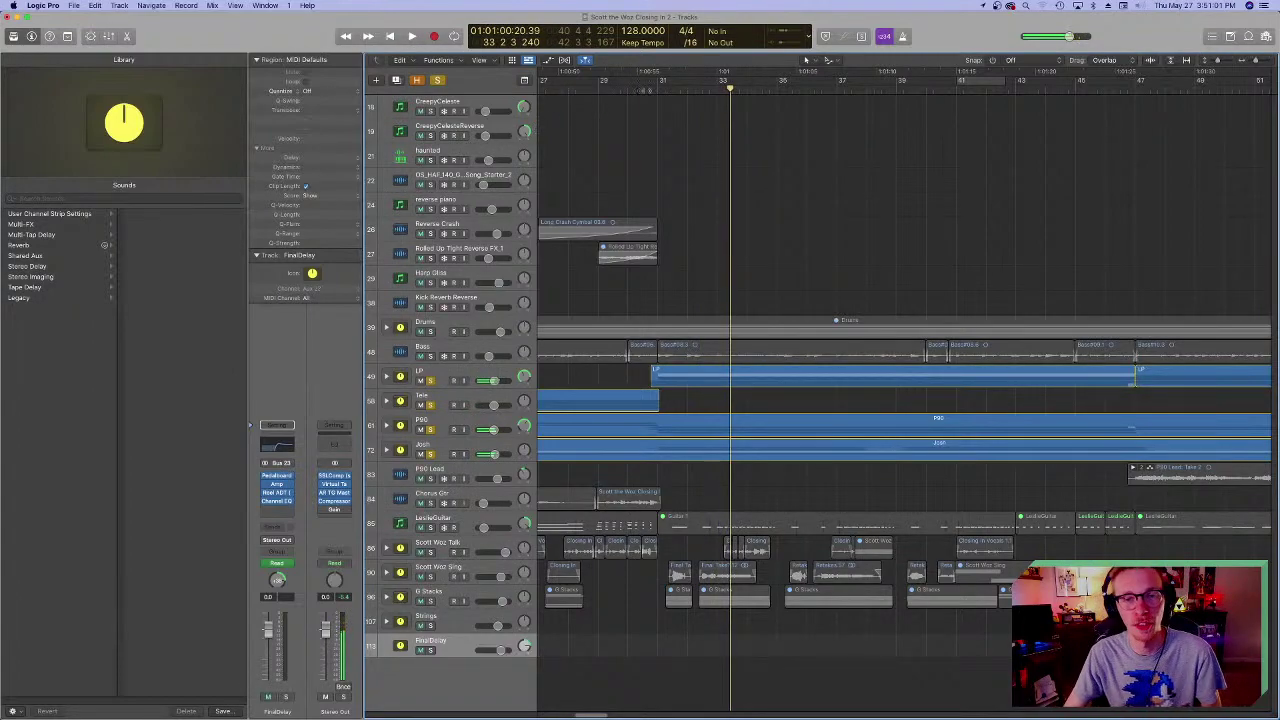
{"action": "left_click", "coordinate": [656, 89]}
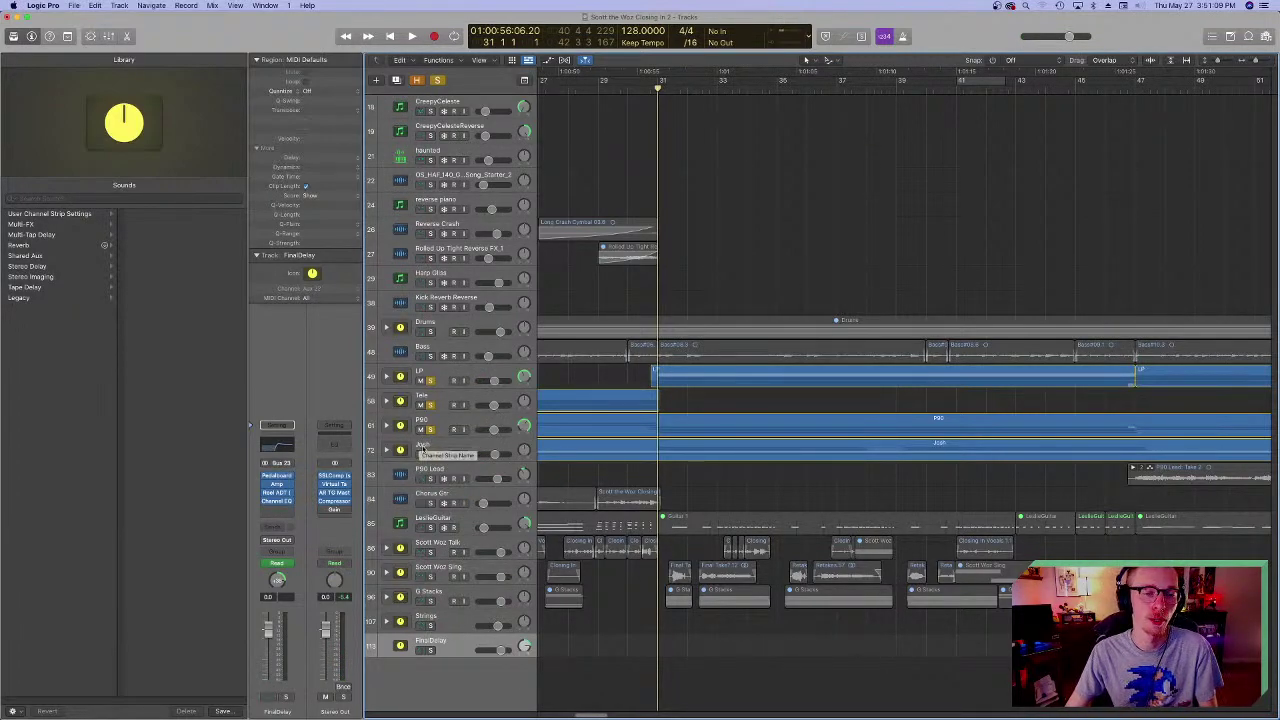
{"action": "left_click_drag", "start_coordinate": [431, 455], "coordinate": [431, 380]}
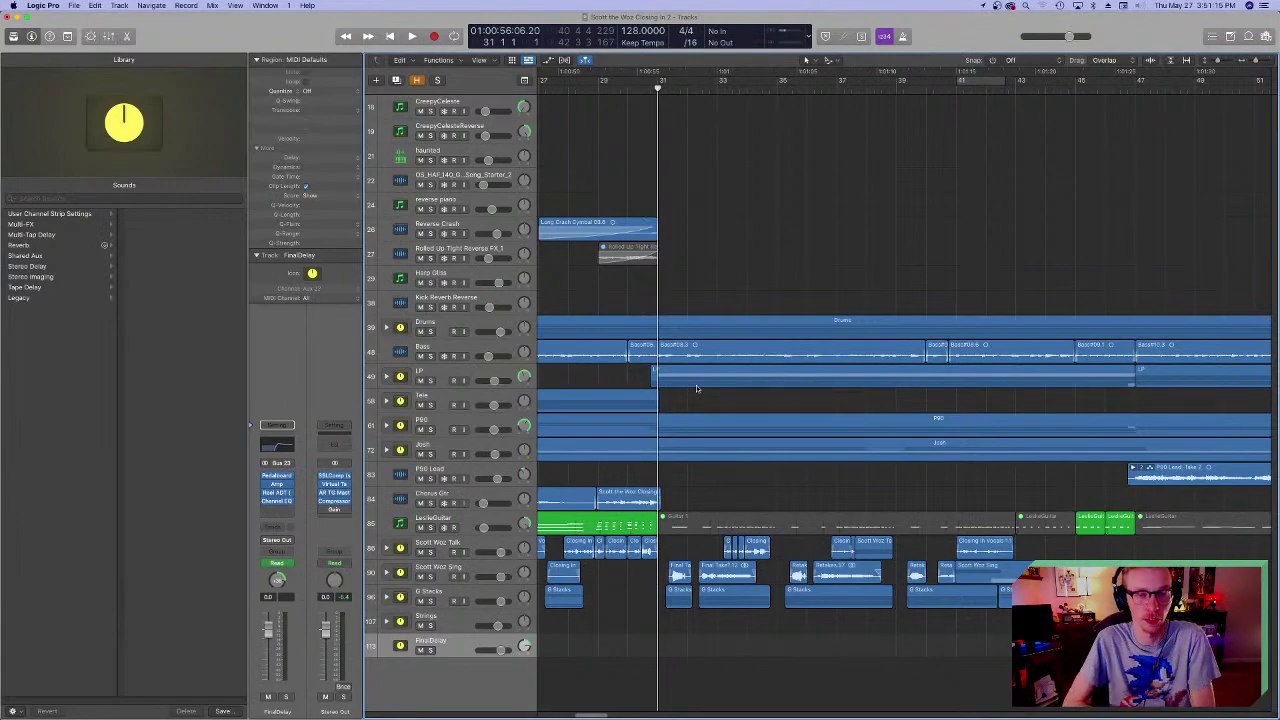
- Place the playhead at bar 15 and save the project
{"action": "key", "text": "Return"}
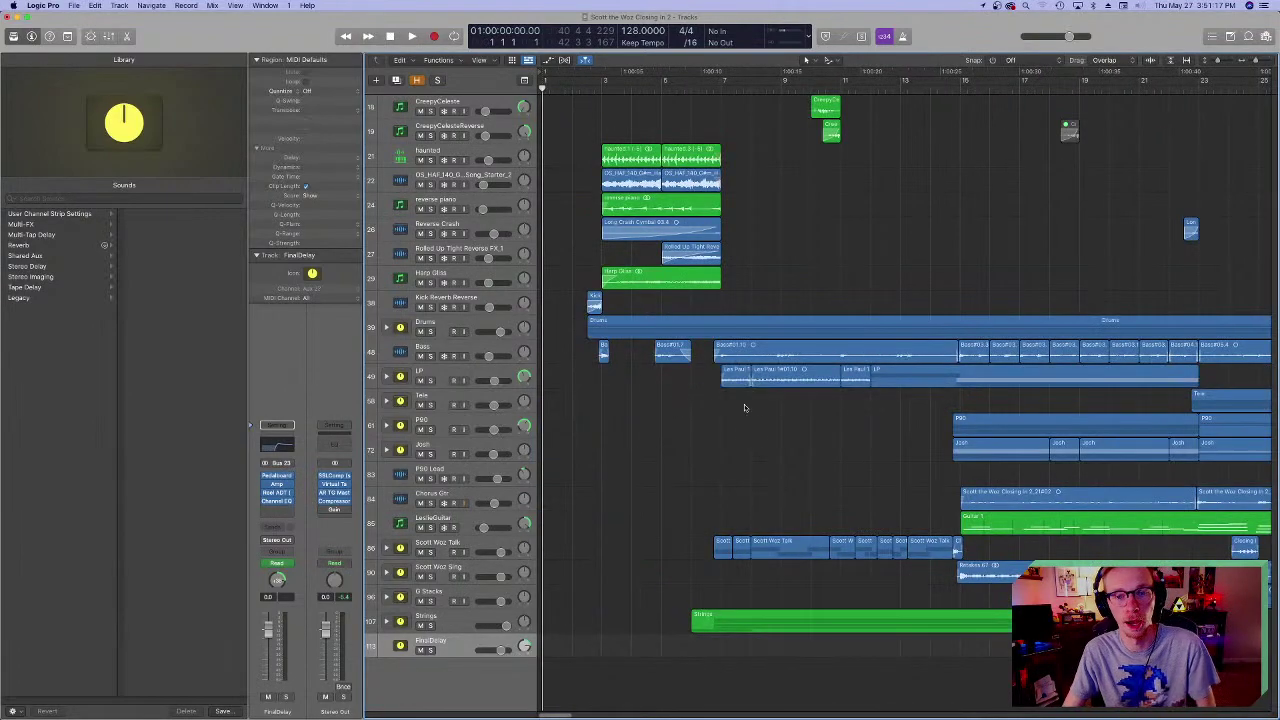
{"action": "scroll", "coordinate": [696, 344], "scroll_direction": "right", "scroll_amount": 5}
{"action": "left_click", "coordinate": [642, 88]}
{"action": "scroll", "coordinate": [733, 519], "scroll_direction": "left", "scroll_amount": 2}
{"action": "scroll", "coordinate": [733, 519], "scroll_direction": "left", "scroll_amount": 4}
{"action": "key", "text": "super+s"}
{"action": "scroll", "coordinate": [703, 520], "scroll_direction": "right", "scroll_amount": 7}
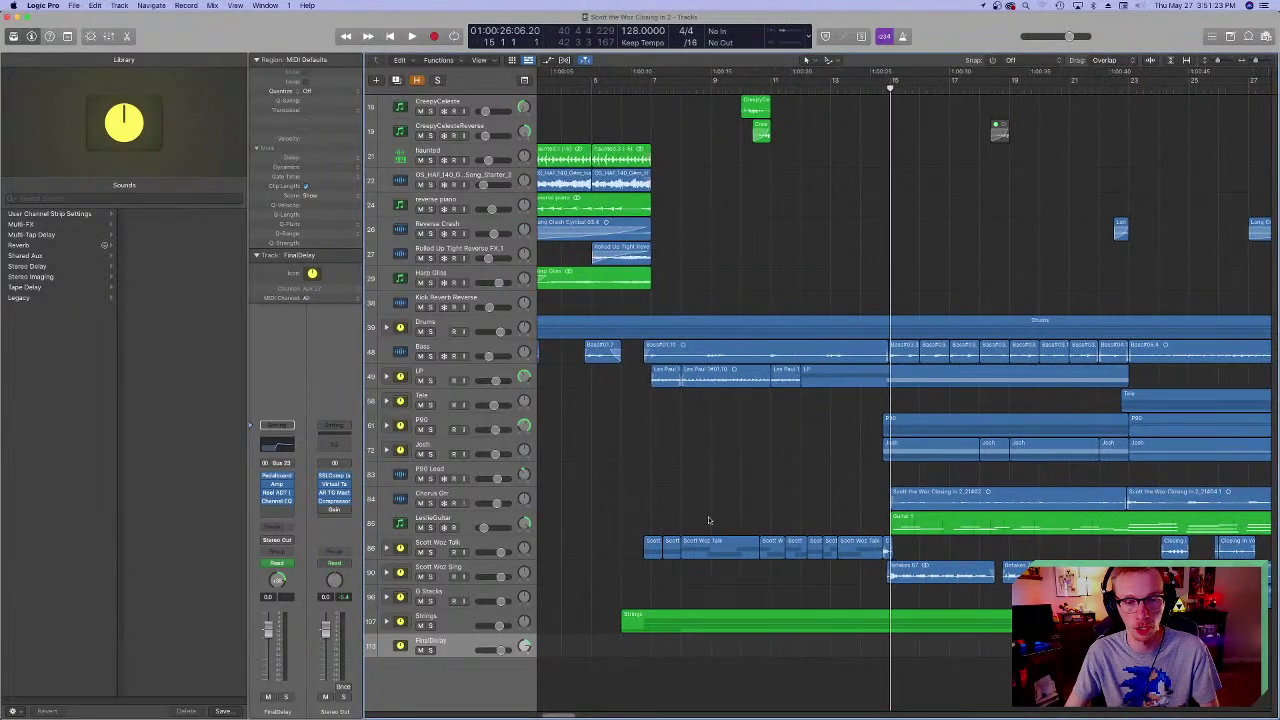
- Move the playhead to bar 7 and look over the arrangement from the intro to about bar 31
{"action": "scroll", "coordinate": [698, 508], "scroll_direction": "left", "scroll_amount": 6}
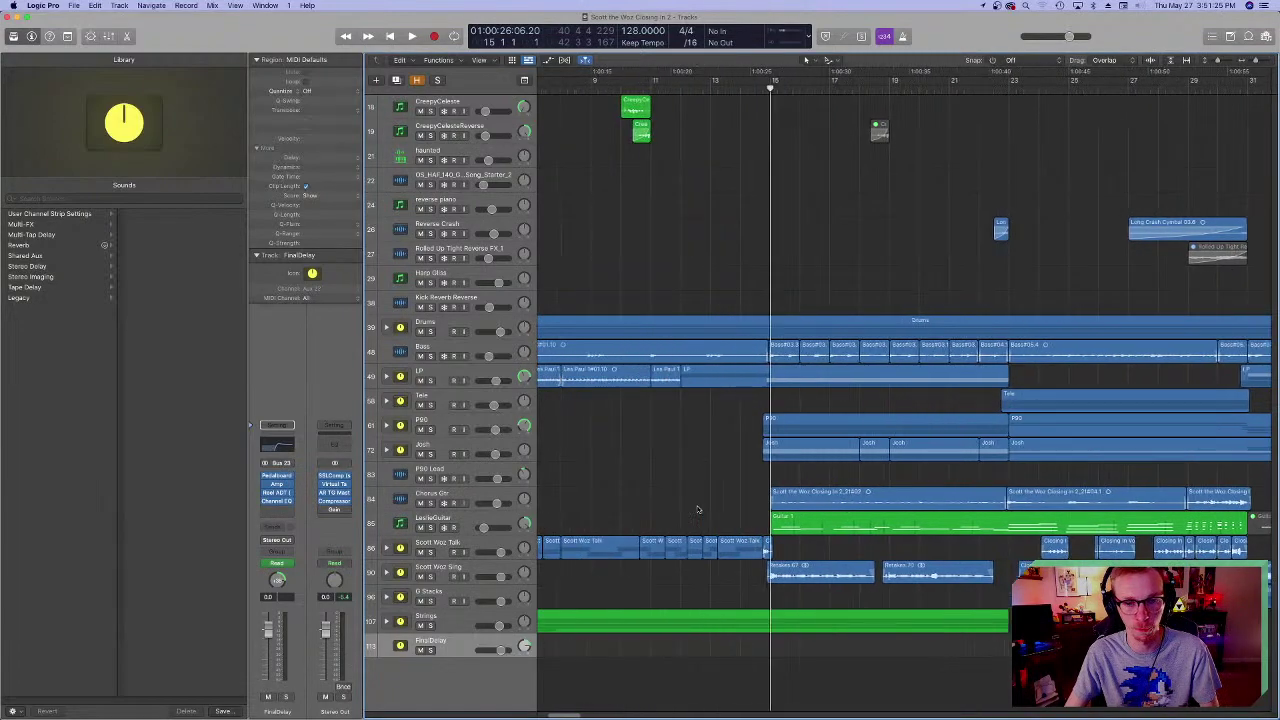
{"action": "left_click", "coordinate": [650, 84]}
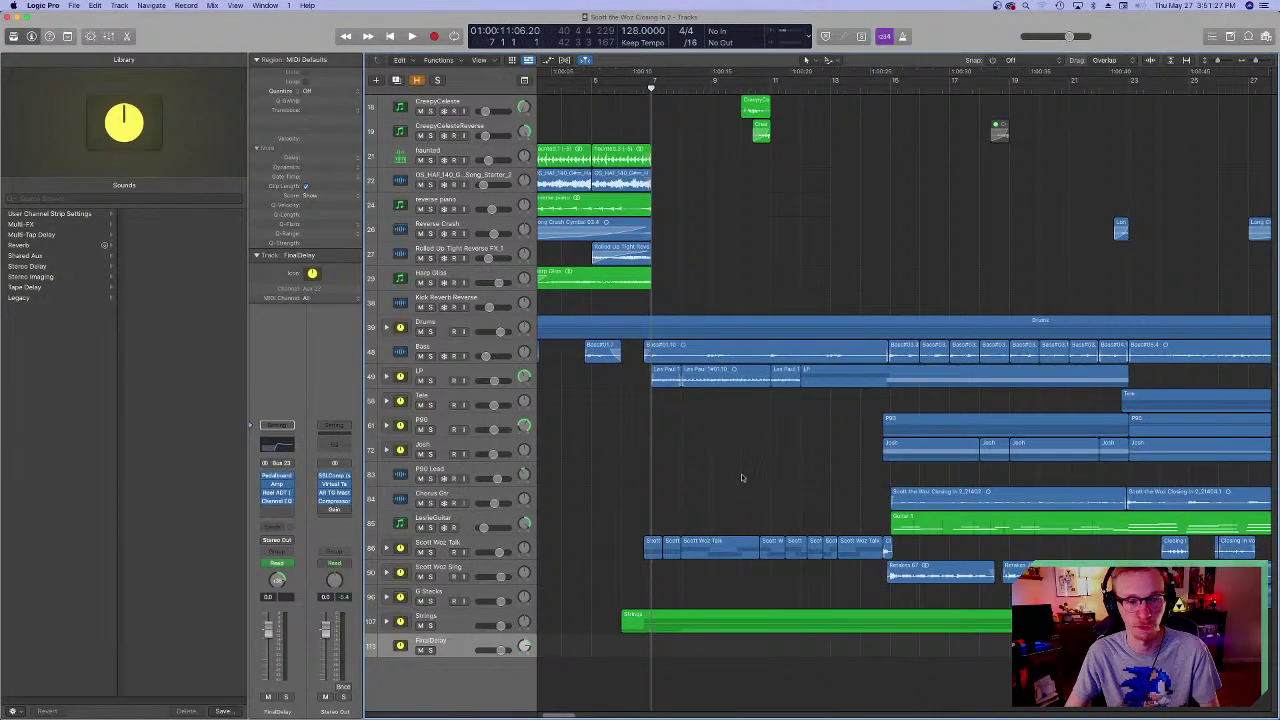
{"action": "scroll", "coordinate": [743, 478], "scroll_direction": "right", "scroll_amount": 3}
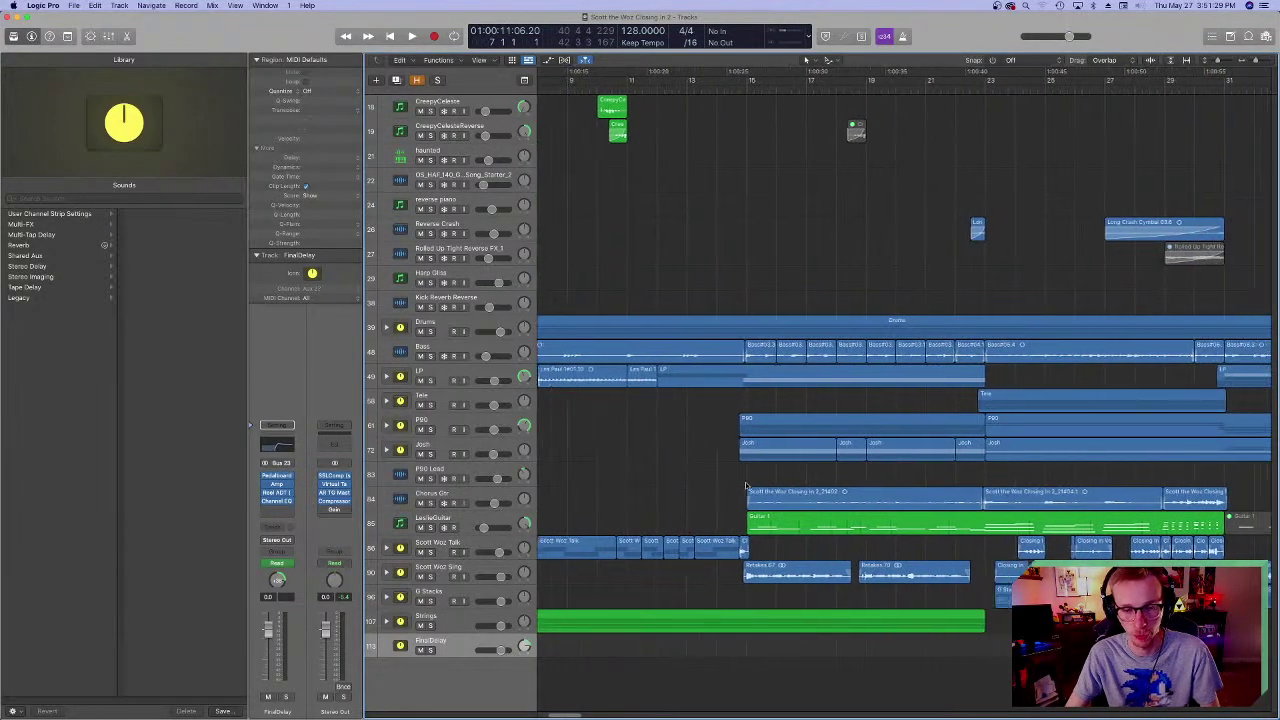
{"action": "scroll", "coordinate": [745, 486], "scroll_direction": "left", "scroll_amount": 3}
{"action": "scroll", "coordinate": [657, 437], "scroll_direction": "left", "scroll_amount": 3}
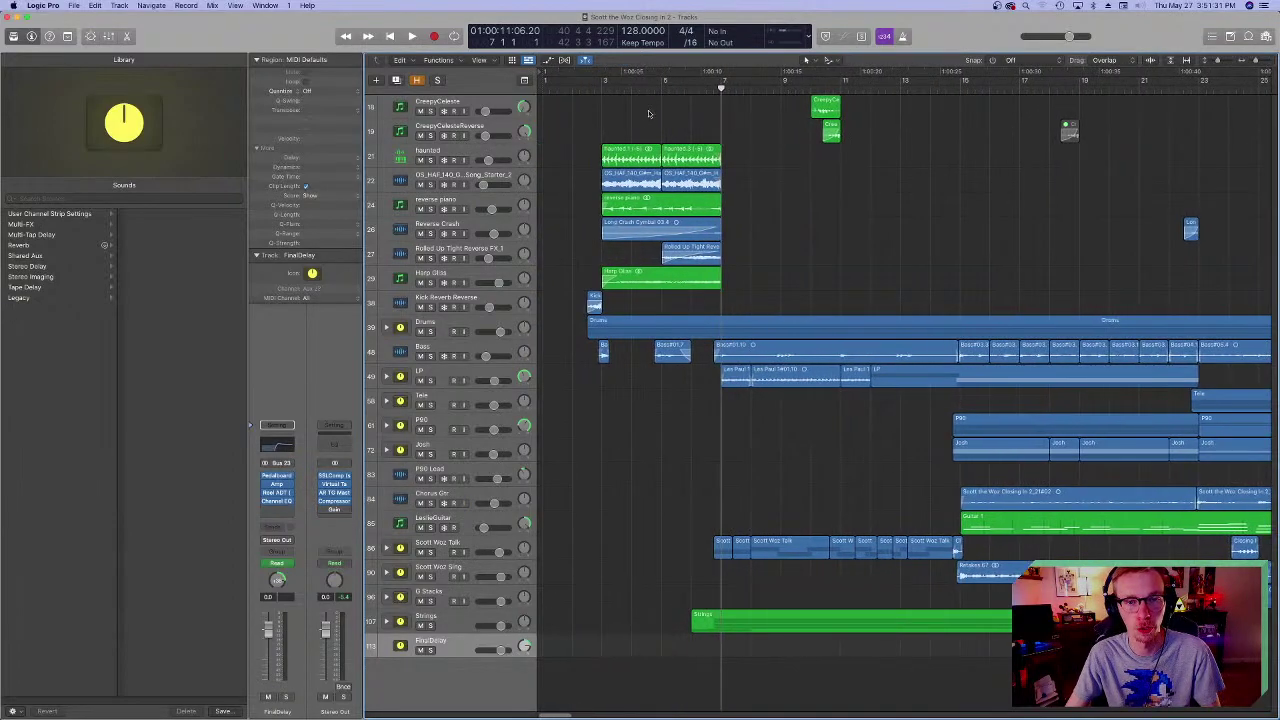
- Select the Harp Gliss region starting at bar 3 and check its channel's EQ settings
{"action": "key", "text": "Return"}
{"action": "left_click", "coordinate": [660, 278]}
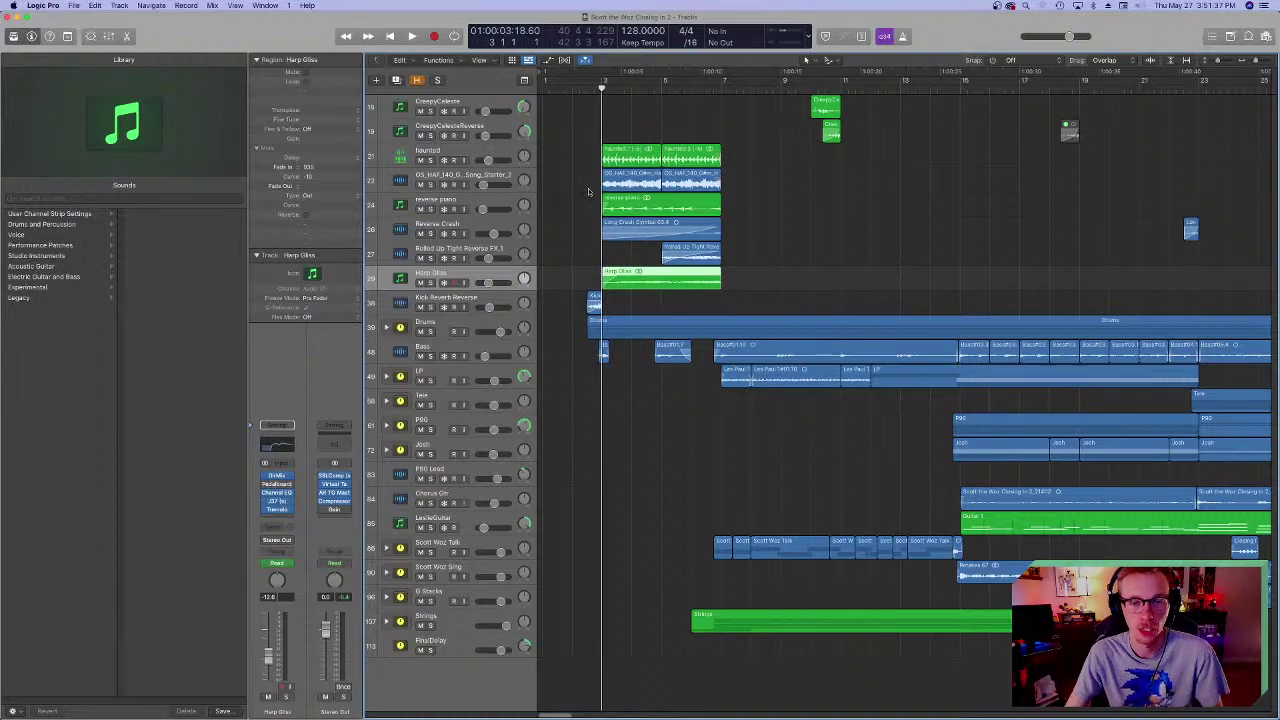
{"action": "left_click", "coordinate": [277, 443]}
{"action": "left_click", "coordinate": [402, 141]}
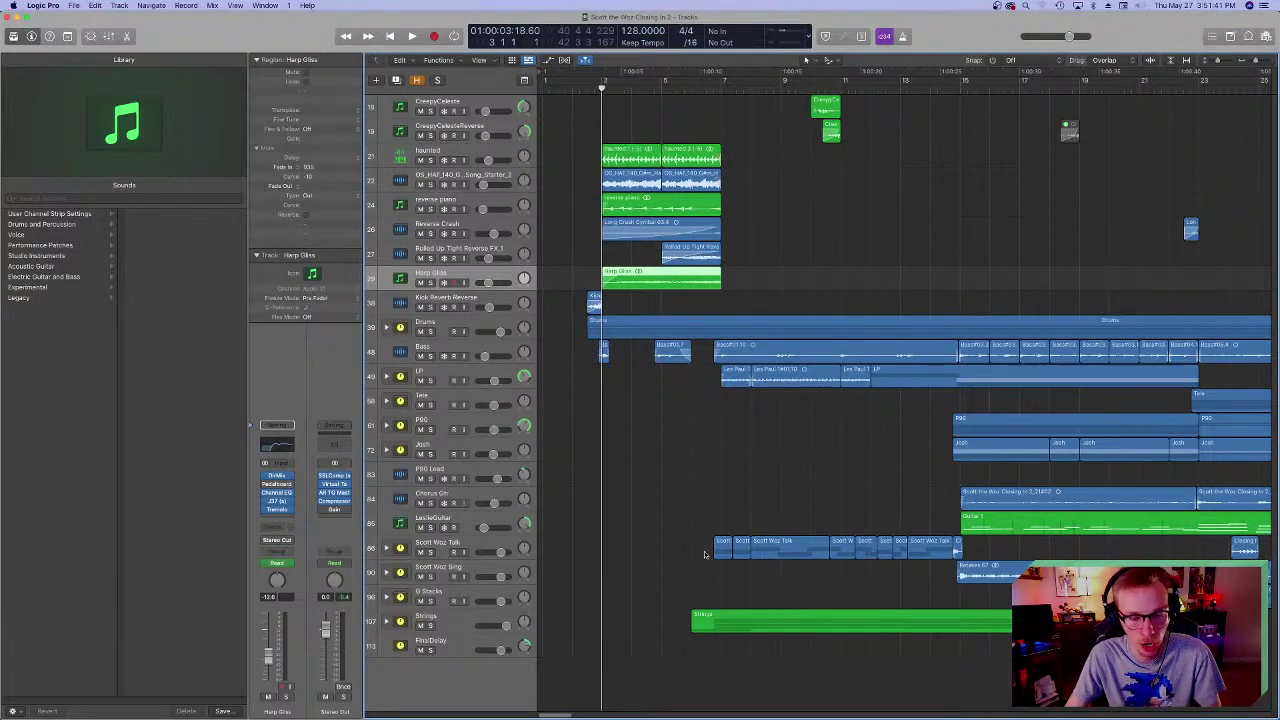
- Open the Gain plug-in on Stereo Out, move its window over the arrangement, and place the playhead in bar 6
{"action": "scroll", "coordinate": [602, 464], "scroll_direction": "right", "scroll_amount": 3}
{"action": "scroll", "coordinate": [602, 464], "scroll_direction": "left", "scroll_amount": 1}
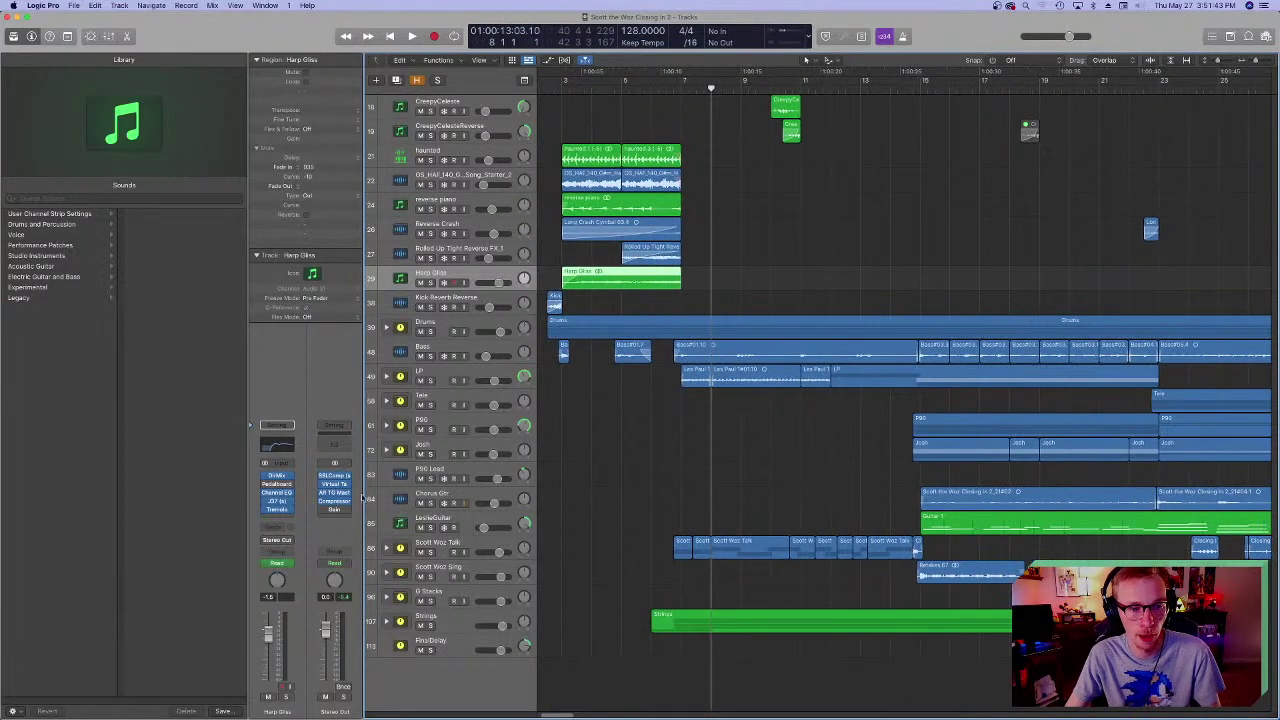
{"action": "left_click", "coordinate": [335, 509]}
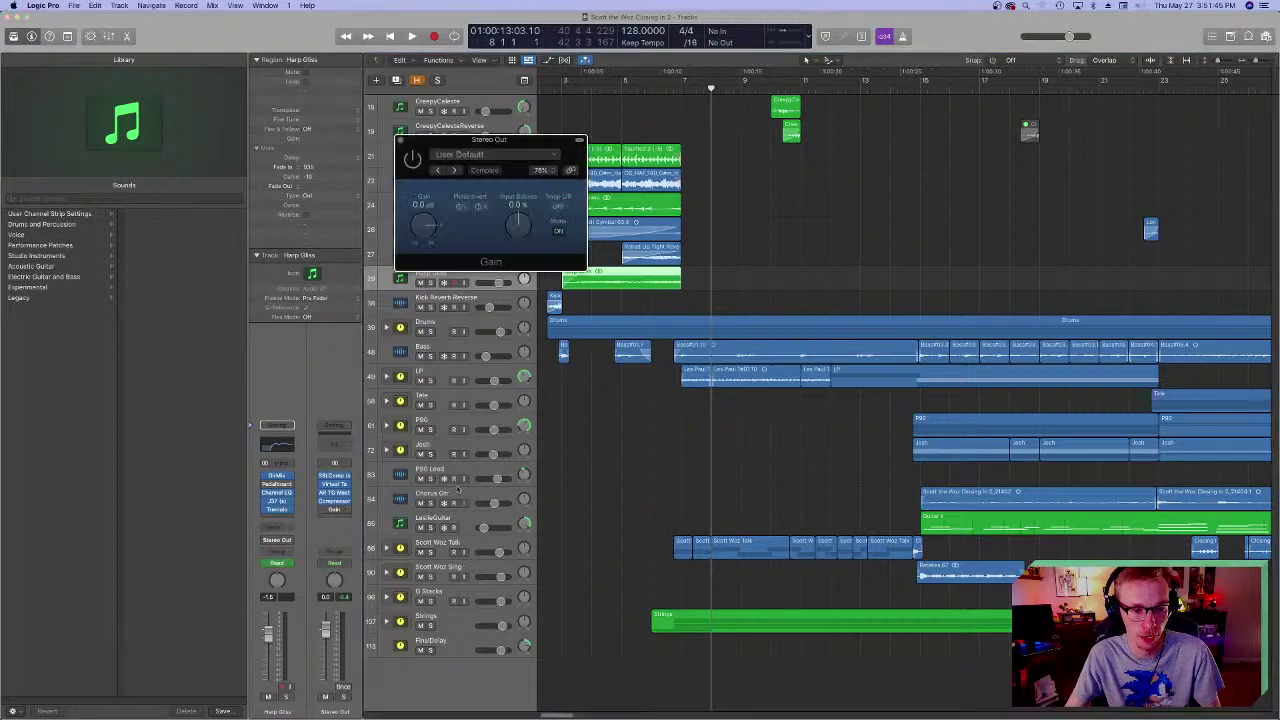
{"action": "left_click_drag", "start_coordinate": [474, 139], "coordinate": [602, 354]}
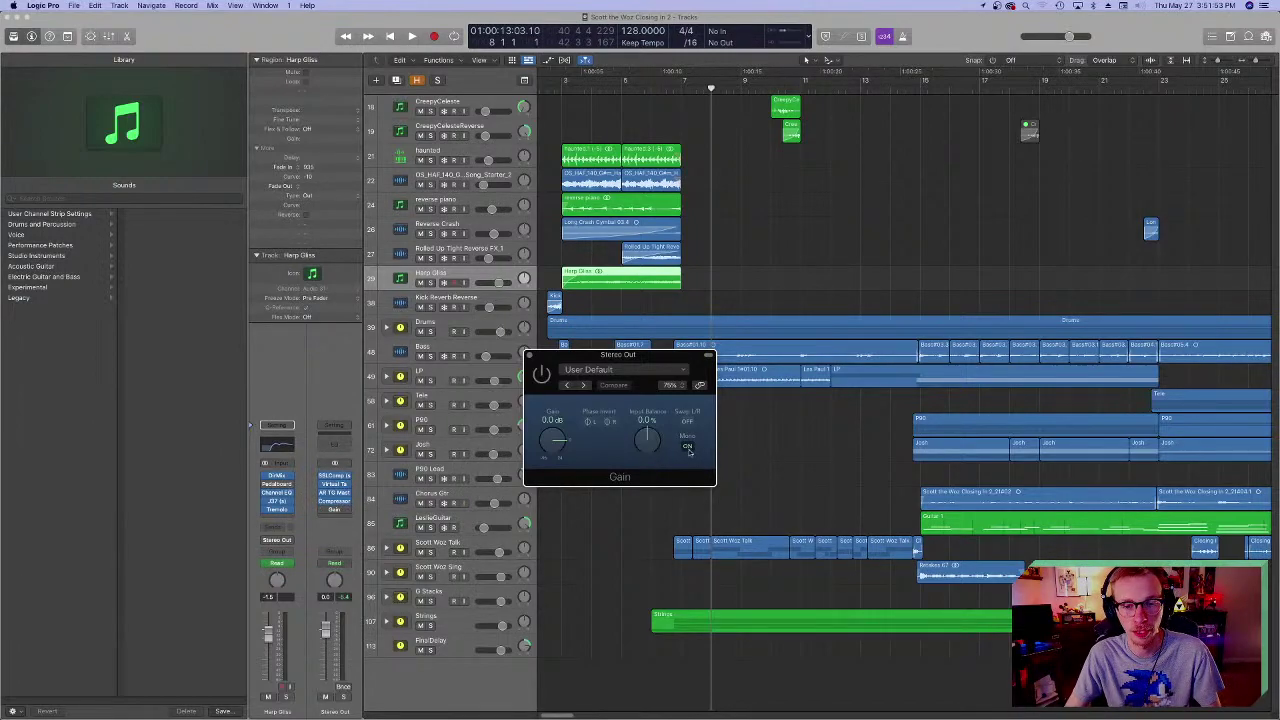
{"action": "left_click", "coordinate": [681, 86]}
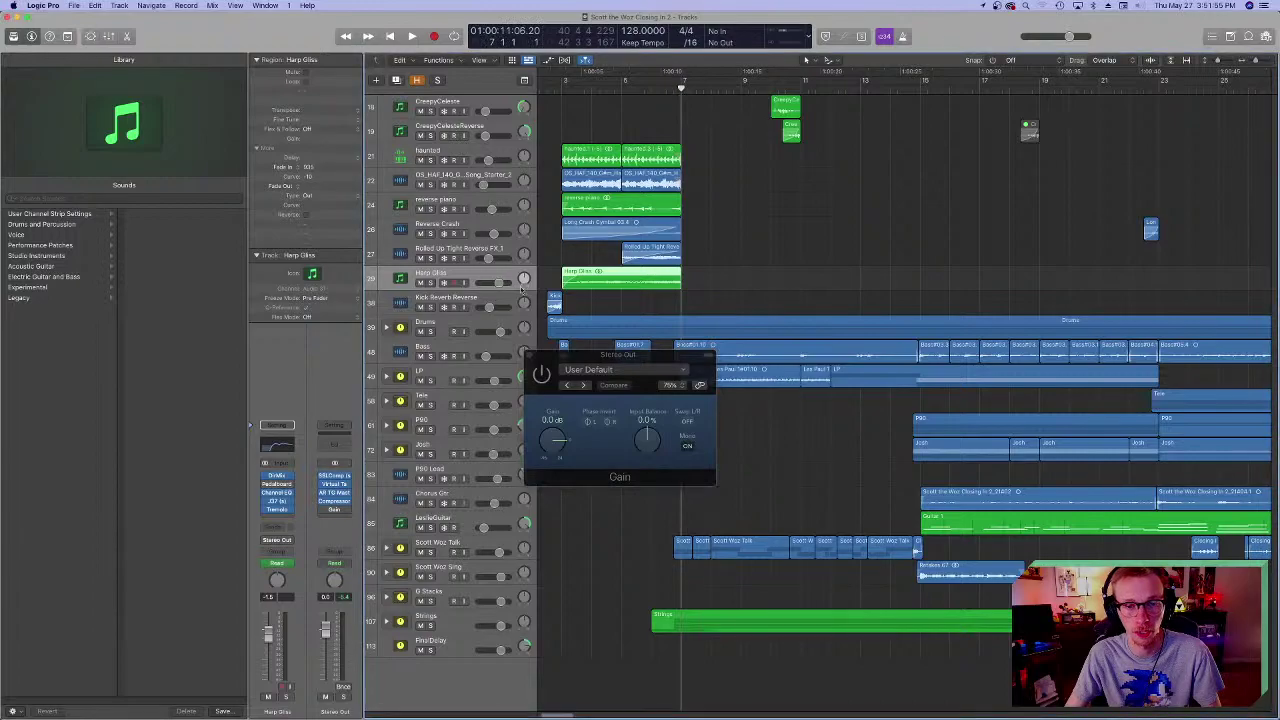
{"action": "left_click", "coordinate": [673, 86]}
{"action": "left_click", "coordinate": [530, 356]}
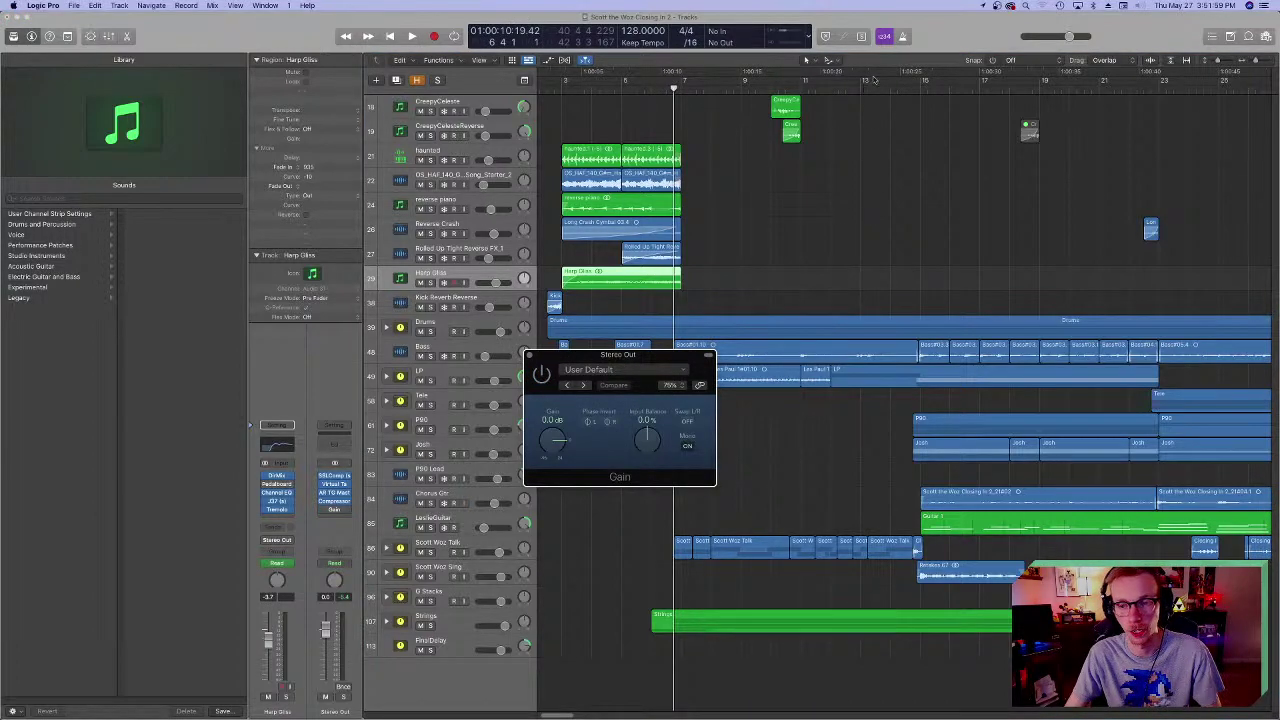
- Play the mix from about bar 14 into bar 18 with the Stereo Out Gain plug-in open, then close it
{"action": "left_click", "coordinate": [905, 78]}
{"action": "key", "text": "space"}
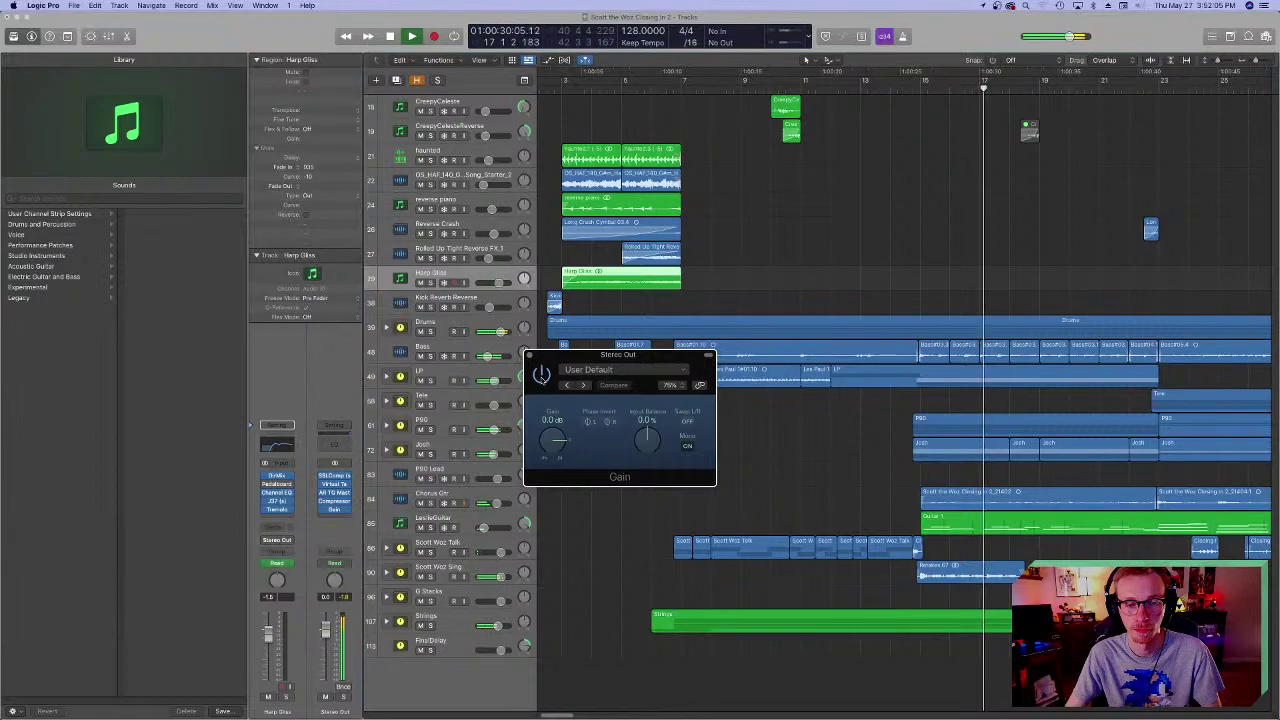
{"action": "key", "text": "space"}
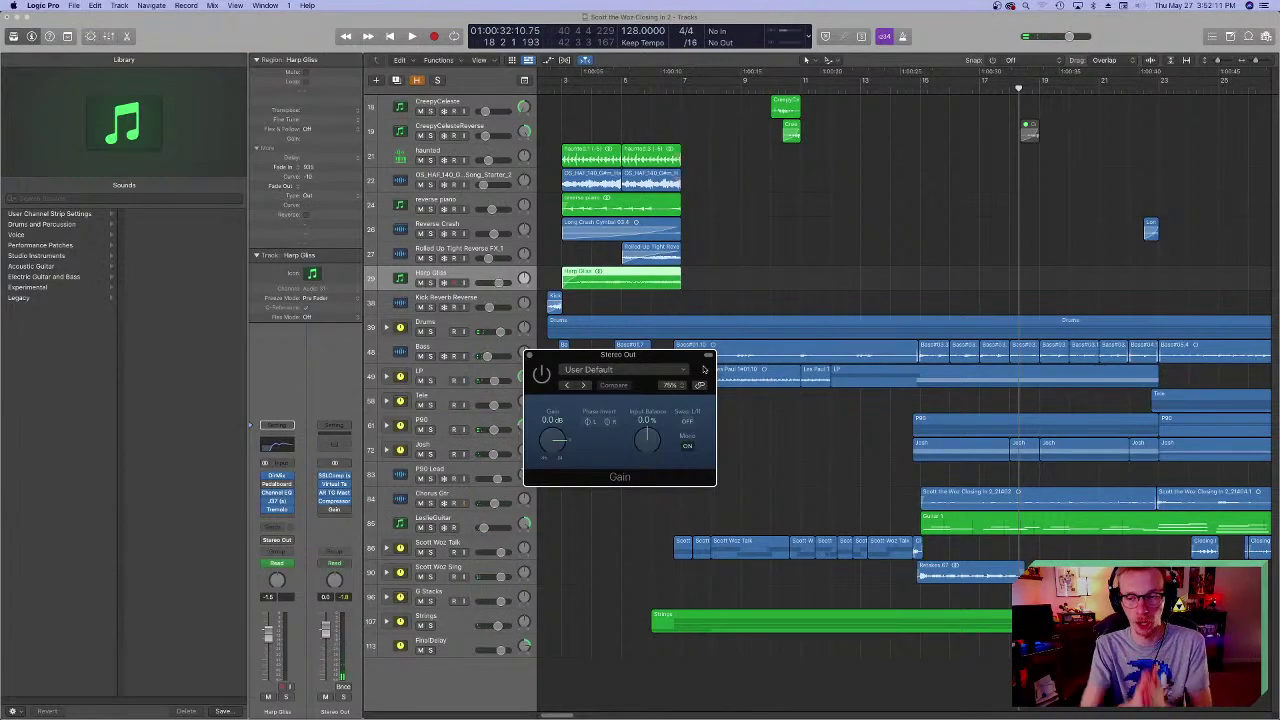
{"action": "left_click", "coordinate": [531, 357]}
{"action": "scroll", "coordinate": [590, 436], "scroll_direction": "right", "scroll_amount": 5}
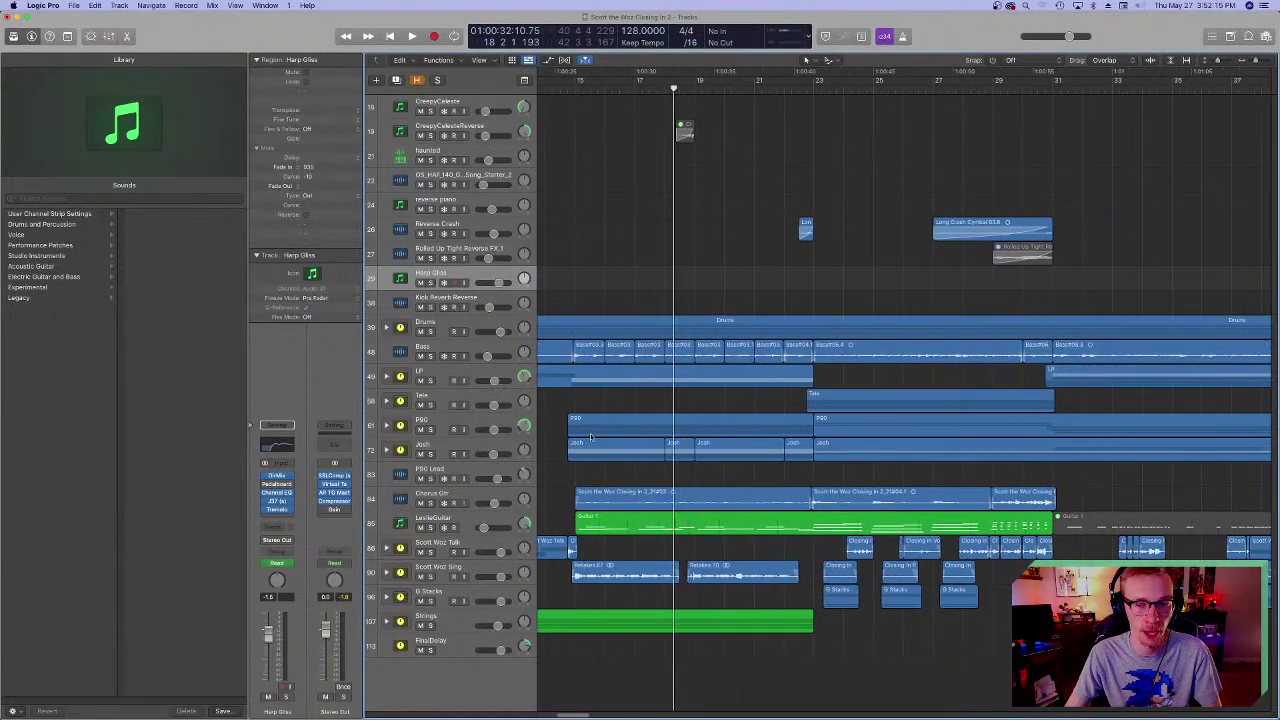
{"action": "scroll", "coordinate": [590, 436], "scroll_direction": "left", "scroll_amount": 4}
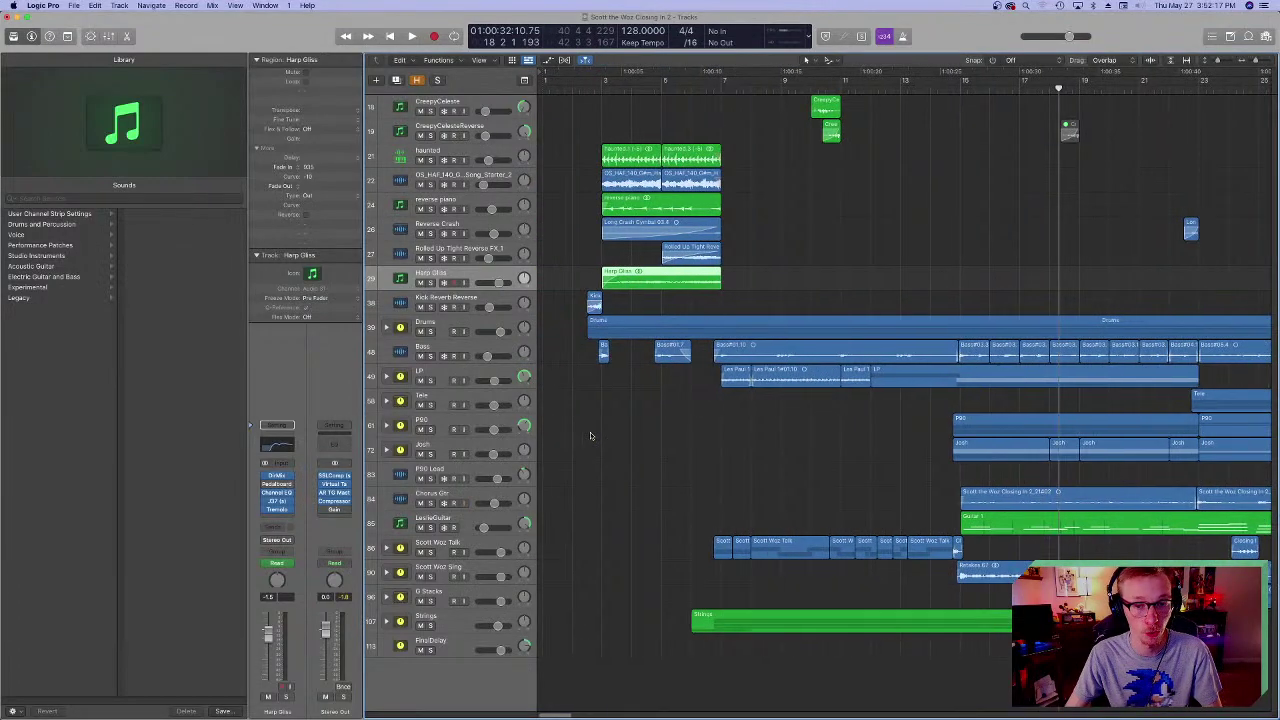
{"action": "scroll", "coordinate": [590, 436], "scroll_direction": "right", "scroll_amount": 3}
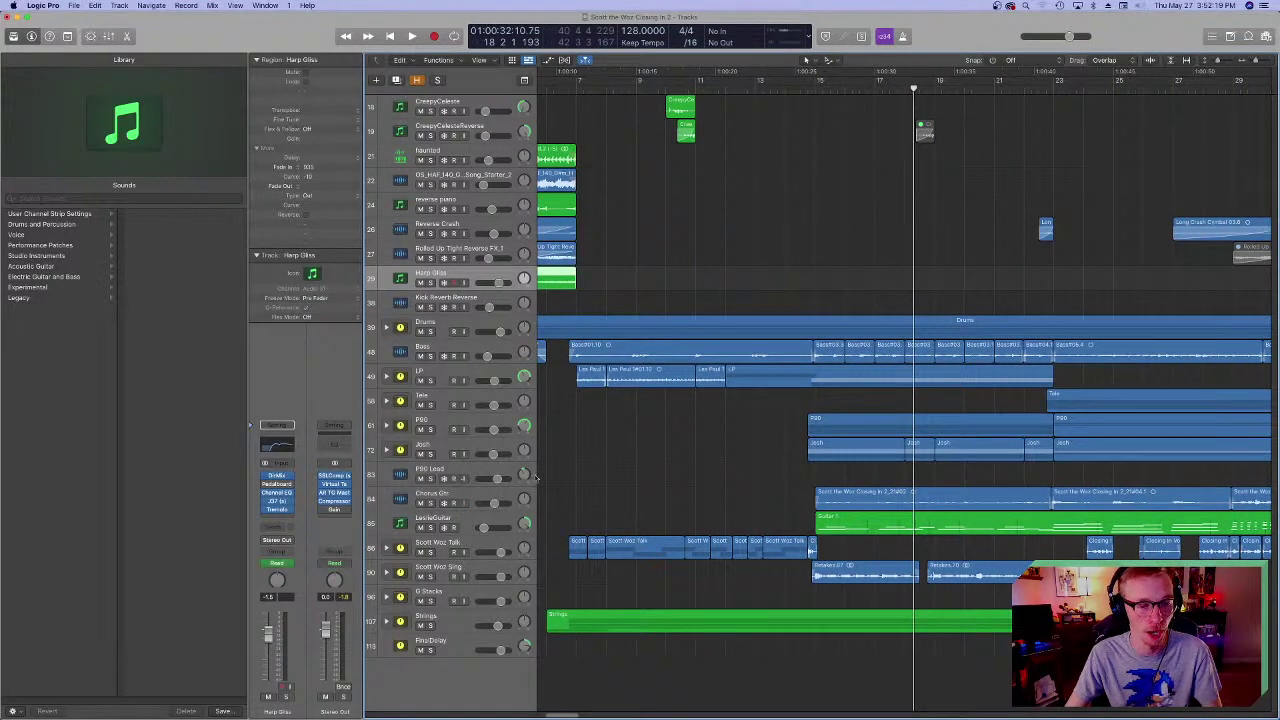
{"action": "scroll", "coordinate": [758, 477], "scroll_direction": "right", "scroll_amount": 5}
{"action": "scroll", "coordinate": [755, 474], "scroll_direction": "left", "scroll_amount": 5}
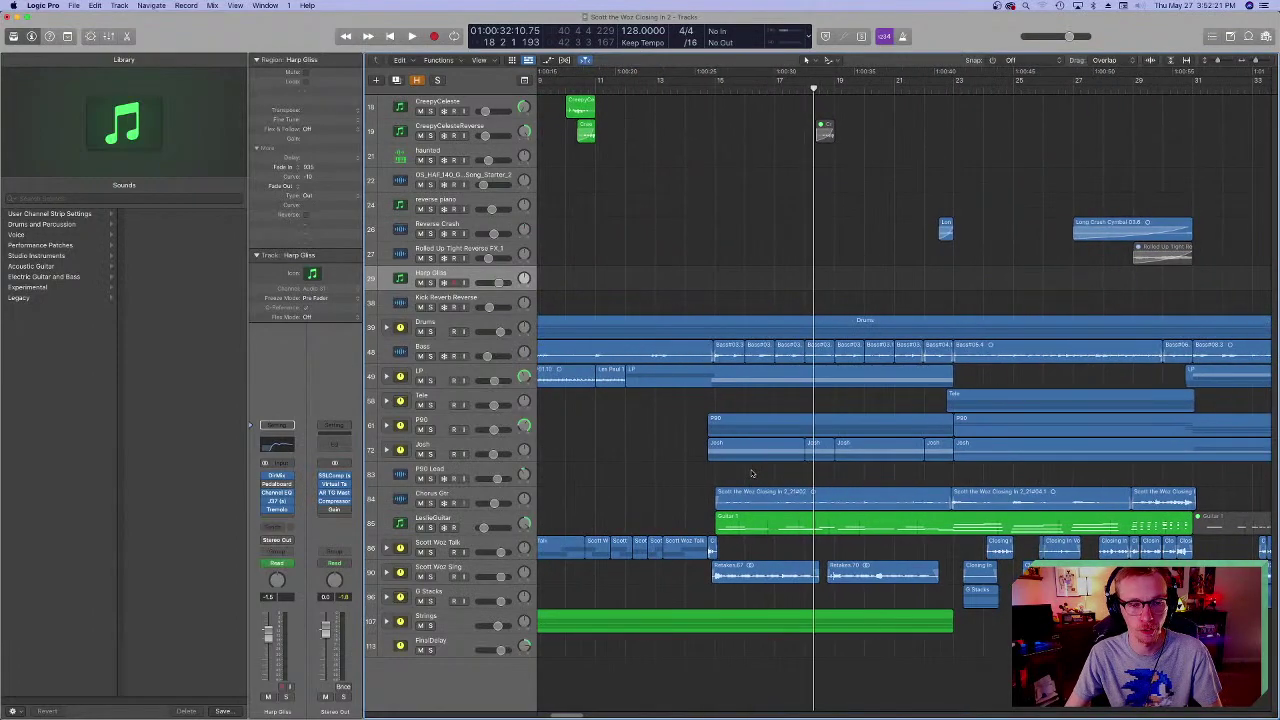
- Place the playhead at bar 15, look over the surrounding arrangement, and move the playhead back to bar 14
{"action": "scroll", "coordinate": [752, 472], "scroll_direction": "right", "scroll_amount": 2}
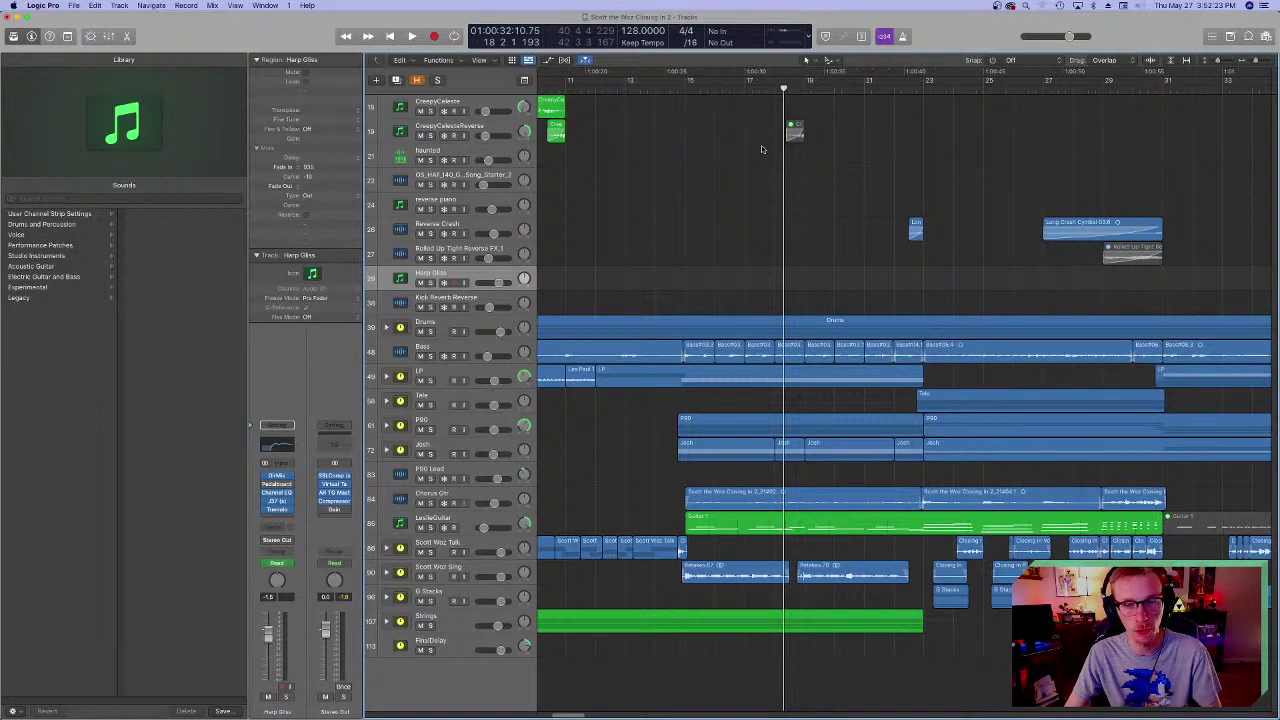
{"action": "left_click", "coordinate": [686, 88]}
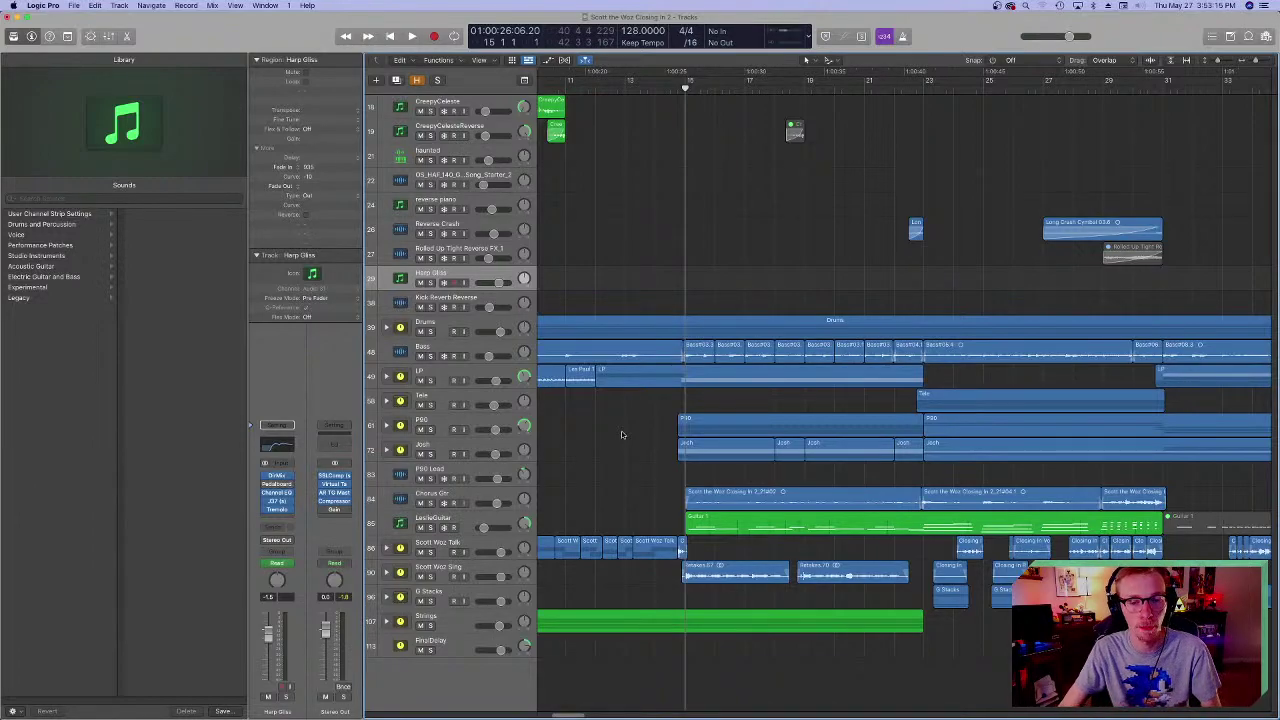
{"action": "scroll", "coordinate": [630, 420], "scroll_direction": "left", "scroll_amount": 5}
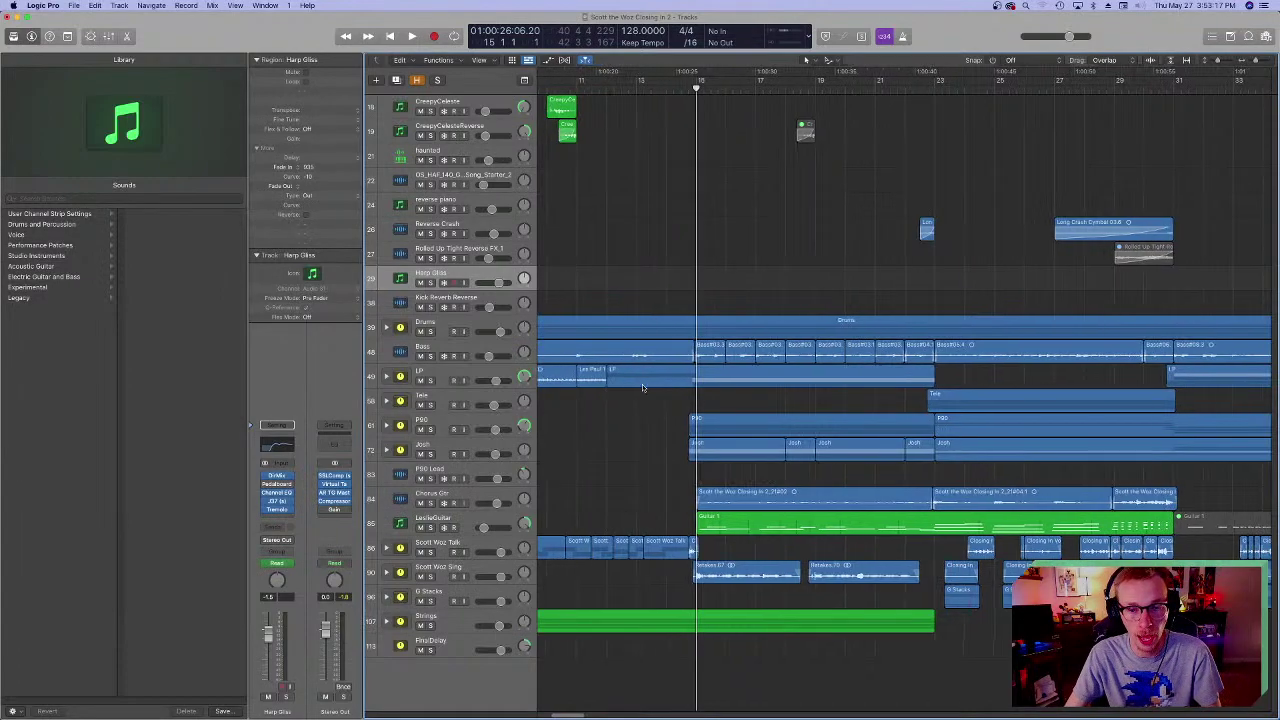
{"action": "scroll", "coordinate": [647, 393], "scroll_direction": "right", "scroll_amount": 5}
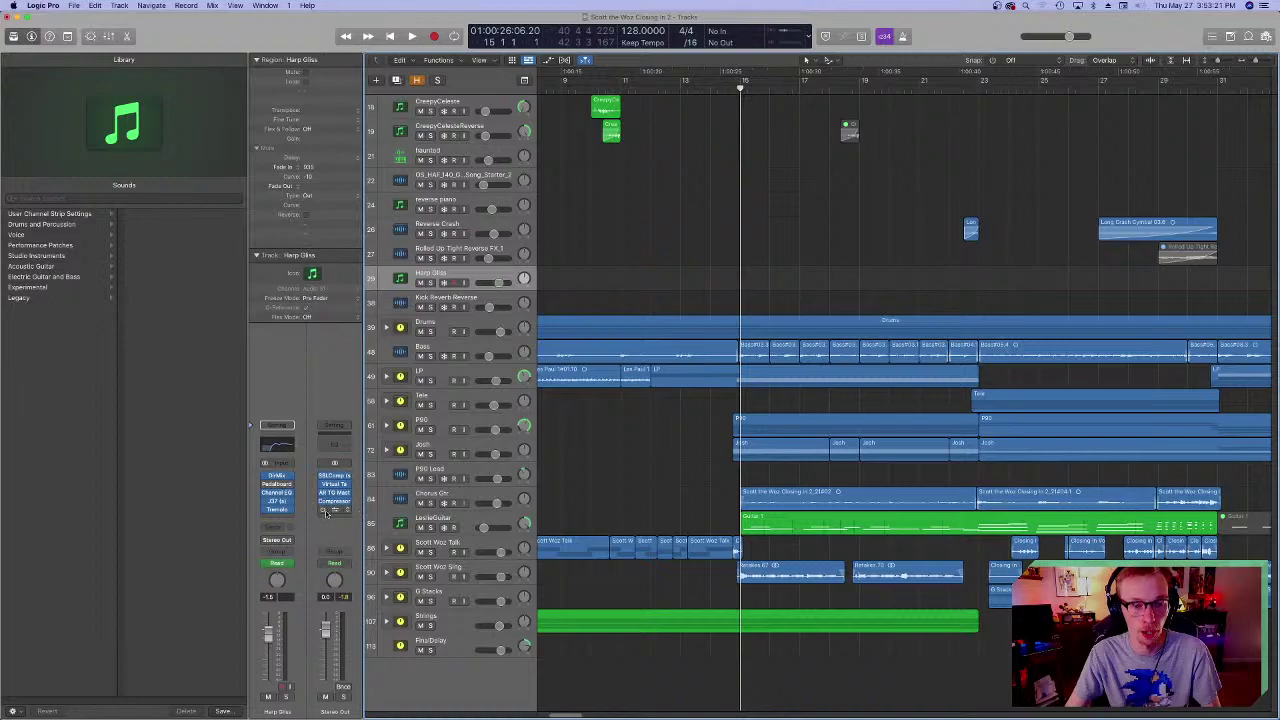
{"action": "scroll", "coordinate": [792, 435], "scroll_direction": "left", "scroll_amount": 1}
{"action": "scroll", "coordinate": [788, 420], "scroll_direction": "right", "scroll_amount": 4}
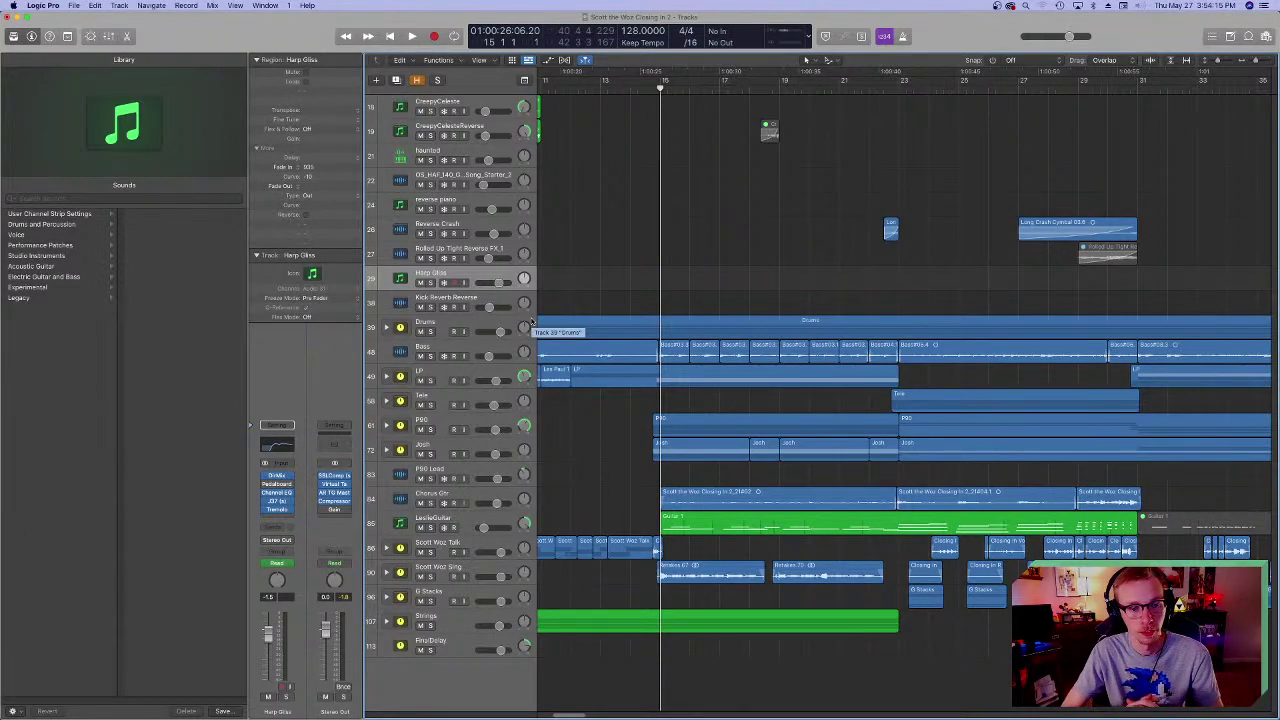
{"action": "left_click", "coordinate": [645, 89]}
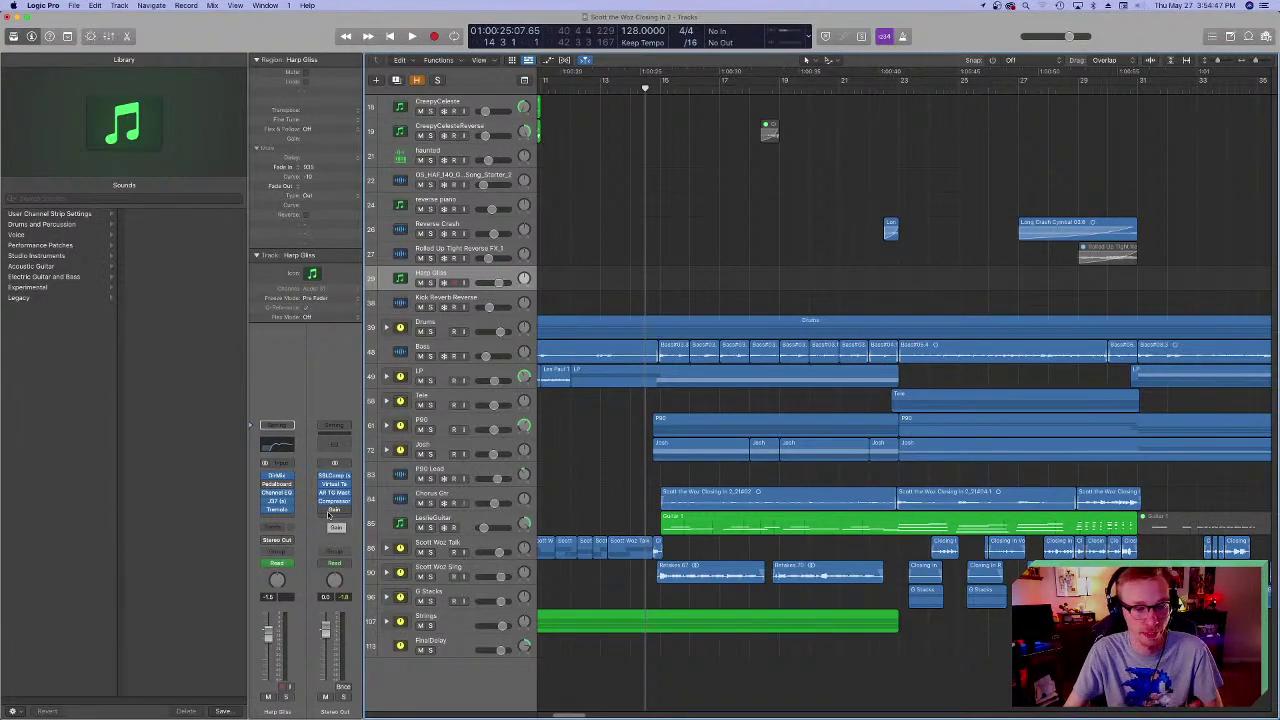
- Return the playhead to bar 7, where the intro elements end
{"action": "scroll", "coordinate": [764, 82], "scroll_direction": "left", "scroll_amount": 6}
{"action": "left_click", "coordinate": [724, 86]}
{"action": "scroll", "coordinate": [644, 452], "scroll_direction": "right", "scroll_amount": 2}
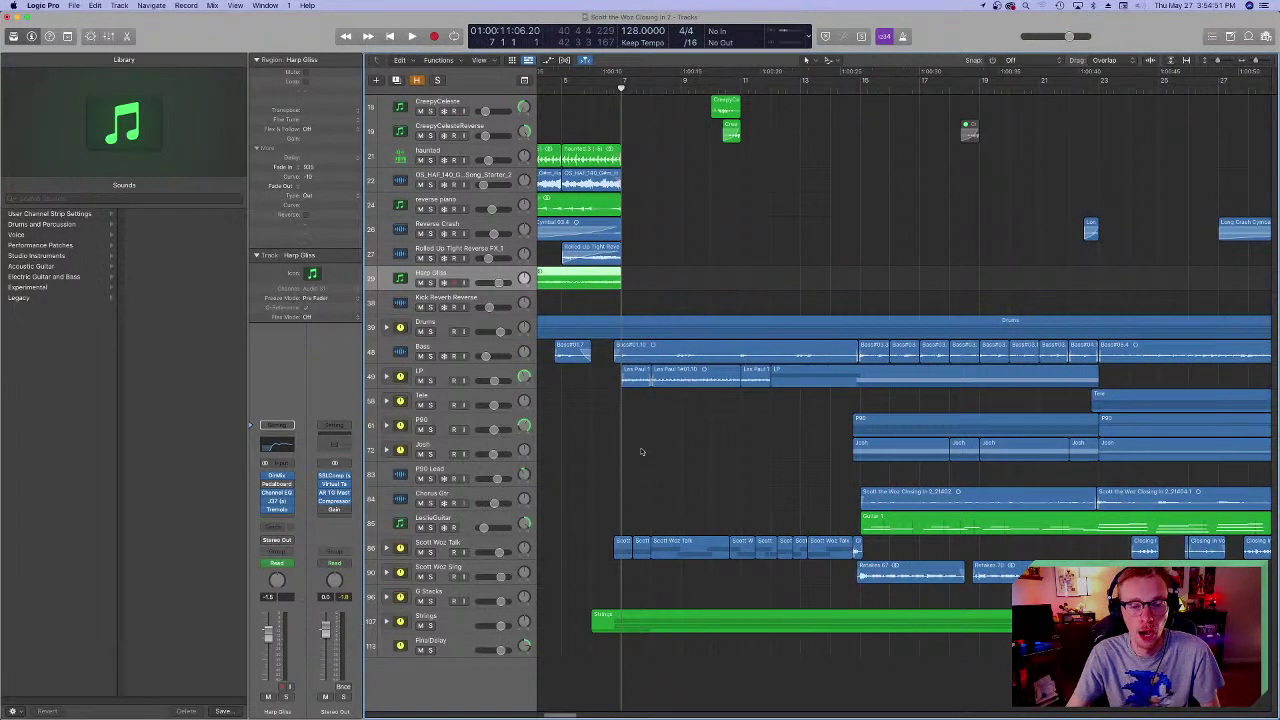
- Expand and solo the Drums track stack, and select its Kick_01 track
{"action": "left_click", "coordinate": [436, 326]}
{"action": "scroll", "coordinate": [598, 430], "scroll_direction": "left", "scroll_amount": 2}
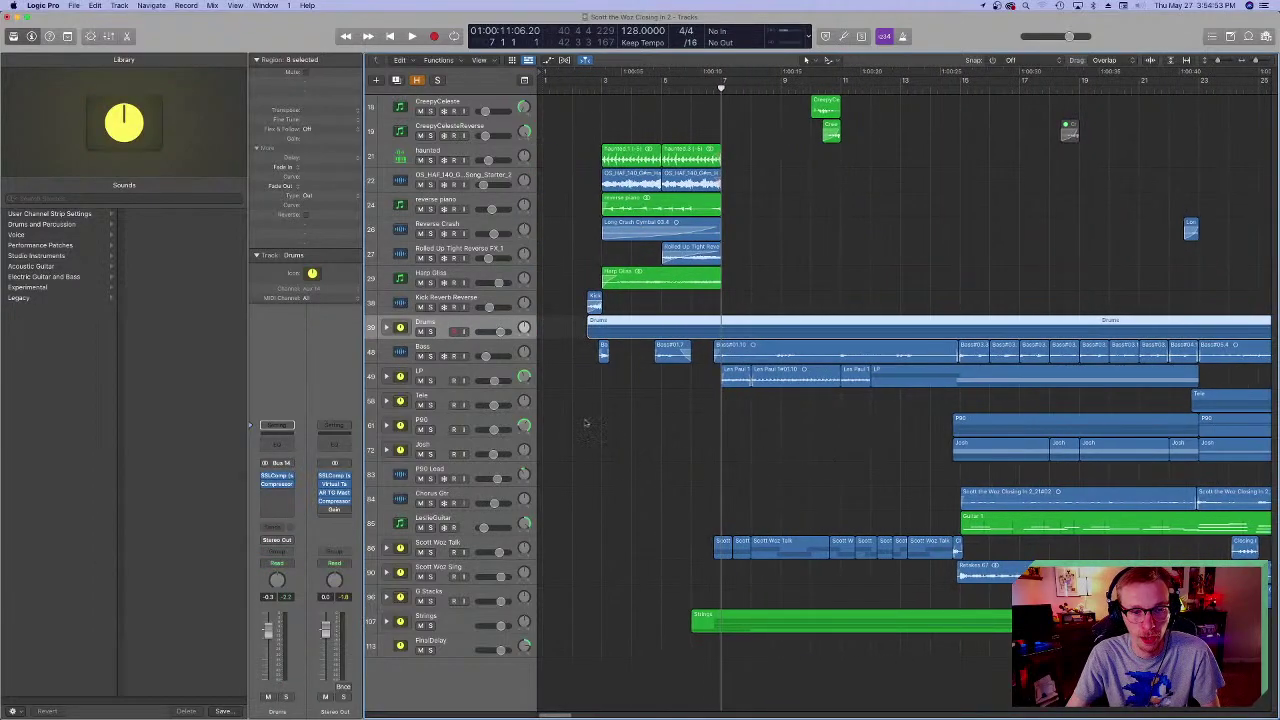
{"action": "left_click", "coordinate": [386, 327]}
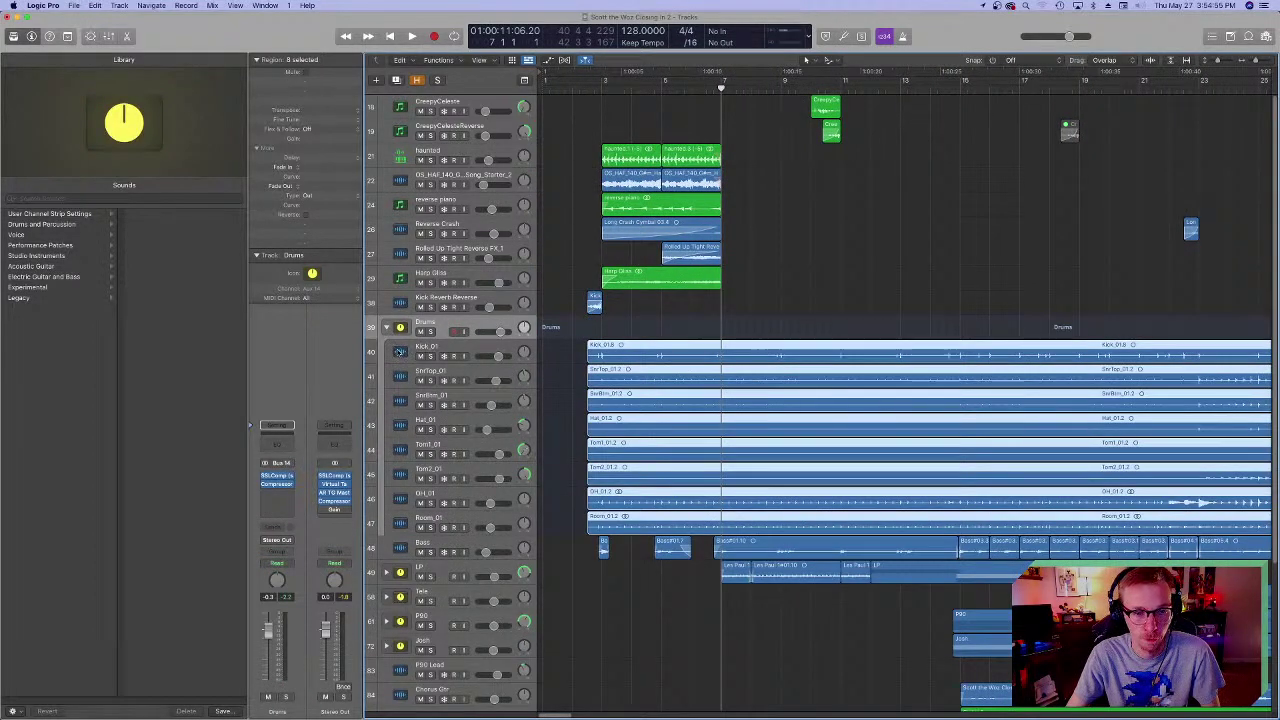
{"action": "left_click", "coordinate": [400, 350]}
- Place the playhead at bar 31 and pull it back slightly to the last beat of bar 30
{"action": "scroll", "coordinate": [1166, 524], "scroll_direction": "right", "scroll_amount": 10}
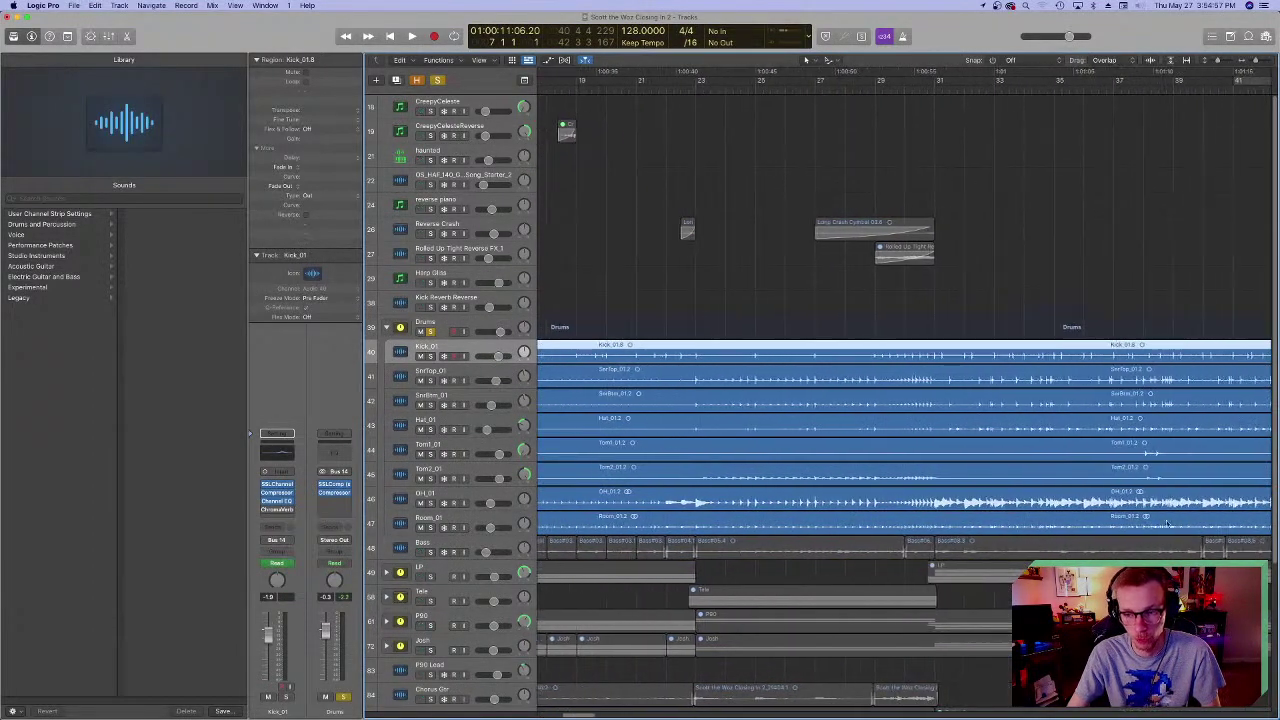
{"action": "scroll", "coordinate": [1166, 524], "scroll_direction": "right", "scroll_amount": 4}
{"action": "left_click", "coordinate": [737, 80]}
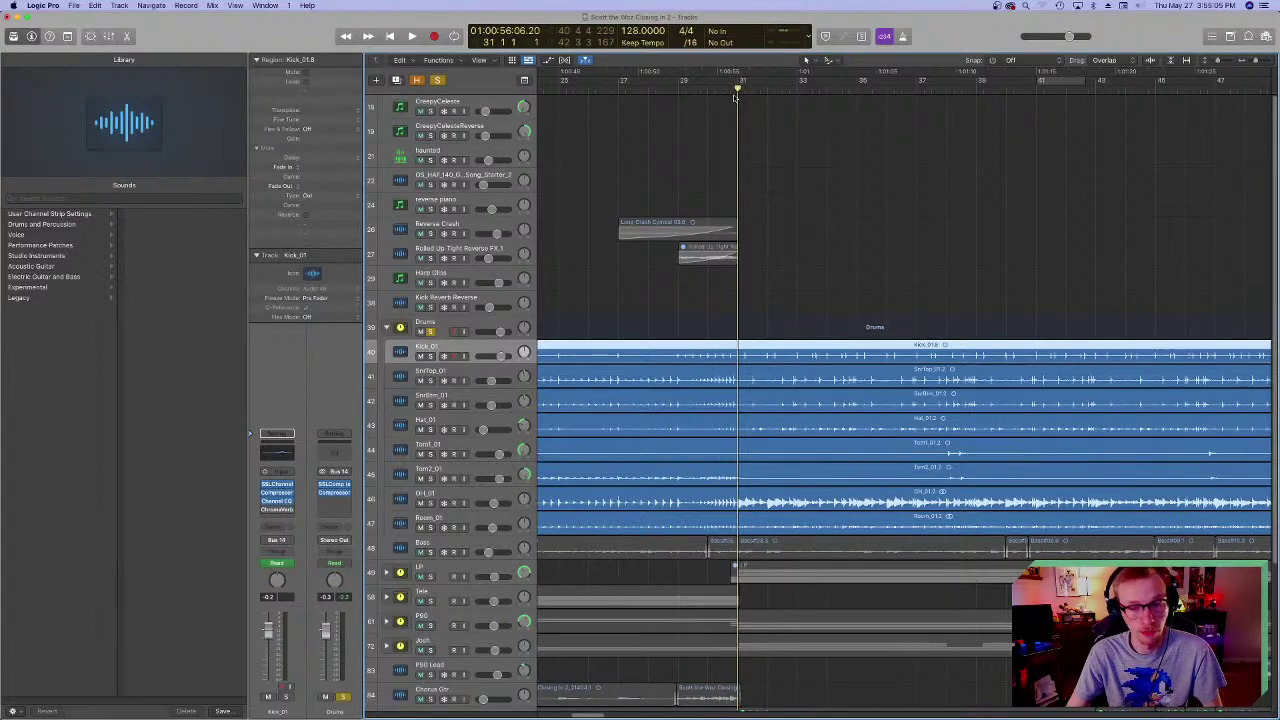
{"action": "left_click_drag", "start_coordinate": [736, 90], "coordinate": [729, 89]}
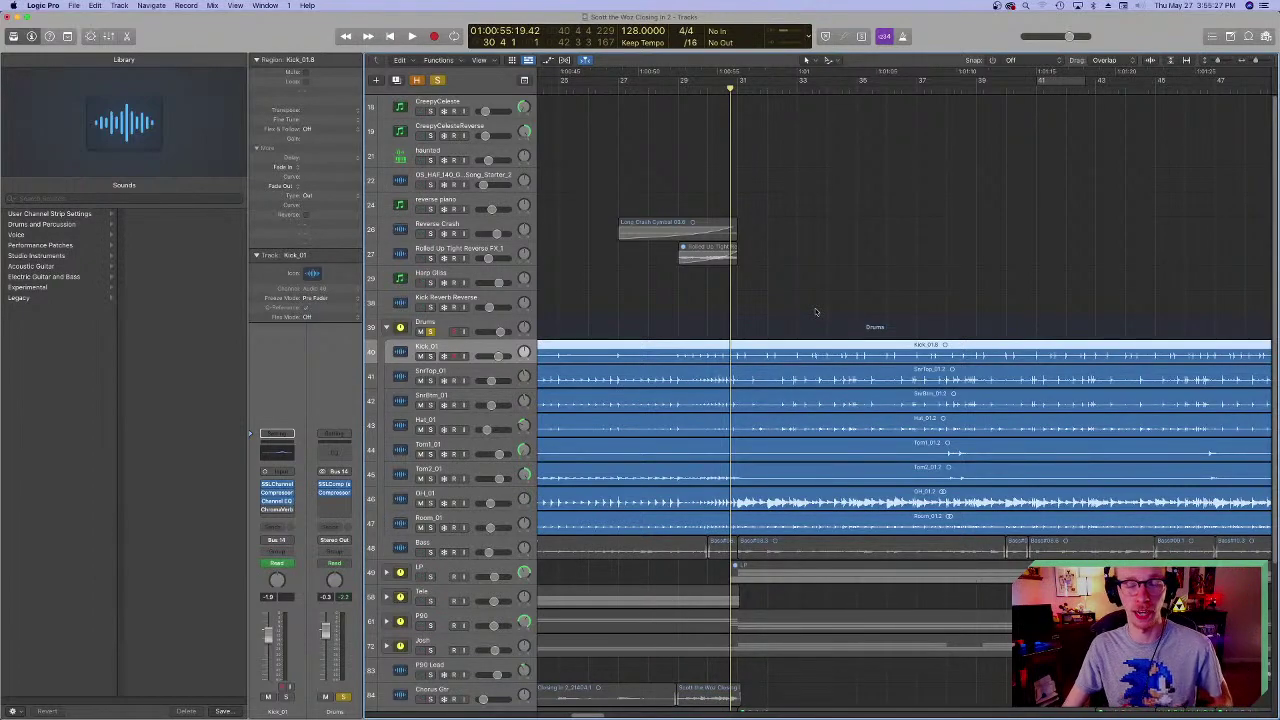
- Examine the waveforms of the individual drum tracks between about bars 27 and 57
{"action": "scroll", "coordinate": [868, 370], "scroll_direction": "right", "scroll_amount": 5}
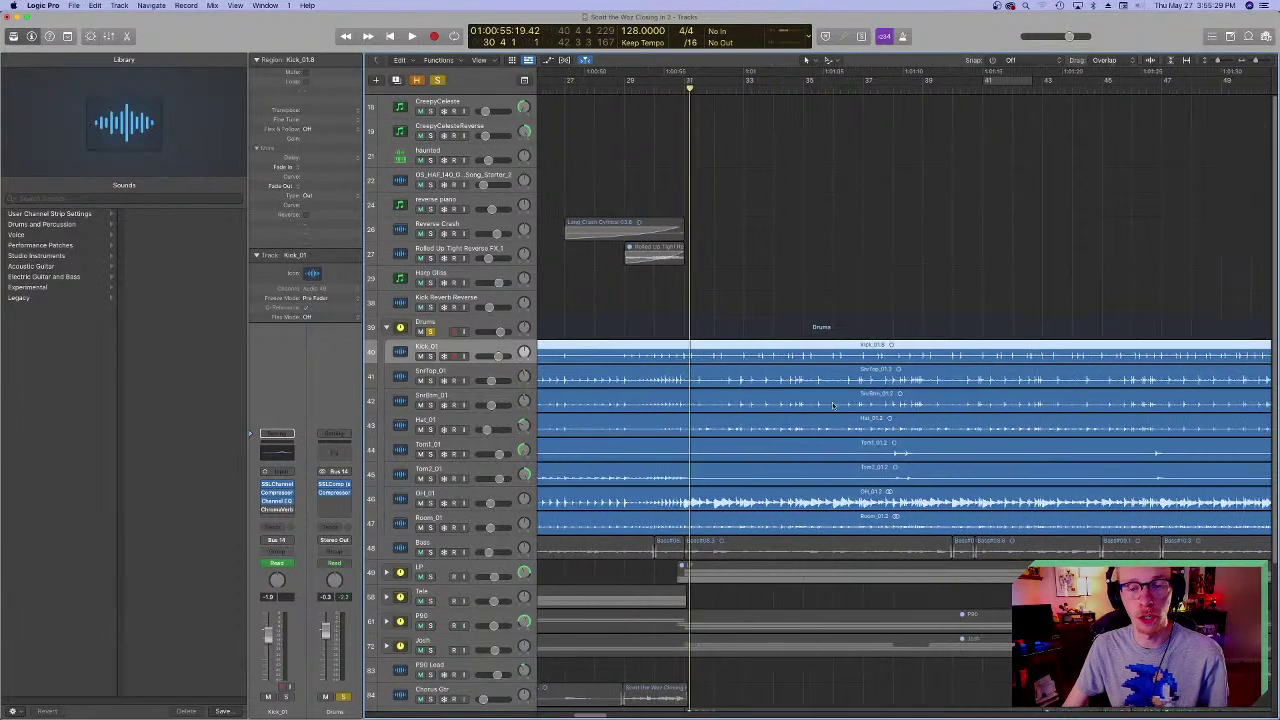
{"action": "scroll", "coordinate": [893, 415], "scroll_direction": "left", "scroll_amount": 3}
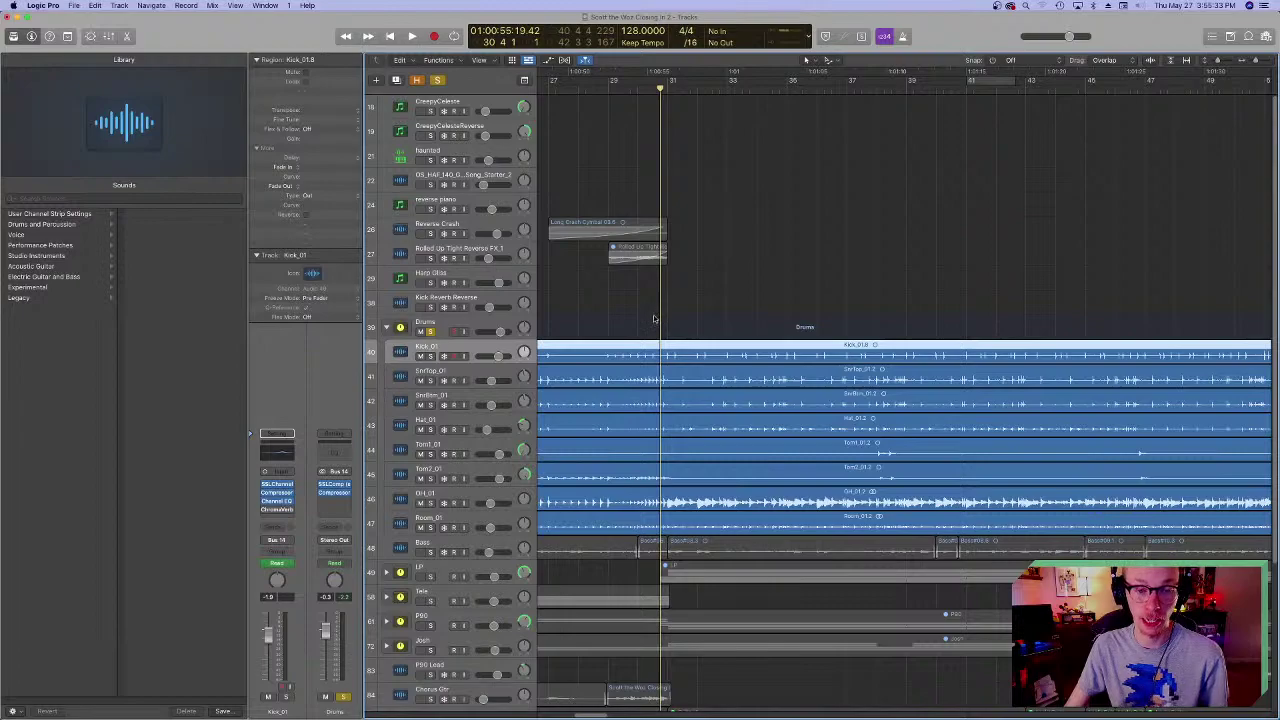
{"action": "scroll", "coordinate": [635, 329], "scroll_direction": "left", "scroll_amount": 1}
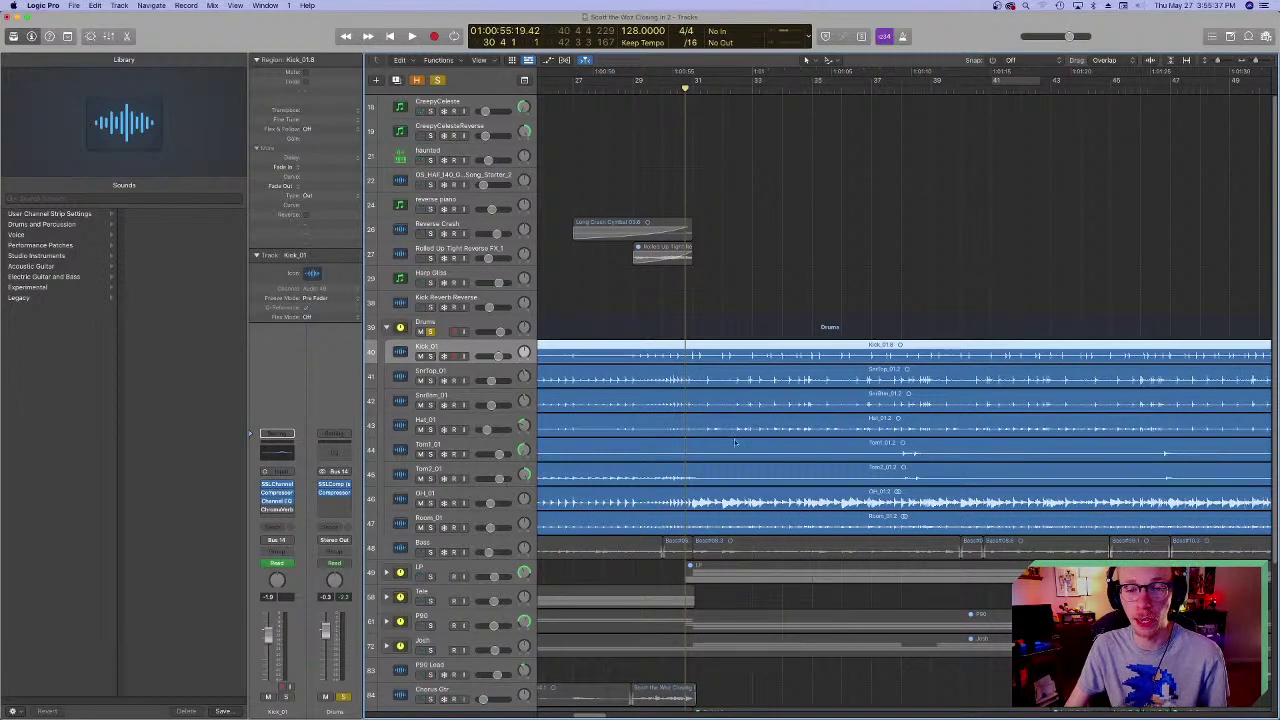
{"action": "scroll", "coordinate": [689, 409], "scroll_direction": "right", "scroll_amount": 5}
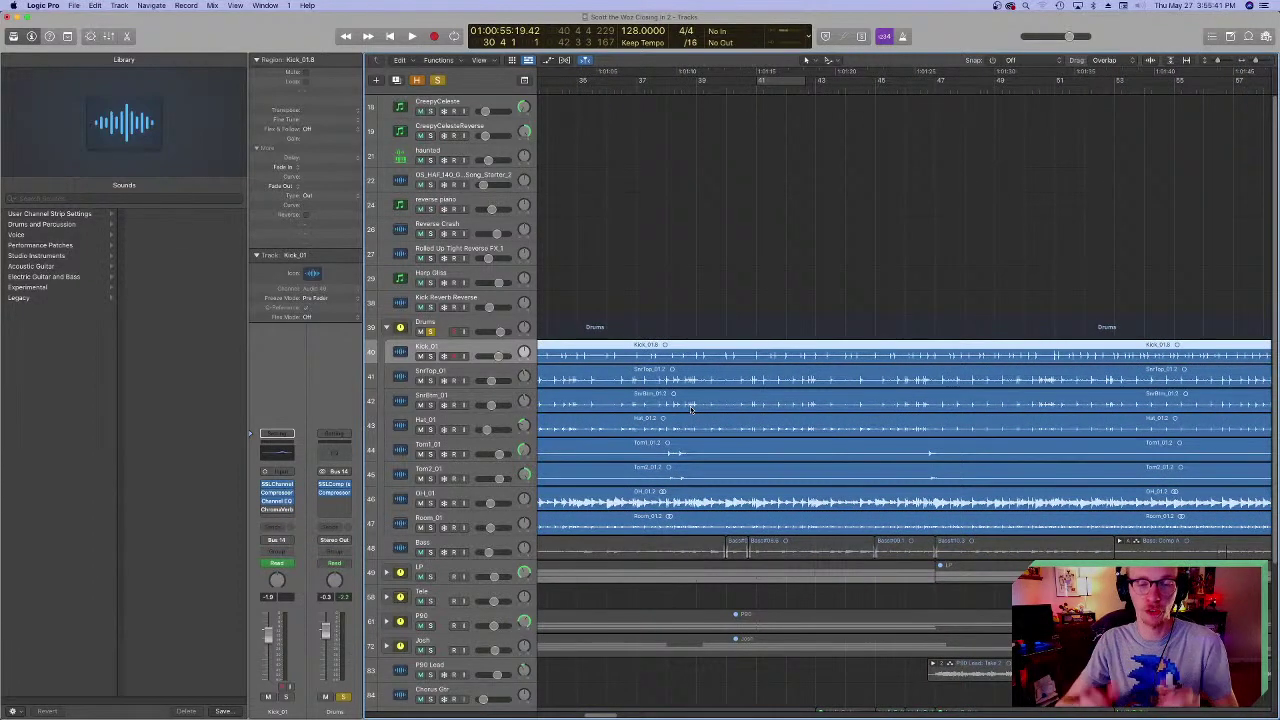
{"action": "scroll", "coordinate": [690, 409], "scroll_direction": "left", "scroll_amount": 5}
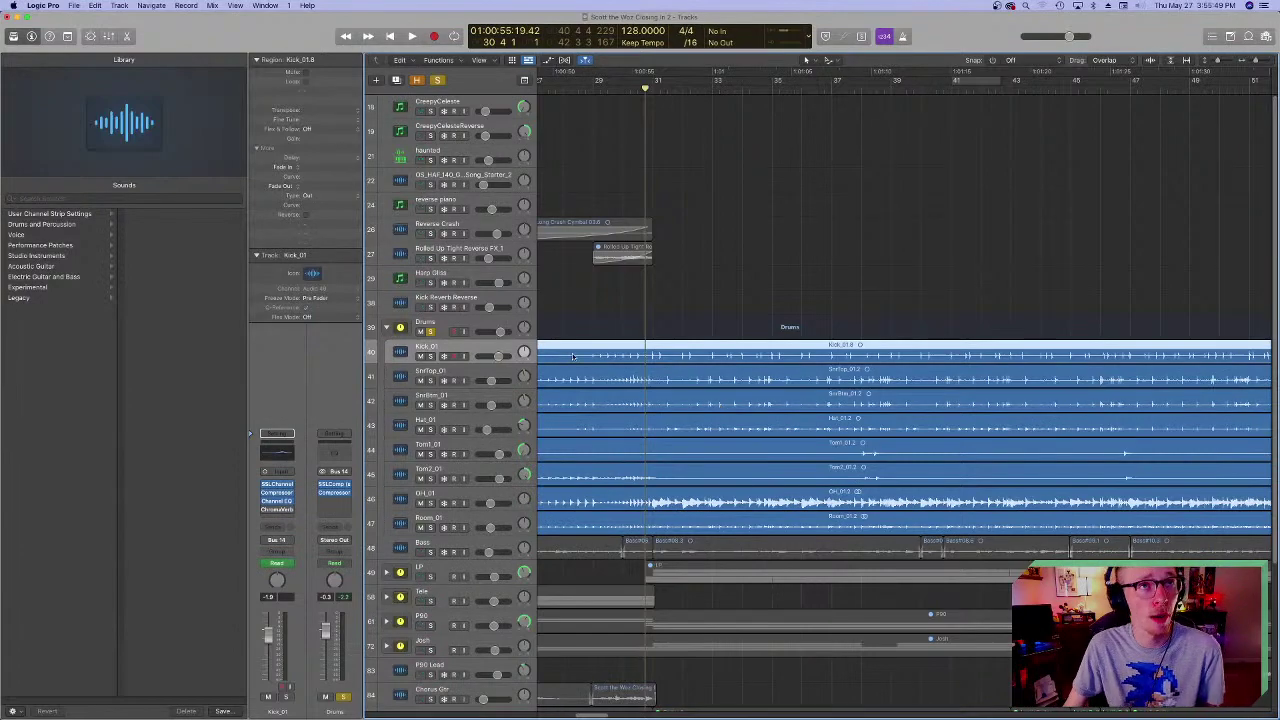
{"action": "scroll", "coordinate": [593, 349], "scroll_direction": "down", "scroll_amount": 3}
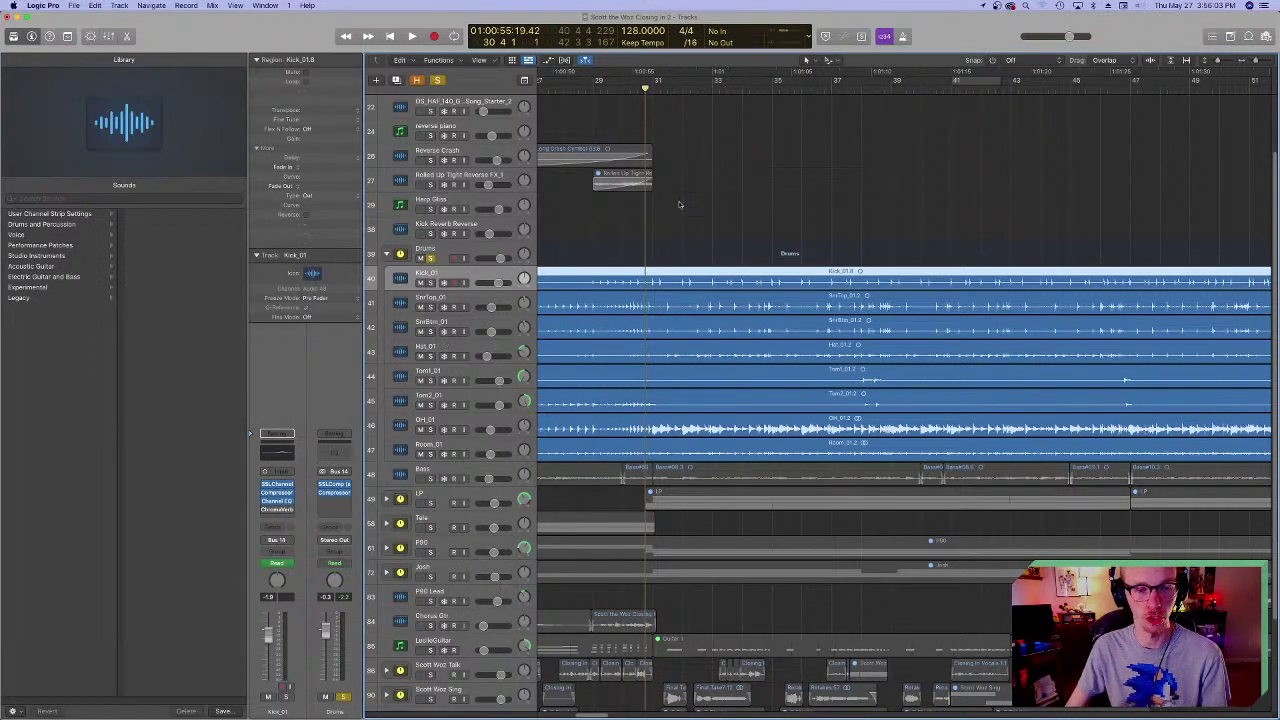
- Review the channel strips of SnrTop_01, SnrBtm_01, Hat_01, Tom1_01, Tom2_01, OH_01 and Room_01 one after another
{"action": "left_click", "coordinate": [410, 301]}
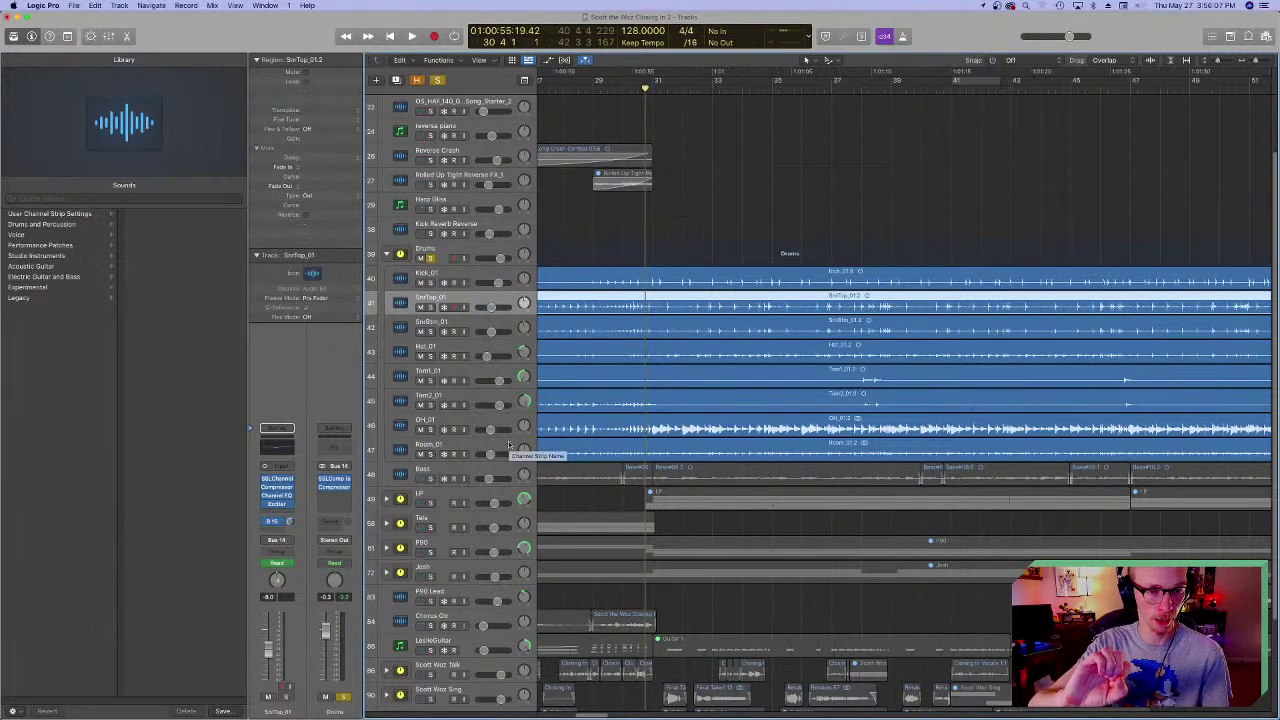
{"action": "key", "text": "Down"}
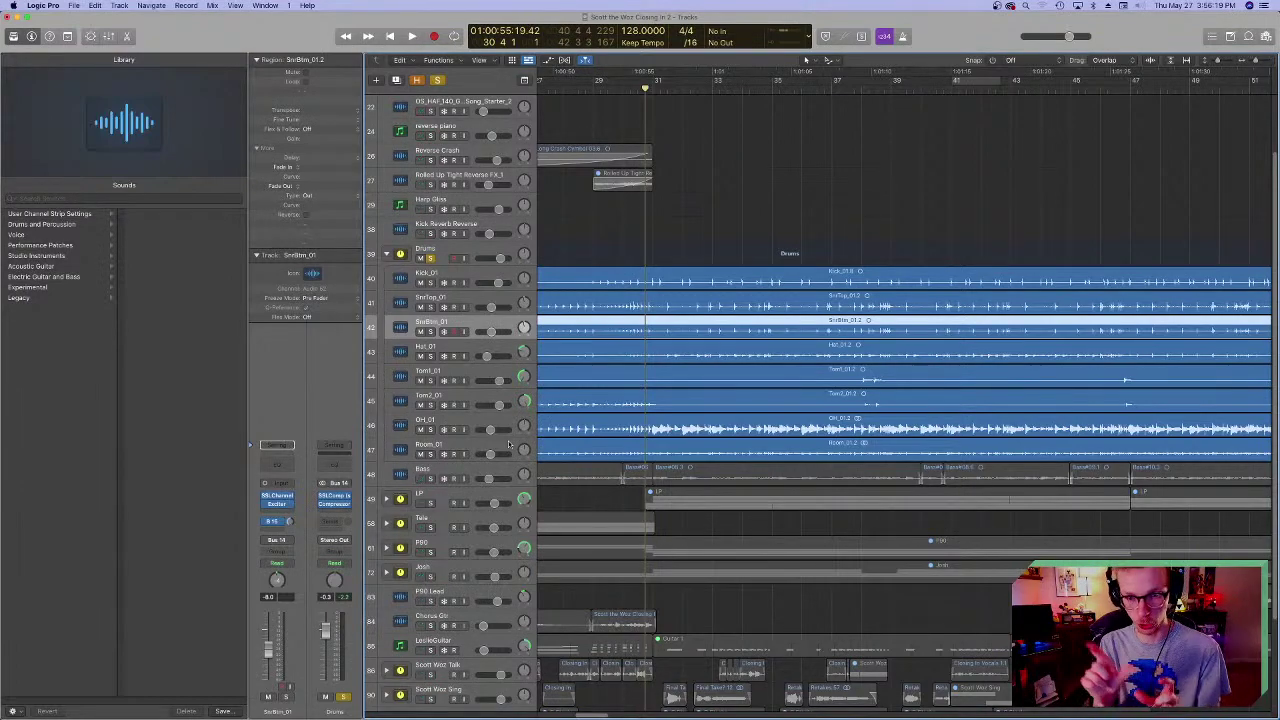
{"action": "left_click", "coordinate": [408, 347]}
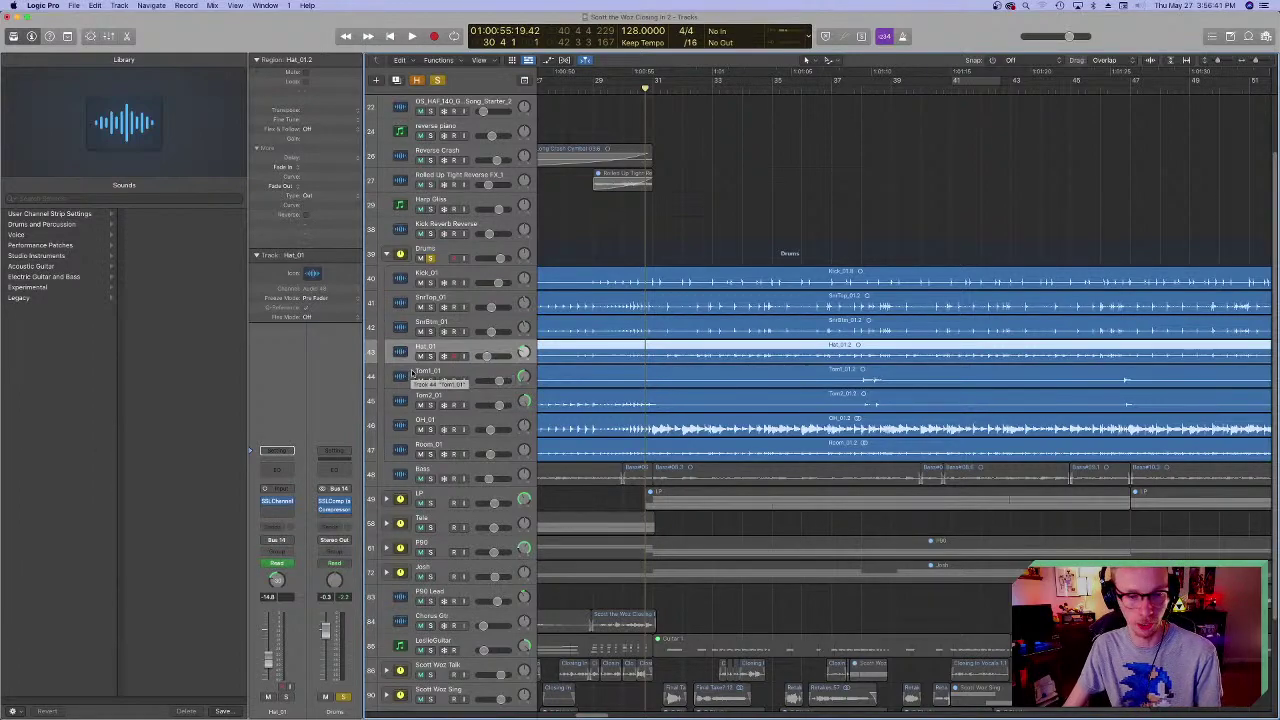
{"action": "left_click", "coordinate": [515, 373]}
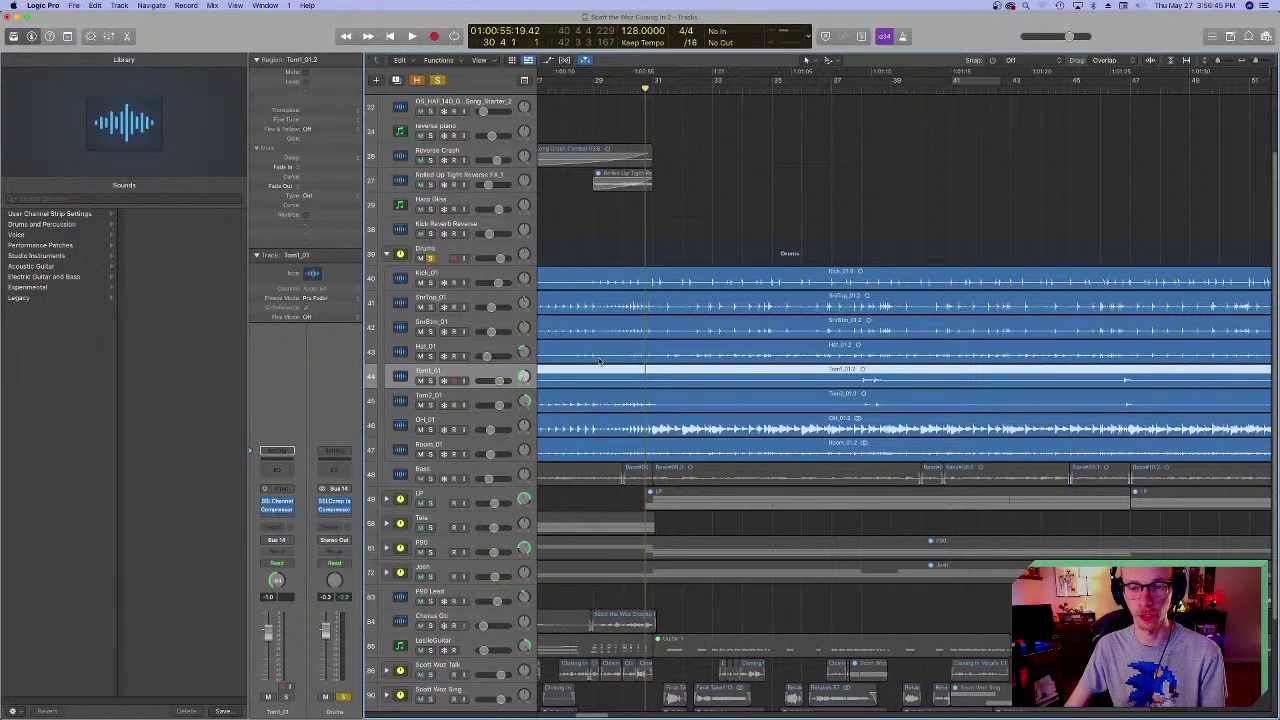
{"action": "key", "text": "Down"}
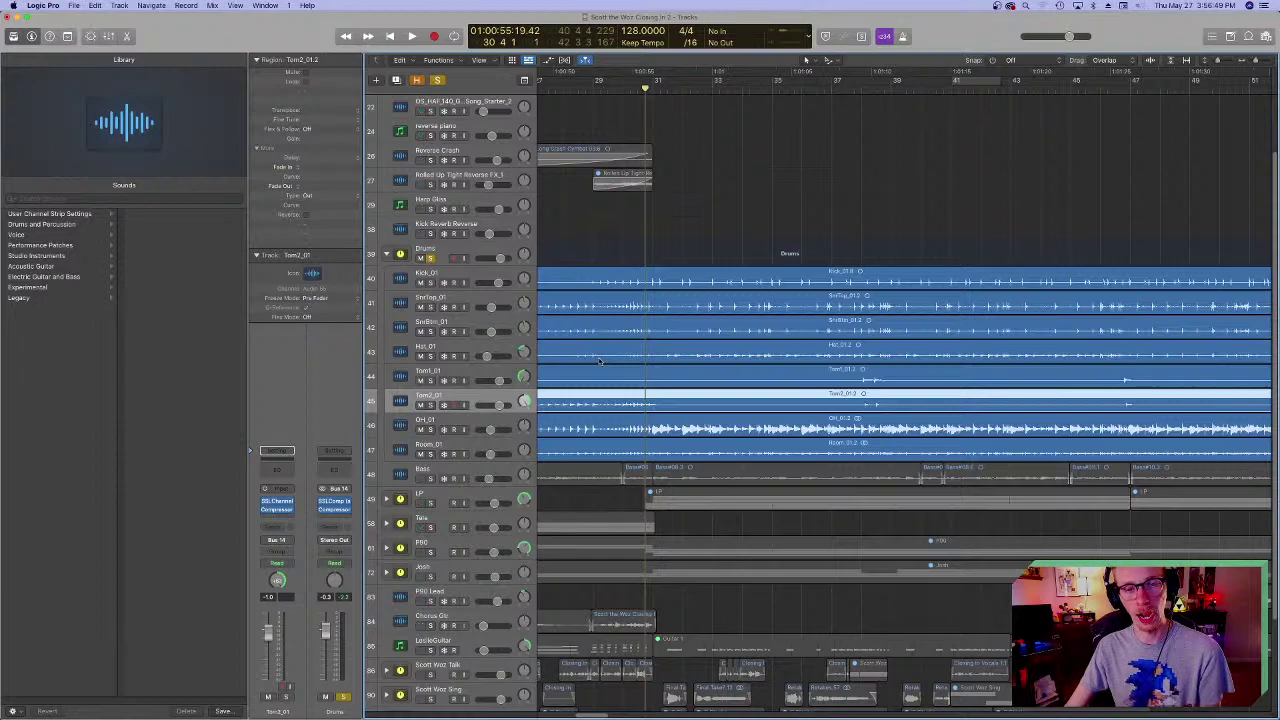
{"action": "key", "text": "Down"}
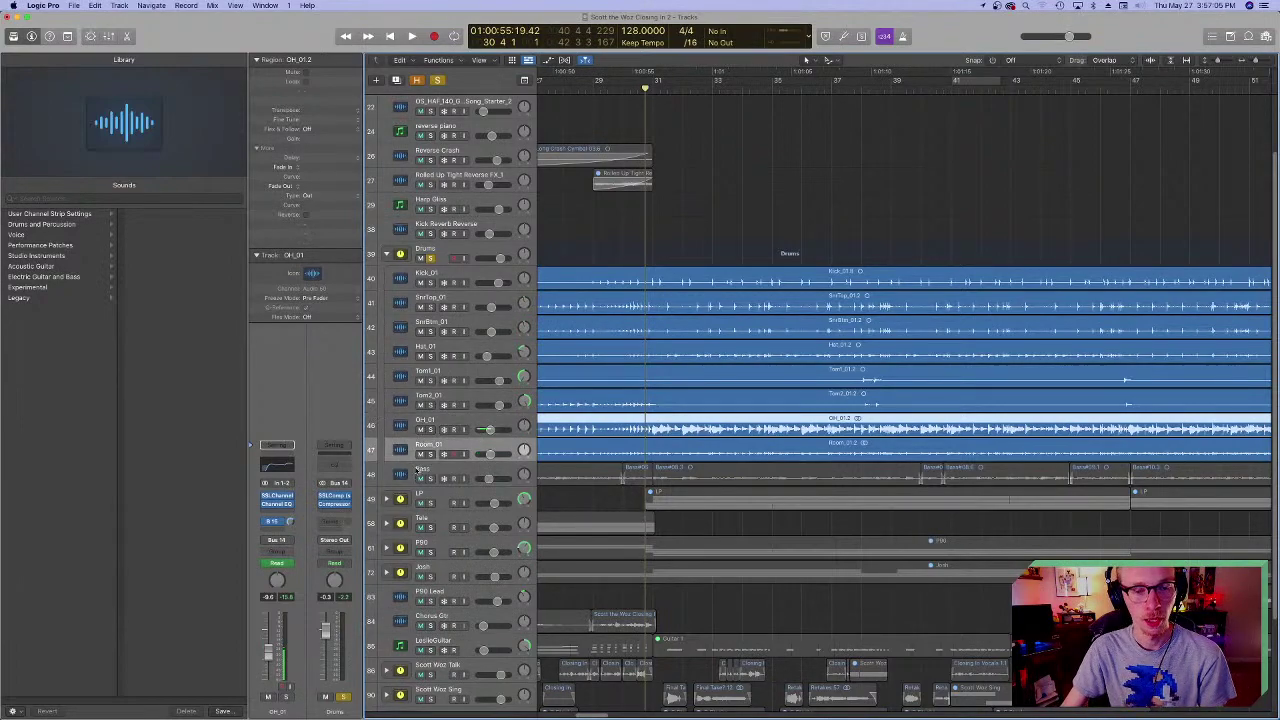
{"action": "left_click", "coordinate": [430, 450]}
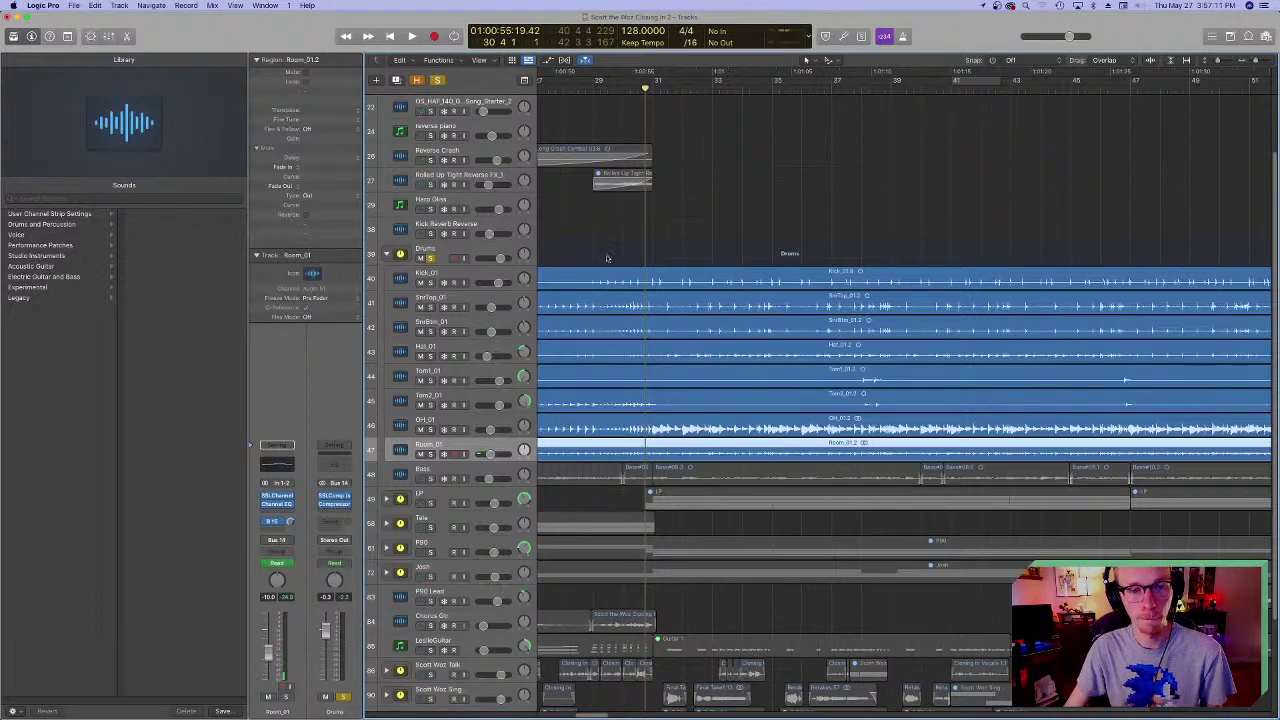
- Solo the Kick_01 track within the drums and play it from bar 47
{"action": "left_click", "coordinate": [428, 281]}
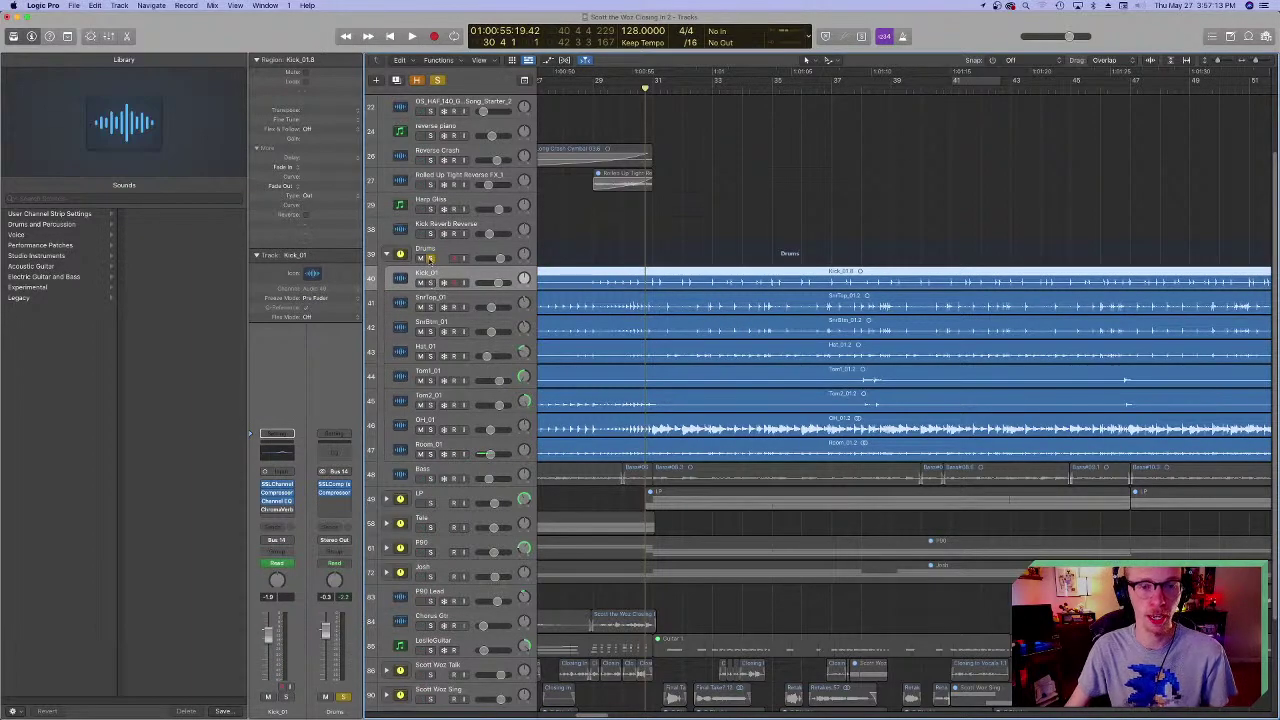
{"action": "left_click", "coordinate": [431, 283]}
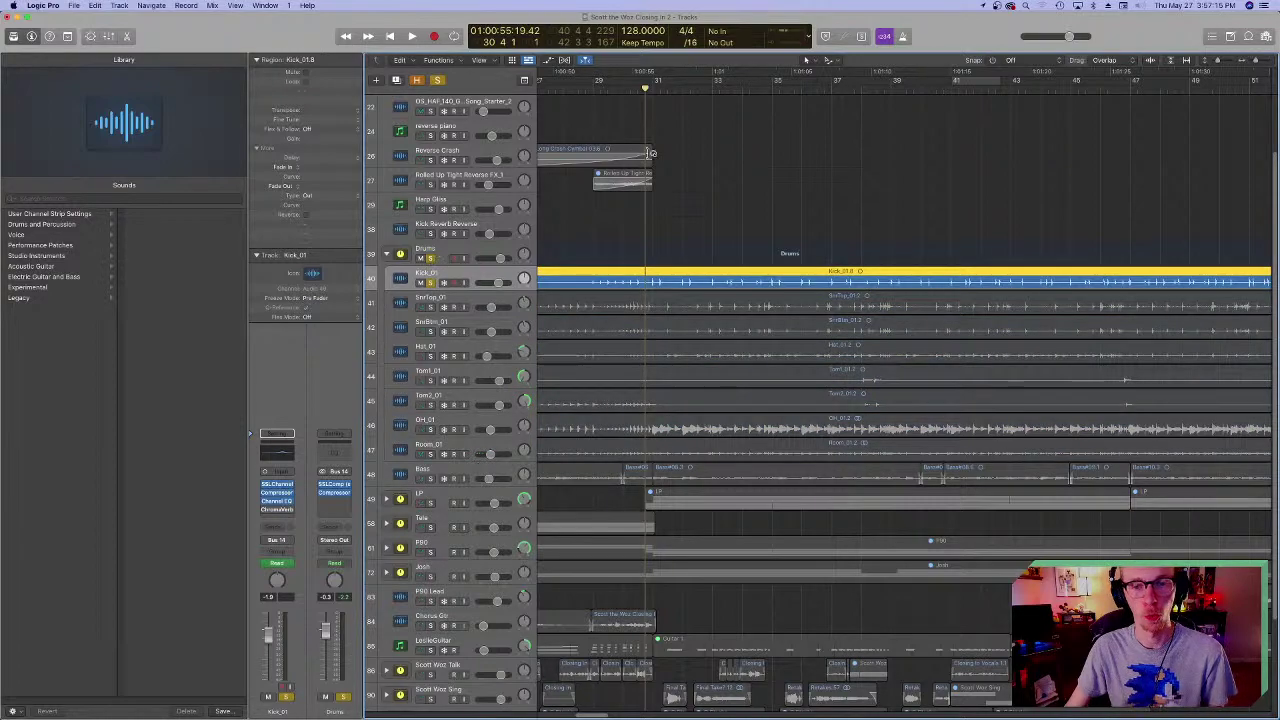
{"action": "scroll", "coordinate": [681, 182], "scroll_direction": "right", "scroll_amount": 3}
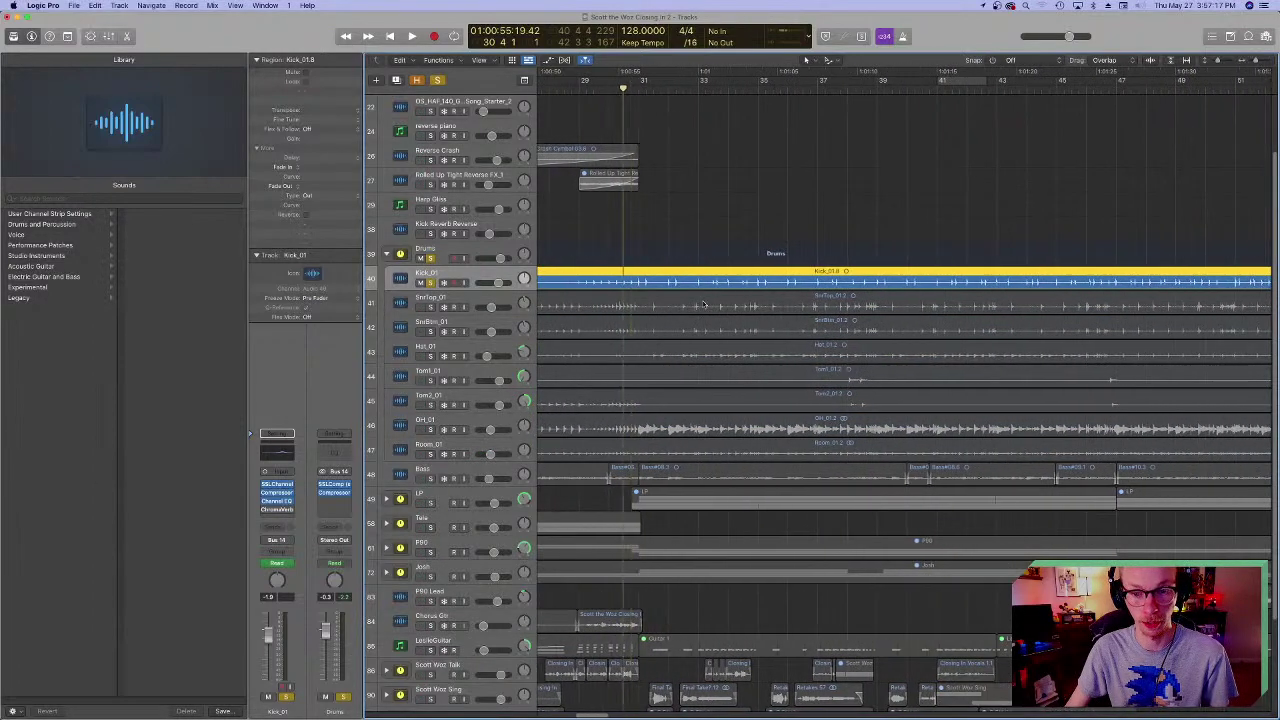
{"action": "scroll", "coordinate": [840, 205], "scroll_direction": "right", "scroll_amount": 10}
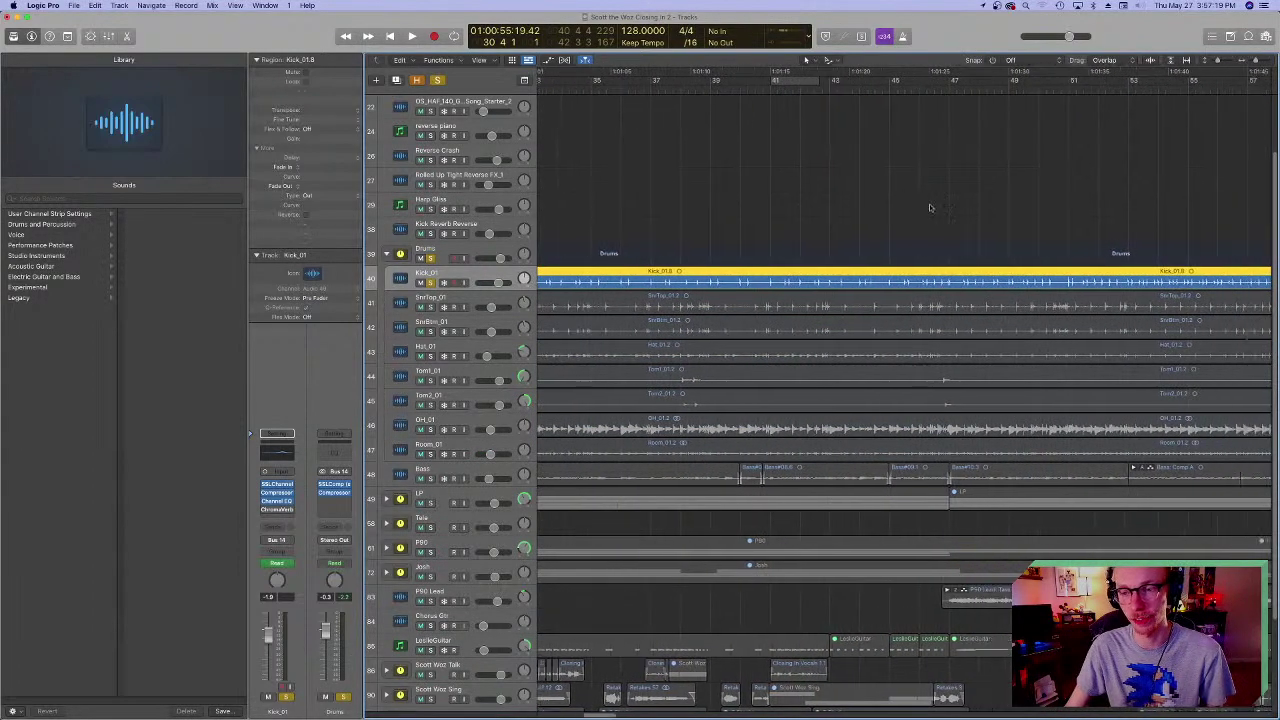
{"action": "scroll", "coordinate": [720, 171], "scroll_direction": "left", "scroll_amount": 5}
{"action": "left_click", "coordinate": [669, 86]}
{"action": "key", "text": "space"}
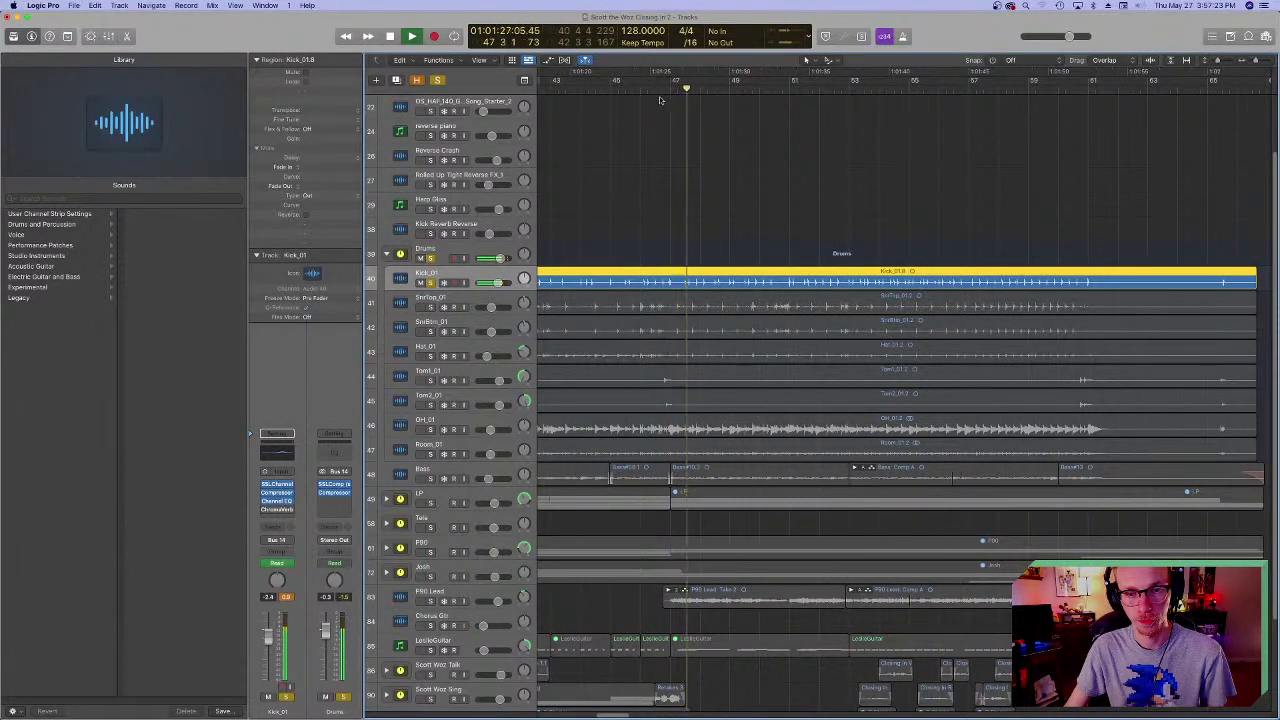
- Switch the solo from Kick_01 to SnrTop_01 and audition the snare repeatedly from bar 47
{"action": "left_click_drag", "start_coordinate": [496, 283], "coordinate": [487, 287]}
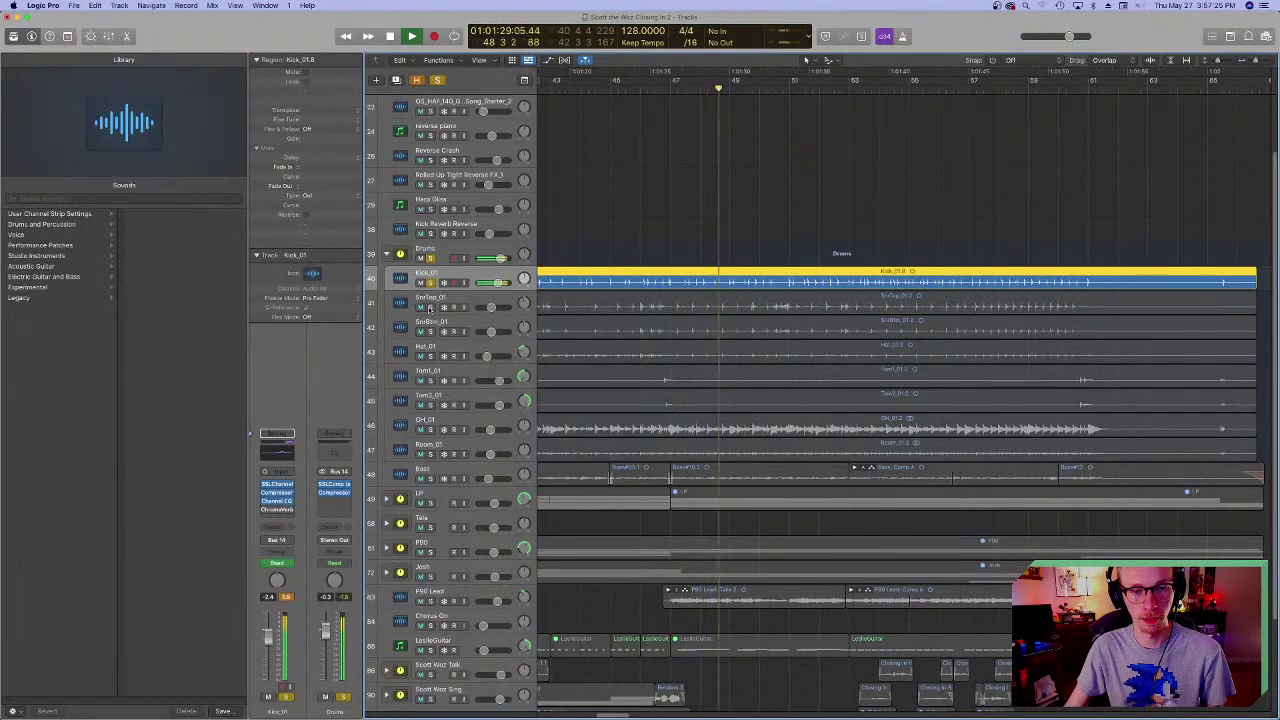
{"action": "left_click", "coordinate": [430, 299]}
{"action": "left_click", "coordinate": [430, 306]}
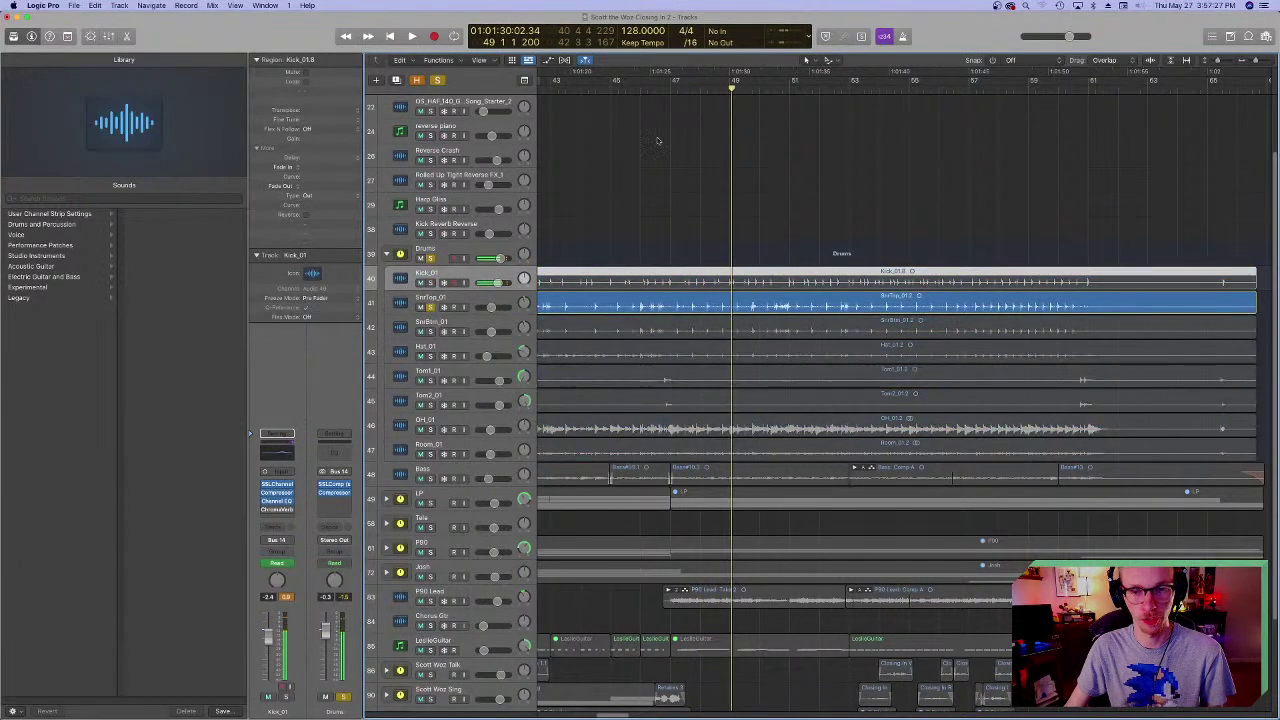
{"action": "key", "text": "space"}
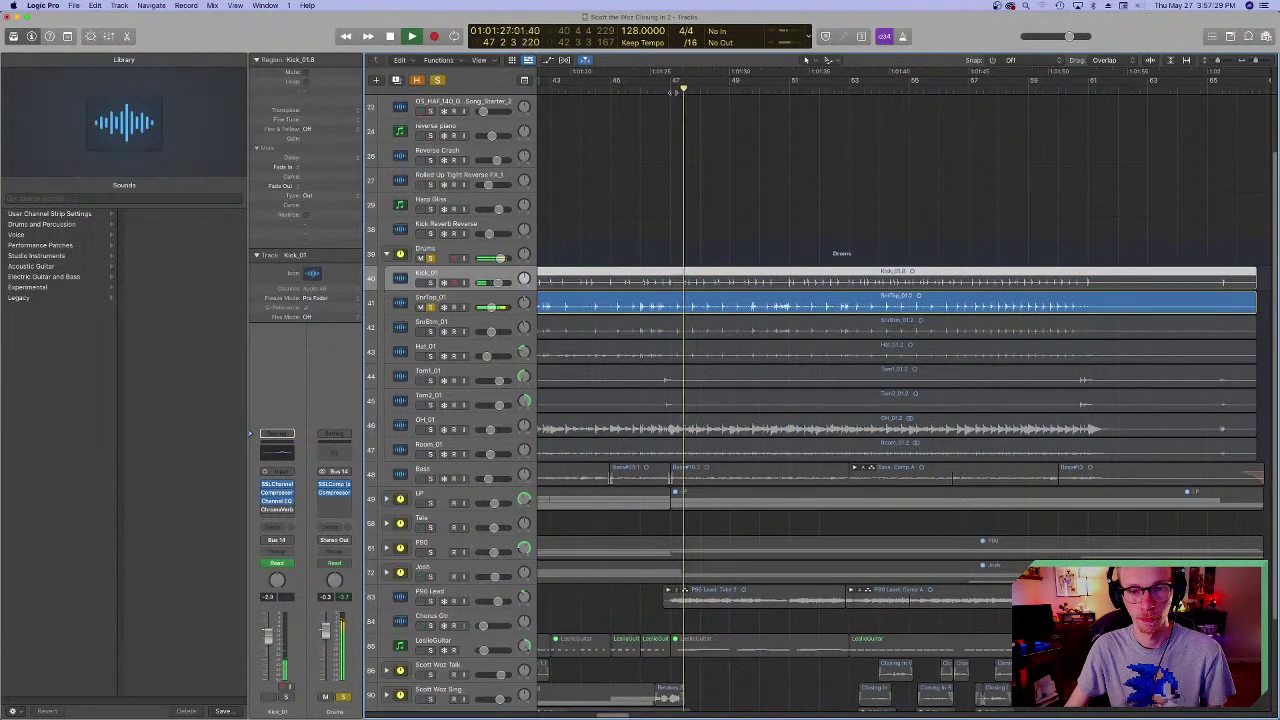
{"action": "key", "text": "space"}
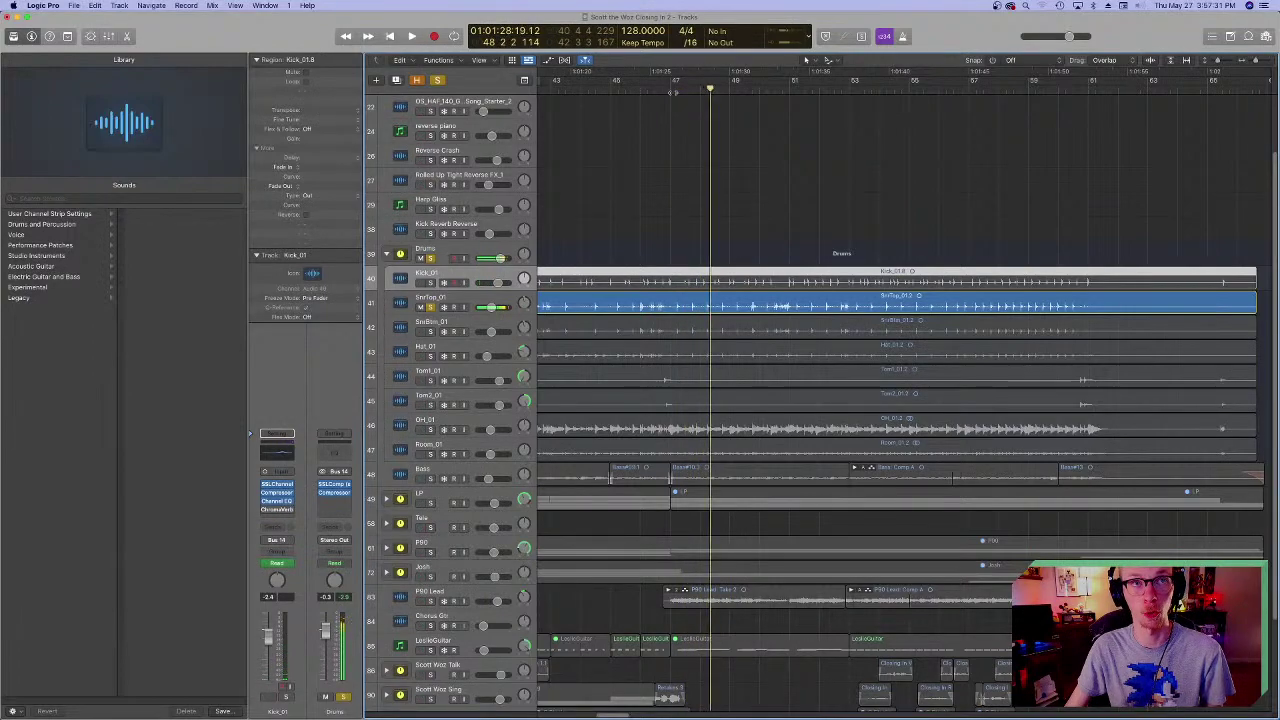
{"action": "key", "text": "space"}
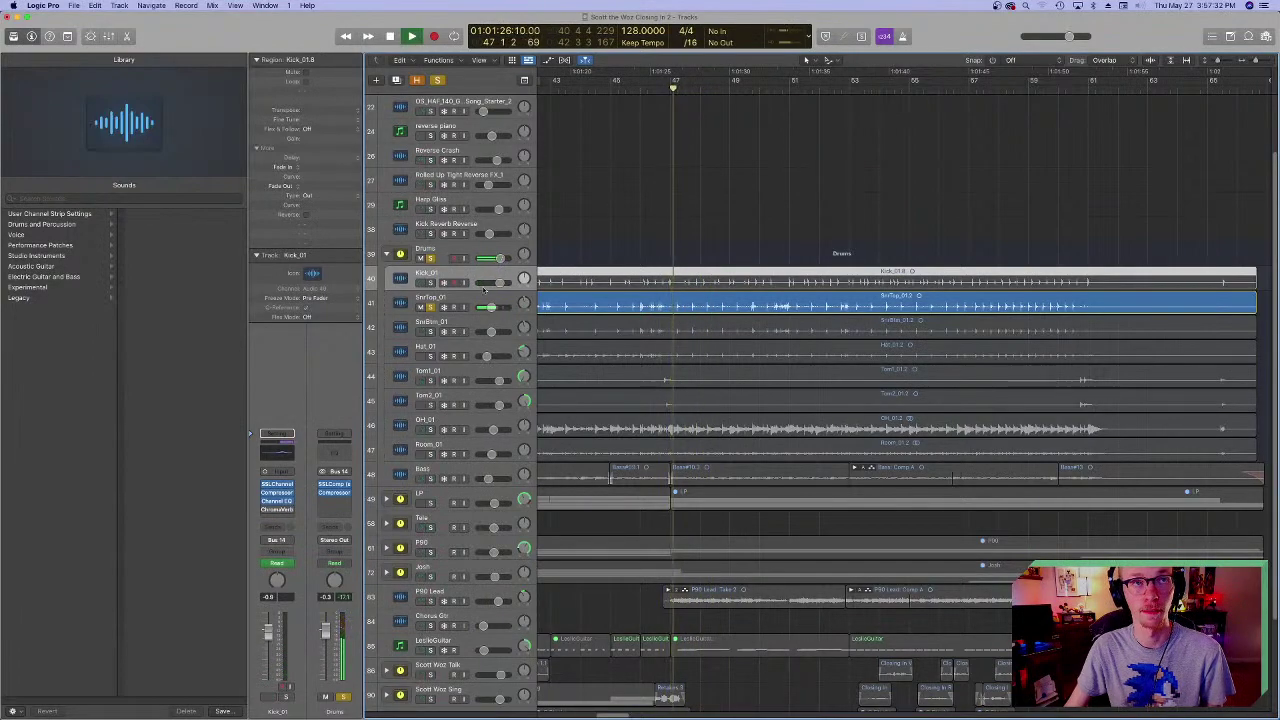
- Switch the solo from SnrTop_01 to SnrBtm_01 and play the bottom snare from bar 47
{"action": "left_click", "coordinate": [403, 307]}
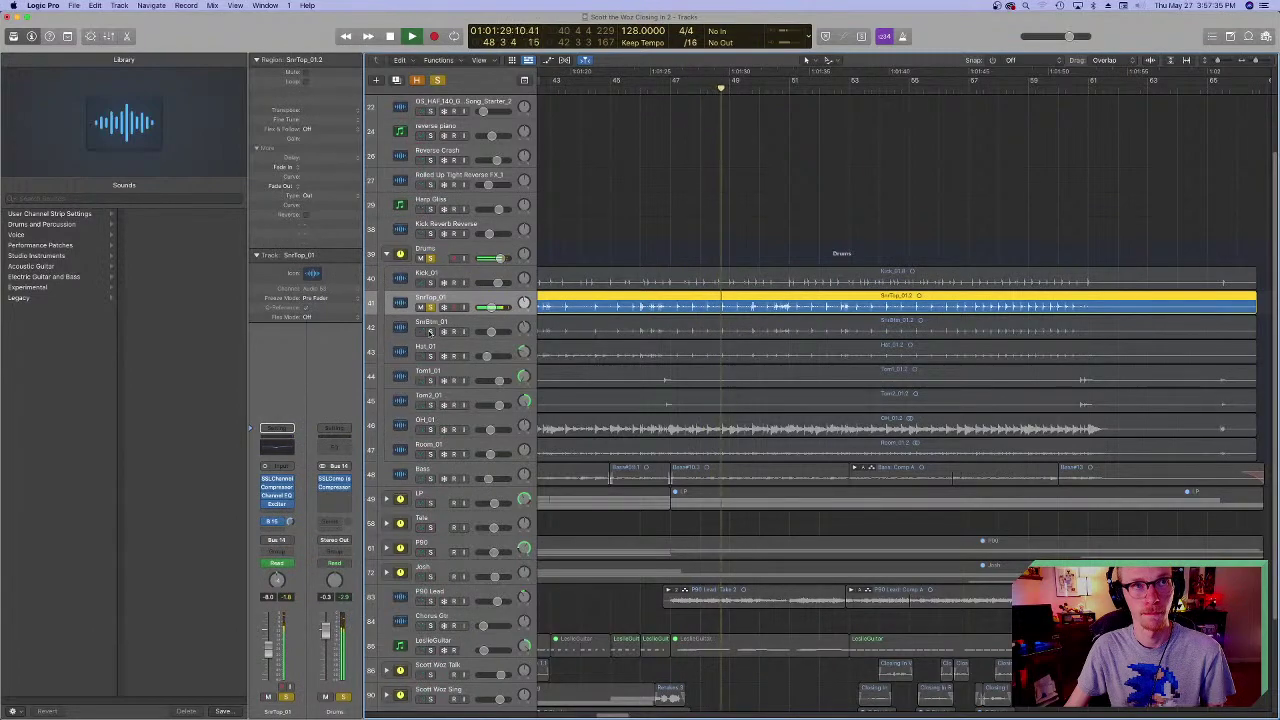
{"action": "key", "text": "space"}
{"action": "left_click", "coordinate": [430, 332]}
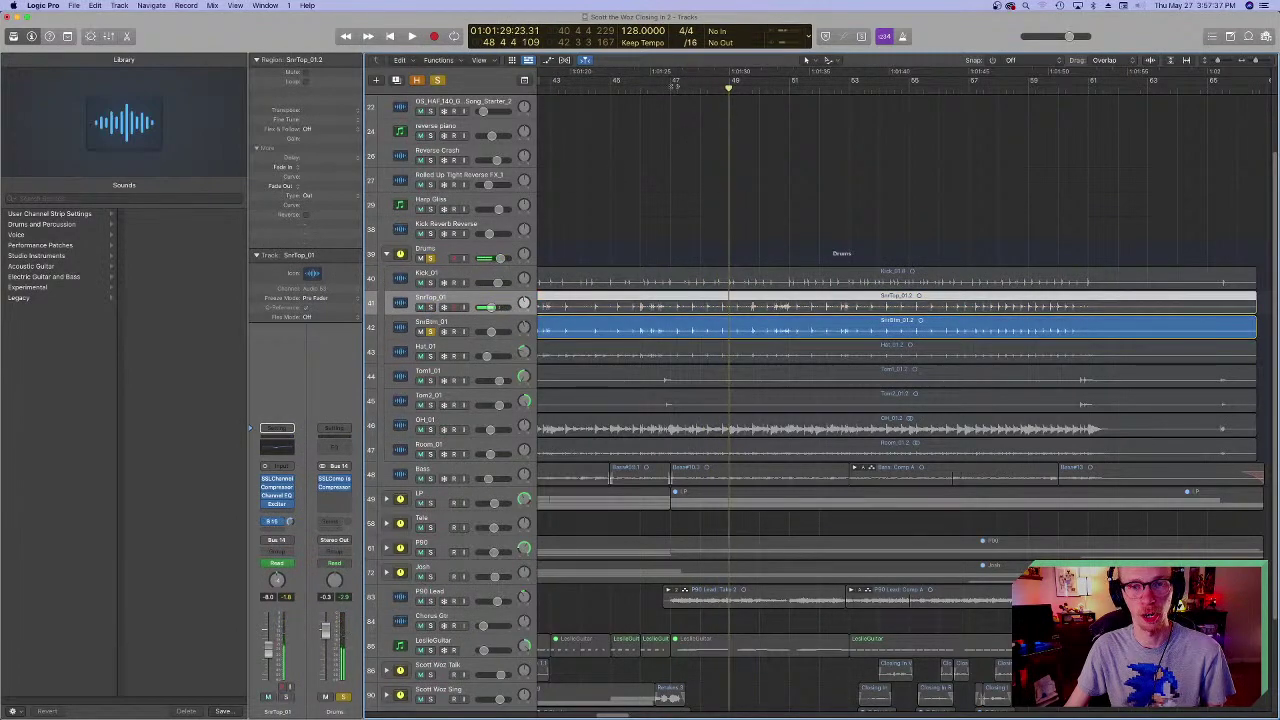
{"action": "key", "text": "space"}
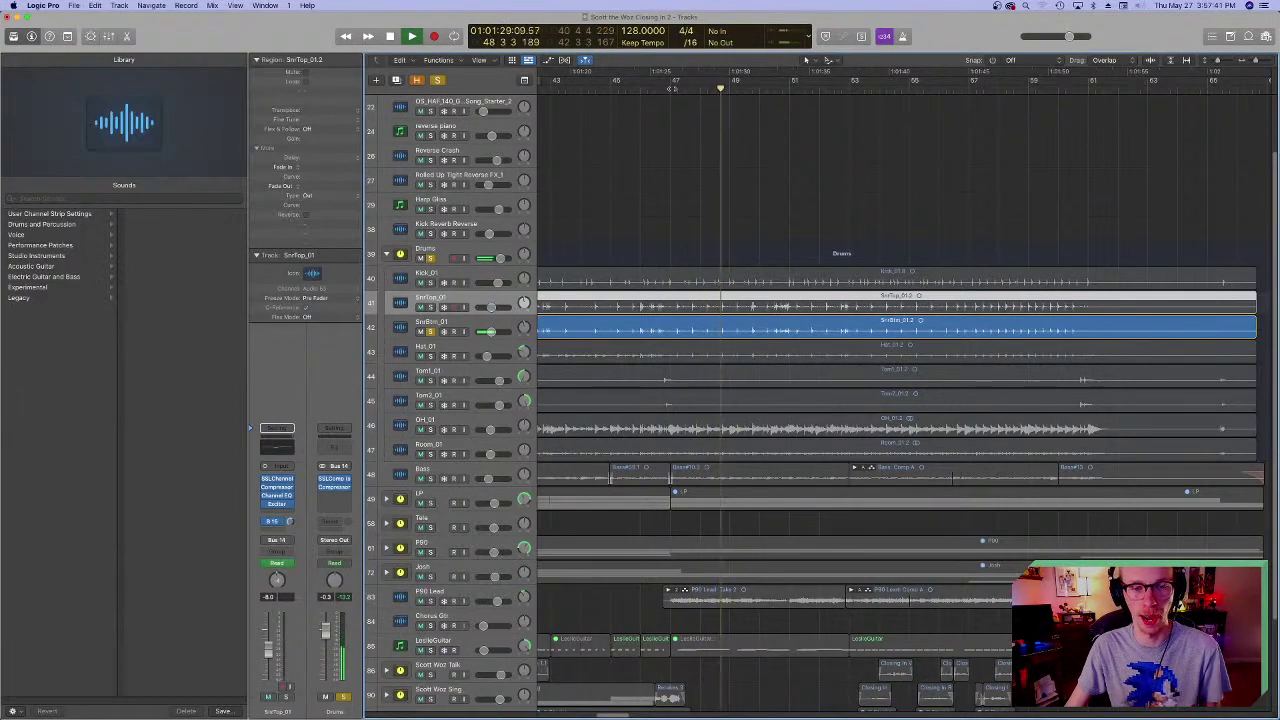
{"action": "key", "text": "space"}
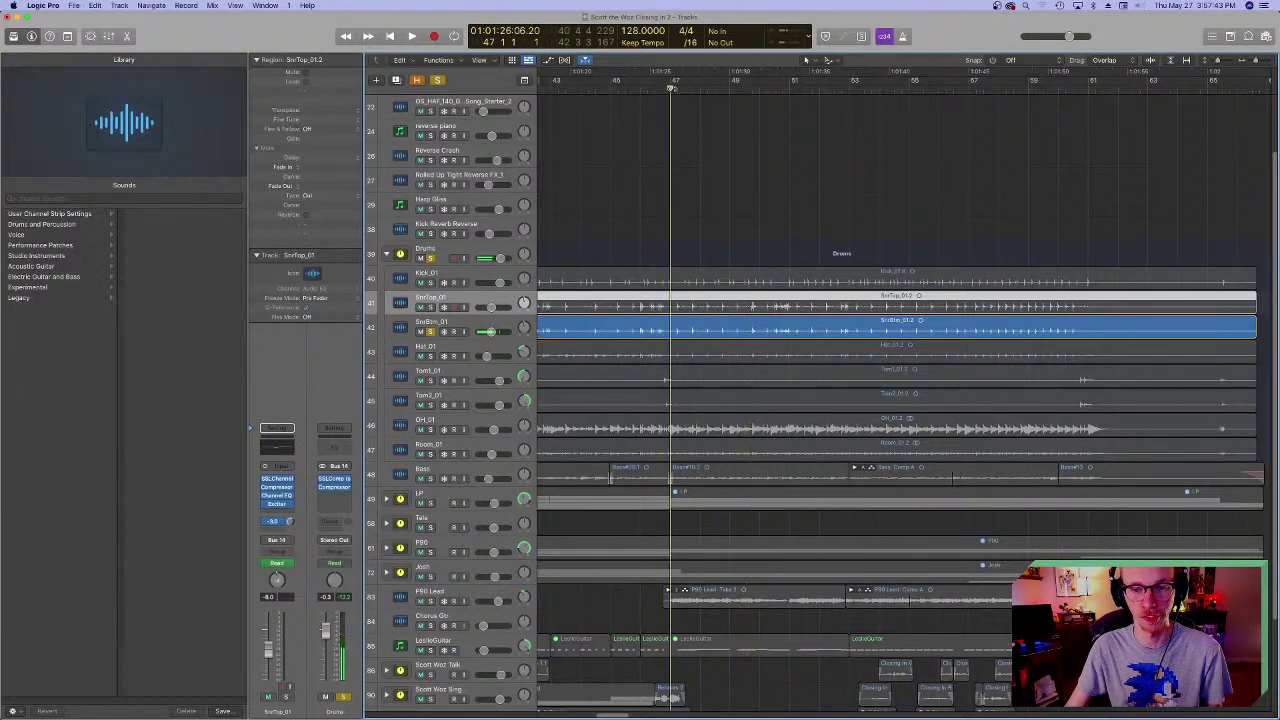
- Move the solo to the Hat_01 track and play it from just before bar 47
{"action": "left_click", "coordinate": [438, 344]}
{"action": "key", "text": "space"}
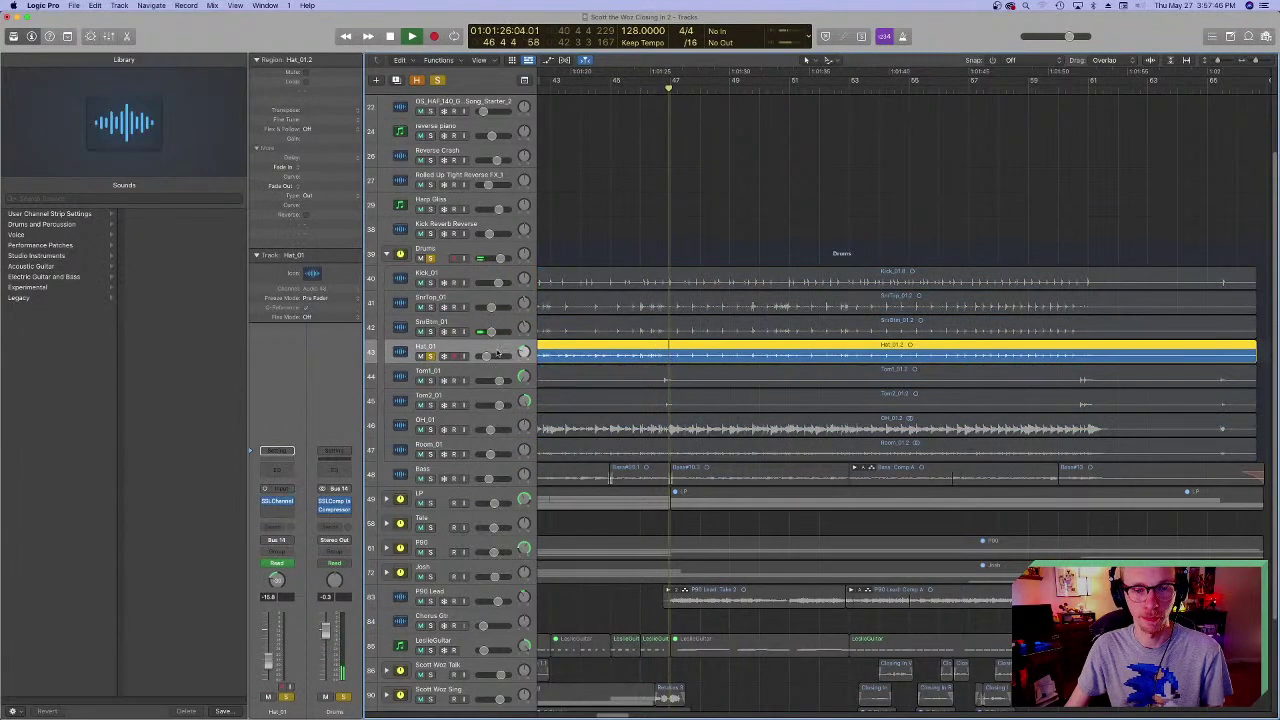
{"action": "key", "text": "space"}
- Solo Tom1_01 and then Tom2_01, playing the fill around bar 47 on each
{"action": "left_click", "coordinate": [430, 380]}
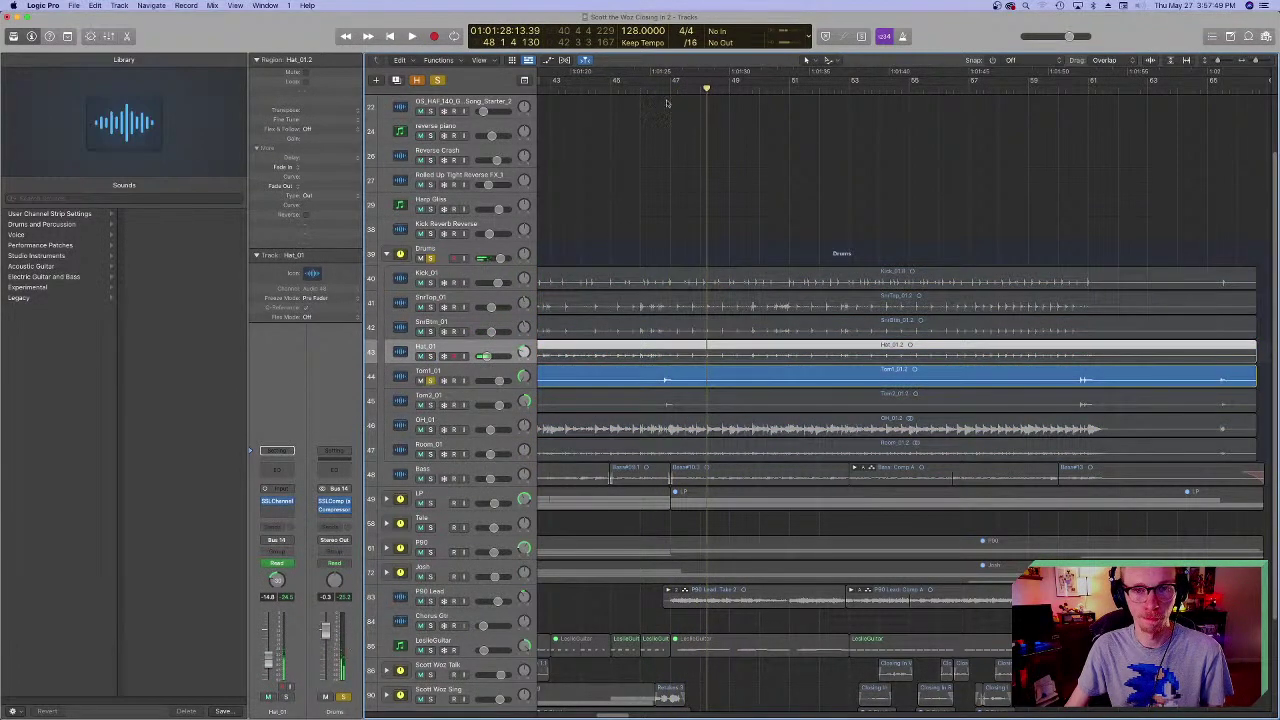
{"action": "key", "text": "space"}
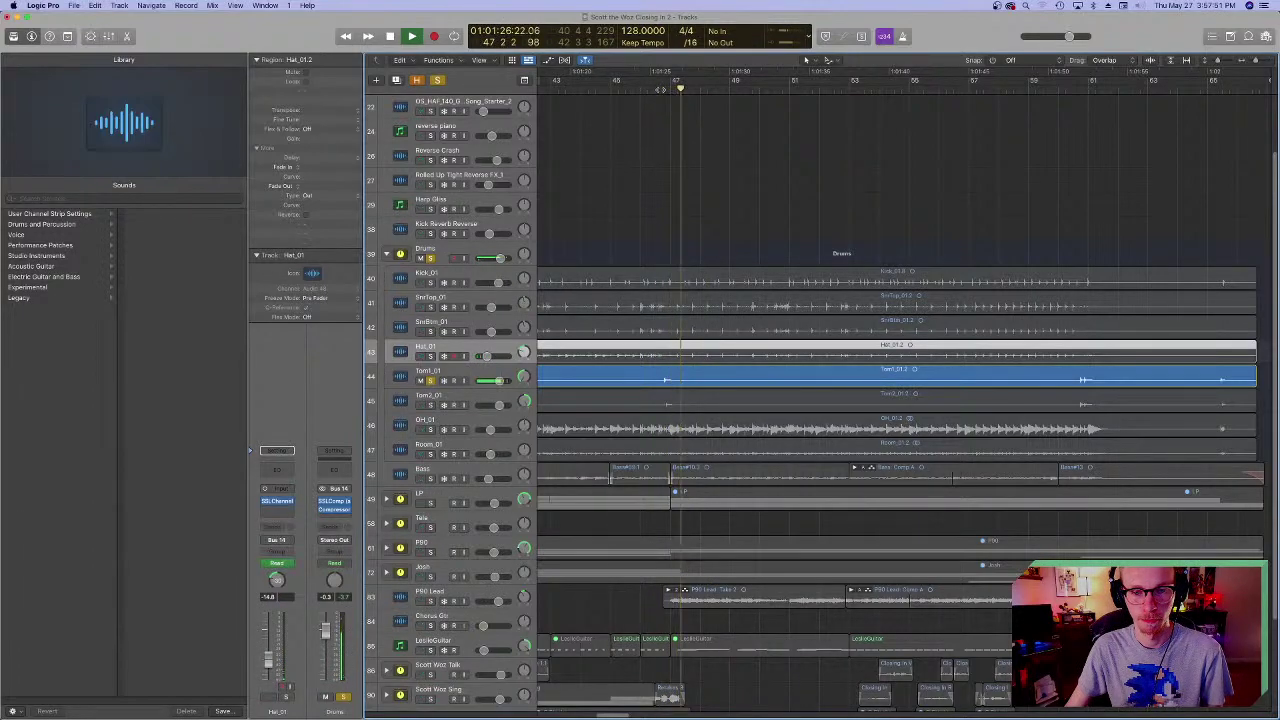
{"action": "key", "text": "space"}
{"action": "left_click", "coordinate": [668, 258]}
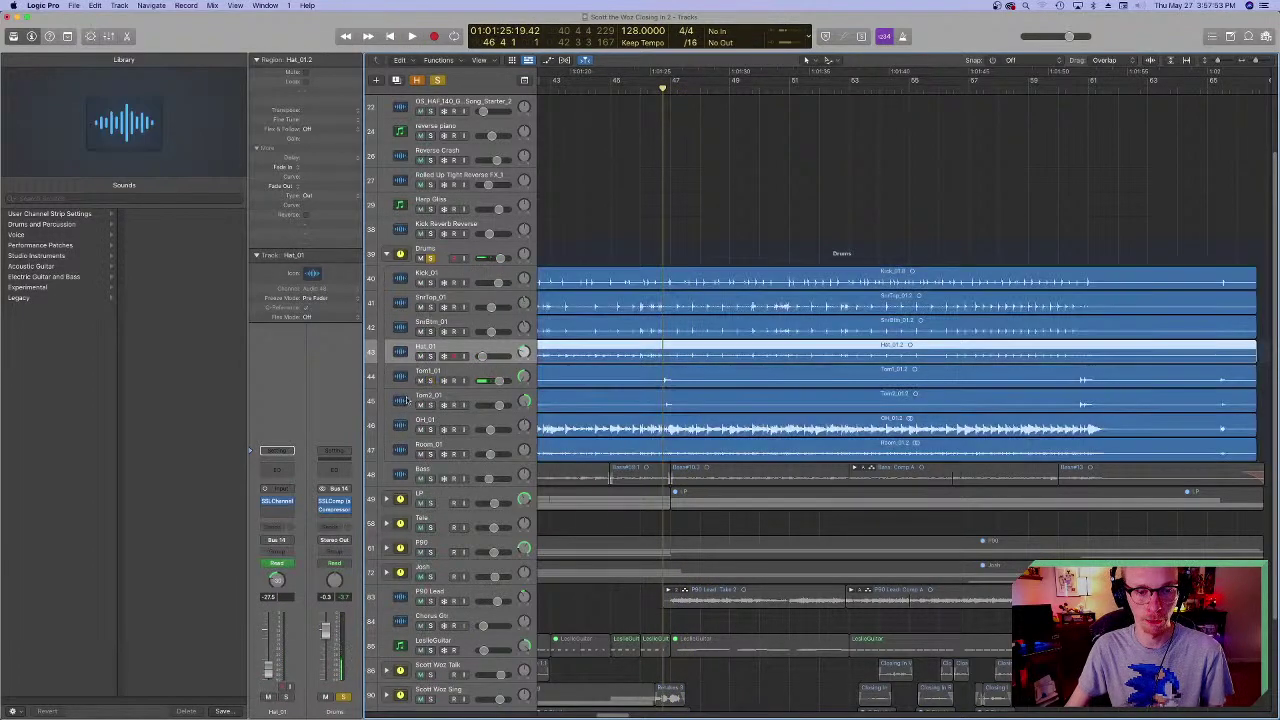
{"action": "left_click", "coordinate": [668, 398]}
{"action": "key", "text": "space"}
{"action": "key", "text": "space"}
- Solo the OH_01 overheads, display their channel strip and audition them twice from bar 47
{"action": "left_click", "coordinate": [720, 430]}
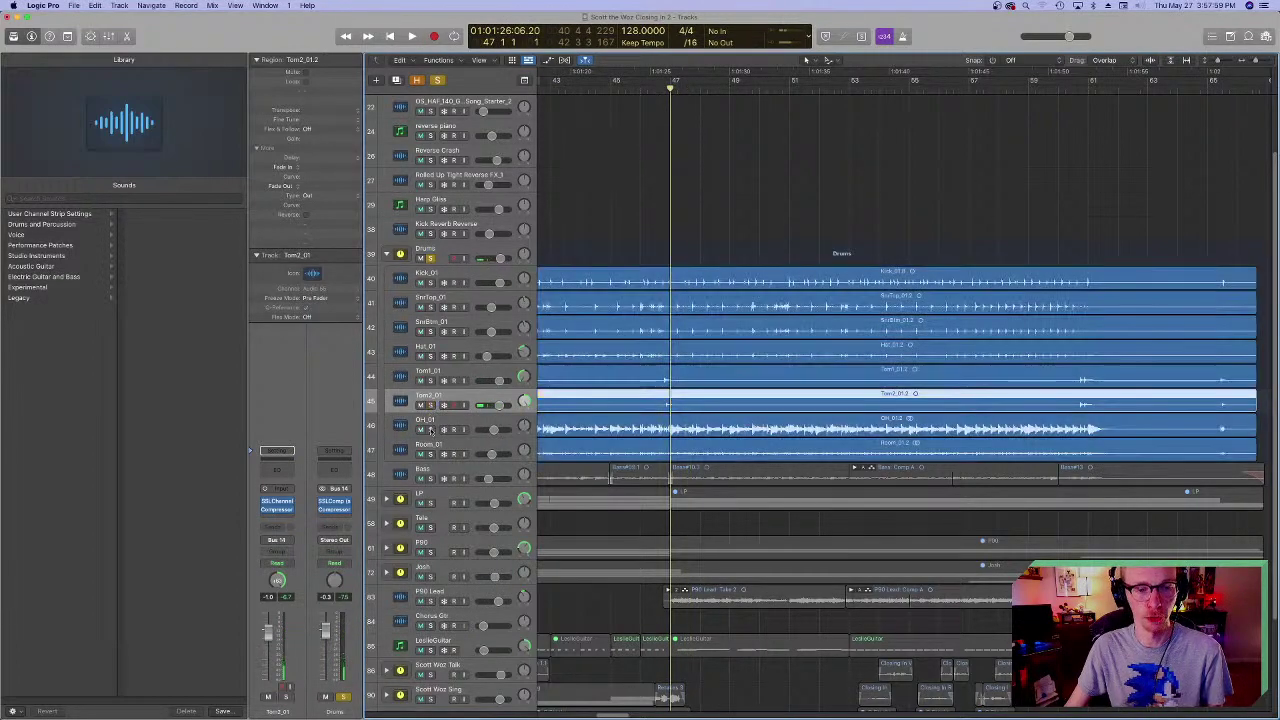
{"action": "key", "text": "space"}
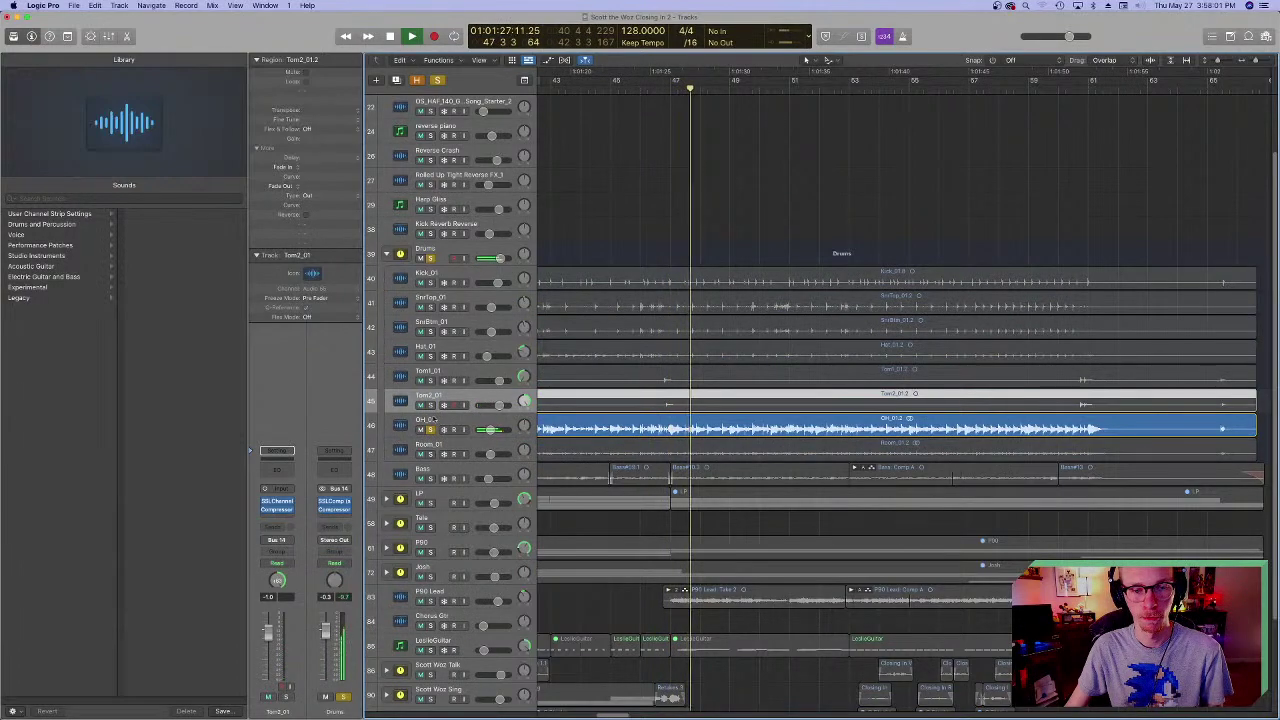
{"action": "left_click", "coordinate": [401, 424]}
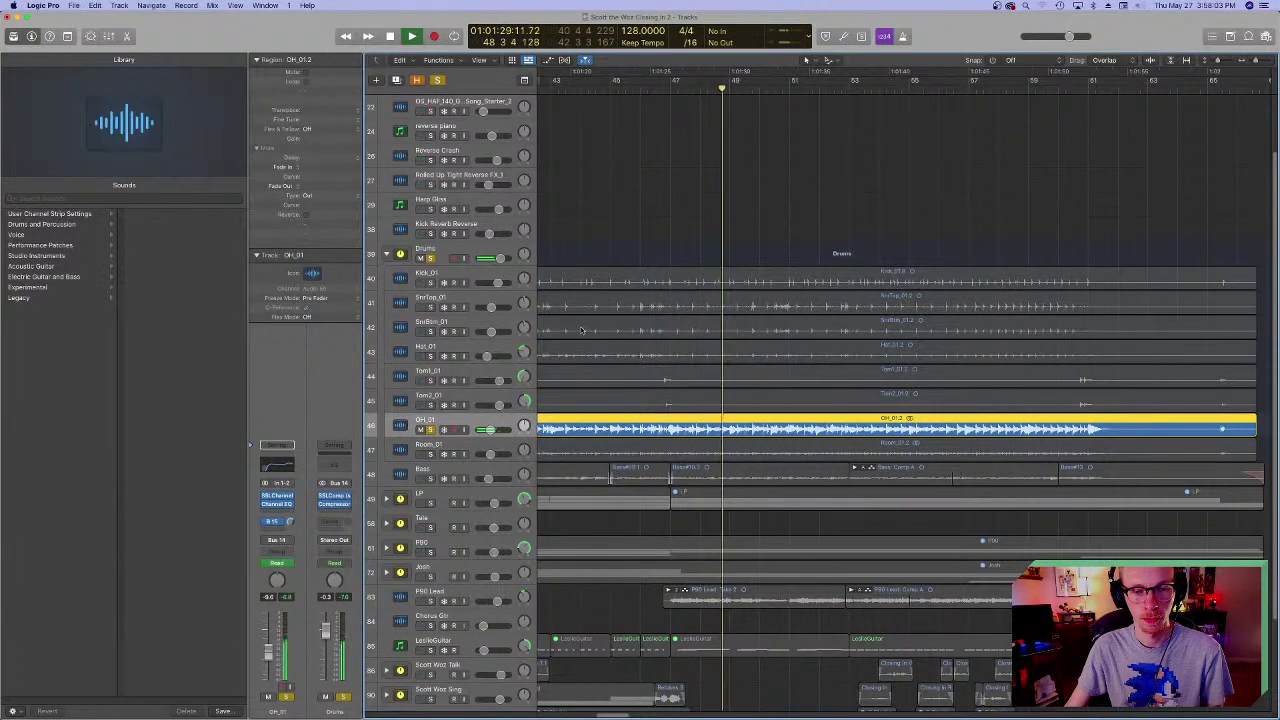
{"action": "key", "text": "space"}
{"action": "left_click", "coordinate": [670, 88]}
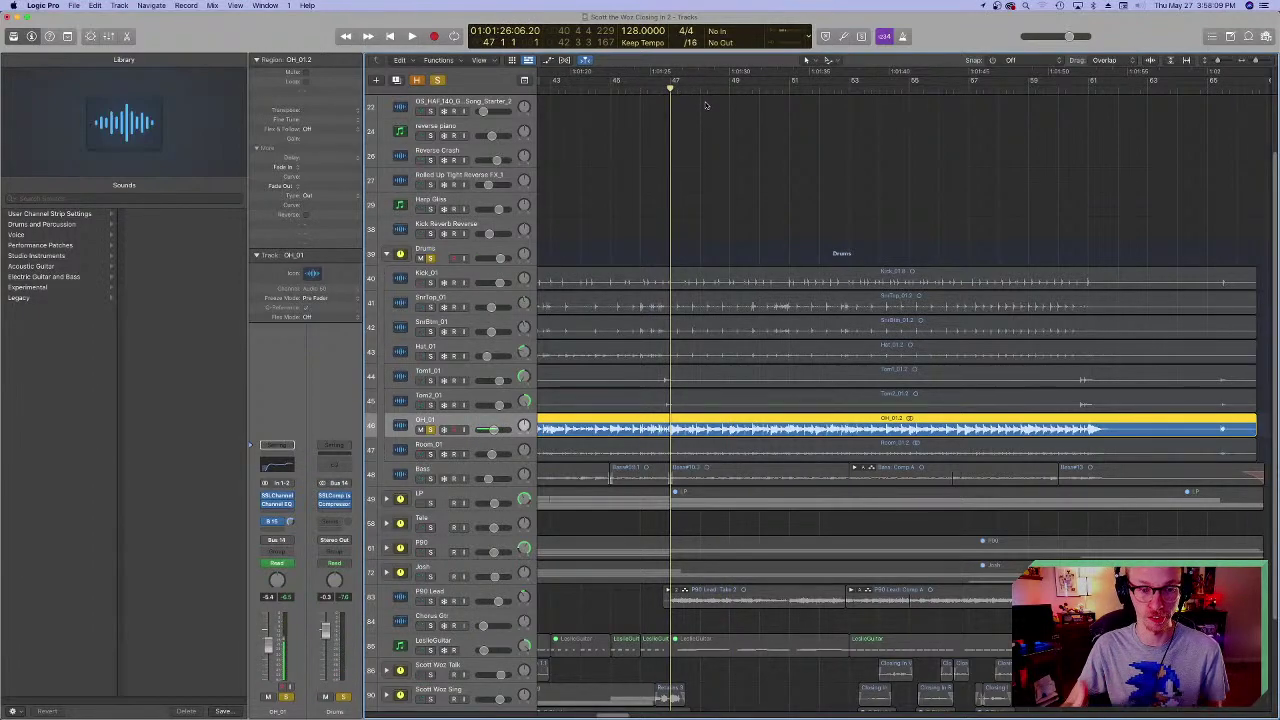
{"action": "key", "text": "space"}
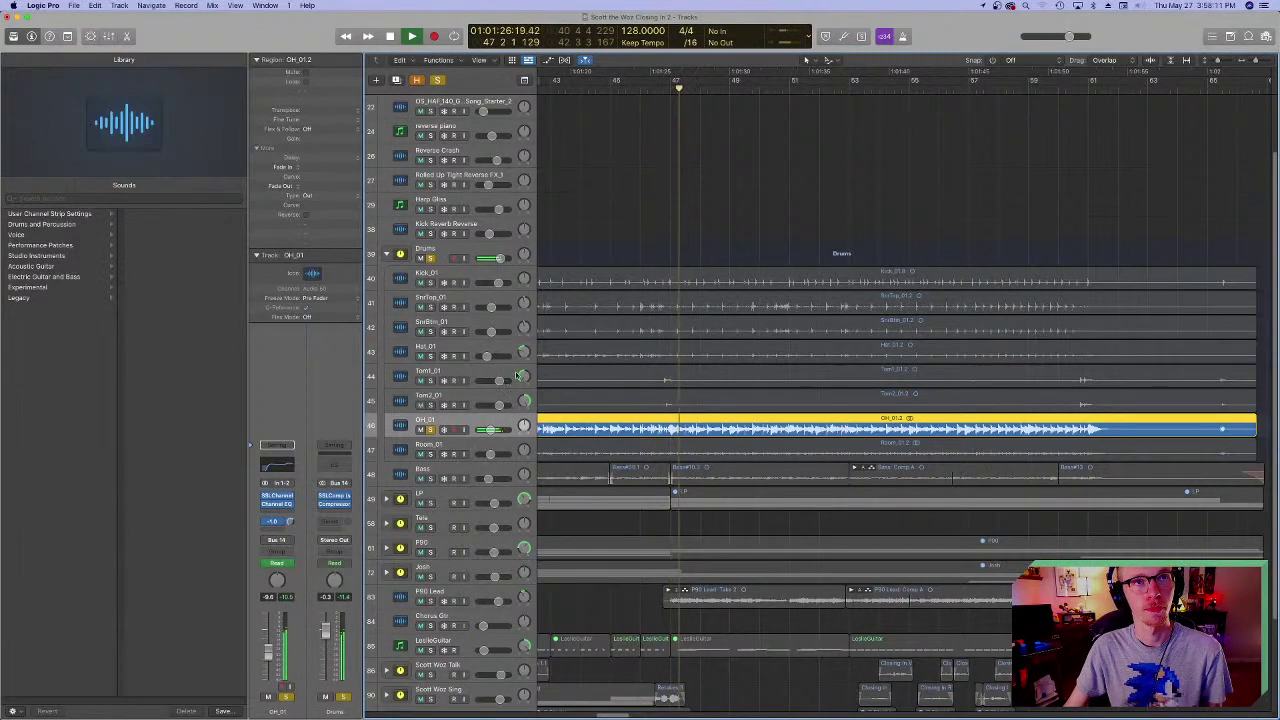
{"action": "key", "text": "space"}
- Switch the solo from OH_01 to Room_01 and play the room track from bar 47
{"action": "key", "text": "Down"}
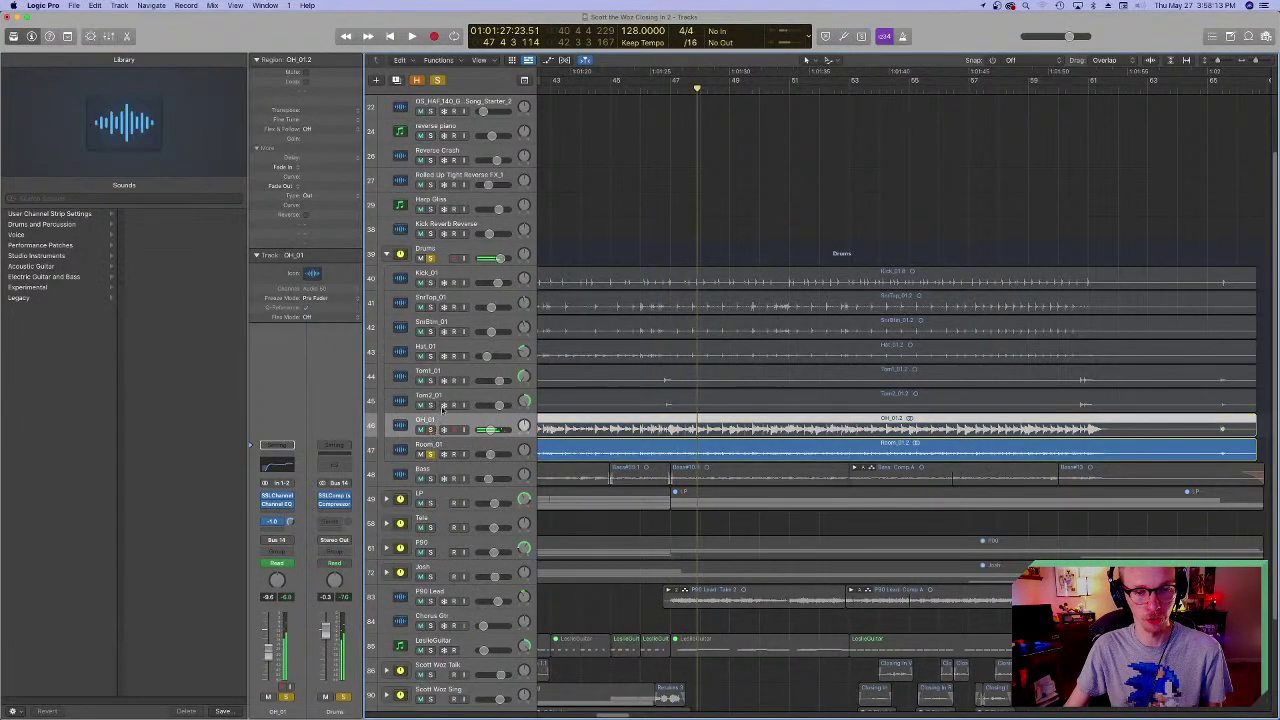
{"action": "key", "text": "comma"}
{"action": "key", "text": "space"}
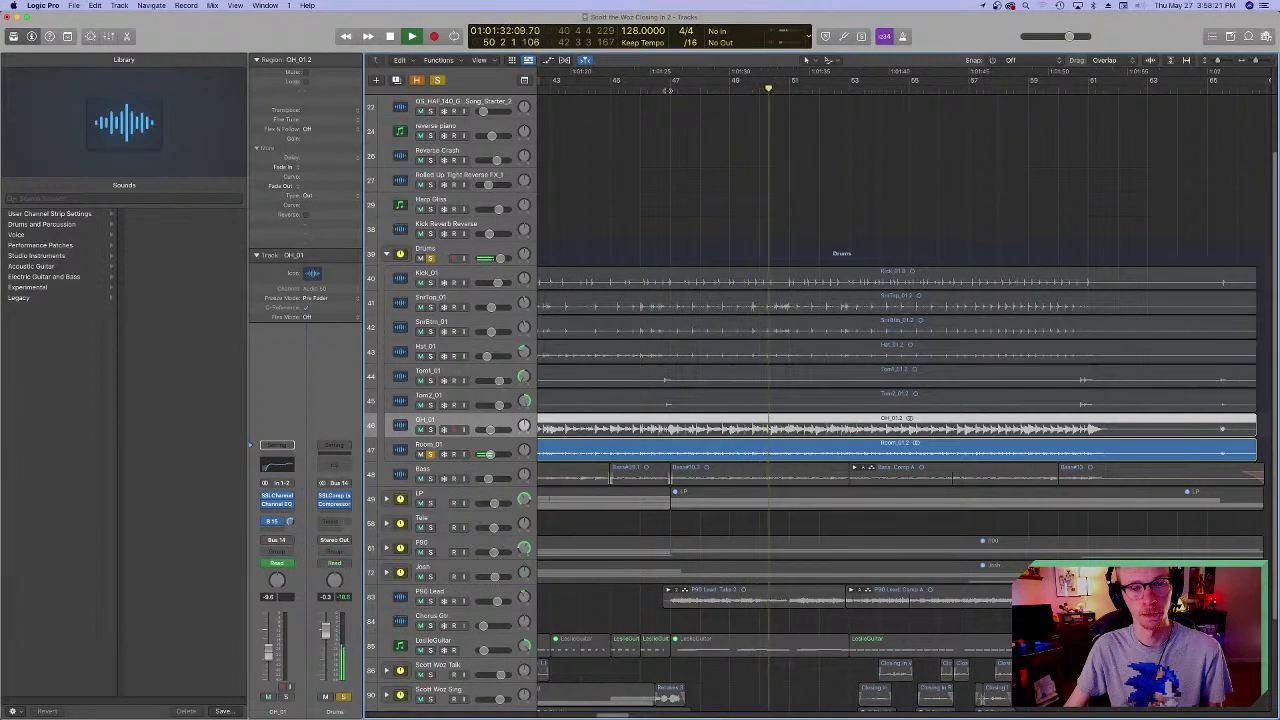
{"action": "key", "text": "space"}
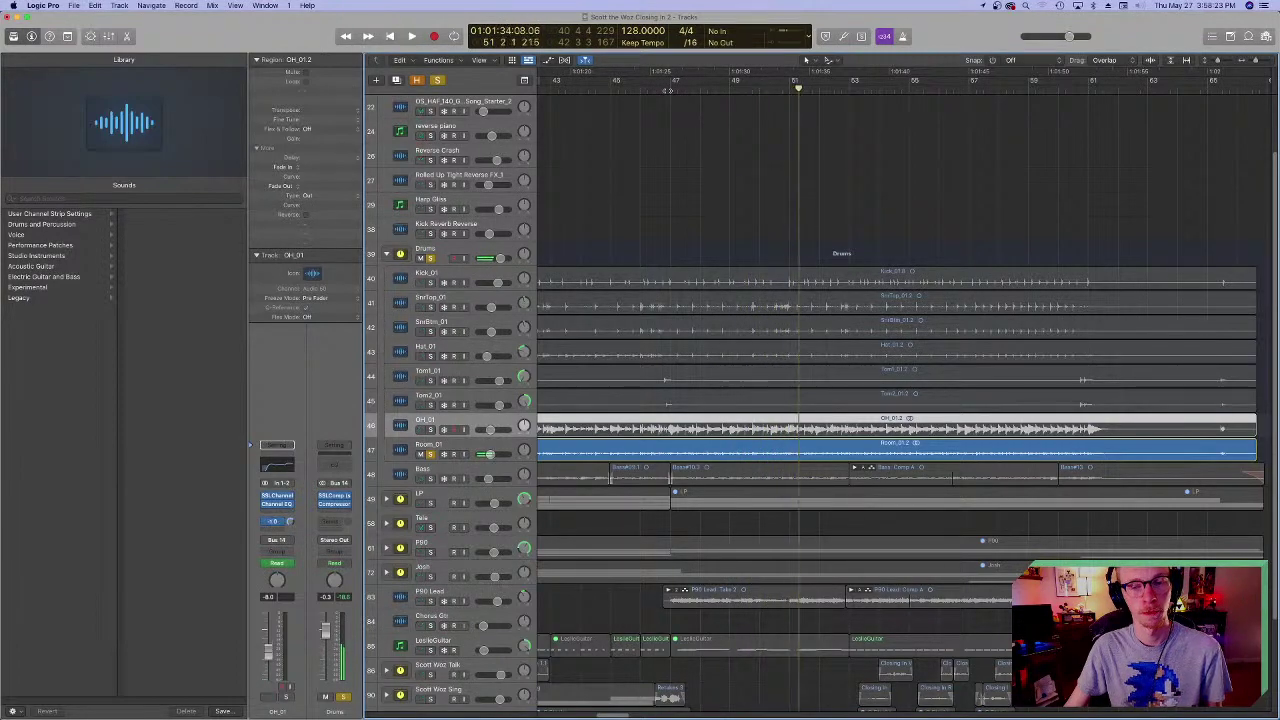
- Clear the Room_01 solo and play all the drum tracks together from bar 47
{"action": "left_click", "coordinate": [428, 273], "text": "shift"}
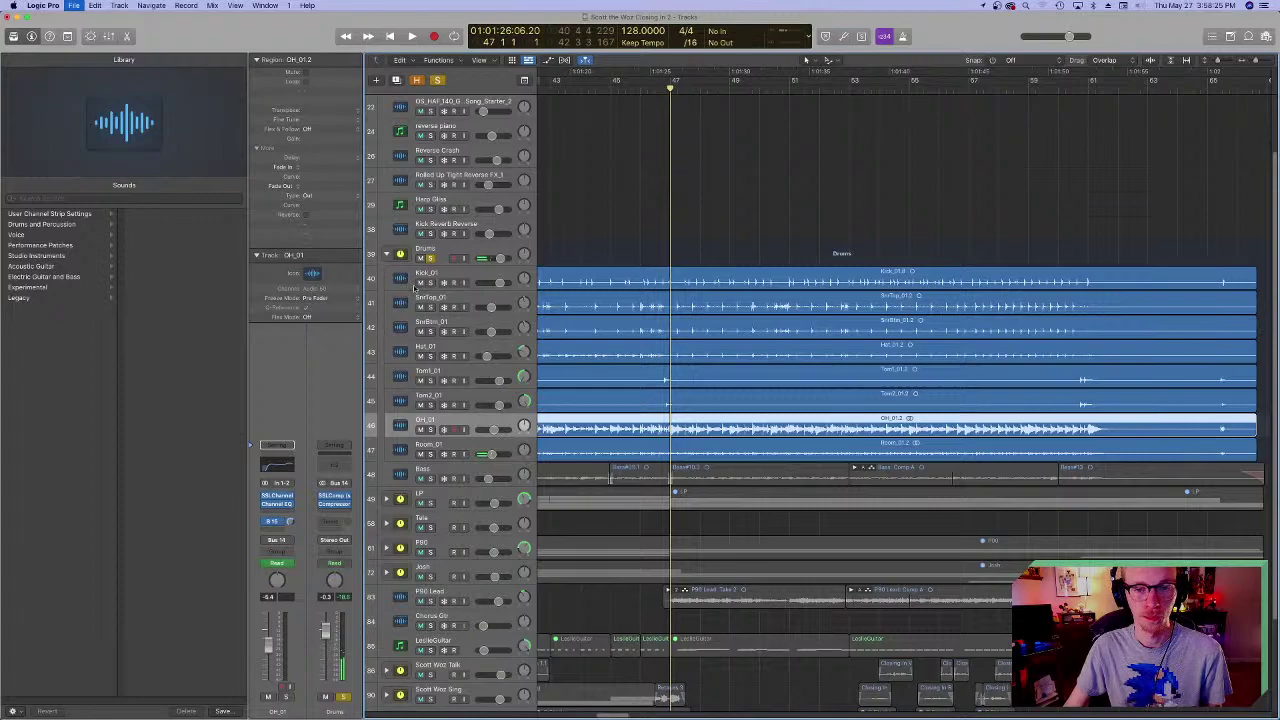
{"action": "key", "text": "space"}
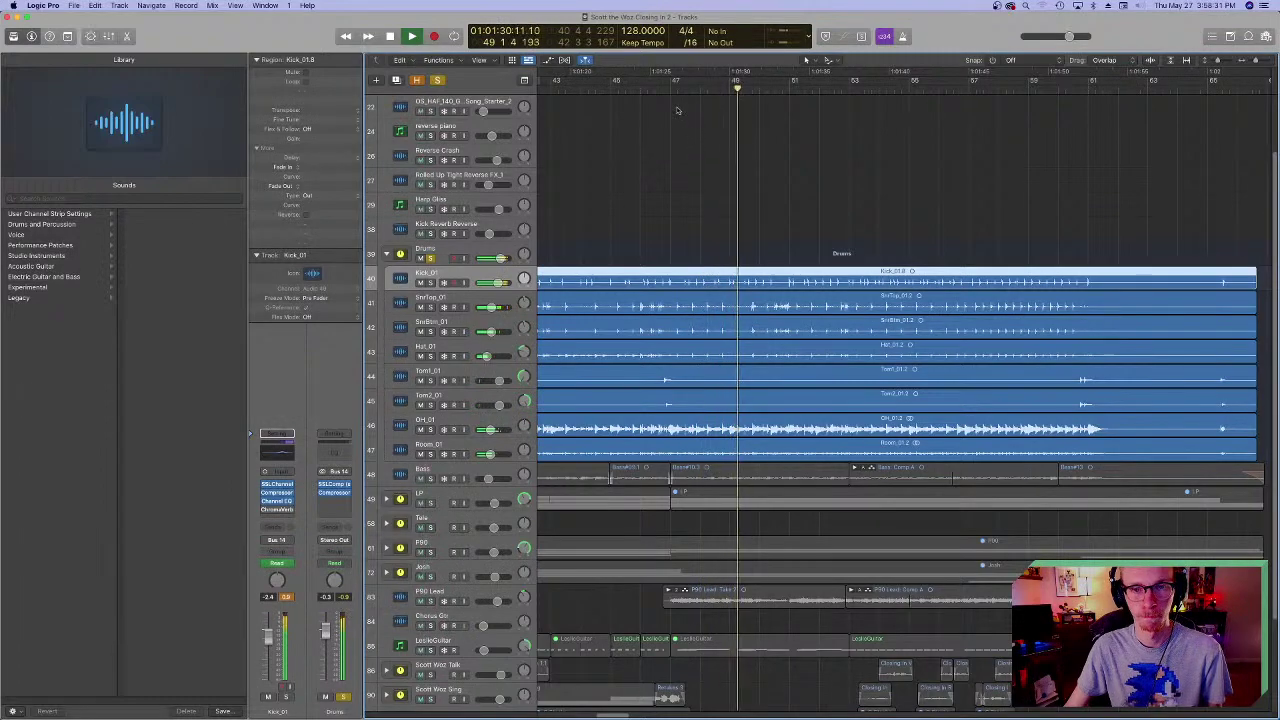
{"action": "key", "text": "space"}
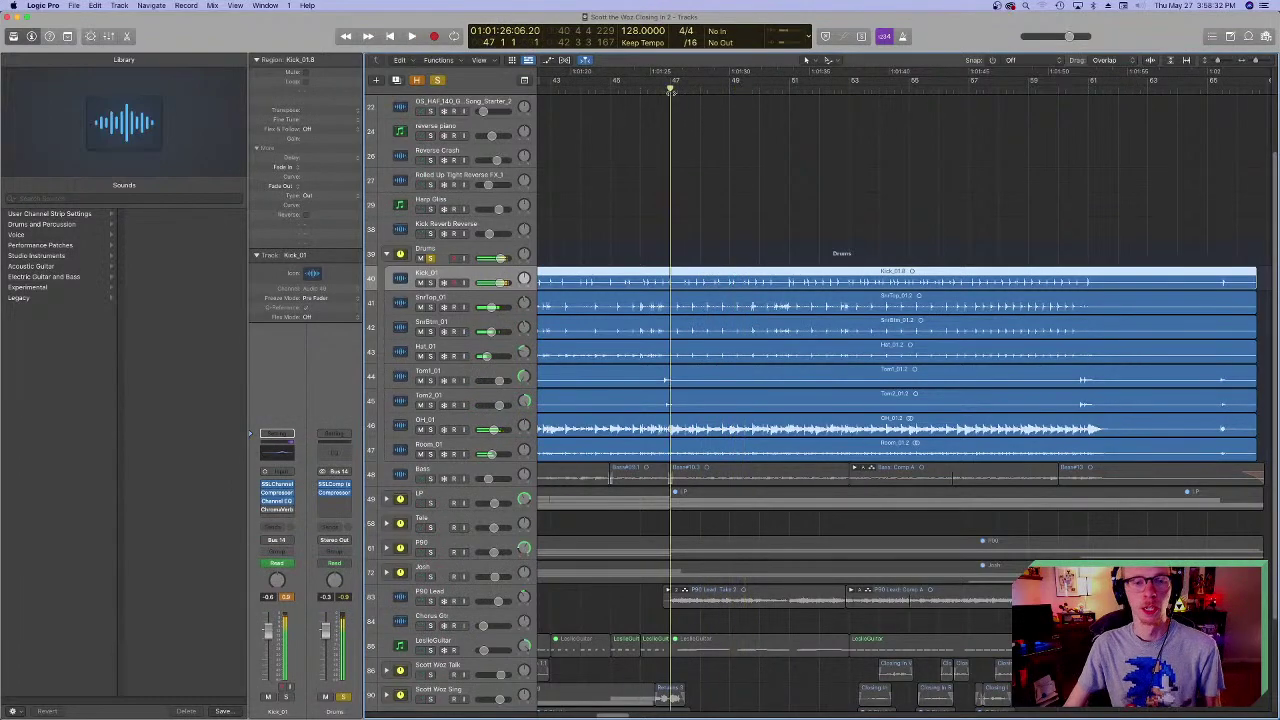
- Inspect the SSLChannel plug-in settings on Kick_01 and close its window
{"action": "left_click", "coordinate": [275, 486]}
{"action": "left_click_drag", "start_coordinate": [507, 140], "coordinate": [738, 143]}
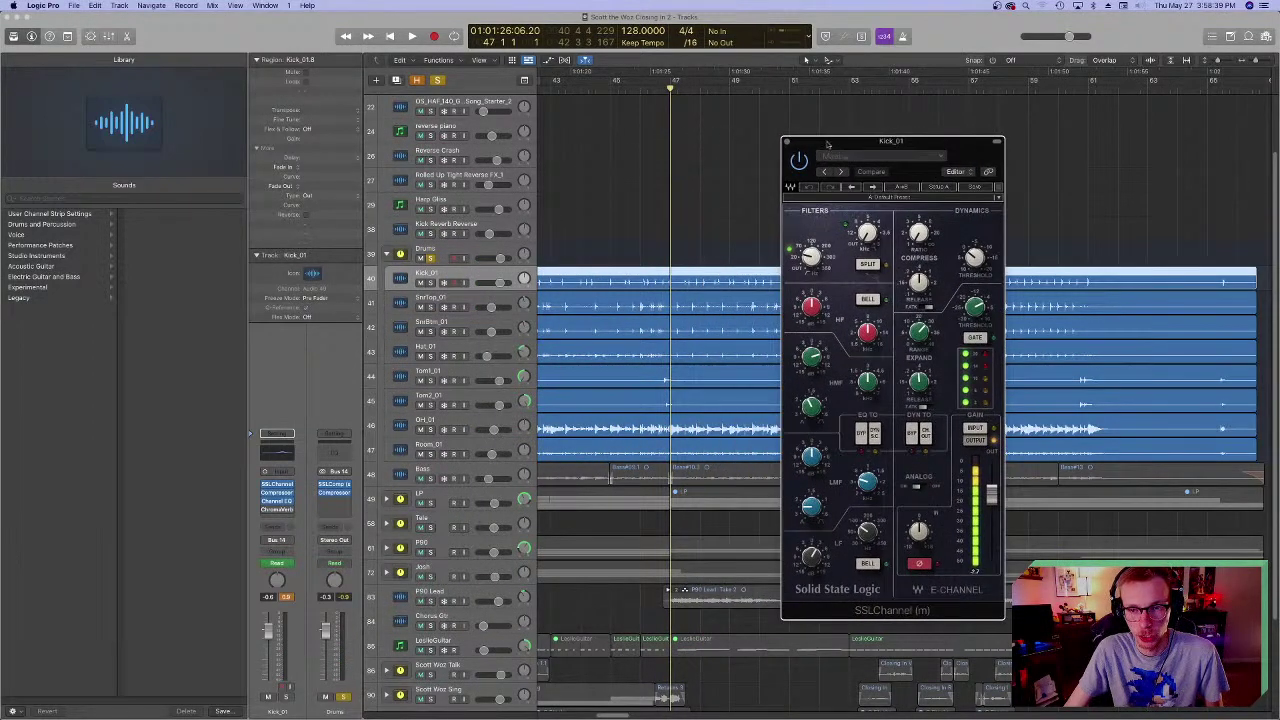
{"action": "left_click", "coordinate": [788, 142]}
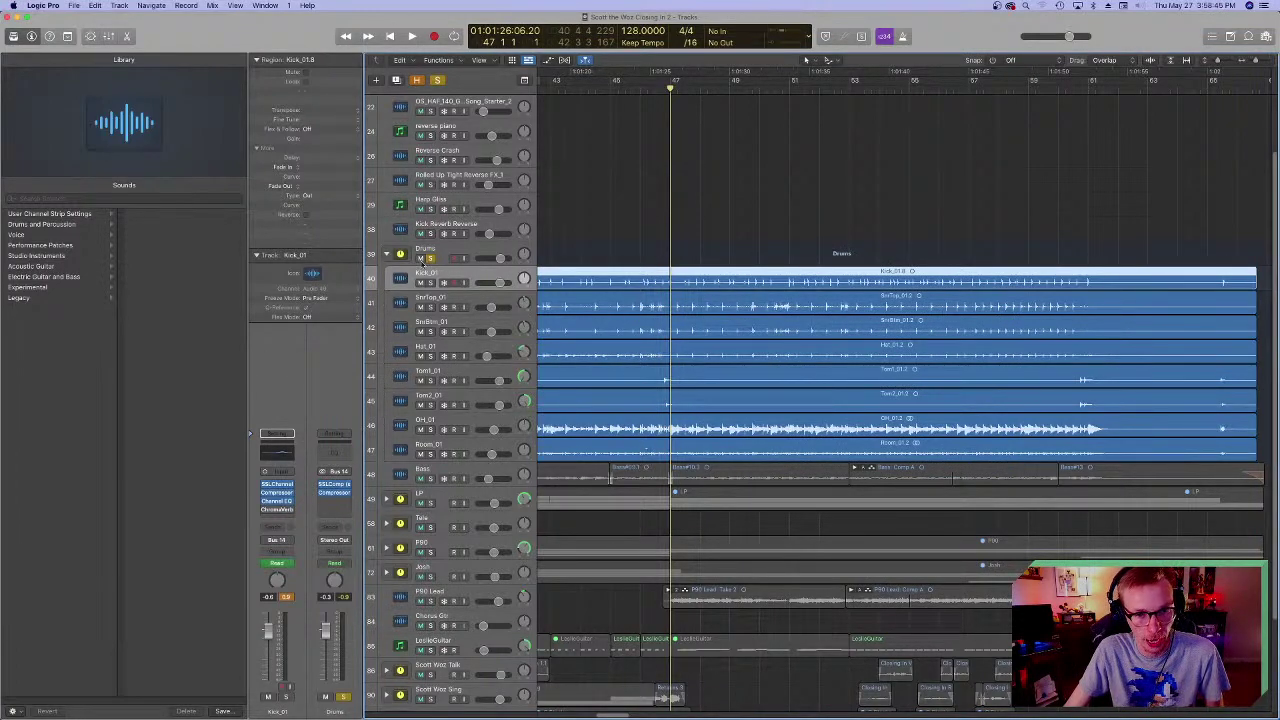
- Turn off the solo on the Drums stack and collapse it
{"action": "left_click", "coordinate": [429, 259]}
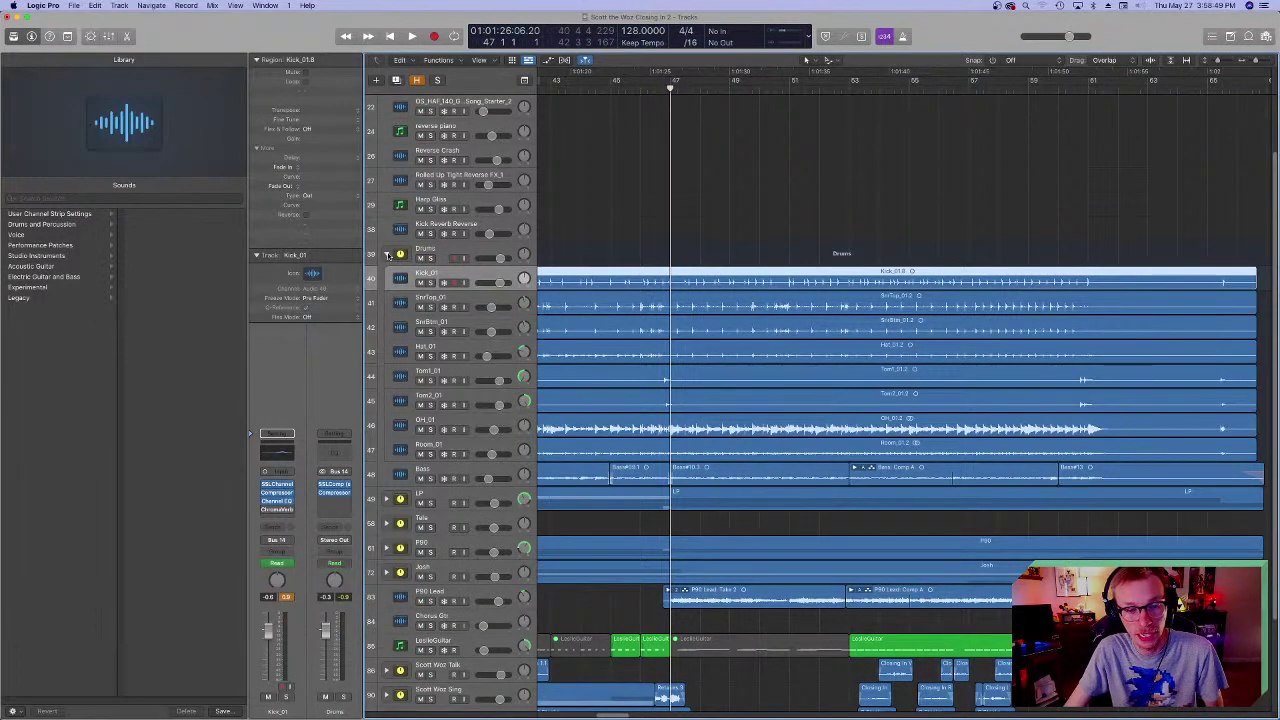
{"action": "left_click", "coordinate": [388, 254]}
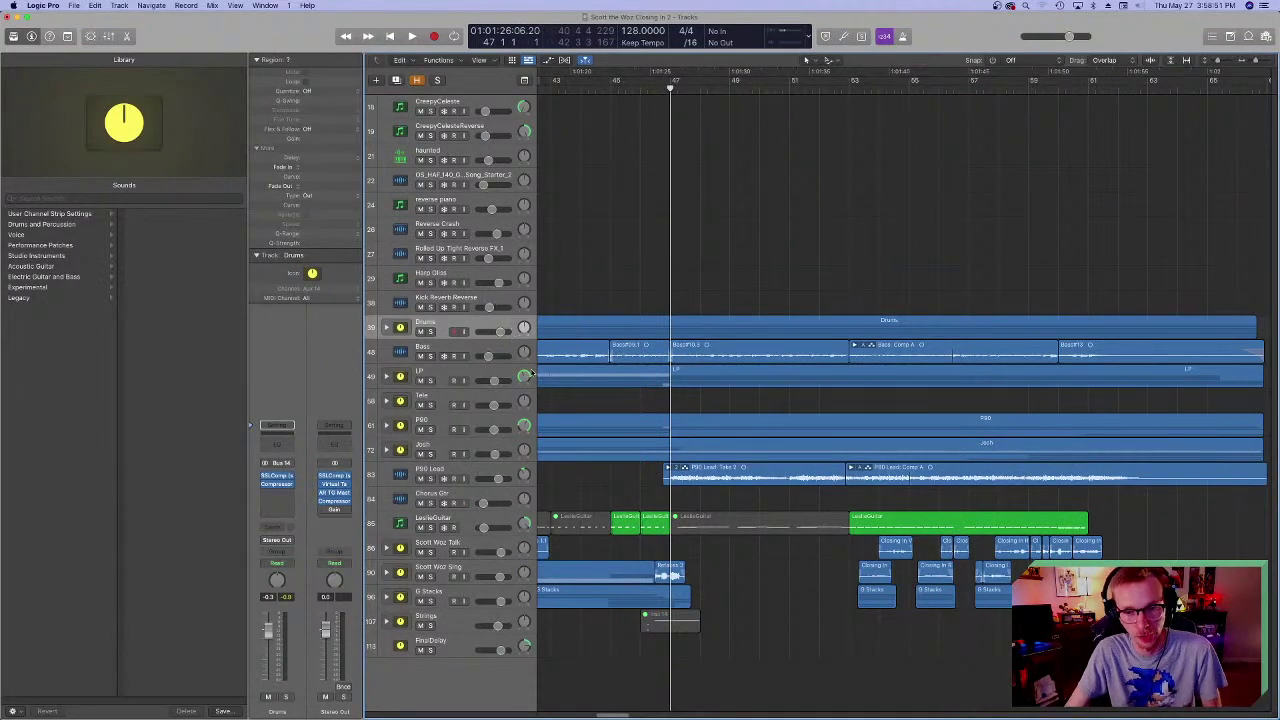
- Review the LP stack's channel strip and examine the LeslieGuitar regions across the arrangement
{"action": "left_click", "coordinate": [446, 373]}
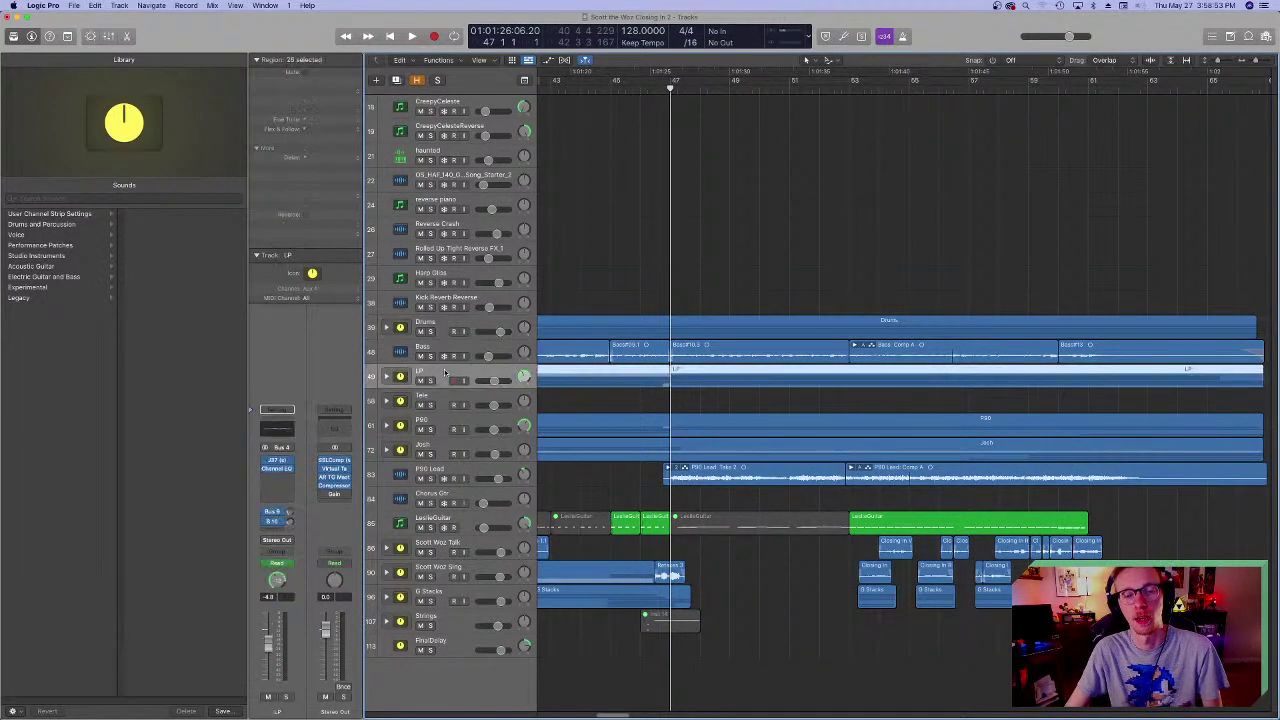
{"action": "left_click", "coordinate": [661, 407]}
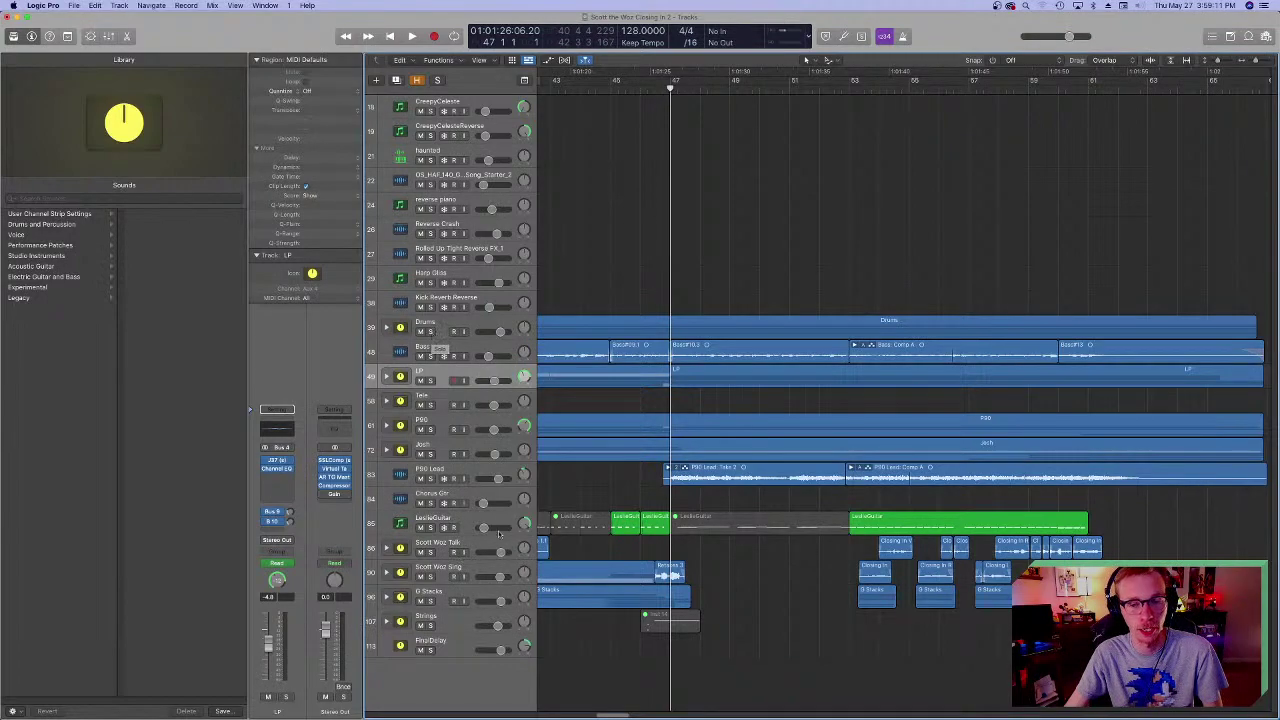
{"action": "left_click", "coordinate": [404, 527]}
{"action": "scroll", "coordinate": [657, 551], "scroll_direction": "left", "scroll_amount": 5}
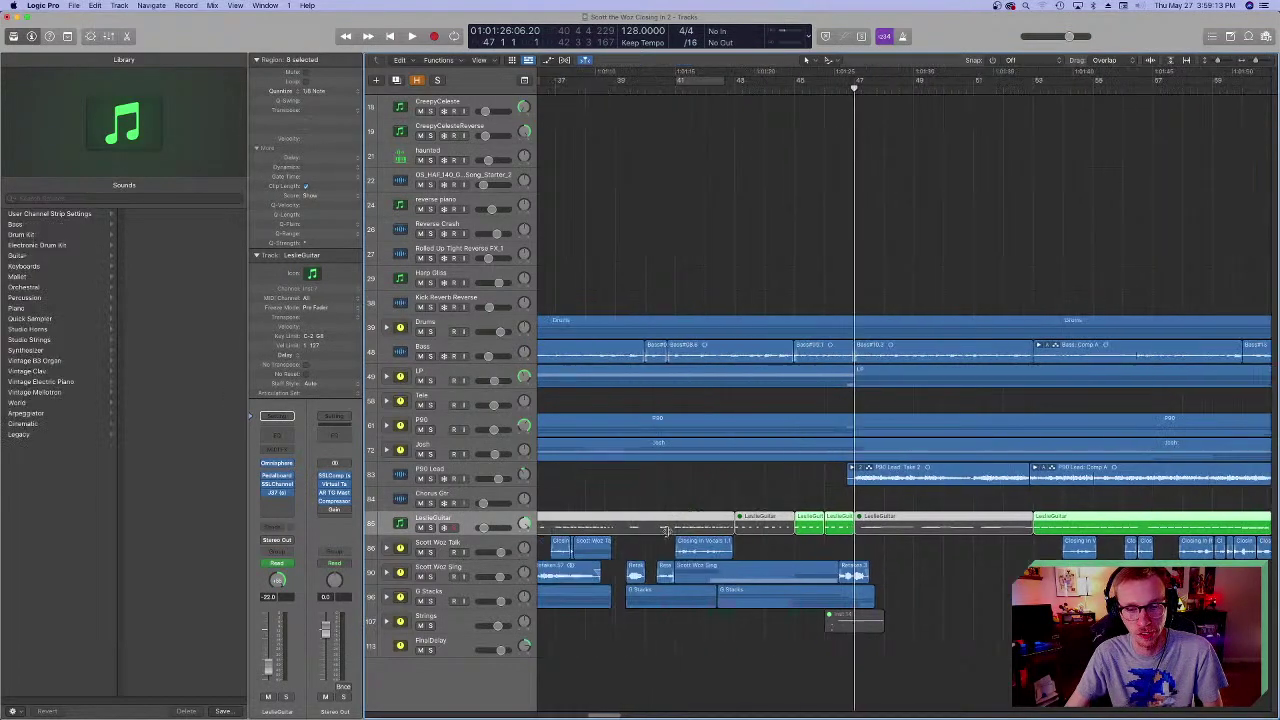
{"action": "scroll", "coordinate": [657, 551], "scroll_direction": "left", "scroll_amount": 10}
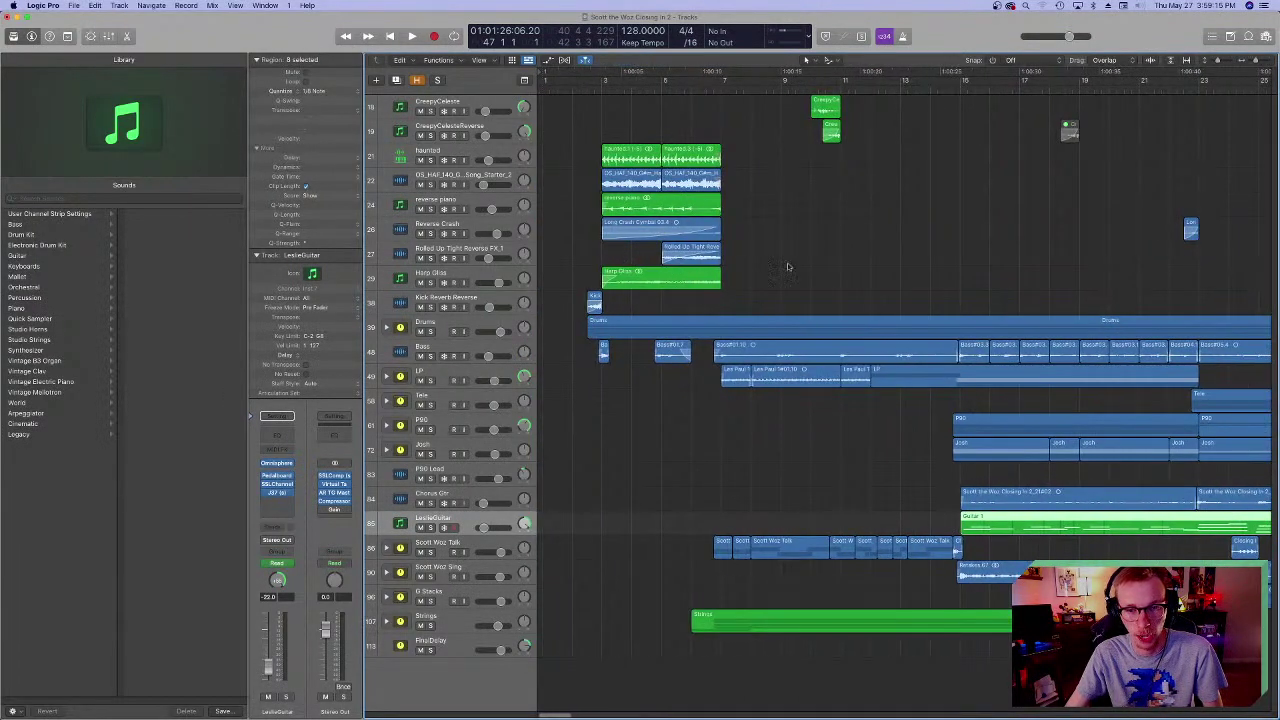
{"action": "scroll", "coordinate": [727, 463], "scroll_direction": "right", "scroll_amount": 5}
{"action": "scroll", "coordinate": [640, 520], "scroll_direction": "right", "scroll_amount": 10}
{"action": "scroll", "coordinate": [661, 502], "scroll_direction": "right", "scroll_amount": 3}
{"action": "scroll", "coordinate": [661, 502], "scroll_direction": "left", "scroll_amount": 3}
{"action": "left_click", "coordinate": [713, 554]}
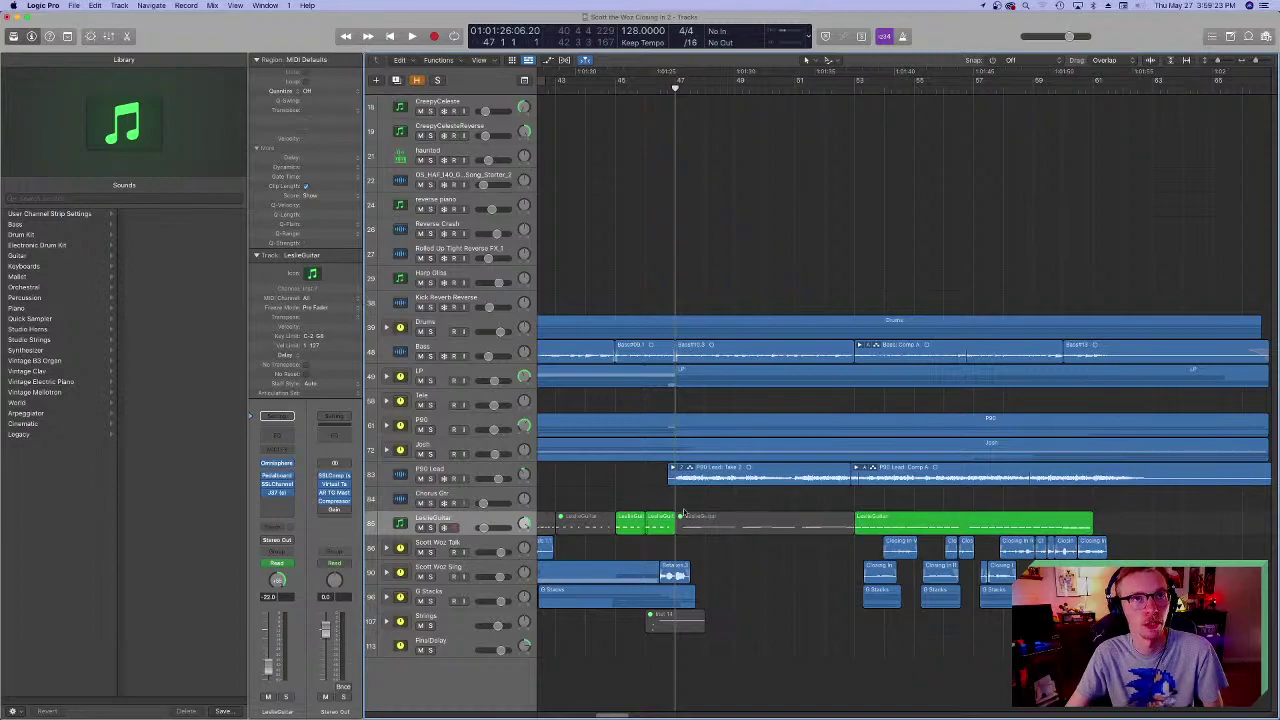
{"action": "scroll", "coordinate": [718, 508], "scroll_direction": "left", "scroll_amount": 1}
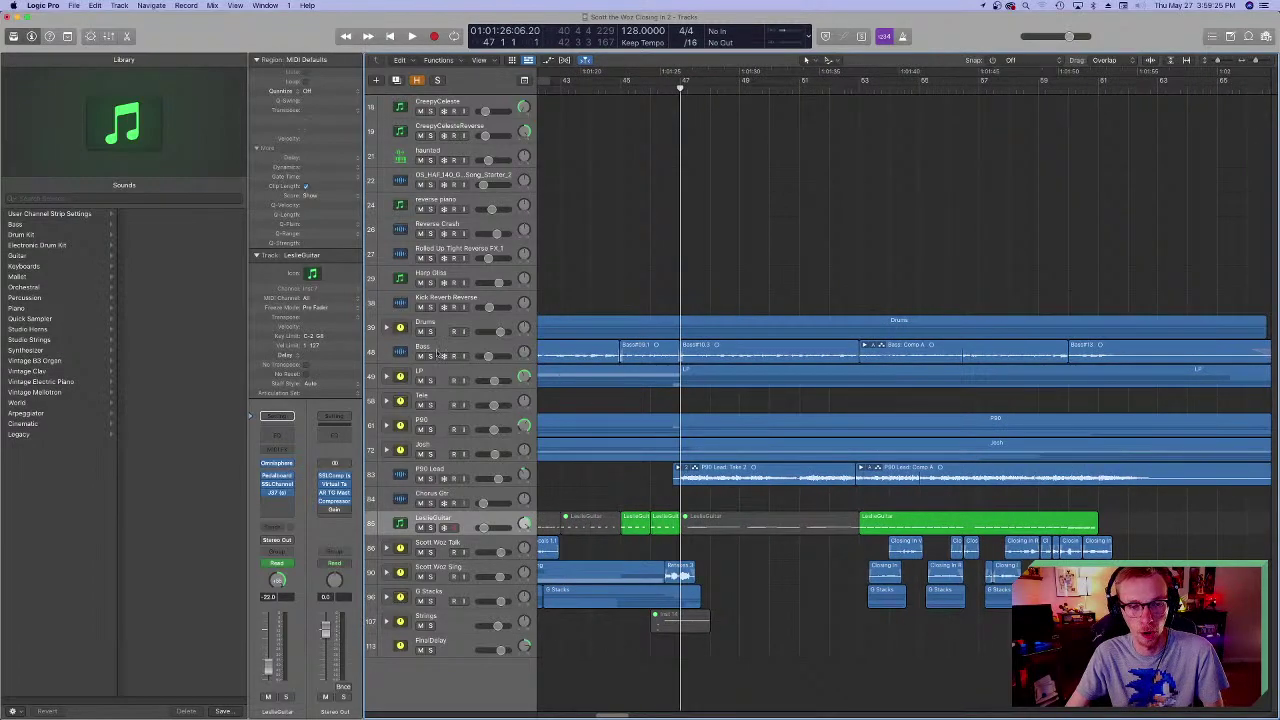
- Review the channel strips of the Bass track and the Drums and LP stacks
{"action": "left_click", "coordinate": [406, 357]}
{"action": "left_click", "coordinate": [425, 326]}
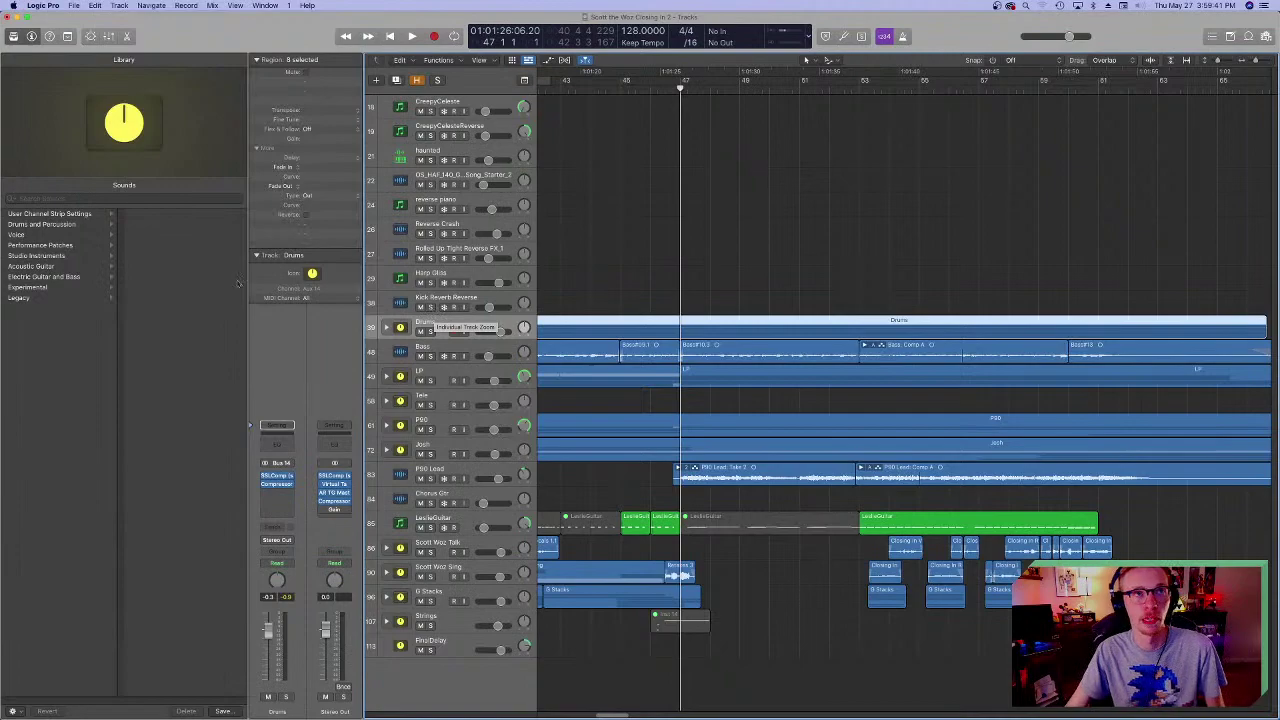
{"action": "left_click", "coordinate": [399, 355]}
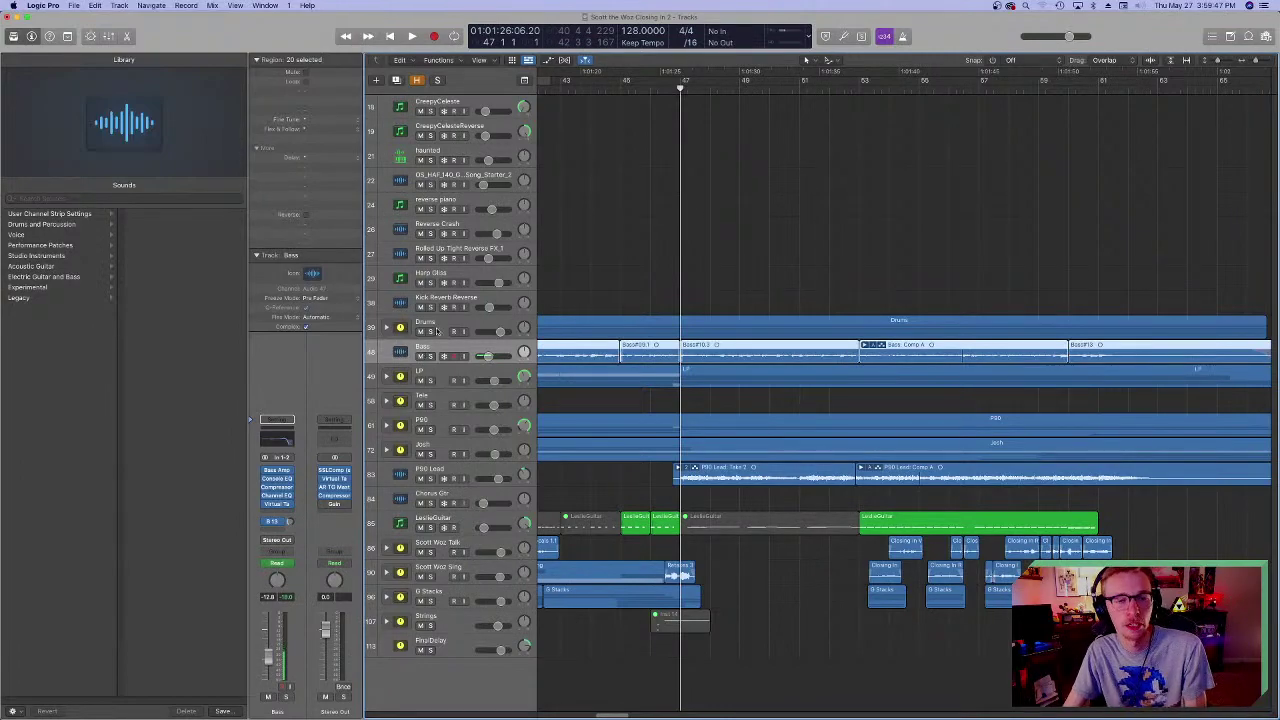
{"action": "left_click", "coordinate": [441, 708]}
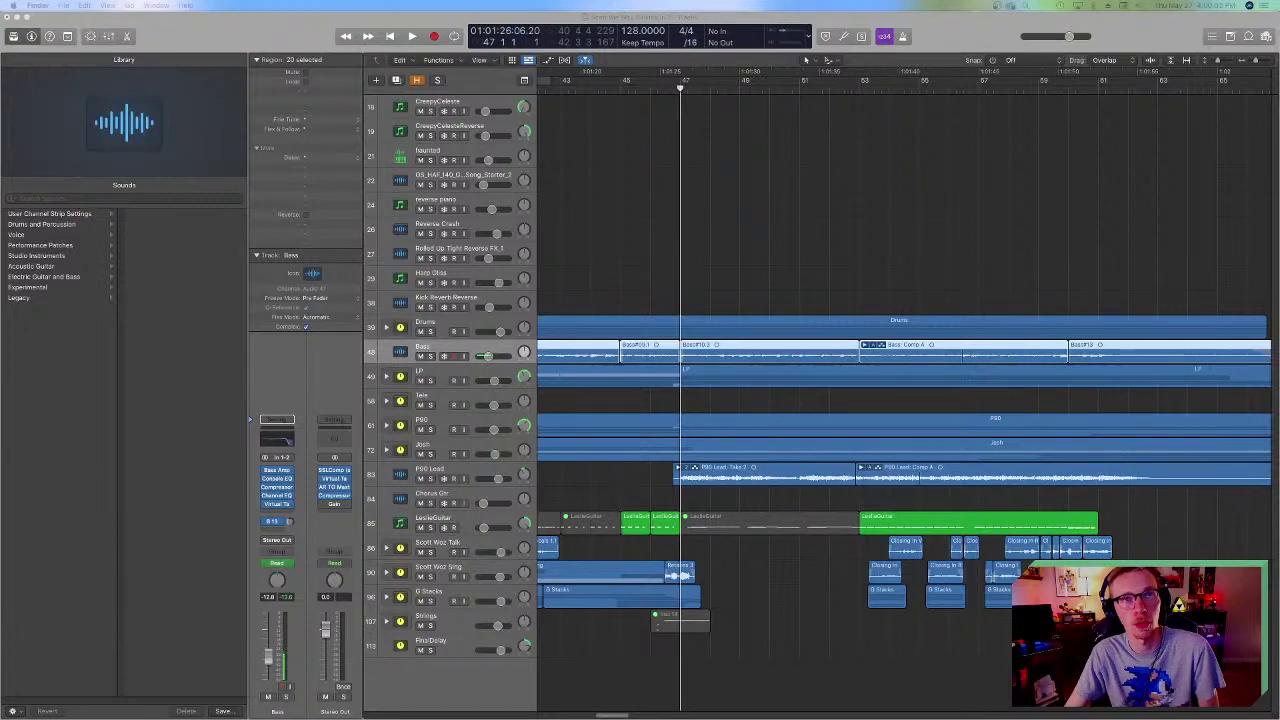
{"action": "left_click", "coordinate": [652, 253]}
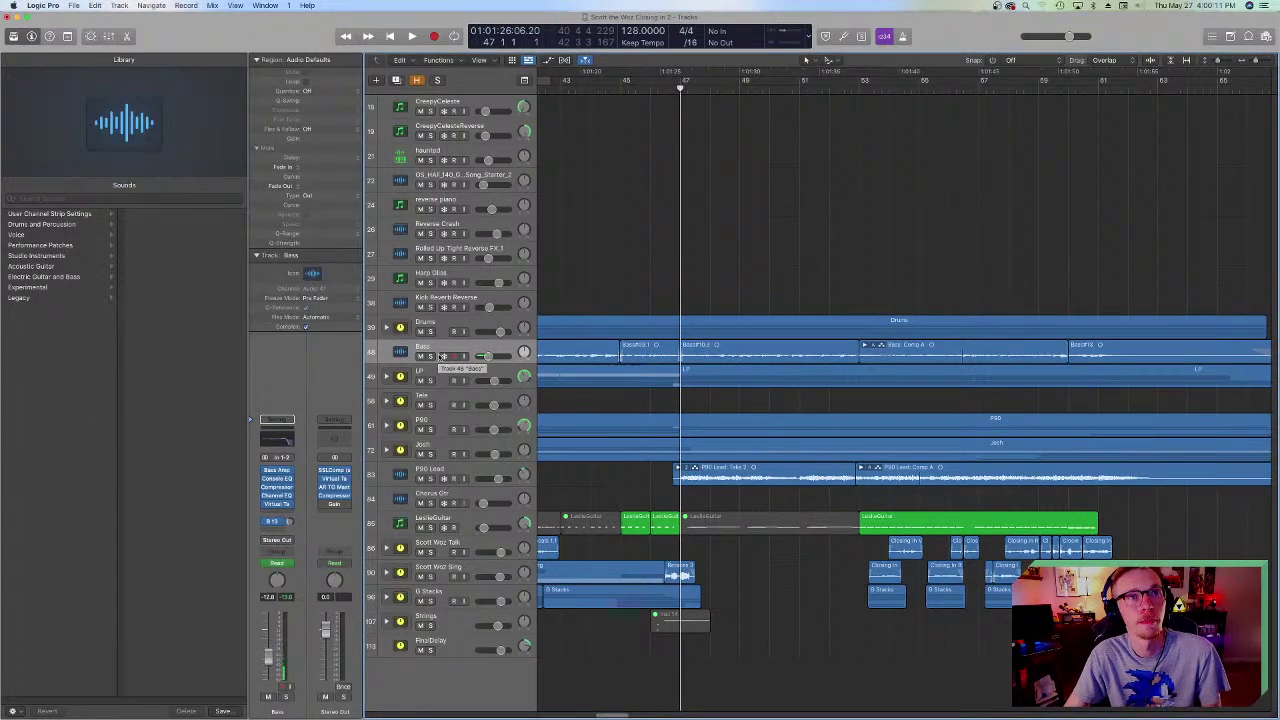
{"action": "scroll", "coordinate": [793, 381], "scroll_direction": "right", "scroll_amount": 5}
{"action": "scroll", "coordinate": [606, 388], "scroll_direction": "left", "scroll_amount": 4}
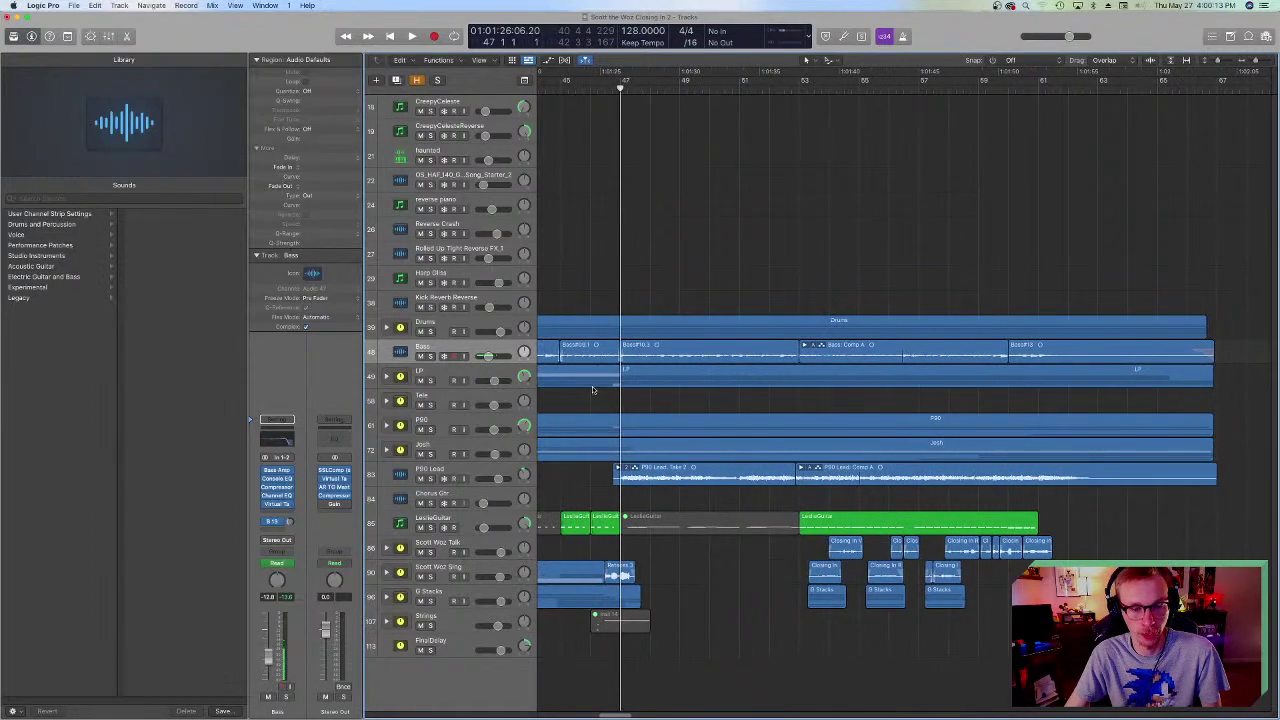
{"action": "left_click", "coordinate": [437, 379]}
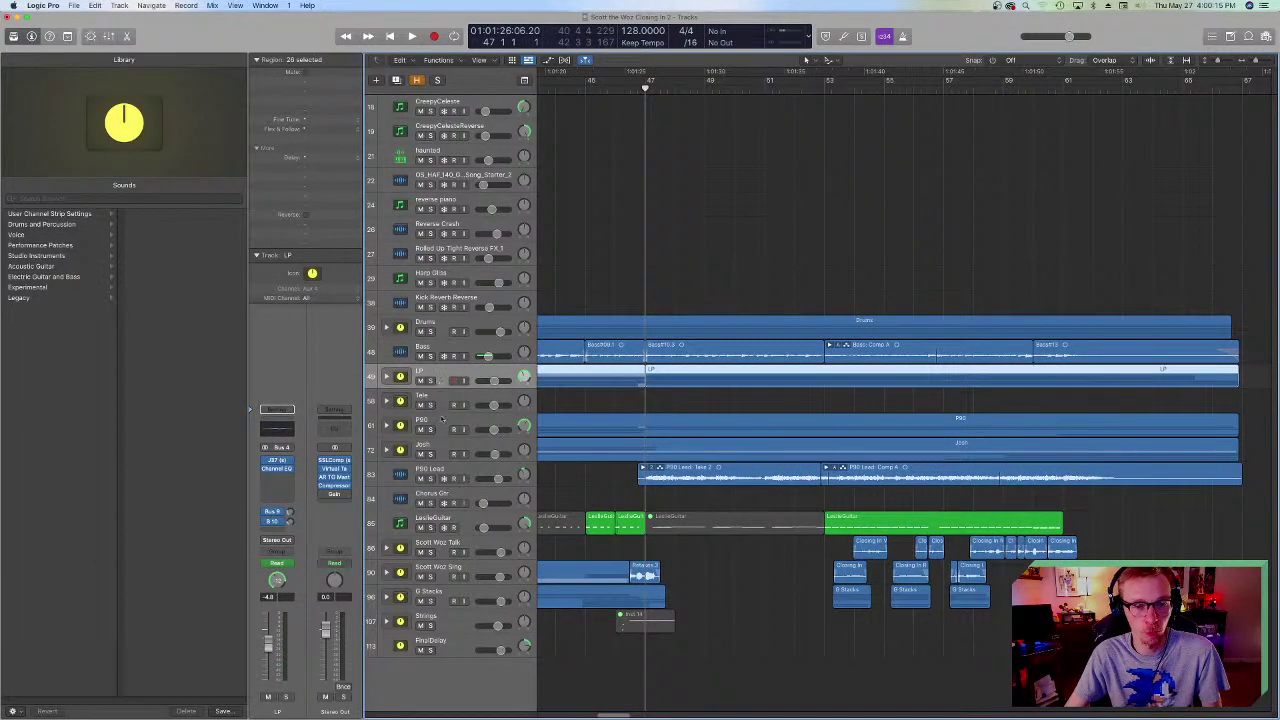
- Review the P90 stack's channel strip and regions, comparing them with those of the LP stack
{"action": "left_click", "coordinate": [446, 424]}
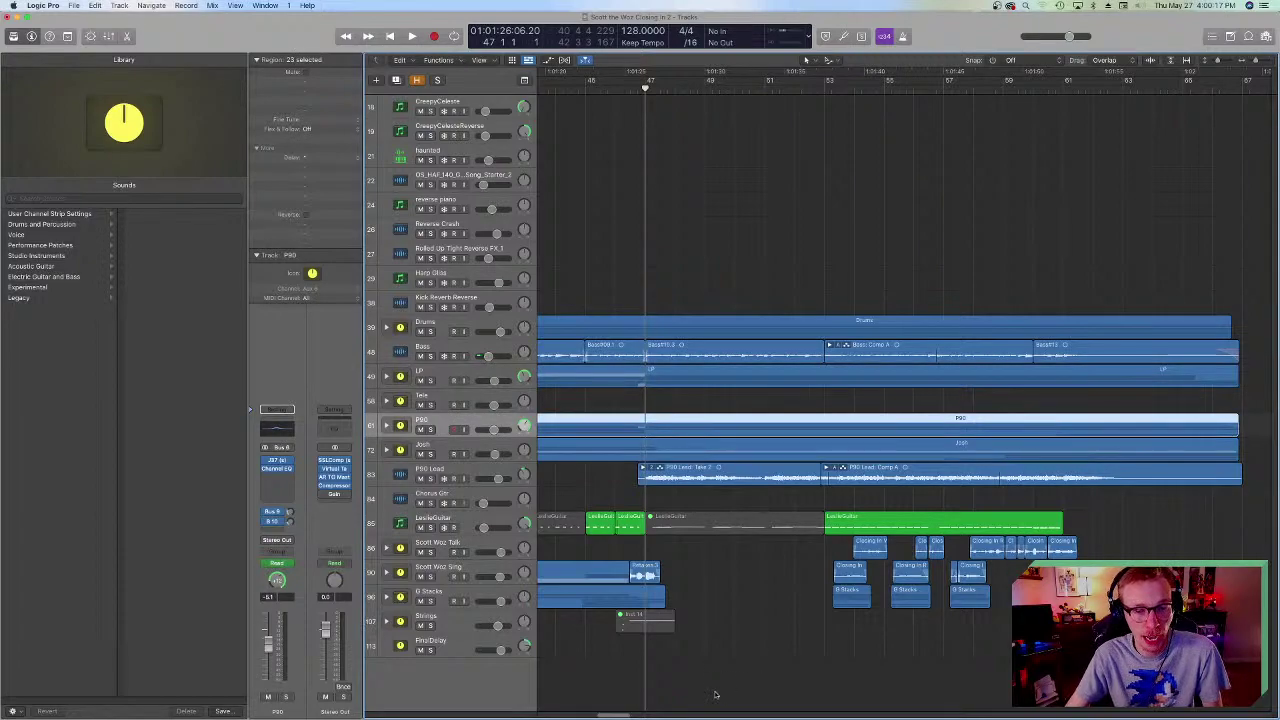
{"action": "mouse_move", "coordinate": [662, 716]}
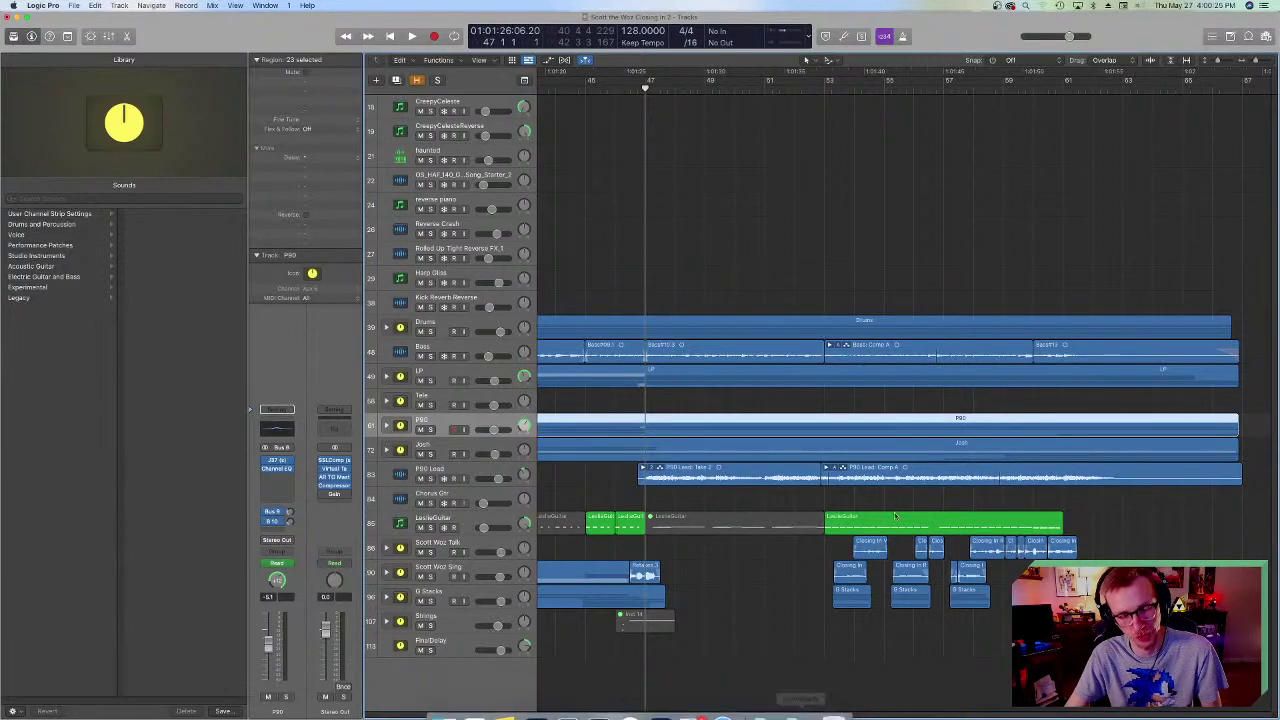
{"action": "scroll", "coordinate": [978, 533], "scroll_direction": "right", "scroll_amount": 3}
{"action": "scroll", "coordinate": [977, 535], "scroll_direction": "left", "scroll_amount": 1}
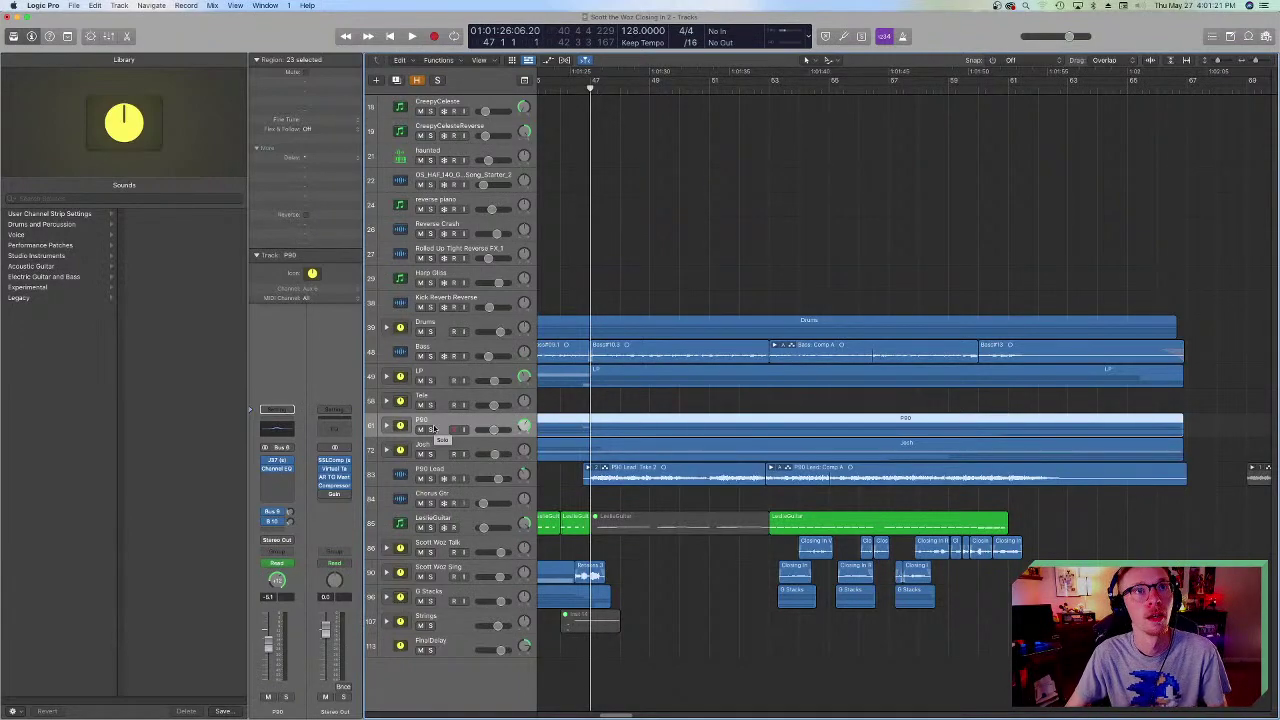
{"action": "left_click", "coordinate": [430, 381]}
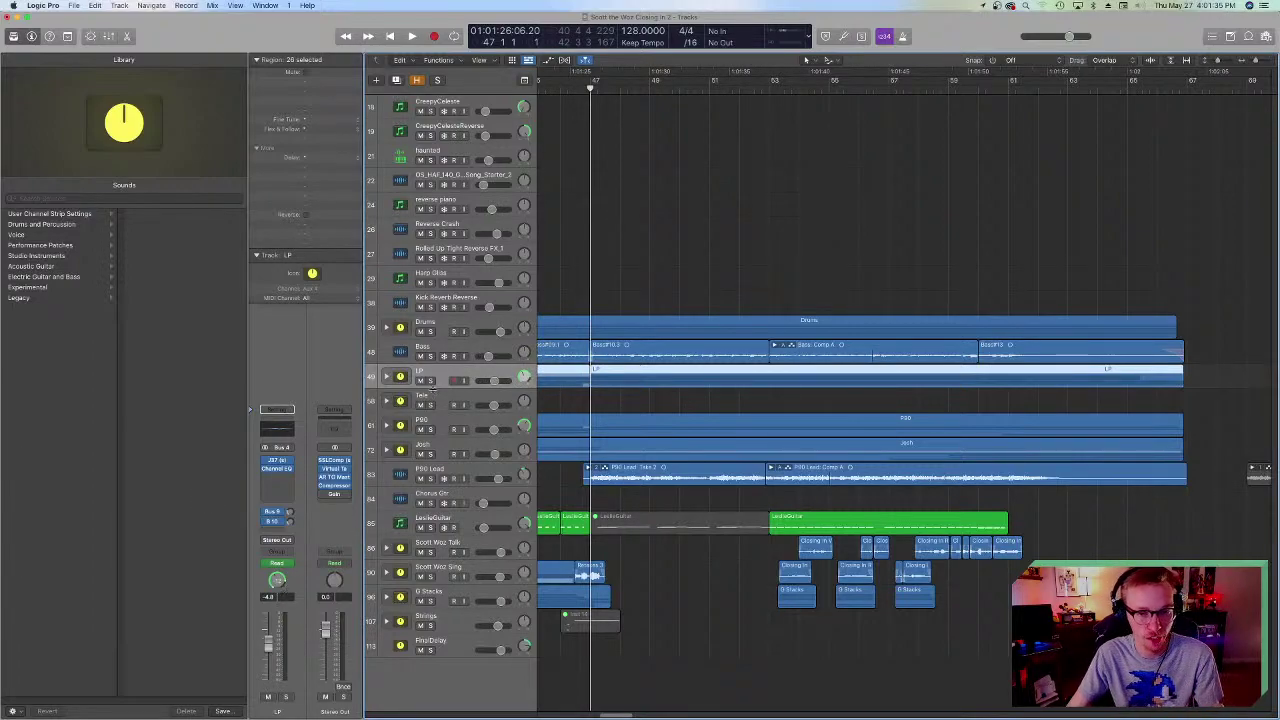
{"action": "left_click", "coordinate": [451, 420]}
{"action": "left_click", "coordinate": [434, 373]}
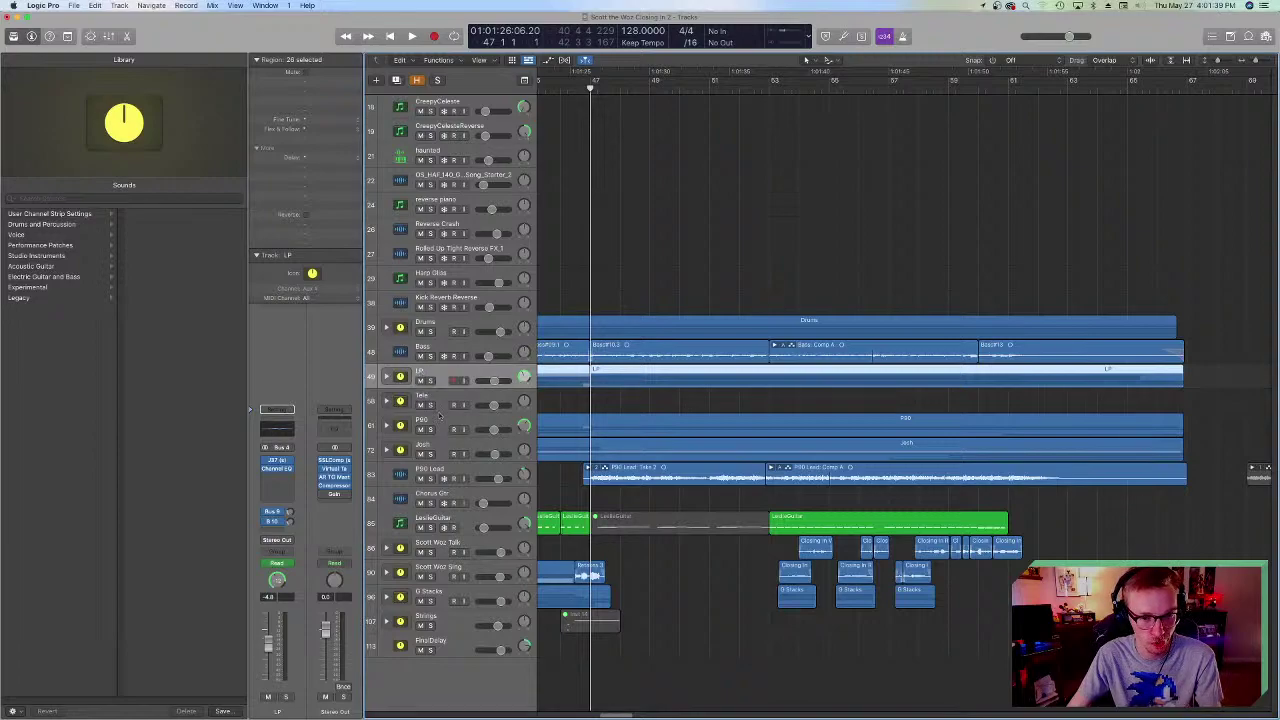
{"action": "left_click", "coordinate": [430, 421]}
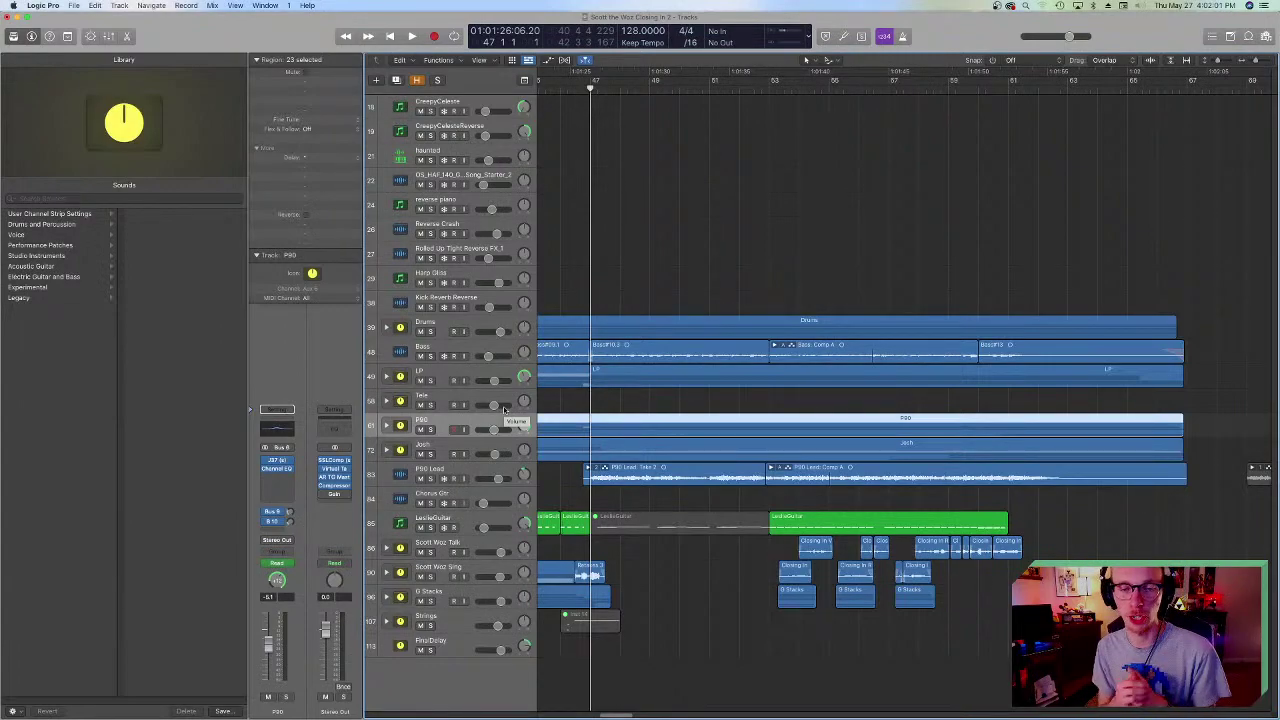
- Solo the LP guitar stack
{"action": "left_click", "coordinate": [431, 380]}
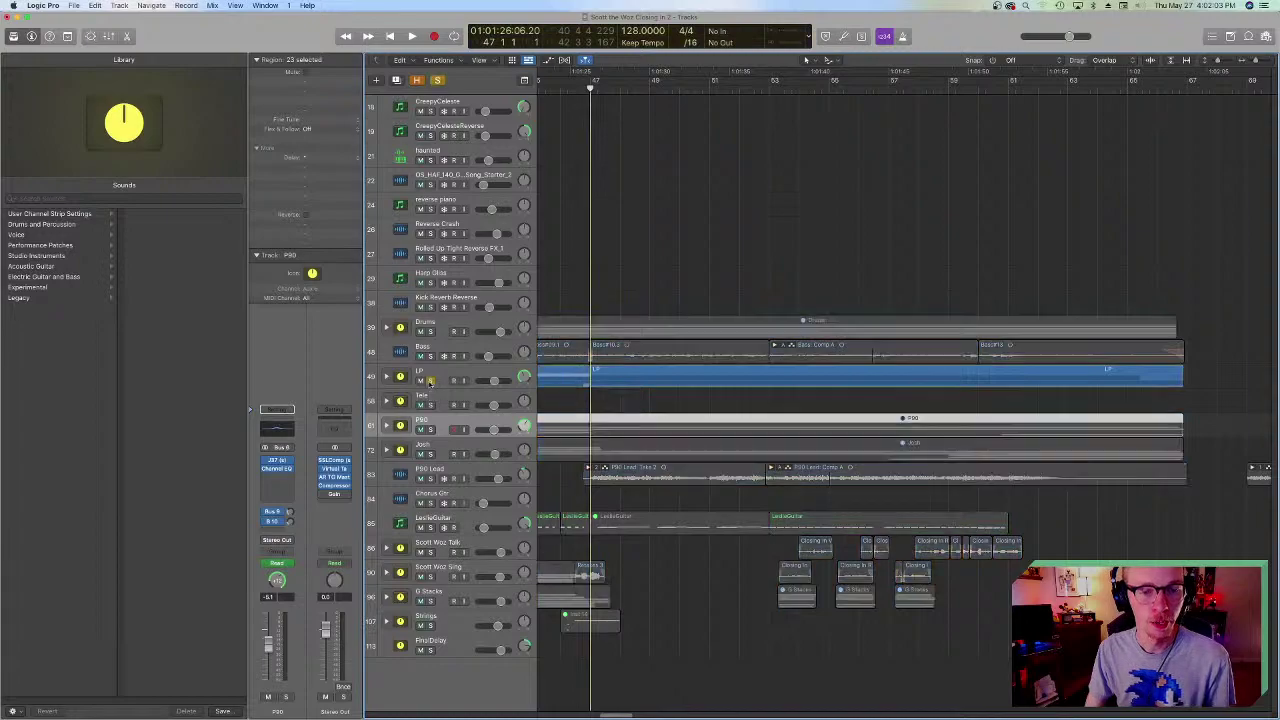
- Expand the LP track stack, examine its Les Paul sub-tracks and their regions around bar 47, and collapse it again
{"action": "left_click", "coordinate": [570, 372]}
{"action": "key", "text": "ctrl+alt+super+Down"}
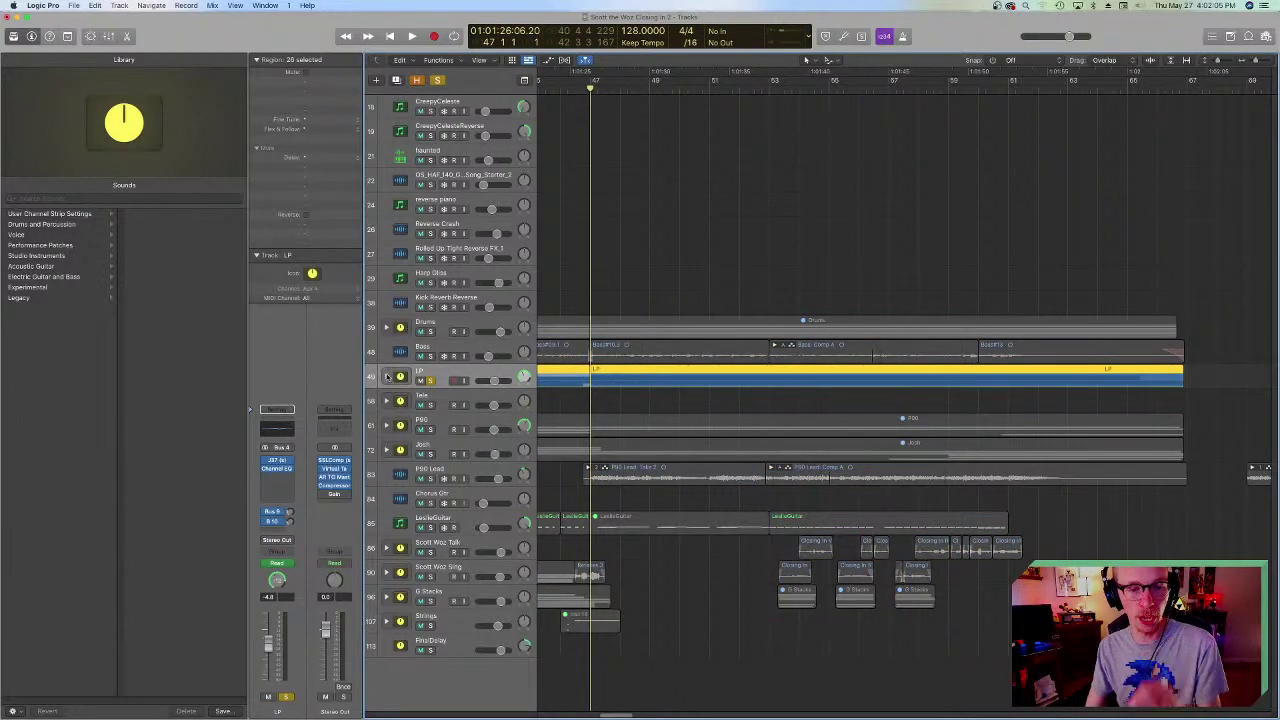
{"action": "left_click_drag", "start_coordinate": [689, 454], "coordinate": [654, 474]}
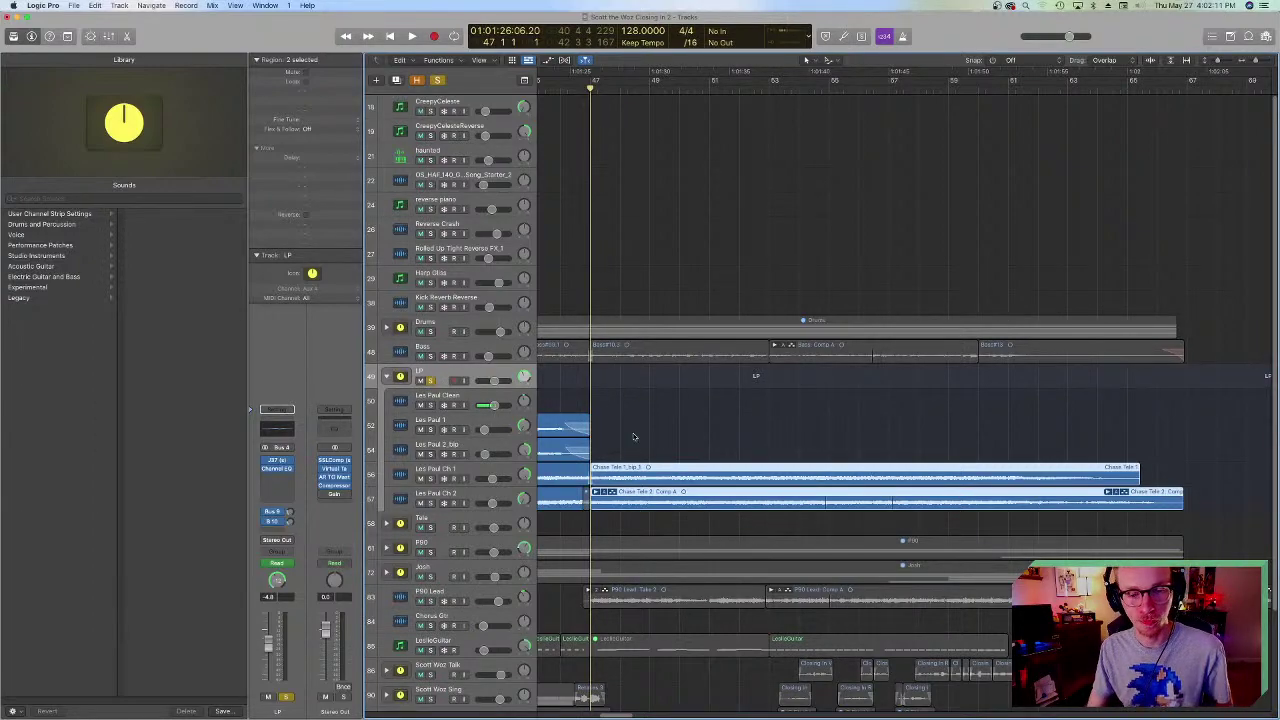
{"action": "left_click", "coordinate": [622, 515]}
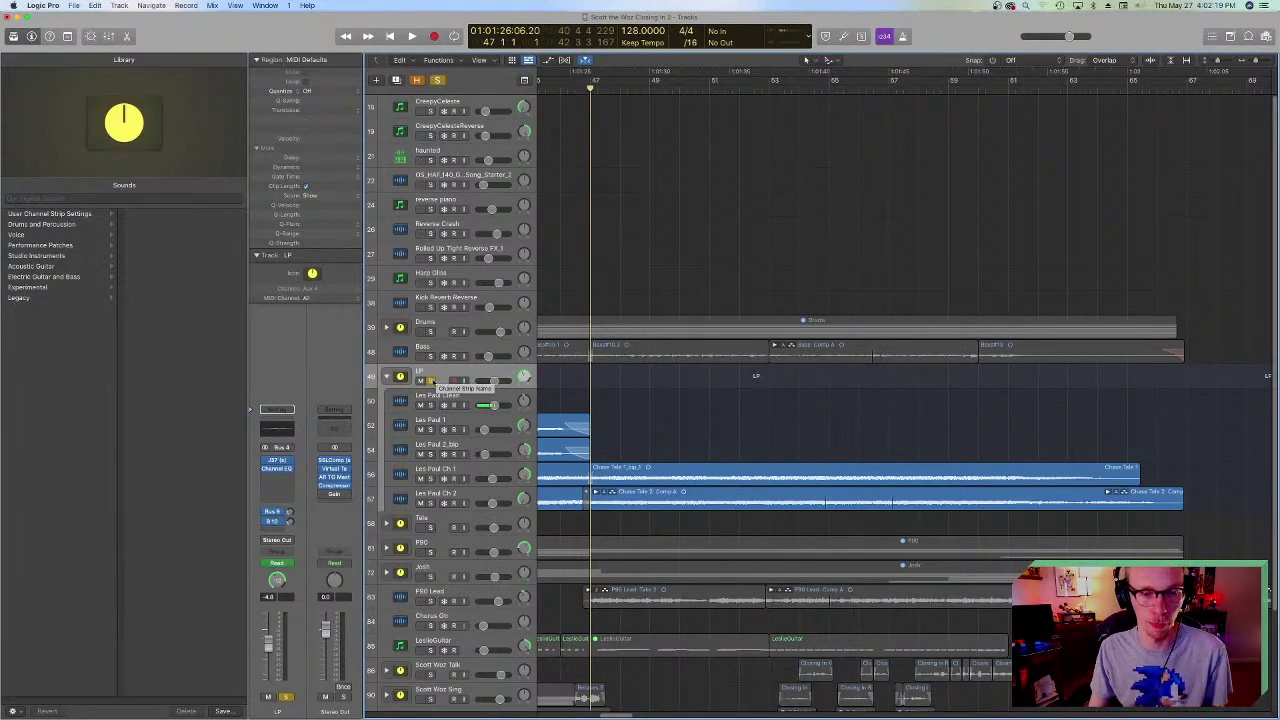
{"action": "scroll", "coordinate": [640, 408], "scroll_direction": "left", "scroll_amount": 1}
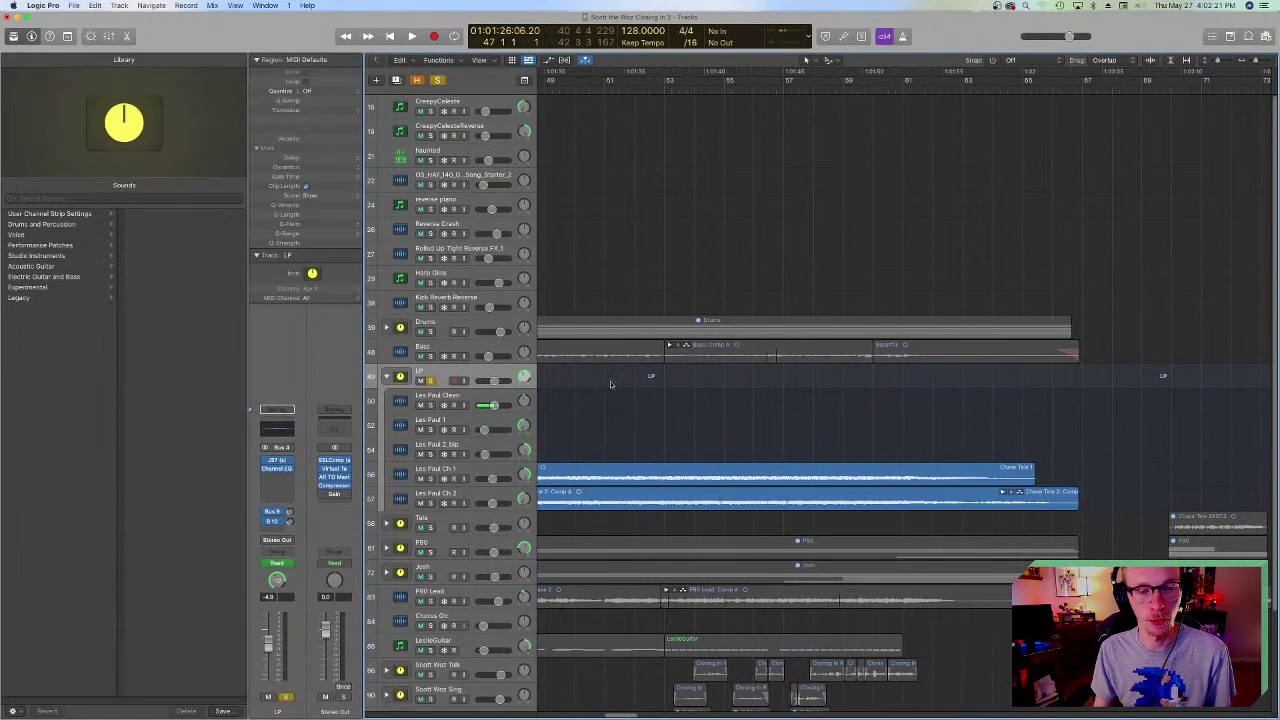
{"action": "left_click", "coordinate": [387, 376]}
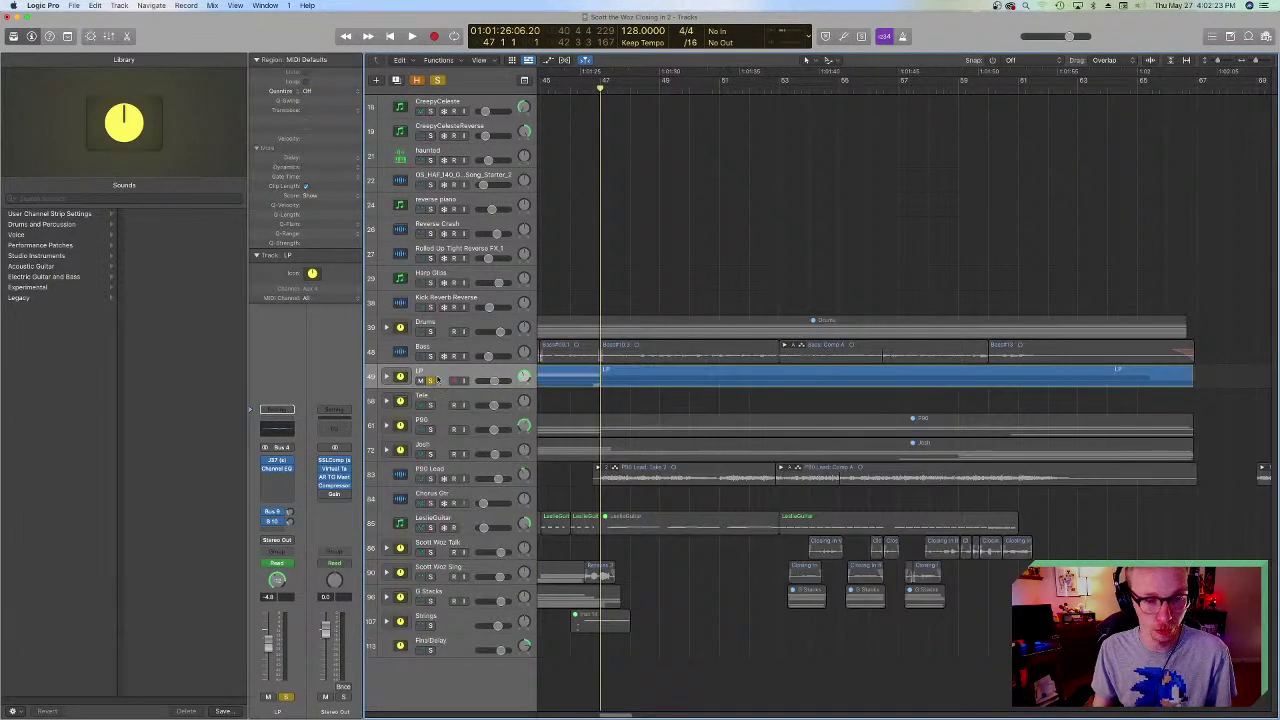
{"action": "left_click", "coordinate": [387, 376]}
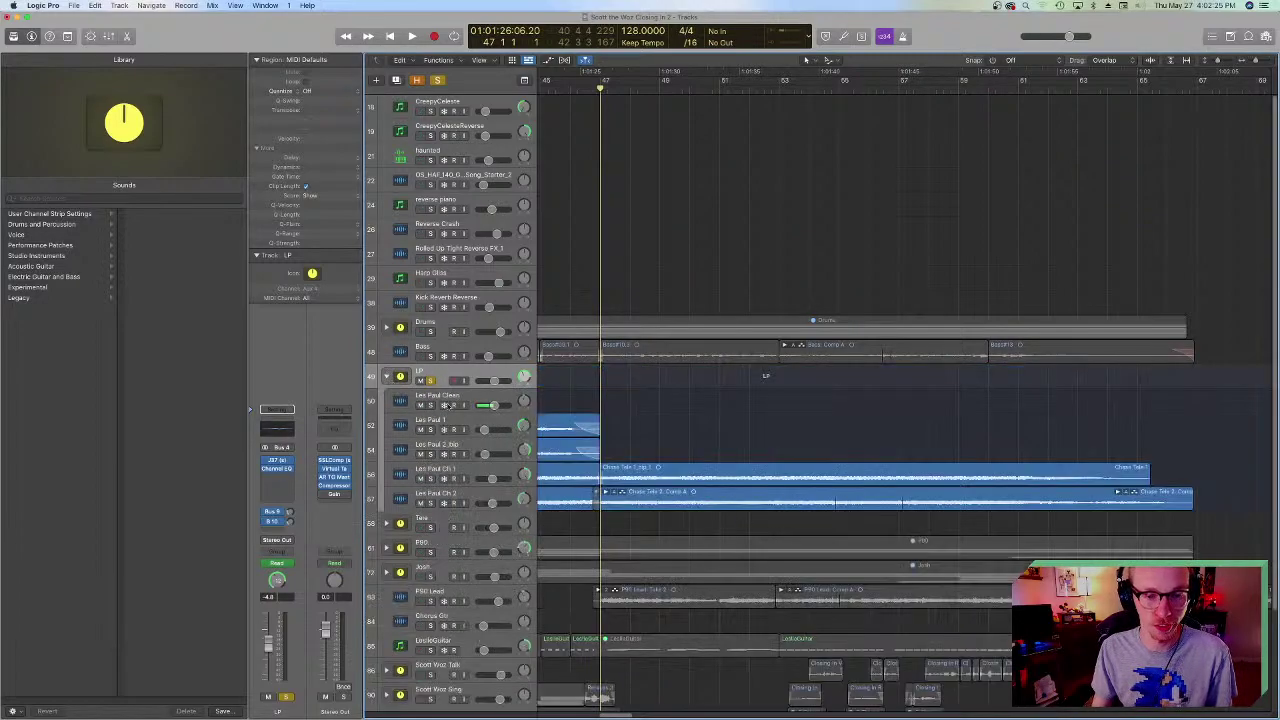
{"action": "left_click", "coordinate": [387, 376]}
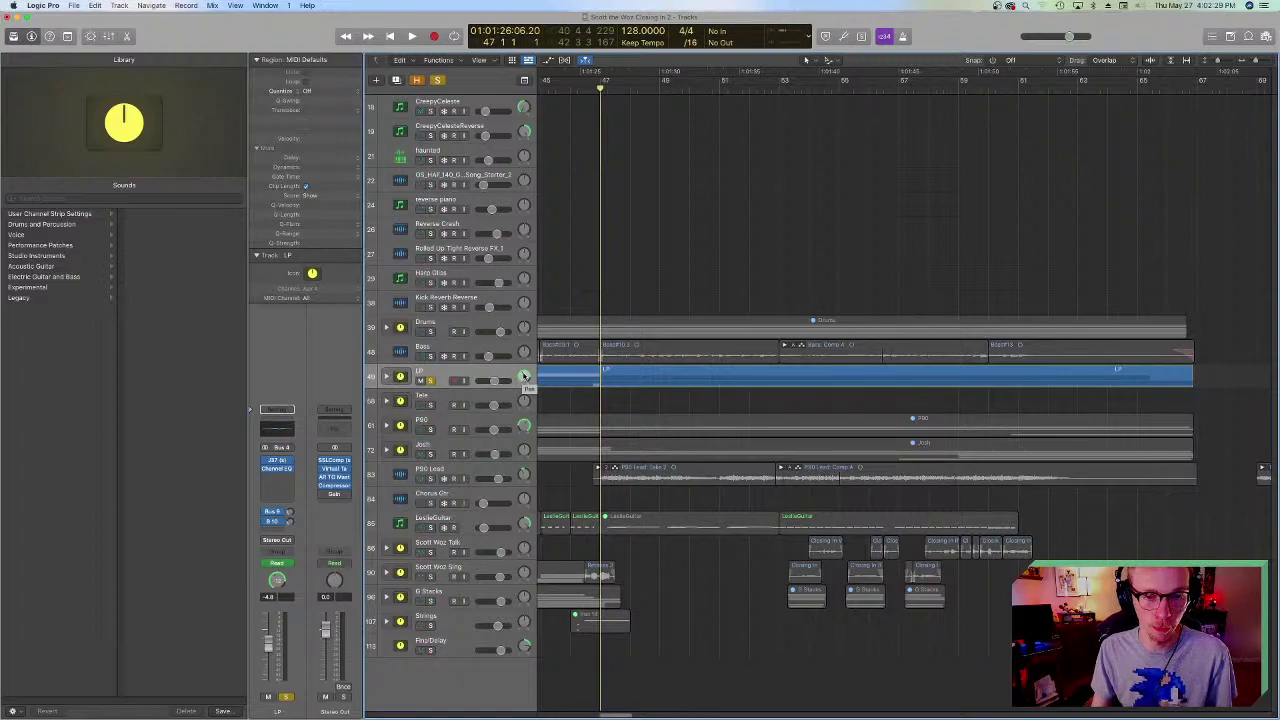
- Select the LP track stack and audition it soloed from bar 47
{"action": "left_click", "coordinate": [445, 422]}
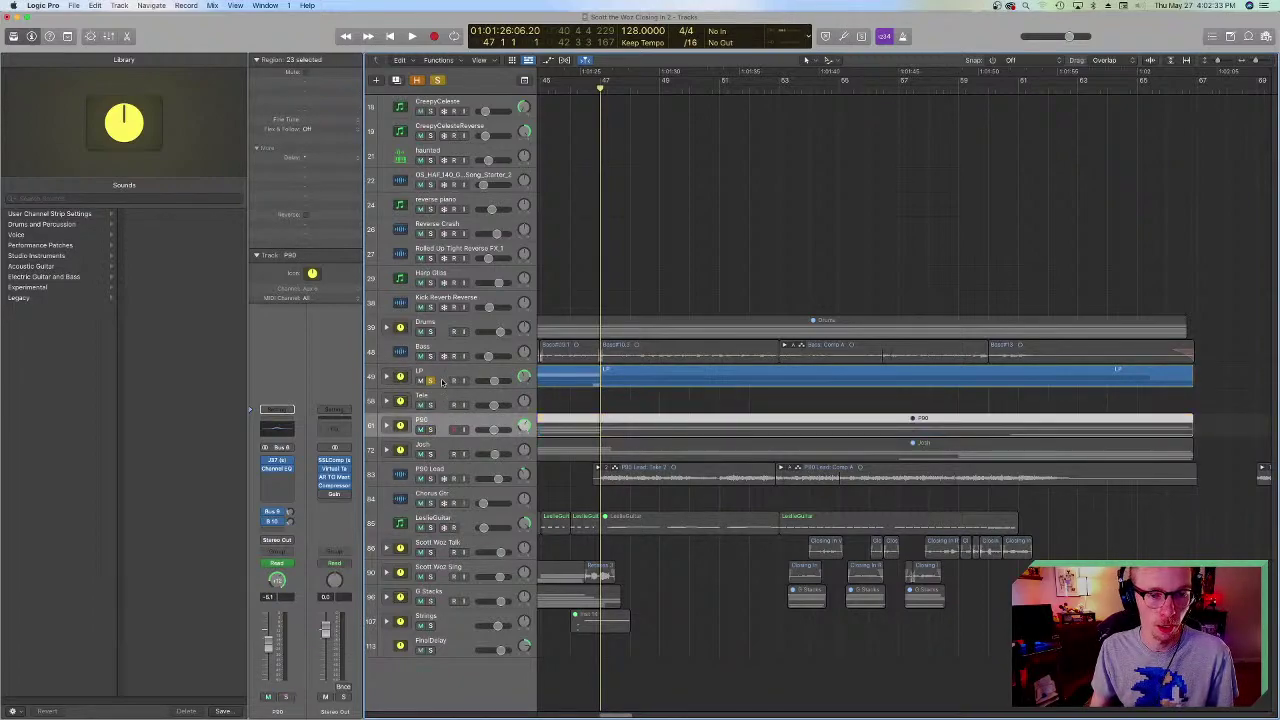
{"action": "left_click", "coordinate": [443, 380]}
{"action": "key", "text": "space"}
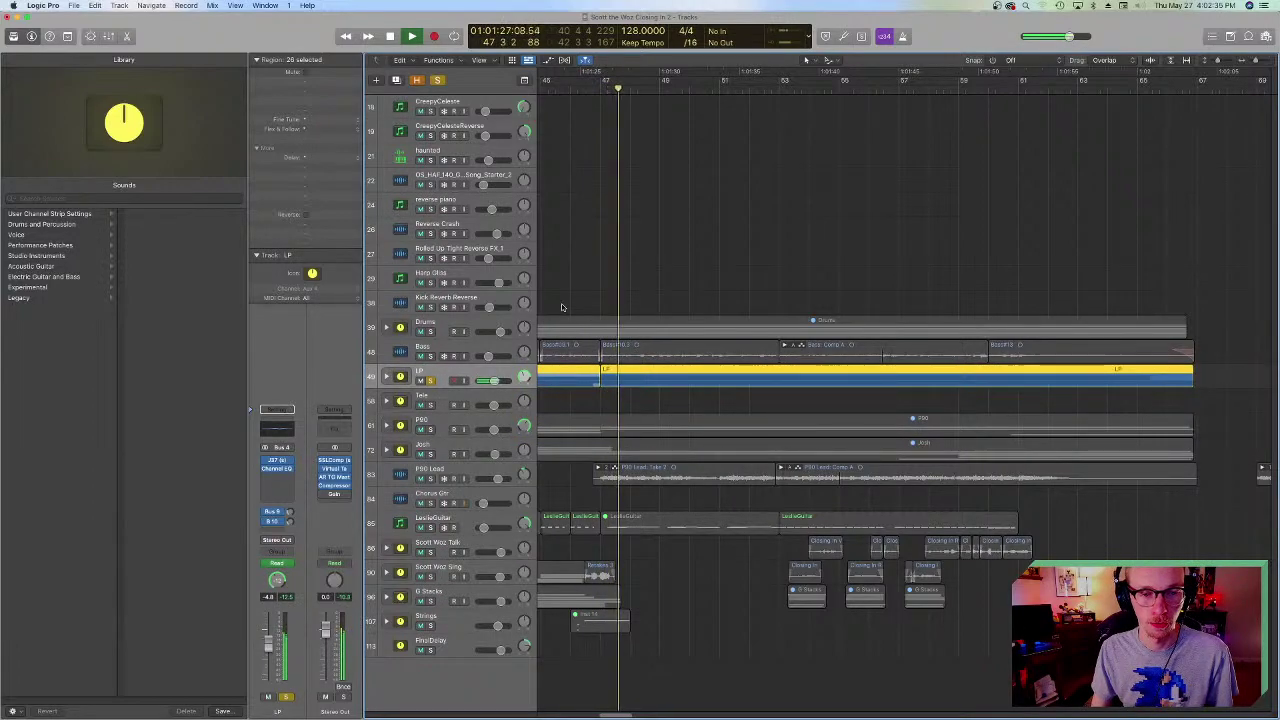
{"action": "key", "text": "space"}
- Solo the P90 track stack instead of LP and play it from bar 47
{"action": "left_click", "coordinate": [430, 429]}
{"action": "left_click", "coordinate": [602, 92]}
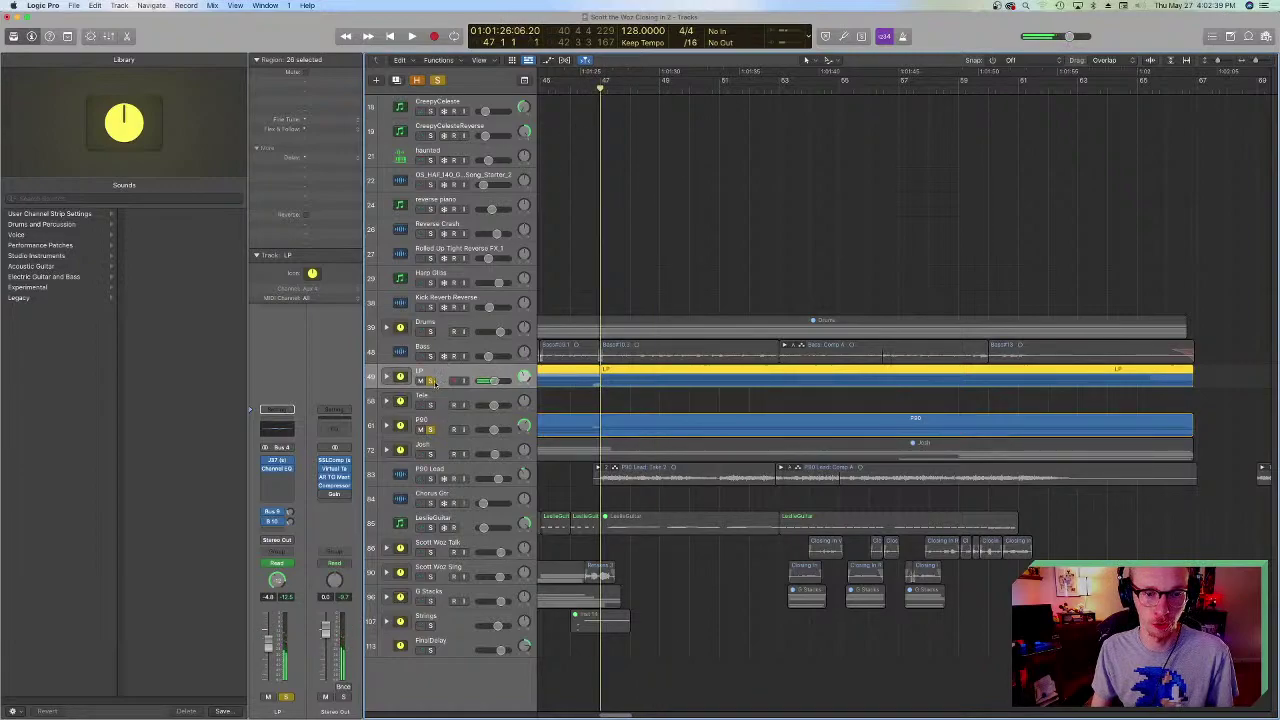
{"action": "left_click", "coordinate": [431, 380]}
{"action": "key", "text": "space"}
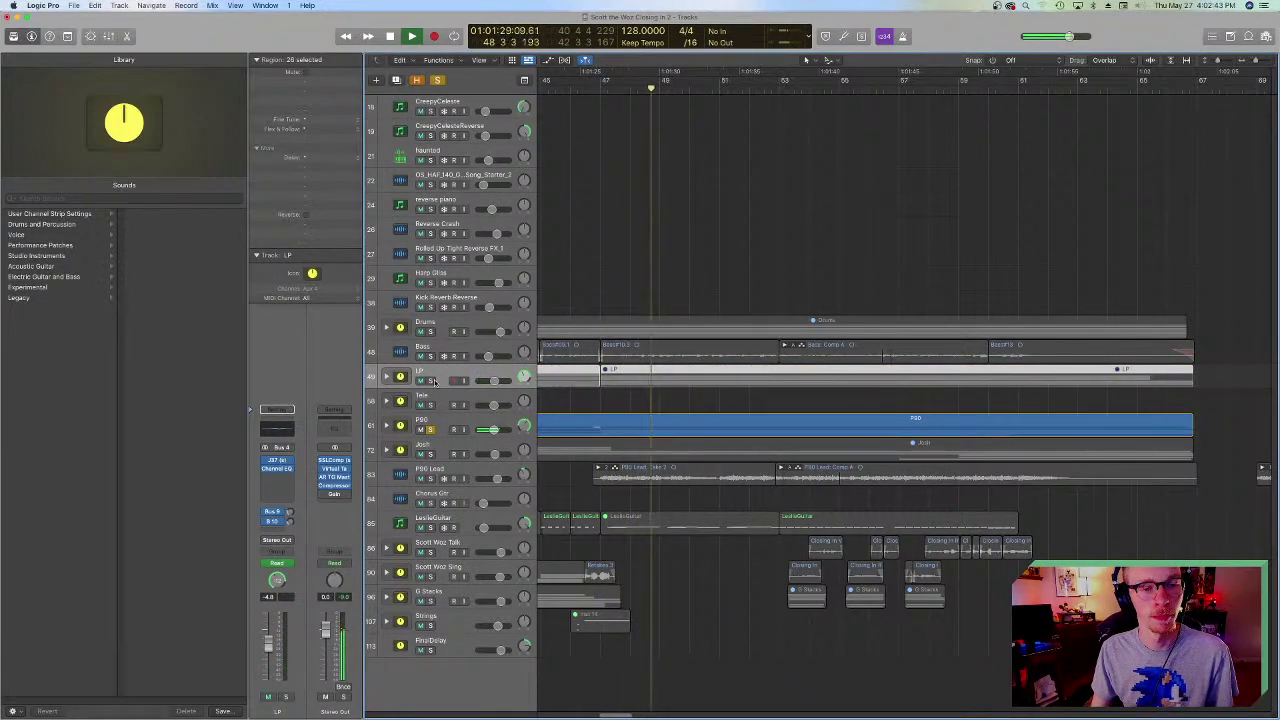
- Solo LP alongside P90 and audition the two guitar stacks together from bar 47
{"action": "left_click", "coordinate": [431, 380]}
{"action": "key", "text": "space"}
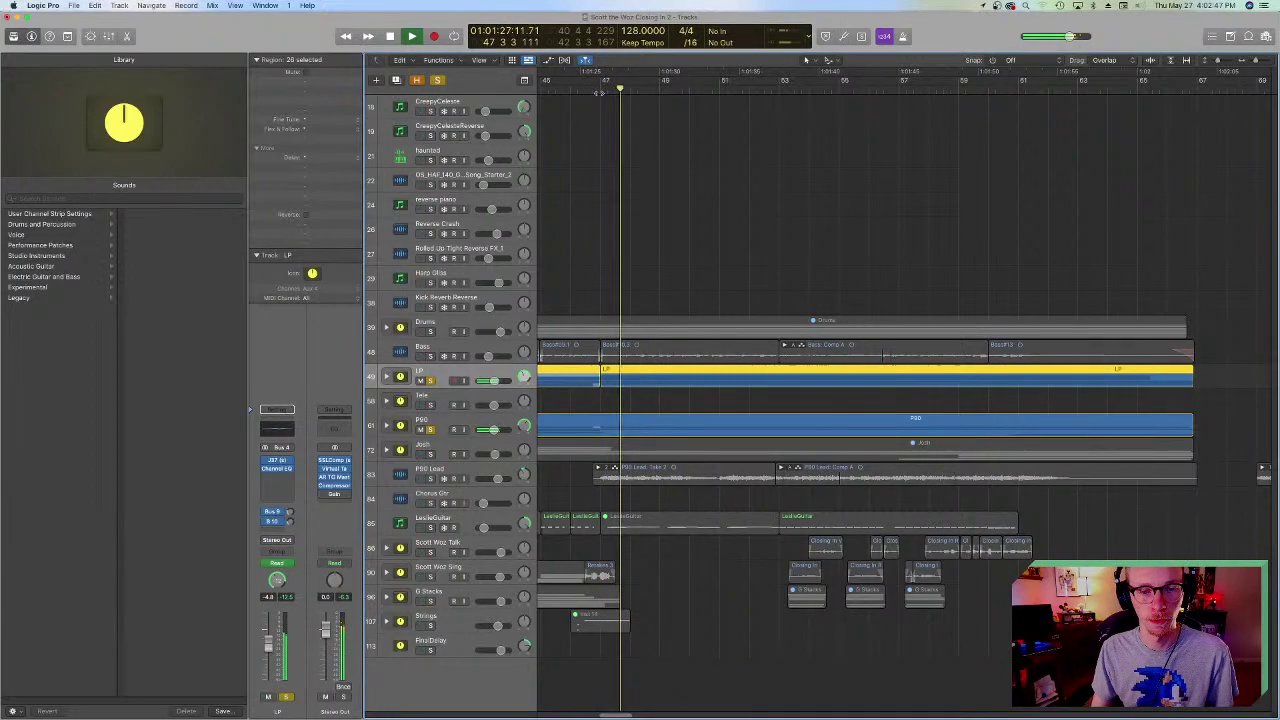
{"action": "key", "text": "space"}
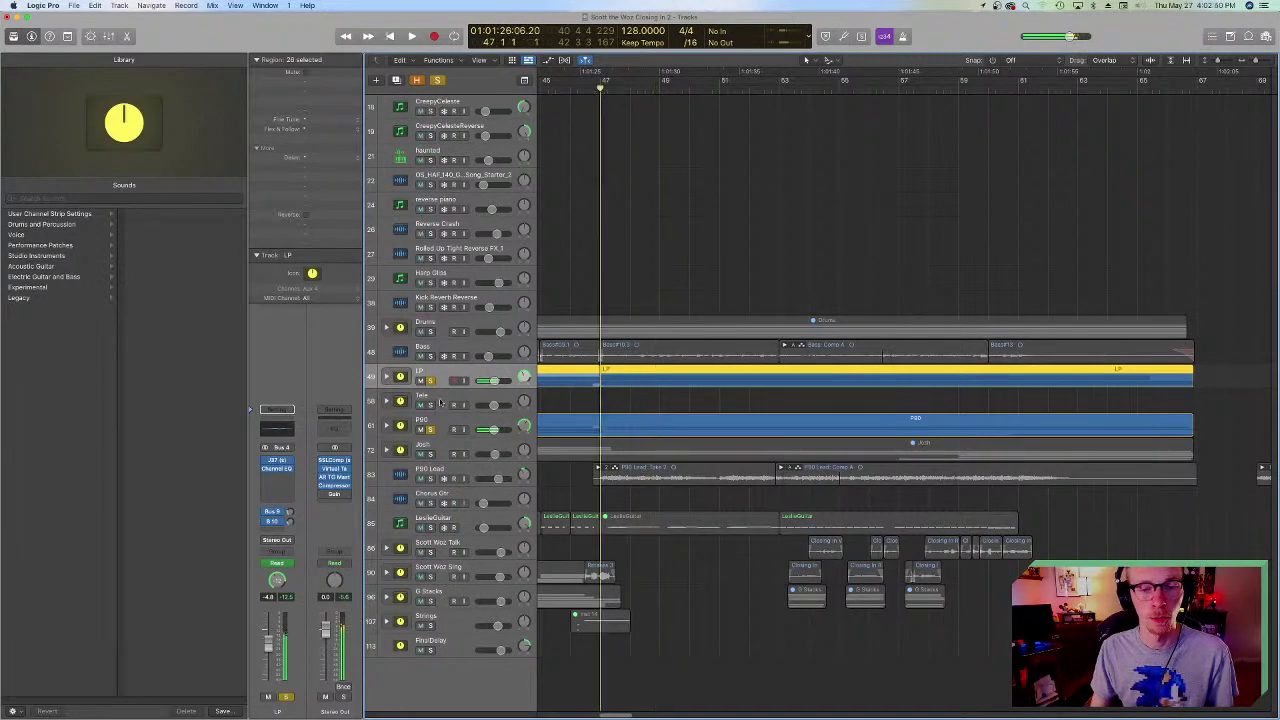
- Add the track stack directly below P90 to the solo, audition all three guitar stacks from bar 47, and clear all solos
{"action": "left_click", "coordinate": [432, 453]}
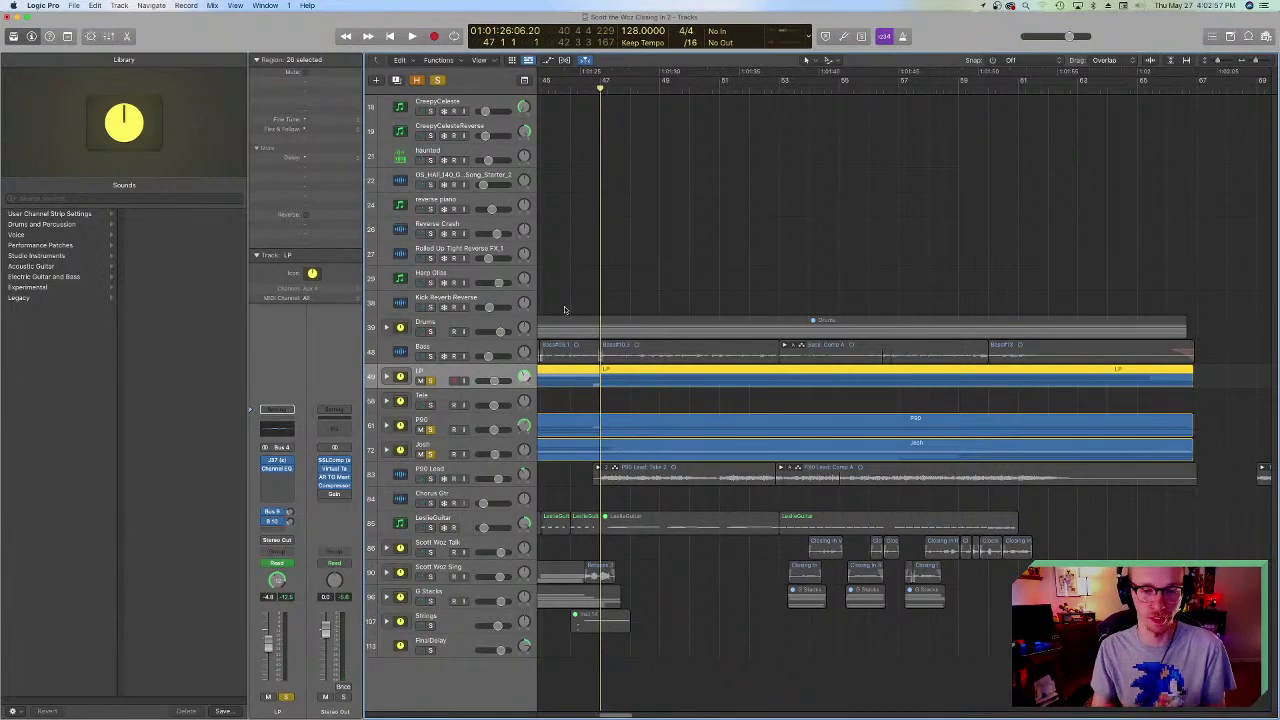
{"action": "key", "text": "space"}
{"action": "key", "text": "space"}
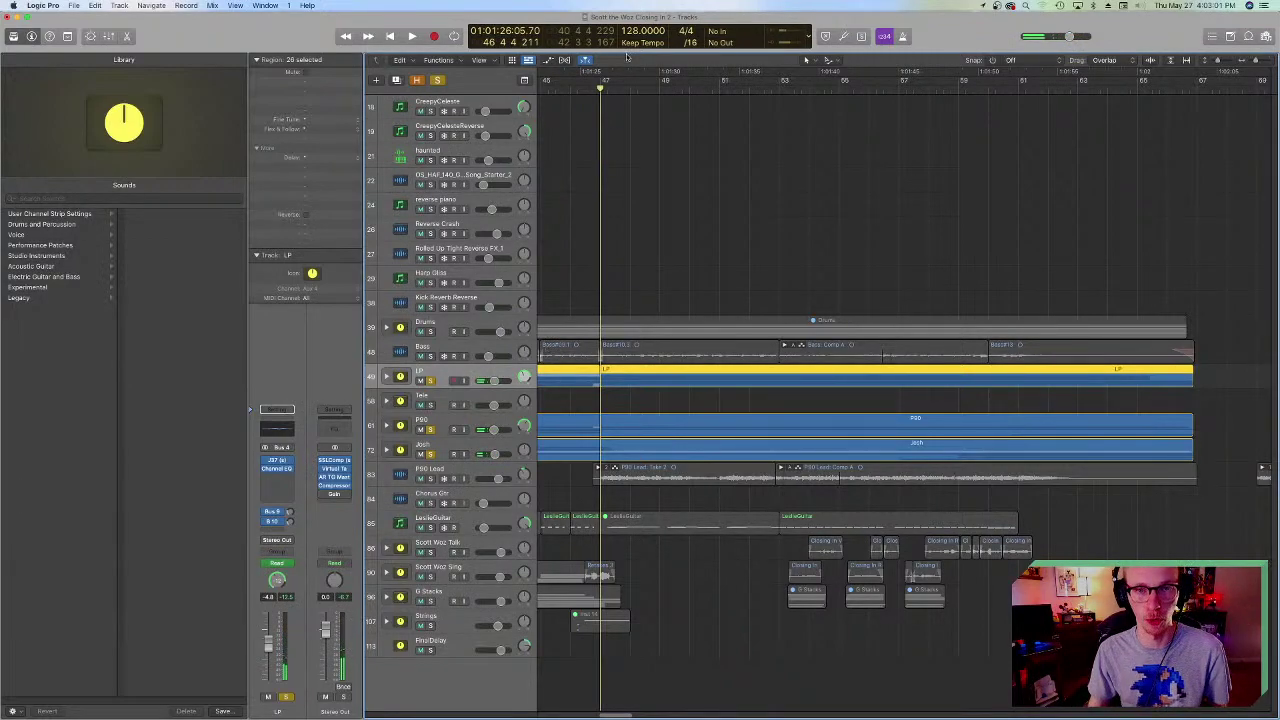
{"action": "key", "text": "space"}
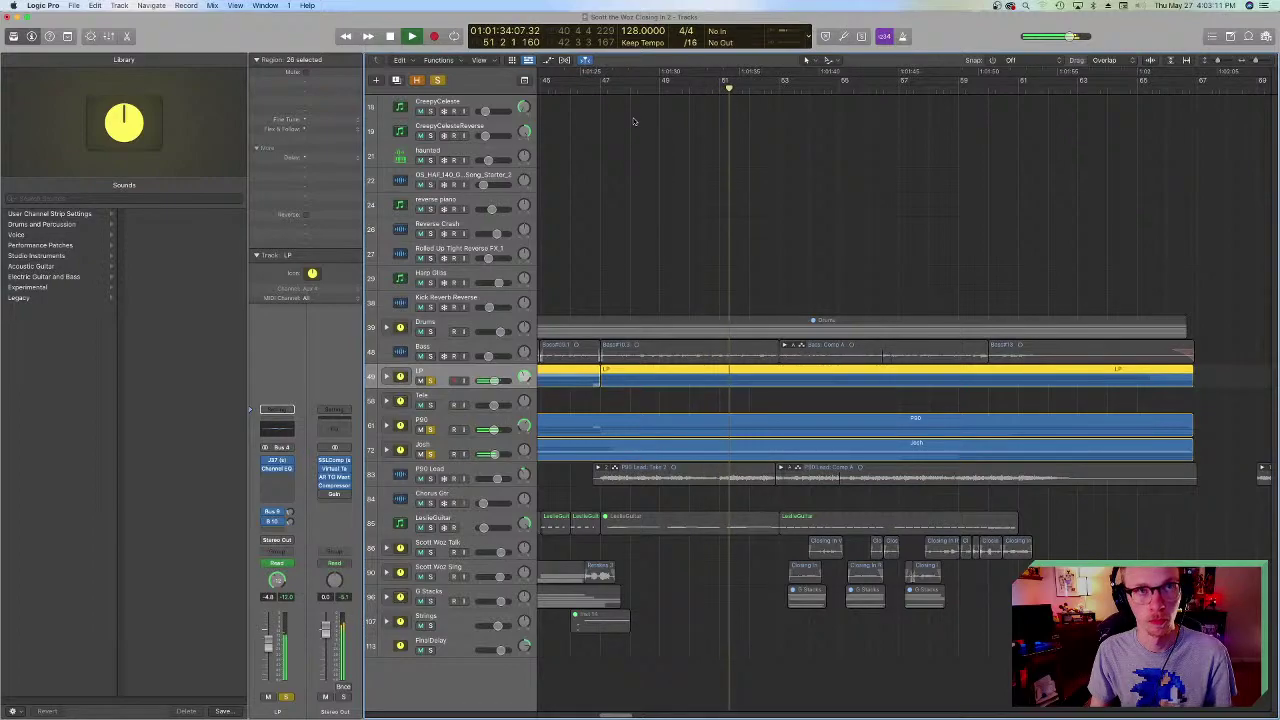
{"action": "key", "text": "space"}
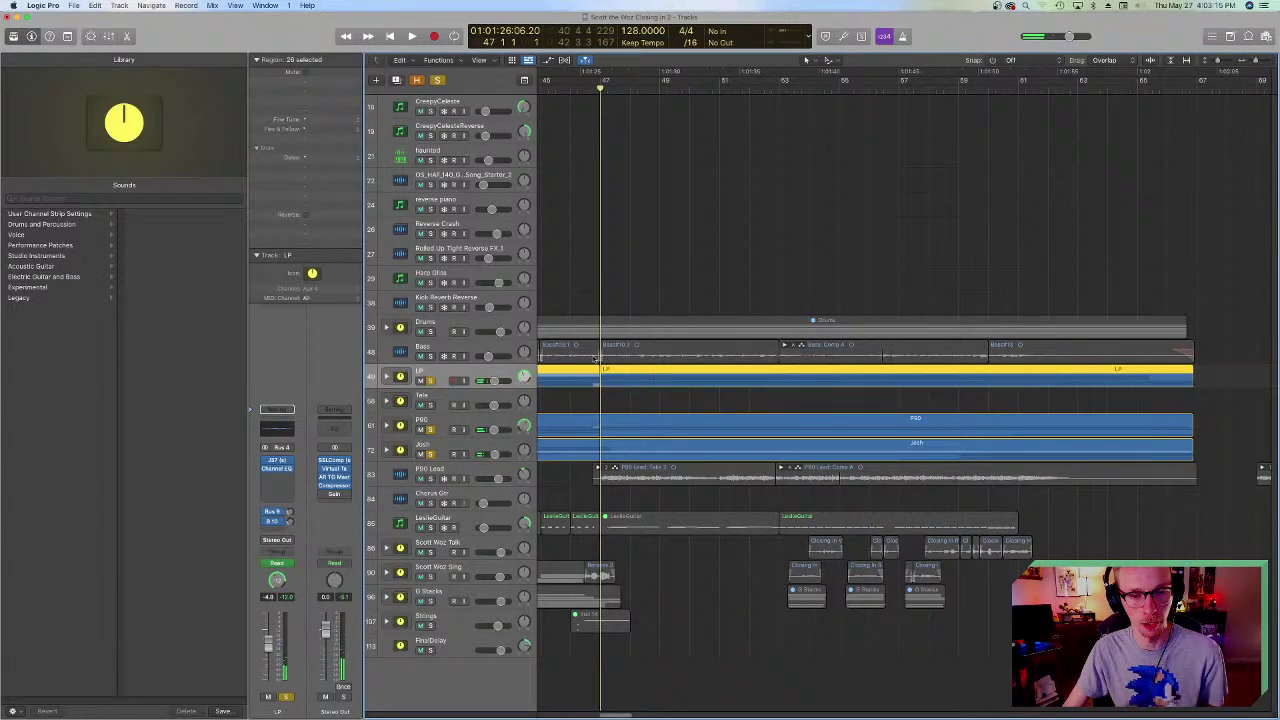
{"action": "left_click", "coordinate": [431, 380]}
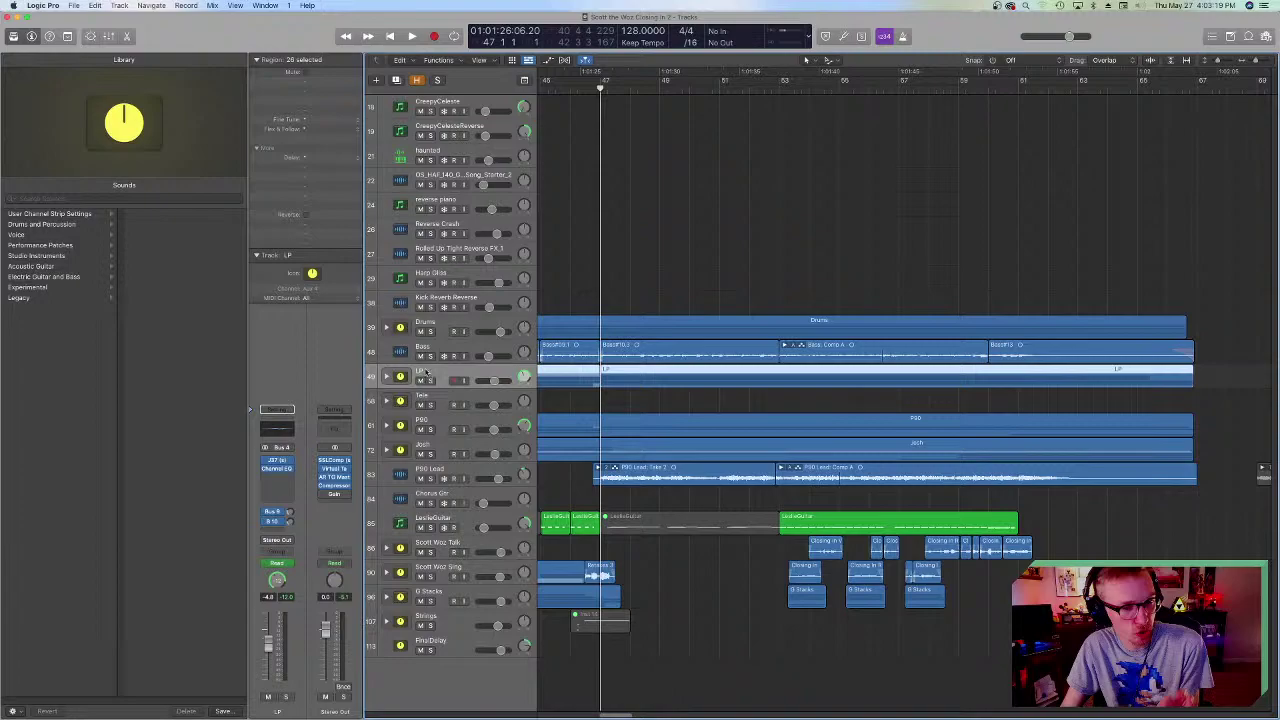
- Expand the Drums stack, select the SnrTop_01 track, and view the drum kit photo in Preview before closing it
{"action": "left_click", "coordinate": [388, 329]}
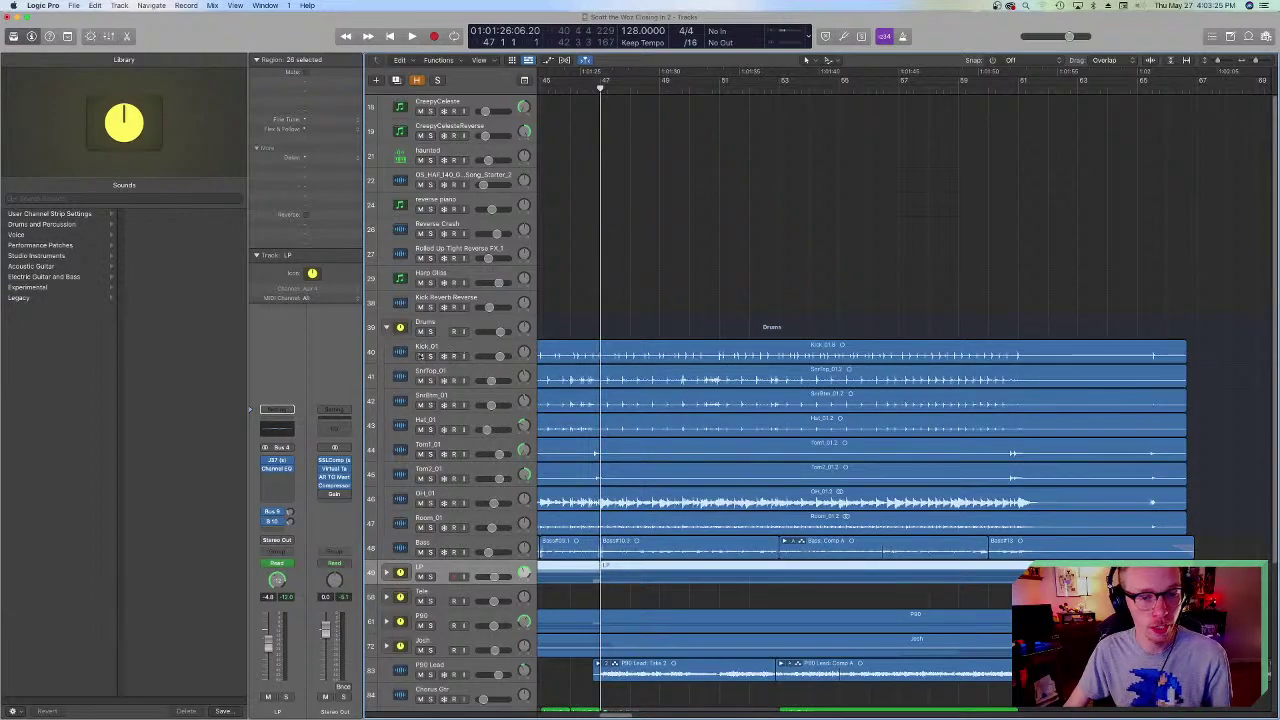
{"action": "left_click", "coordinate": [398, 376]}
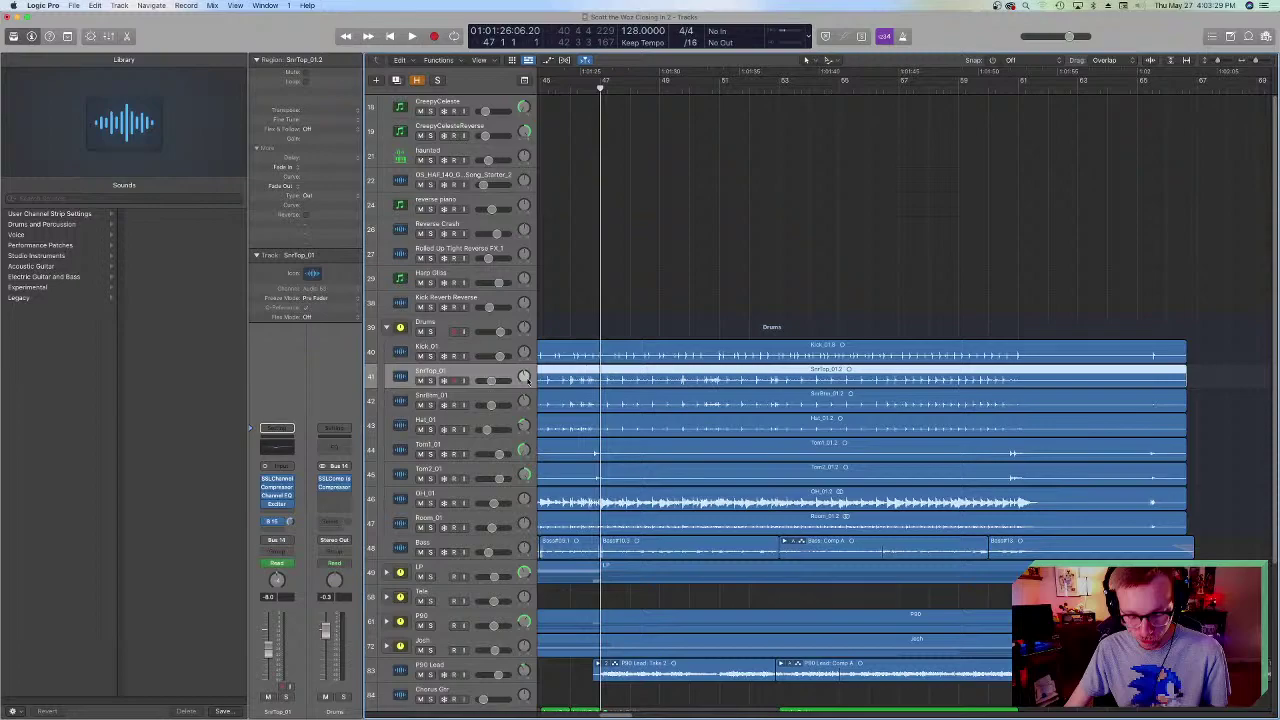
{"action": "mouse_move", "coordinate": [640, 715]}
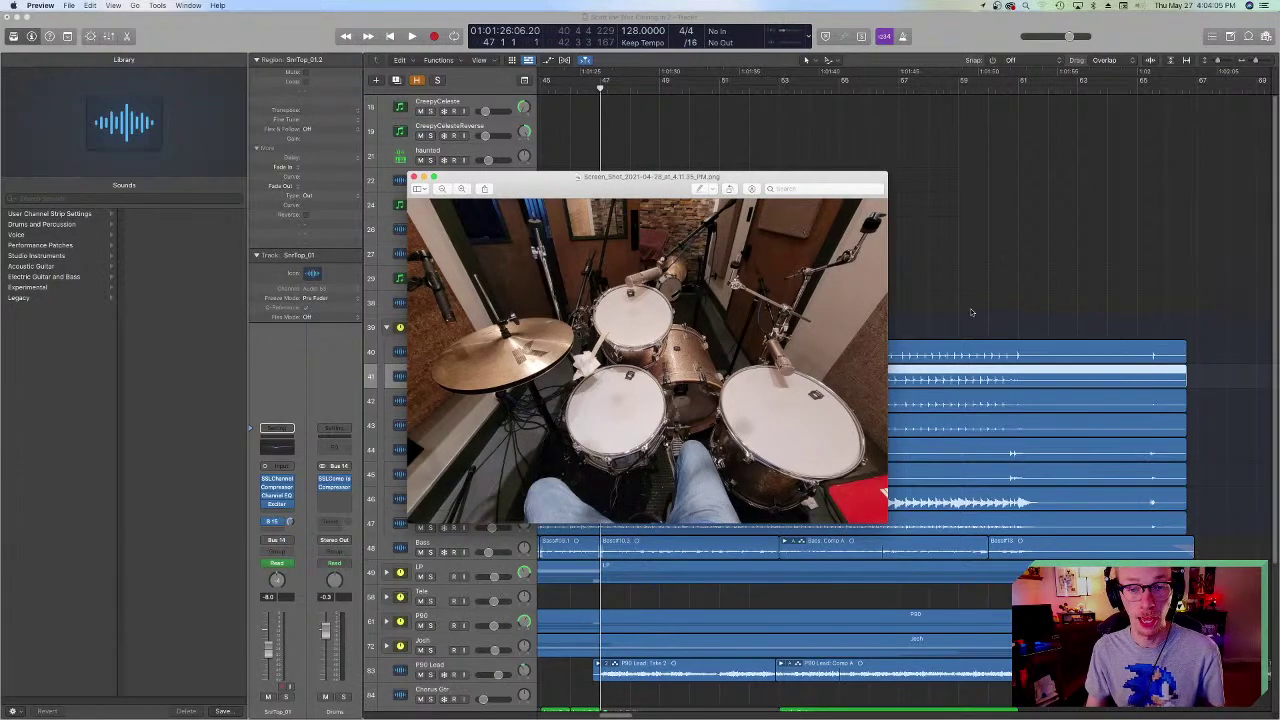
{"action": "key", "text": "super+w"}
- Audition the Hat_01 track in solo from bar 47, unsolo it and return the playhead to bar 47
{"action": "left_click", "coordinate": [400, 424]}
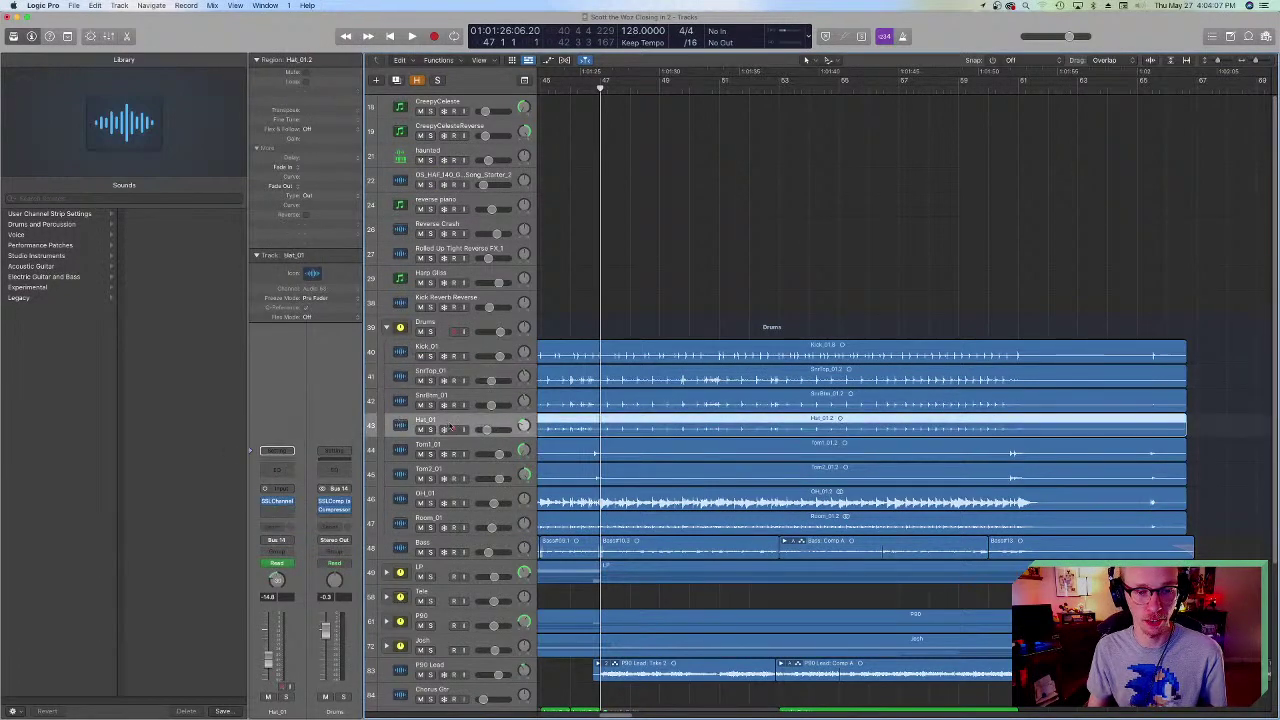
{"action": "left_click", "coordinate": [430, 429]}
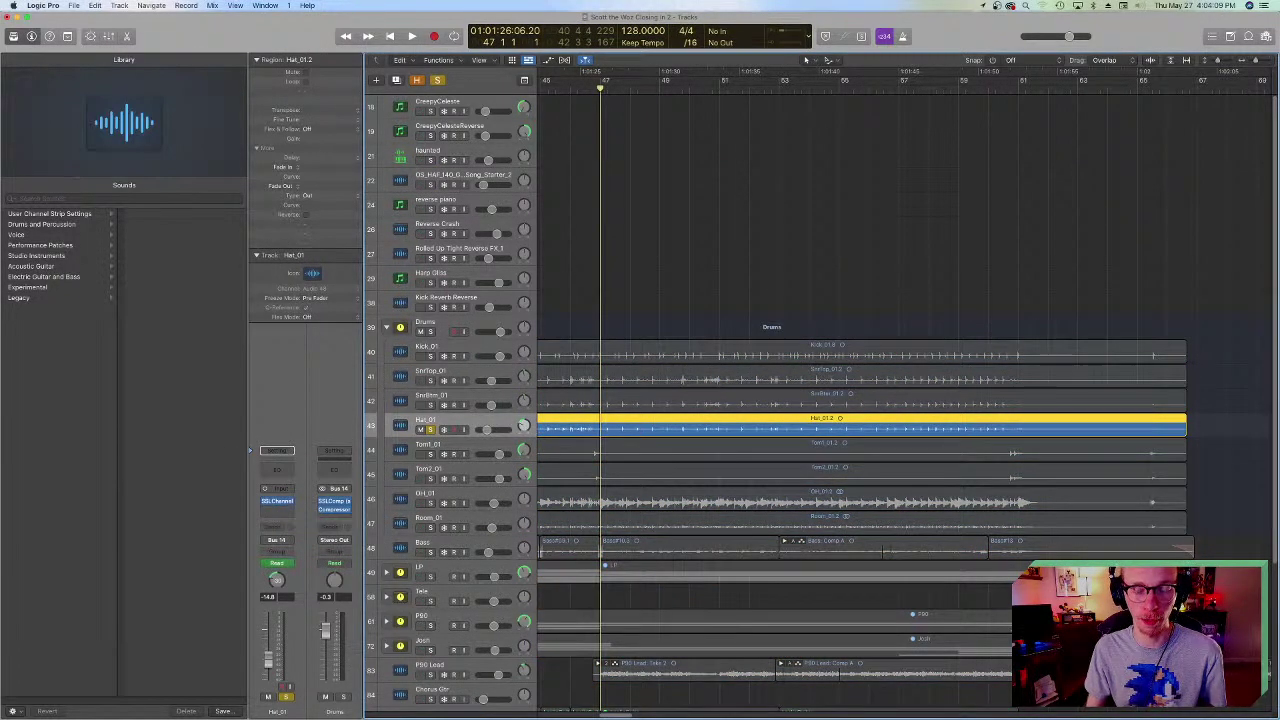
{"action": "key", "text": "space"}
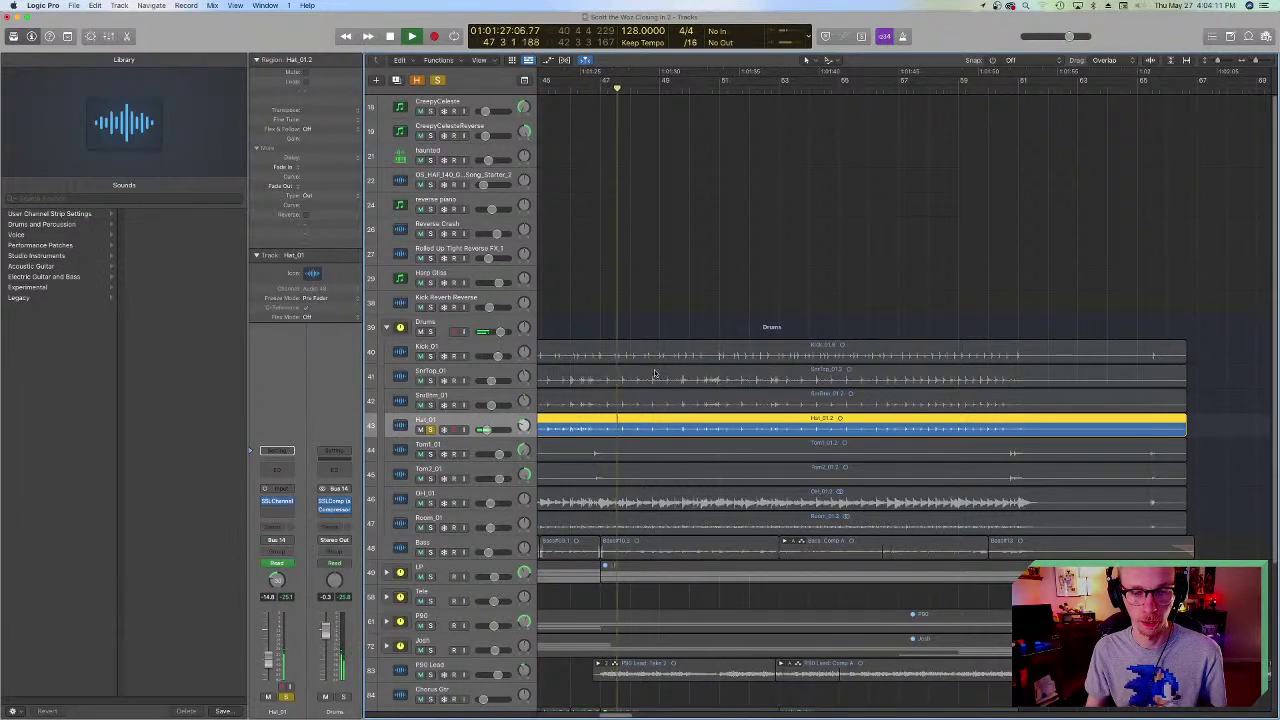
{"action": "key", "text": "space"}
{"action": "left_click", "coordinate": [431, 429]}
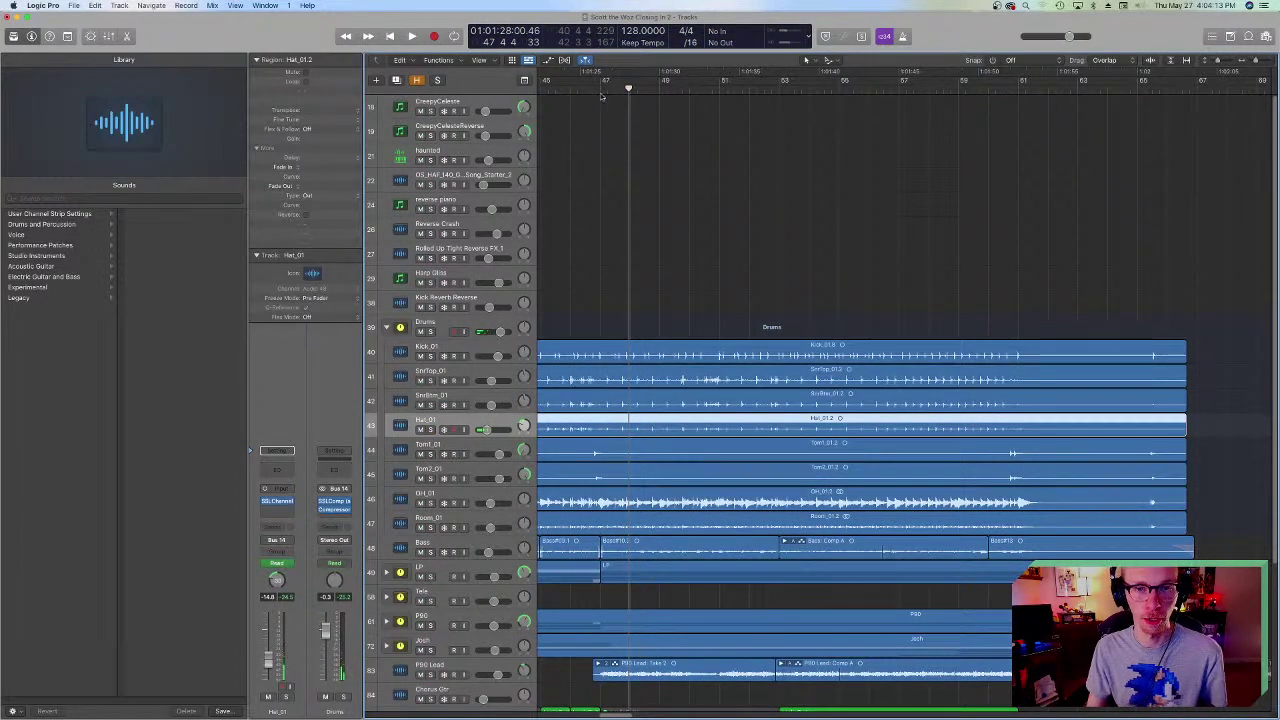
{"action": "left_click", "coordinate": [598, 100]}
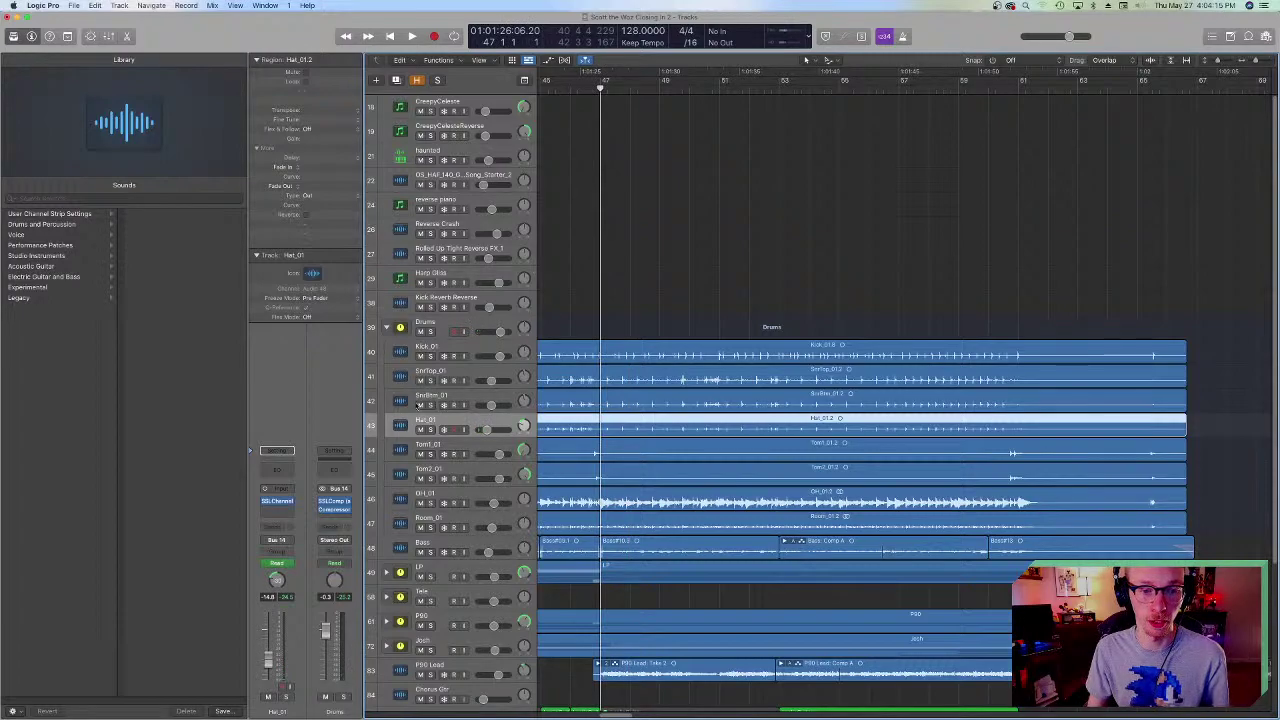
- Solo the SnrBtm_01 and SnrTop_01 tracks together, play them from bar 47, and unsolo both
{"action": "left_click", "coordinate": [416, 404]}
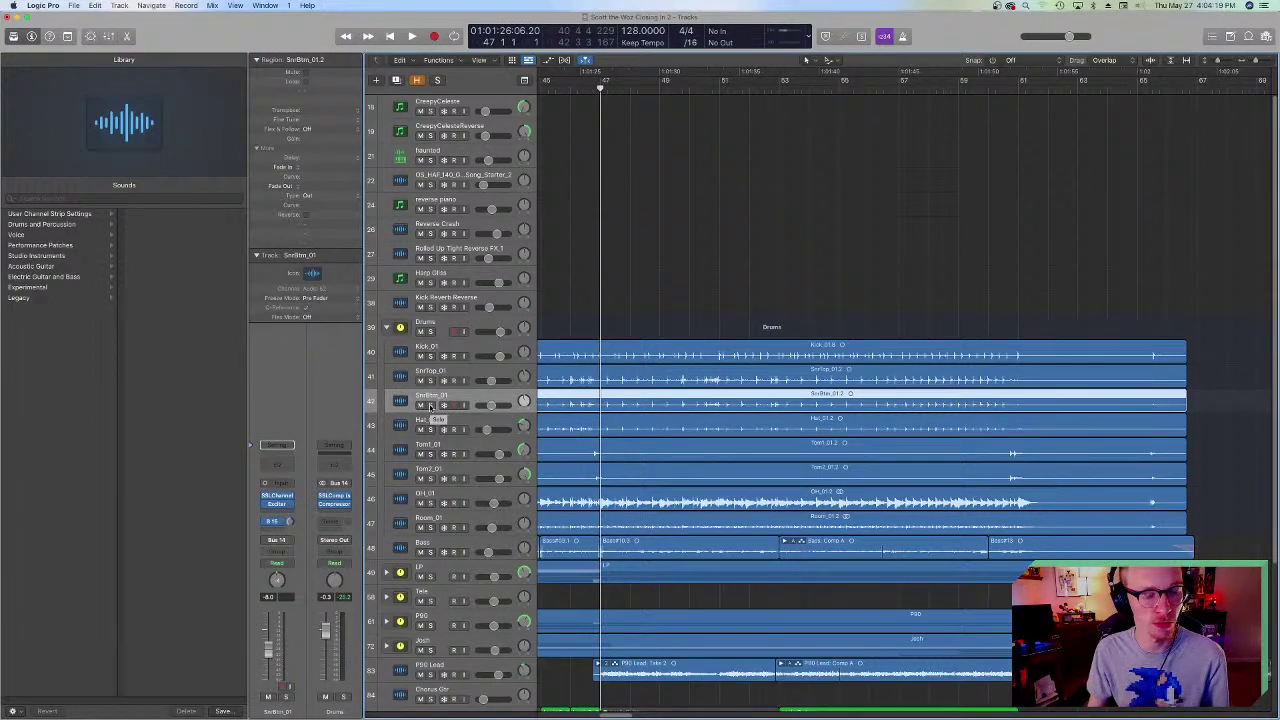
{"action": "left_click_drag", "start_coordinate": [430, 405], "coordinate": [430, 381]}
{"action": "key", "text": "space"}
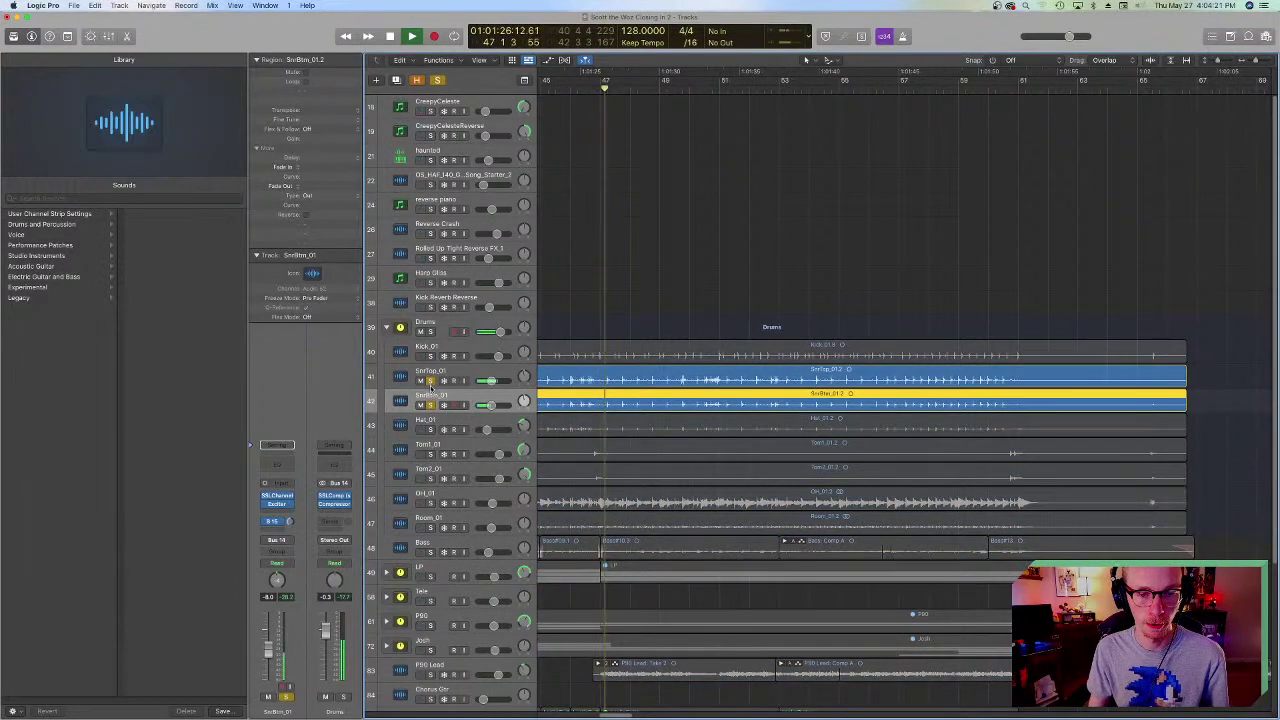
{"action": "key", "text": "space"}
{"action": "left_click", "coordinate": [430, 405], "text": "alt"}
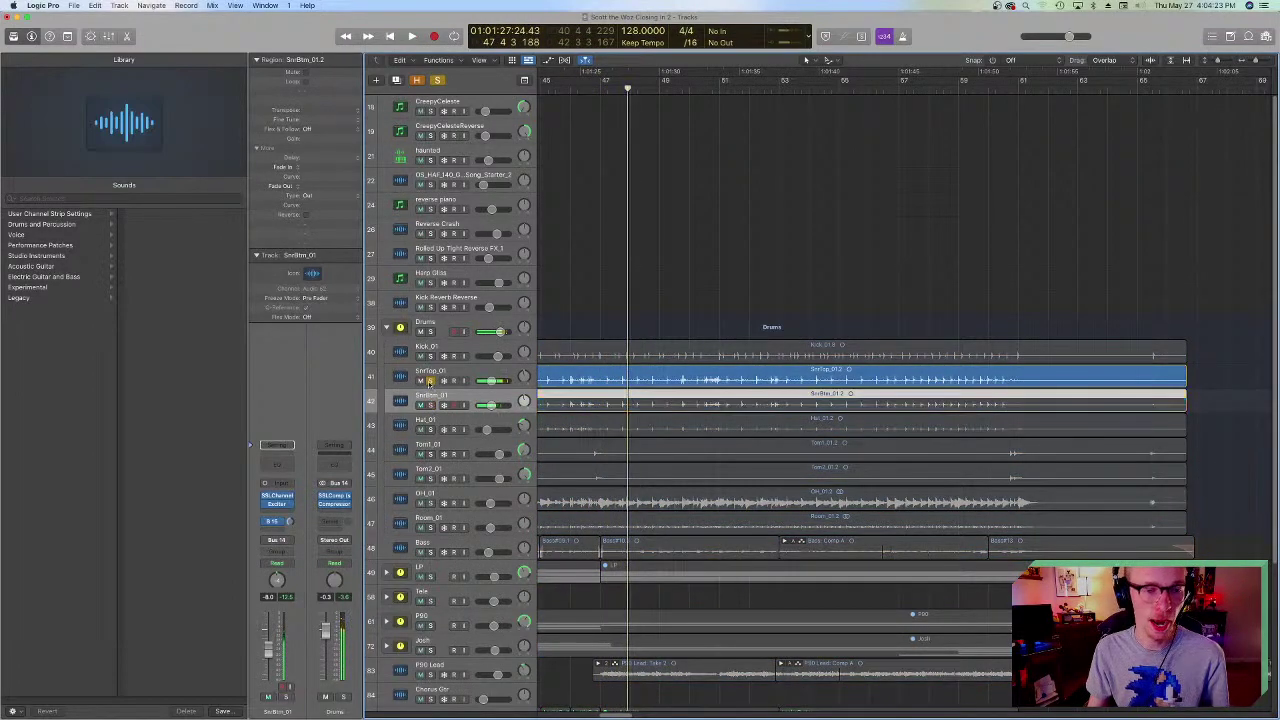
{"action": "key", "text": "Up"}
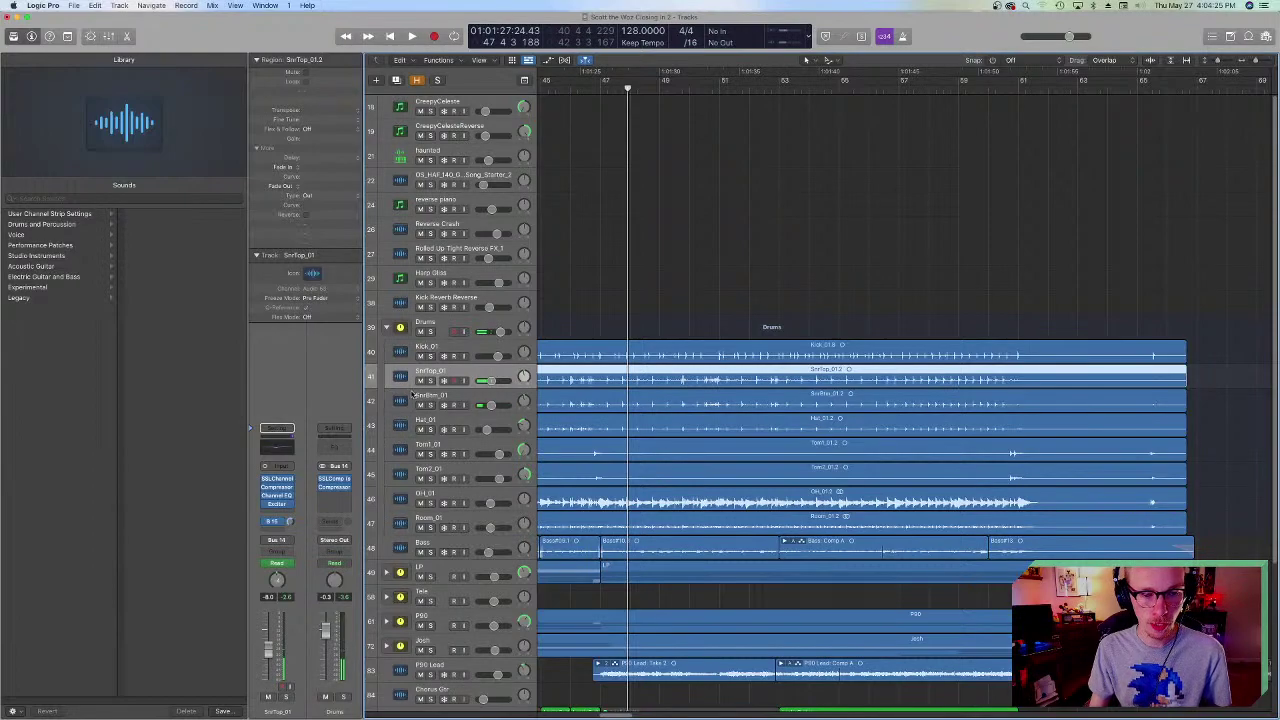
- Select the Tom1_01 track, move the playhead back to bar 46, and collapse the Drums stack
{"action": "scroll", "coordinate": [744, 329], "scroll_direction": "down", "scroll_amount": 5}
{"action": "key", "text": "comma"}
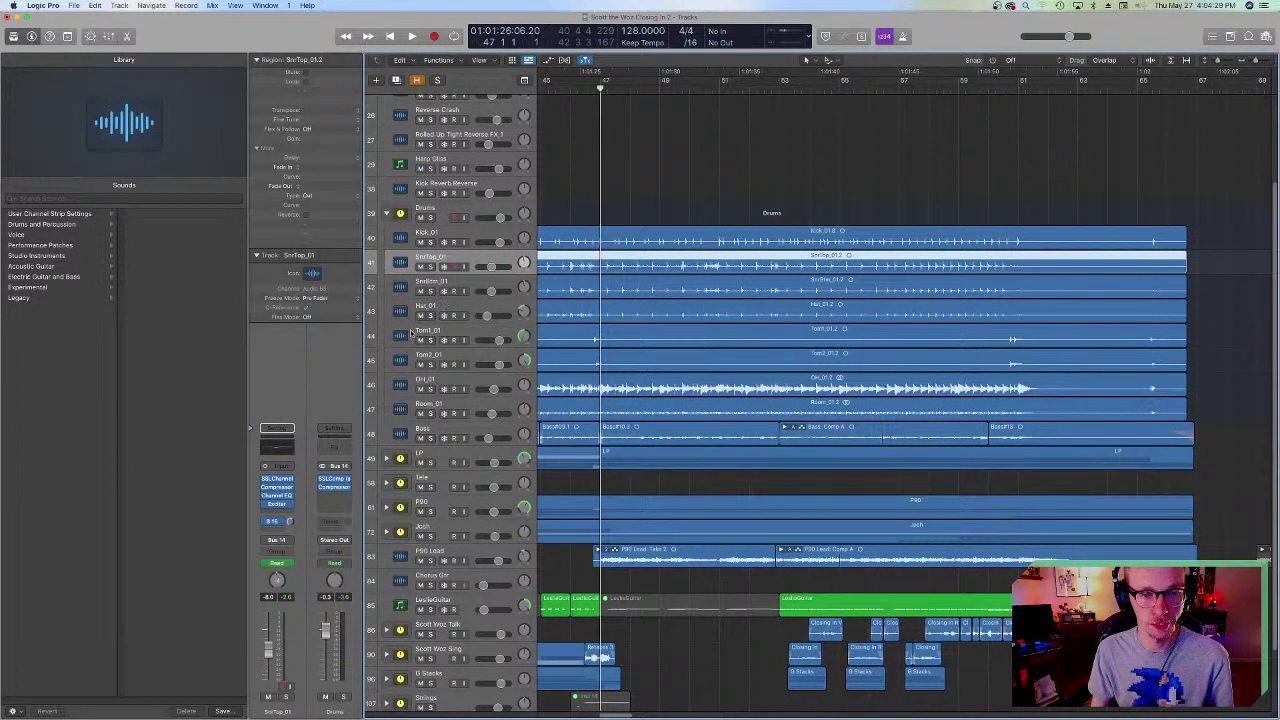
{"action": "key", "text": "Down"}
{"action": "key", "text": "Down"}
{"action": "key", "text": "Down"}
{"action": "key", "text": "comma"}
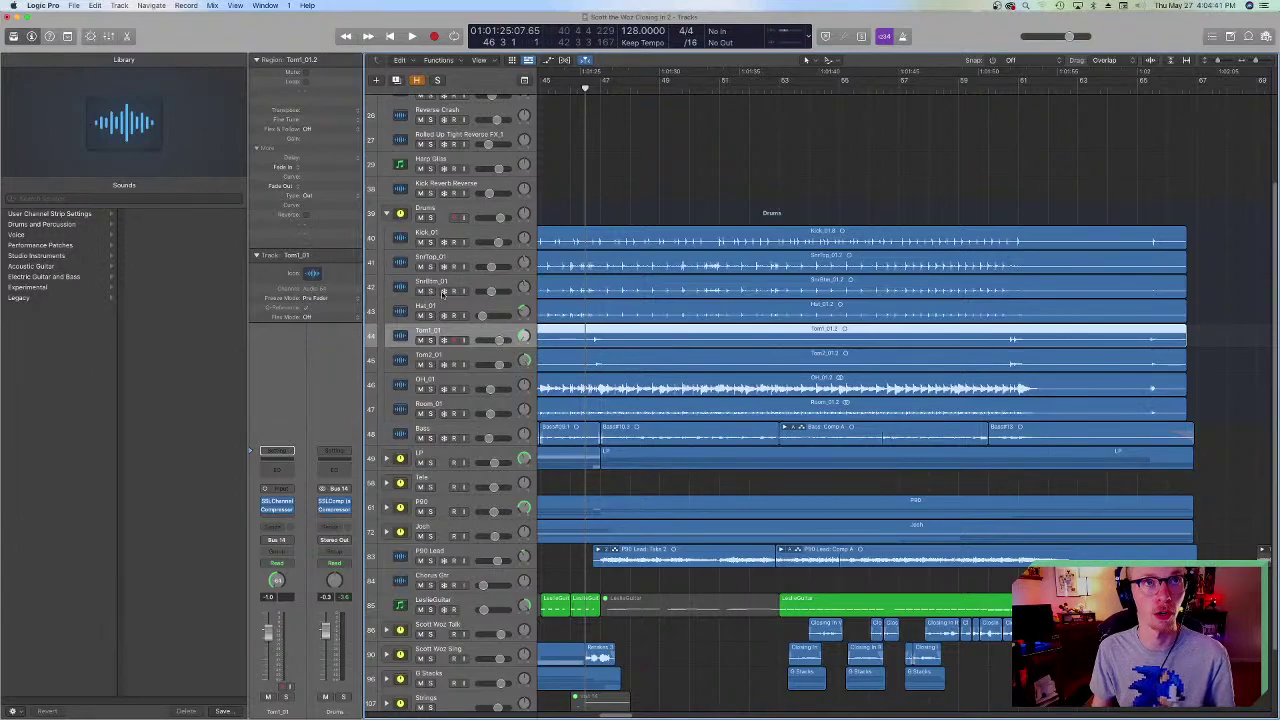
{"action": "left_click", "coordinate": [388, 214]}
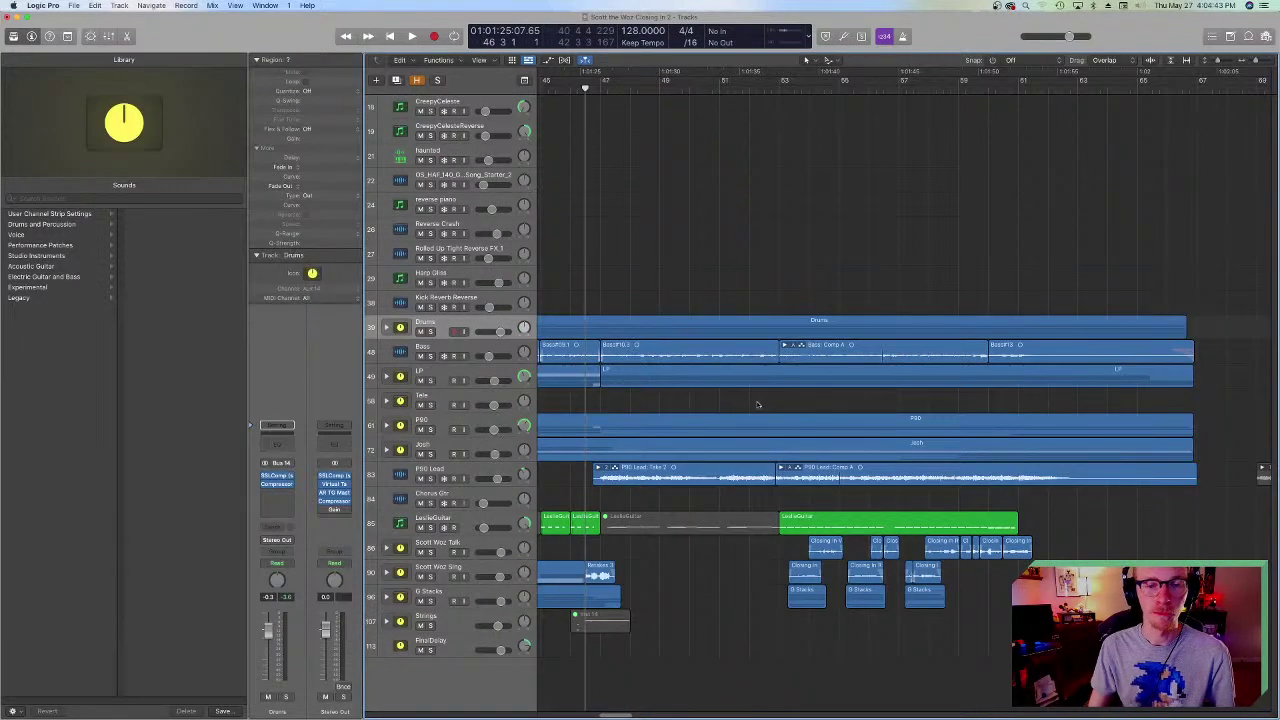
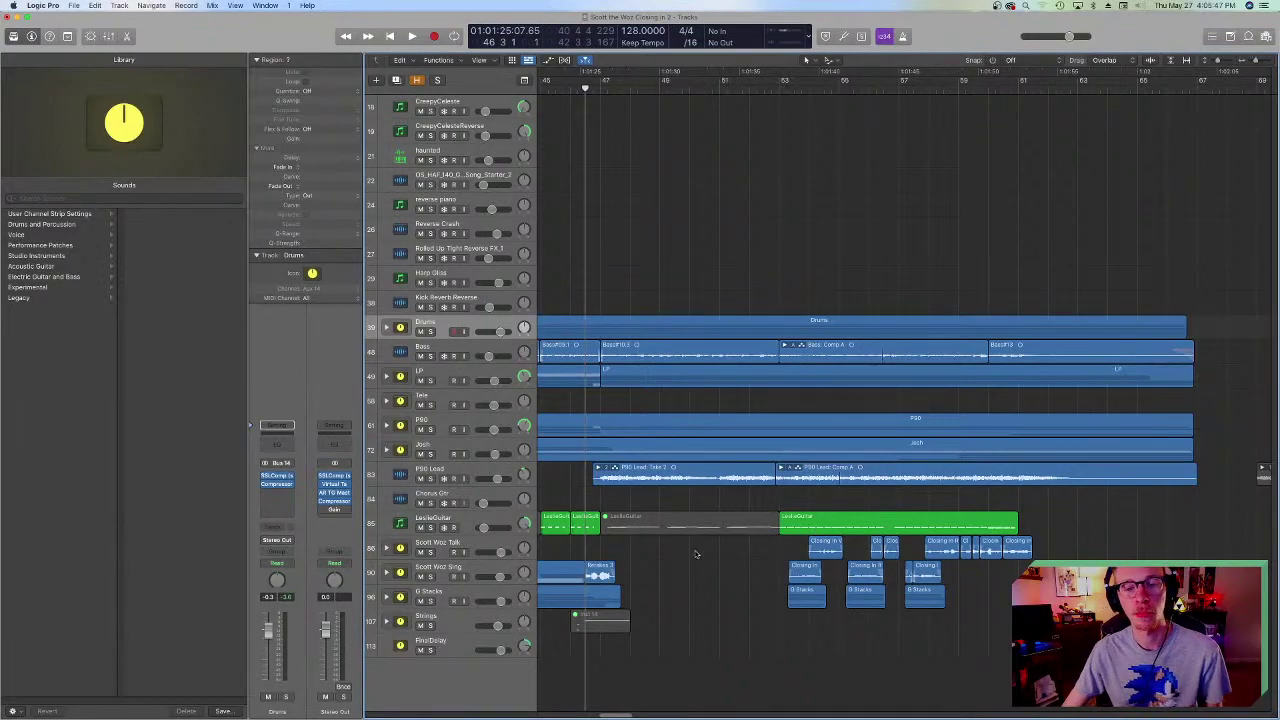
{"action": "scroll", "coordinate": [766, 550], "scroll_direction": "left", "scroll_amount": 3}
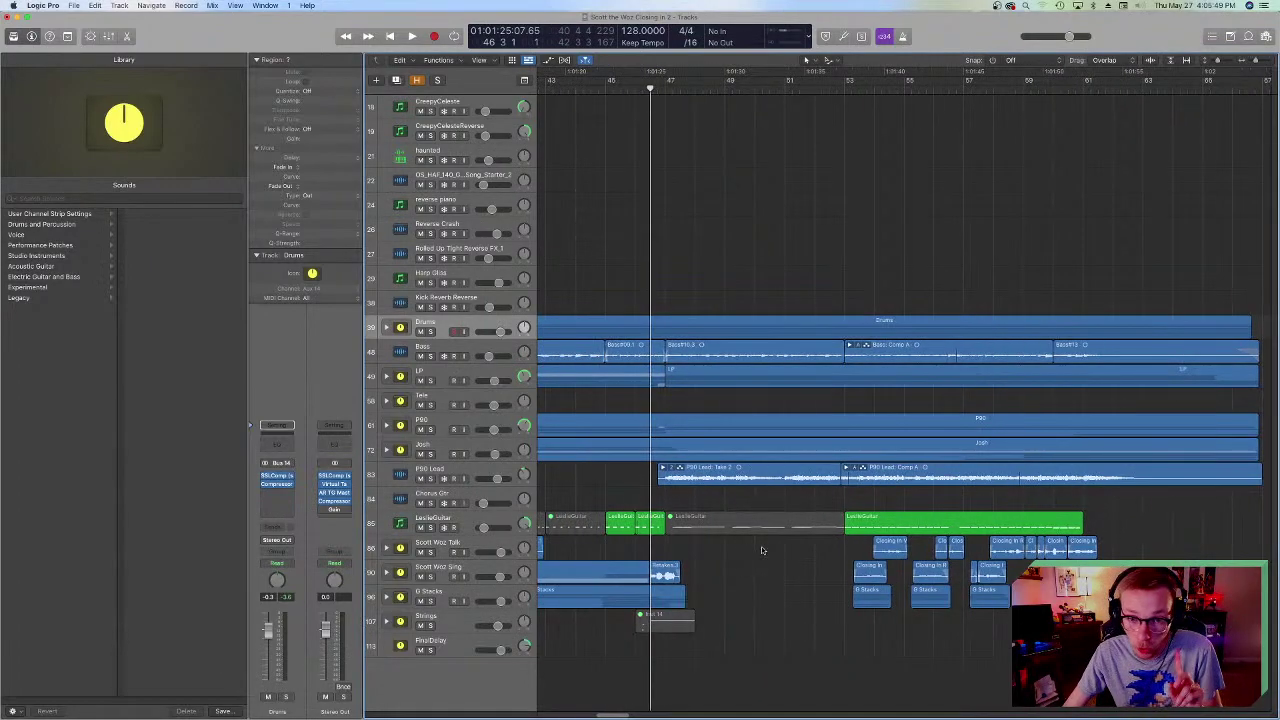
- Expand the Drums stack, select the OH_01 overhead track, and collapse the stack
{"action": "left_click", "coordinate": [387, 328]}
{"action": "scroll", "coordinate": [775, 605], "scroll_direction": "down", "scroll_amount": 6}
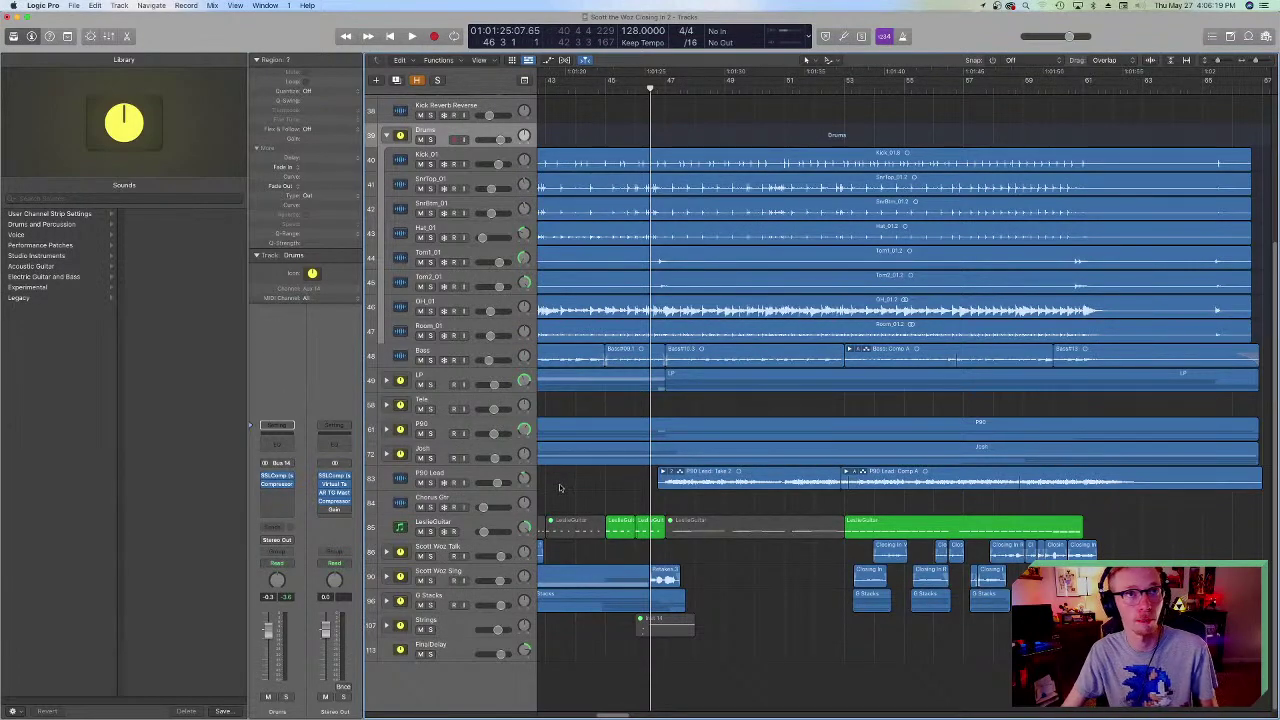
{"action": "left_click", "coordinate": [400, 306]}
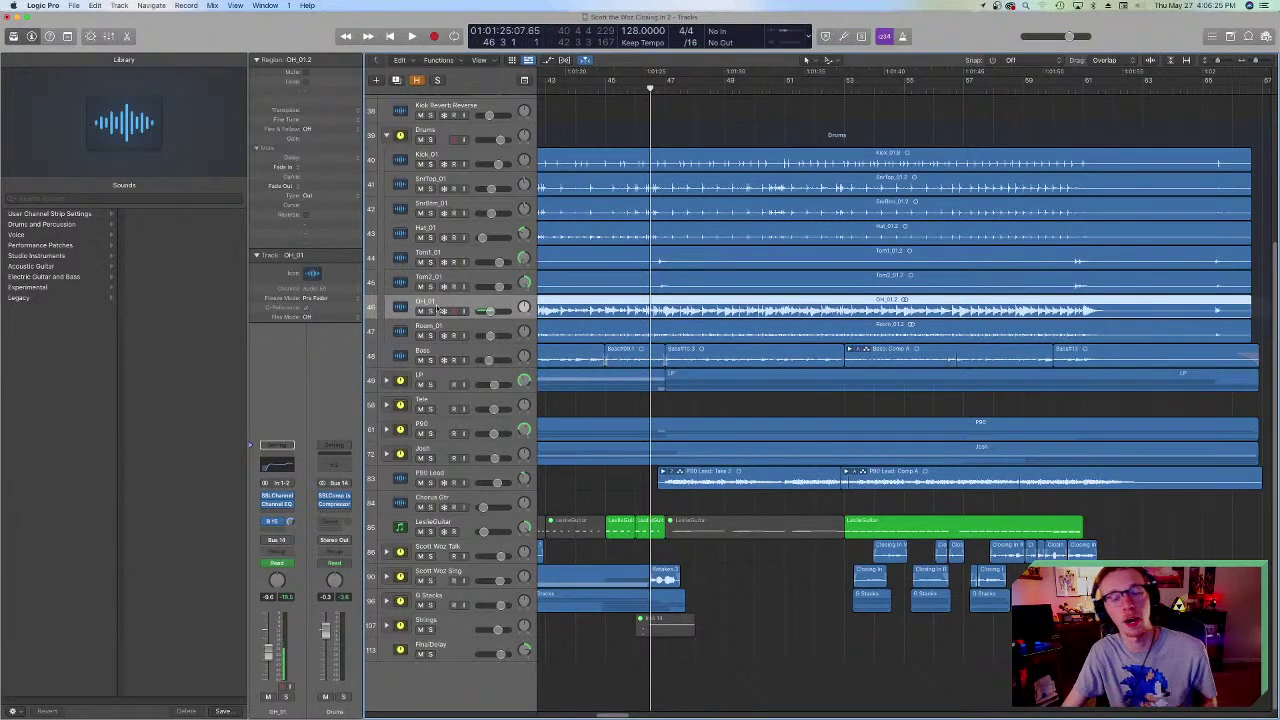
{"action": "scroll", "coordinate": [595, 447], "scroll_direction": "up", "scroll_amount": 3}
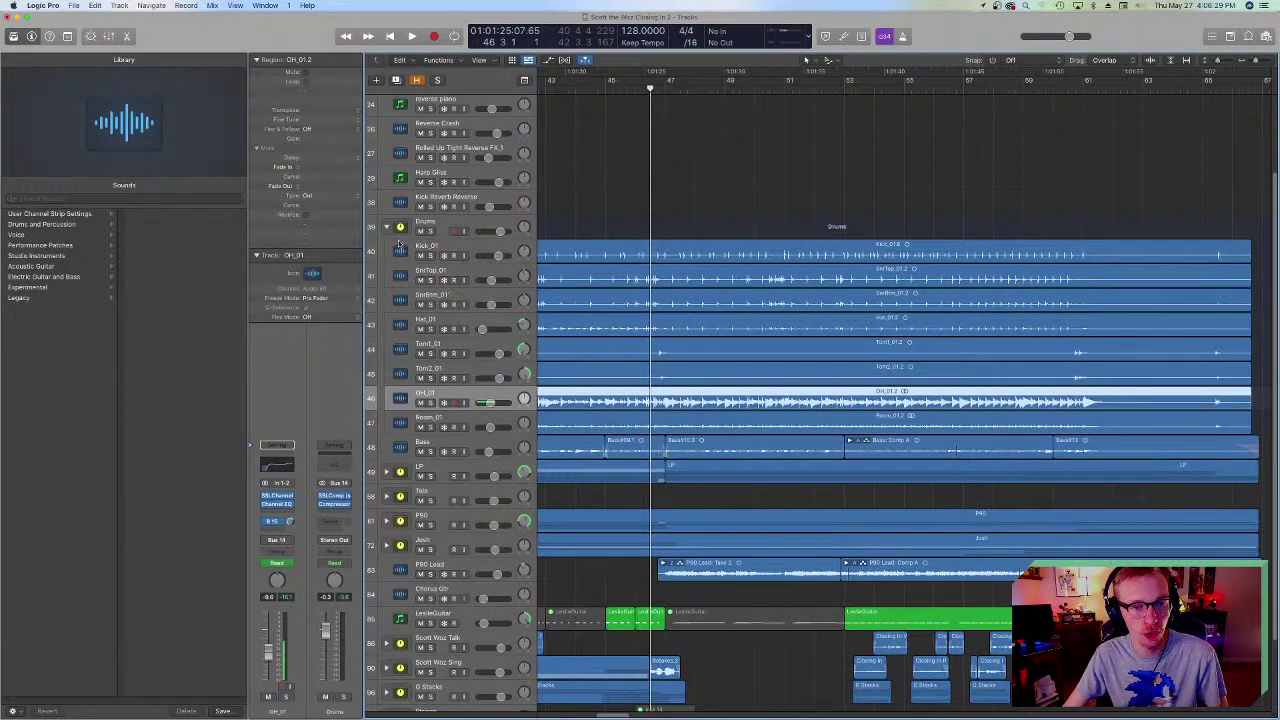
{"action": "left_click", "coordinate": [388, 227]}
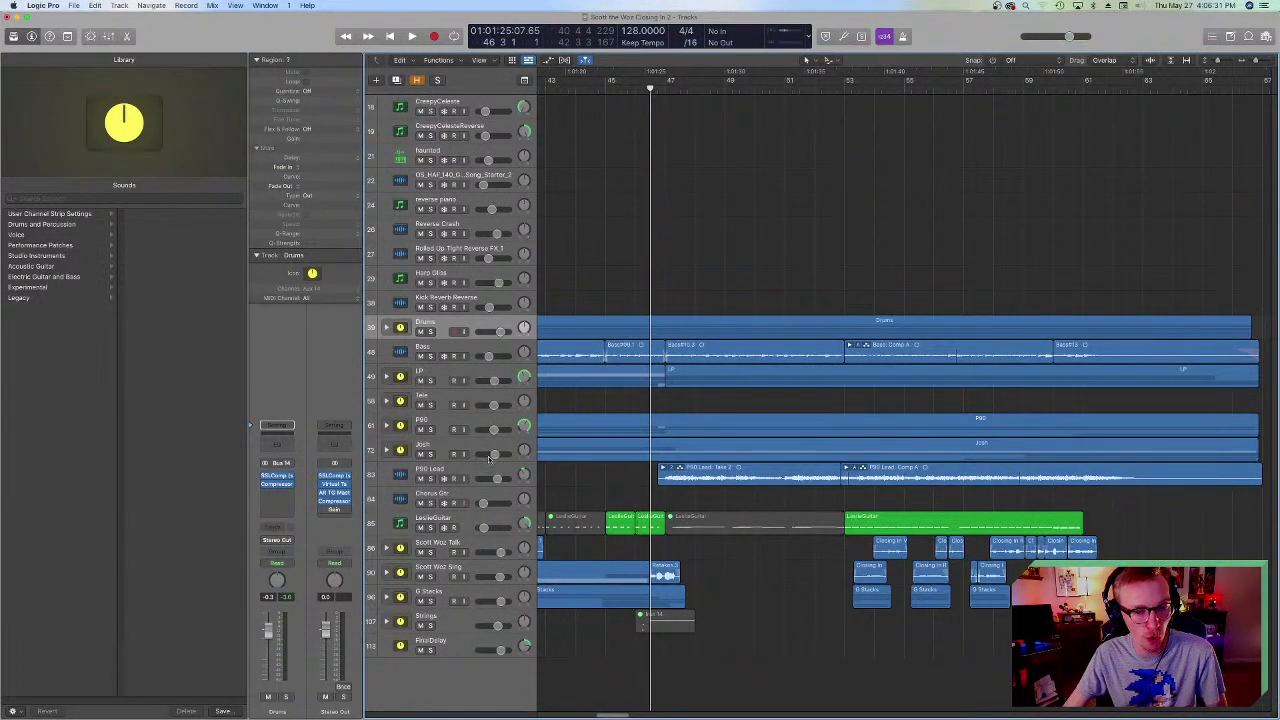
- Expand the Drums stack, select the OH_01 track, and show the tracks' volume automation in close-up around bar 47
{"action": "left_click", "coordinate": [386, 328]}
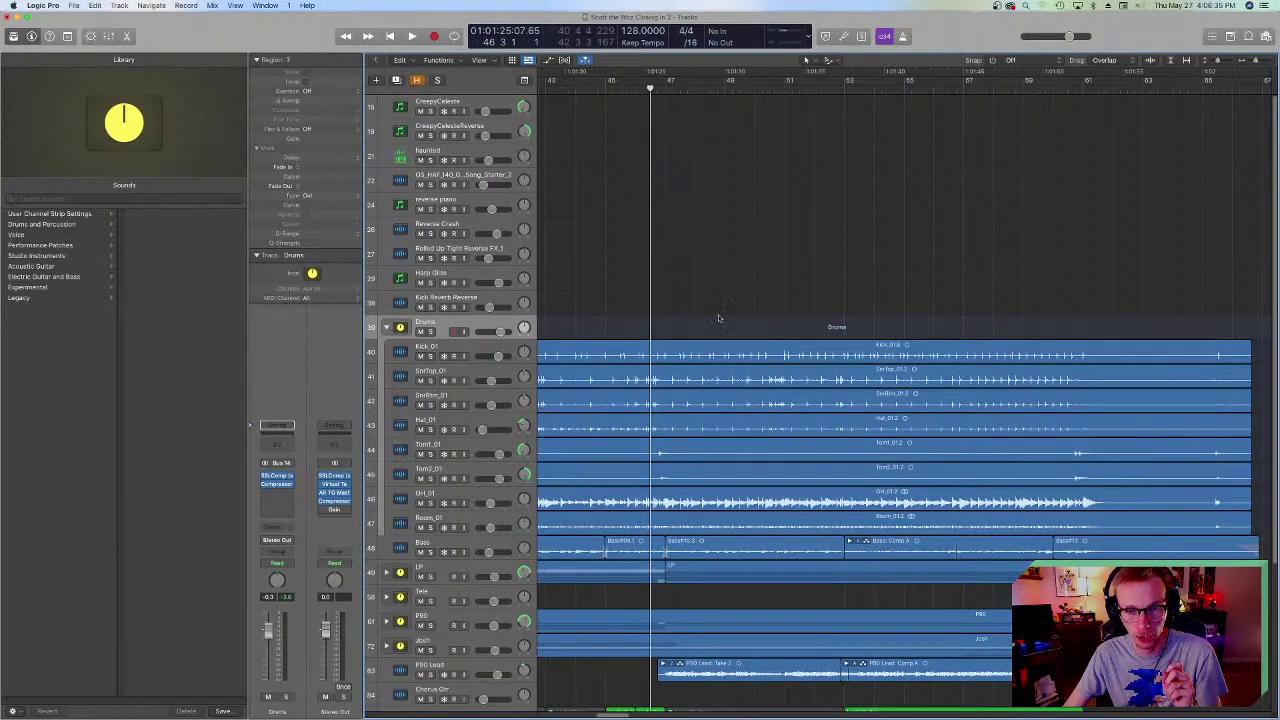
{"action": "scroll", "coordinate": [629, 477], "scroll_direction": "down", "scroll_amount": 5}
{"action": "left_click", "coordinate": [428, 389]}
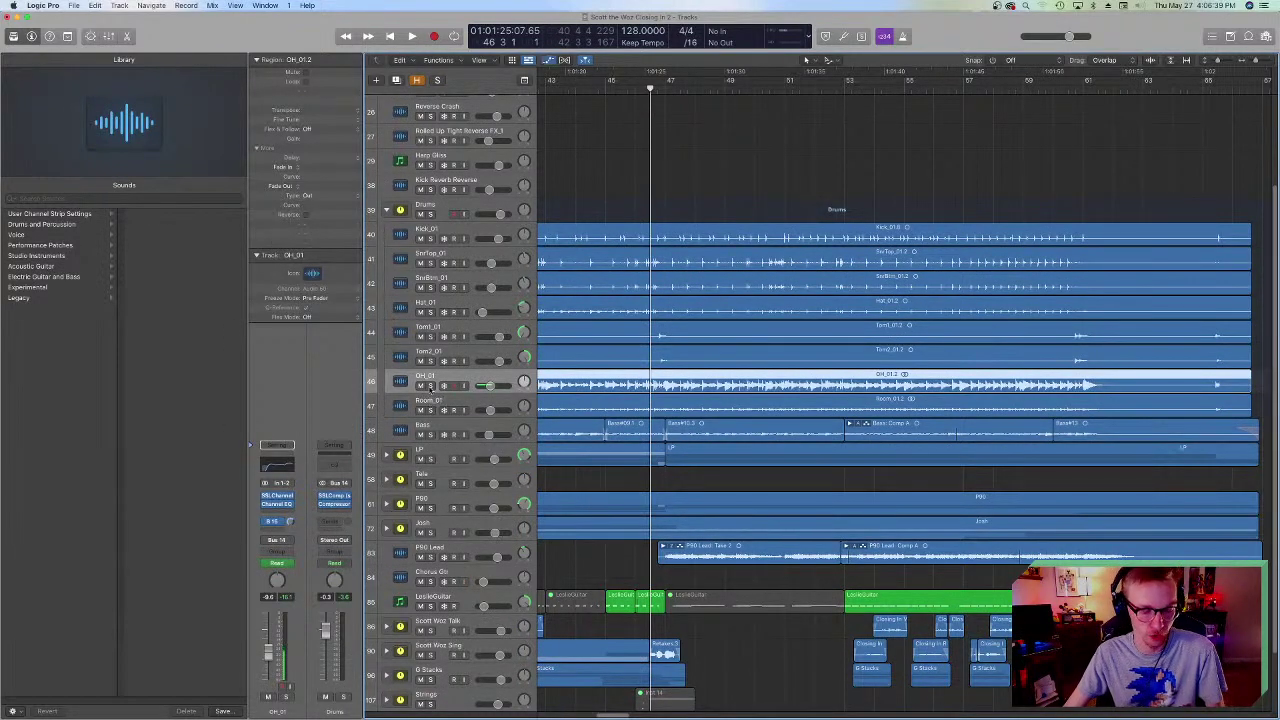
{"action": "key", "text": "a"}
{"action": "scroll", "coordinate": [696, 268], "scroll_direction": "up", "scroll_amount": 3}
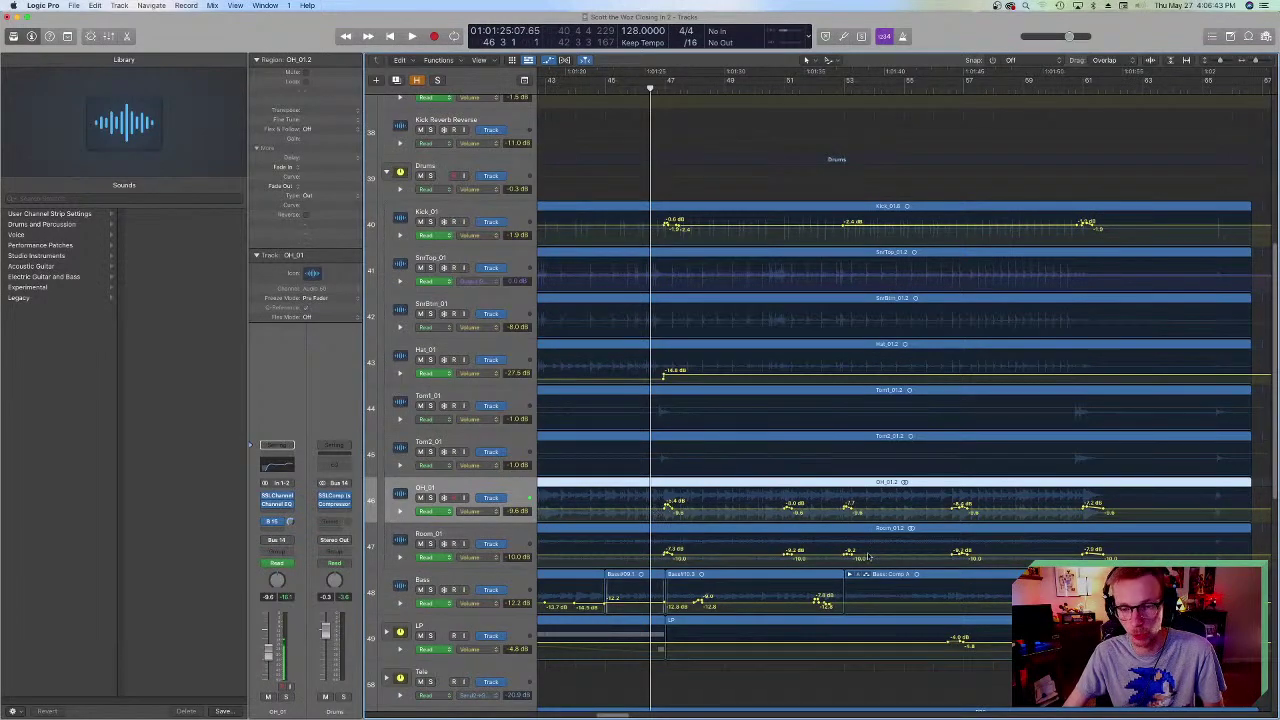
{"action": "scroll", "coordinate": [560, 250], "scroll_direction": "down", "scroll_amount": 1}
{"action": "scroll", "coordinate": [620, 350], "scroll_direction": "down", "scroll_amount": 3}
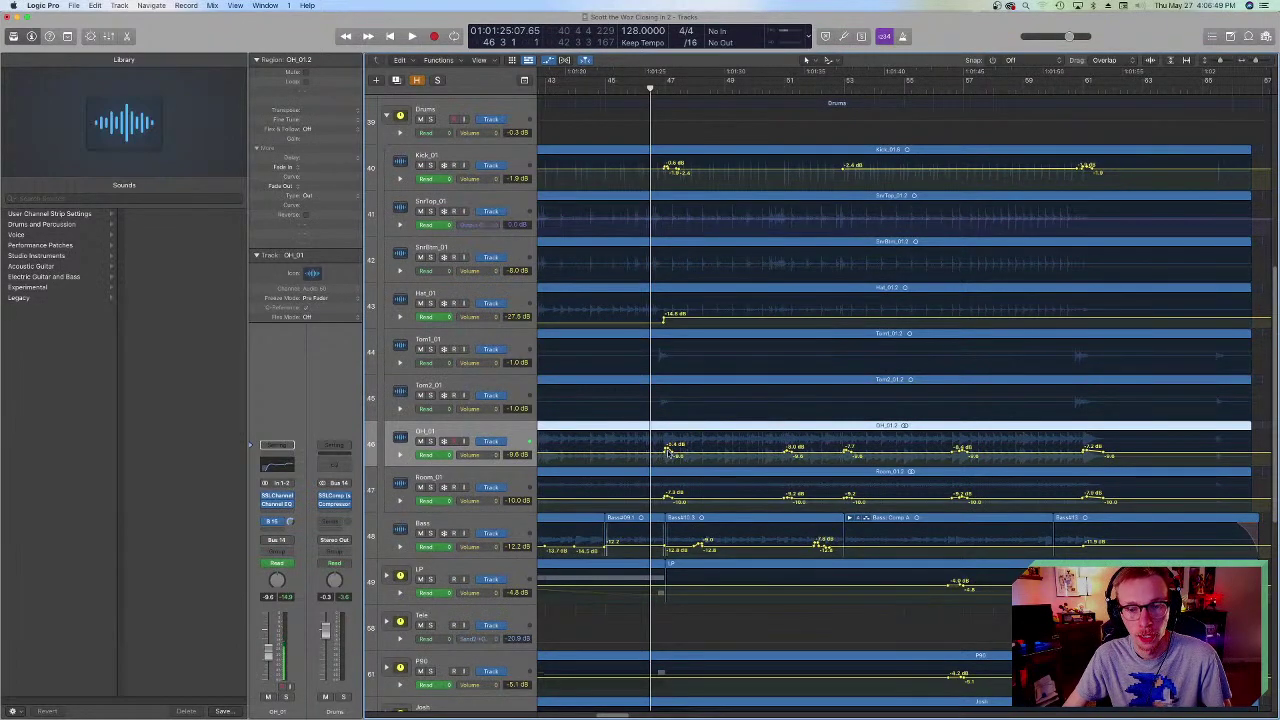
{"action": "key", "text": "super+Right"}
{"action": "key", "text": "super+Right"}
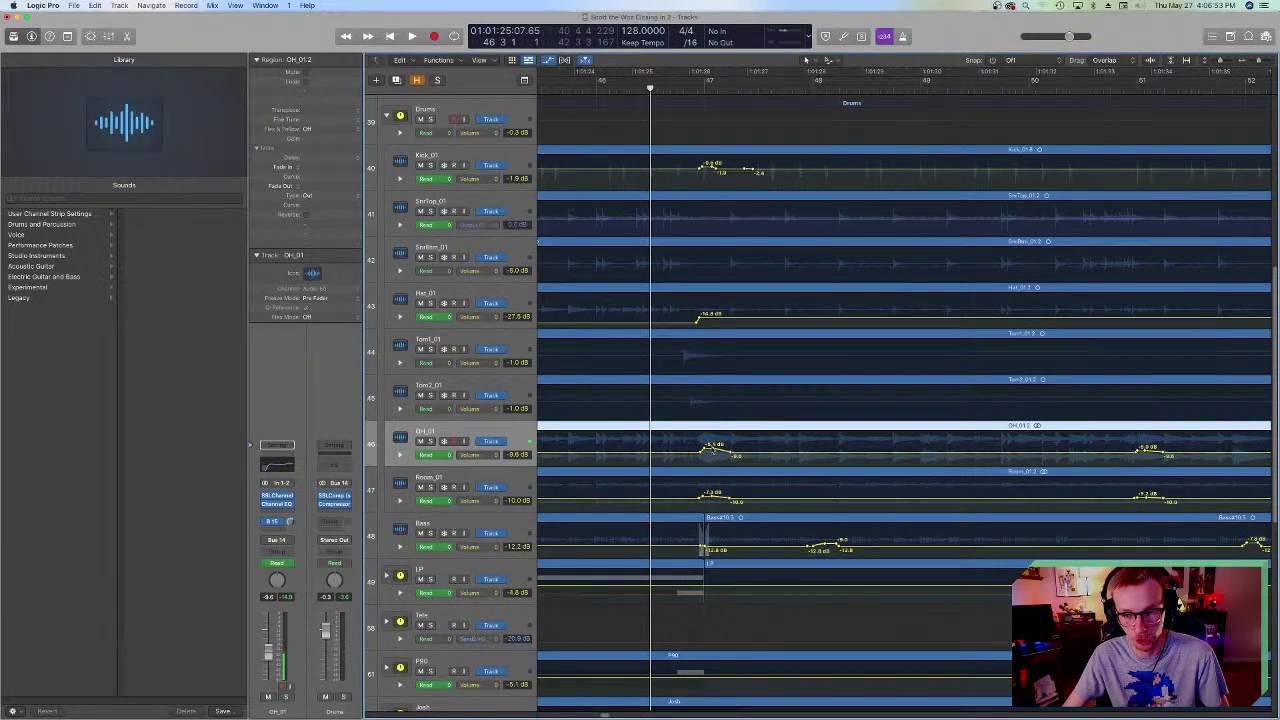
- Solo the OH_01 track and play the overheads through bar 47 twice, starting from bar 46
{"action": "left_click", "coordinate": [431, 441]}
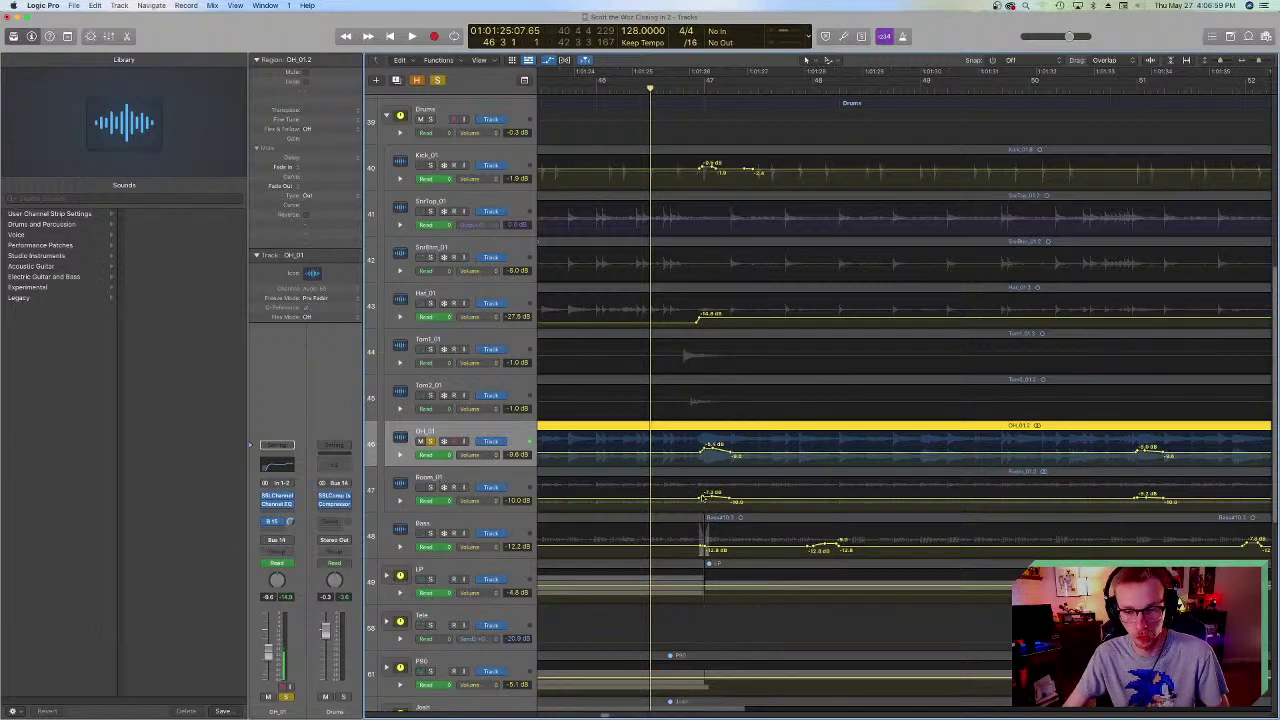
{"action": "key", "text": "space"}
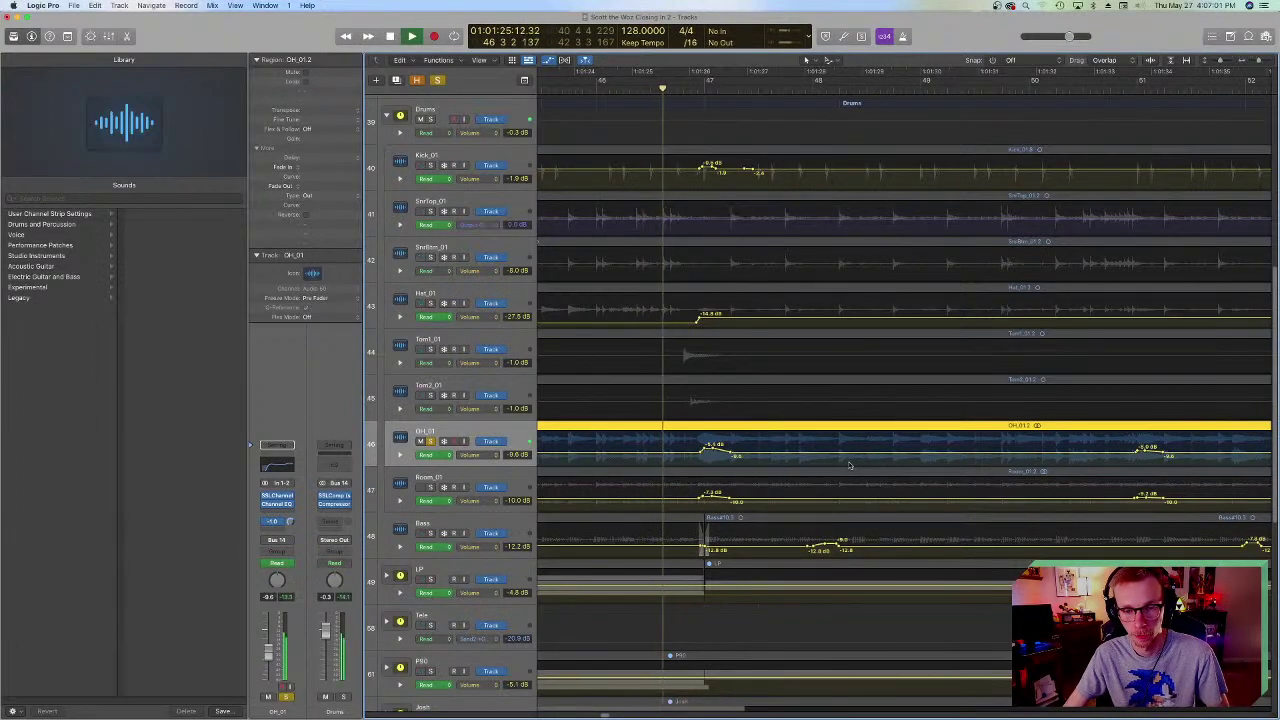
{"action": "key", "text": "space"}
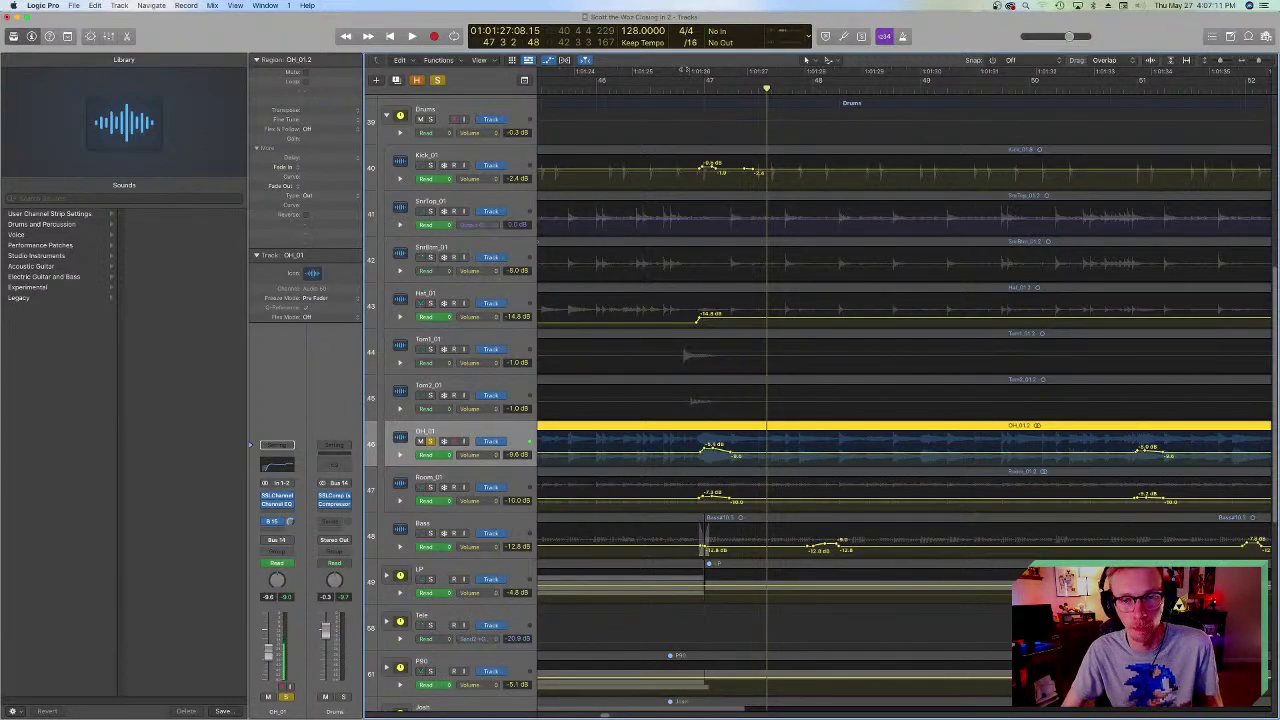
{"action": "left_click", "coordinate": [685, 88]}
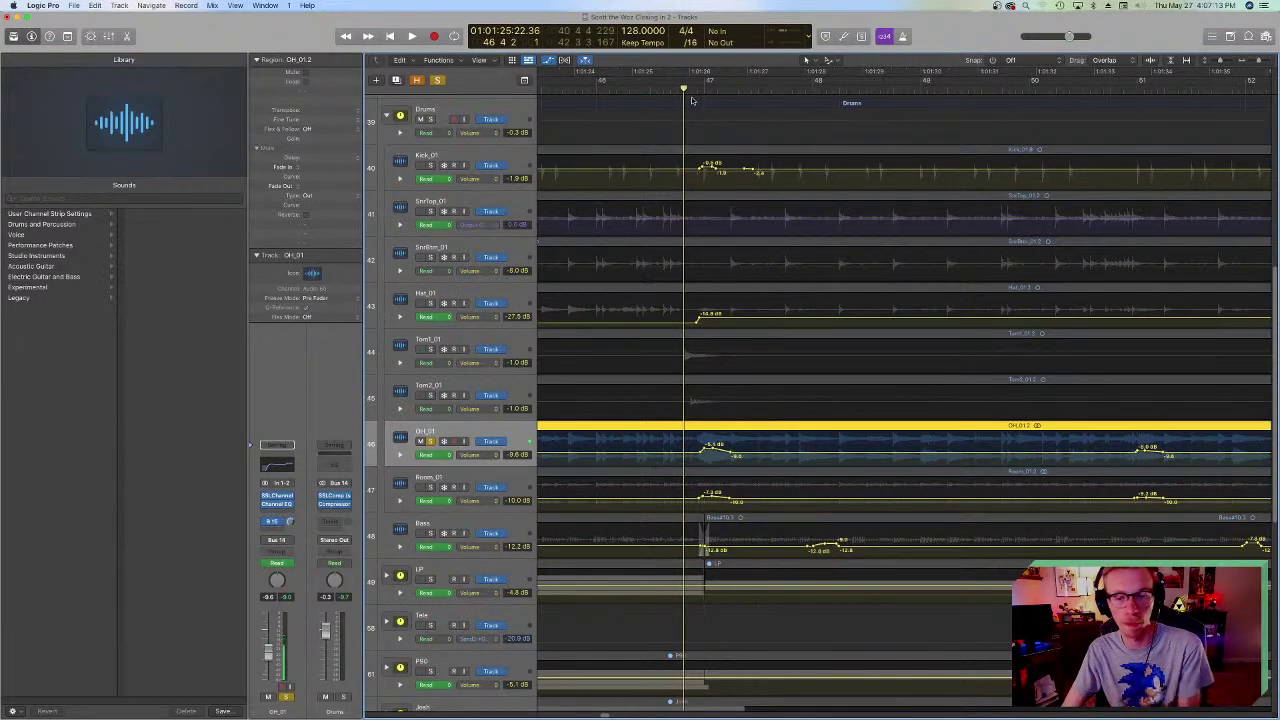
{"action": "key", "text": "space"}
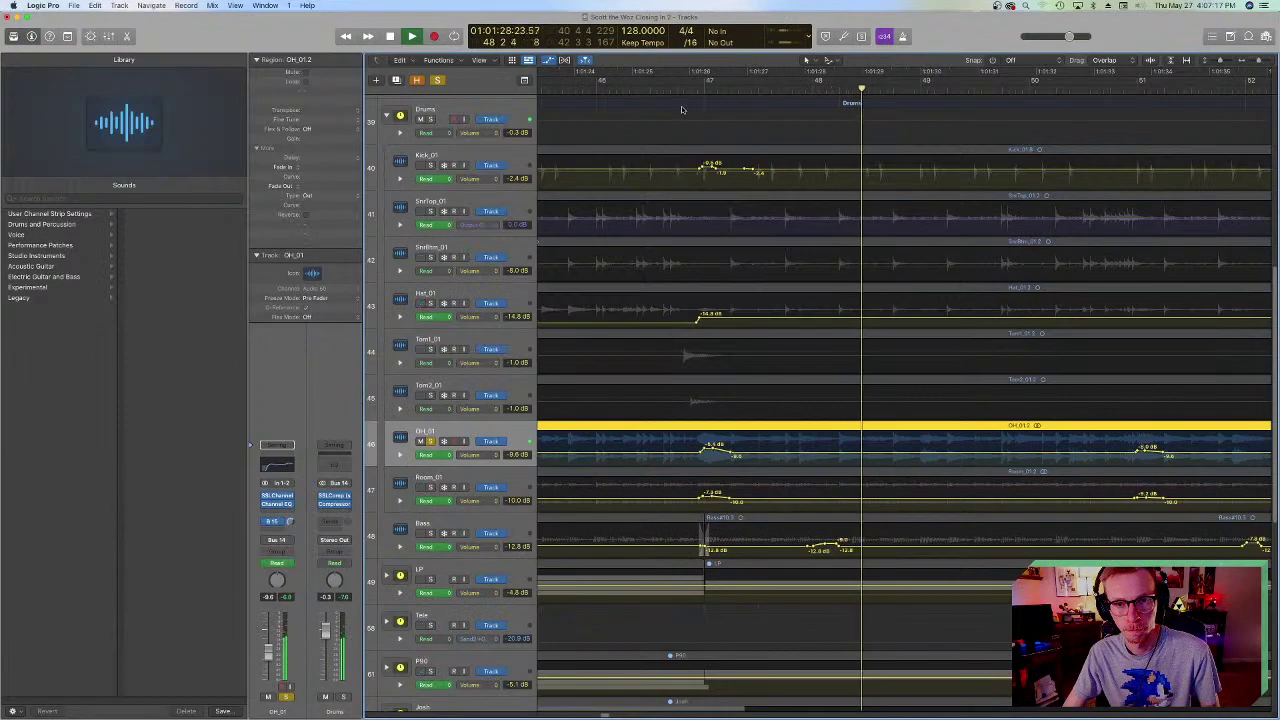
{"action": "key", "text": "space"}
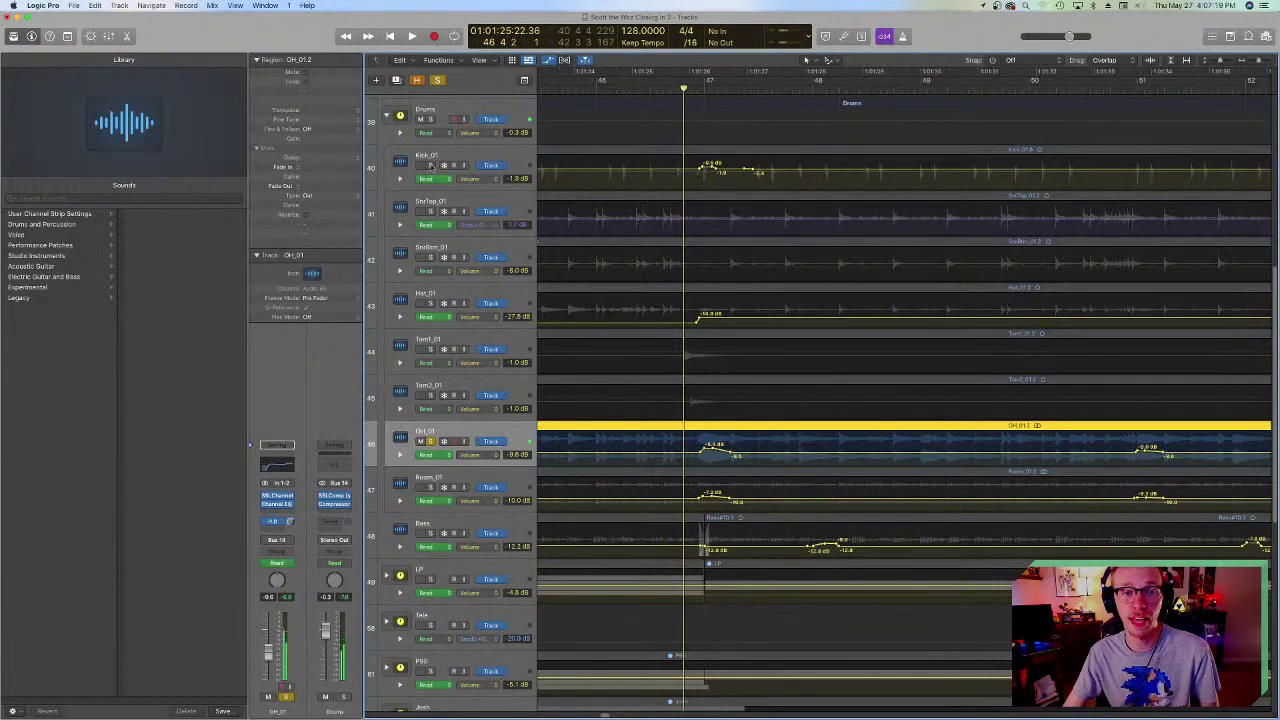
- Solo the Kick_01 track alongside OH_01 and play both from just before bar 47
{"action": "left_click", "coordinate": [433, 168]}
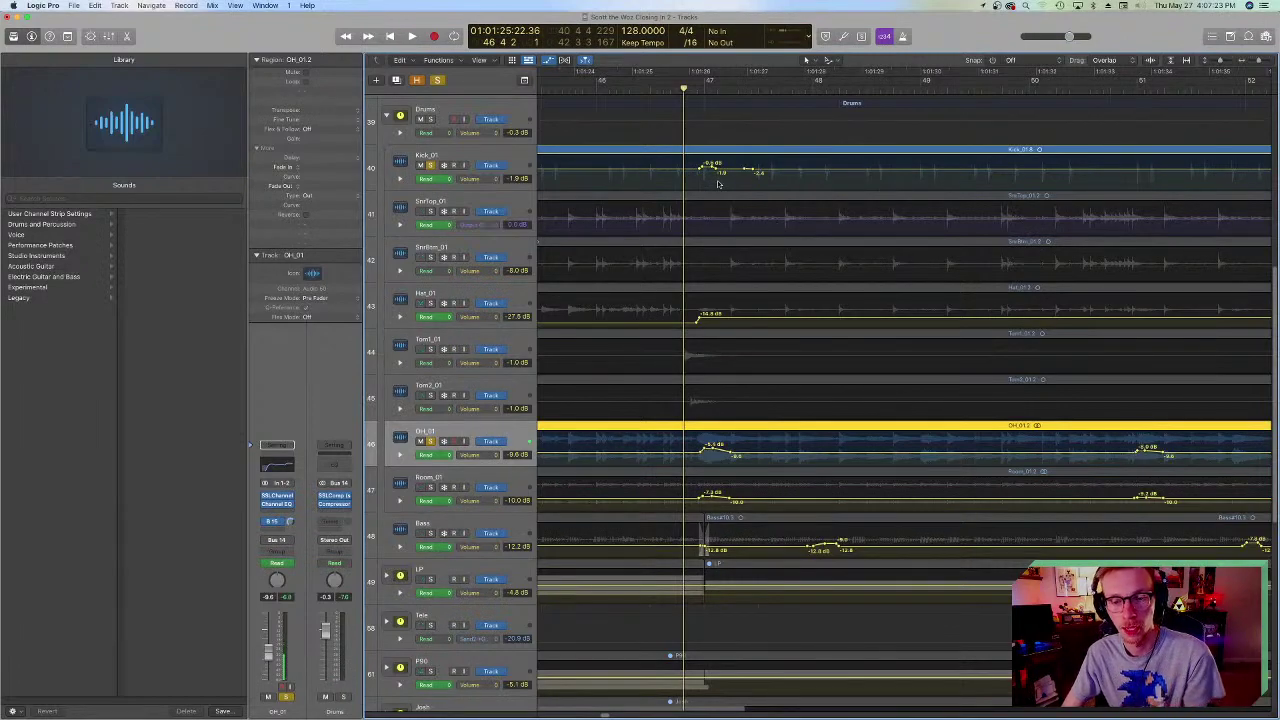
{"action": "key", "text": "space"}
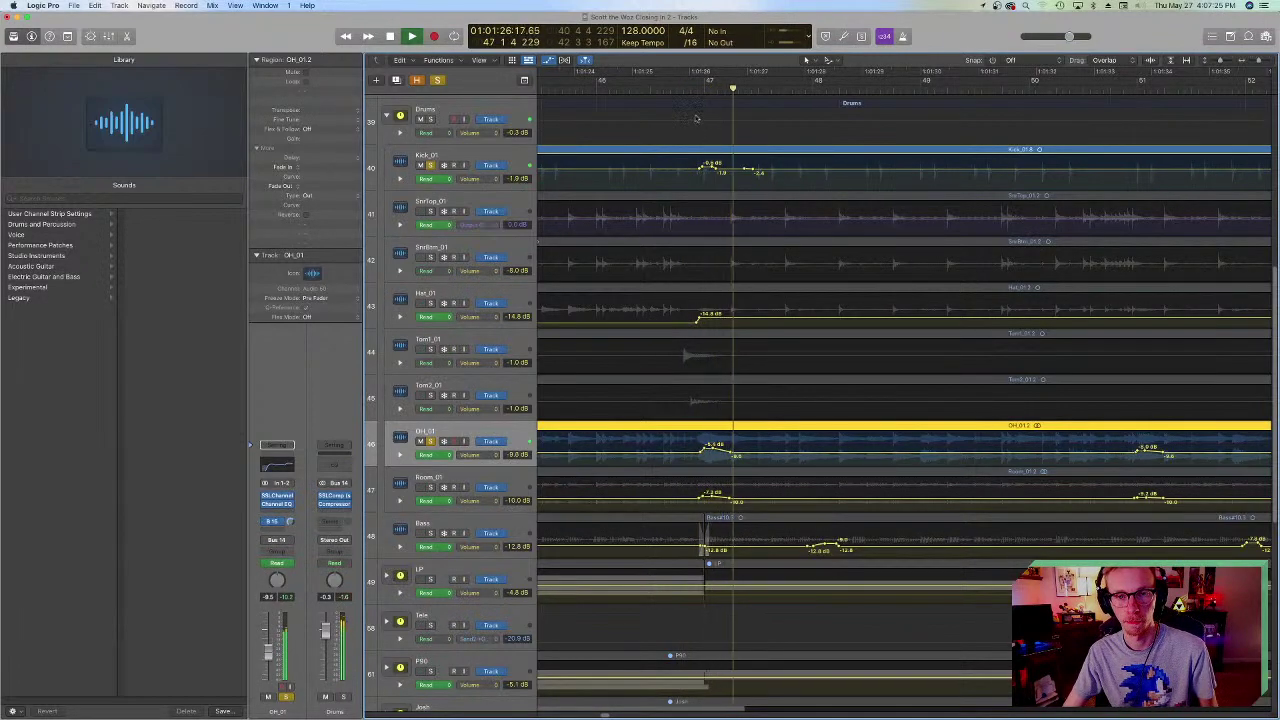
{"action": "key", "text": "space"}
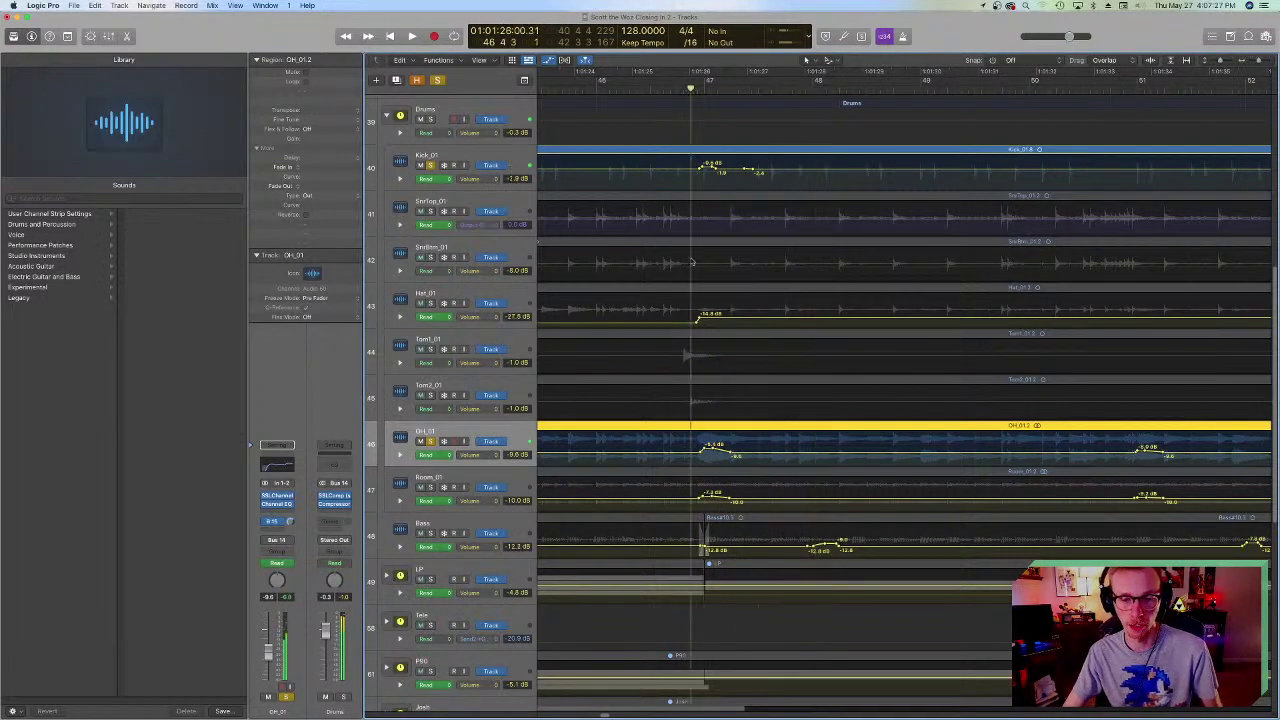
- Solo only the Bass track, play it from bar 34, unsolo it, and place the playhead at bar 35
{"action": "key", "text": "super+Left"}
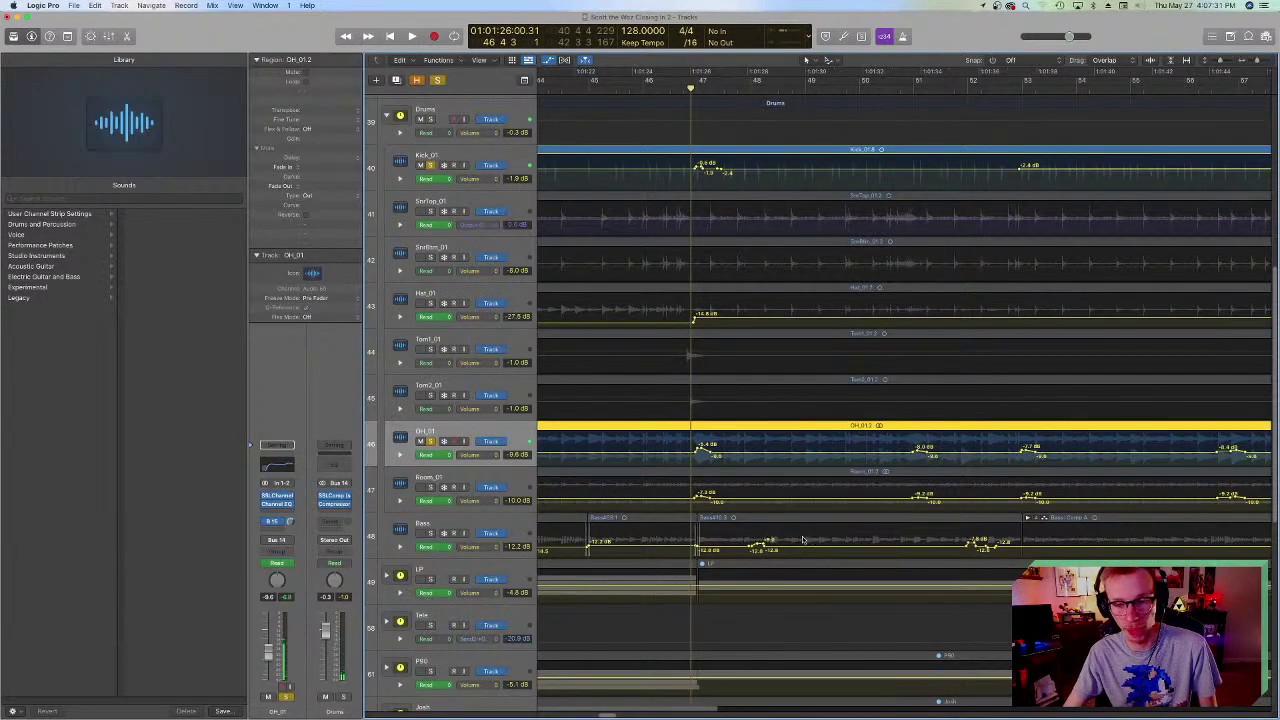
{"action": "scroll", "coordinate": [800, 536], "scroll_direction": "left", "scroll_amount": 10}
{"action": "scroll", "coordinate": [737, 532], "scroll_direction": "left", "scroll_amount": 1}
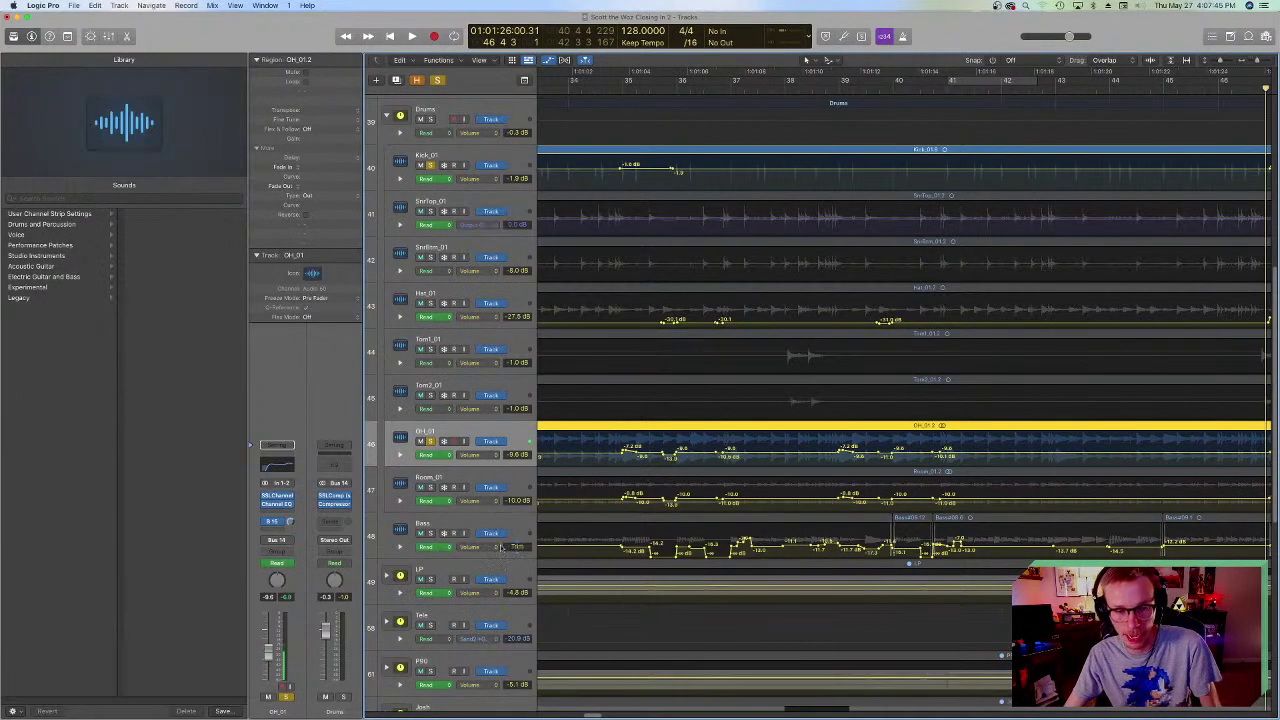
{"action": "left_click", "coordinate": [610, 94]}
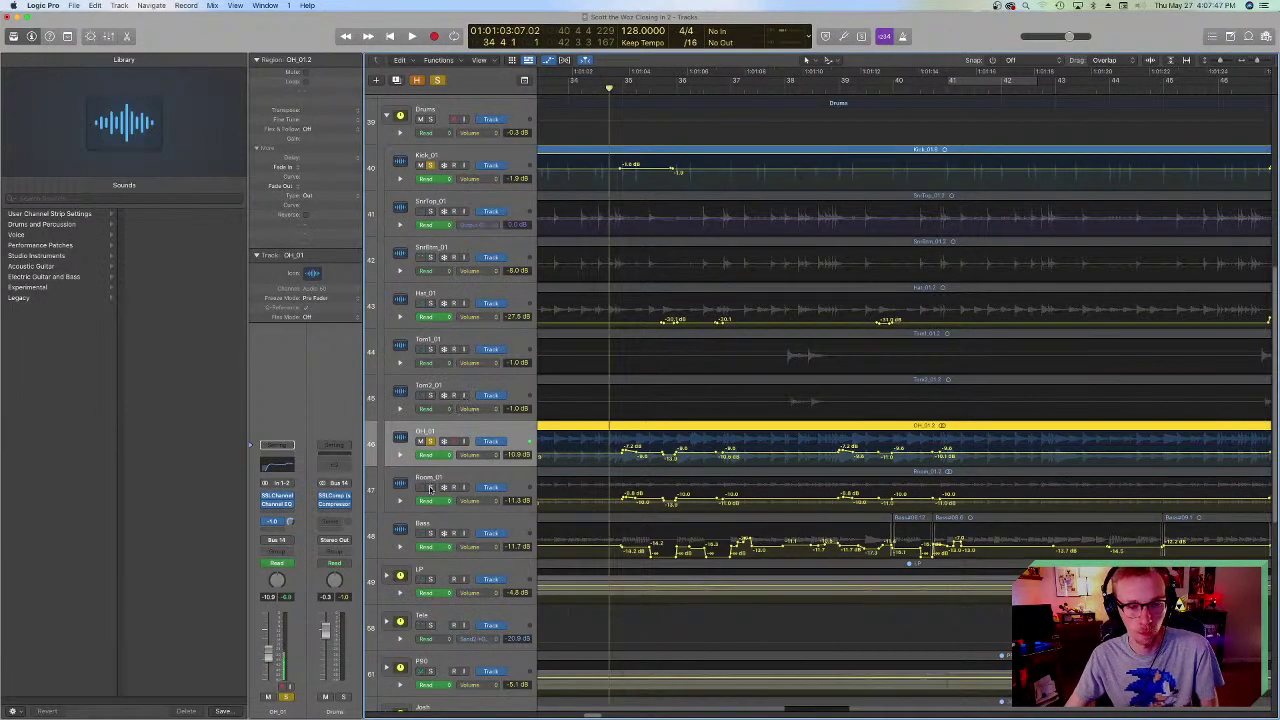
{"action": "left_click", "coordinate": [418, 525]}
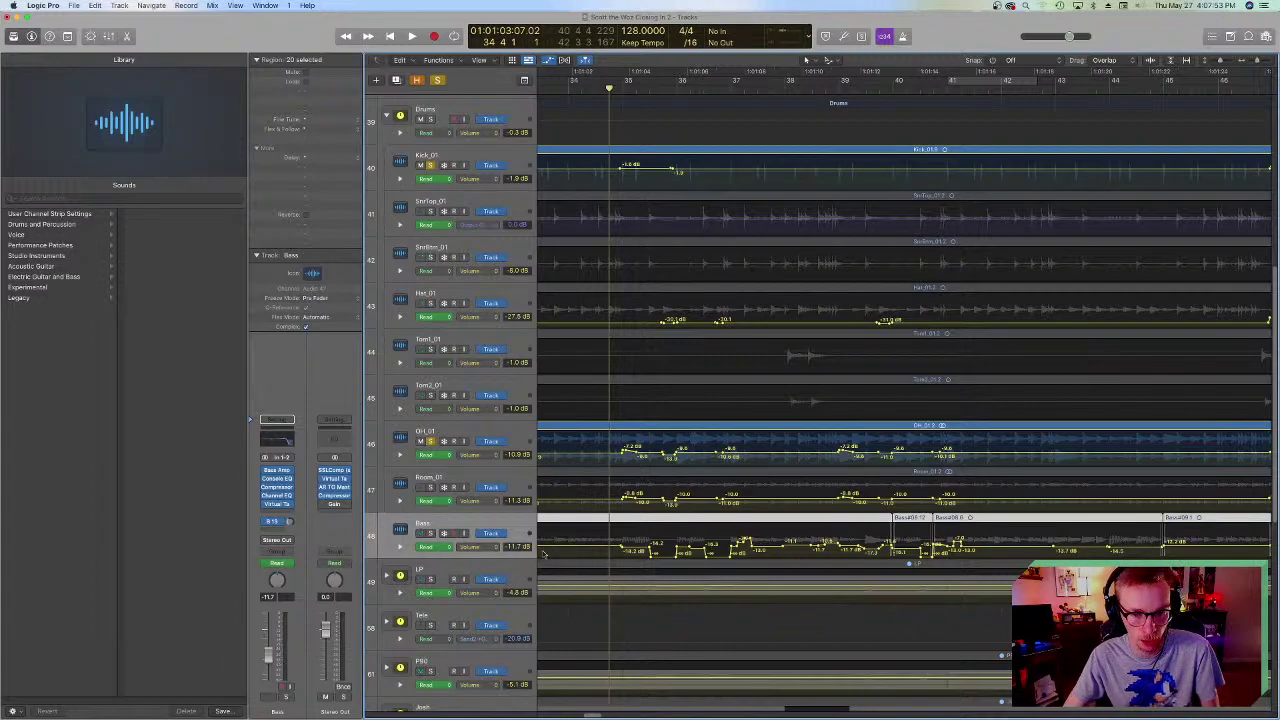
{"action": "left_click", "coordinate": [421, 538]}
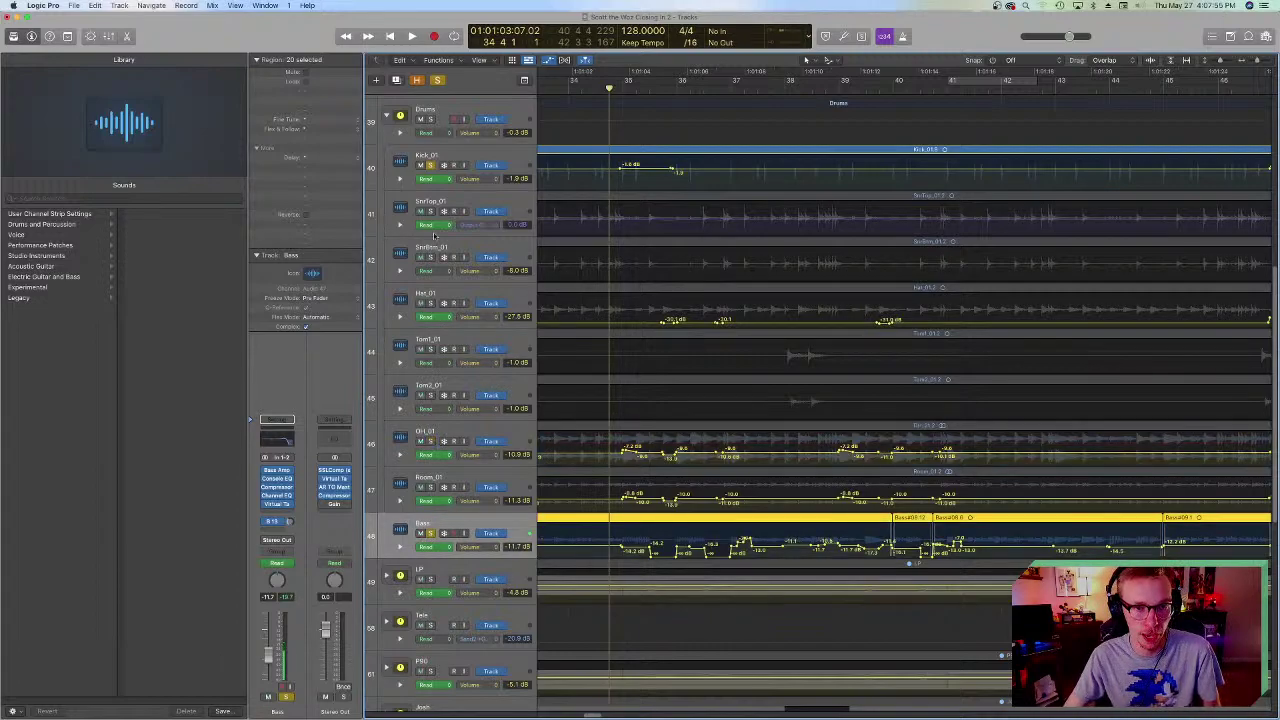
{"action": "key", "text": "space"}
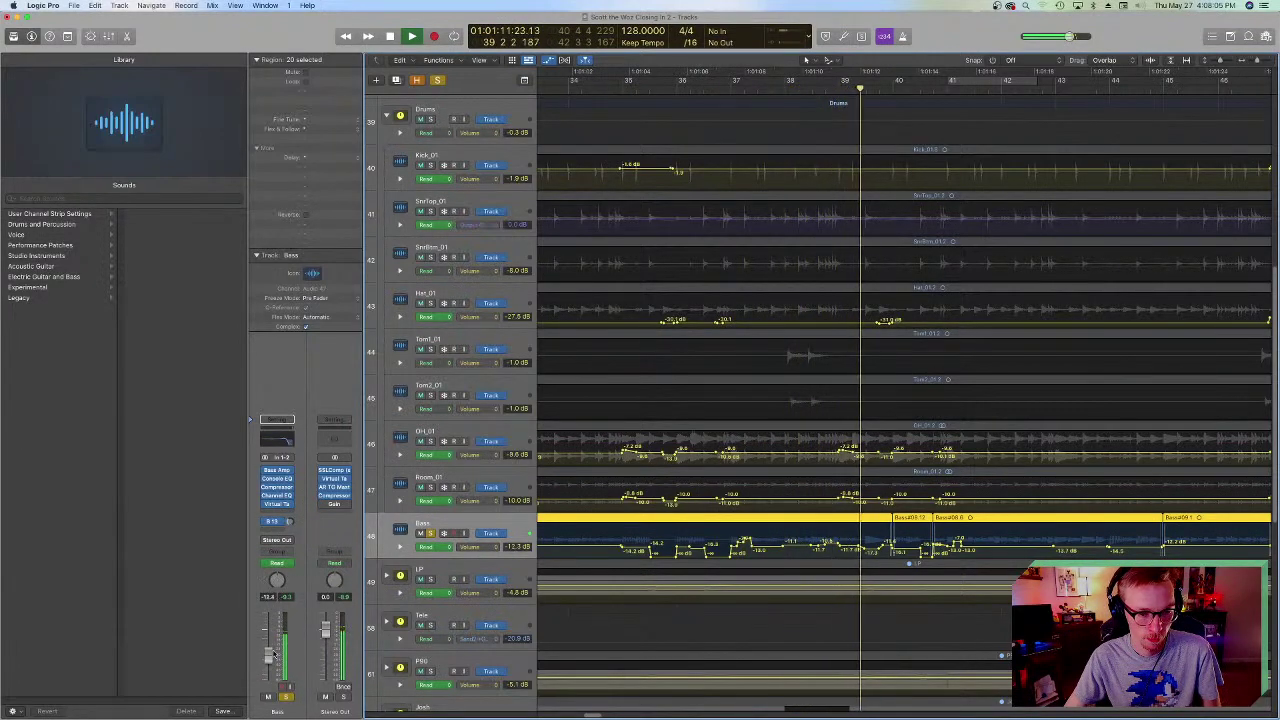
{"action": "key", "text": "space"}
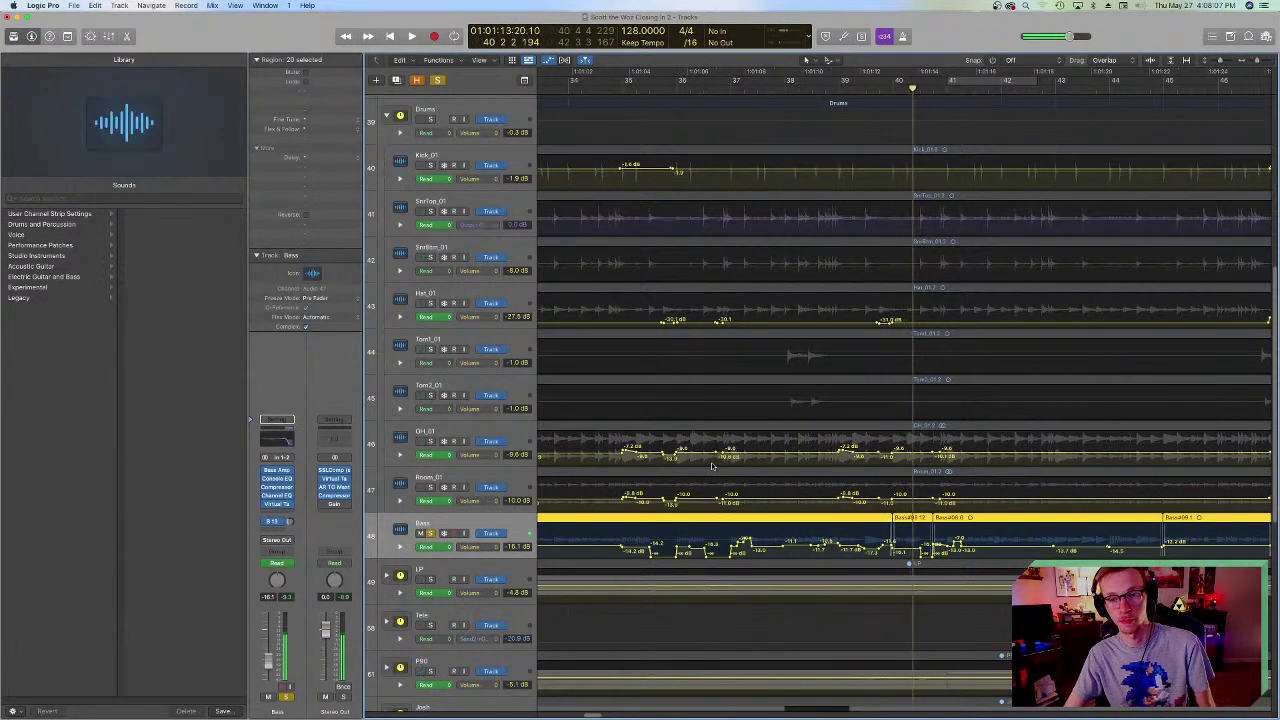
{"action": "left_click", "coordinate": [622, 91]}
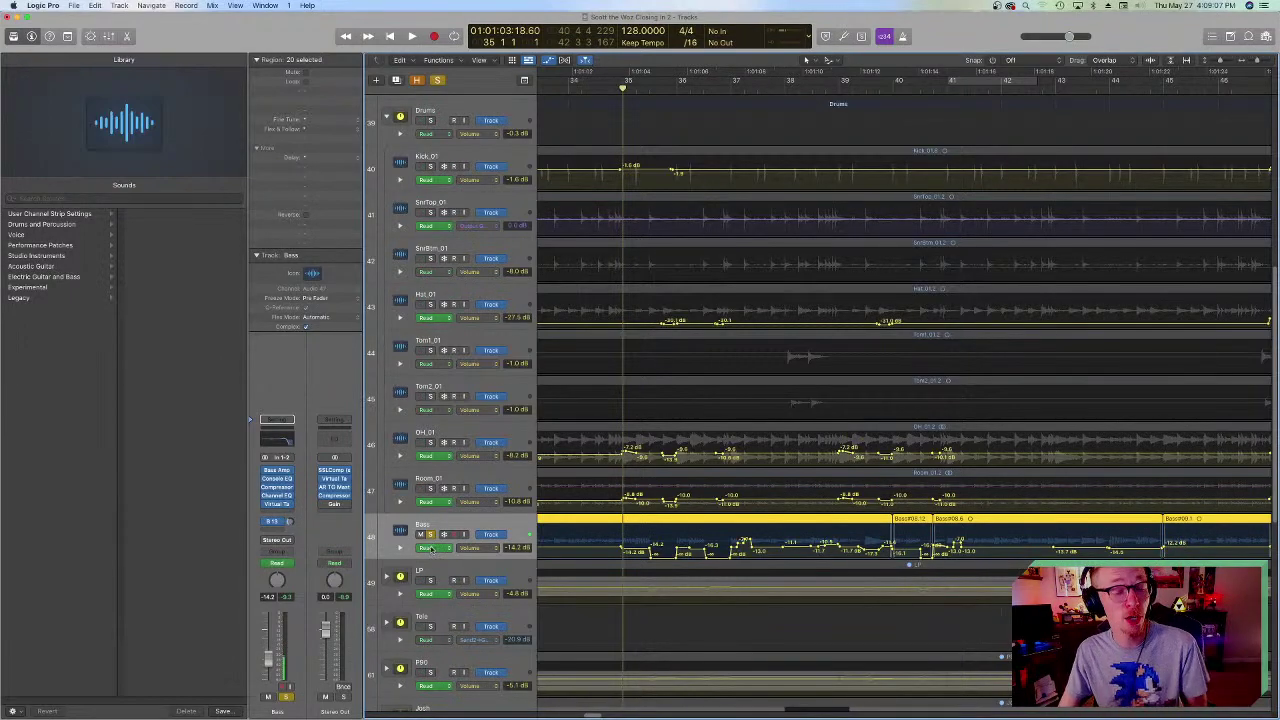
{"action": "left_click", "coordinate": [465, 121]}
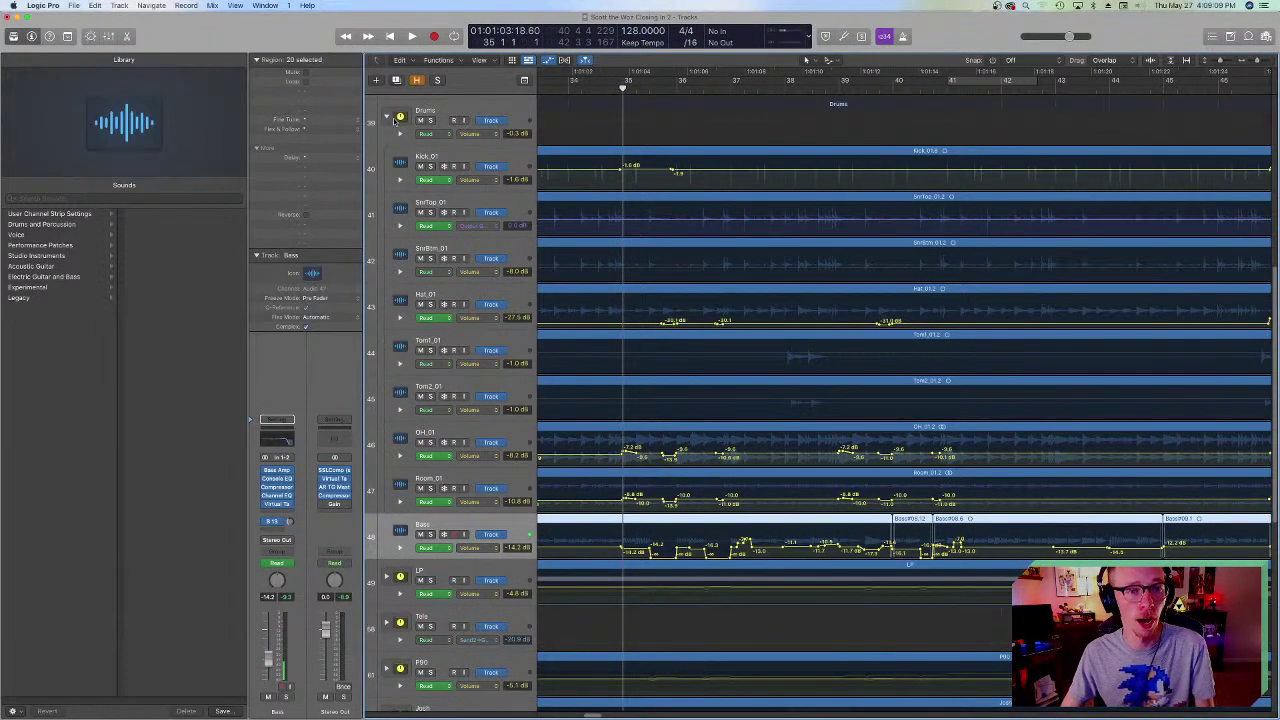
- Collapse the Drums stack and select the Scott Woz 1 track inside the expanded Scott Woz Talk stack
{"action": "left_click", "coordinate": [388, 118]}
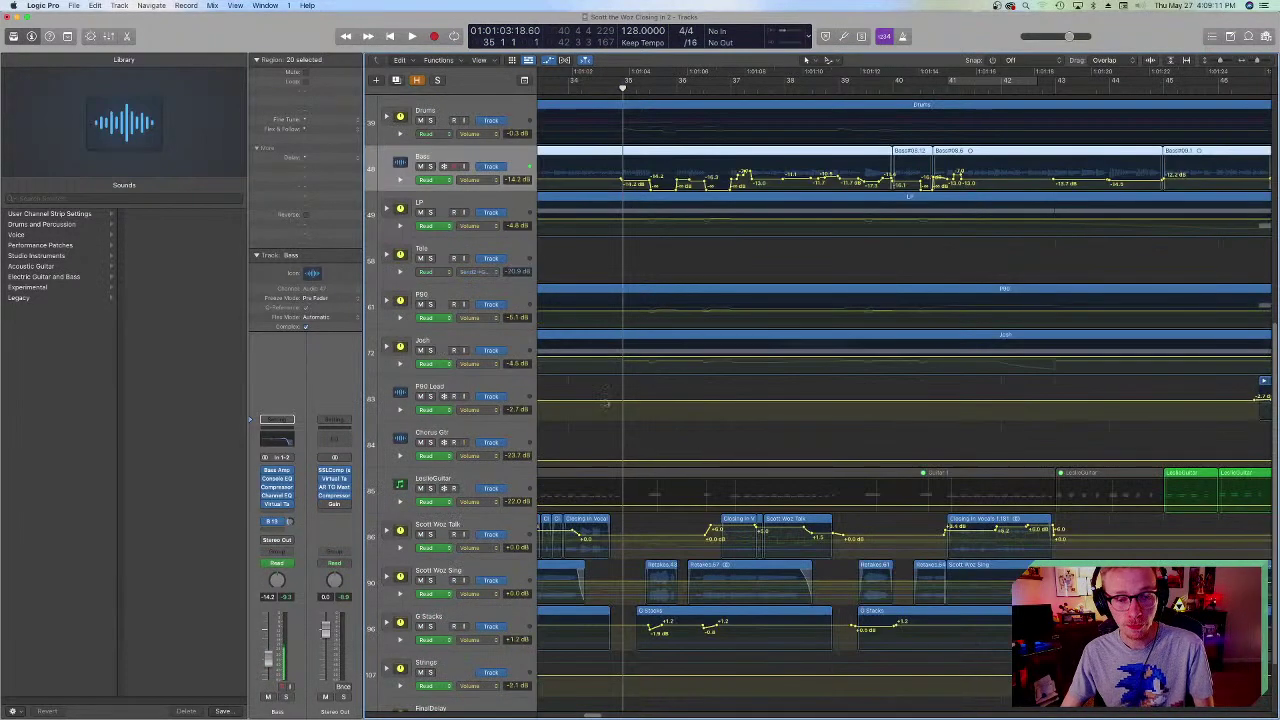
{"action": "scroll", "coordinate": [677, 366], "scroll_direction": "down", "scroll_amount": 3}
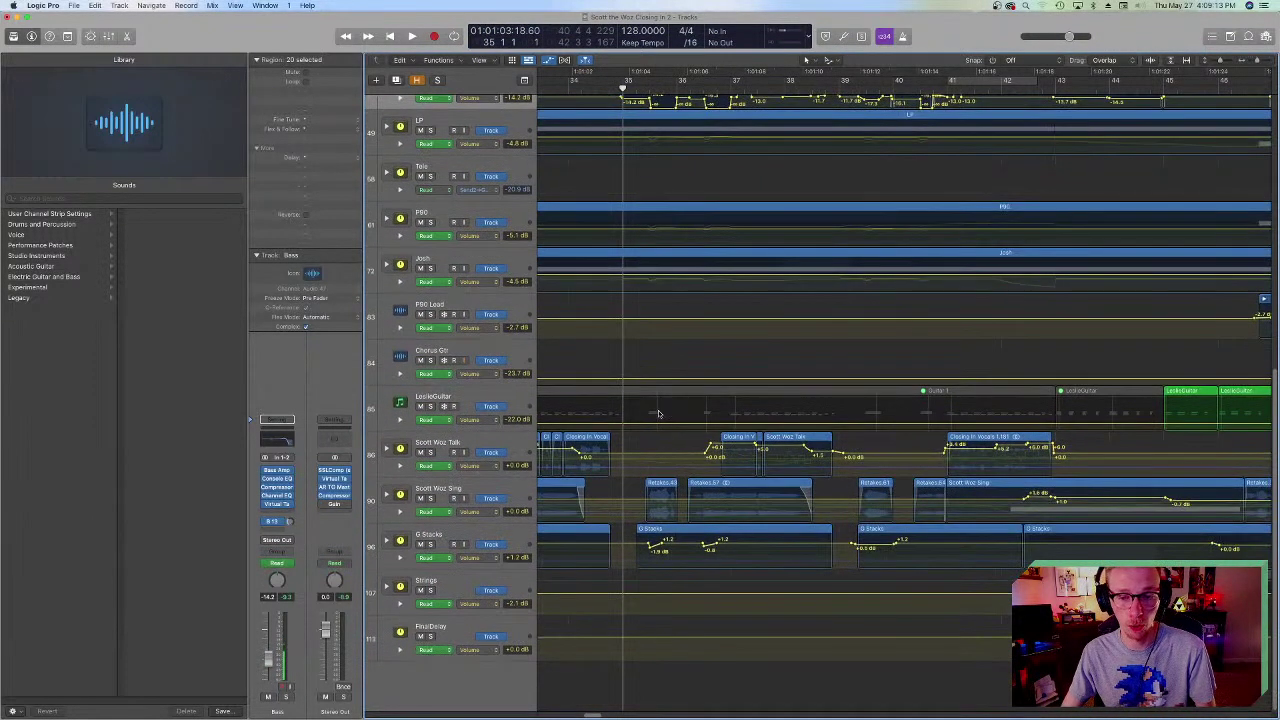
{"action": "left_click", "coordinate": [388, 449]}
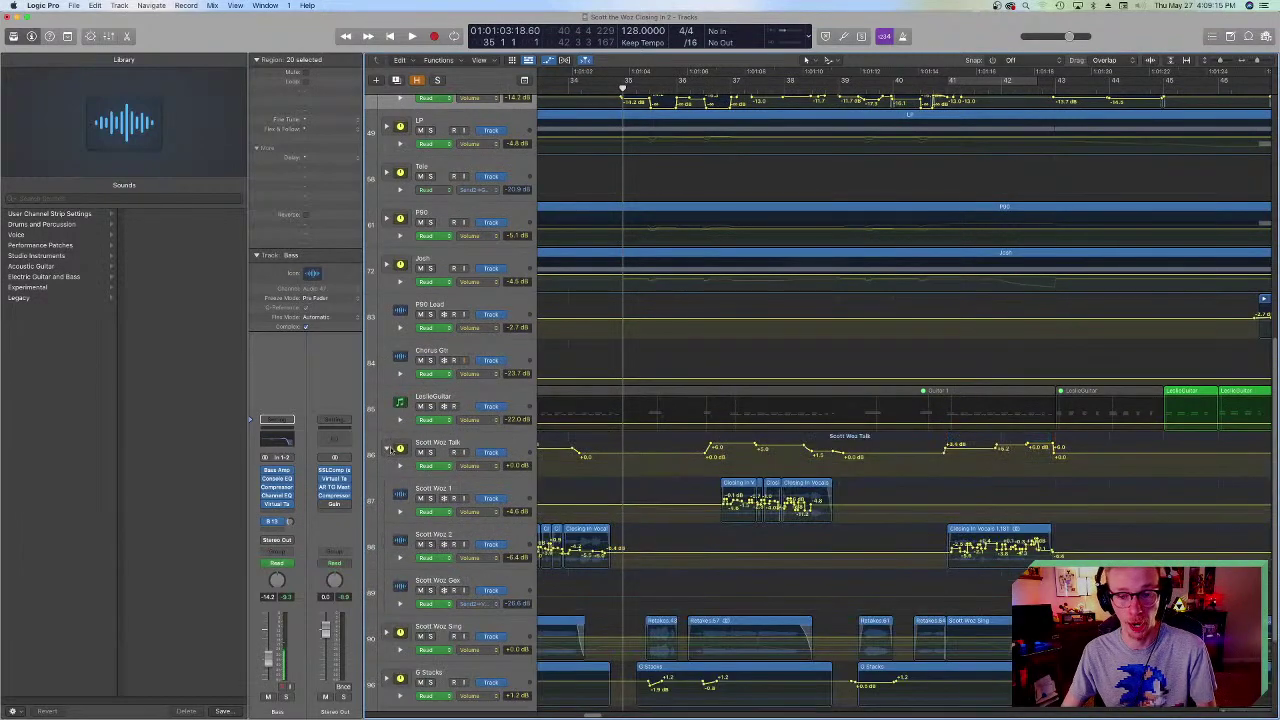
{"action": "left_click", "coordinate": [434, 488]}
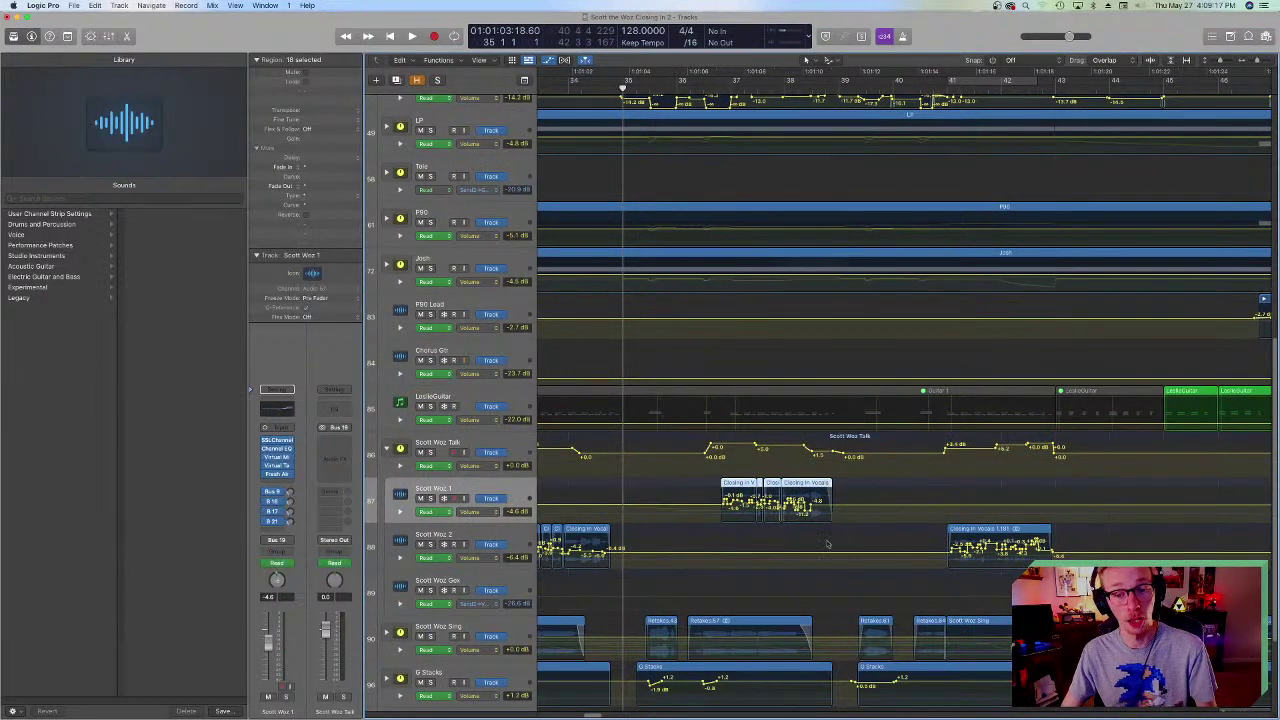
- Examine the volume automation on the vocal regions of the Scott Woz 1 and Scott Woz 2 tracks along the timeline
{"action": "key", "text": "super+Right"}
{"action": "key", "text": "super+Right"}
{"action": "scroll", "coordinate": [847, 493], "scroll_direction": "right", "scroll_amount": 3}
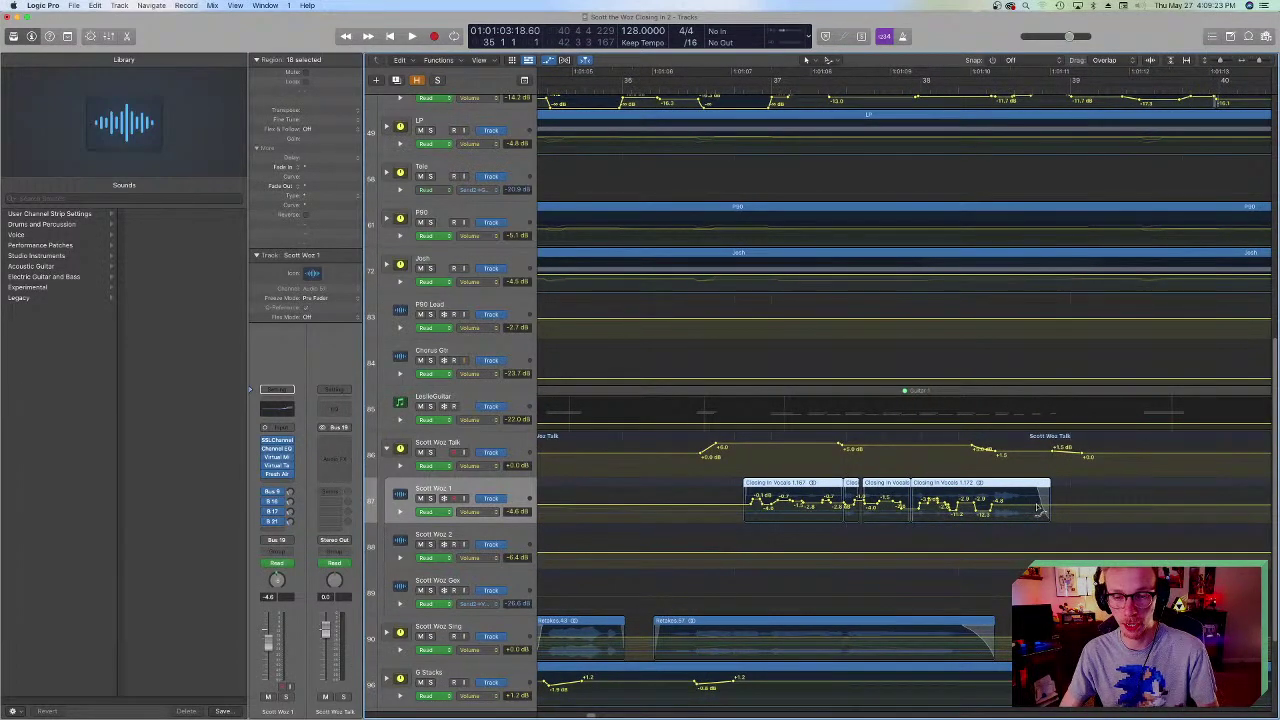
{"action": "key", "text": "super+Left"}
{"action": "key", "text": "super+Left"}
{"action": "key", "text": "super+Left"}
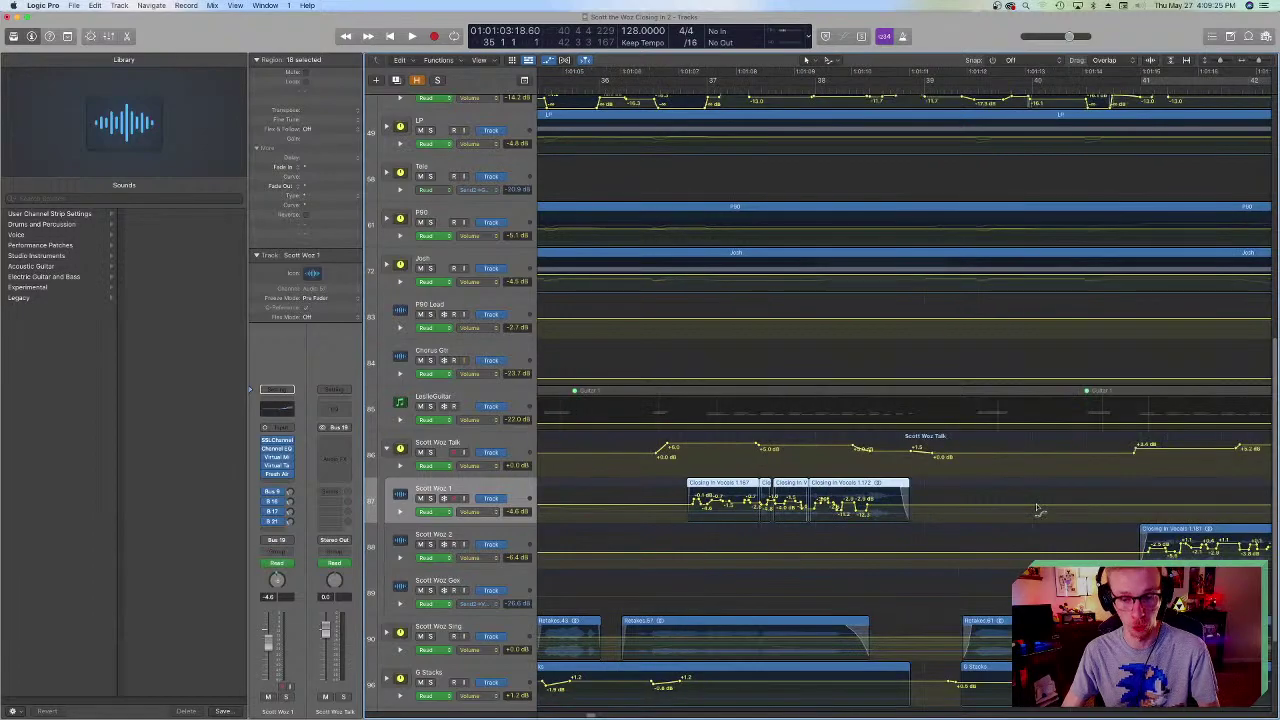
{"action": "key", "text": "super+Left"}
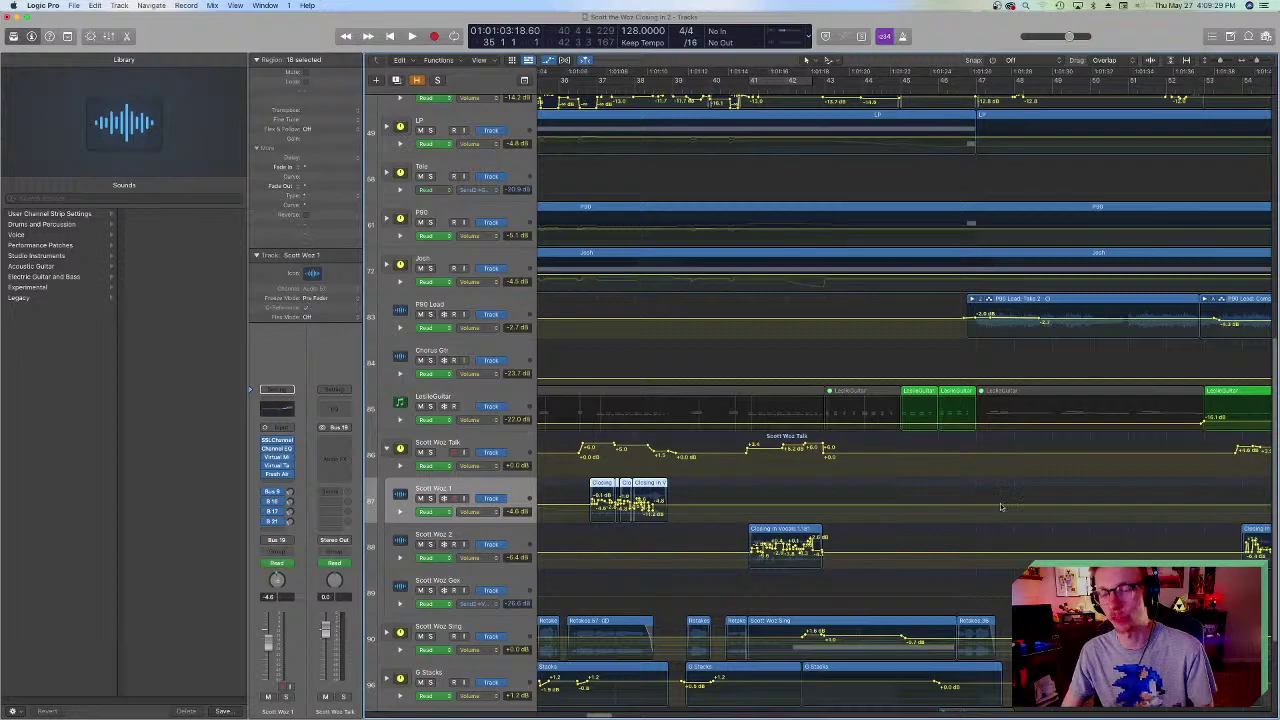
{"action": "scroll", "coordinate": [1000, 505], "scroll_direction": "left", "scroll_amount": 10}
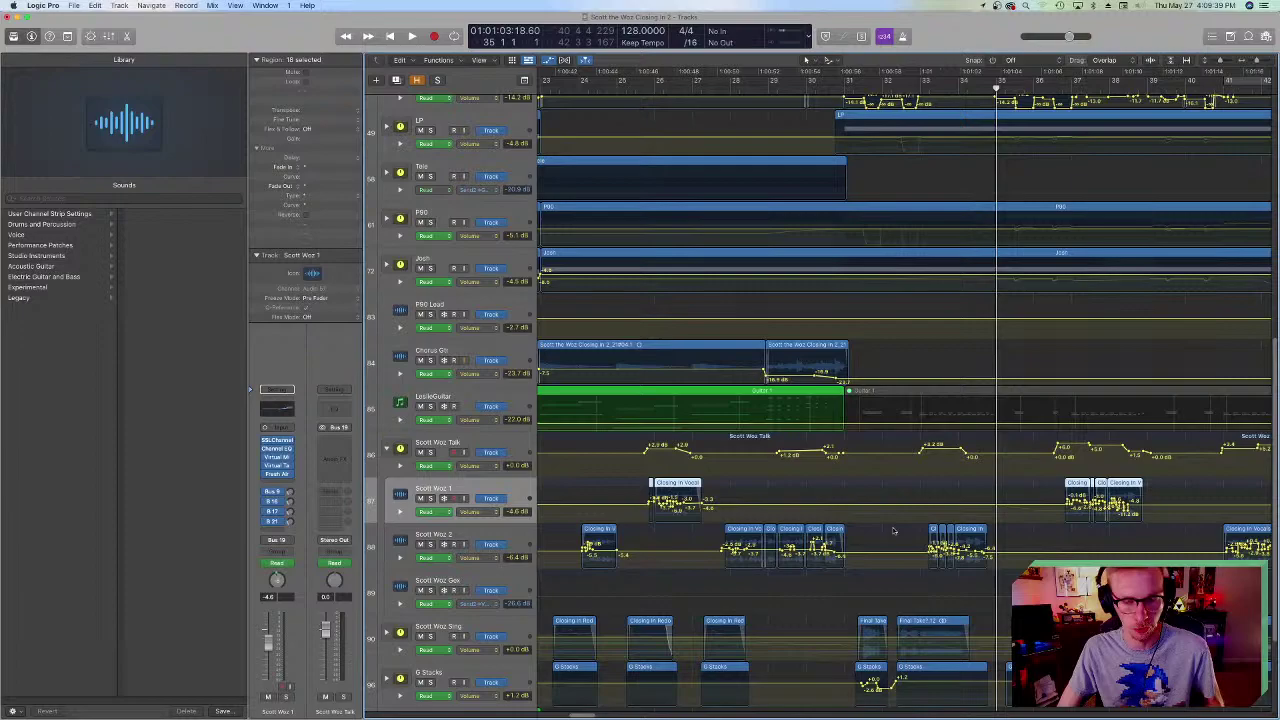
- Collapse the Scott Woz Talk stack and hide the automation on all tracks
{"action": "scroll", "coordinate": [894, 531], "scroll_direction": "right", "scroll_amount": 3}
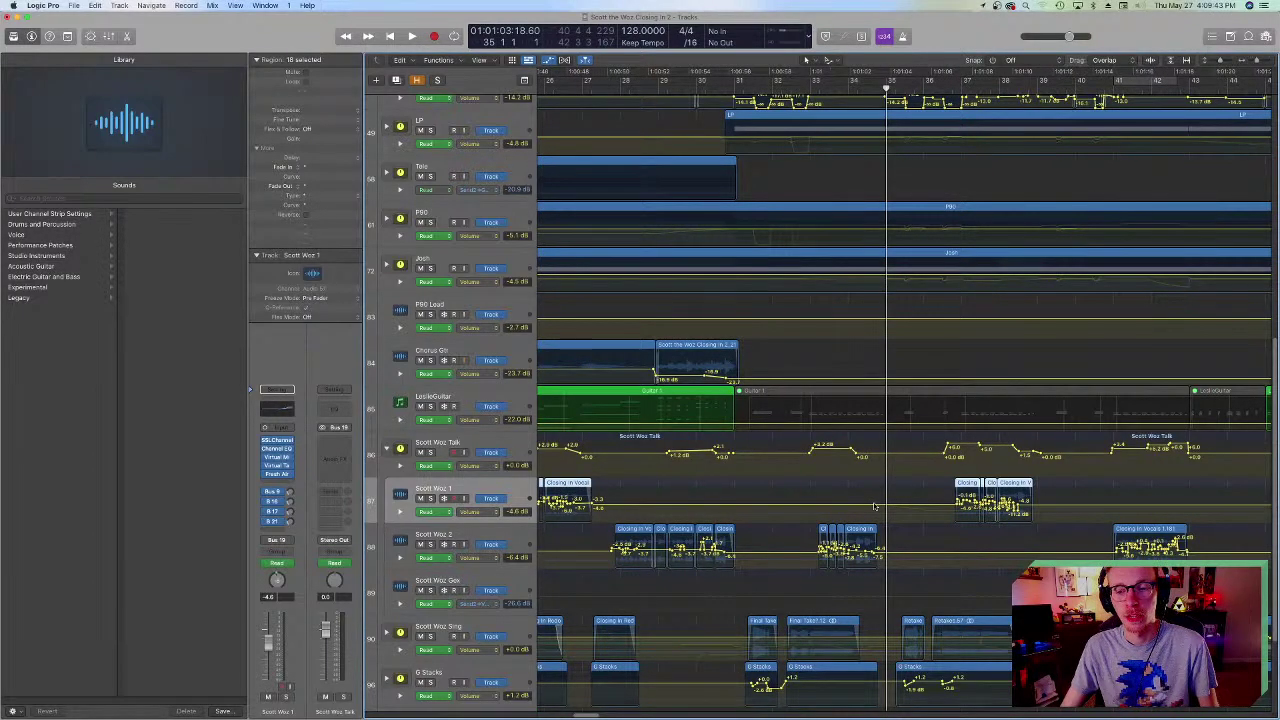
{"action": "scroll", "coordinate": [874, 507], "scroll_direction": "right", "scroll_amount": 3}
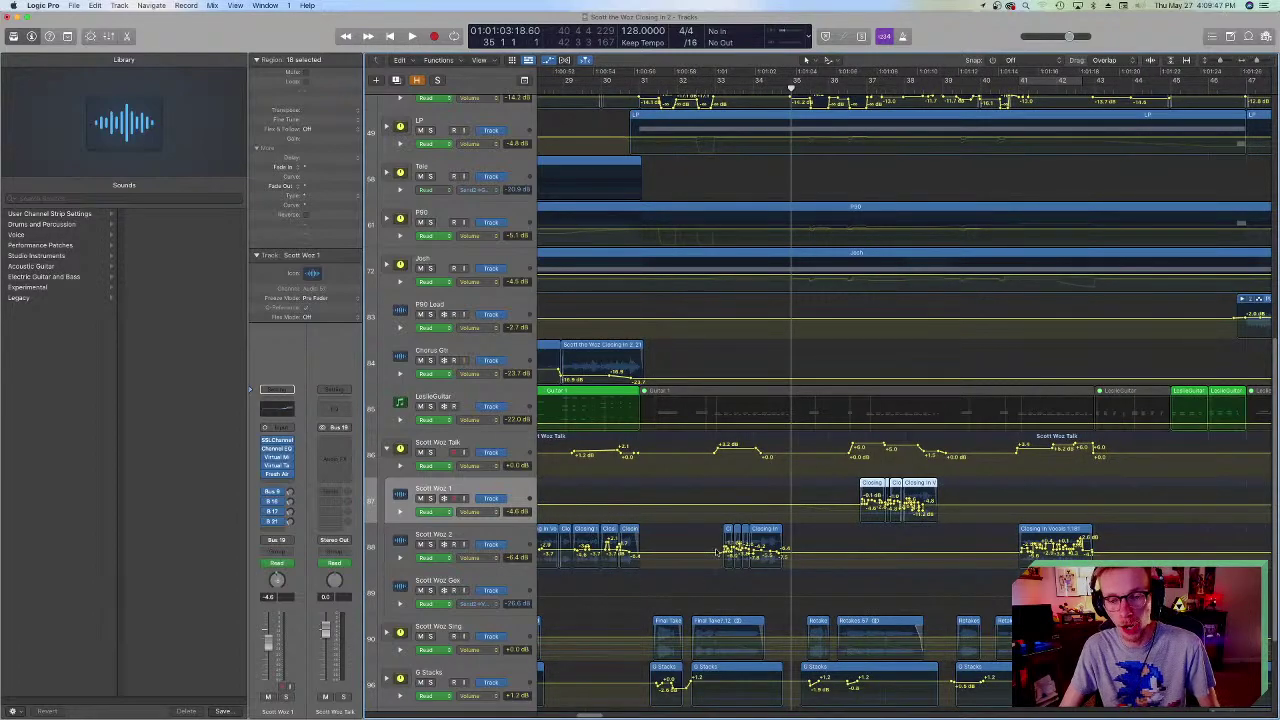
{"action": "scroll", "coordinate": [812, 584], "scroll_direction": "down", "scroll_amount": 3}
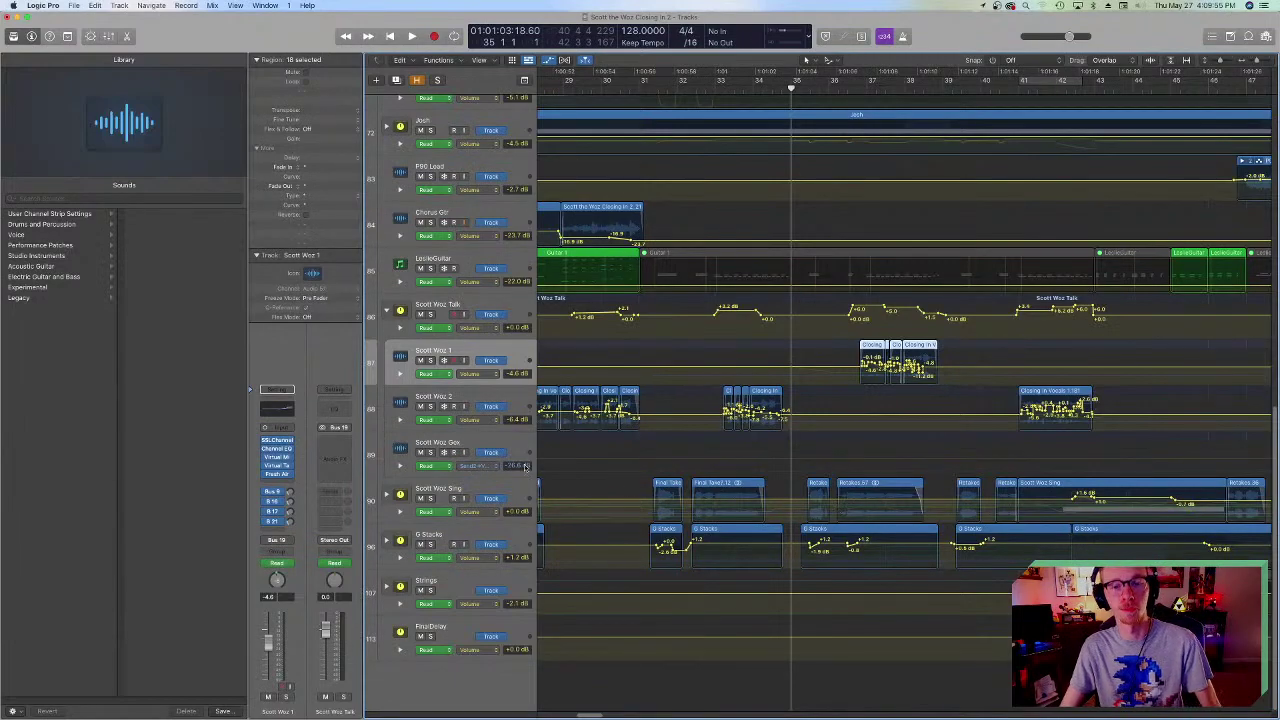
{"action": "left_click", "coordinate": [388, 311]}
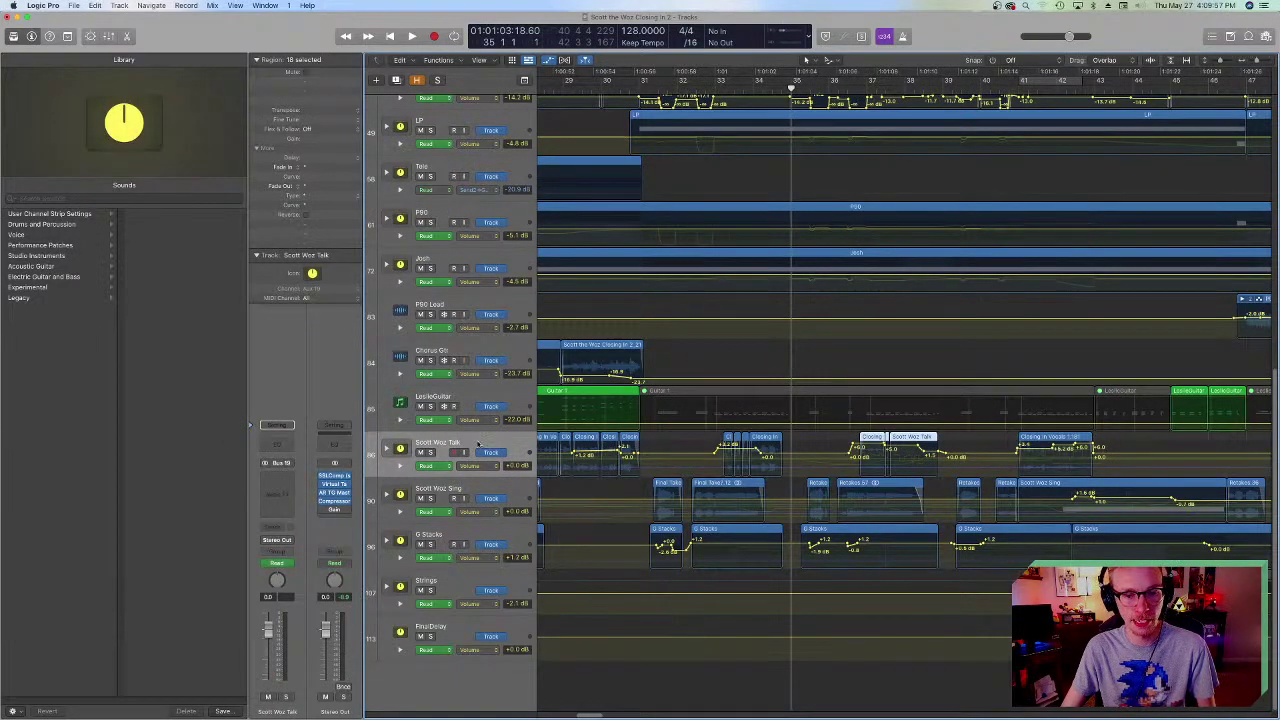
{"action": "key", "text": "super+Up"}
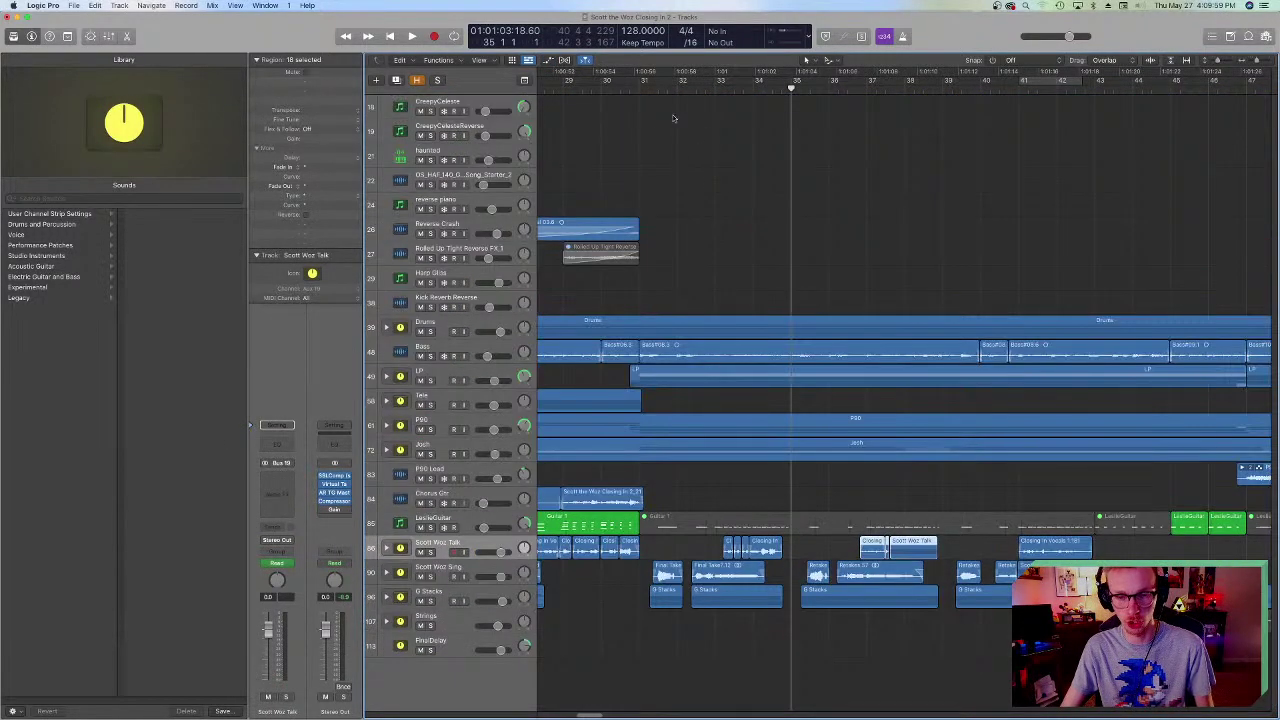
- Scan the arrangement back from bar 31 and place the playhead just before bar 7, at the first Scott Woz Talk region
{"action": "left_click", "coordinate": [636, 95]}
{"action": "scroll", "coordinate": [743, 362], "scroll_direction": "left", "scroll_amount": 5}
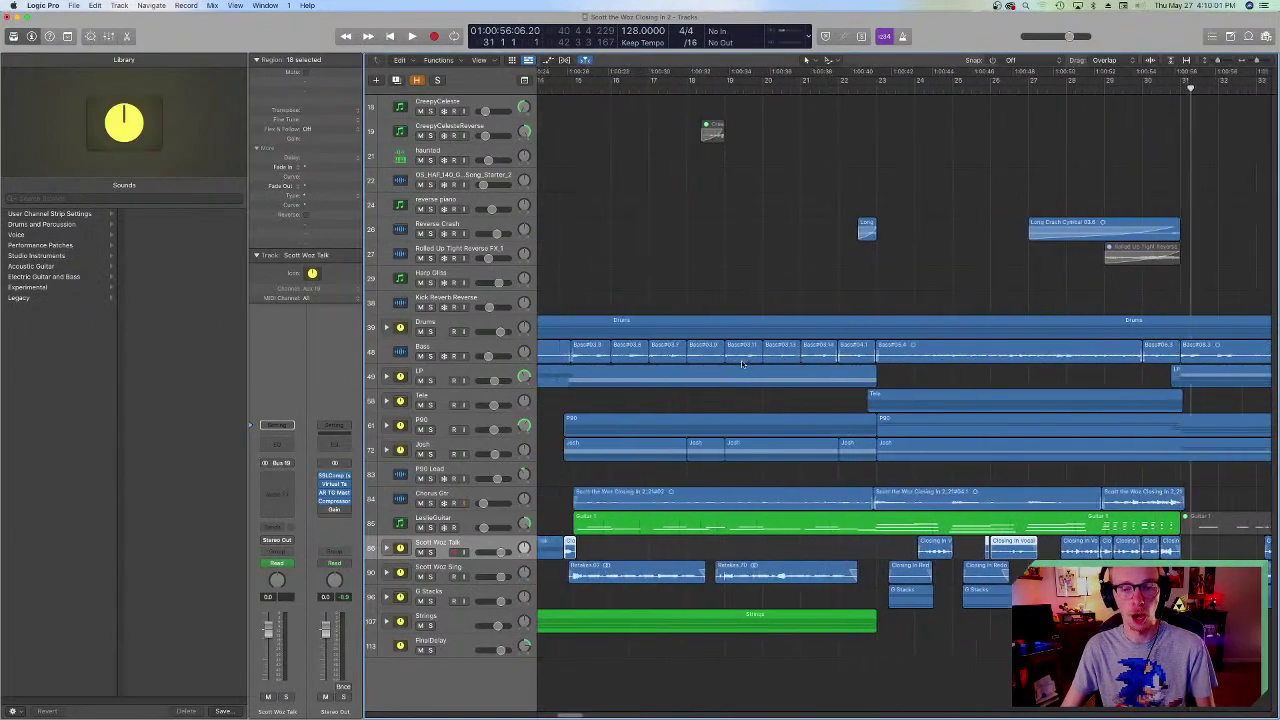
{"action": "scroll", "coordinate": [743, 362], "scroll_direction": "right", "scroll_amount": 3}
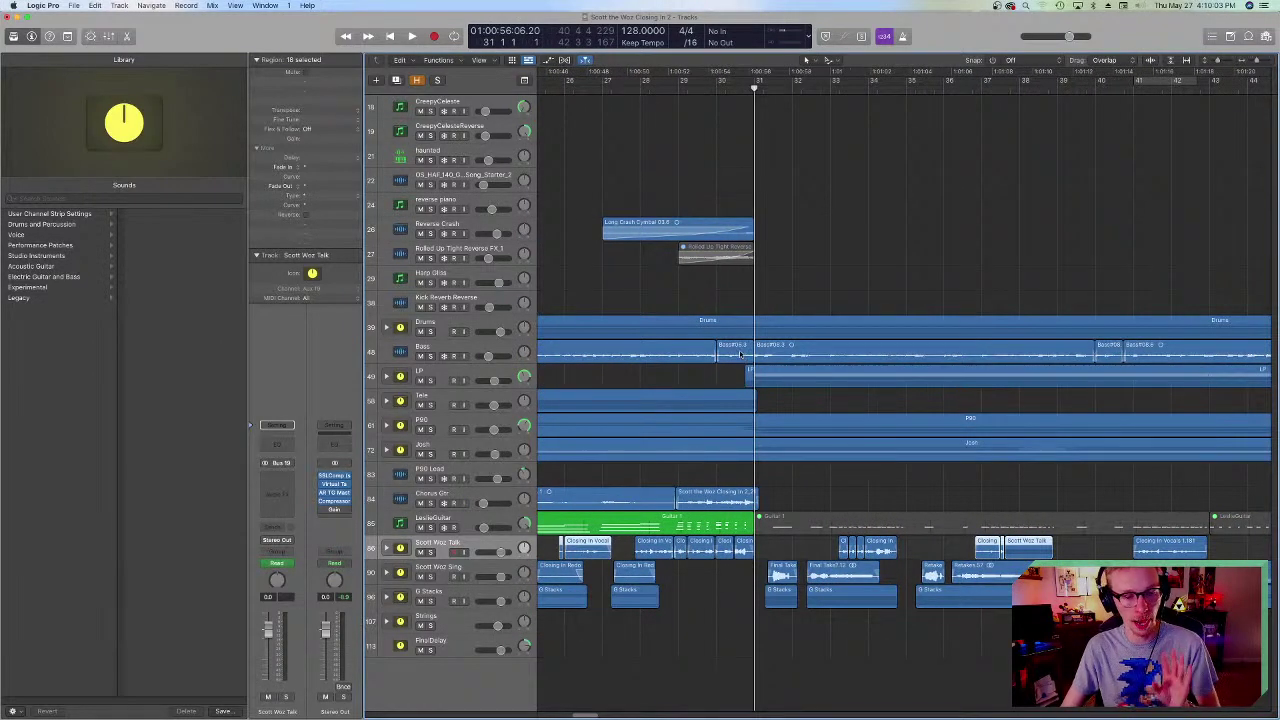
{"action": "scroll", "coordinate": [648, 457], "scroll_direction": "left", "scroll_amount": 8}
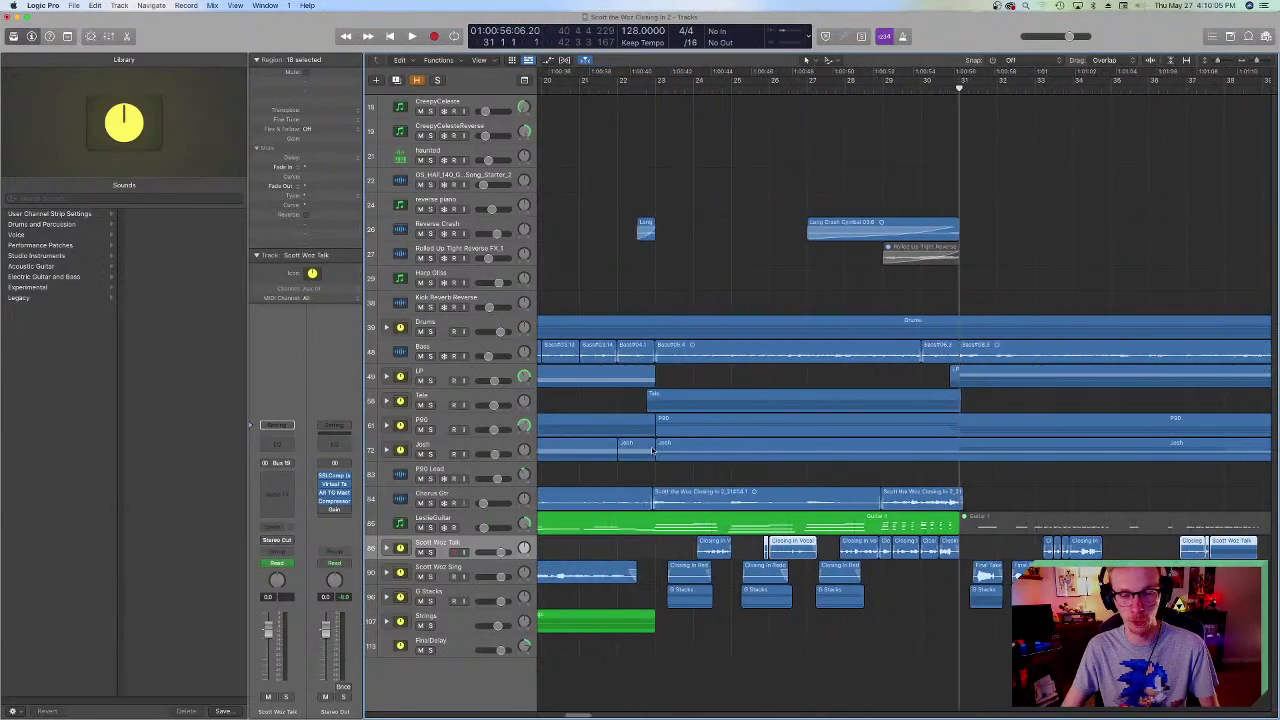
{"action": "scroll", "coordinate": [651, 448], "scroll_direction": "left", "scroll_amount": 9}
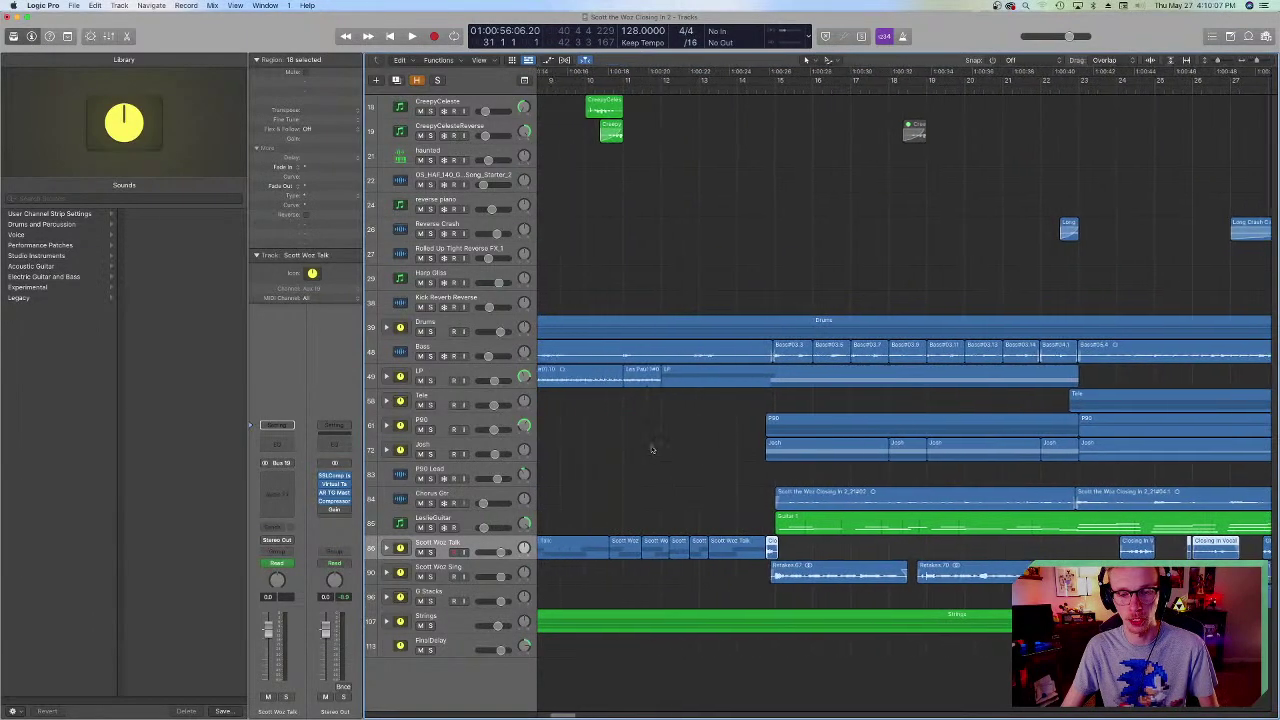
{"action": "left_click", "coordinate": [726, 460]}
{"action": "left_click", "coordinate": [708, 88]}
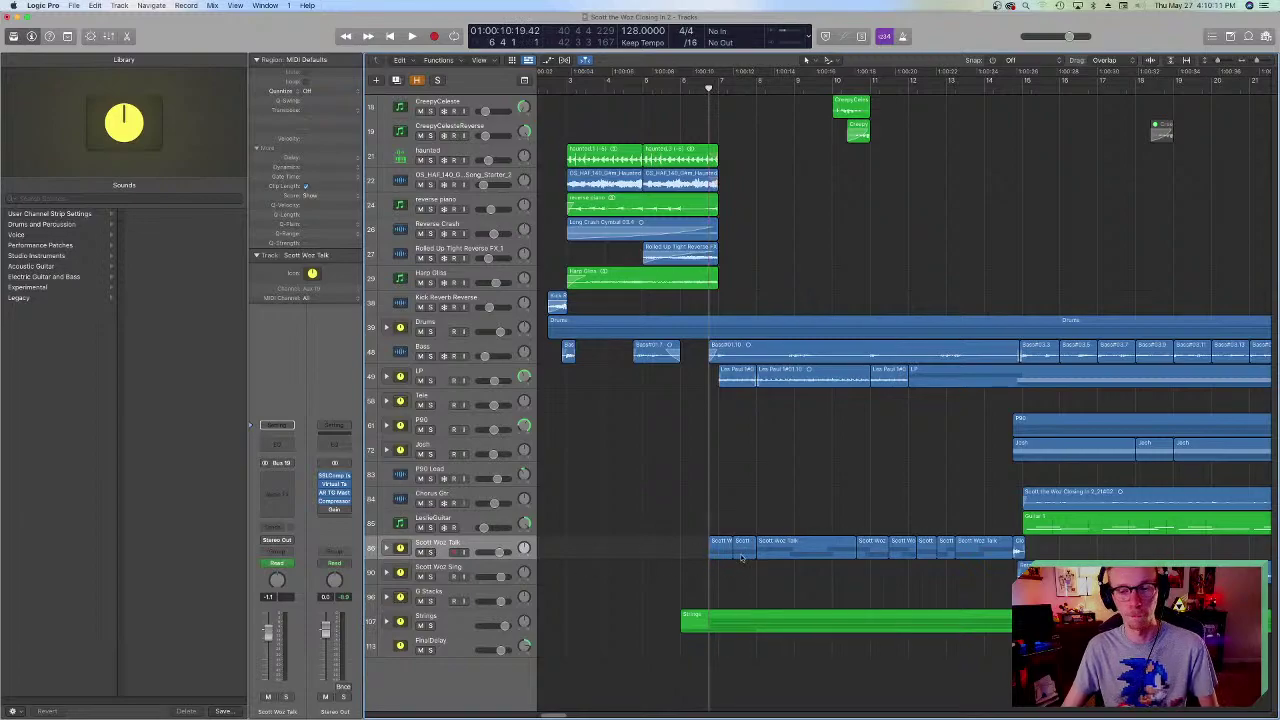
- Solo the Scott Woz Talk, Scott Woz Sing and G Stacks tracks and play them from just before bar 15
{"action": "scroll", "coordinate": [857, 234], "scroll_direction": "right", "scroll_amount": 4}
{"action": "scroll", "coordinate": [800, 400], "scroll_direction": "right", "scroll_amount": 5}
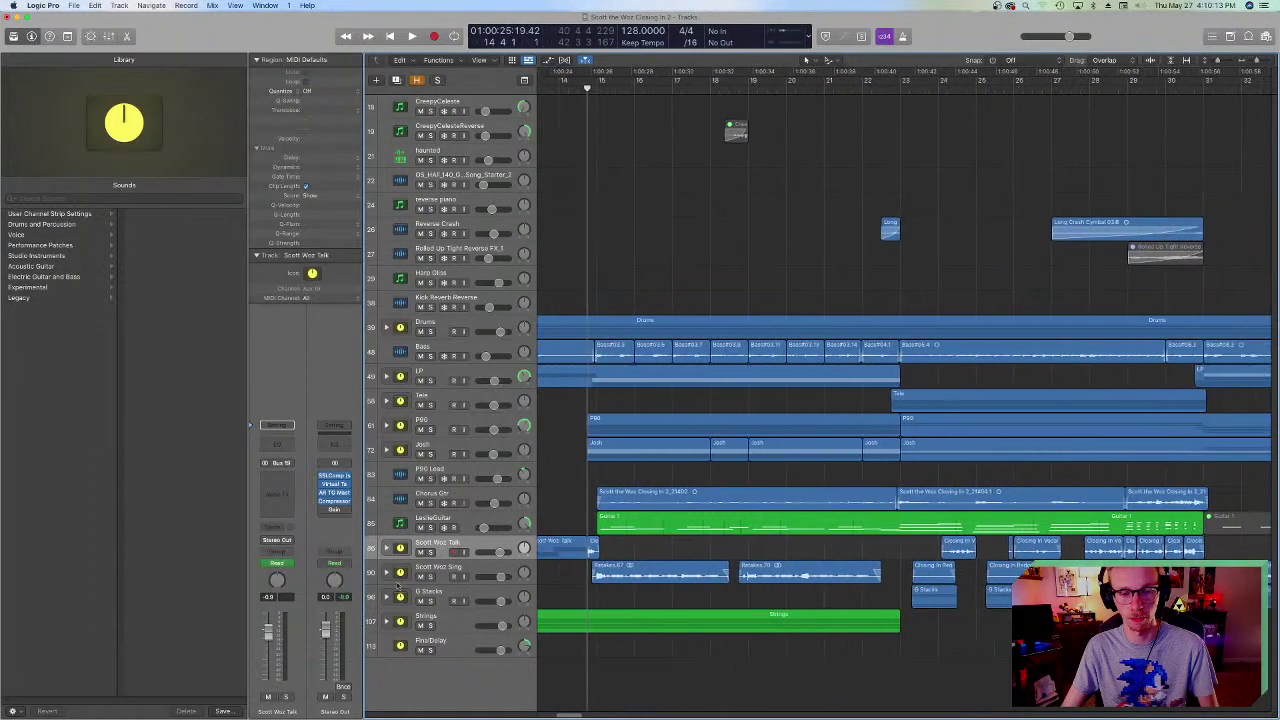
{"action": "left_click_drag", "start_coordinate": [430, 552], "coordinate": [431, 617]}
{"action": "left_click", "coordinate": [431, 625]}
{"action": "key", "text": "space"}
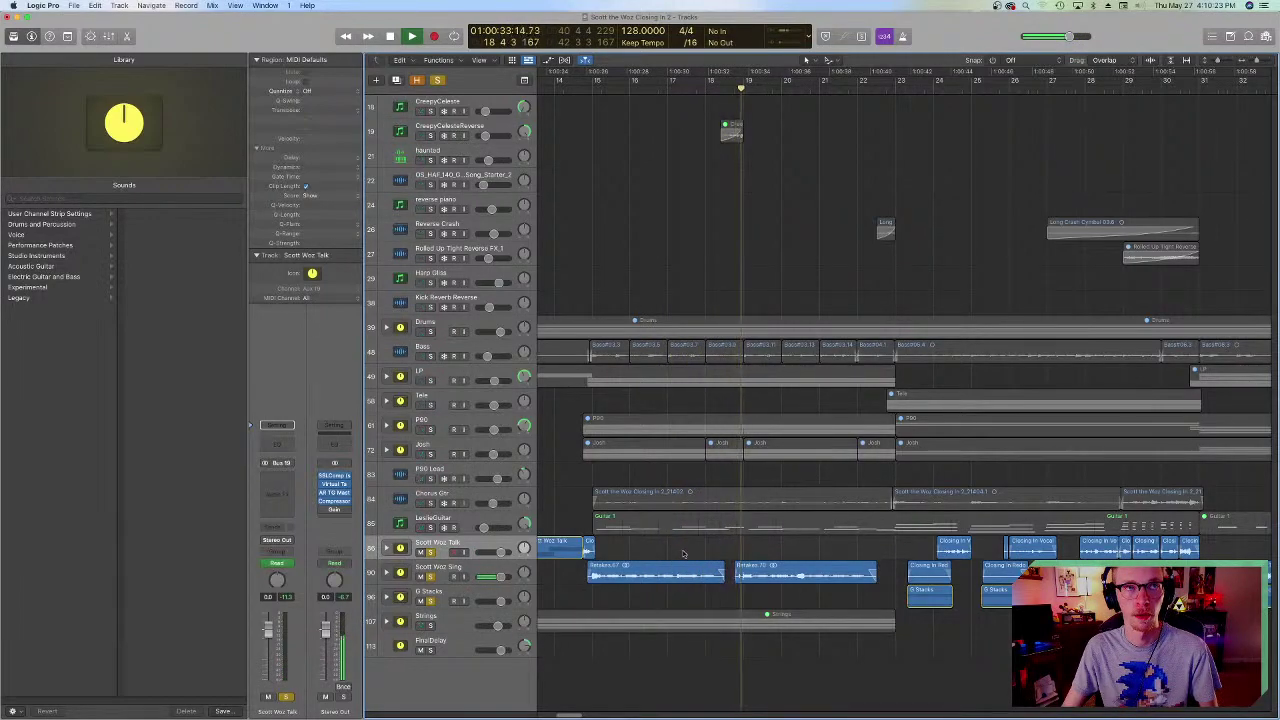
- Jump ahead during playback to hear the soloed vocals from just before bar 27
{"action": "scroll", "coordinate": [752, 567], "scroll_direction": "right", "scroll_amount": 5}
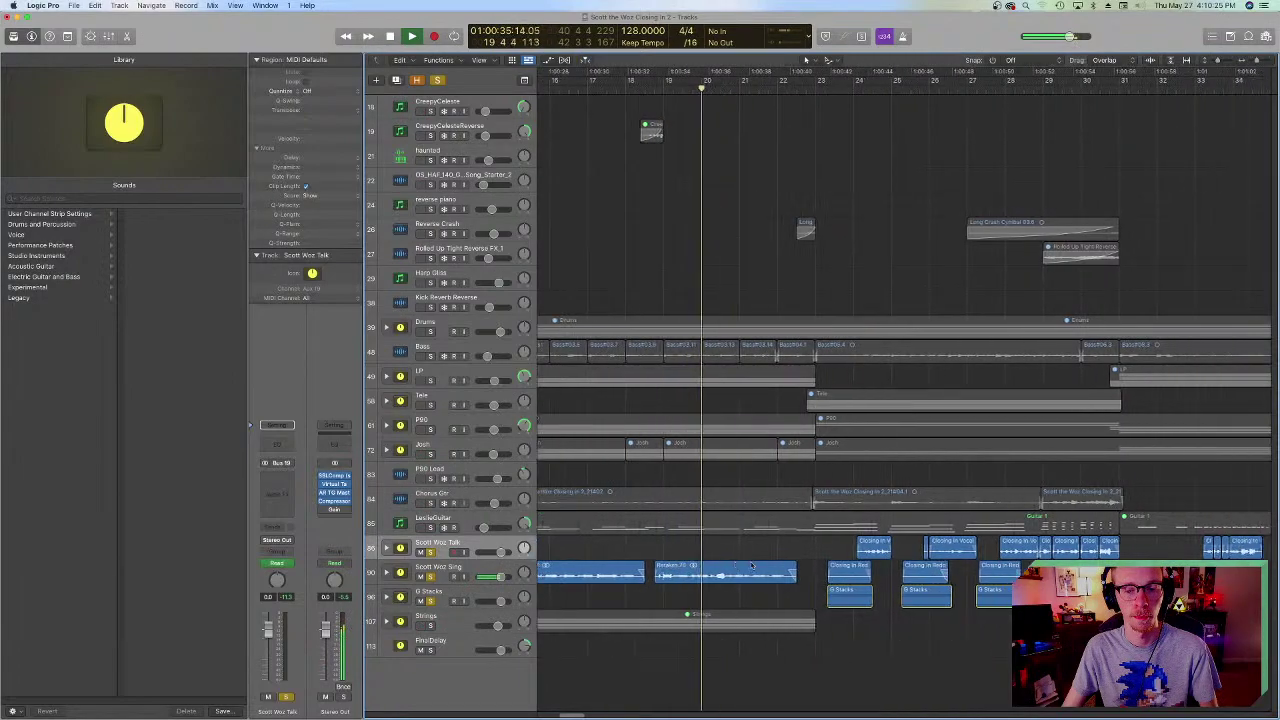
{"action": "scroll", "coordinate": [748, 567], "scroll_direction": "right", "scroll_amount": 4}
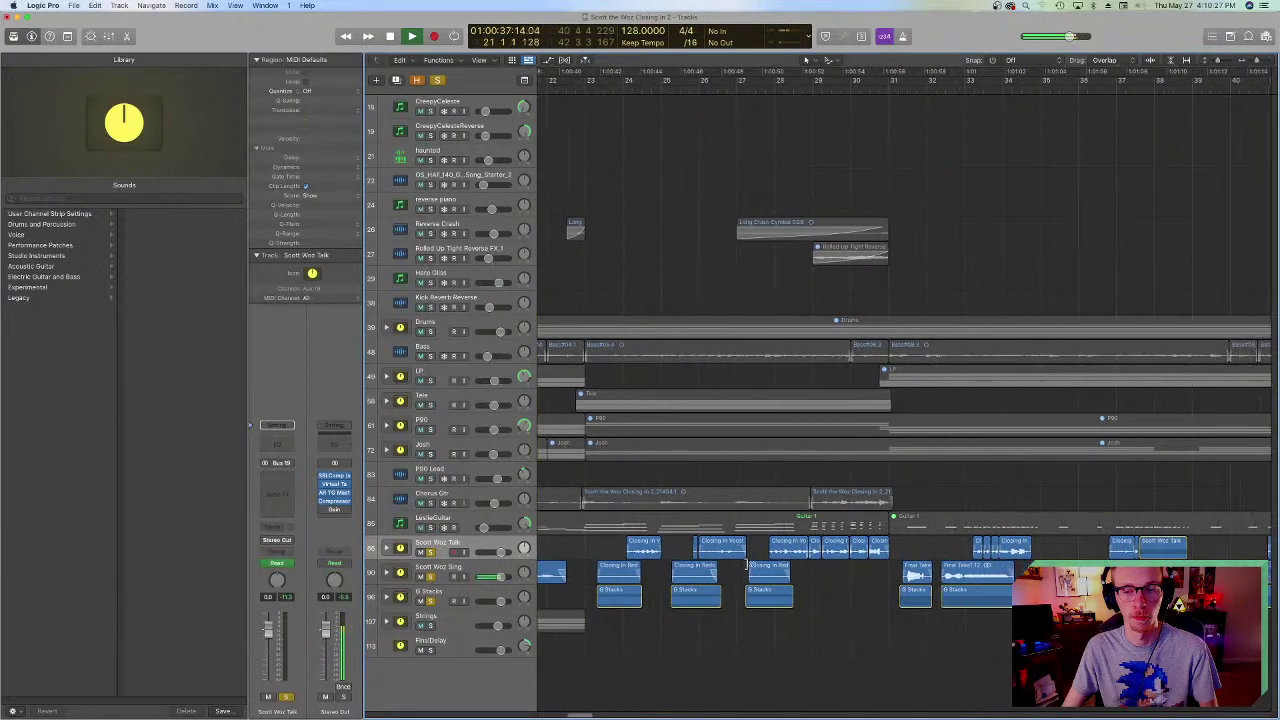
{"action": "left_click", "coordinate": [728, 91]}
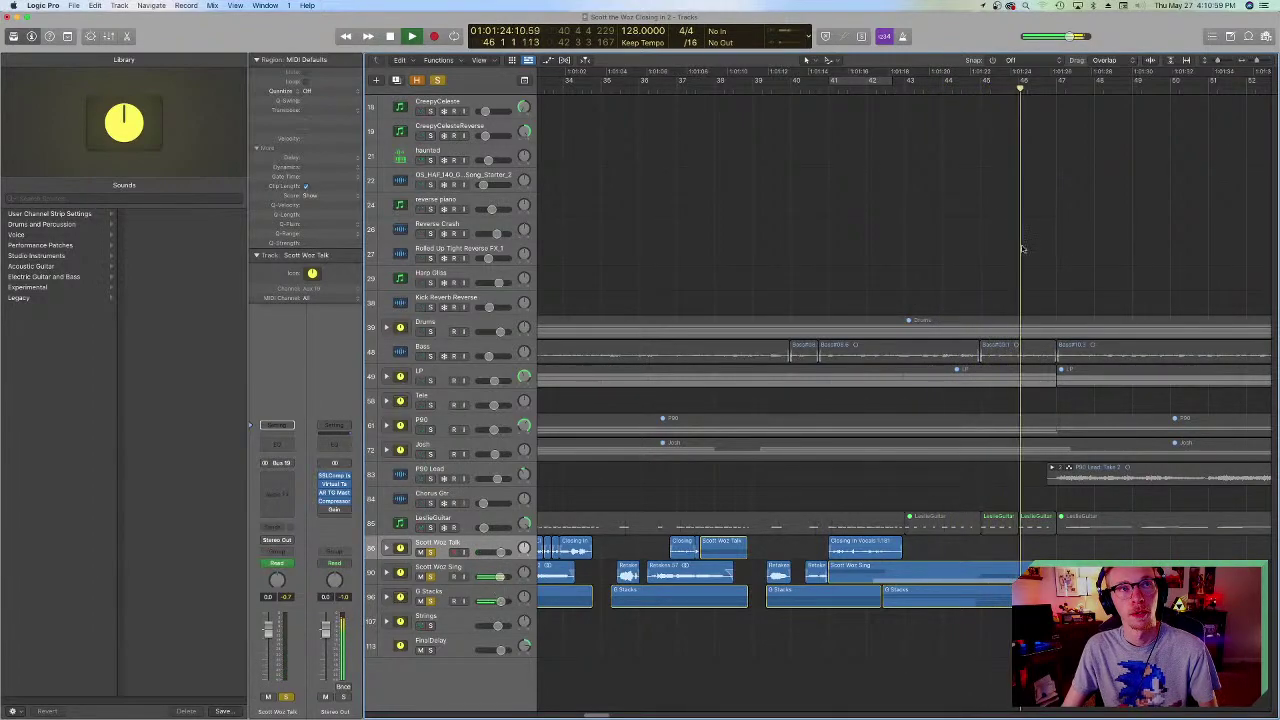
- Stop playback, place the playhead at bar 31 and unsolo the three vocal tracks
{"action": "scroll", "coordinate": [1000, 300], "scroll_direction": "left", "scroll_amount": 2}
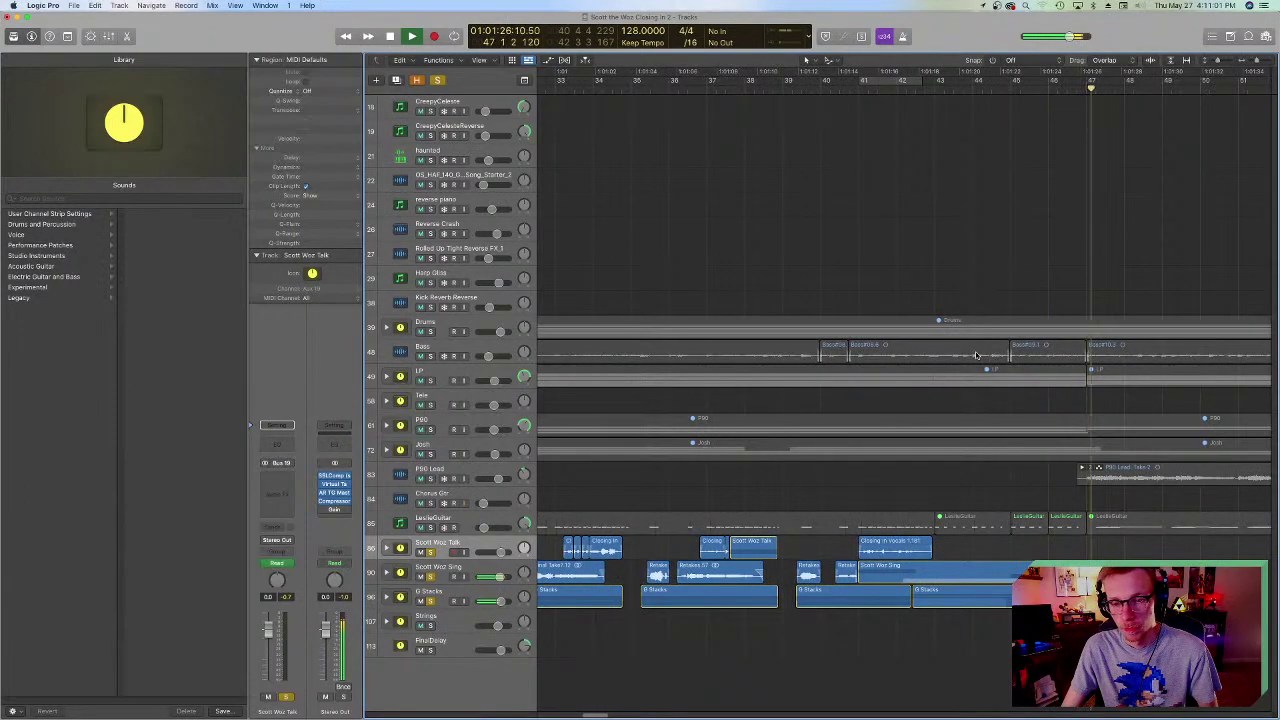
{"action": "scroll", "coordinate": [977, 355], "scroll_direction": "left", "scroll_amount": 6}
{"action": "key", "text": "space"}
{"action": "left_click", "coordinate": [664, 88]}
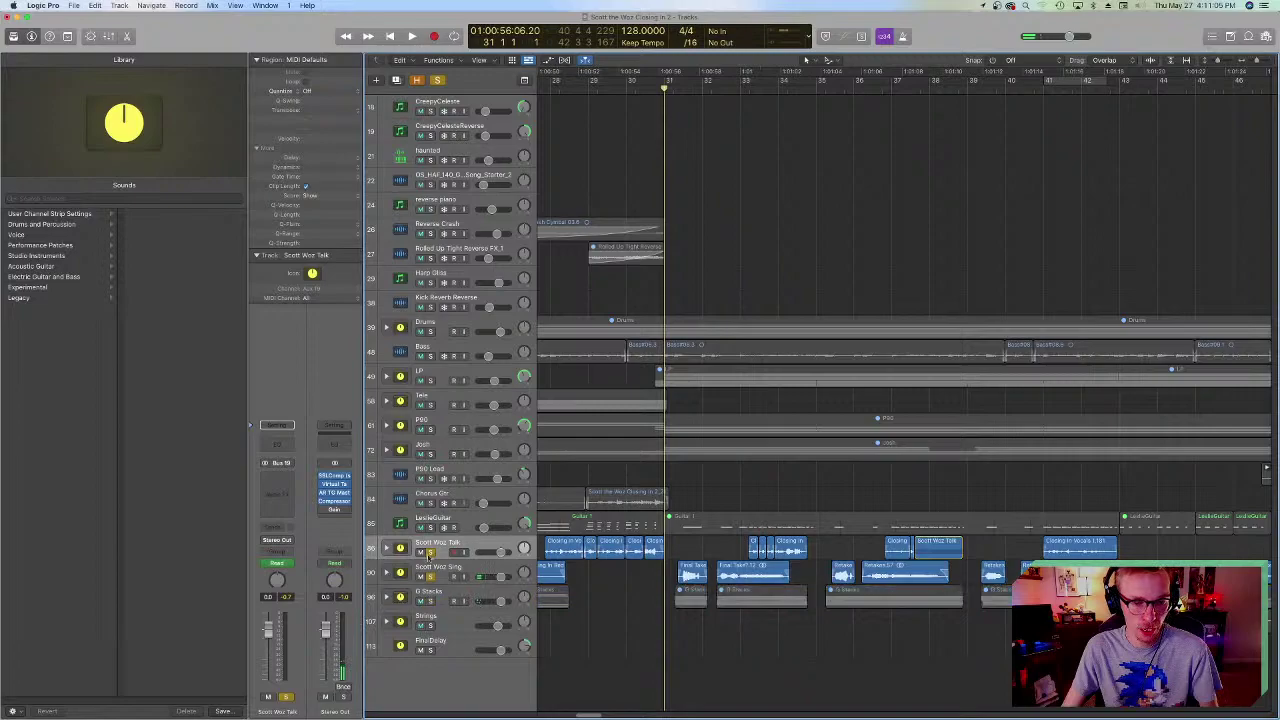
{"action": "key", "text": "super+a"}
- Expand the Scott Woz Sing stack and solo its WozLead track
{"action": "left_click", "coordinate": [386, 573]}
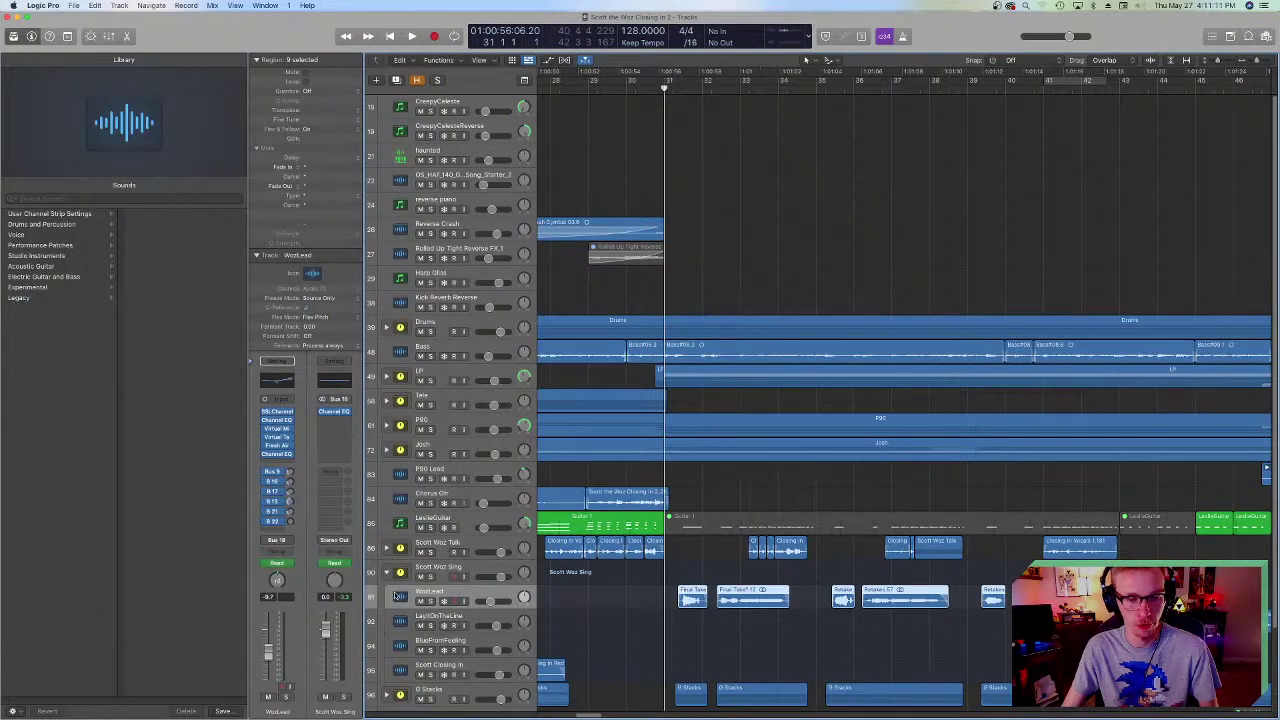
{"action": "scroll", "coordinate": [703, 600], "scroll_direction": "right", "scroll_amount": 2}
{"action": "scroll", "coordinate": [703, 600], "scroll_direction": "down", "scroll_amount": 2}
{"action": "scroll", "coordinate": [703, 600], "scroll_direction": "down", "scroll_amount": 2}
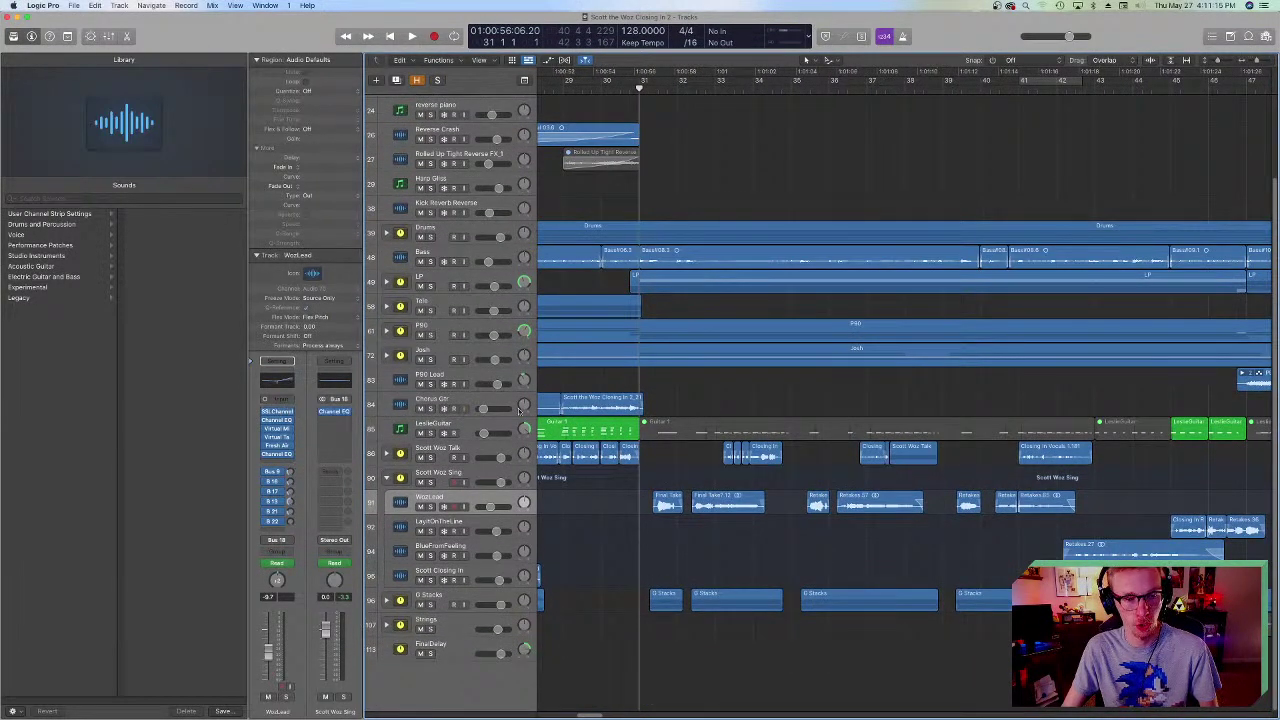
{"action": "scroll", "coordinate": [621, 358], "scroll_direction": "left", "scroll_amount": 5}
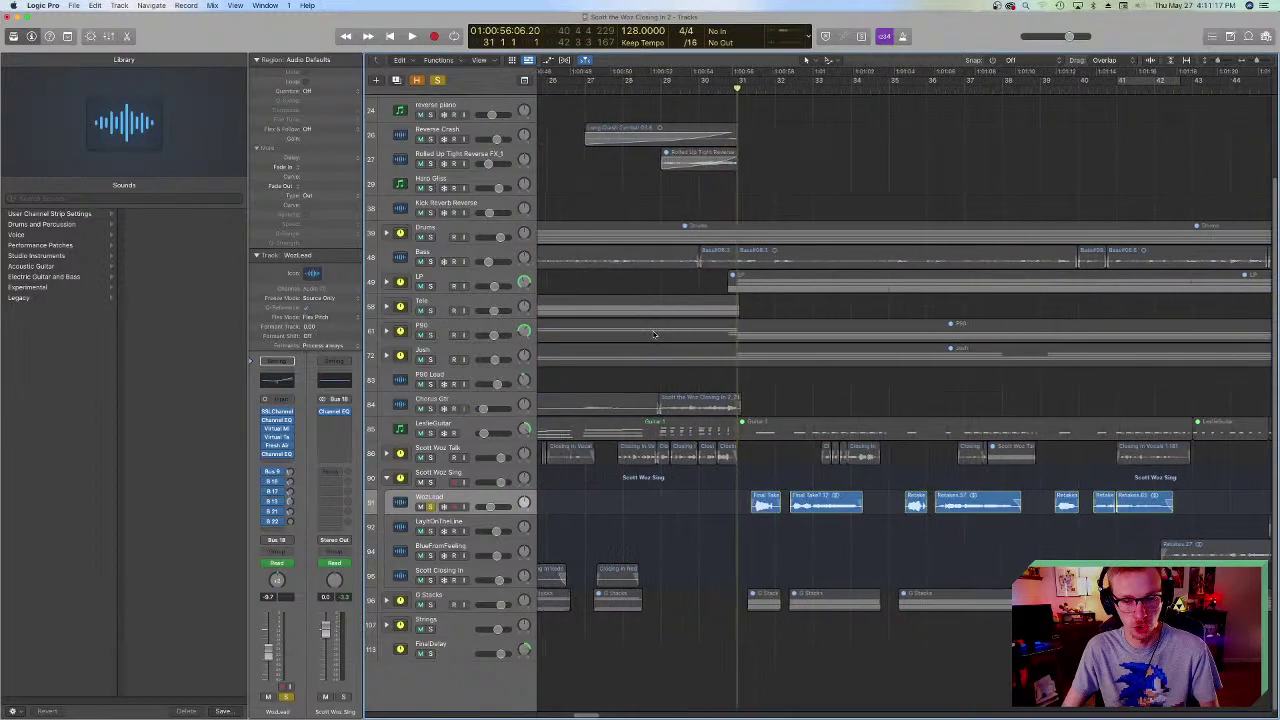
{"action": "scroll", "coordinate": [621, 358], "scroll_direction": "left", "scroll_amount": 10}
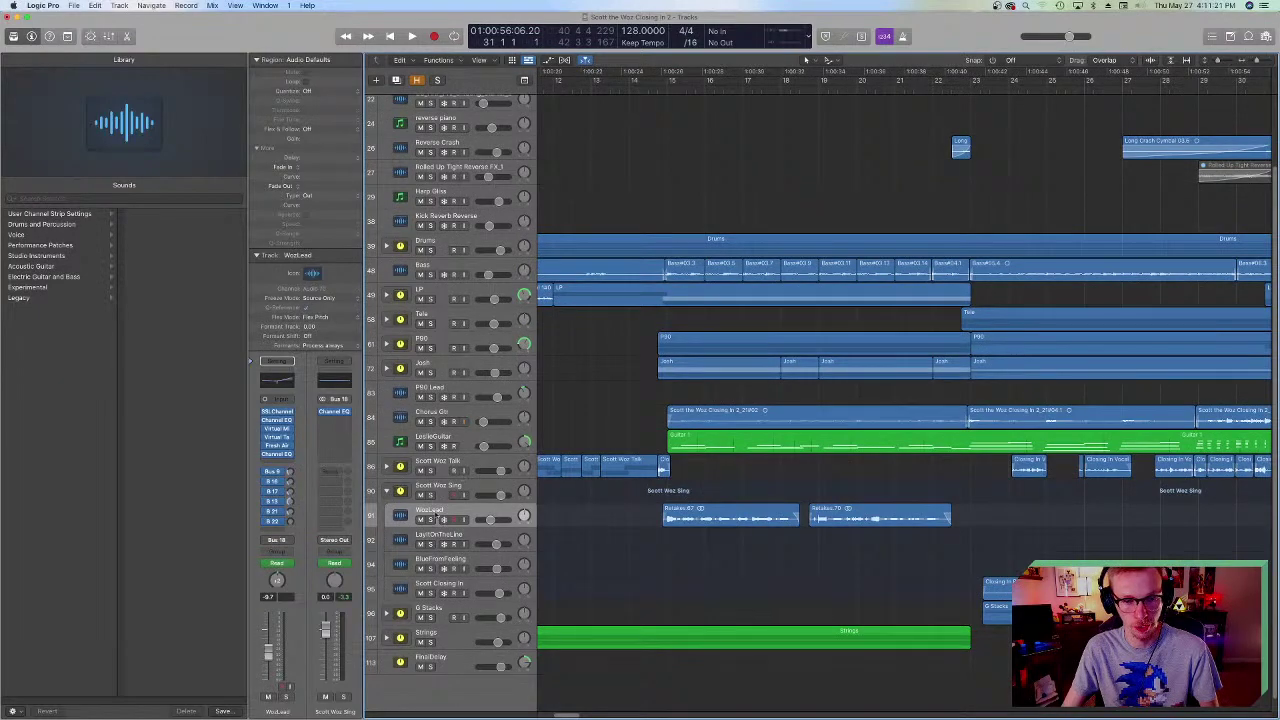
{"action": "left_click", "coordinate": [431, 519]}
- Set a cycle range from bar 15 to just past bar 18 and play WozLead with its inserts and sends bypassed
{"action": "left_click_drag", "start_coordinate": [670, 80], "coordinate": [798, 80]}
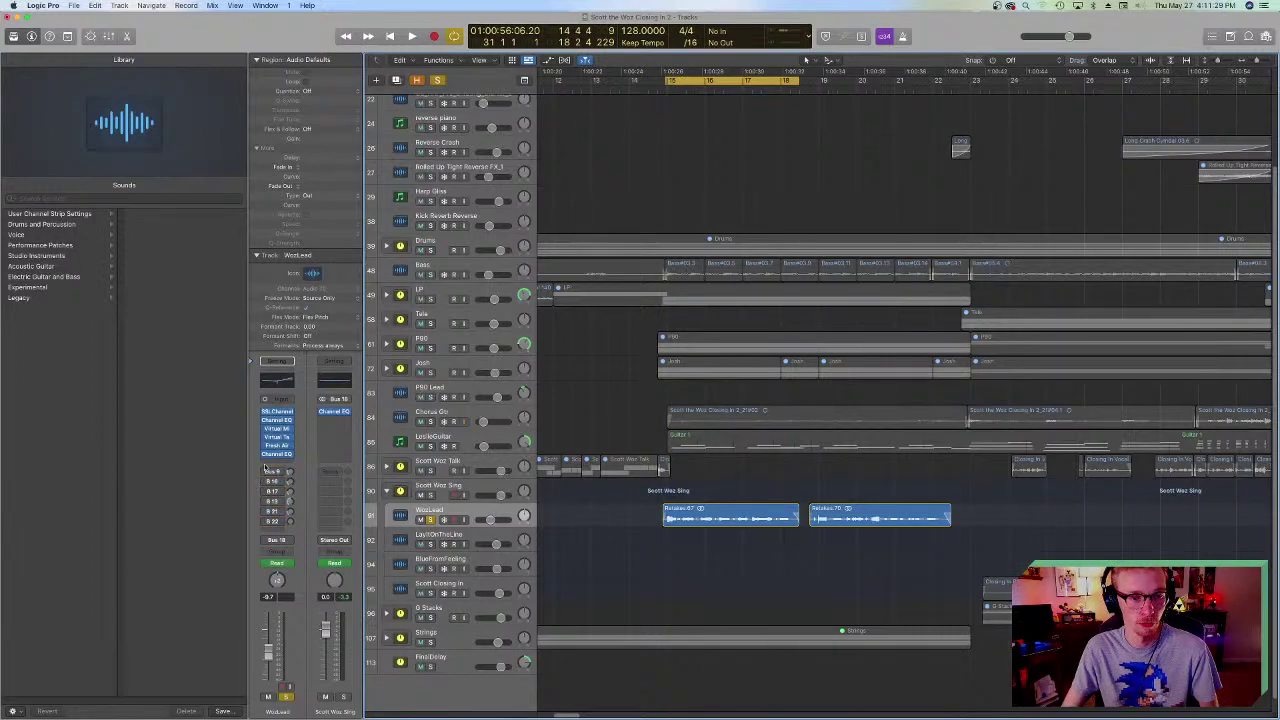
{"action": "left_click", "coordinate": [681, 90]}
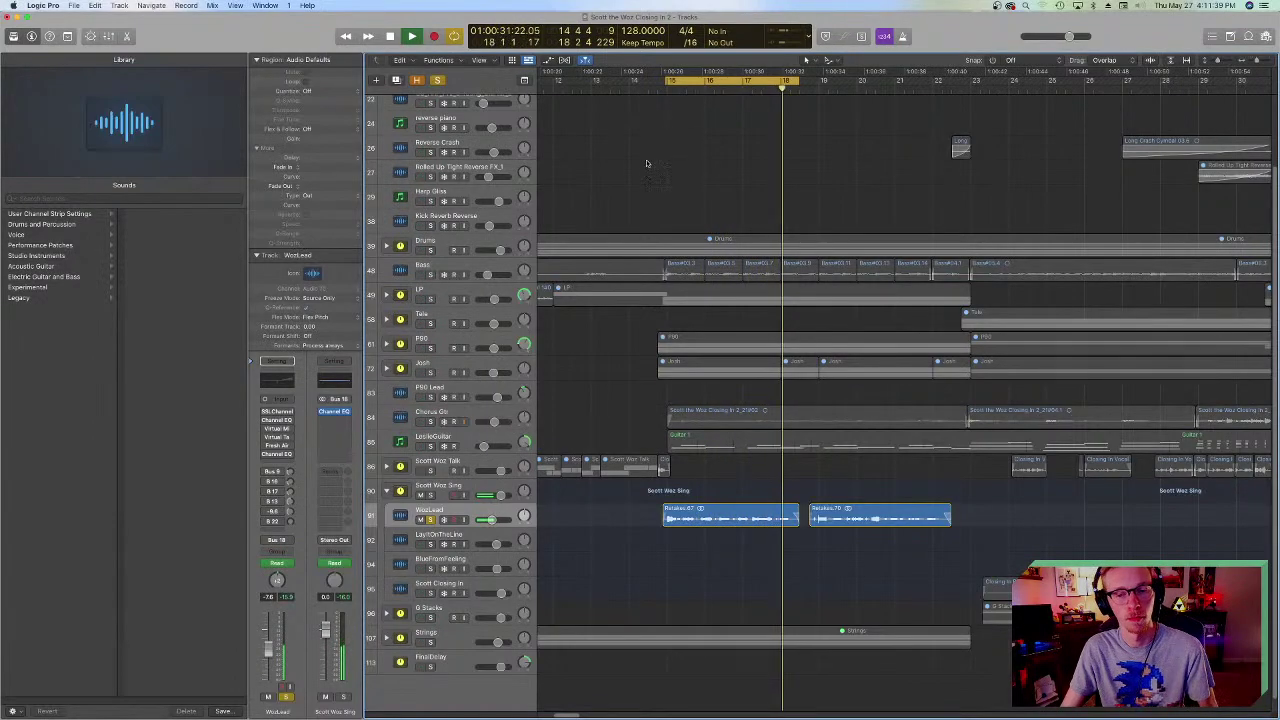
{"action": "key", "text": "space"}
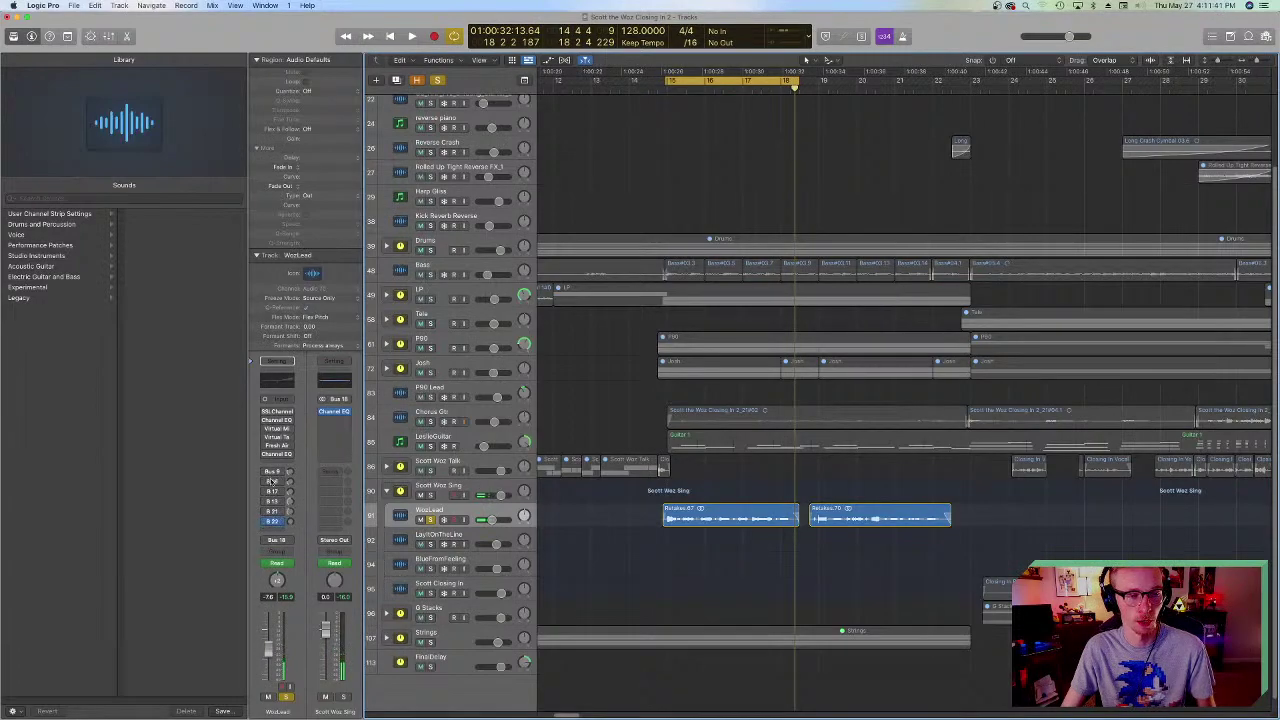
- Play the cycled WozLead phrase with all inserts and sends re-enabled, and replay it with only the inserts active
{"action": "left_click_drag", "start_coordinate": [266, 512], "coordinate": [268, 414]}
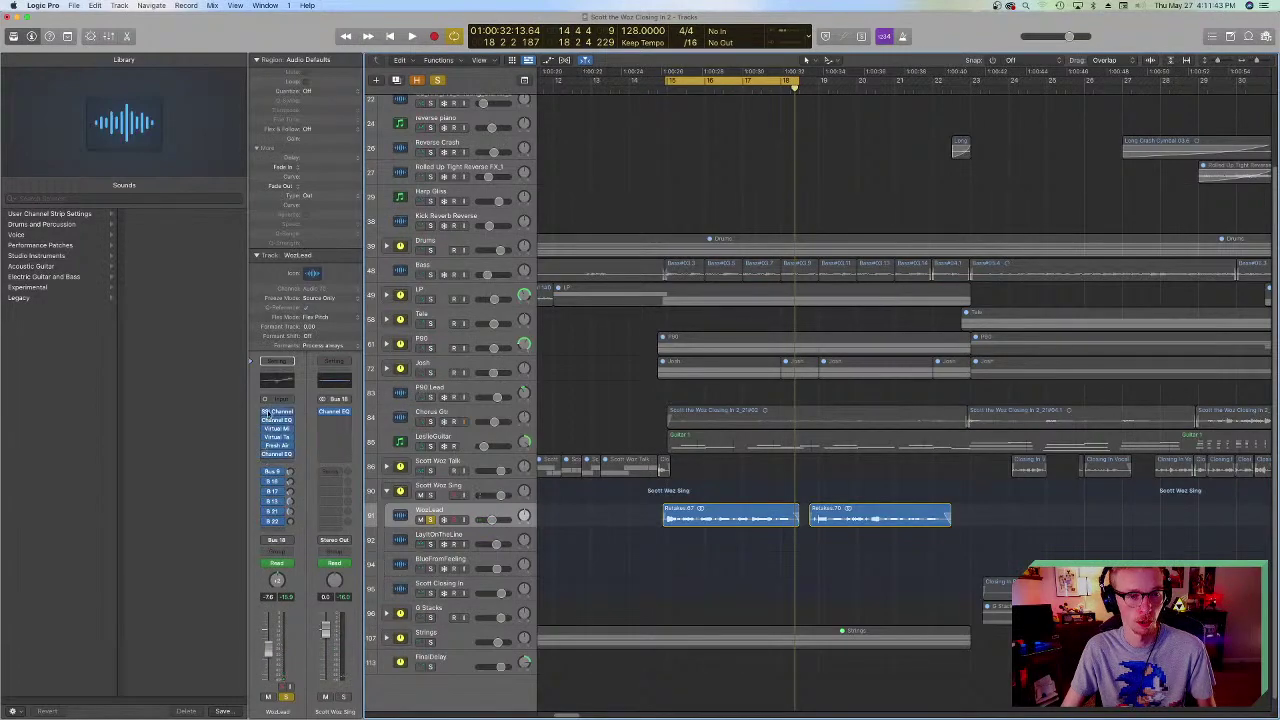
{"action": "key", "text": "space"}
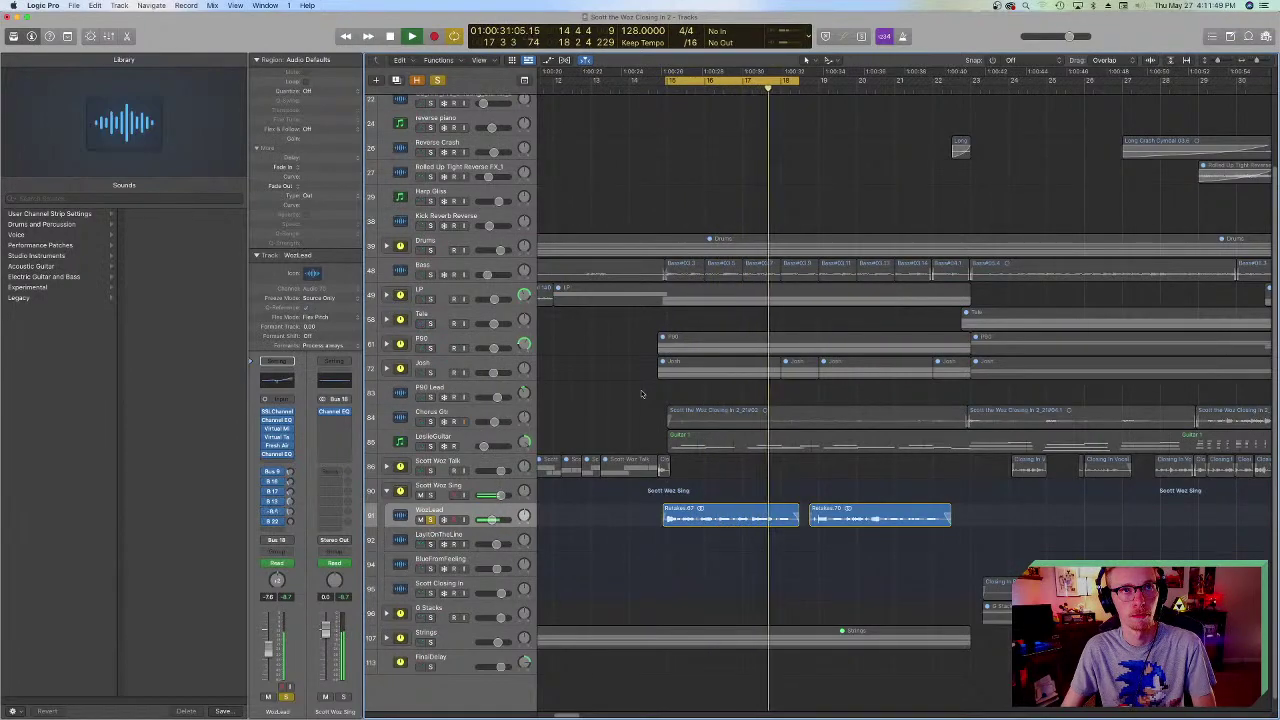
{"action": "key", "text": "space"}
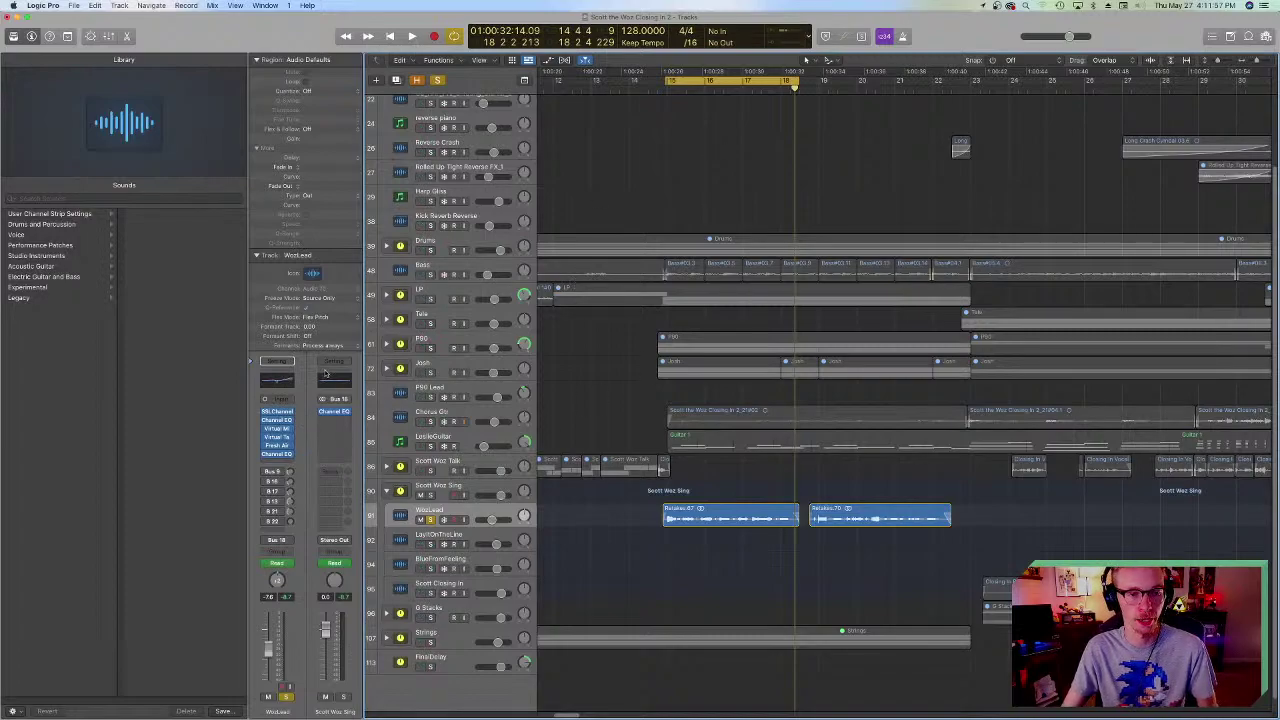
{"action": "key", "text": "space"}
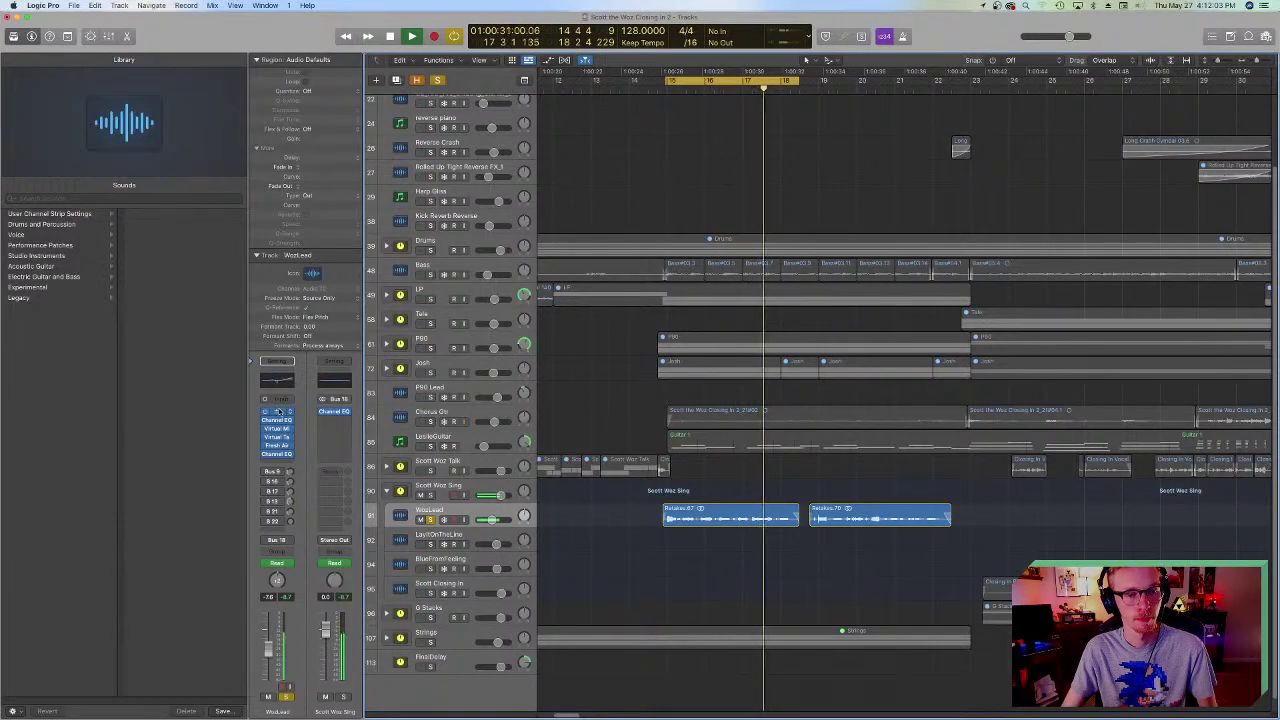
{"action": "key", "text": "space"}
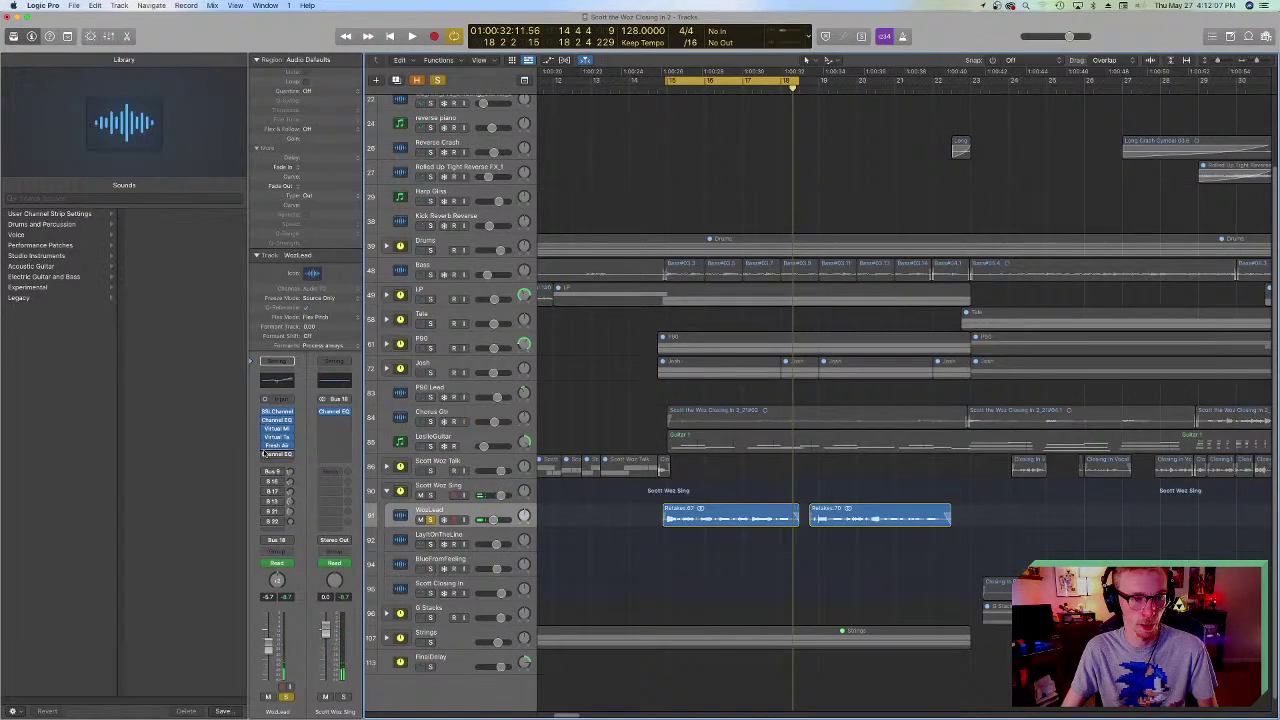
- Open the SSLChannel plugin on WozLead with the other inserts bypassed and flatten its HF gain
{"action": "left_click", "coordinate": [277, 411]}
{"action": "left_click_drag", "start_coordinate": [494, 153], "coordinate": [826, 160]}
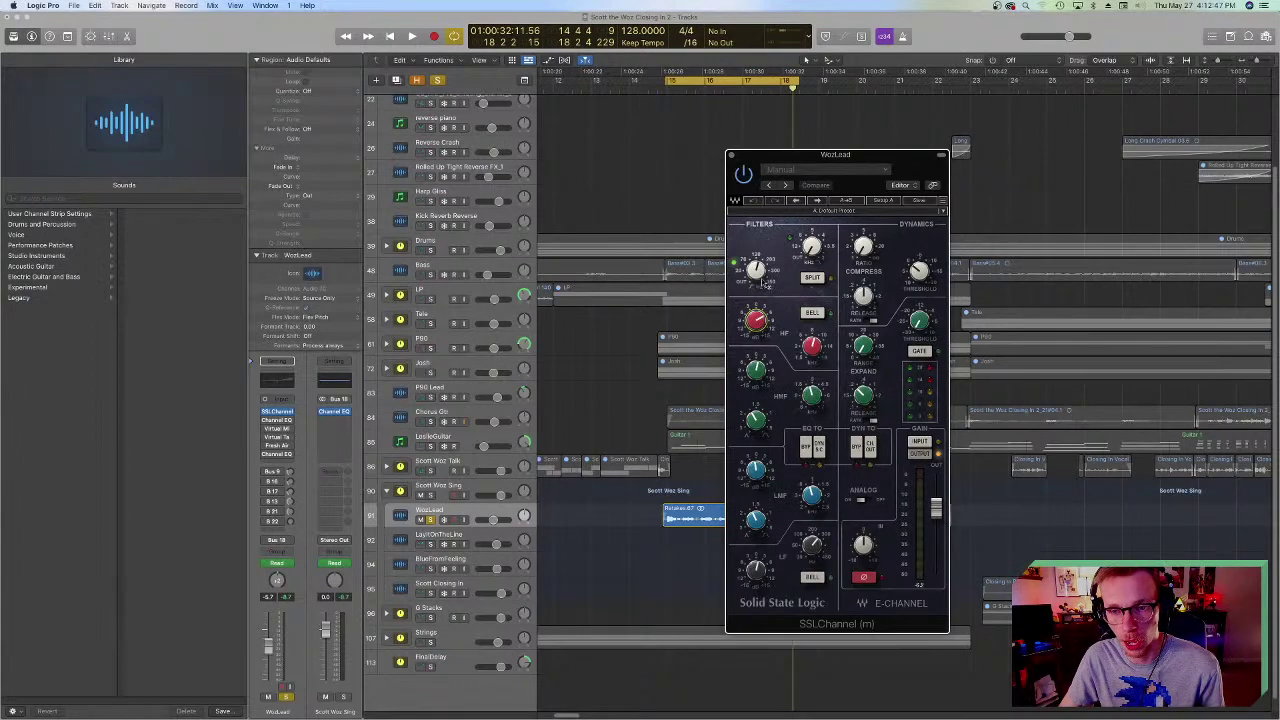
{"action": "left_click_drag", "start_coordinate": [756, 320], "coordinate": [756, 312]}
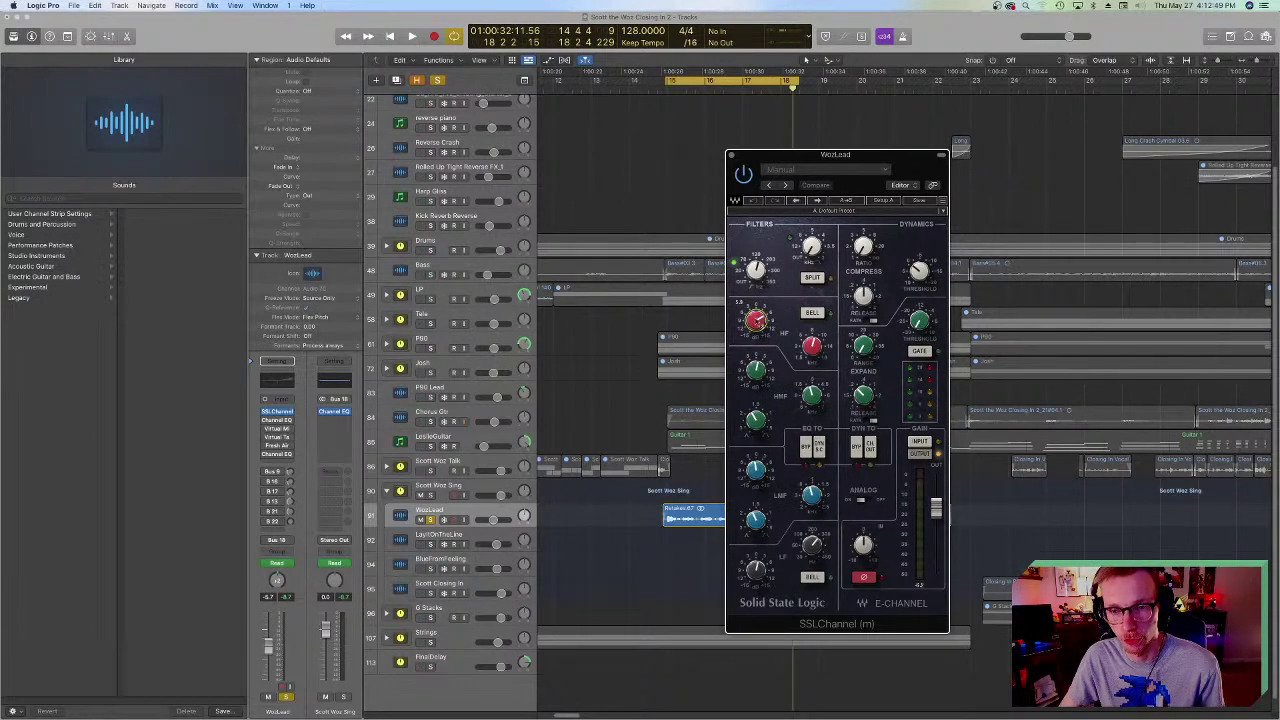
{"action": "left_click_drag", "start_coordinate": [823, 357], "coordinate": [823, 342]}
{"action": "left_click_drag", "start_coordinate": [756, 318], "coordinate": [756, 314]}
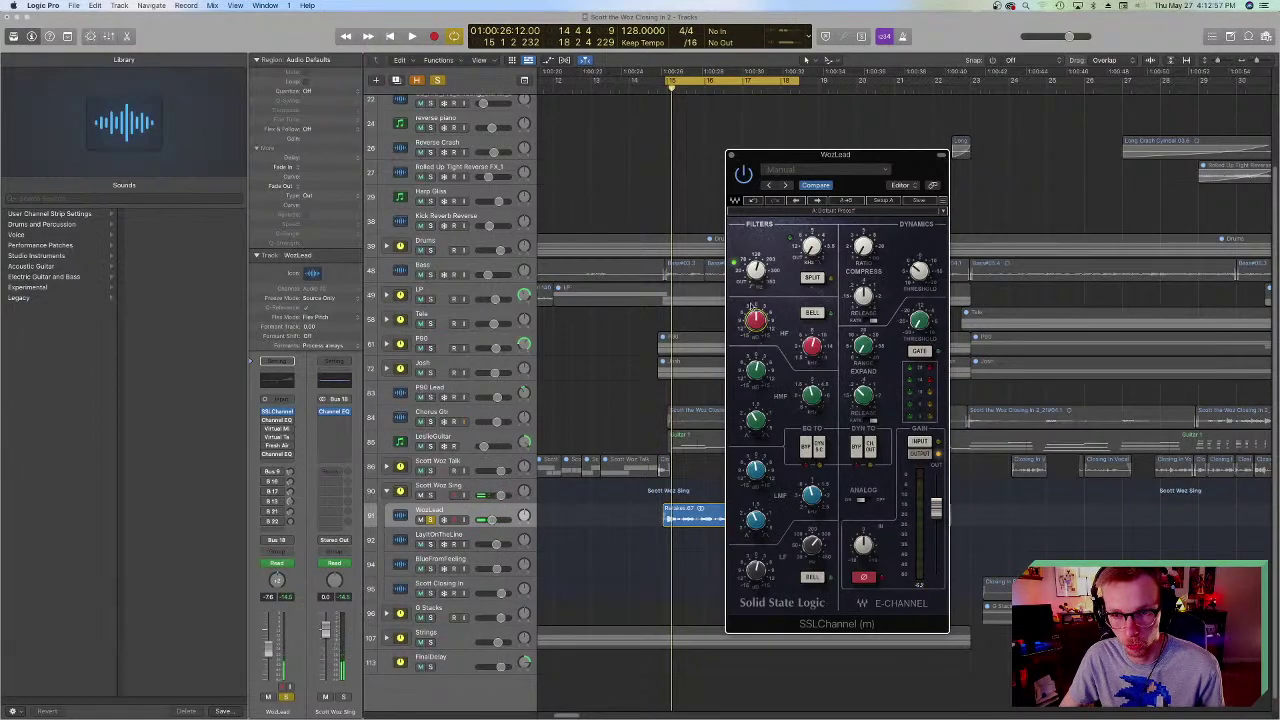
- Play the cycled WozLead phrase while raising the HF gain in SSLChannel, and stop playback
{"action": "key", "text": "space"}
{"action": "left_click_drag", "start_coordinate": [756, 320], "coordinate": [756, 295]}
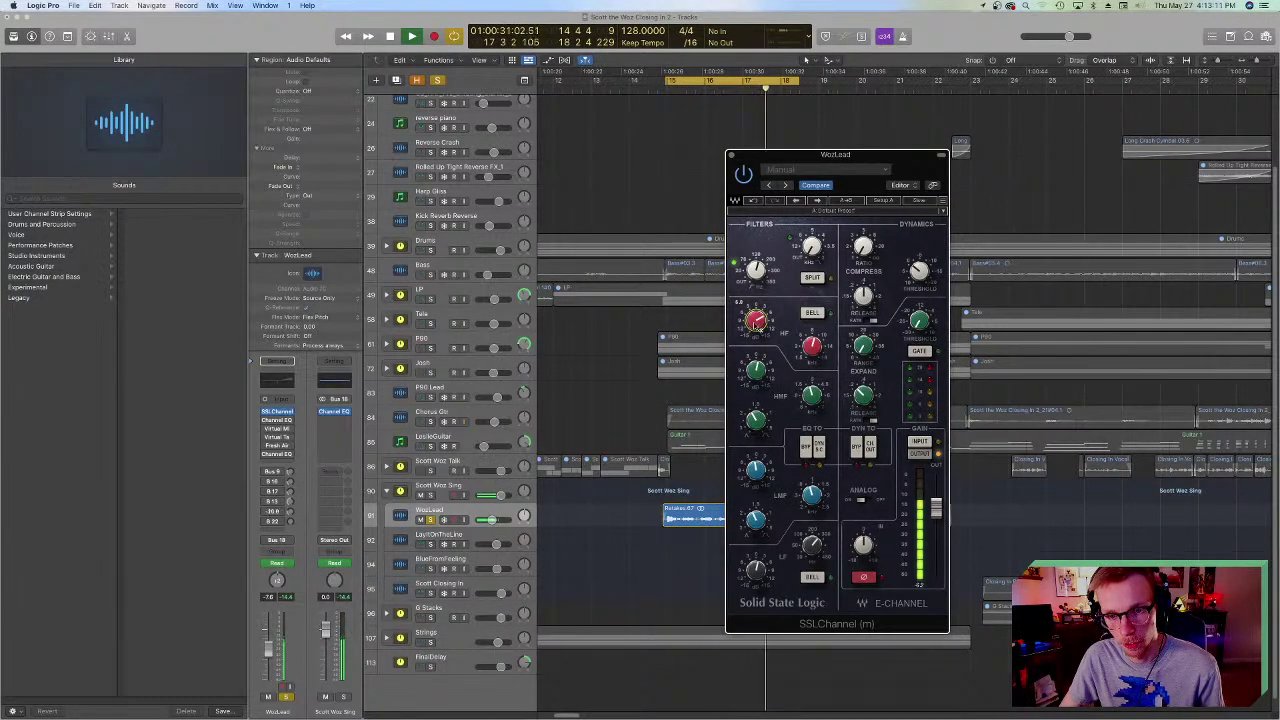
{"action": "key", "text": "space"}
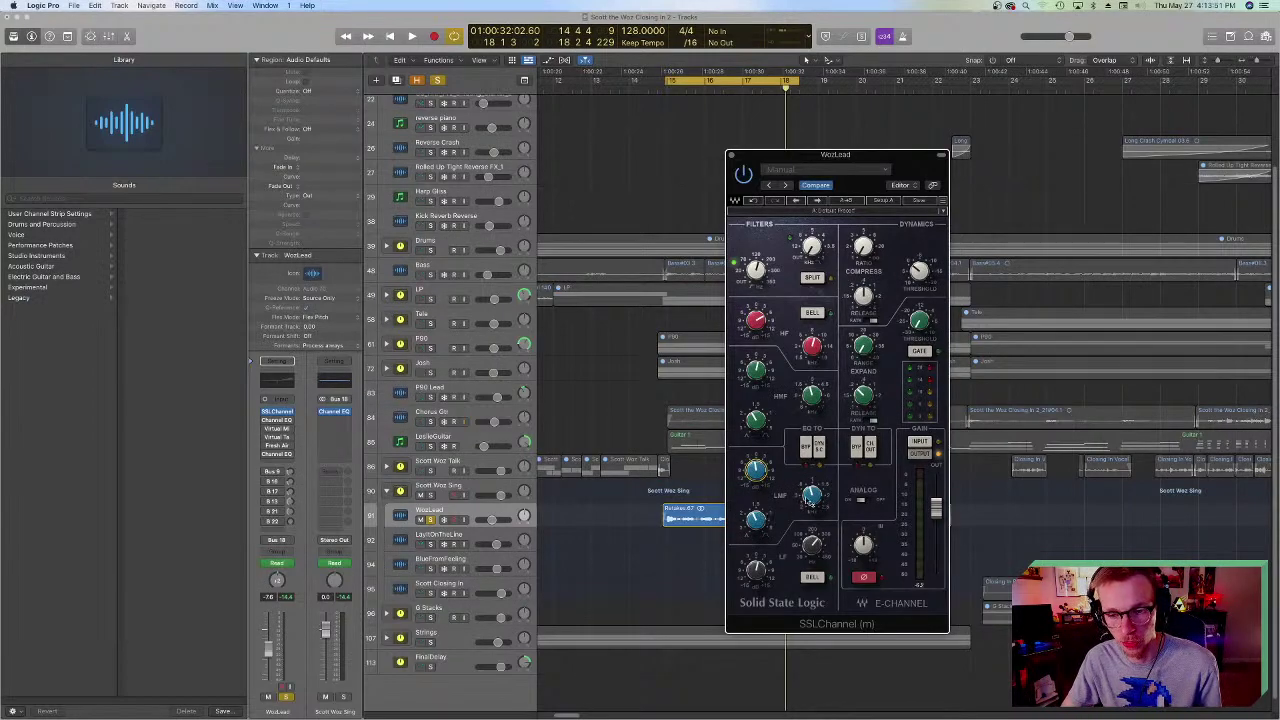
{"action": "mouse_move", "coordinate": [812, 495]}
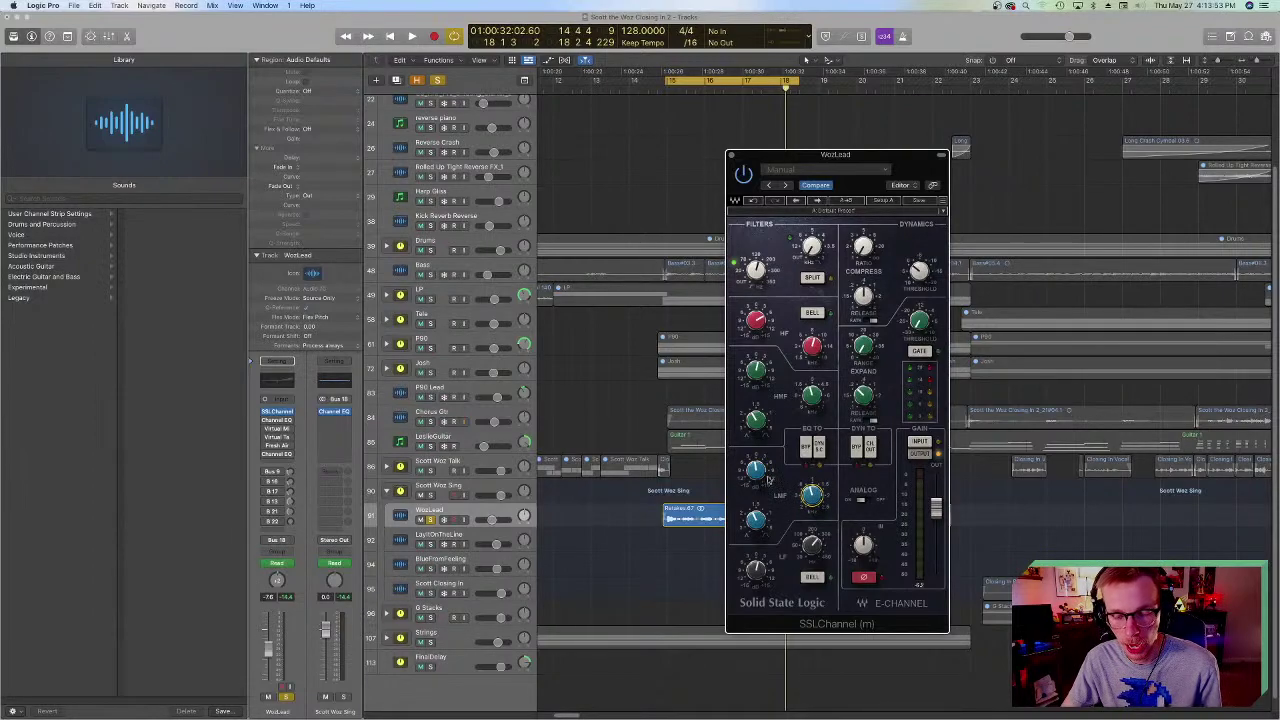
- Play the cycled WozLead phrase while adjusting the LF gain in SSLChannel, stop playback and close the plugin
{"action": "left_click_drag", "start_coordinate": [812, 494], "coordinate": [812, 491]}
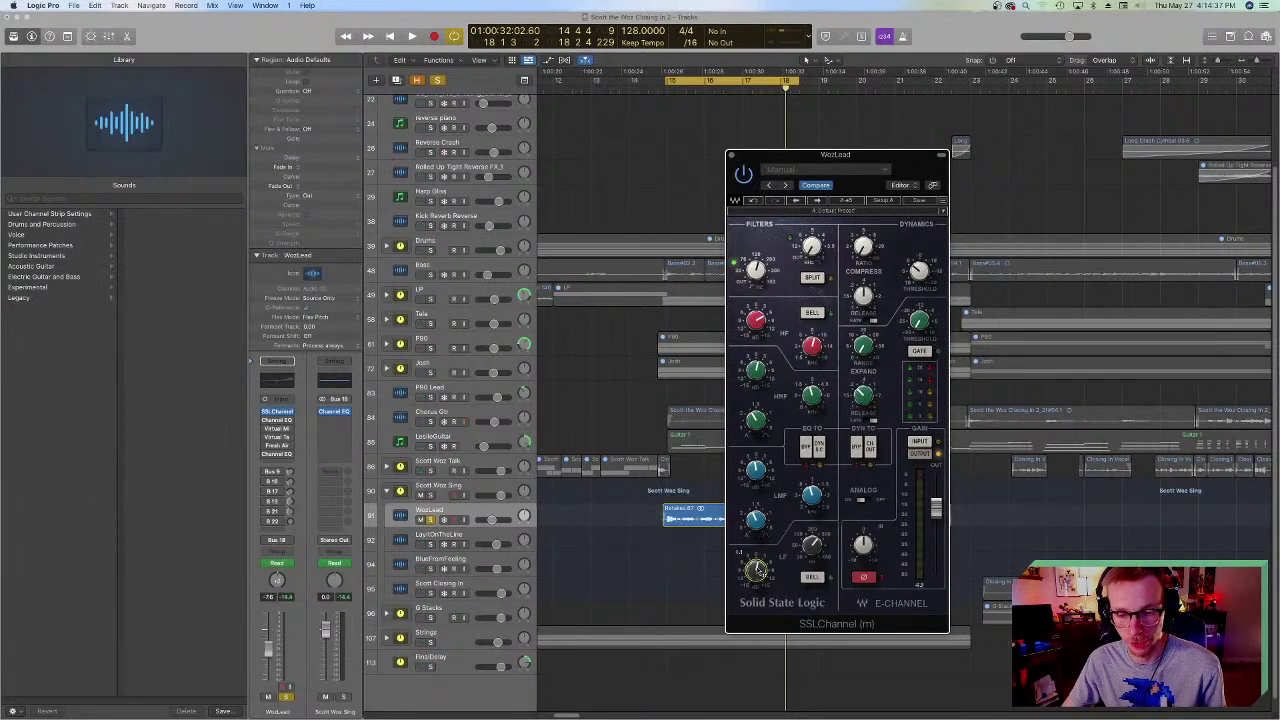
{"action": "key", "text": "space"}
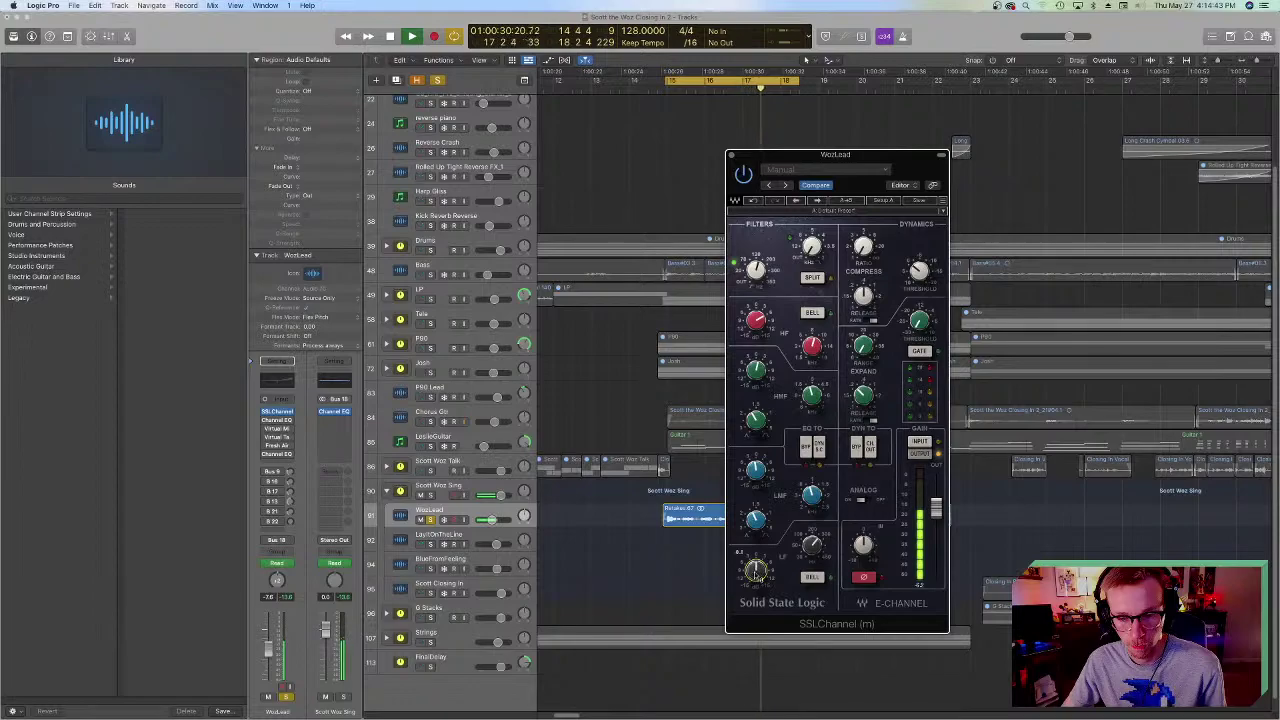
{"action": "left_click_drag", "start_coordinate": [757, 572], "coordinate": [757, 566]}
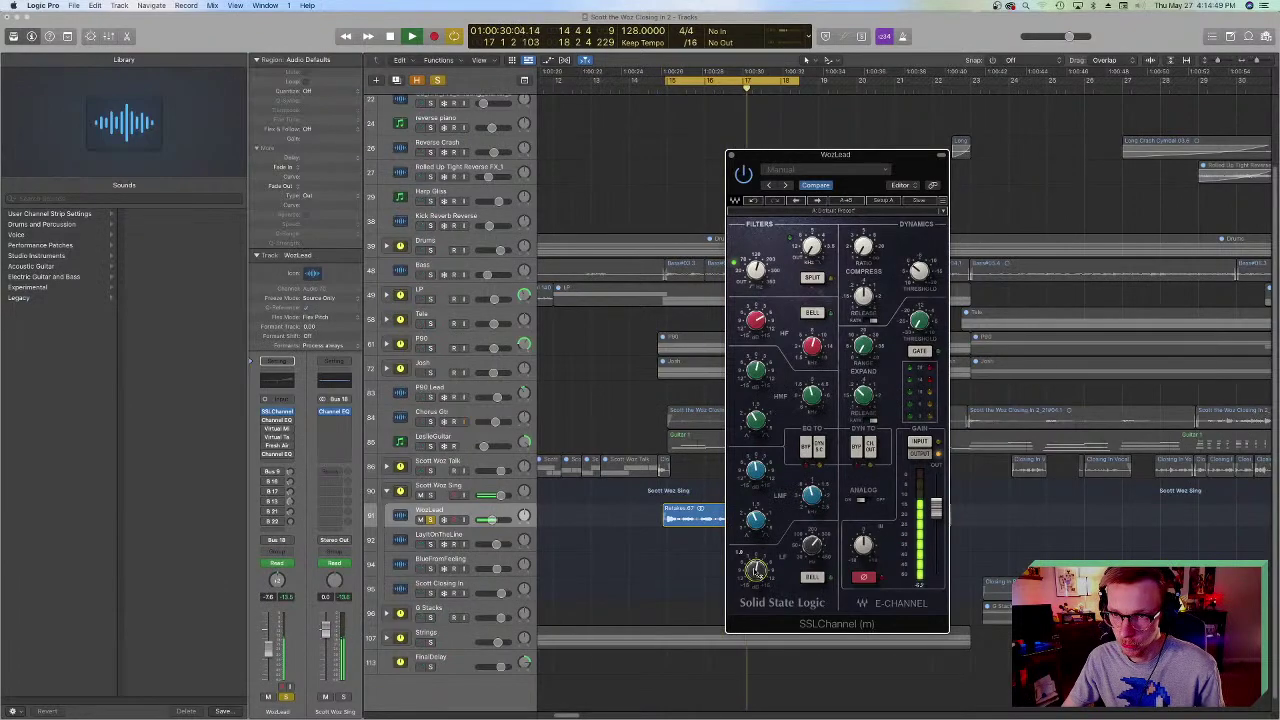
{"action": "key", "text": "space"}
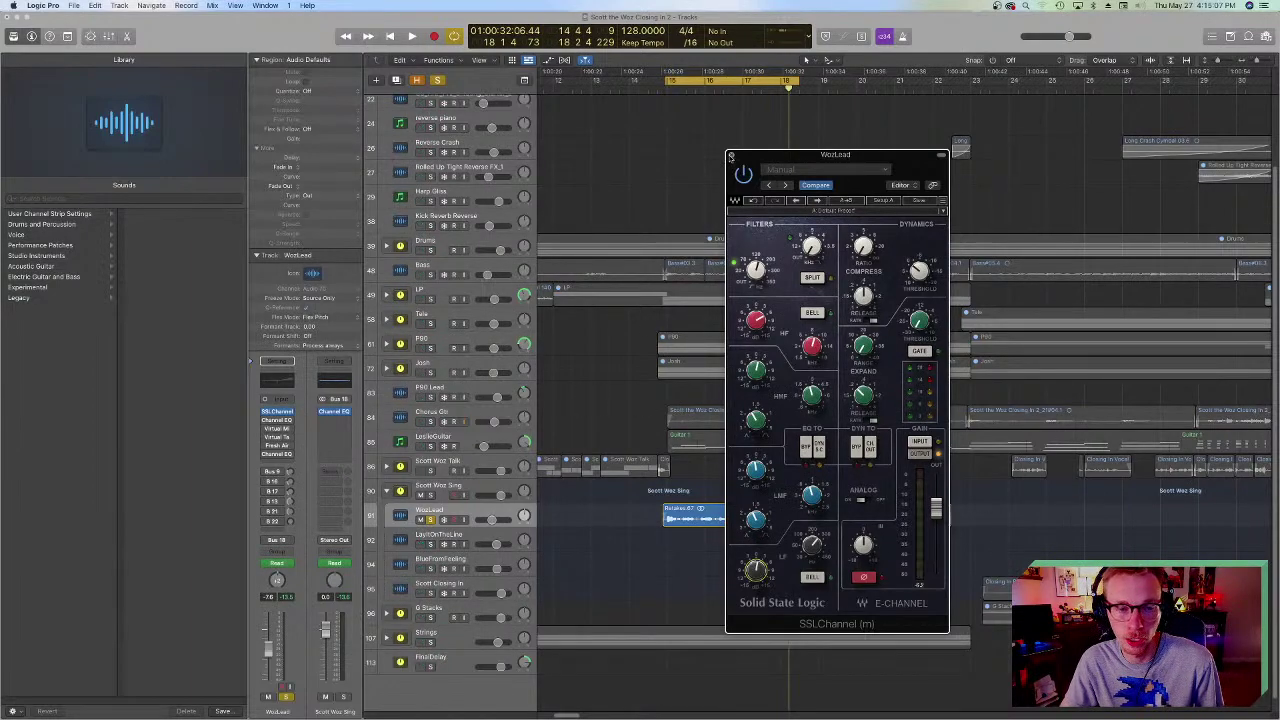
{"action": "left_click", "coordinate": [731, 156]}
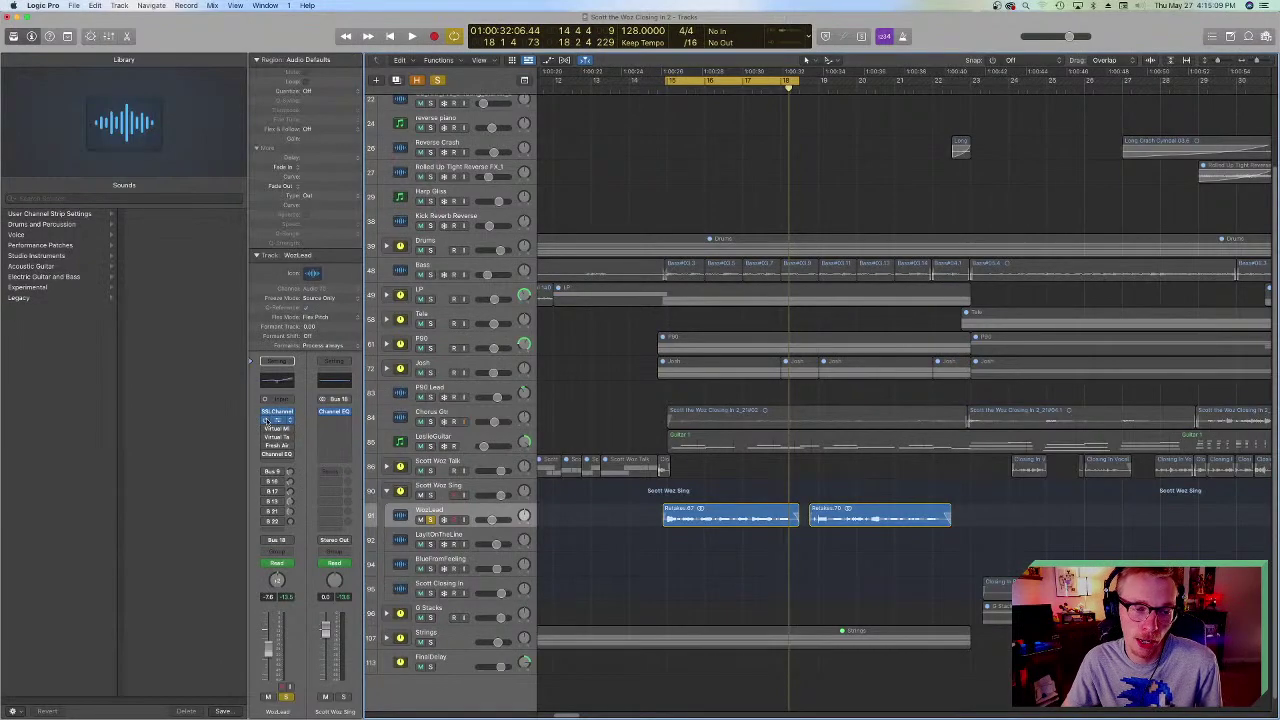
- Open the first Channel EQ on WozLead, play the cycled phrase with it active and bypassed, and close its window
{"action": "left_click", "coordinate": [278, 421]}
{"action": "left_click_drag", "start_coordinate": [698, 144], "coordinate": [805, 157]}
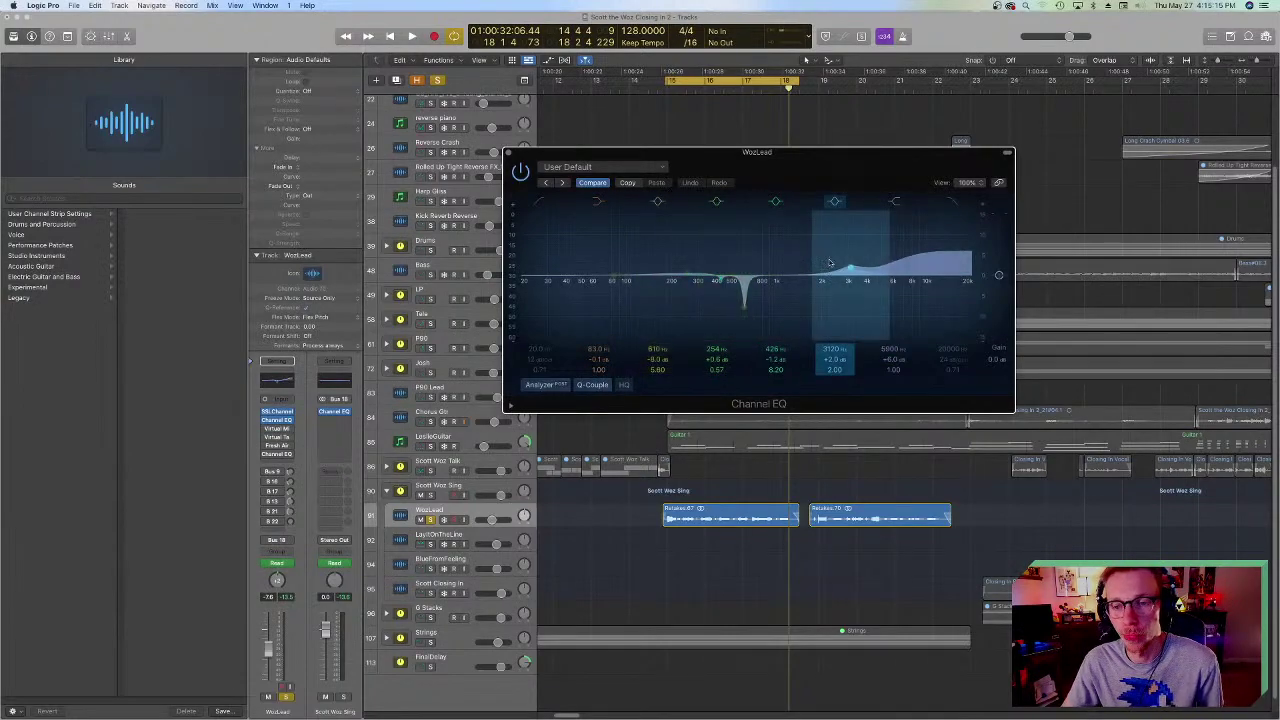
{"action": "key", "text": "space"}
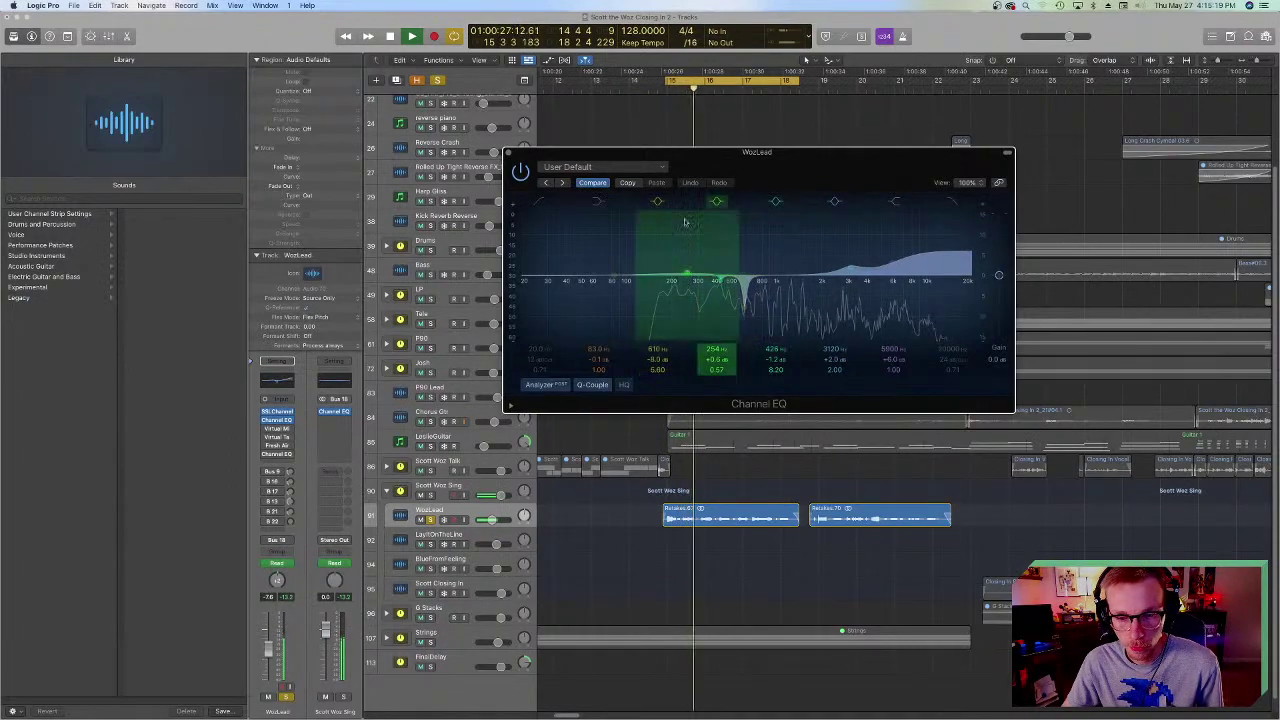
{"action": "key", "text": "space"}
{"action": "key", "text": "space"}
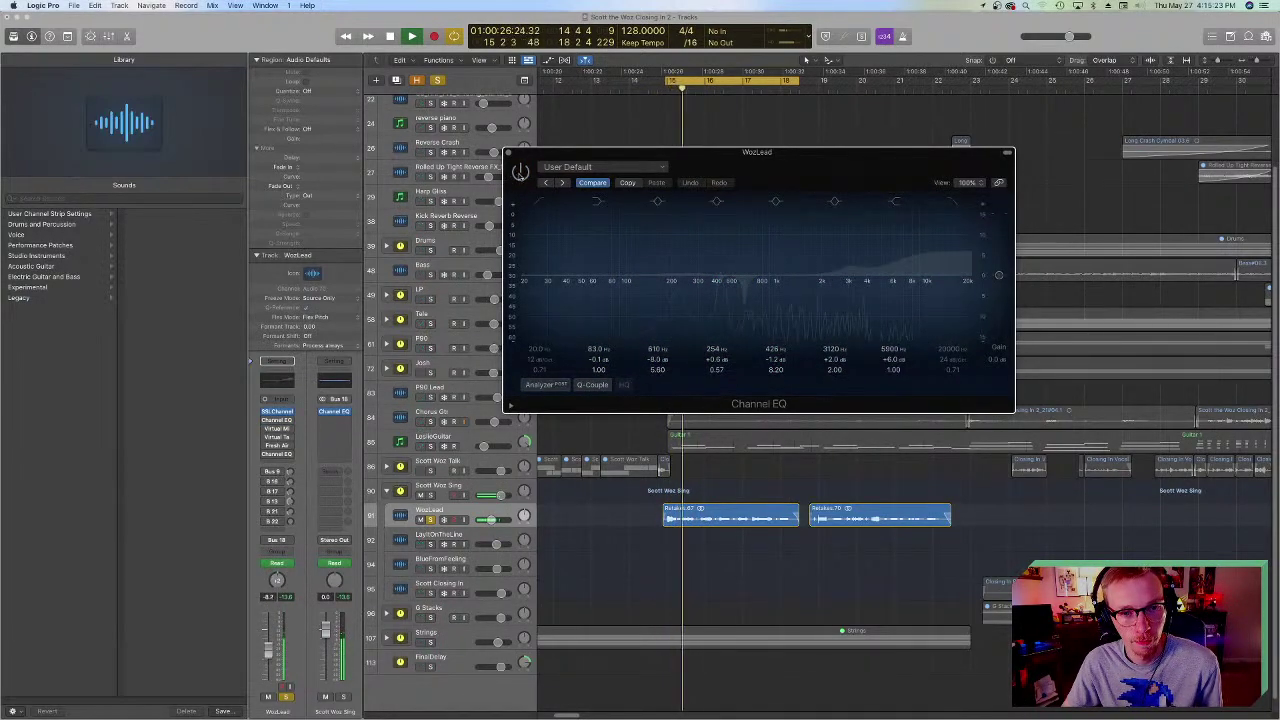
{"action": "key", "text": "space"}
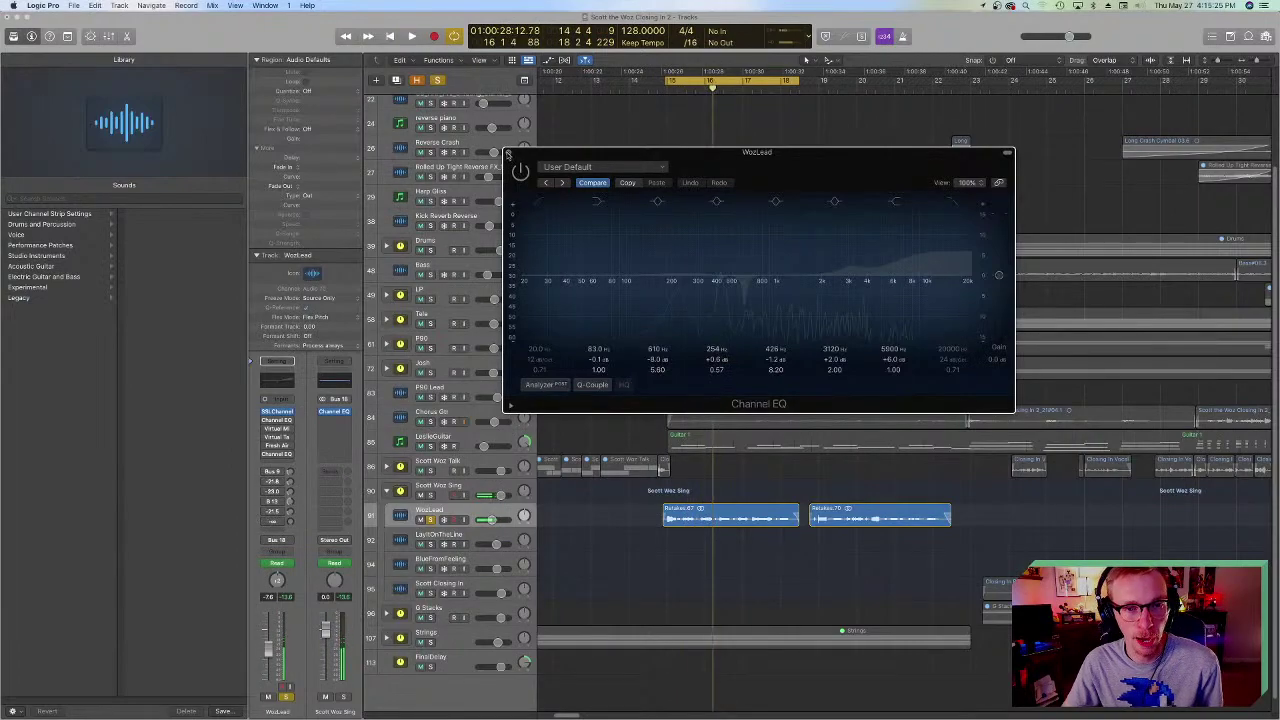
{"action": "left_click", "coordinate": [507, 152]}
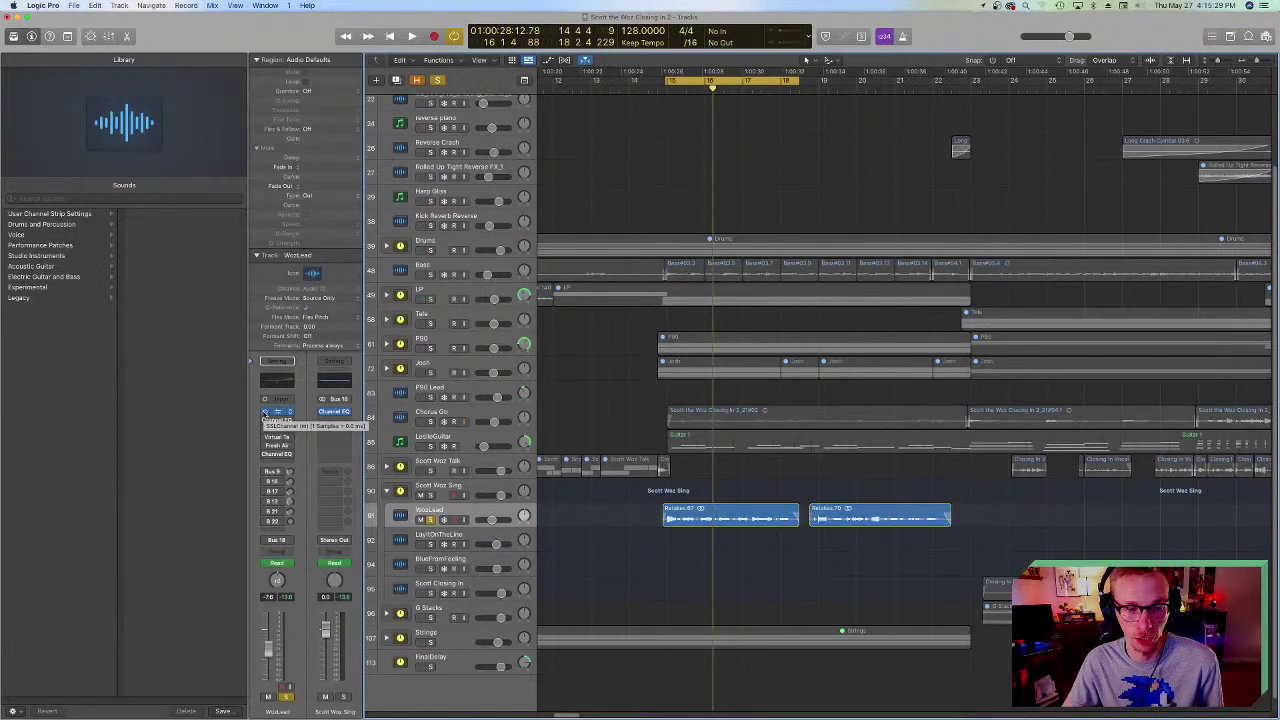
- Play the start of the WozLead phrase with SSLChannel bypassed, and replay it with SSLChannel re-enabled
{"action": "key", "text": "space"}
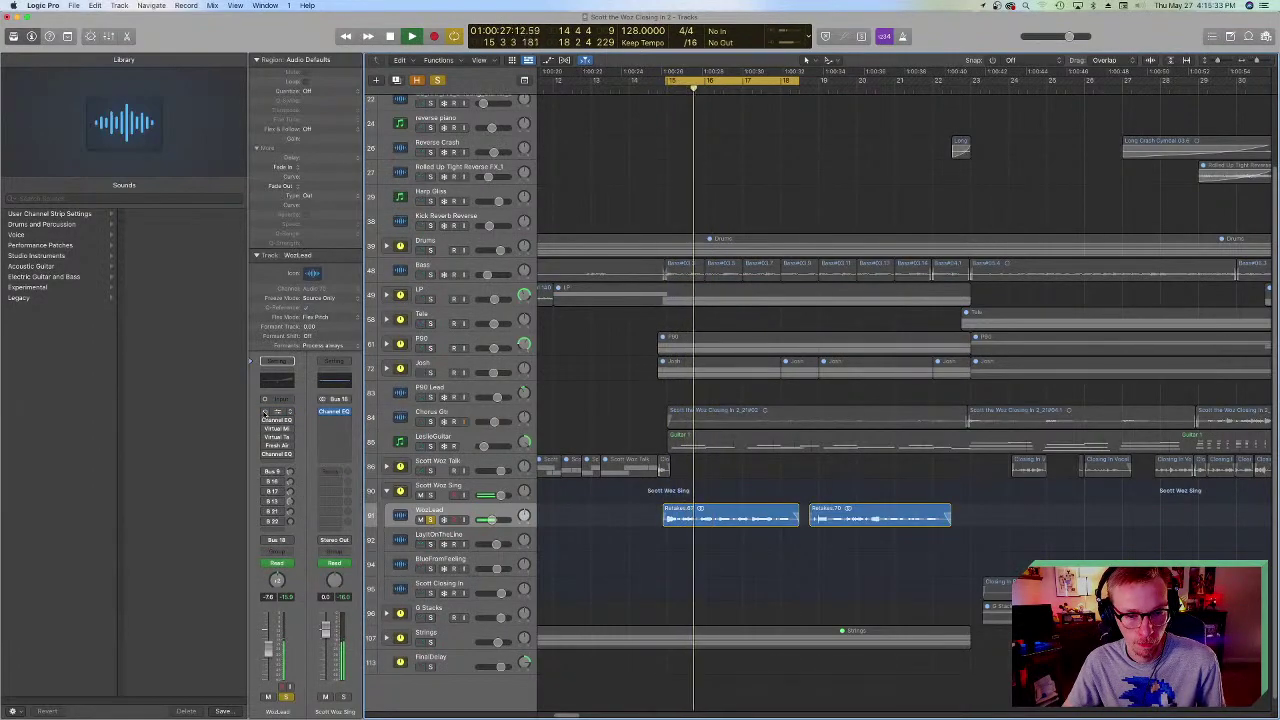
{"action": "key", "text": "space"}
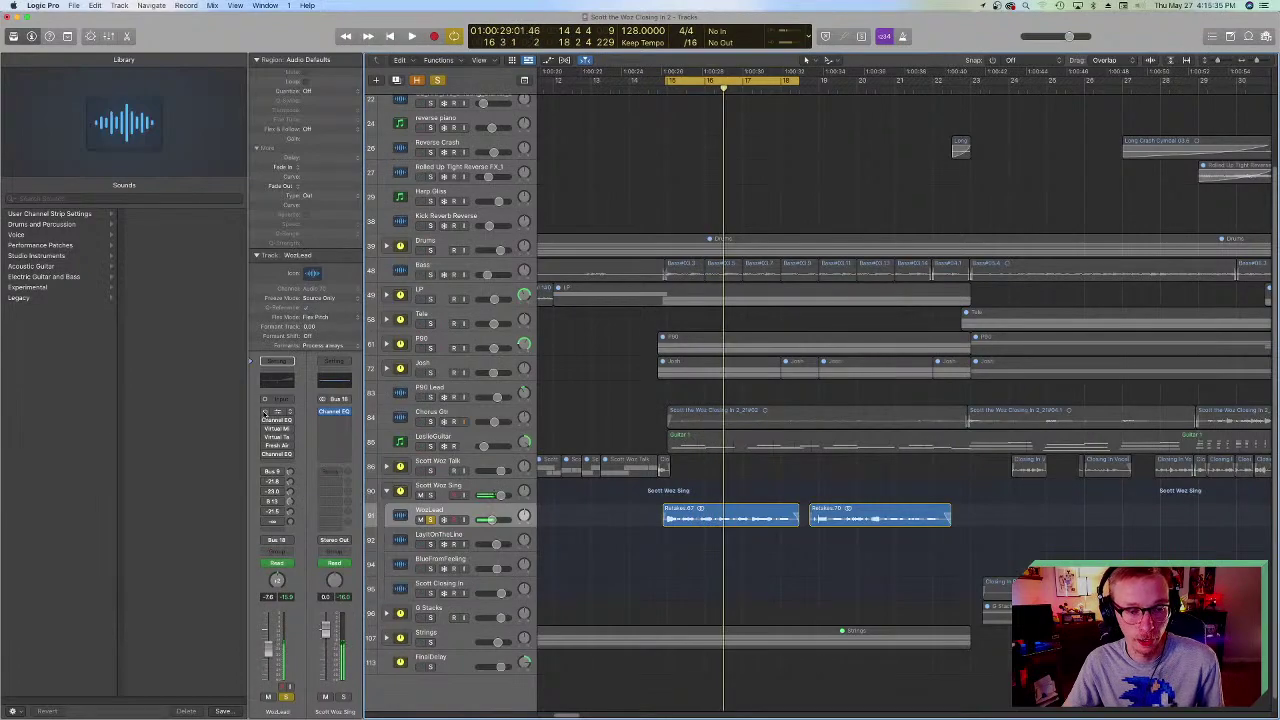
{"action": "key", "text": "space"}
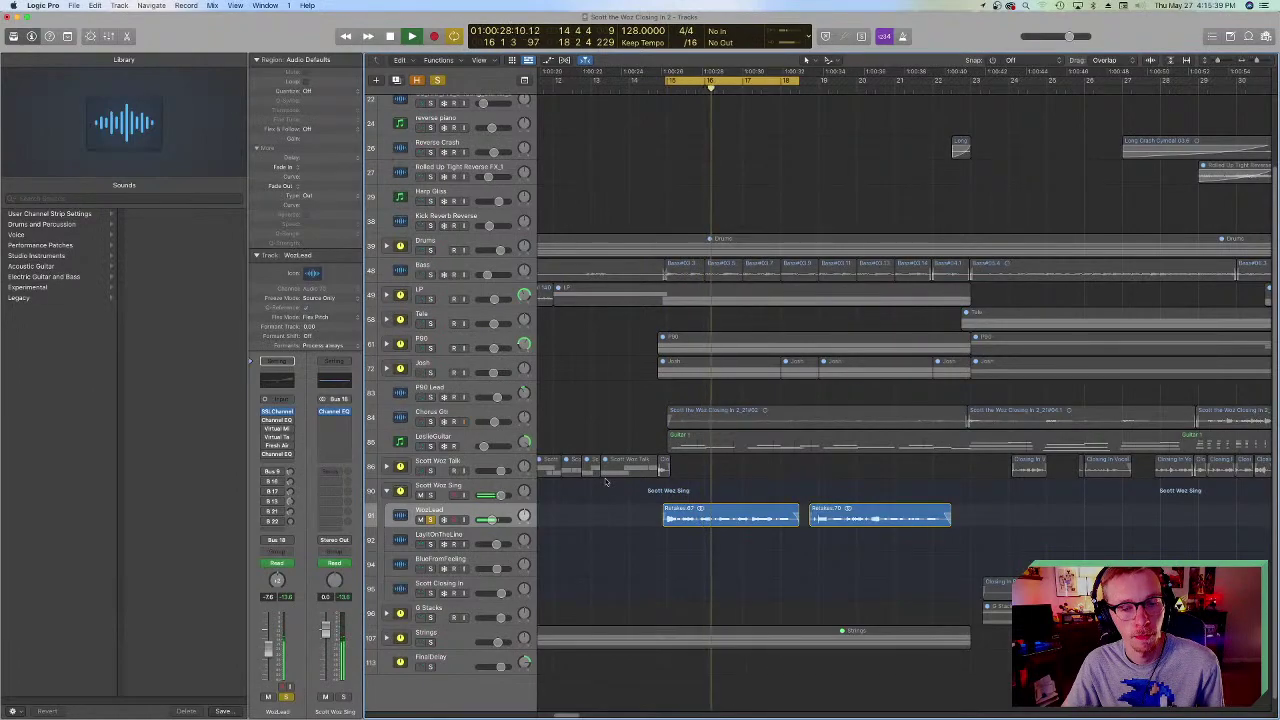
{"action": "key", "text": "space"}
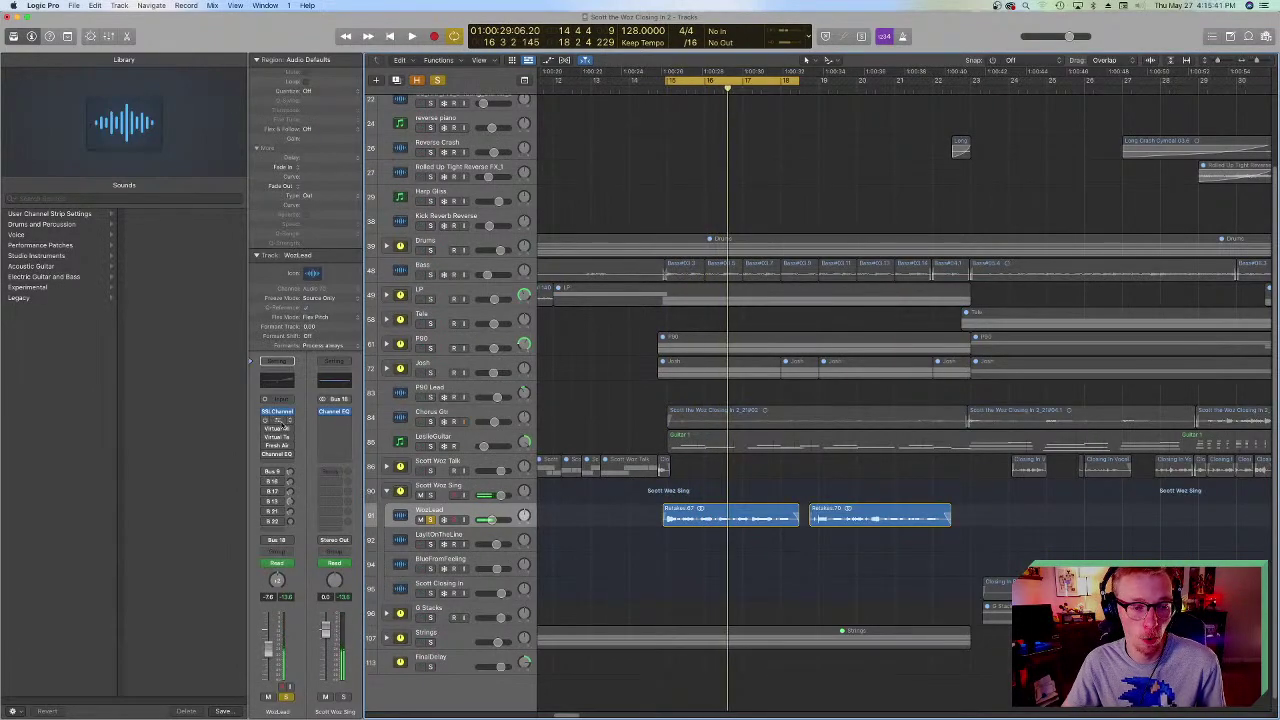
- Reopen WozLead's Channel EQ, set the 610 Hz band's gain to 0.0 dB and play the phrase without that cut
{"action": "left_click", "coordinate": [280, 420]}
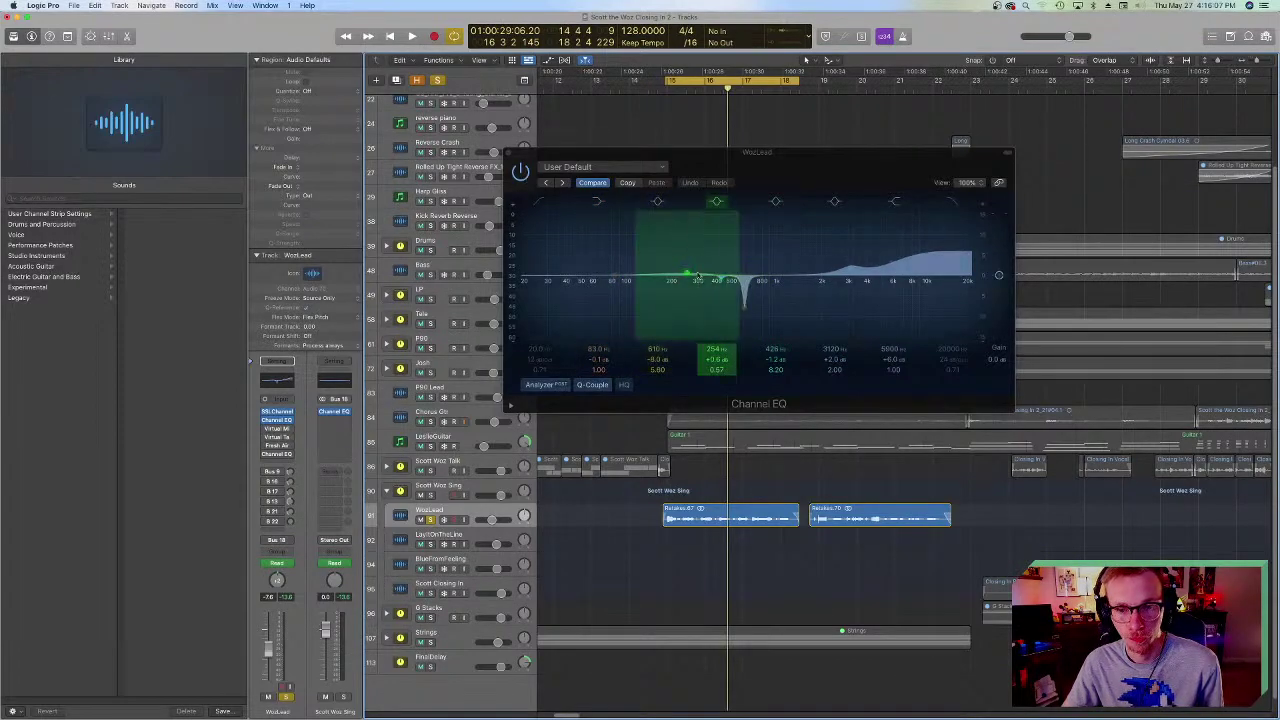
{"action": "left_click_drag", "start_coordinate": [660, 358], "coordinate": [660, 322]}
{"action": "key", "text": "space"}
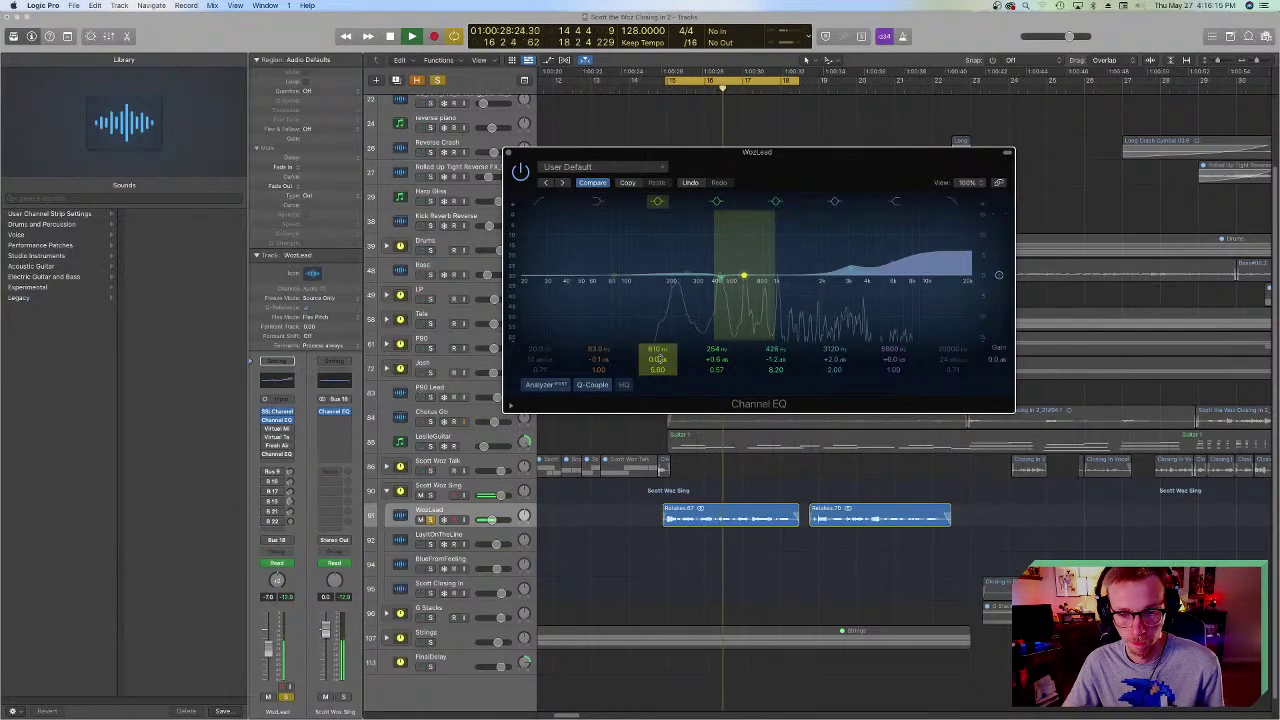
{"action": "key", "text": "space"}
- Set the 610 Hz band's gain to -8.1 dB, playing the phrase to hear the cut, and close Channel EQ
{"action": "left_click_drag", "start_coordinate": [744, 279], "coordinate": [744, 290]}
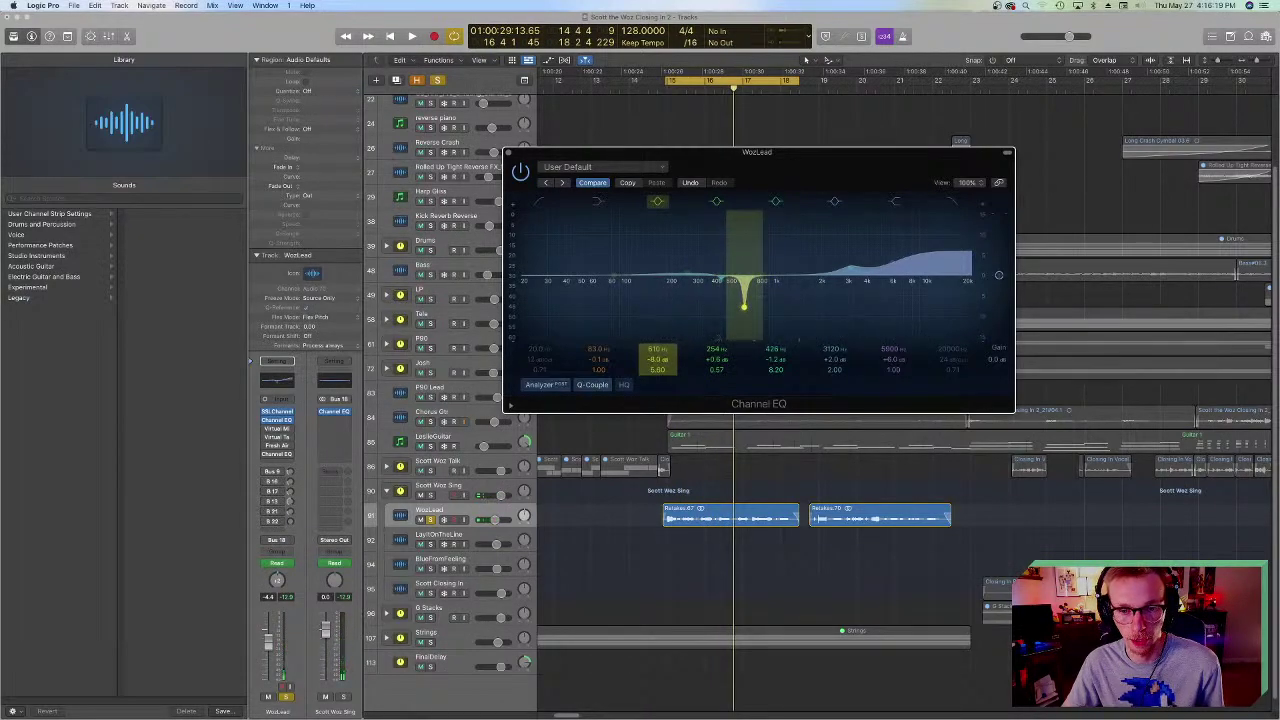
{"action": "key", "text": "space"}
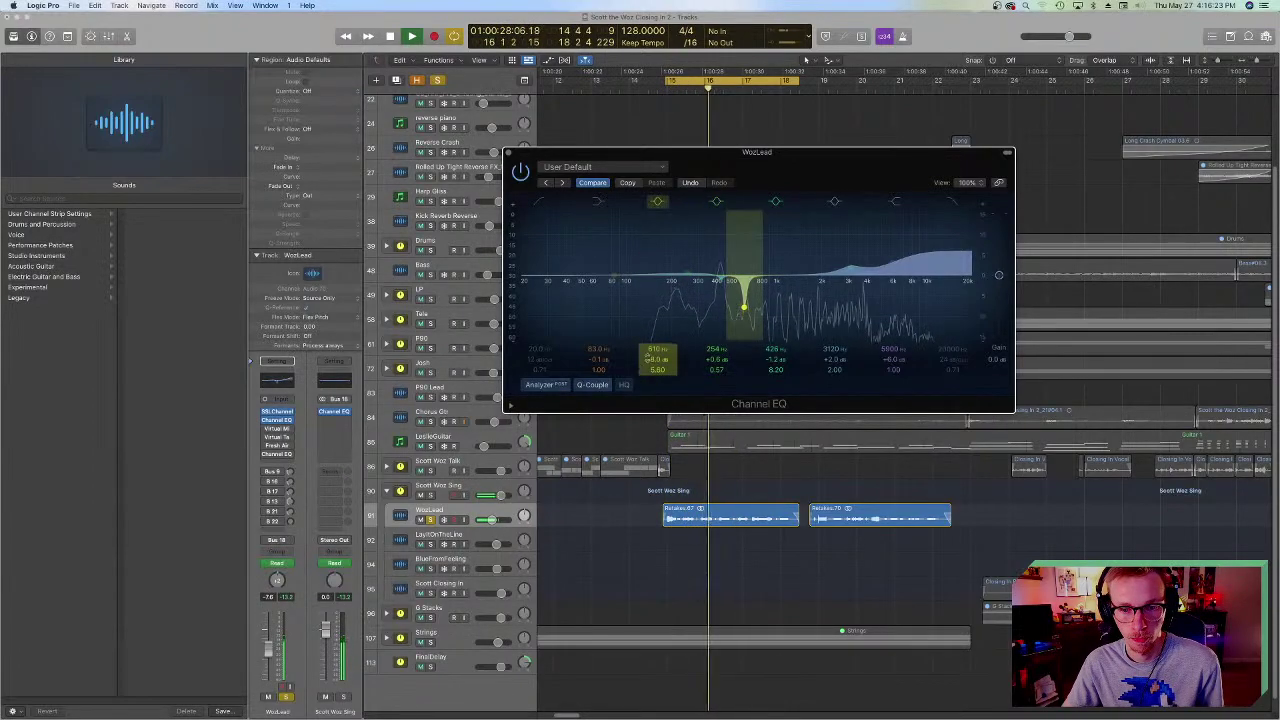
{"action": "mouse_move", "coordinate": [744, 306]}
{"action": "left_mouse_down"}
{"action": "mouse_move", "coordinate": [744, 215]}
{"action": "mouse_move", "coordinate": [744, 306]}
{"action": "left_mouse_up"}
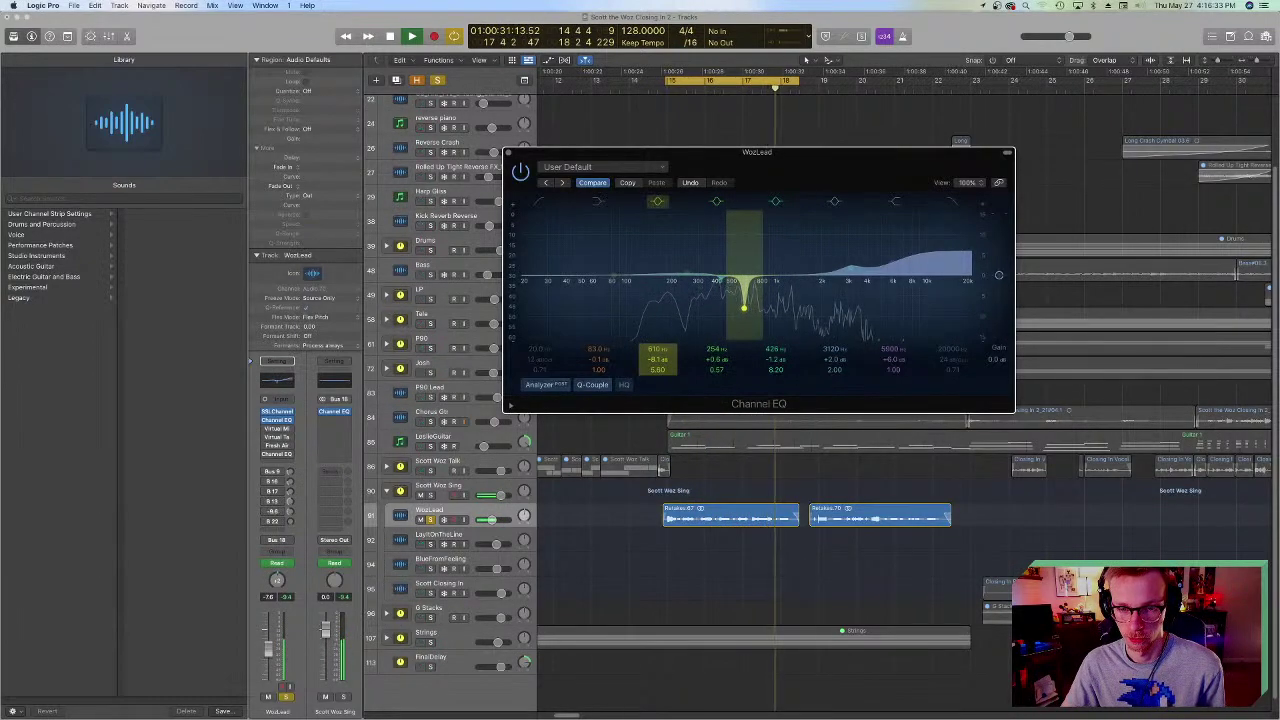
{"action": "key", "text": "space"}
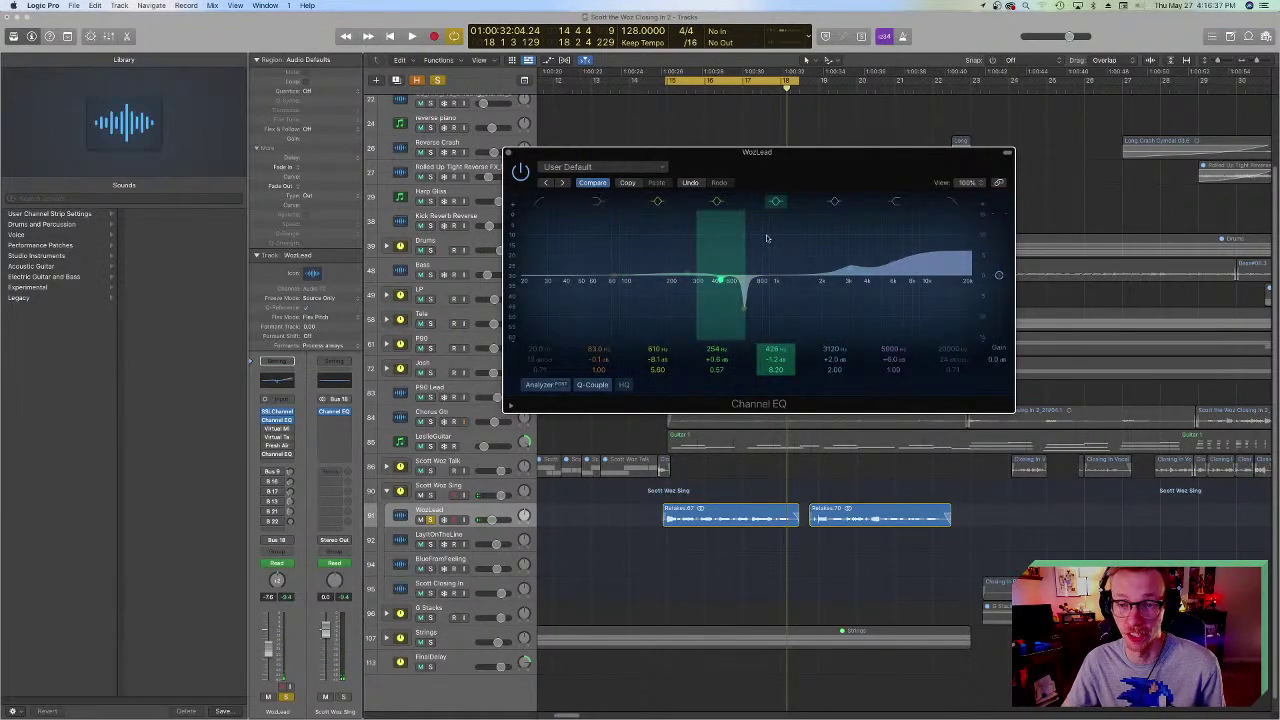
{"action": "left_click", "coordinate": [508, 153]}
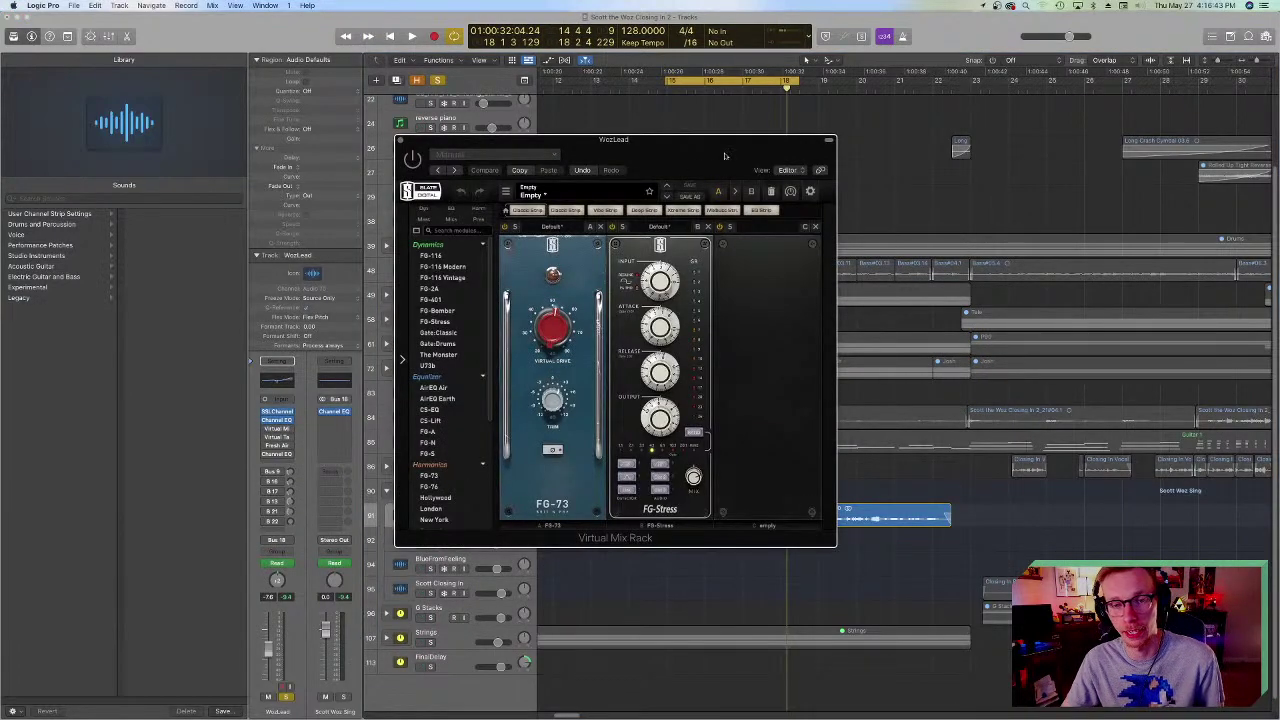
- Enable Virtual Mix Rack on WozLead with its window moved clear of the channel strip, and play the cycled phrase
{"action": "left_click_drag", "start_coordinate": [667, 139], "coordinate": [878, 173]}
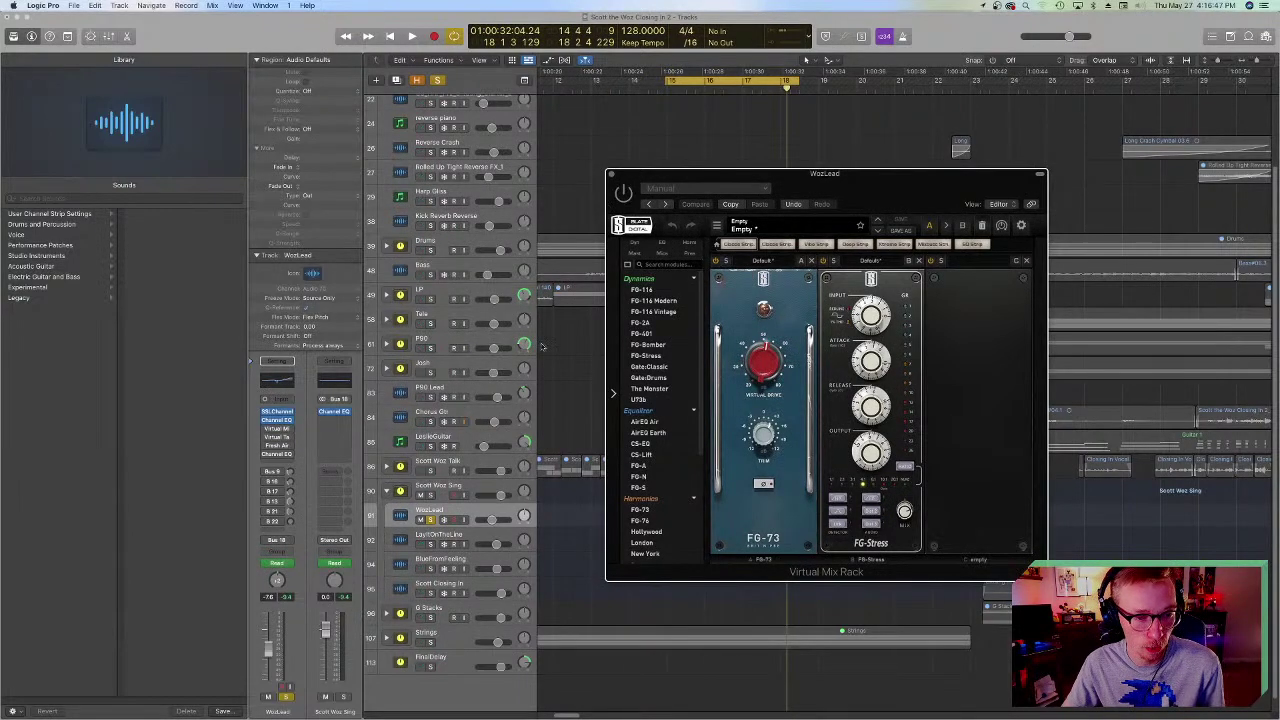
{"action": "left_click", "coordinate": [622, 193]}
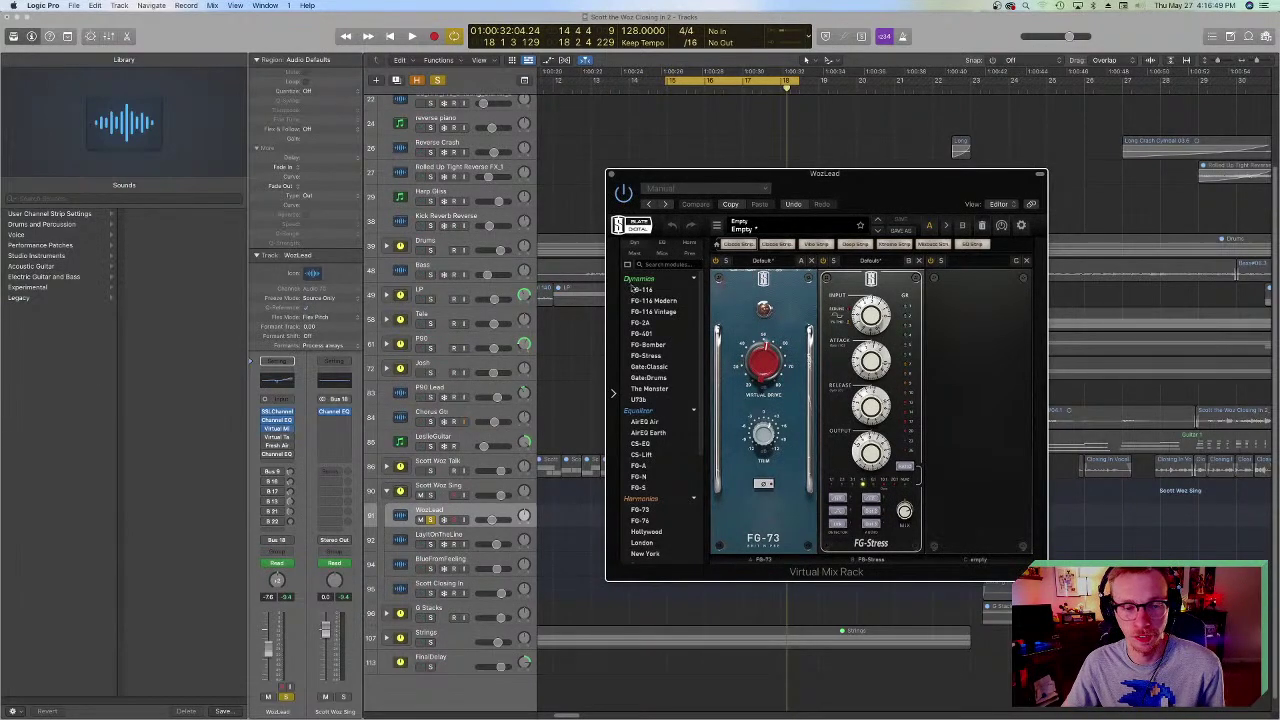
{"action": "key", "text": "space"}
{"action": "left_click_drag", "start_coordinate": [680, 296], "coordinate": [968, 313]}
{"action": "key", "text": "space"}
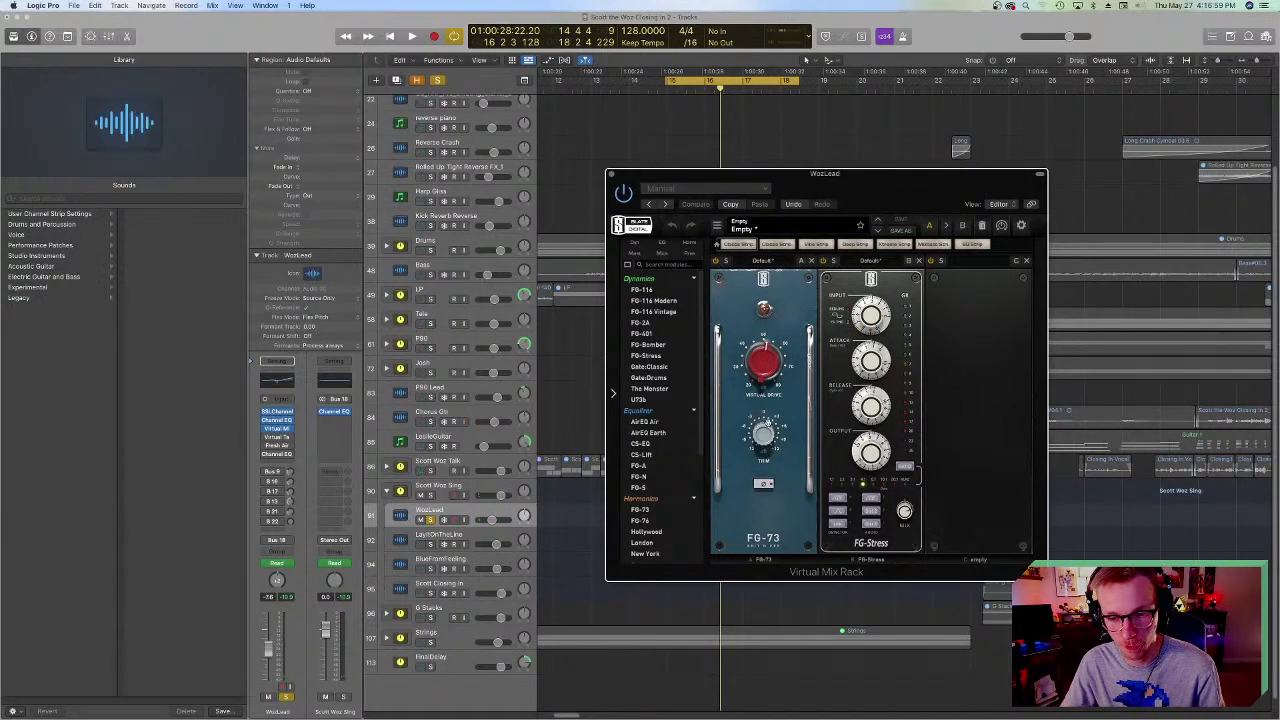
- Compare the WozLead phrase with Virtual Mix Rack bypassed and re-enabled during playback
{"action": "mouse_move", "coordinate": [828, 190]}
{"action": "left_mouse_down"}
{"action": "mouse_move", "coordinate": [726, 203]}
{"action": "mouse_move", "coordinate": [832, 192]}
{"action": "mouse_move", "coordinate": [815, 186]}
{"action": "left_mouse_up"}
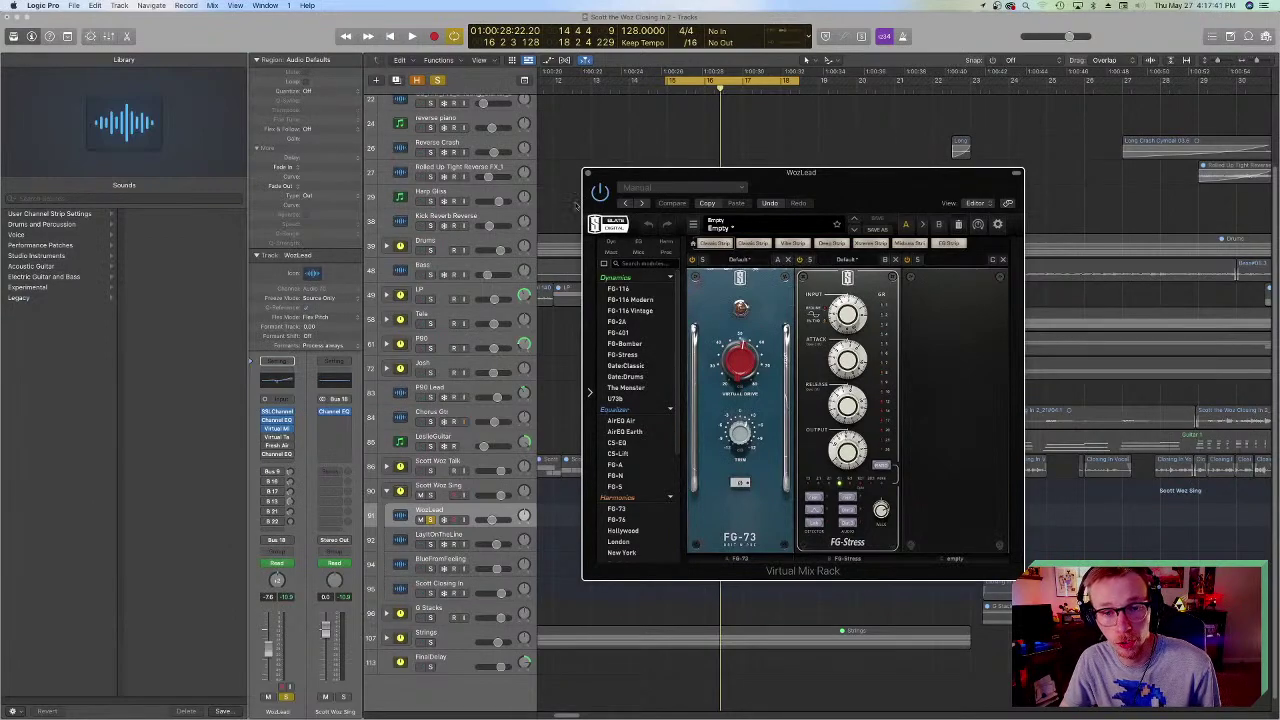
{"action": "key", "text": "space"}
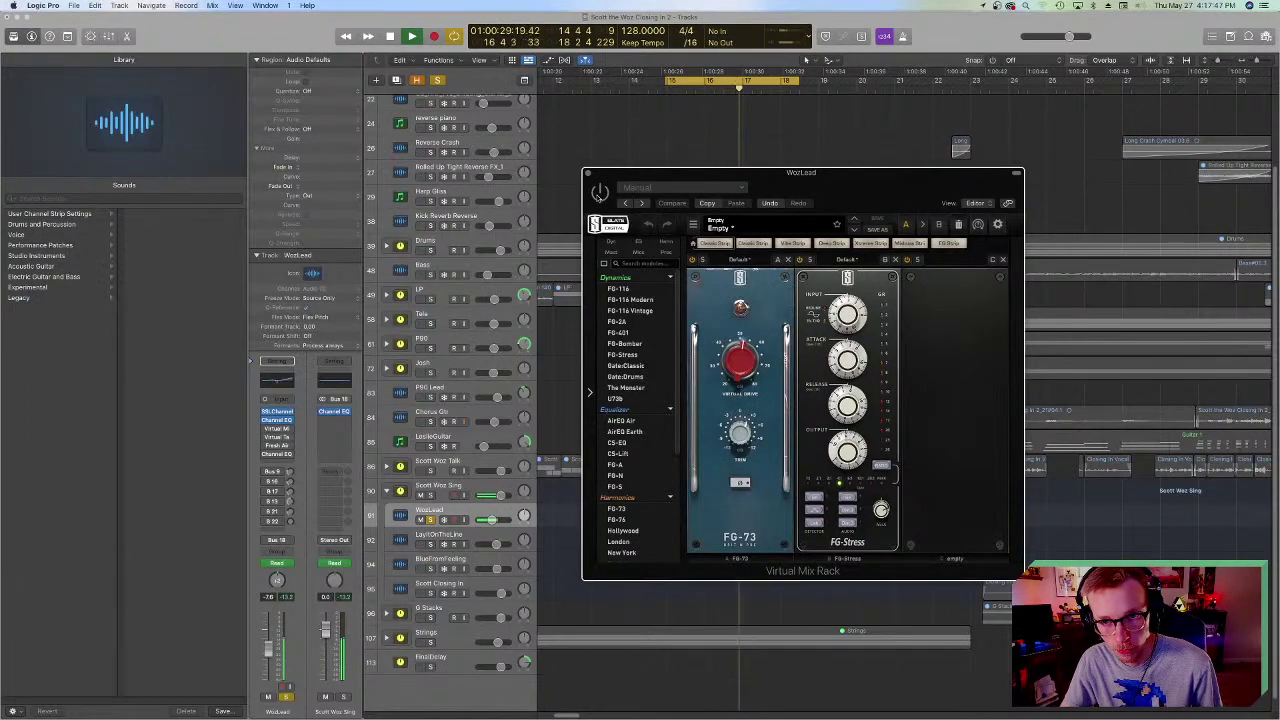
{"action": "key", "text": "space"}
{"action": "key", "text": "space"}
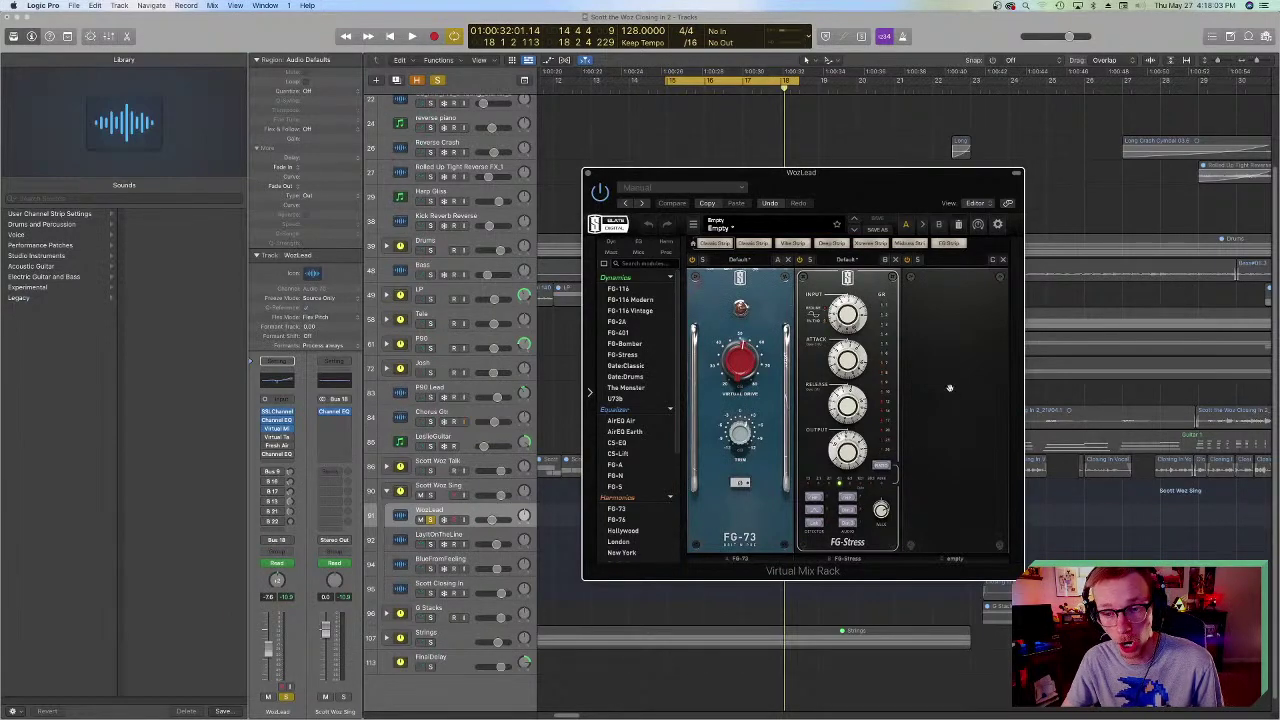
- Replay the phrase to check FG-Stress's gain reduction and mix control, and close Virtual Mix Rack
{"action": "key", "text": "space"}
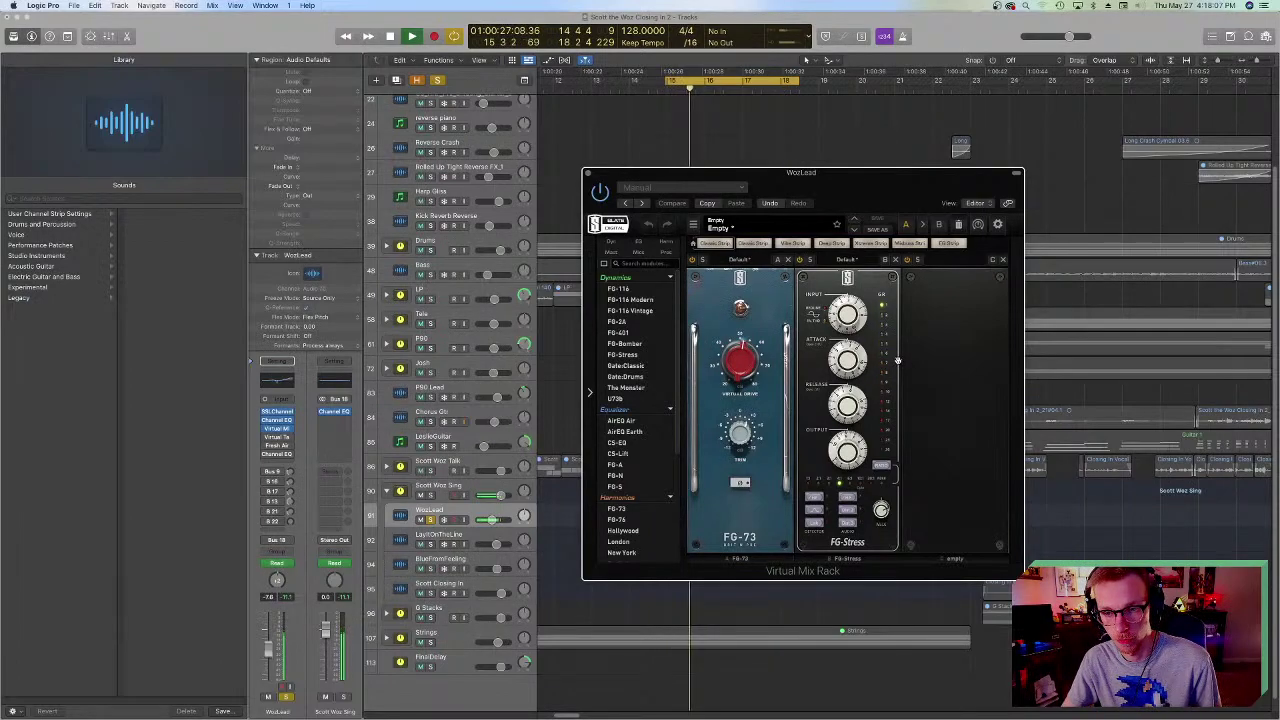
{"action": "key", "text": "space"}
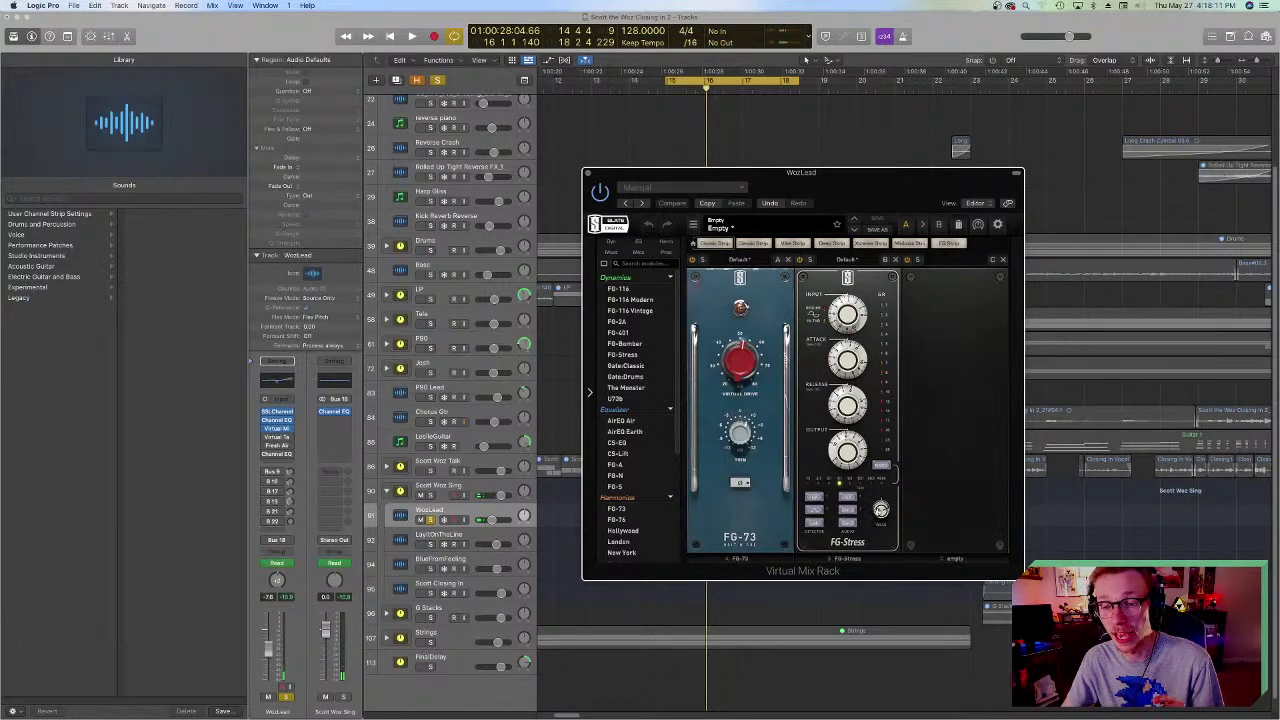
{"action": "mouse_move", "coordinate": [880, 510]}
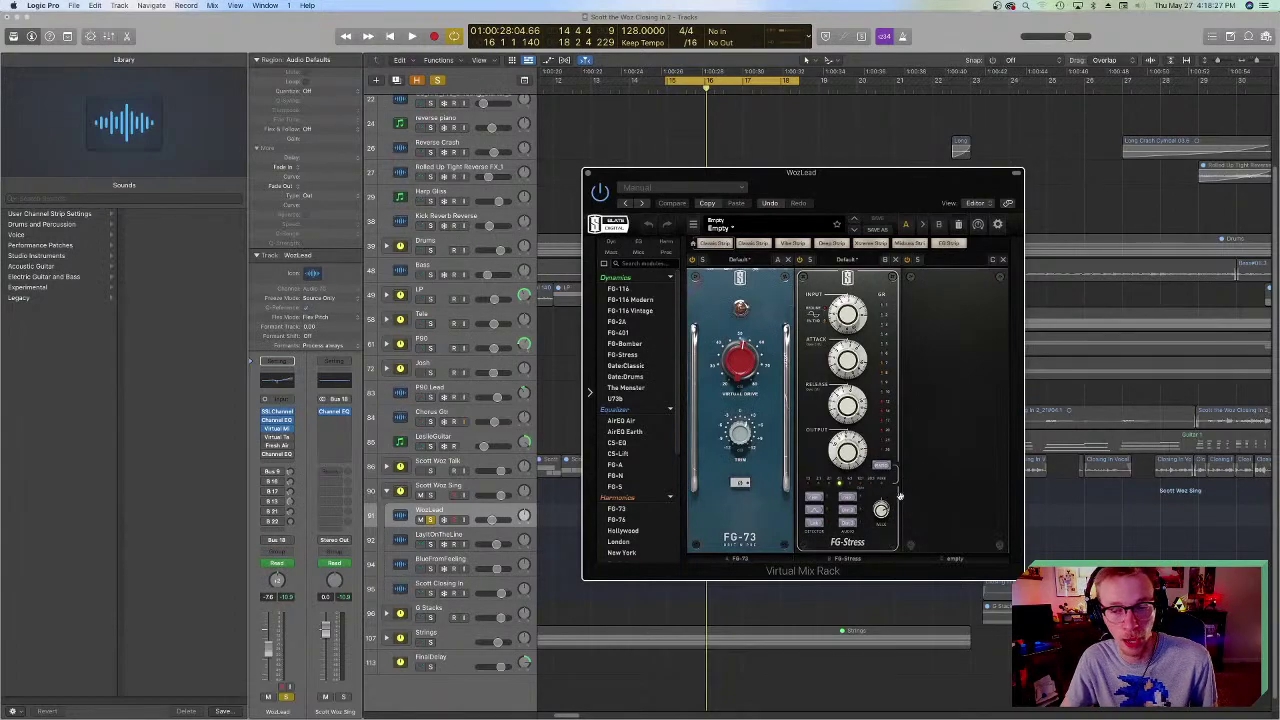
{"action": "key", "text": "space"}
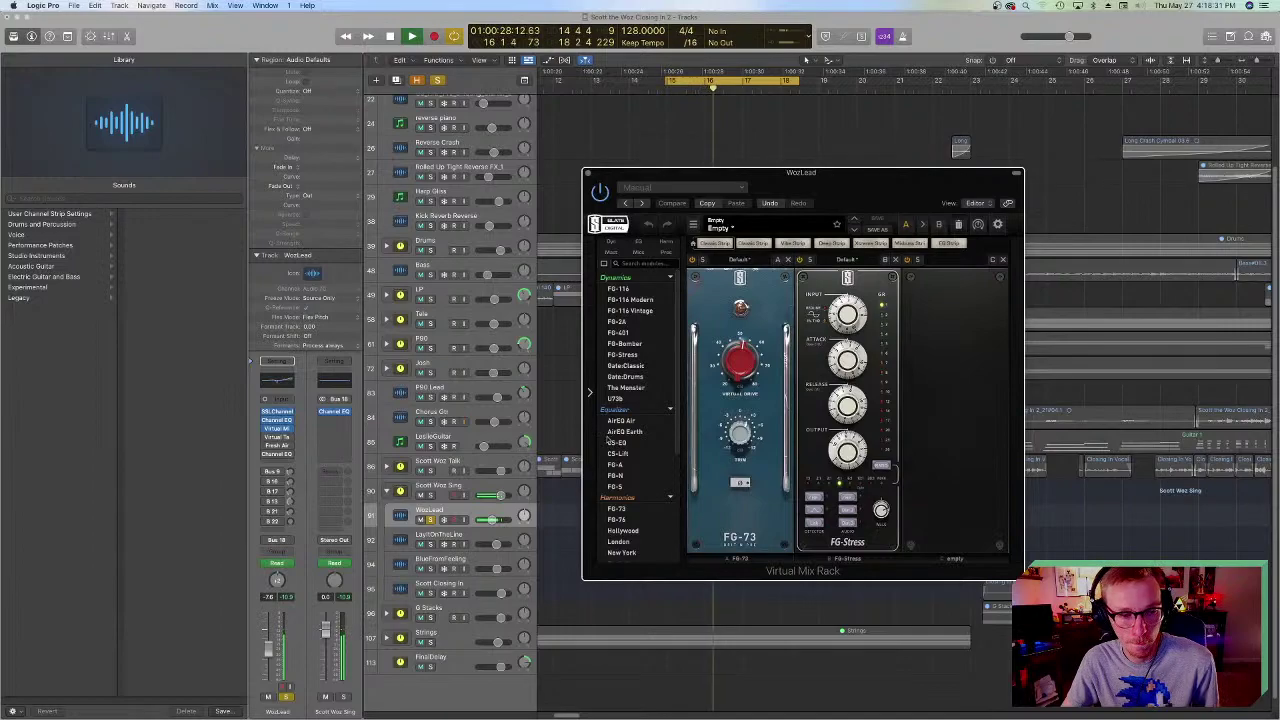
{"action": "key", "text": "space"}
{"action": "left_click", "coordinate": [275, 430]}
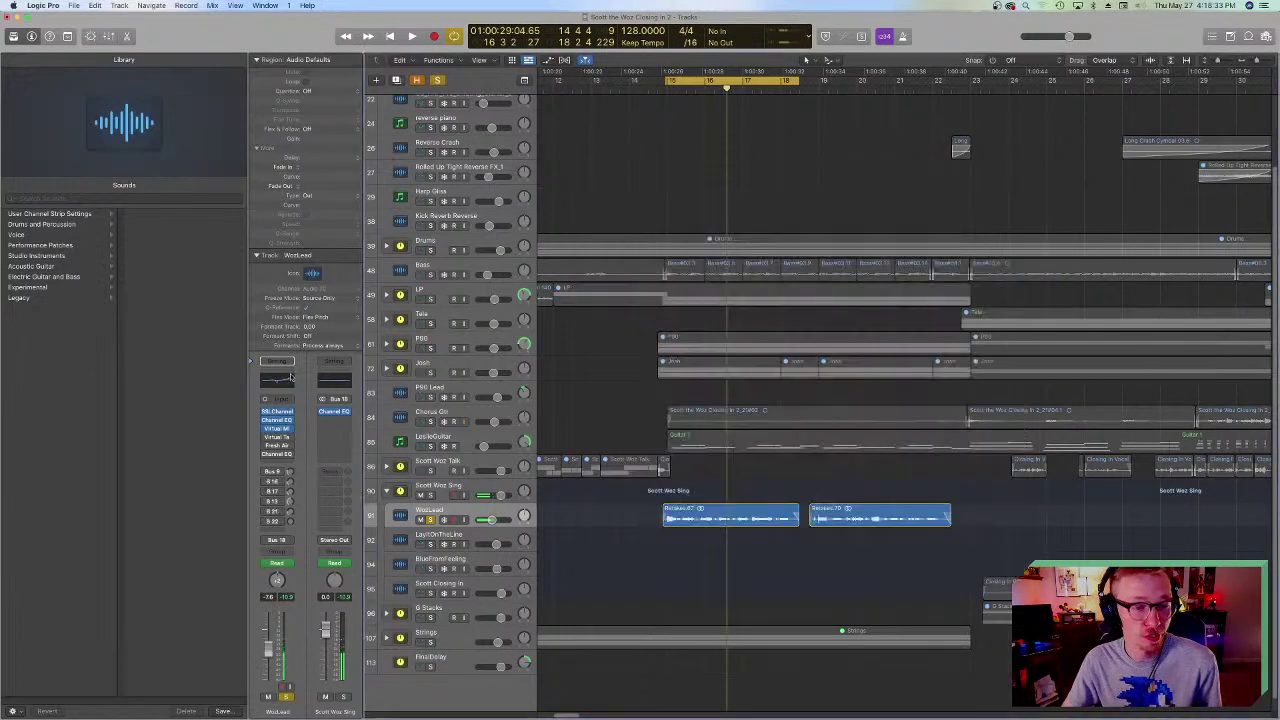
- Open Virtual Tape Machines on WozLead with the plugin enabled, and play the cycled phrase through it
{"action": "left_click", "coordinate": [277, 437]}
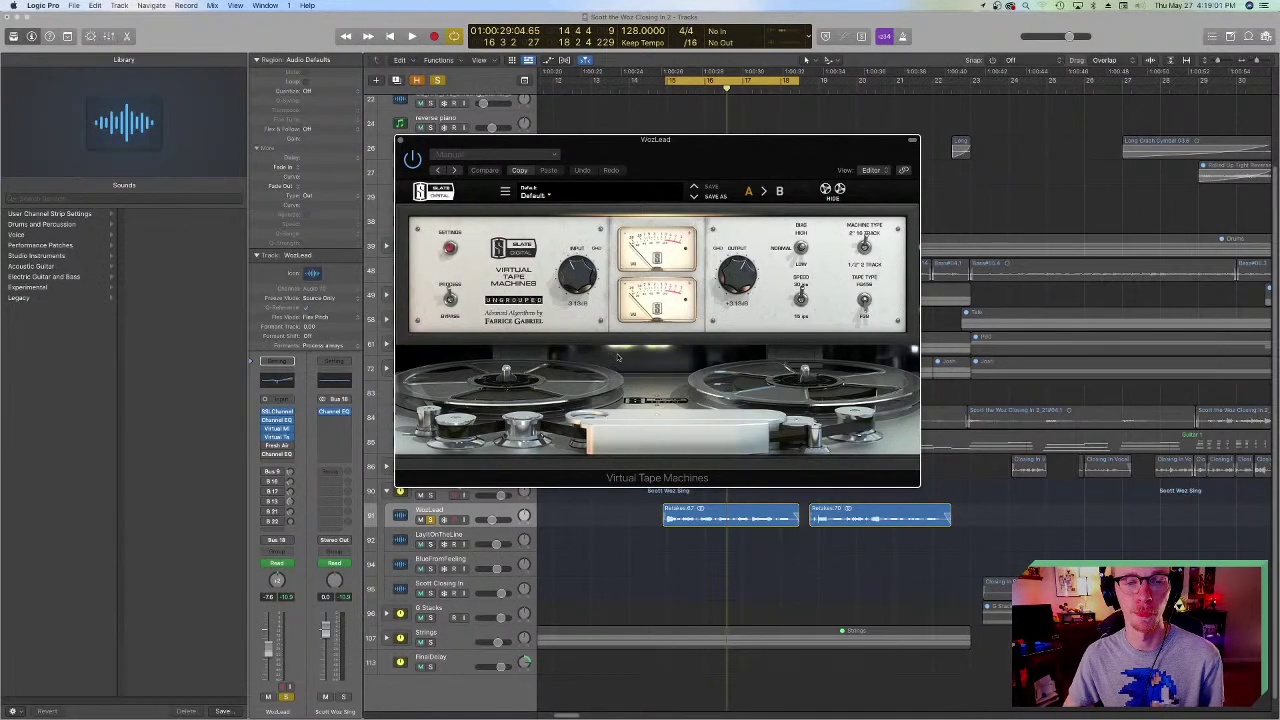
{"action": "key", "text": "space"}
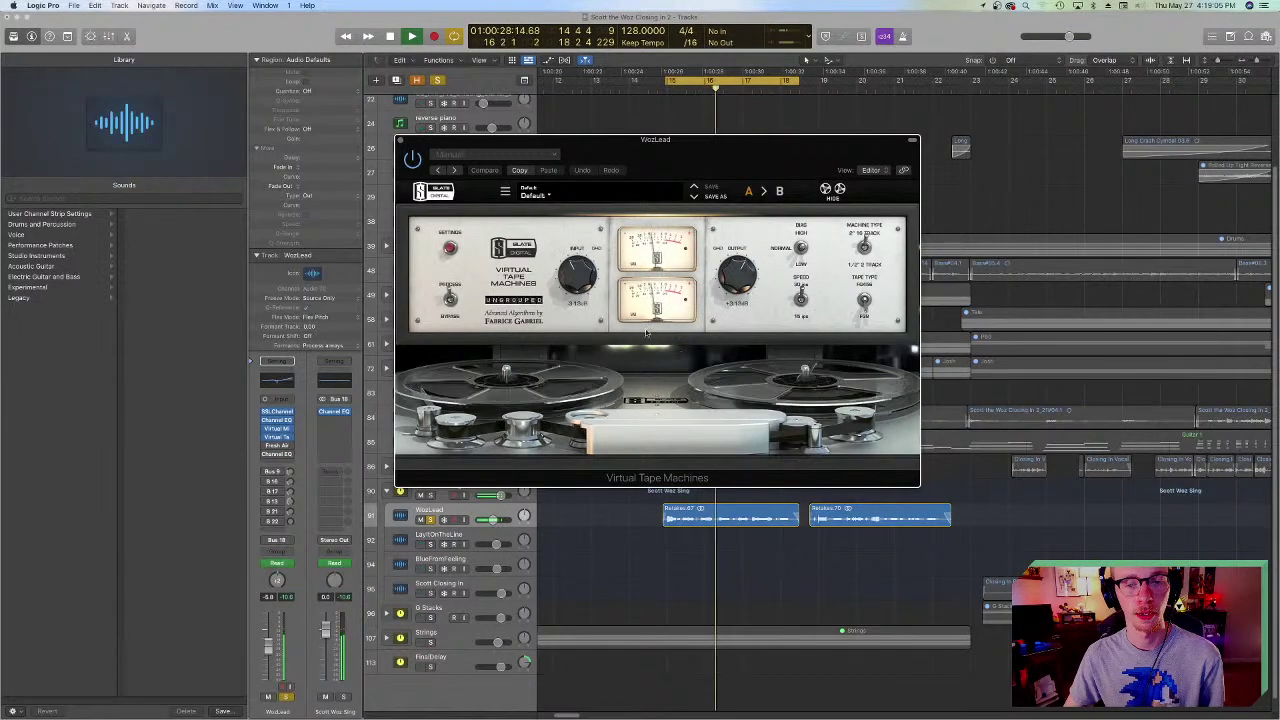
{"action": "key", "text": "space"}
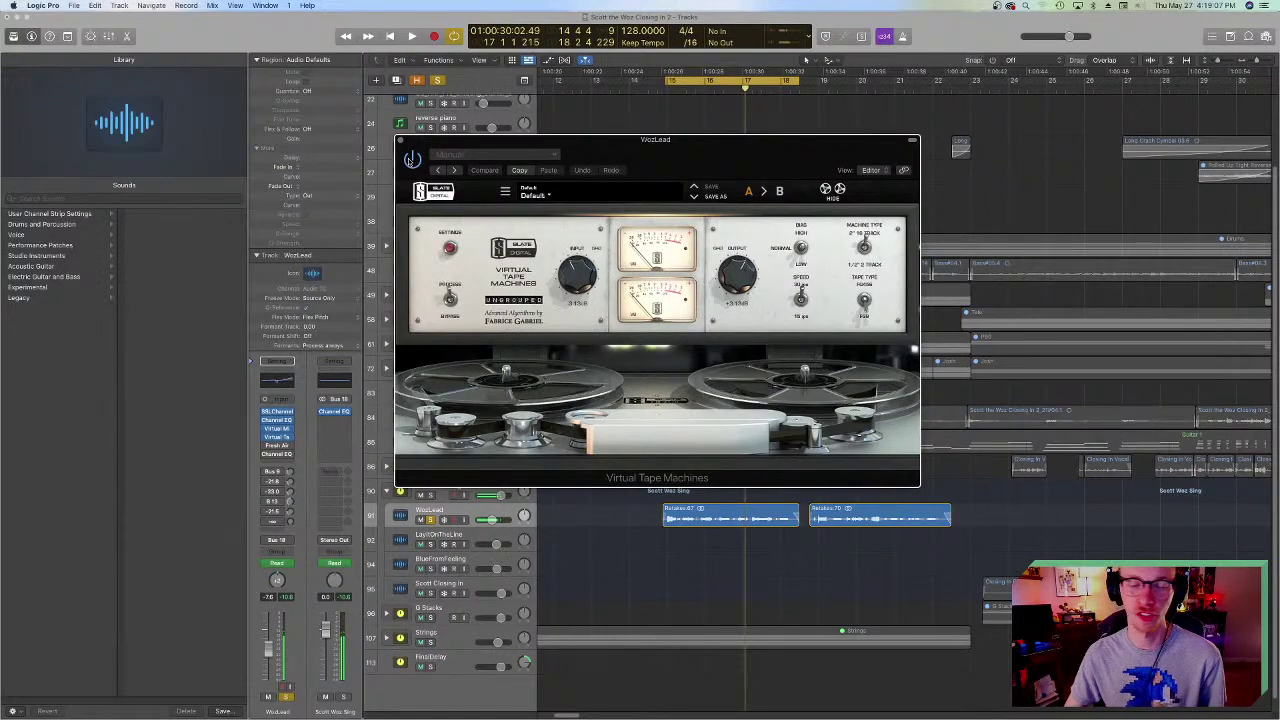
- Compare the WozLead phrase with Virtual Tape Machines bypassed and re-enabled during playback, and close the plugin
{"action": "key", "text": "space"}
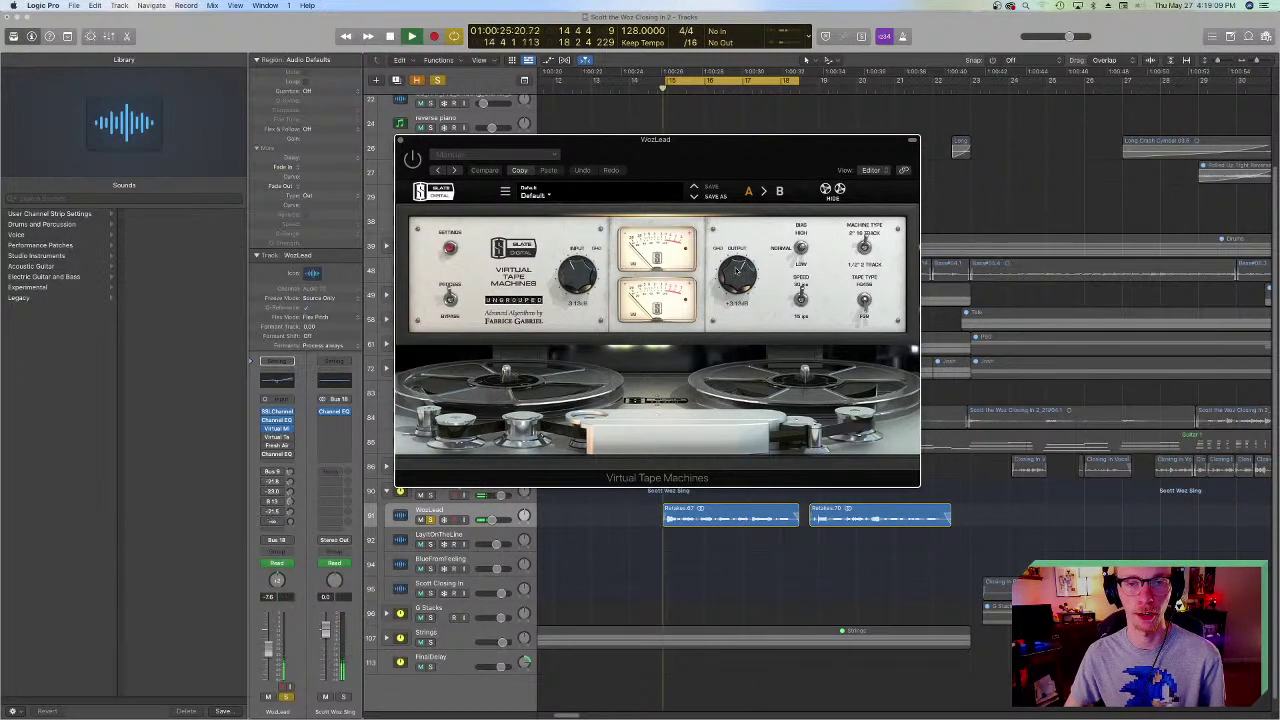
{"action": "key", "text": "space"}
{"action": "left_click", "coordinate": [411, 160]}
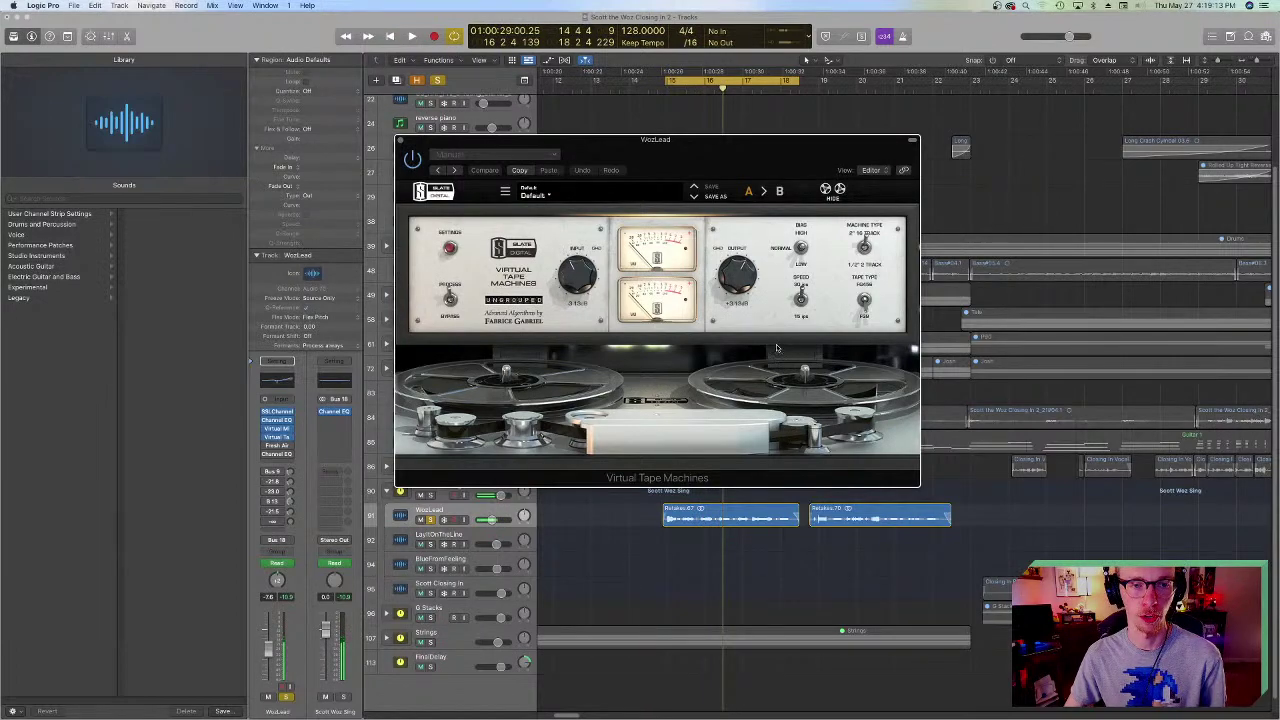
{"action": "key", "text": "space"}
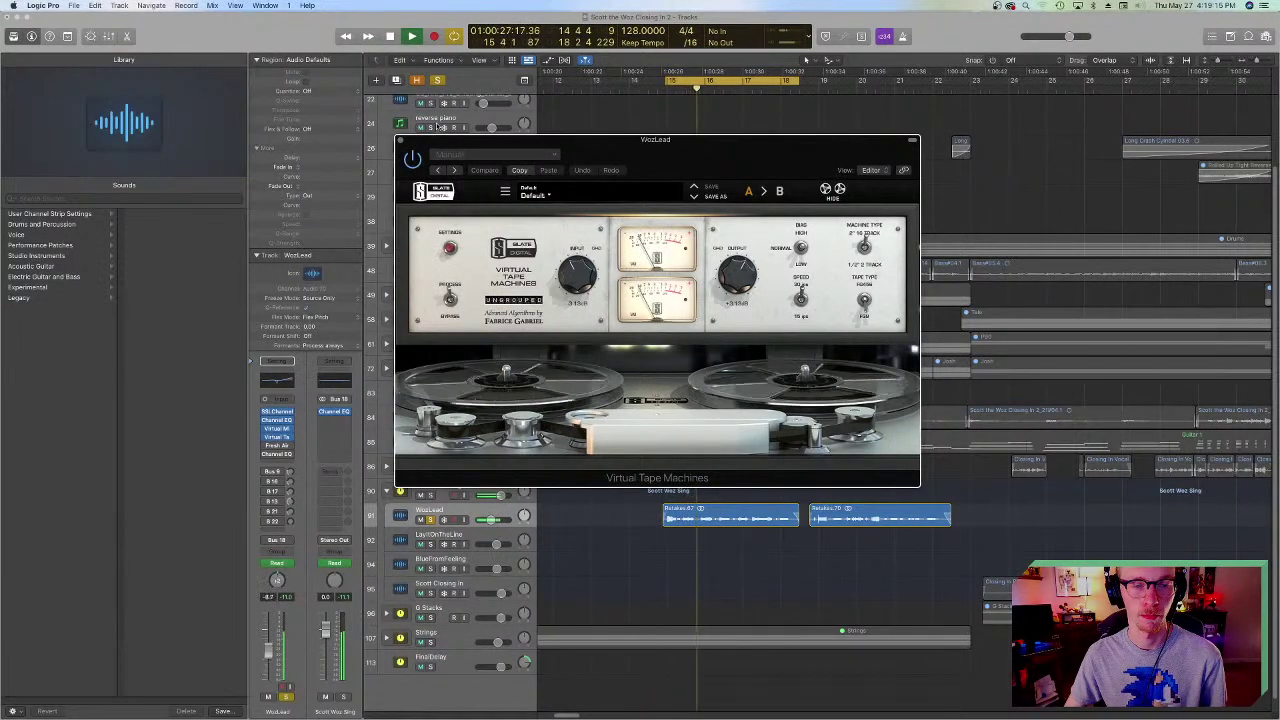
{"action": "key", "text": "space"}
{"action": "left_click", "coordinate": [401, 141]}
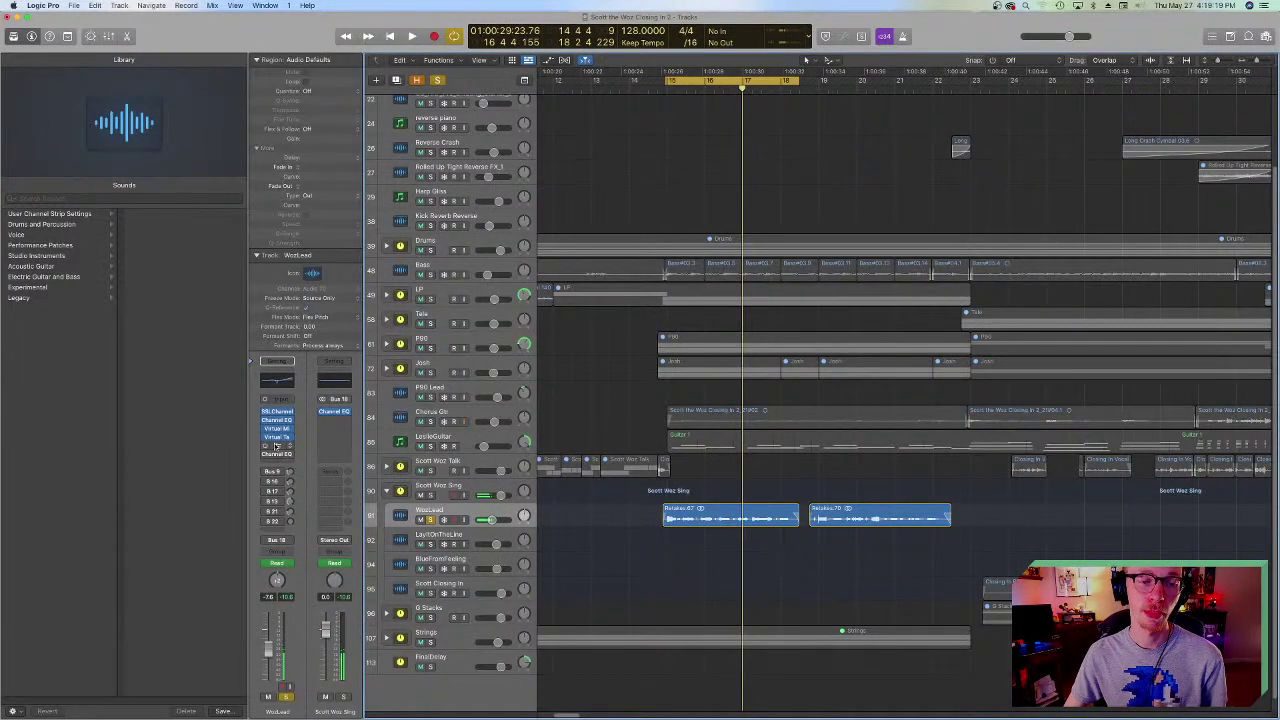
- Open Fresh Air on WozLead, compare the cycled phrase with it bypassed and enabled, and close it left enabled
{"action": "left_click", "coordinate": [283, 444]}
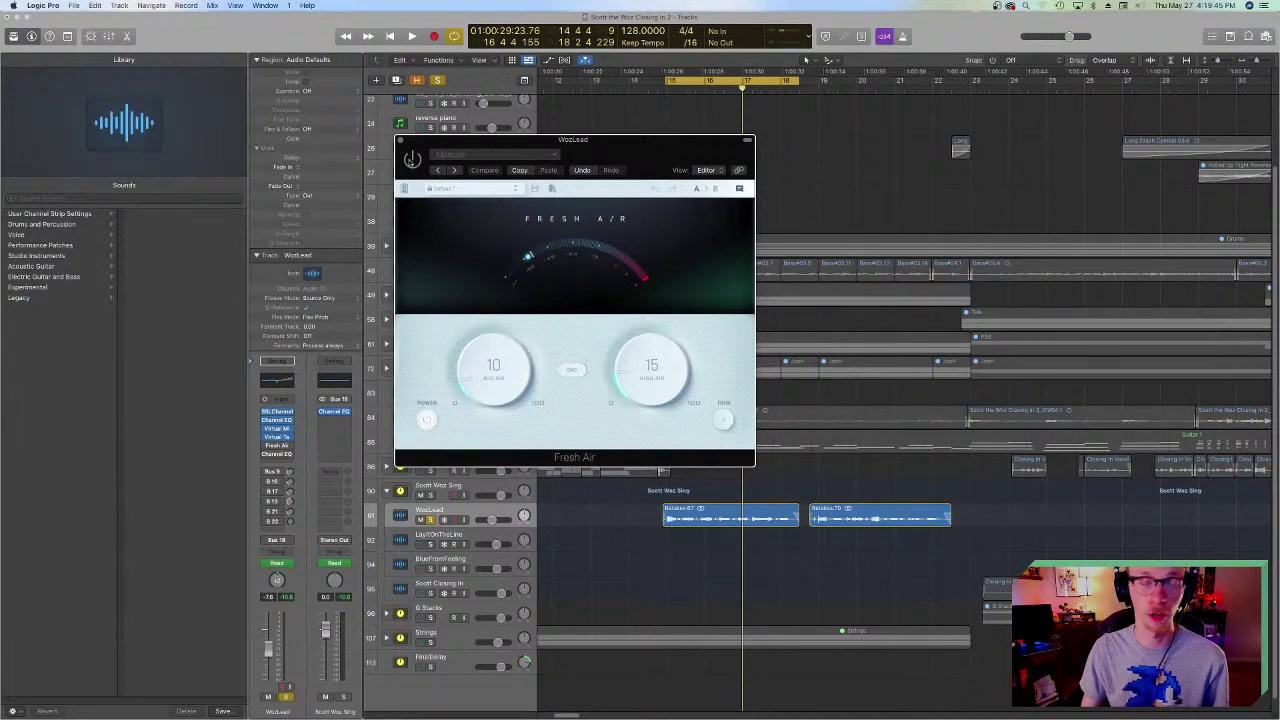
{"action": "key", "text": "space"}
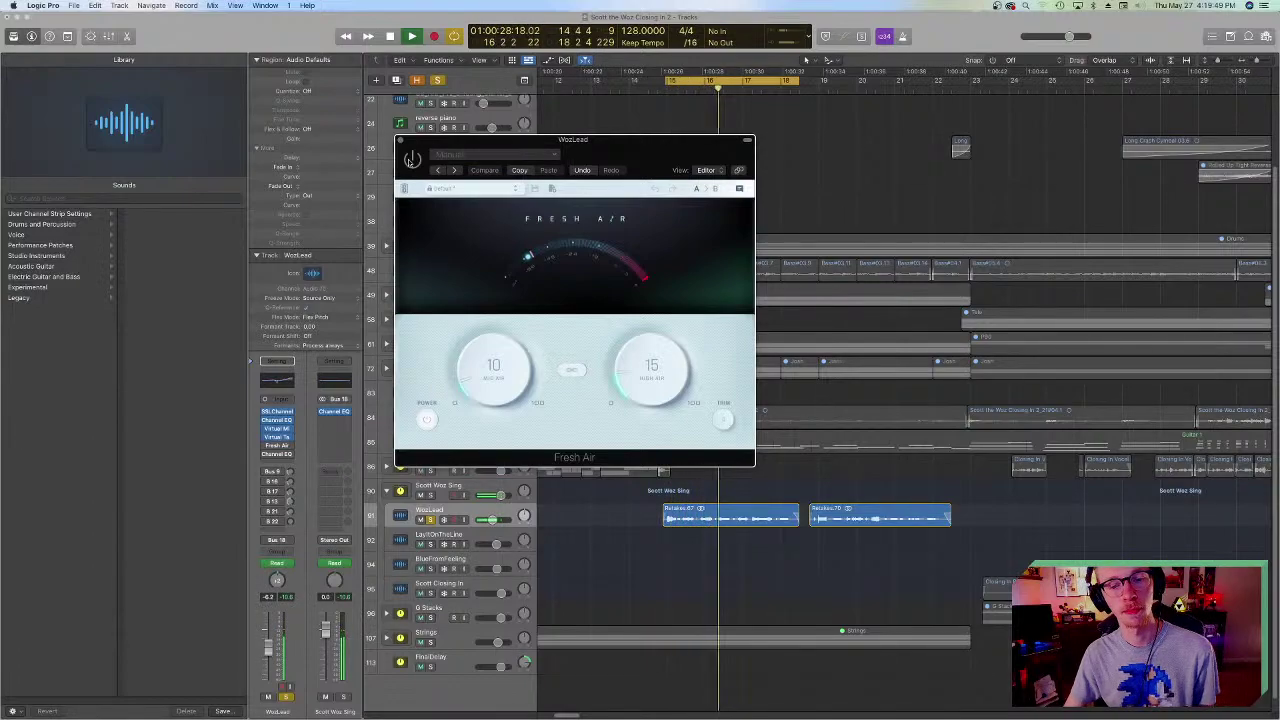
{"action": "key", "text": "space"}
{"action": "key", "text": "space"}
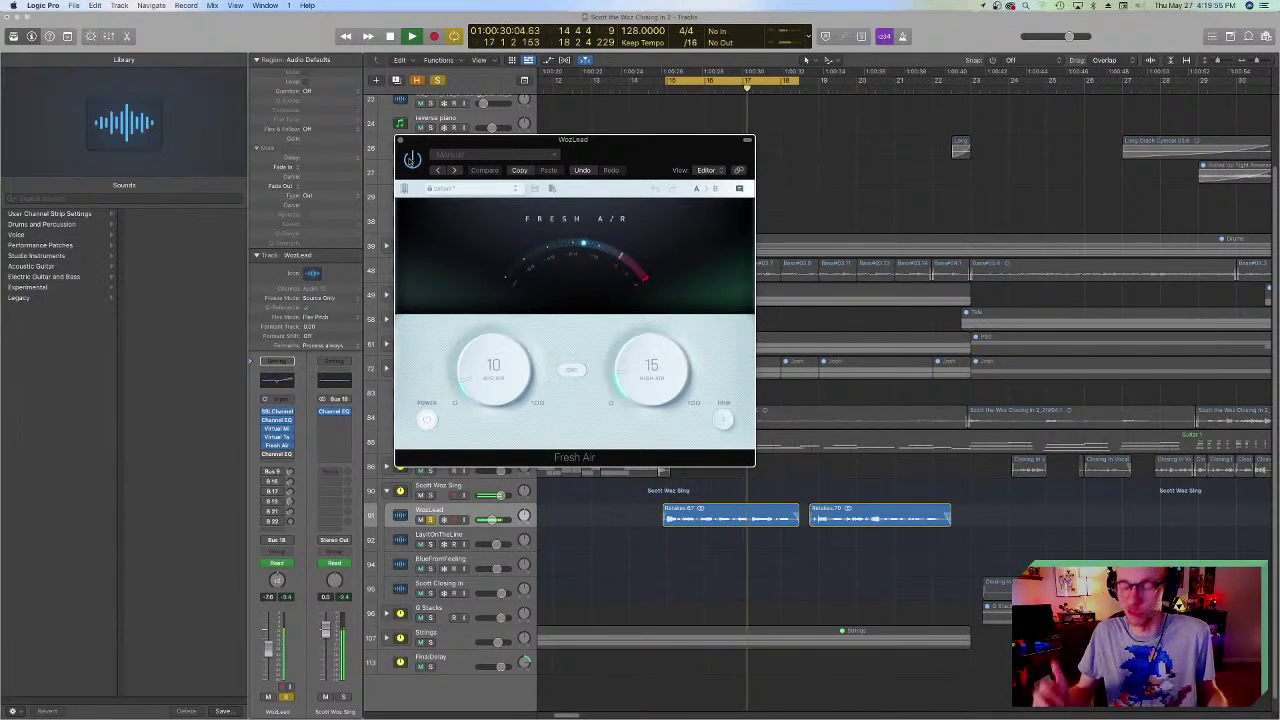
{"action": "key", "text": "space"}
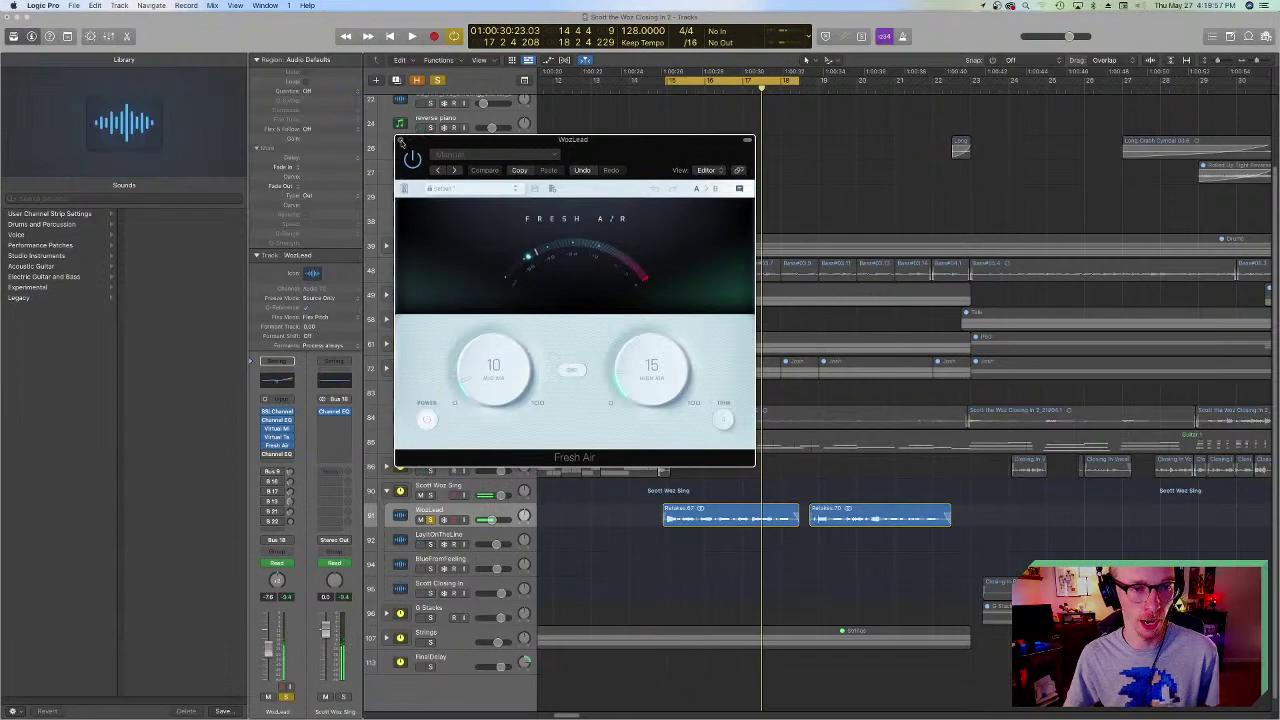
{"action": "left_click", "coordinate": [400, 140]}
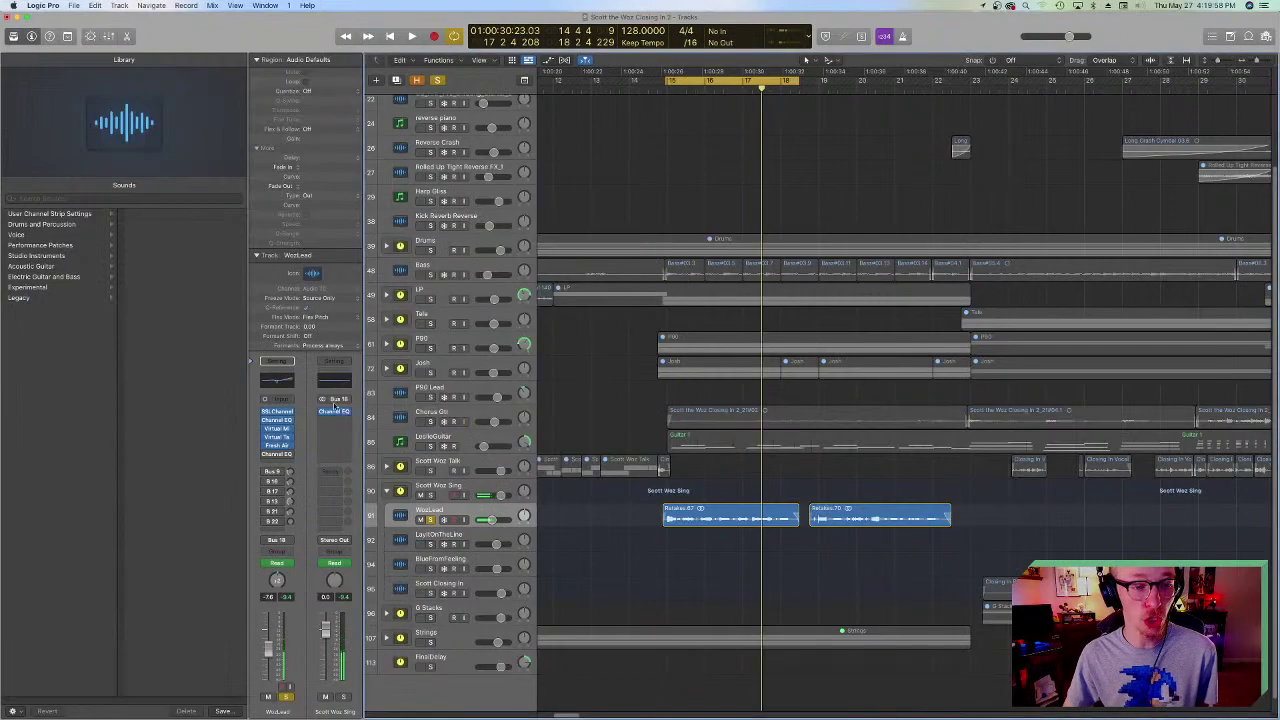
- Try AirEQ Air in the empty slot of WozLead's Virtual Mix Rack, remove it, and close the rack
{"action": "left_click", "coordinate": [280, 437]}
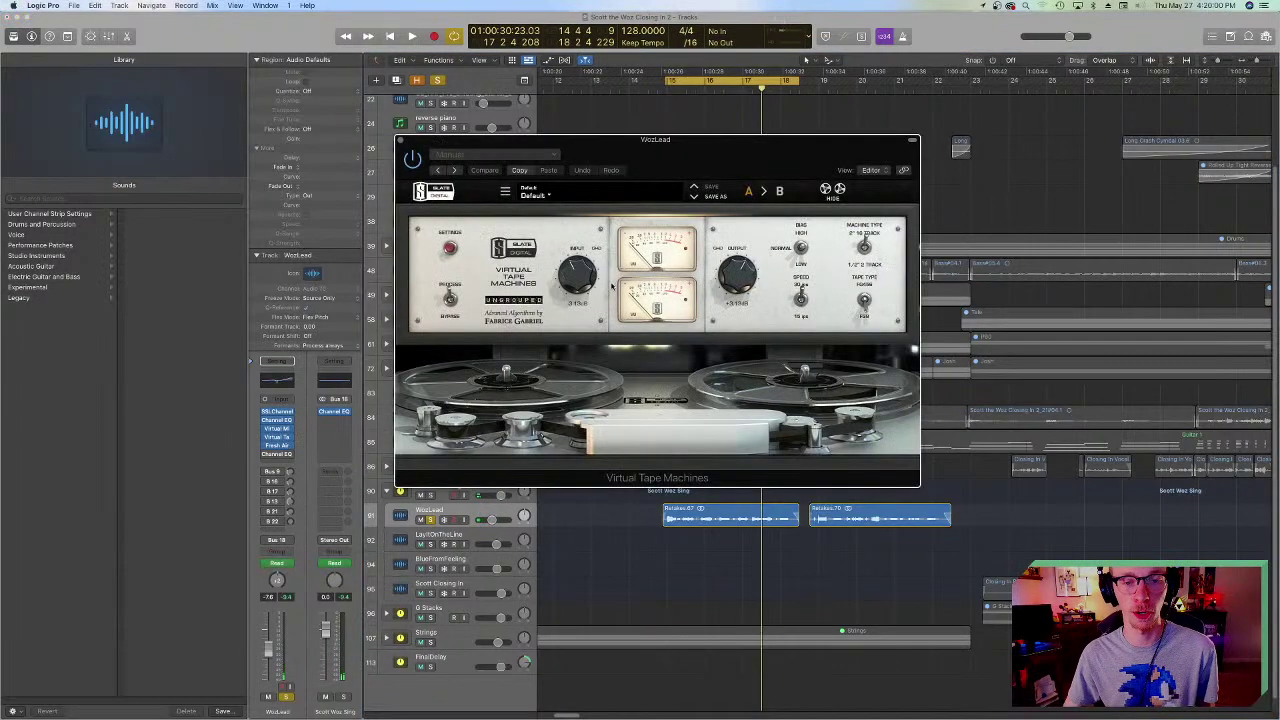
{"action": "left_click", "coordinate": [400, 140]}
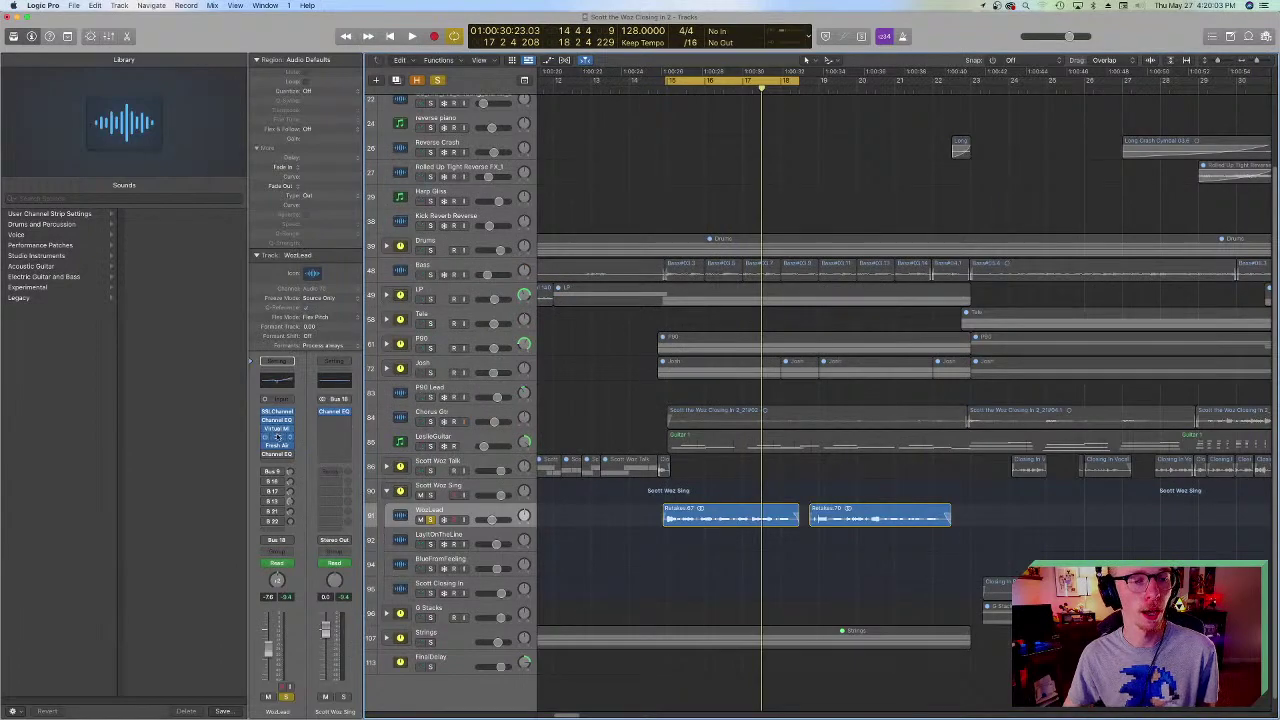
{"action": "left_click", "coordinate": [277, 437]}
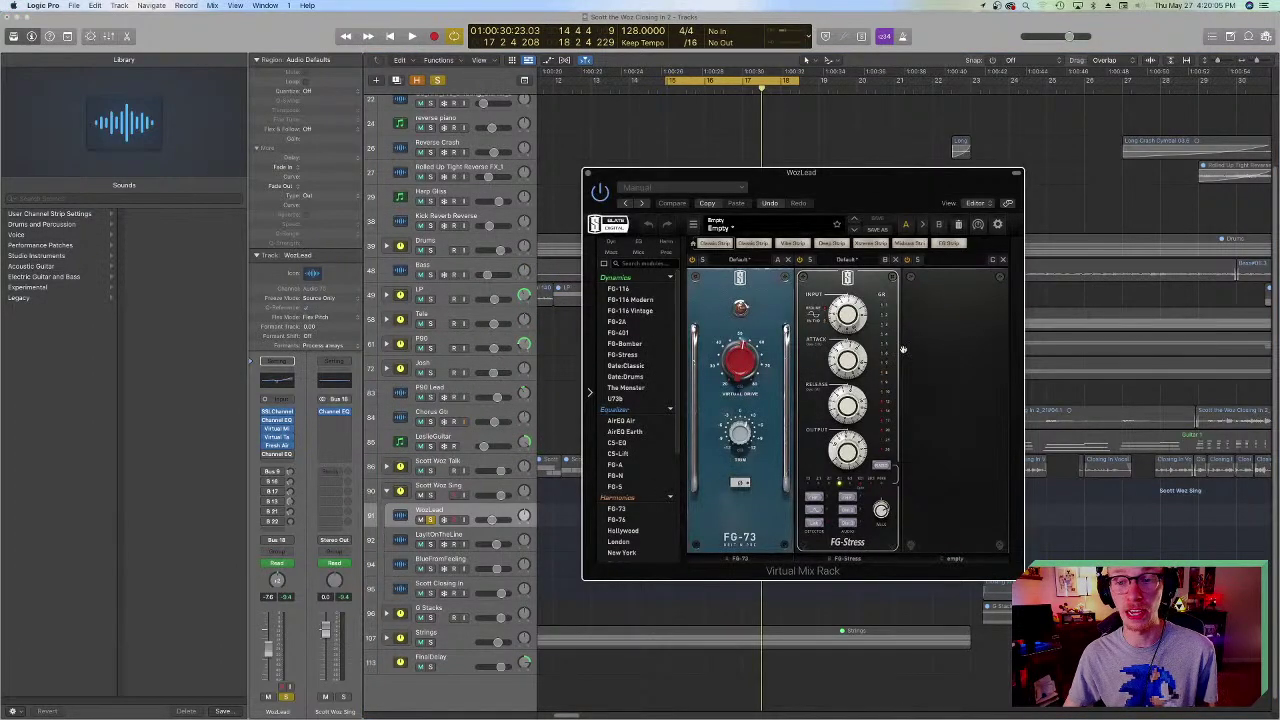
{"action": "left_click_drag", "start_coordinate": [628, 421], "coordinate": [963, 362]}
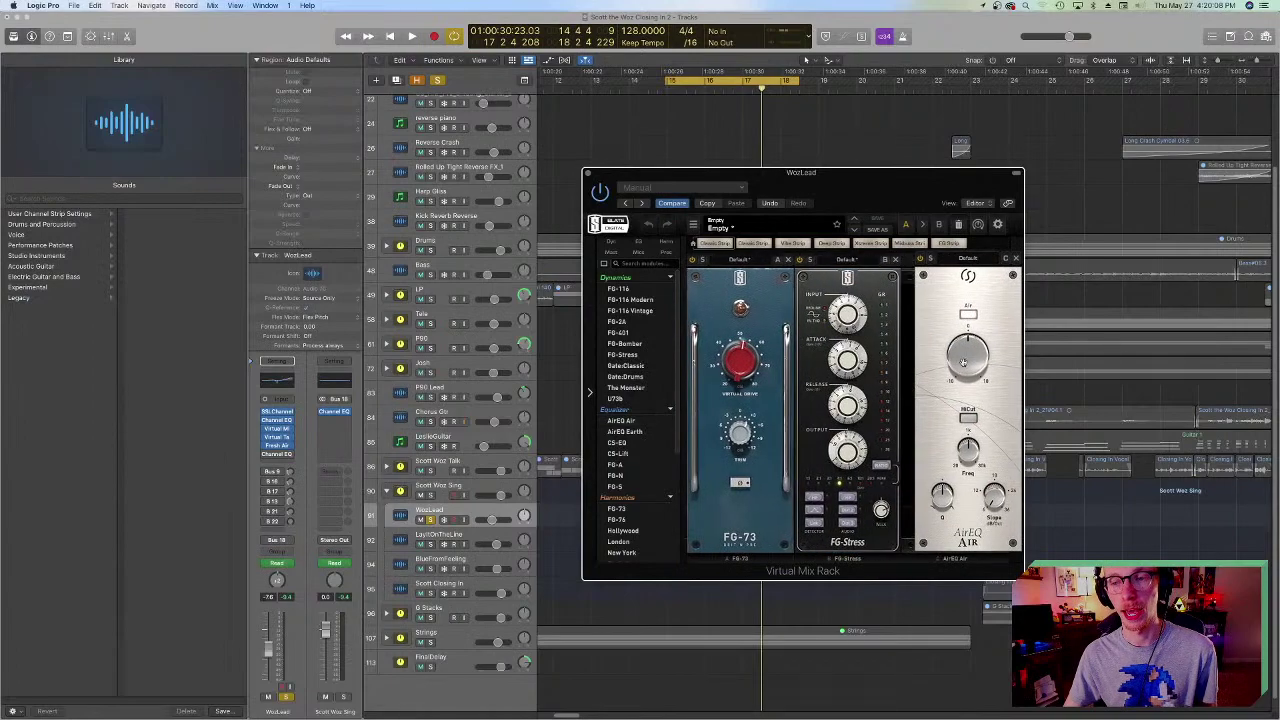
{"action": "left_click", "coordinate": [1004, 261]}
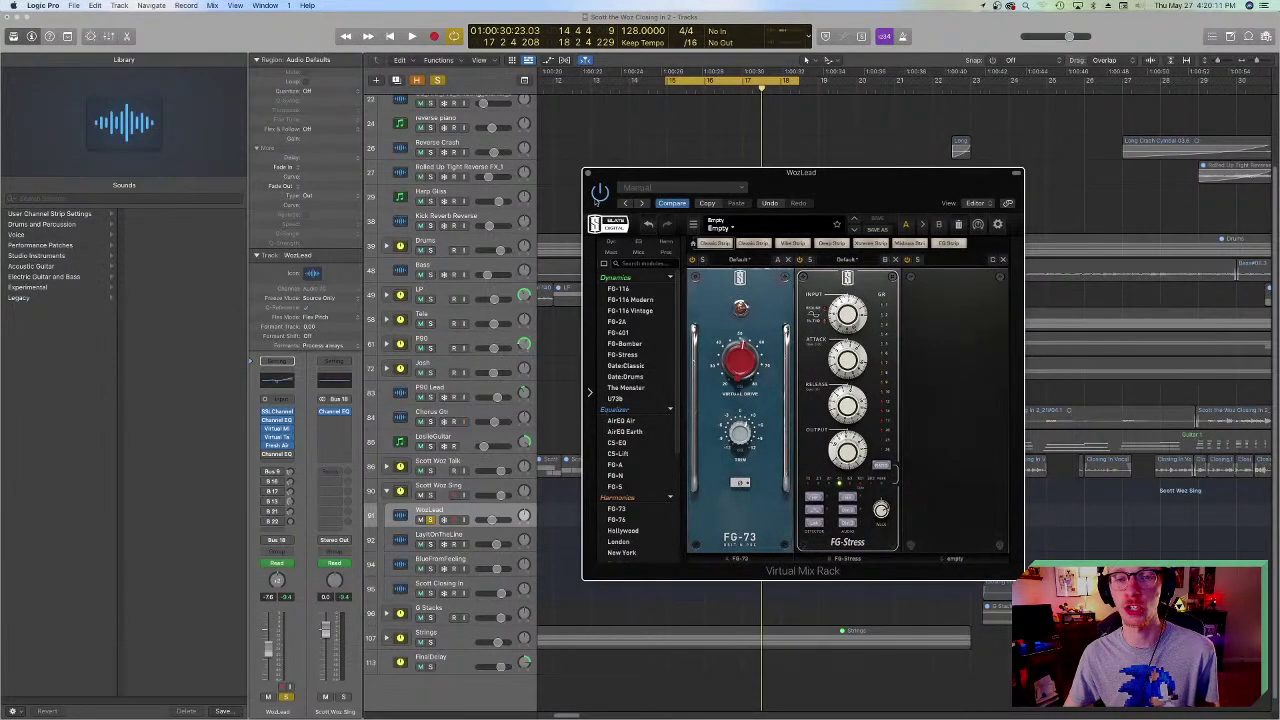
{"action": "left_click", "coordinate": [590, 175]}
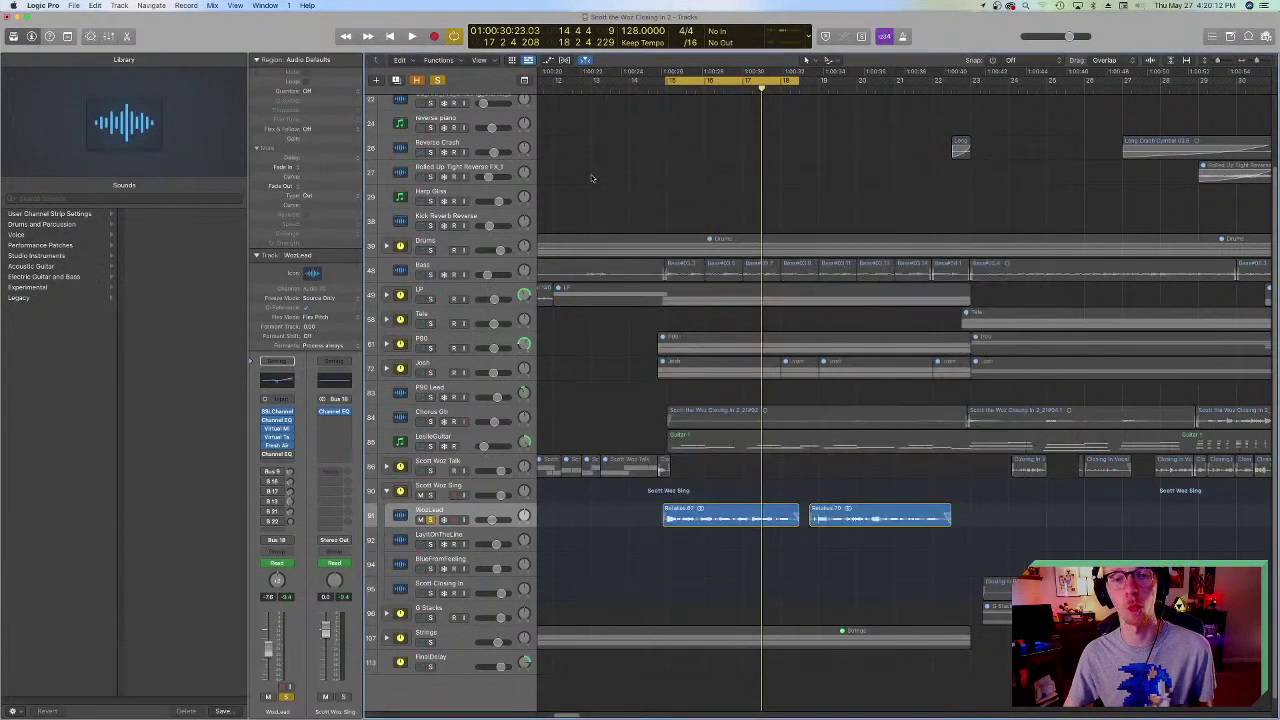
- Review Fresh Air's settings on WozLead, and enable the last Channel EQ in the chain while viewing its curve
{"action": "left_click", "coordinate": [278, 445]}
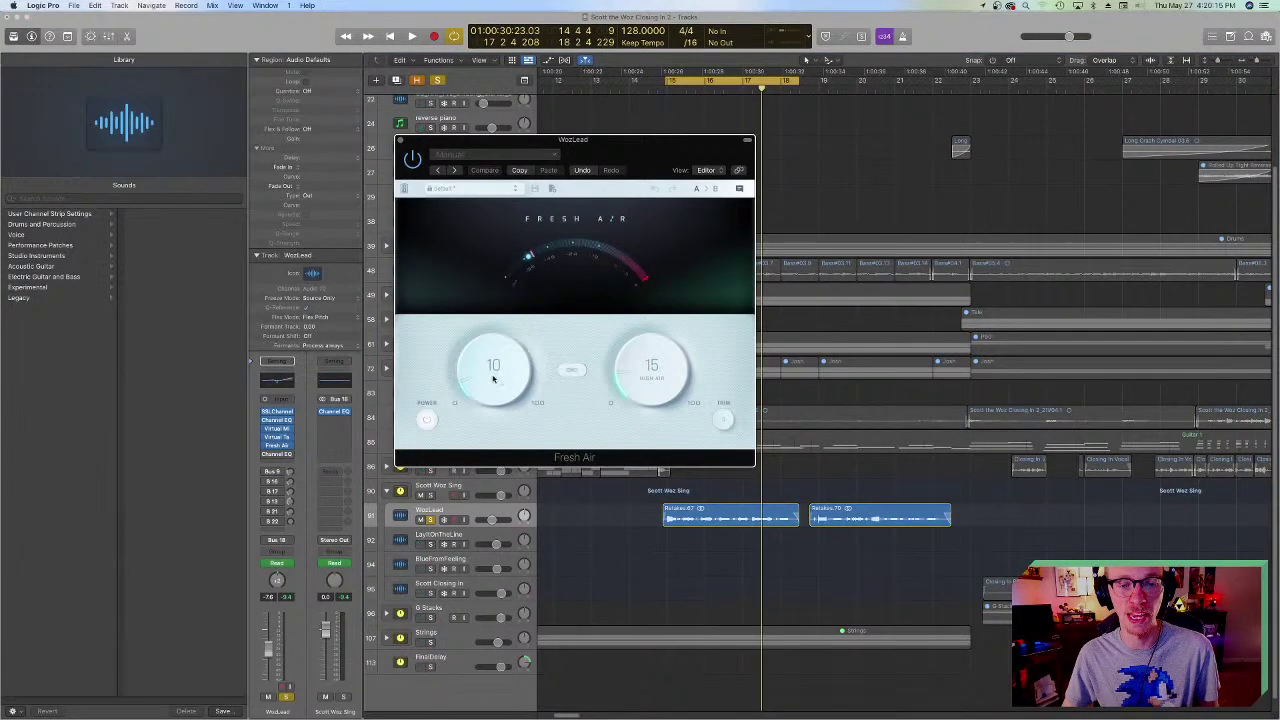
{"action": "left_click", "coordinate": [401, 139]}
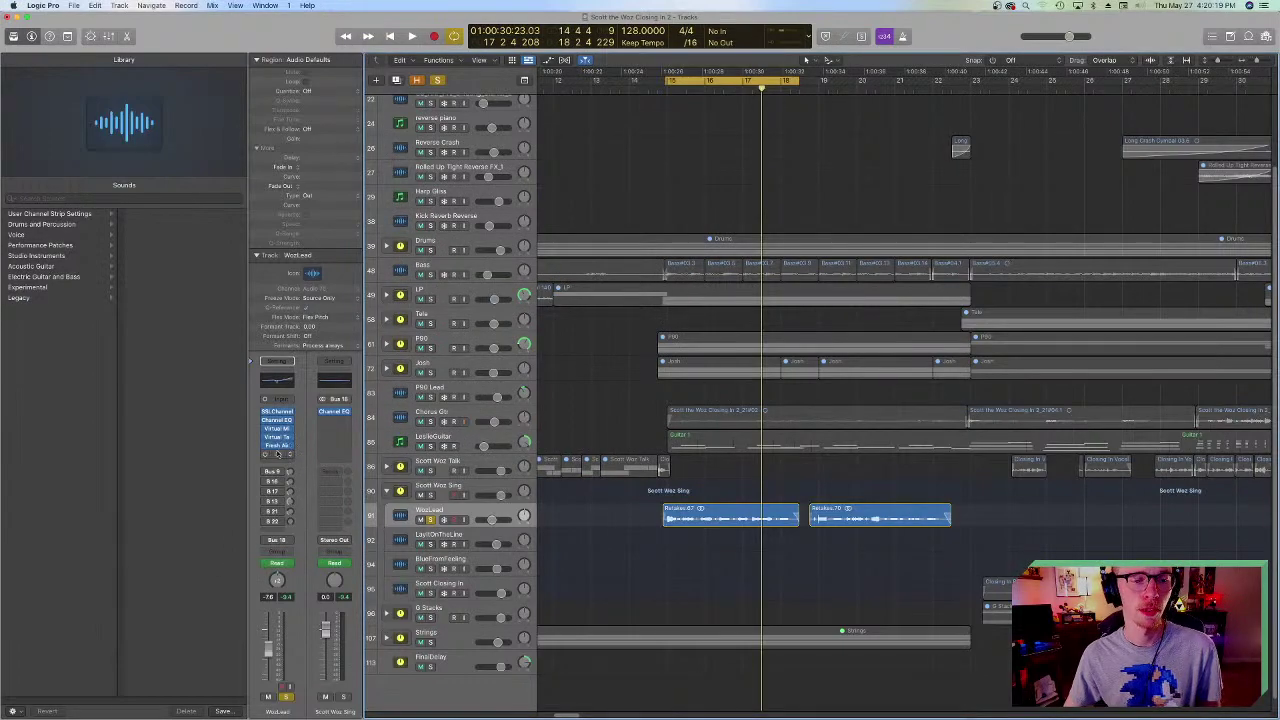
{"action": "left_click", "coordinate": [278, 453]}
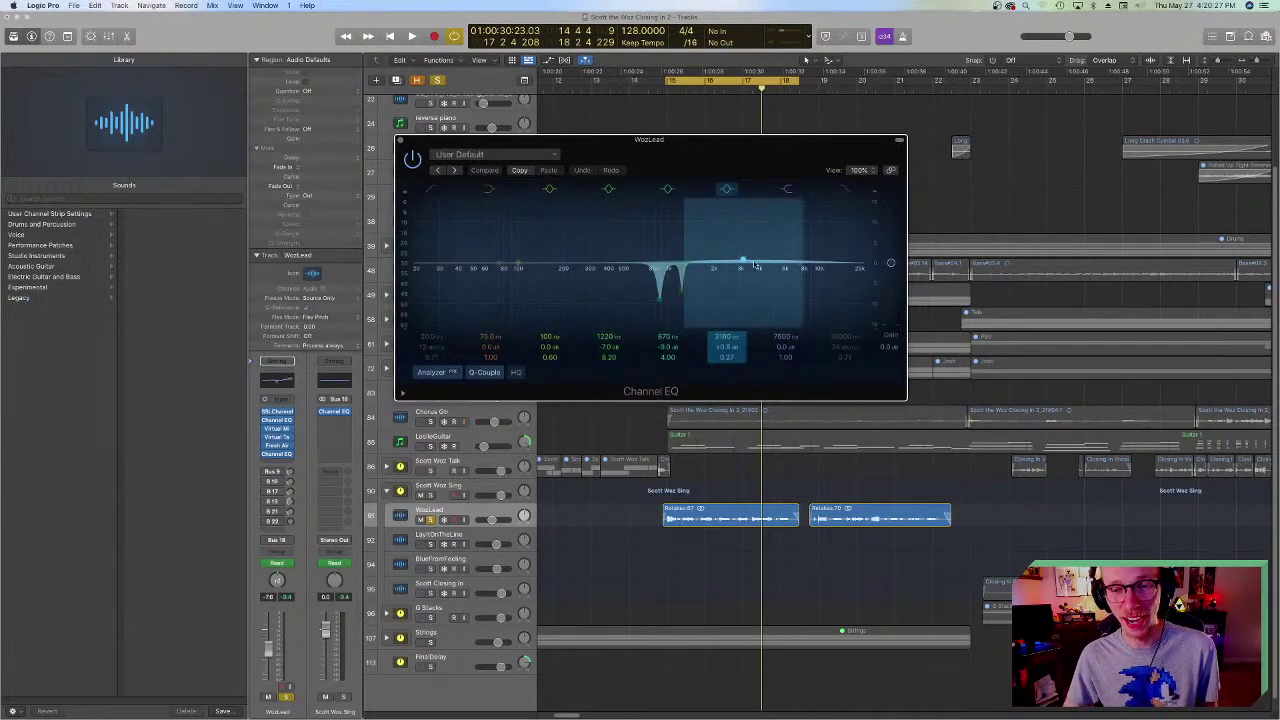
{"action": "left_click", "coordinate": [402, 142]}
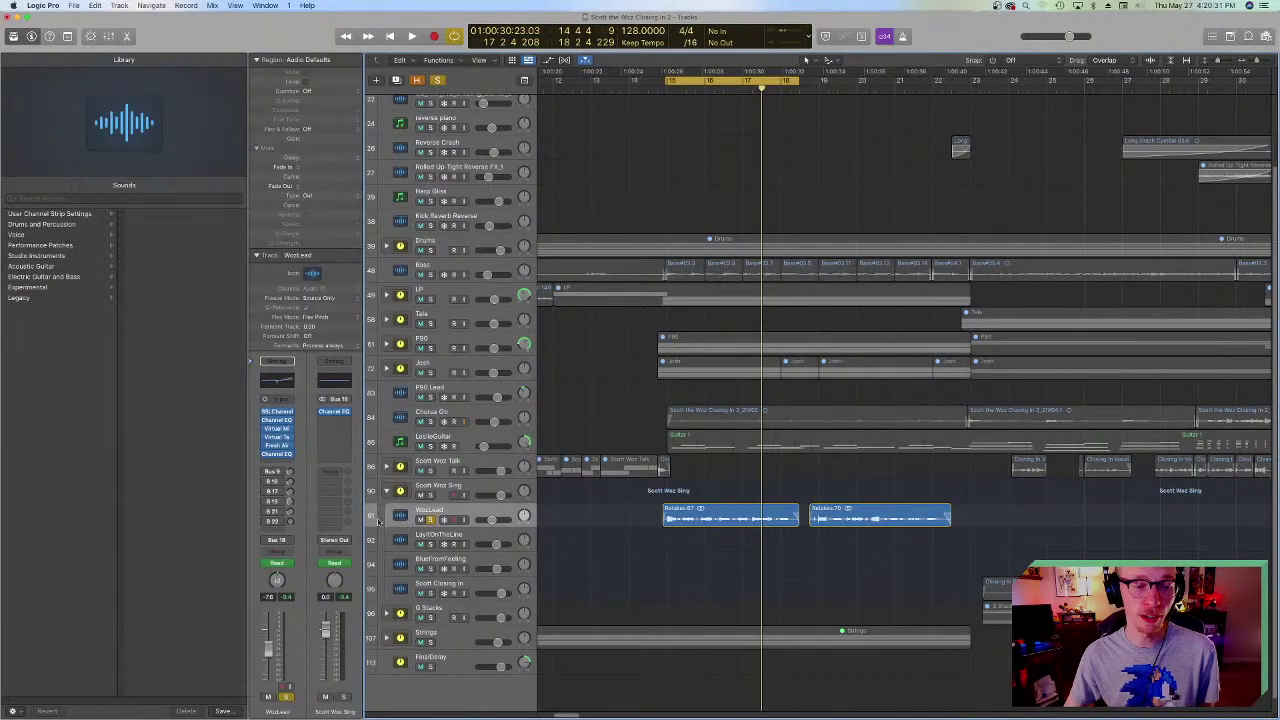
- Recheck SSLChannel, and compare the WozLead phrase with its inserts bypassed and with both inserts and sends enabled
{"action": "left_click", "coordinate": [277, 413]}
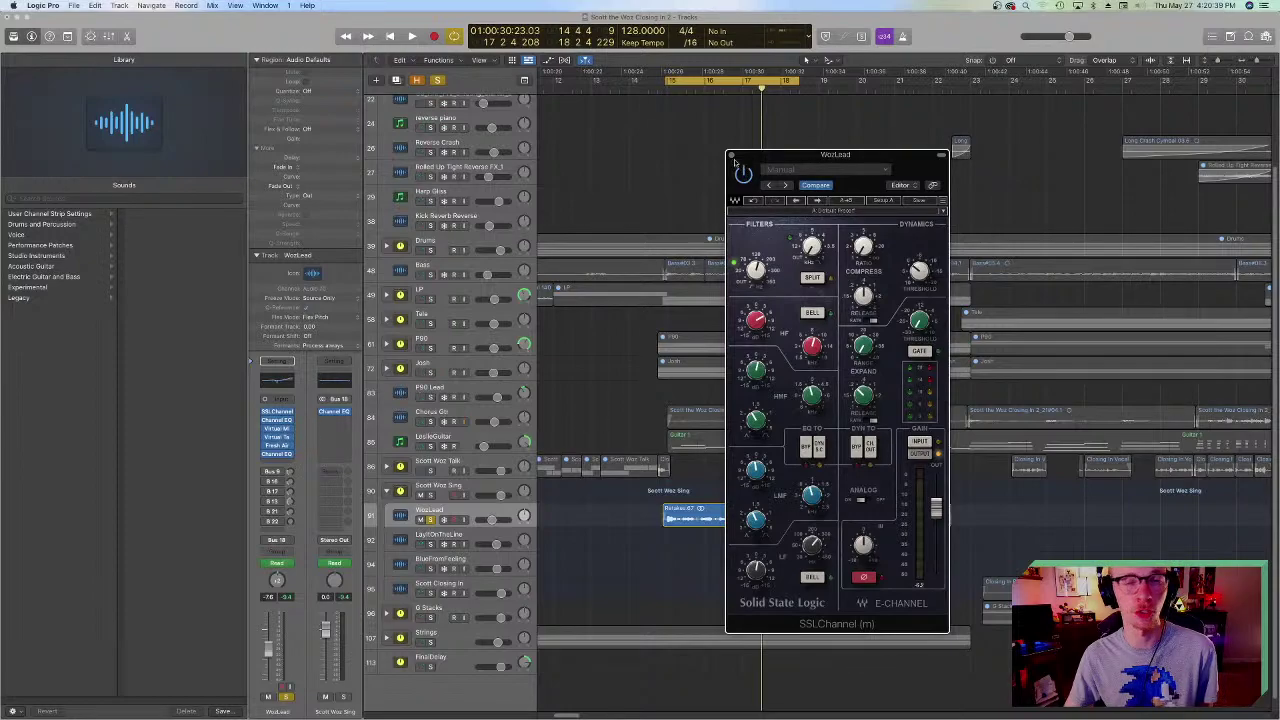
{"action": "left_click", "coordinate": [731, 156]}
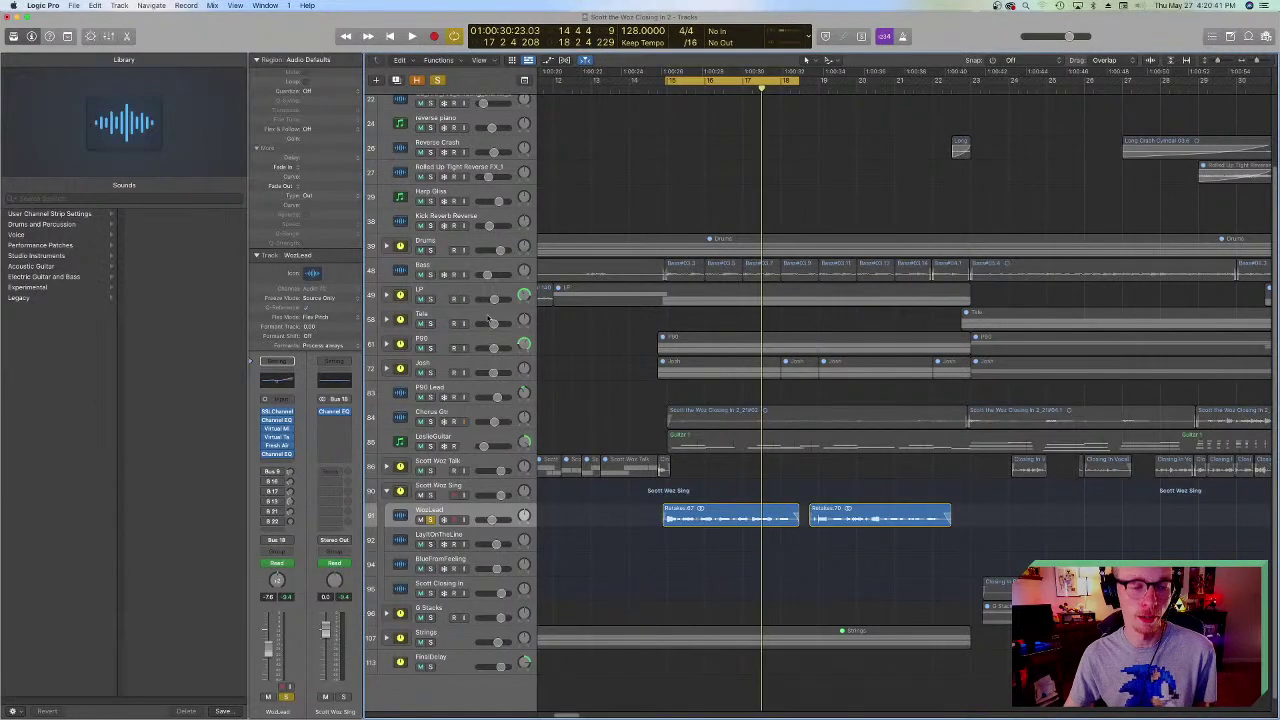
{"action": "key", "text": "space"}
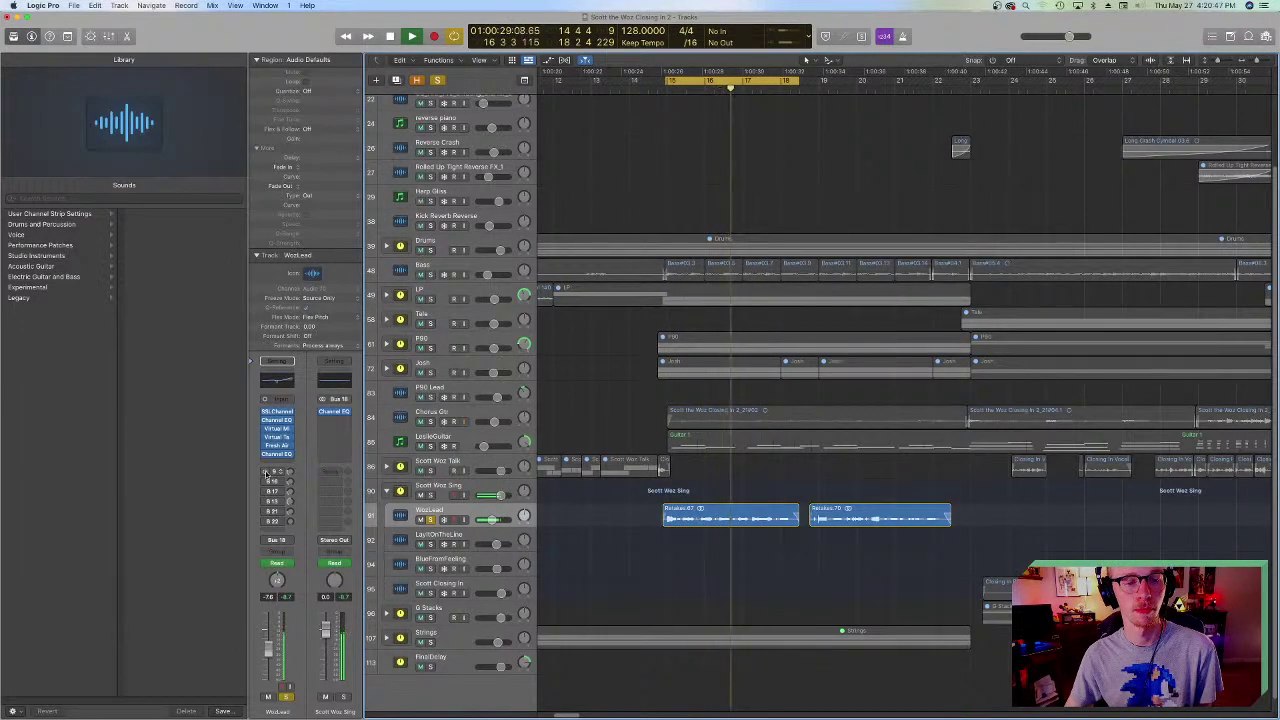
{"action": "left_click_drag", "start_coordinate": [264, 421], "coordinate": [264, 419]}
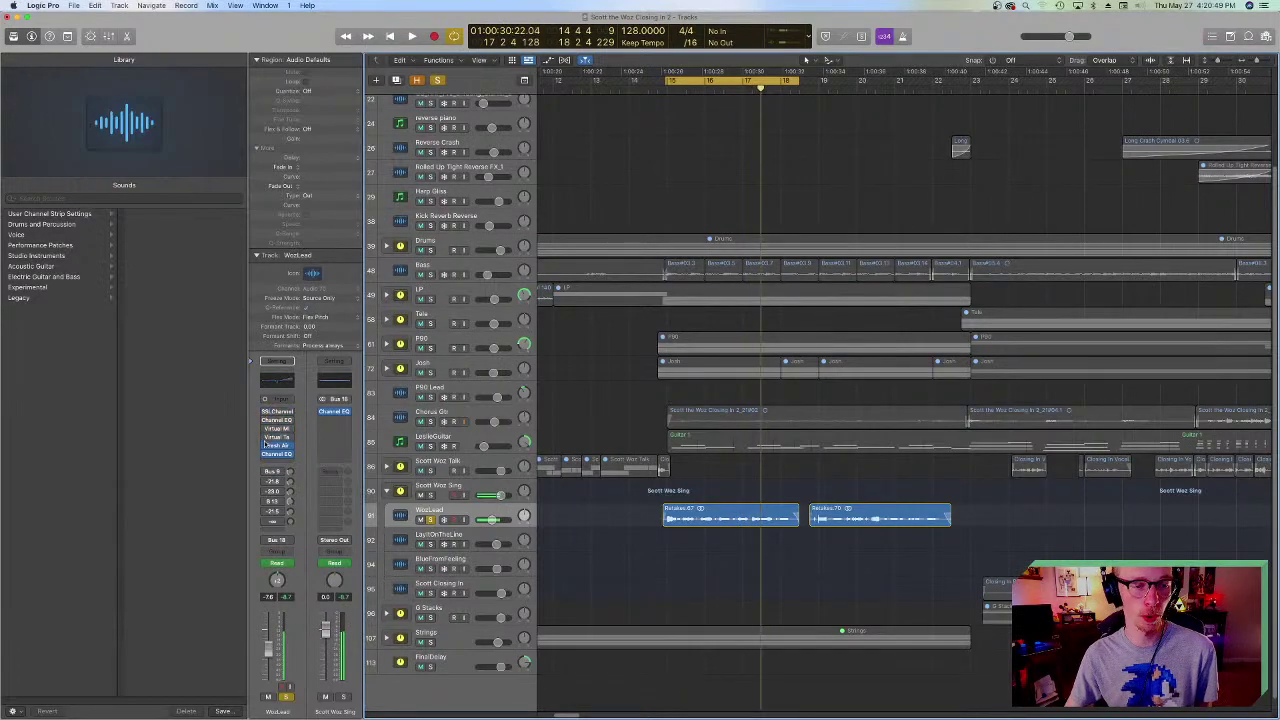
{"action": "key", "text": "space"}
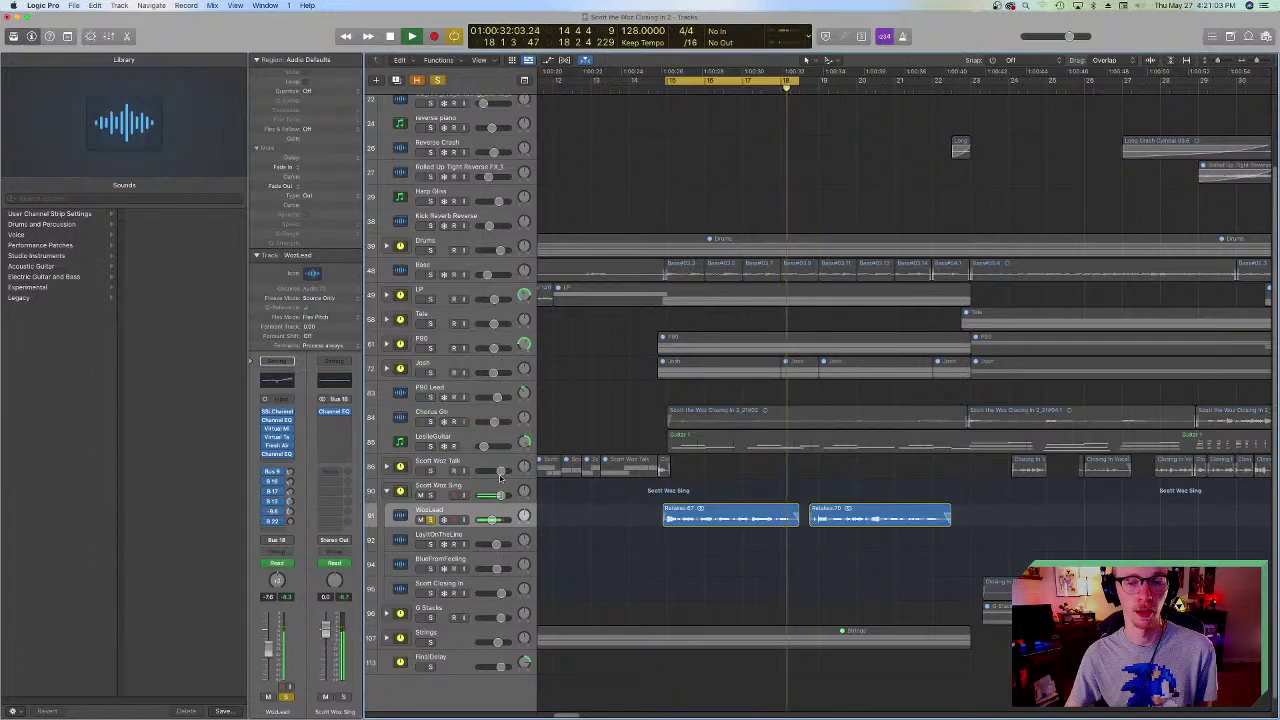
{"action": "key", "text": "space"}
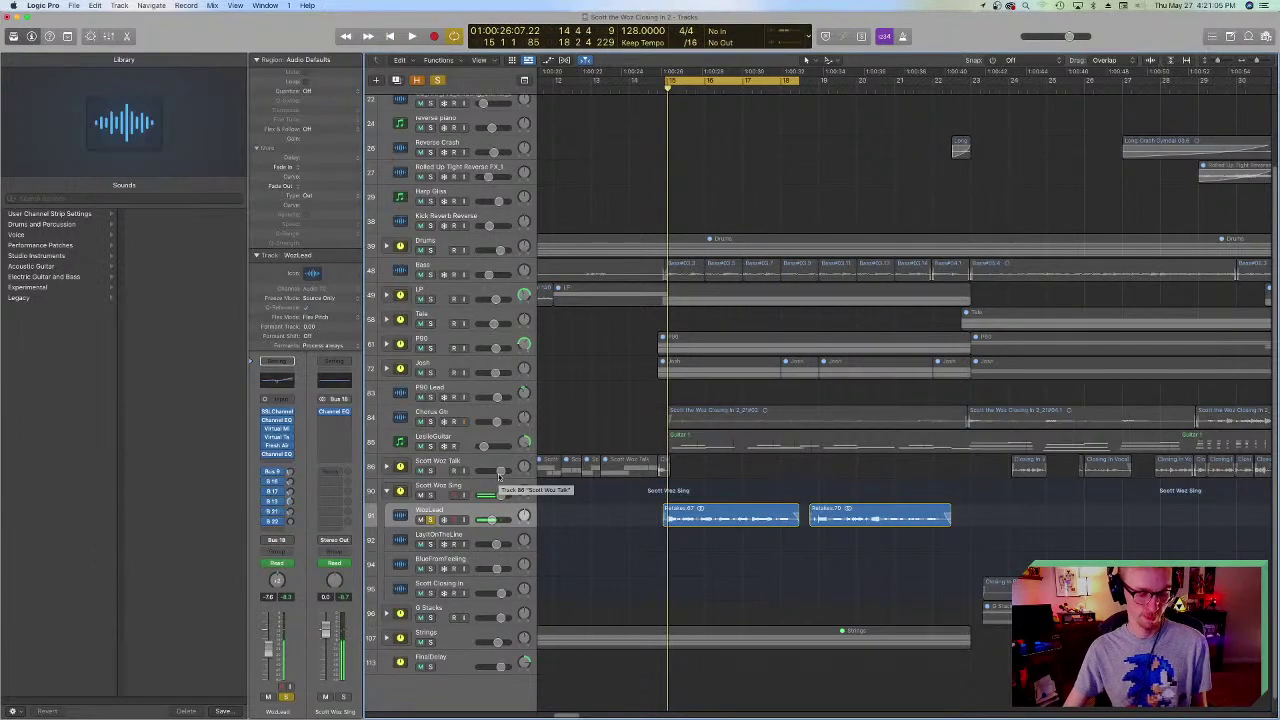
- Take WozLead out of solo, collapse the Scott Woz Sing track stack, and save the project
{"action": "left_click", "coordinate": [431, 519]}
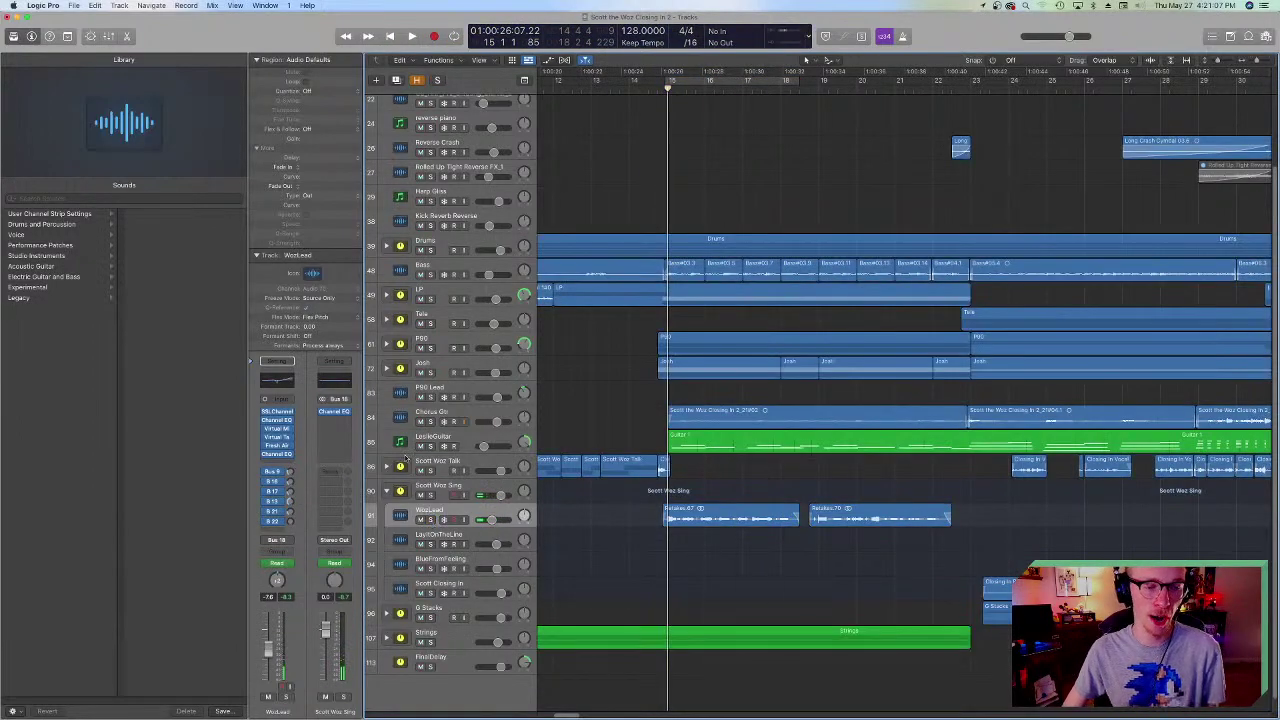
{"action": "left_click", "coordinate": [387, 490]}
{"action": "key", "text": "super+s"}
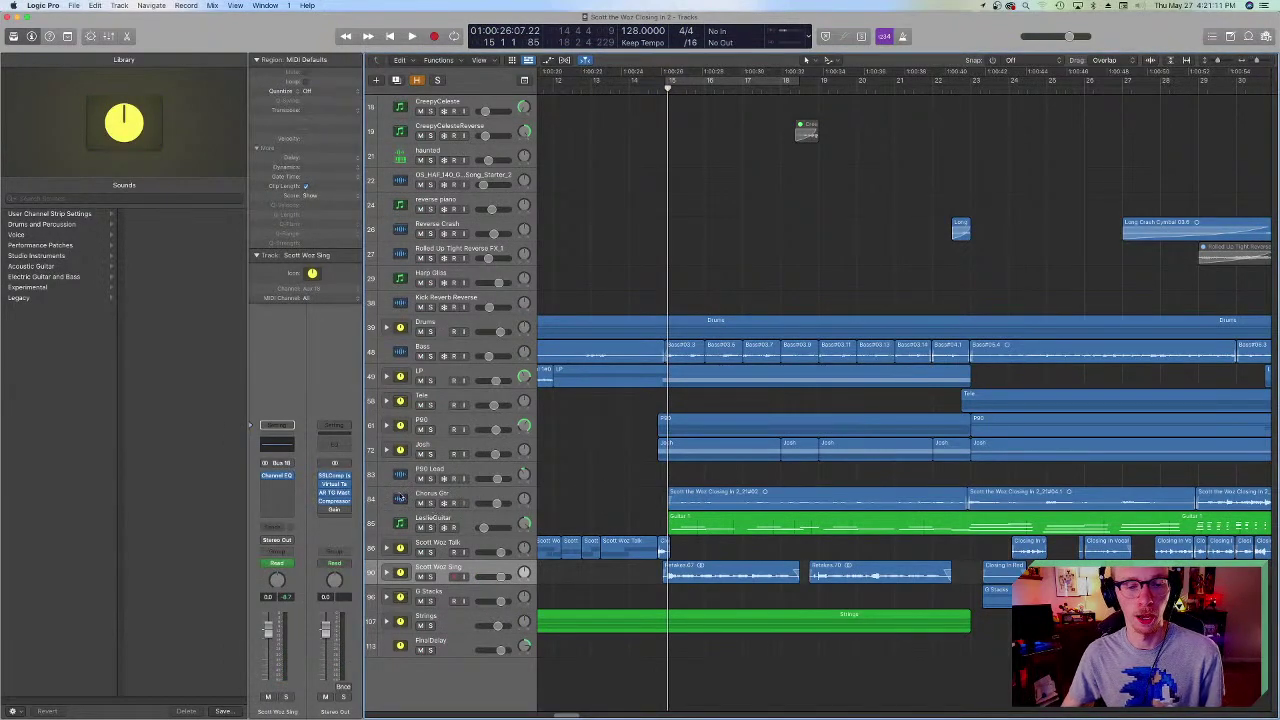
- Look through the channel strips of the guitar tracks, and view the J37 tape plugin on the Tele stack
{"action": "left_click", "coordinate": [399, 497]}
{"action": "left_click", "coordinate": [441, 449]}
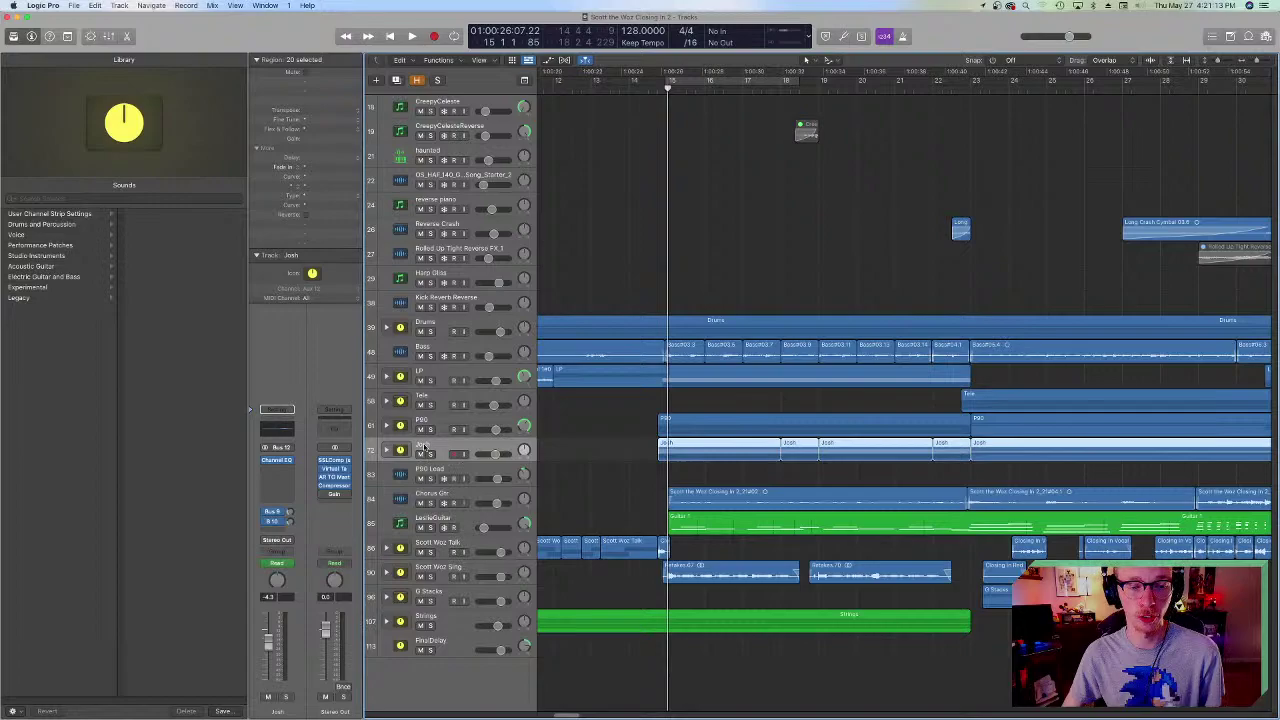
{"action": "left_click", "coordinate": [434, 418]}
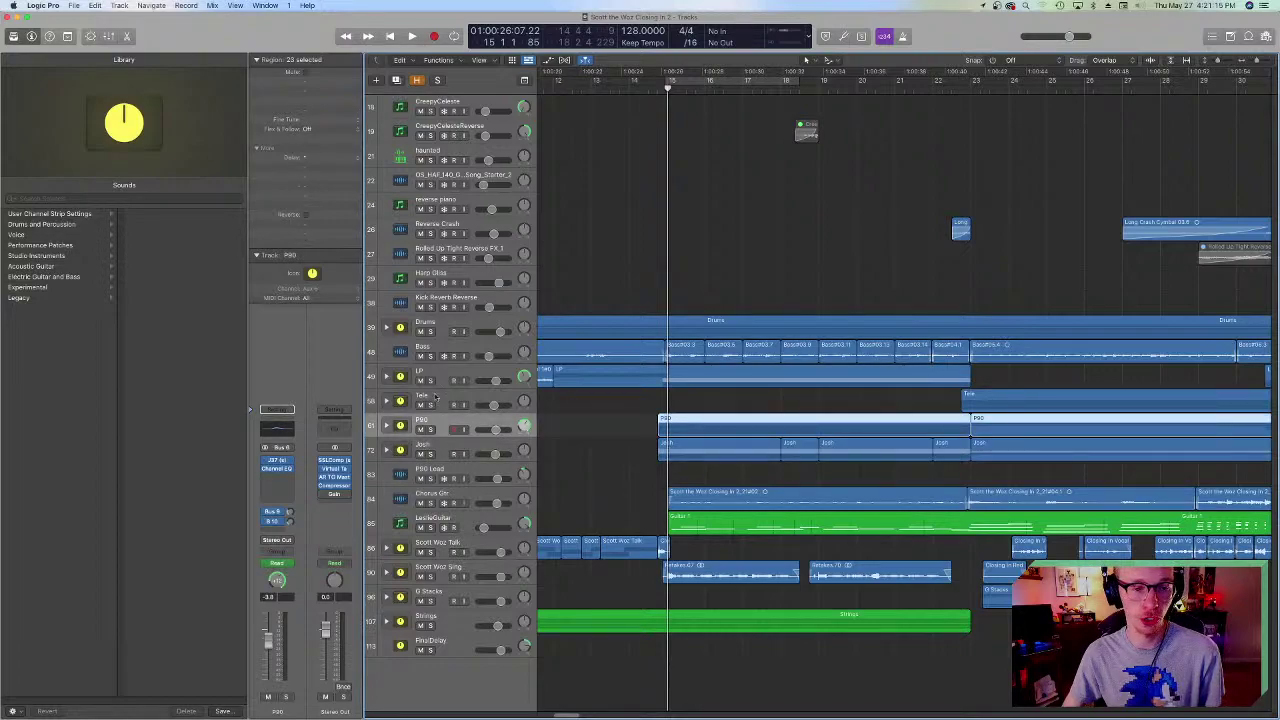
{"action": "left_click", "coordinate": [435, 397]}
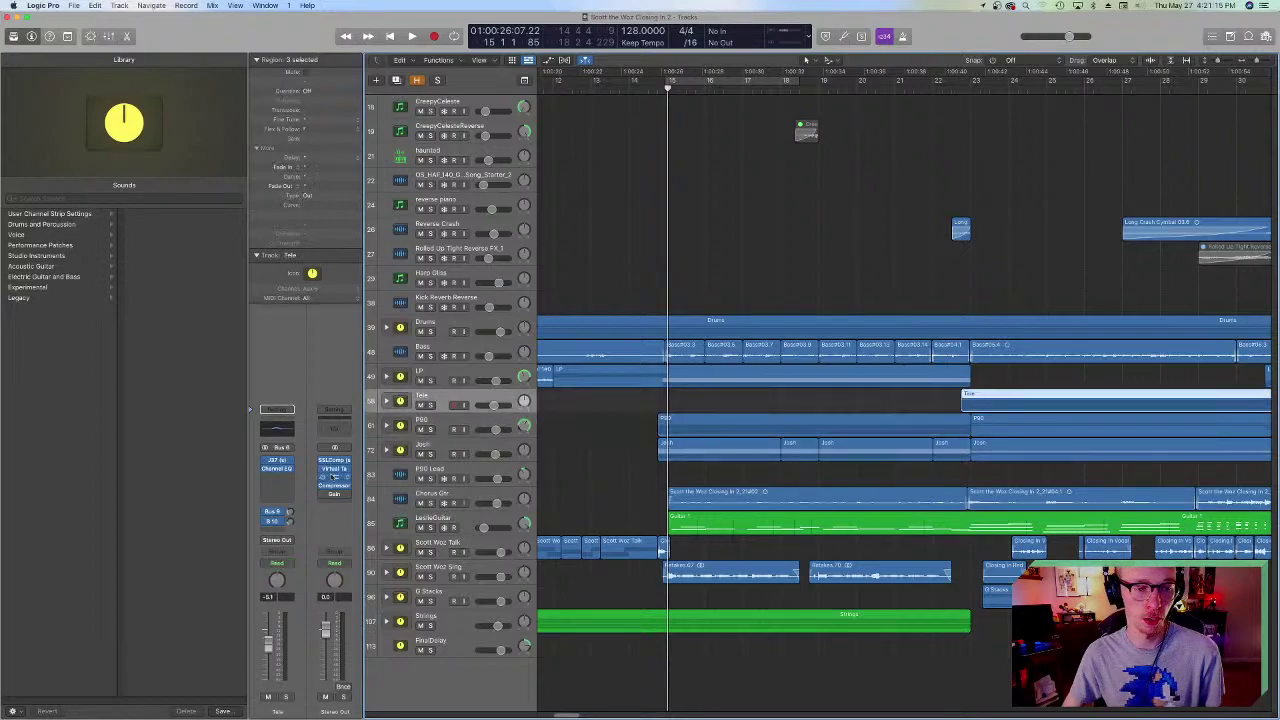
{"action": "left_click", "coordinate": [277, 463]}
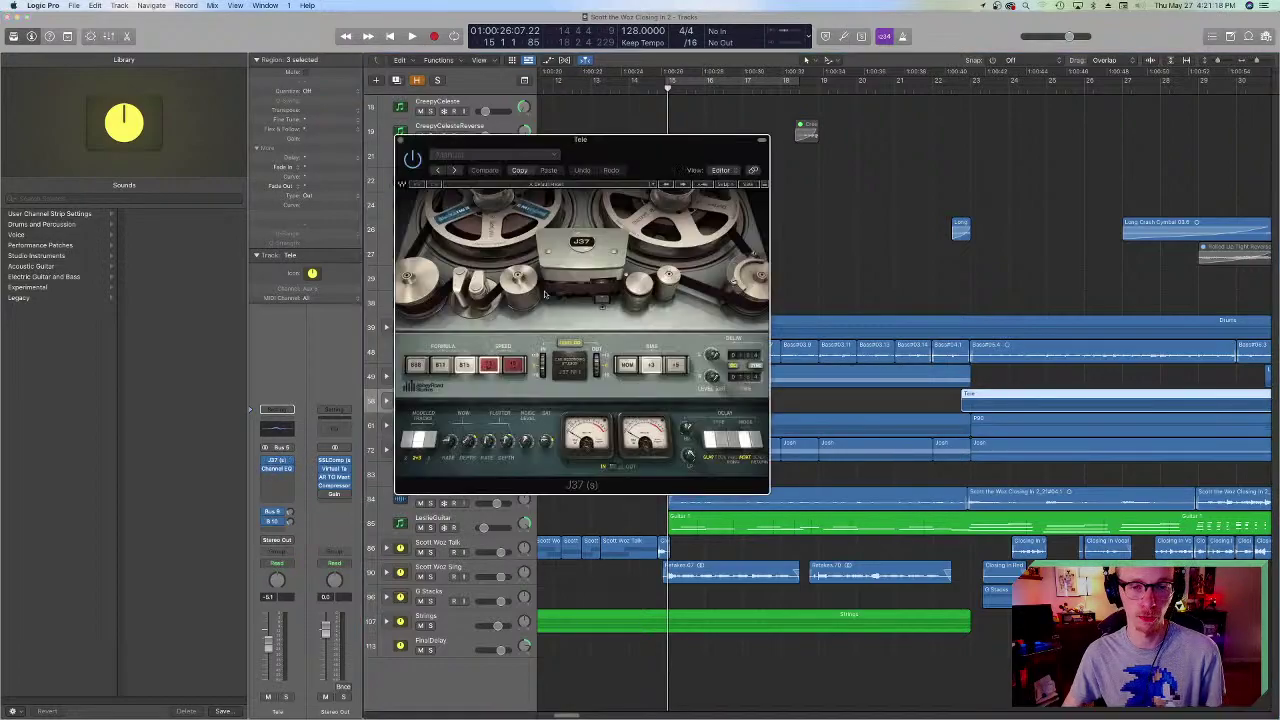
{"action": "left_click", "coordinate": [400, 140]}
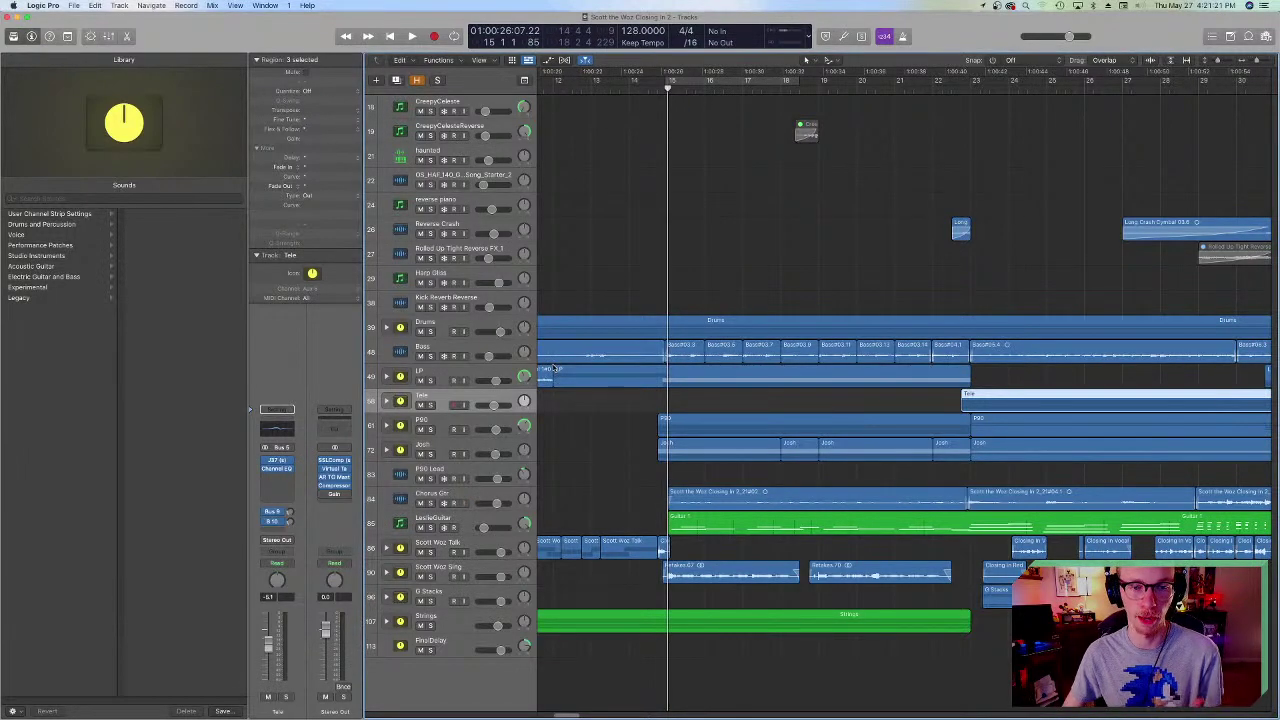
- Solo the Bass track and review the gain, frequency and low-cut settings of its Vintage Console EQ
{"action": "left_click", "coordinate": [414, 358]}
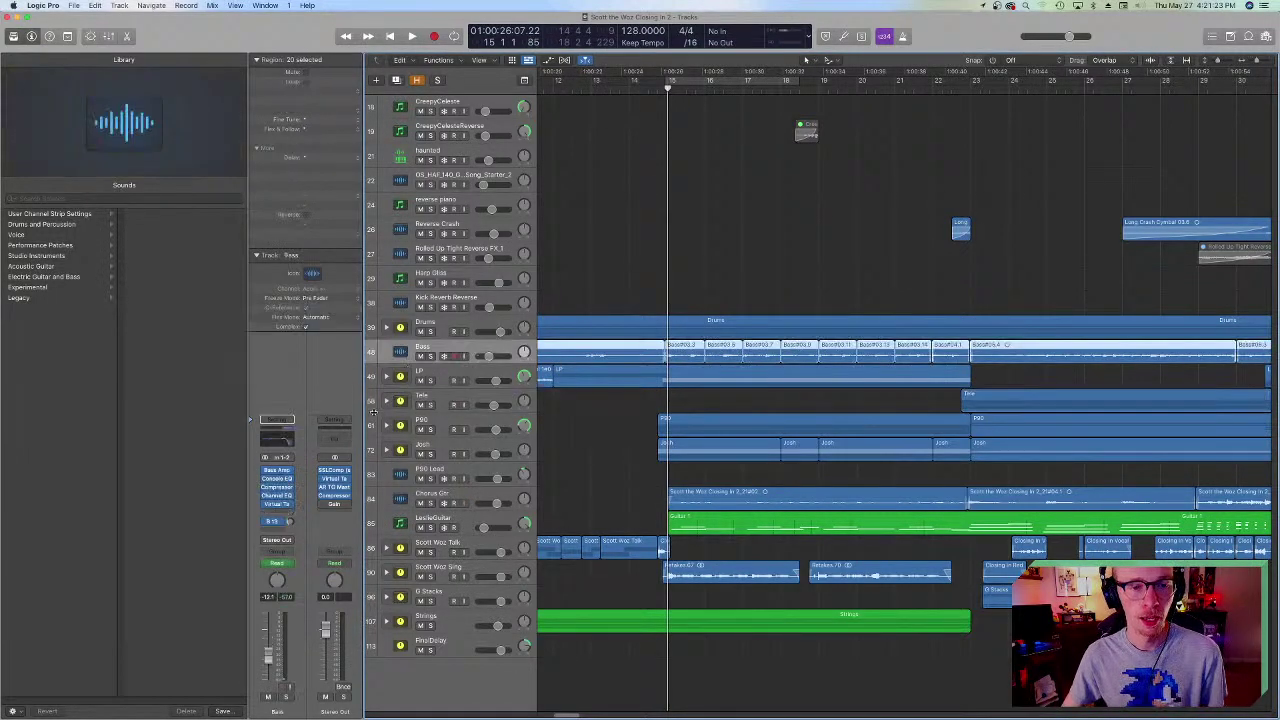
{"action": "left_click", "coordinate": [277, 478]}
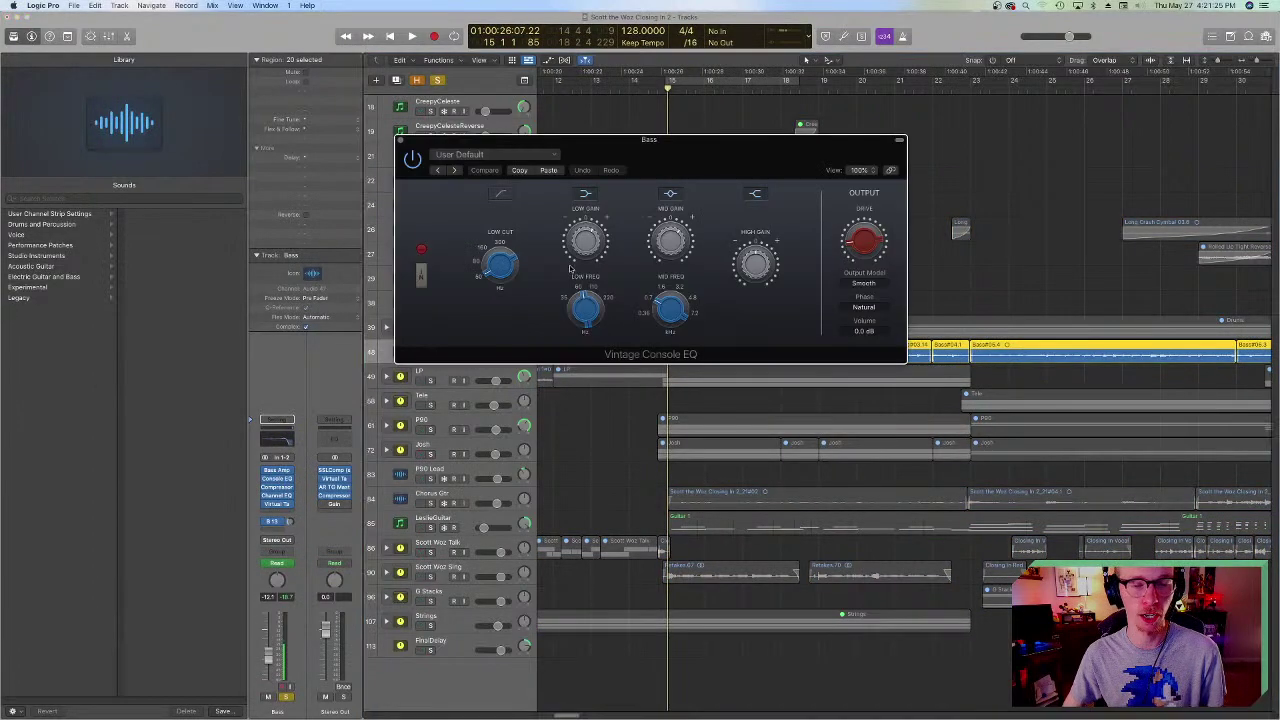
{"action": "mouse_move", "coordinate": [588, 238]}
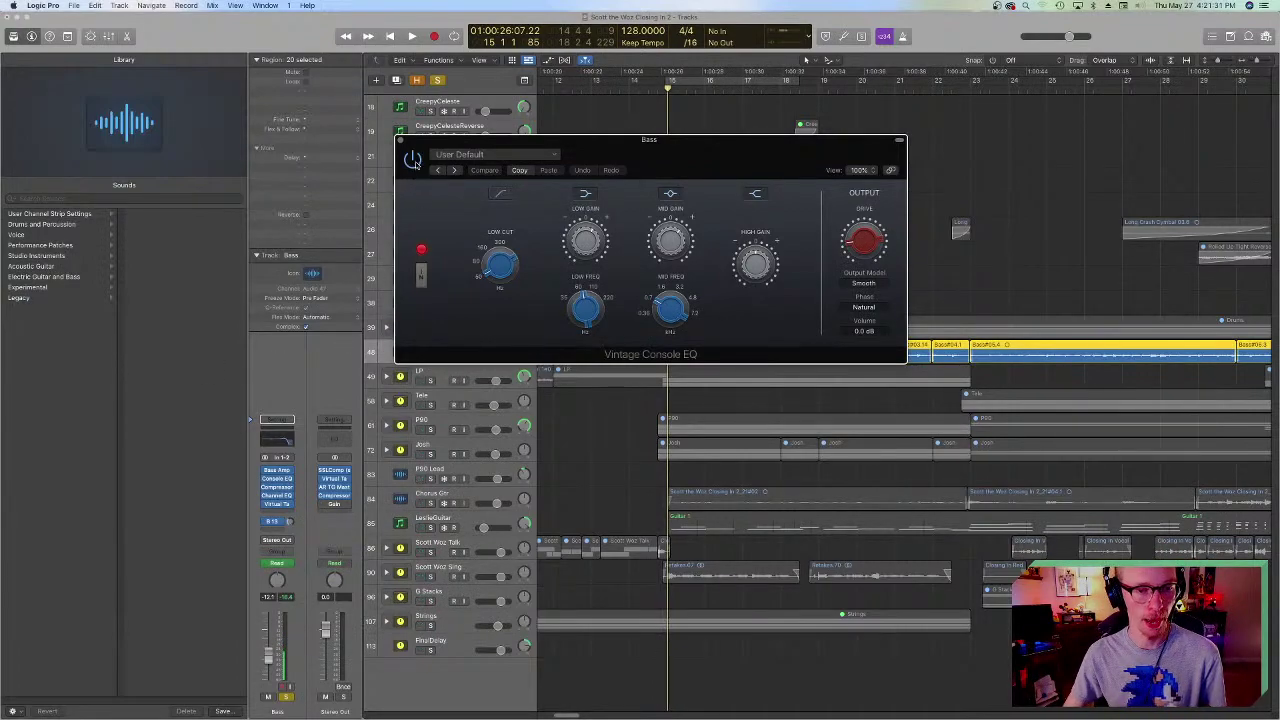
{"action": "left_click_drag", "start_coordinate": [581, 146], "coordinate": [539, 150]}
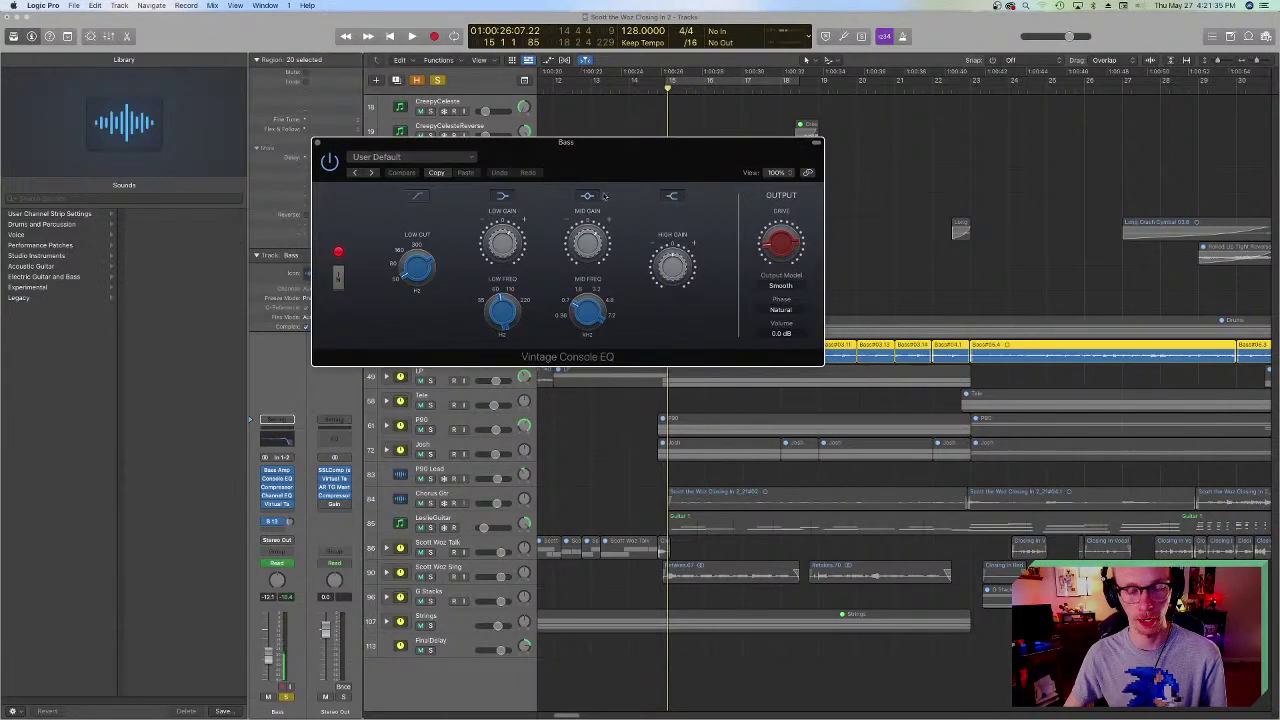
{"action": "mouse_move", "coordinate": [506, 248]}
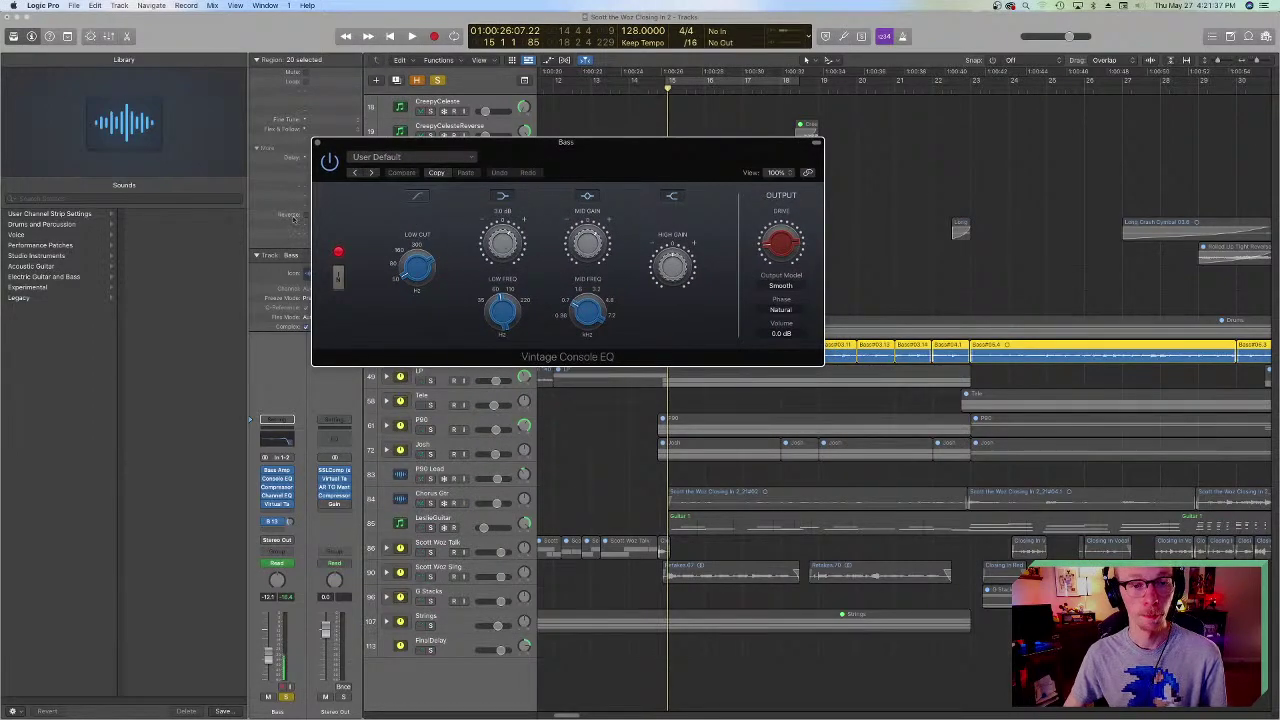
{"action": "left_click_drag", "start_coordinate": [530, 146], "coordinate": [435, 105]}
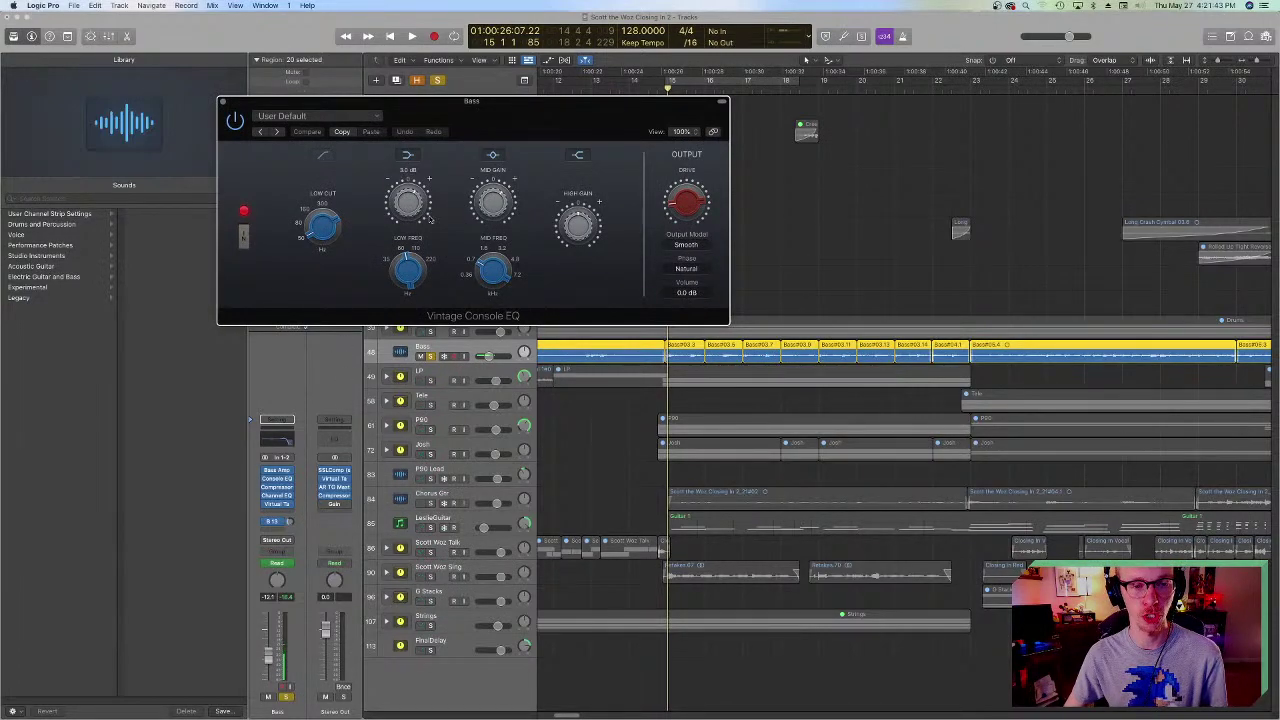
{"action": "mouse_move", "coordinate": [345, 236]}
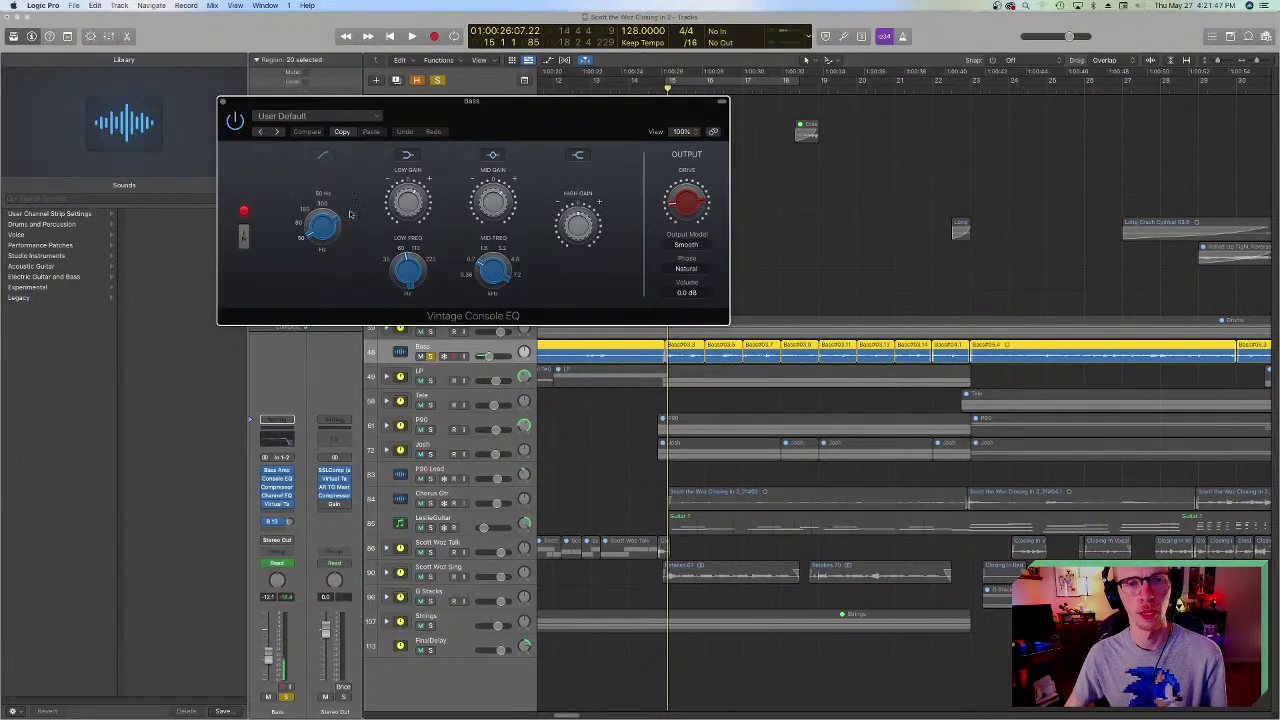
{"action": "mouse_move", "coordinate": [425, 210]}
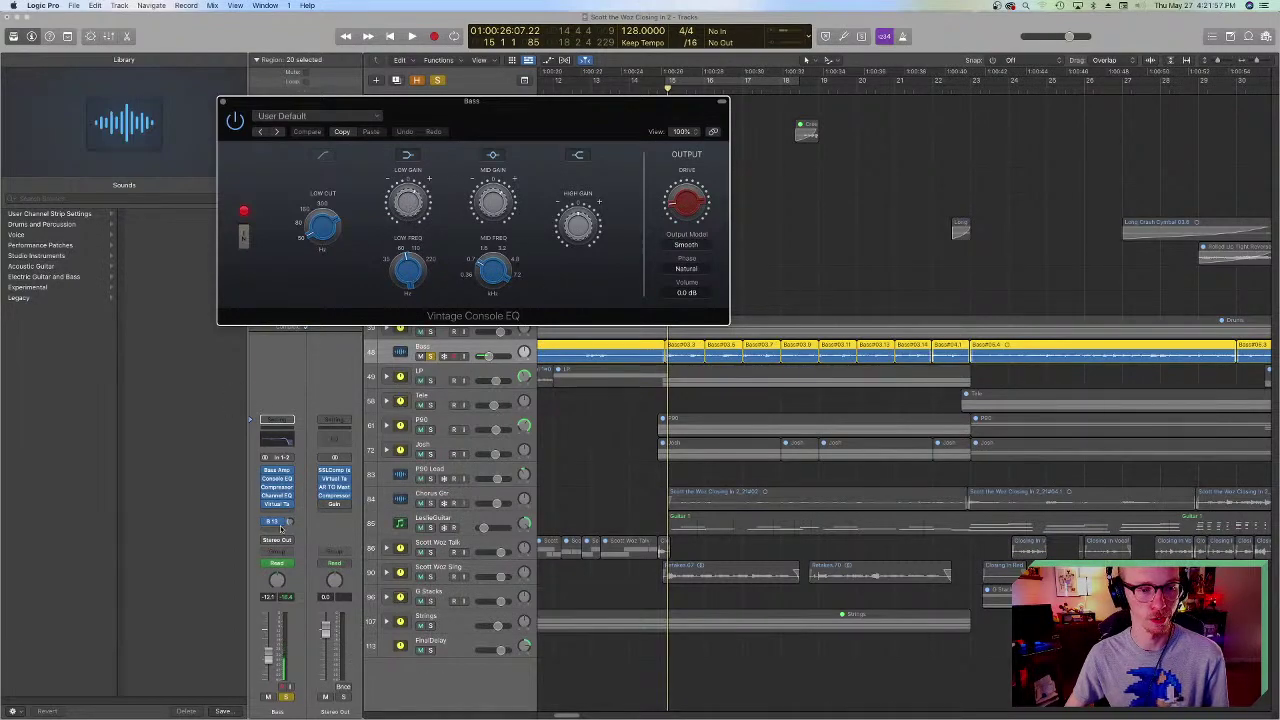
- Bypass the Bass inserts that follow Bass Amp, and audition the soloed phrase from just before bar 15 with the plugin window hidden
{"action": "left_click", "coordinate": [264, 470]}
{"action": "left_click_drag", "start_coordinate": [667, 88], "coordinate": [658, 88]}
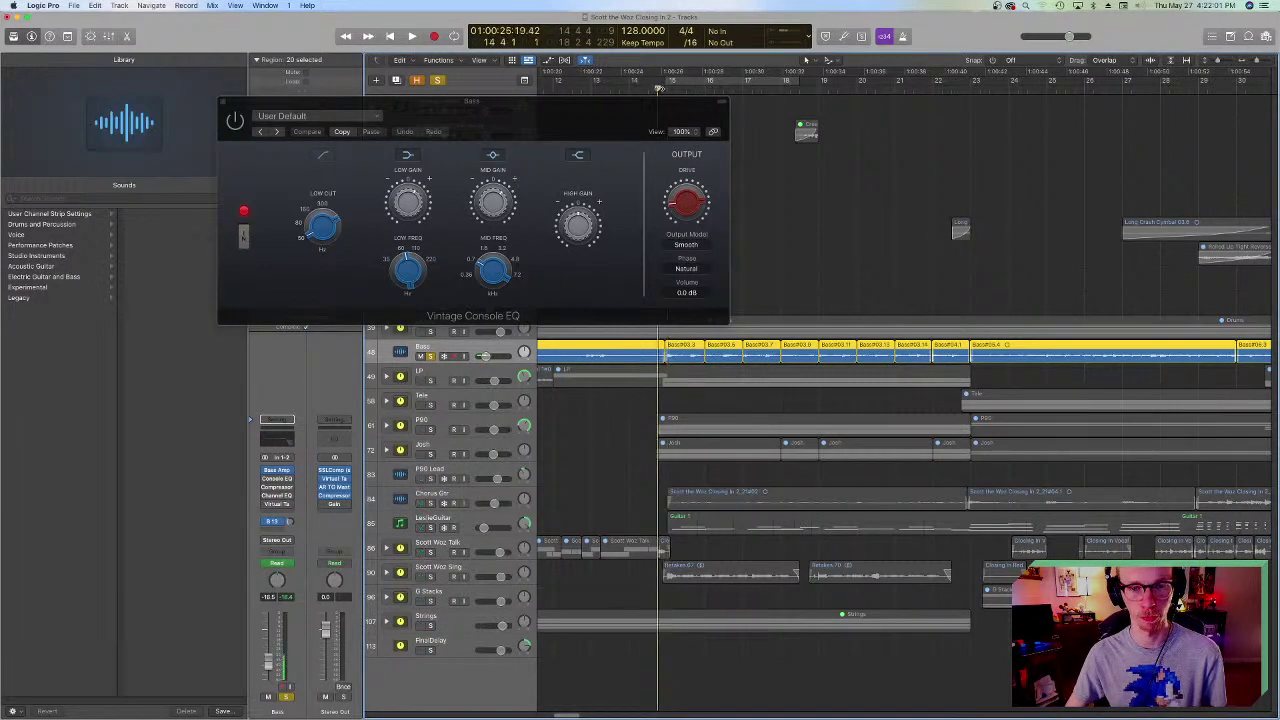
{"action": "key", "text": "space"}
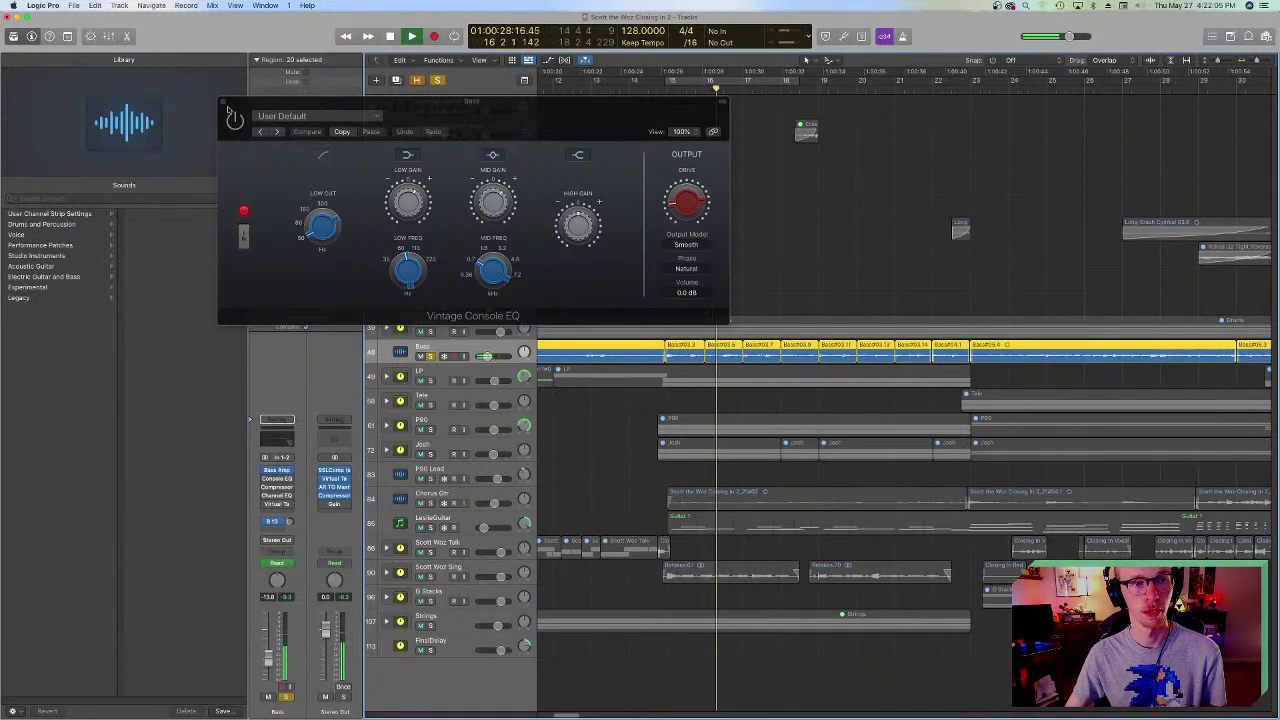
{"action": "key", "text": "v"}
{"action": "key", "text": "space"}
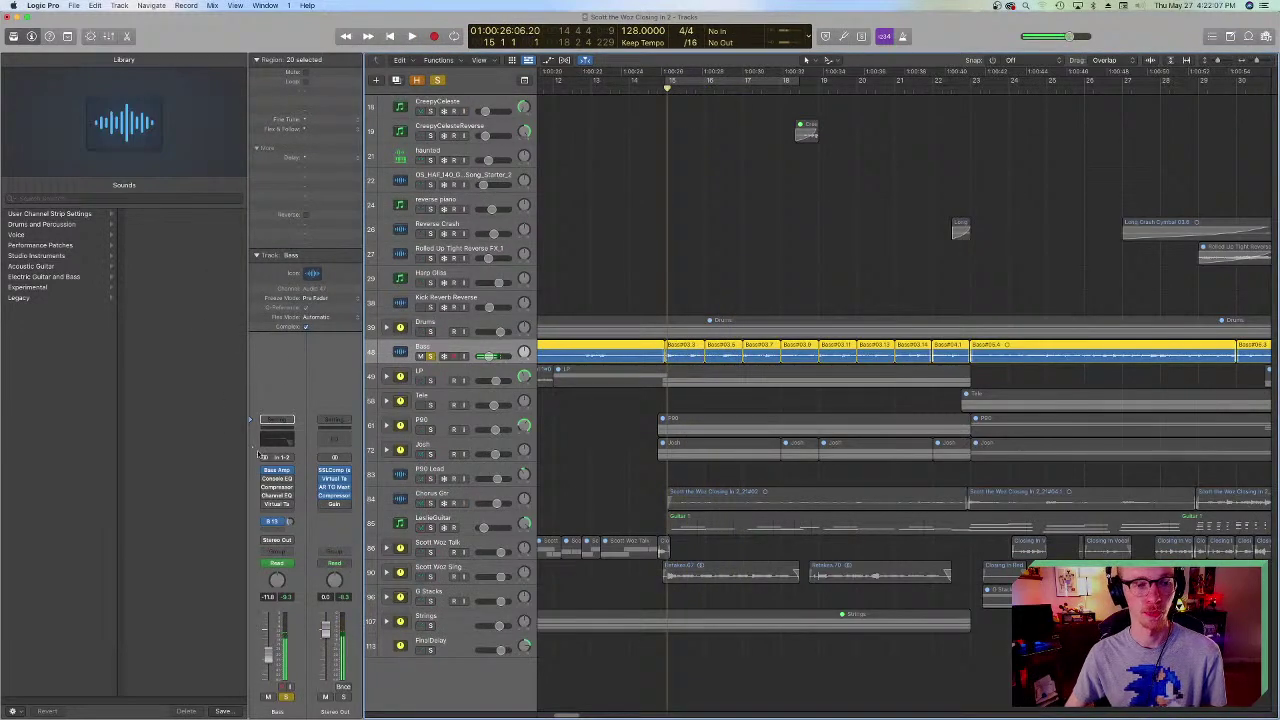
{"action": "key", "text": "space"}
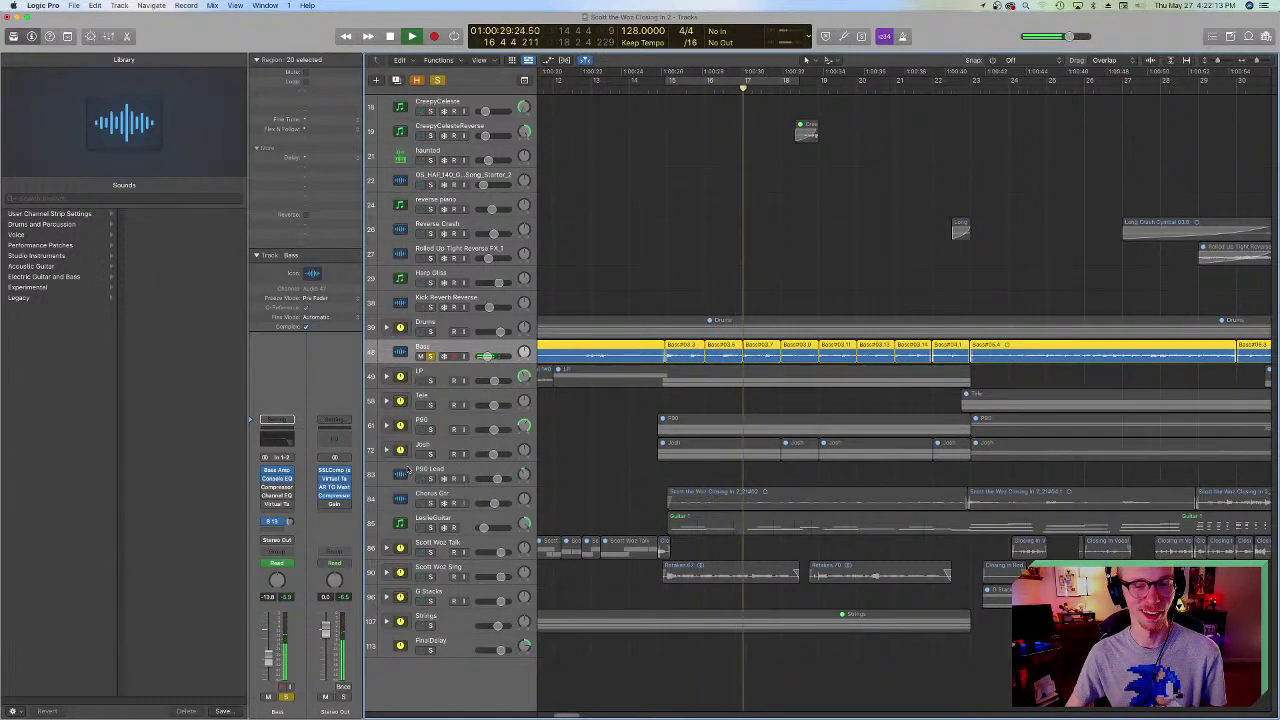
{"action": "key", "text": "space"}
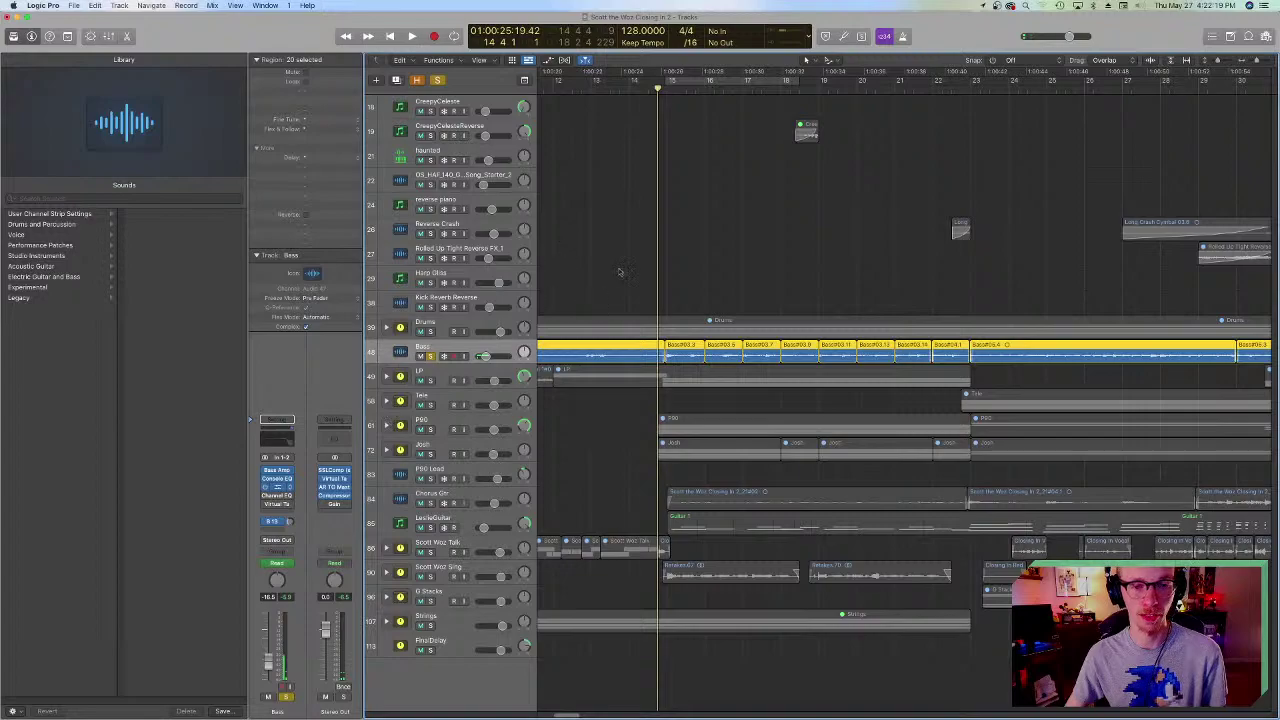
- Review the Compressor's ratio, attack and release on Bass while playing the soloed phrase, and close its window
{"action": "key", "text": "v"}
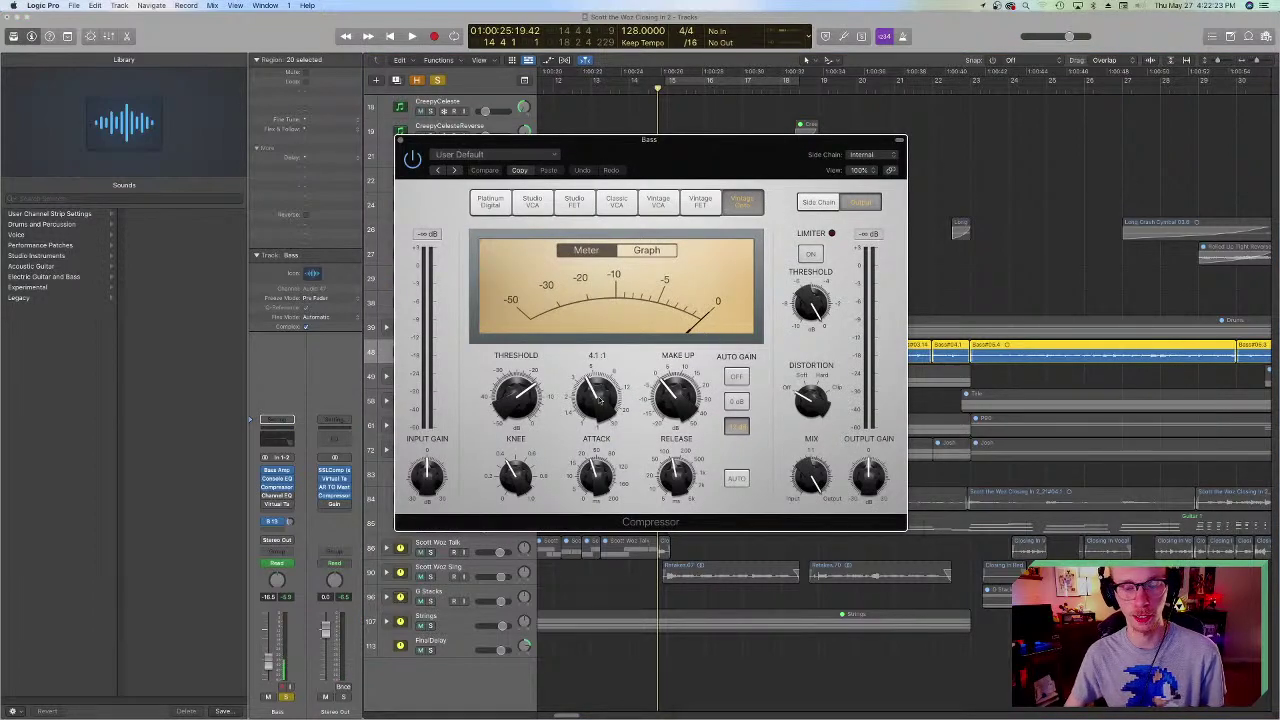
{"action": "left_click_drag", "start_coordinate": [634, 151], "coordinate": [323, 206]}
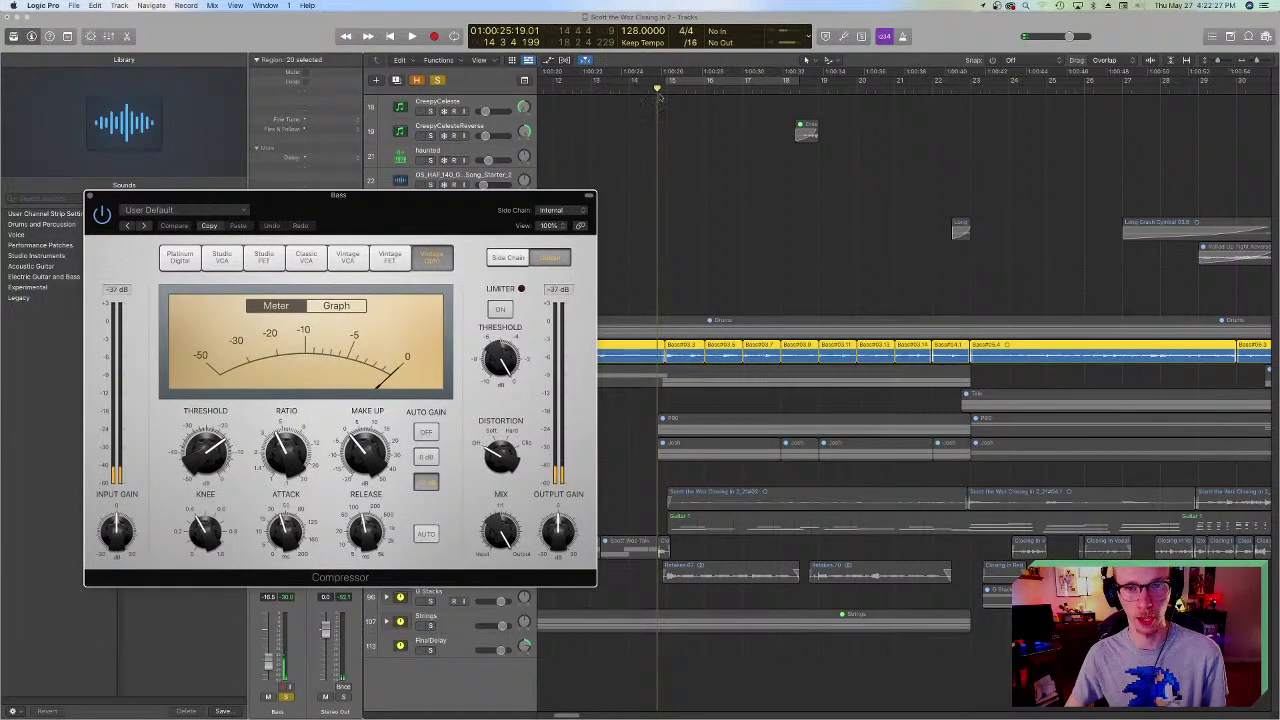
{"action": "key", "text": "space"}
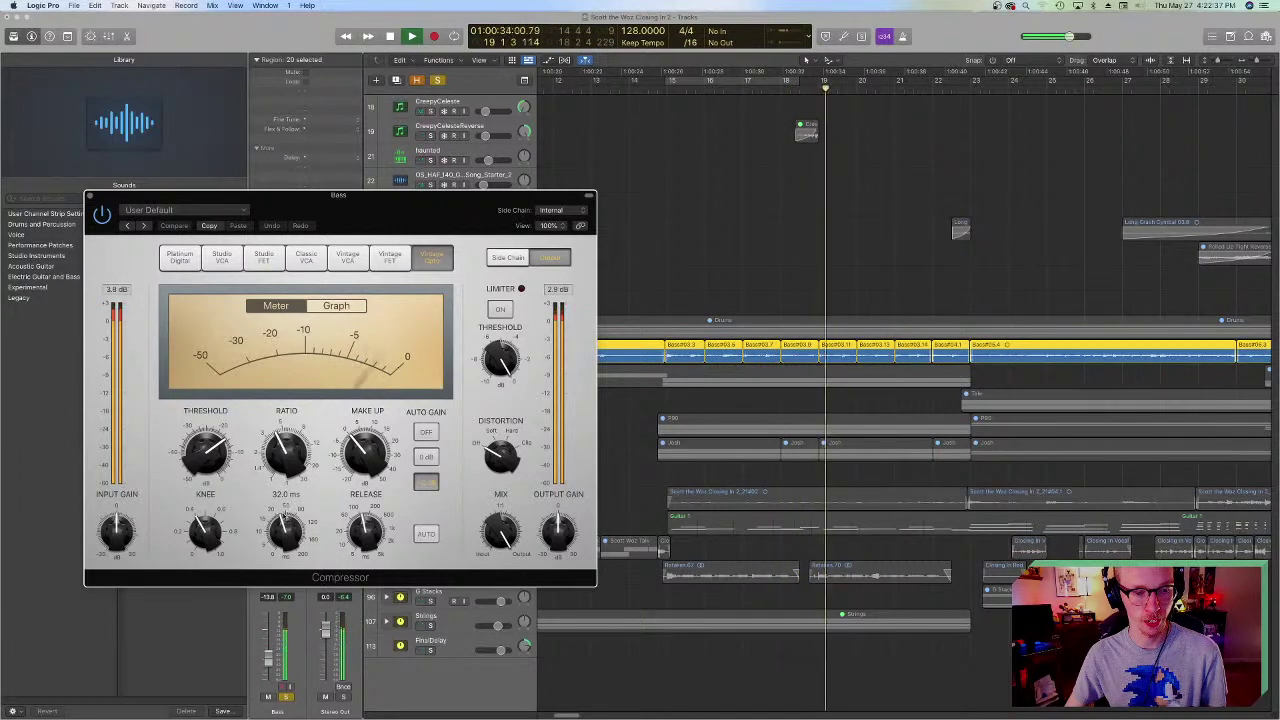
{"action": "mouse_move", "coordinate": [360, 527]}
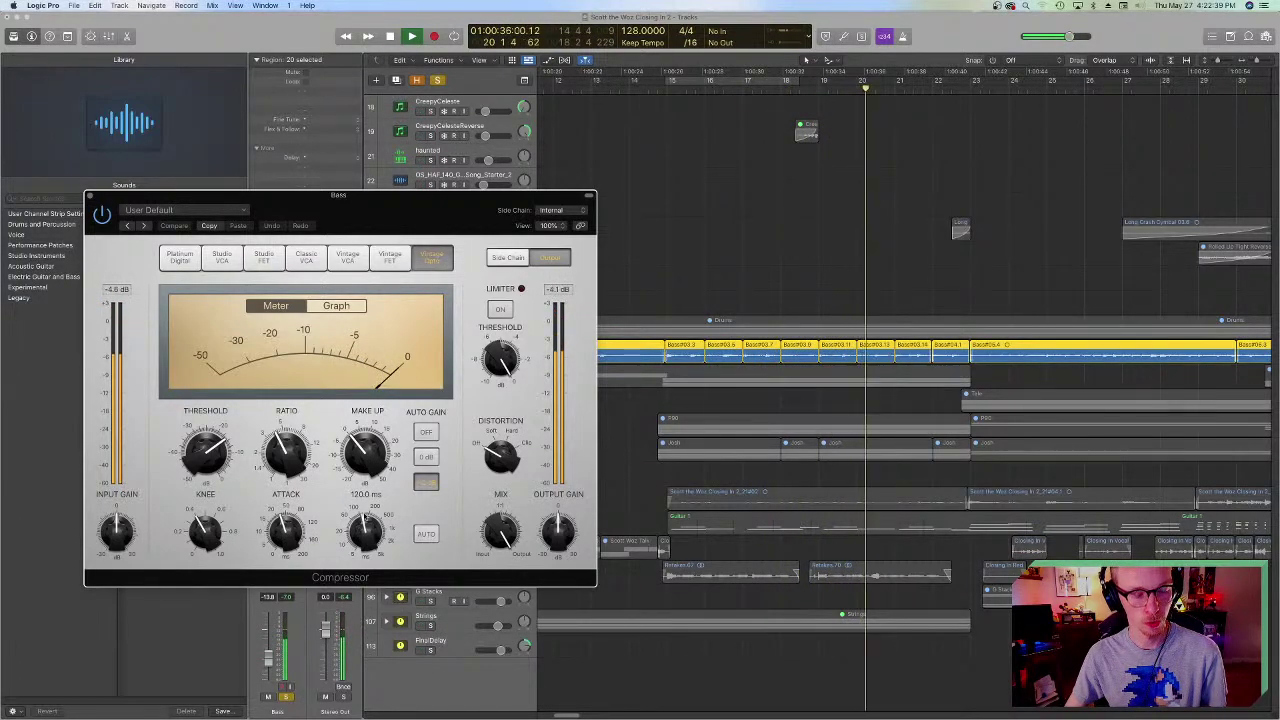
{"action": "key", "text": "space"}
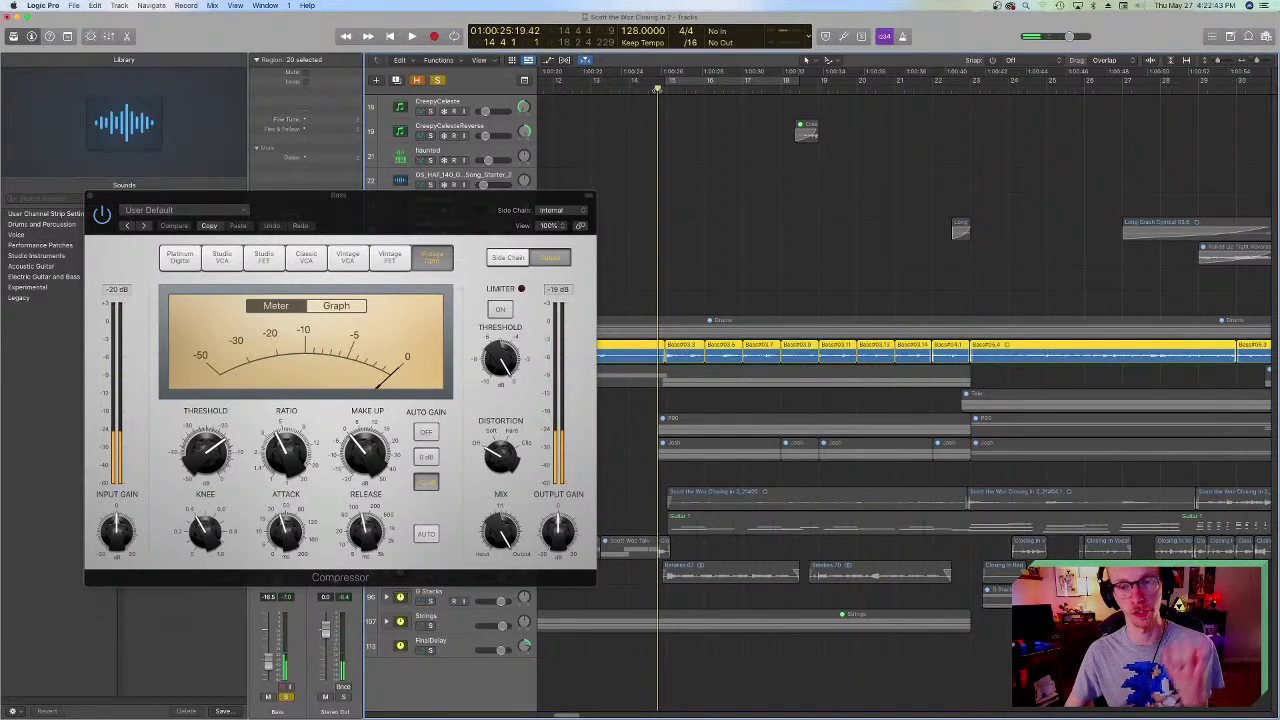
{"action": "left_click_drag", "start_coordinate": [416, 203], "coordinate": [648, 157]}
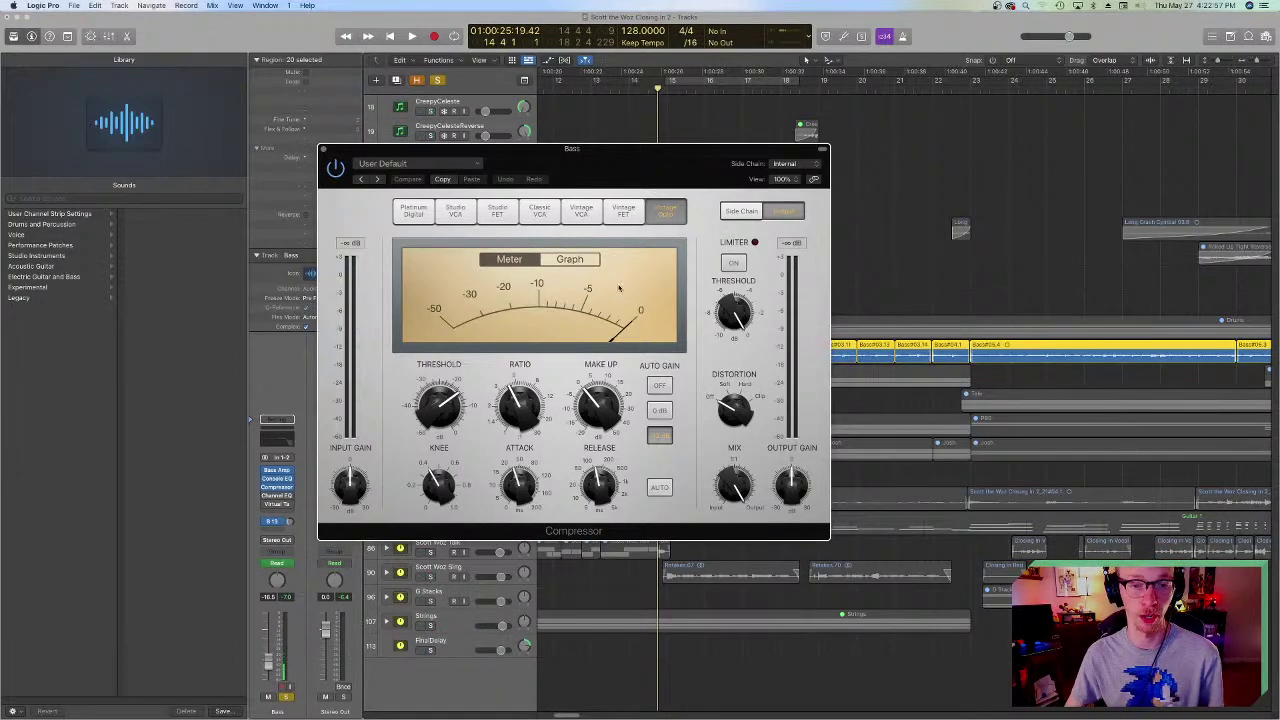
{"action": "left_click", "coordinate": [323, 150]}
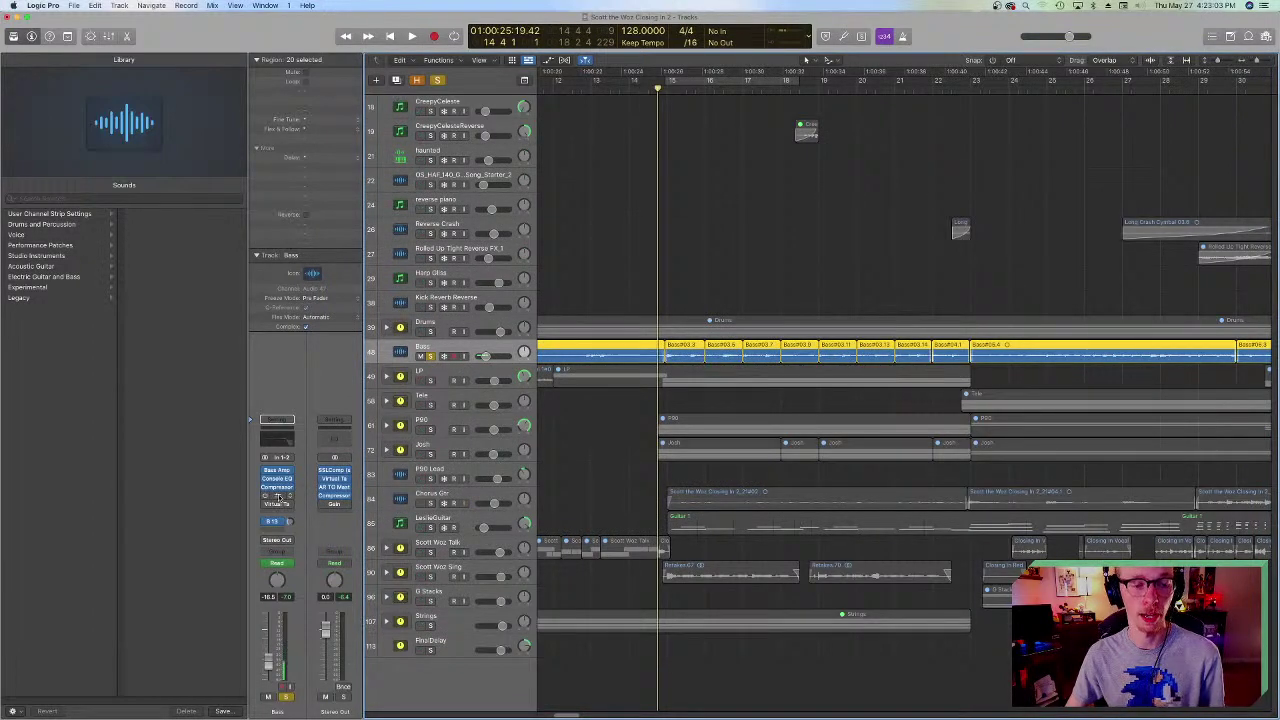
- Review the Channel EQ curve on Bass during playback, including its high-cut band, and close the plugin
{"action": "left_click", "coordinate": [279, 496]}
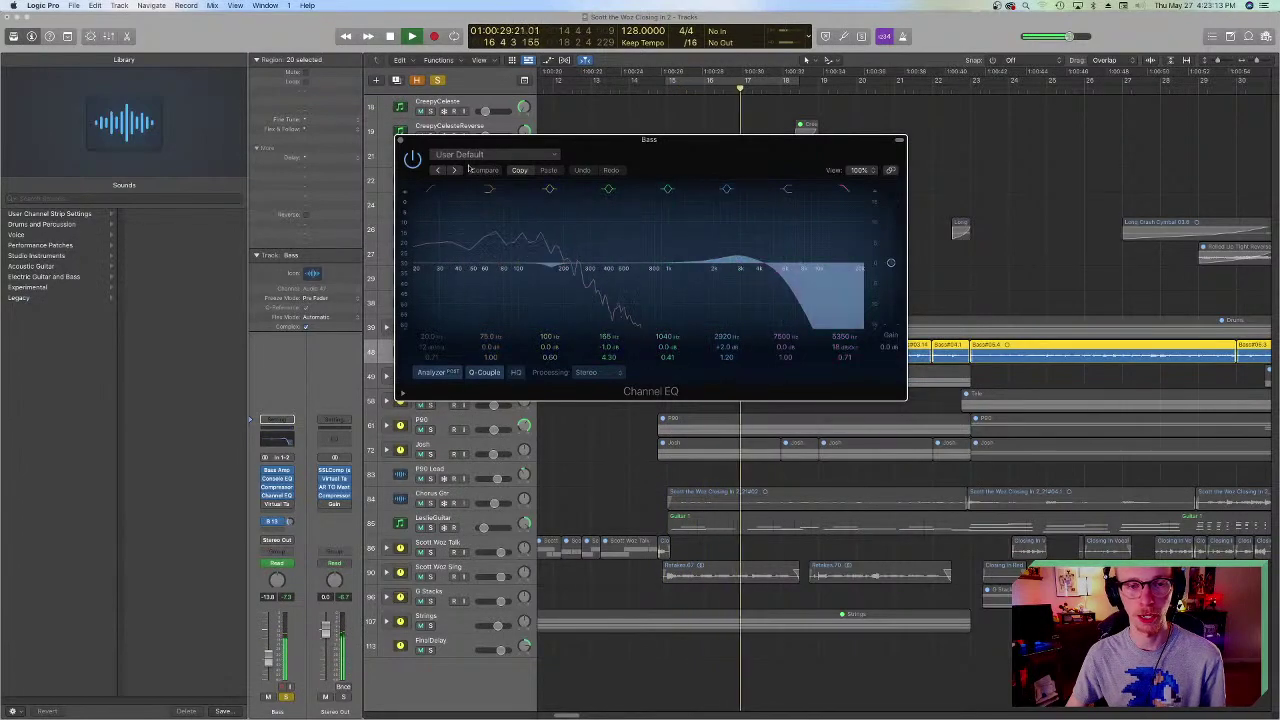
{"action": "key", "text": "super+w"}
{"action": "key", "text": "space"}
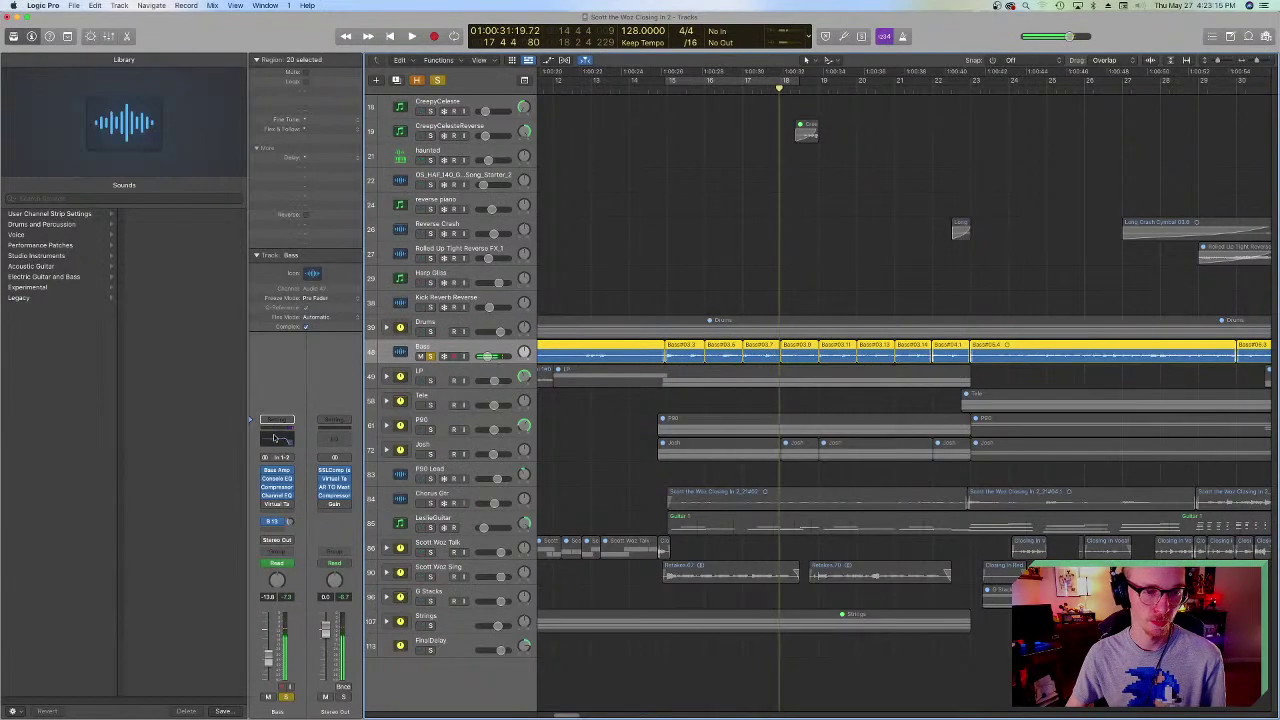
{"action": "key", "text": "v"}
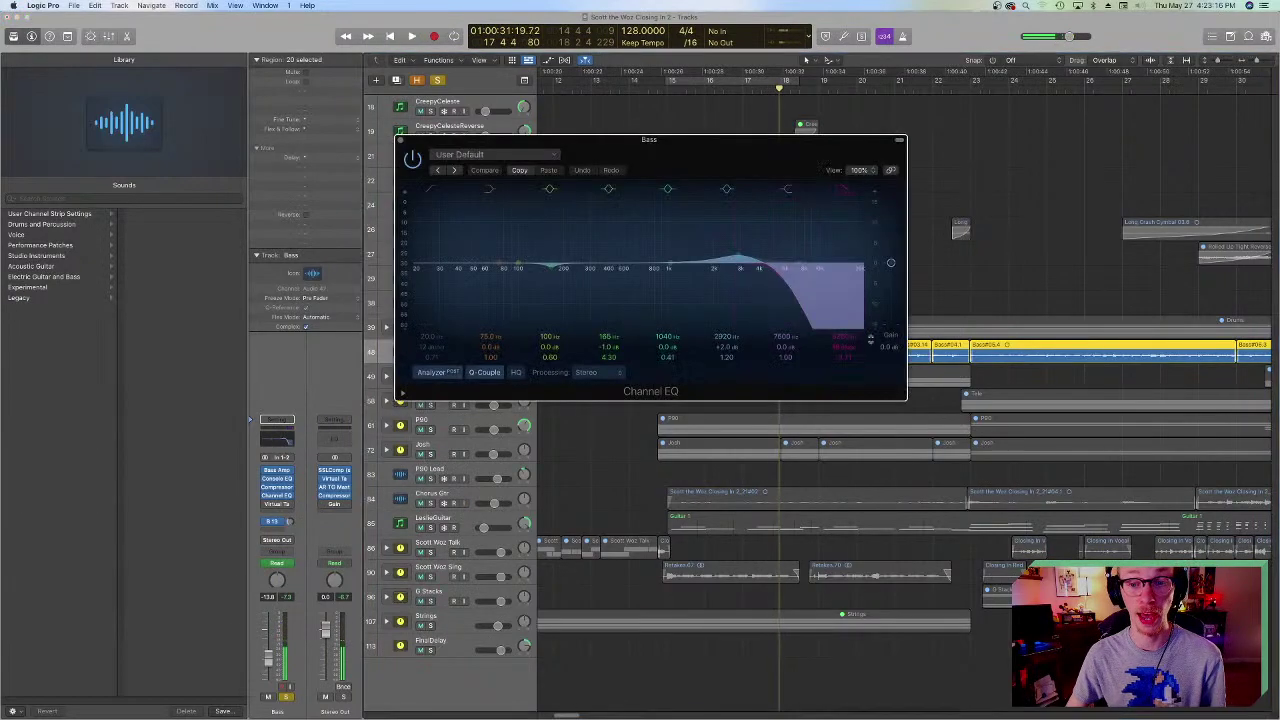
{"action": "left_click", "coordinate": [400, 141]}
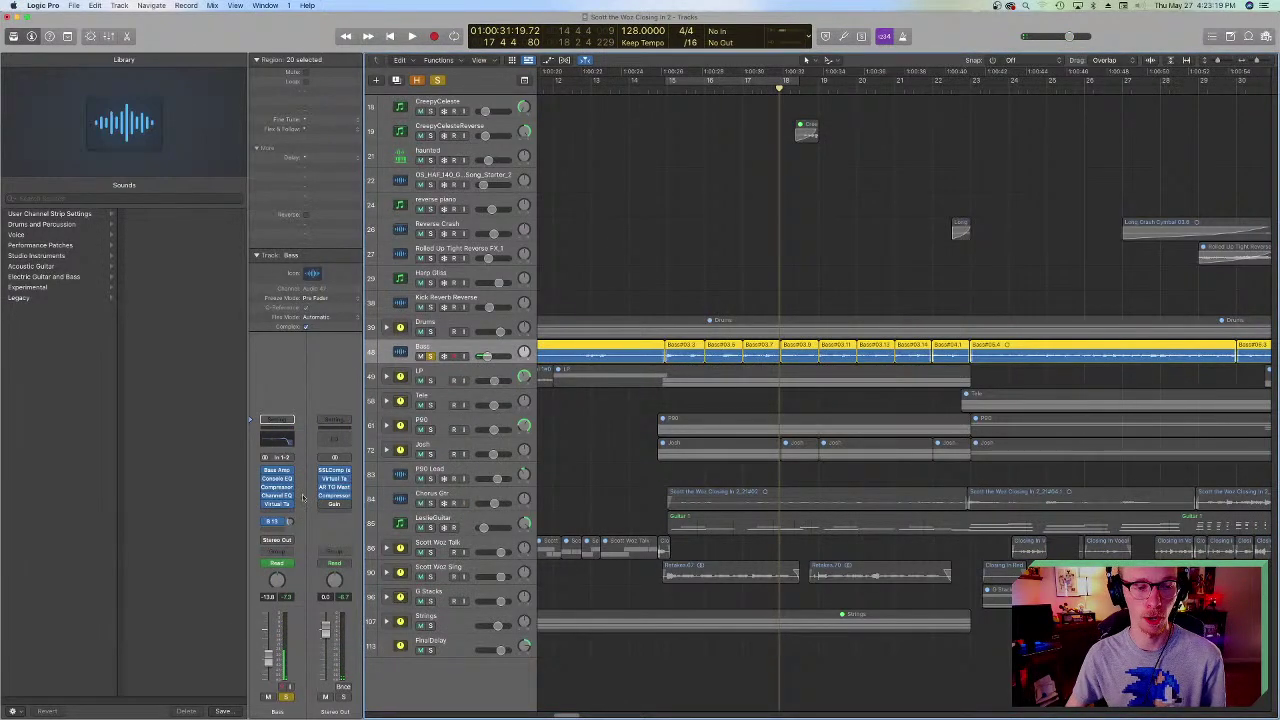
- Audition the soloed Bass through Virtual Tape Machines while viewing its tape settings, and close the plugin
{"action": "left_click", "coordinate": [279, 503]}
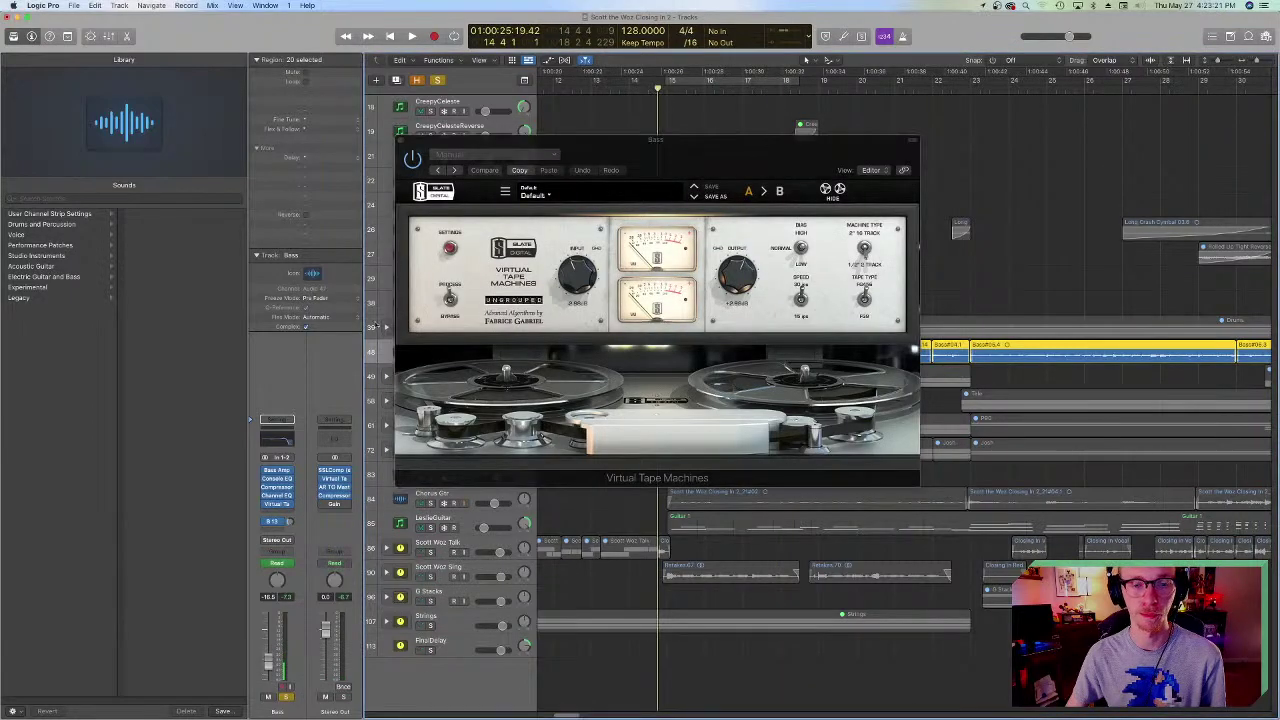
{"action": "left_click_drag", "start_coordinate": [703, 144], "coordinate": [414, 85]}
{"action": "key", "text": "space"}
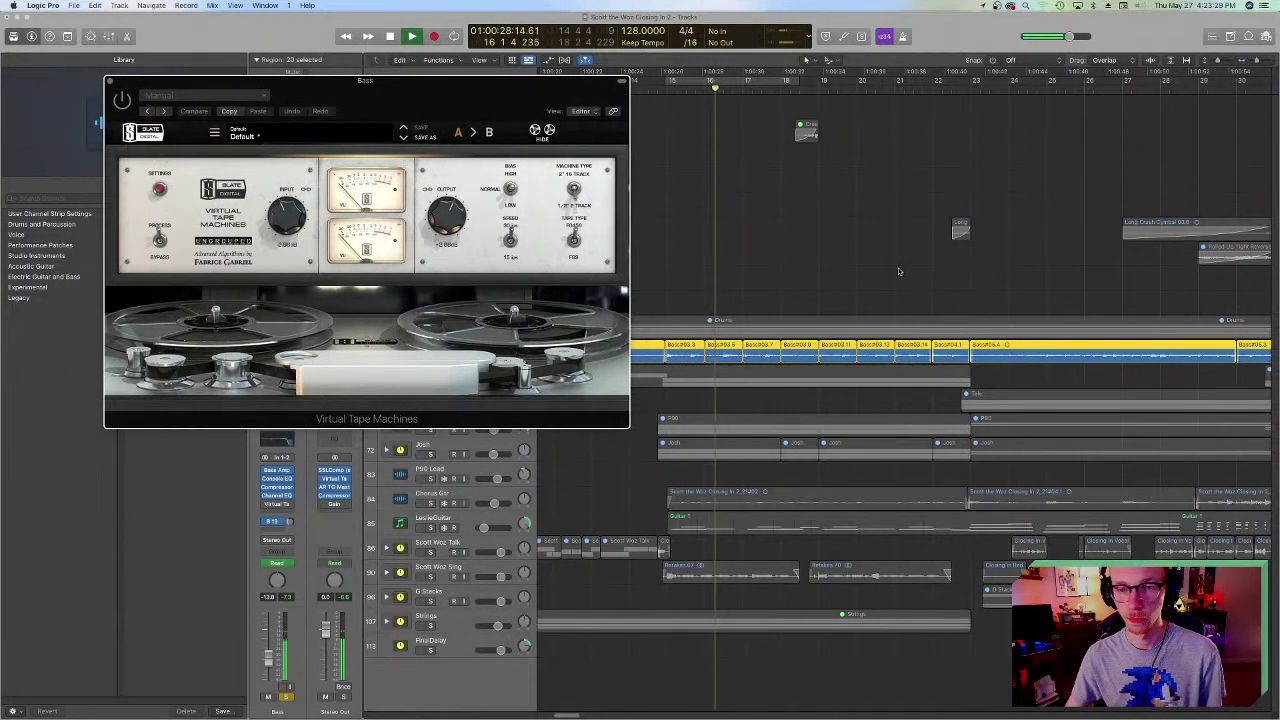
{"action": "key", "text": "space"}
{"action": "key", "text": "space"}
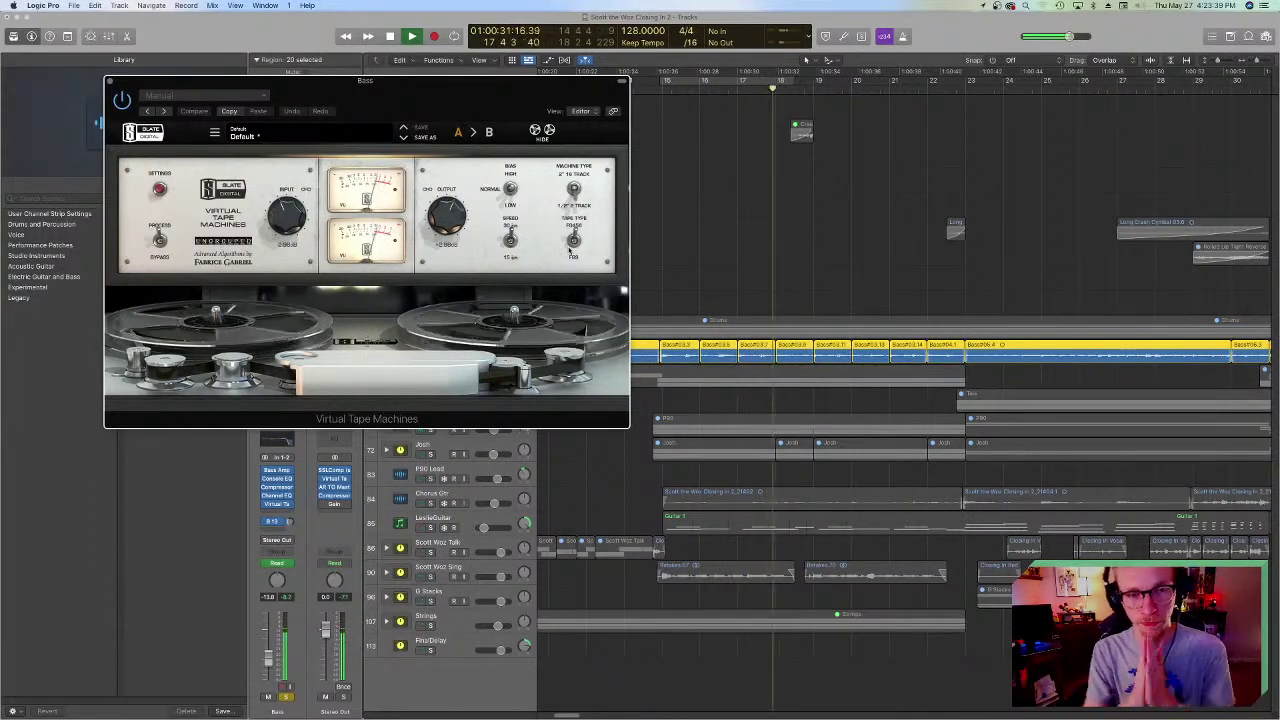
{"action": "key", "text": "space"}
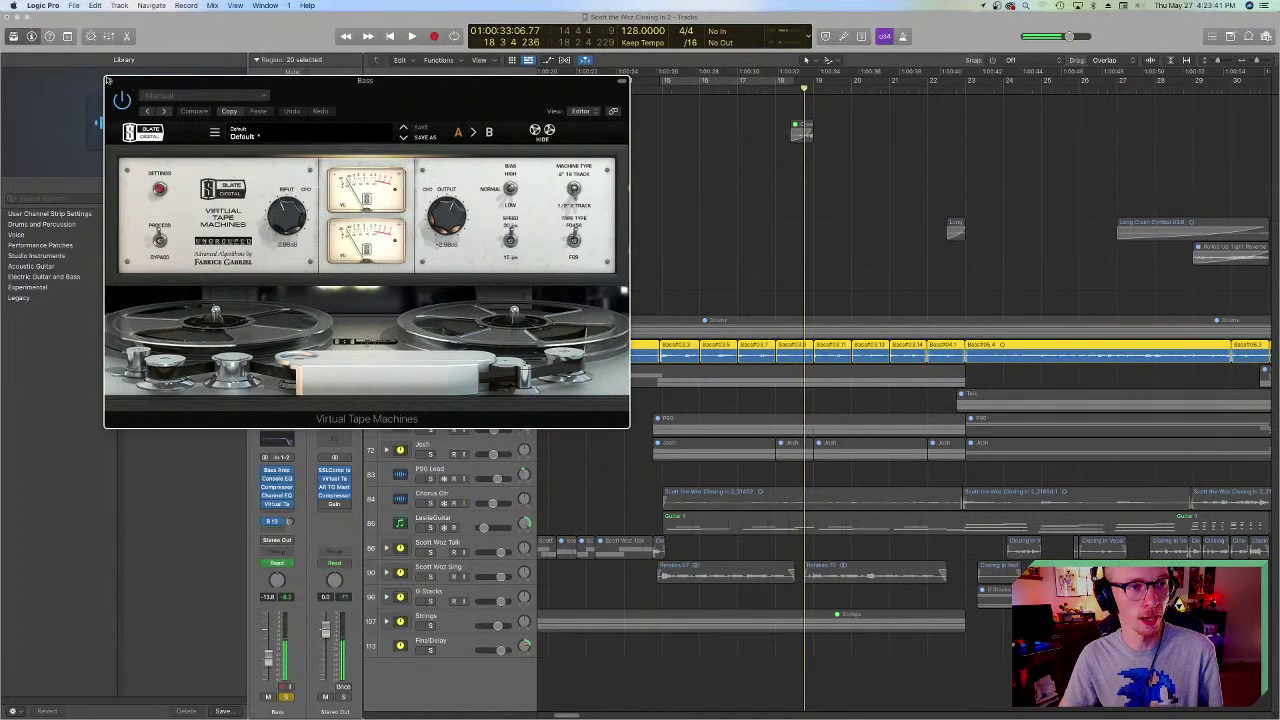
{"action": "key", "text": "super+w"}
{"action": "scroll", "coordinate": [741, 265], "scroll_direction": "right", "scroll_amount": 3}
{"action": "scroll", "coordinate": [741, 265], "scroll_direction": "left", "scroll_amount": 3}
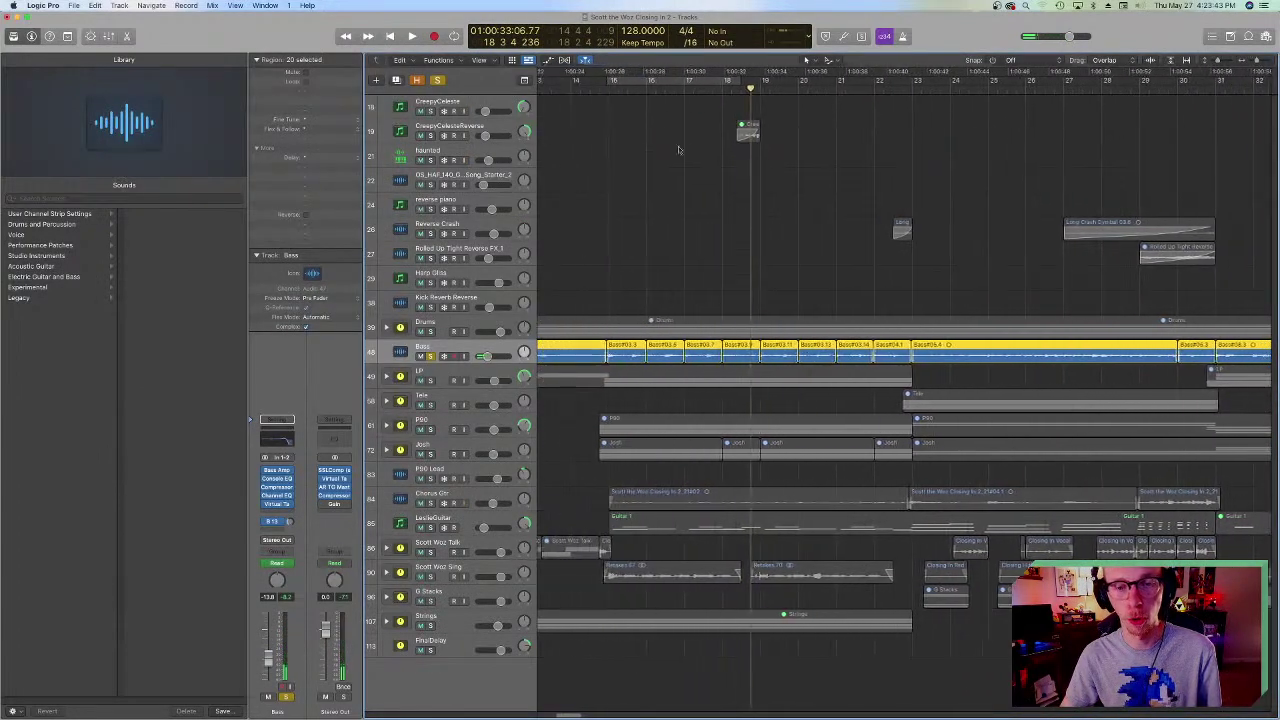
- Replay the Bass from just before bar 15, add the Drums stack to the solo, and audition both together
{"action": "left_click", "coordinate": [601, 88]}
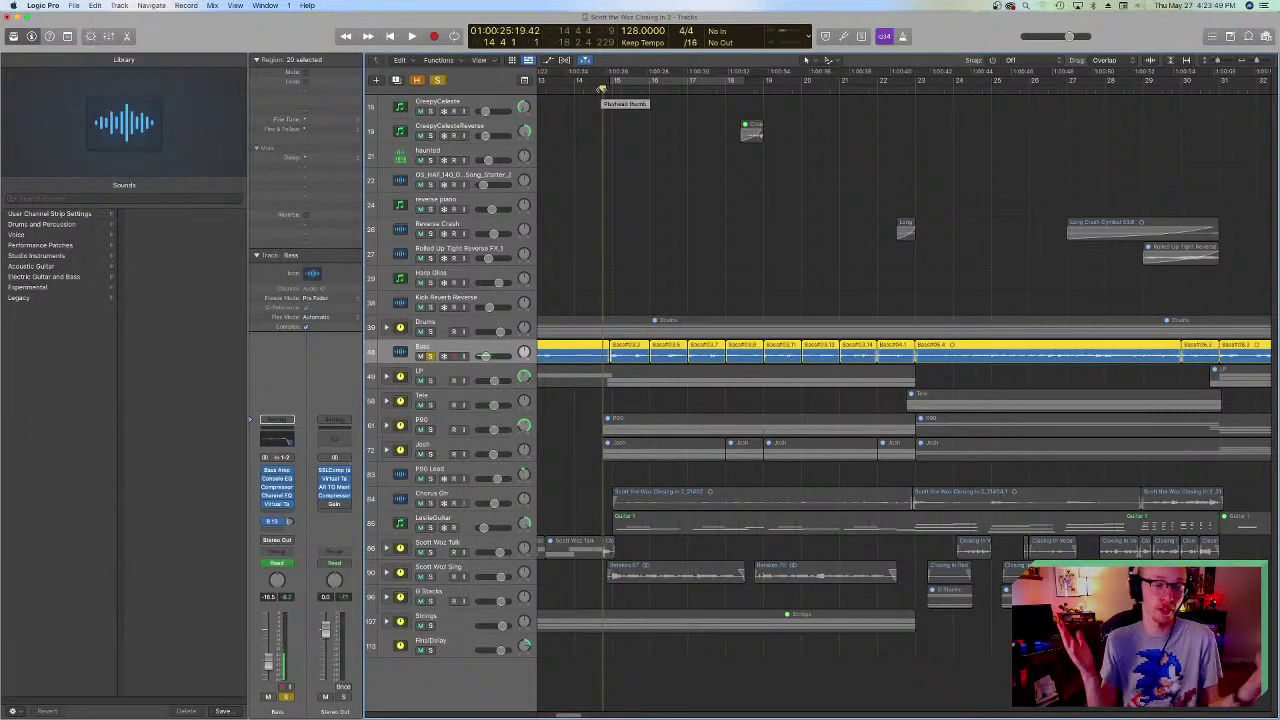
{"action": "key", "text": "space"}
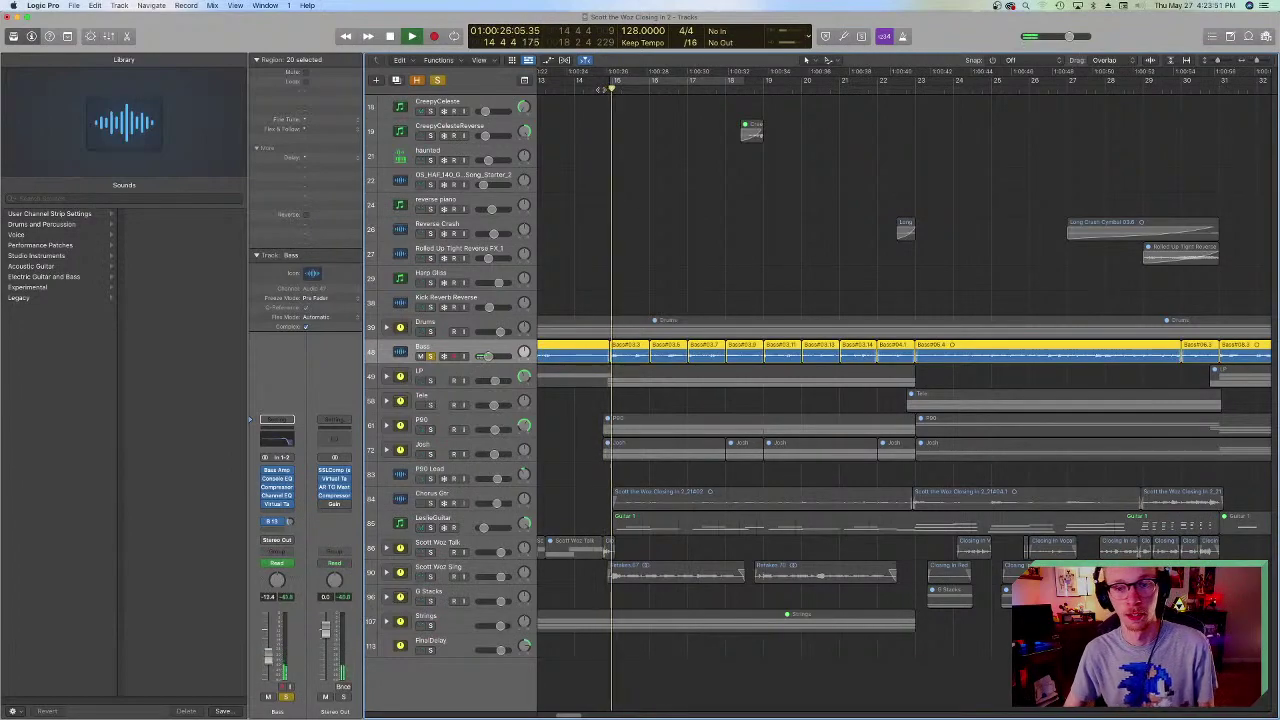
{"action": "key", "text": "space"}
{"action": "left_click", "coordinate": [437, 331]}
{"action": "key", "text": "space"}
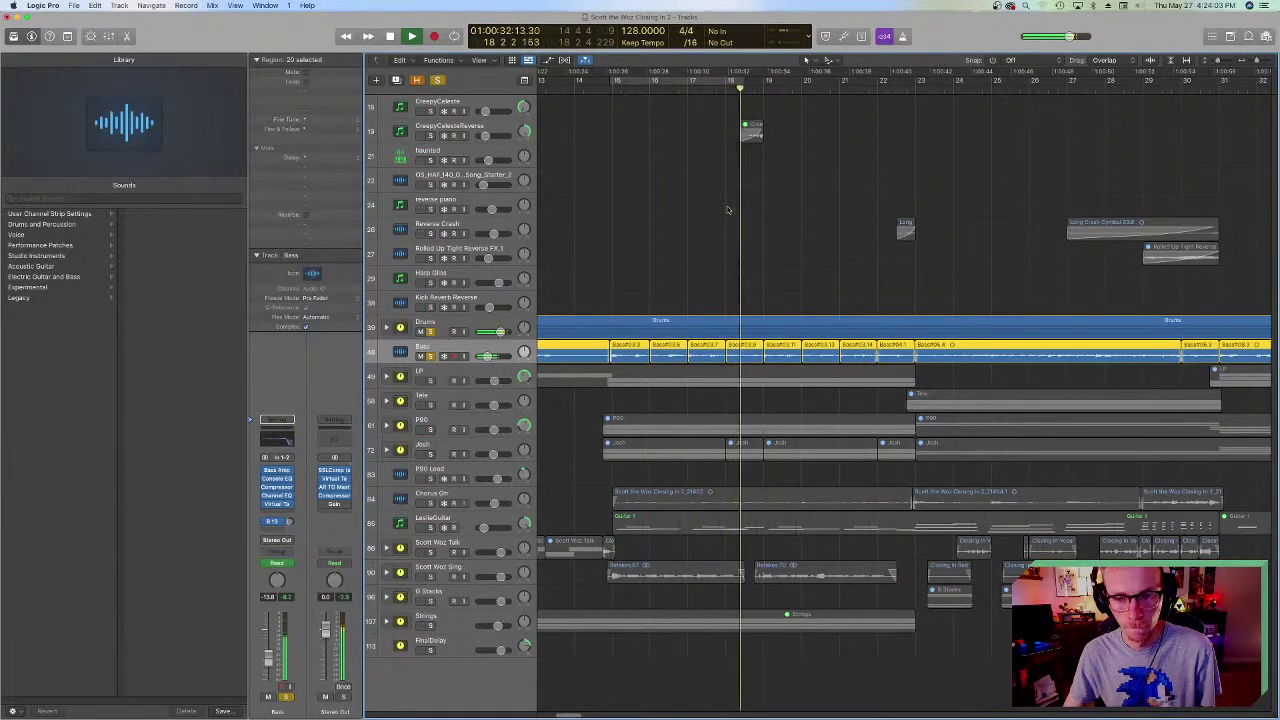
{"action": "key", "text": "space"}
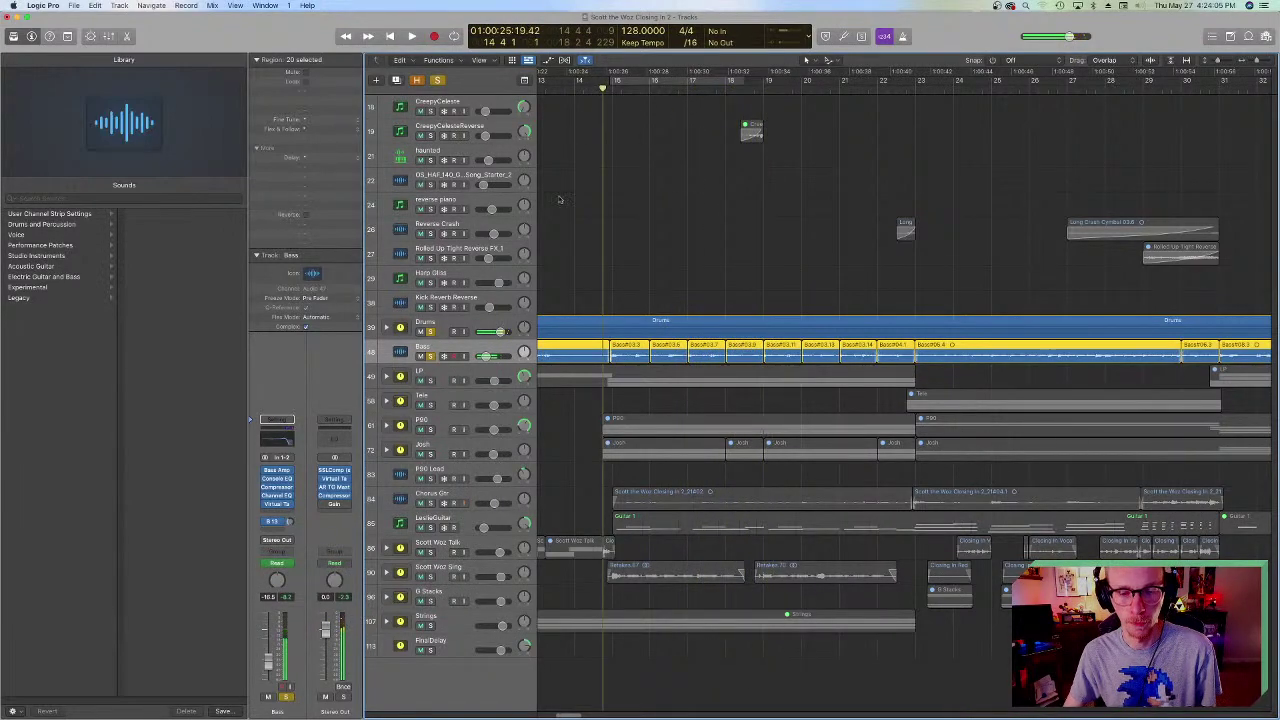
- Expand the Drums track stack and select the stack's main track to show its channel strip
{"action": "left_click", "coordinate": [387, 327]}
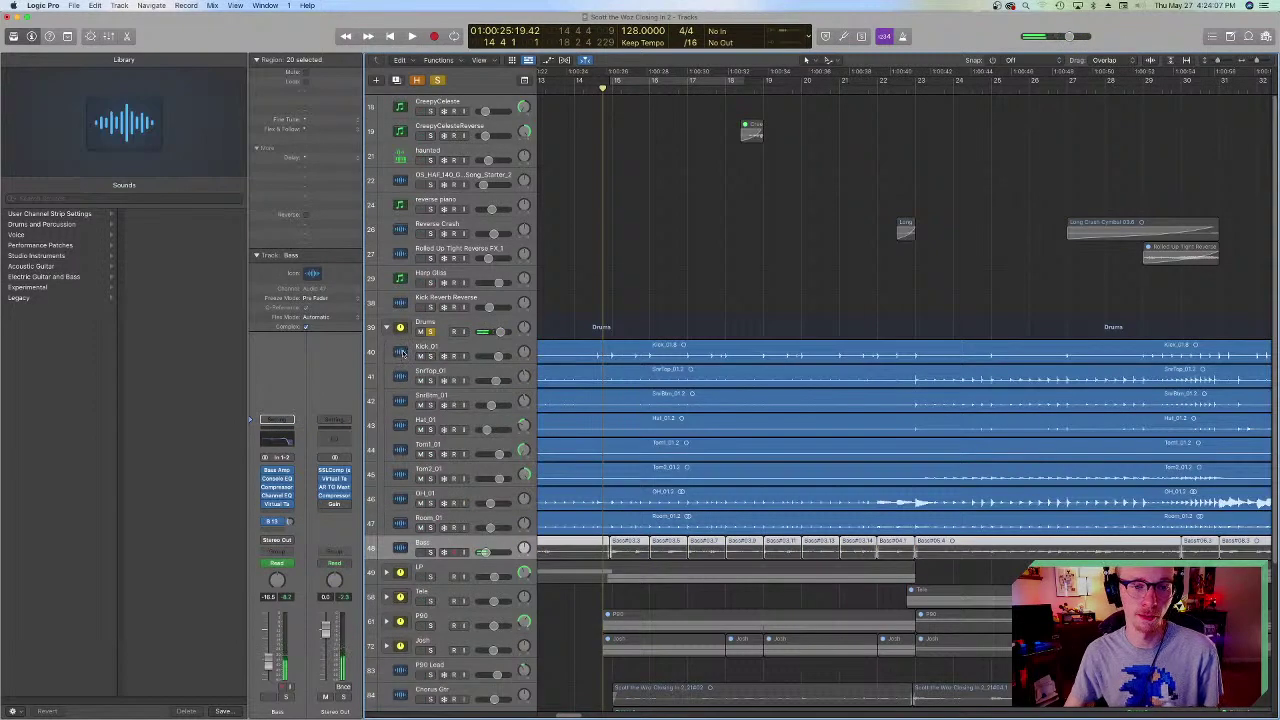
{"action": "left_click", "coordinate": [403, 352]}
{"action": "scroll", "coordinate": [461, 278], "scroll_direction": "down", "scroll_amount": 3}
{"action": "left_click", "coordinate": [428, 251]}
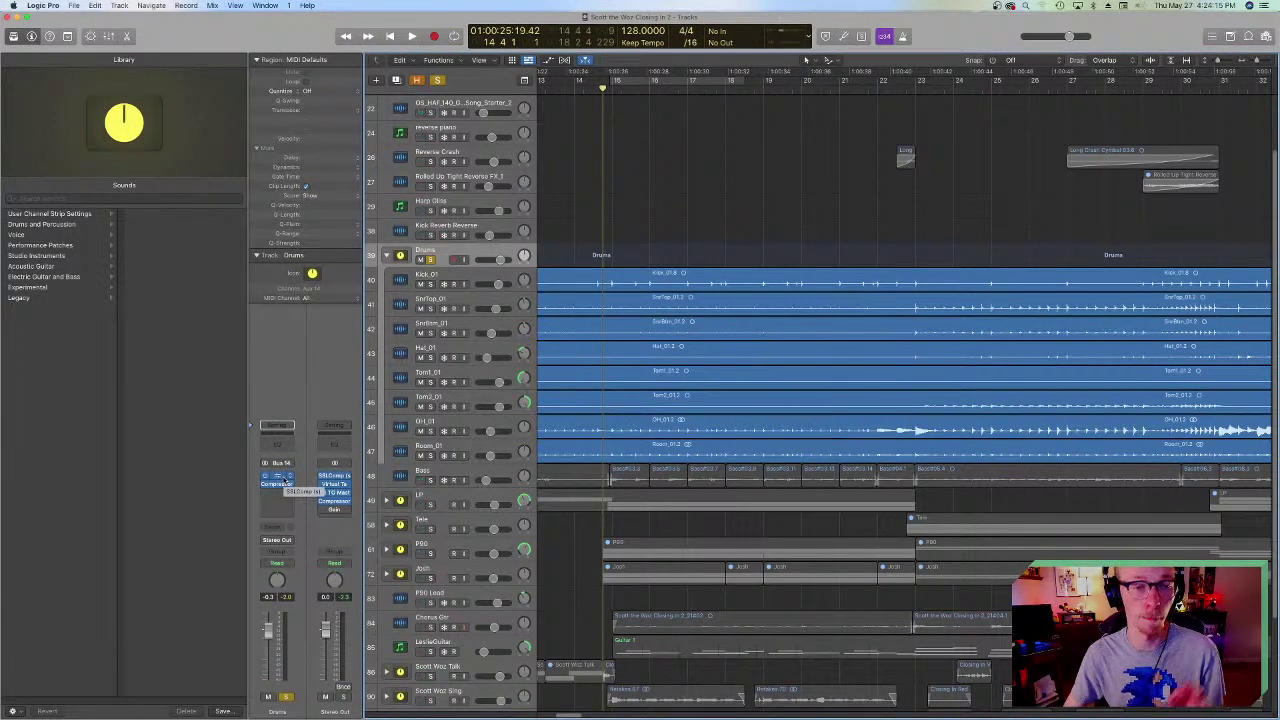
- Open SSLComp on the Drums stack, bypass it, and place the playhead just before bar 47
{"action": "left_click", "coordinate": [284, 482]}
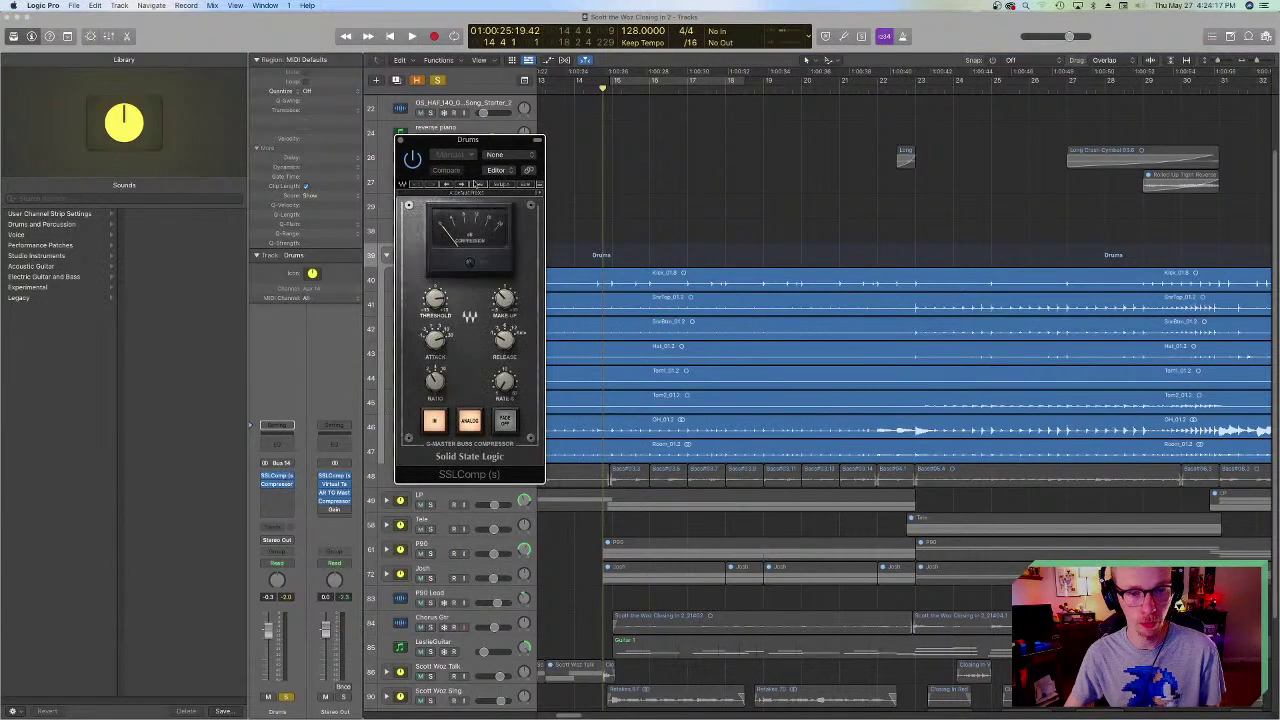
{"action": "left_click_drag", "start_coordinate": [455, 145], "coordinate": [745, 195]}
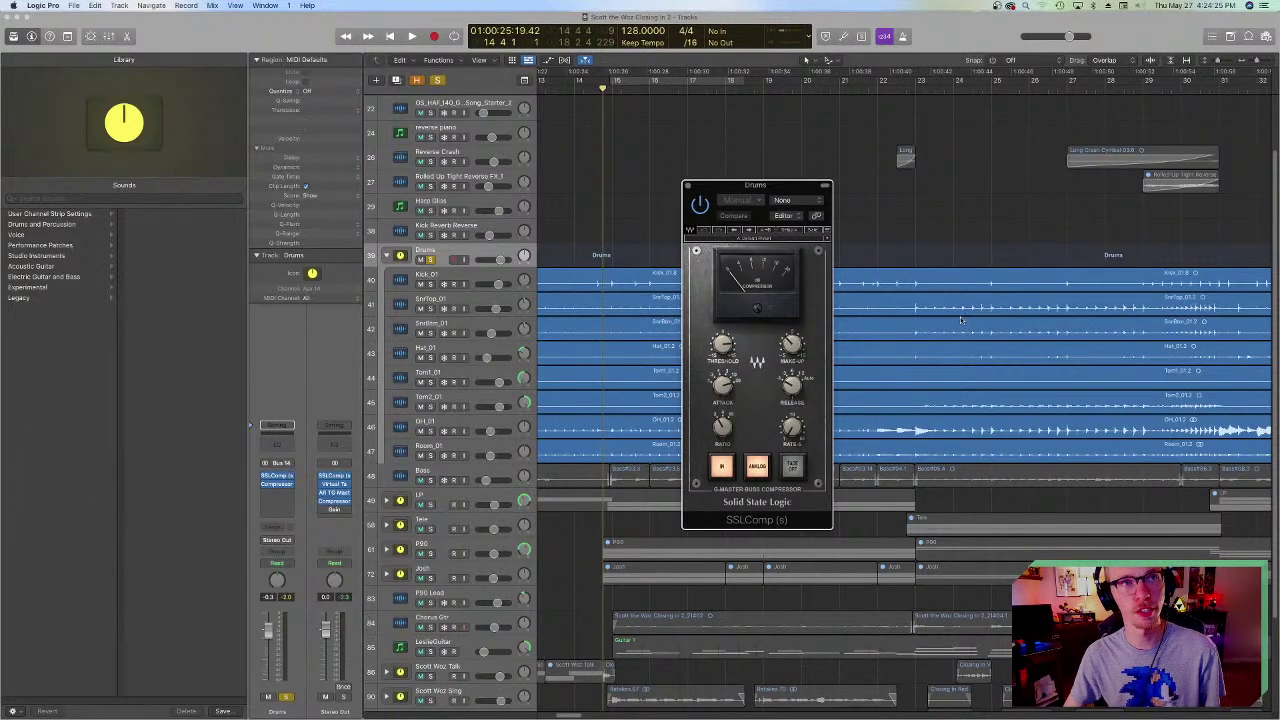
{"action": "scroll", "coordinate": [962, 320], "scroll_direction": "right", "scroll_amount": 15}
{"action": "scroll", "coordinate": [967, 320], "scroll_direction": "right", "scroll_amount": 5}
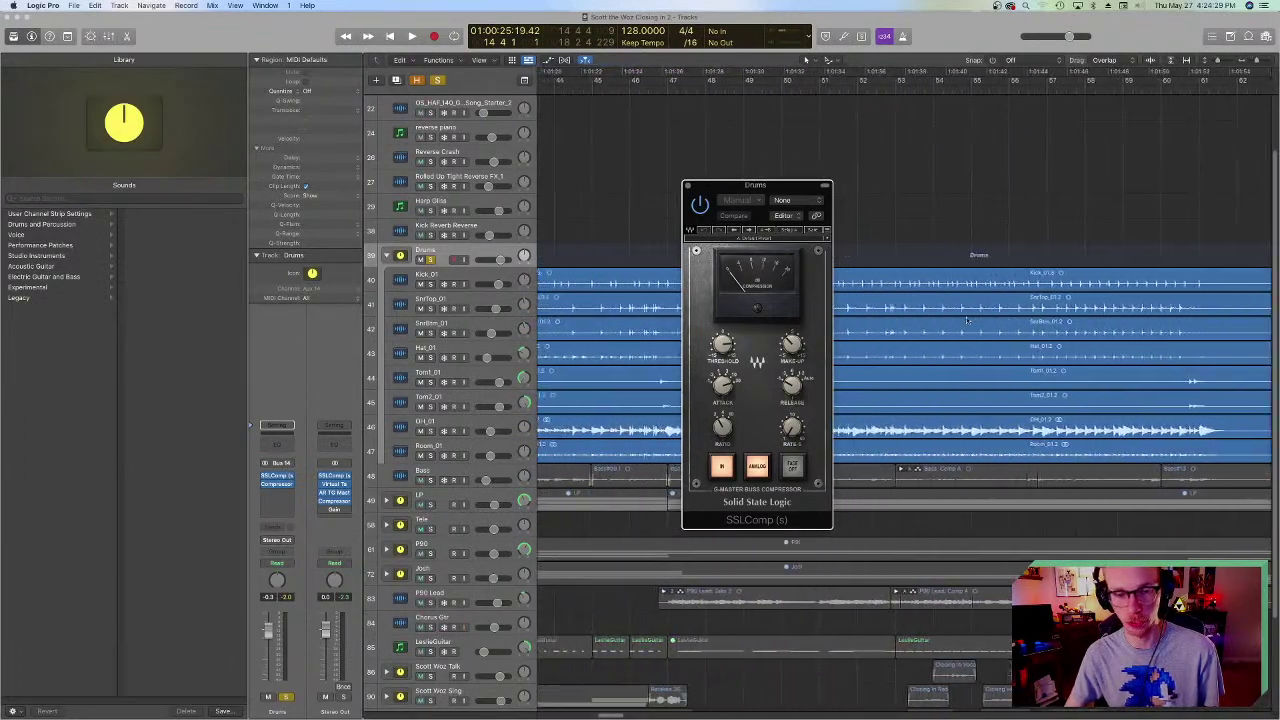
{"action": "scroll", "coordinate": [967, 320], "scroll_direction": "left", "scroll_amount": 5}
{"action": "left_click", "coordinate": [853, 88]}
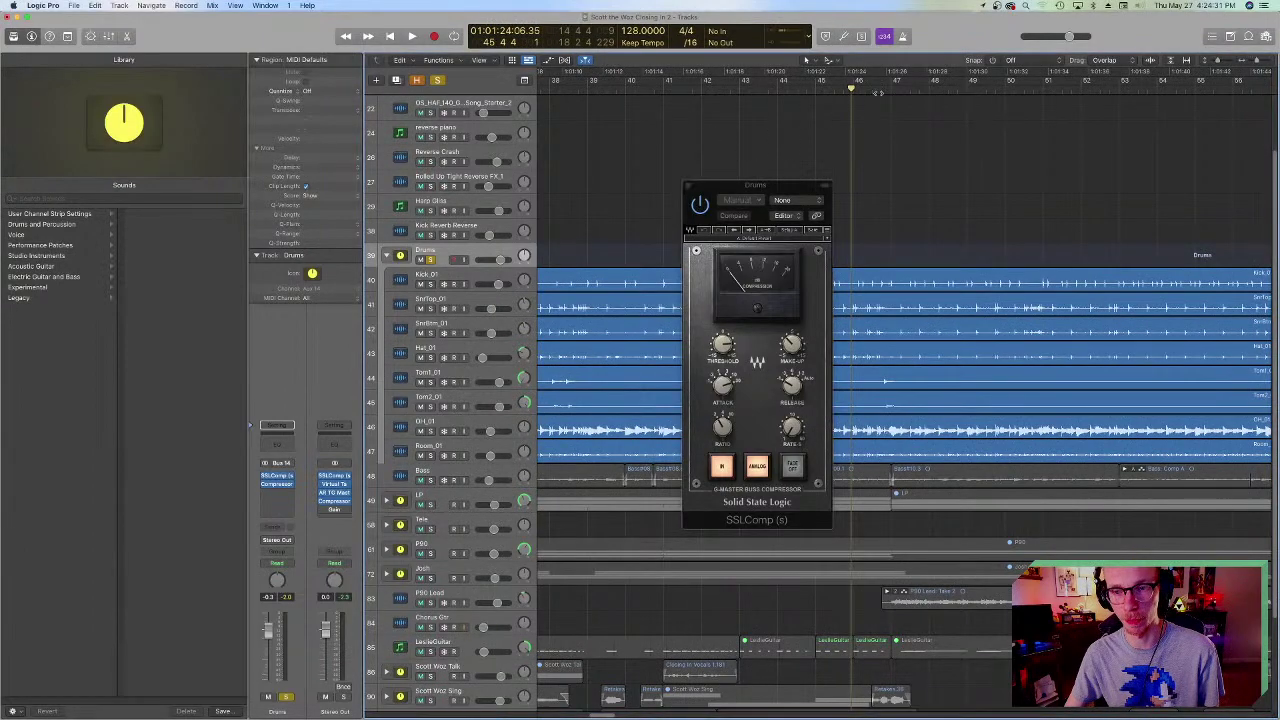
{"action": "left_click", "coordinate": [890, 88]}
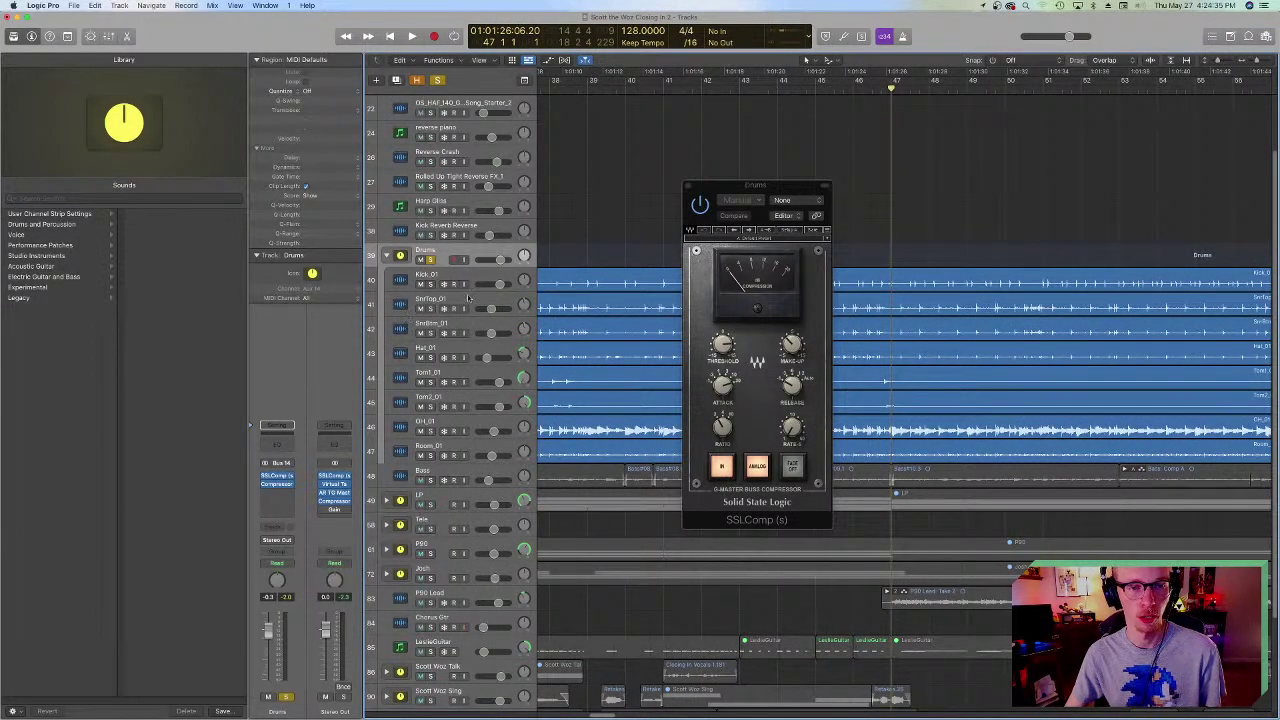
{"action": "left_click_drag", "start_coordinate": [751, 188], "coordinate": [718, 197]}
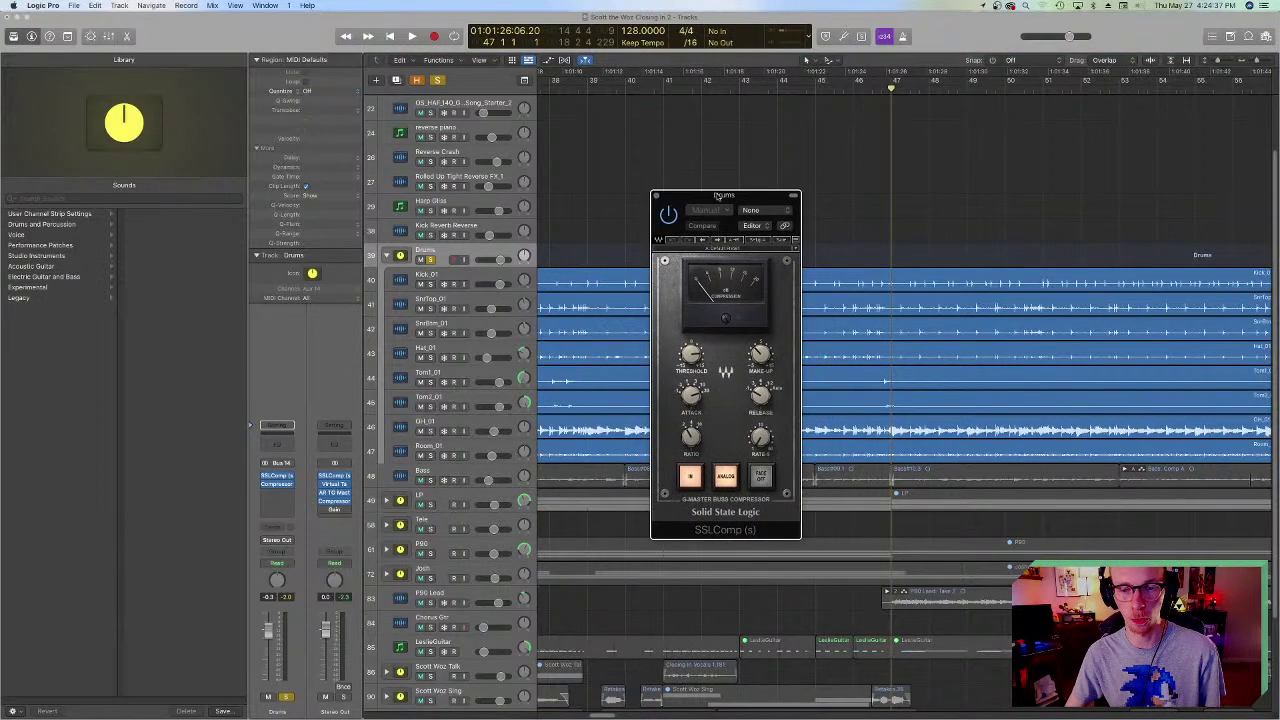
{"action": "left_click", "coordinate": [881, 88]}
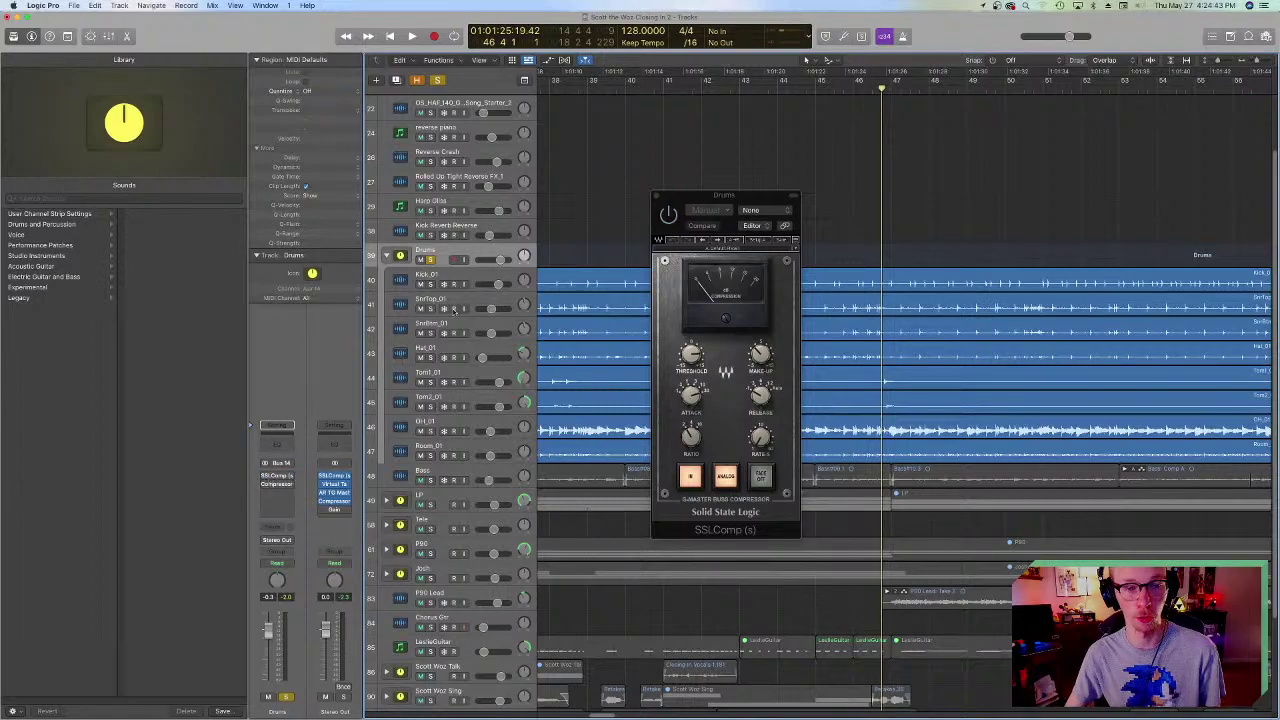
- Check the Compressor on Drums and close it, and audition the soloed drums while switching SSLComp back on during playback
{"action": "left_click", "coordinate": [276, 486]}
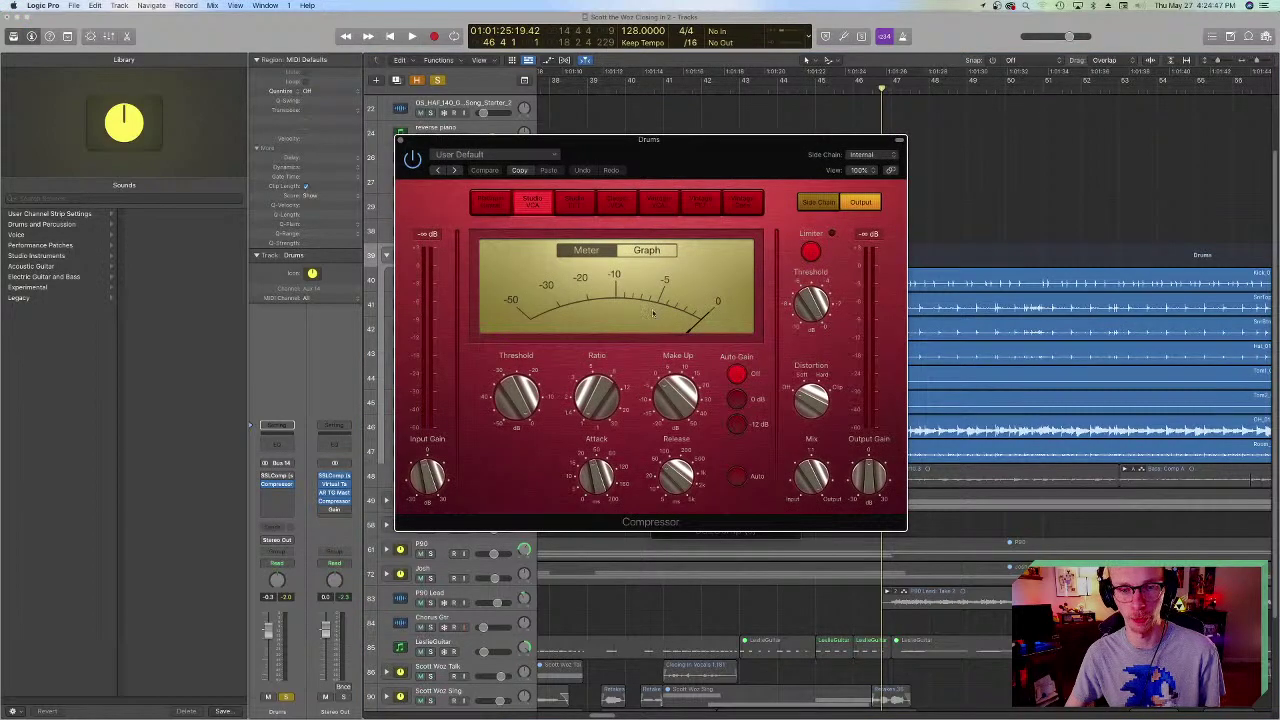
{"action": "left_click", "coordinate": [402, 141]}
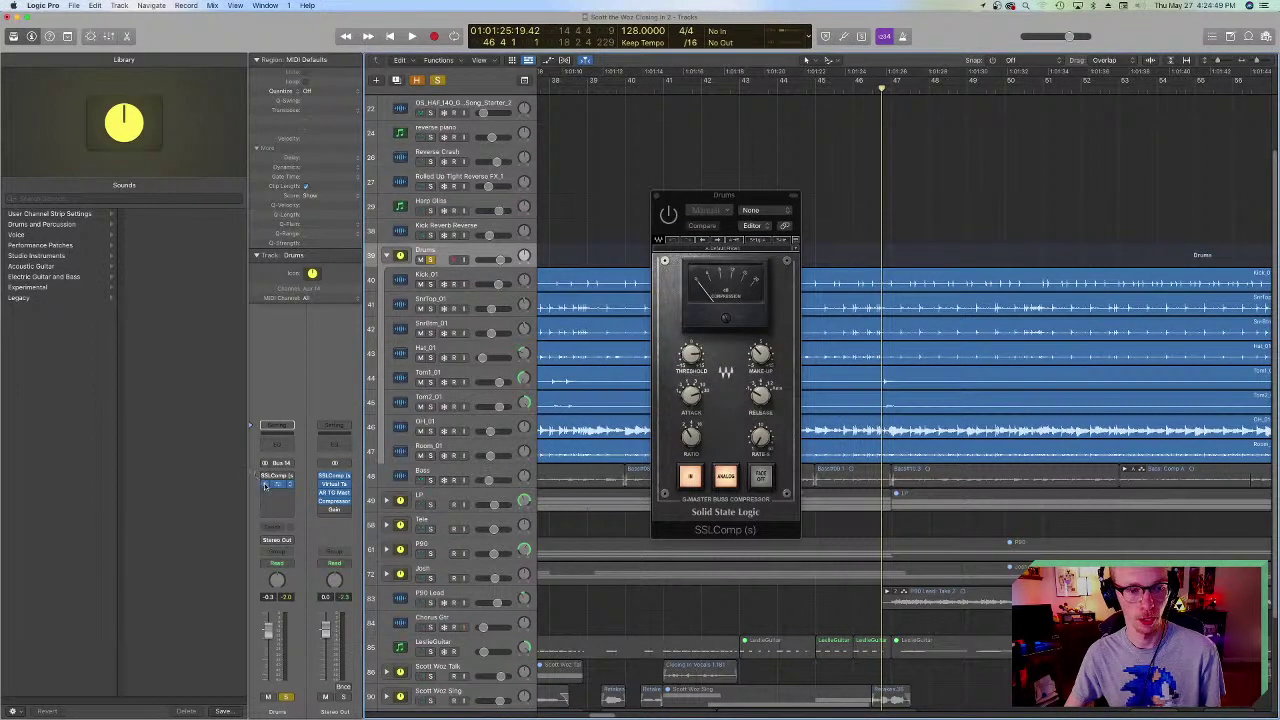
{"action": "key", "text": "space"}
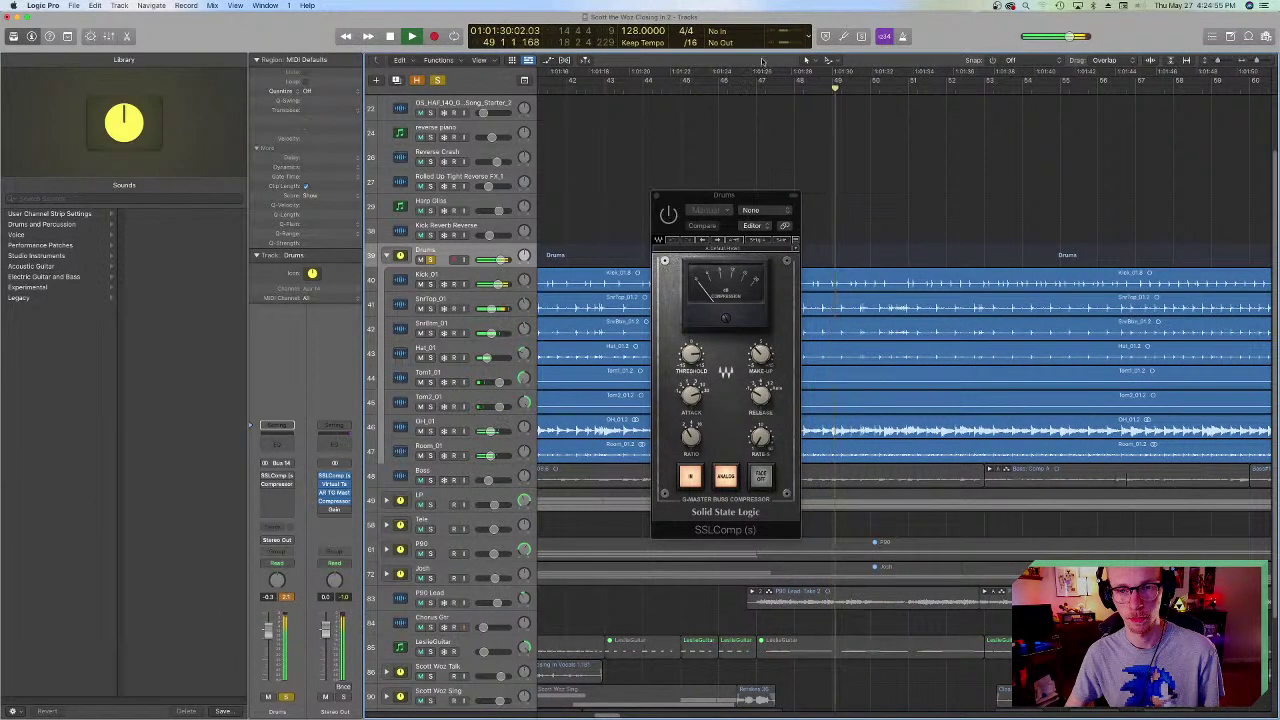
{"action": "left_click", "coordinate": [668, 218]}
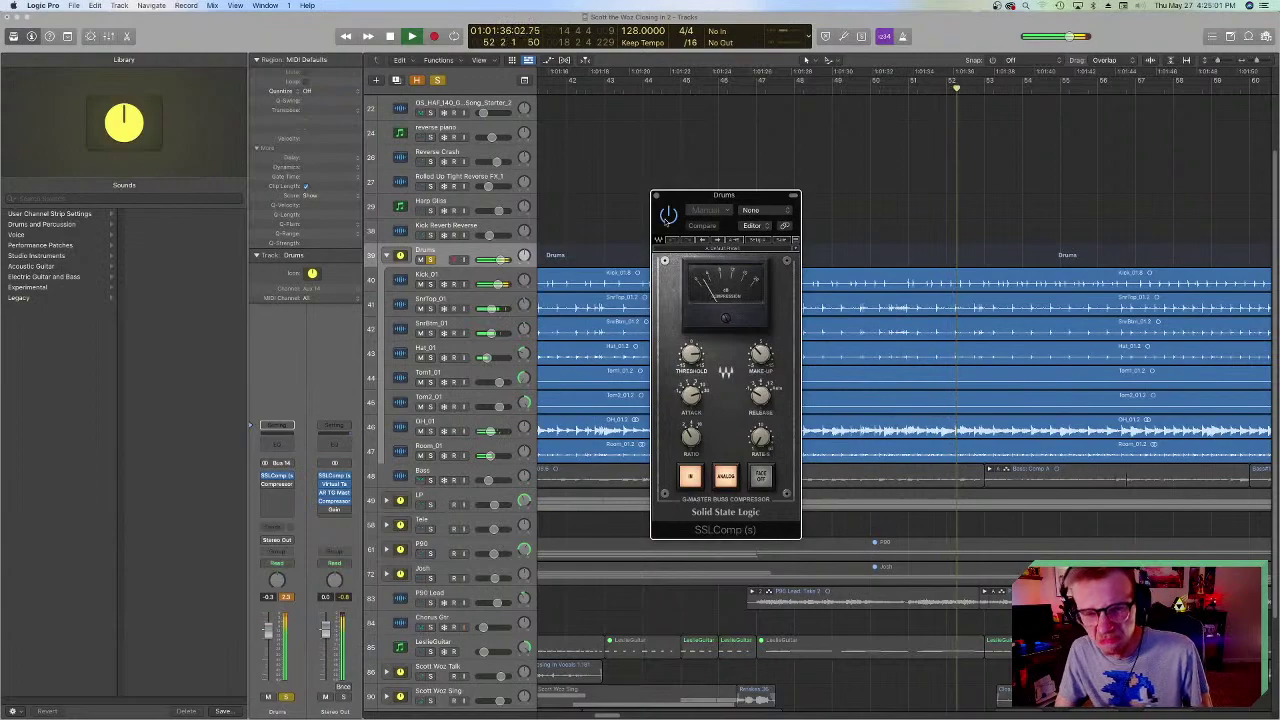
{"action": "key", "text": "space"}
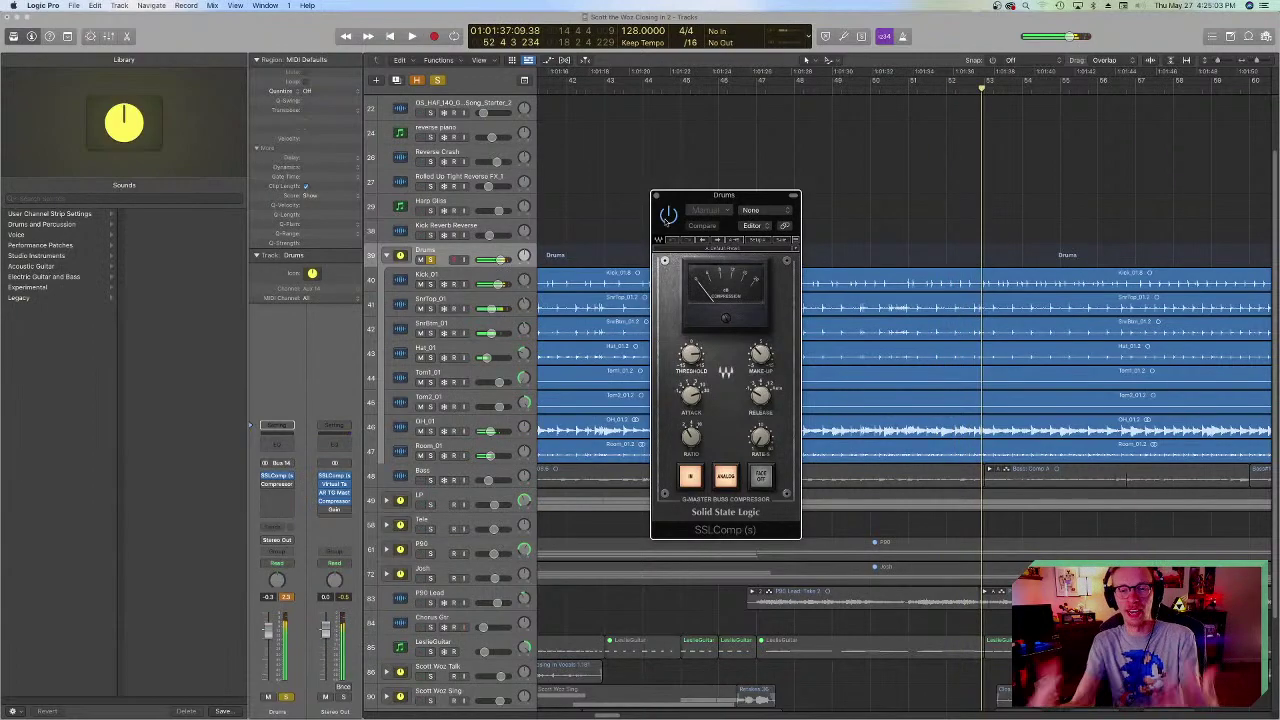
- Replay the soloed drums from just before bar 47, toggling SSLComp's bypass to compare the sound
{"action": "left_click_drag", "start_coordinate": [725, 195], "coordinate": [525, 190]}
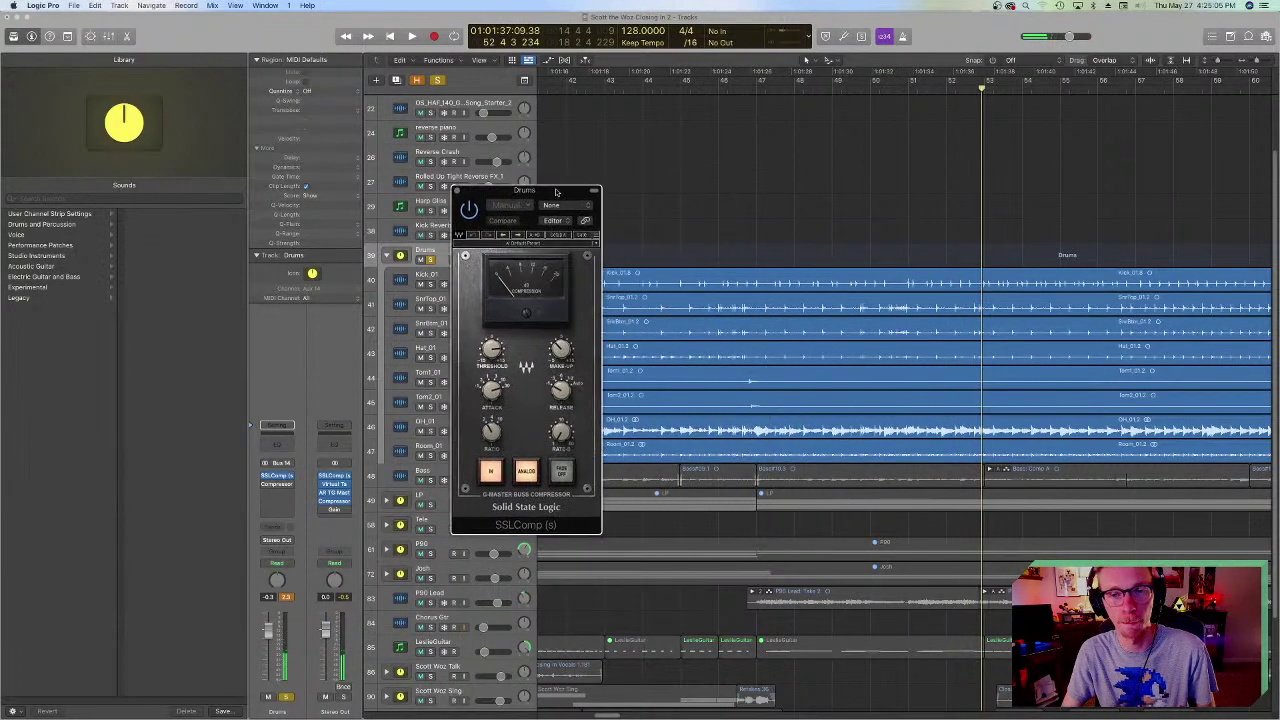
{"action": "left_click", "coordinate": [751, 90]}
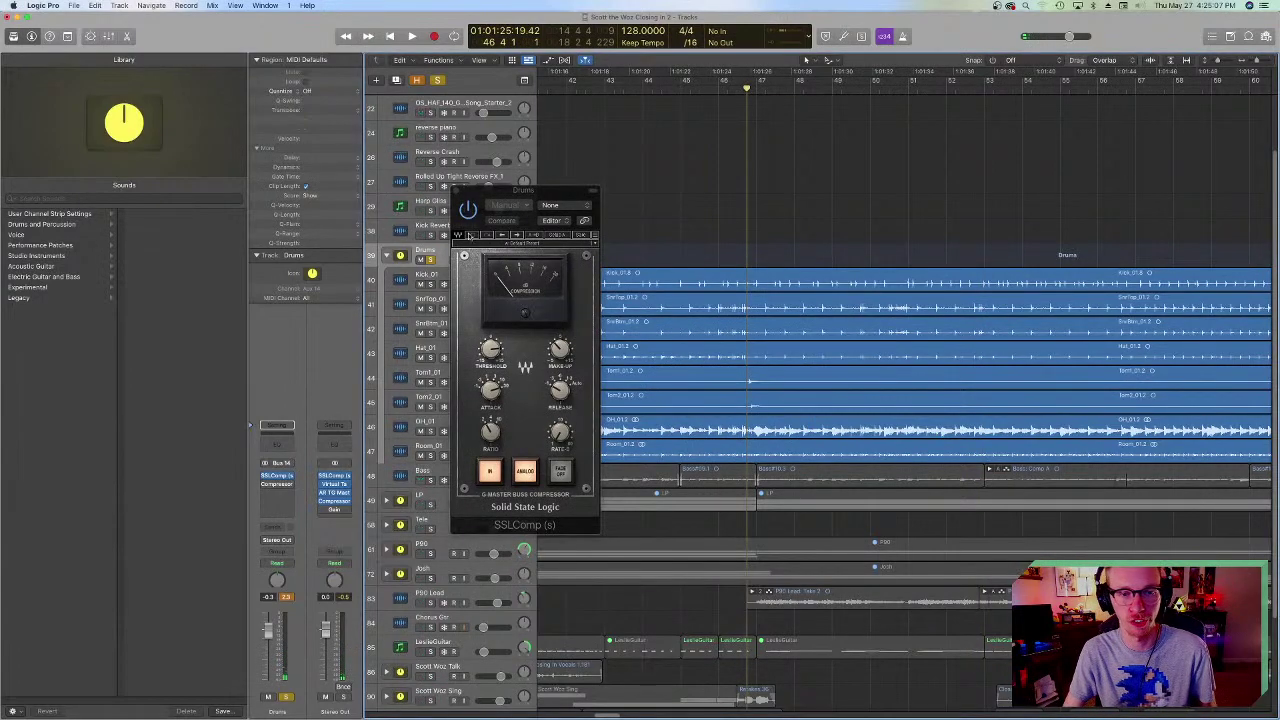
{"action": "left_click_drag", "start_coordinate": [484, 198], "coordinate": [479, 228]}
{"action": "key", "text": "space"}
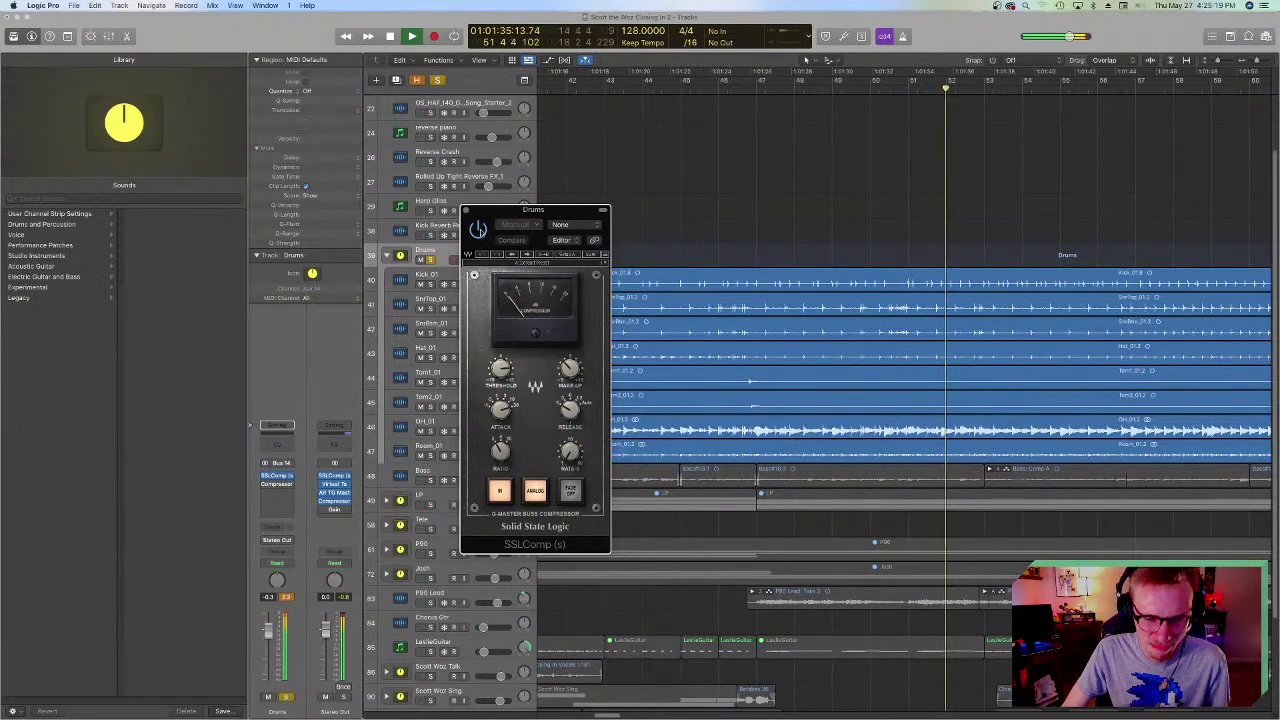
{"action": "key", "text": "space"}
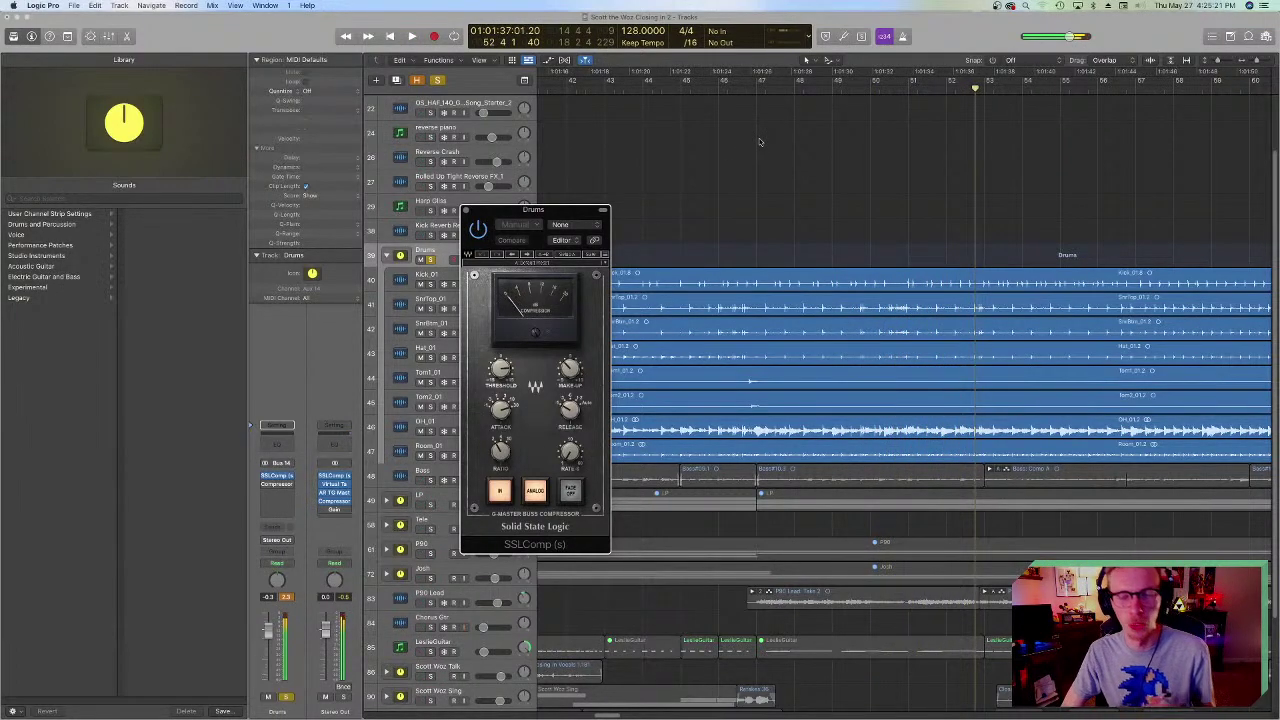
- Replay the drums briefly with SSLComp active, and return to bar 47 to examine its Release setting
{"action": "left_click", "coordinate": [746, 92]}
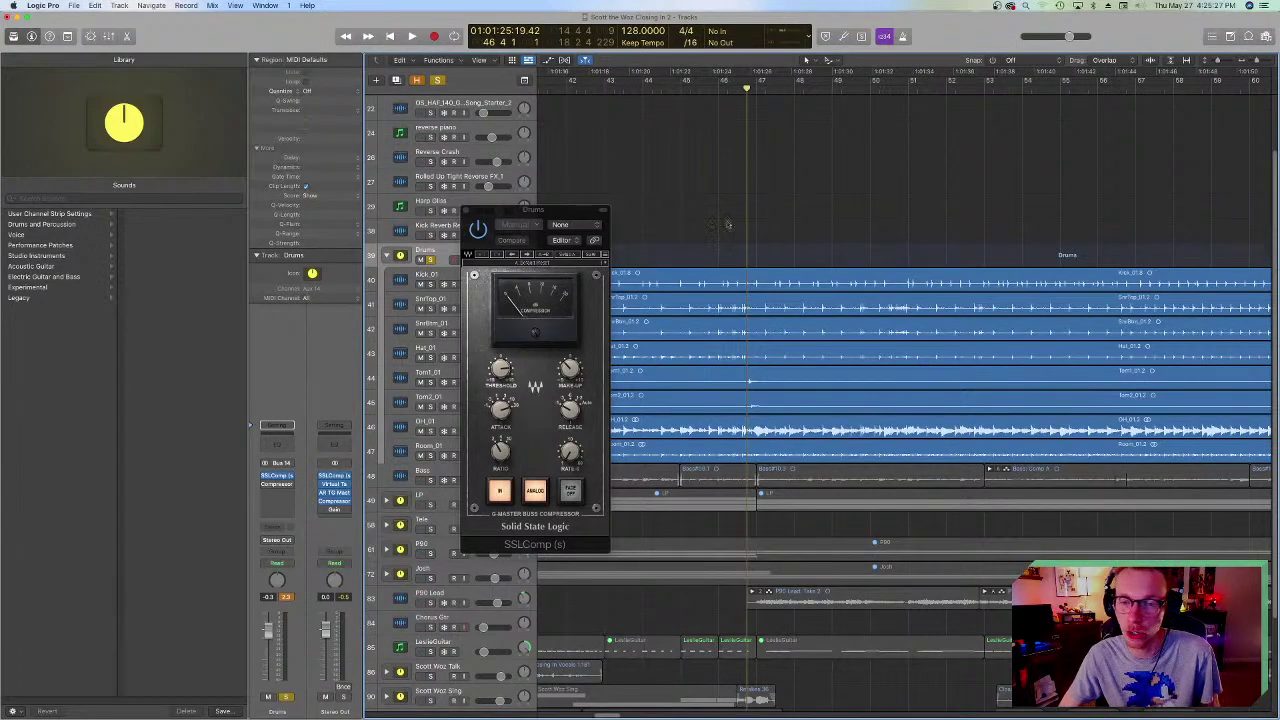
{"action": "key", "text": "space"}
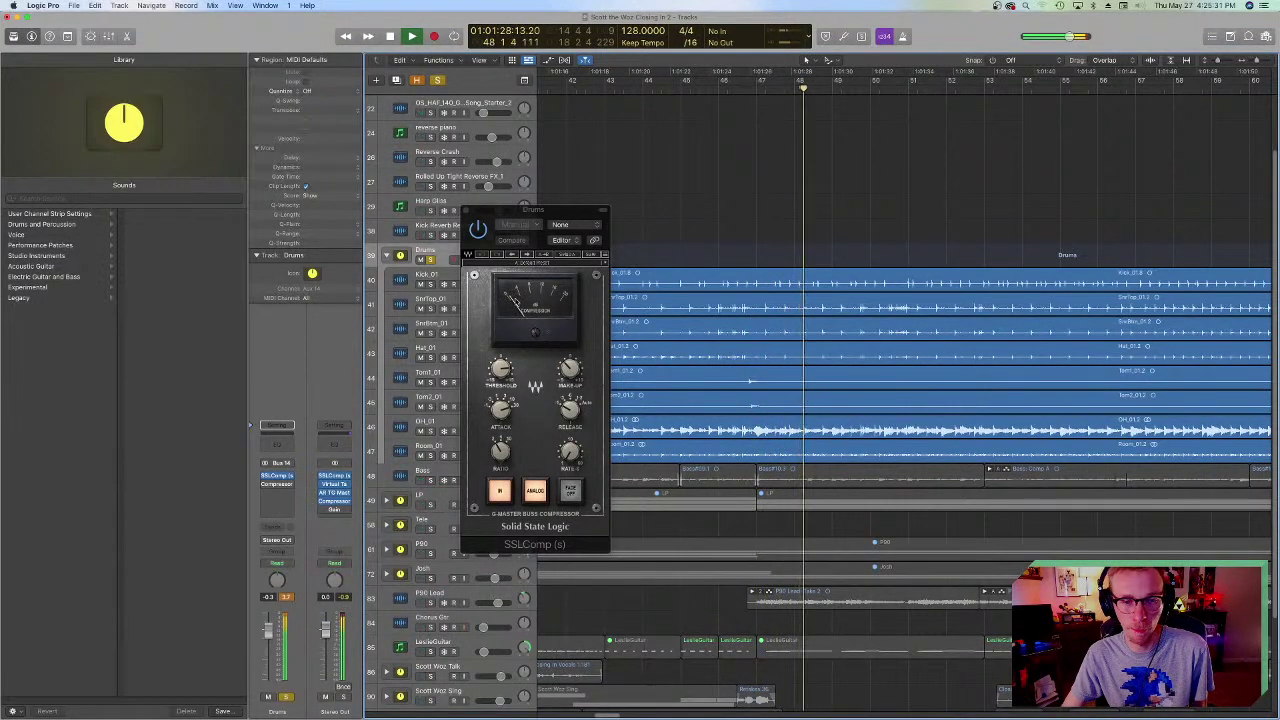
{"action": "key", "text": "space"}
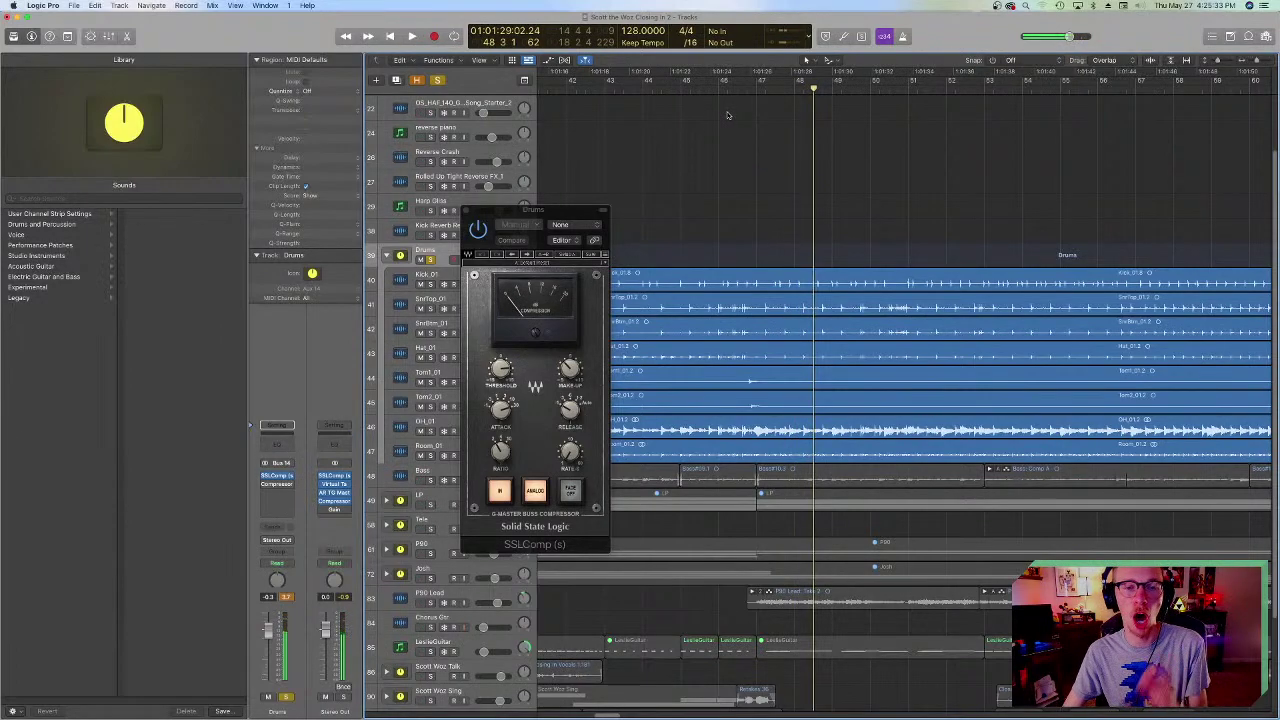
{"action": "left_click", "coordinate": [756, 78]}
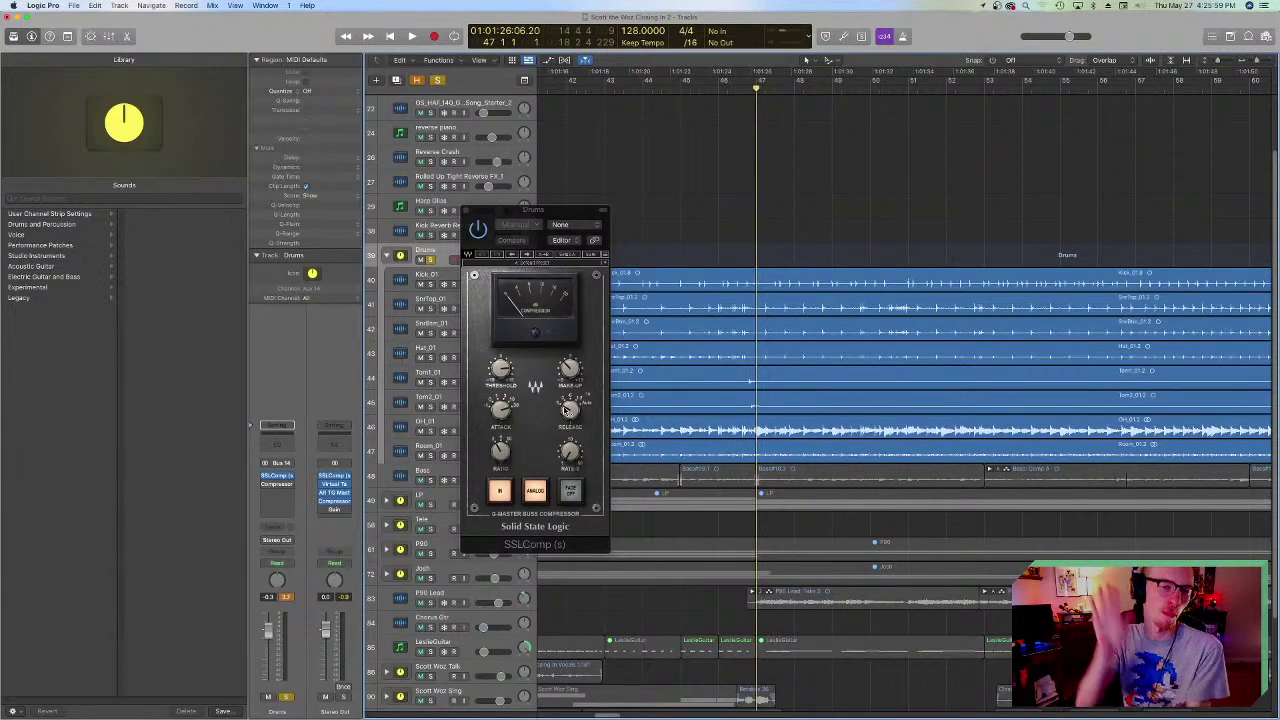
{"action": "left_click_drag", "start_coordinate": [567, 410], "coordinate": [567, 402]}
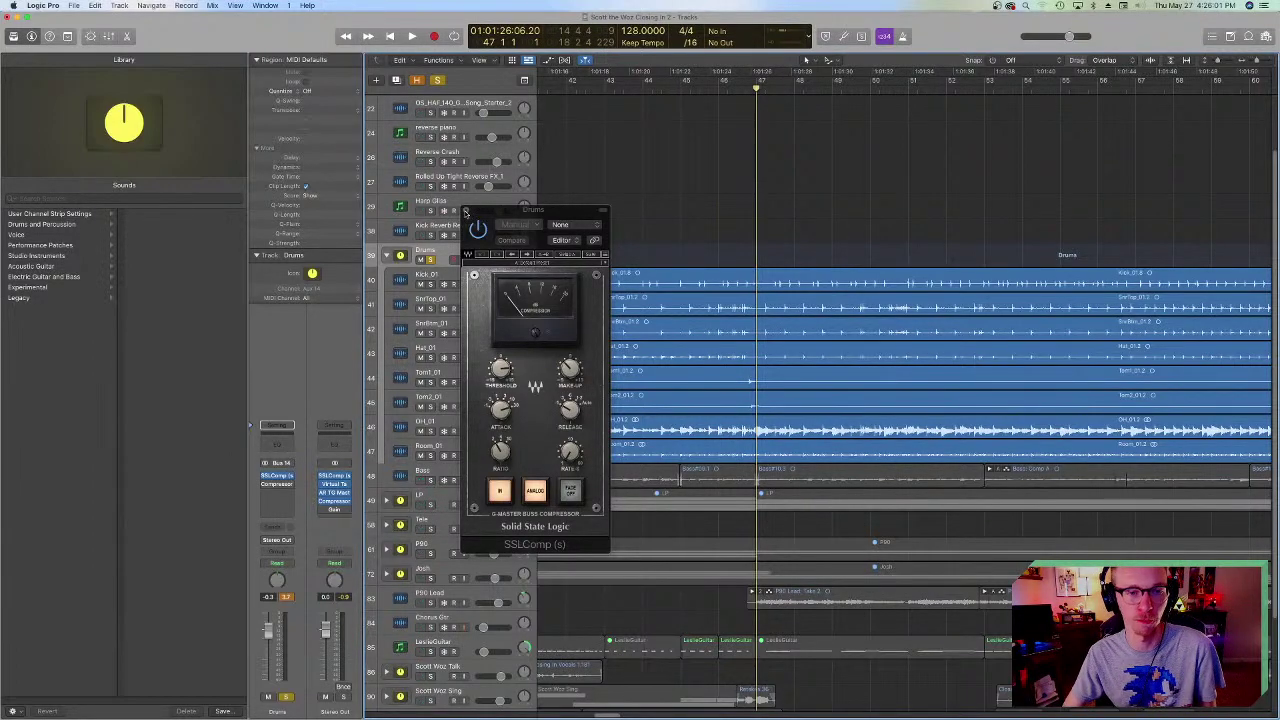
- Close SSLComp and audition the soloed Drums stack from bar 47
{"action": "left_click", "coordinate": [468, 212]}
{"action": "key", "text": "space"}
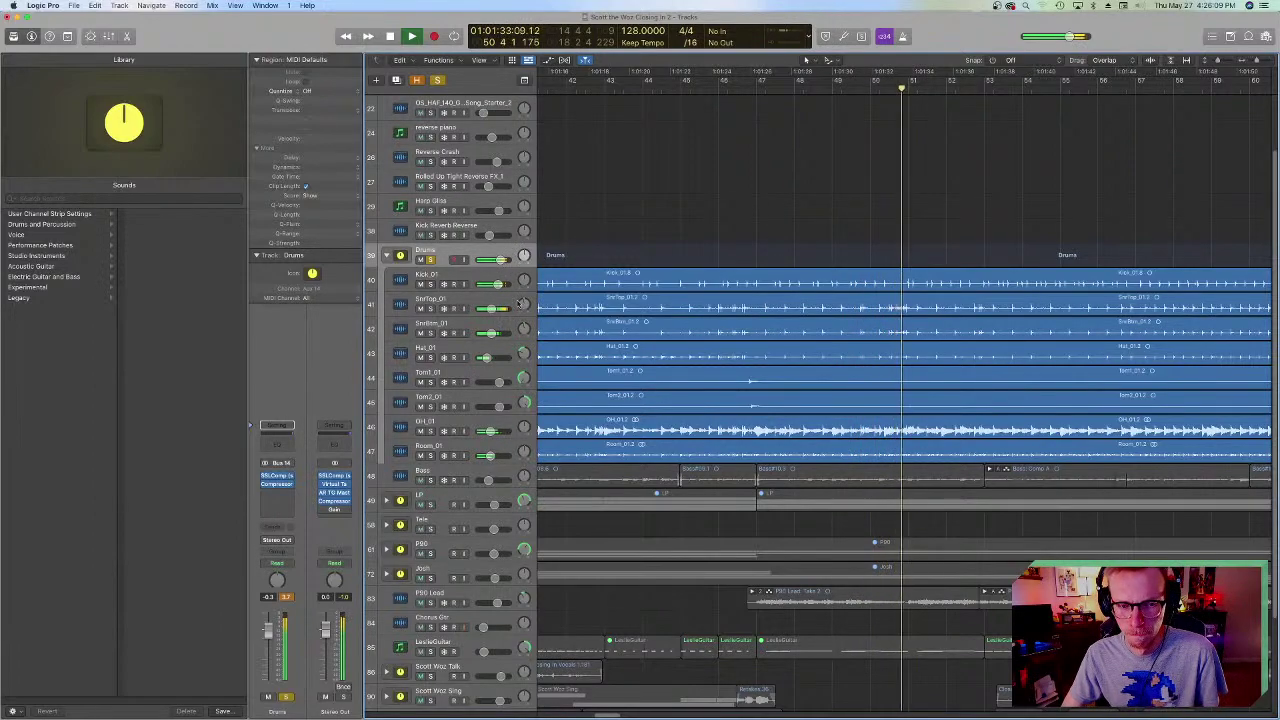
{"action": "key", "text": "space"}
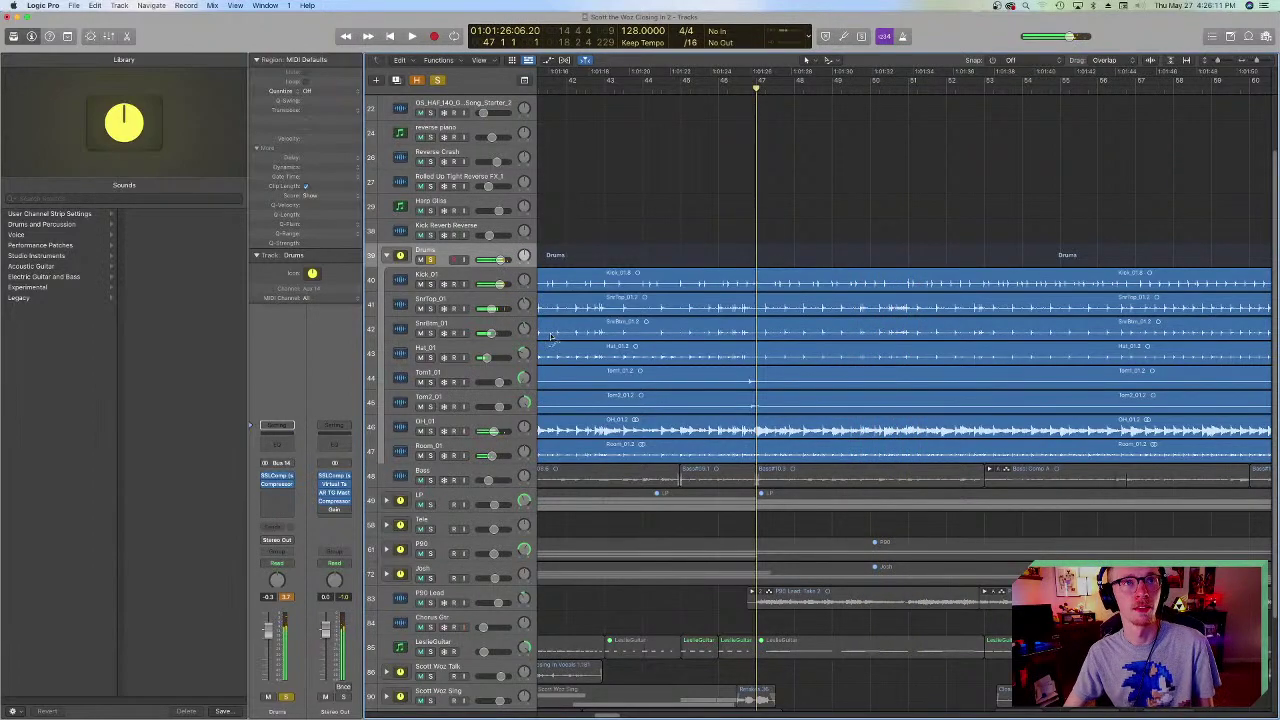
- Collapse the Drums stack with its solo off, and select the P90 Lead track
{"action": "scroll", "coordinate": [473, 288], "scroll_direction": "down", "scroll_amount": 3}
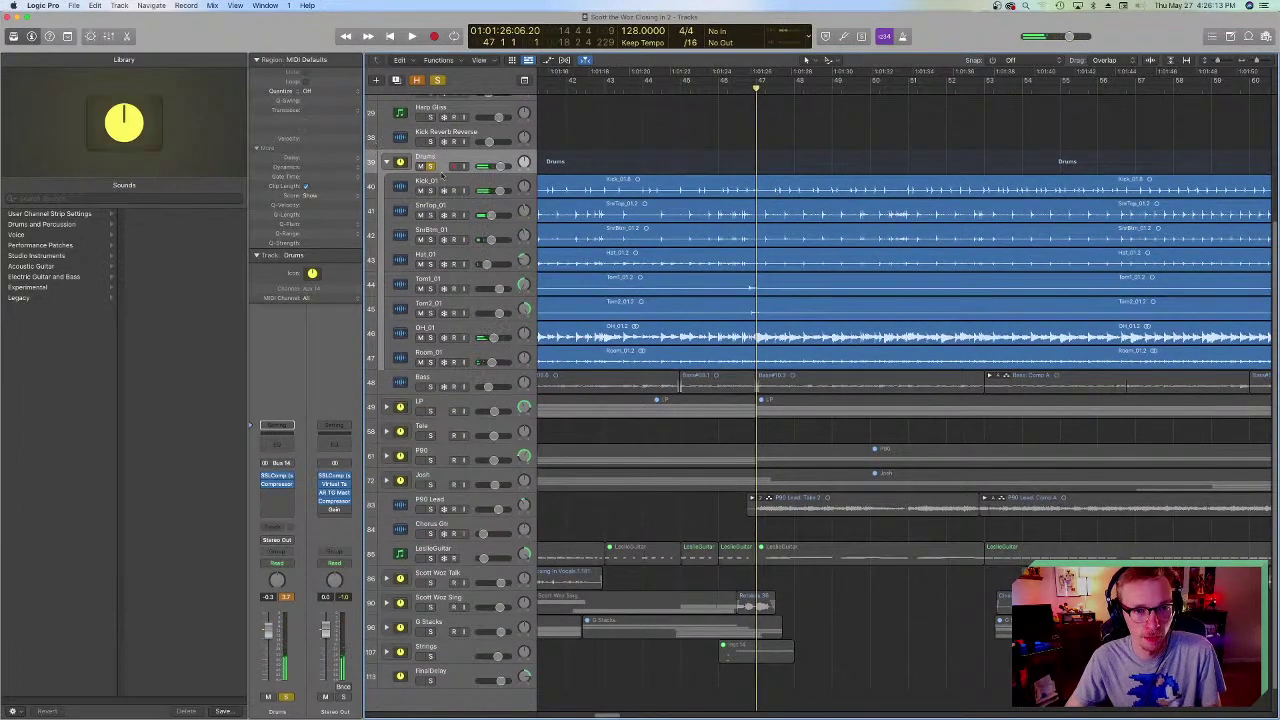
{"action": "left_click", "coordinate": [387, 162]}
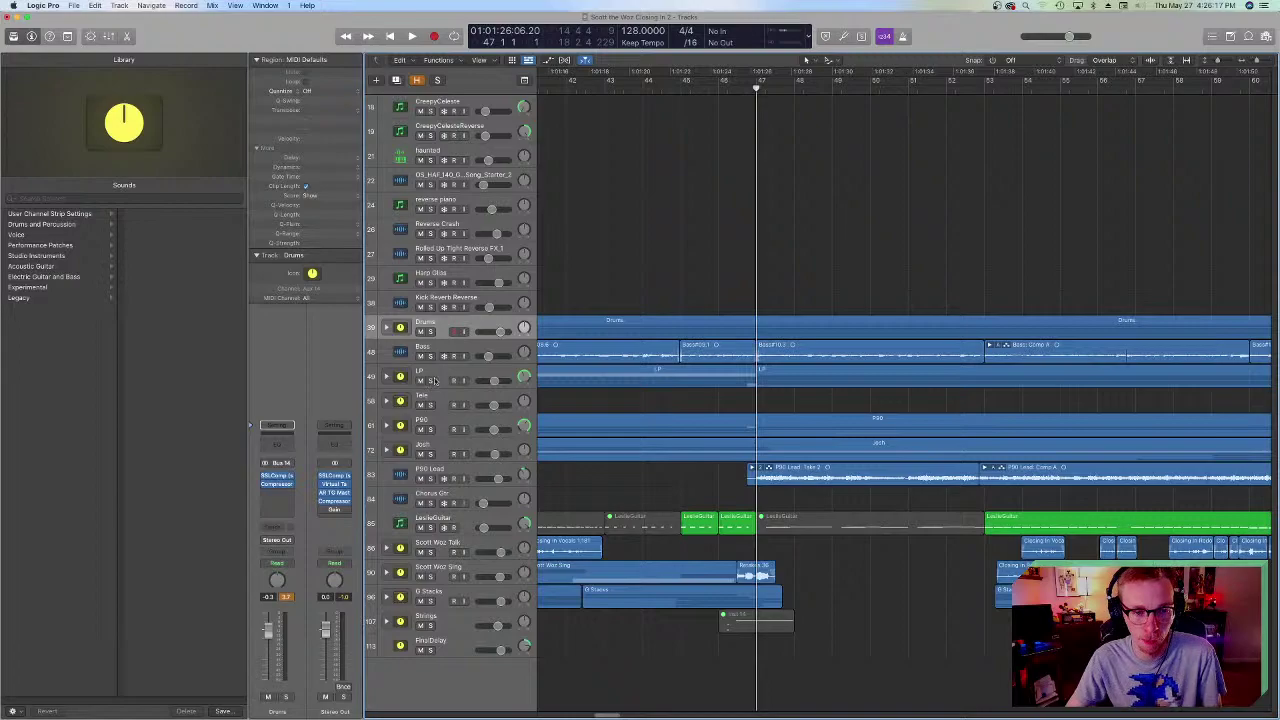
{"action": "left_click", "coordinate": [434, 380]}
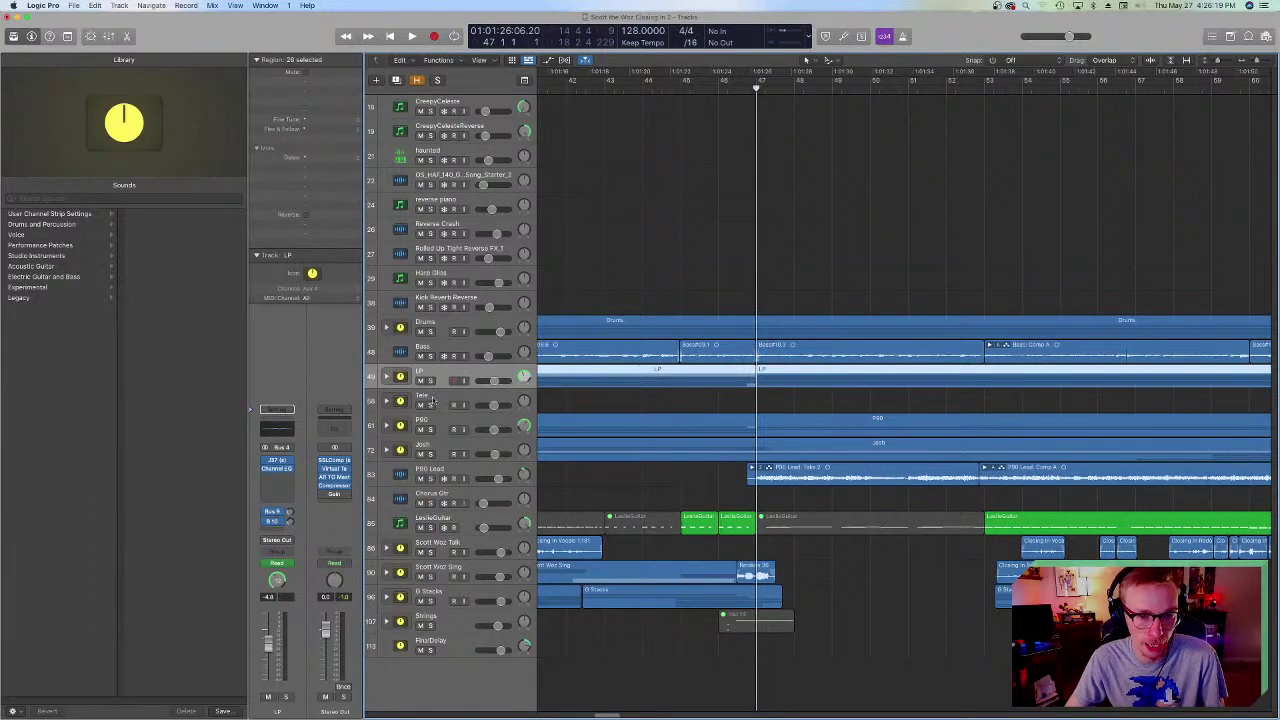
{"action": "left_click", "coordinate": [443, 470]}
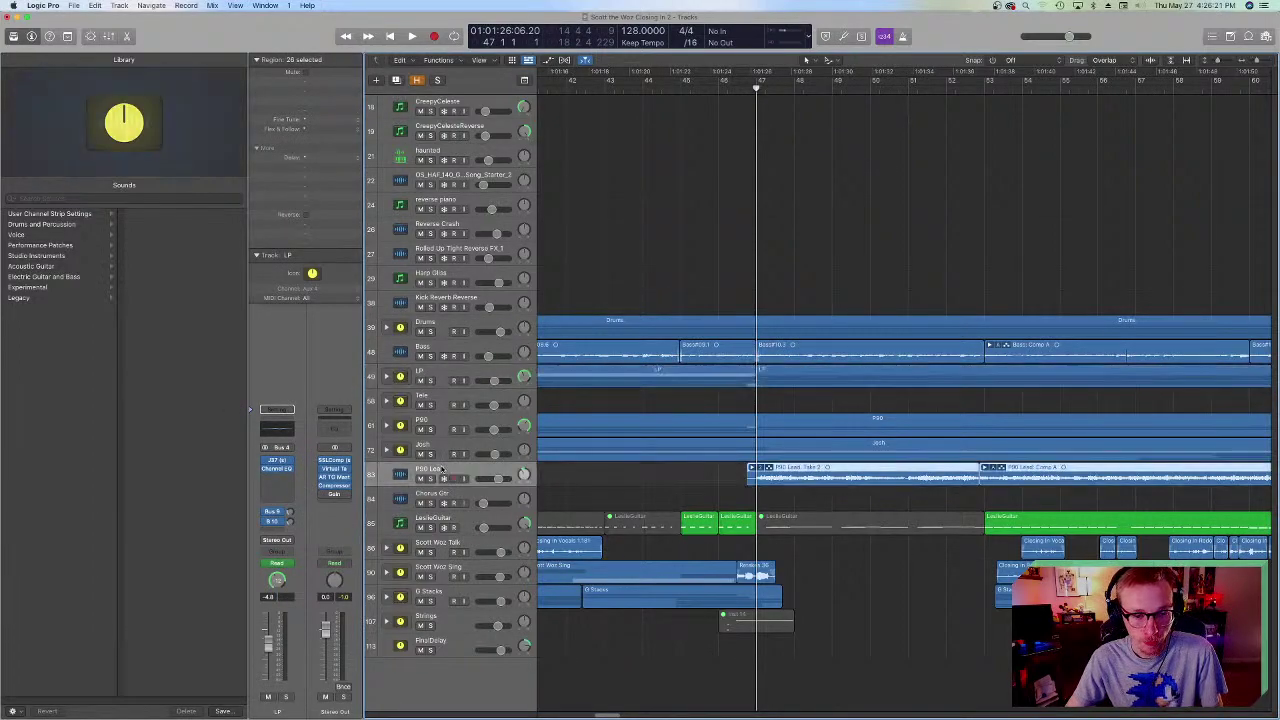
- Review the Channel EQ, Vintage Console EQ and J37 tape inserts on P90 Lead, closing each plugin after viewing it
{"action": "left_click", "coordinate": [297, 424]}
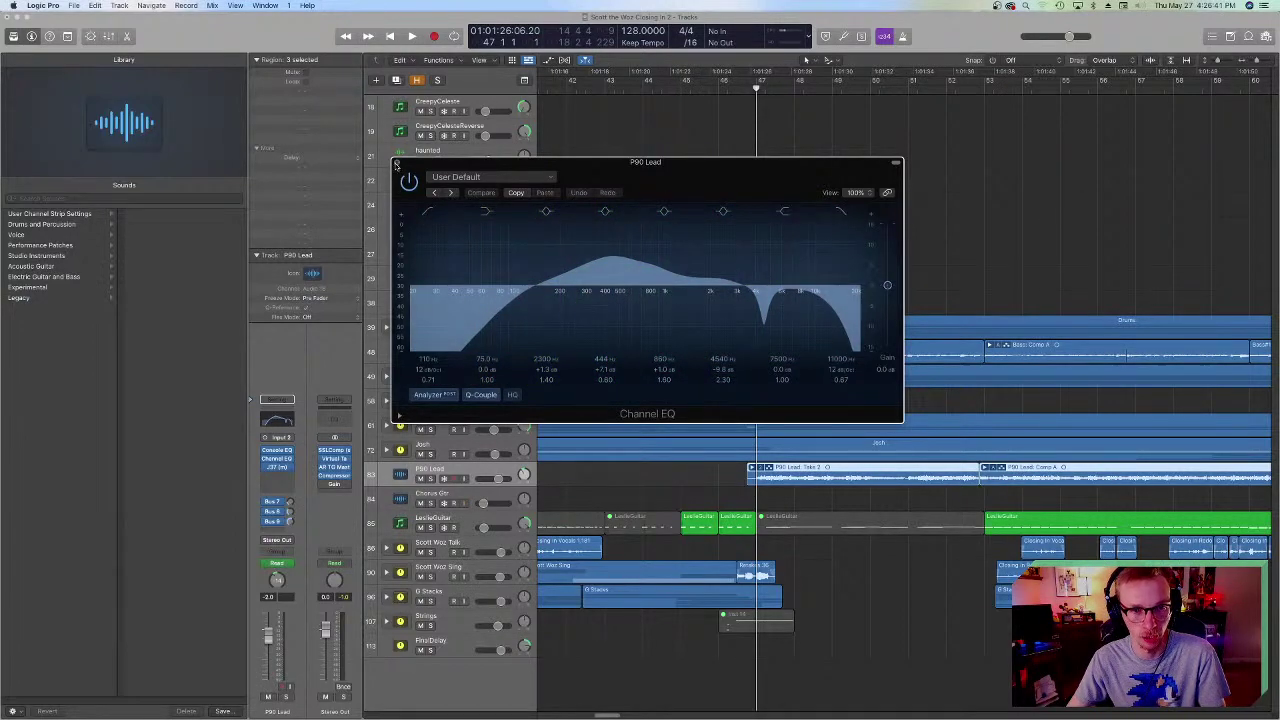
{"action": "left_click", "coordinate": [397, 162]}
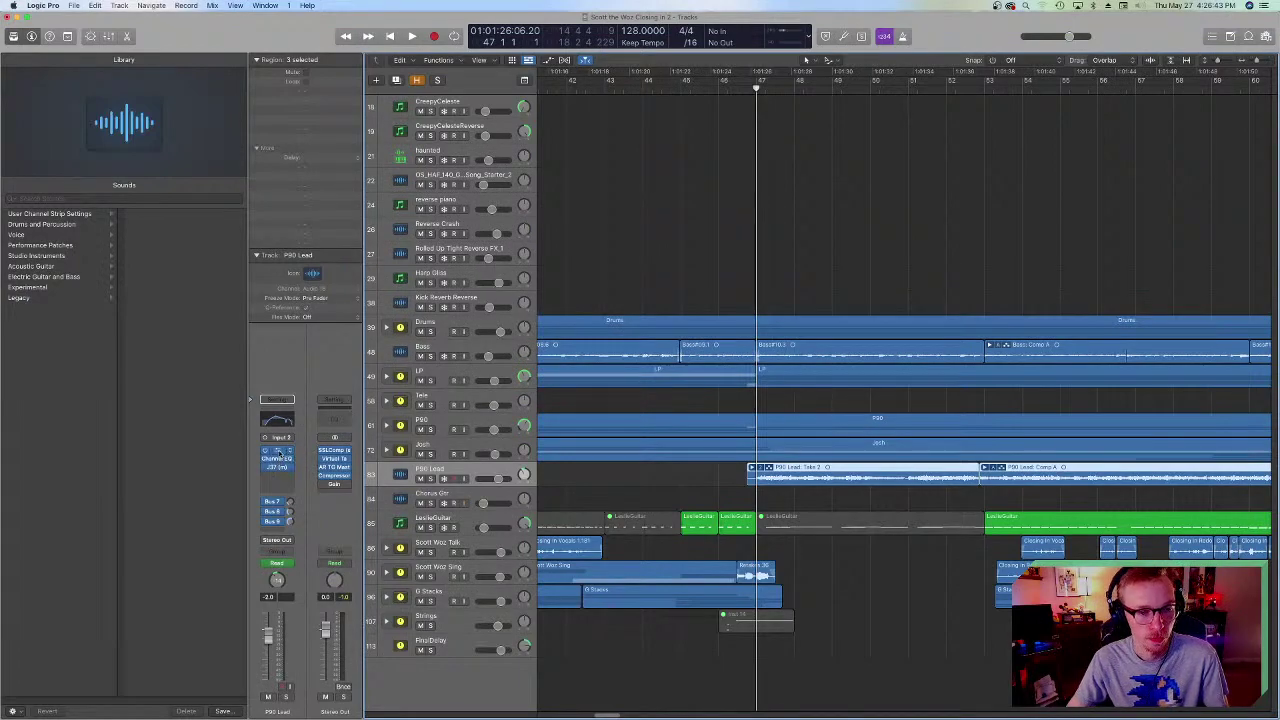
{"action": "key", "text": "v"}
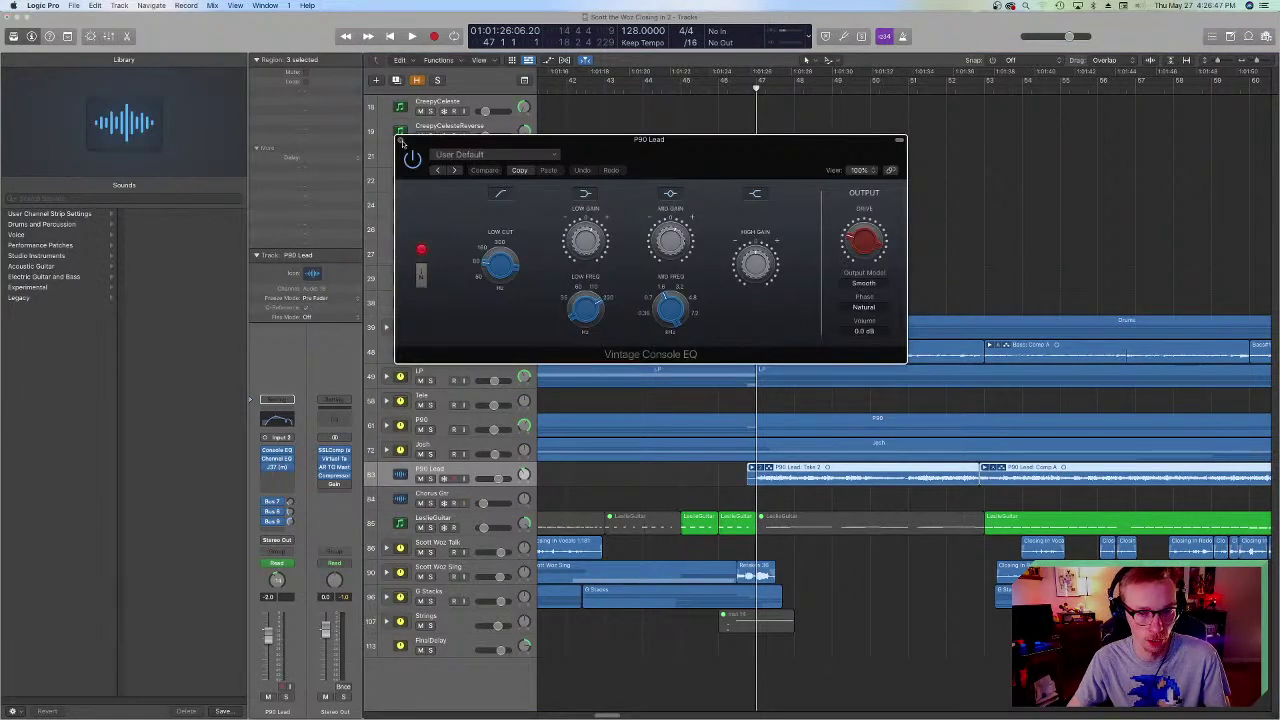
{"action": "left_click", "coordinate": [401, 141]}
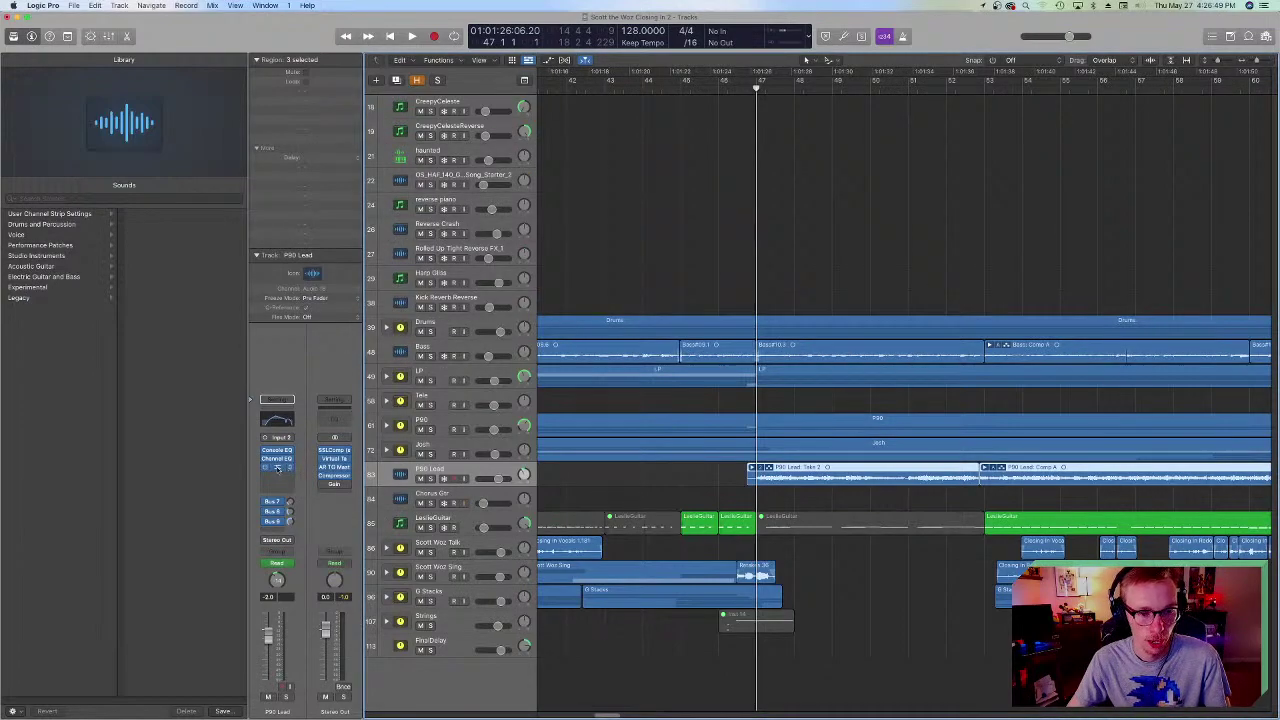
{"action": "left_click", "coordinate": [277, 466]}
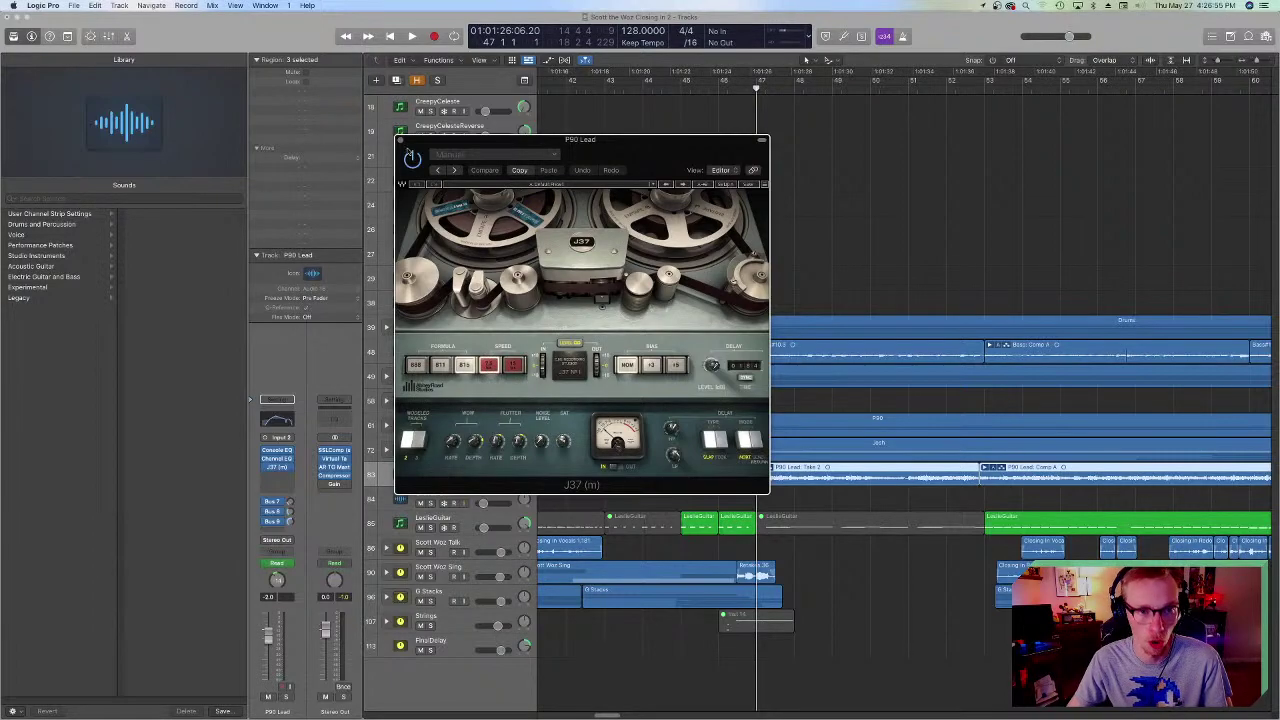
{"action": "left_click", "coordinate": [402, 142]}
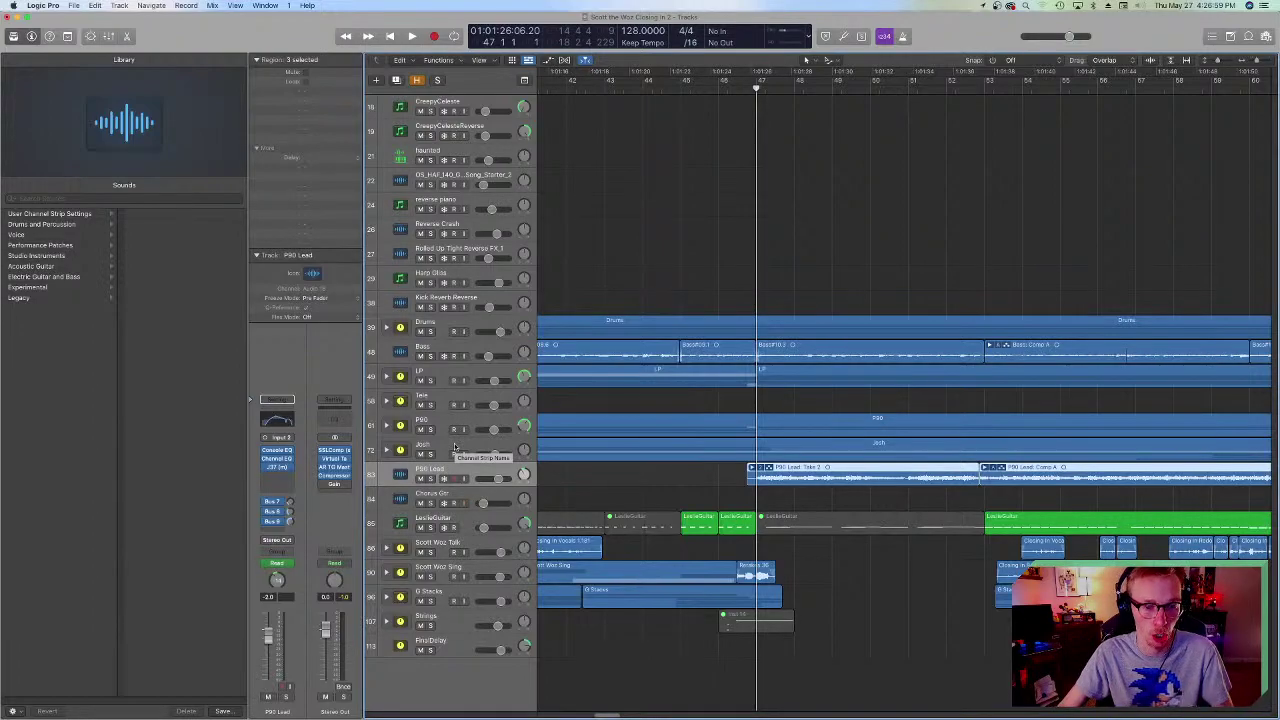
- Bring the P90 Lead regions from bar 47 into view and solo the track
{"action": "scroll", "coordinate": [625, 532], "scroll_direction": "right", "scroll_amount": 5}
{"action": "scroll", "coordinate": [625, 532], "scroll_direction": "left", "scroll_amount": 2}
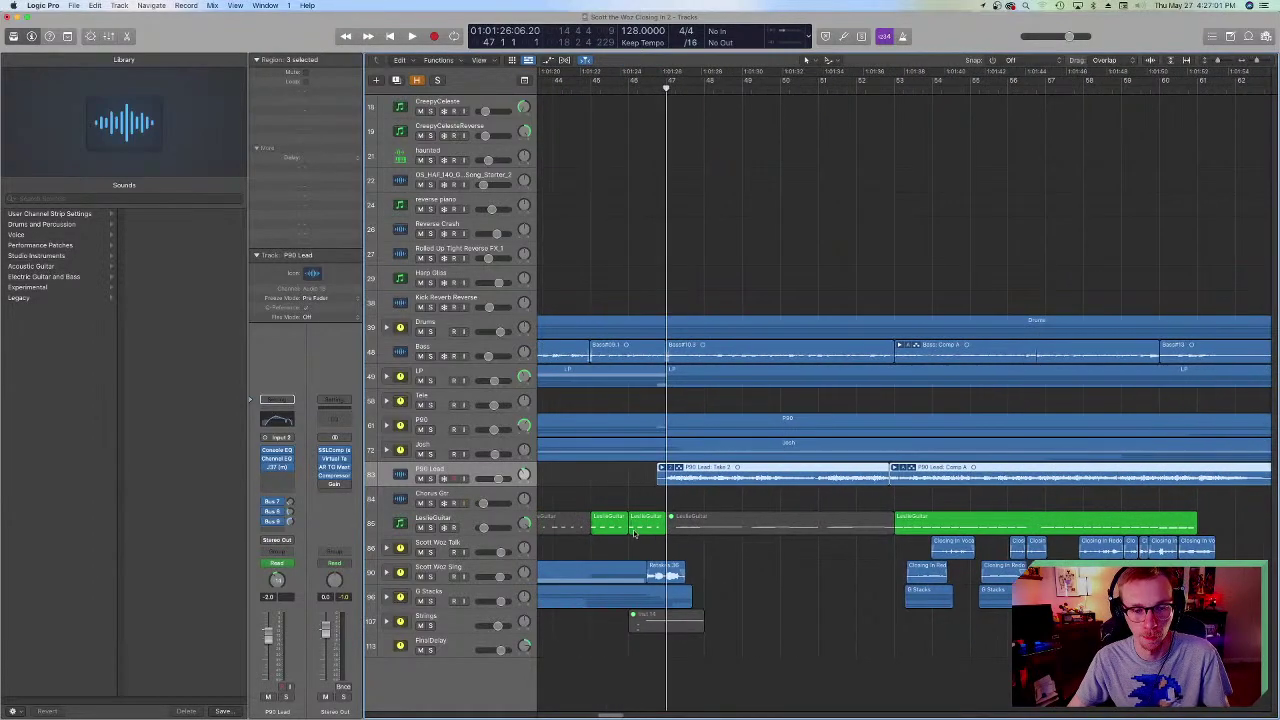
{"action": "left_click", "coordinate": [431, 478]}
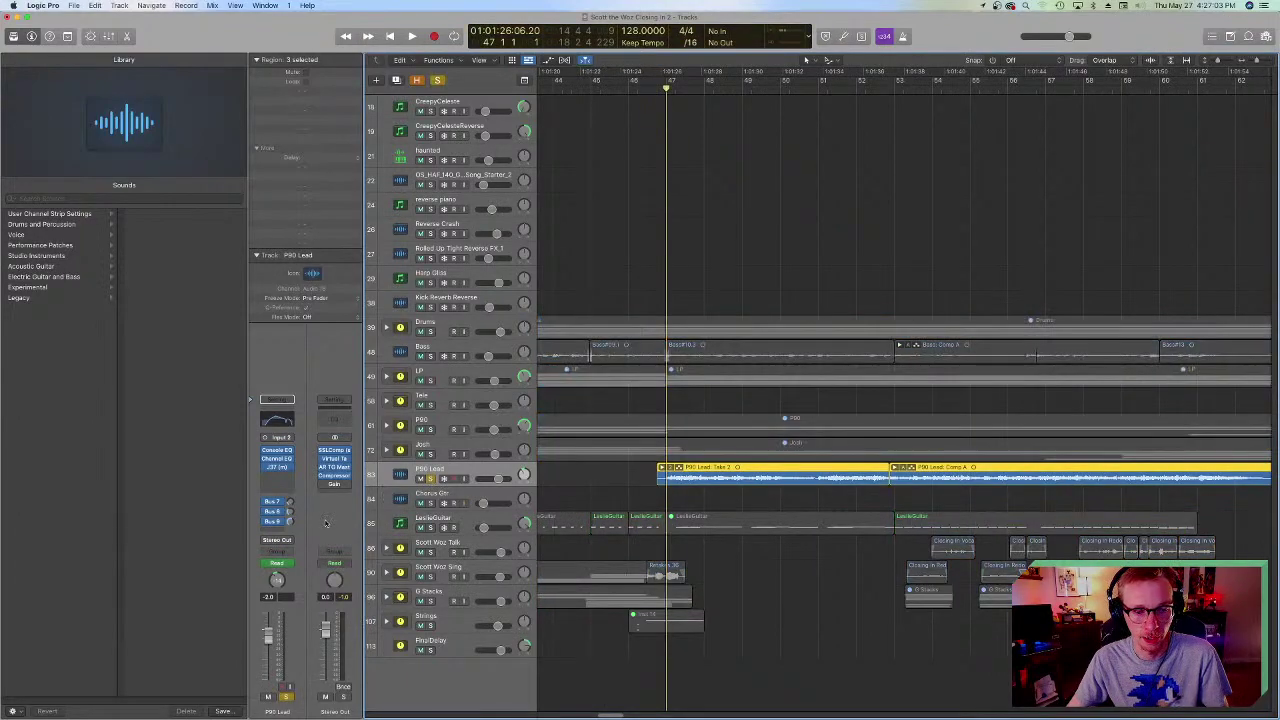
- Audition P90 Lead around bar 47 in solo, and take the solo off to hear it with the full mix
{"action": "key", "text": "space"}
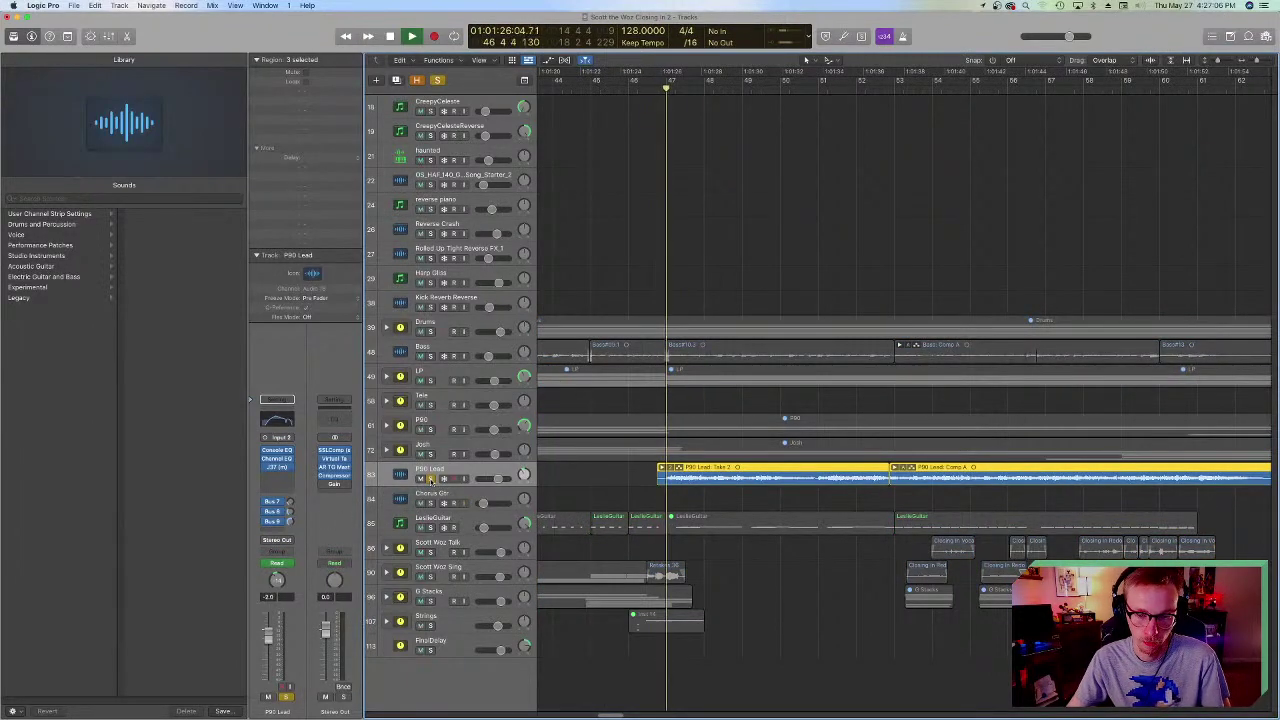
{"action": "left_click", "coordinate": [430, 478]}
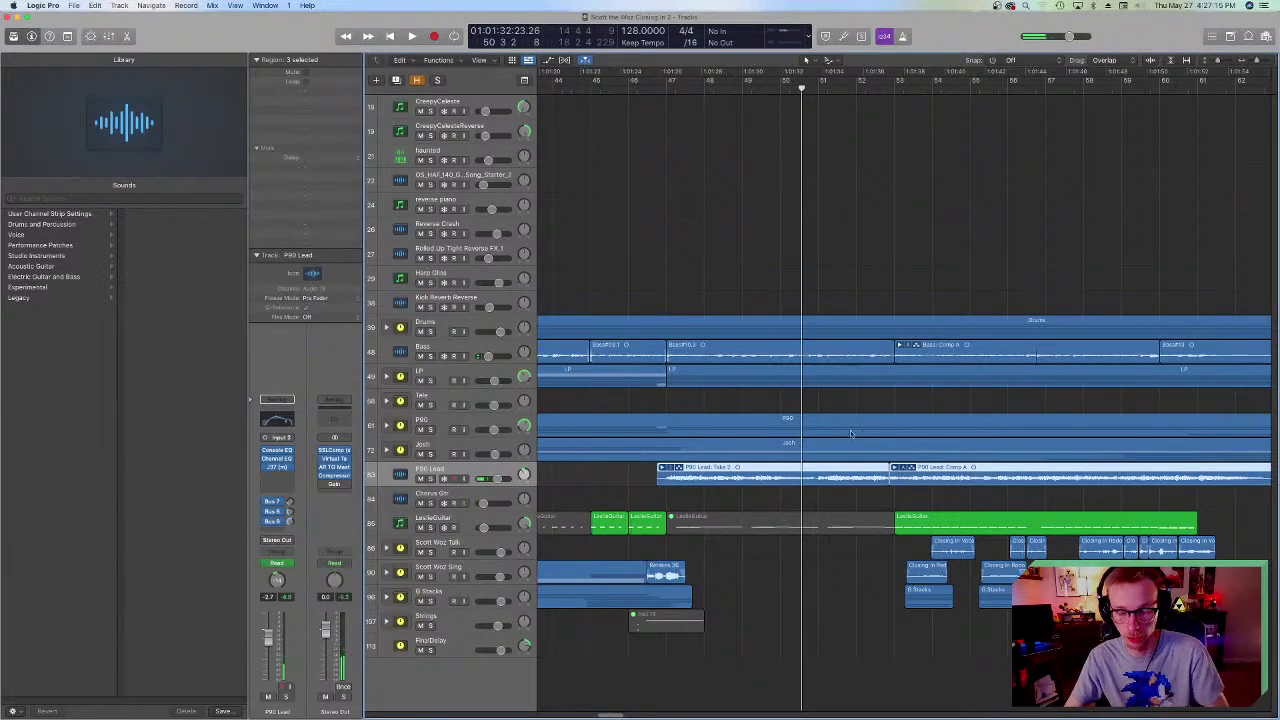
- Place the playhead at bar 23, expand the G Stacks track stack, and solo G Whisper 1 and G Whisper 2
{"action": "scroll", "coordinate": [871, 462], "scroll_direction": "left", "scroll_amount": 15}
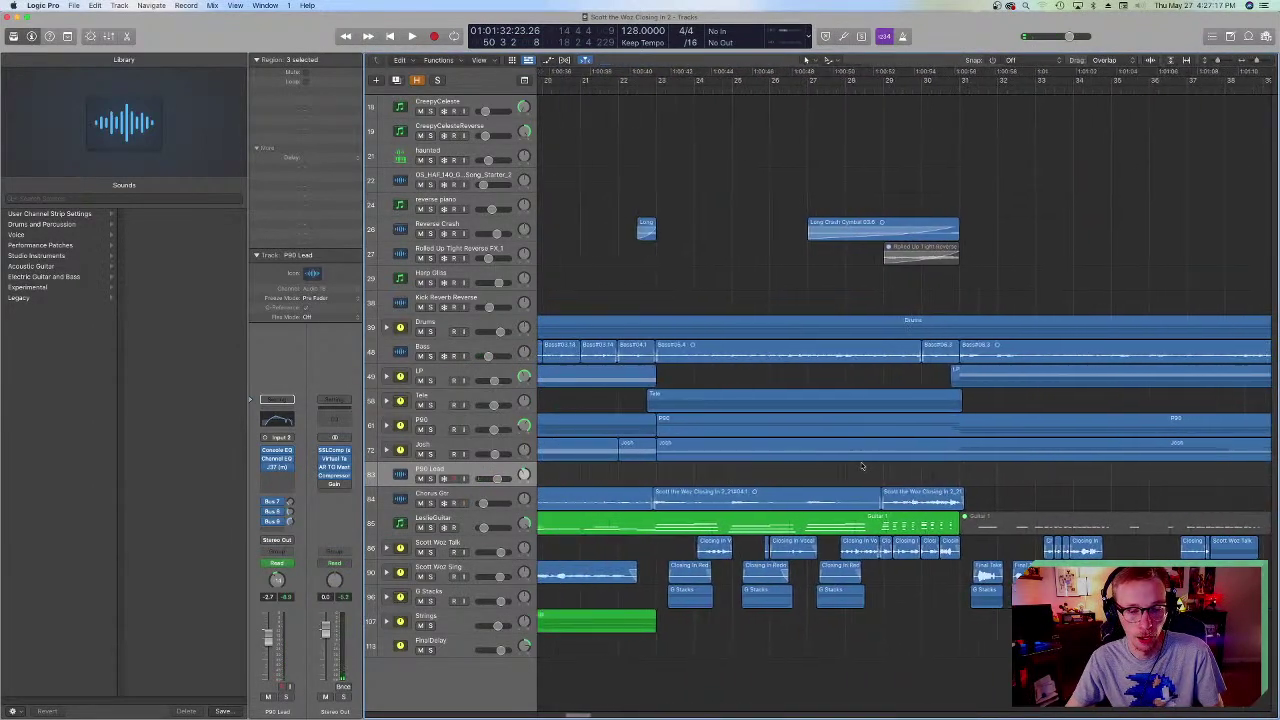
{"action": "scroll", "coordinate": [862, 460], "scroll_direction": "right", "scroll_amount": 2}
{"action": "left_click", "coordinate": [728, 92]}
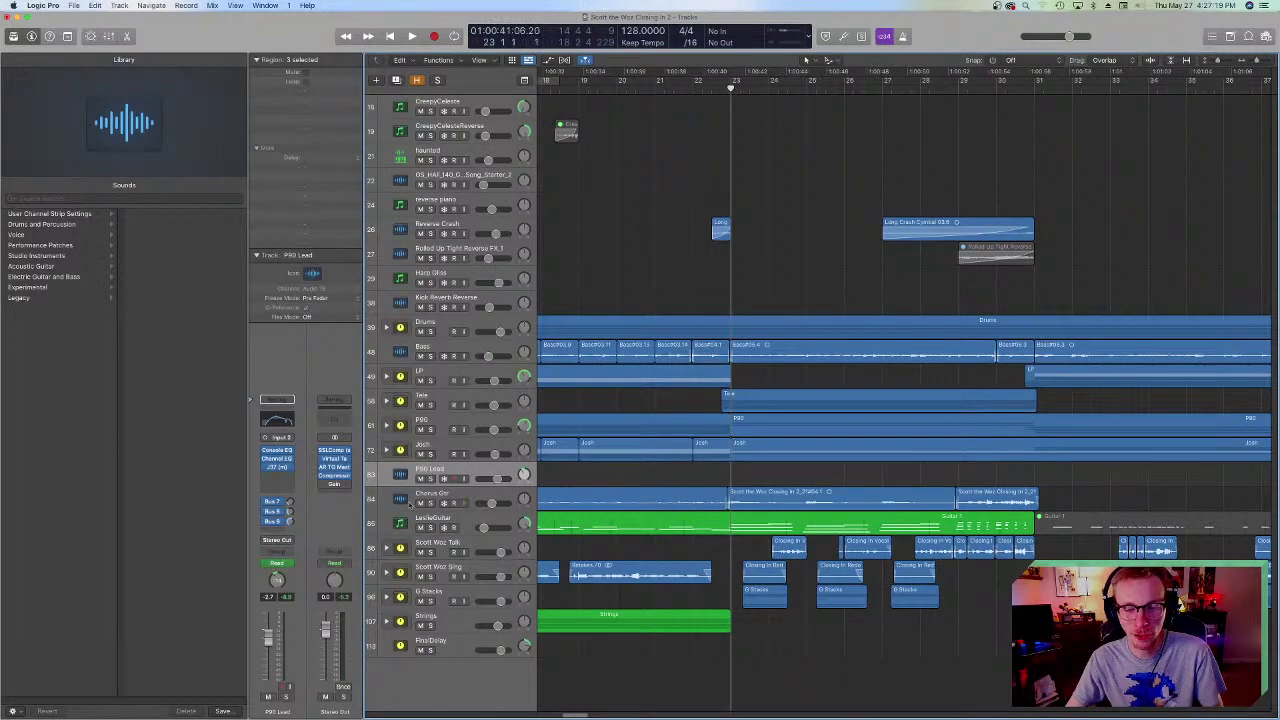
{"action": "left_click", "coordinate": [386, 597]}
{"action": "scroll", "coordinate": [400, 590], "scroll_direction": "down", "scroll_amount": 5}
{"action": "left_click", "coordinate": [410, 582]}
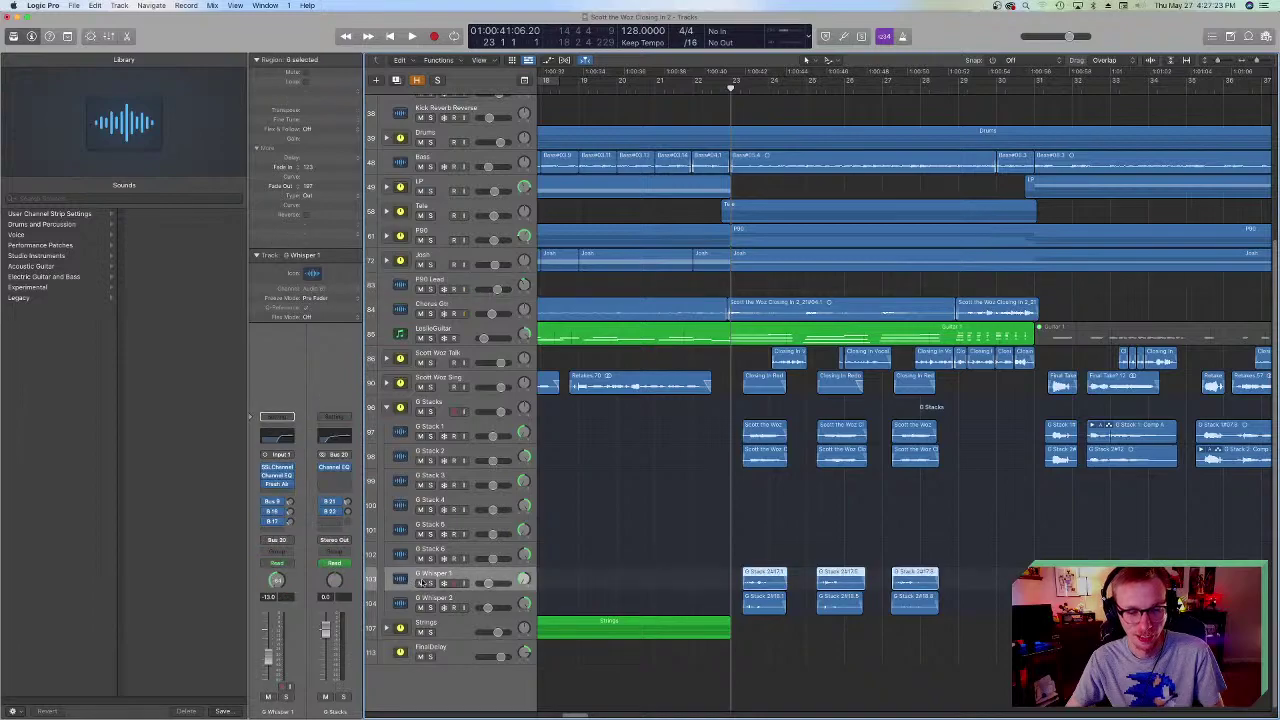
{"action": "left_click", "coordinate": [431, 583]}
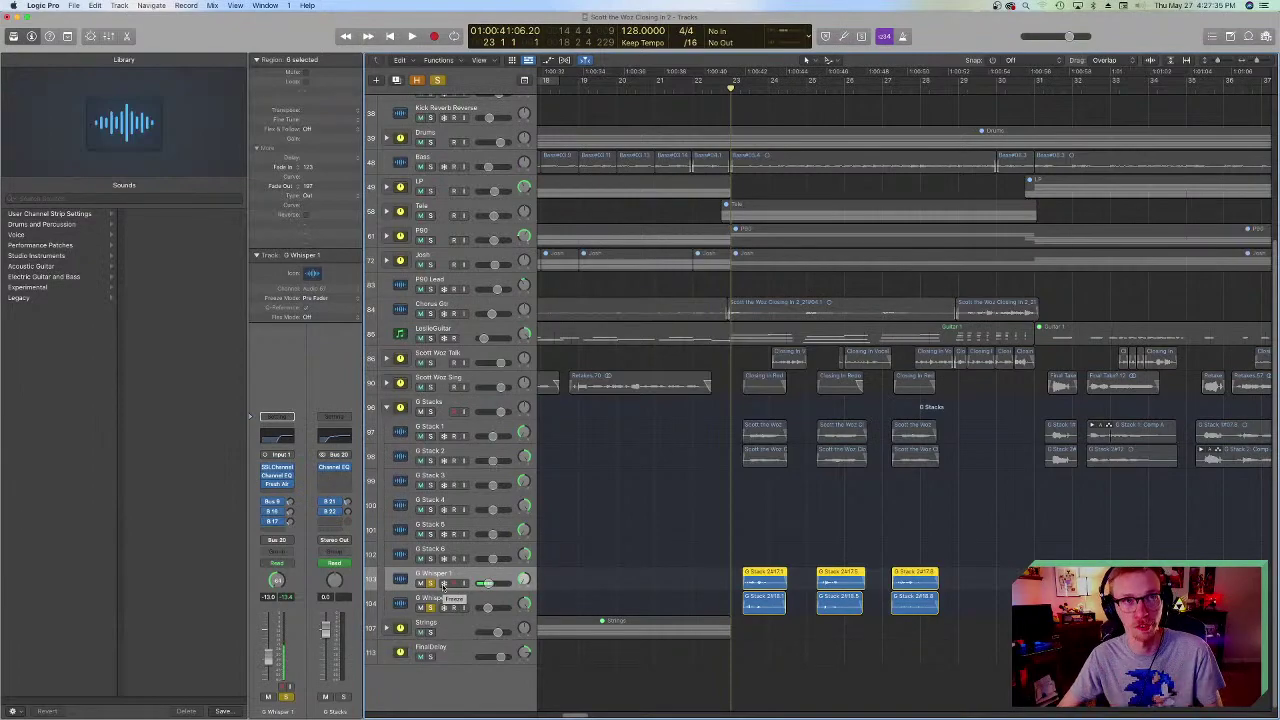
- Audition the soloed whisper tracks from bar 23, and view the Fresh Air insert on G Whisper 1, closing it again
{"action": "scroll", "coordinate": [695, 621], "scroll_direction": "right", "scroll_amount": 5}
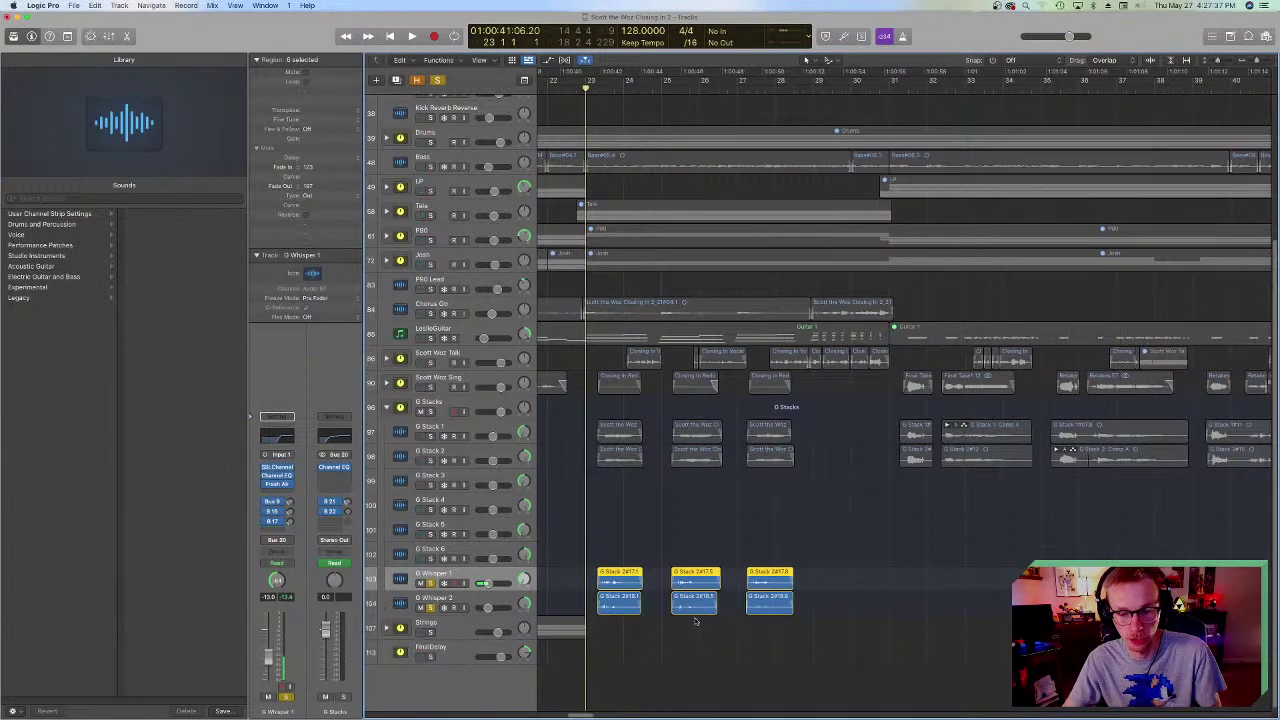
{"action": "key", "text": "space"}
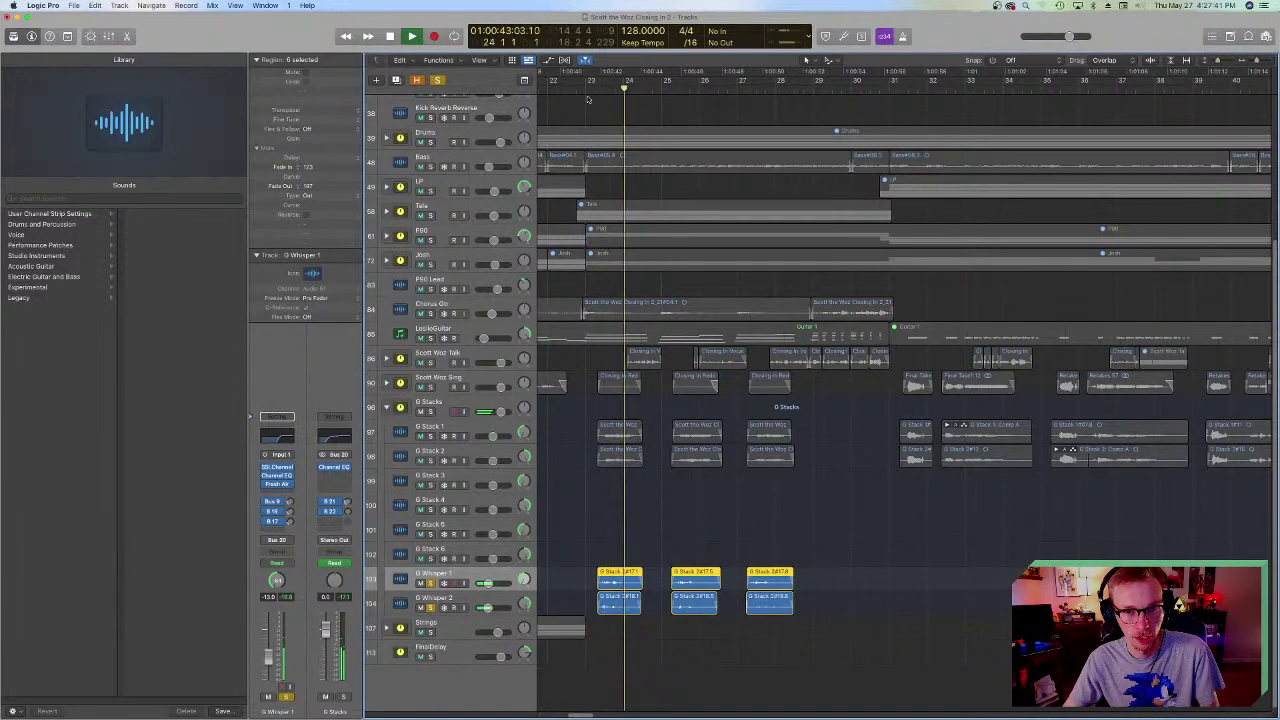
{"action": "key", "text": "space"}
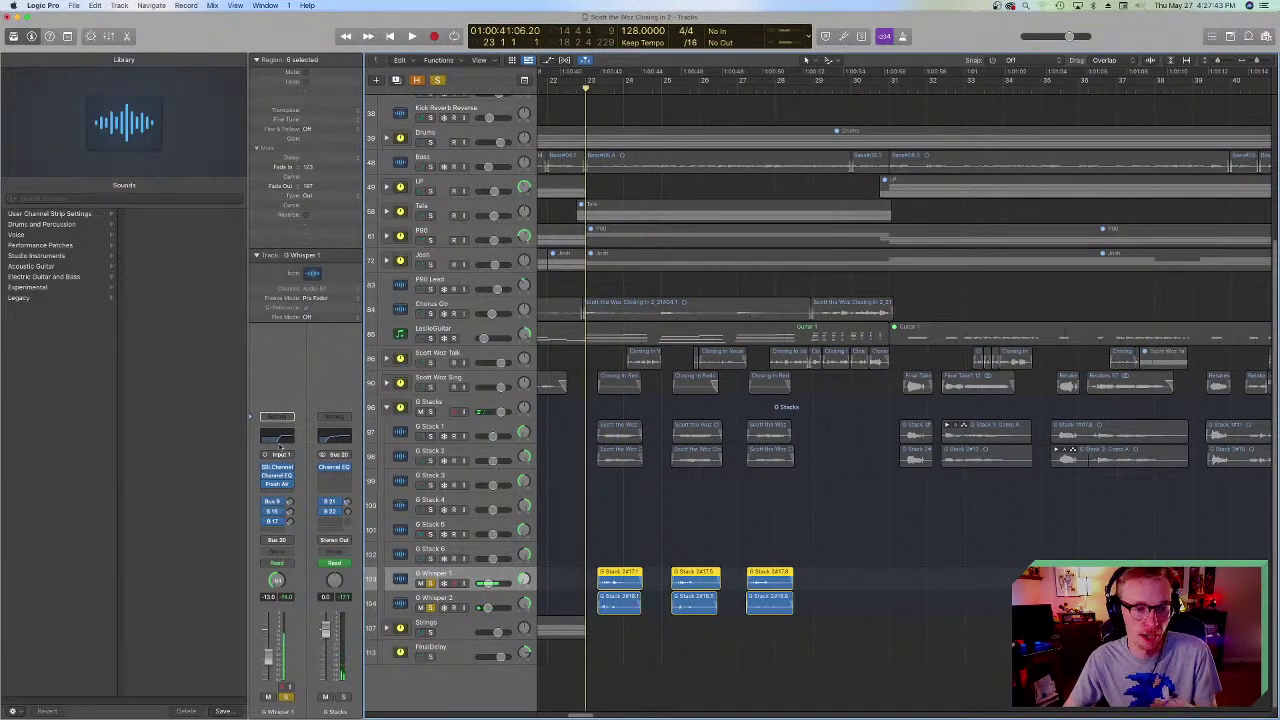
{"action": "left_click", "coordinate": [276, 485]}
{"action": "left_click", "coordinate": [402, 142]}
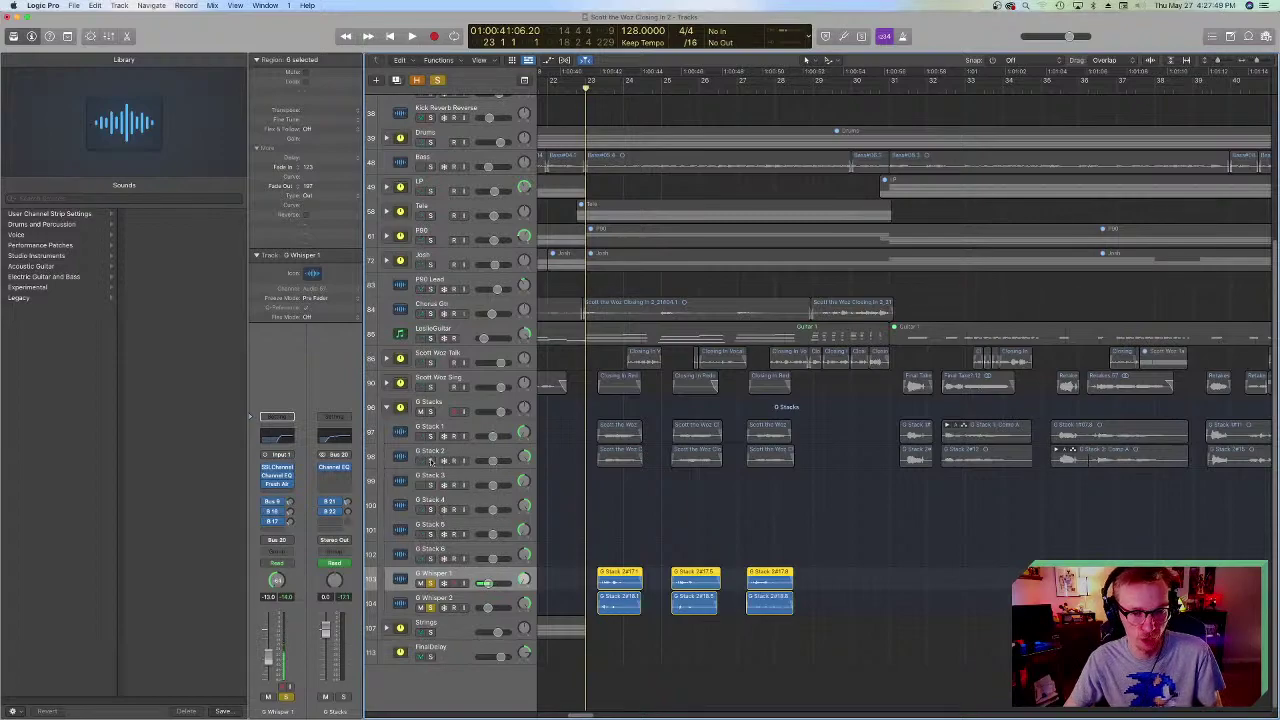
- Add Scott Woz Sing, G Stack 1 and G Stack 2 to the soloed whispers and audition them together from bar 23
{"action": "left_click", "coordinate": [432, 458]}
{"action": "left_click", "coordinate": [430, 432], "text": "shift"}
{"action": "left_click", "coordinate": [430, 384], "text": "shift"}
{"action": "key", "text": "space"}
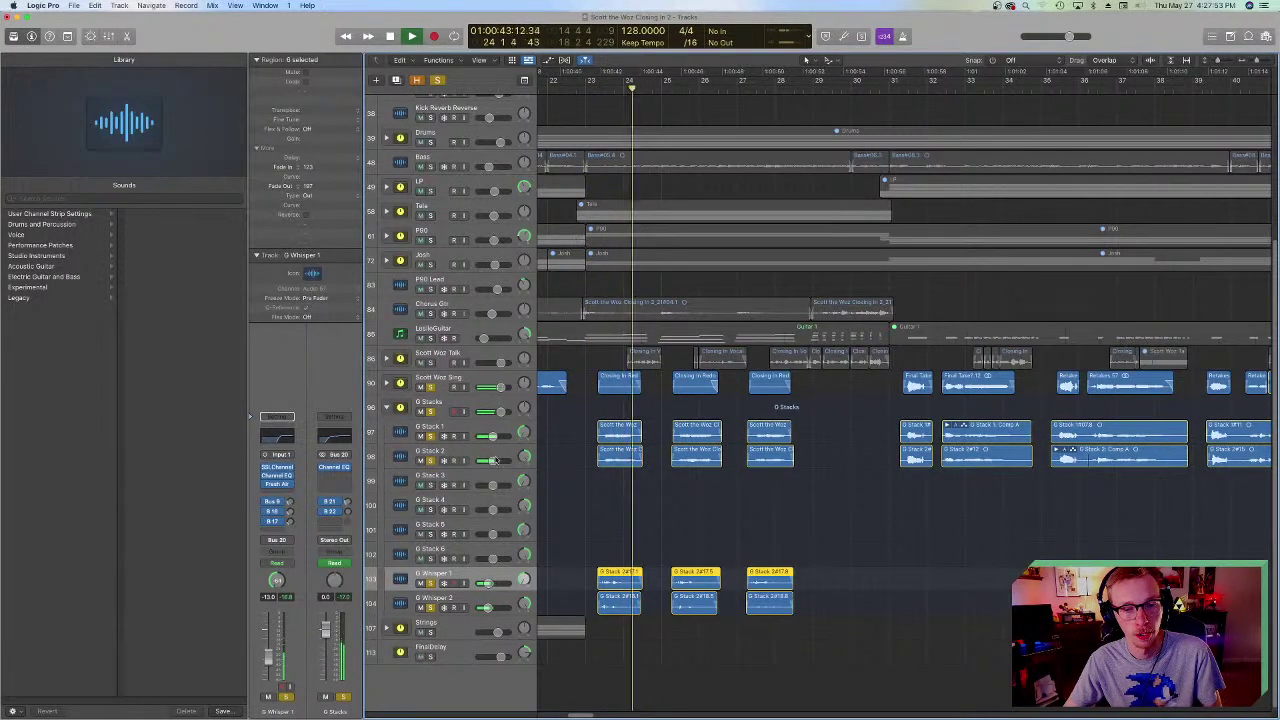
{"action": "key", "text": "space"}
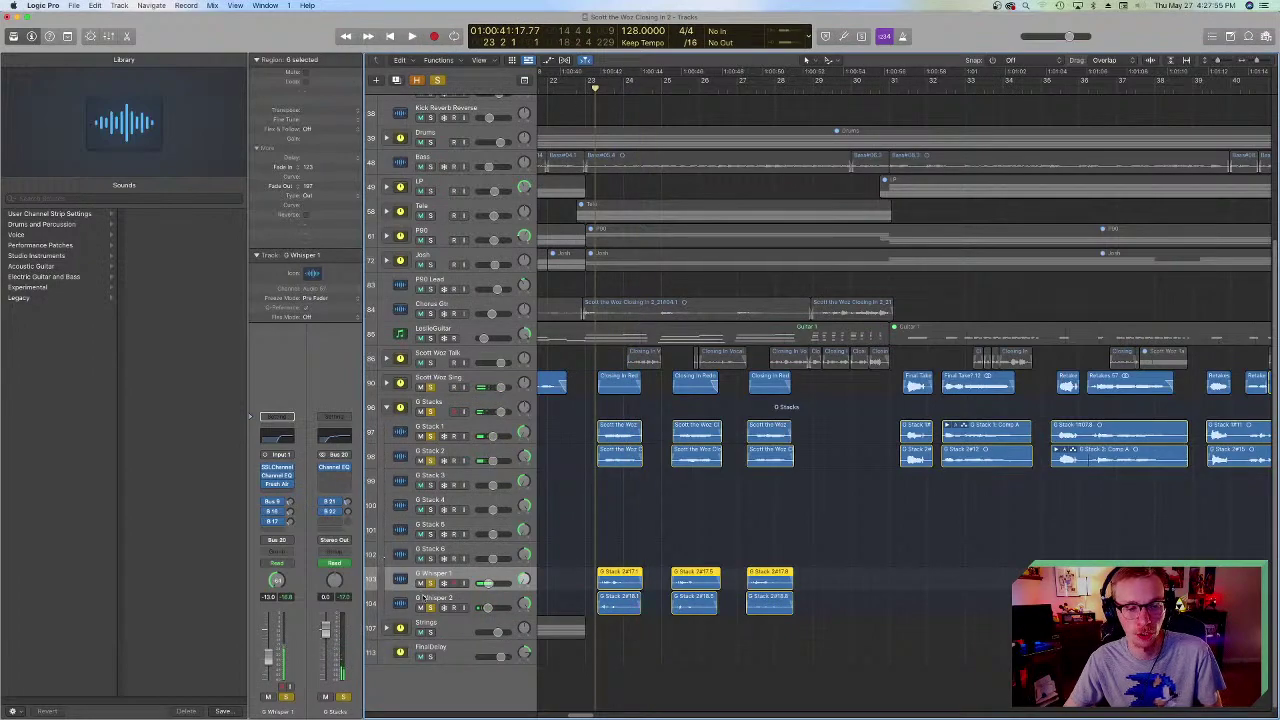
- Take both G Whisper tracks out of the solo and play the remaining vocals from bar 23
{"action": "left_click", "coordinate": [421, 607]}
{"action": "left_click", "coordinate": [421, 583]}
{"action": "key", "text": "space"}
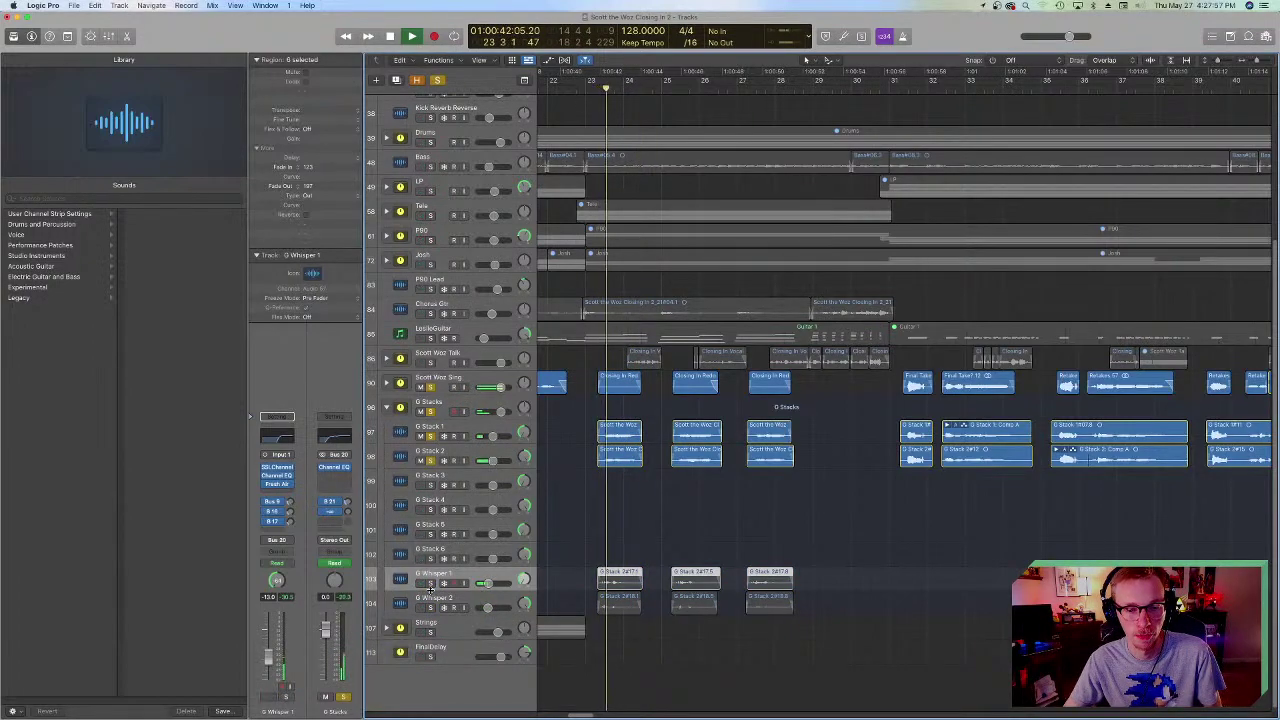
{"action": "key", "text": "space"}
- Bring G Whisper 1 and G Whisper 2 back into the solo and replay the vocals from bar 23 for comparison
{"action": "left_click", "coordinate": [421, 607]}
{"action": "left_click", "coordinate": [421, 583]}
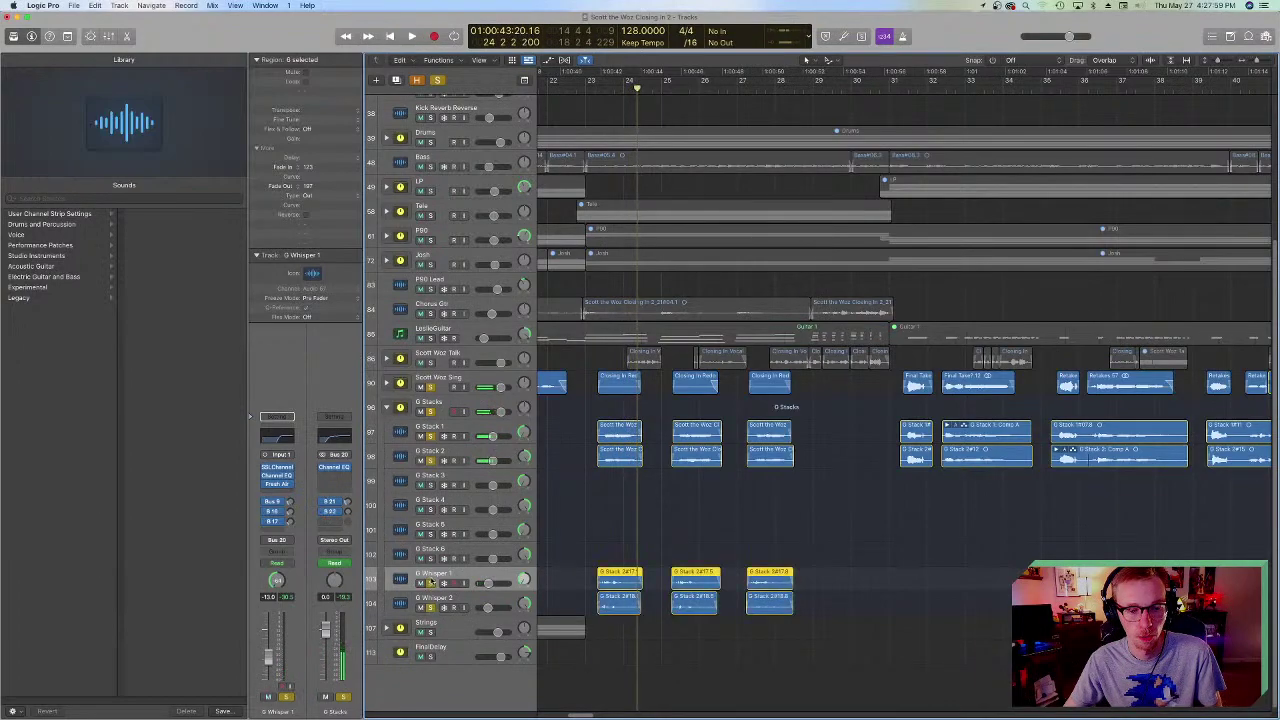
{"action": "key", "text": "space"}
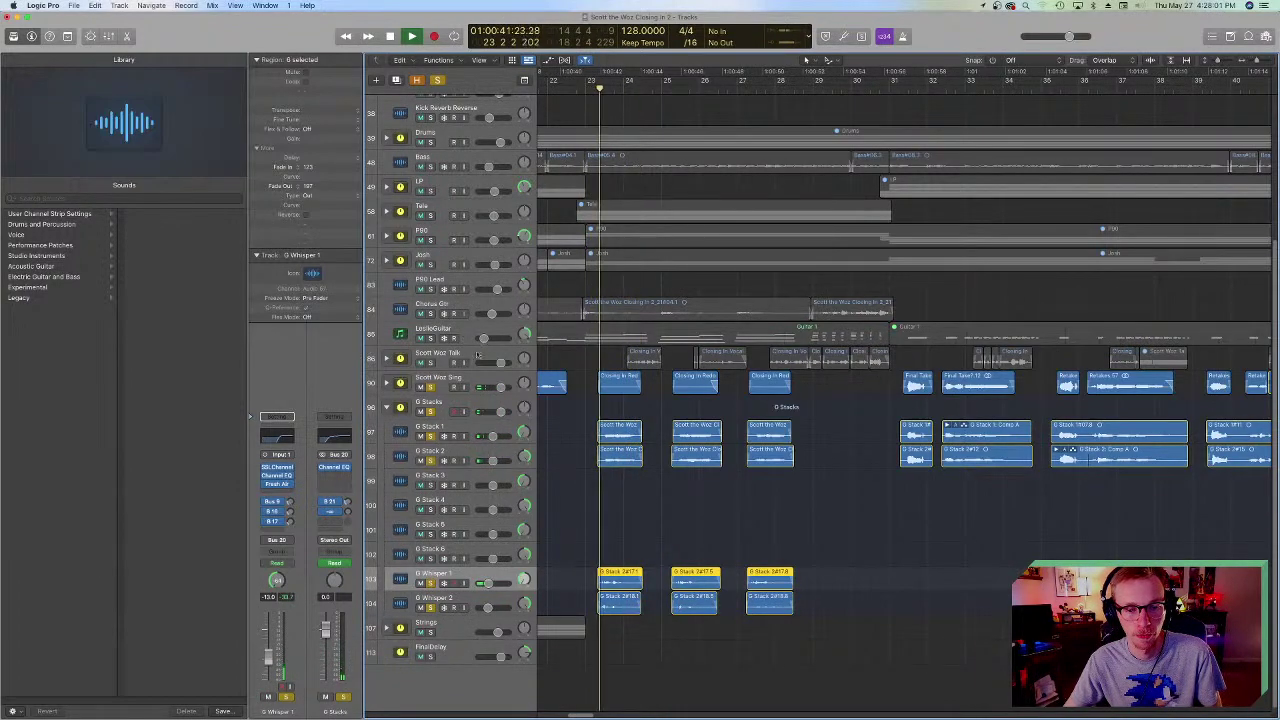
{"action": "left_click", "coordinate": [431, 607]}
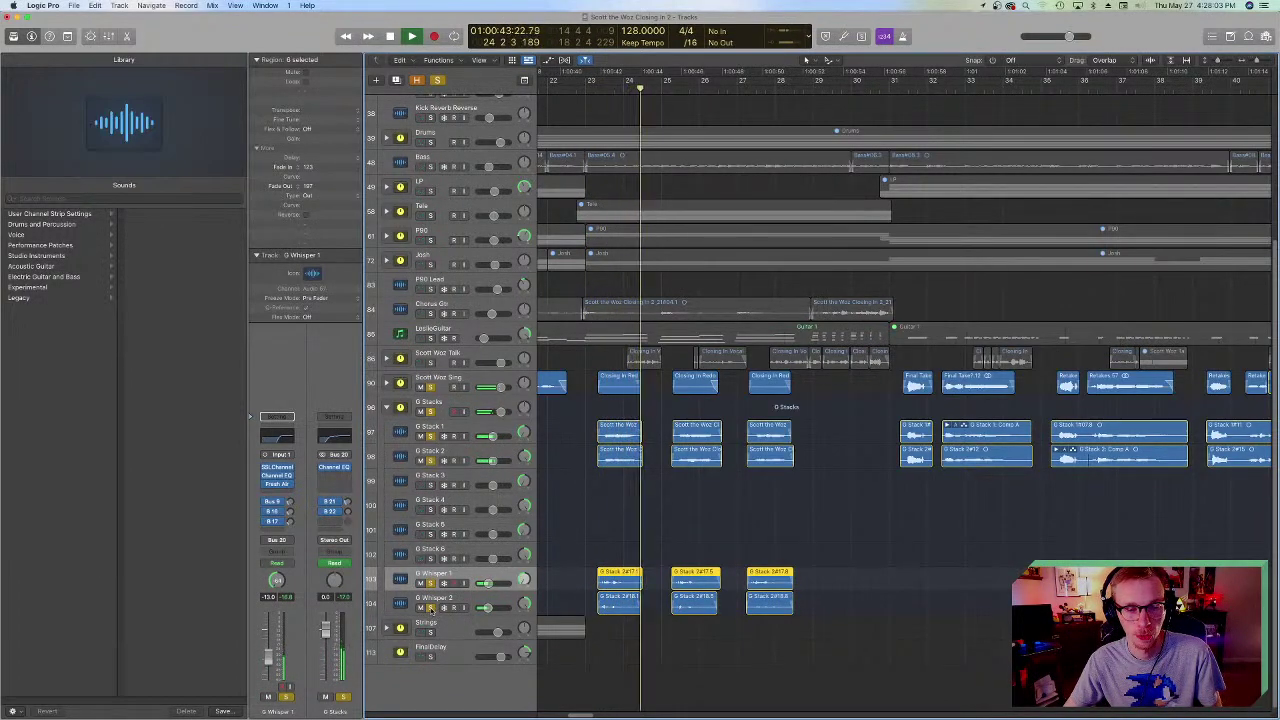
{"action": "key", "text": "space"}
- Clear the solos on the vocal tracks and collapse the G Stacks track stack
{"action": "left_click", "coordinate": [431, 607]}
{"action": "left_click", "coordinate": [431, 583]}
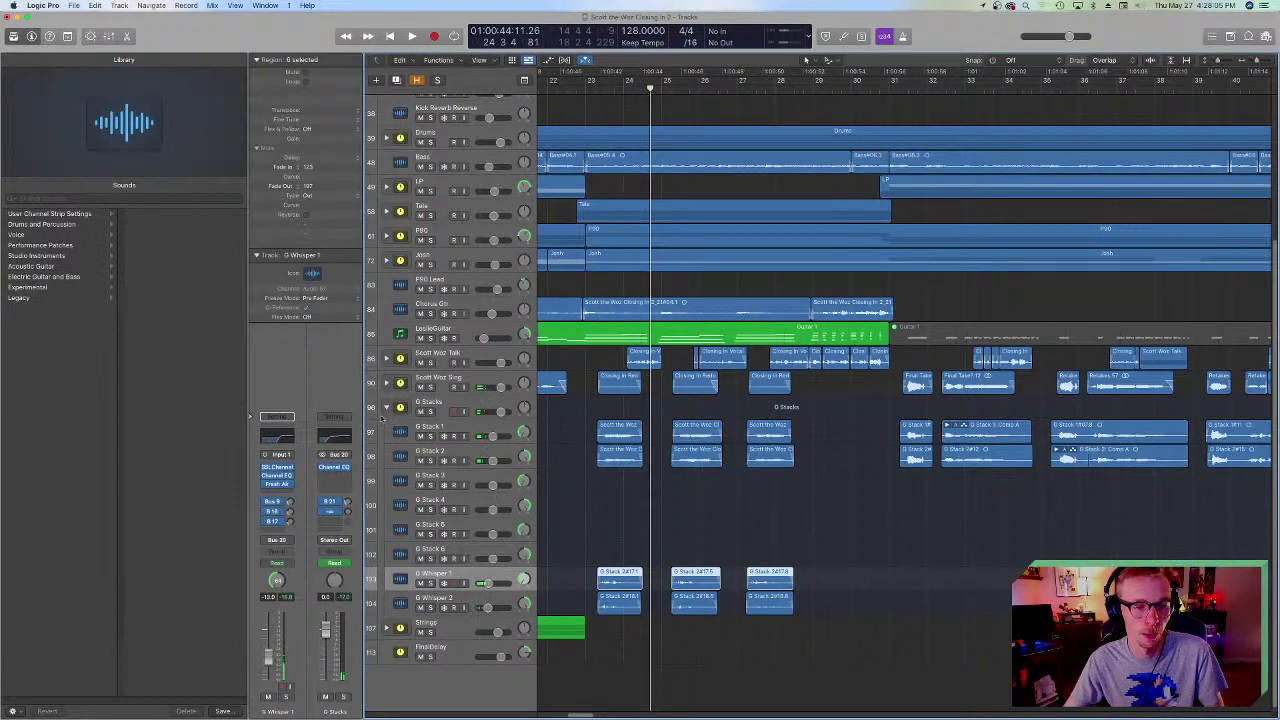
{"action": "left_click", "coordinate": [386, 409]}
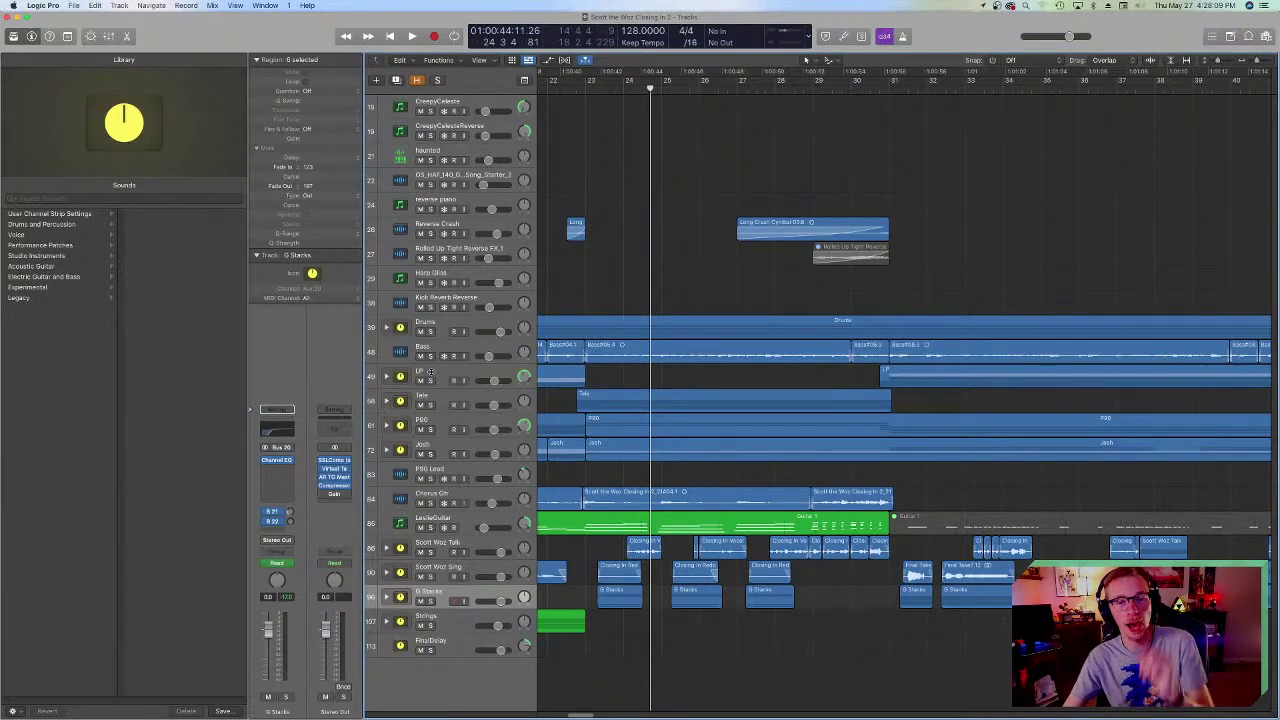
- Move the playhead to bar 22 beat 4, select the Bass track, and look over its regions up to bar 46
{"action": "left_click", "coordinate": [574, 90]}
{"action": "left_click", "coordinate": [420, 350]}
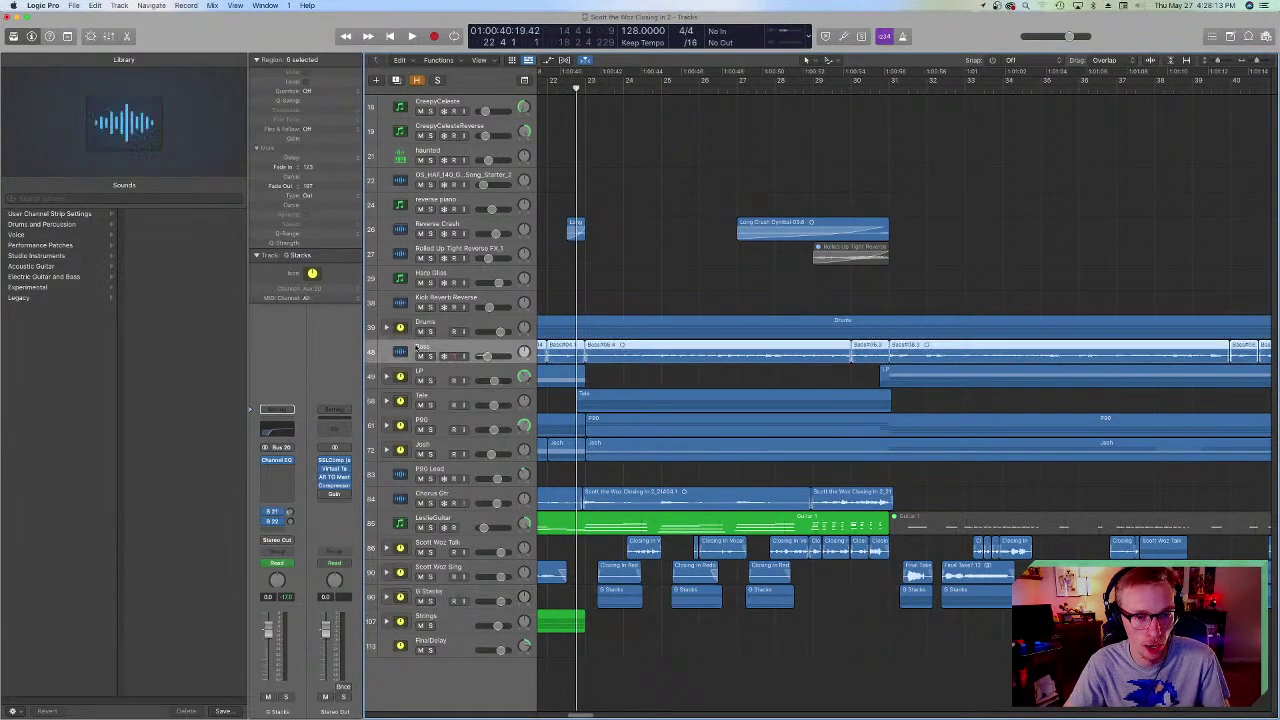
{"action": "scroll", "coordinate": [601, 413], "scroll_direction": "left", "scroll_amount": 5}
{"action": "scroll", "coordinate": [601, 413], "scroll_direction": "left", "scroll_amount": 10}
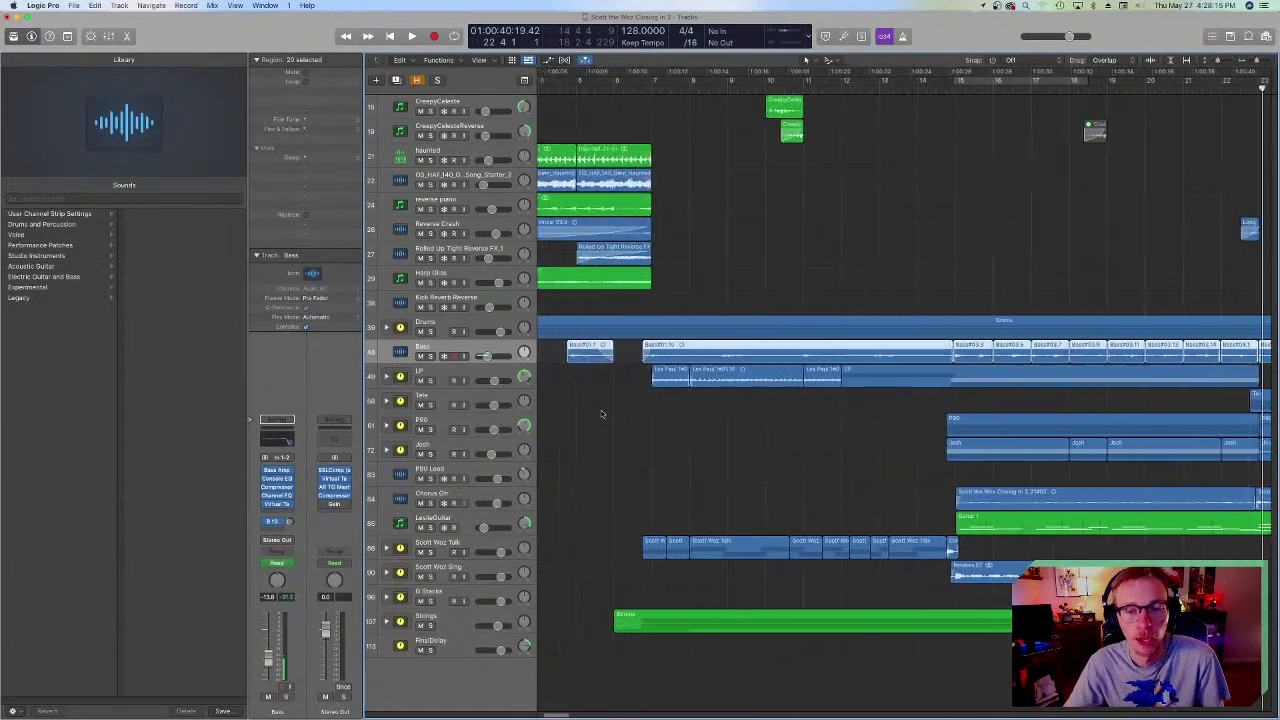
{"action": "scroll", "coordinate": [632, 435], "scroll_direction": "right", "scroll_amount": 12}
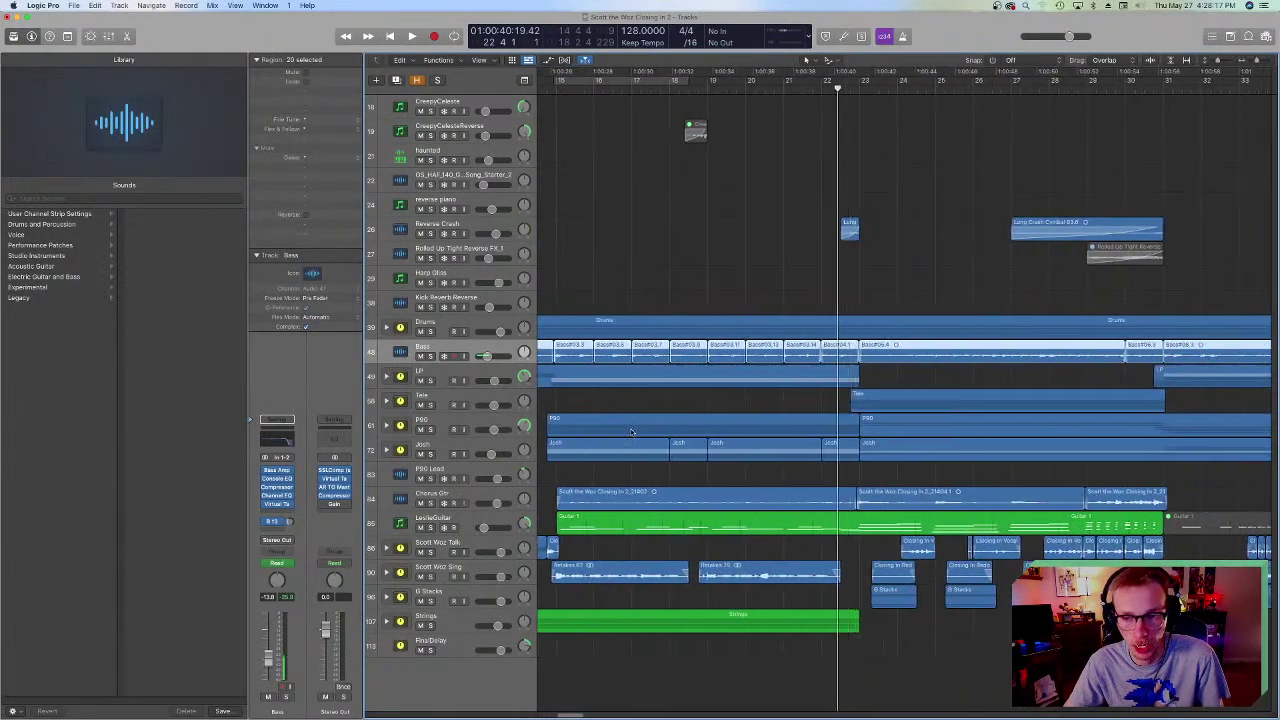
{"action": "scroll", "coordinate": [688, 443], "scroll_direction": "right", "scroll_amount": 7}
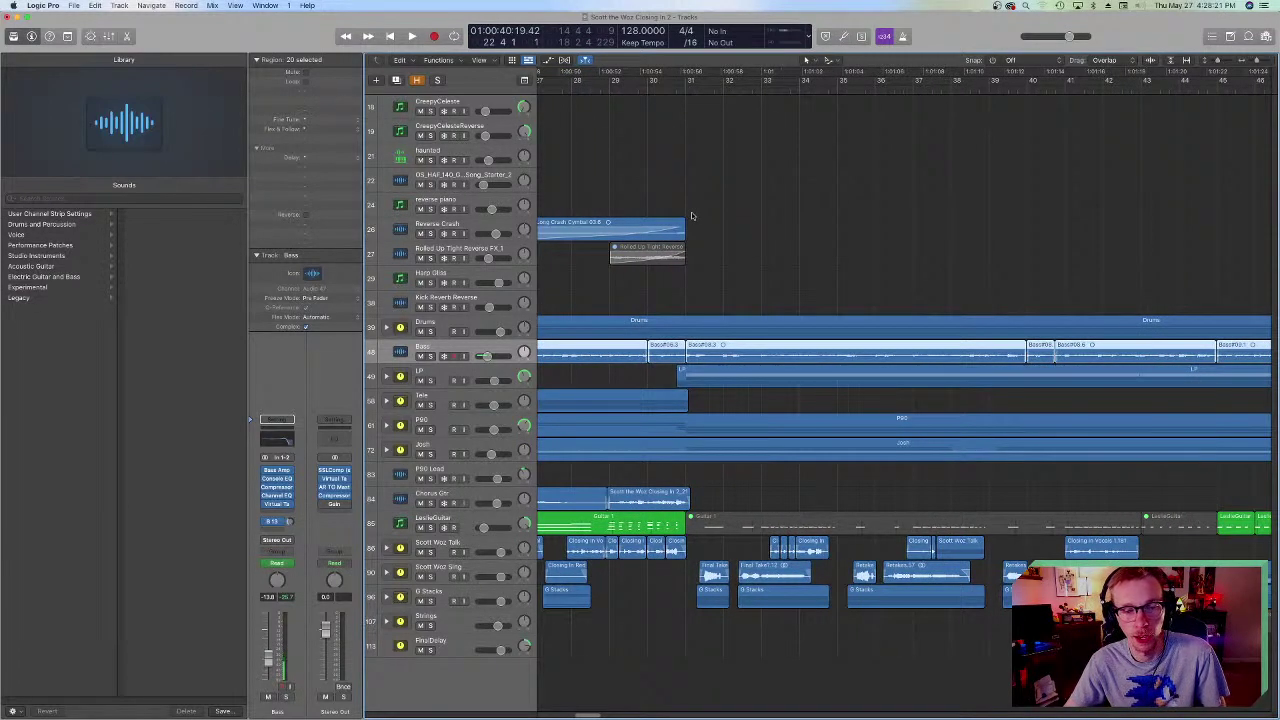
- Deselect the Bass regions, audition the Bass track in solo from bar 31, and turn its solo off
{"action": "left_click", "coordinate": [725, 232]}
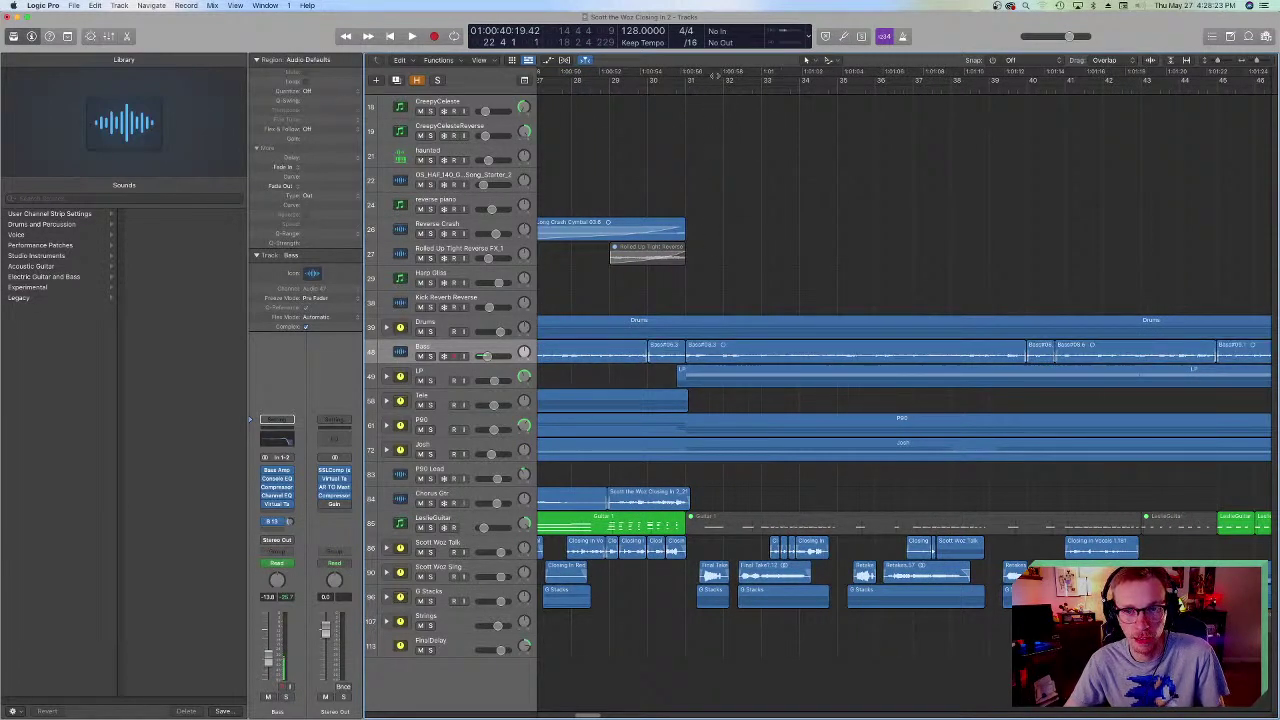
{"action": "left_click", "coordinate": [430, 356]}
{"action": "key", "text": "space"}
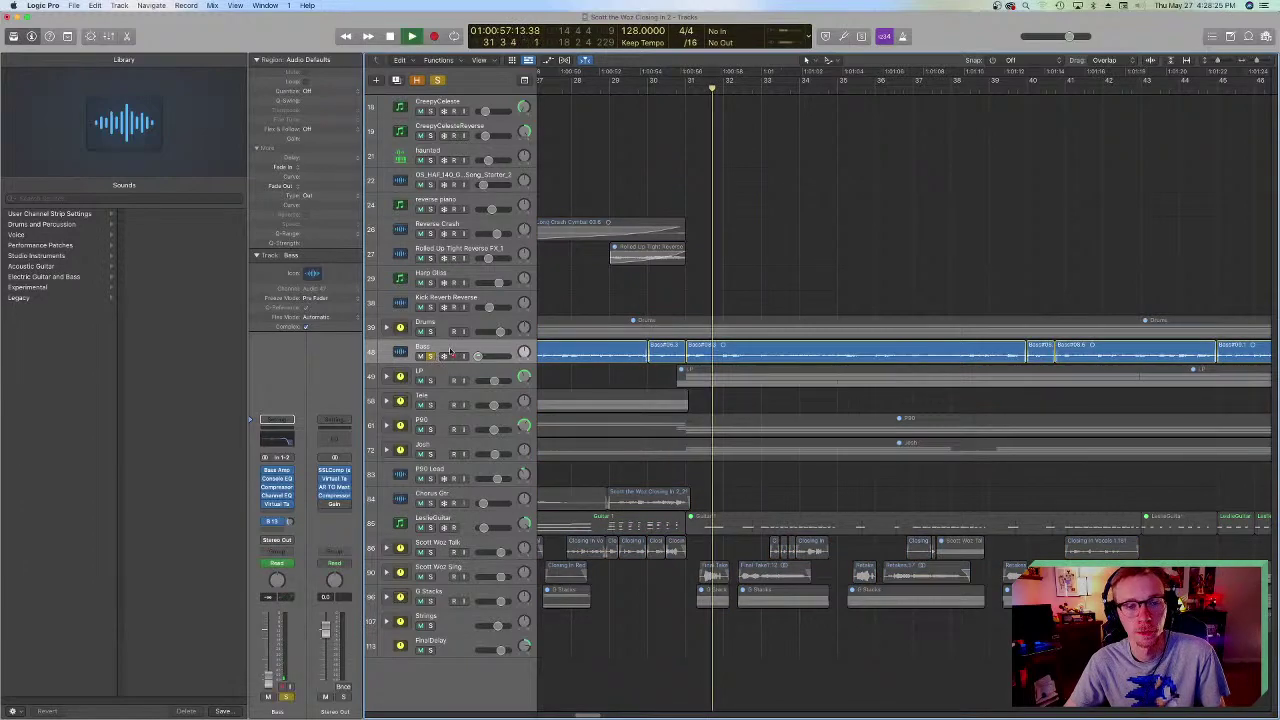
{"action": "key", "text": "space"}
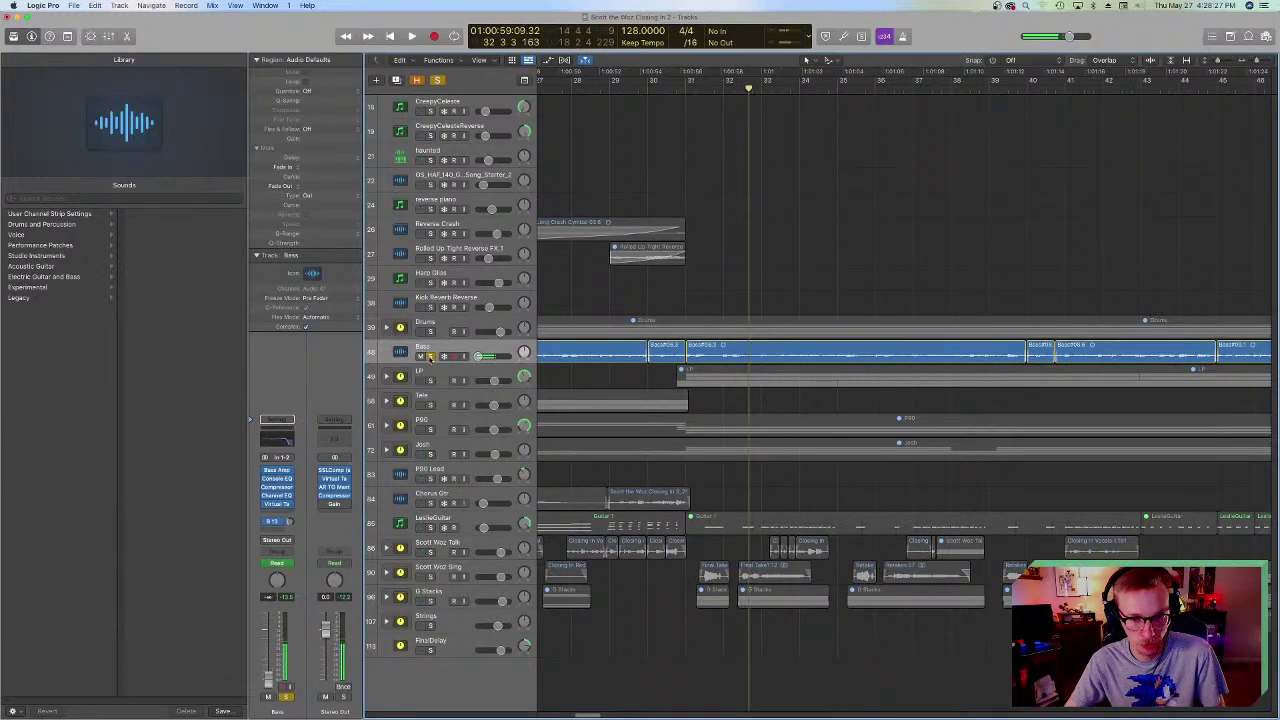
{"action": "left_click", "coordinate": [431, 356]}
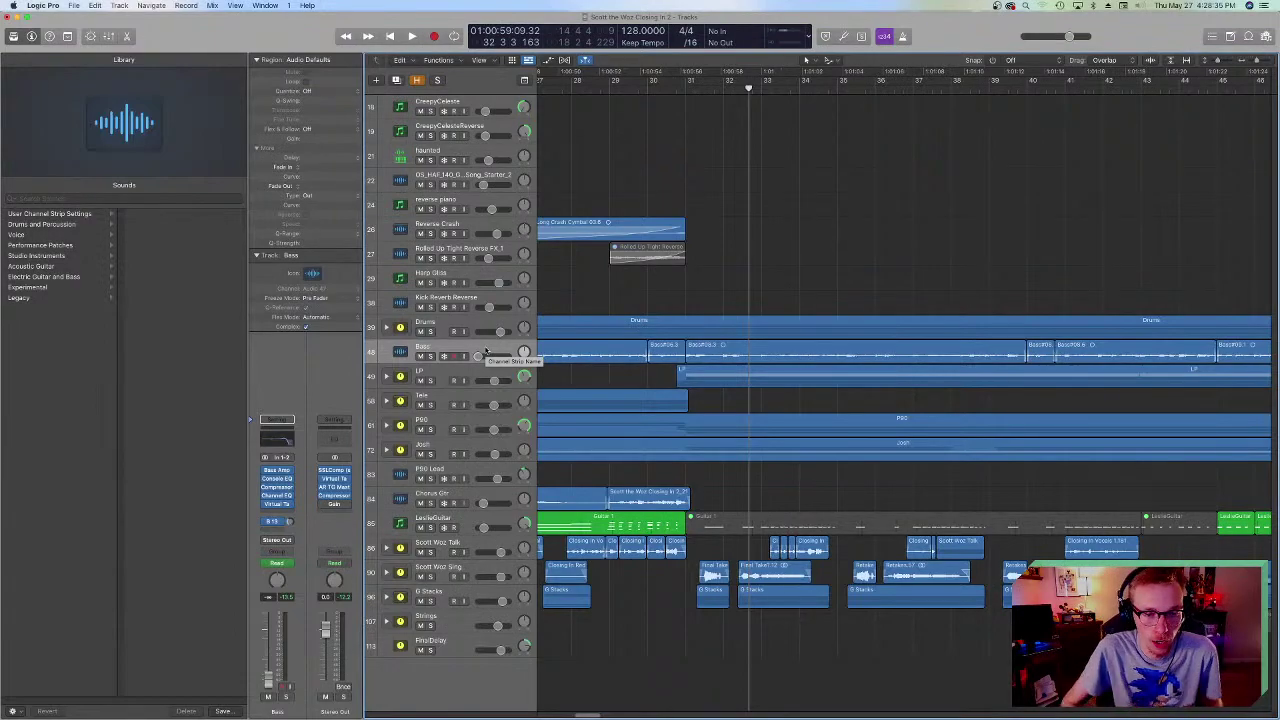
- Examine the song's arrangement from the intro through about bar 62, comparing where the Bass, guitar and vocal regions enter
{"action": "scroll", "coordinate": [712, 514], "scroll_direction": "left", "scroll_amount": 10}
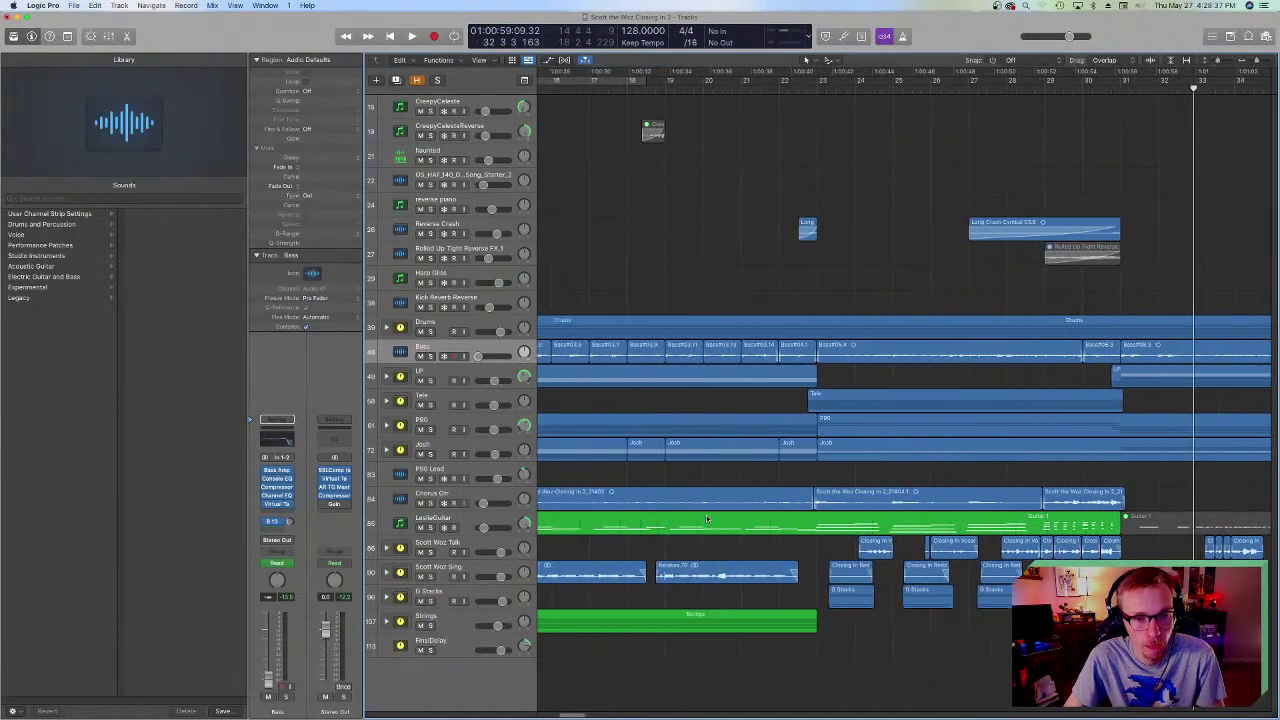
{"action": "scroll", "coordinate": [703, 517], "scroll_direction": "left", "scroll_amount": 5}
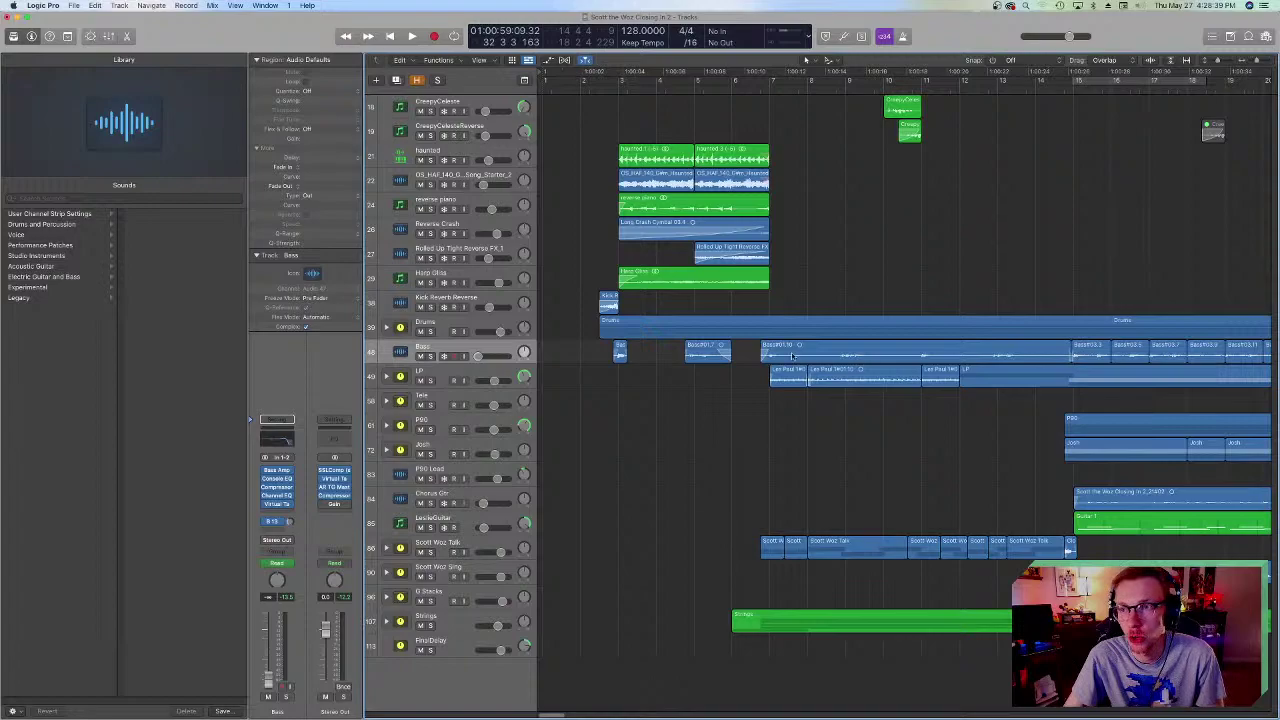
{"action": "scroll", "coordinate": [765, 375], "scroll_direction": "right", "scroll_amount": 10}
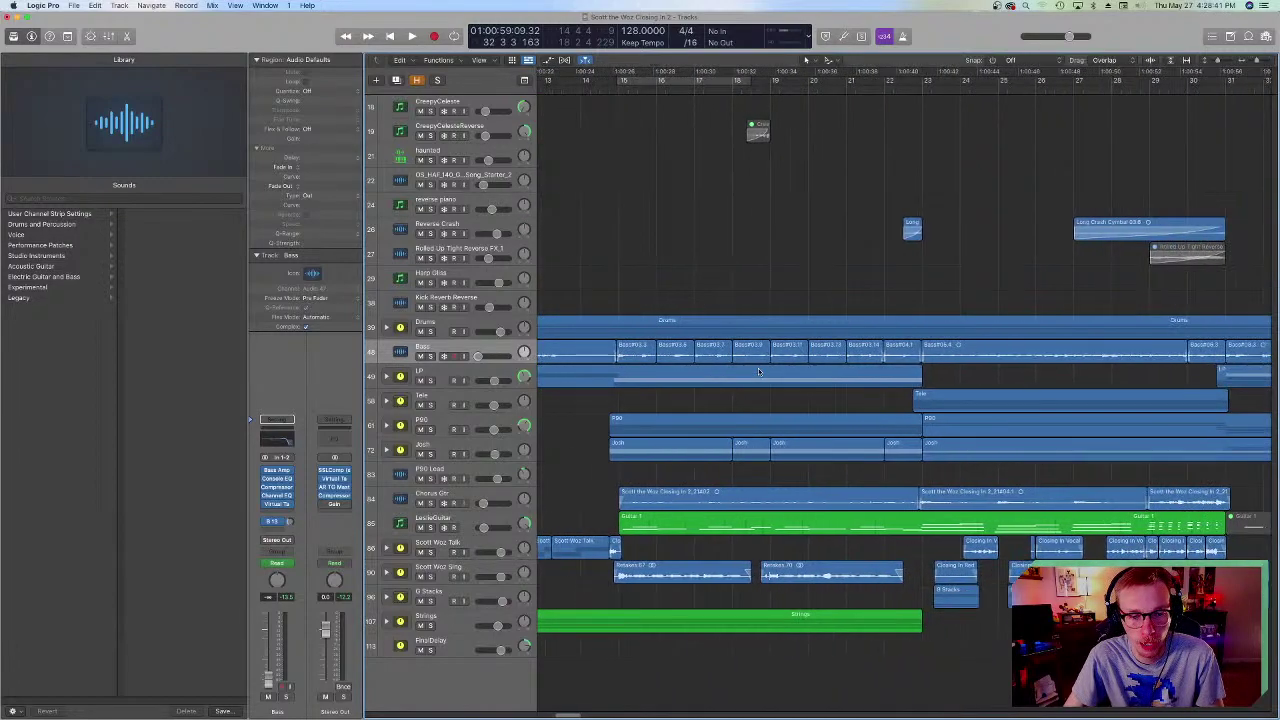
{"action": "scroll", "coordinate": [758, 372], "scroll_direction": "right", "scroll_amount": 15}
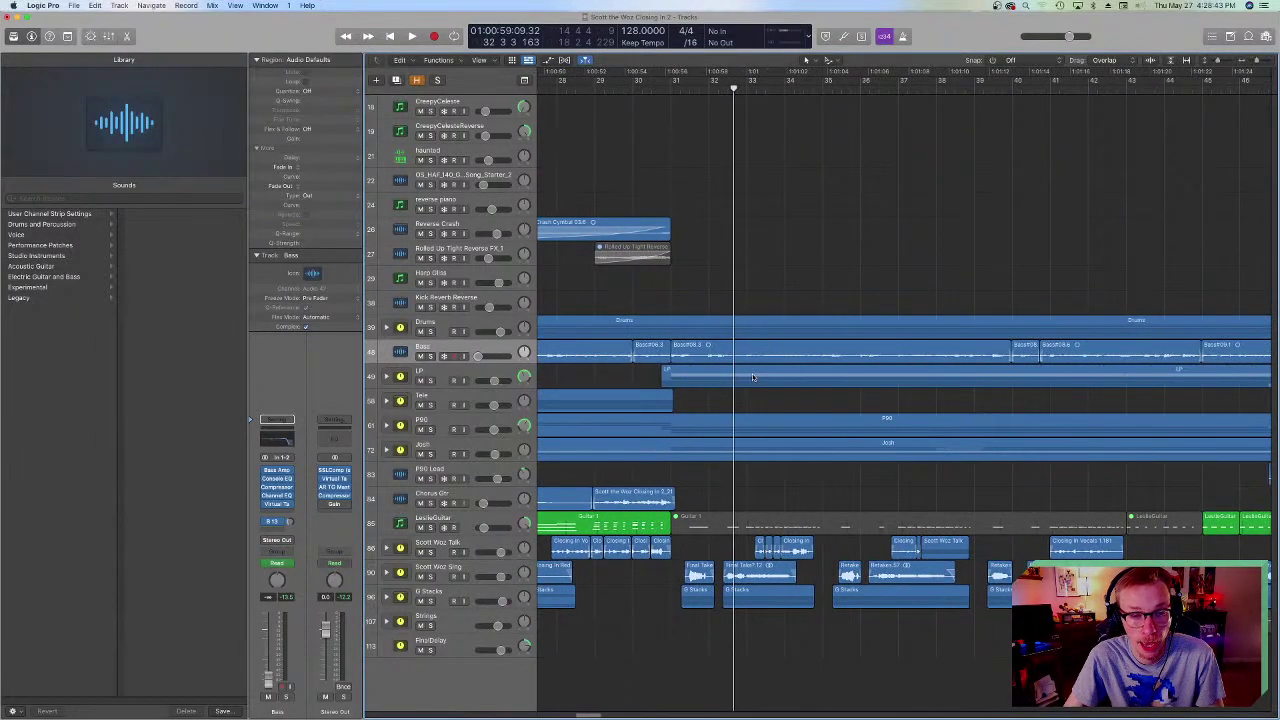
{"action": "scroll", "coordinate": [755, 368], "scroll_direction": "left", "scroll_amount": 20}
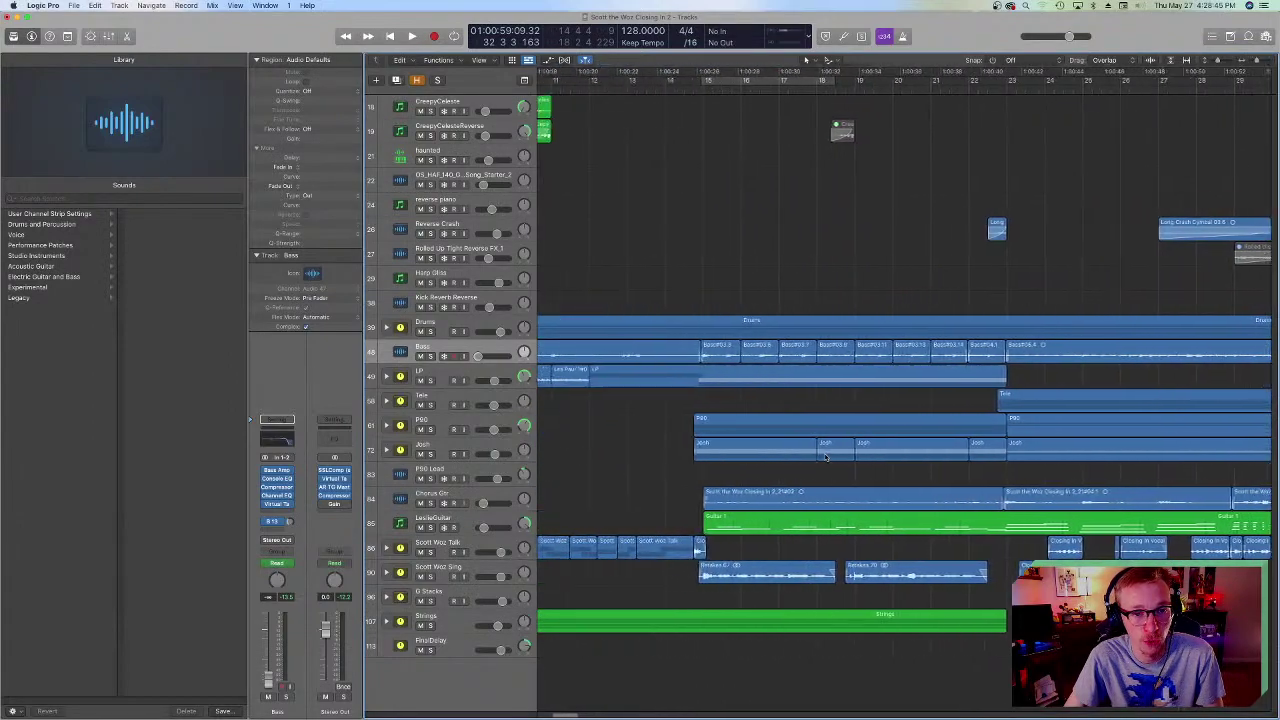
{"action": "scroll", "coordinate": [825, 457], "scroll_direction": "right", "scroll_amount": 15}
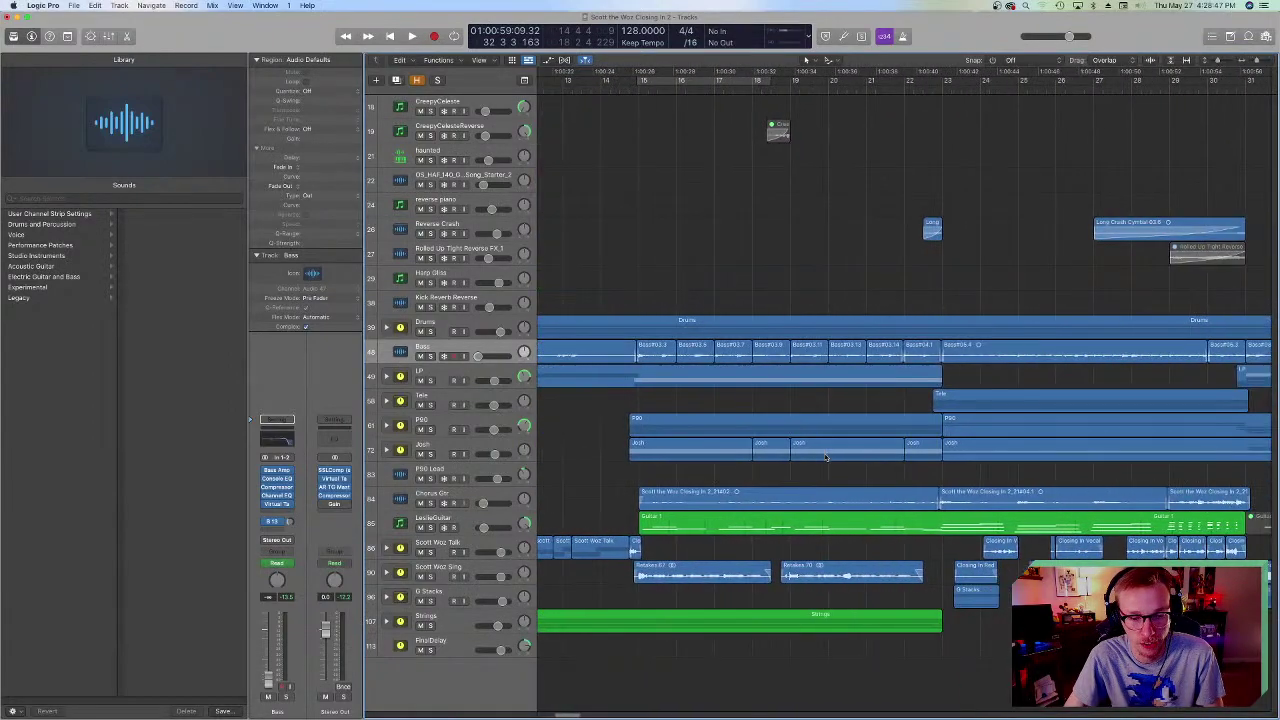
{"action": "scroll", "coordinate": [825, 457], "scroll_direction": "right", "scroll_amount": 4}
{"action": "scroll", "coordinate": [825, 458], "scroll_direction": "right", "scroll_amount": 5}
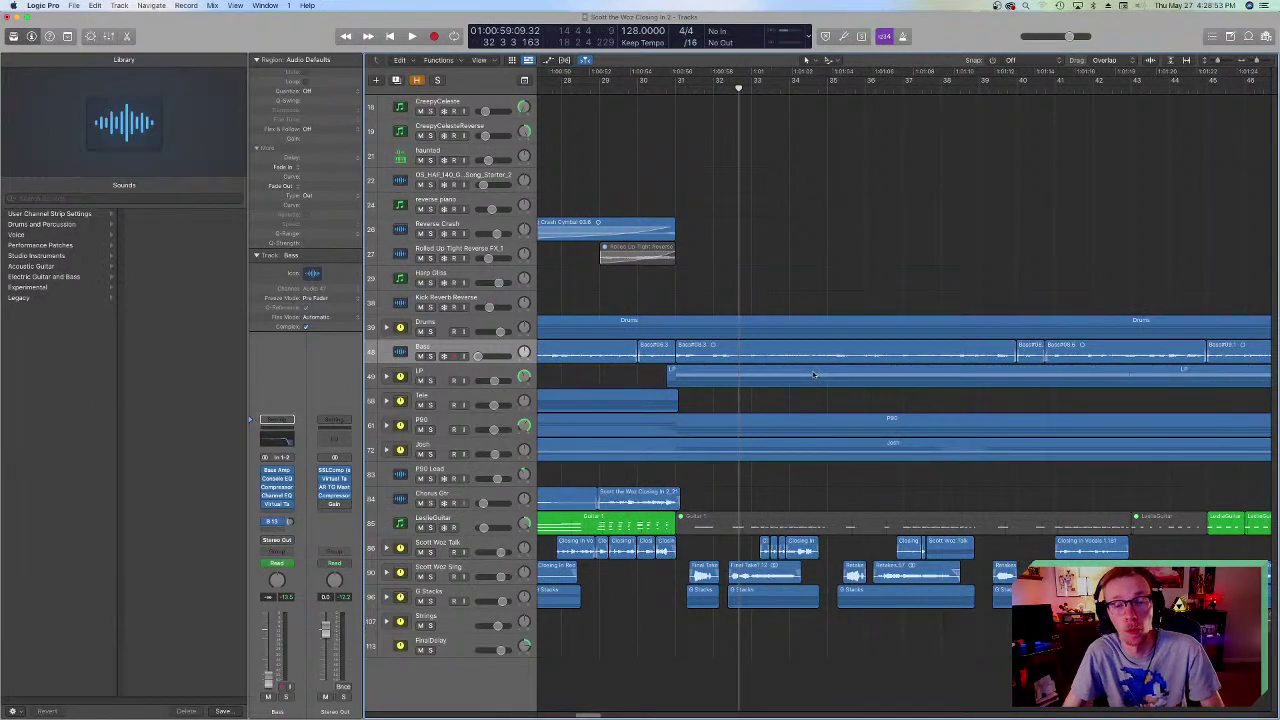
{"action": "scroll", "coordinate": [831, 453], "scroll_direction": "right", "scroll_amount": 15}
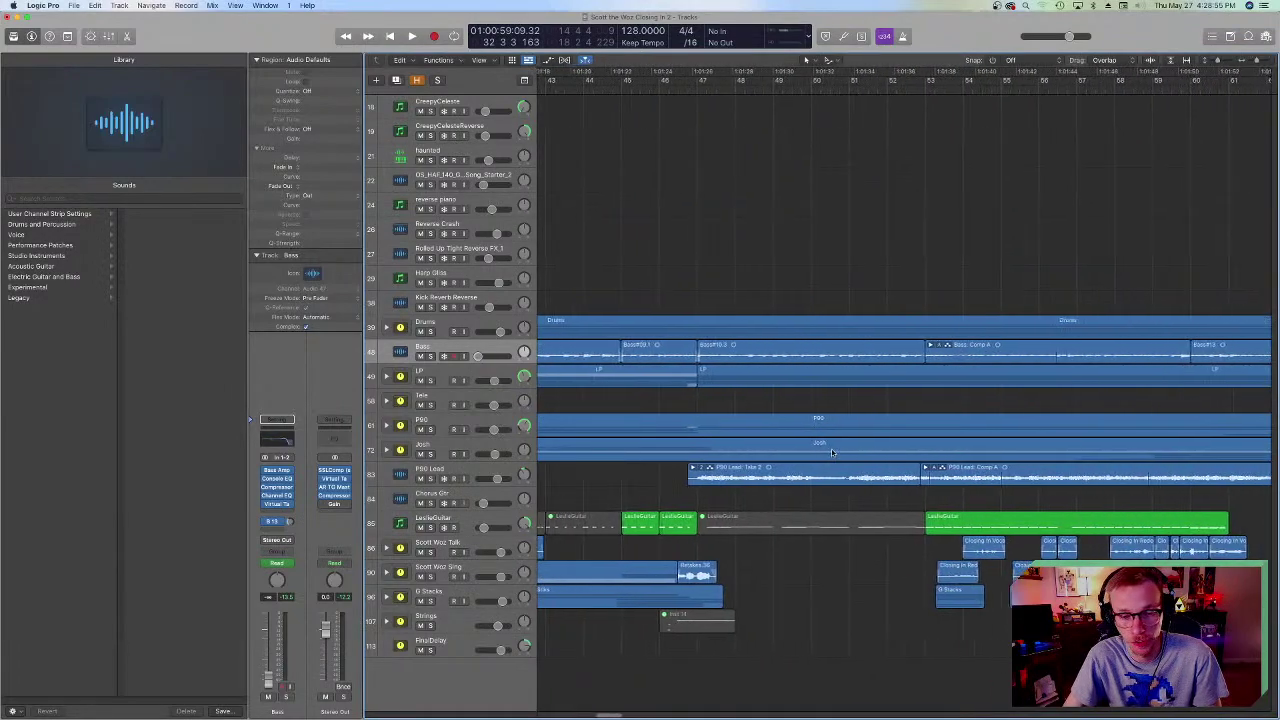
{"action": "scroll", "coordinate": [831, 452], "scroll_direction": "right", "scroll_amount": 10}
{"action": "scroll", "coordinate": [830, 448], "scroll_direction": "left", "scroll_amount": 9}
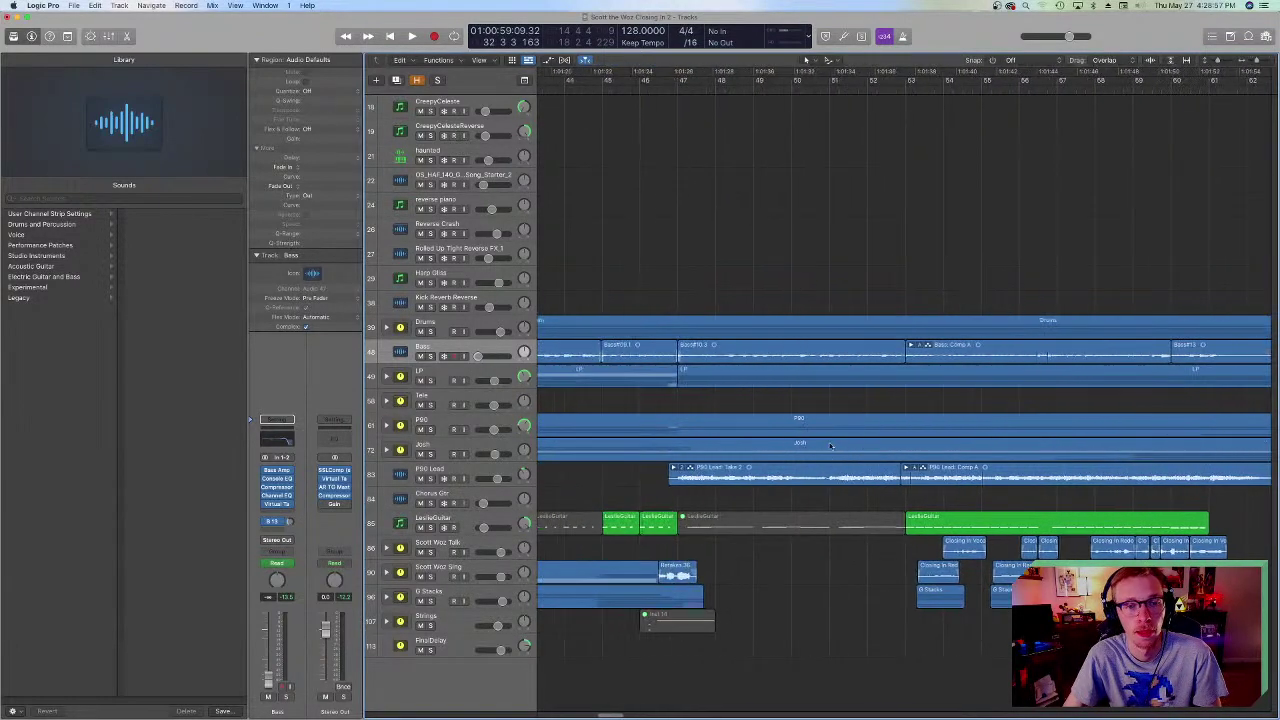
- Place the playhead at bar 14 beat 4, just before the P90 guitars enter, and audition the full mix from there
{"action": "scroll", "coordinate": [830, 446], "scroll_direction": "left", "scroll_amount": 20}
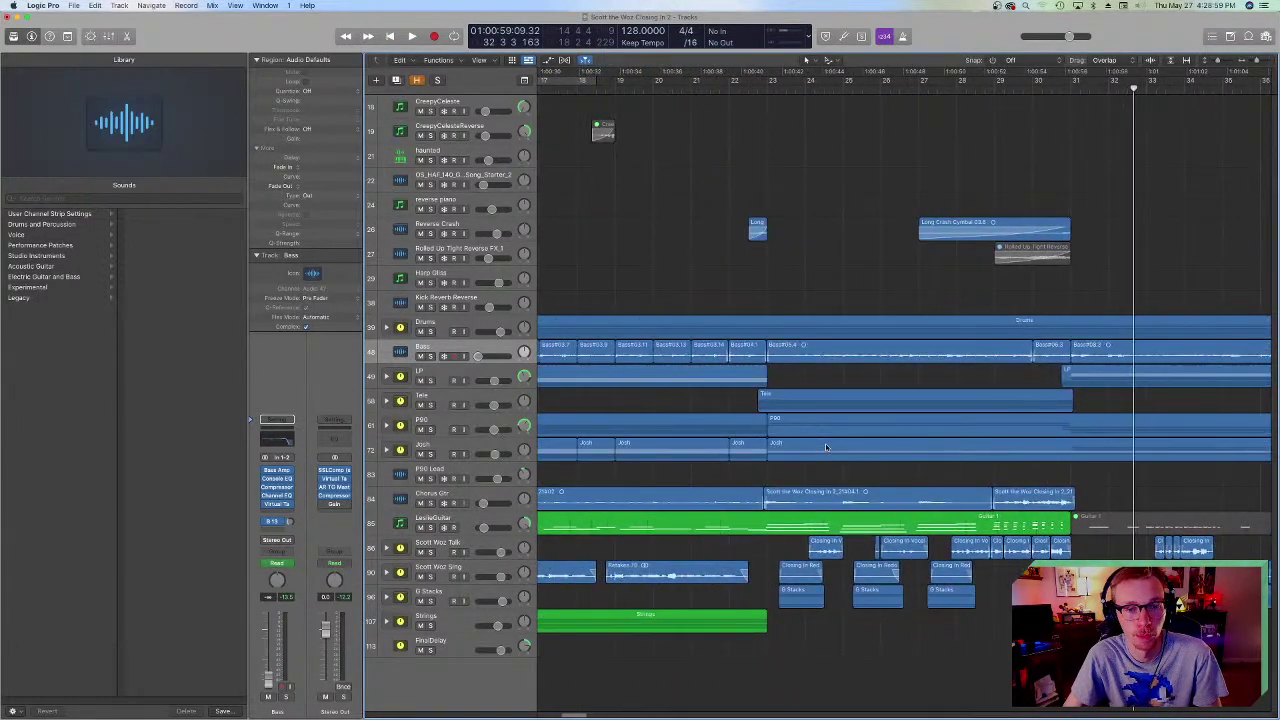
{"action": "scroll", "coordinate": [826, 447], "scroll_direction": "left", "scroll_amount": 8}
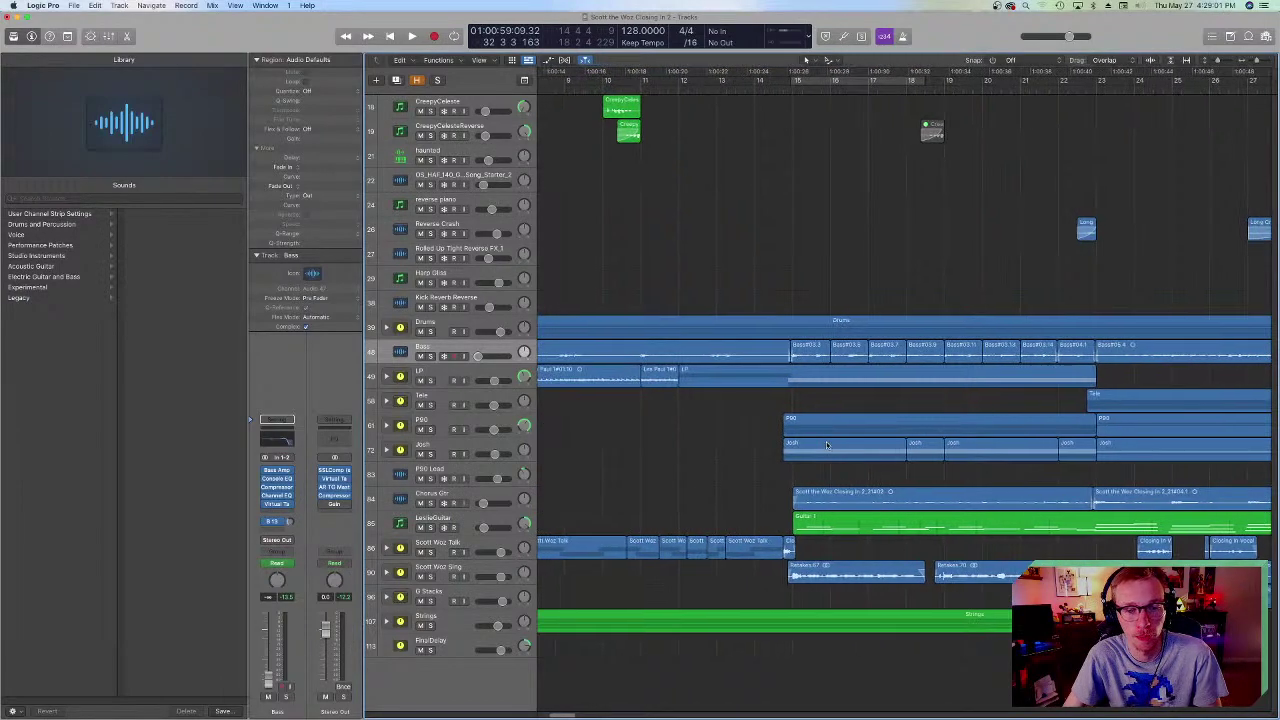
{"action": "scroll", "coordinate": [826, 446], "scroll_direction": "left", "scroll_amount": 4}
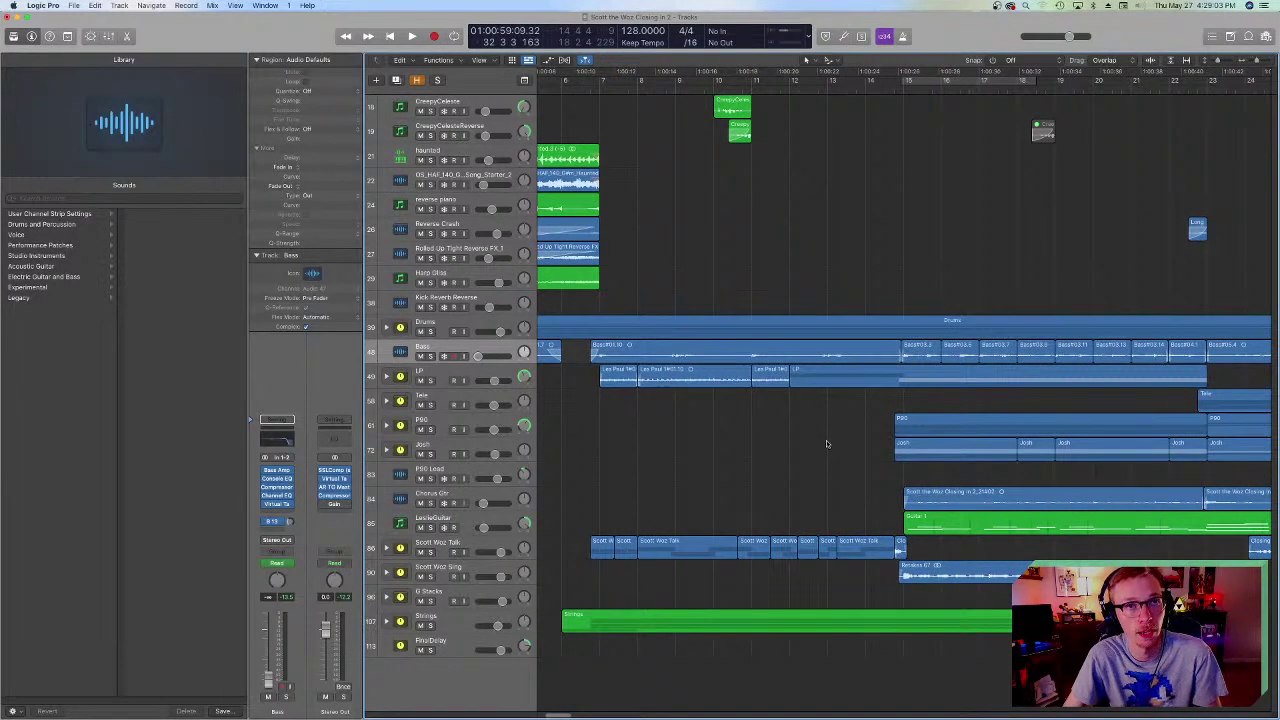
{"action": "scroll", "coordinate": [731, 413], "scroll_direction": "right", "scroll_amount": 5}
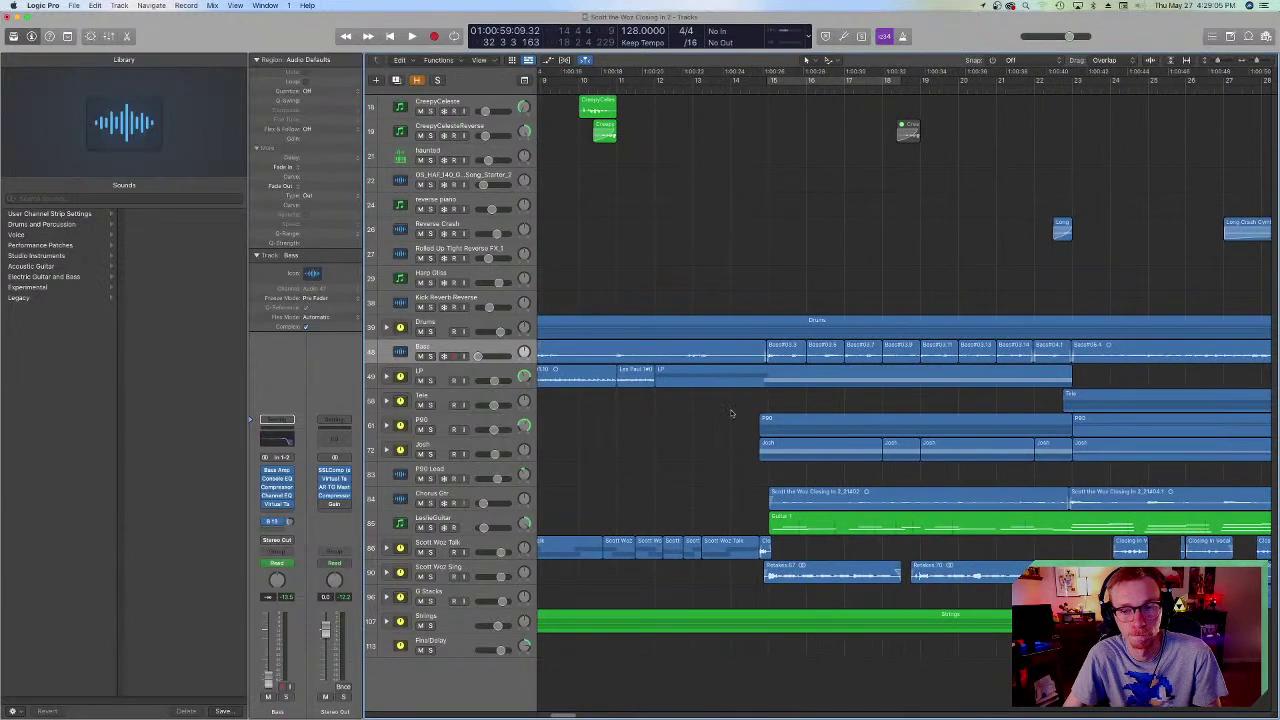
{"action": "scroll", "coordinate": [731, 413], "scroll_direction": "right", "scroll_amount": 4}
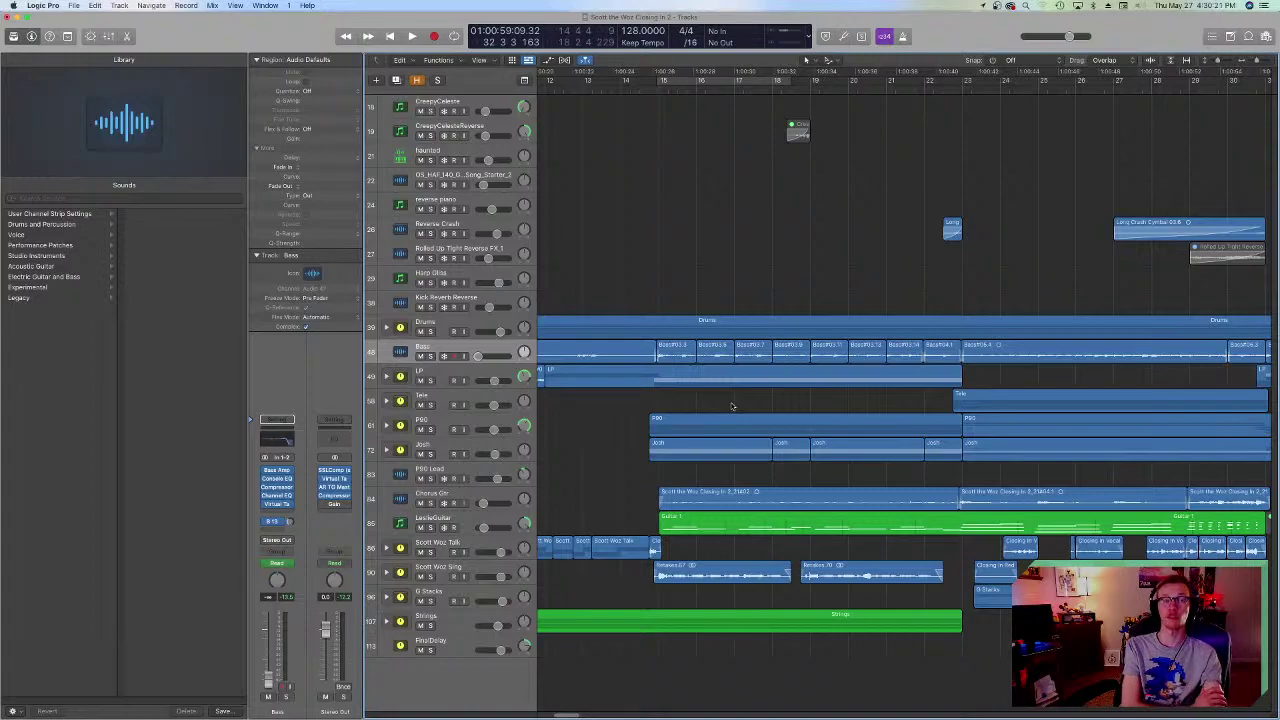
{"action": "left_click", "coordinate": [655, 402]}
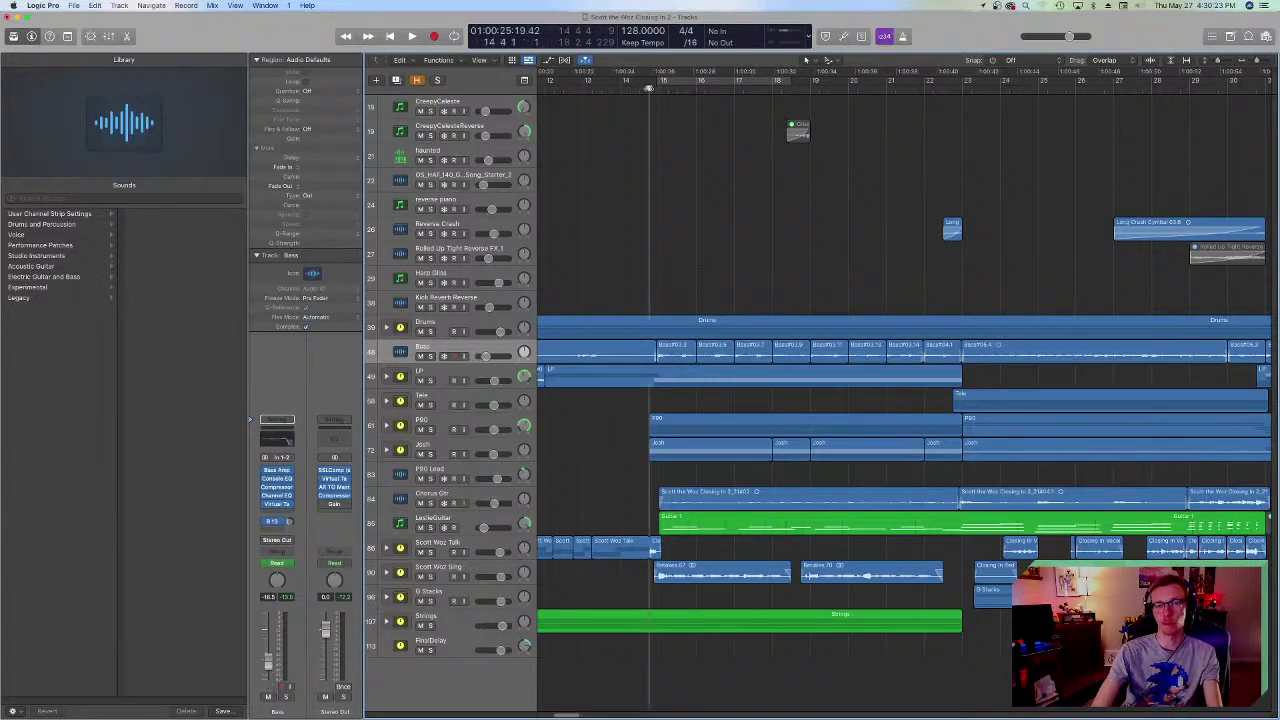
{"action": "scroll", "coordinate": [668, 400], "scroll_direction": "right", "scroll_amount": 3}
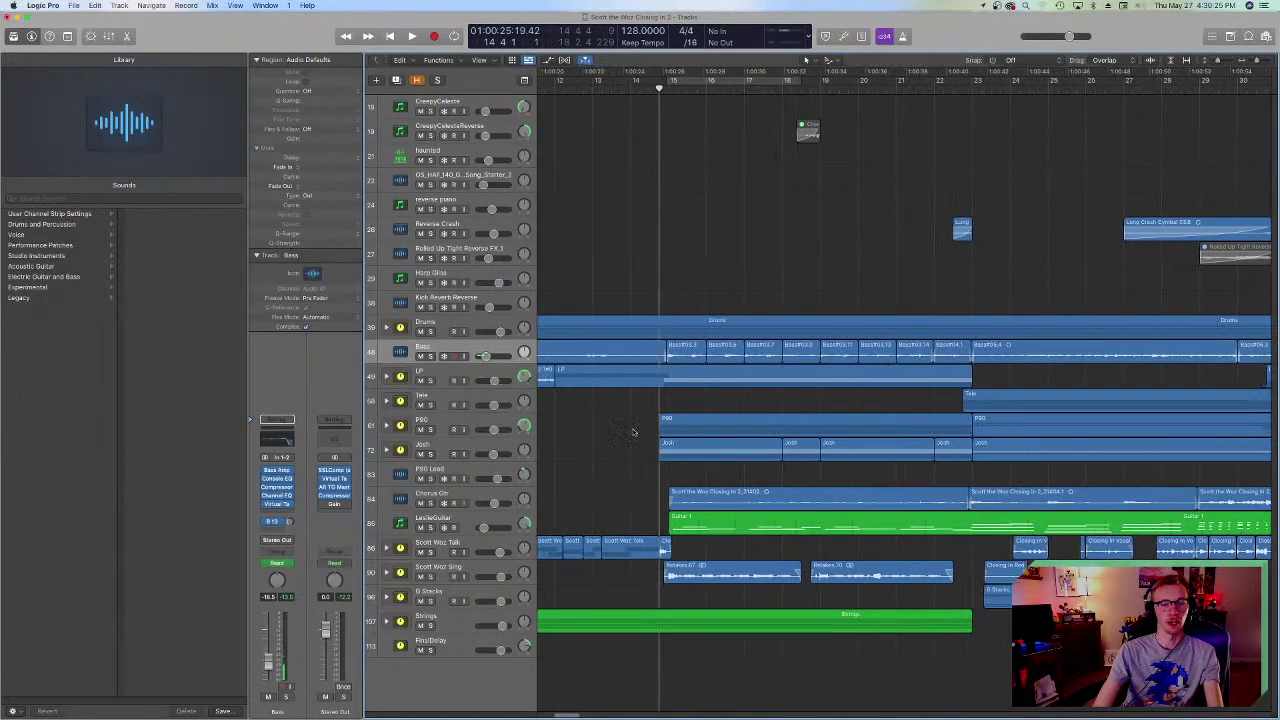
{"action": "scroll", "coordinate": [628, 430], "scroll_direction": "left", "scroll_amount": 3}
{"action": "key", "text": "space"}
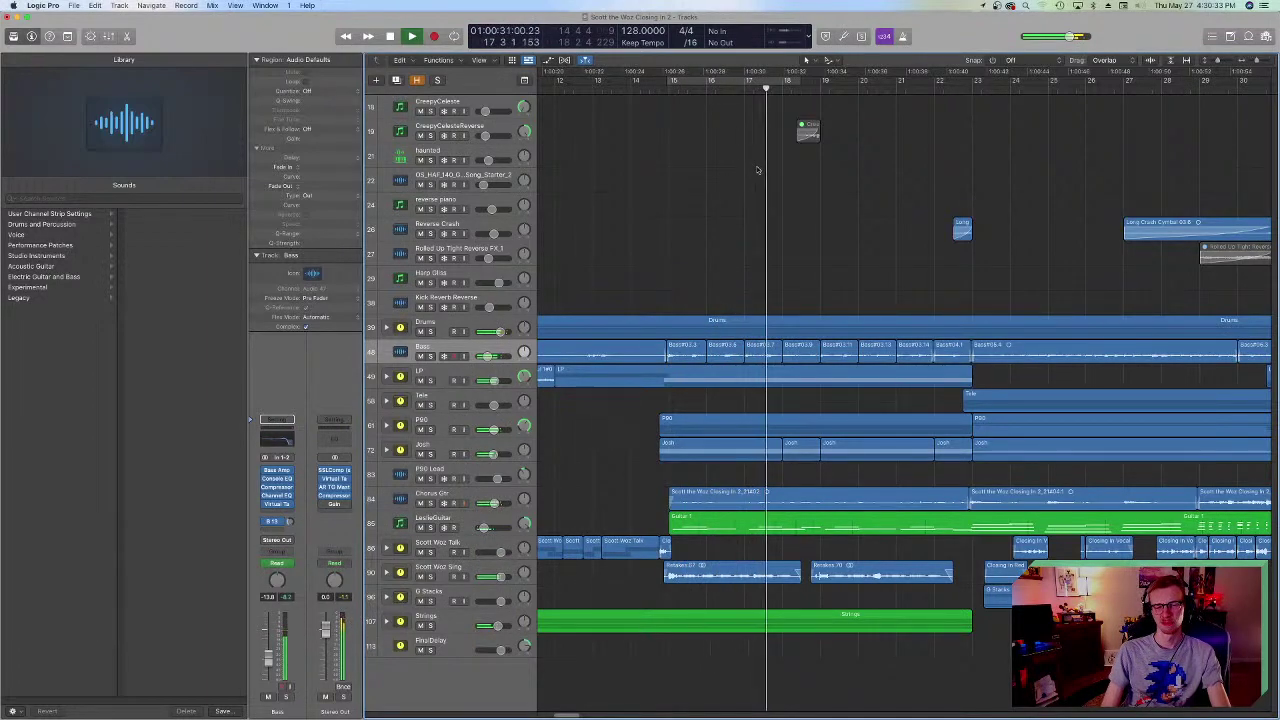
{"action": "key", "text": "space"}
- Select the Scott Woz Sing track, deselect its regions, and place the playhead at bar 17 beat 3
{"action": "left_click", "coordinate": [659, 86]}
{"action": "left_click", "coordinate": [452, 577]}
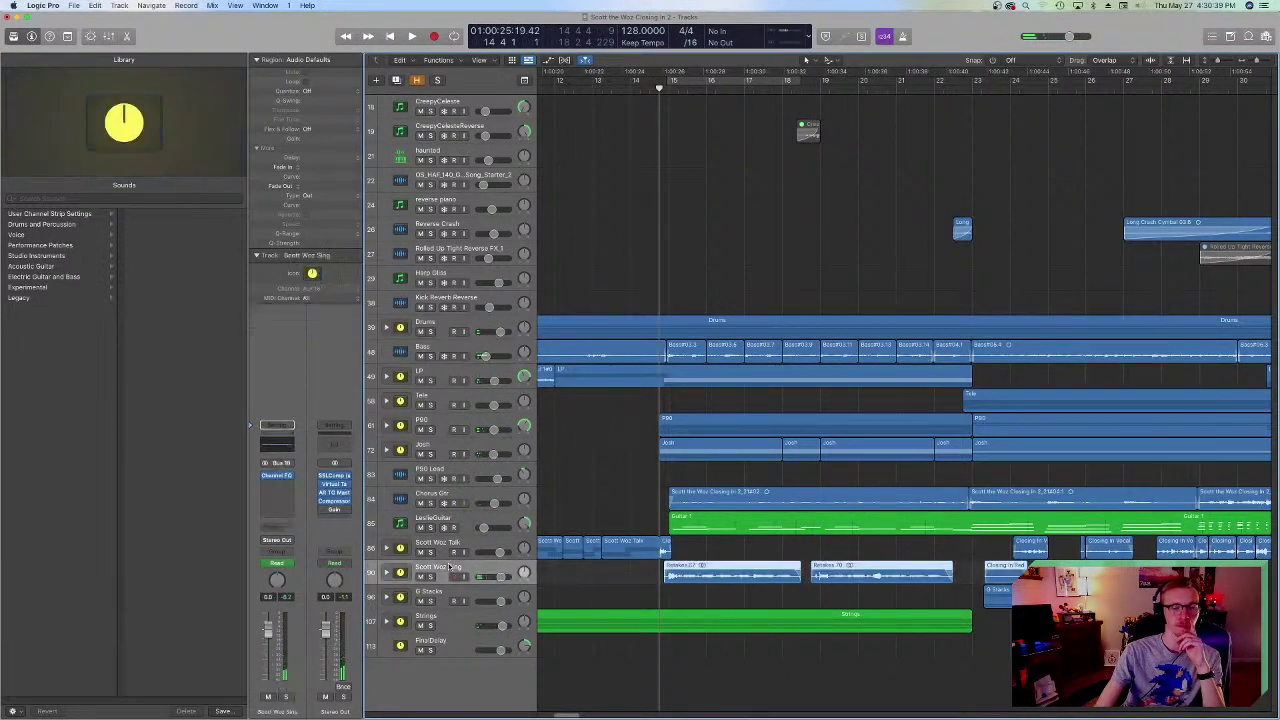
{"action": "left_click", "coordinate": [668, 600]}
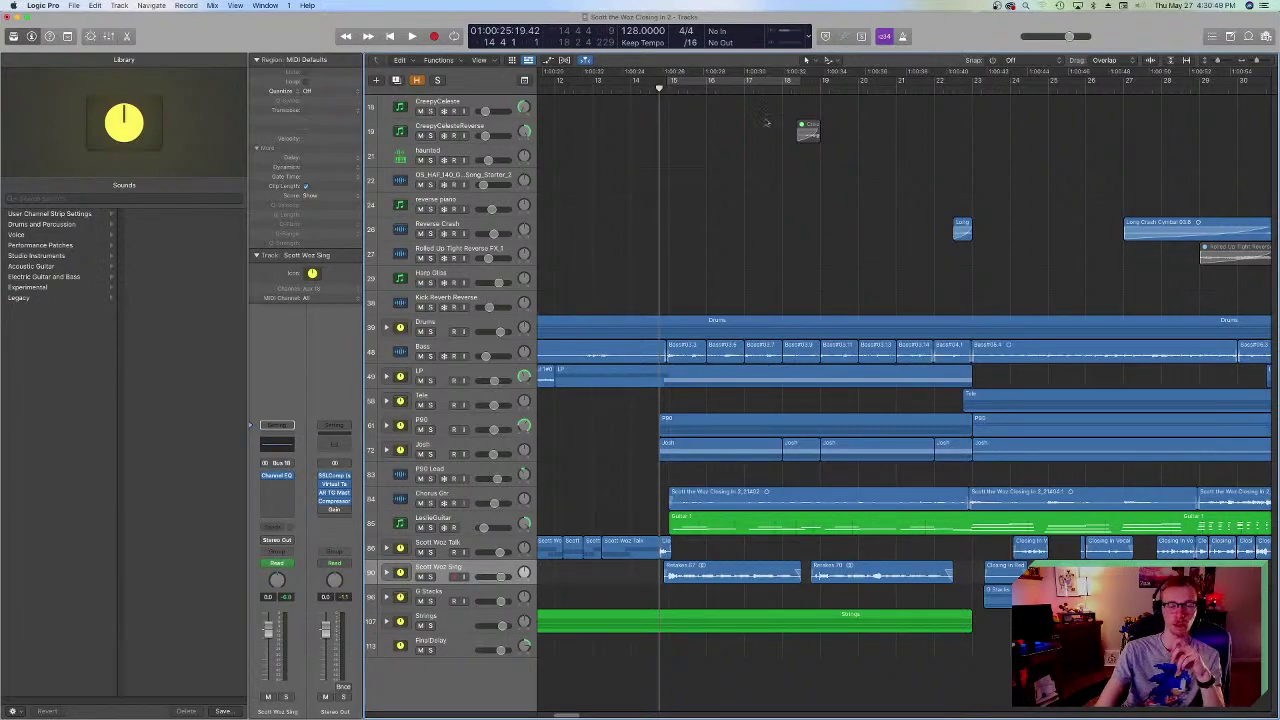
{"action": "left_click", "coordinate": [763, 89]}
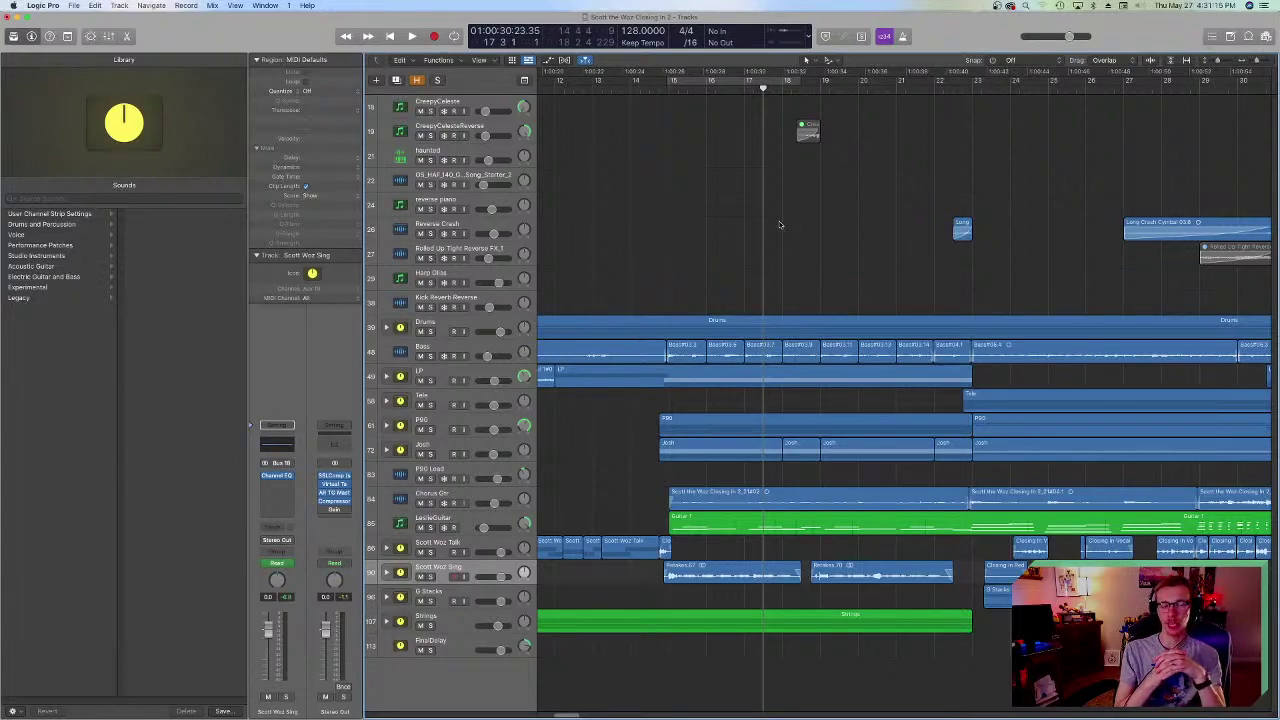
- Switch to Finder, preview the "Closing In" Lyrics document over the arrangement to read it, and close the preview
{"action": "mouse_move", "coordinate": [610, 712]}
{"action": "left_click", "coordinate": [430, 700]}
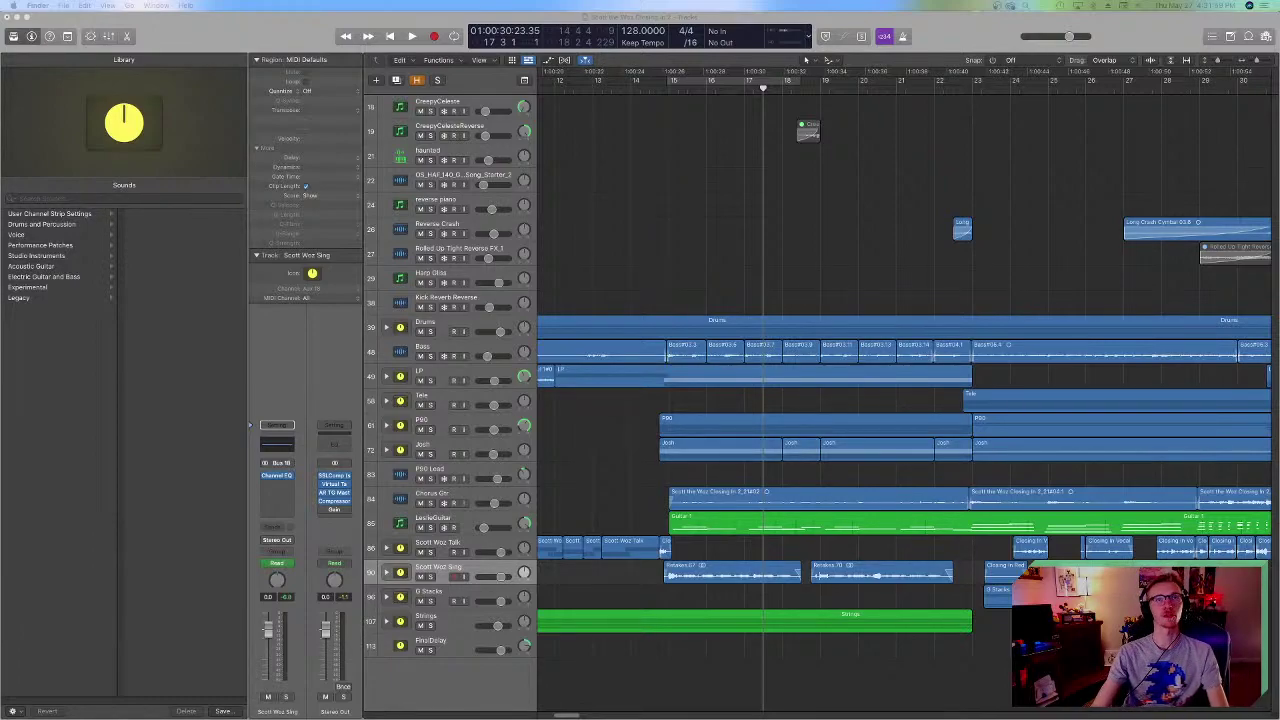
{"action": "key", "text": "space"}
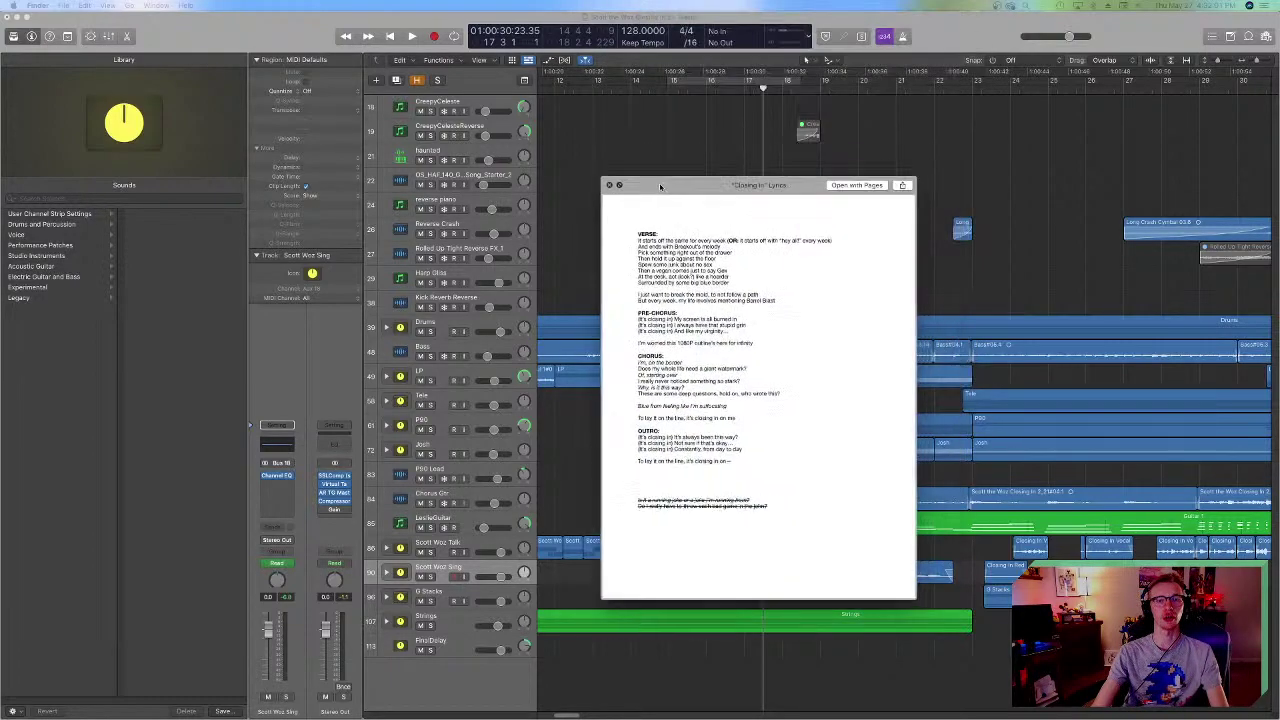
{"action": "left_click_drag", "start_coordinate": [639, 164], "coordinate": [510, 117]}
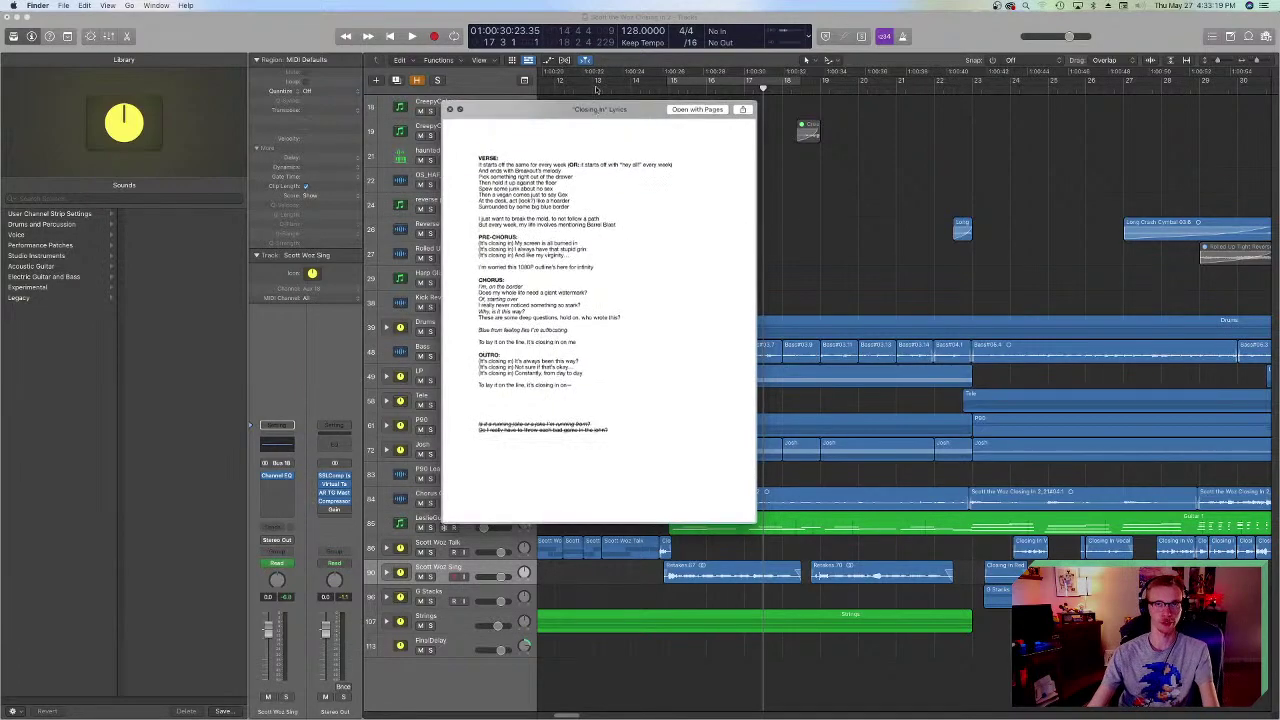
{"action": "left_click", "coordinate": [586, 148]}
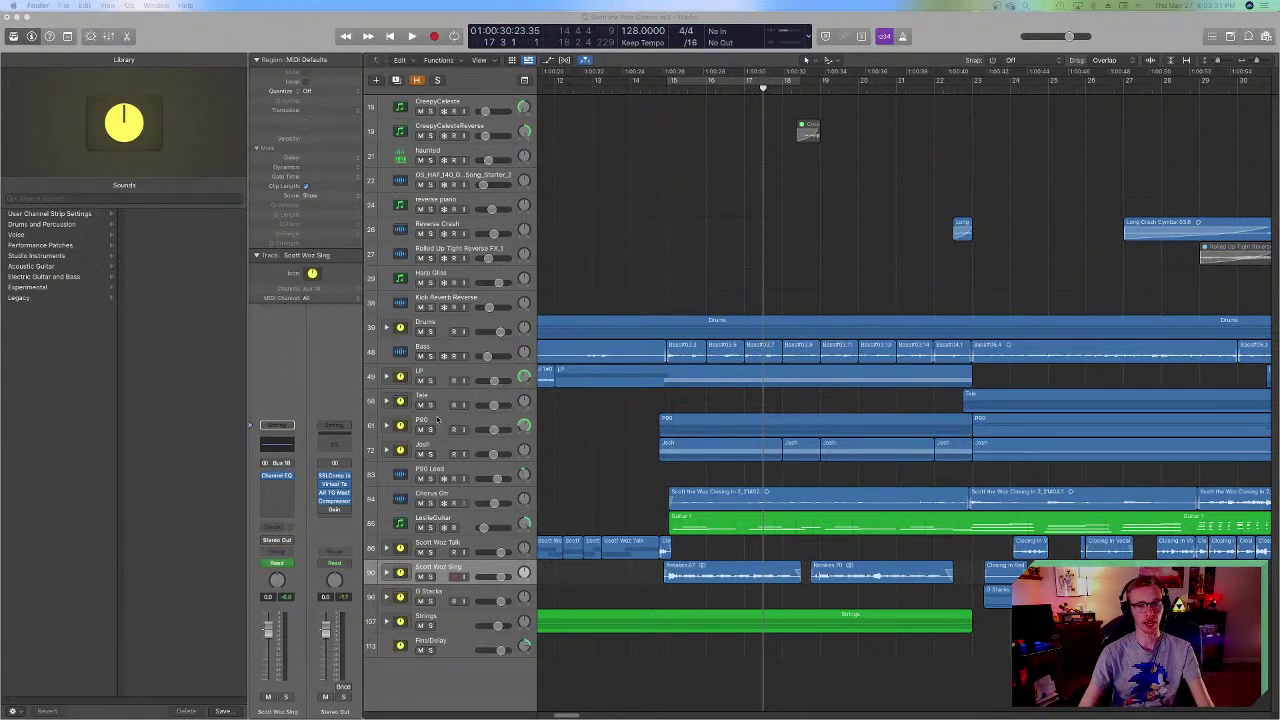
- Select the P90 track, return the playhead to bar 14 beat 4, and solo the P90 and LP guitar stacks
{"action": "left_click", "coordinate": [437, 425]}
{"action": "left_click", "coordinate": [660, 90]}
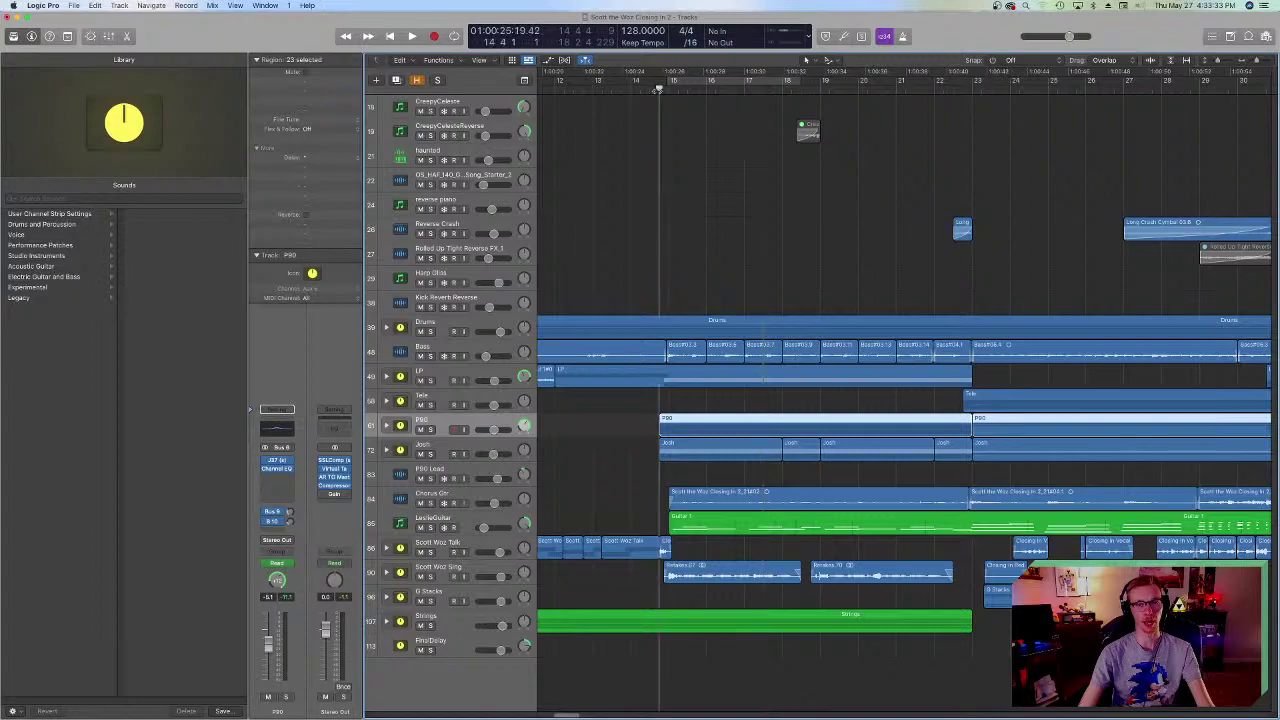
{"action": "scroll", "coordinate": [688, 342], "scroll_direction": "right", "scroll_amount": 3}
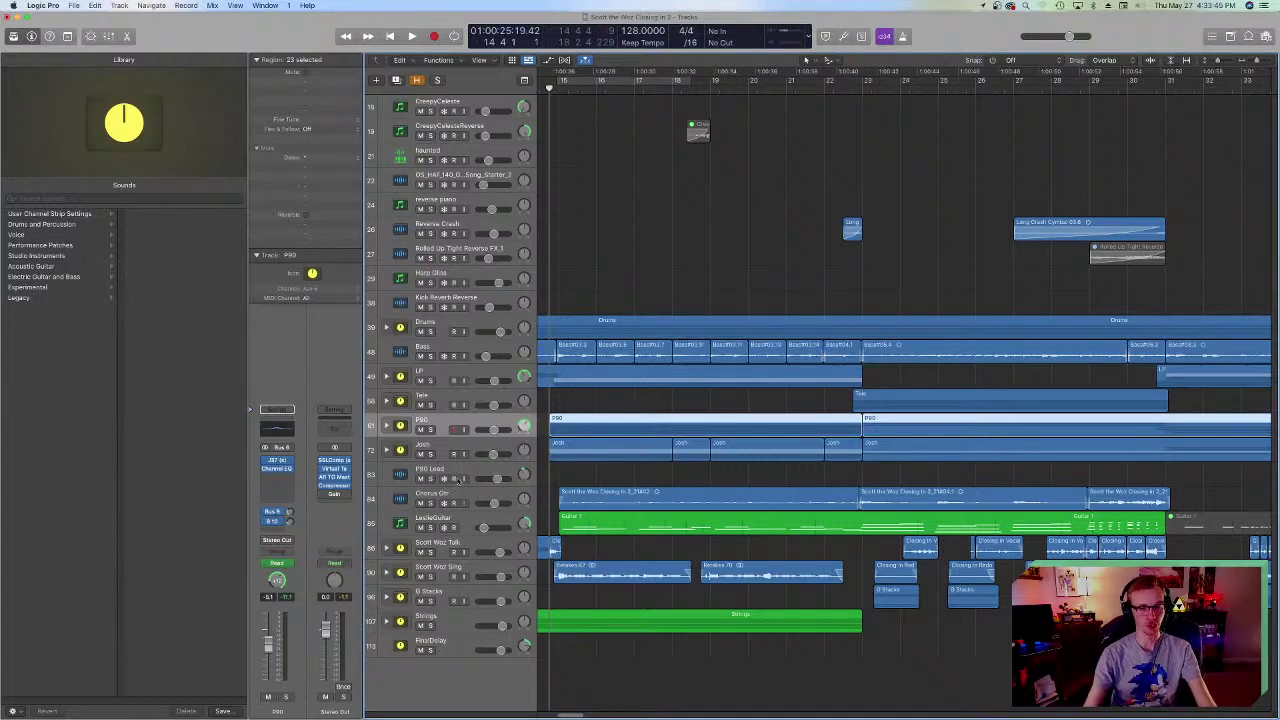
{"action": "left_click", "coordinate": [431, 429]}
{"action": "left_click", "coordinate": [431, 379]}
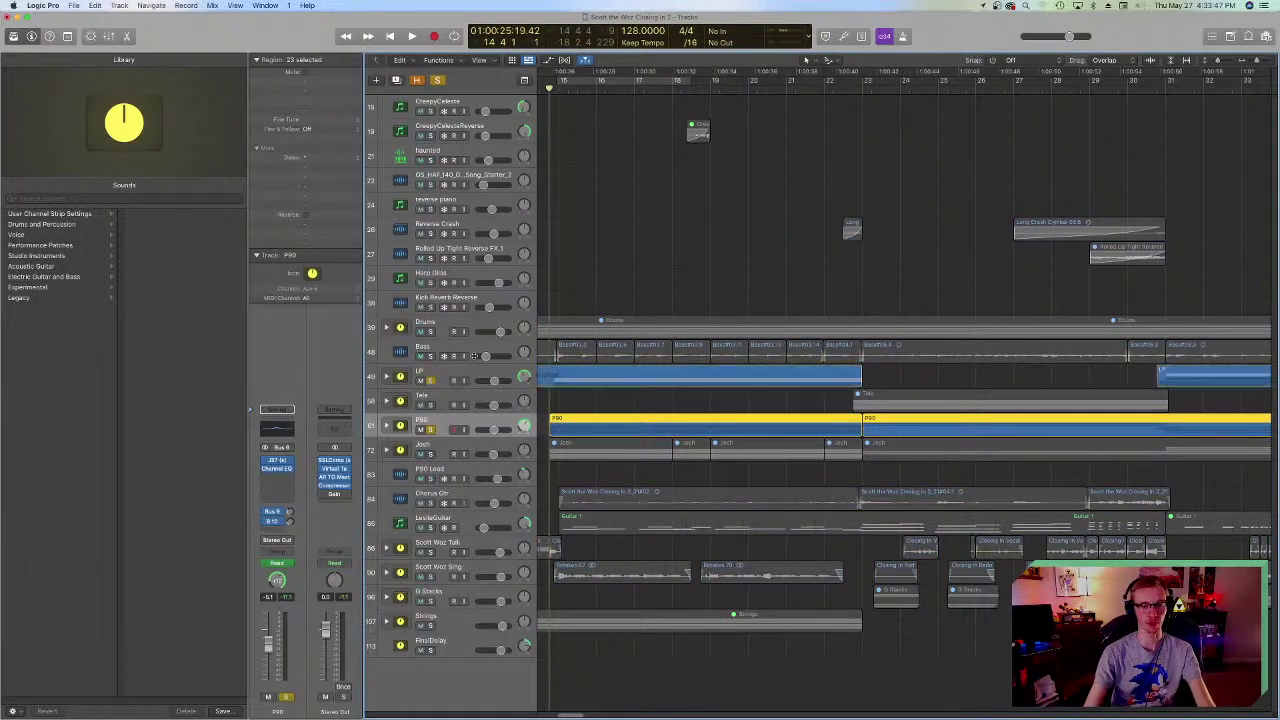
- Move the playhead to bar 47 and audition the soloed LP and P90 guitars from there
{"action": "scroll", "coordinate": [672, 290], "scroll_direction": "right", "scroll_amount": 10}
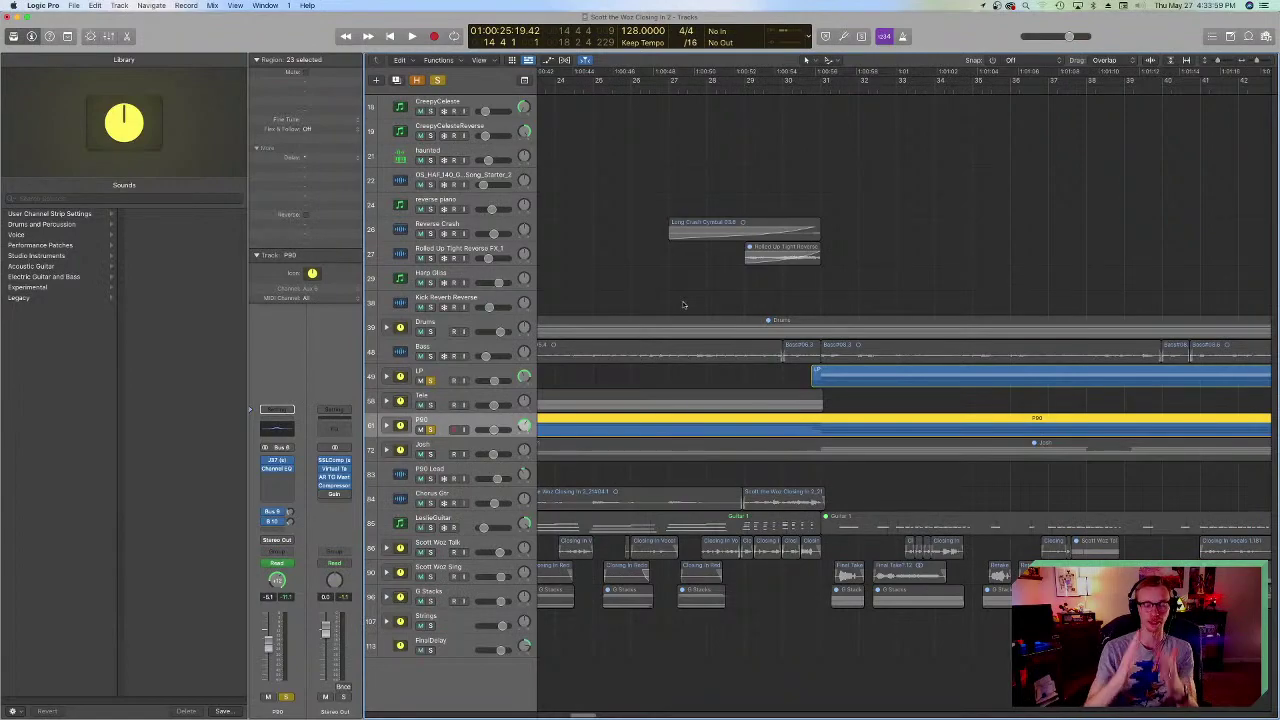
{"action": "left_click", "coordinate": [820, 86]}
{"action": "scroll", "coordinate": [817, 254], "scroll_direction": "right", "scroll_amount": 5}
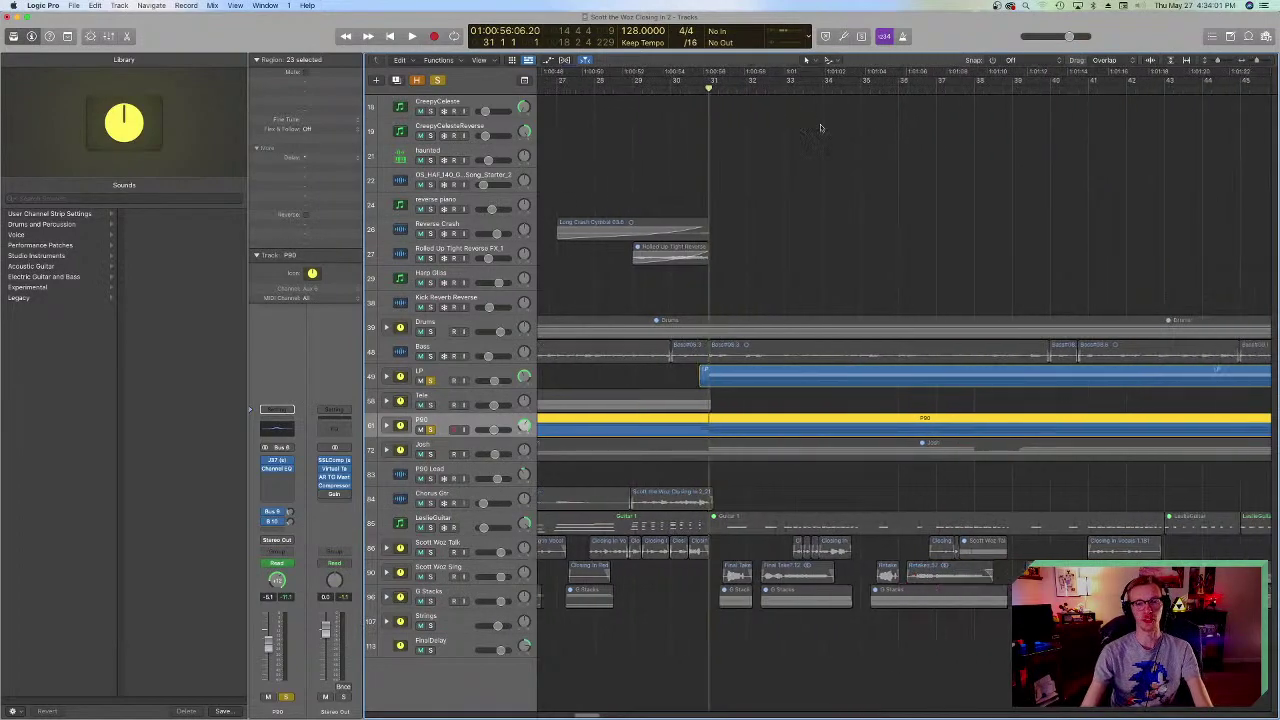
{"action": "scroll", "coordinate": [817, 254], "scroll_direction": "right", "scroll_amount": 5}
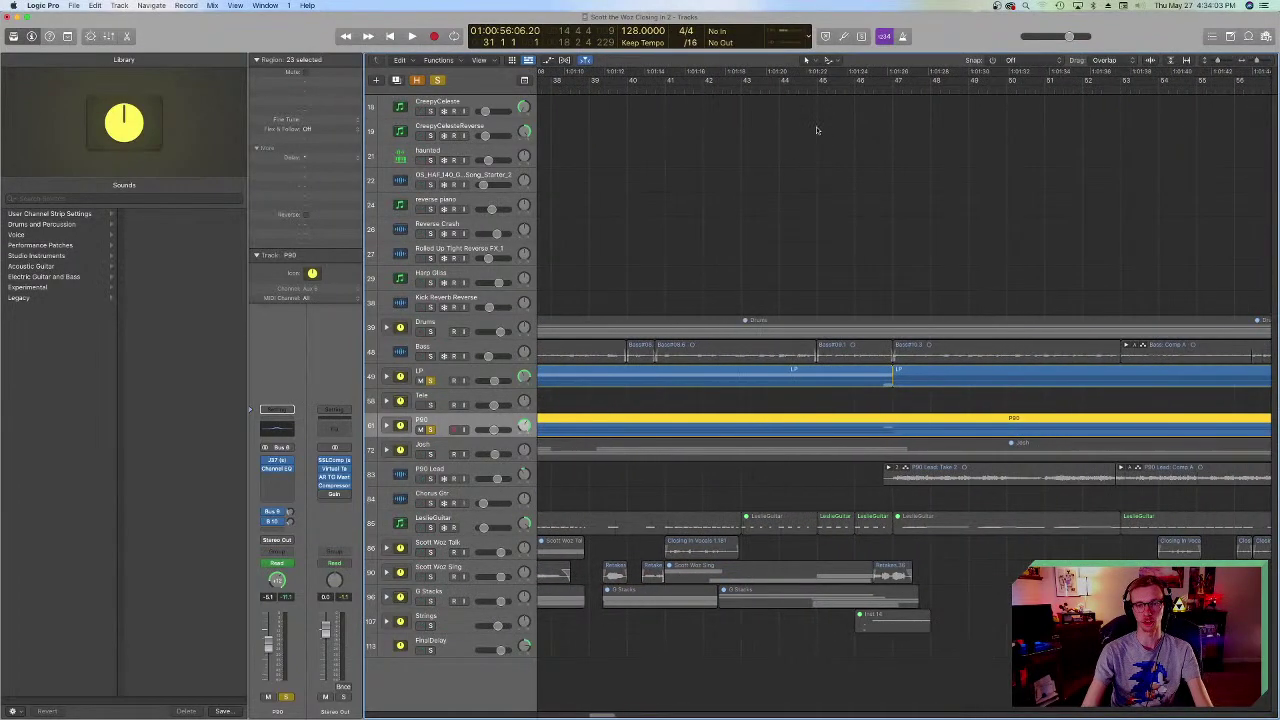
{"action": "left_click", "coordinate": [804, 86]}
{"action": "scroll", "coordinate": [714, 252], "scroll_direction": "right", "scroll_amount": 3}
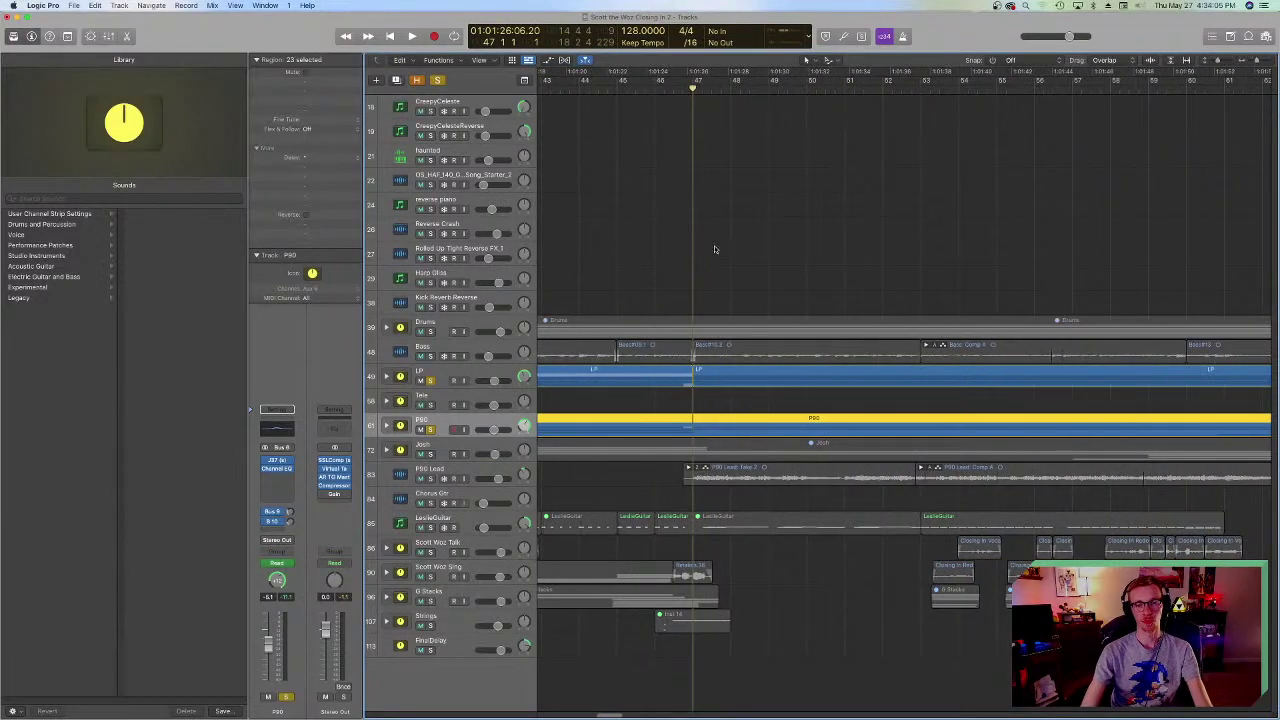
{"action": "scroll", "coordinate": [593, 273], "scroll_direction": "right", "scroll_amount": 3}
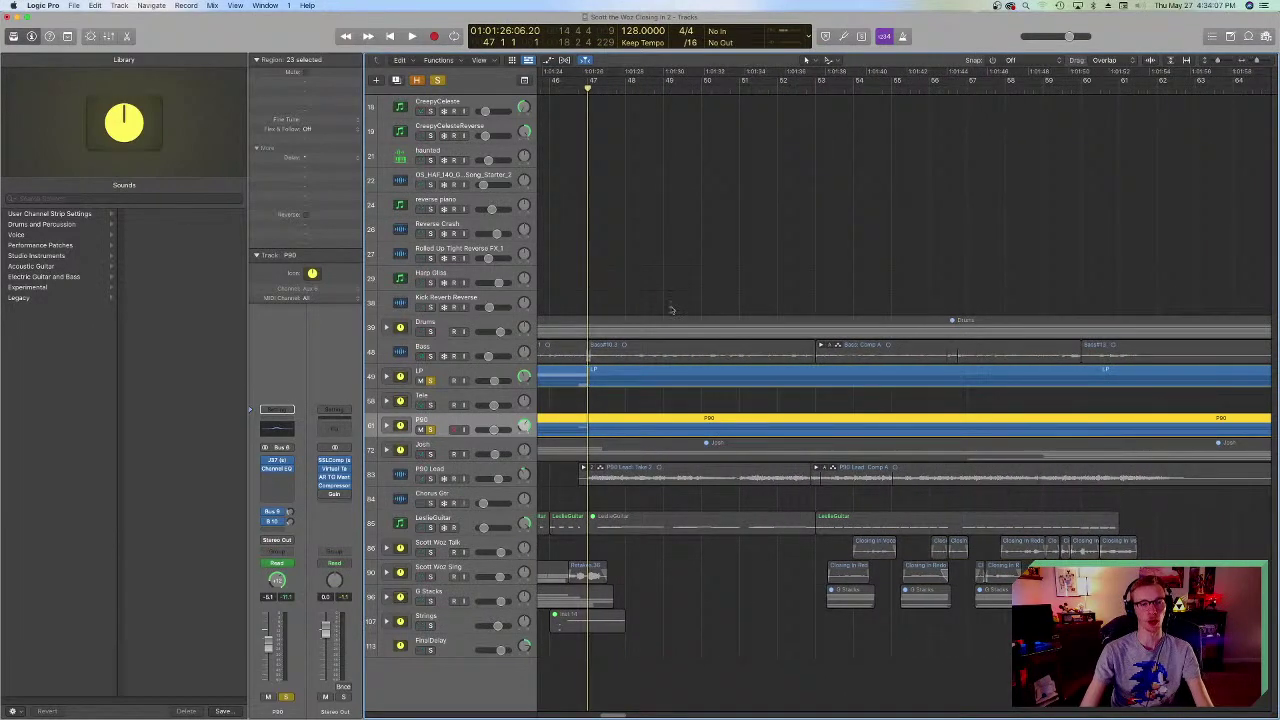
{"action": "key", "text": "space"}
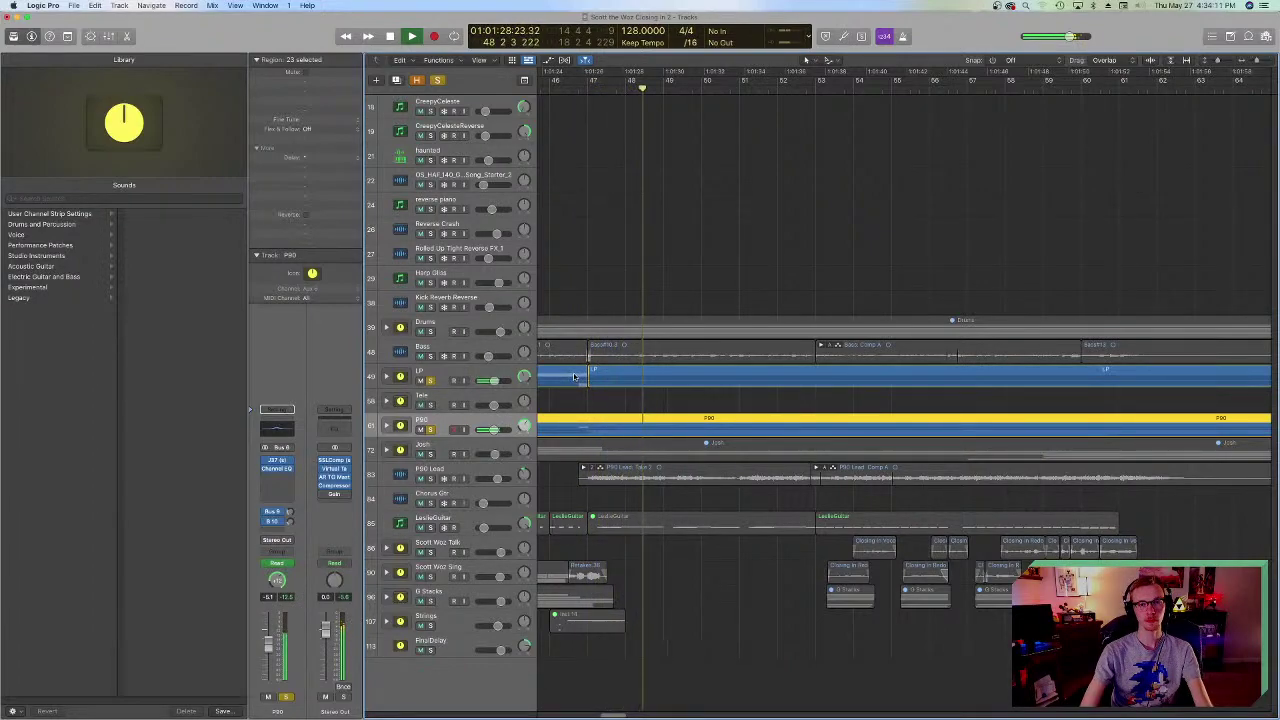
{"action": "key", "text": "space"}
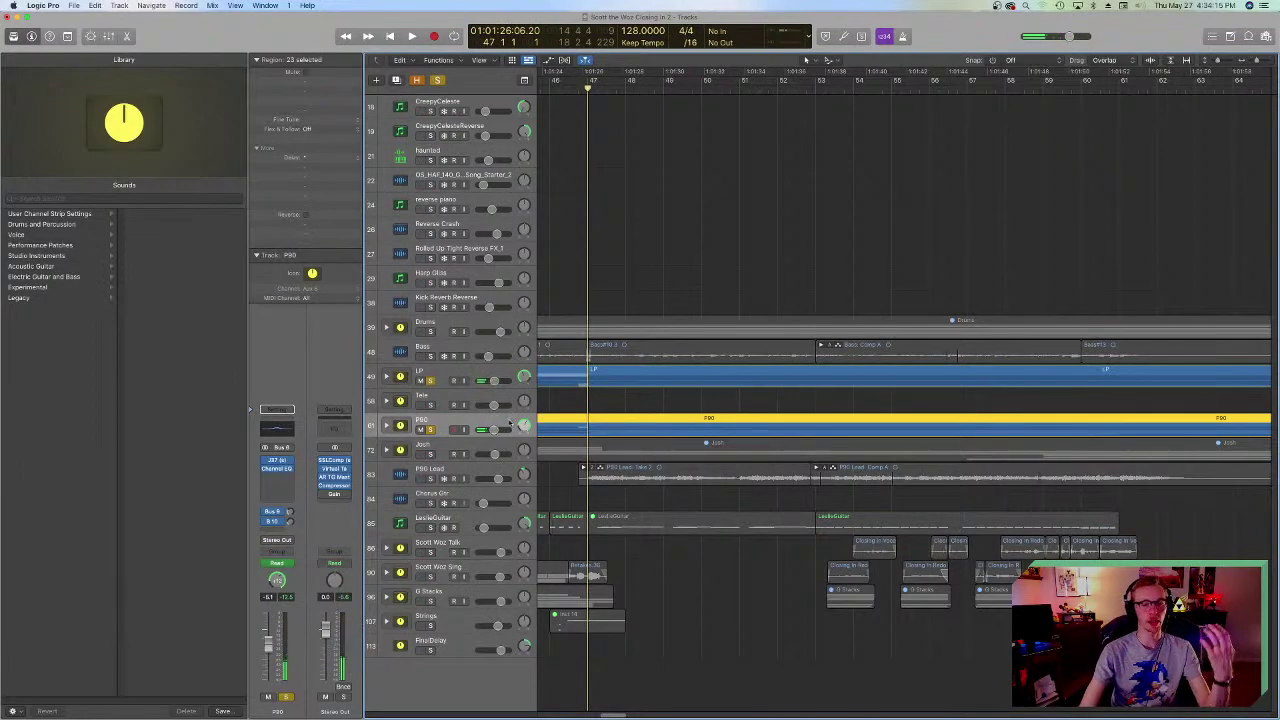
- Add the guitar stack directly below P90 to the solo and audition all three guitar stacks from bar 47
{"action": "left_click", "coordinate": [422, 453]}
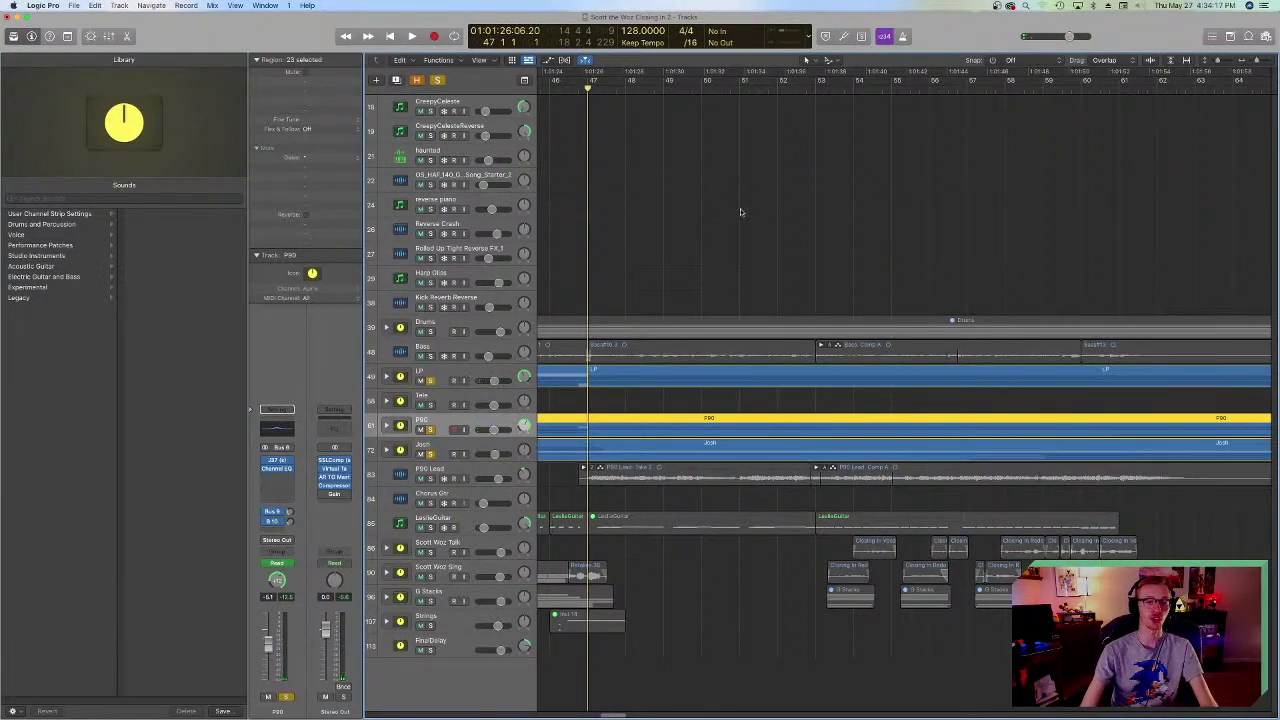
{"action": "key", "text": "space"}
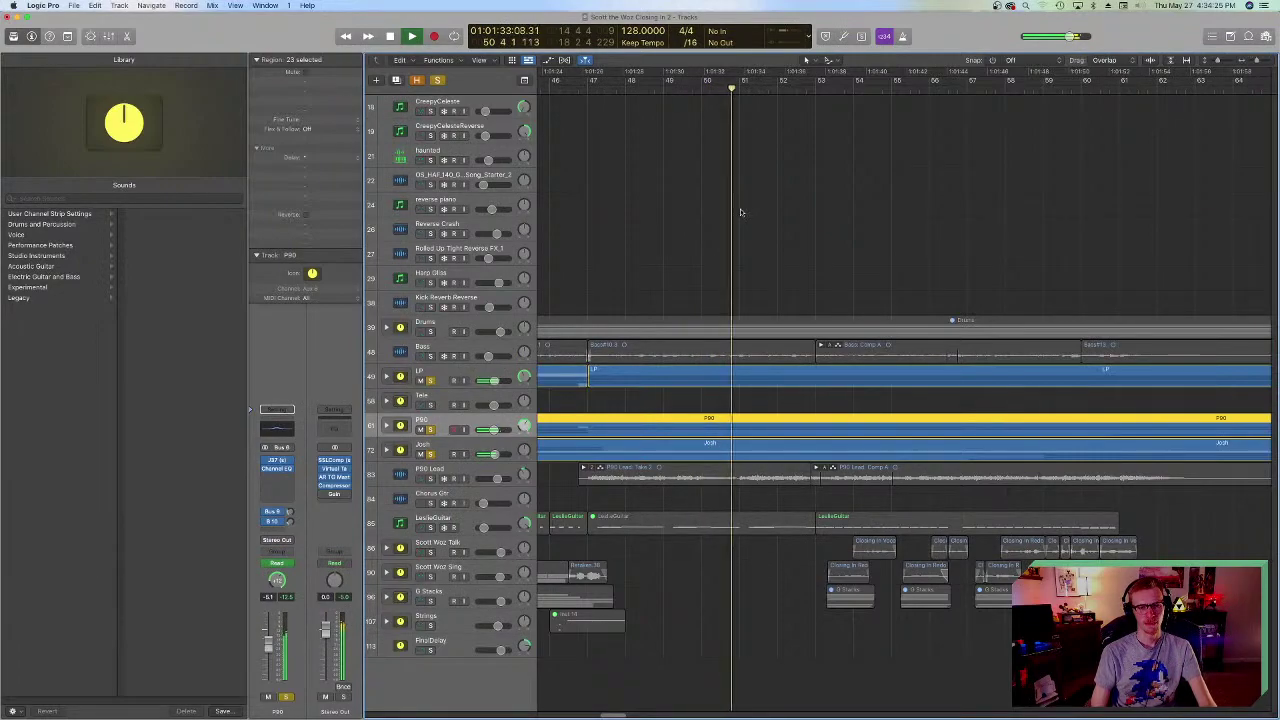
{"action": "key", "text": "space"}
{"action": "left_click", "coordinate": [591, 86]}
- Clear the solos on the LP and P90 stacks and on the guitar stack directly below P90
{"action": "scroll", "coordinate": [610, 372], "scroll_direction": "left", "scroll_amount": 15}
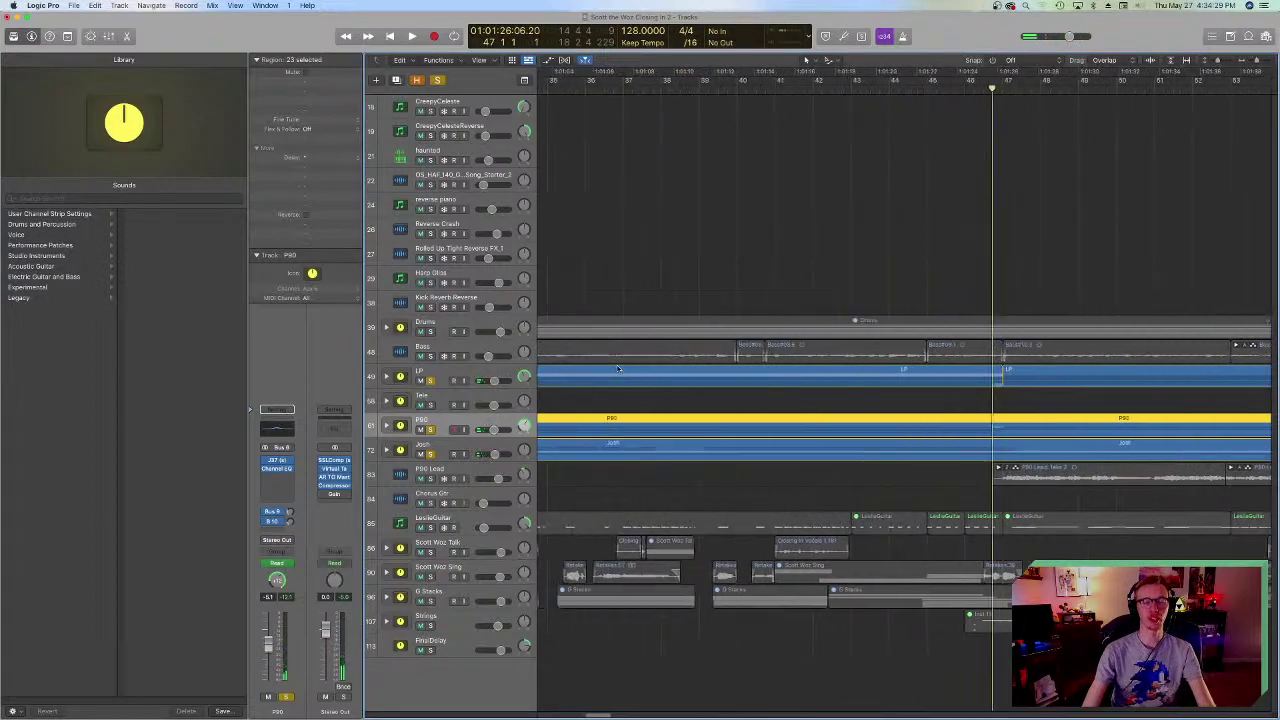
{"action": "scroll", "coordinate": [620, 371], "scroll_direction": "left", "scroll_amount": 3}
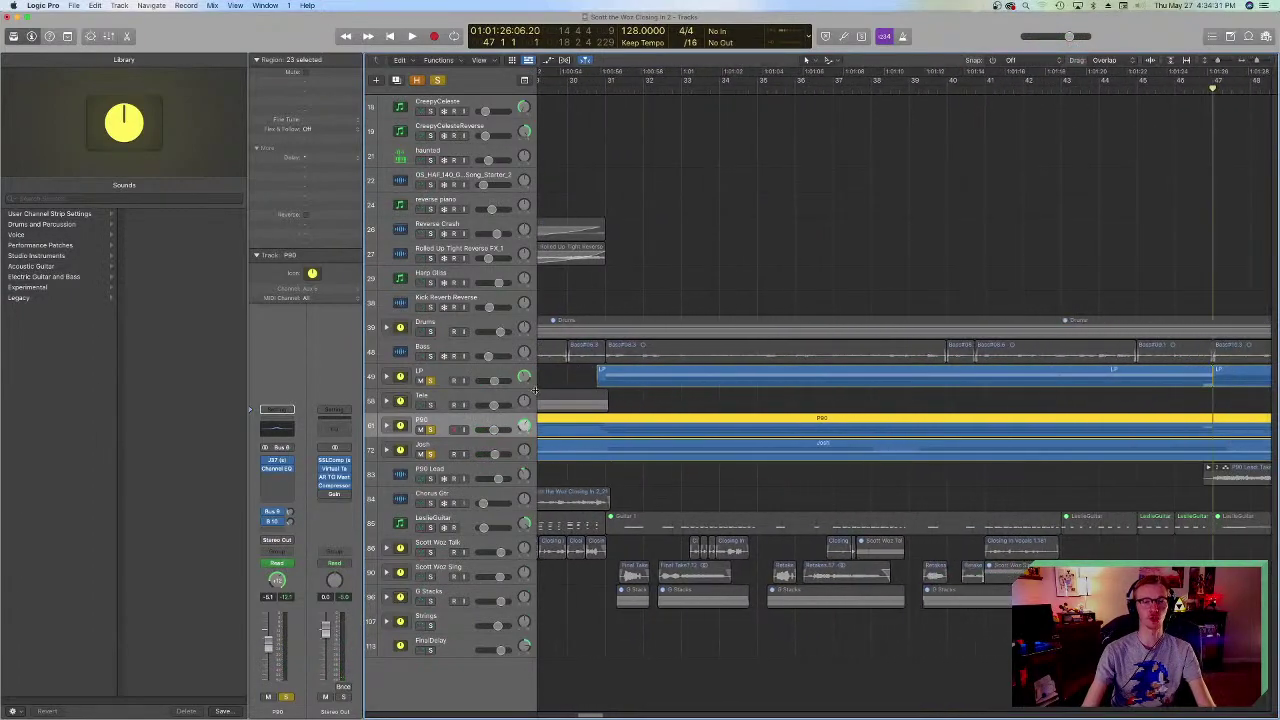
{"action": "left_click", "coordinate": [430, 453]}
{"action": "left_click", "coordinate": [430, 428]}
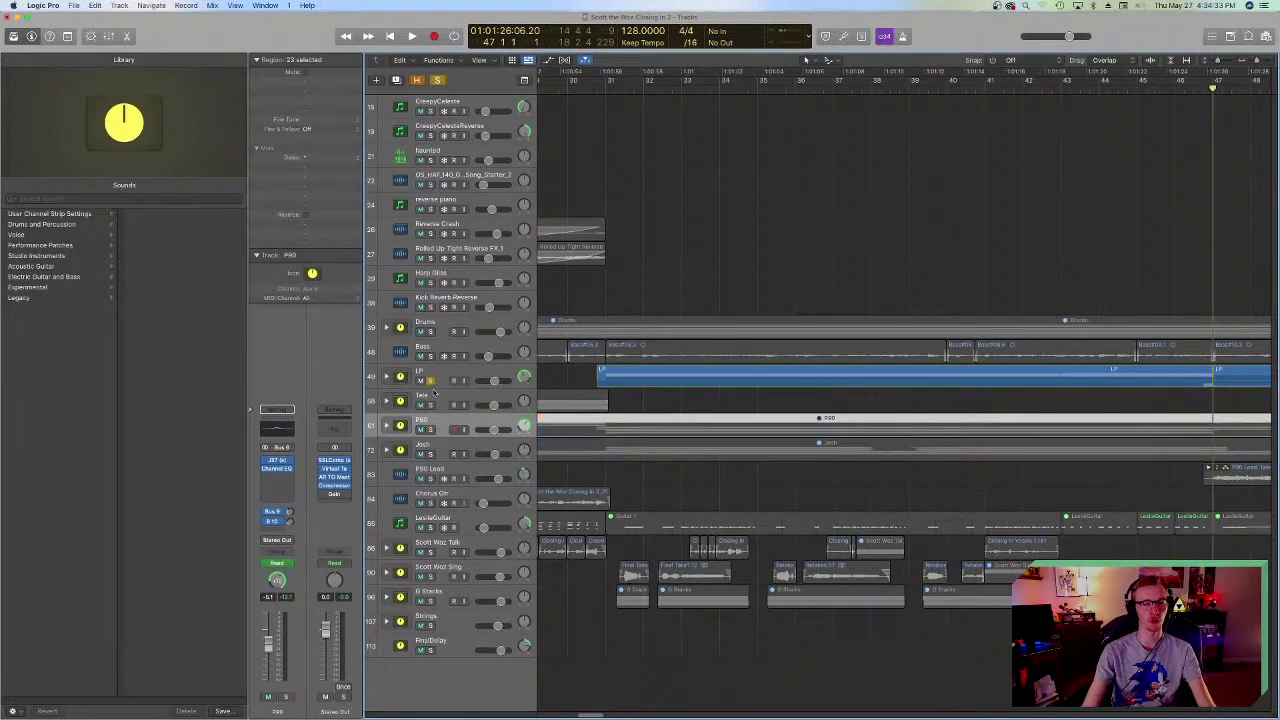
{"action": "left_click", "coordinate": [431, 381]}
- Move the playhead to bar 14 beat 3, save the project, and deselect the P90 regions
{"action": "scroll", "coordinate": [636, 423], "scroll_direction": "left", "scroll_amount": 10}
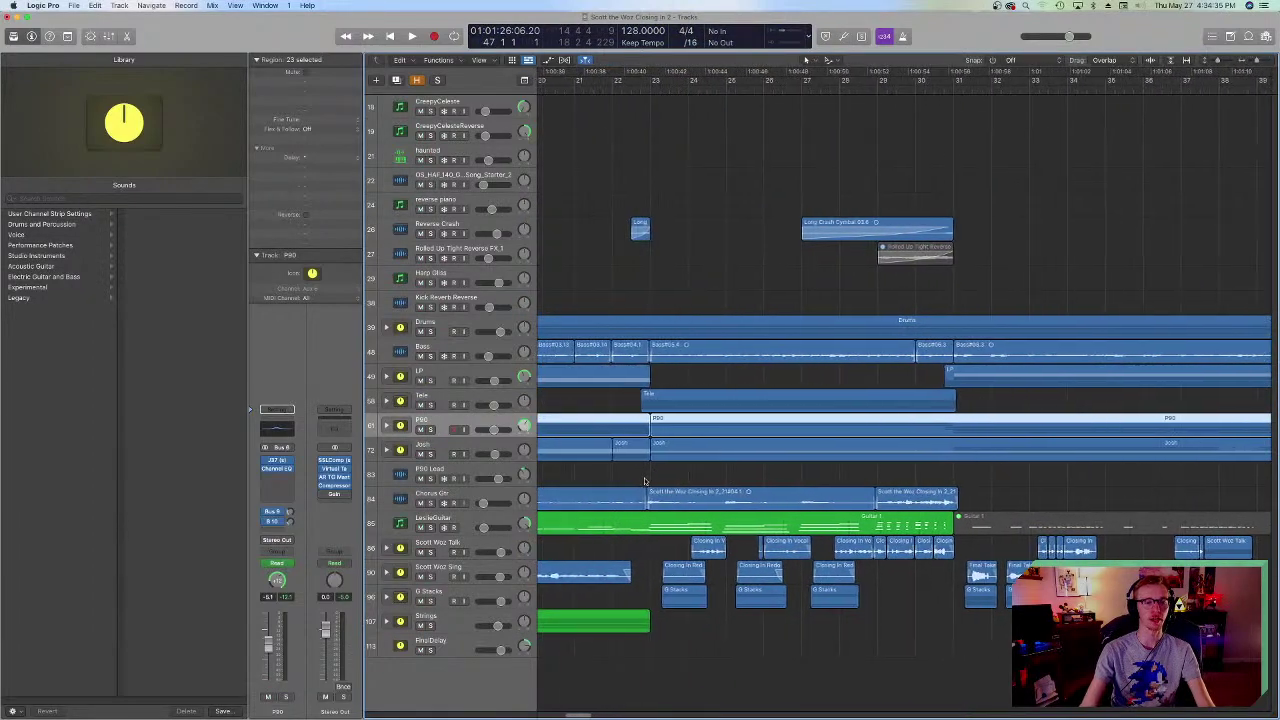
{"action": "scroll", "coordinate": [635, 423], "scroll_direction": "left", "scroll_amount": 8}
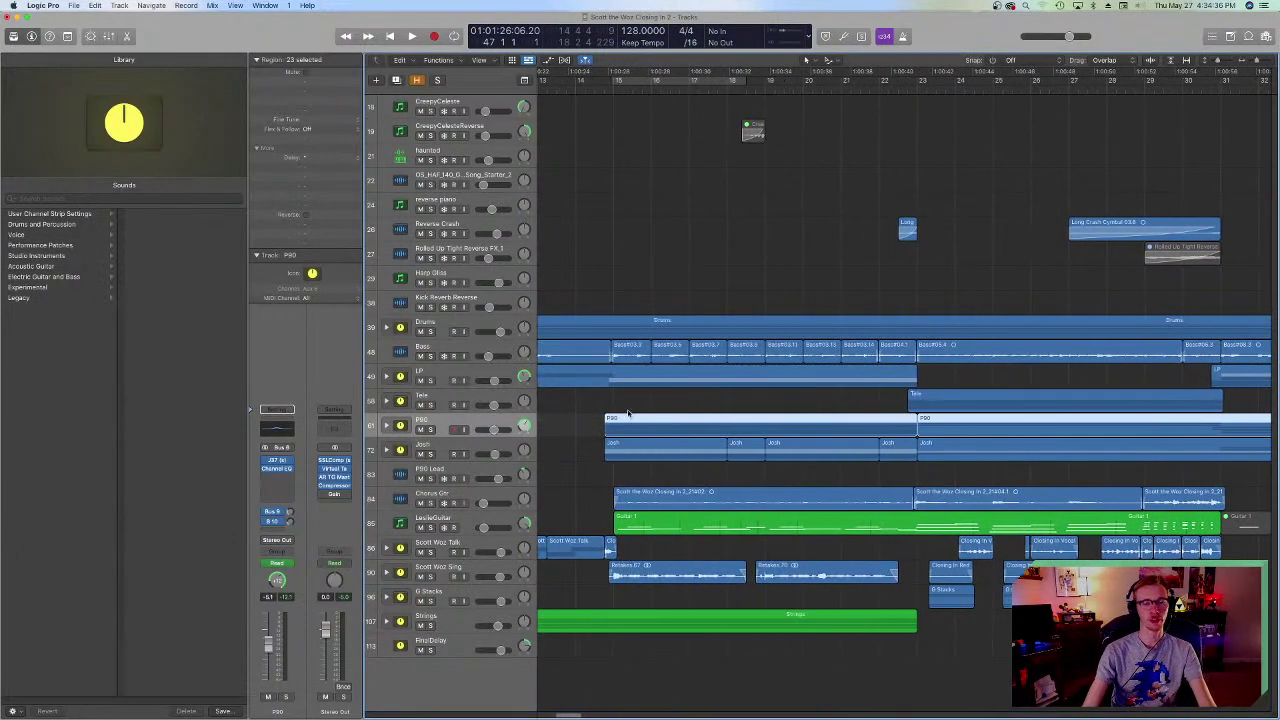
{"action": "left_click", "coordinate": [707, 91]}
{"action": "scroll", "coordinate": [650, 300], "scroll_direction": "right", "scroll_amount": 2}
{"action": "key", "text": "super+s"}
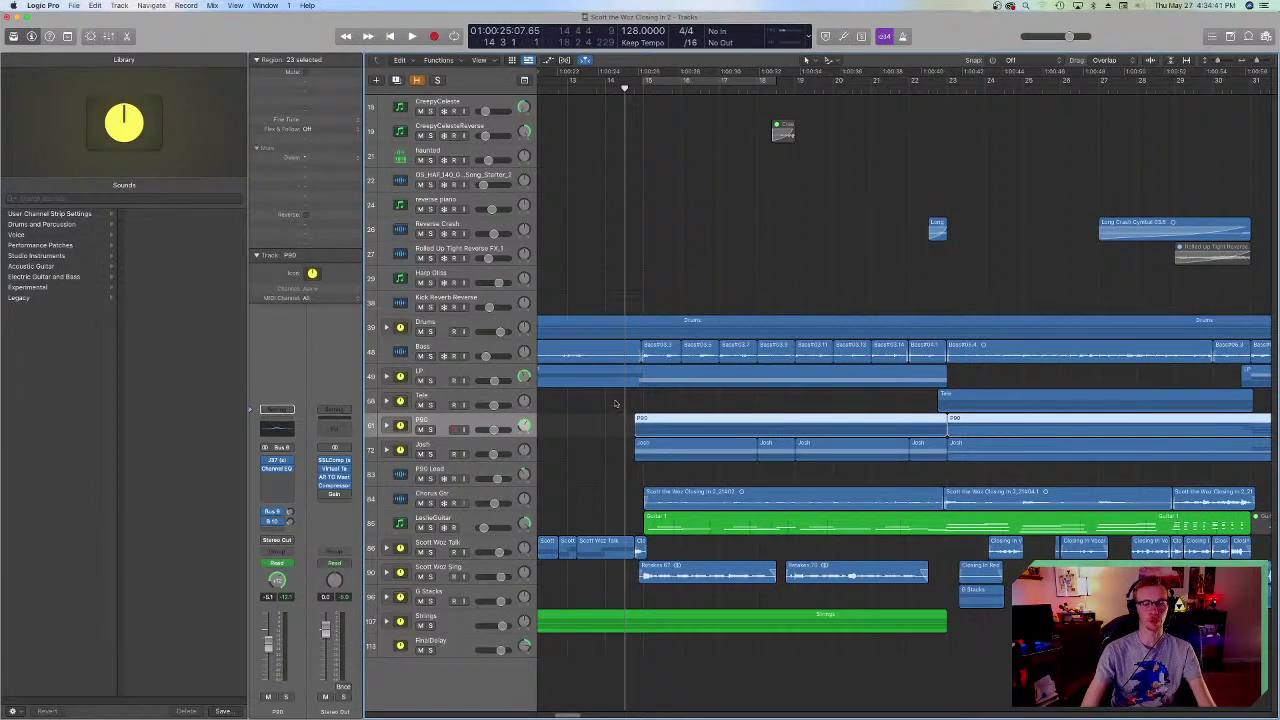
{"action": "left_click", "coordinate": [615, 403]}
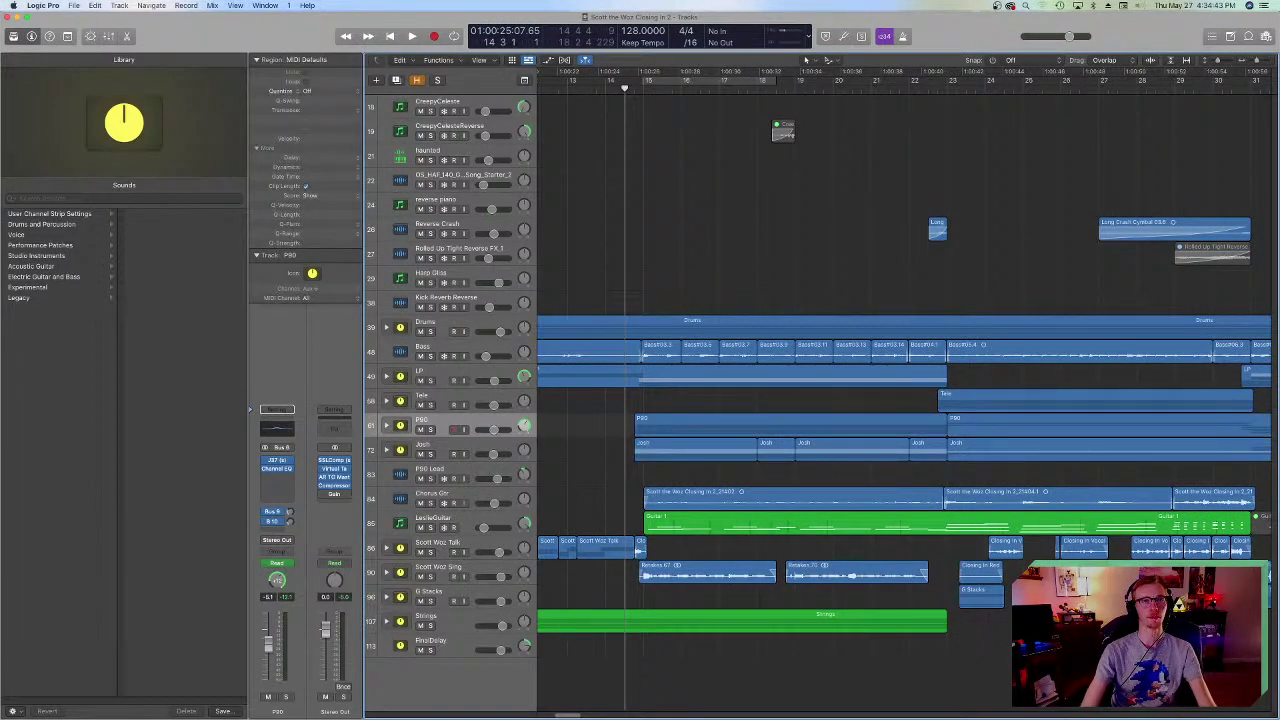
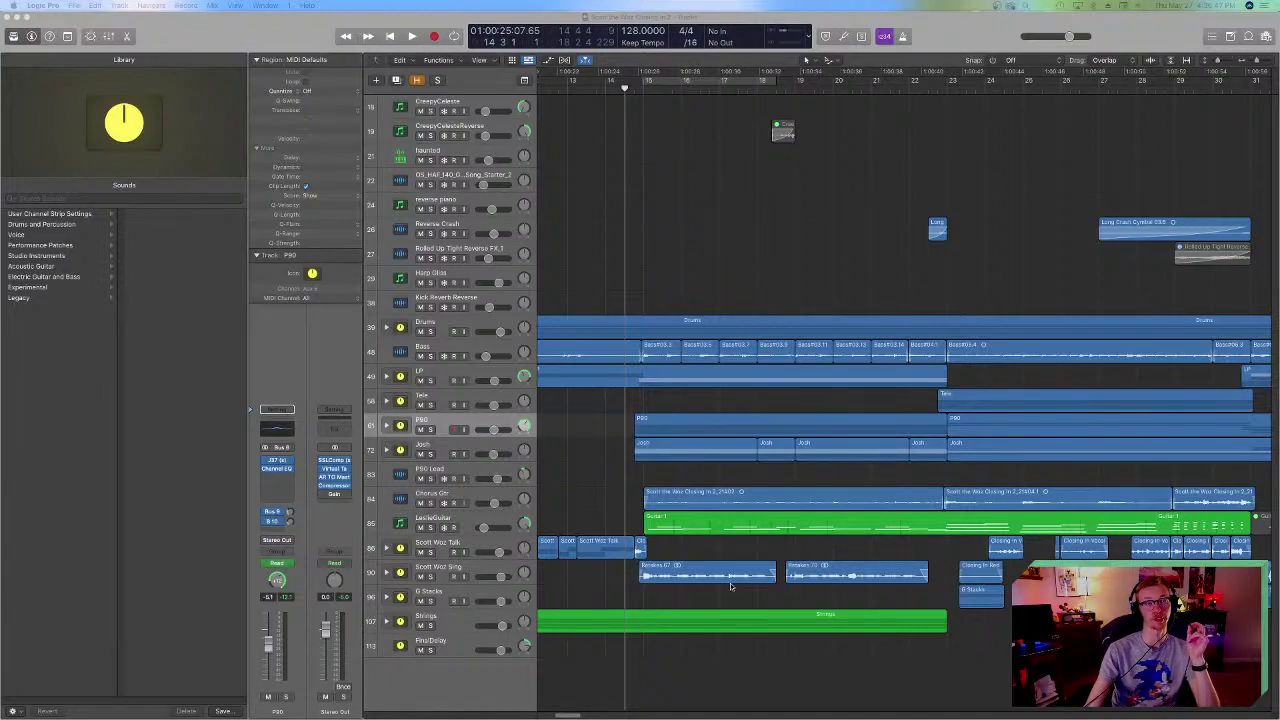
{"action": "mouse_move", "coordinate": [680, 705]}
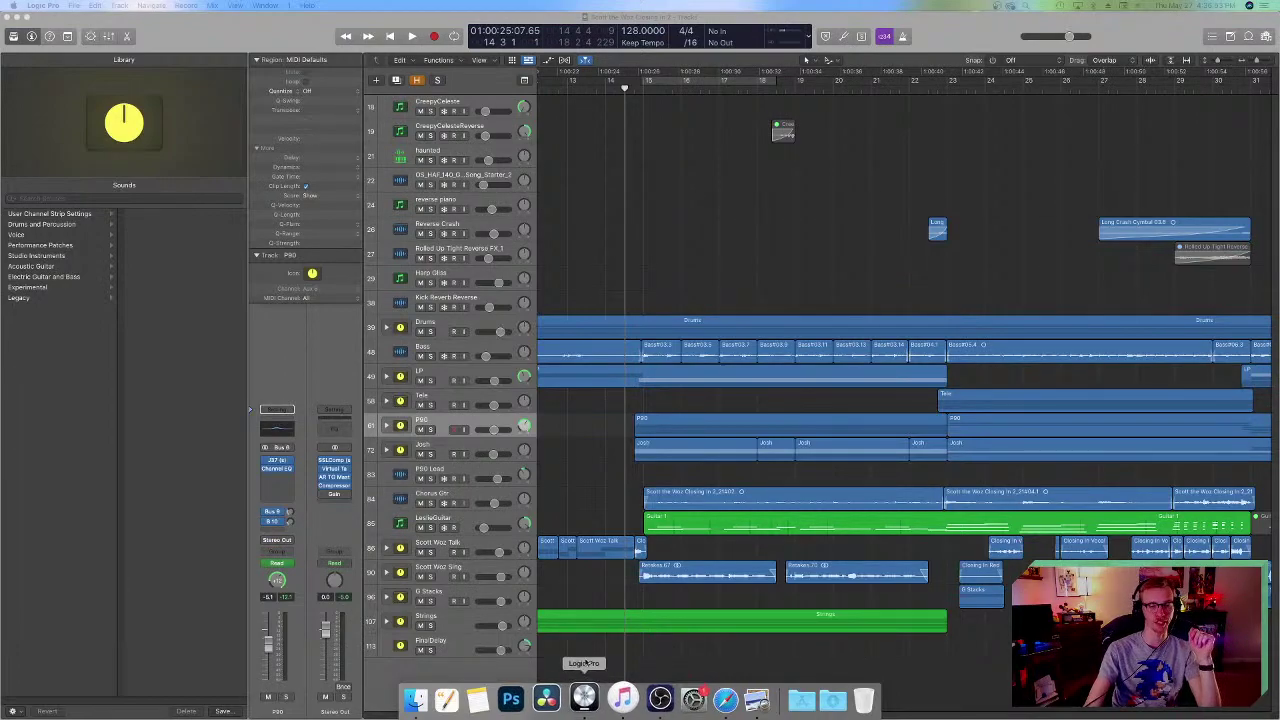
{"action": "mouse_move", "coordinate": [620, 705]}
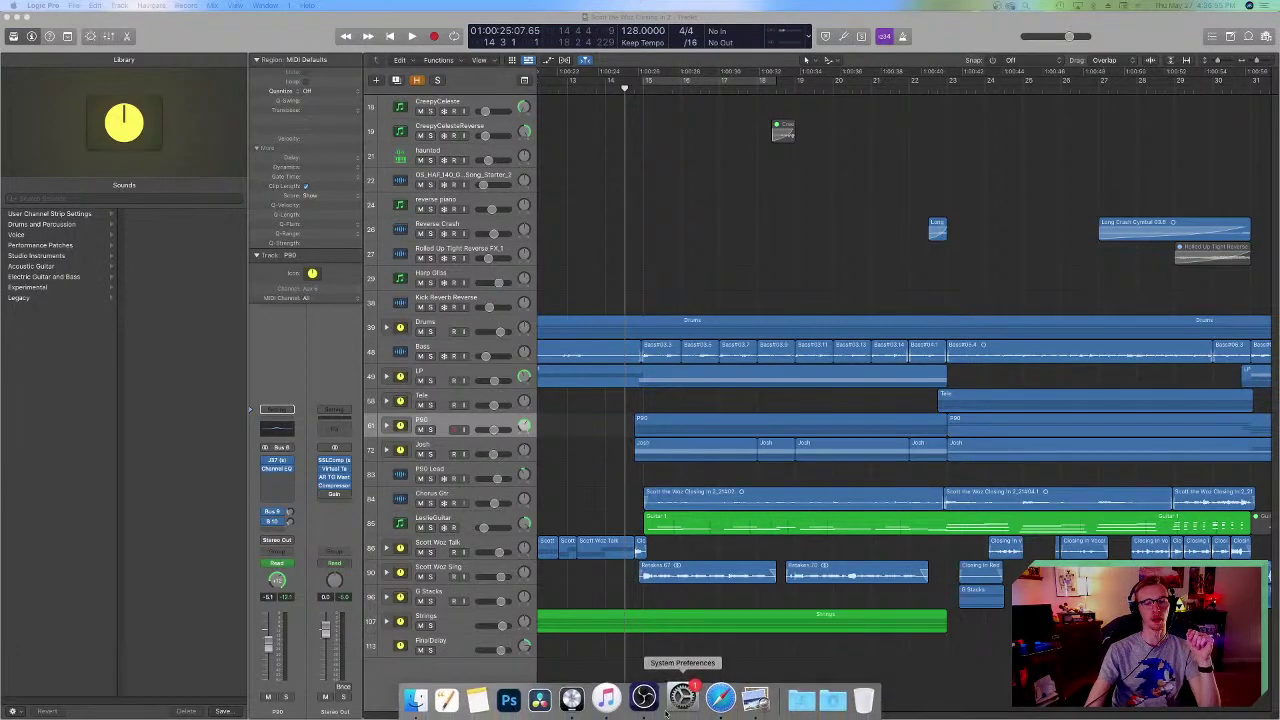
{"action": "left_click", "coordinate": [617, 698]}
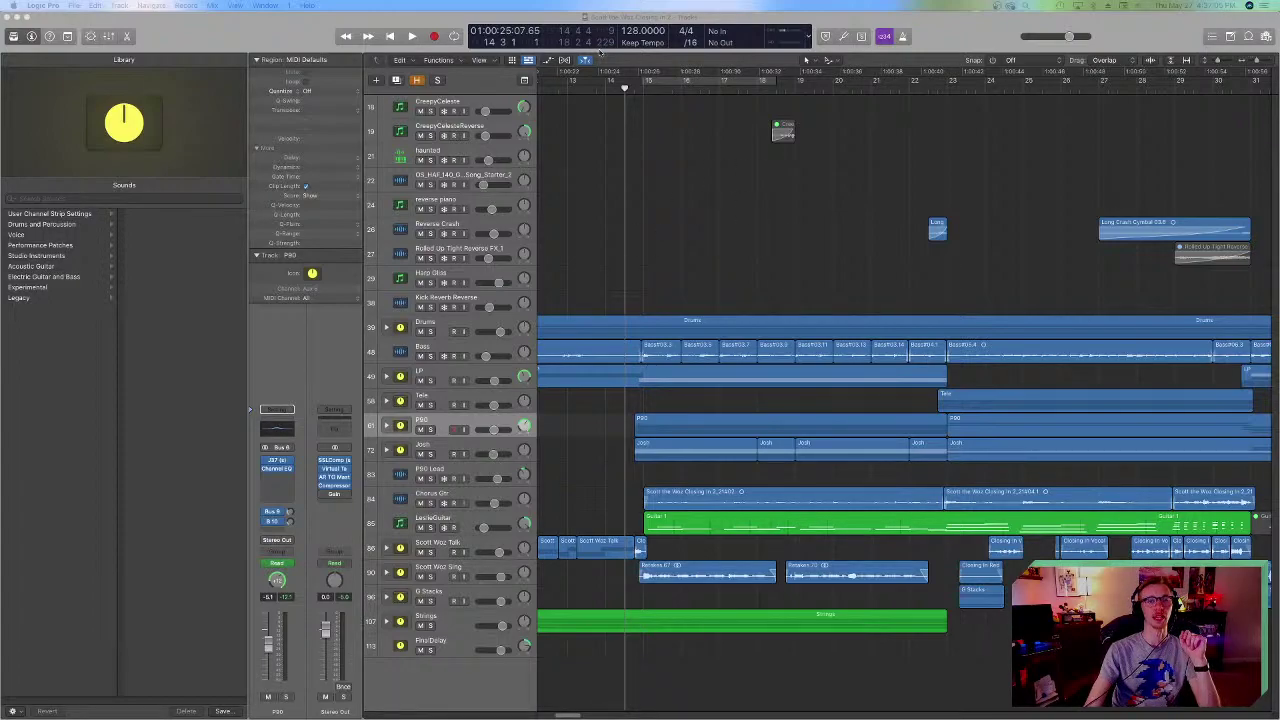
{"action": "left_click", "coordinate": [663, 257]}
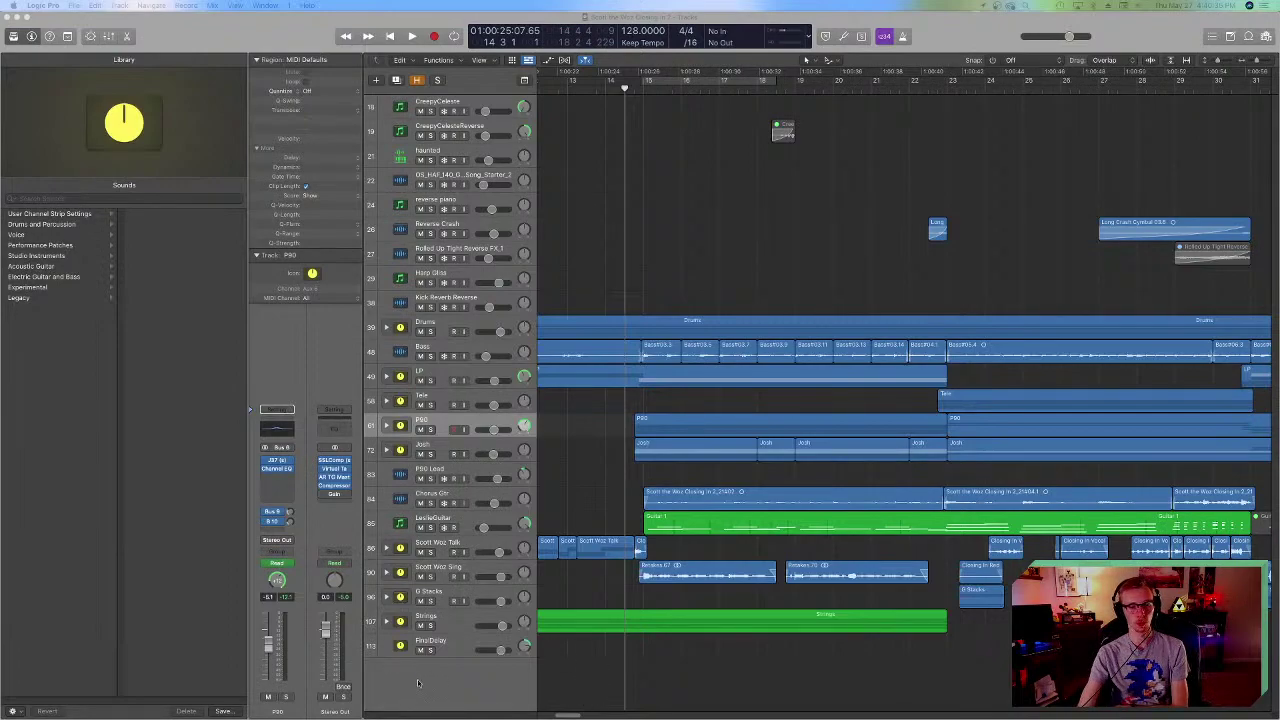
- Switch to Finder, preview the "Closing In" Lyrics document to read the lyrics, and close the preview
{"action": "mouse_move", "coordinate": [456, 712]}
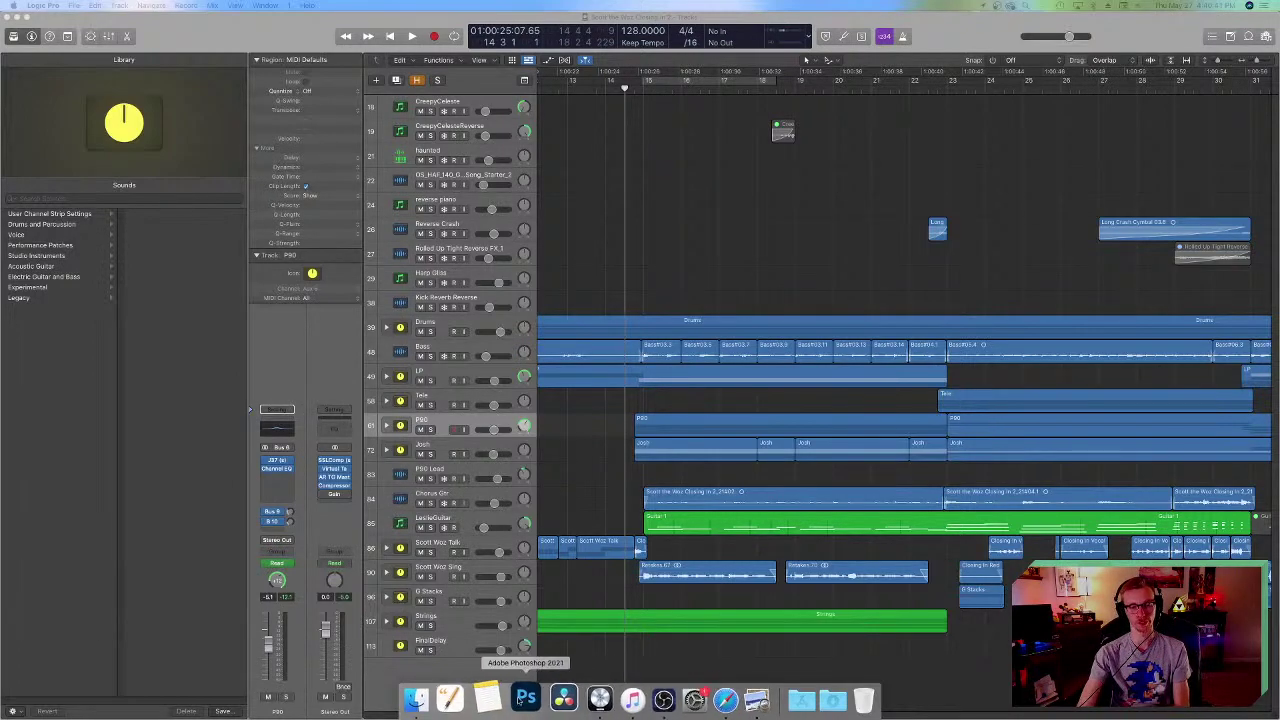
{"action": "left_click", "coordinate": [430, 700]}
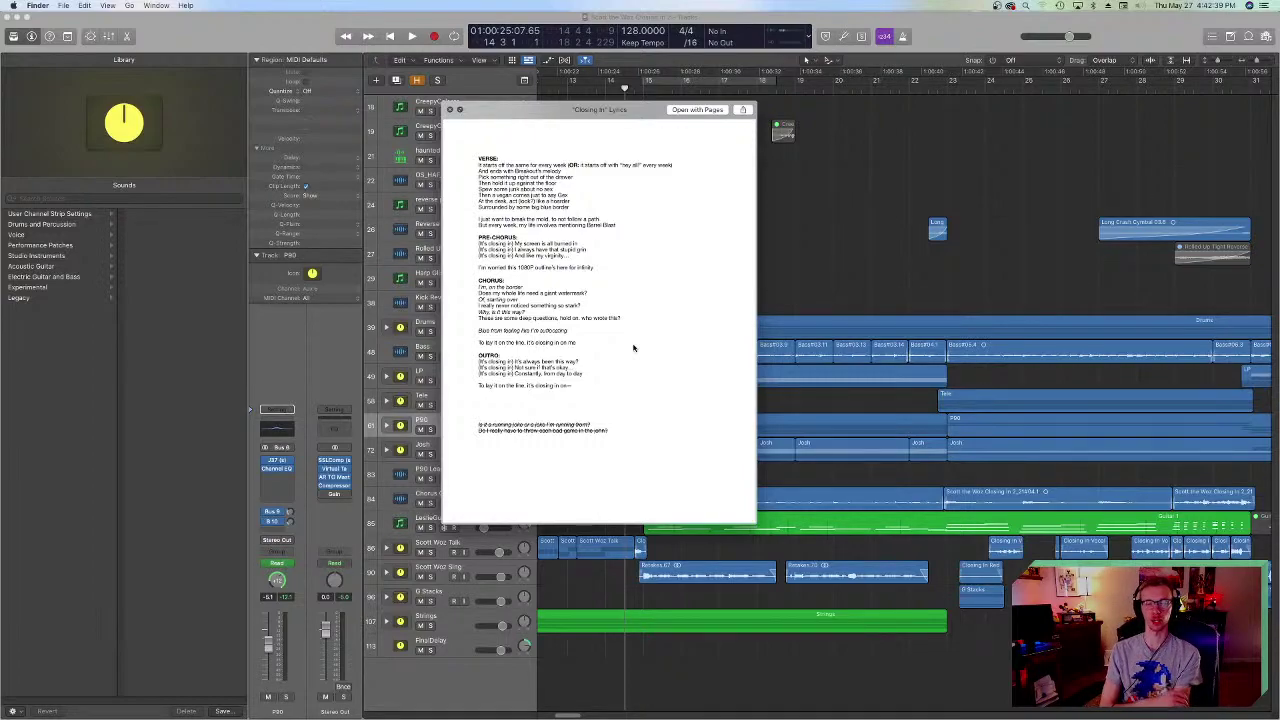
{"action": "key", "text": "space"}
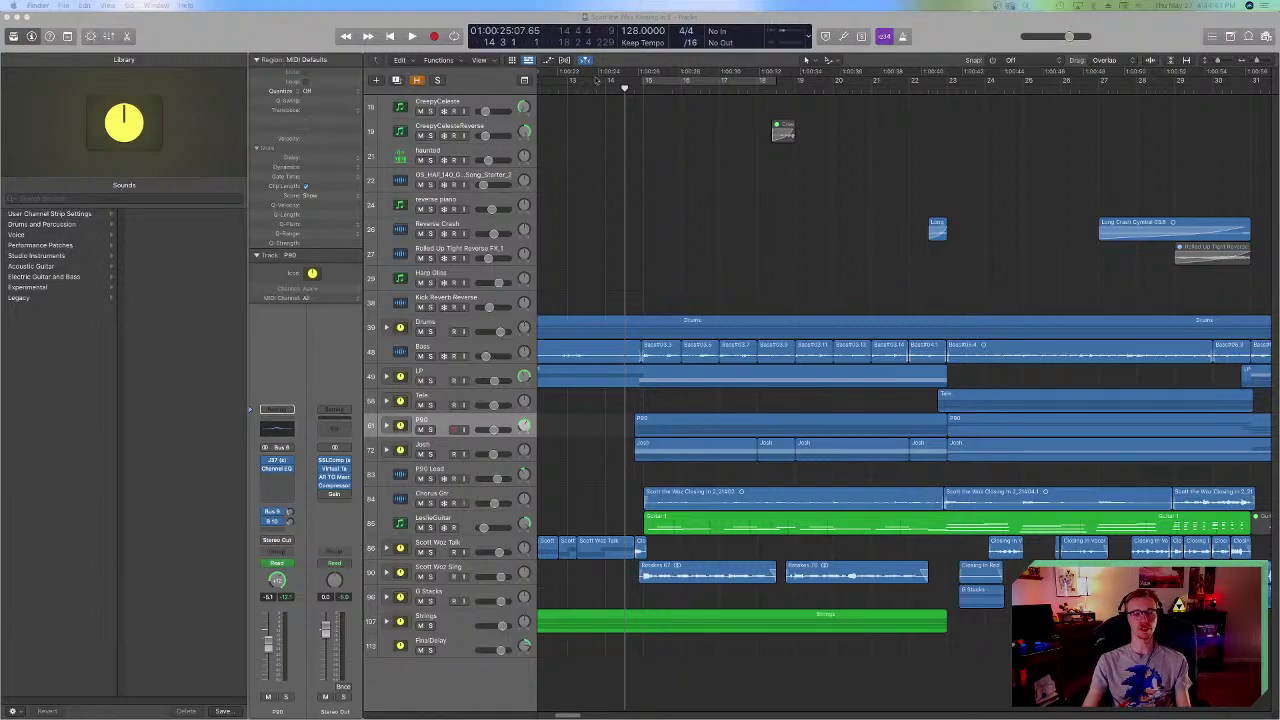
- Zoom the arrangement out to show the whole song and reveal the hidden demo and scratch tracks
{"action": "scroll", "coordinate": [718, 291], "scroll_direction": "left", "scroll_amount": 5}
{"action": "scroll", "coordinate": [718, 291], "scroll_direction": "left", "scroll_amount": 3}
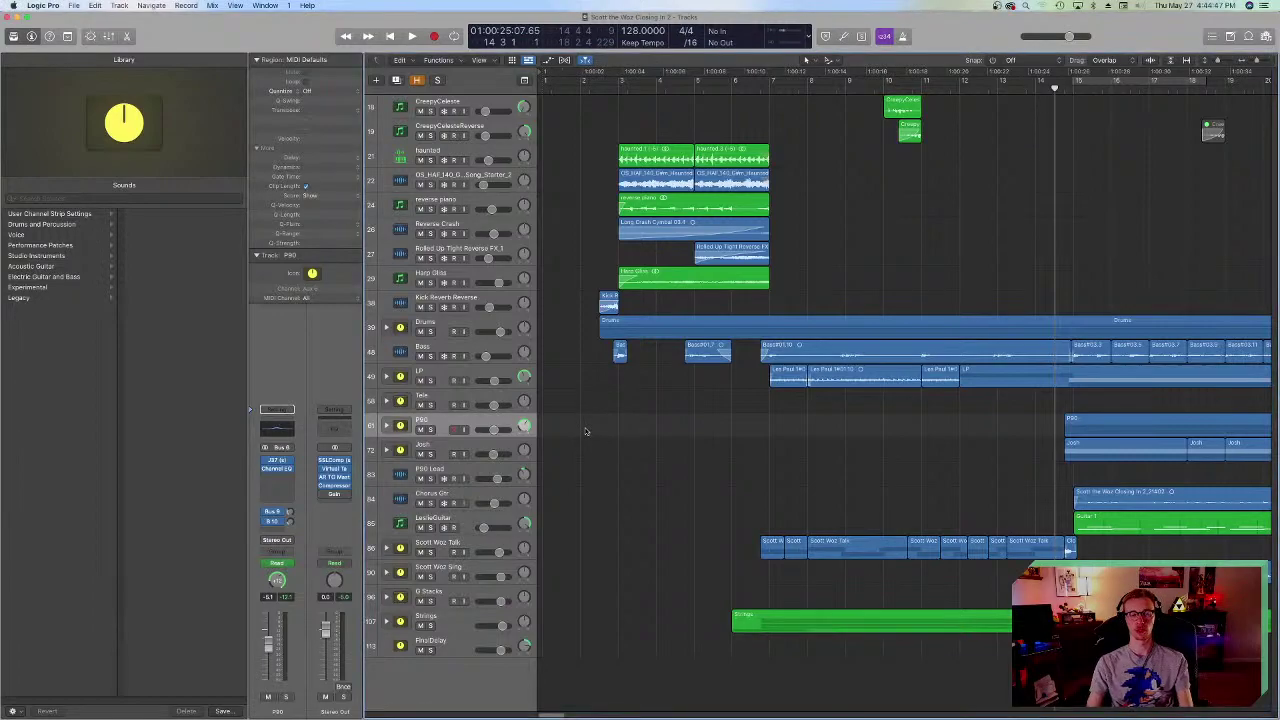
{"action": "key", "text": "super+Up"}
{"action": "key", "text": "super+Left"}
{"action": "key", "text": "super+Left"}
{"action": "key", "text": "super+Left"}
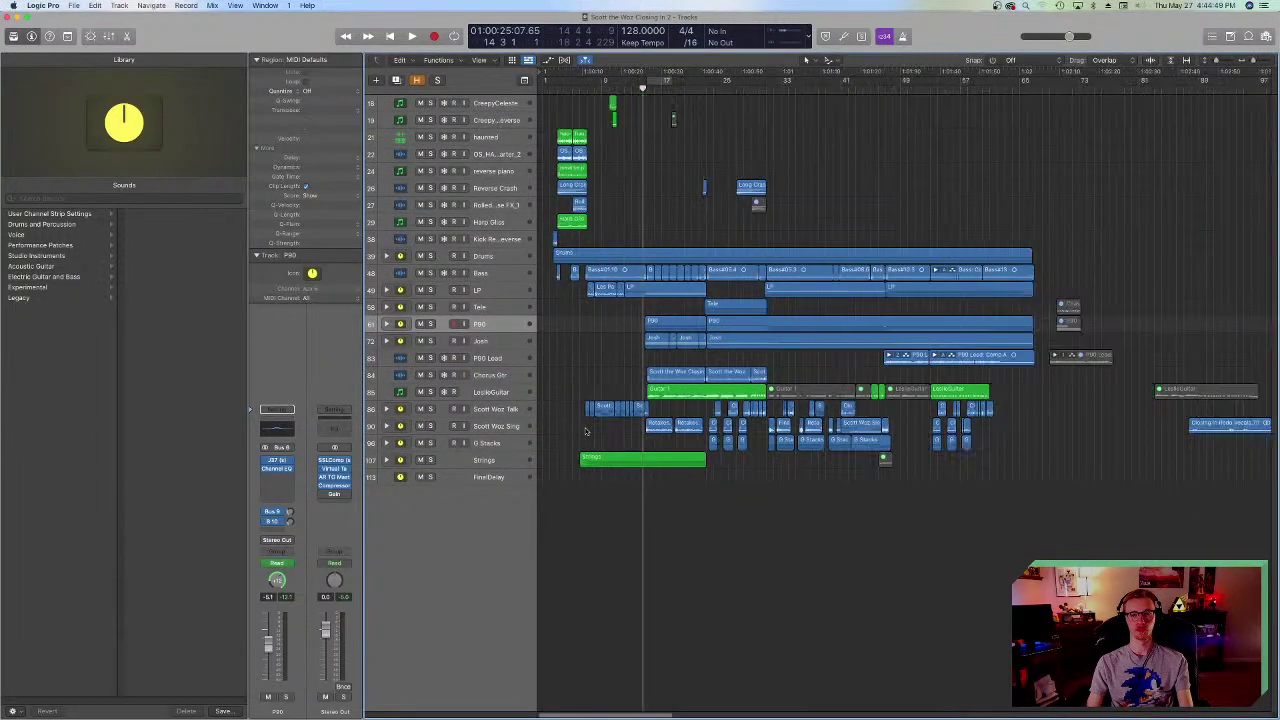
{"action": "key", "text": "space"}
{"action": "key", "text": "h"}
{"action": "key", "text": "space"}
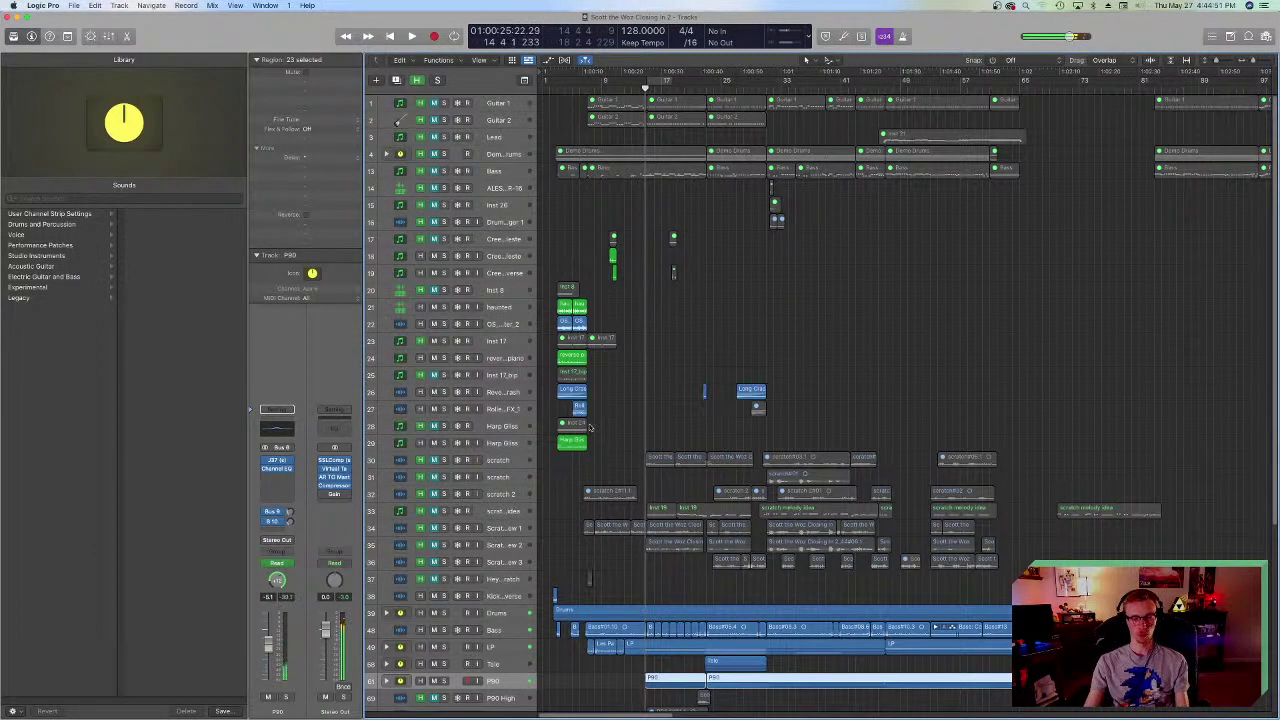
{"action": "key", "text": "comma"}
- Select the demo guitar, lead, drum and bass regions of the song together to point them out, and deselect them
{"action": "scroll", "coordinate": [696, 347], "scroll_direction": "down", "scroll_amount": 5}
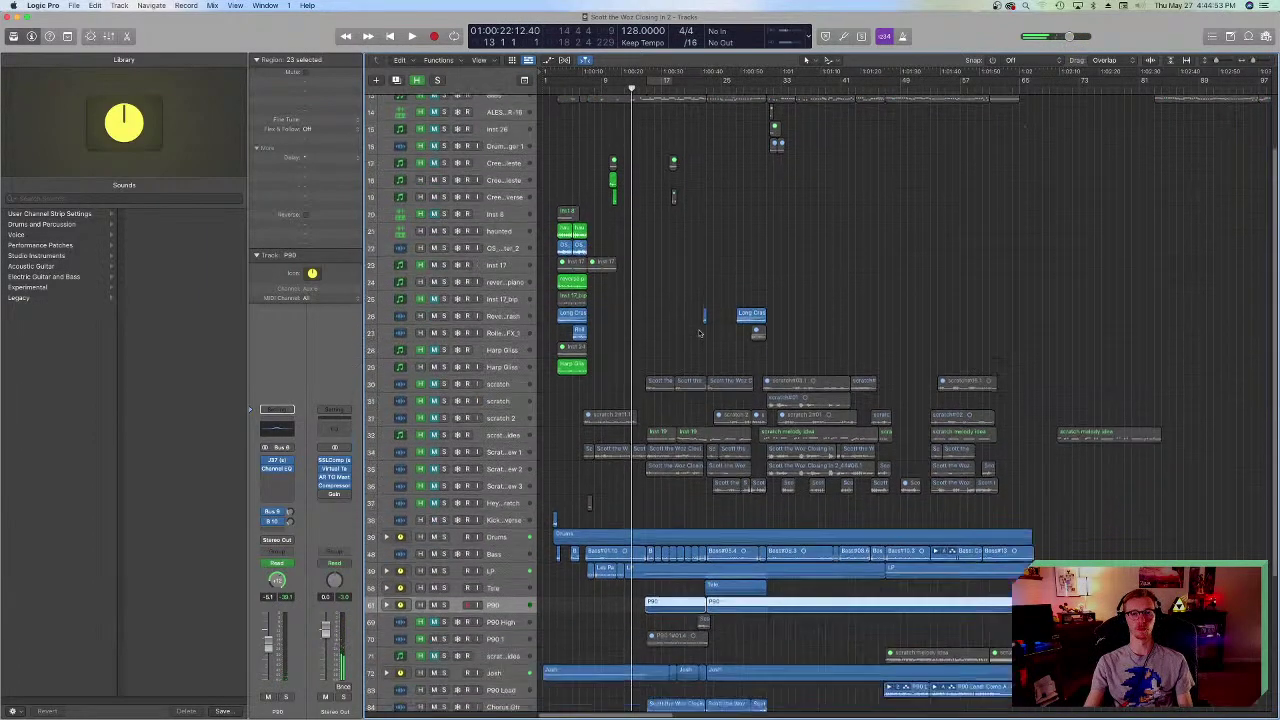
{"action": "scroll", "coordinate": [696, 347], "scroll_direction": "up", "scroll_amount": 5}
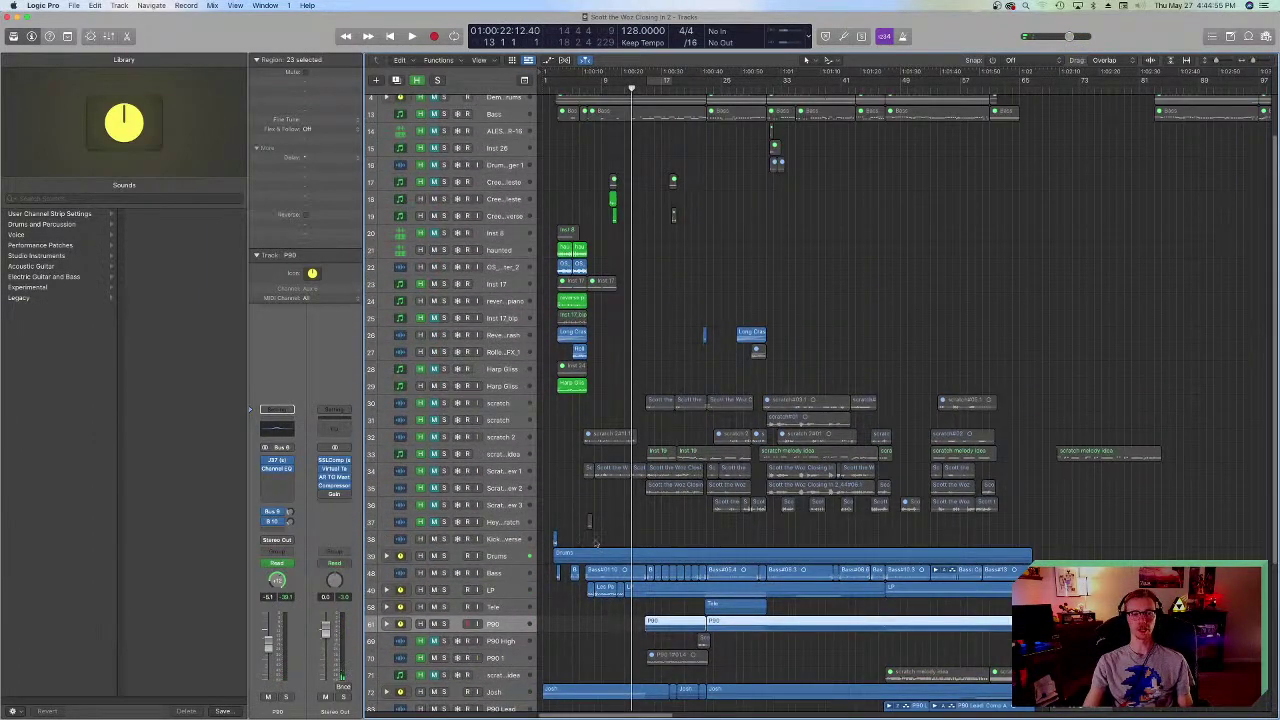
{"action": "scroll", "coordinate": [676, 456], "scroll_direction": "up", "scroll_amount": 2}
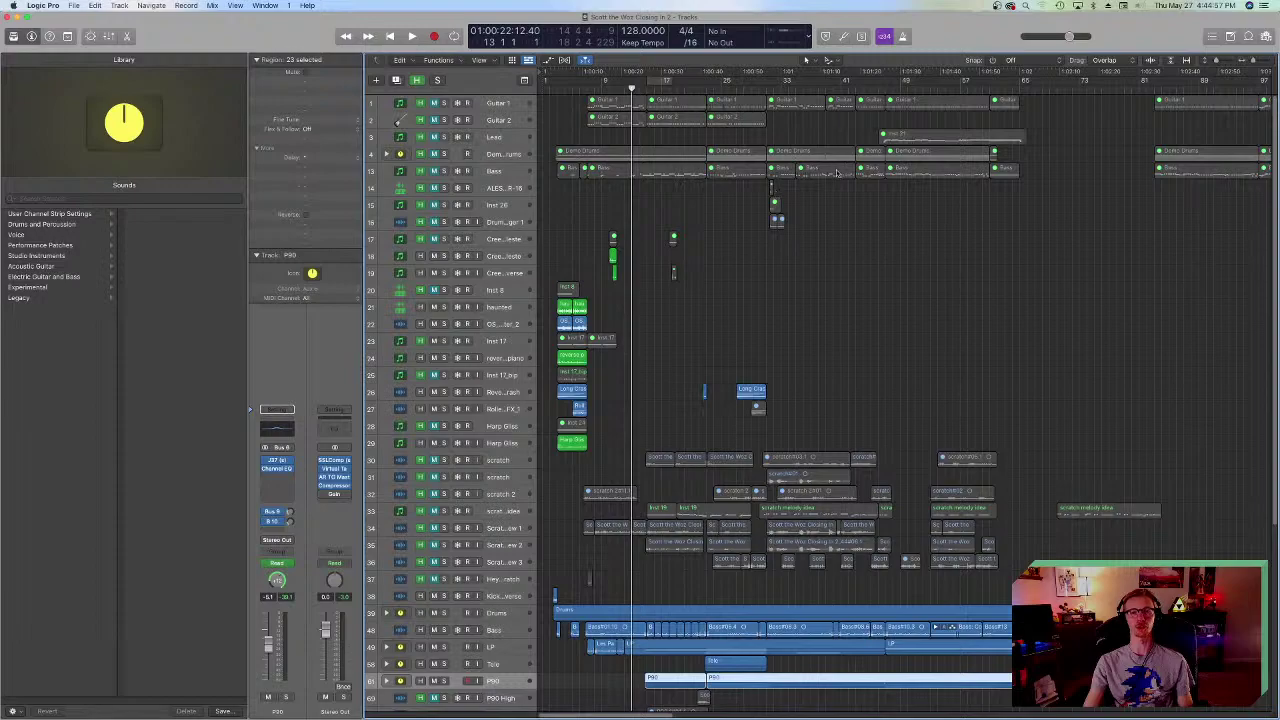
{"action": "left_click_drag", "start_coordinate": [575, 214], "coordinate": [1026, 88]}
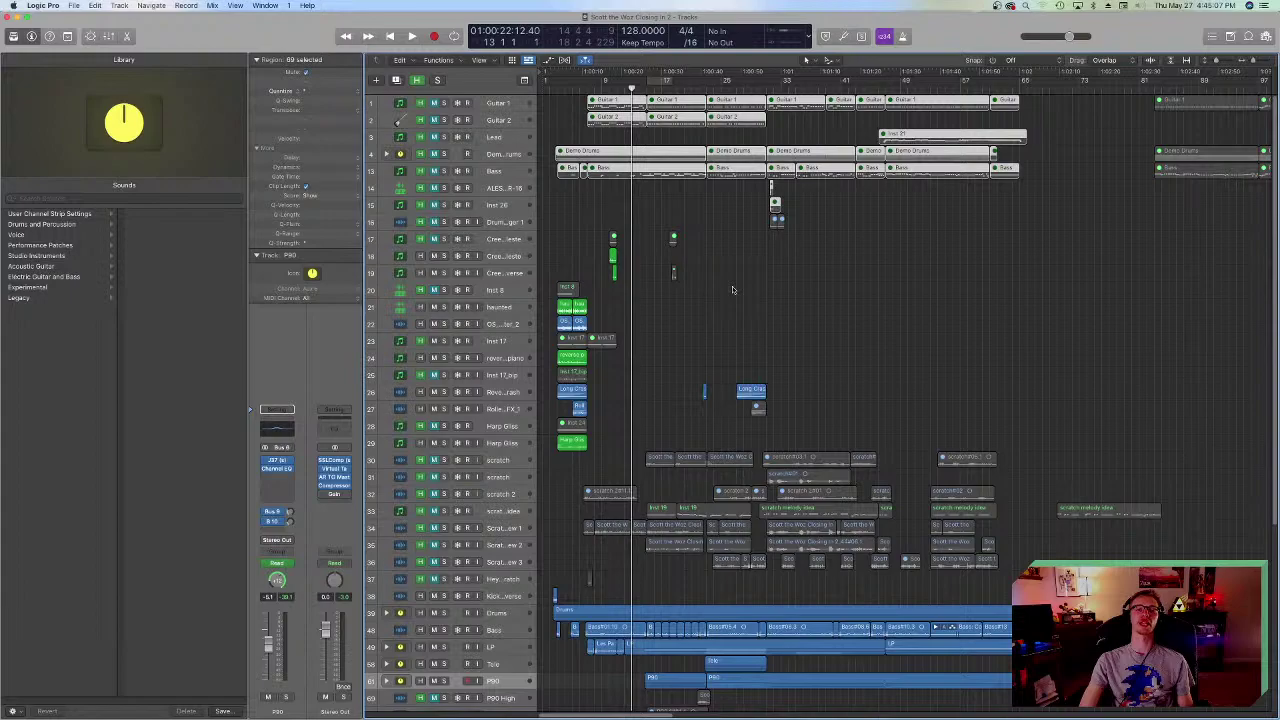
{"action": "left_click", "coordinate": [732, 290]}
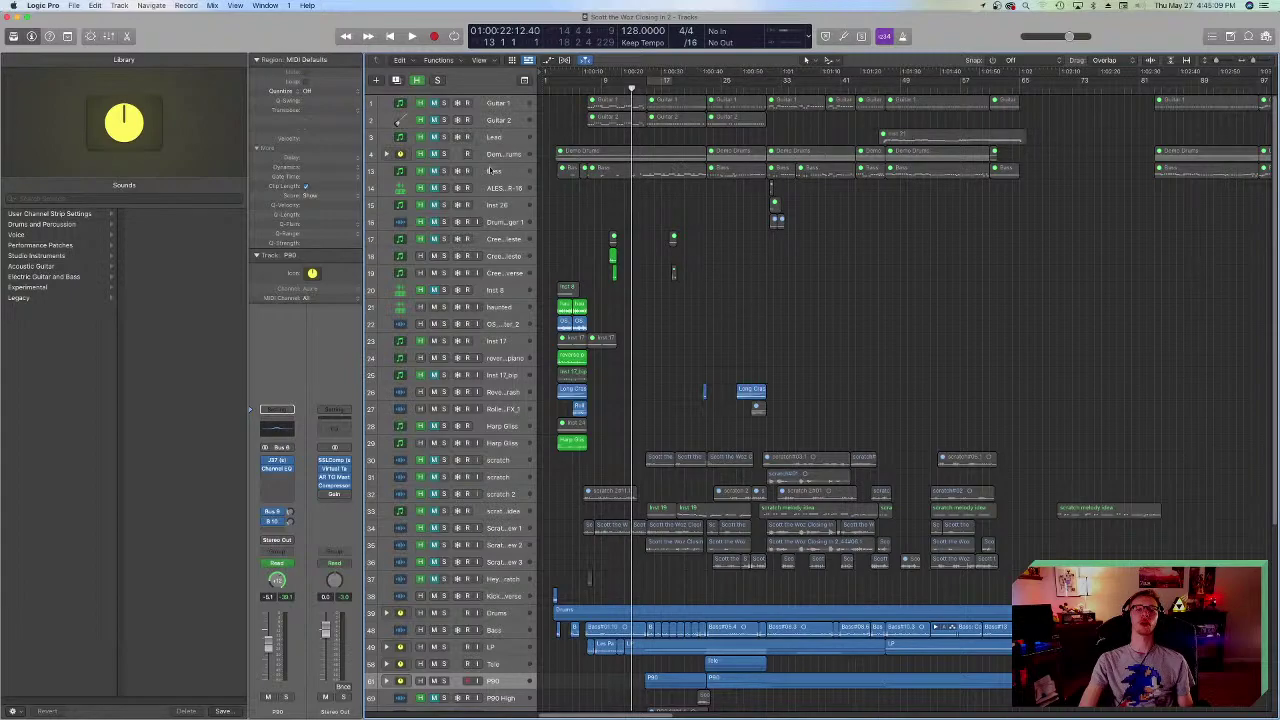
- Solo the demo tracks from Guitar 1 down to track 14, play them briefly, and clear the solos
{"action": "left_click_drag", "start_coordinate": [444, 103], "coordinate": [444, 170]}
{"action": "key", "text": "space"}
{"action": "key", "text": "space"}
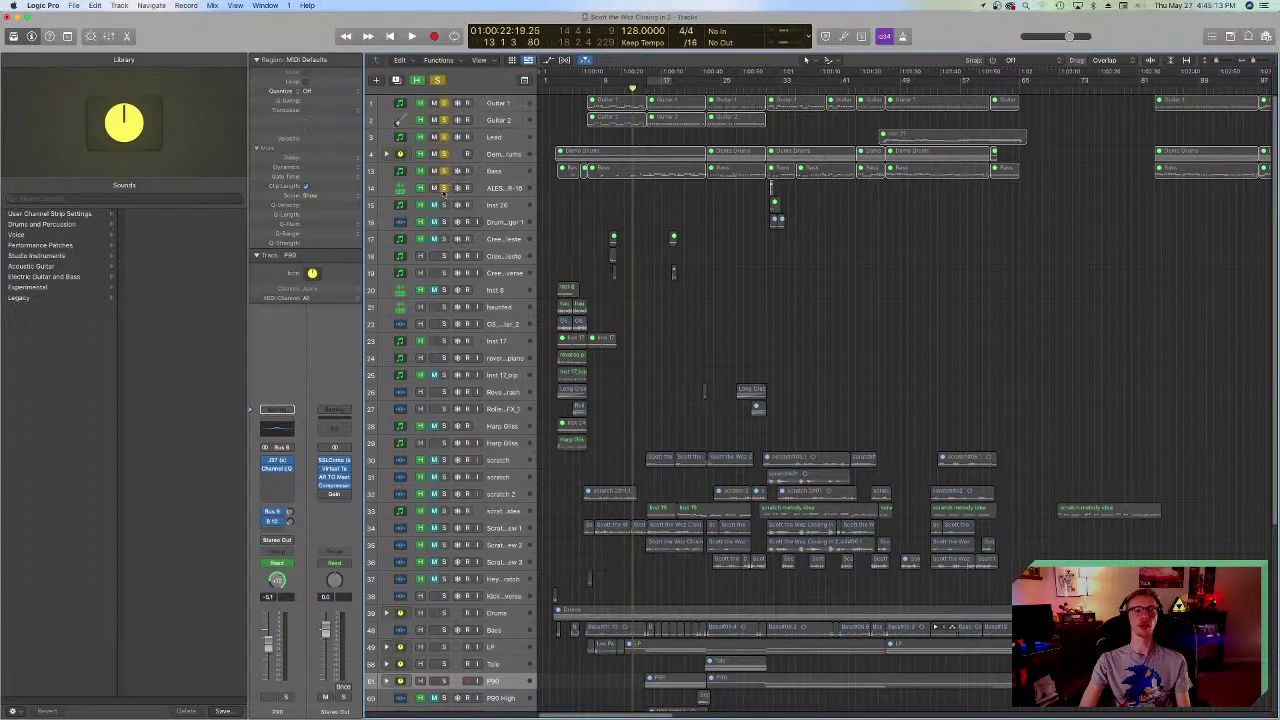
{"action": "left_click", "coordinate": [443, 188], "text": "alt"}
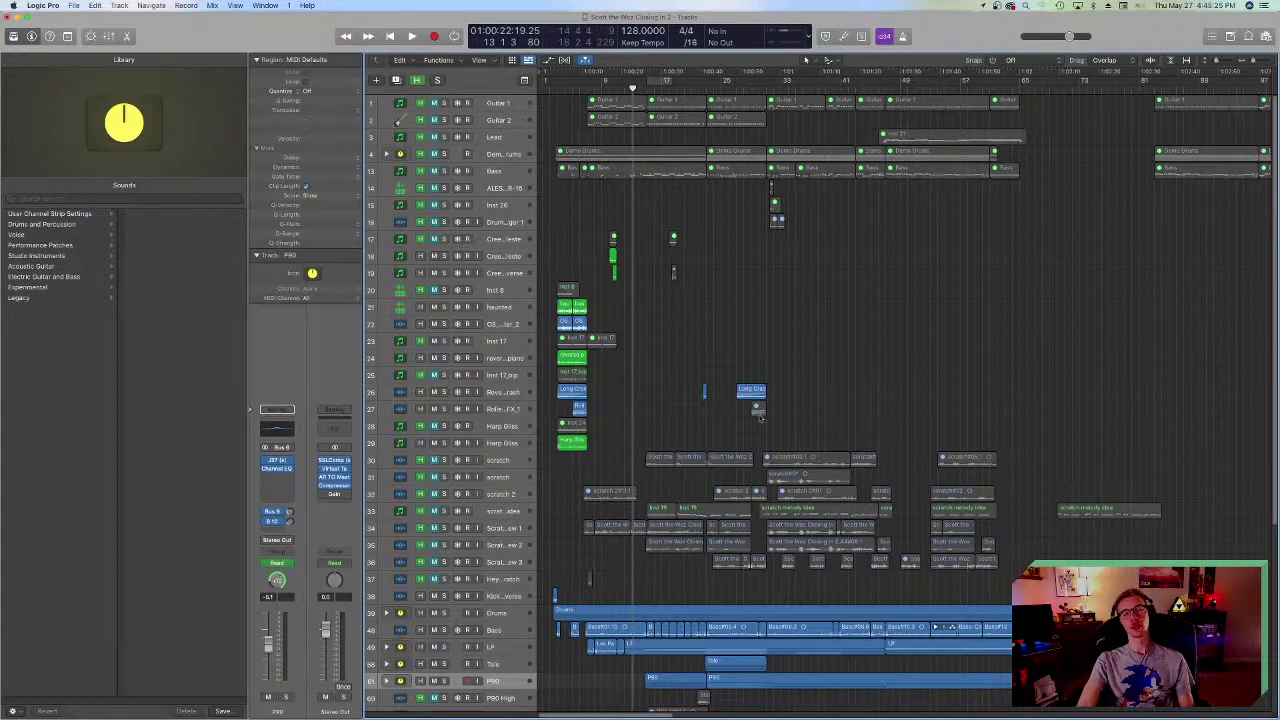
- Look over the scratch tracks, hide the demo and scratch tracks again, and move the playhead to bar 14
{"action": "scroll", "coordinate": [695, 374], "scroll_direction": "down", "scroll_amount": 5}
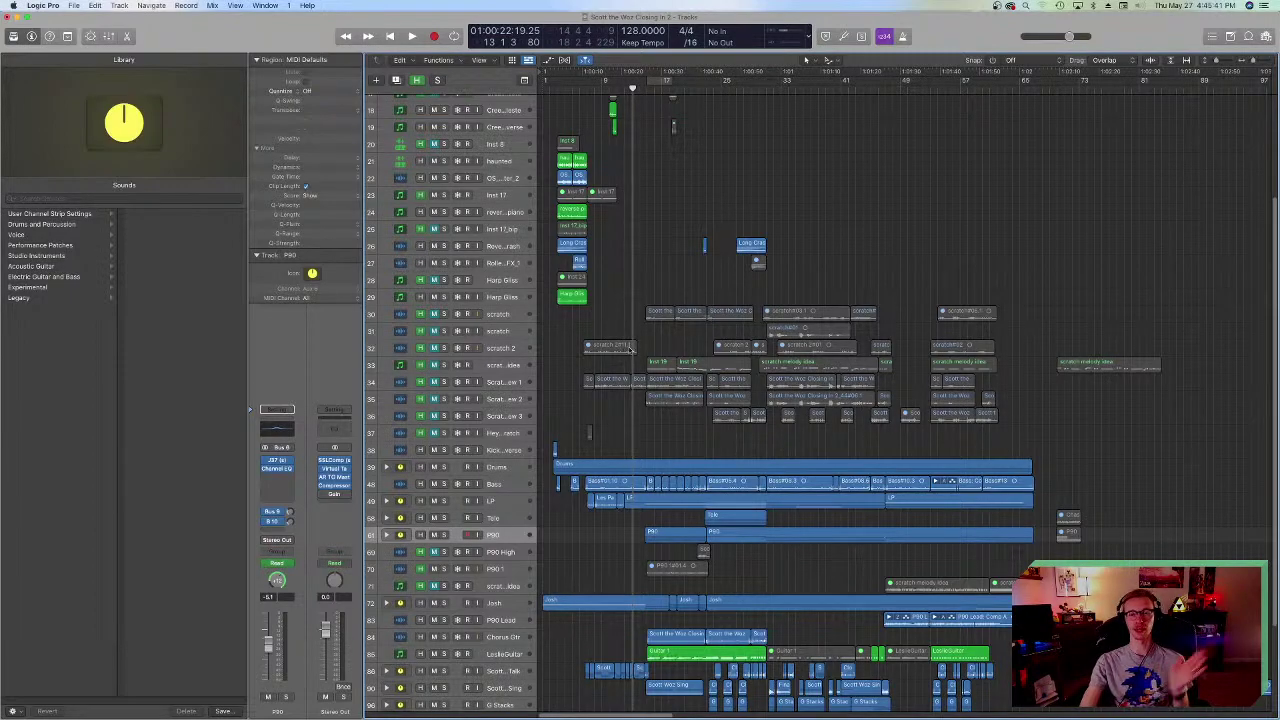
{"action": "scroll", "coordinate": [645, 360], "scroll_direction": "down", "scroll_amount": 5}
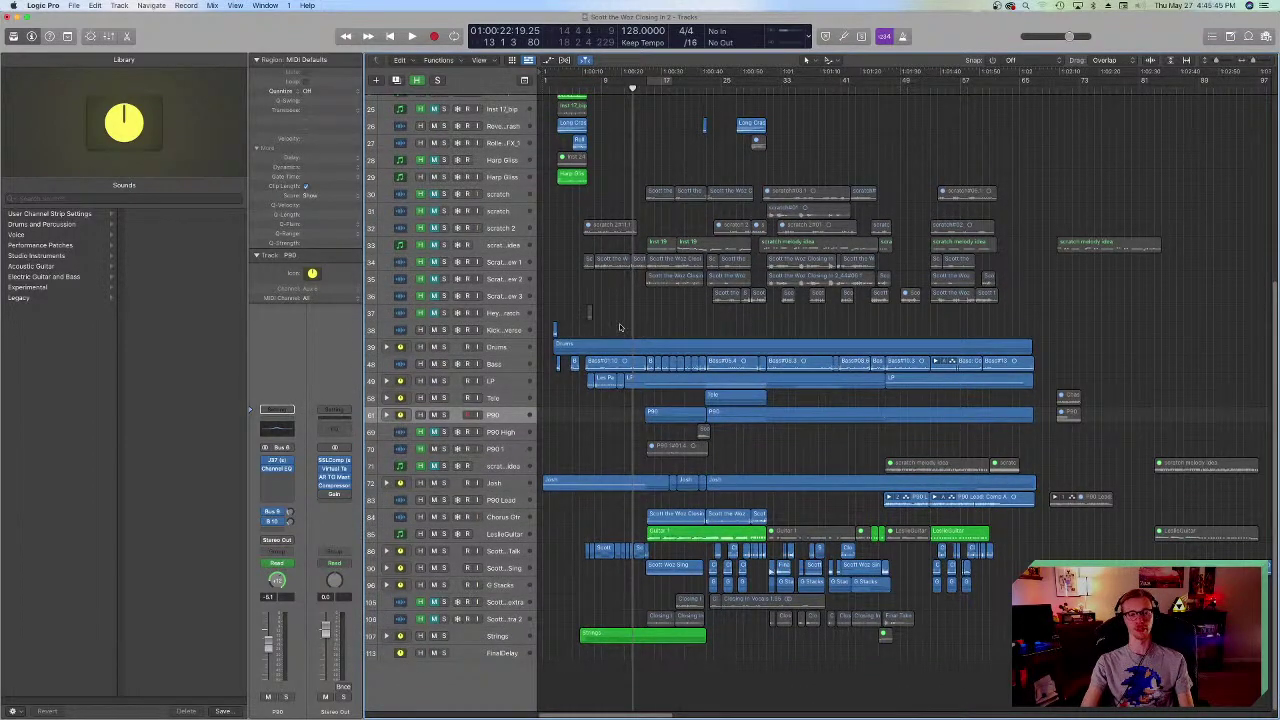
{"action": "scroll", "coordinate": [650, 455], "scroll_direction": "up", "scroll_amount": 8}
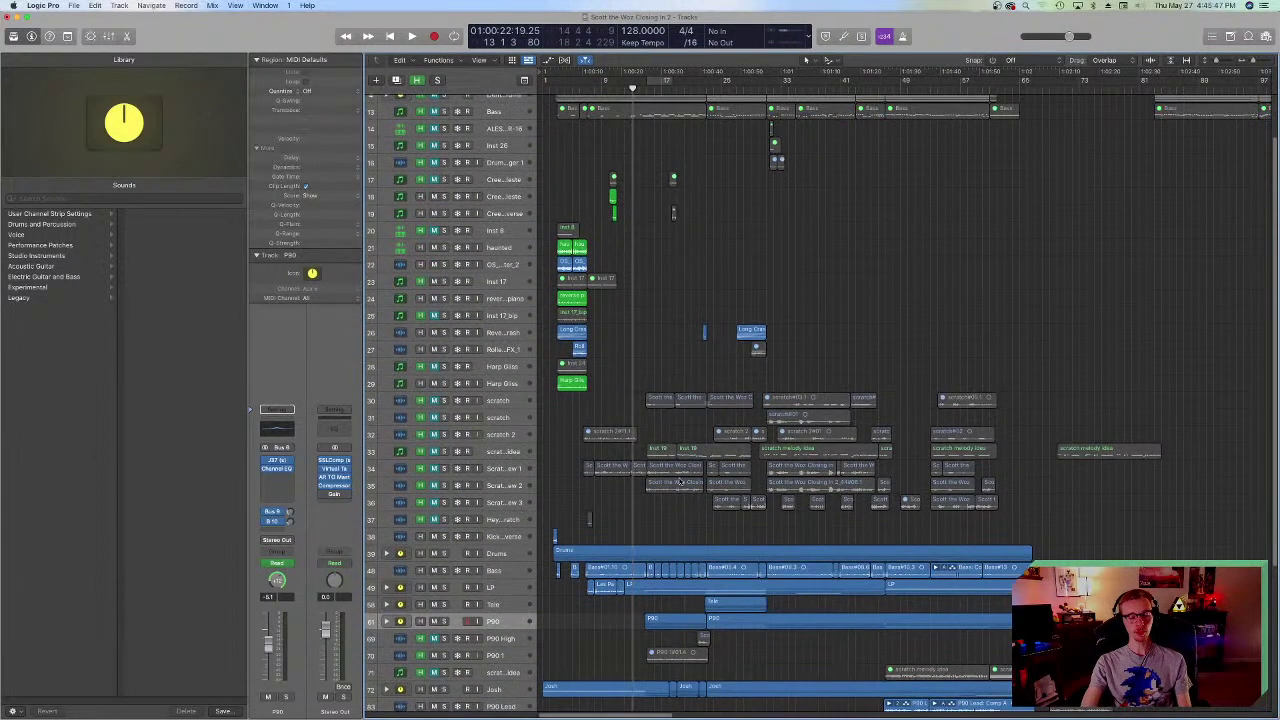
{"action": "key", "text": "h"}
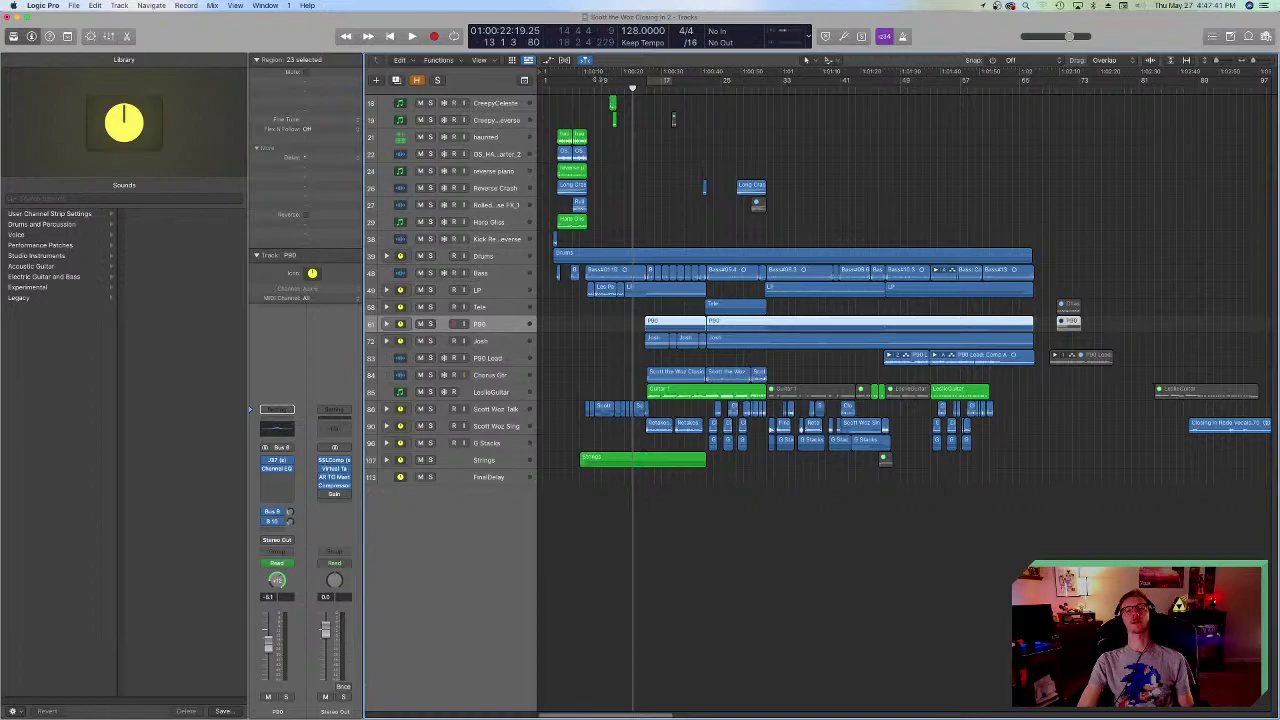
{"action": "left_click", "coordinate": [654, 229]}
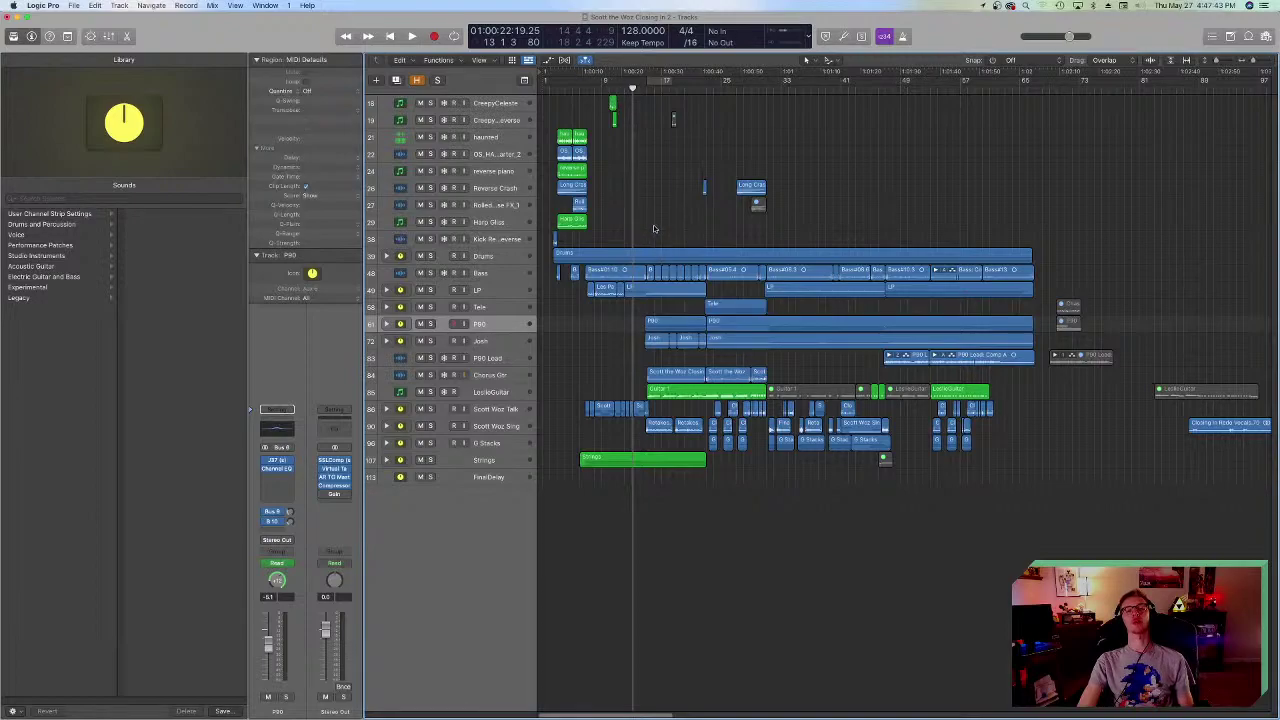
{"action": "left_click", "coordinate": [639, 88]}
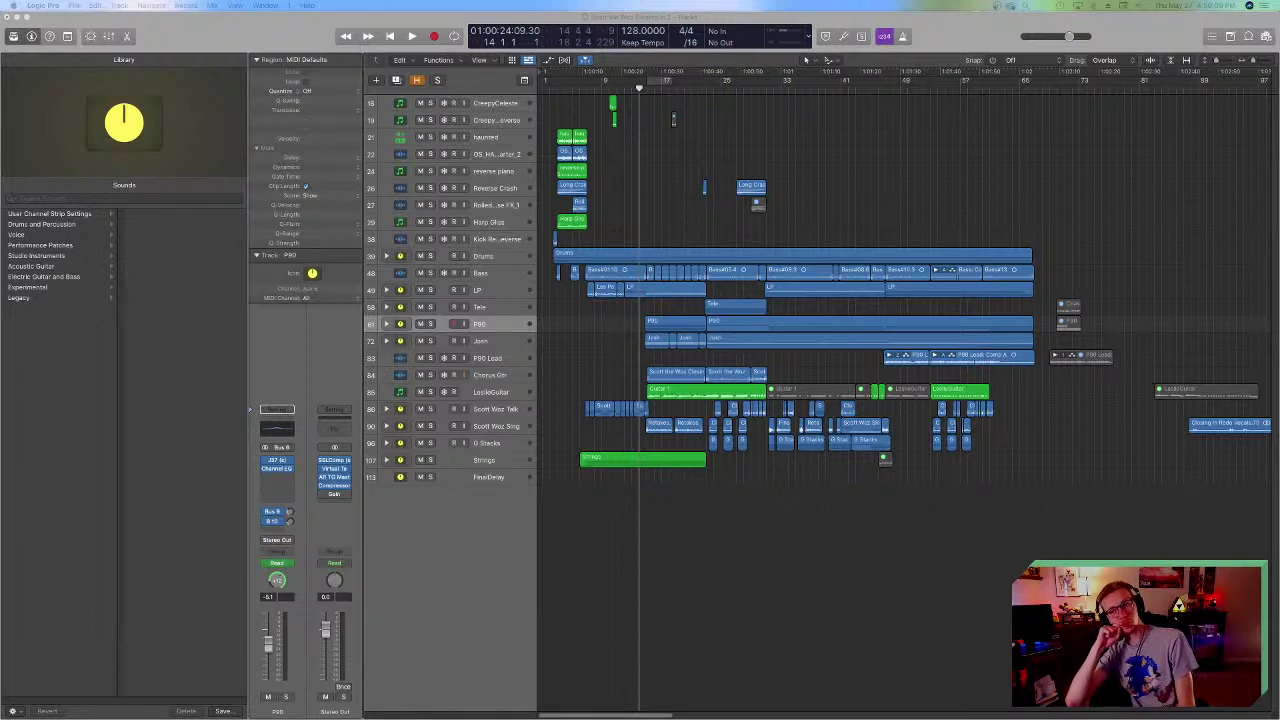
- Audition the Closing In Redo Vocals.70 region beyond the song's end, starting just ahead of the region
{"action": "scroll", "coordinate": [1129, 283], "scroll_direction": "right", "scroll_amount": 10}
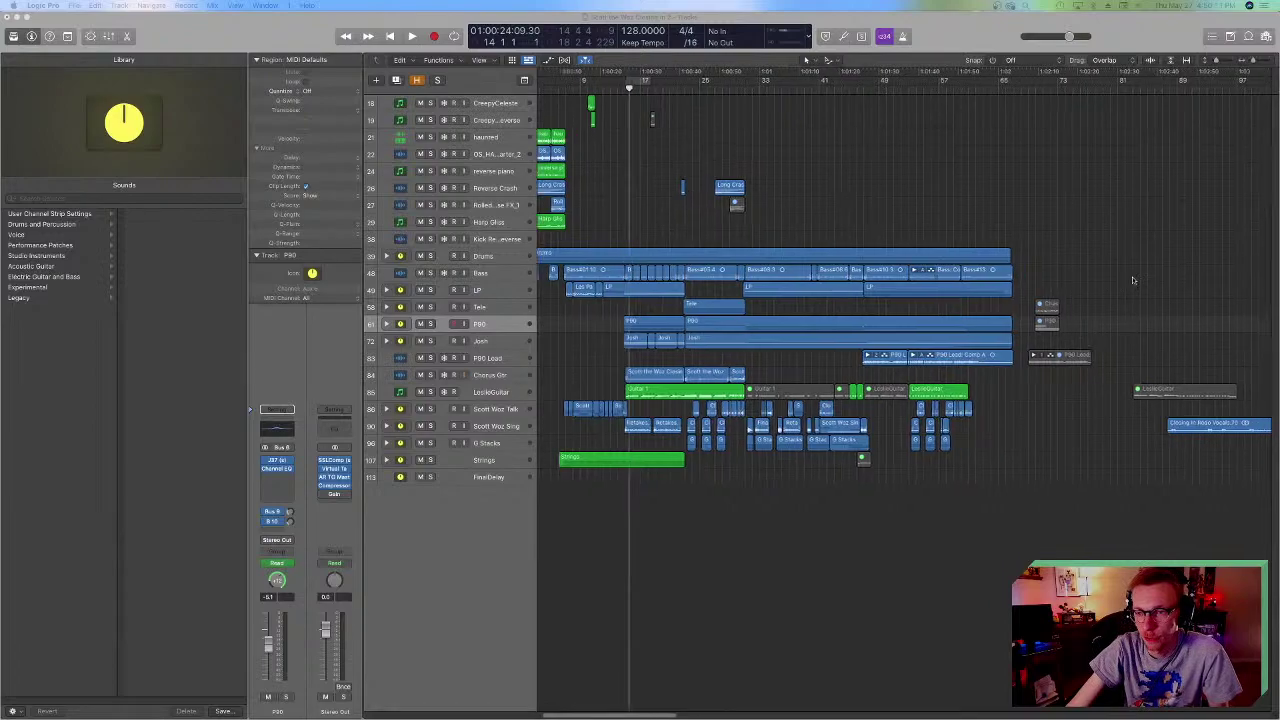
{"action": "scroll", "coordinate": [874, 289], "scroll_direction": "right", "scroll_amount": 15}
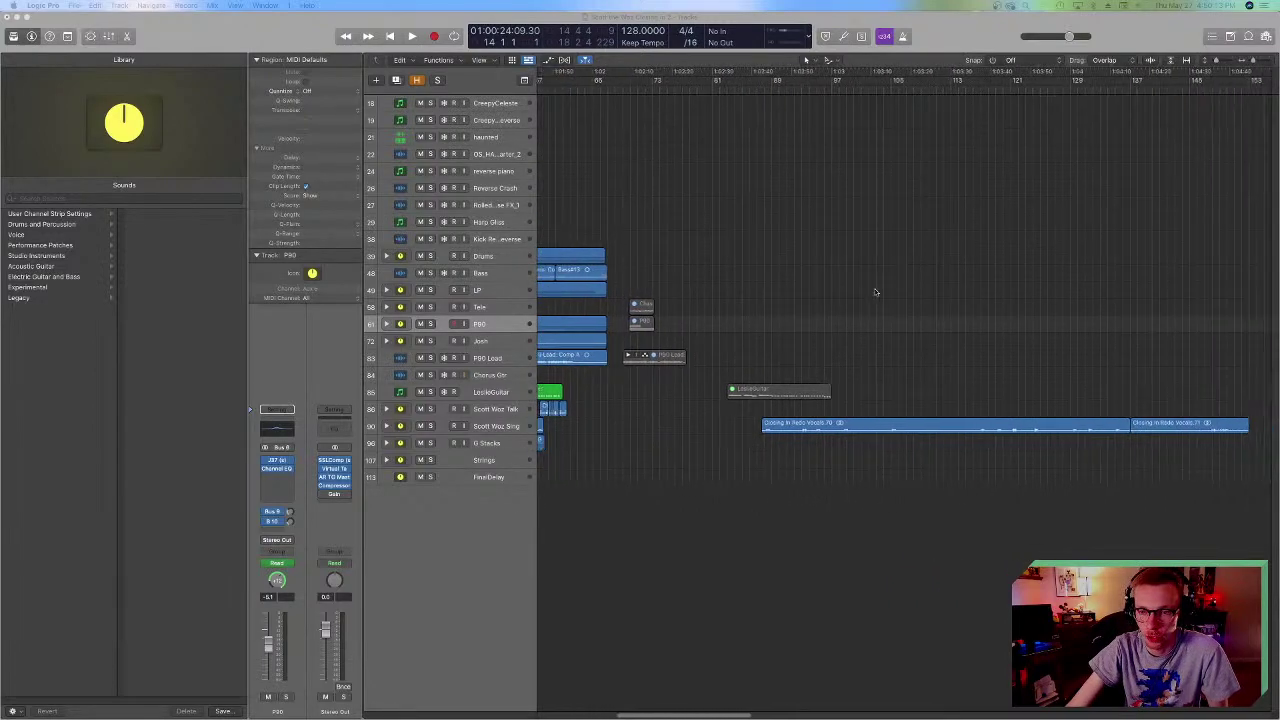
{"action": "scroll", "coordinate": [871, 293], "scroll_direction": "left", "scroll_amount": 13}
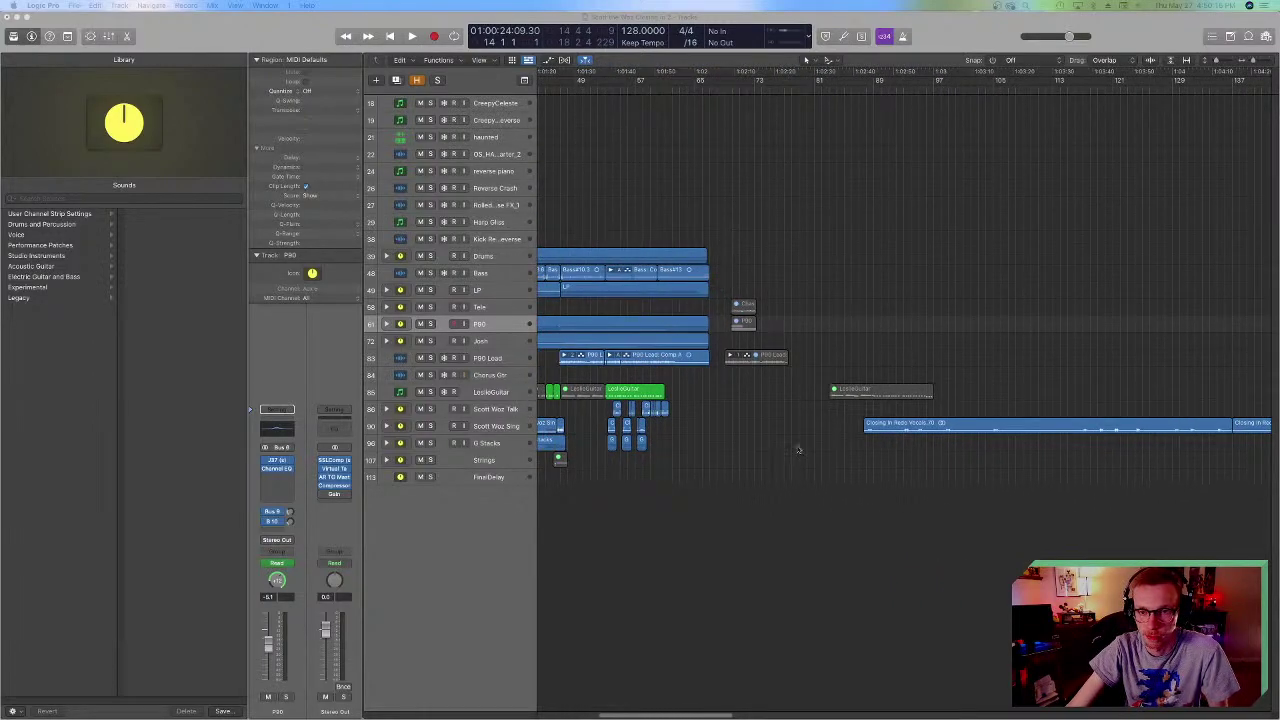
{"action": "scroll", "coordinate": [1036, 366], "scroll_direction": "right", "scroll_amount": 6}
{"action": "scroll", "coordinate": [1000, 375], "scroll_direction": "left", "scroll_amount": 4}
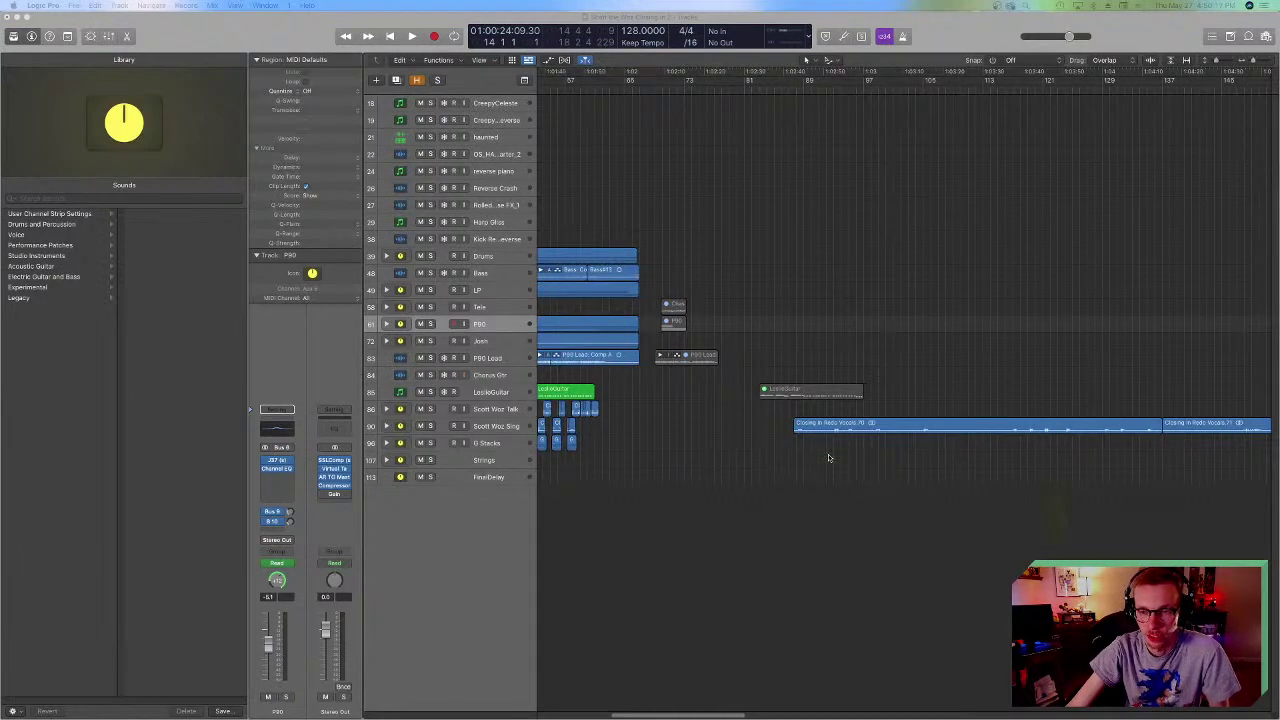
{"action": "left_click", "coordinate": [789, 88]}
{"action": "key", "text": "space"}
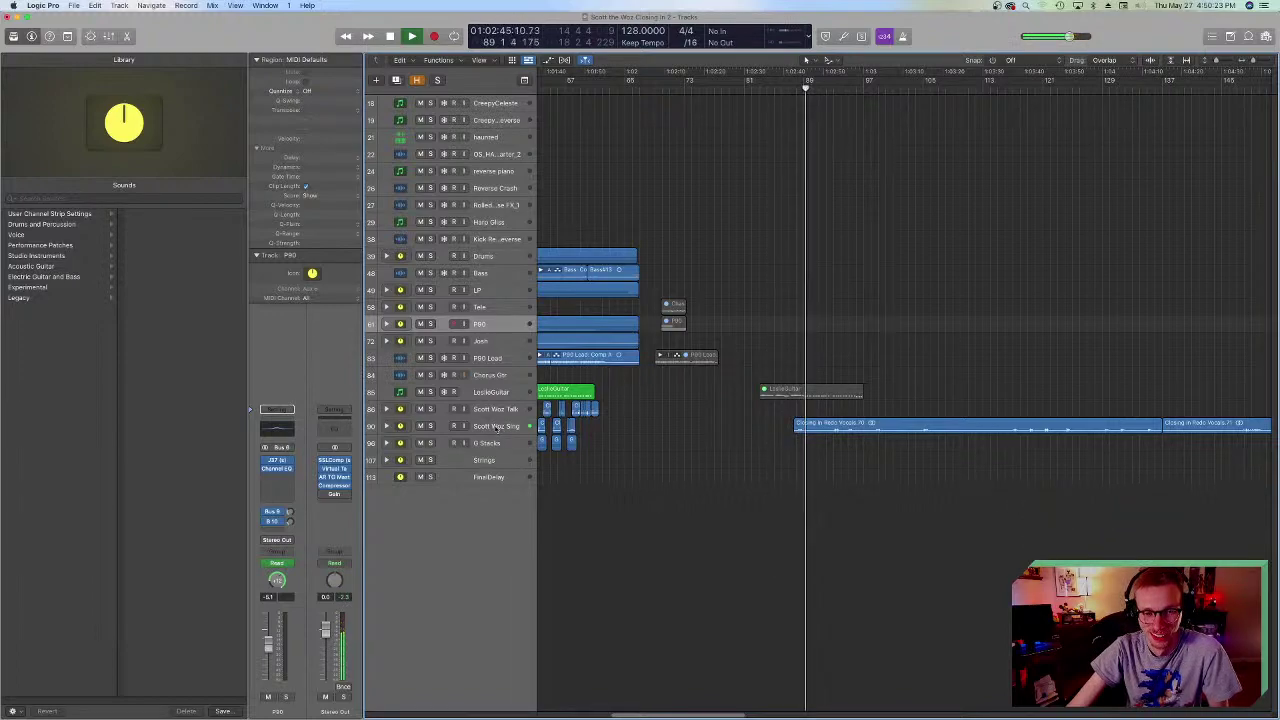
{"action": "key", "text": "space"}
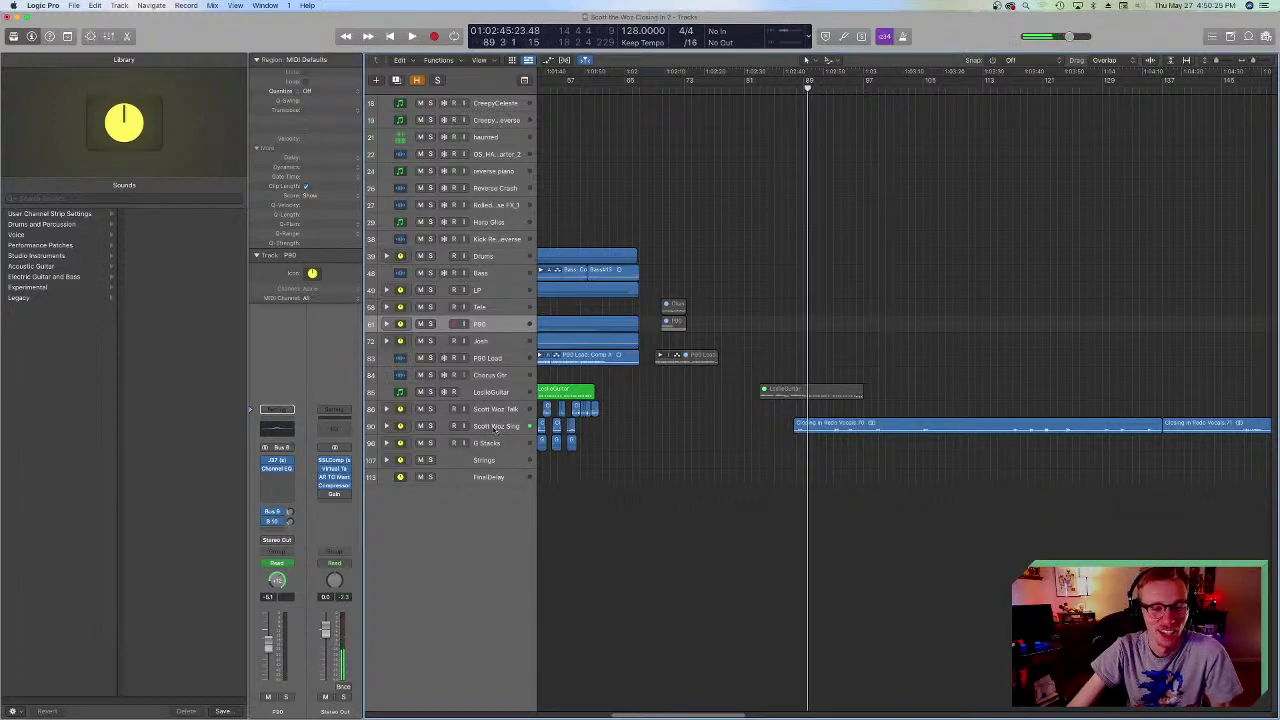
- Expand the Scott Woz Sing track stack and select its Scott Closing In track
{"action": "left_click", "coordinate": [493, 428]}
{"action": "left_click", "coordinate": [386, 426]}
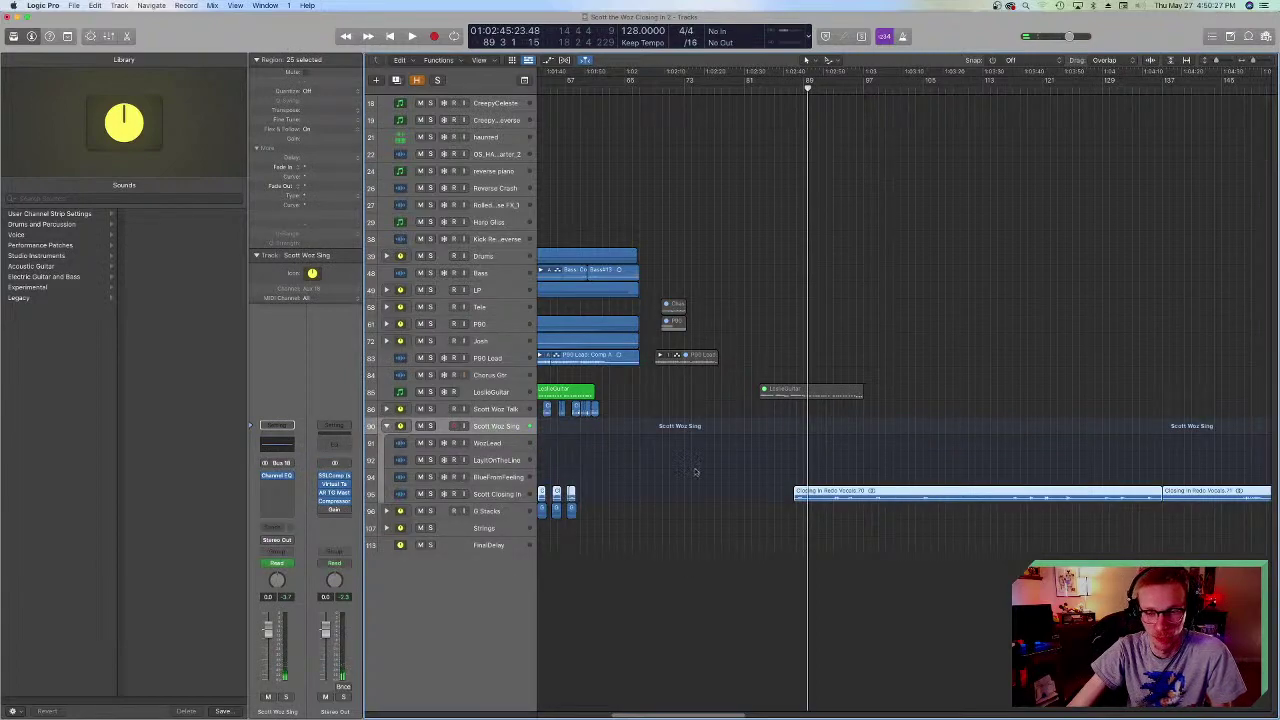
{"action": "left_click", "coordinate": [468, 500]}
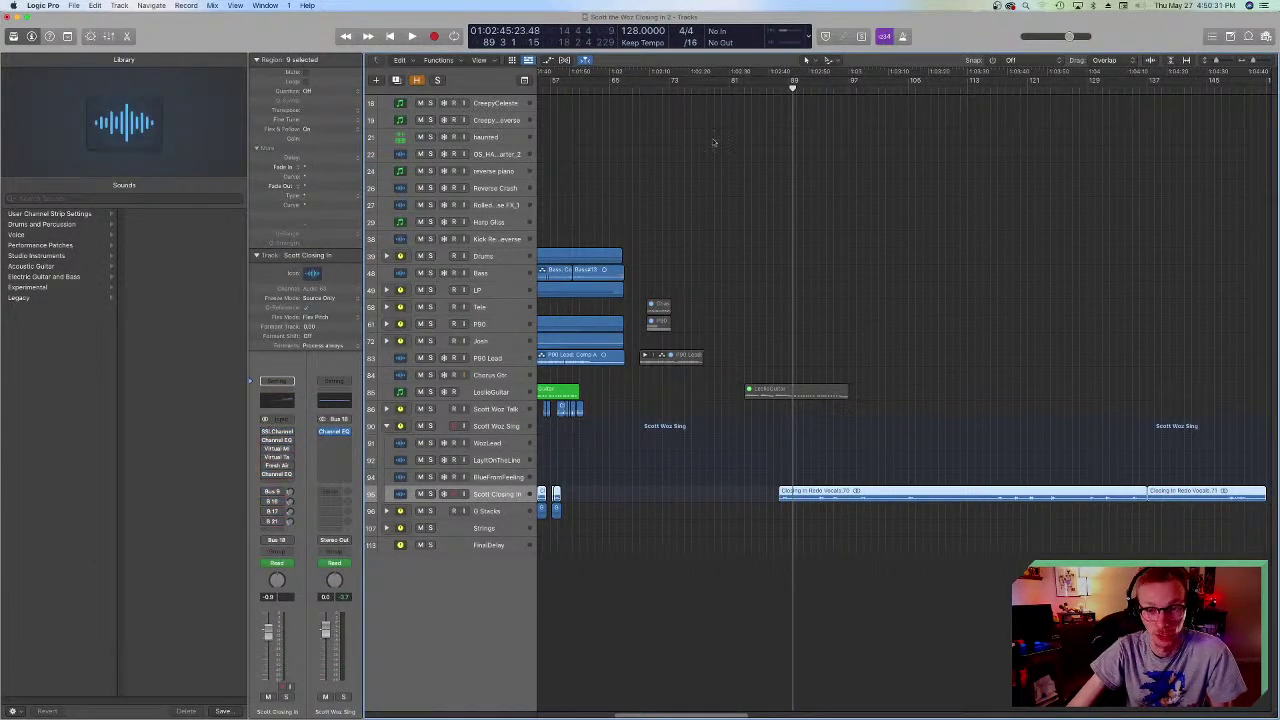
- Audition the opening part of the Closing In Redo Vocals.70 region and move the playhead to bar 90
{"action": "left_click", "coordinate": [781, 84]}
{"action": "left_click", "coordinate": [814, 84]}
{"action": "key", "text": "space"}
{"action": "key", "text": "space"}
{"action": "left_click", "coordinate": [796, 88]}
{"action": "scroll", "coordinate": [796, 88], "scroll_direction": "right", "scroll_amount": 5}
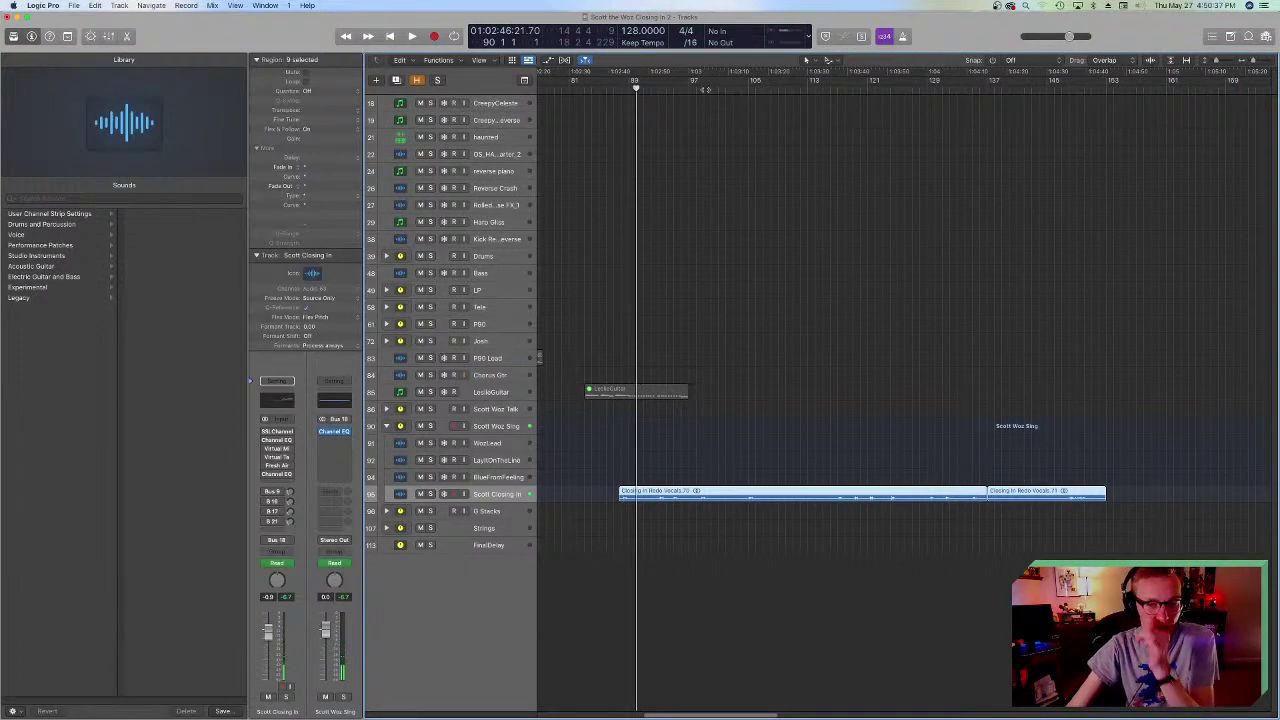
- Audition the Closing In Redo Vocals.70 region from bars 99, 88 and 117
{"action": "left_click", "coordinate": [705, 88]}
{"action": "key", "text": "space"}
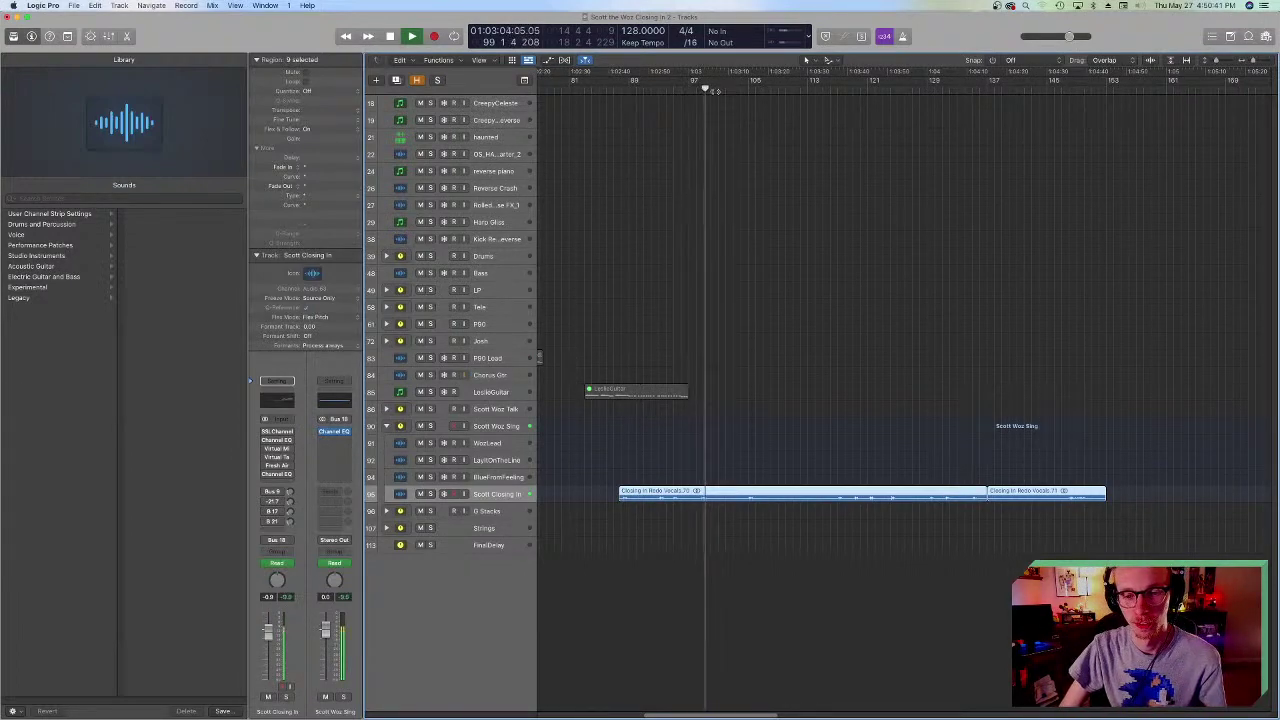
{"action": "key", "text": "space"}
{"action": "left_click", "coordinate": [628, 88]}
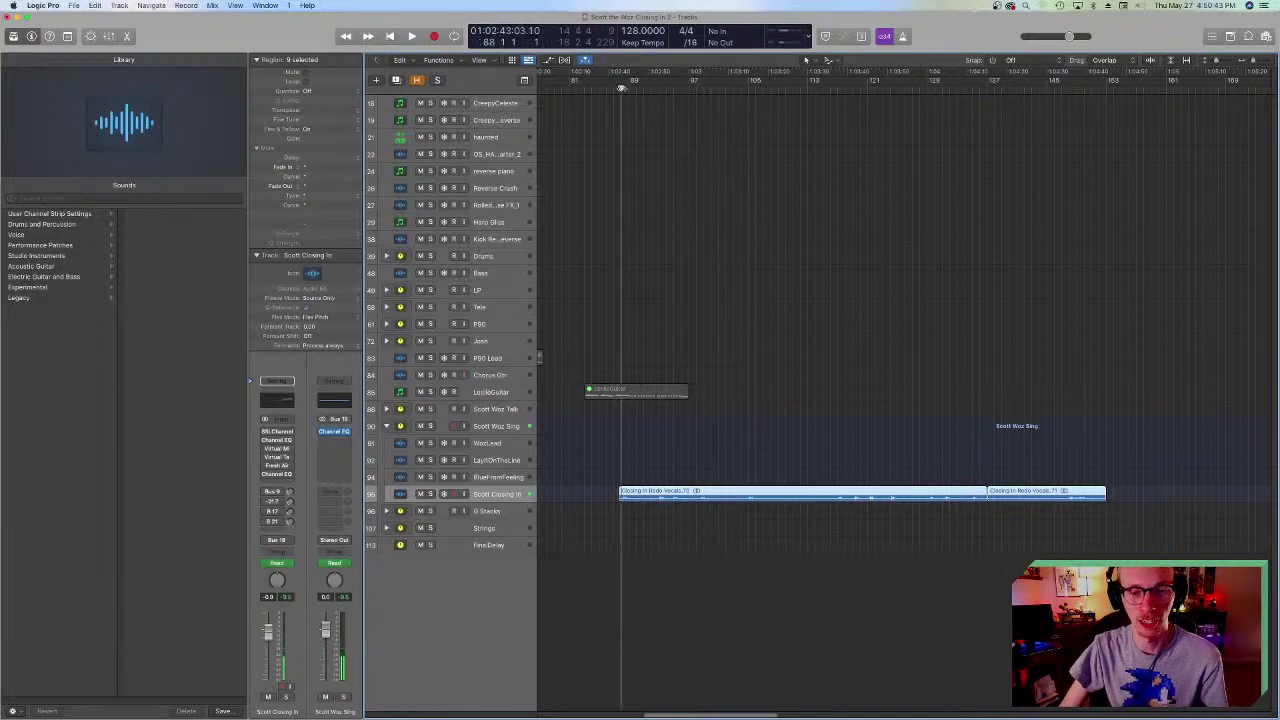
{"action": "key", "text": "space"}
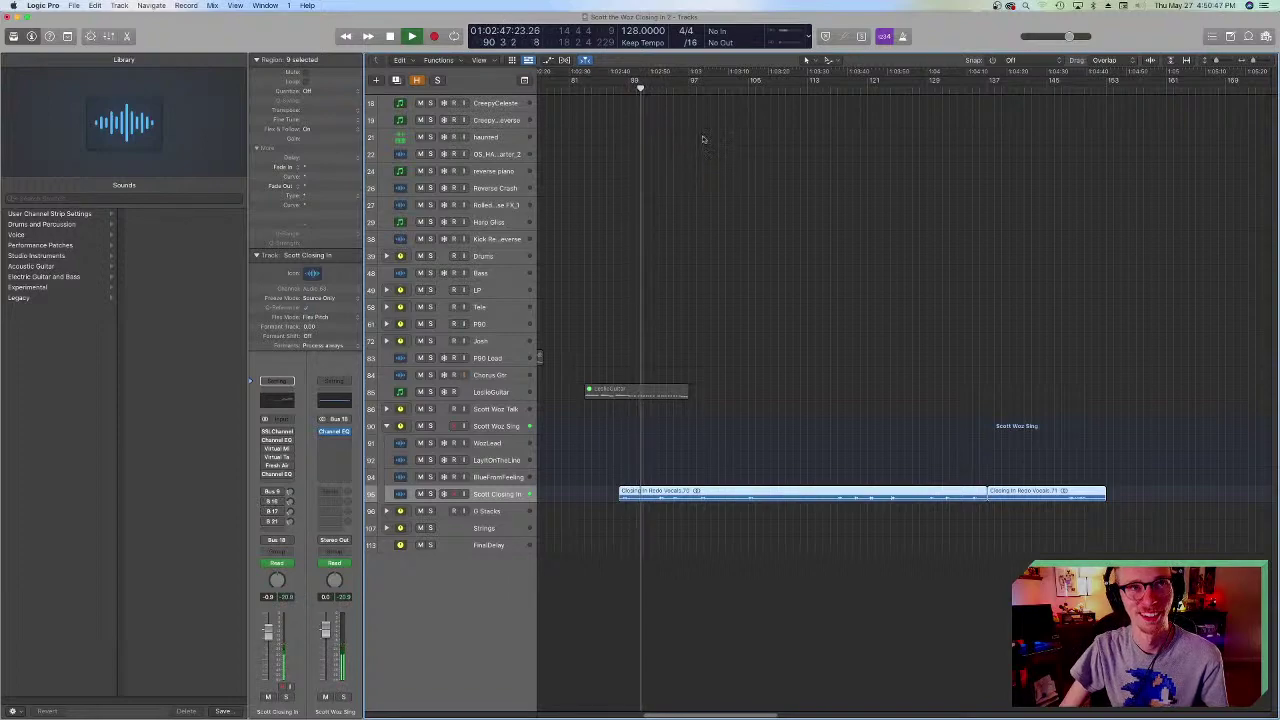
{"action": "key", "text": "space"}
{"action": "left_click", "coordinate": [845, 88]}
{"action": "key", "text": "space"}
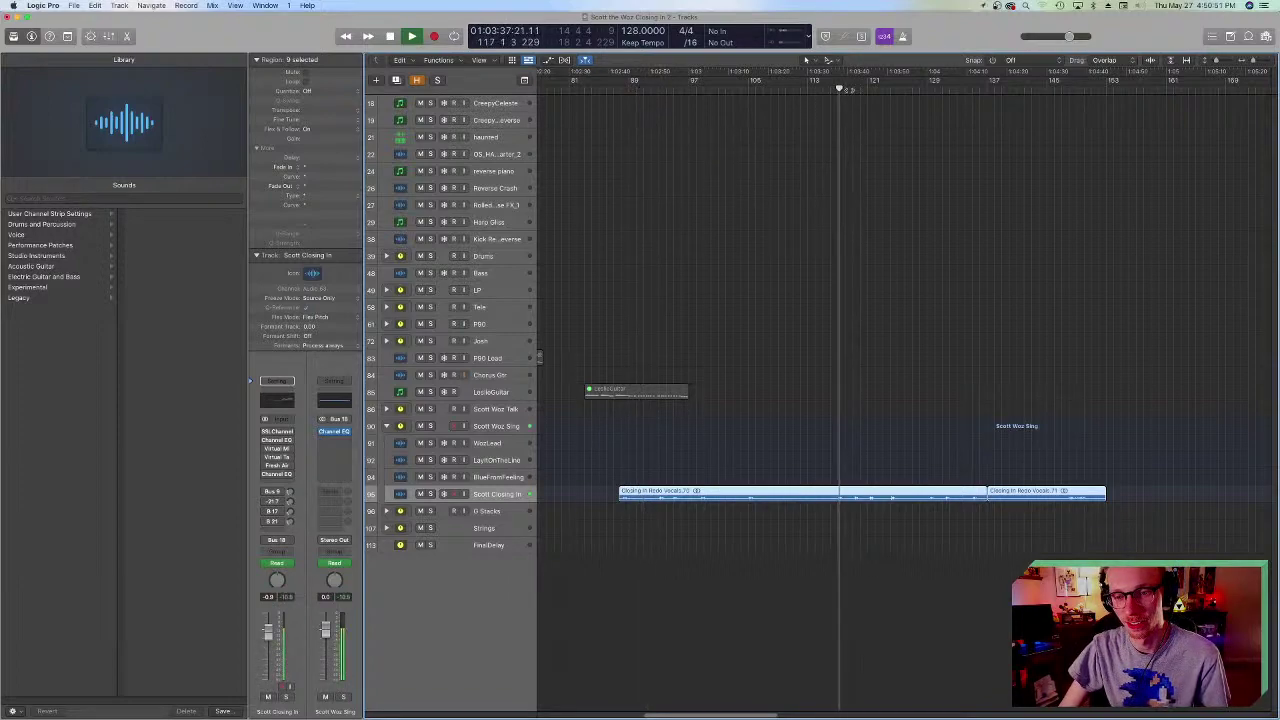
{"action": "key", "text": "space"}
- Audition the Closing In Redo Vocals.71 region from bar 138, skipping ahead to about bar 148
{"action": "left_click", "coordinate": [994, 88]}
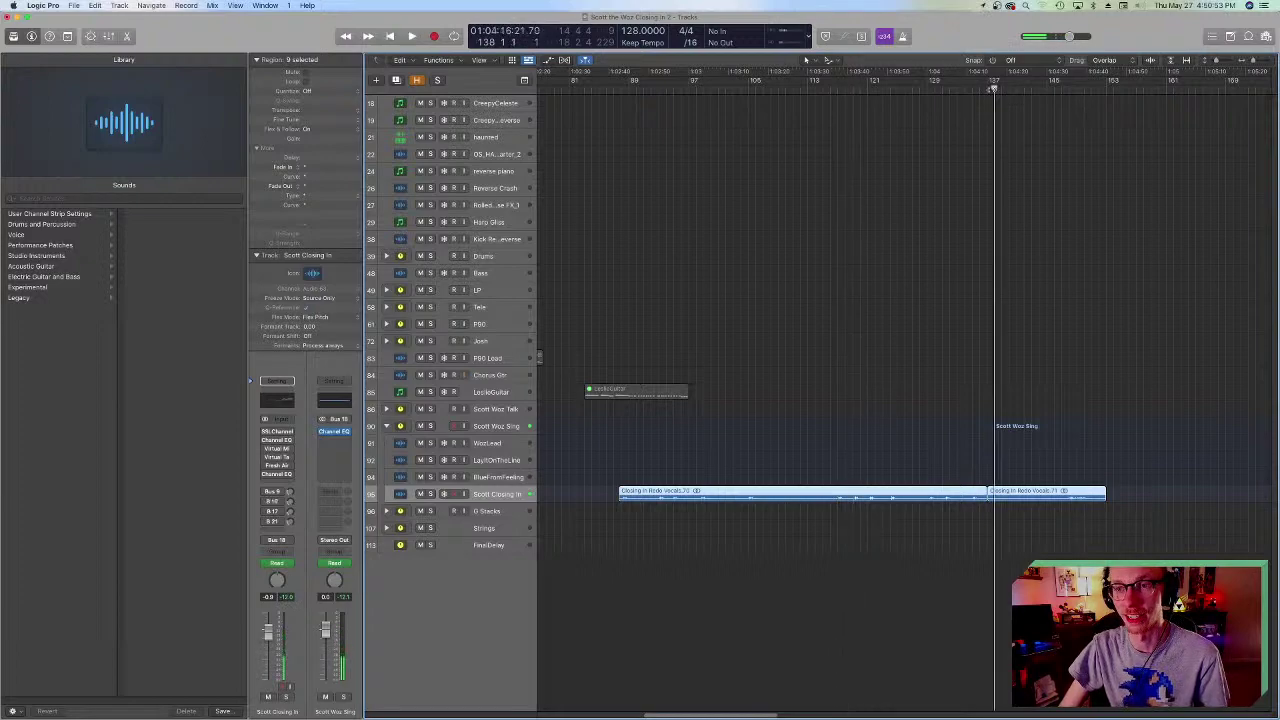
{"action": "key", "text": "space"}
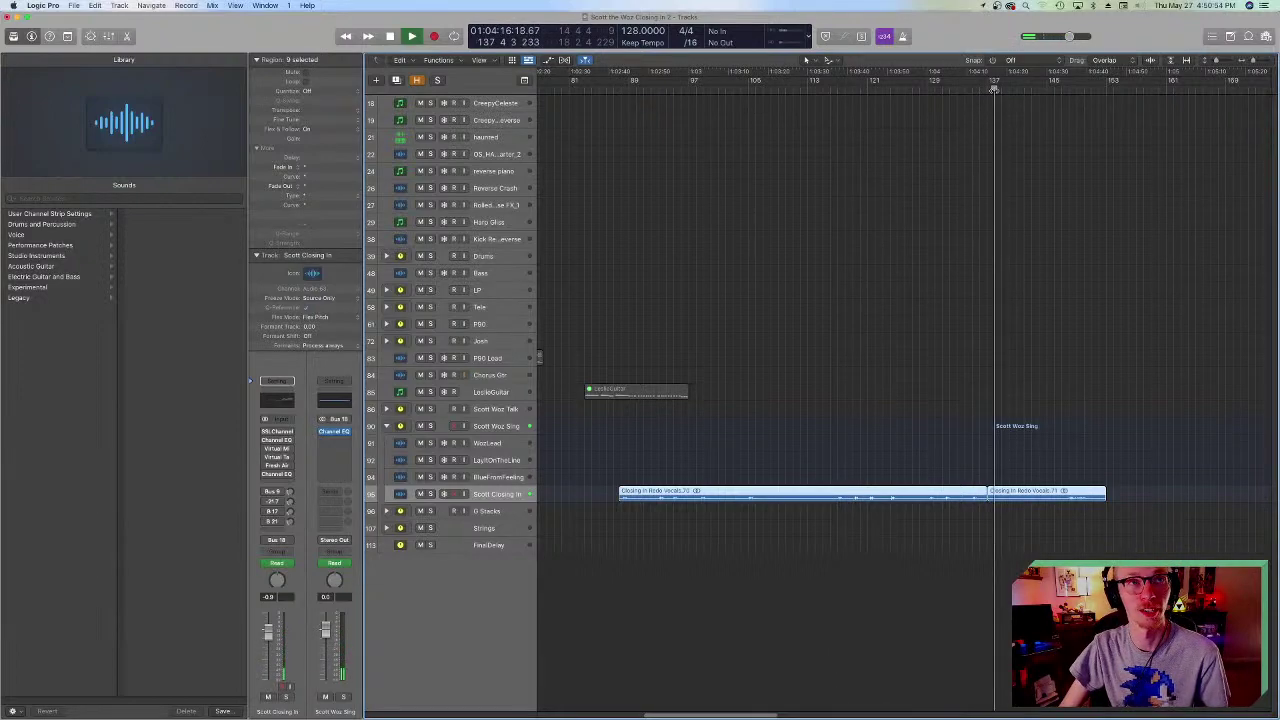
{"action": "left_click", "coordinate": [1022, 90]}
{"action": "left_click", "coordinate": [1062, 90]}
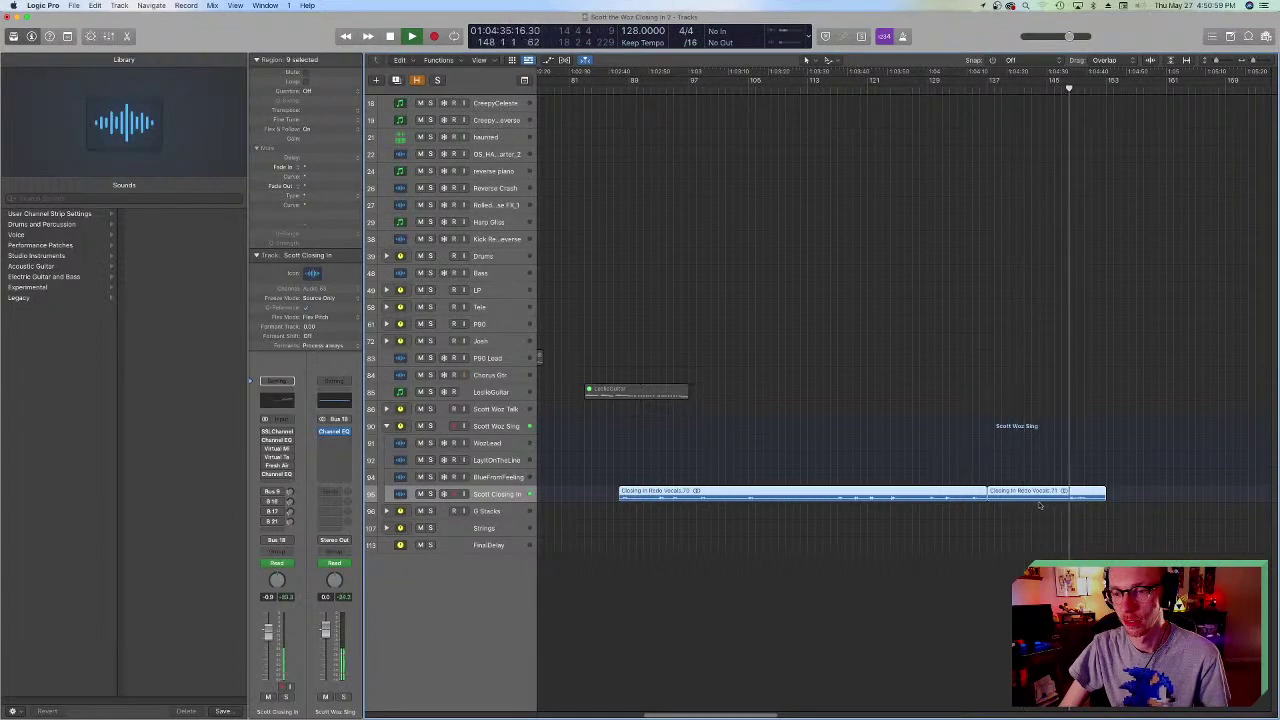
- Extend the end of the Closing In Redo Vocals.71 region to about bar 204 and stop playback
{"action": "scroll", "coordinate": [995, 500], "scroll_direction": "right", "scroll_amount": 3}
{"action": "scroll", "coordinate": [995, 500], "scroll_direction": "right", "scroll_amount": 3}
{"action": "left_click", "coordinate": [830, 516]}
{"action": "left_click", "coordinate": [840, 497]}
{"action": "left_click_drag", "start_coordinate": [842, 499], "coordinate": [1221, 510]}
{"action": "scroll", "coordinate": [891, 443], "scroll_direction": "right", "scroll_amount": 9}
{"action": "key", "text": "space"}
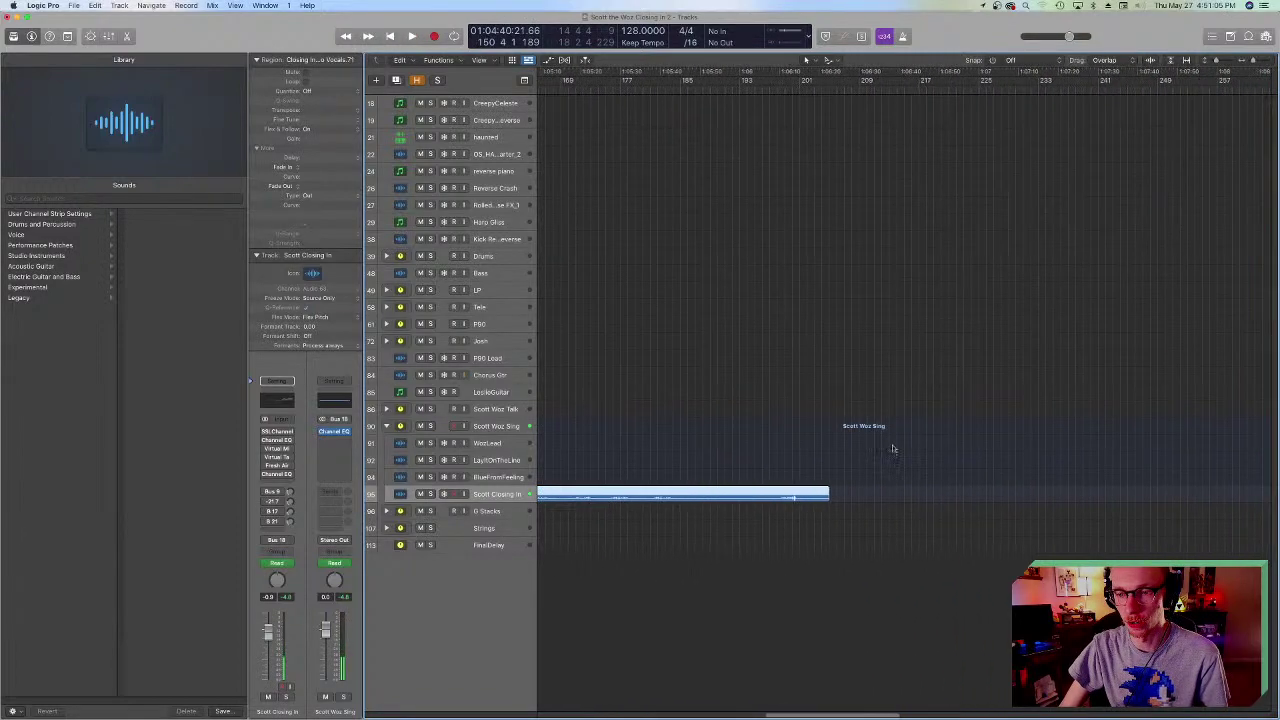
- Extend the Closing In Redo Vocals.71 region to about bar 260 and audition it around bars 221 and 248
{"action": "left_click_drag", "start_coordinate": [804, 499], "coordinate": [1274, 507]}
{"action": "left_click", "coordinate": [988, 80]}
{"action": "key", "text": "space"}
{"action": "scroll", "coordinate": [961, 249], "scroll_direction": "right", "scroll_amount": 4}
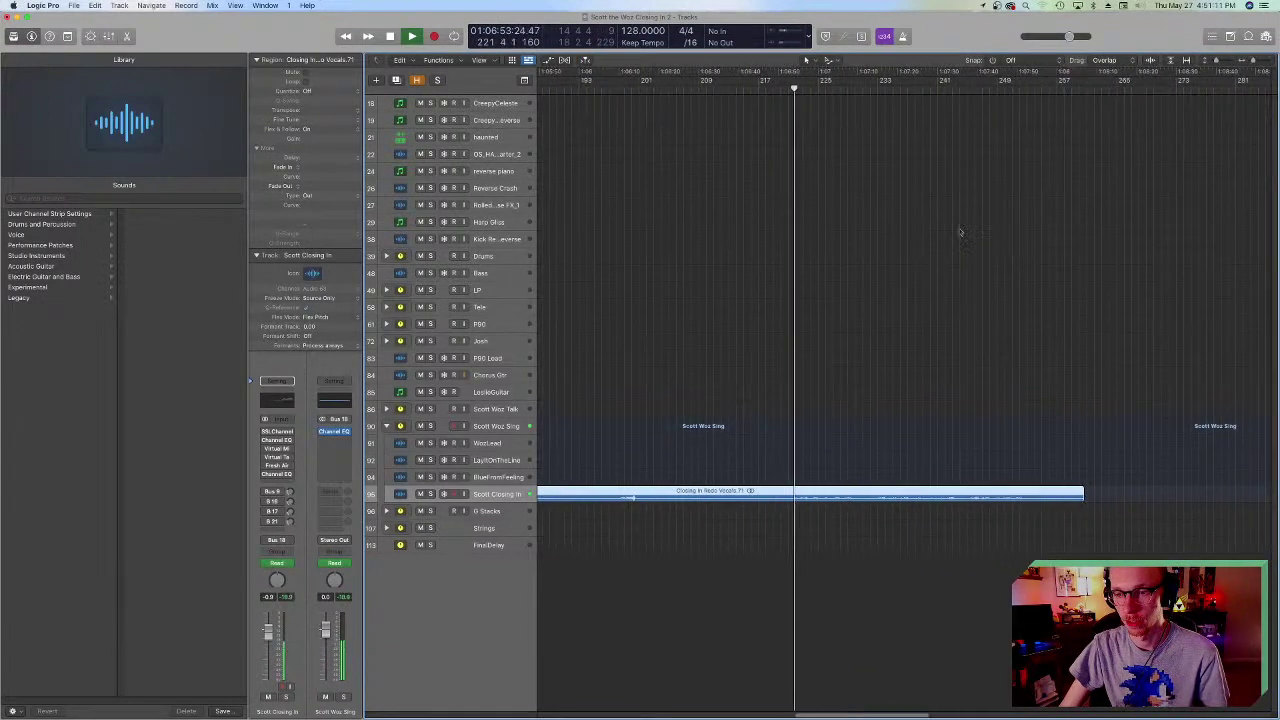
{"action": "left_click", "coordinate": [984, 80]}
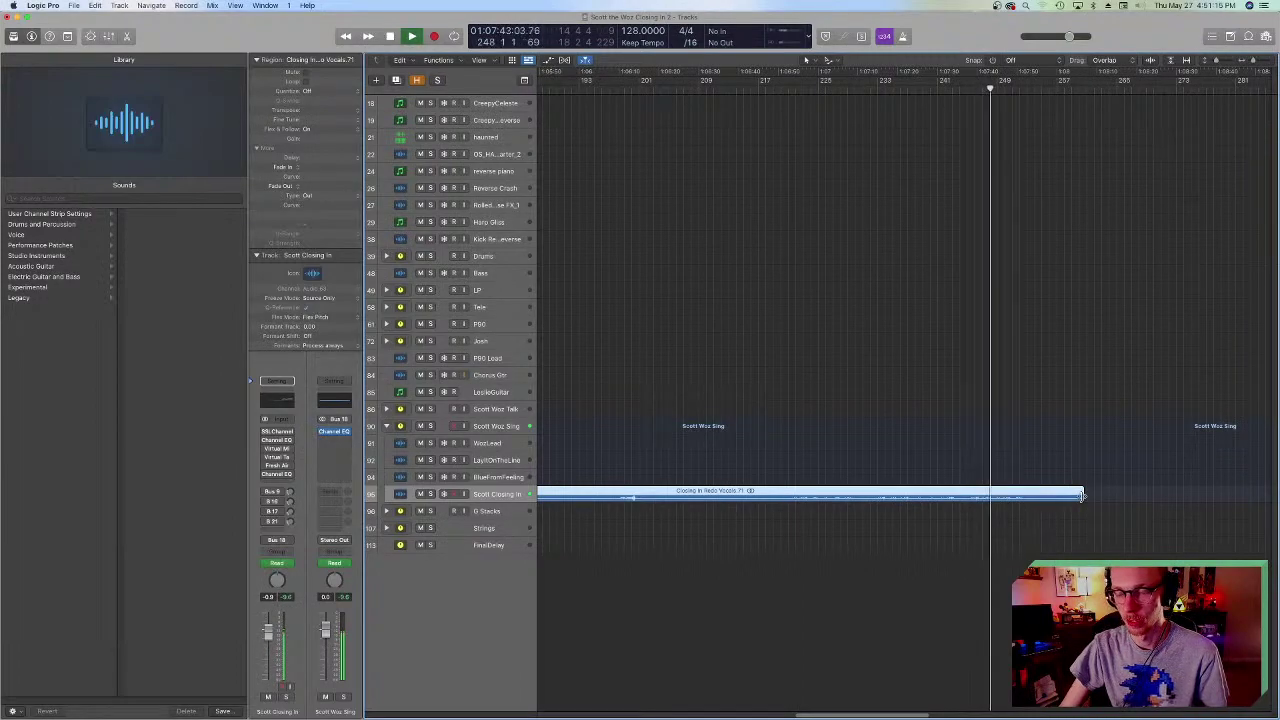
{"action": "key", "text": "space"}
- Lengthen the Closing In Redo Vocals.71 region to about bar 287 and audition it from around bar 259
{"action": "left_click_drag", "start_coordinate": [1081, 495], "coordinate": [1274, 507]}
{"action": "scroll", "coordinate": [698, 88], "scroll_direction": "right", "scroll_amount": 5}
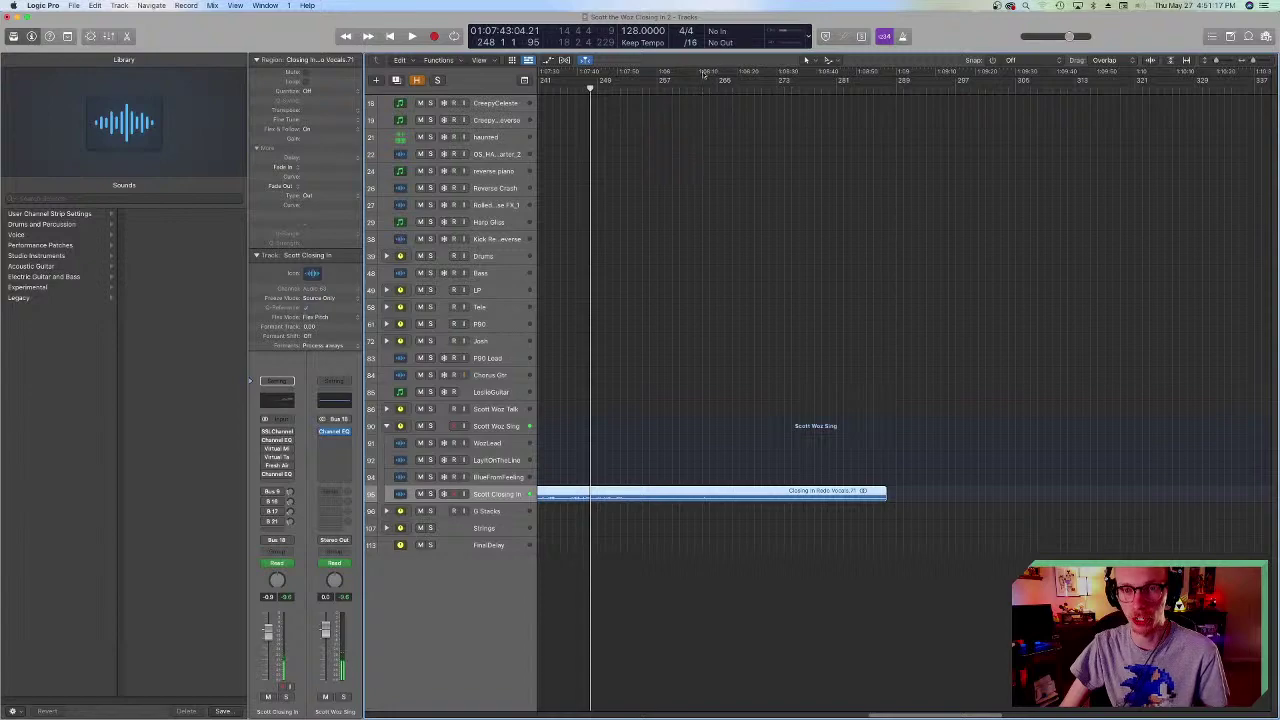
{"action": "key", "text": "space"}
{"action": "left_click", "coordinate": [698, 88]}
{"action": "left_click", "coordinate": [679, 88]}
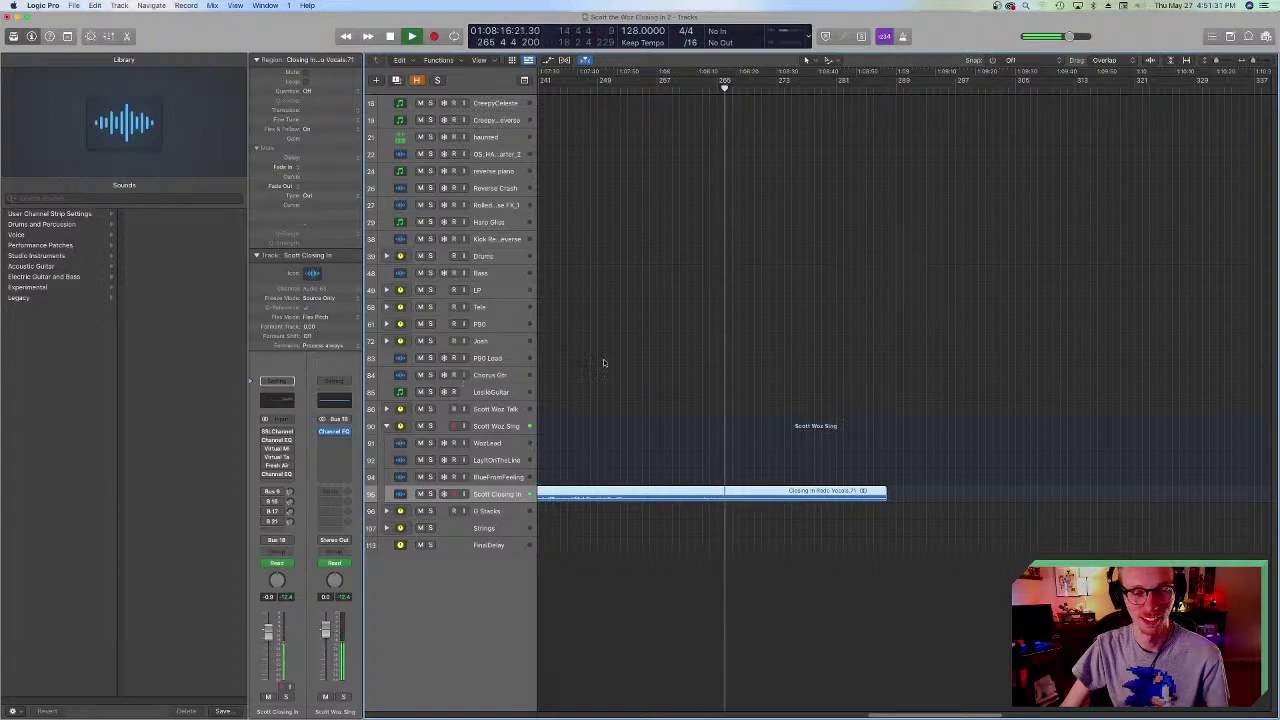
{"action": "key", "text": "space"}
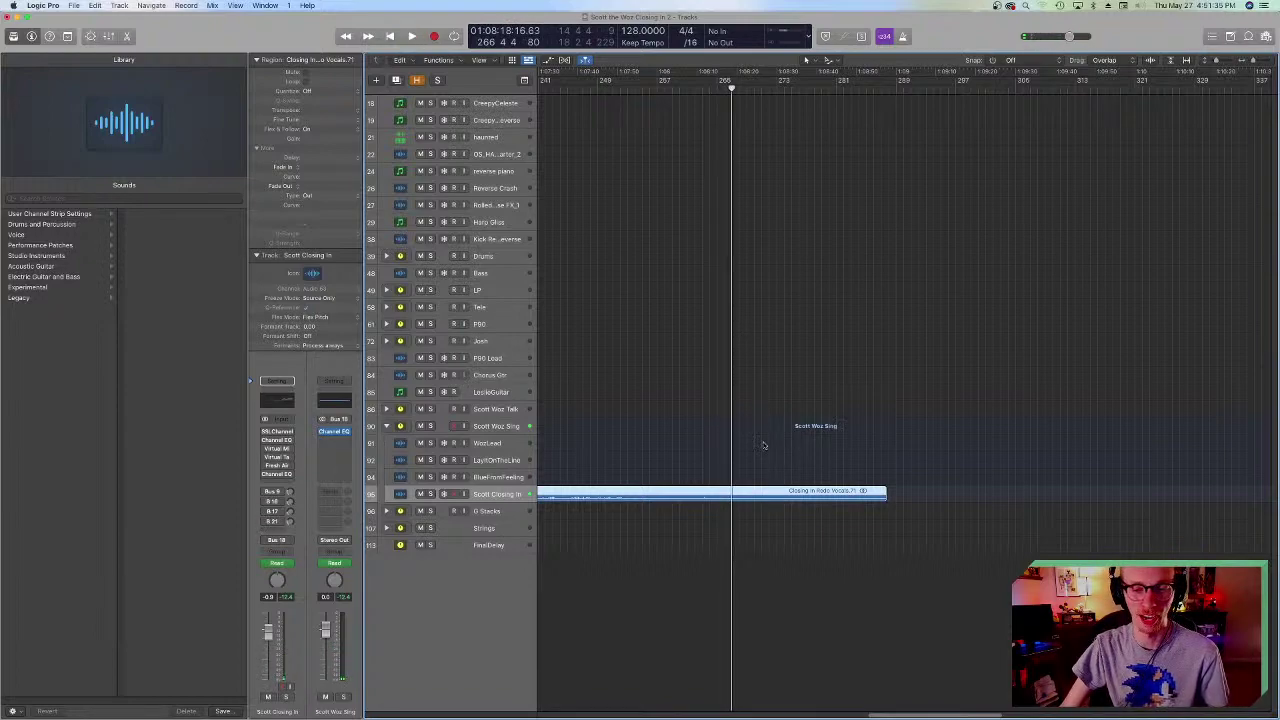
- Undo the extensions of the Closing In Redo Vocals.71 region, move the playhead to bar 92 and deselect all regions
{"action": "scroll", "coordinate": [631, 490], "scroll_direction": "left", "scroll_amount": 10}
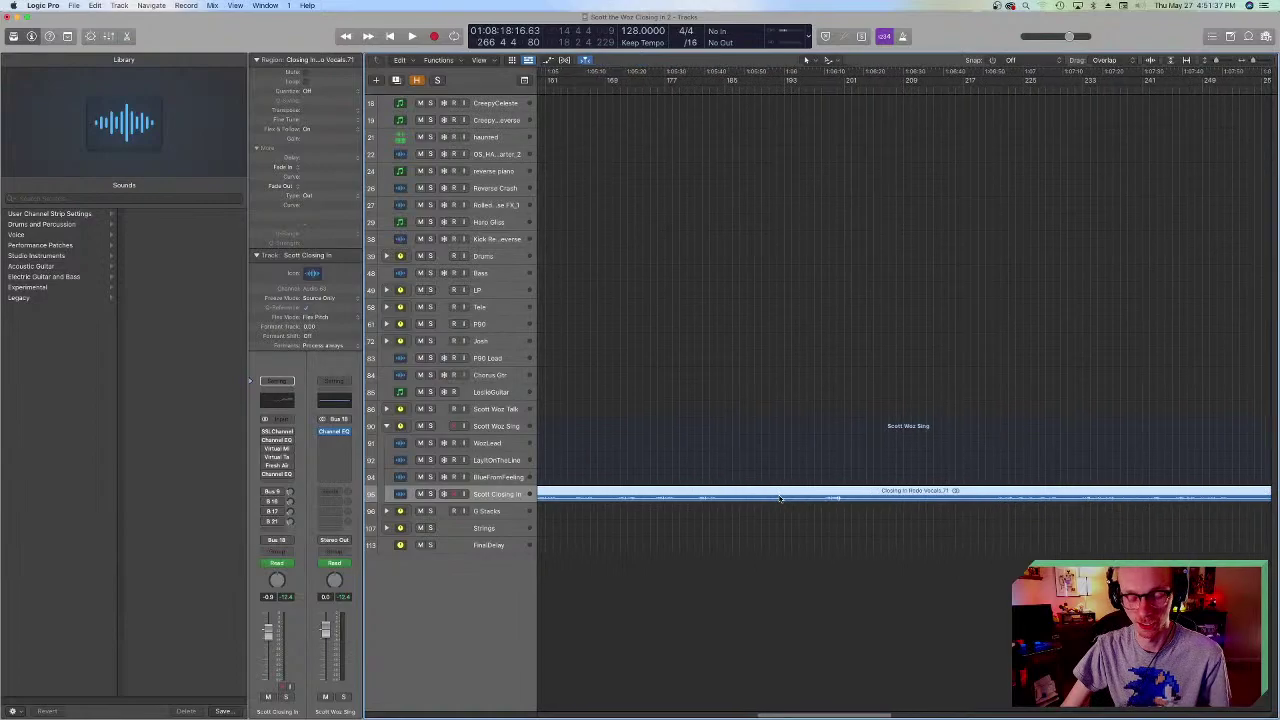
{"action": "scroll", "coordinate": [708, 485], "scroll_direction": "left", "scroll_amount": 1}
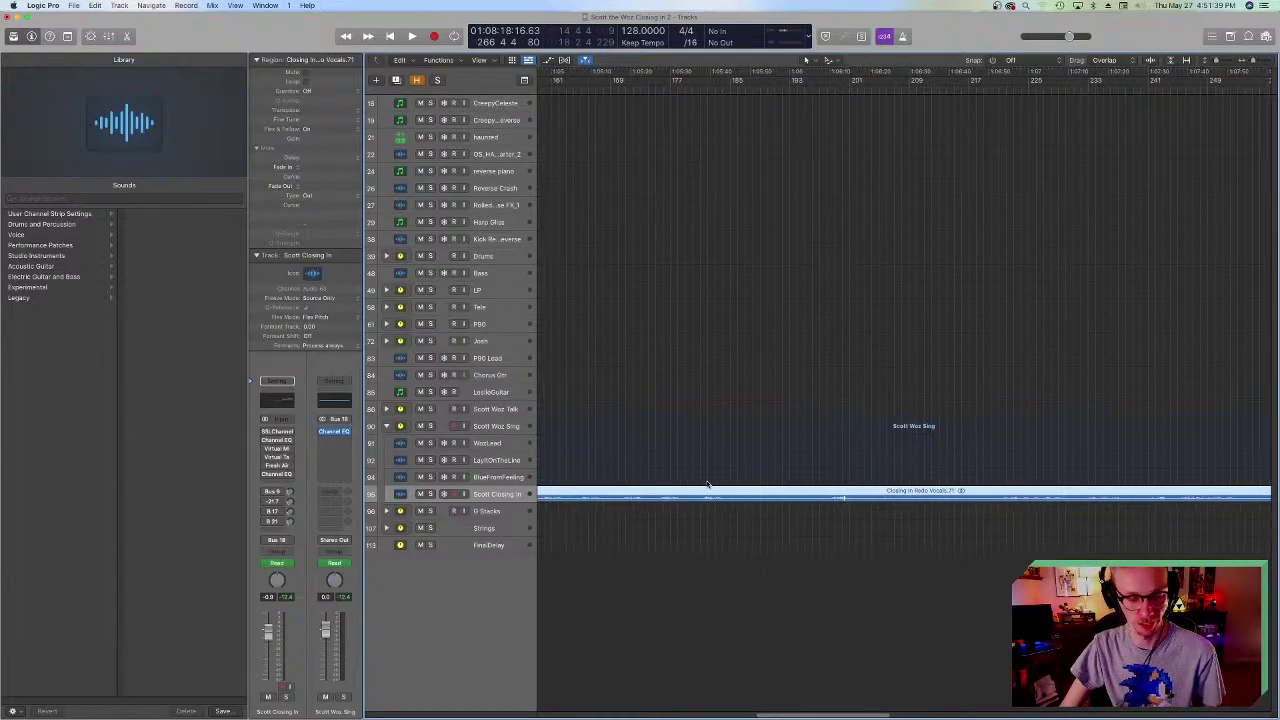
{"action": "scroll", "coordinate": [708, 485], "scroll_direction": "left", "scroll_amount": 10}
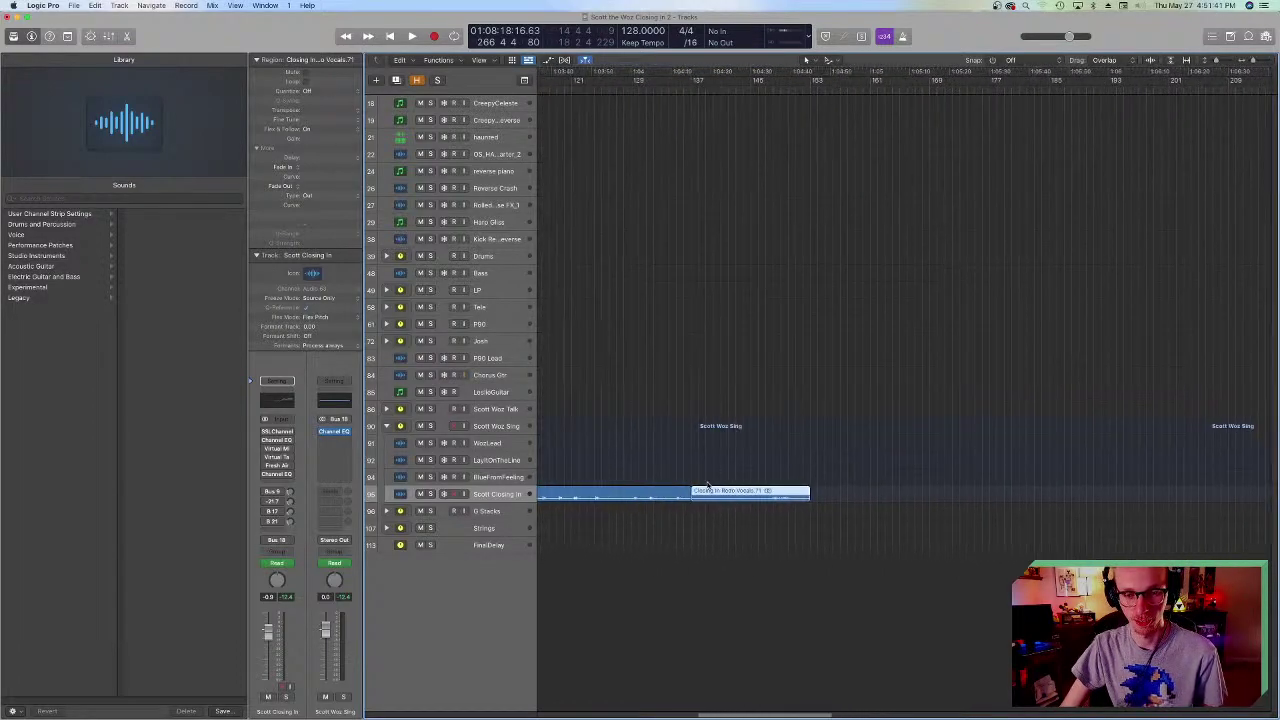
{"action": "left_click", "coordinate": [726, 88]}
{"action": "left_click", "coordinate": [618, 339]}
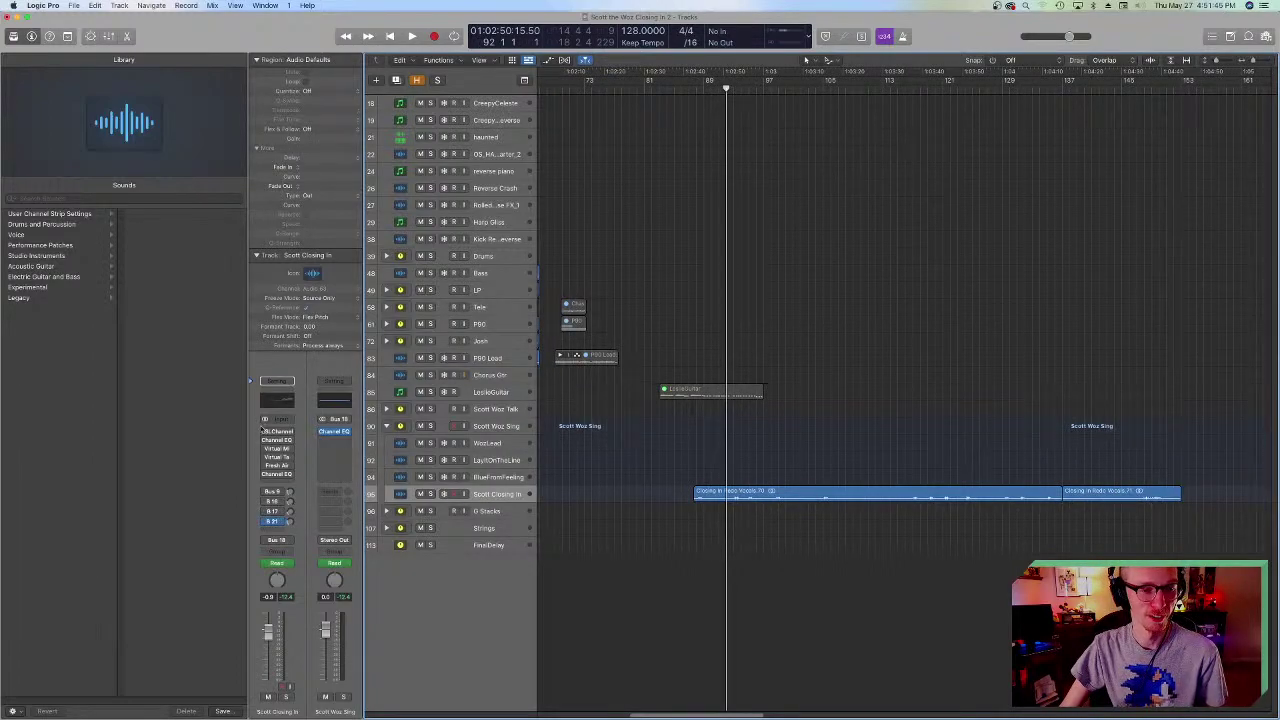
- Re-enable all the insert plug-ins and sends on the Scott Closing In channel strip
{"action": "left_click_drag", "start_coordinate": [267, 517], "coordinate": [266, 430]}
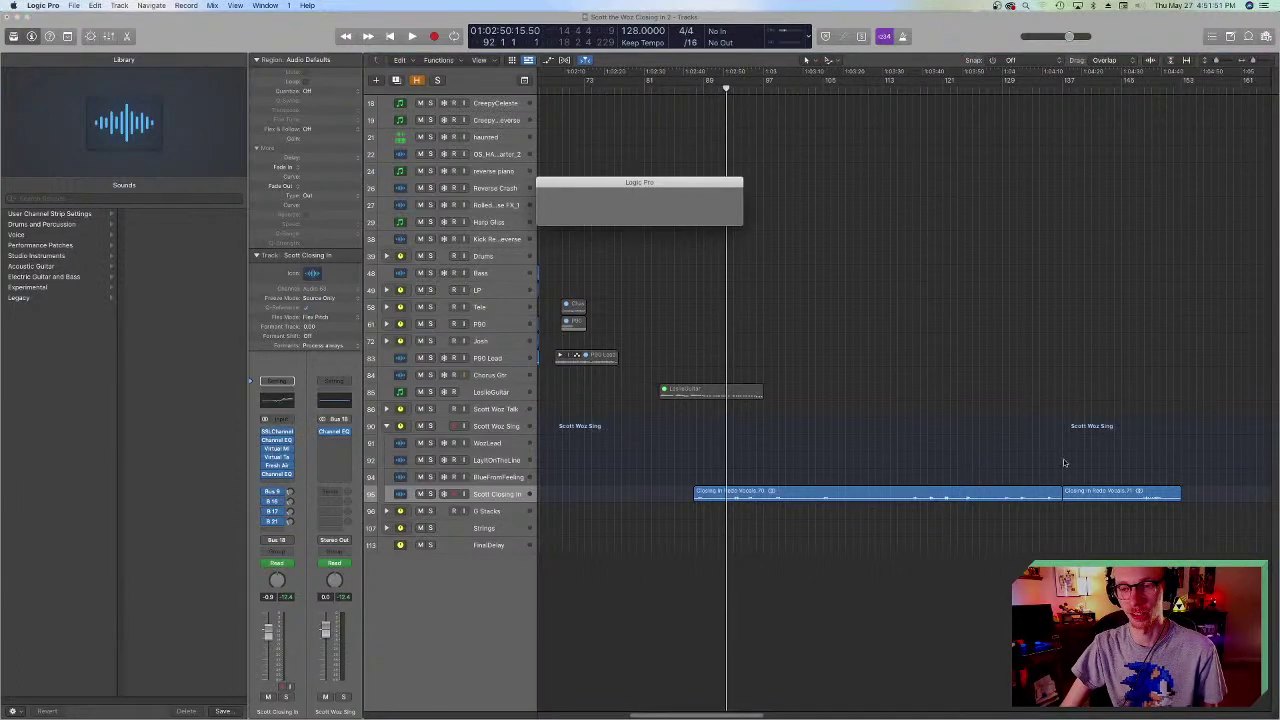
{"action": "scroll", "coordinate": [910, 490], "scroll_direction": "left", "scroll_amount": 5}
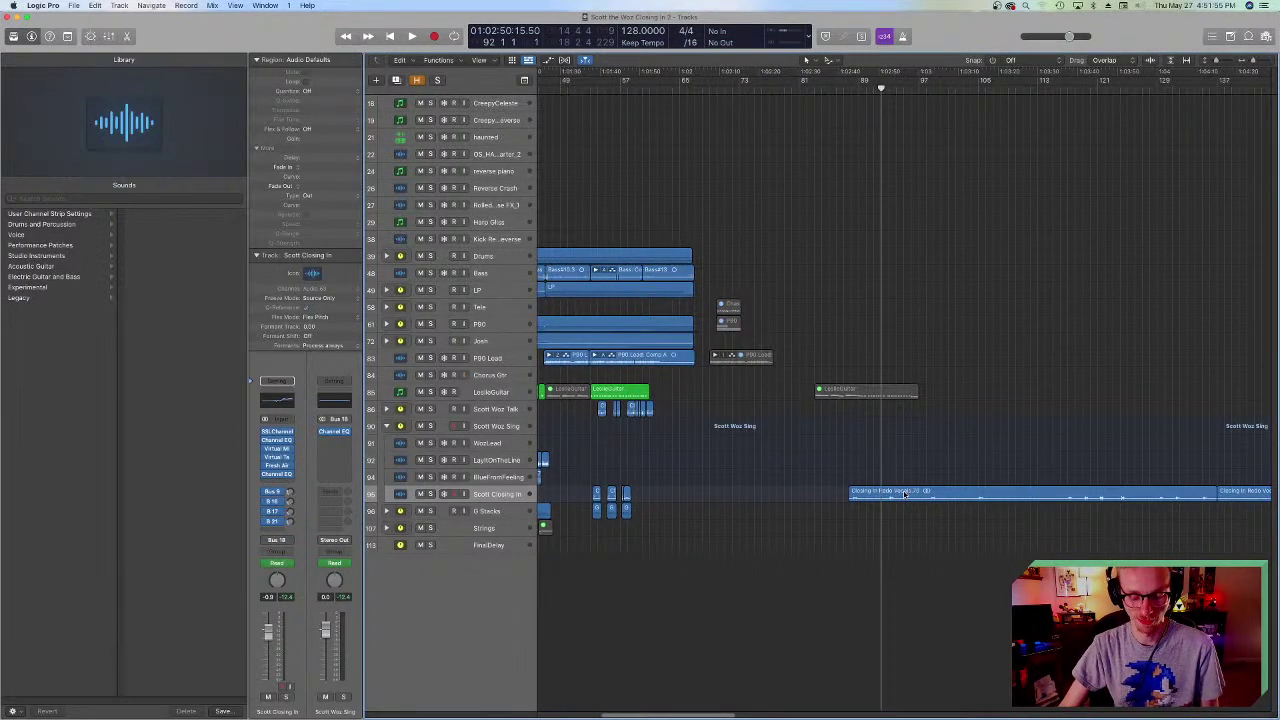
- Return the playhead to the song's start, collapse the Scott Woz Sing track stack and save the project
{"action": "key", "text": "Return"}
{"action": "key", "text": "z"}
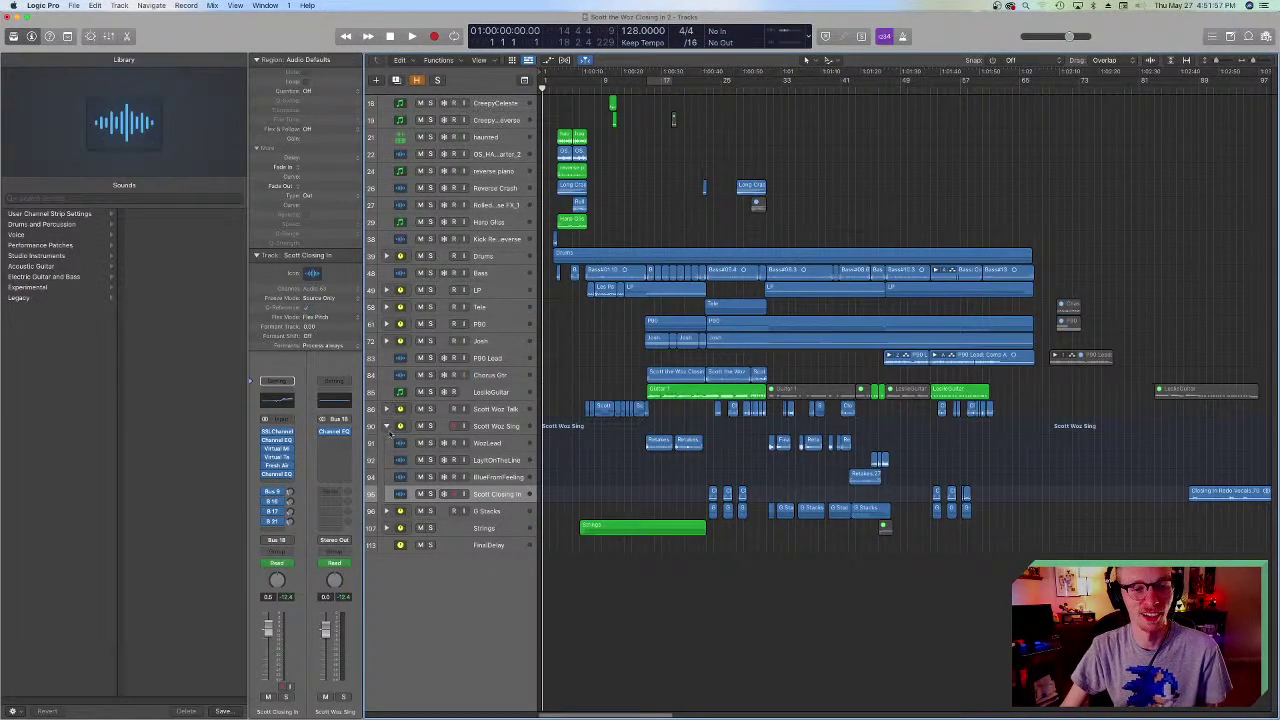
{"action": "left_click", "coordinate": [388, 427]}
{"action": "key", "text": "super+s"}
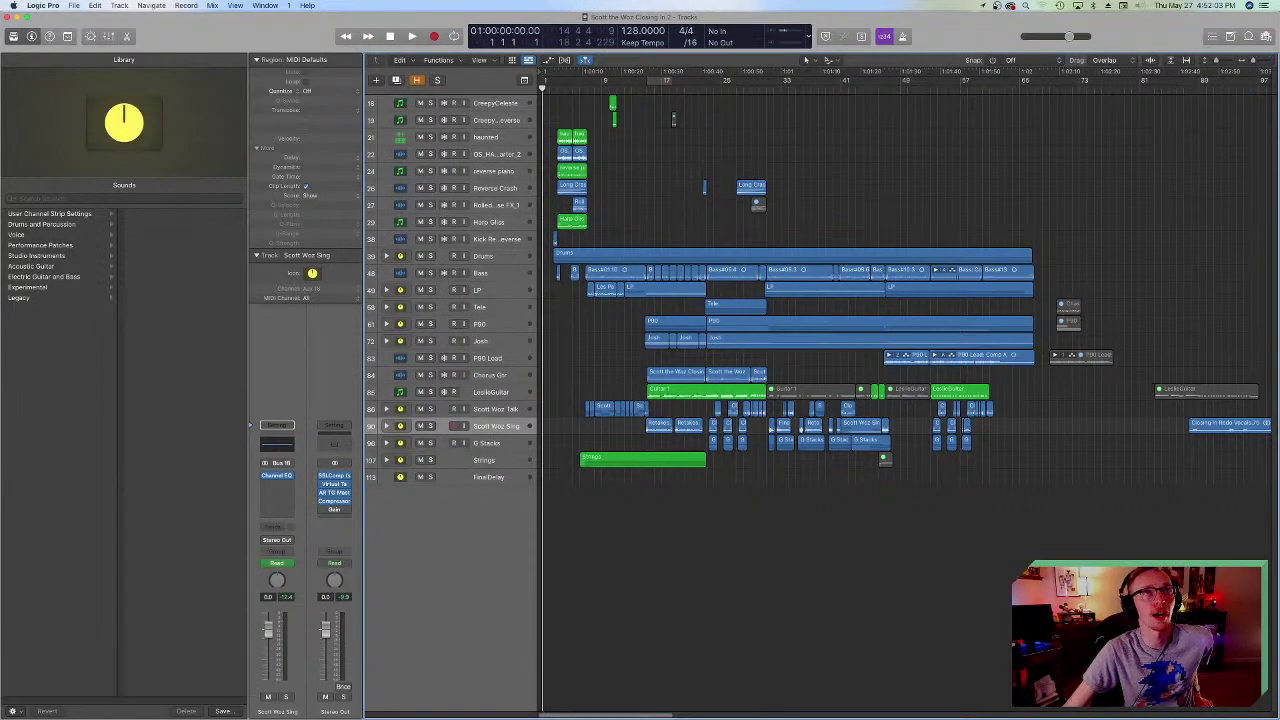
- Open the SSLComp plug-in on the Stereo Out, place its window over the arrangement and move the playhead to bar 7
{"action": "left_click", "coordinate": [334, 482]}
{"action": "left_click", "coordinate": [586, 84]}
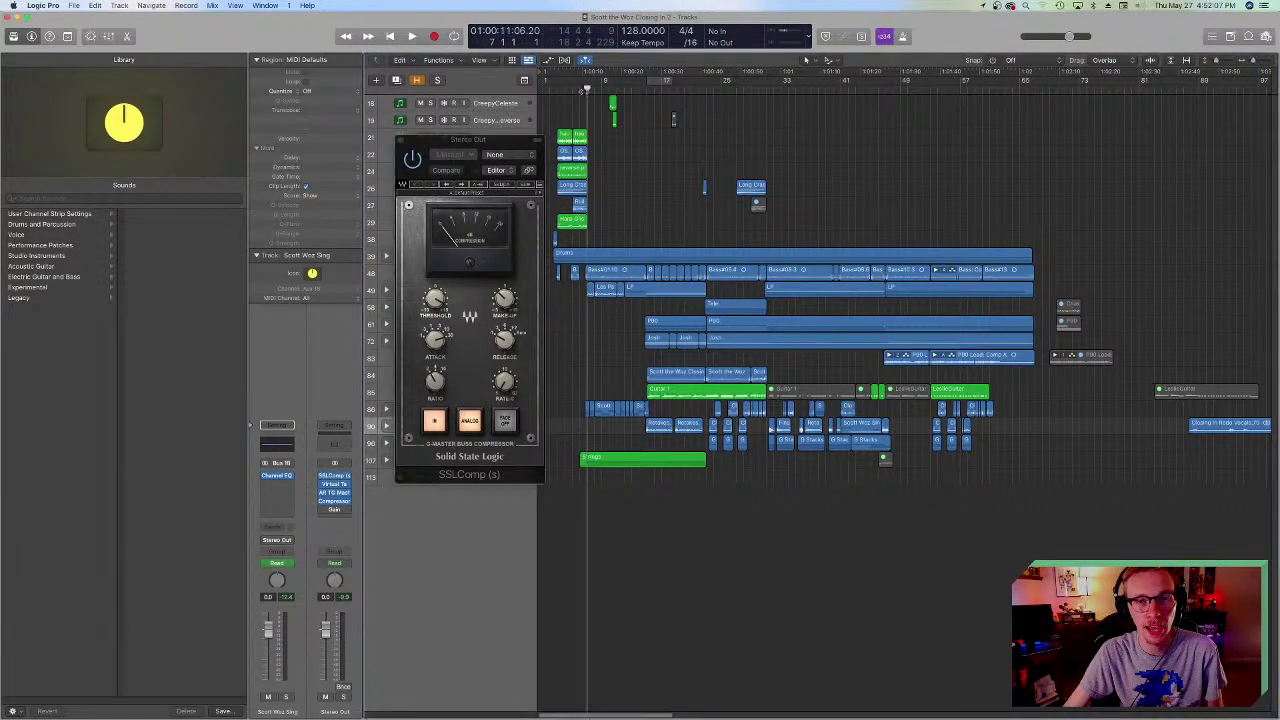
{"action": "left_click_drag", "start_coordinate": [458, 140], "coordinate": [520, 202]}
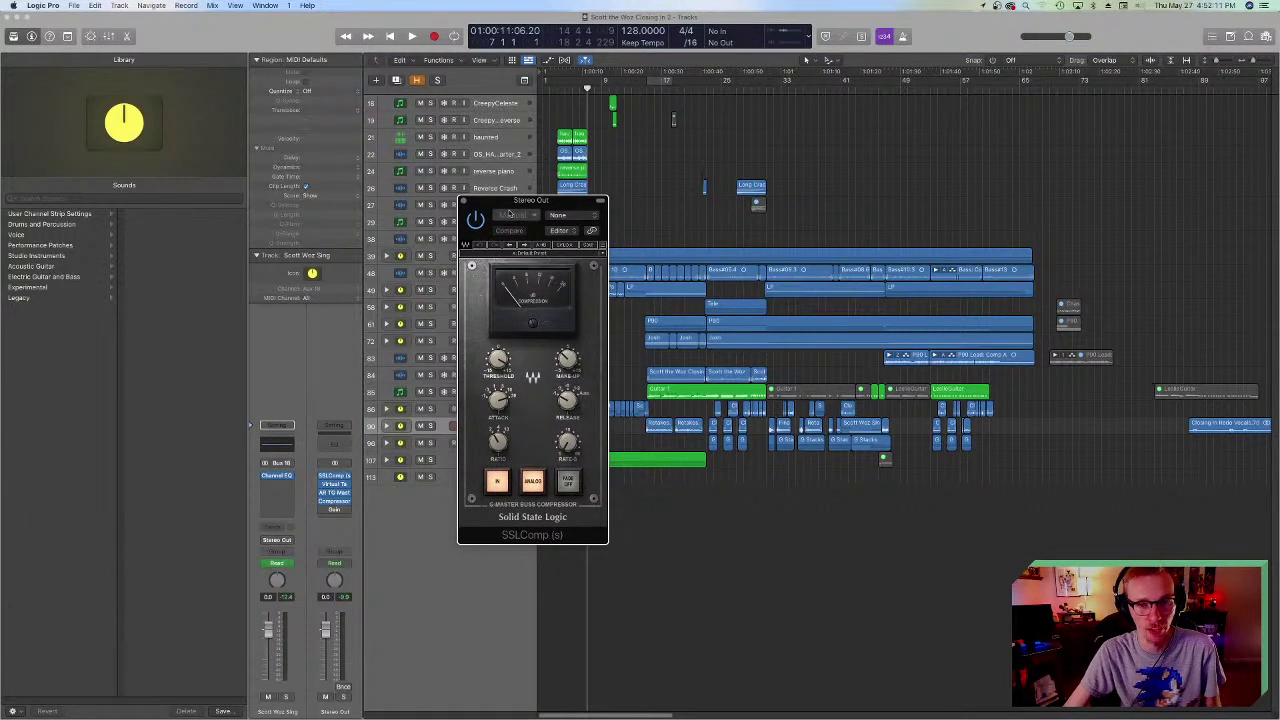
{"action": "left_click_drag", "start_coordinate": [520, 201], "coordinate": [718, 275]}
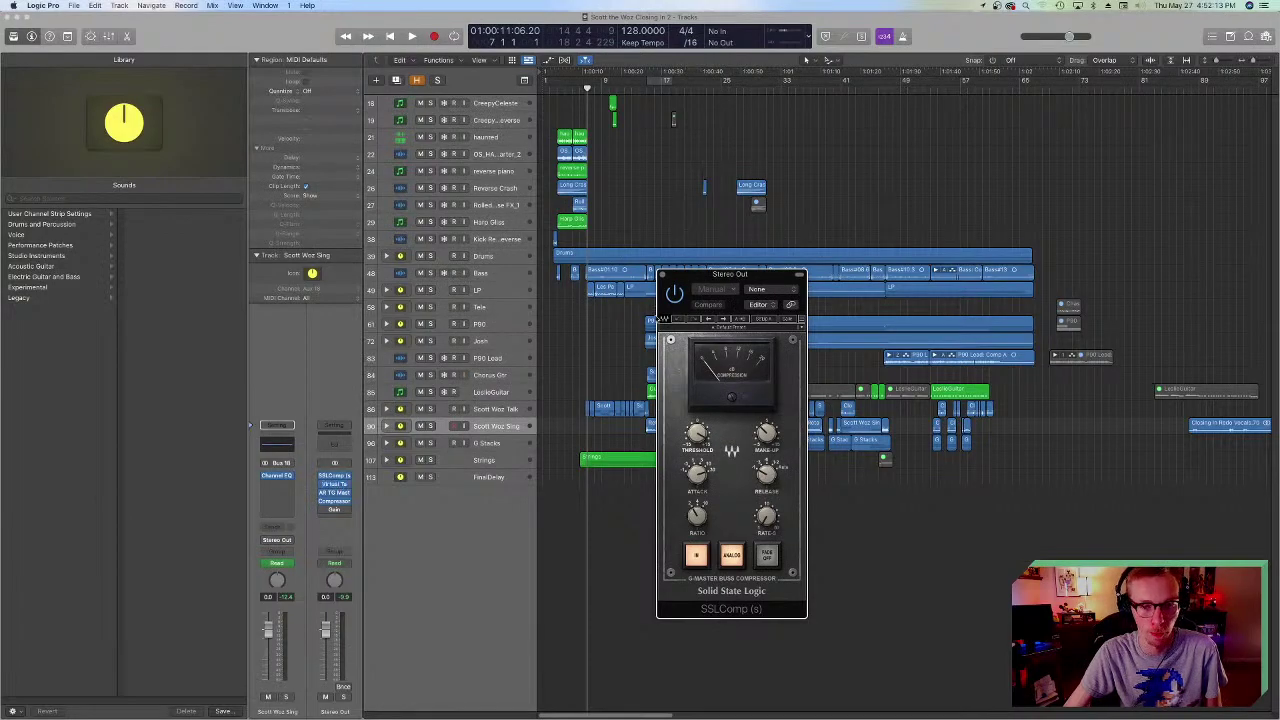
{"action": "left_click", "coordinate": [585, 91]}
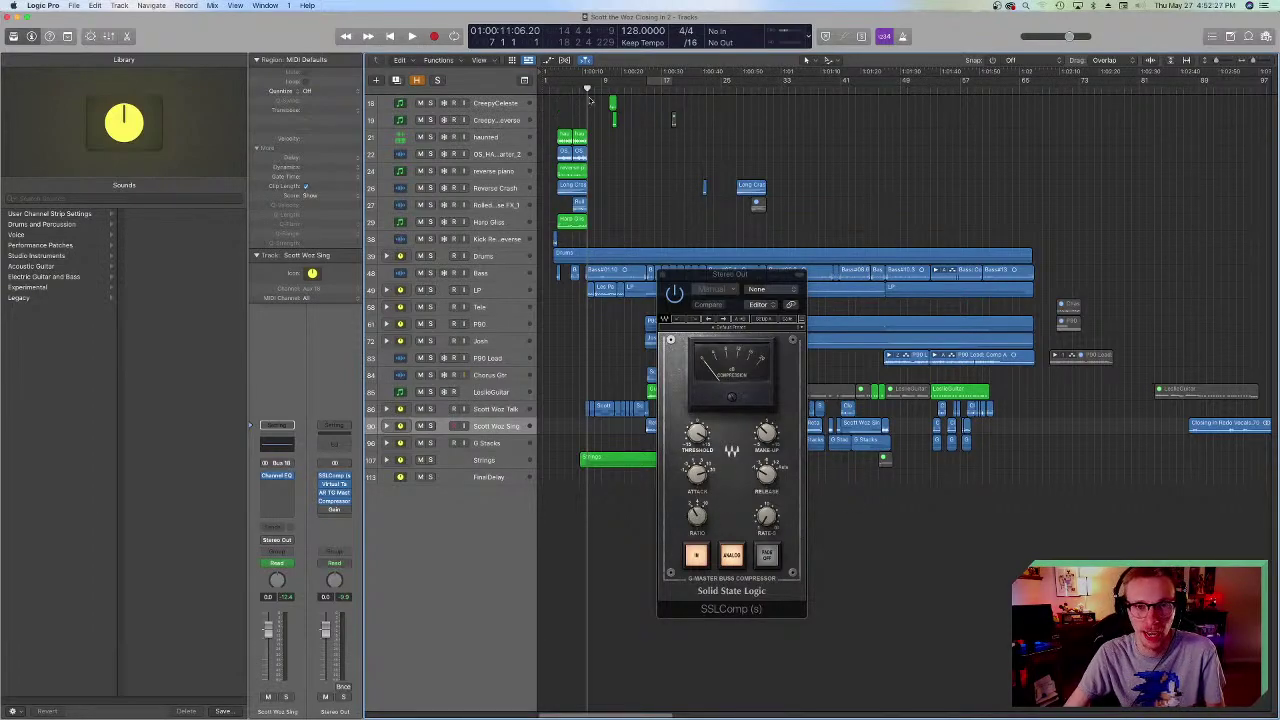
{"action": "left_click_drag", "start_coordinate": [752, 264], "coordinate": [614, 254]}
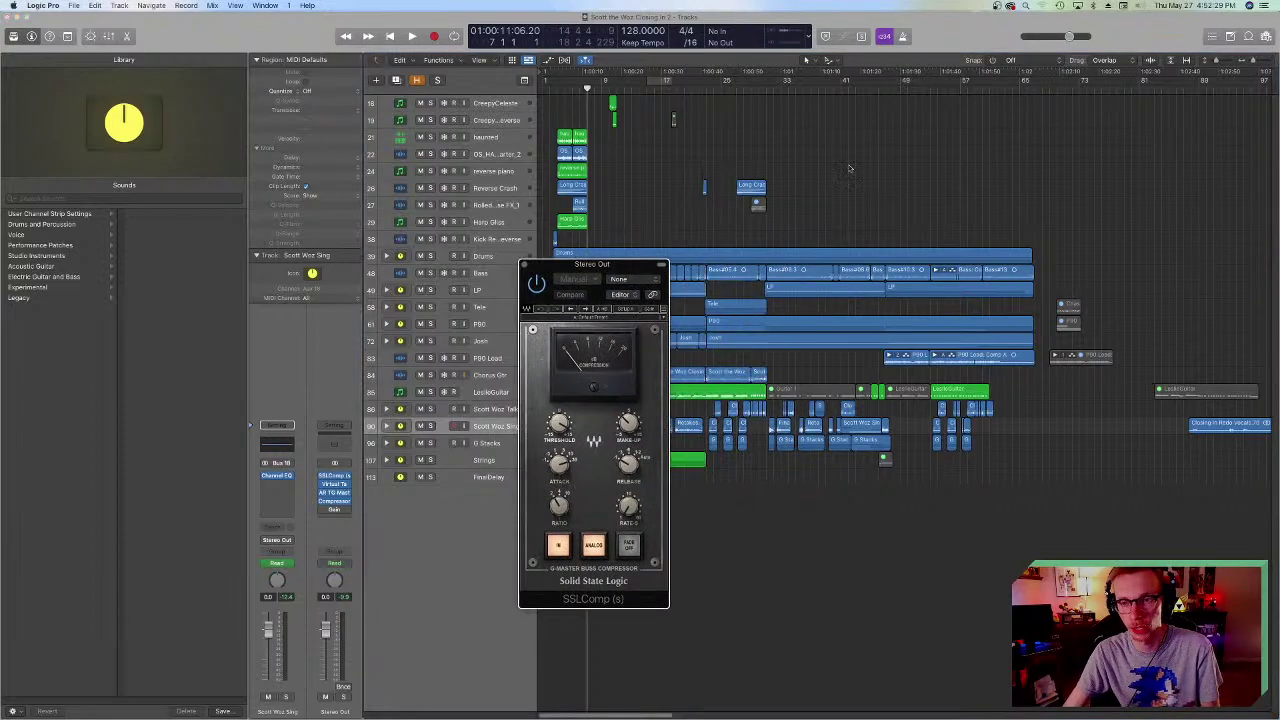
- Audition the mix from bar 46 with the SSLComp bus compressor in view, and close the plug-in window
{"action": "left_click", "coordinate": [878, 90]}
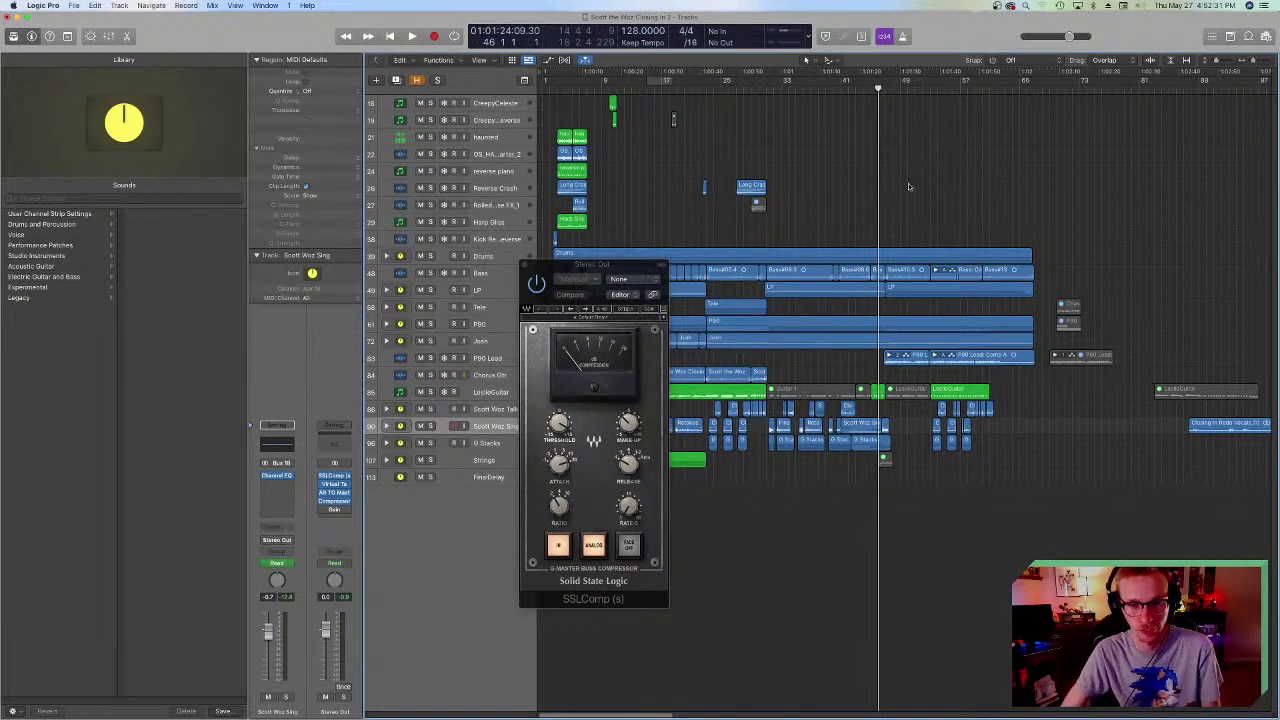
{"action": "key", "text": "space"}
{"action": "key", "text": "space"}
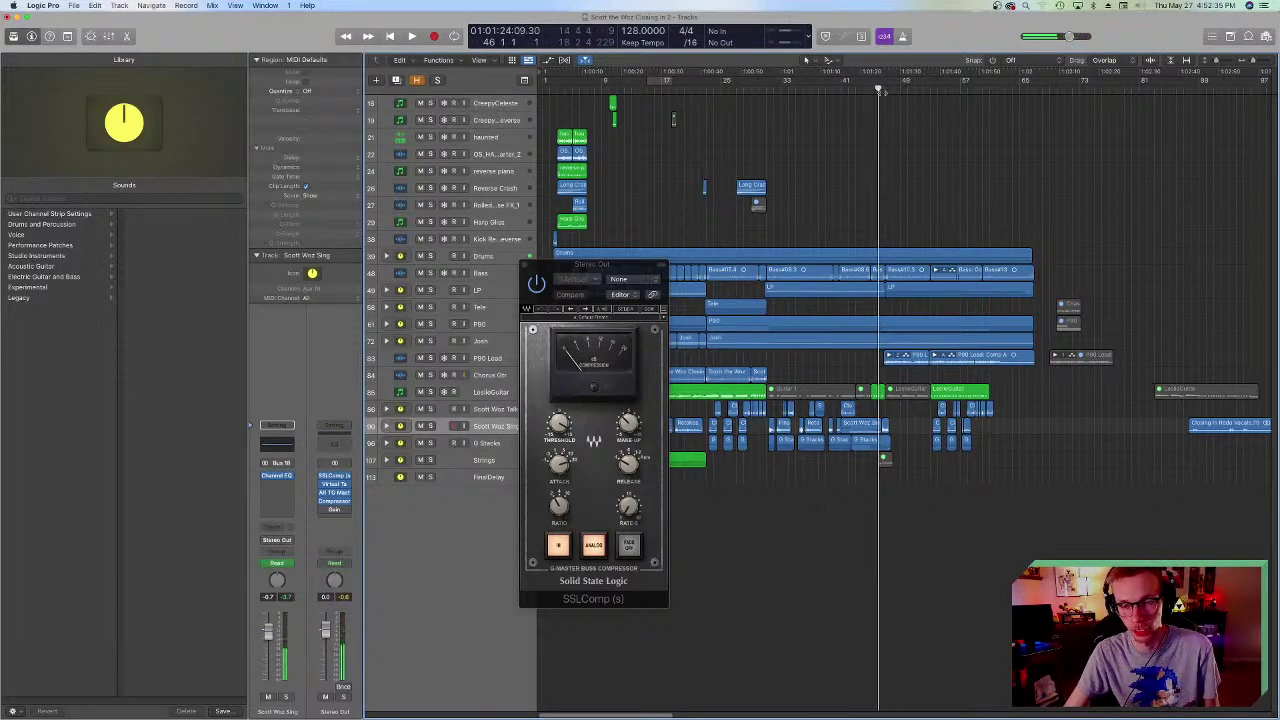
{"action": "key", "text": "space"}
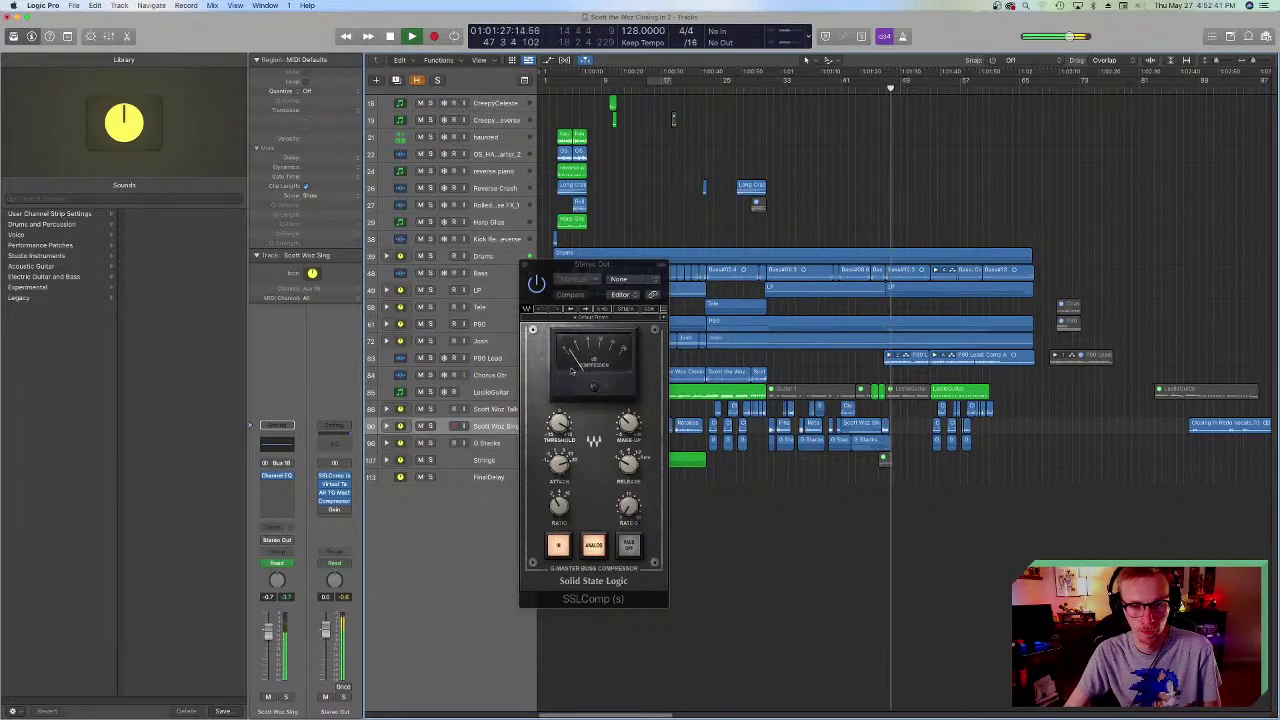
{"action": "key", "text": "space"}
{"action": "left_click", "coordinate": [526, 266]}
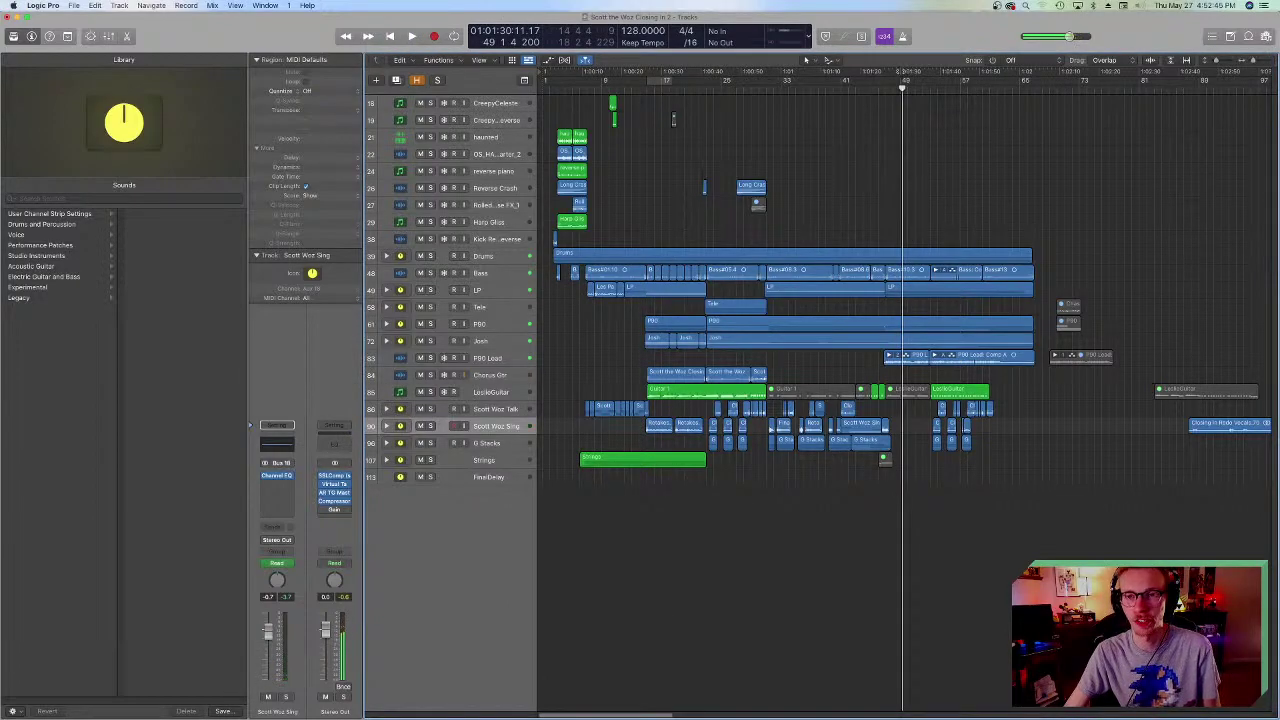
{"action": "left_click", "coordinate": [334, 476]}
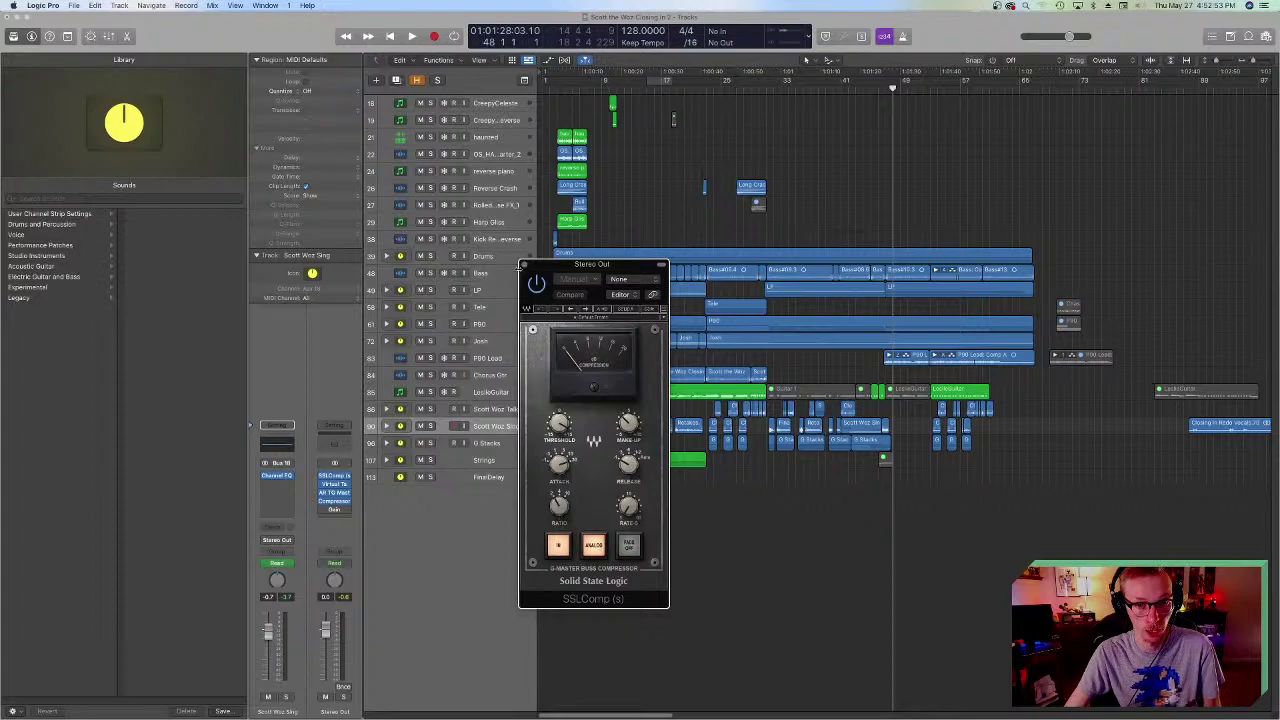
{"action": "left_click", "coordinate": [523, 265]}
- Open the Virtual Tape Machines plug-in on the Stereo Out, move its window over the track headers and set the playhead to bar 47
{"action": "left_click", "coordinate": [334, 483]}
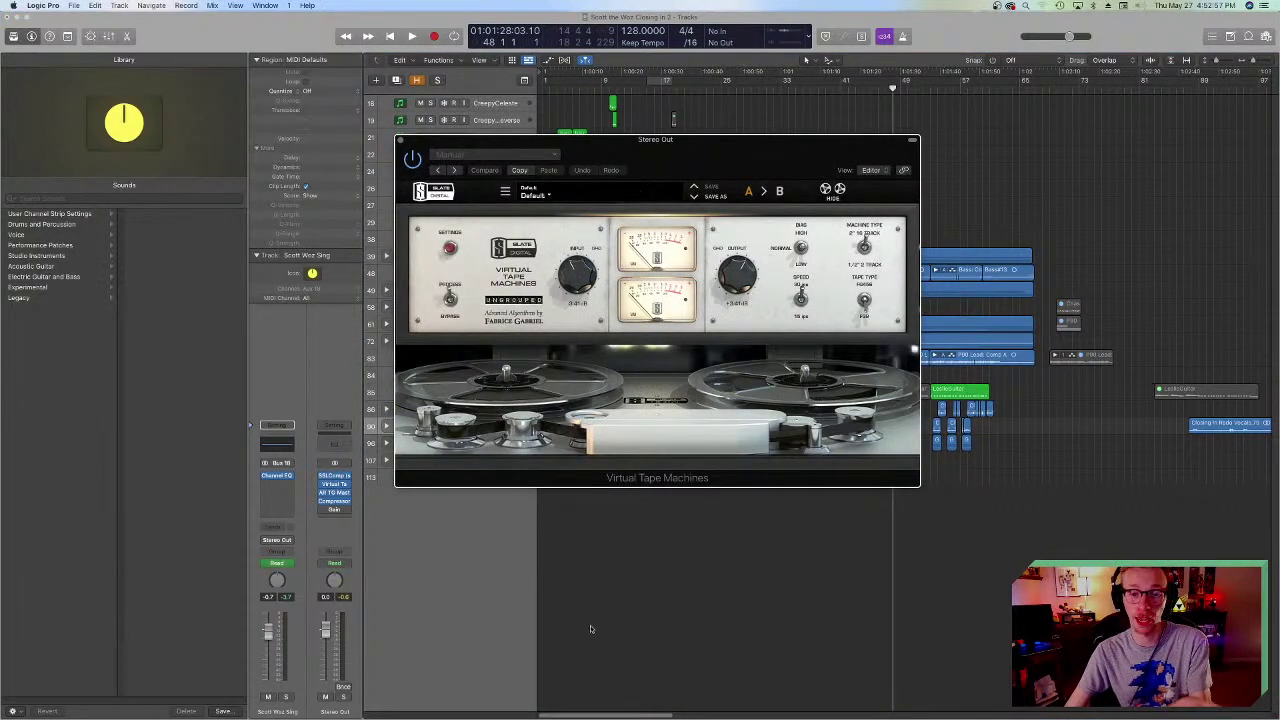
{"action": "left_click_drag", "start_coordinate": [618, 151], "coordinate": [509, 108]}
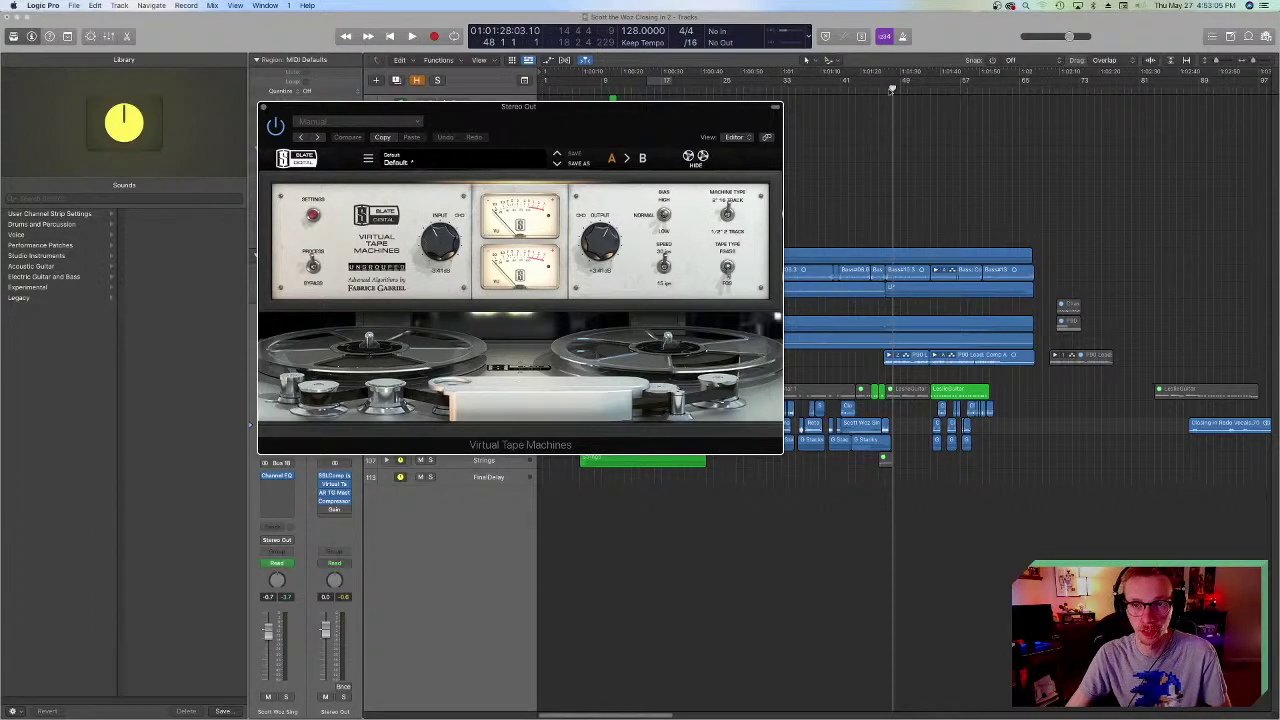
{"action": "left_click_drag", "start_coordinate": [353, 112], "coordinate": [529, 141]}
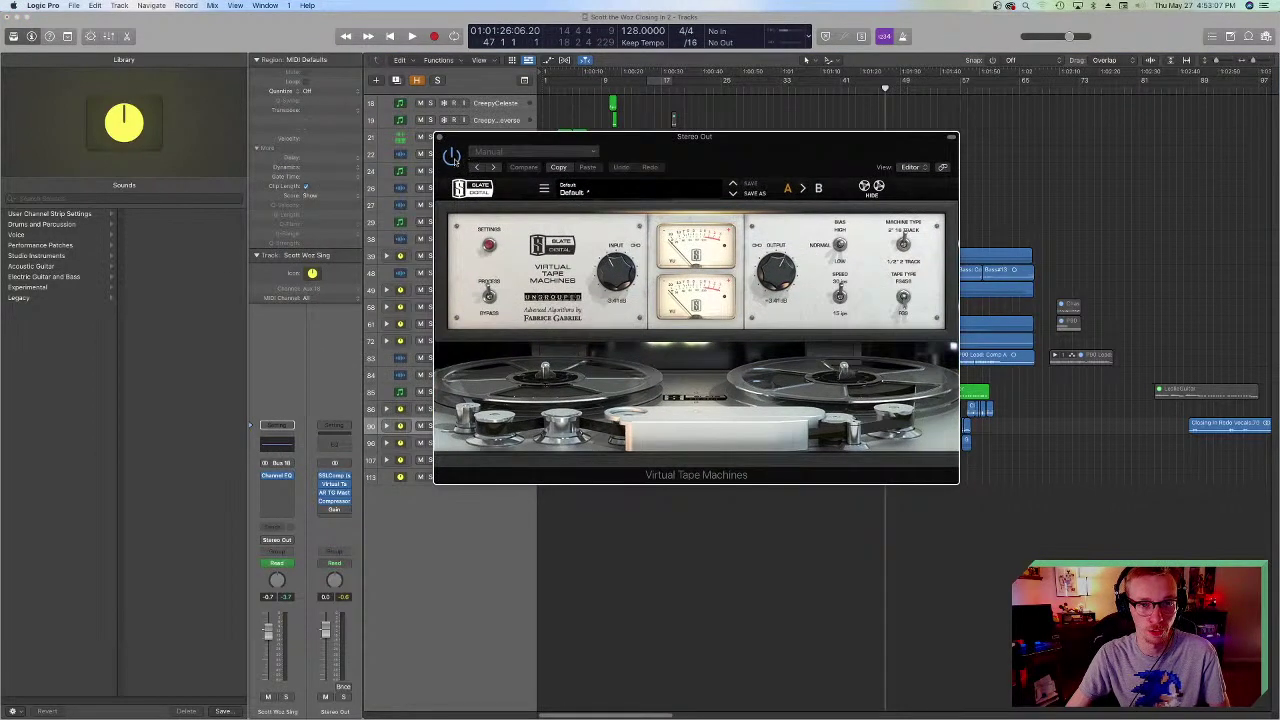
{"action": "left_click_drag", "start_coordinate": [727, 150], "coordinate": [509, 104]}
- Audition the mix from bar 47 with Virtual Tape Machines in view, close the plug-in window and return the playhead to bar 47
{"action": "key", "text": "space"}
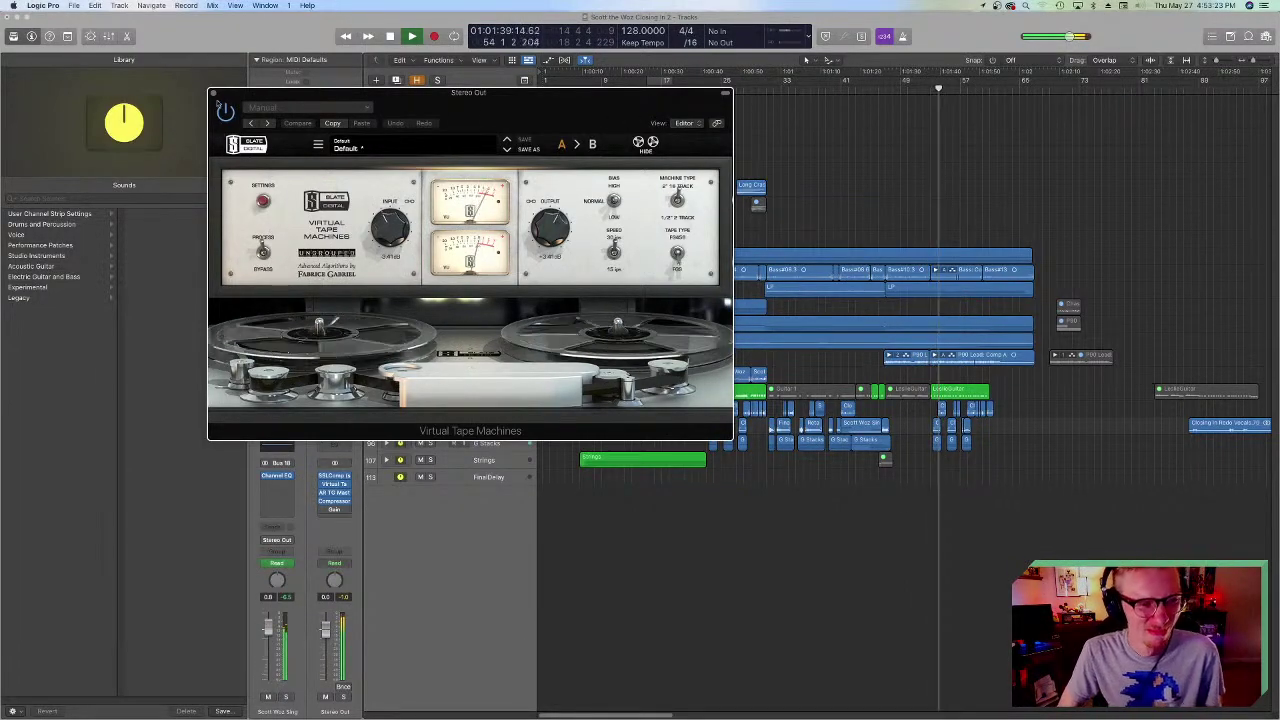
{"action": "key", "text": "space"}
{"action": "key", "text": "super+w"}
{"action": "left_click", "coordinate": [878, 90]}
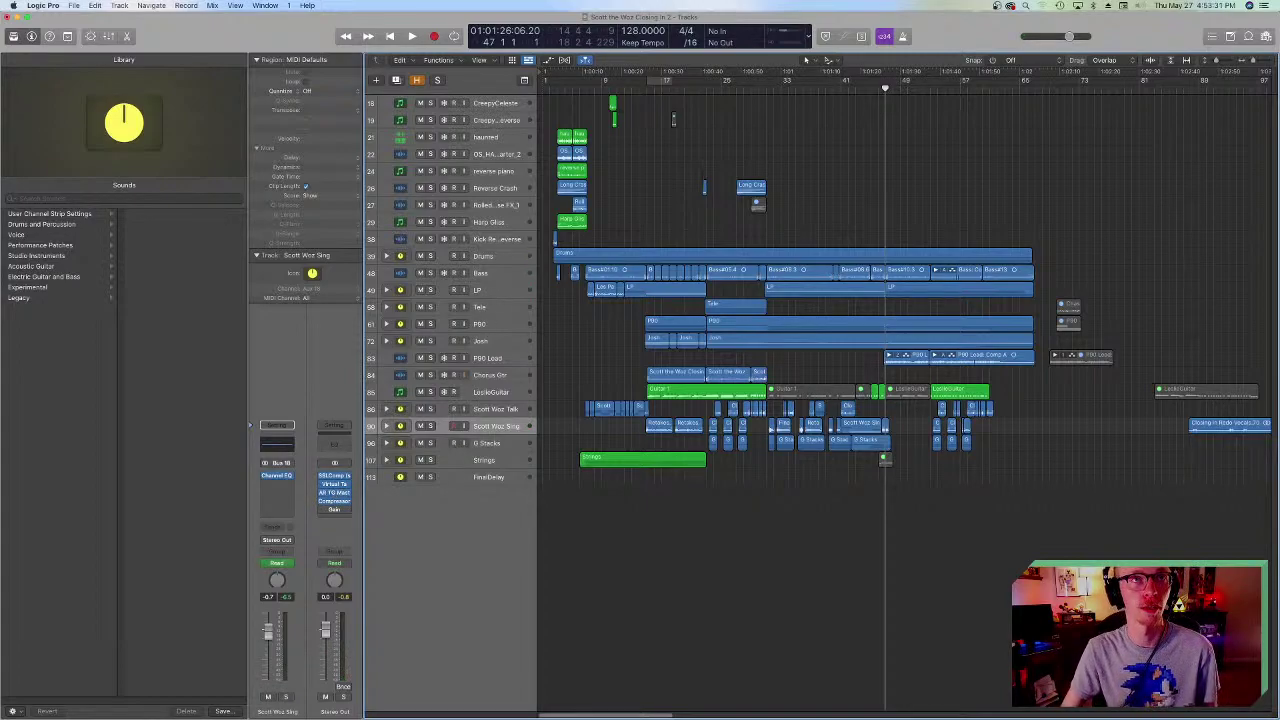
- Open the AR TG Mastering plug-in on the Stereo Out, review its Tone and Limiter modules, and close it
{"action": "left_click", "coordinate": [335, 492]}
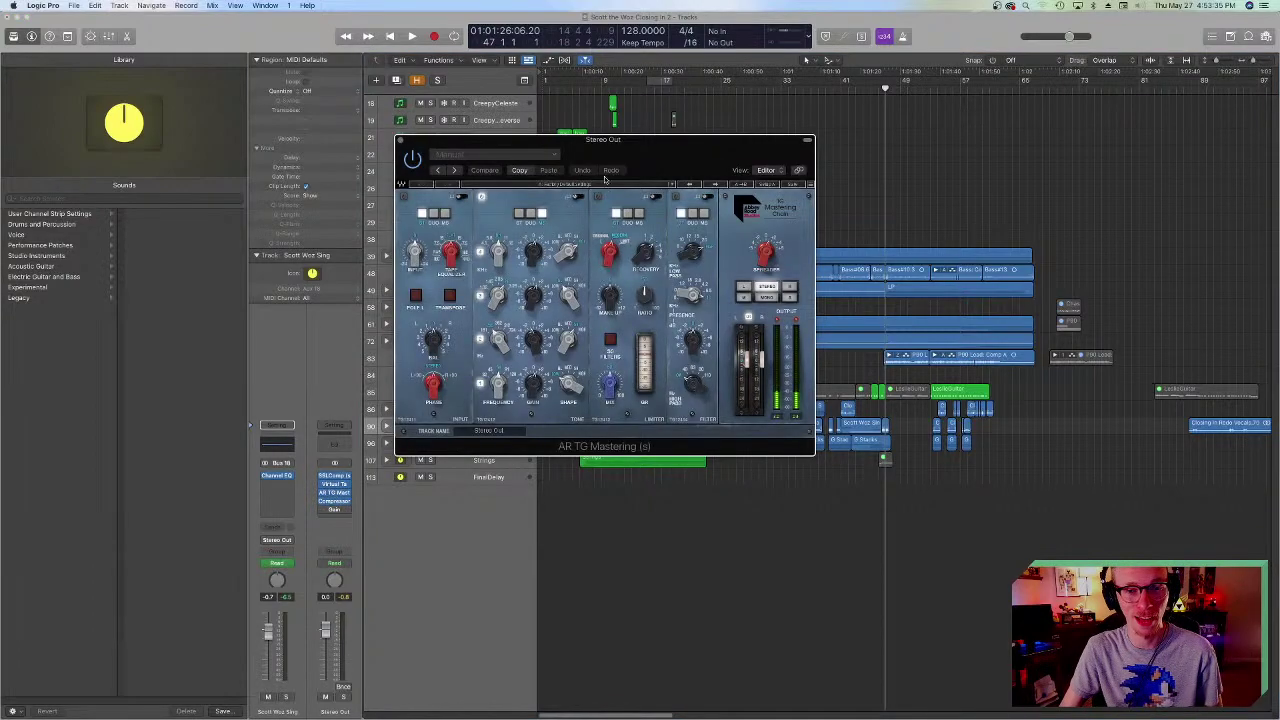
{"action": "left_click_drag", "start_coordinate": [602, 139], "coordinate": [628, 187]}
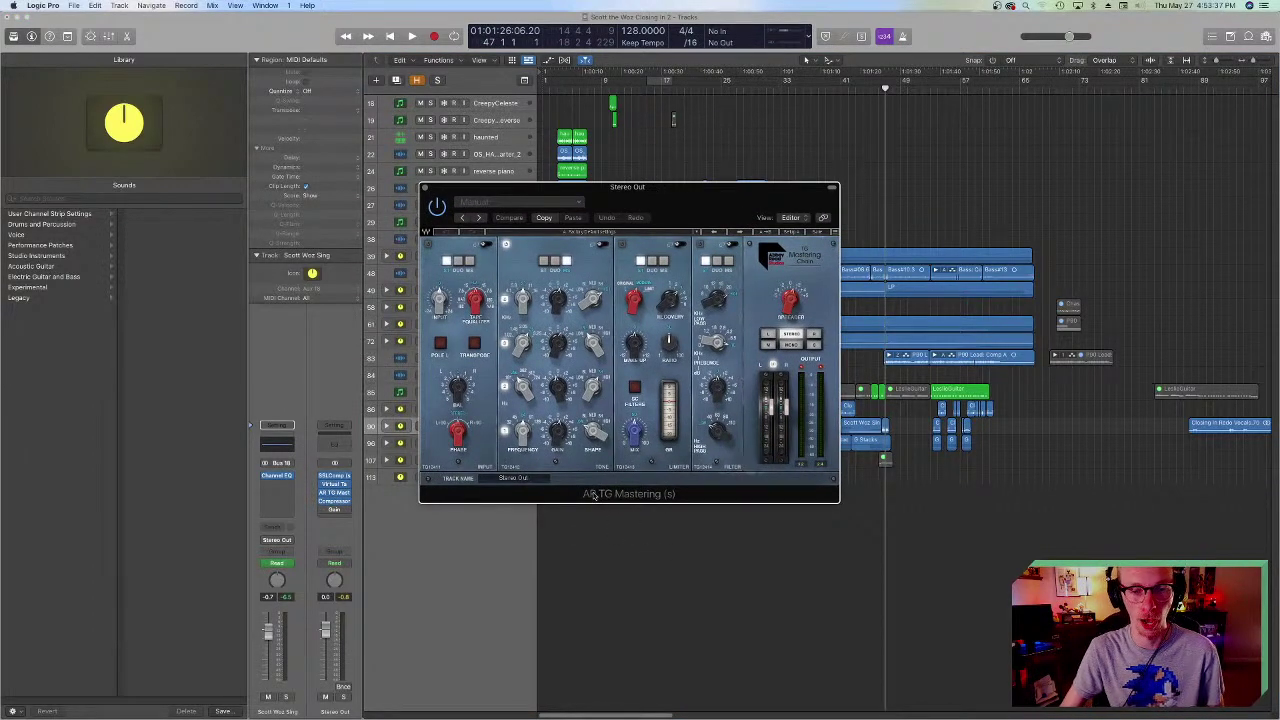
{"action": "left_click", "coordinate": [607, 248]}
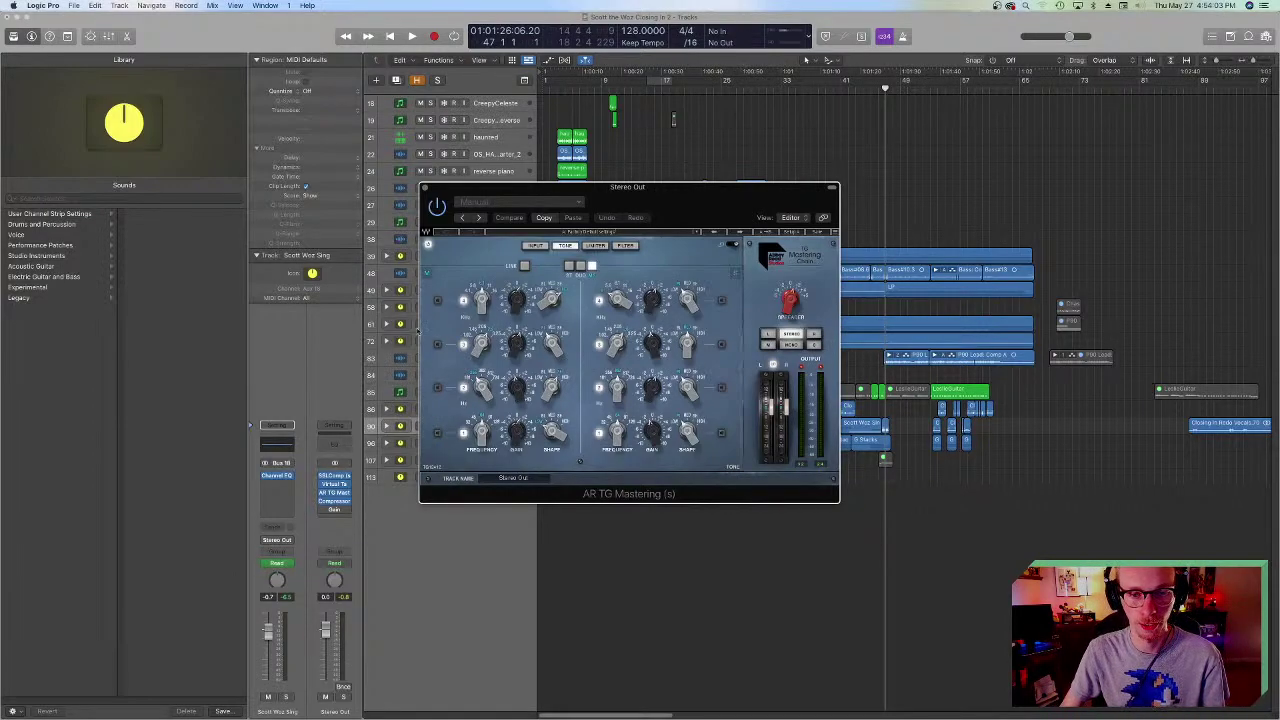
{"action": "left_click_drag", "start_coordinate": [801, 294], "coordinate": [794, 287]}
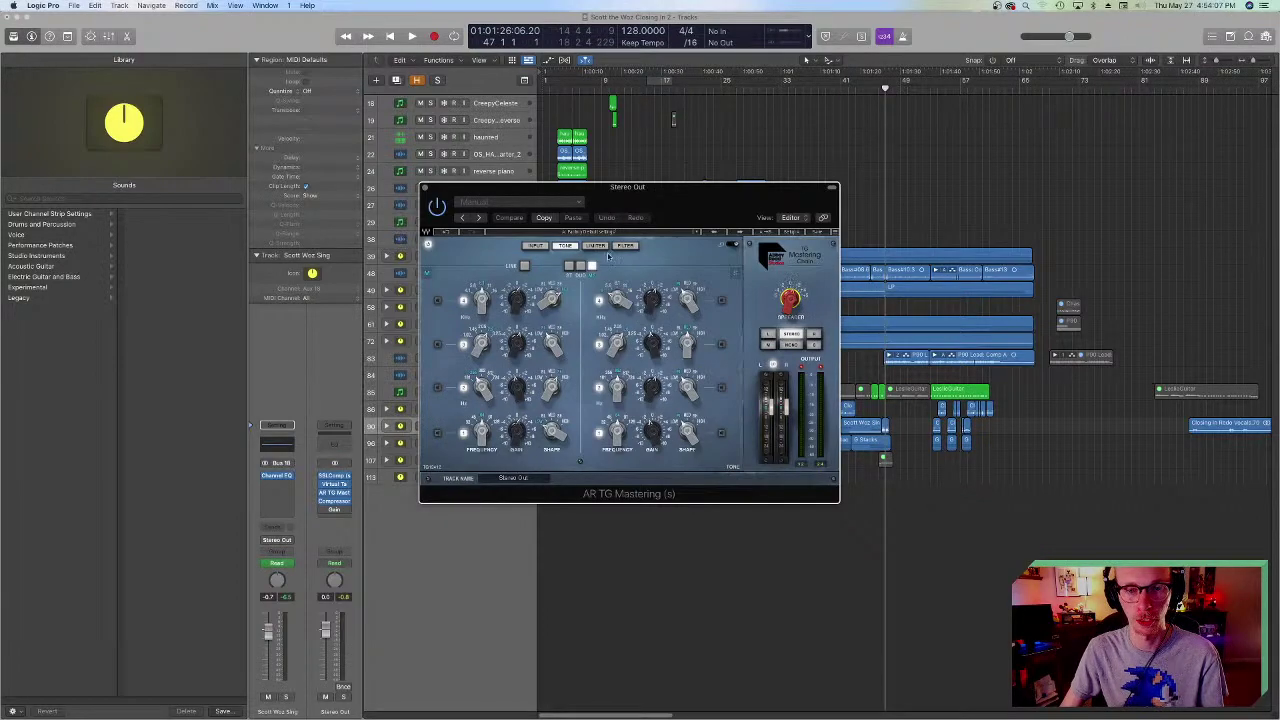
{"action": "left_click", "coordinate": [600, 247]}
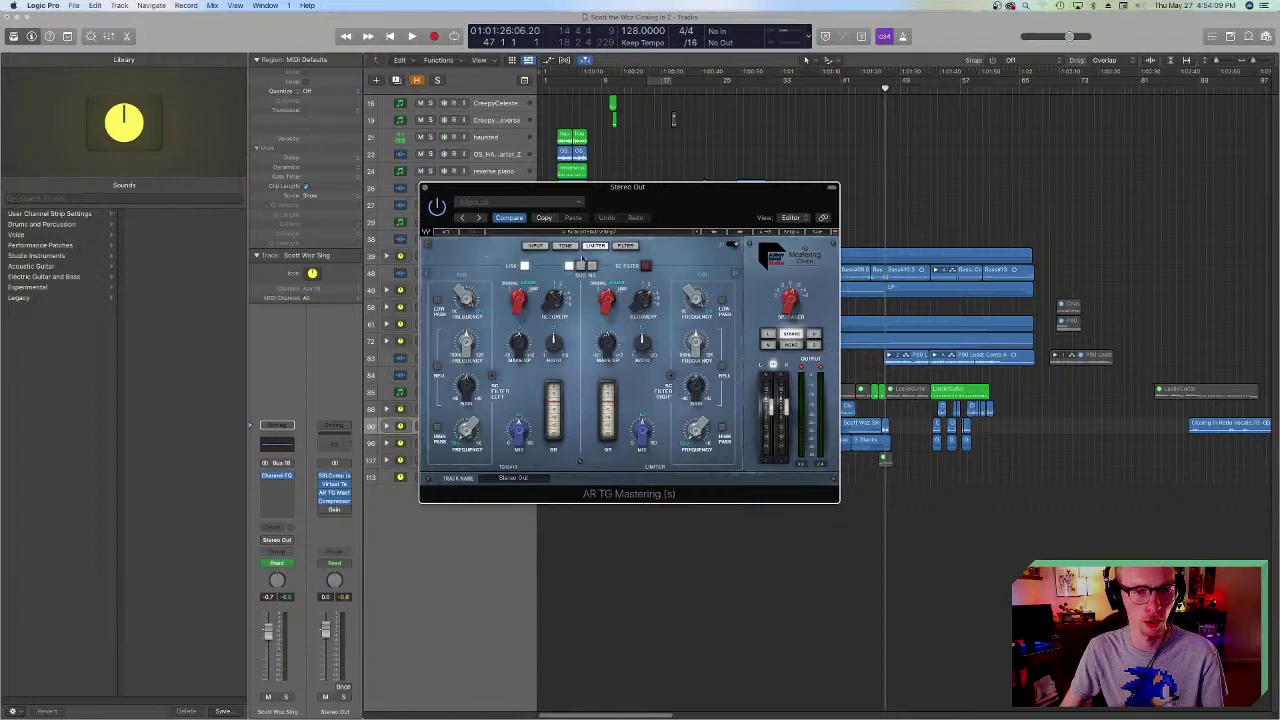
{"action": "left_click", "coordinate": [566, 246]}
{"action": "left_click", "coordinate": [424, 187]}
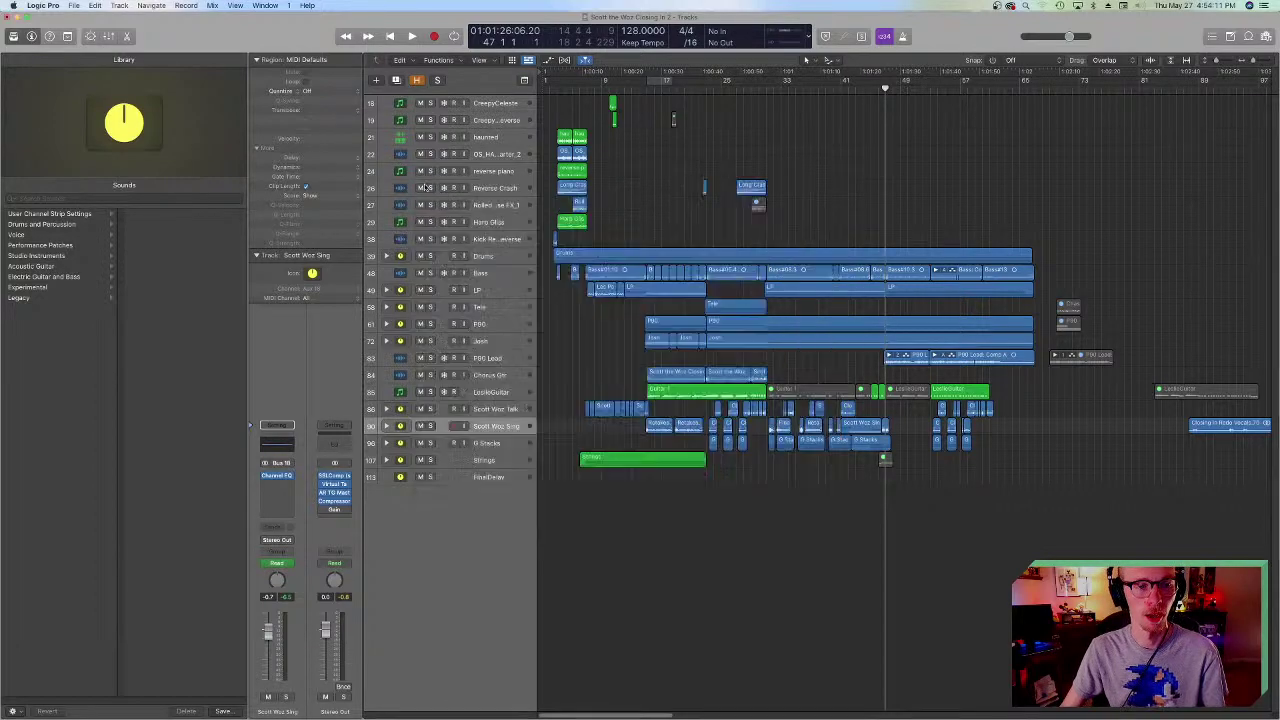
- Open the Compressor plug-in on the Stereo Out to review its Studio VCA settings, and close it
{"action": "left_click", "coordinate": [334, 501]}
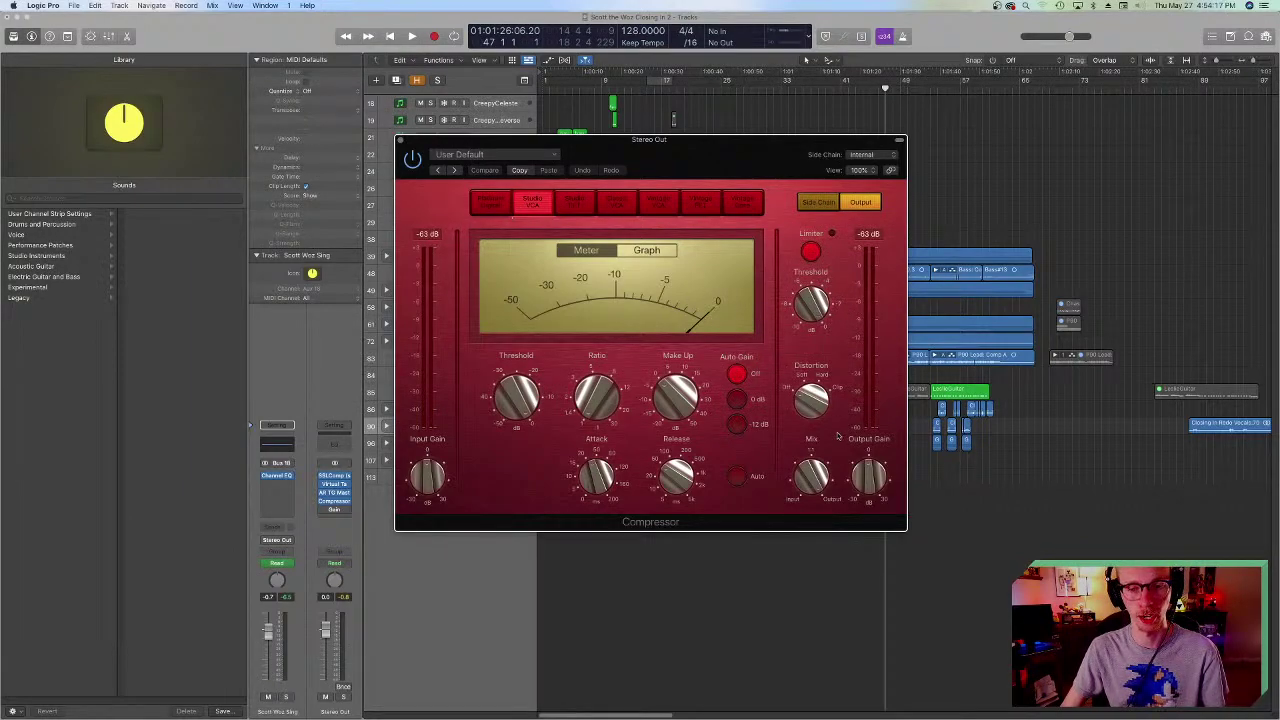
{"action": "left_click", "coordinate": [400, 142]}
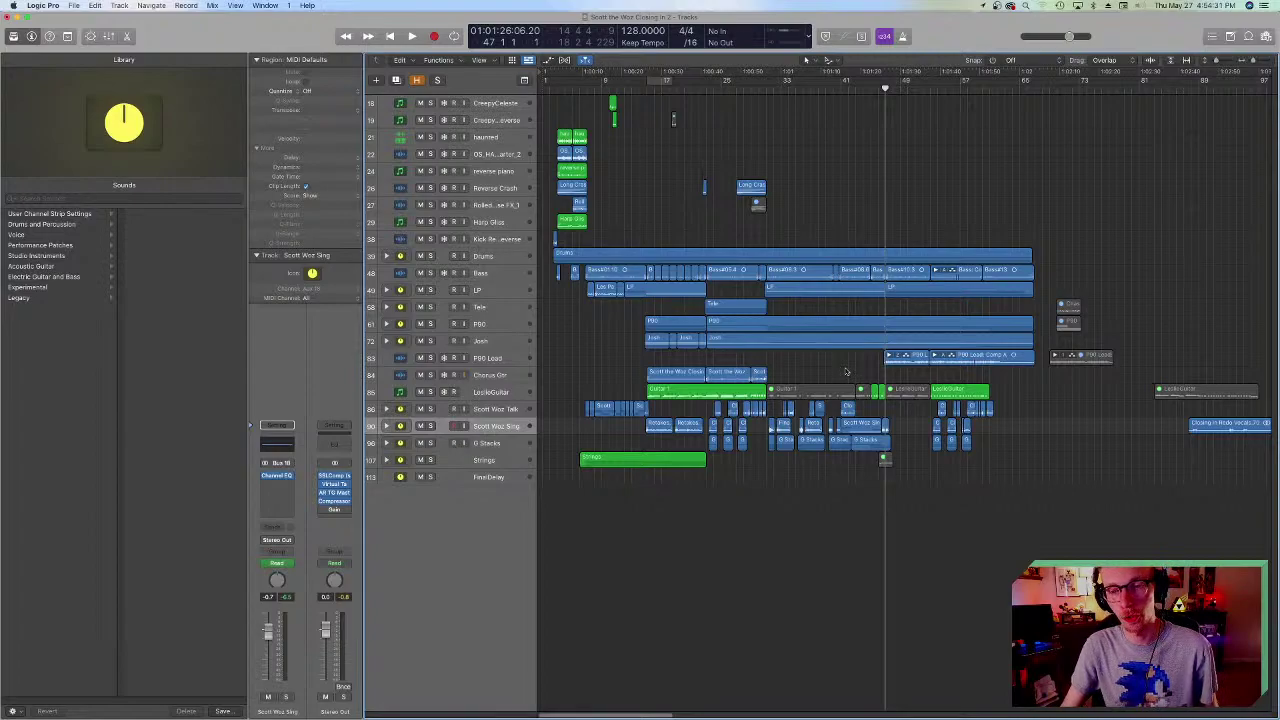
- Audition the full mix briefly from bar 28 and stop playback
{"action": "scroll", "coordinate": [845, 372], "scroll_direction": "right", "scroll_amount": 5}
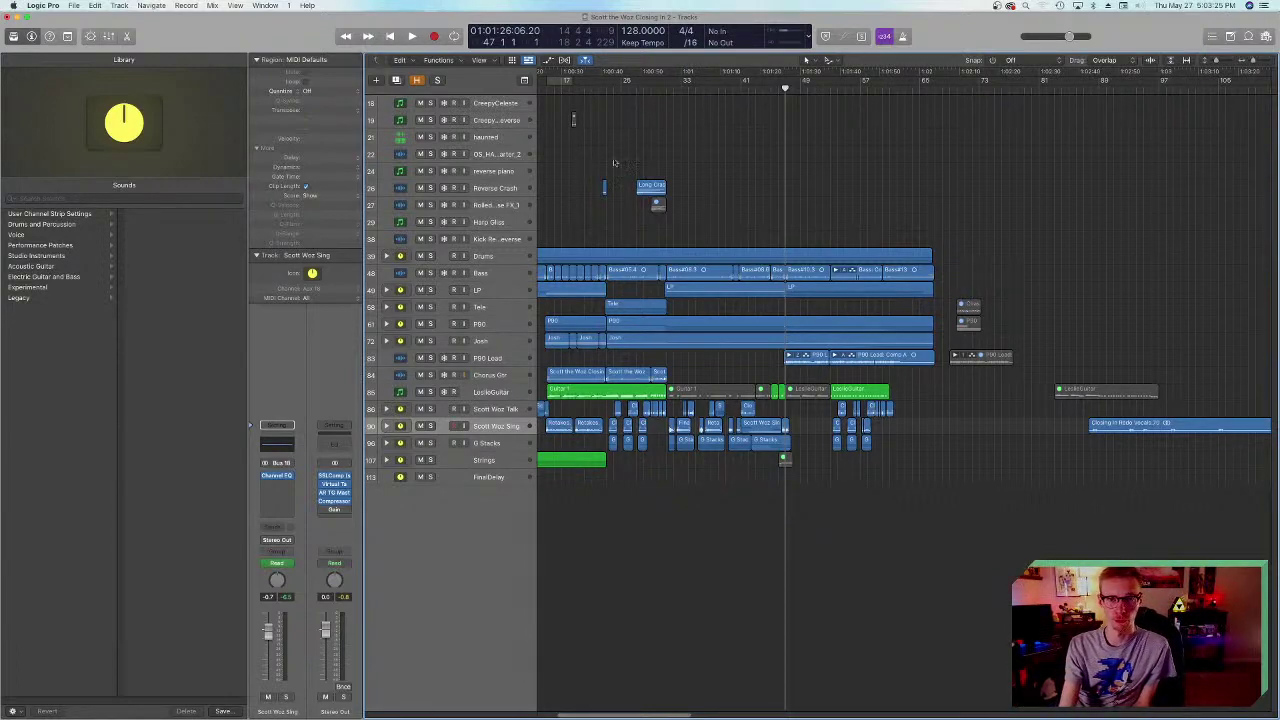
{"action": "left_click", "coordinate": [645, 85]}
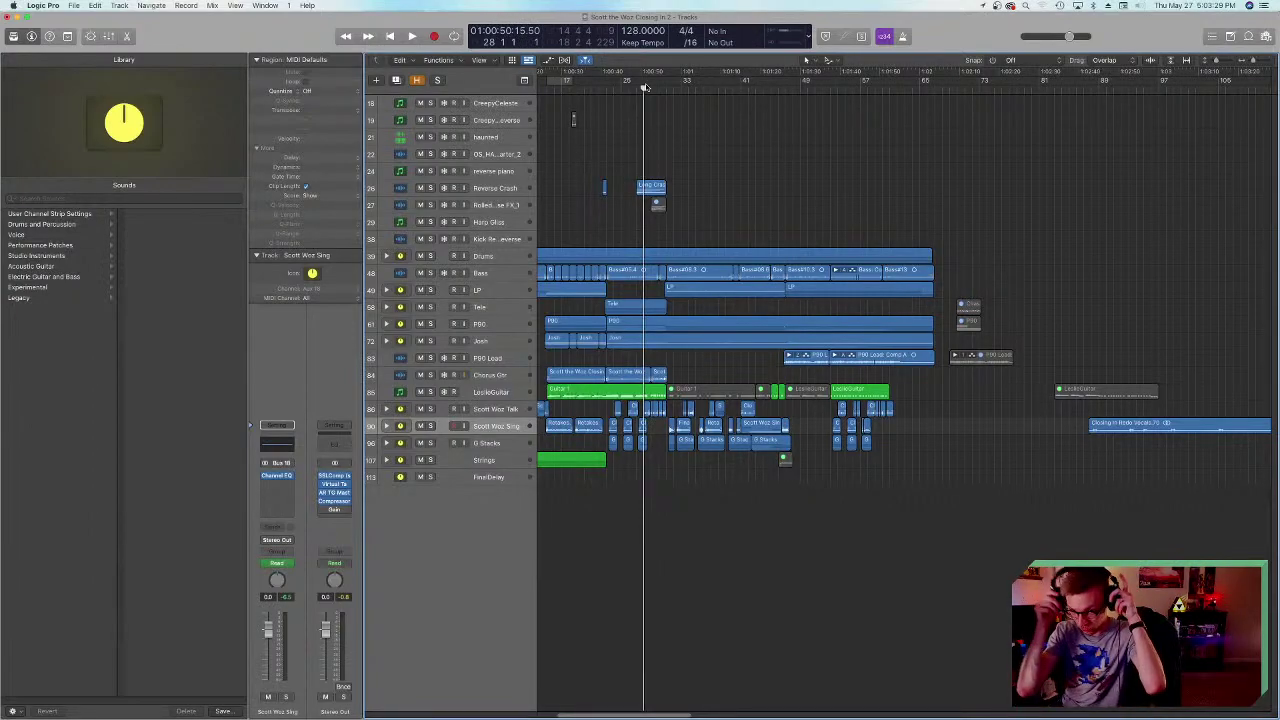
{"action": "key", "text": "space"}
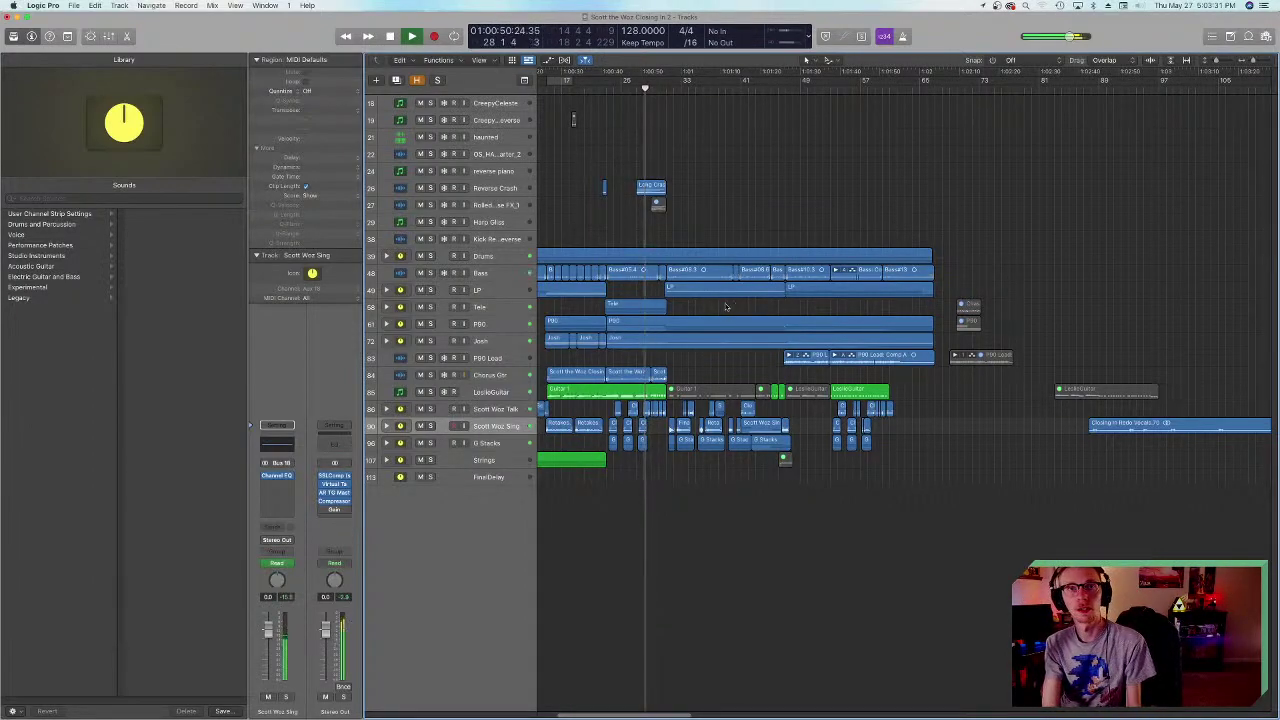
{"action": "key", "text": "space"}
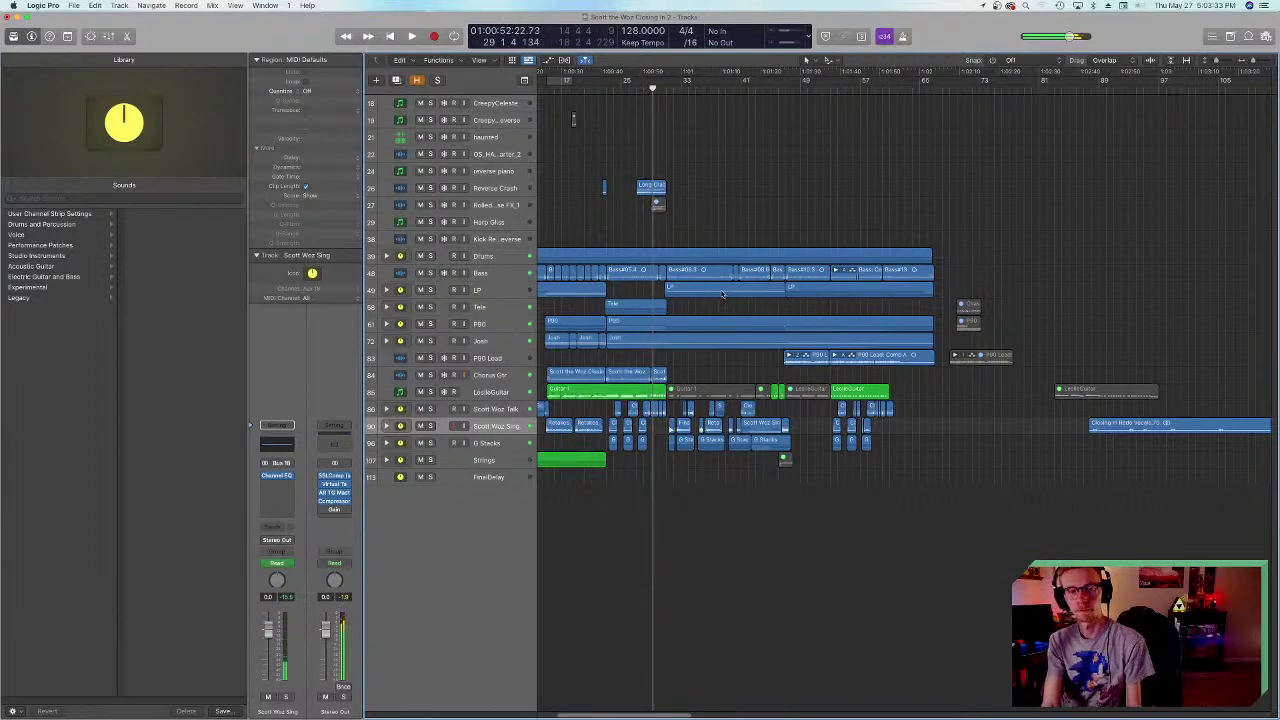